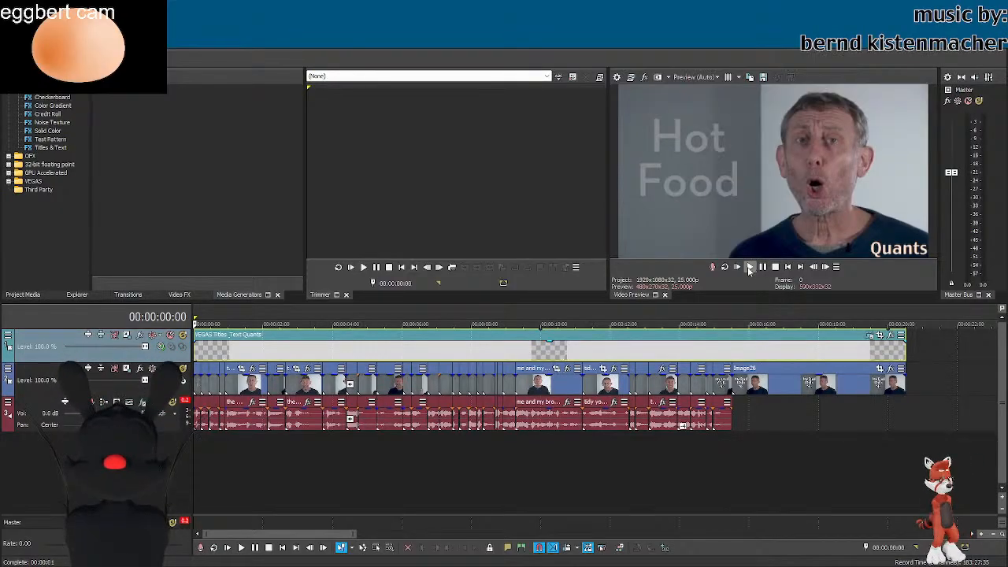
Play the edit from the start of the timeline through to the closing still, and stop playback
{"action": "left_click", "coordinate": [750, 268]}
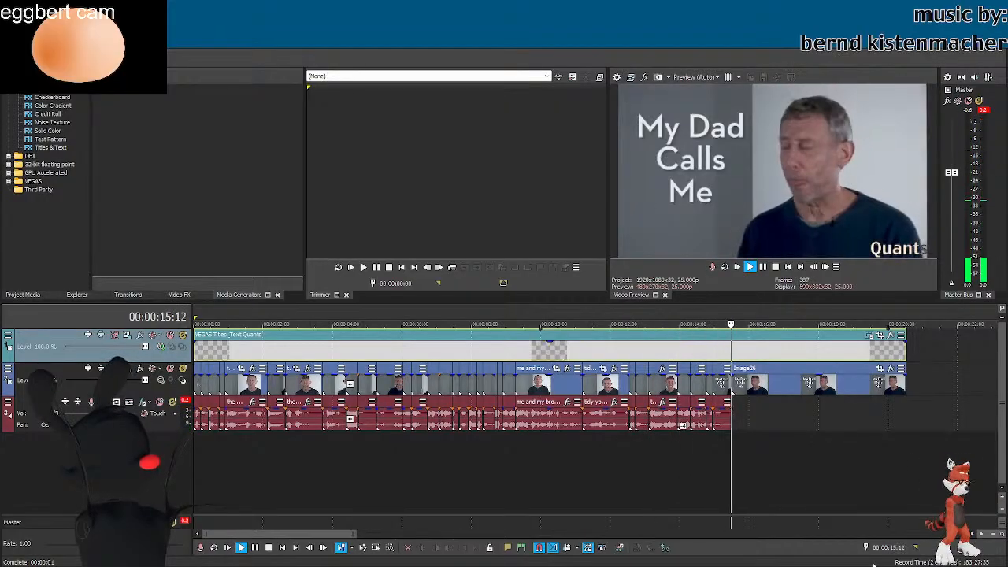
{"action": "left_click", "coordinate": [775, 268]}
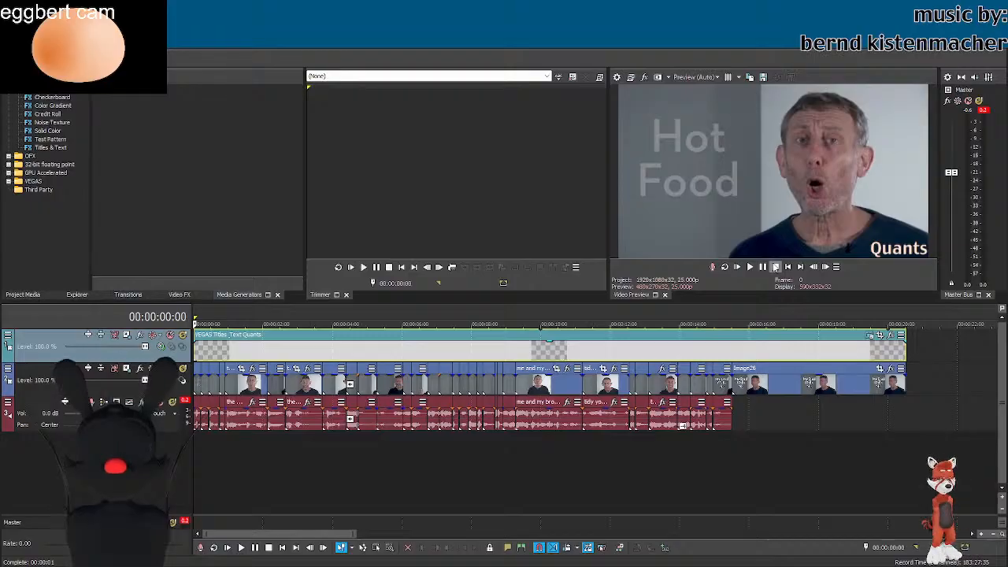
Examine the speech clips, the title and the closing still at several points along the timeline
{"action": "left_click", "coordinate": [596, 422]}
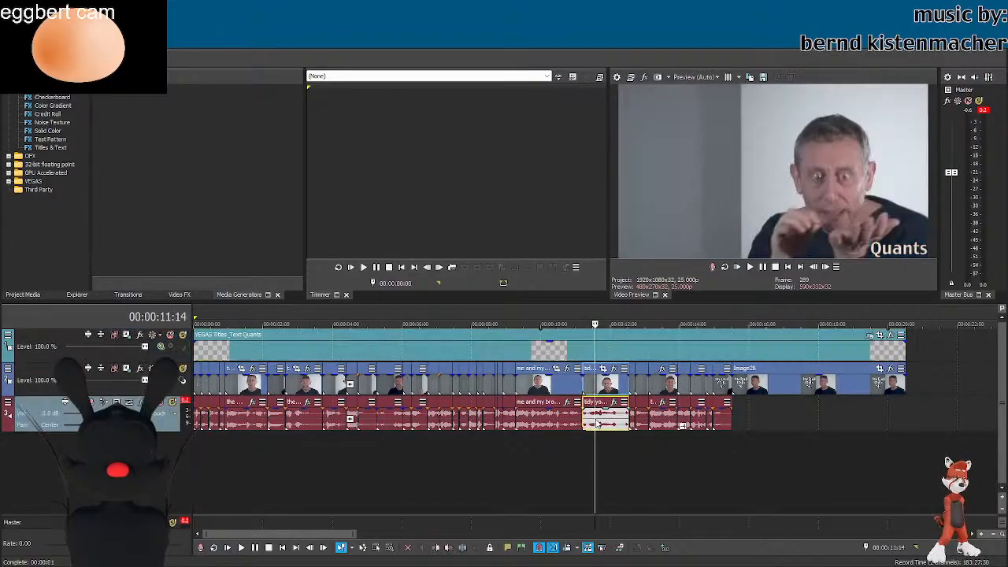
{"action": "left_click", "coordinate": [572, 440]}
{"action": "left_click", "coordinate": [544, 387]}
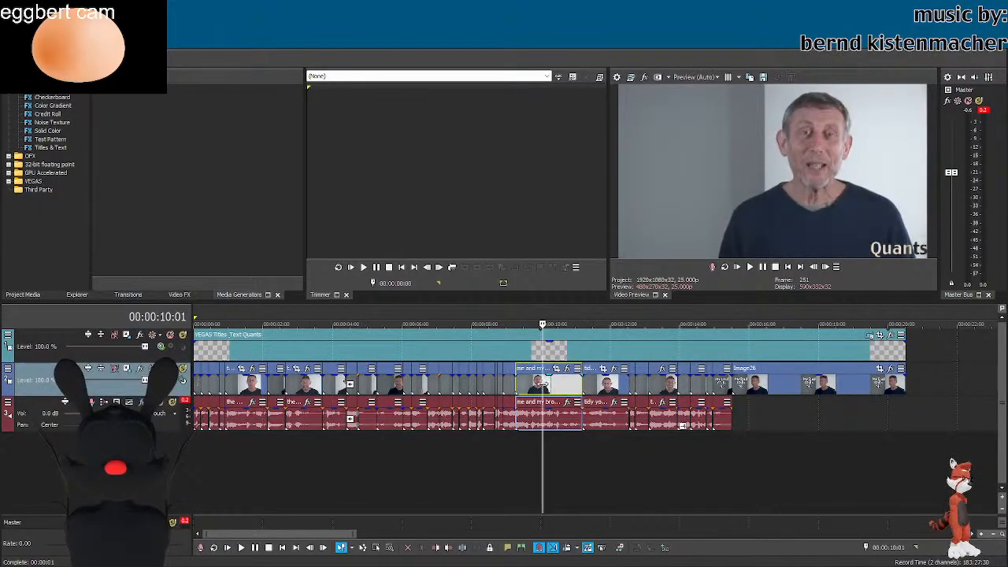
{"action": "left_click", "coordinate": [539, 419]}
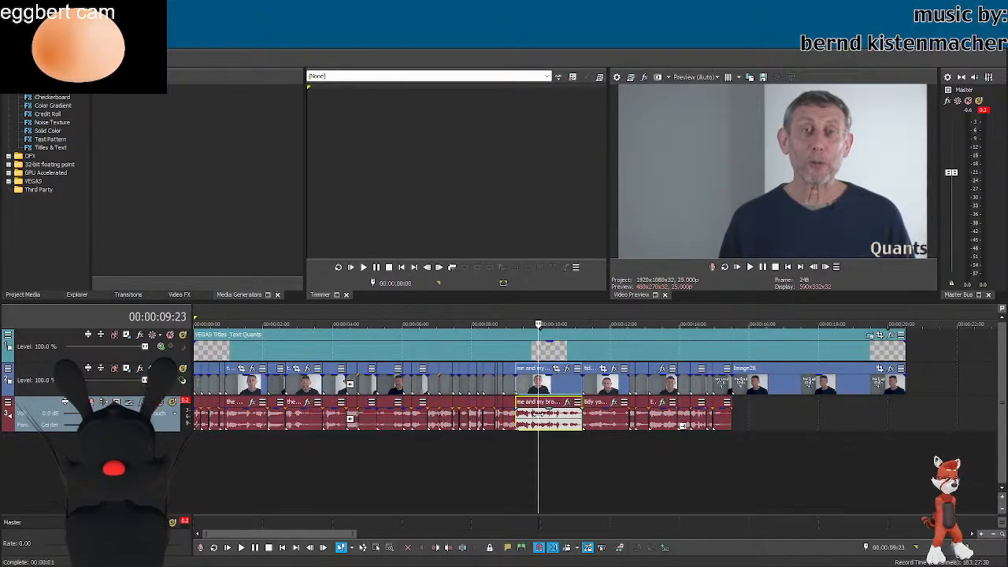
{"action": "left_click", "coordinate": [567, 415]}
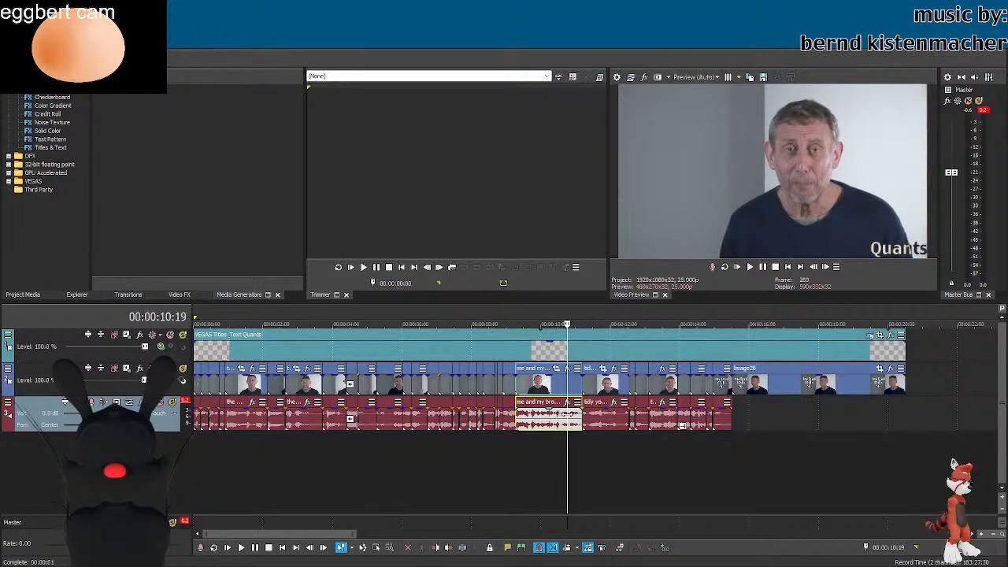
{"action": "left_click", "coordinate": [606, 422]}
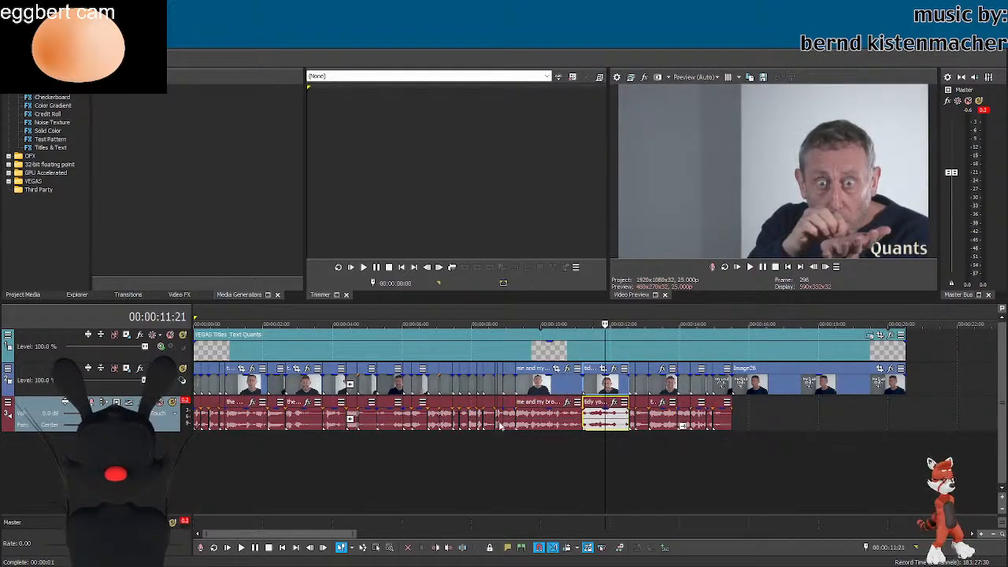
{"action": "left_click", "coordinate": [391, 419]}
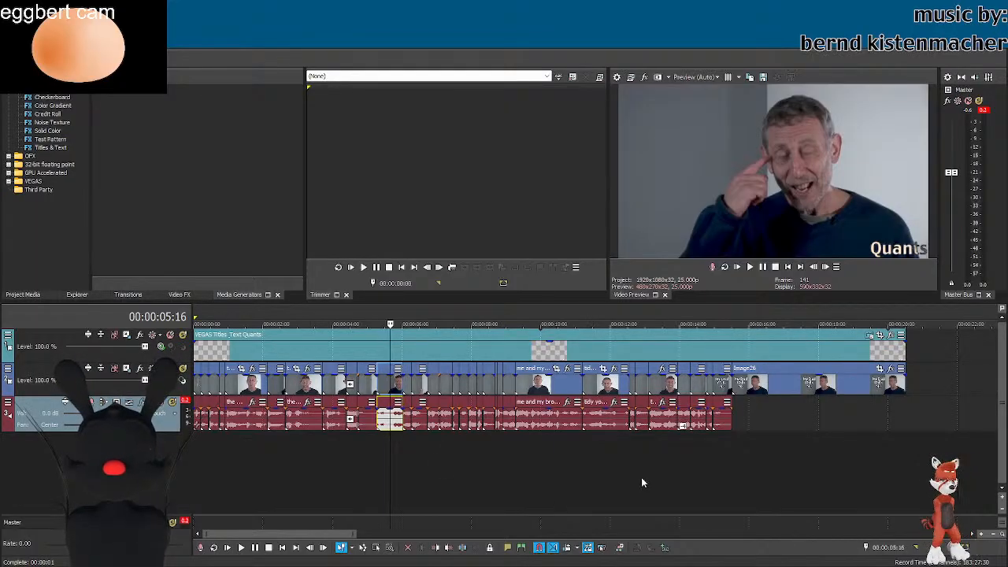
{"action": "left_click", "coordinate": [703, 450]}
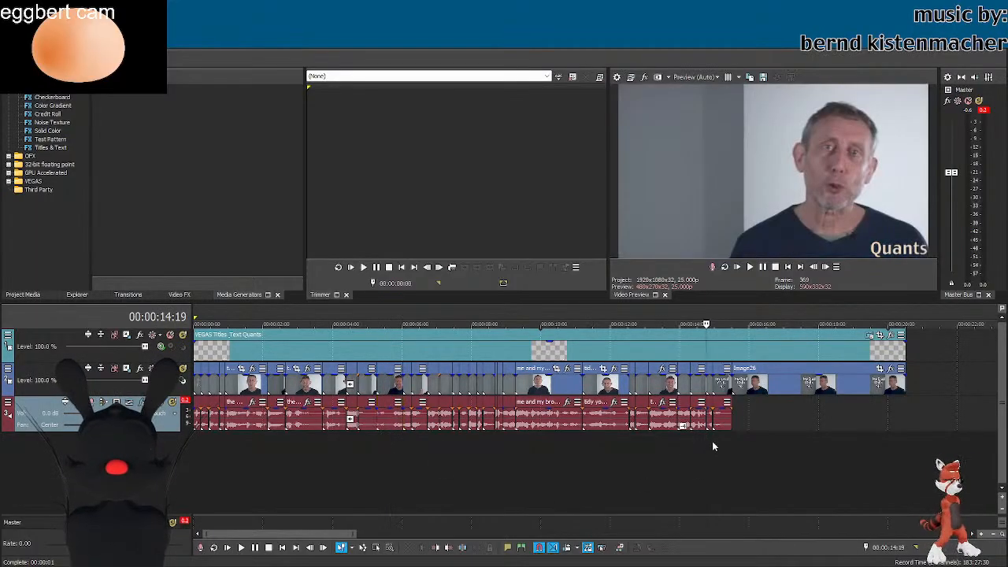
{"action": "left_click", "coordinate": [812, 385]}
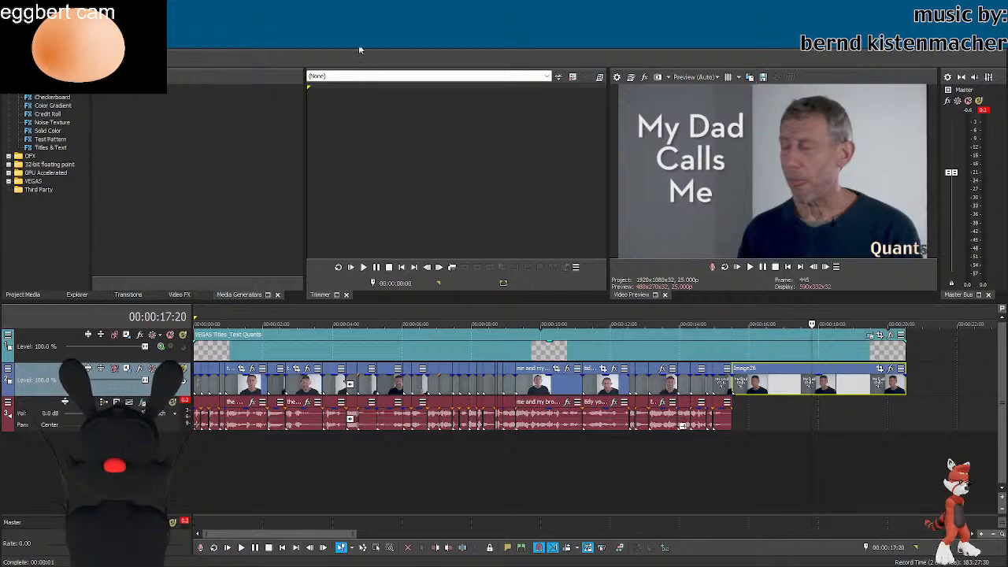
{"action": "left_click", "coordinate": [753, 352]}
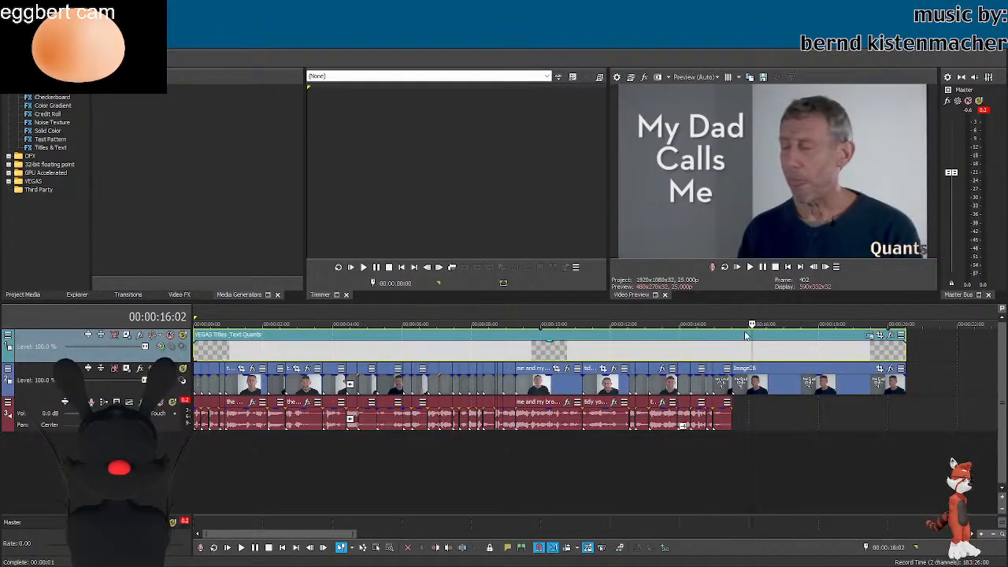
{"action": "left_click", "coordinate": [765, 384]}
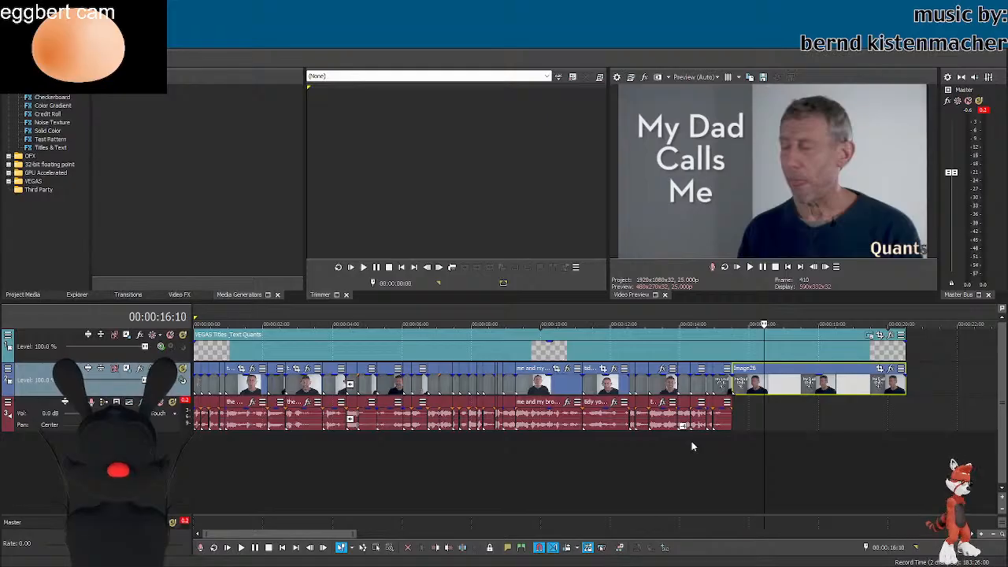
{"action": "left_click", "coordinate": [576, 457]}
{"action": "left_click", "coordinate": [440, 438]}
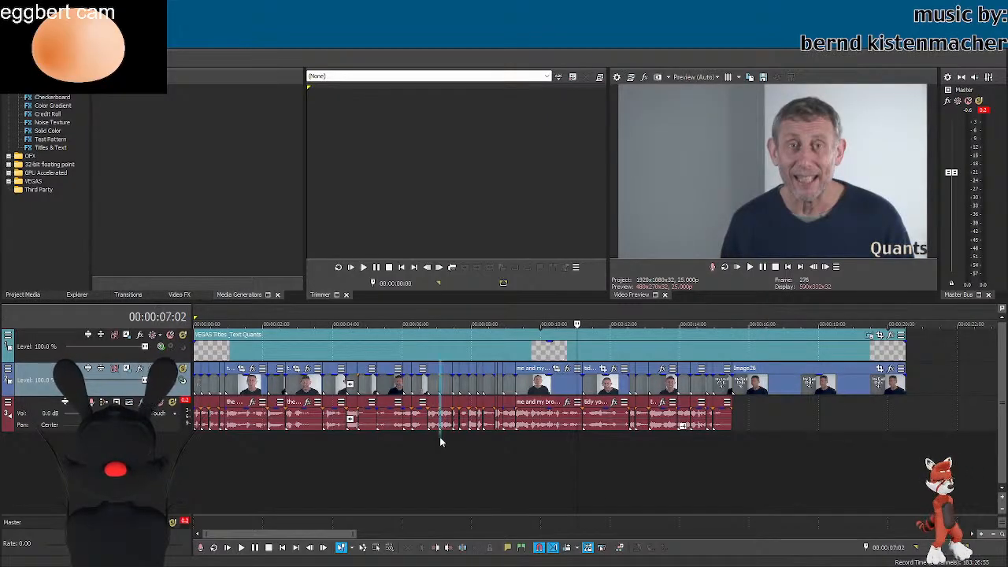
{"action": "left_click", "coordinate": [533, 448]}
{"action": "left_click", "coordinate": [561, 439]}
{"action": "left_click", "coordinate": [560, 421]}
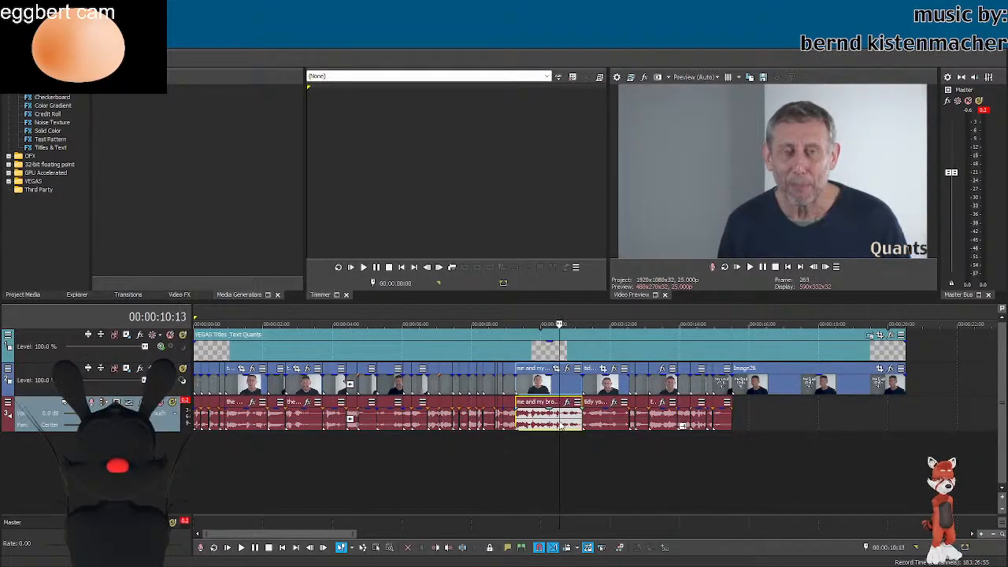
{"action": "left_click", "coordinate": [530, 423]}
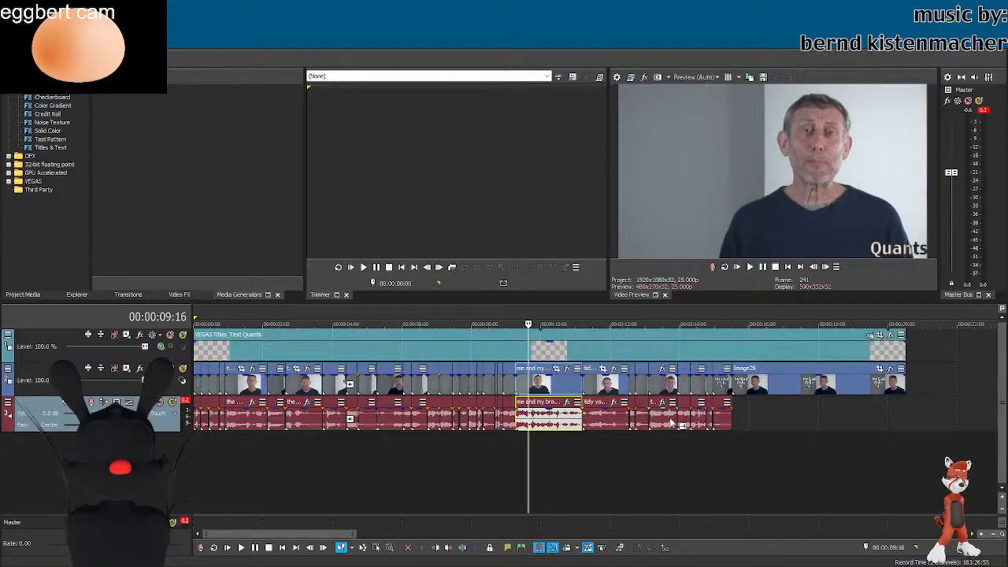
{"action": "left_click", "coordinate": [665, 424]}
{"action": "left_click", "coordinate": [385, 423]}
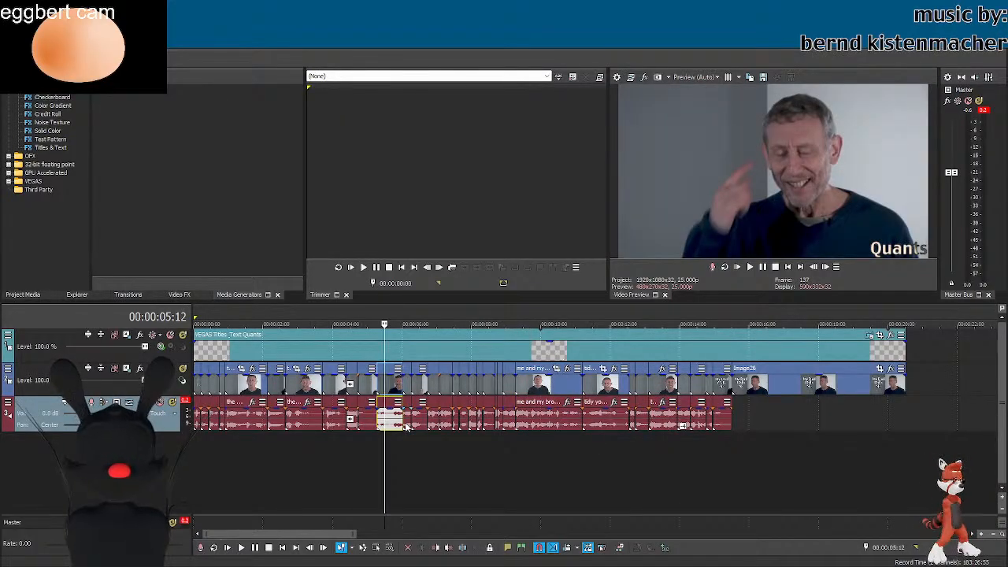
{"action": "left_click", "coordinate": [541, 421]}
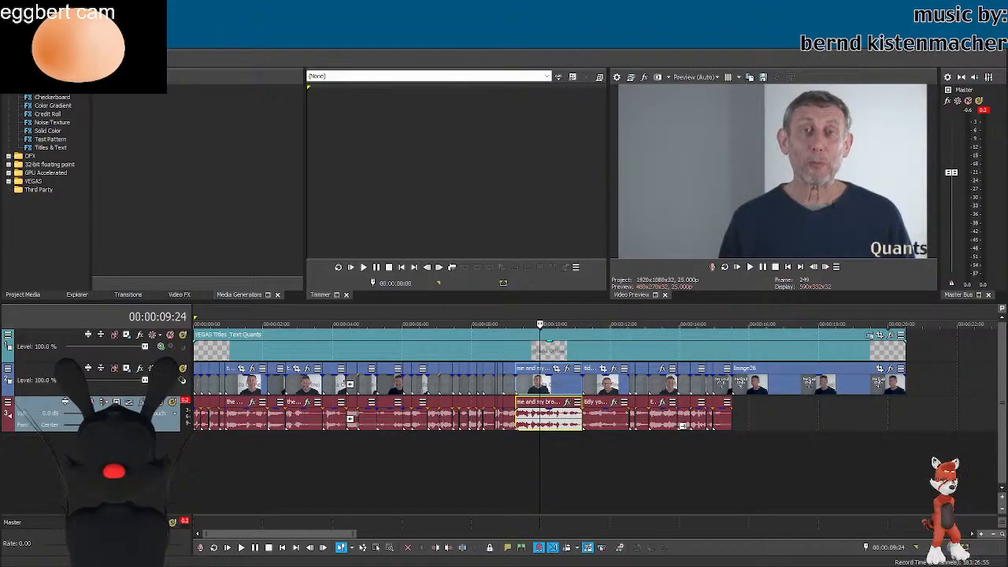
Create a new 1920x1080 project at 29.970 fps with source media adjusted to better match project or render settings
{"action": "left_click", "coordinate": [648, 556]}
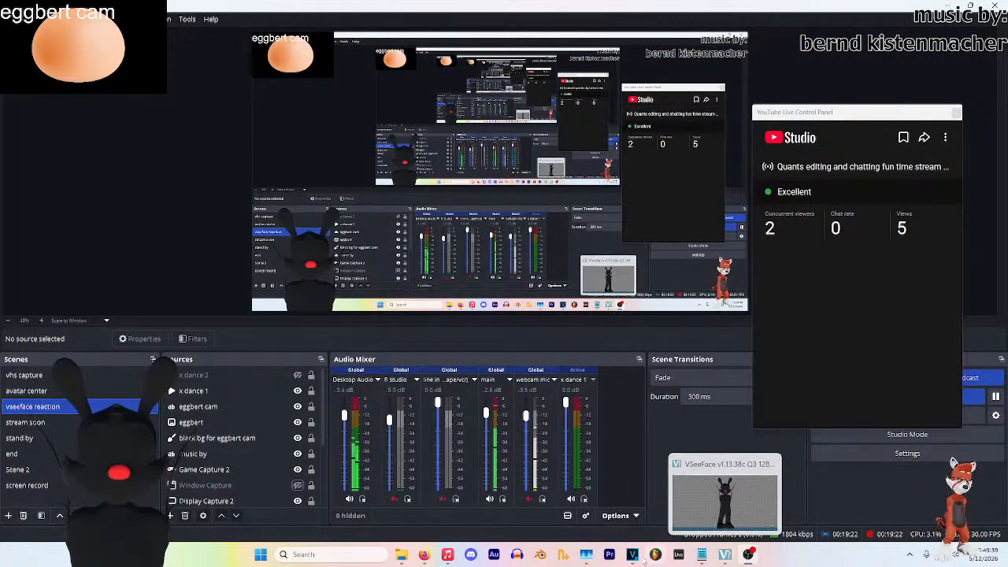
{"action": "left_click", "coordinate": [638, 556]}
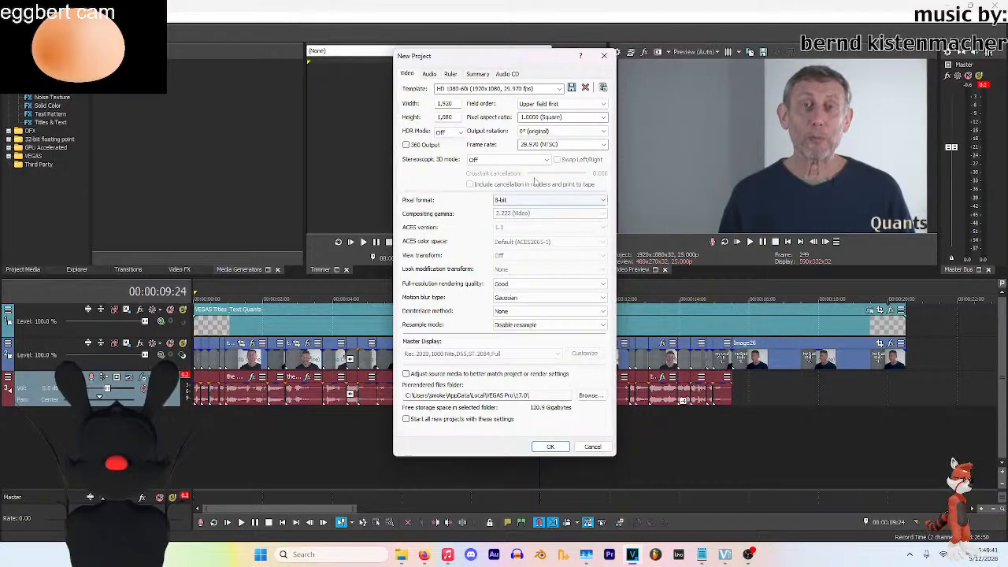
{"action": "left_click", "coordinate": [519, 324]}
{"action": "left_click", "coordinate": [516, 348]}
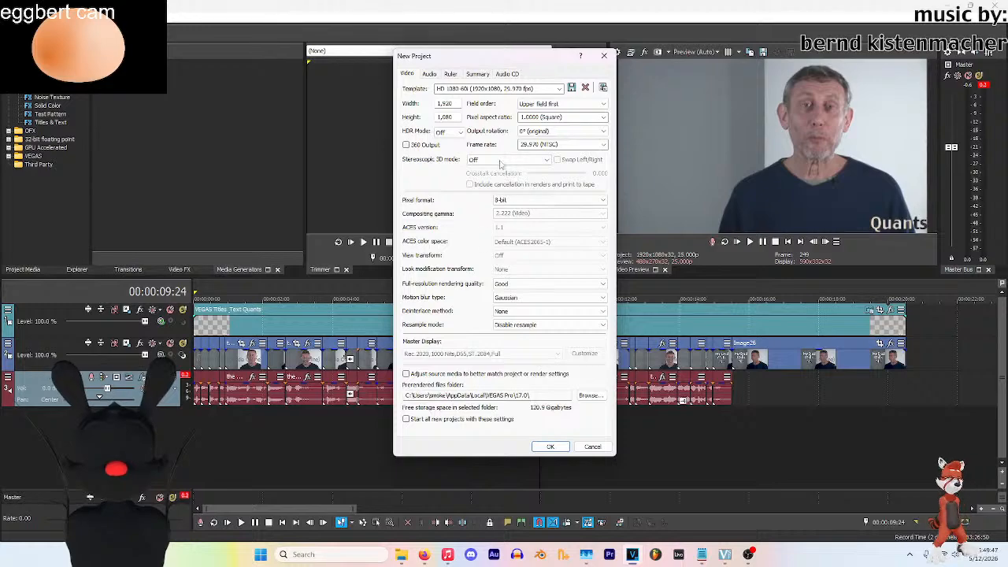
{"action": "left_click", "coordinate": [603, 145]}
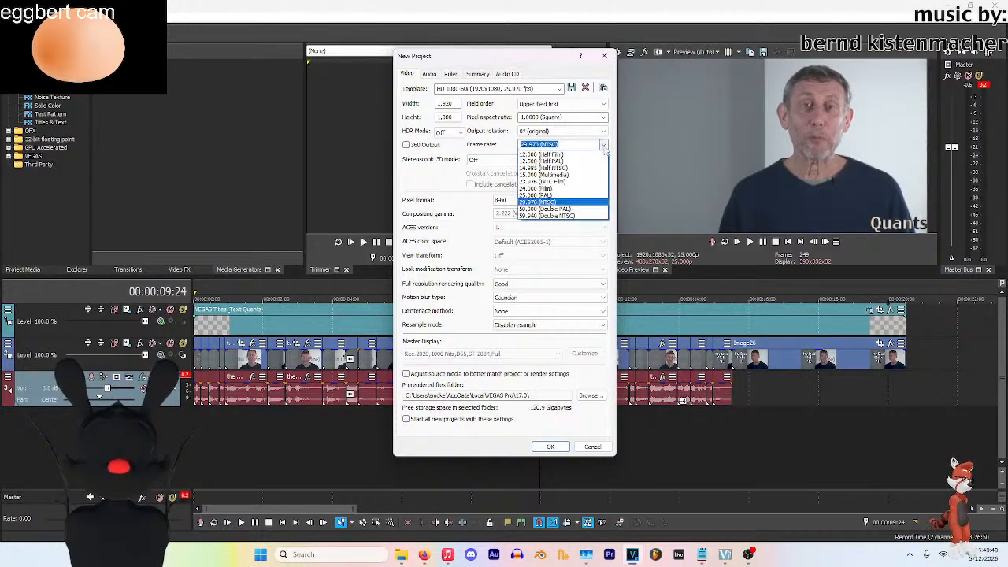
{"action": "left_click", "coordinate": [604, 145]}
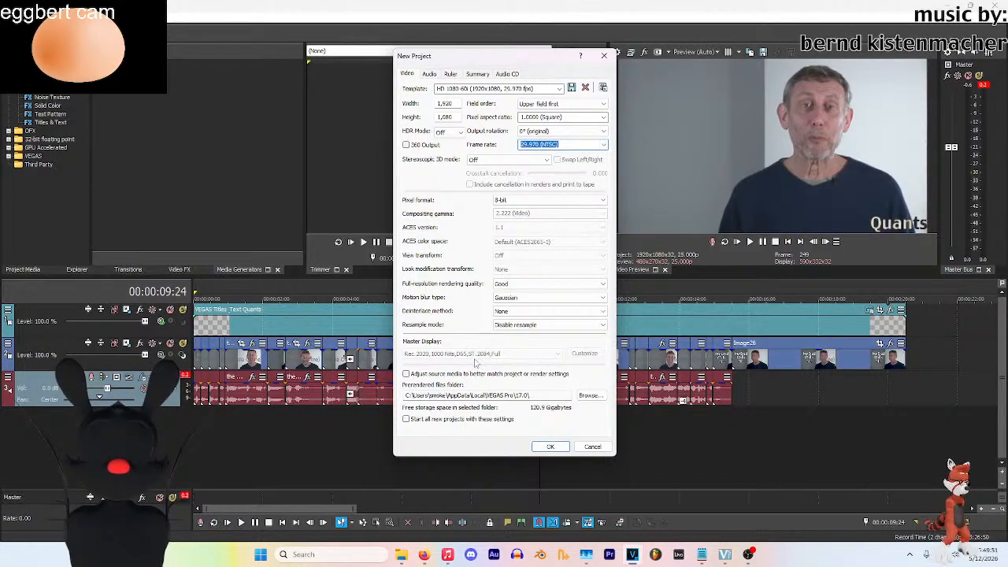
{"action": "left_click", "coordinate": [510, 376]}
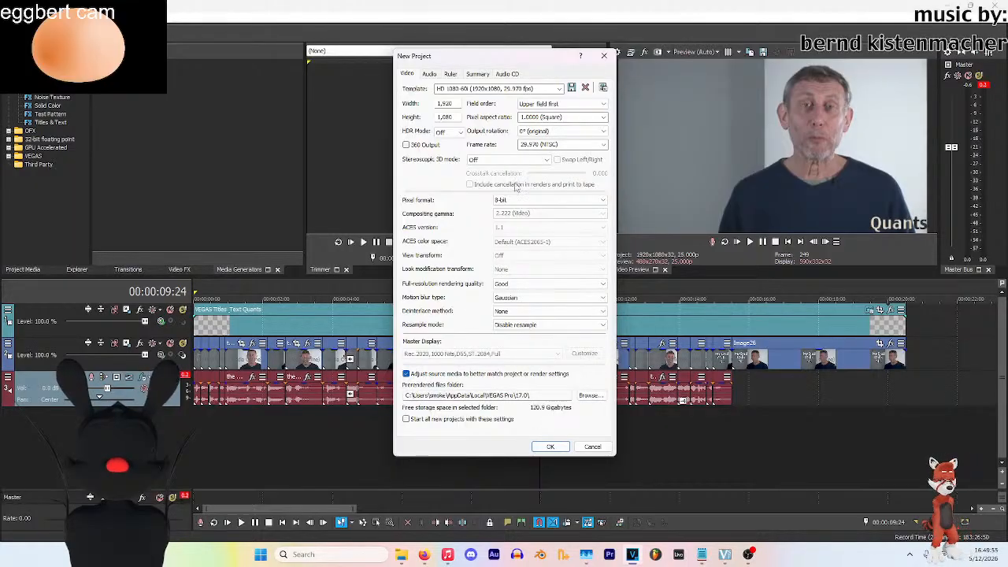
{"action": "scroll", "coordinate": [595, 149], "scroll_direction": "up", "scroll_amount": 1}
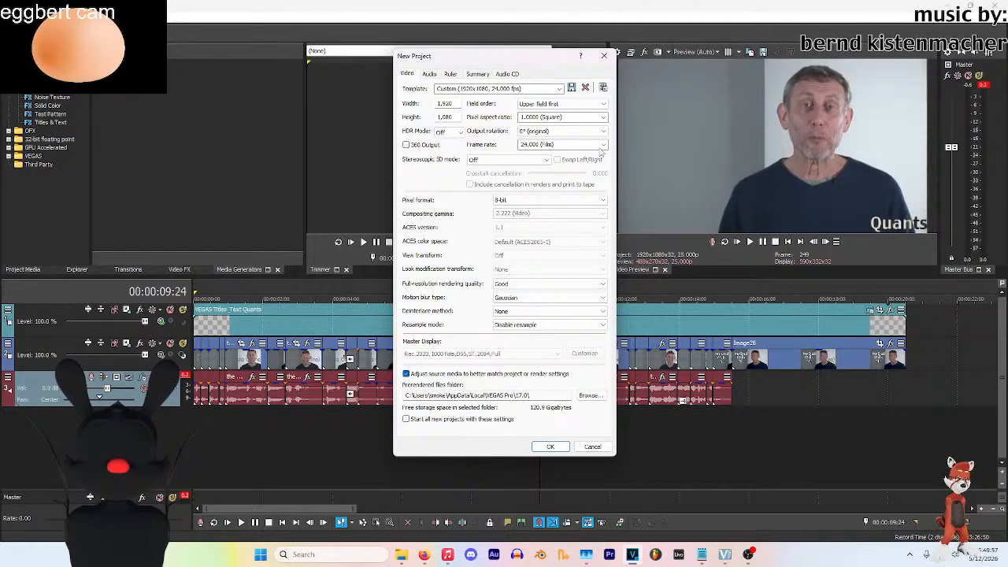
{"action": "scroll", "coordinate": [595, 153], "scroll_direction": "down", "scroll_amount": 1}
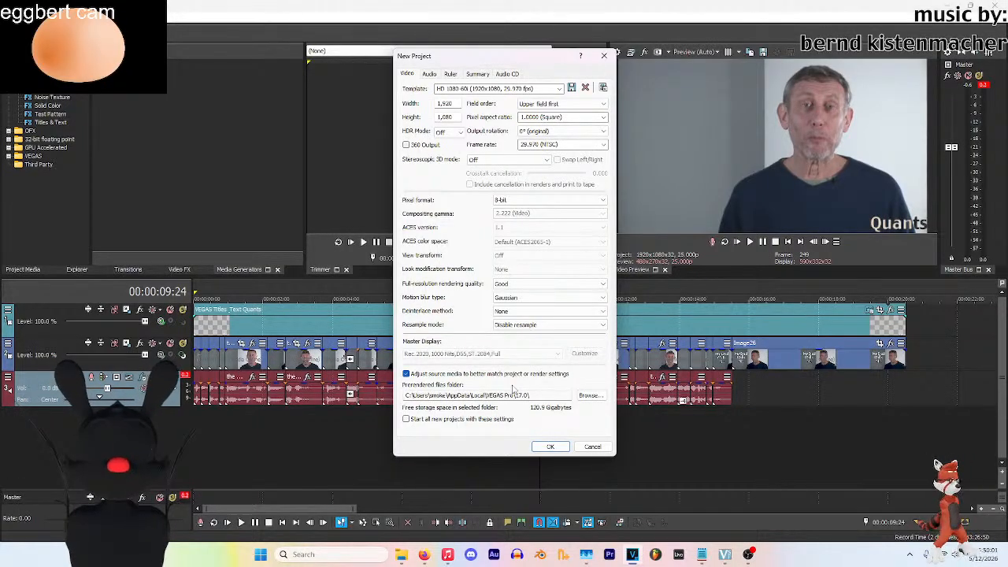
{"action": "left_click", "coordinate": [540, 448]}
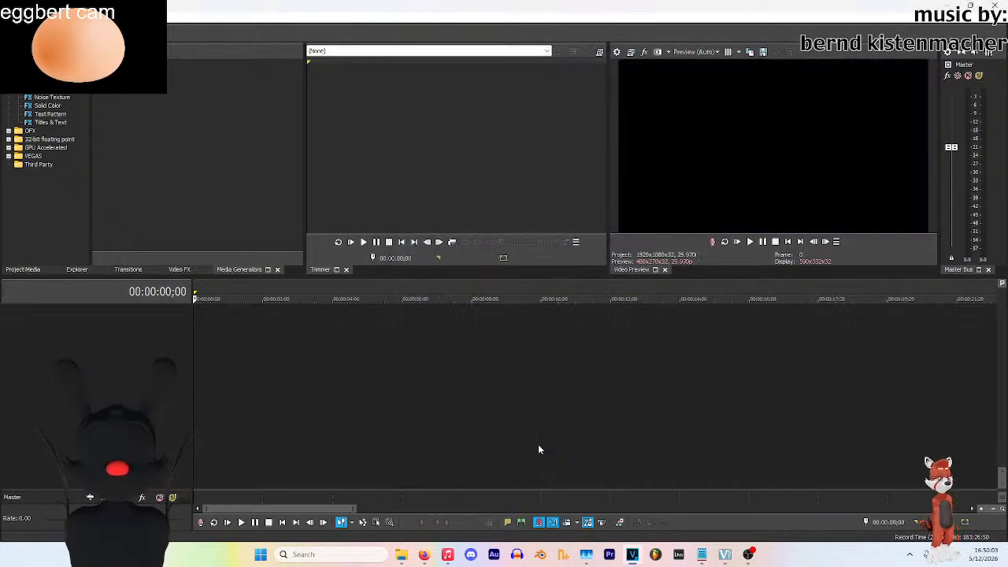
Switch to File Explorer and open the michael rosen hd sources folder inside Videos 2
{"action": "left_click", "coordinate": [401, 555]}
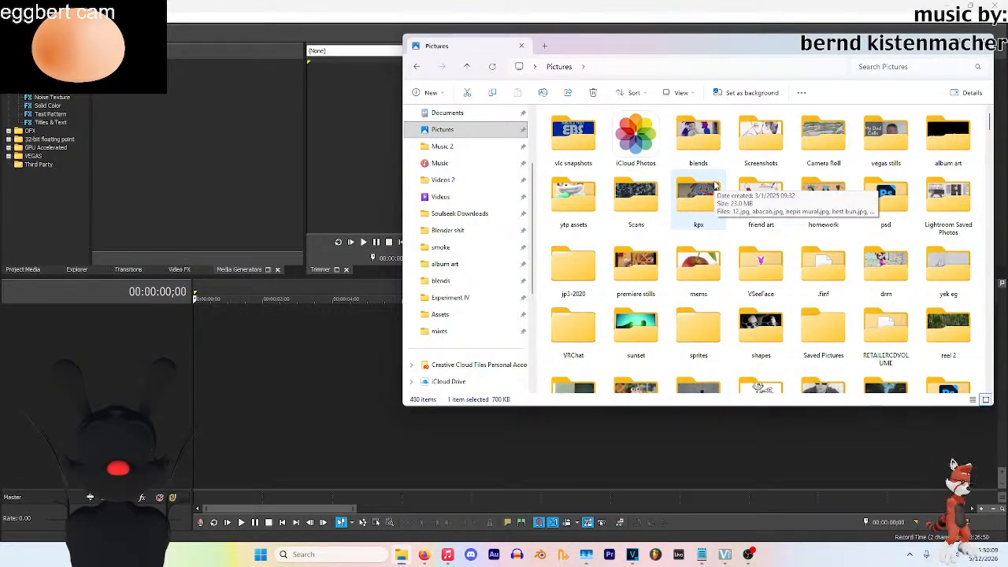
{"action": "scroll", "coordinate": [499, 318], "scroll_direction": "up", "scroll_amount": 2}
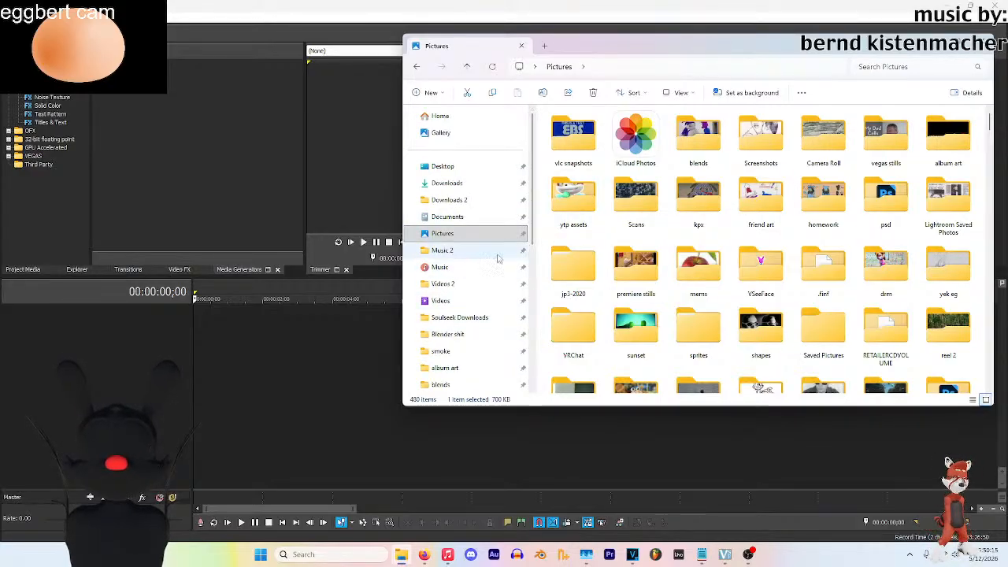
{"action": "left_click", "coordinate": [465, 285]}
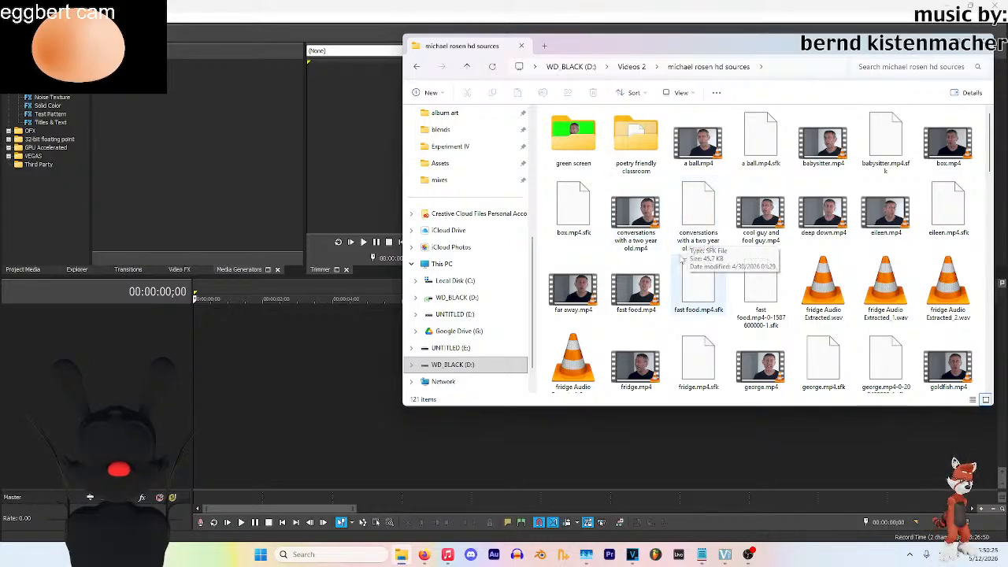
Add the michael rosen rap.mp4 at the start of the empty timeline and match the project video settings to it
{"action": "scroll", "coordinate": [686, 241], "scroll_direction": "down", "scroll_amount": 5}
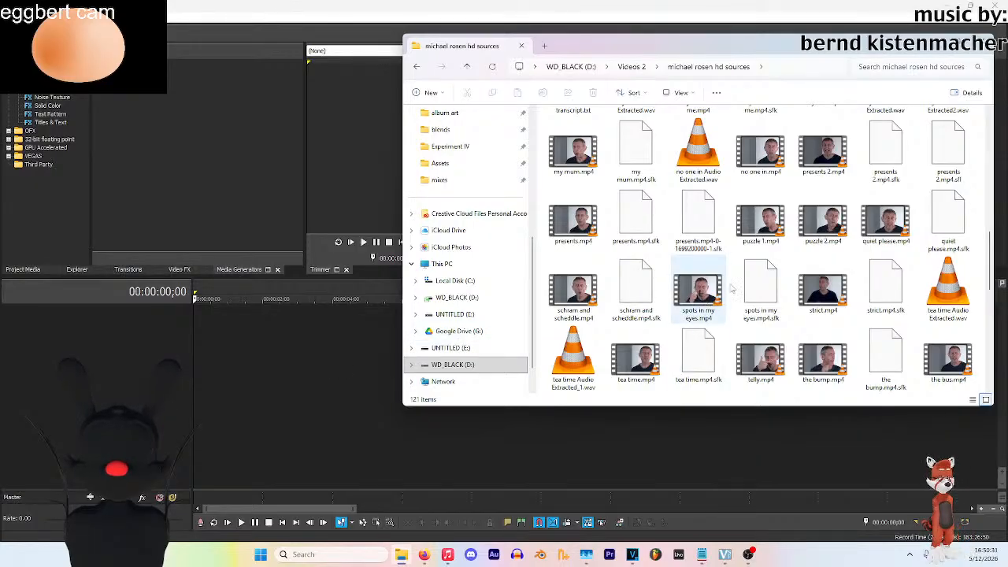
{"action": "scroll", "coordinate": [825, 280], "scroll_direction": "down", "scroll_amount": 2}
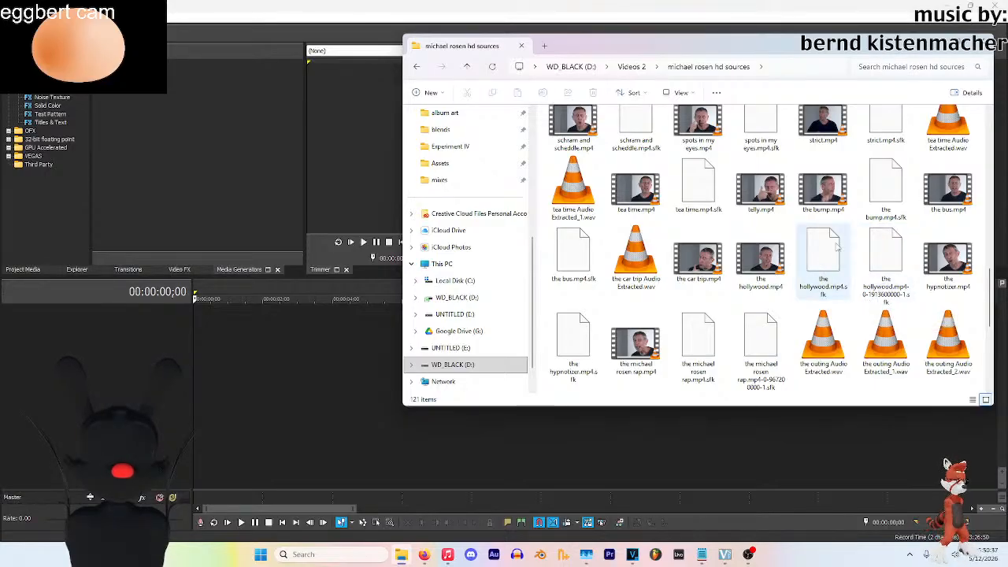
{"action": "scroll", "coordinate": [732, 268], "scroll_direction": "down", "scroll_amount": 2}
{"action": "scroll", "coordinate": [712, 264], "scroll_direction": "down", "scroll_amount": 2}
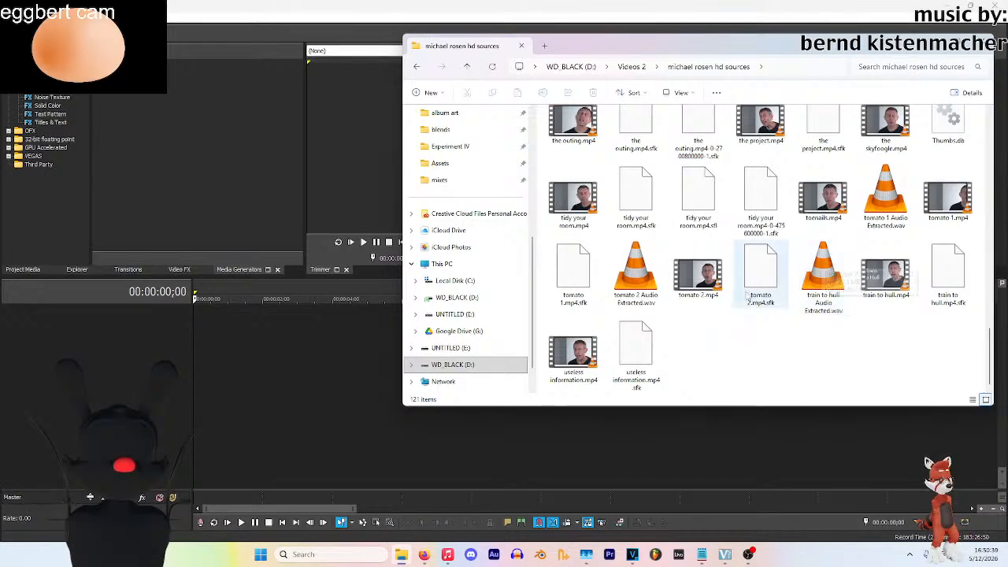
{"action": "scroll", "coordinate": [906, 220], "scroll_direction": "up", "scroll_amount": 2}
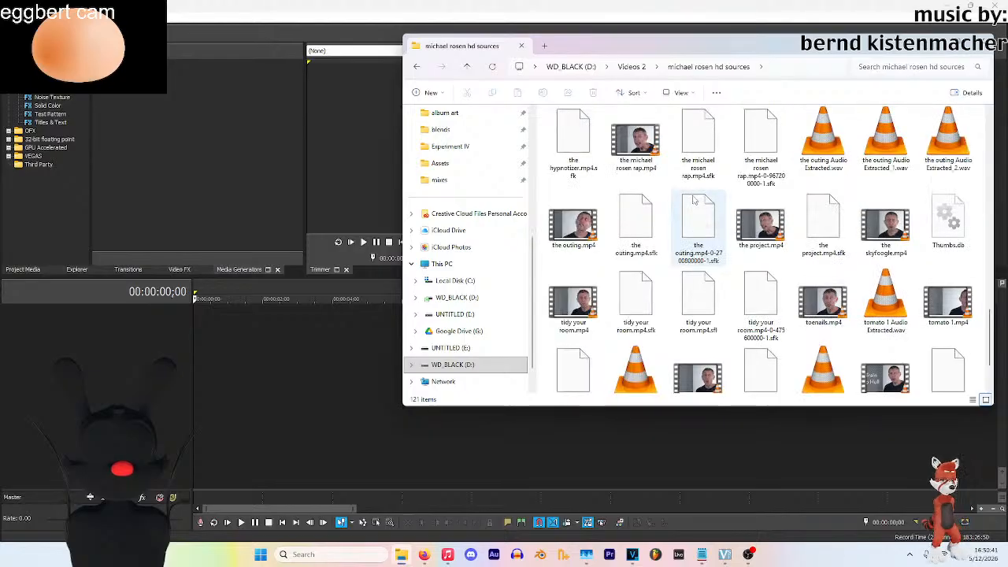
{"action": "left_click_drag", "start_coordinate": [636, 140], "coordinate": [198, 334]}
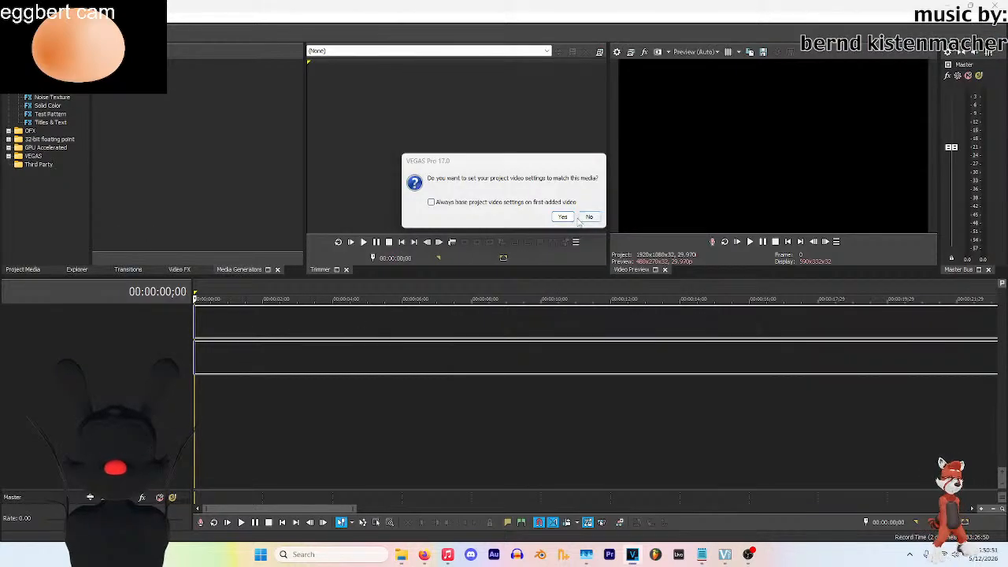
{"action": "left_click", "coordinate": [561, 217]}
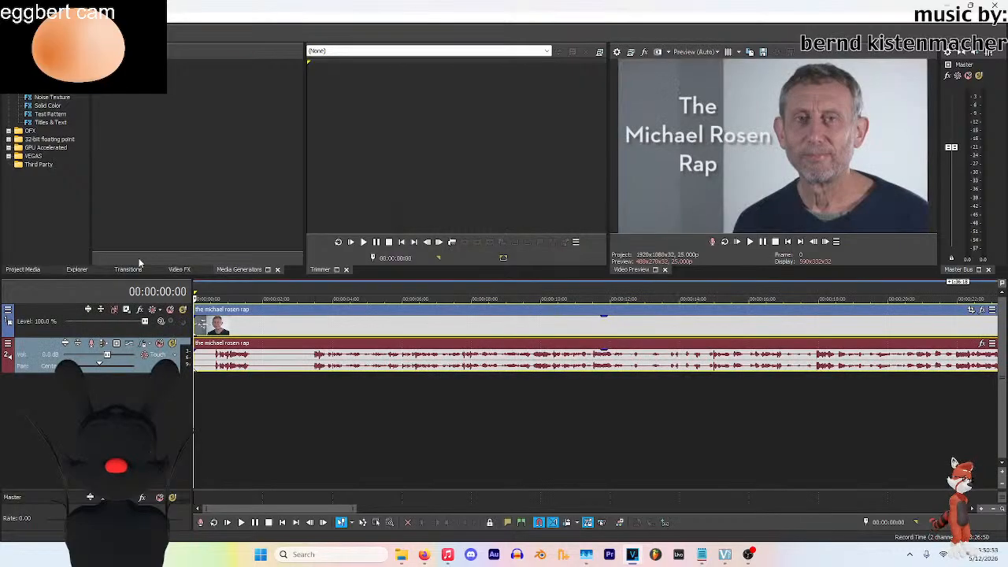
Play the opening of the michael rosen rap clip and trim the clip's end to 00:00:01:08
{"action": "scroll", "coordinate": [495, 394], "scroll_direction": "down", "scroll_amount": 10}
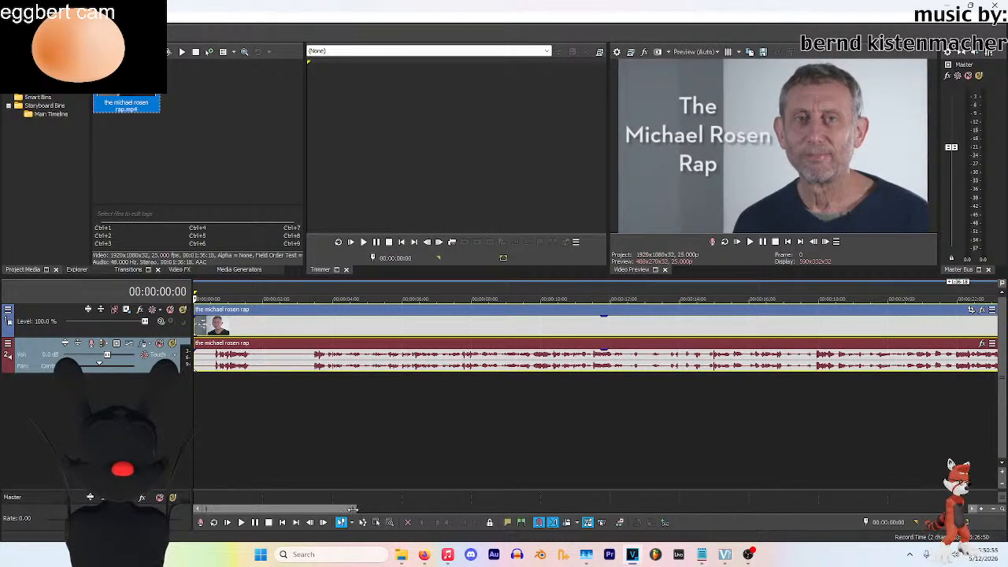
{"action": "left_click_drag", "start_coordinate": [907, 334], "coordinate": [210, 355]}
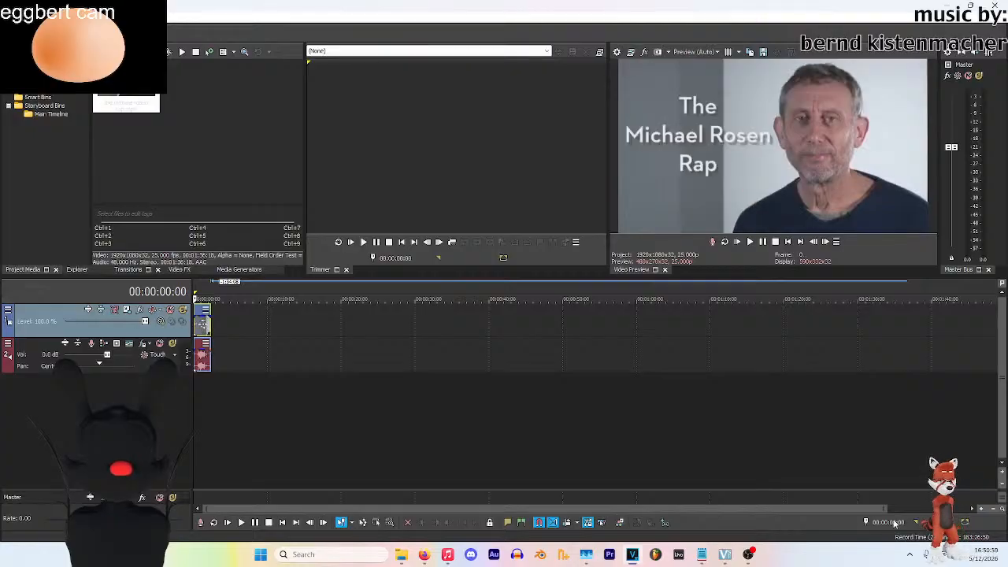
{"action": "scroll", "coordinate": [209, 355], "scroll_direction": "up", "scroll_amount": 8}
{"action": "left_click_drag", "start_coordinate": [234, 509], "coordinate": [229, 508]}
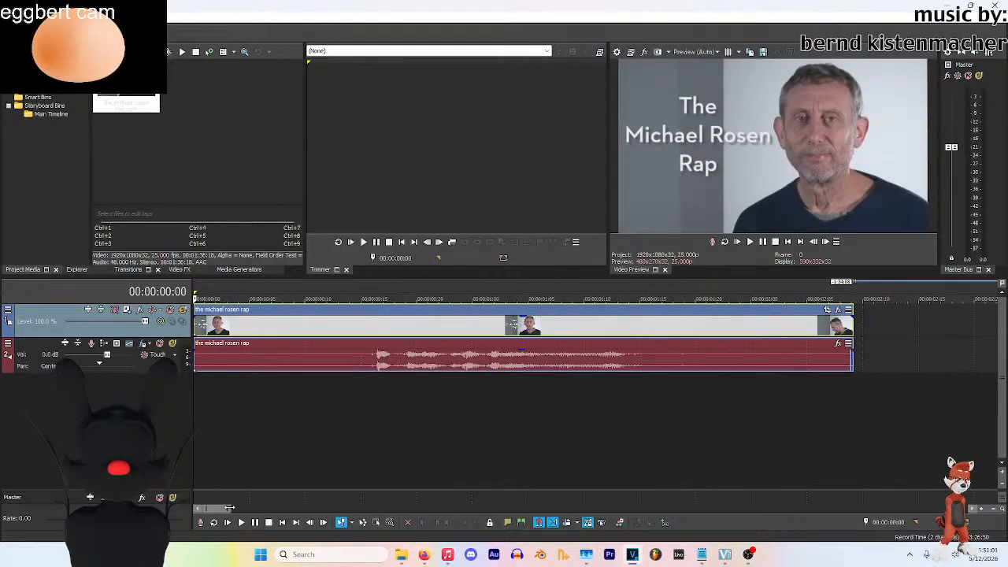
{"action": "key", "text": "space"}
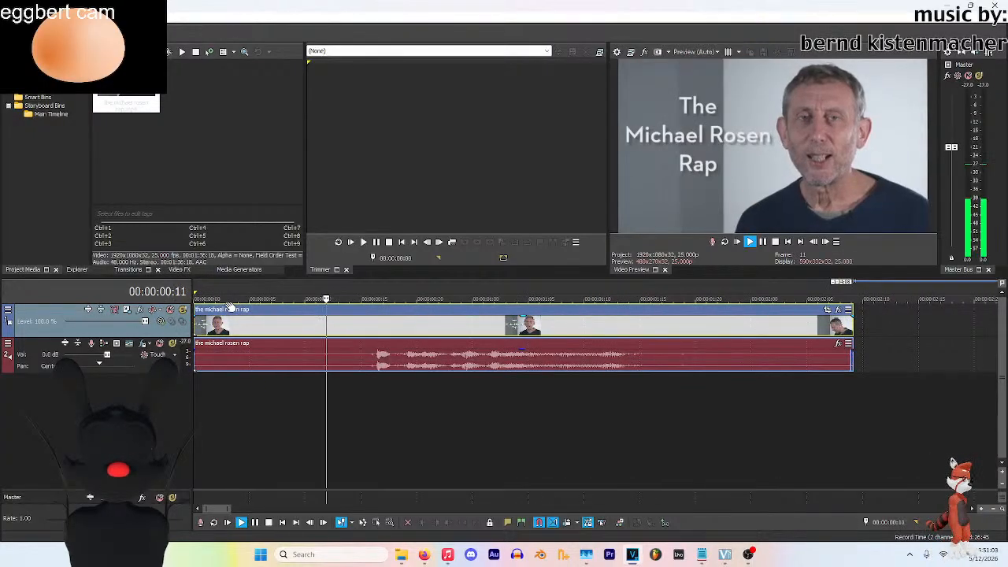
{"action": "key", "text": "Return"}
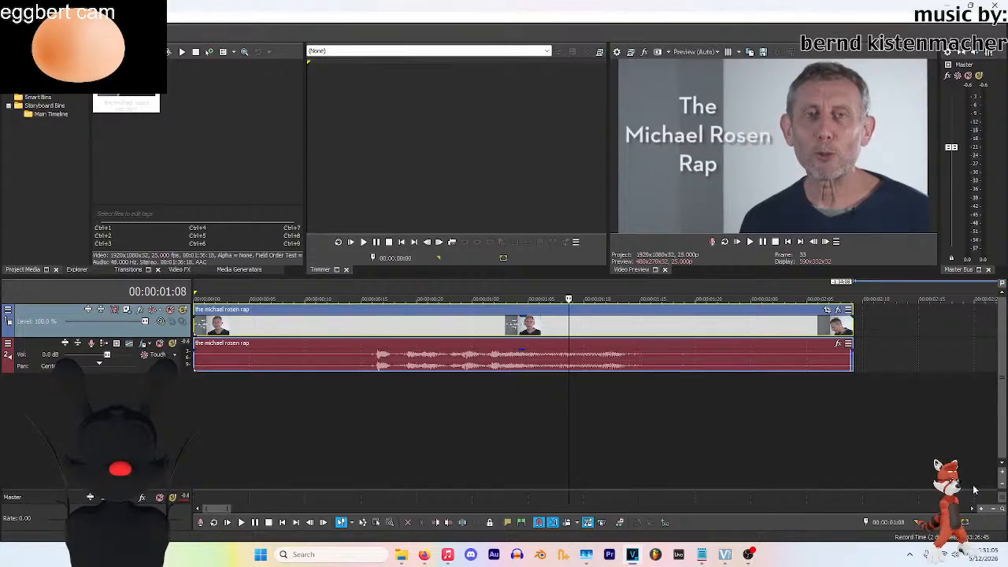
{"action": "left_click_drag", "start_coordinate": [850, 322], "coordinate": [573, 331]}
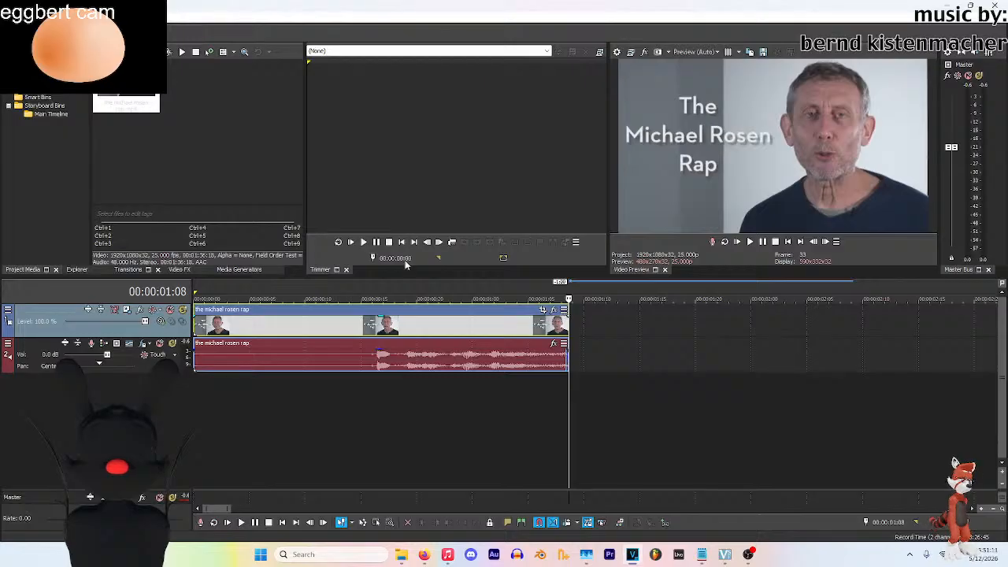
Extend the rap clip to about 00:00:05:01 and save the title-free frame at 00:00:03:09 as image27.jpg in vegas stills
{"action": "scroll", "coordinate": [539, 328], "scroll_direction": "down", "scroll_amount": 4}
{"action": "left_click_drag", "start_coordinate": [350, 324], "coordinate": [781, 325]}
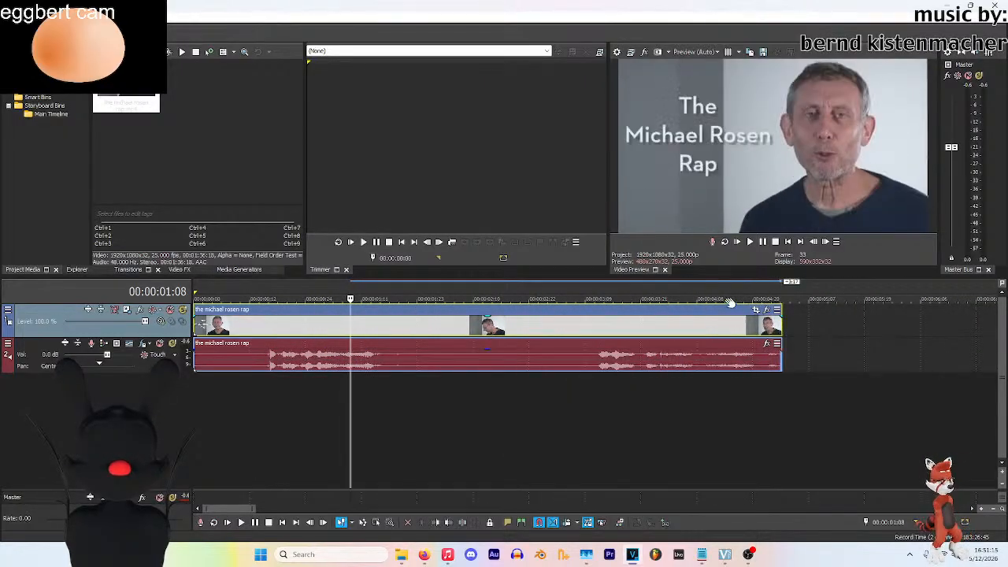
{"action": "left_click", "coordinate": [723, 301]}
{"action": "key", "text": "space"}
{"action": "left_click_drag", "start_coordinate": [723, 301], "coordinate": [589, 313]}
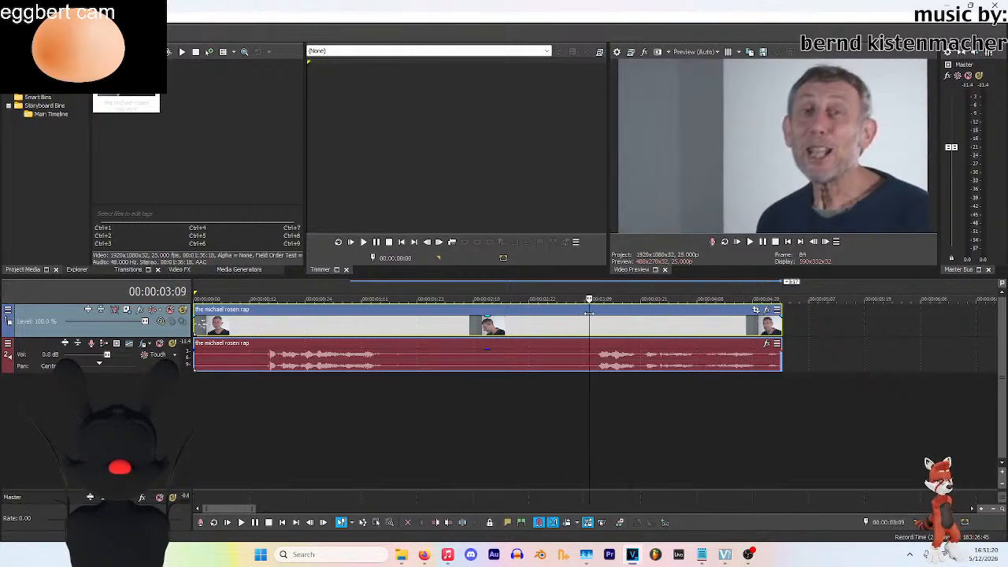
{"action": "left_click", "coordinate": [763, 54]}
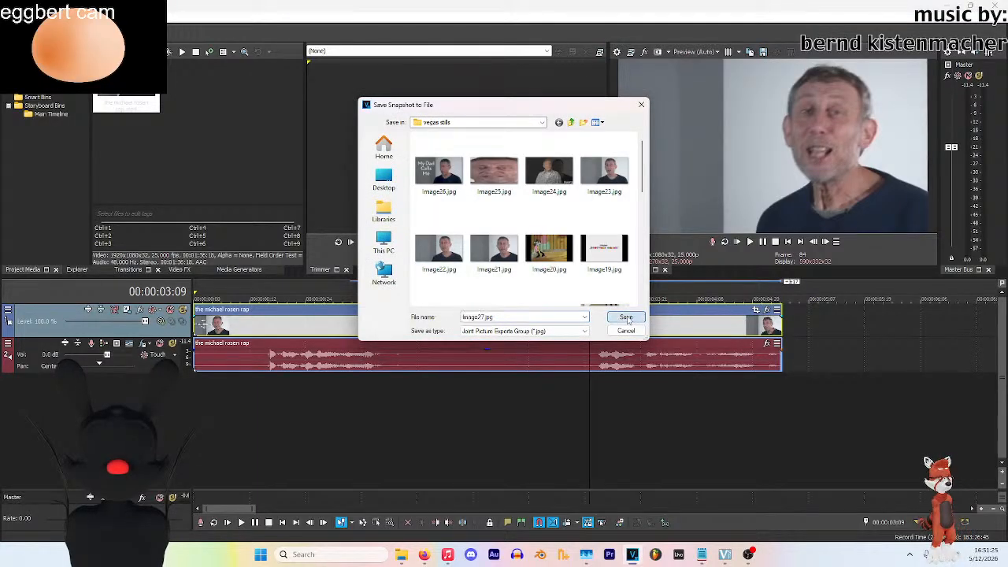
{"action": "left_click", "coordinate": [626, 317]}
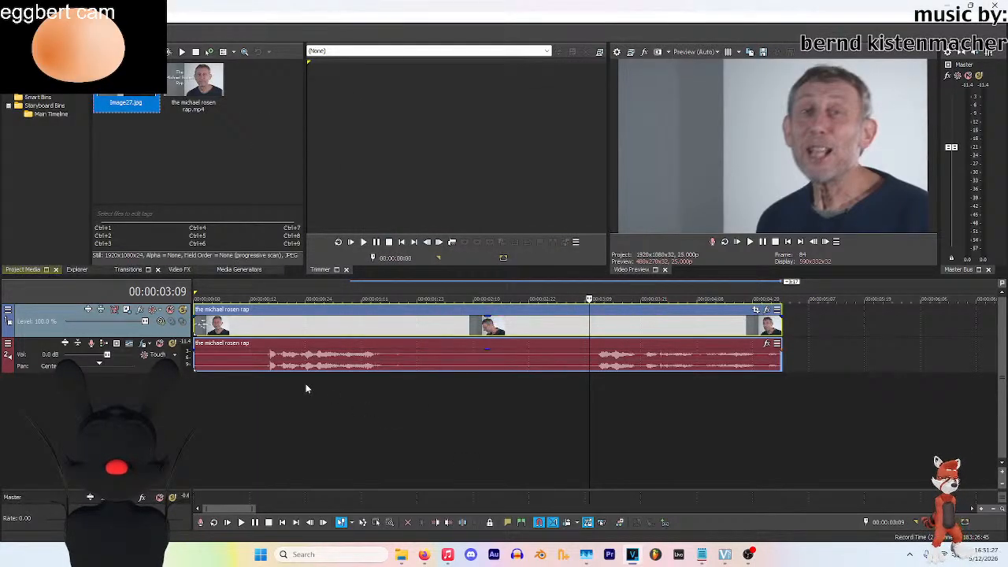
Switch to File Explorer and open the vegas stills folder of Pictures in a separate tab
{"action": "left_click", "coordinate": [401, 554]}
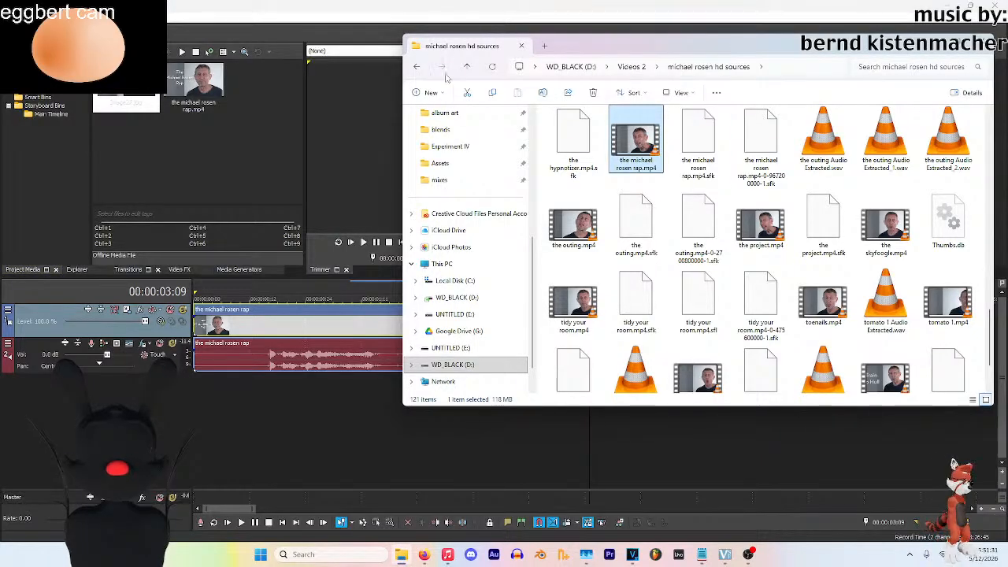
{"action": "scroll", "coordinate": [693, 252], "scroll_direction": "up", "scroll_amount": 5}
{"action": "left_click", "coordinate": [416, 66]}
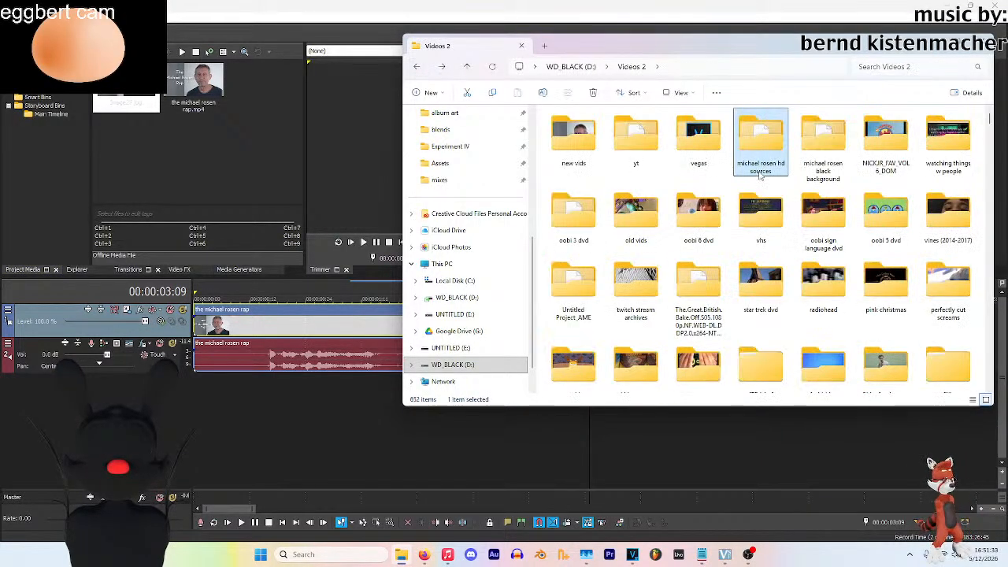
{"action": "scroll", "coordinate": [495, 157], "scroll_direction": "up", "scroll_amount": 5}
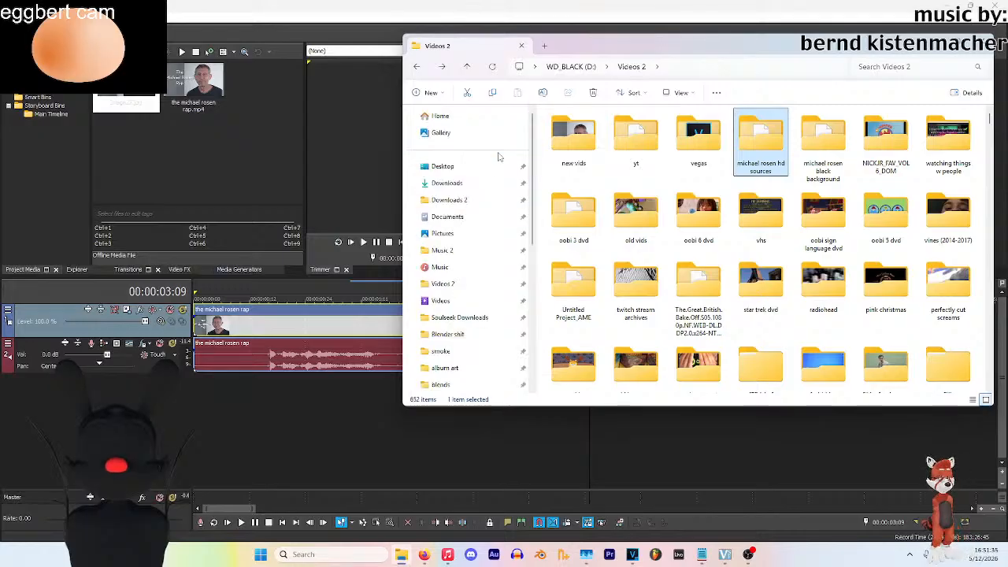
{"action": "middle_click", "coordinate": [450, 235]}
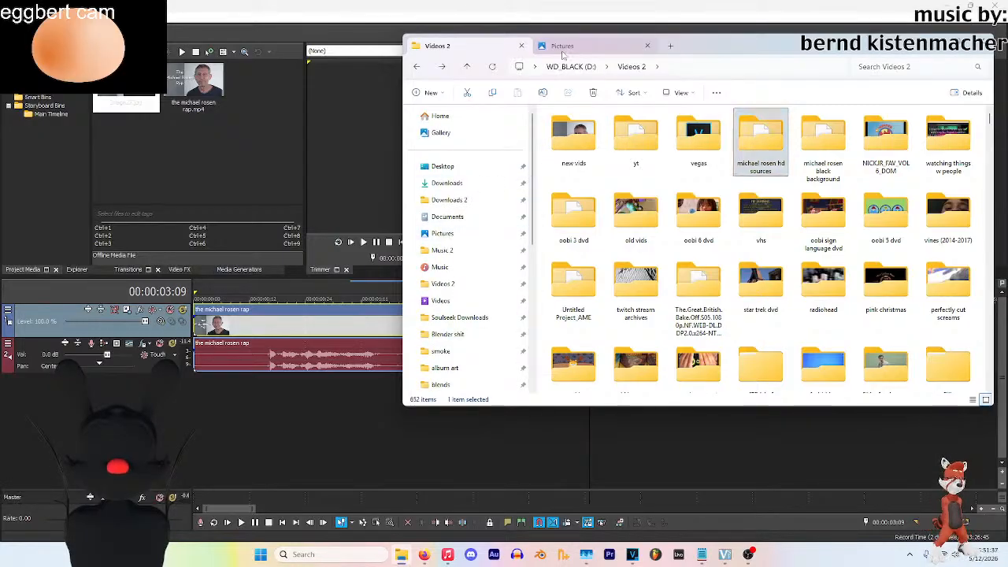
{"action": "left_click", "coordinate": [562, 47]}
{"action": "double_click", "coordinate": [573, 135]}
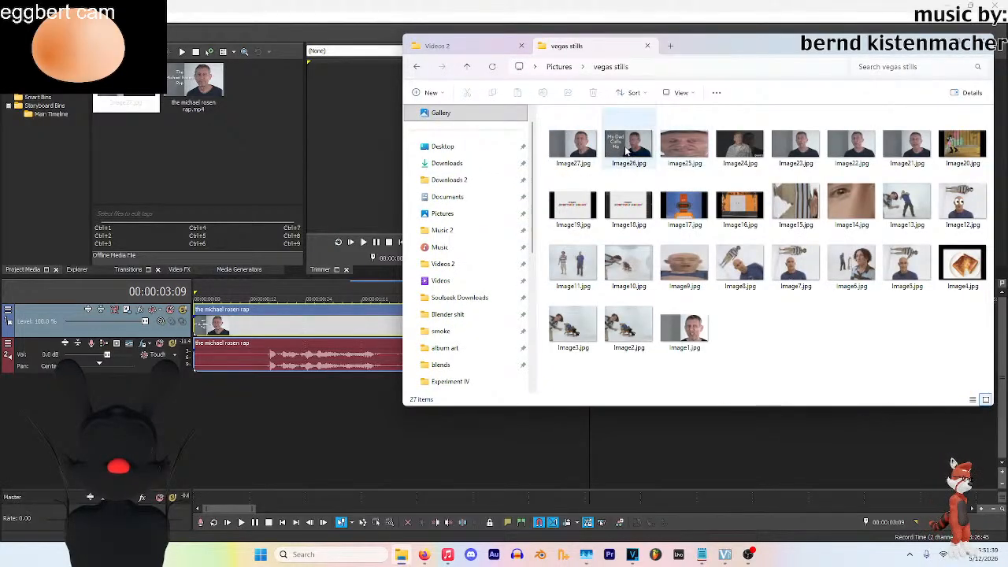
Look through the saved stills, view Image20.jpg at full size, and return to the VEGAS project
{"action": "left_click", "coordinate": [574, 142]}
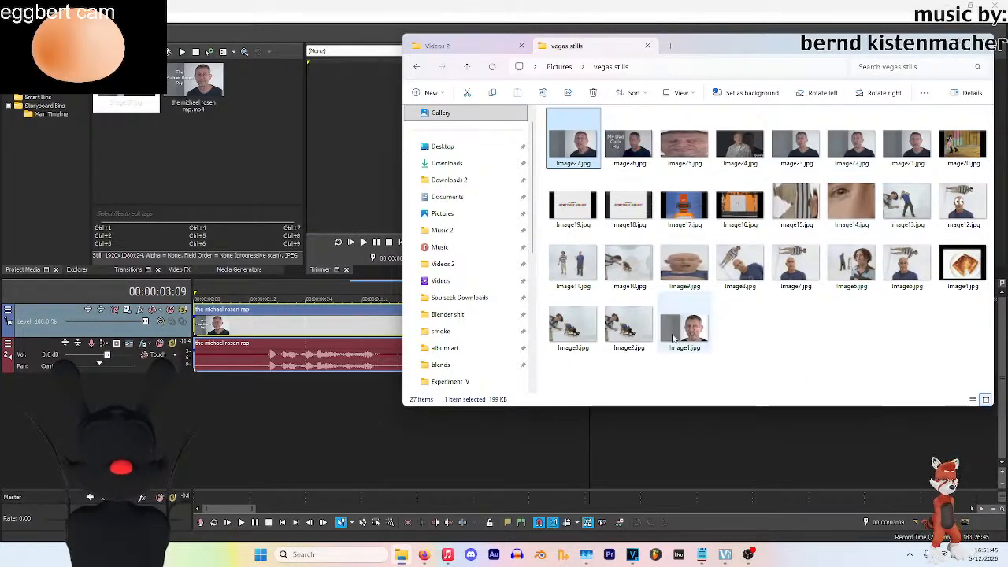
{"action": "mouse_move", "coordinate": [675, 332]}
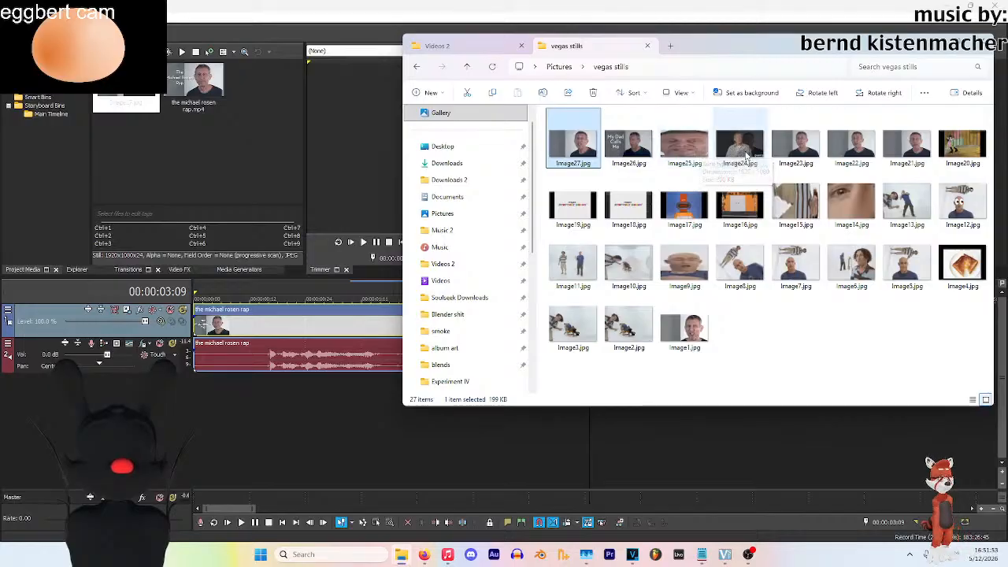
{"action": "mouse_move", "coordinate": [748, 154]}
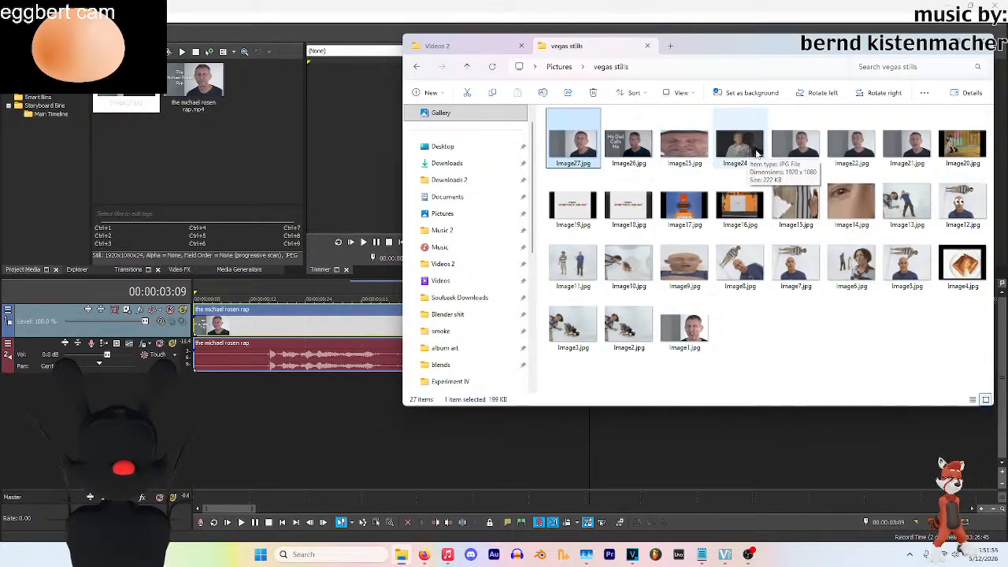
{"action": "double_click", "coordinate": [962, 144]}
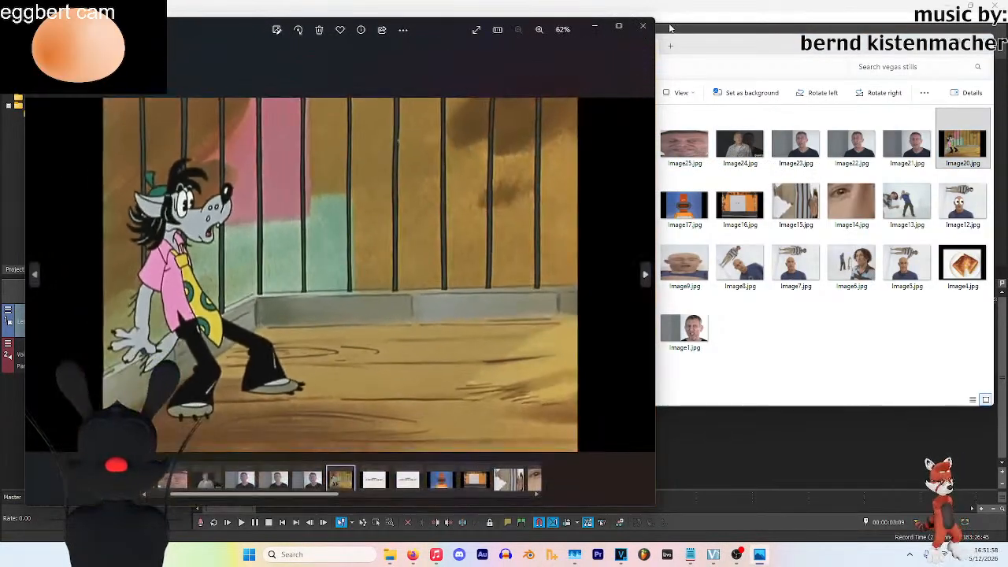
{"action": "left_click", "coordinate": [644, 28]}
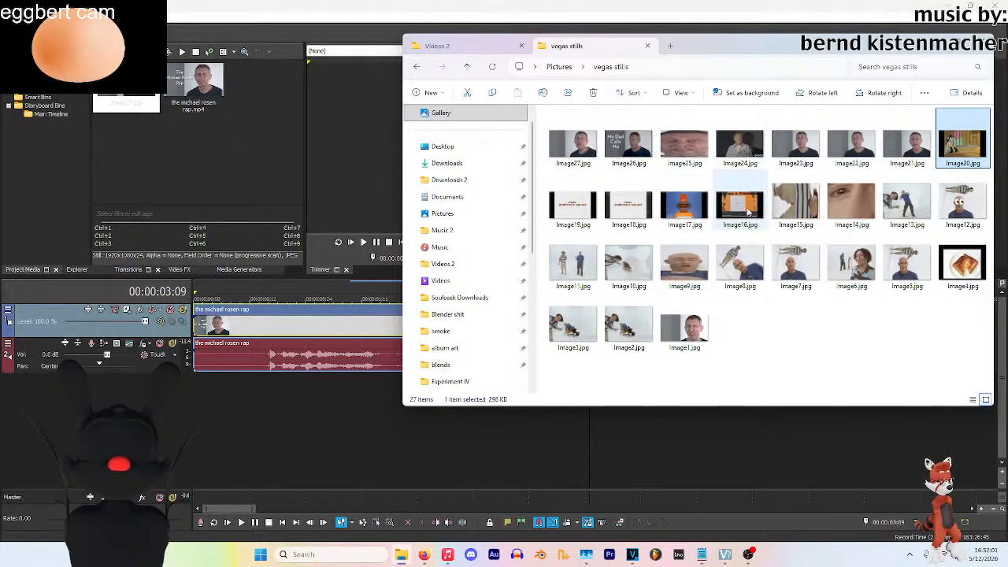
{"action": "left_click", "coordinate": [163, 143]}
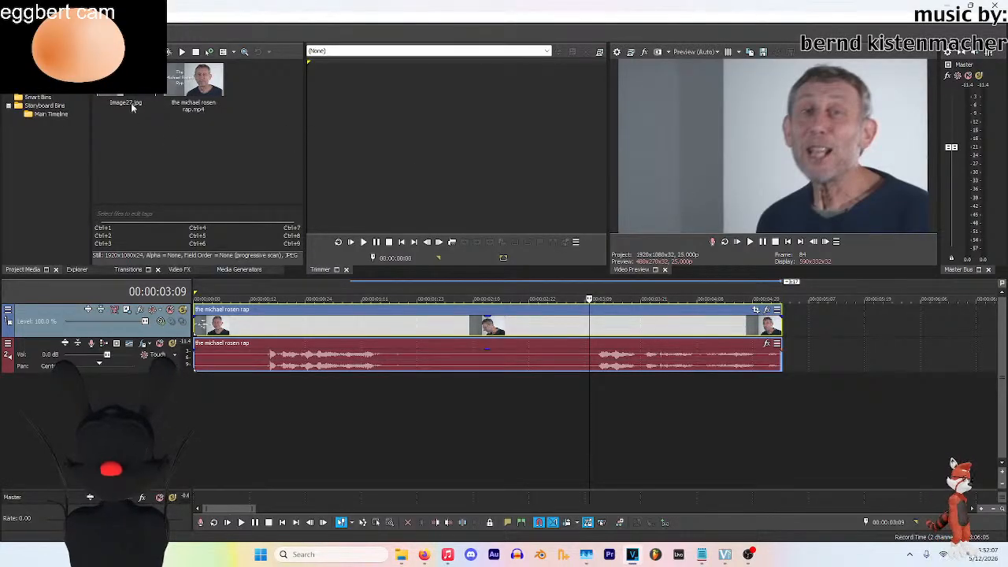
Insert a video track above the rap clip and place Image27.jpg at its start
{"action": "right_click", "coordinate": [101, 330]}
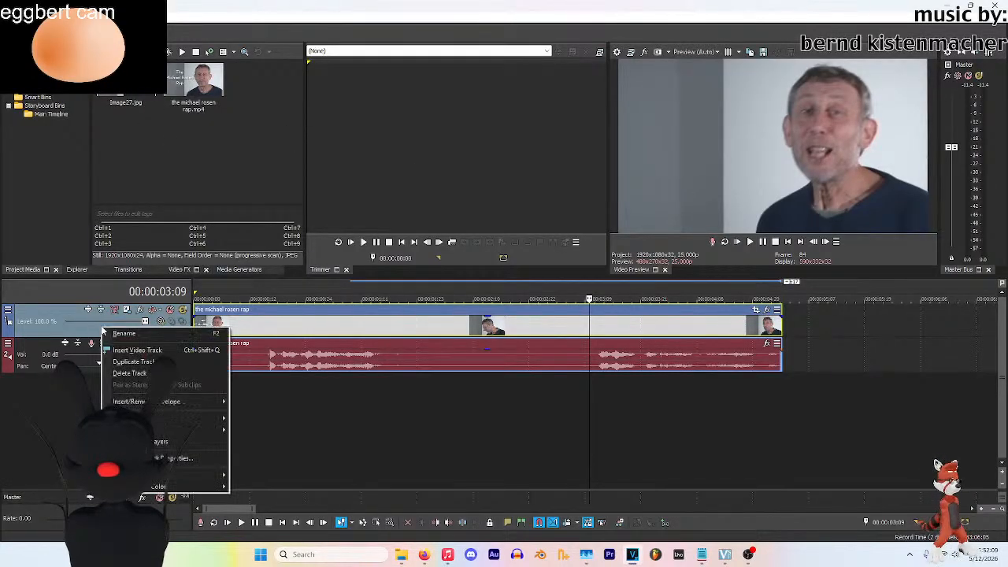
{"action": "left_click", "coordinate": [118, 351]}
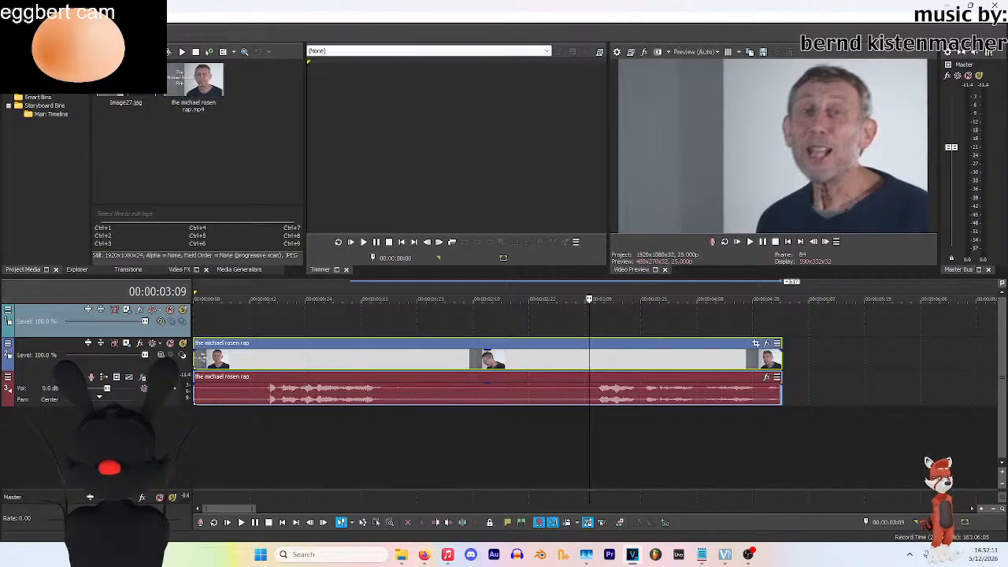
{"action": "left_click_drag", "start_coordinate": [128, 104], "coordinate": [184, 334]}
{"action": "left_click", "coordinate": [386, 359]}
{"action": "left_click", "coordinate": [264, 300]}
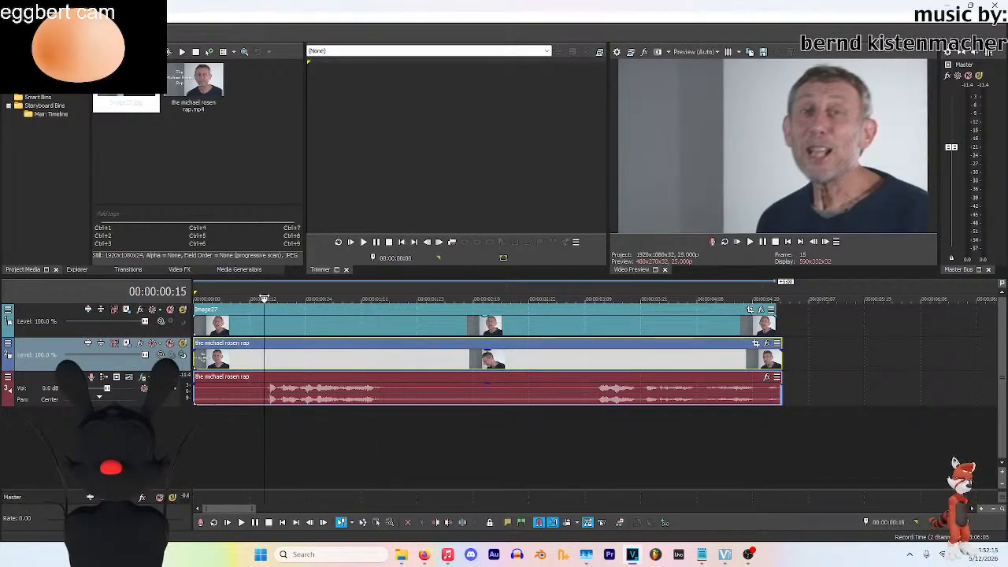
Play the opening speech and trim the rap clip's end to just past 00:00:01:08
{"action": "left_click", "coordinate": [799, 423]}
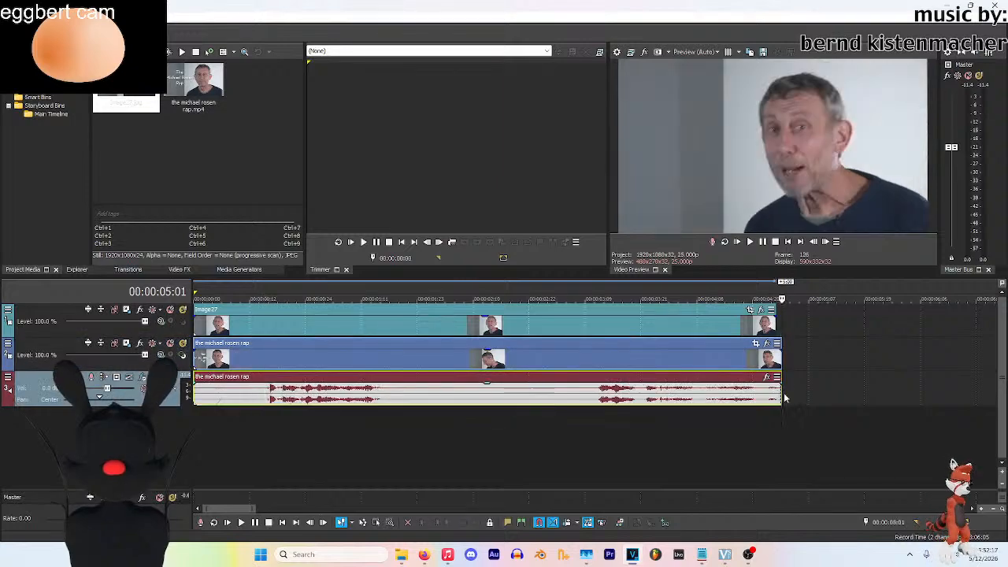
{"action": "left_click", "coordinate": [242, 302]}
{"action": "key", "text": "space"}
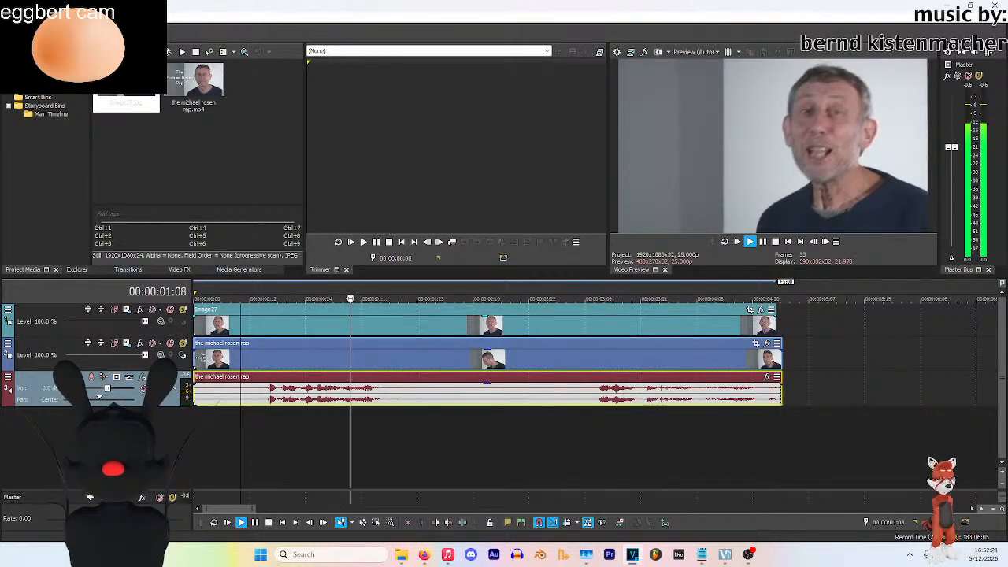
{"action": "key", "text": "space"}
{"action": "left_click_drag", "start_coordinate": [784, 357], "coordinate": [356, 350]}
{"action": "left_click", "coordinate": [313, 300]}
{"action": "left_click", "coordinate": [750, 241]}
{"action": "left_click", "coordinate": [776, 242]}
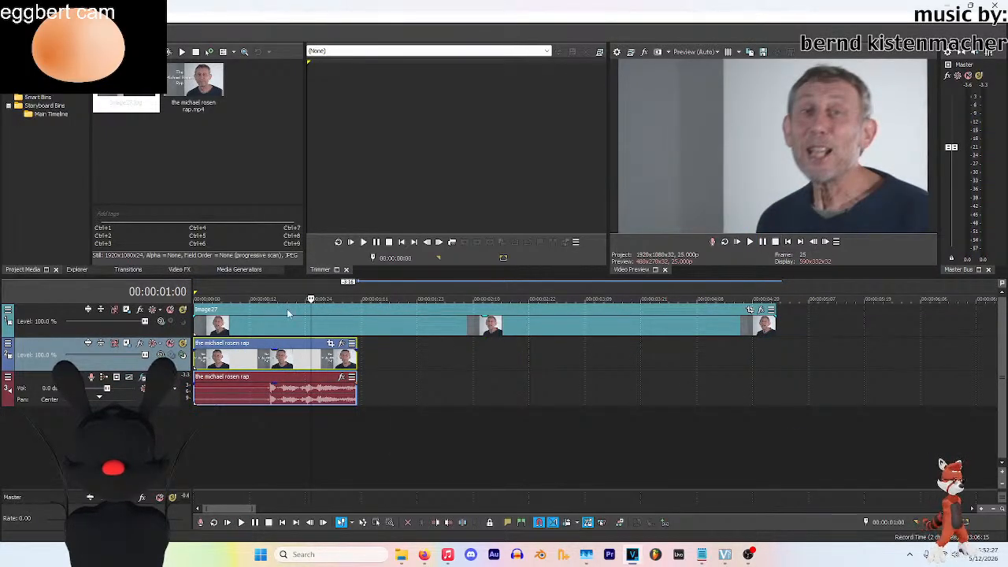
Shorten the Image27 still to end together with the rap clip and open the still's Event Pan/Crop settings
{"action": "left_click", "coordinate": [324, 323]}
{"action": "left_click_drag", "start_coordinate": [776, 325], "coordinate": [361, 319]}
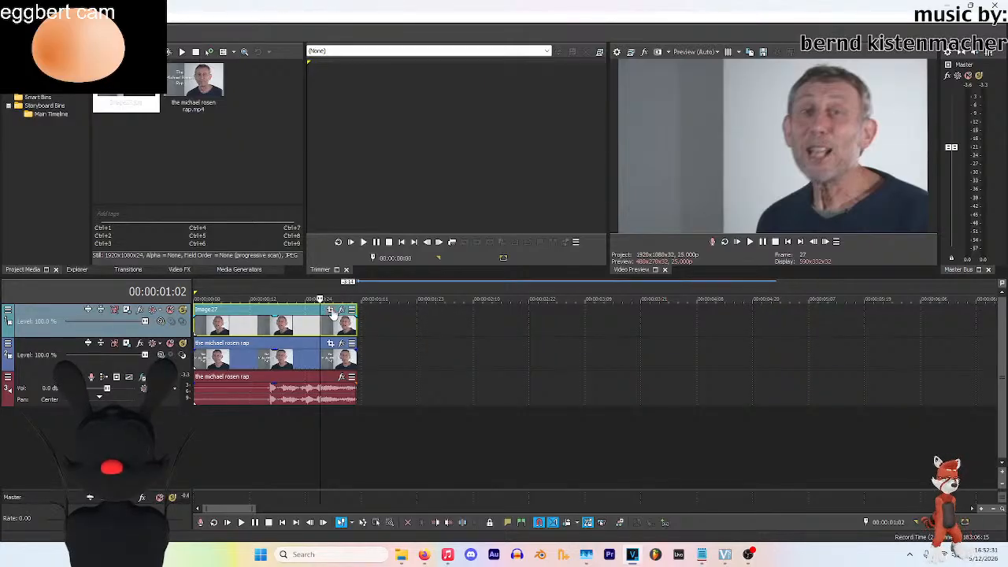
{"action": "left_click", "coordinate": [331, 311]}
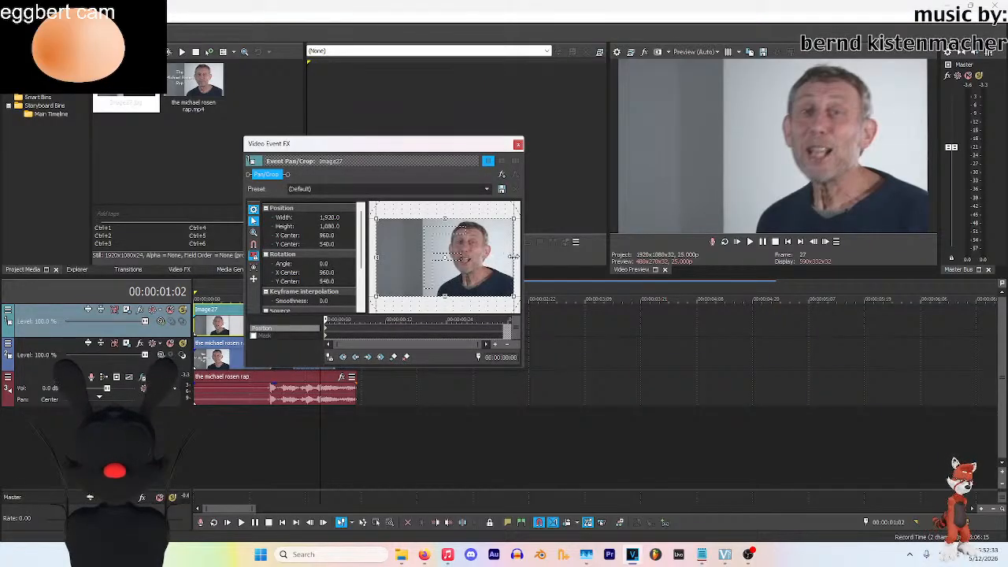
{"action": "scroll", "coordinate": [338, 265], "scroll_direction": "down", "scroll_amount": 3}
{"action": "left_click_drag", "start_coordinate": [512, 257], "coordinate": [496, 262]}
{"action": "left_click", "coordinate": [534, 262]}
{"action": "key", "text": "ctrl+z"}
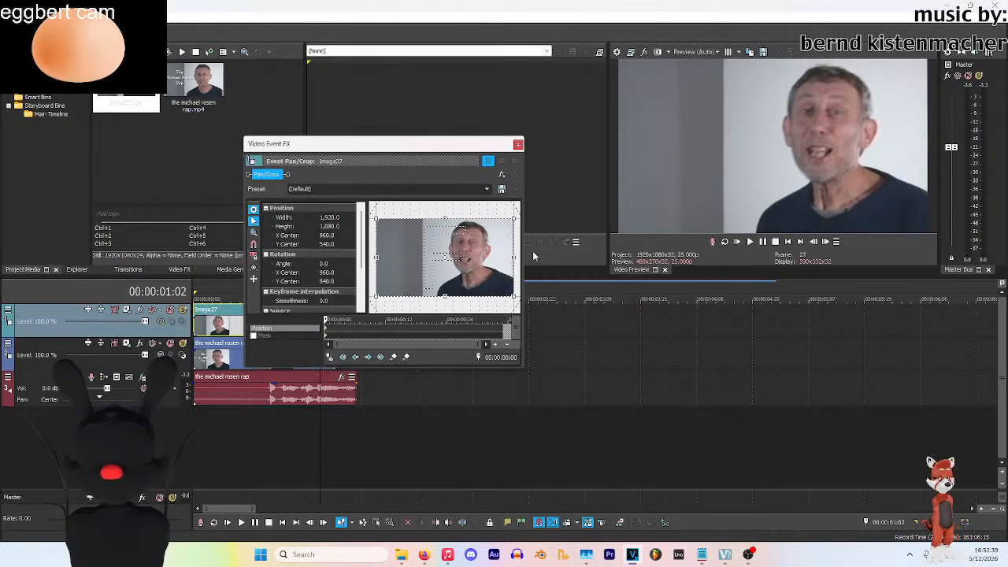
Set Stretch to fill frame to No in the Image27 still's source settings
{"action": "scroll", "coordinate": [412, 267], "scroll_direction": "down", "scroll_amount": 2}
{"action": "scroll", "coordinate": [280, 254], "scroll_direction": "down", "scroll_amount": 3}
{"action": "left_click", "coordinate": [329, 271]}
{"action": "left_click", "coordinate": [336, 285]}
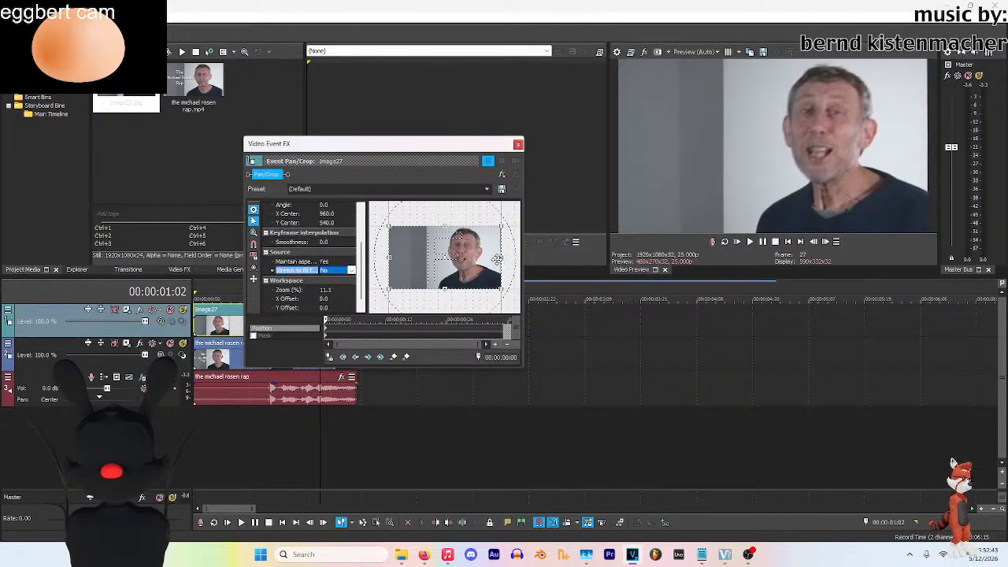
Crop the Image27 still to the plain background beside the speaker, centred at about X 482.8 and Y 481.5
{"action": "left_click", "coordinate": [503, 259]}
{"action": "left_click_drag", "start_coordinate": [504, 259], "coordinate": [446, 256]}
{"action": "scroll", "coordinate": [303, 252], "scroll_direction": "down", "scroll_amount": 1}
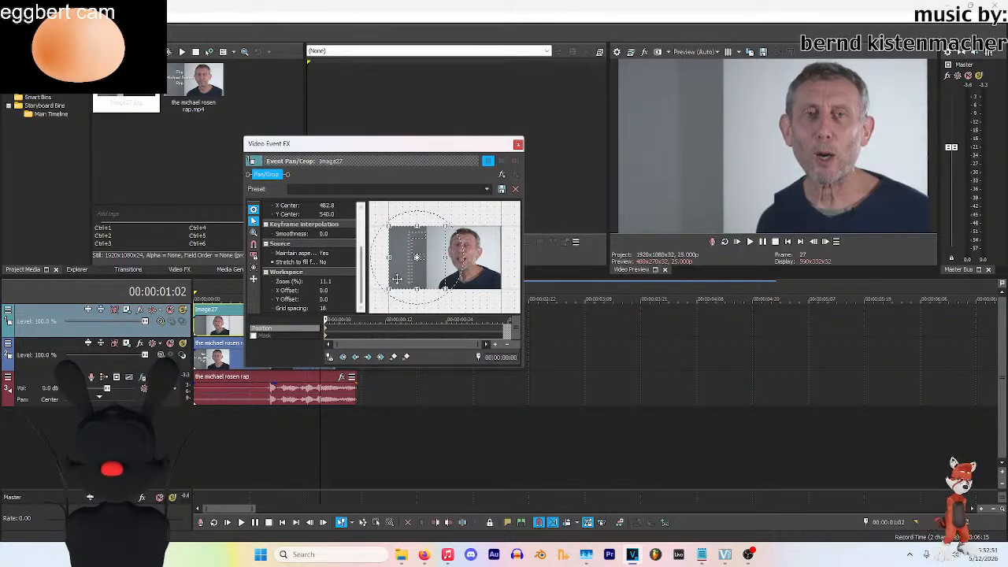
{"action": "left_click_drag", "start_coordinate": [417, 290], "coordinate": [418, 271]}
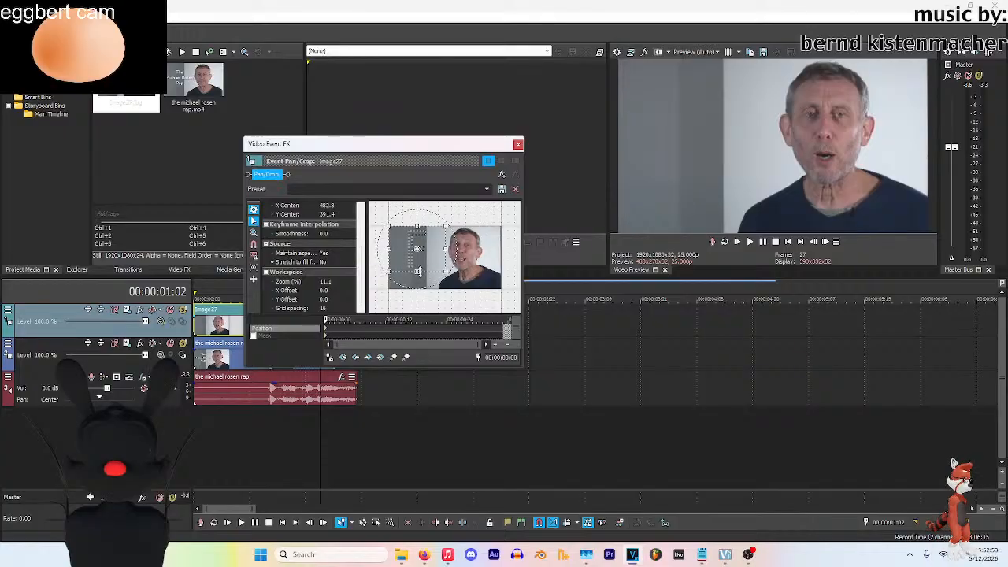
{"action": "left_click_drag", "start_coordinate": [413, 218], "coordinate": [408, 235]}
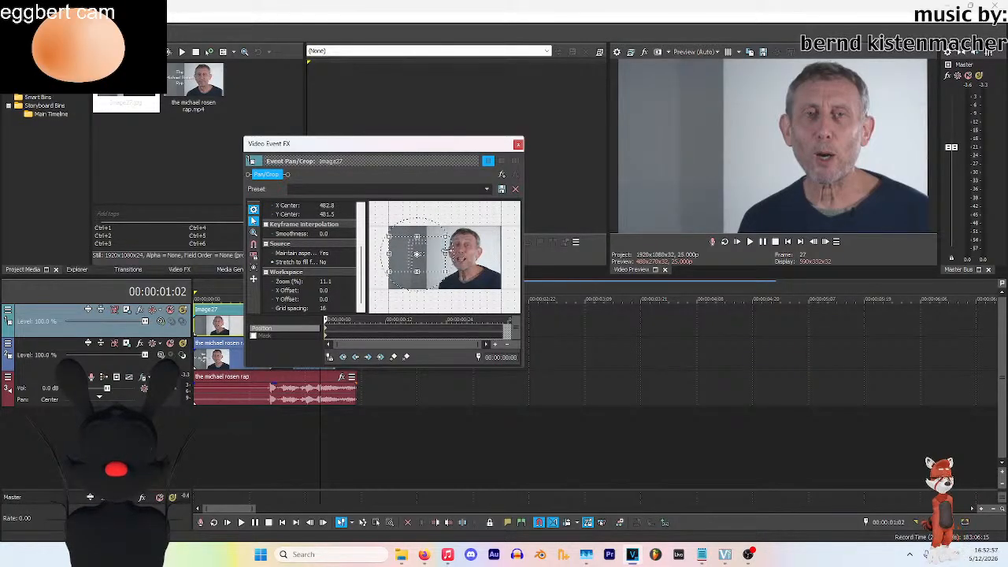
{"action": "left_click_drag", "start_coordinate": [392, 147], "coordinate": [589, 147]}
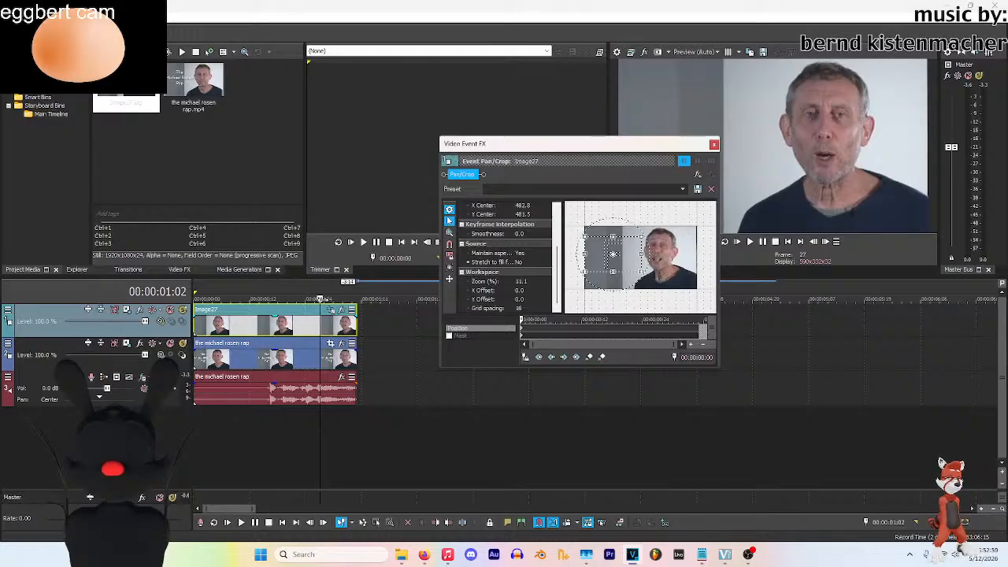
Play back the cropped still over the rap clip and close its Event Pan/Crop settings
{"action": "key", "text": "space"}
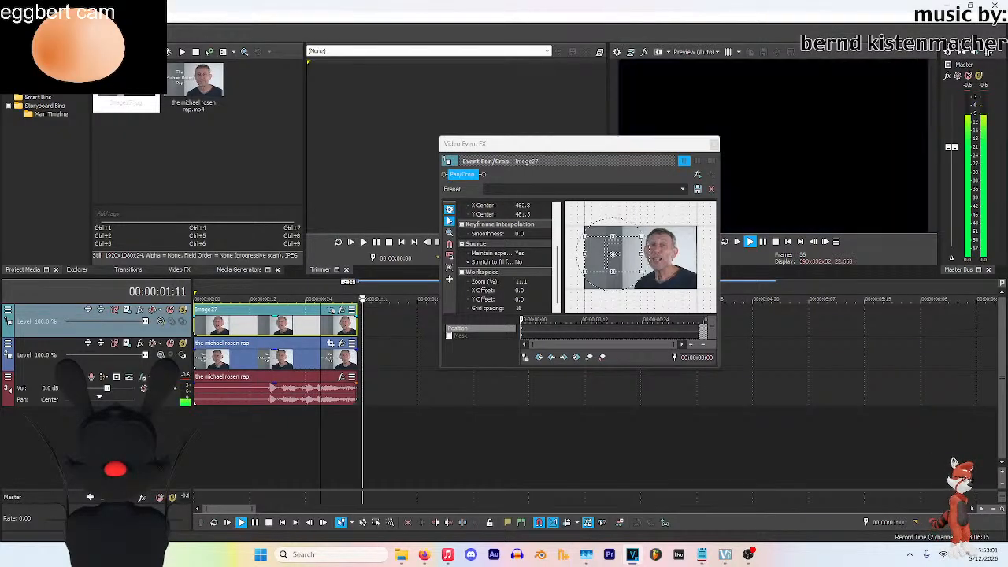
{"action": "key", "text": "space"}
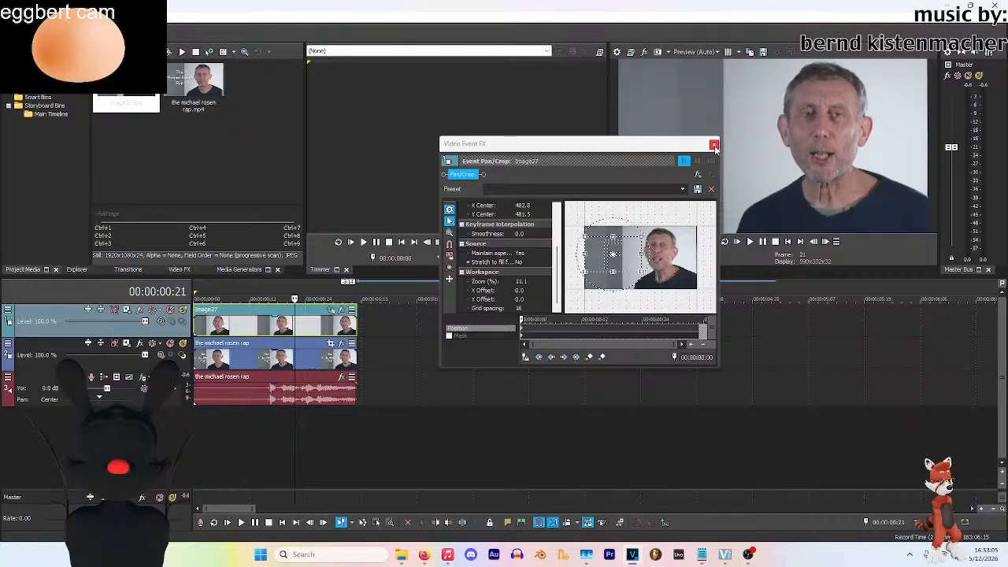
{"action": "left_click", "coordinate": [715, 146]}
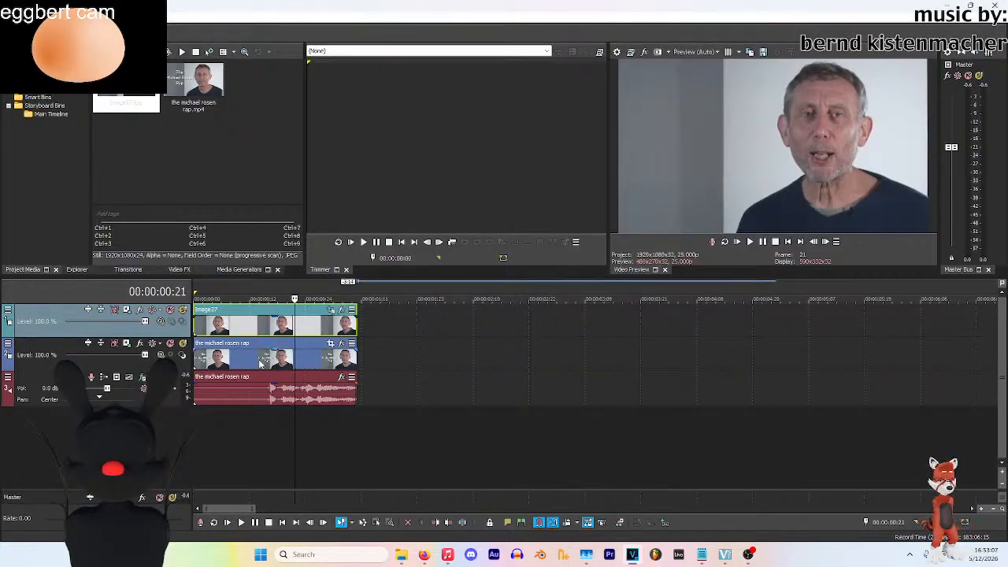
Insert a new video track above the Image27 still and add a default Titles & Text event at its start
{"action": "right_click", "coordinate": [158, 339]}
{"action": "left_click", "coordinate": [189, 353]}
{"action": "left_click", "coordinate": [204, 323]}
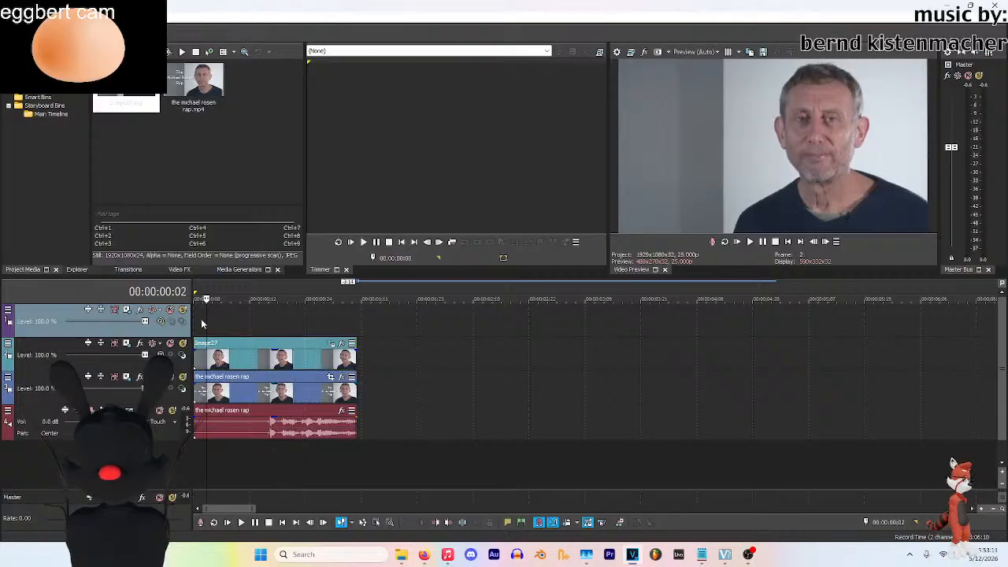
{"action": "left_click", "coordinate": [239, 269]}
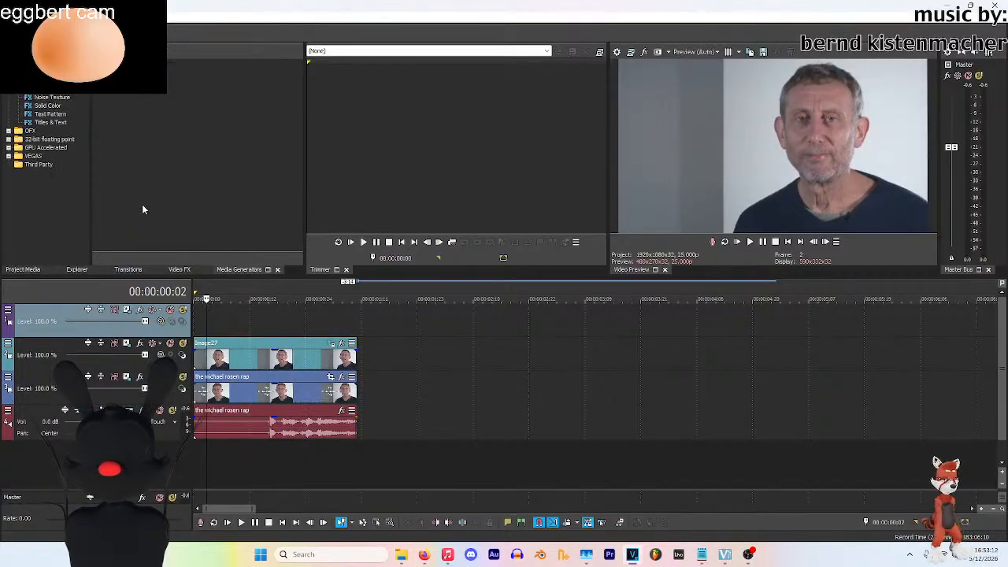
{"action": "left_click", "coordinate": [49, 122]}
{"action": "left_click_drag", "start_coordinate": [122, 98], "coordinate": [201, 324]}
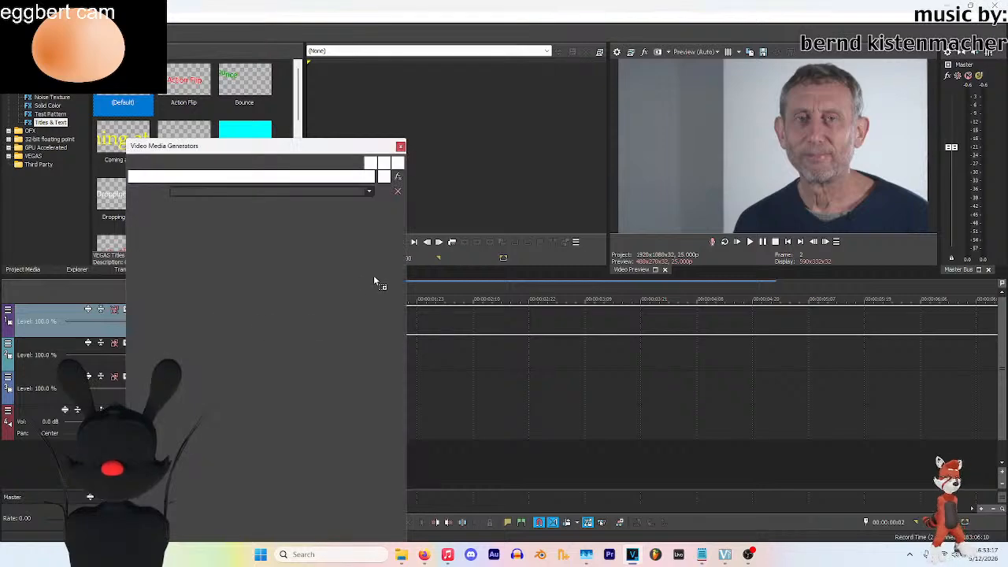
Shorten the Titles & Text event to end together with the Image27 still and the rap clip
{"action": "scroll", "coordinate": [592, 326], "scroll_direction": "down", "scroll_amount": 3}
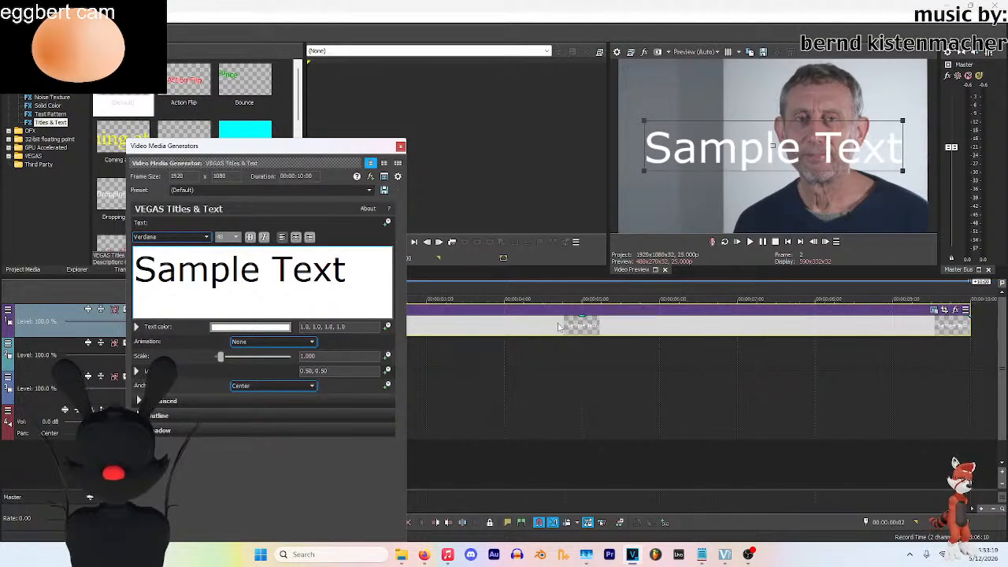
{"action": "left_click_drag", "start_coordinate": [279, 150], "coordinate": [775, 85]}
{"action": "left_click_drag", "start_coordinate": [581, 330], "coordinate": [248, 329]}
{"action": "left_click_drag", "start_coordinate": [344, 511], "coordinate": [233, 511]}
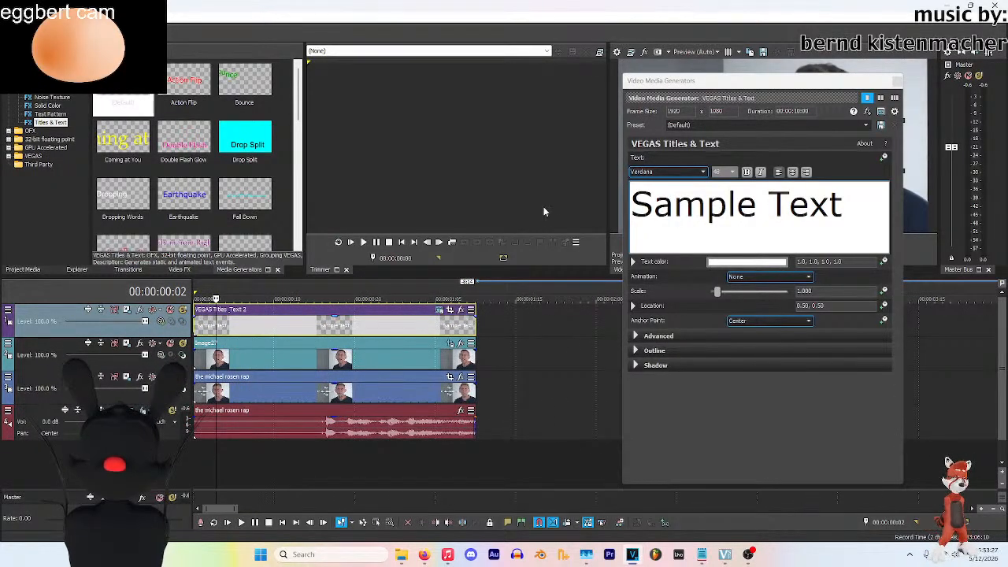
Replace the title's sample text with "The" and select the new text for formatting
{"action": "triple_click", "coordinate": [731, 215]}
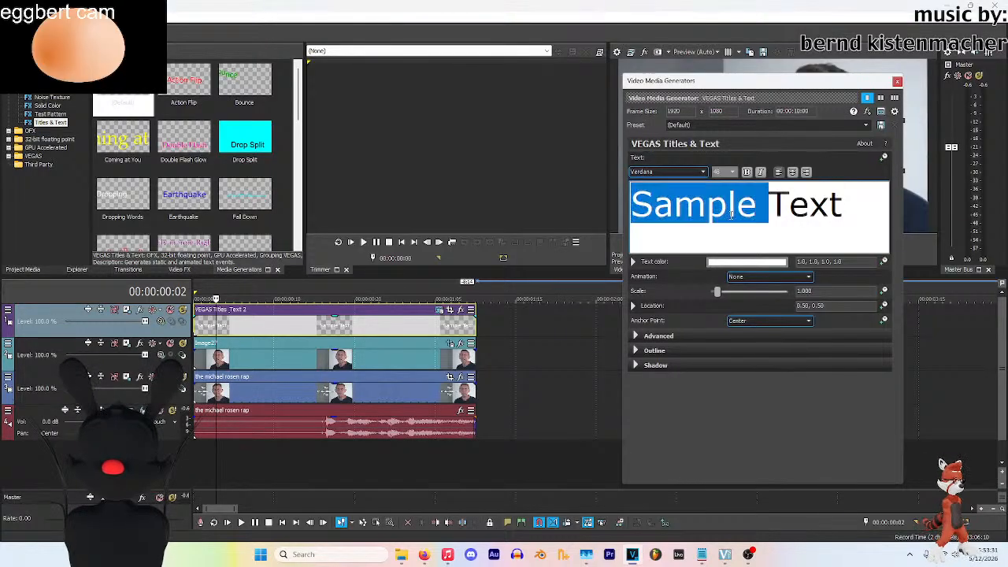
{"action": "left_click_drag", "start_coordinate": [717, 84], "coordinate": [337, 76]}
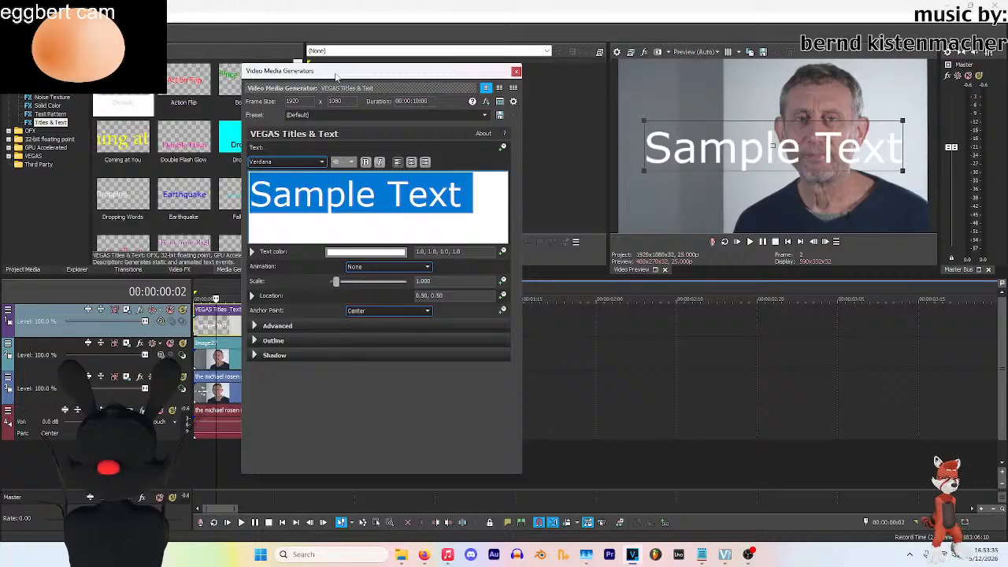
{"action": "type", "text": "The"}
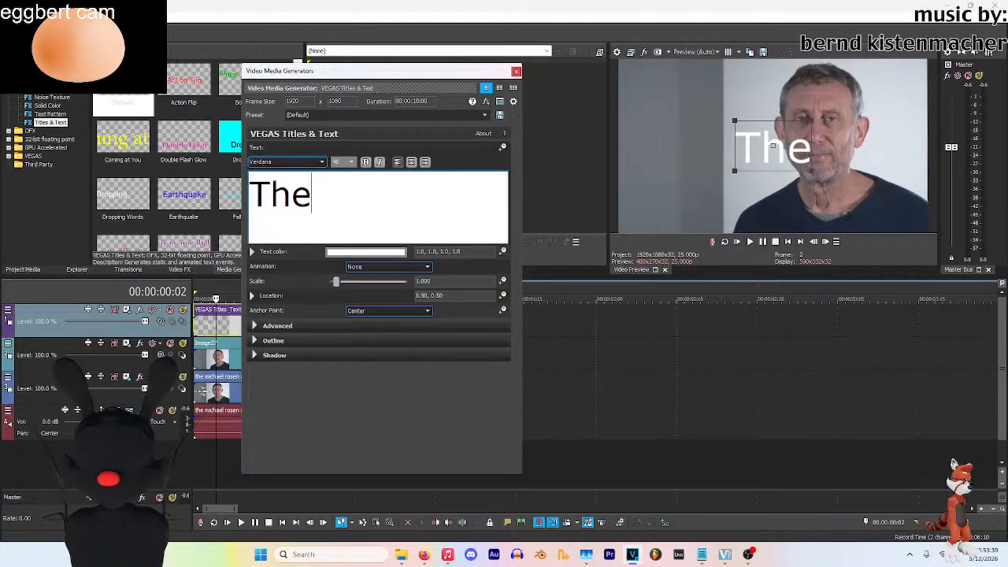
{"action": "key", "text": "Return"}
{"action": "key", "text": "Return"}
{"action": "key", "text": "BackSpace"}
{"action": "key", "text": "BackSpace"}
{"action": "key", "text": "ctrl+a"}
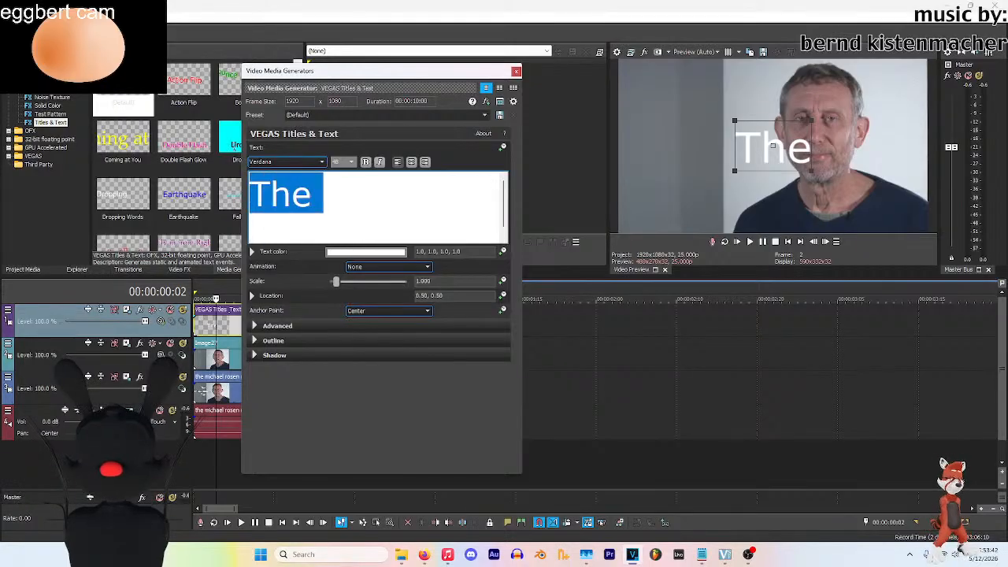
Centre-align the title text and add a second line reading "Michael Rosin"
{"action": "left_click", "coordinate": [411, 162]}
{"action": "left_click", "coordinate": [422, 194]}
{"action": "key", "text": "Return"}
{"action": "key", "text": "Return"}
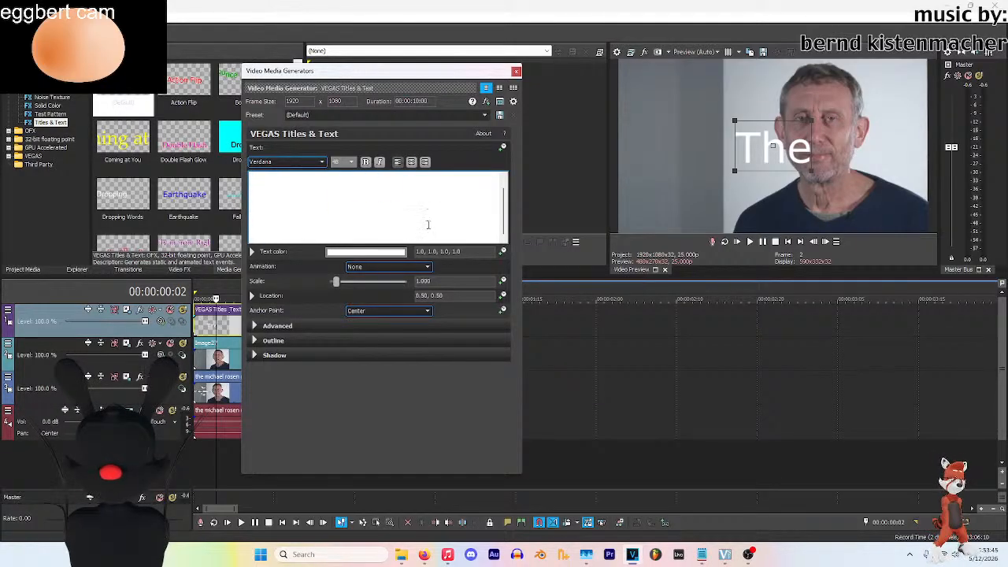
{"action": "key", "text": "BackSpace"}
{"action": "key", "text": "BackSpace"}
{"action": "key", "text": "BackSpace"}
{"action": "key", "text": "BackSpace"}
{"action": "key", "text": "BackSpace"}
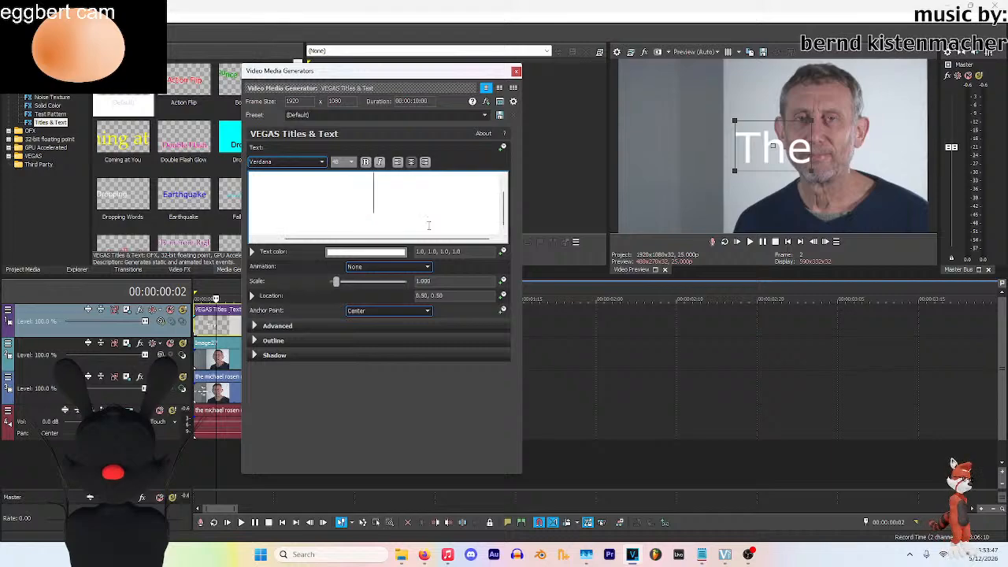
{"action": "type", "text": "Michael Rosin"}
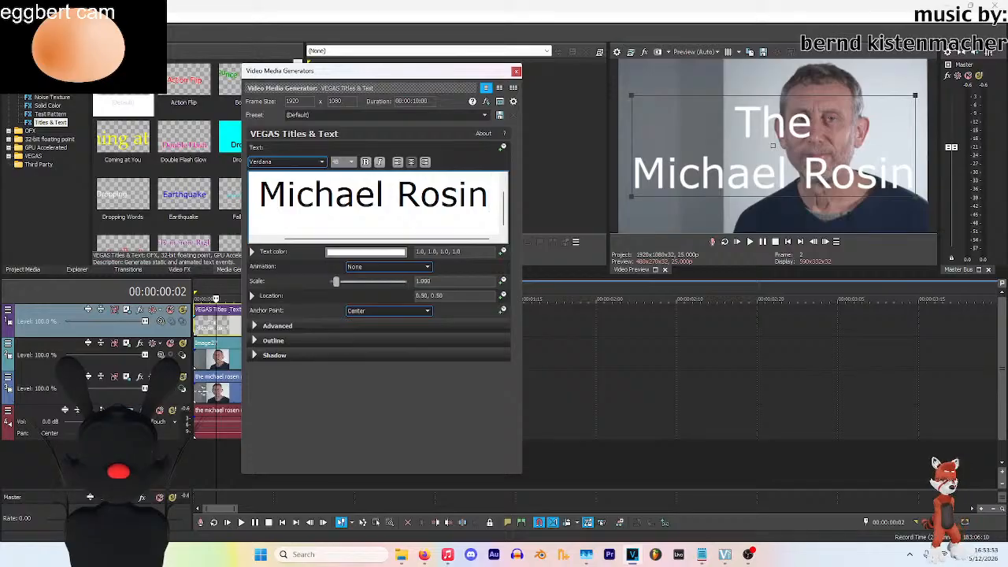
Enable the title's shadow with offset X about -0.061, offset Y about 0.020 and blur about 0.313
{"action": "scroll", "coordinate": [455, 212], "scroll_direction": "up", "scroll_amount": 2}
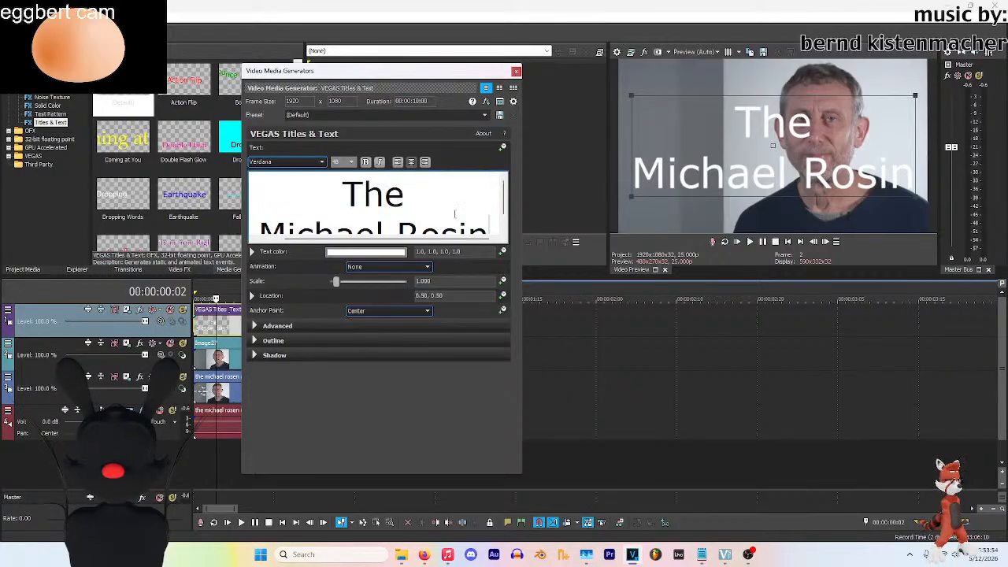
{"action": "left_click", "coordinate": [254, 356]}
{"action": "left_click_drag", "start_coordinate": [341, 193], "coordinate": [486, 234]}
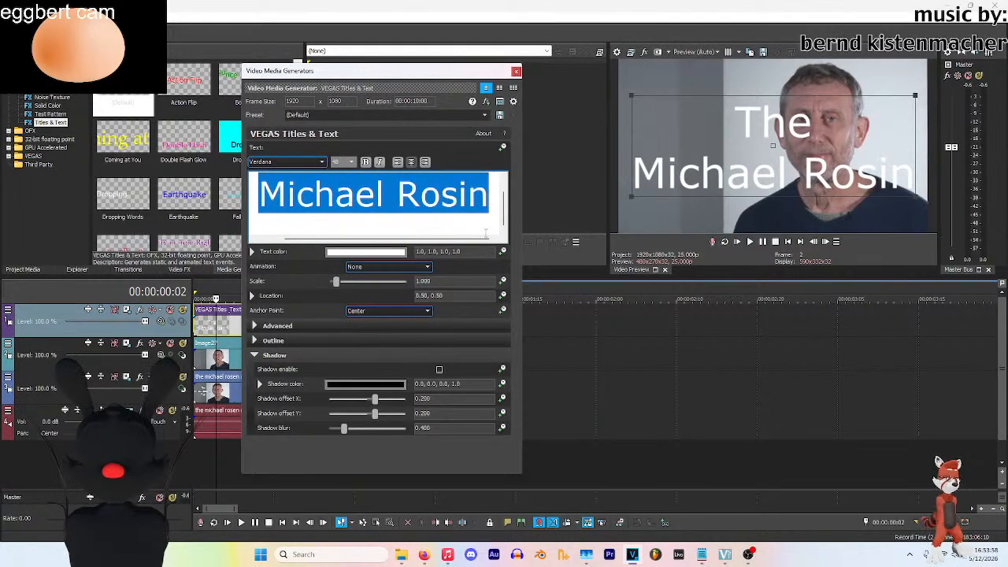
{"action": "left_click", "coordinate": [322, 162]}
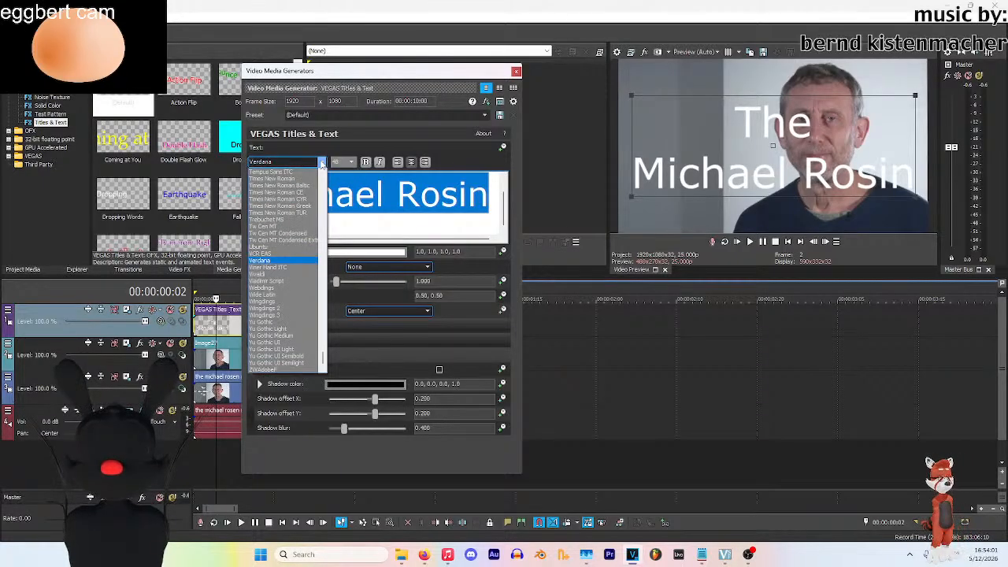
{"action": "left_click", "coordinate": [321, 162]}
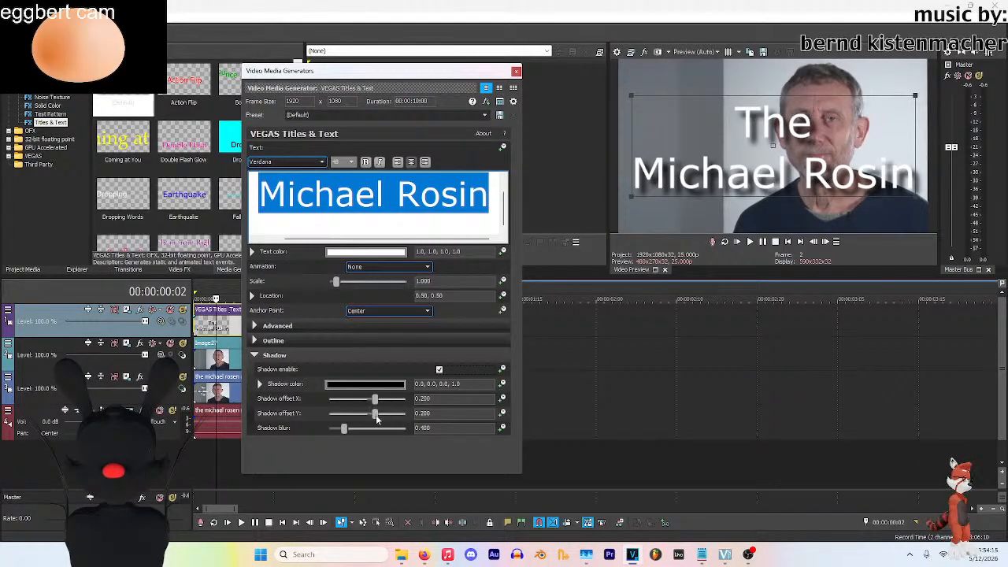
{"action": "mouse_move", "coordinate": [371, 418]}
{"action": "left_mouse_down"}
{"action": "mouse_move", "coordinate": [366, 402]}
{"action": "mouse_move", "coordinate": [385, 421]}
{"action": "mouse_move", "coordinate": [367, 424]}
{"action": "left_mouse_up"}
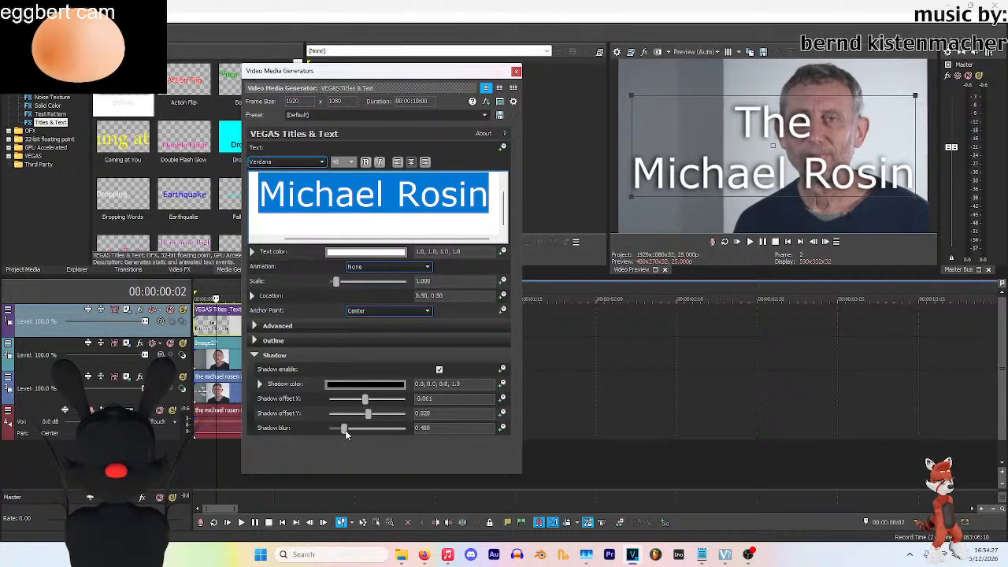
{"action": "left_click_drag", "start_coordinate": [338, 434], "coordinate": [338, 427]}
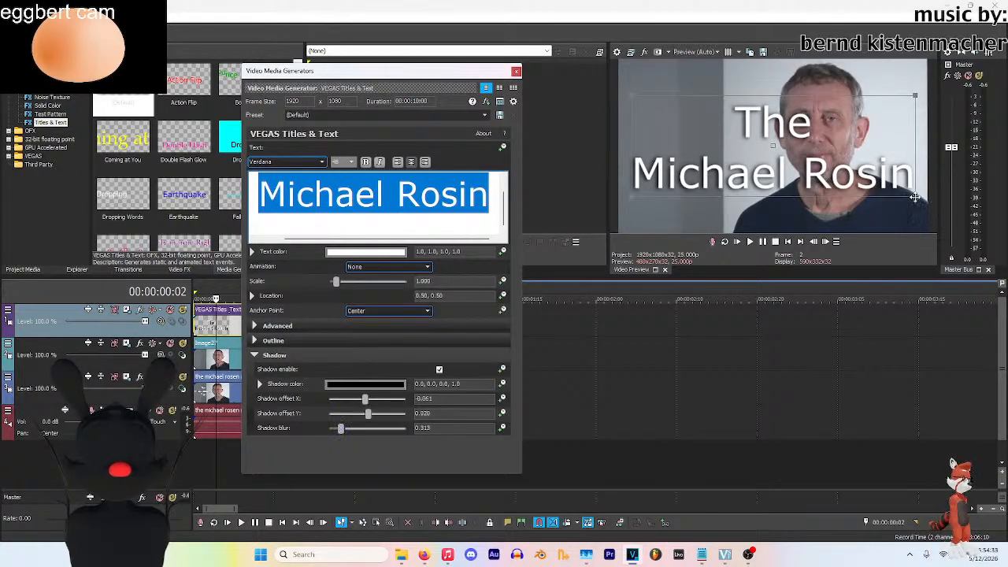
Scale the title down to about 0.56, place it beside the speaker at about 0.26, 0.52, and close its settings
{"action": "left_click_drag", "start_coordinate": [918, 200], "coordinate": [783, 165]}
{"action": "scroll", "coordinate": [741, 144], "scroll_direction": "up", "scroll_amount": 4}
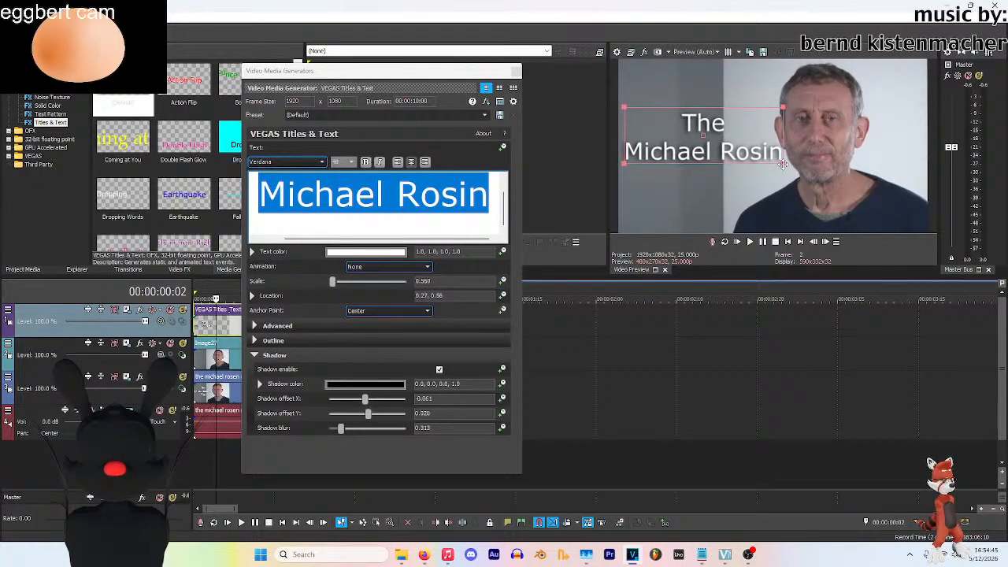
{"action": "left_click_drag", "start_coordinate": [741, 134], "coordinate": [740, 139]}
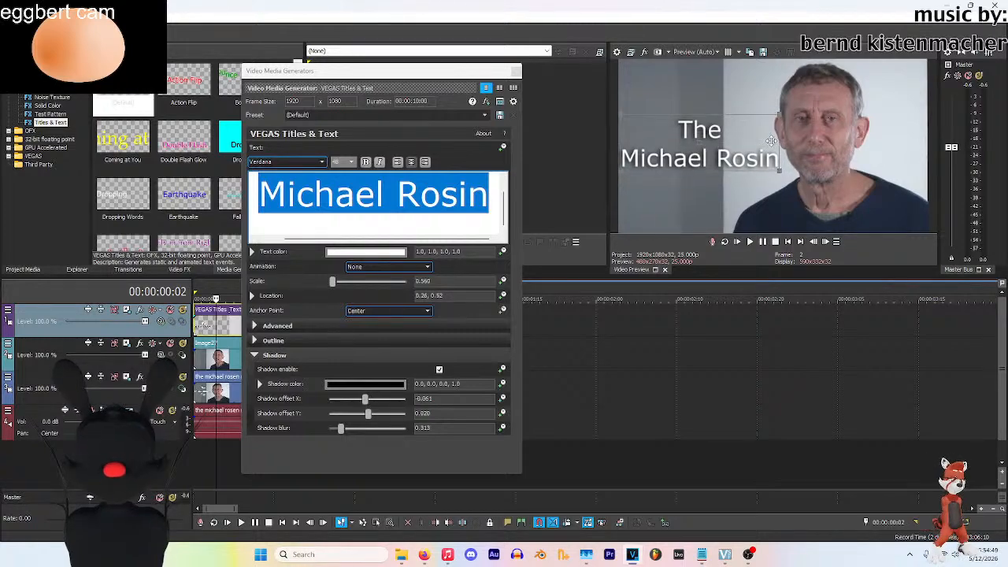
{"action": "left_click", "coordinate": [516, 71]}
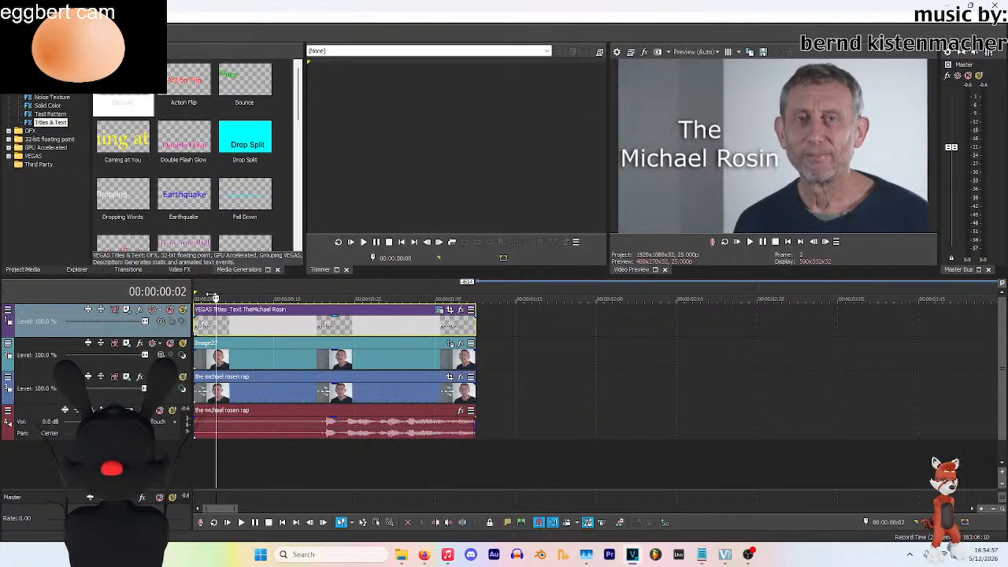
Play the title sequence and place the playhead at the end of the clips, at 00:00:01:10
{"action": "key", "text": "space"}
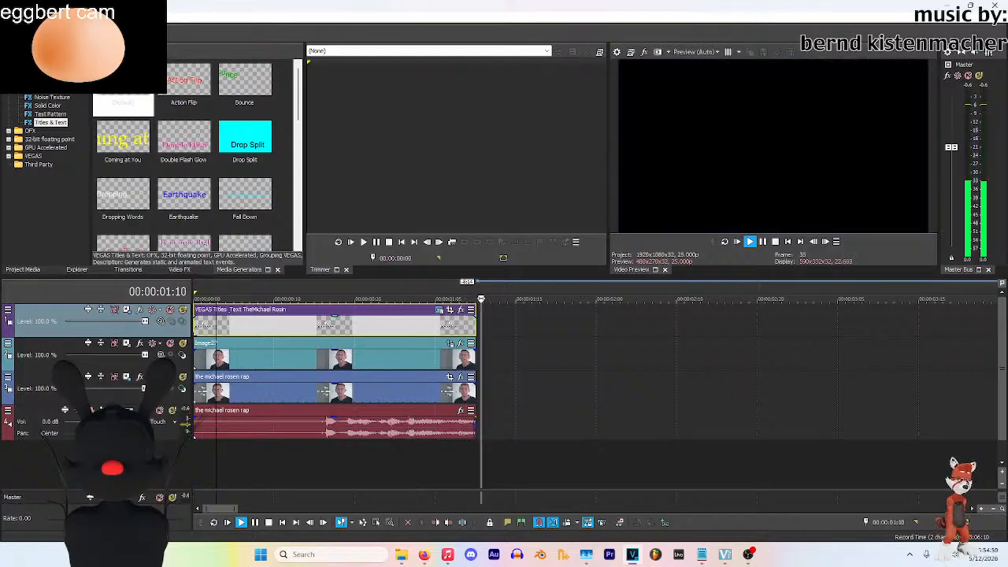
{"action": "left_click_drag", "start_coordinate": [526, 299], "coordinate": [484, 299]}
{"action": "left_click", "coordinate": [475, 335]}
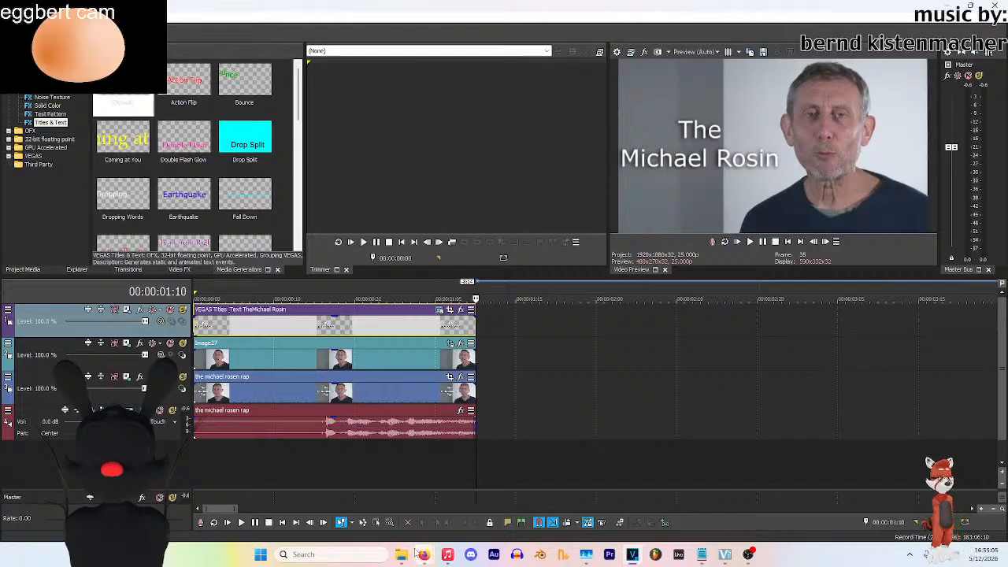
Show the project media, switch to Apple Music to look through the artist list, and check the stream in OBS
{"action": "left_click", "coordinate": [22, 269]}
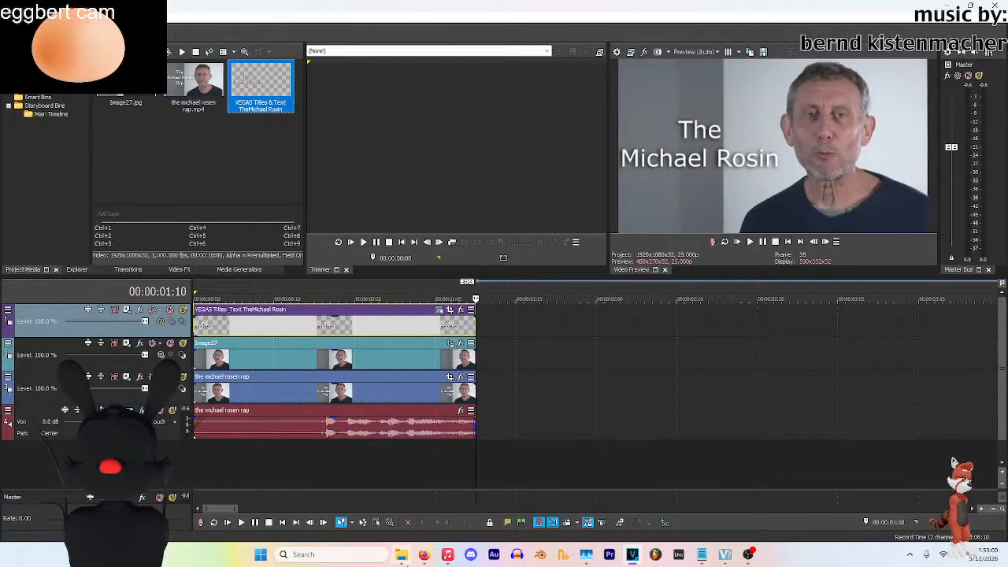
{"action": "left_click", "coordinate": [401, 555]}
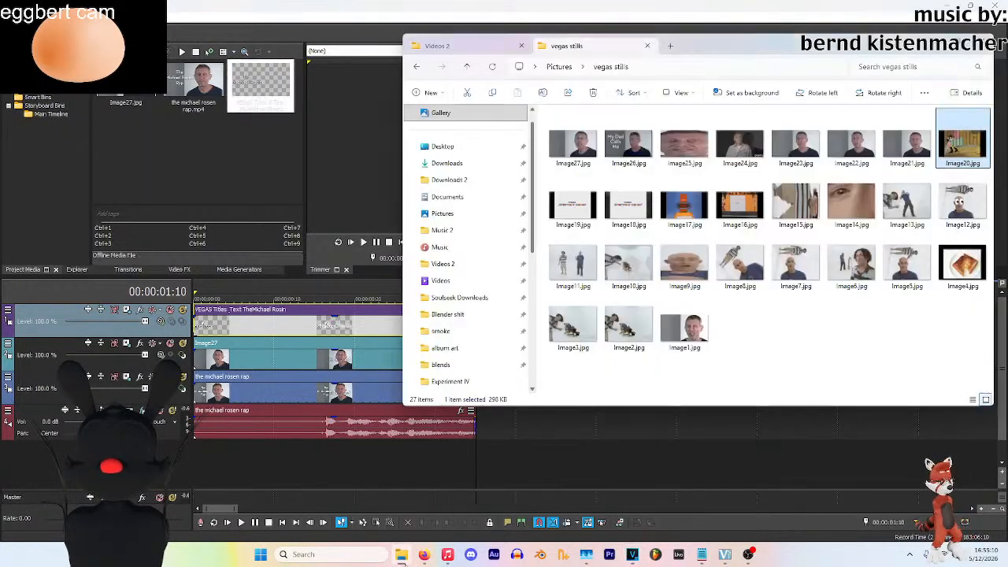
{"action": "left_click", "coordinate": [447, 554]}
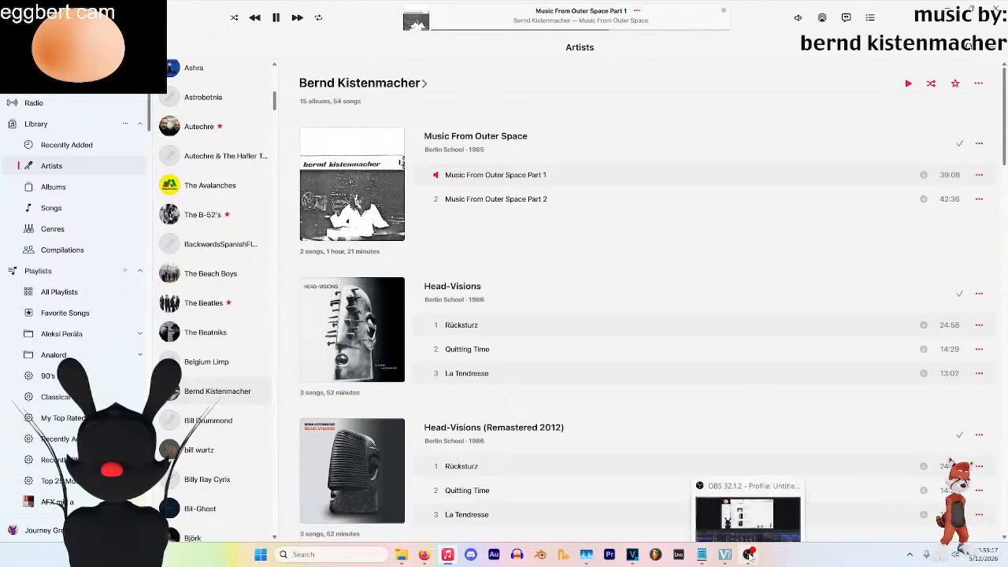
{"action": "scroll", "coordinate": [232, 326], "scroll_direction": "down", "scroll_amount": 15}
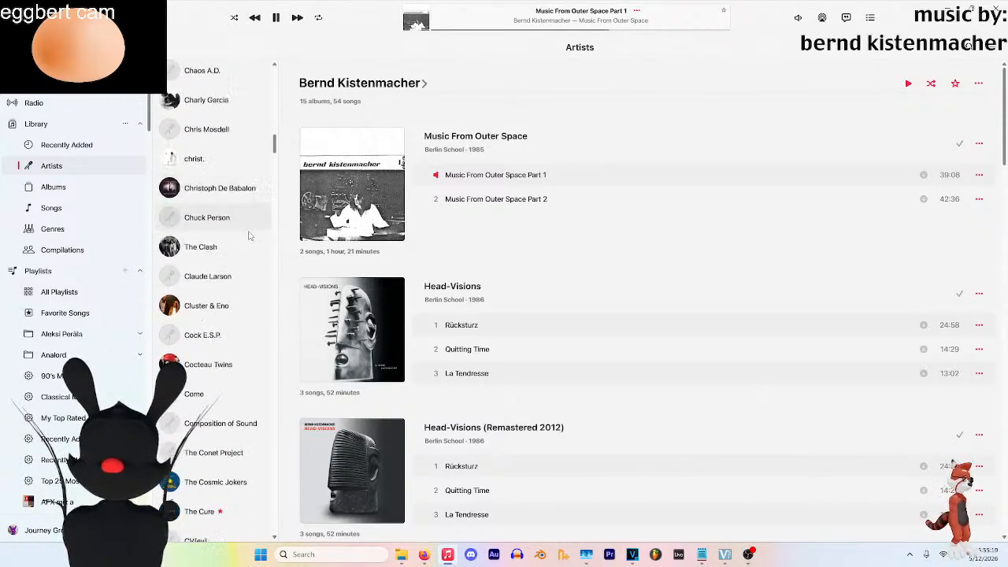
{"action": "left_click_drag", "start_coordinate": [273, 262], "coordinate": [277, 421]}
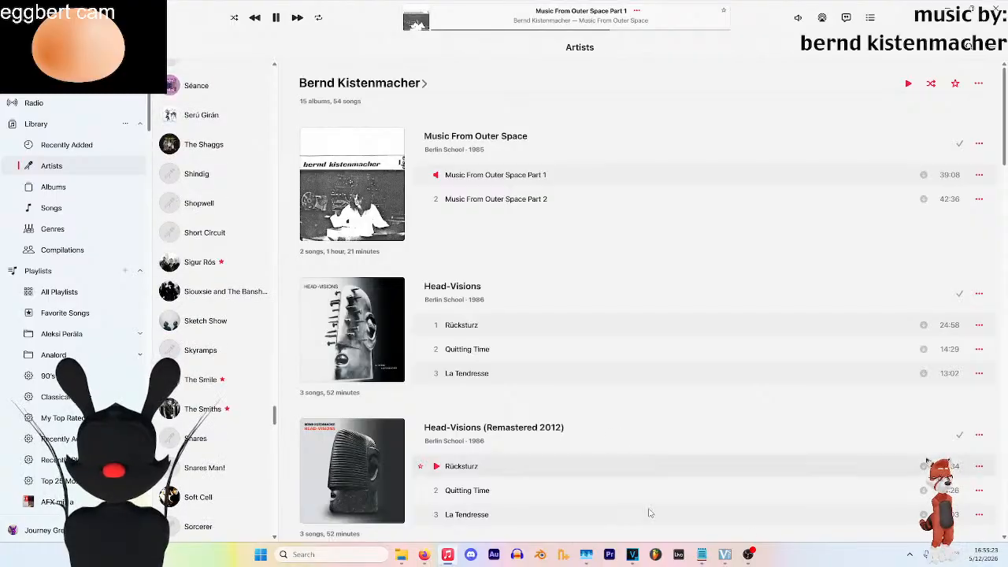
{"action": "left_click", "coordinate": [748, 554]}
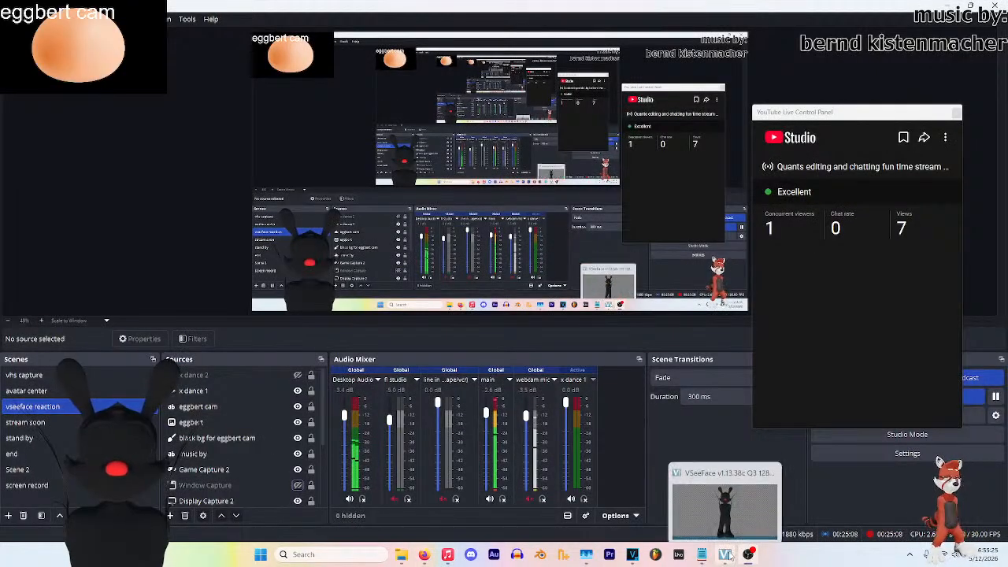
Search the Soulseek Downloads folder for hajnal and add the track 05 - Hajnal to the VEGAS project media
{"action": "left_click", "coordinate": [631, 555]}
{"action": "left_click", "coordinate": [401, 555]}
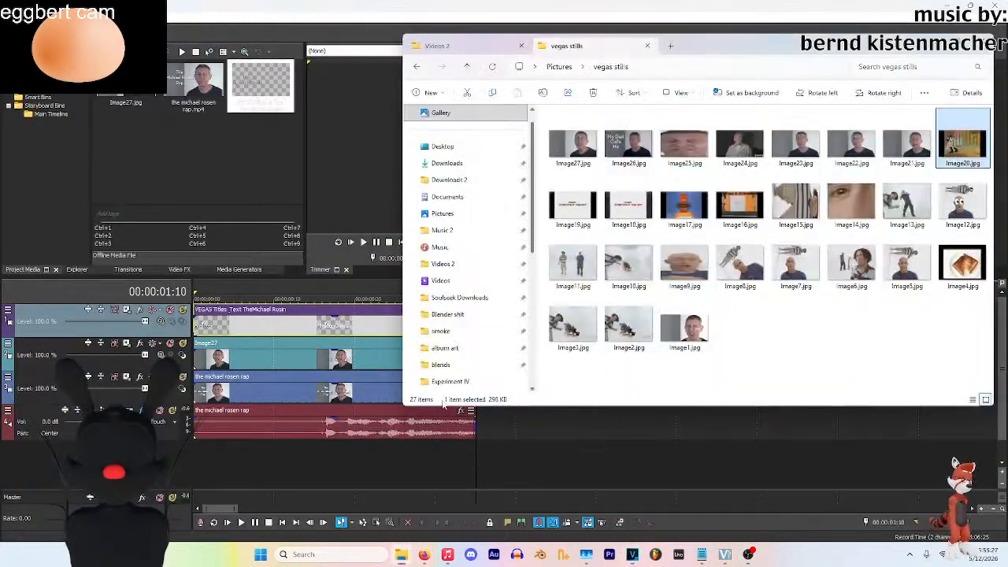
{"action": "left_click", "coordinate": [460, 297]}
{"action": "left_click", "coordinate": [899, 66]}
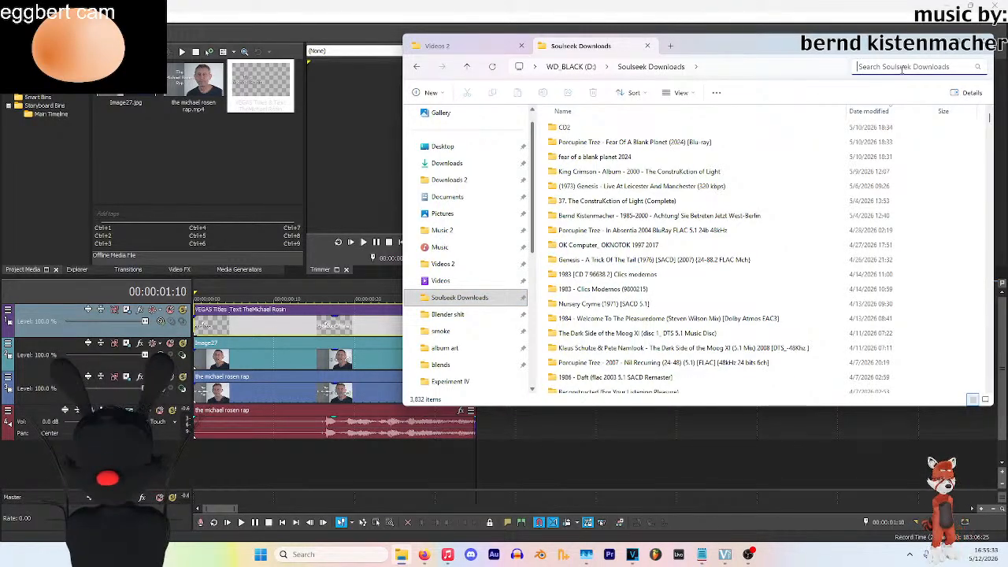
{"action": "type", "text": "h"}
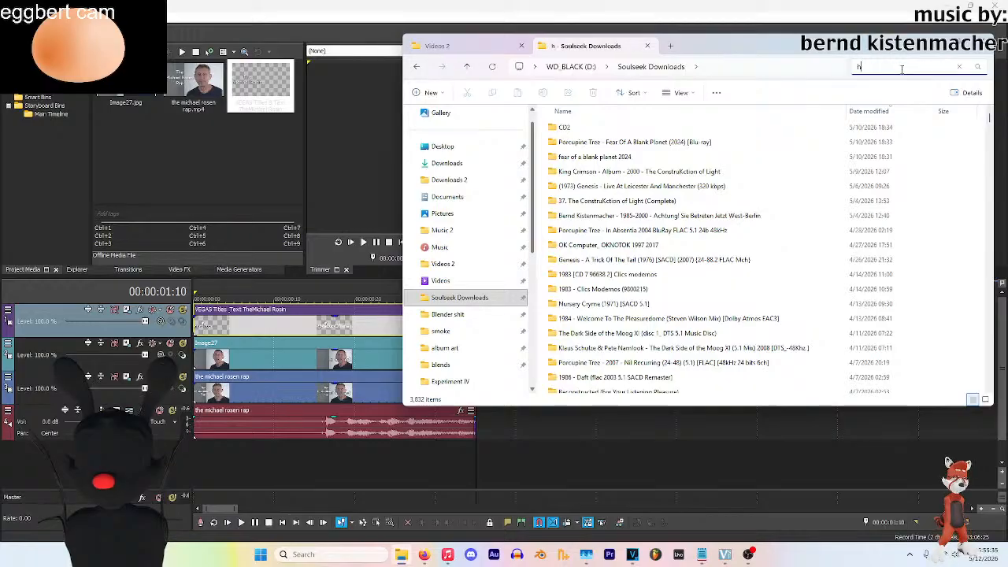
{"action": "type", "text": "sajnal"}
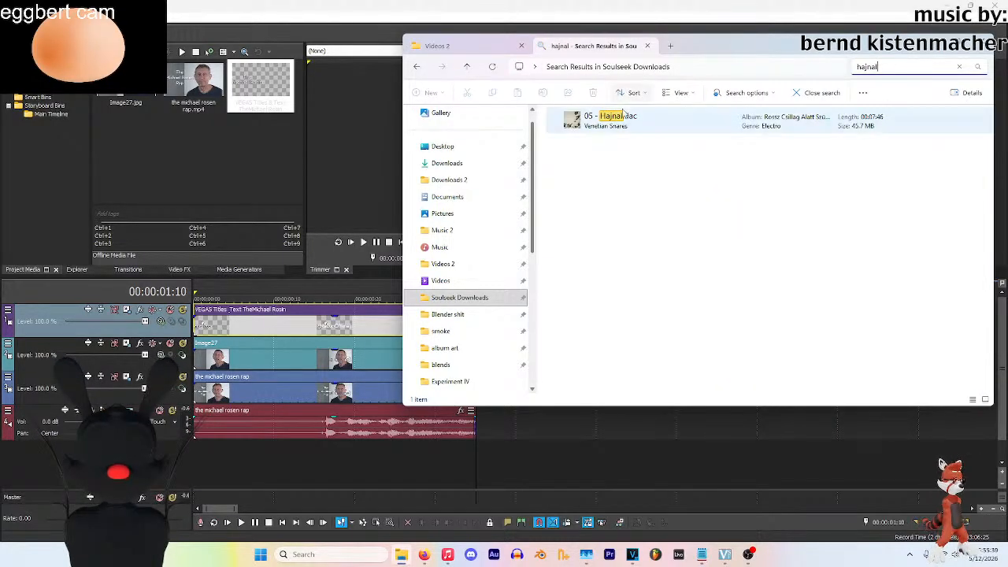
{"action": "left_click_drag", "start_coordinate": [641, 118], "coordinate": [179, 159]}
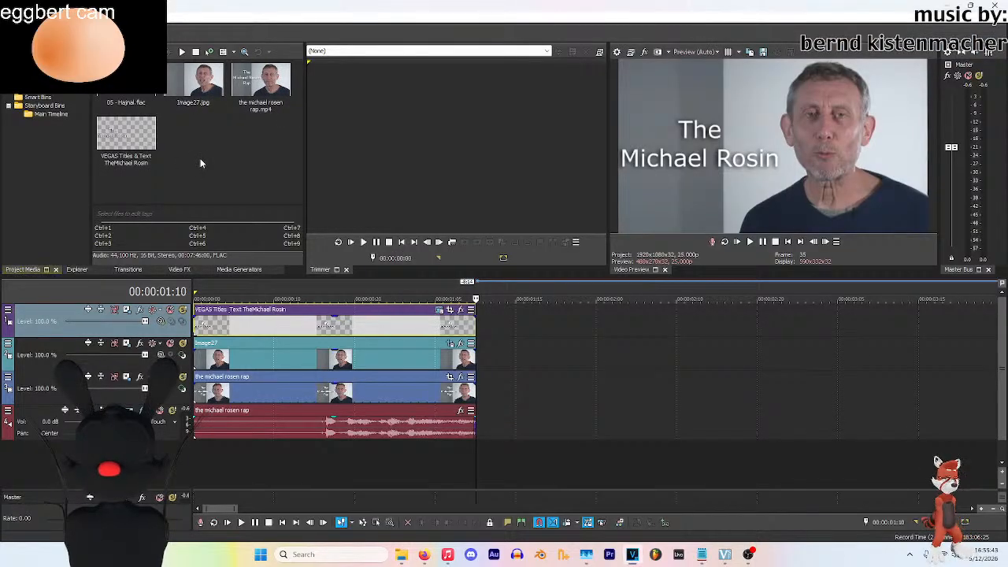
Open the michael rosen rap.mp4 in the trimmer and mark the range from 00:00:09:19 to 00:00:43:20
{"action": "left_click", "coordinate": [469, 357]}
{"action": "left_click", "coordinate": [240, 112]}
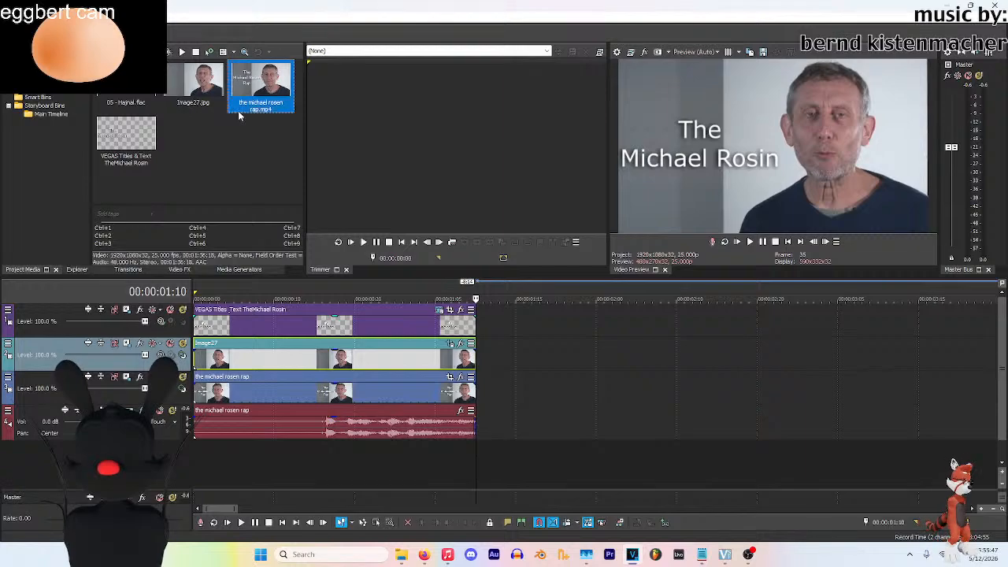
{"action": "double_click", "coordinate": [240, 112]}
{"action": "left_click_drag", "start_coordinate": [424, 191], "coordinate": [345, 189]}
{"action": "left_click", "coordinate": [539, 241]}
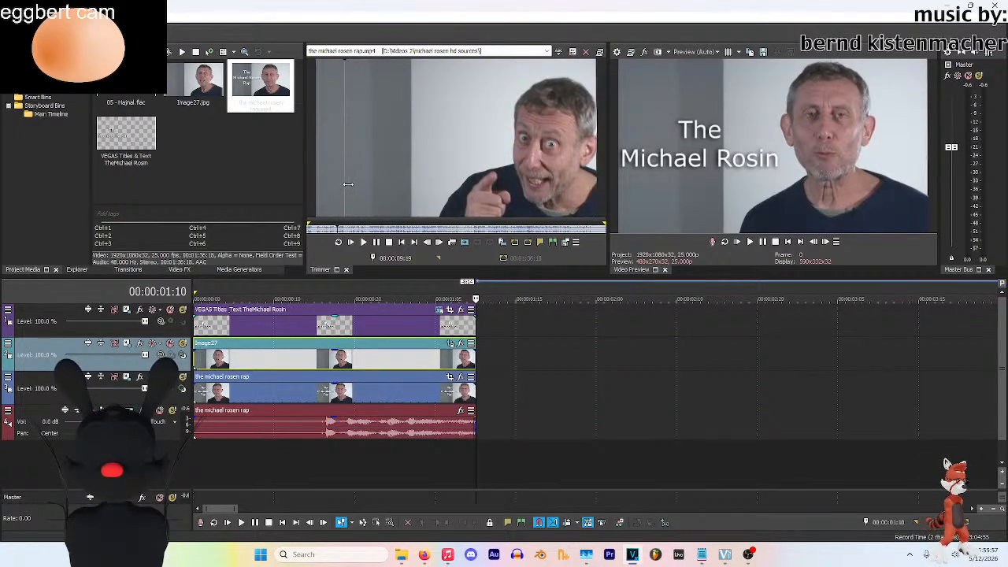
{"action": "left_click", "coordinate": [528, 242]}
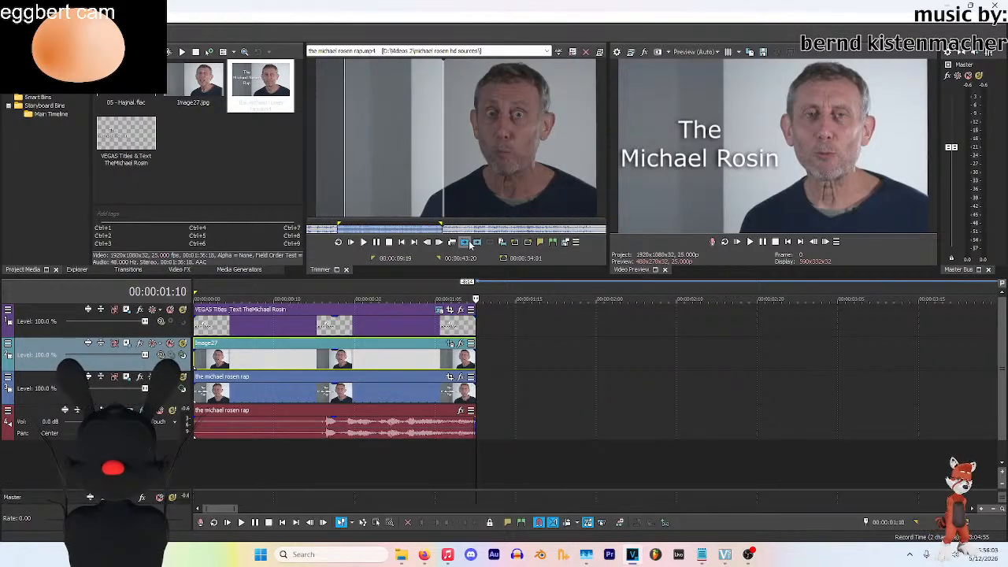
Insert the marked range of the rap clip right after the opening rap clip, at 00:00:01:10
{"action": "left_click", "coordinate": [476, 389]}
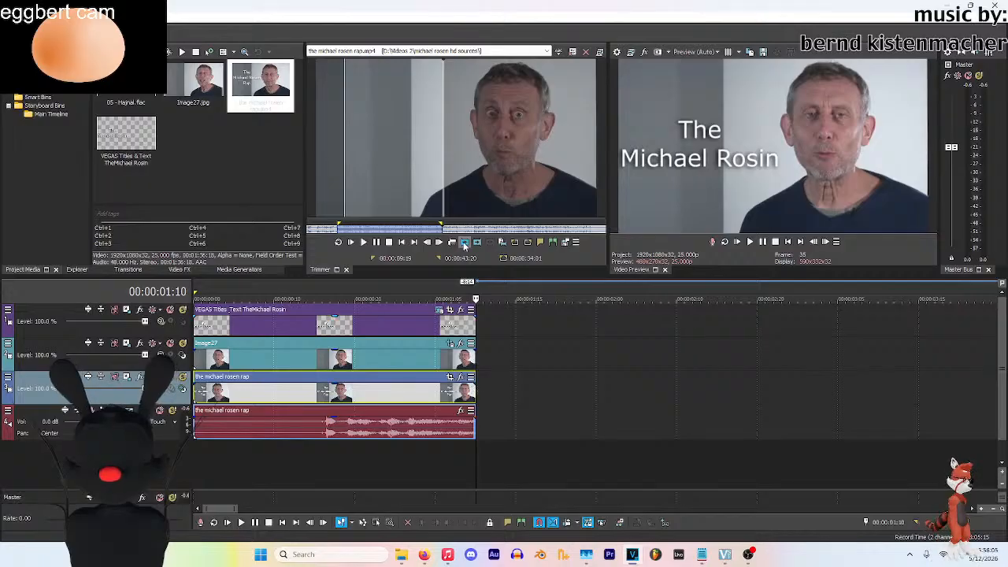
{"action": "left_click", "coordinate": [465, 242]}
{"action": "scroll", "coordinate": [802, 378], "scroll_direction": "down", "scroll_amount": 4}
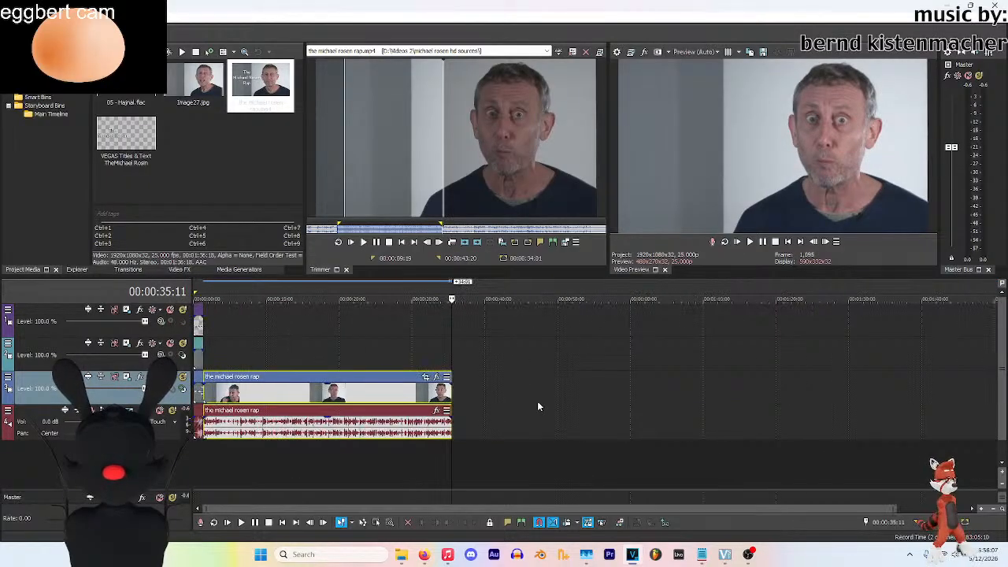
{"action": "scroll", "coordinate": [547, 456], "scroll_direction": "up", "scroll_amount": 4}
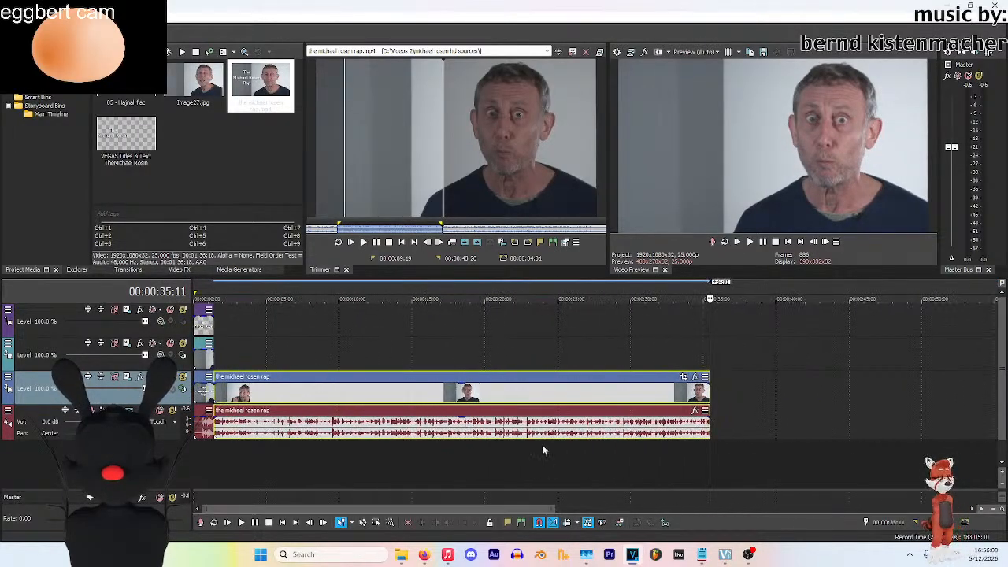
{"action": "right_click", "coordinate": [510, 381]}
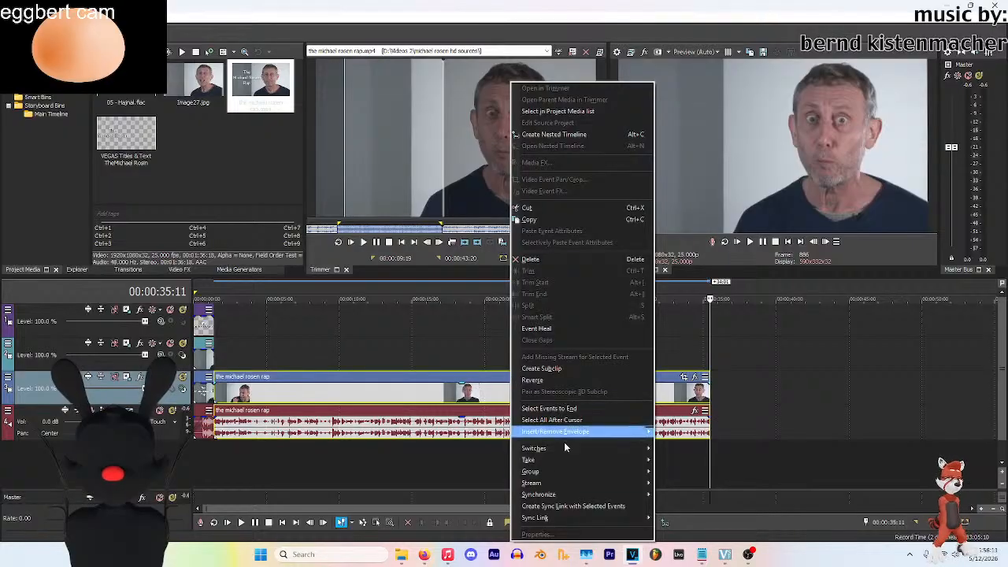
{"action": "left_click", "coordinate": [396, 381]}
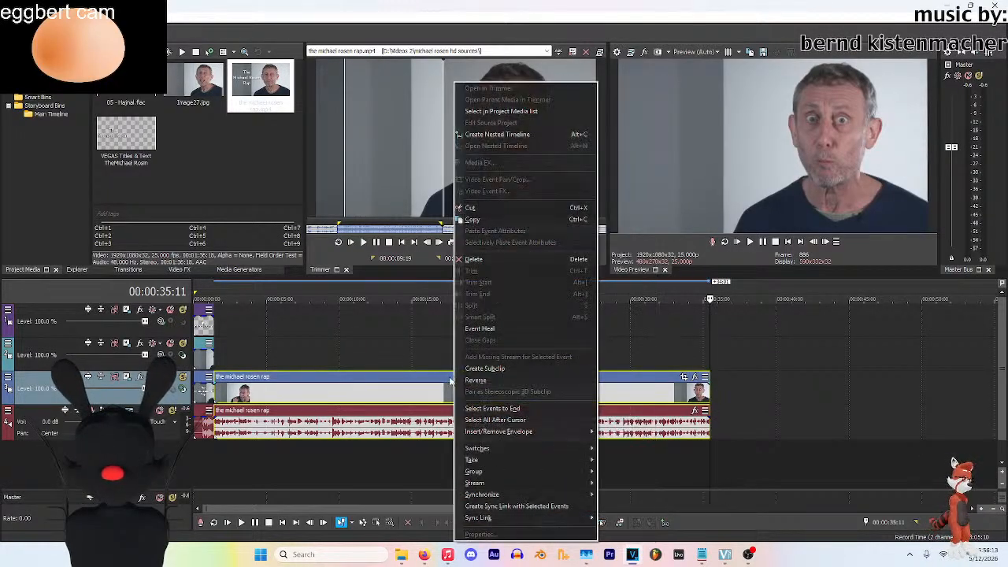
{"action": "right_click", "coordinate": [395, 381]}
{"action": "left_click", "coordinate": [472, 532]}
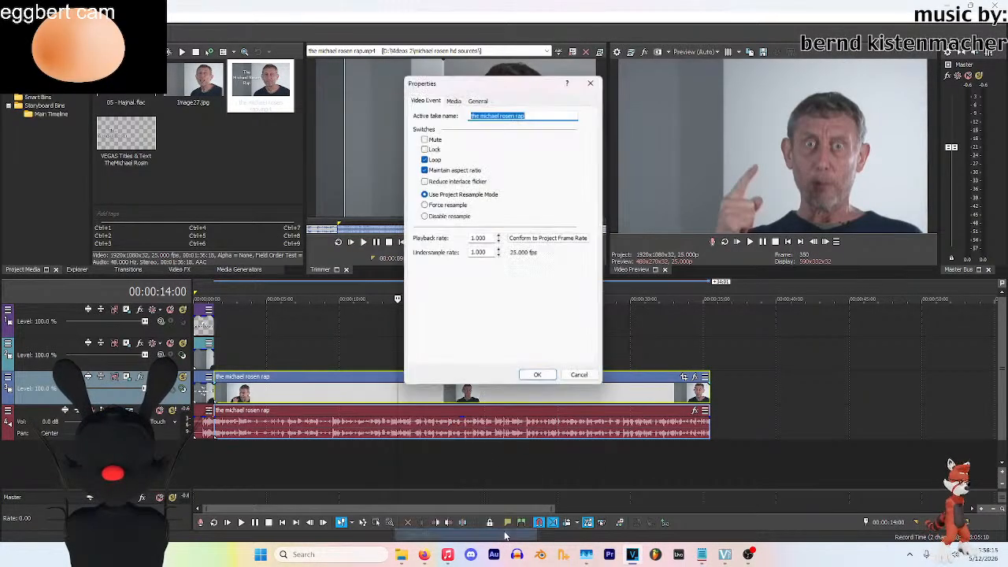
{"action": "left_click", "coordinate": [499, 237]}
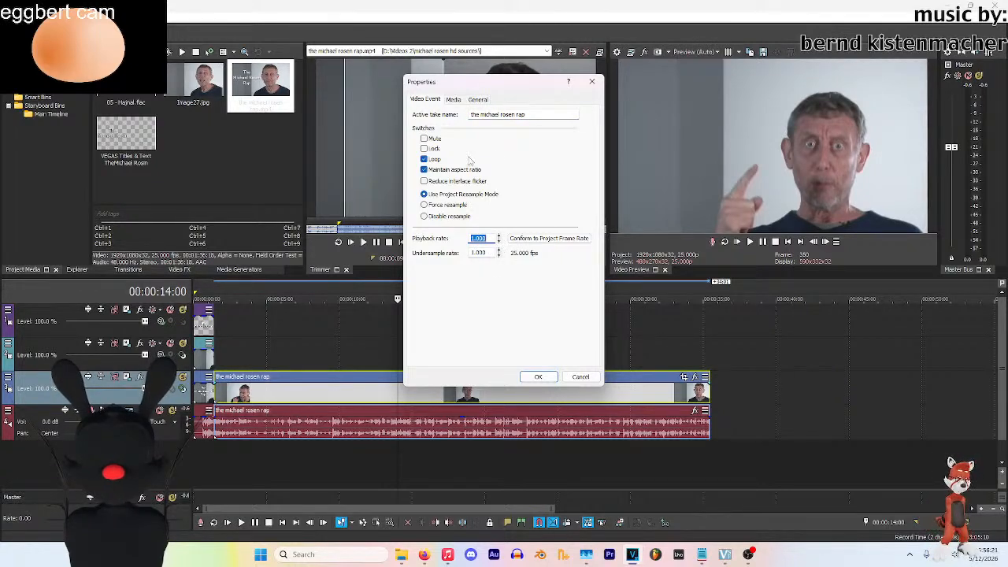
{"action": "left_click", "coordinate": [581, 376]}
Compress the inserted rap clip with its audio to about 00:00:08:12 long using the Time Stretch/Compress tool
{"action": "left_click", "coordinate": [351, 523]}
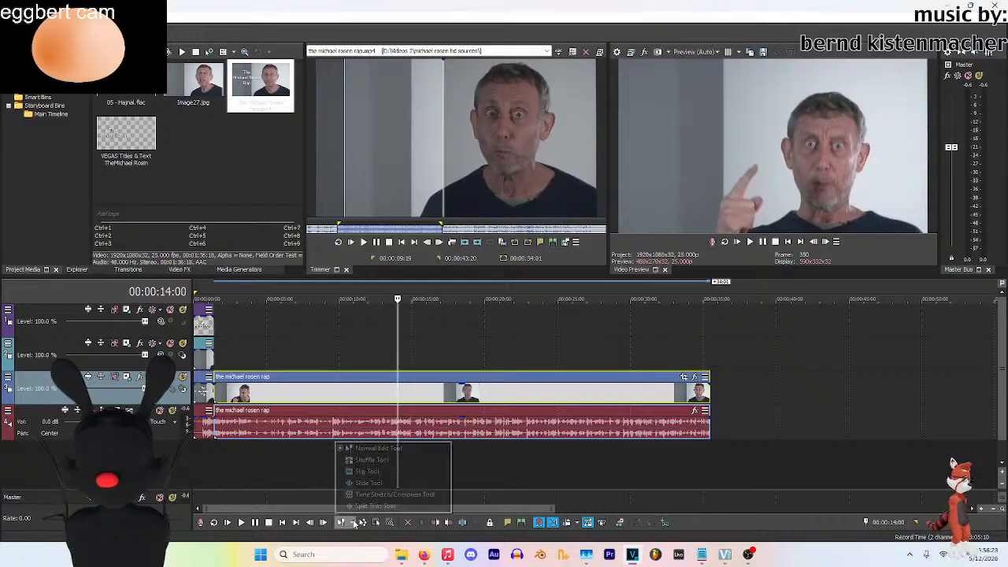
{"action": "left_click", "coordinate": [378, 504]}
{"action": "left_click_drag", "start_coordinate": [716, 431], "coordinate": [338, 431]}
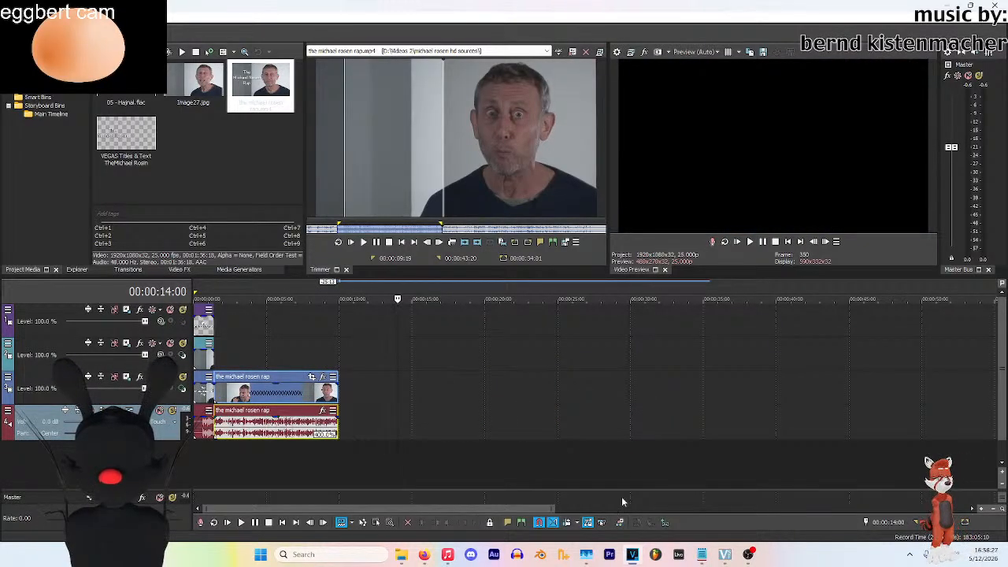
{"action": "left_click_drag", "start_coordinate": [554, 508], "coordinate": [339, 505]}
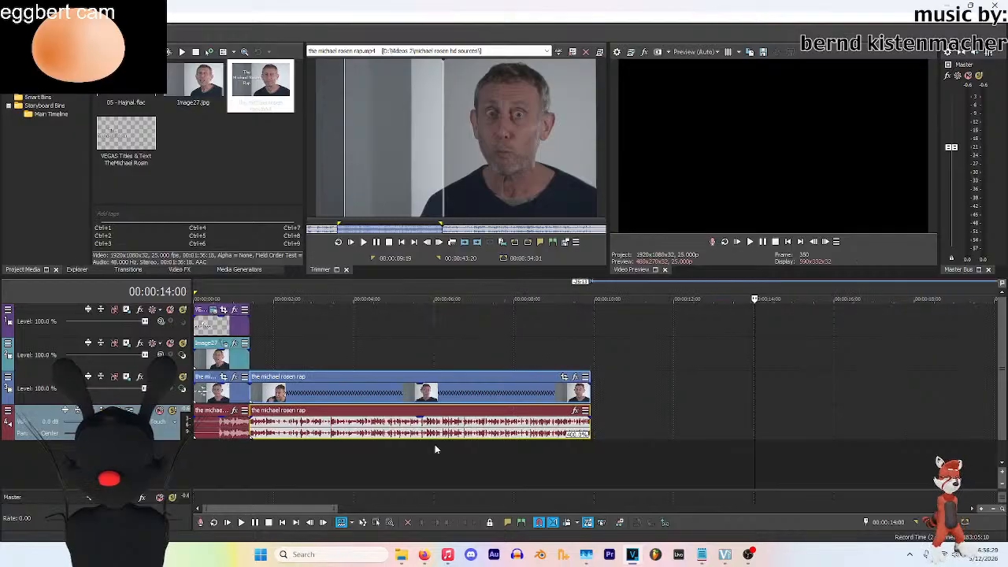
Try to change the new length of the compressed rap audio in its event properties
{"action": "right_click", "coordinate": [457, 415]}
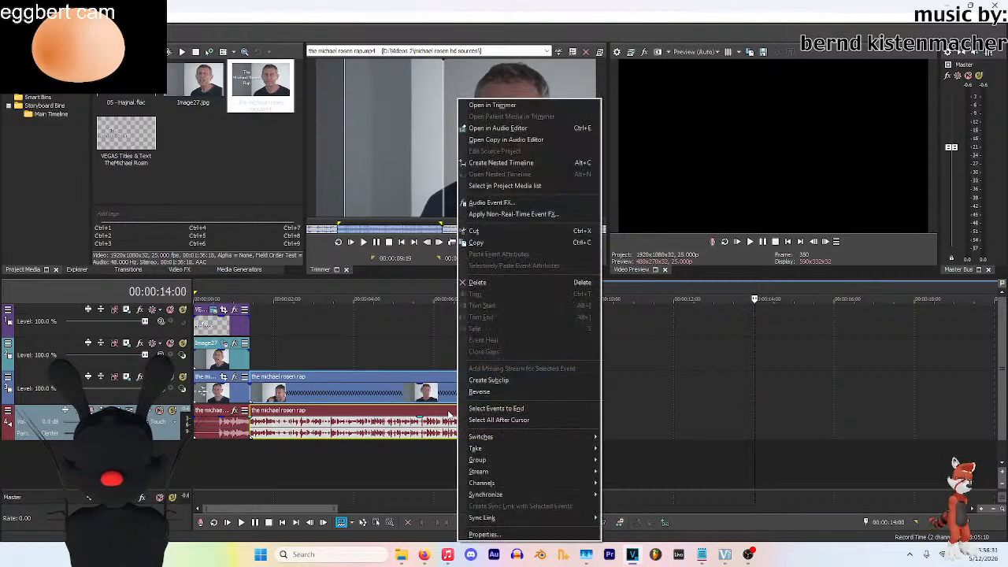
{"action": "left_click", "coordinate": [494, 535]}
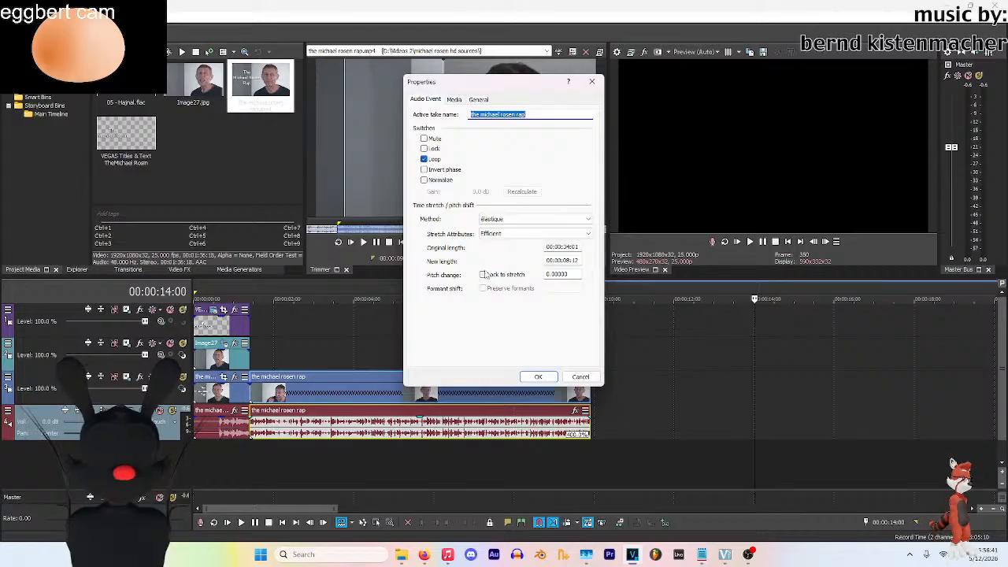
{"action": "double_click", "coordinate": [566, 260]}
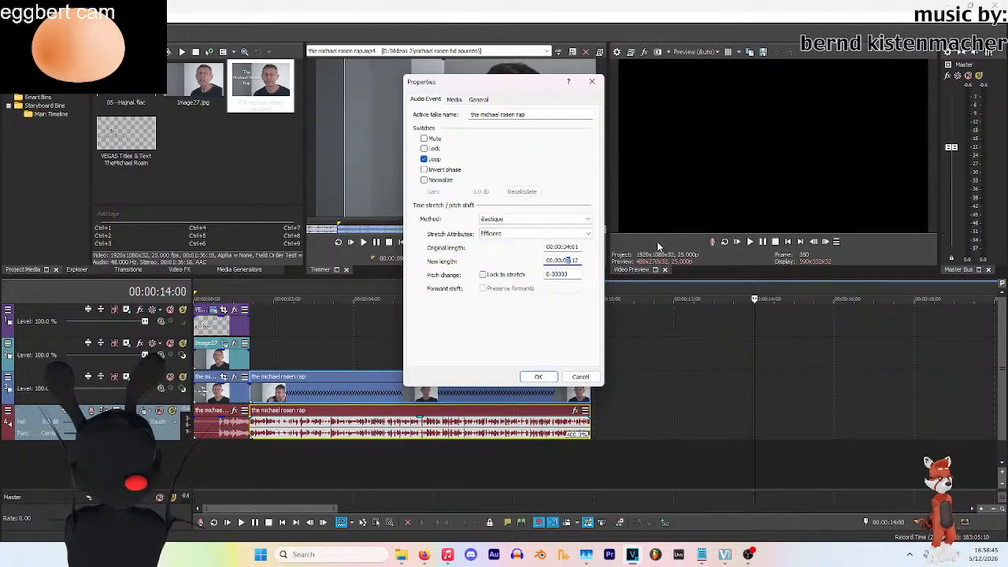
{"action": "type", "text": "6"}
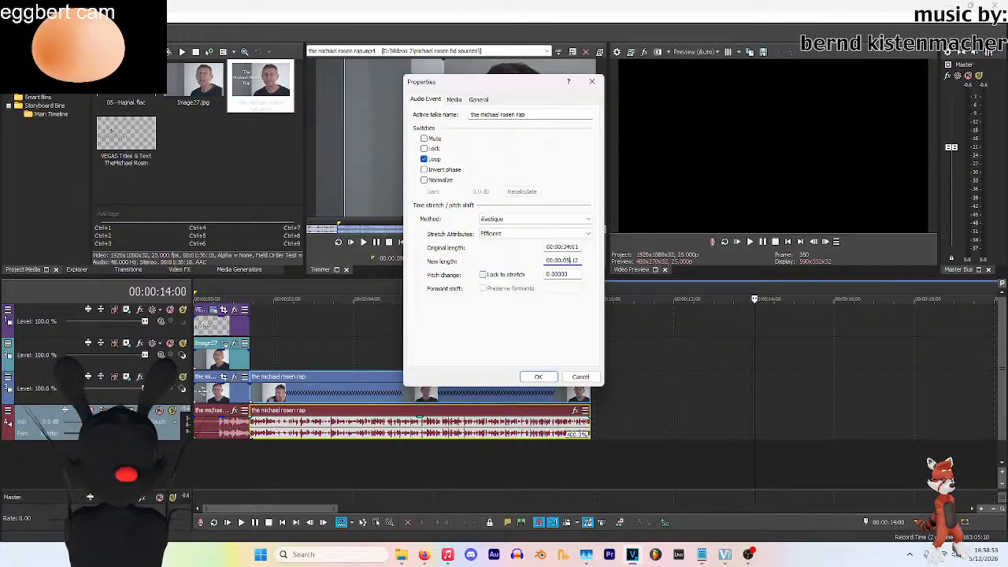
{"action": "left_click", "coordinate": [538, 377]}
Play part of the sped-up rap clip and lower its audio event's gain to -Inf dB
{"action": "left_click", "coordinate": [454, 381]}
{"action": "left_click", "coordinate": [353, 331]}
{"action": "key", "text": "space"}
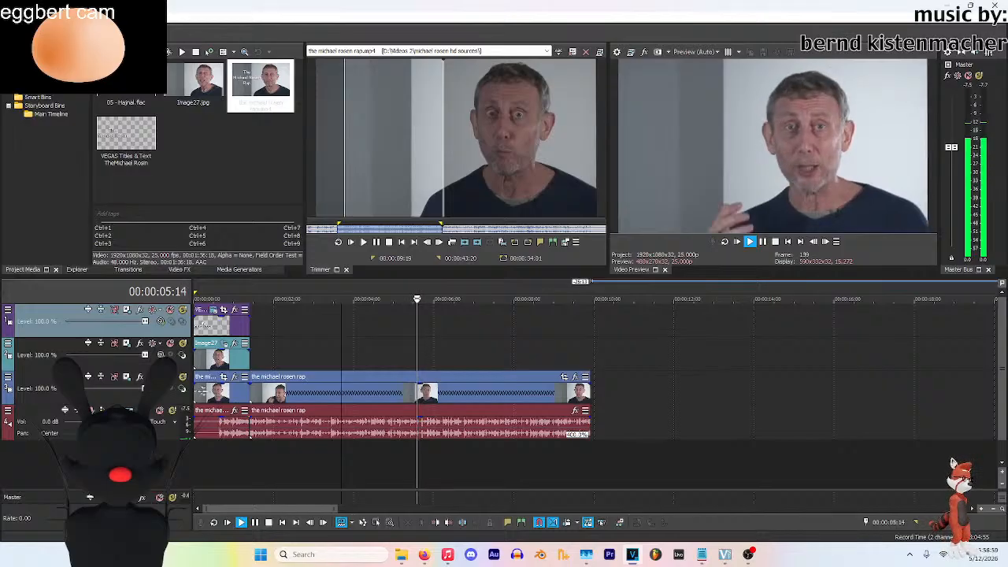
{"action": "key", "text": "k"}
{"action": "left_click", "coordinate": [419, 423]}
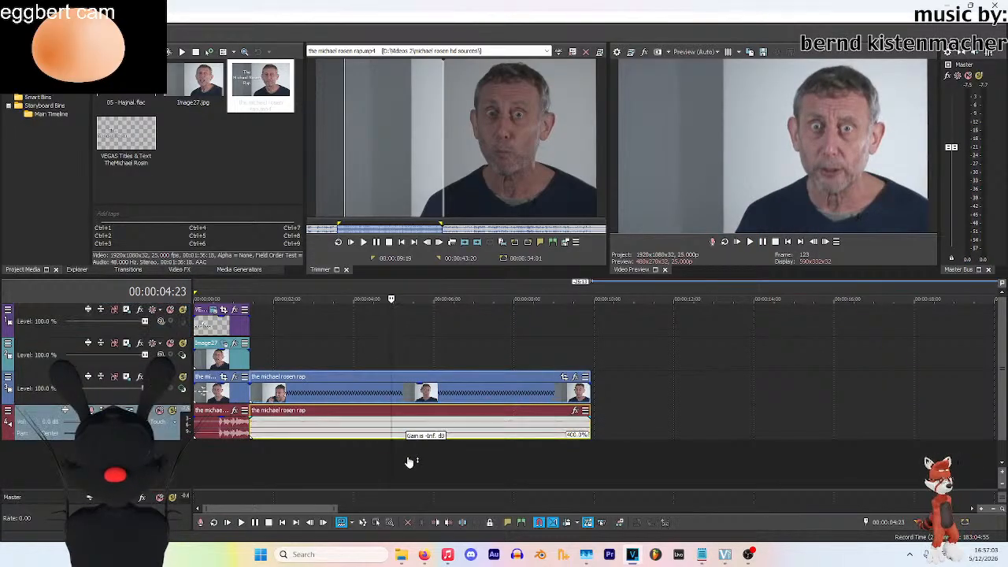
Insert a new empty audio track and move it below the rap's audio track
{"action": "right_click", "coordinate": [164, 431]}
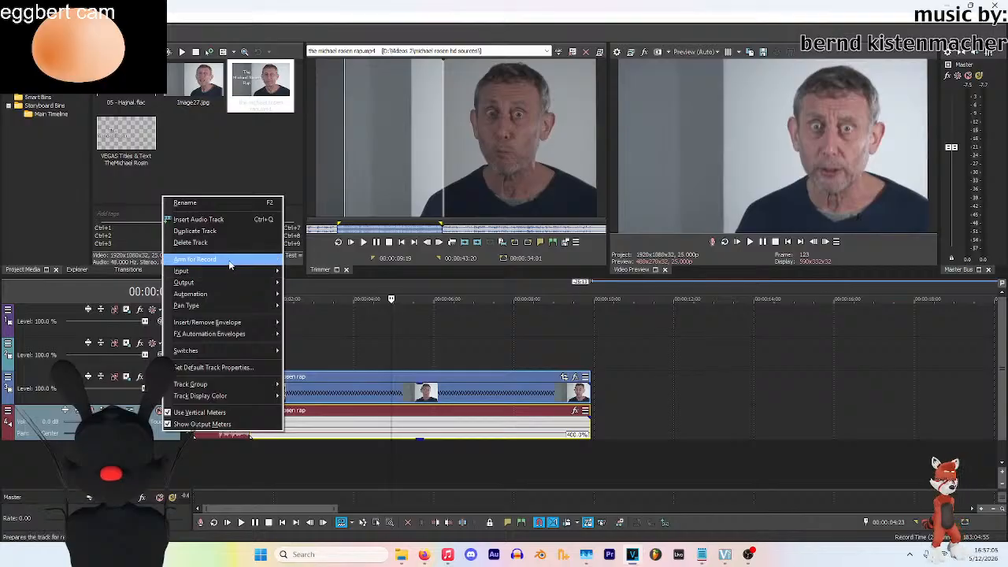
{"action": "left_click", "coordinate": [201, 219]}
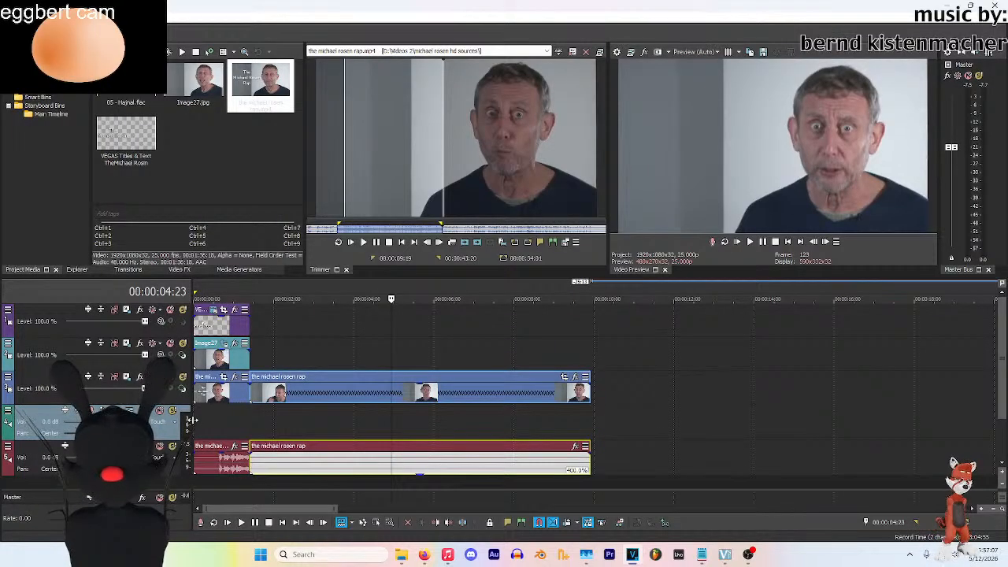
{"action": "left_click_drag", "start_coordinate": [164, 475], "coordinate": [212, 458]}
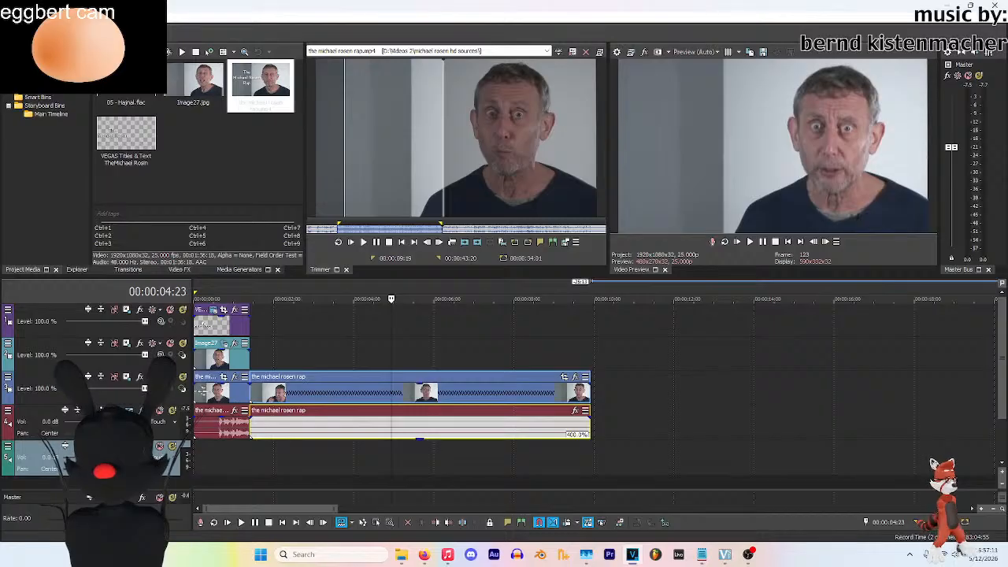
Mark the first 00:00:02:18 of 05 - Hajnal.flac in the trimmer and insert it on the new audio track at 00:00:01:10
{"action": "double_click", "coordinate": [126, 87]}
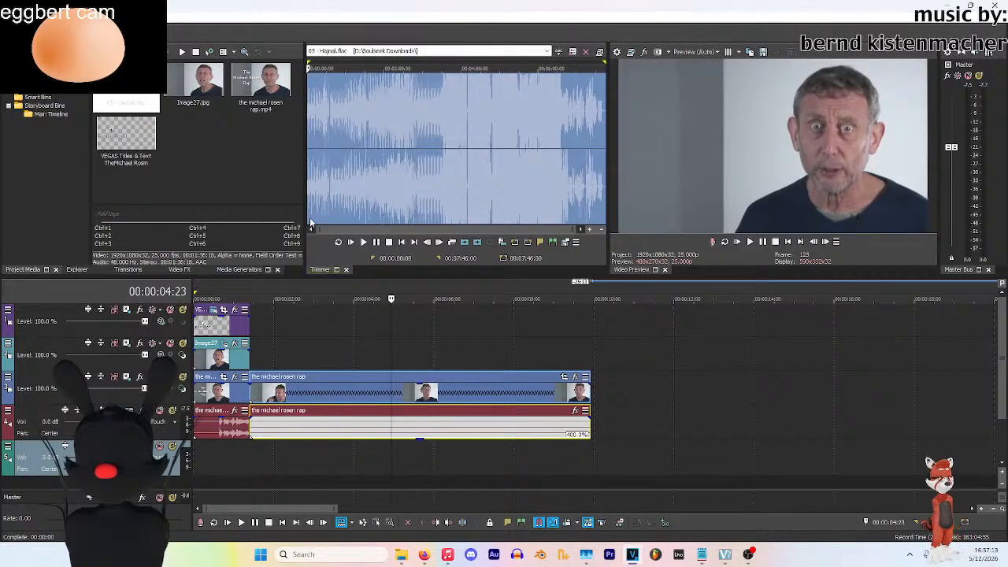
{"action": "mouse_move", "coordinate": [447, 554]}
{"action": "key", "text": "space"}
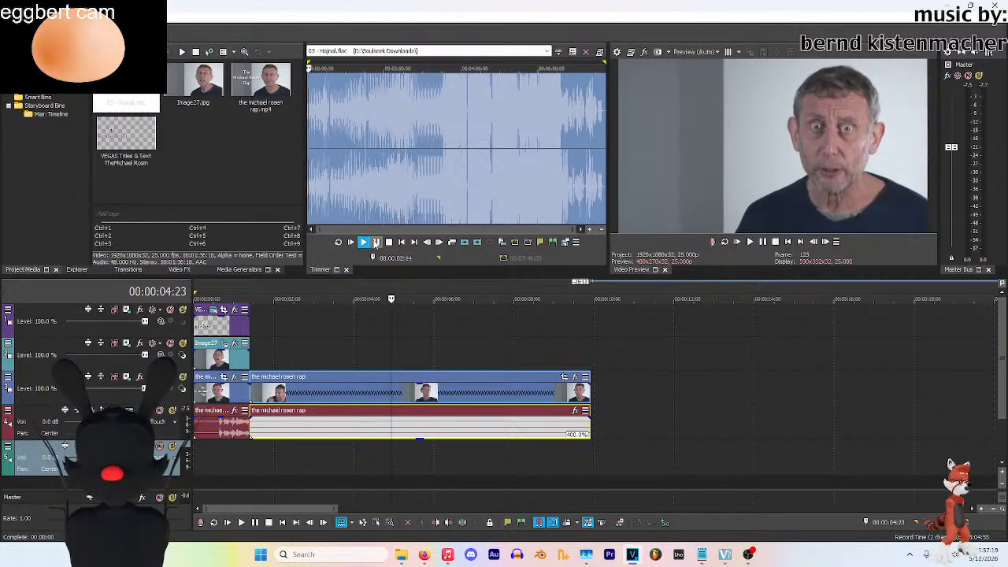
{"action": "key", "text": "space"}
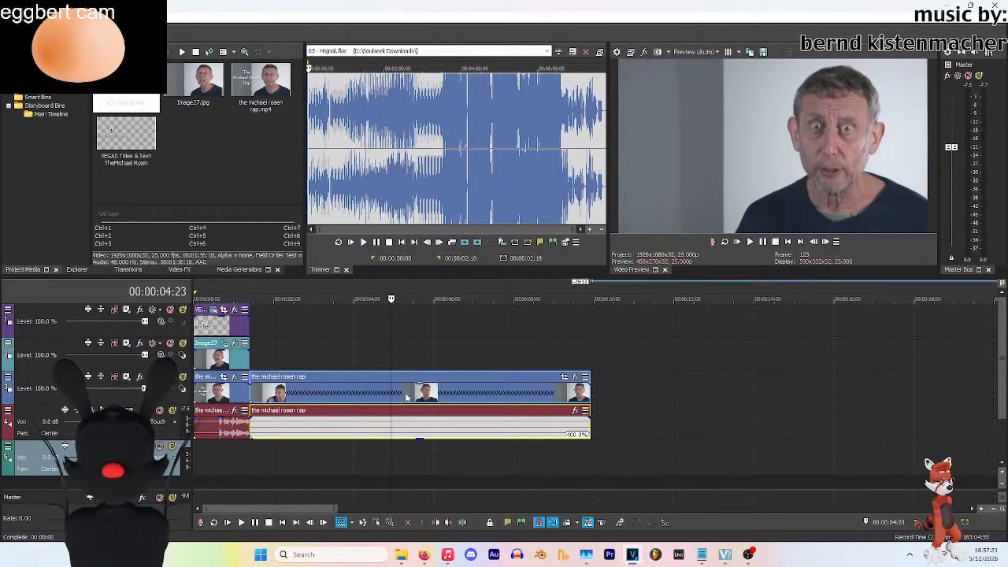
{"action": "left_click", "coordinate": [252, 455]}
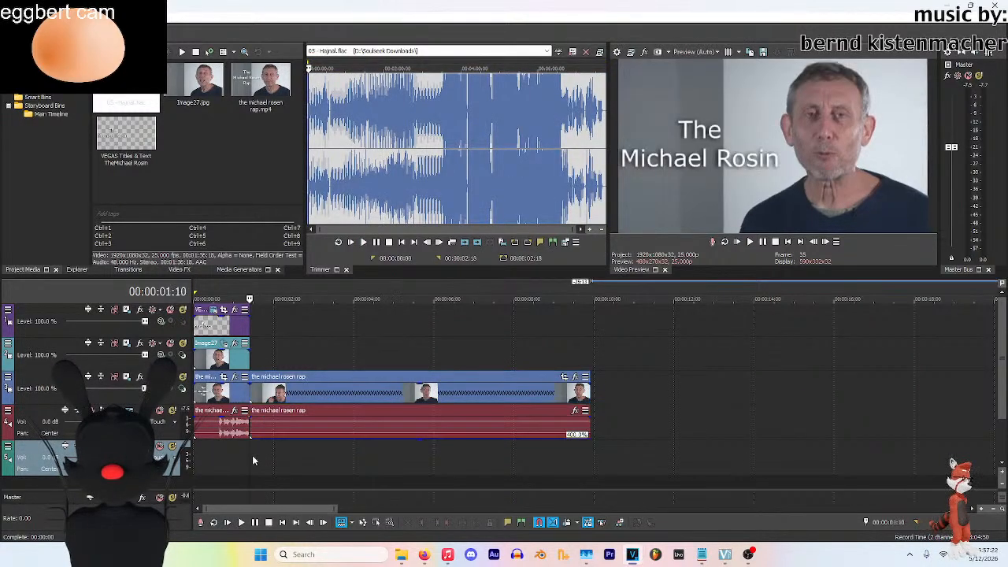
{"action": "left_click", "coordinate": [464, 243]}
Resume Music From Outer Space Part 1 in Apple Music, check the avatar in VSeeFace, and return to VEGAS
{"action": "left_click", "coordinate": [448, 555]}
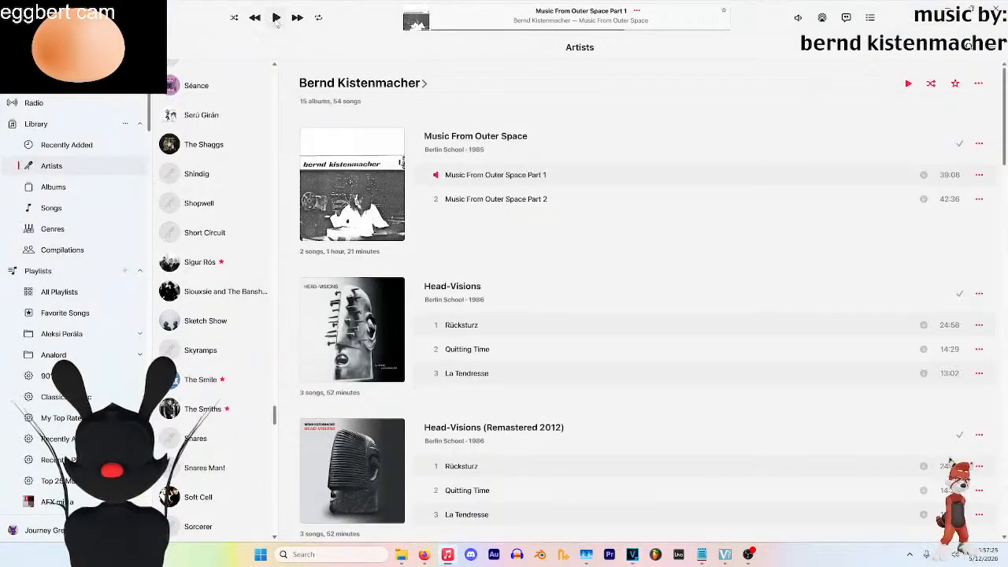
{"action": "mouse_move", "coordinate": [754, 562]}
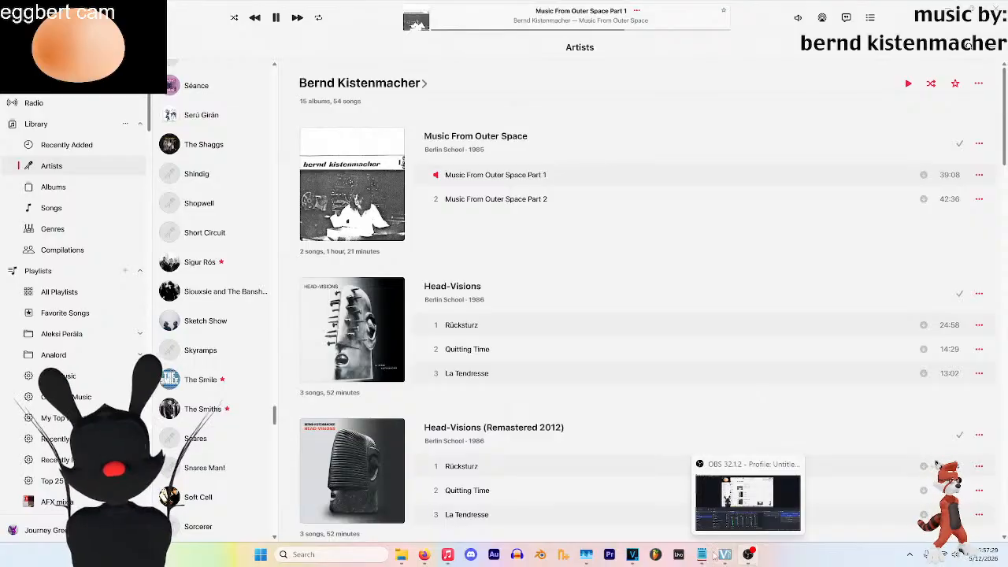
{"action": "left_click", "coordinate": [724, 555]}
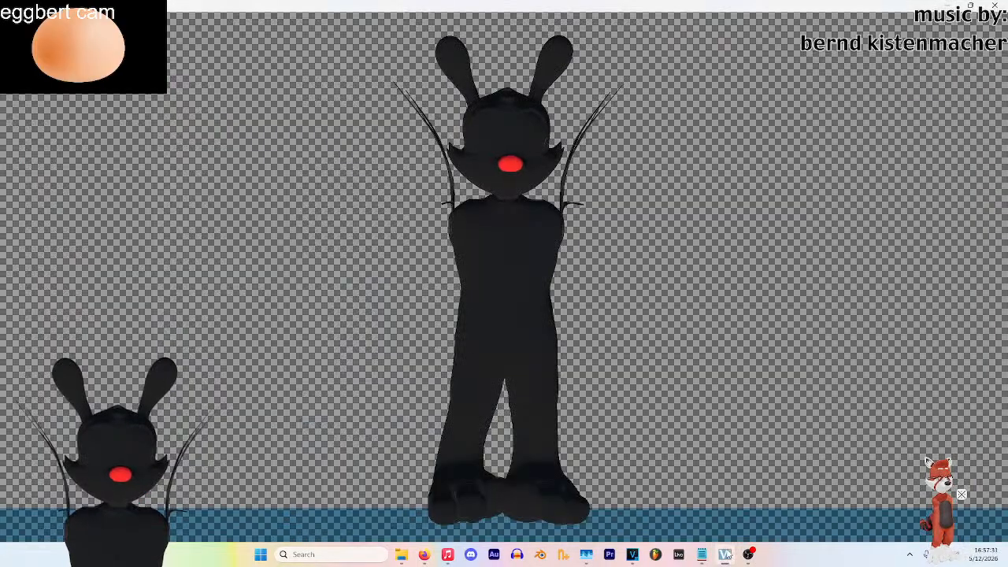
{"action": "left_click", "coordinate": [633, 555]}
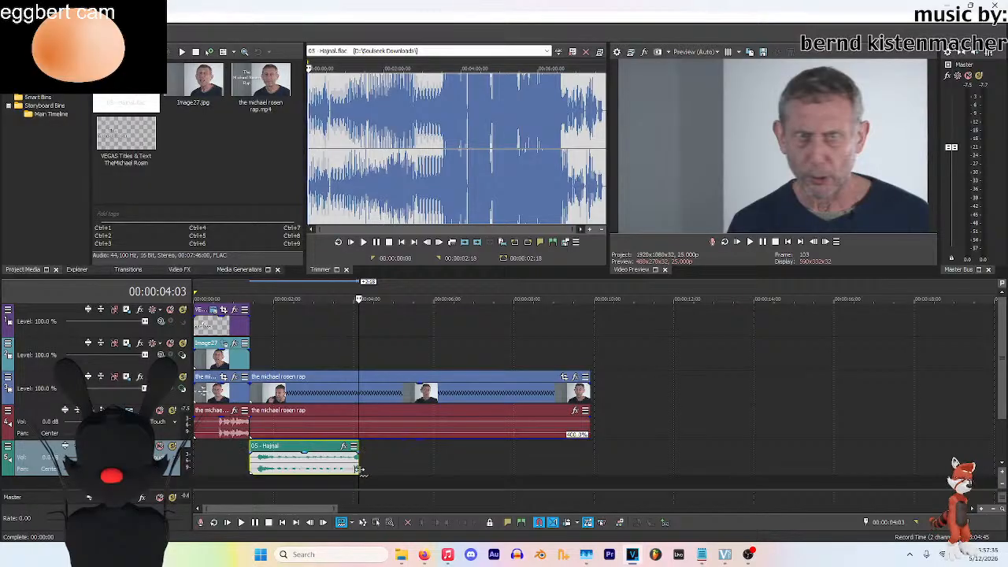
Extend the end of the Hajnal event and trim the sped-up rap video and audio to end at the same point
{"action": "left_click", "coordinate": [351, 522]}
{"action": "left_click", "coordinate": [375, 482]}
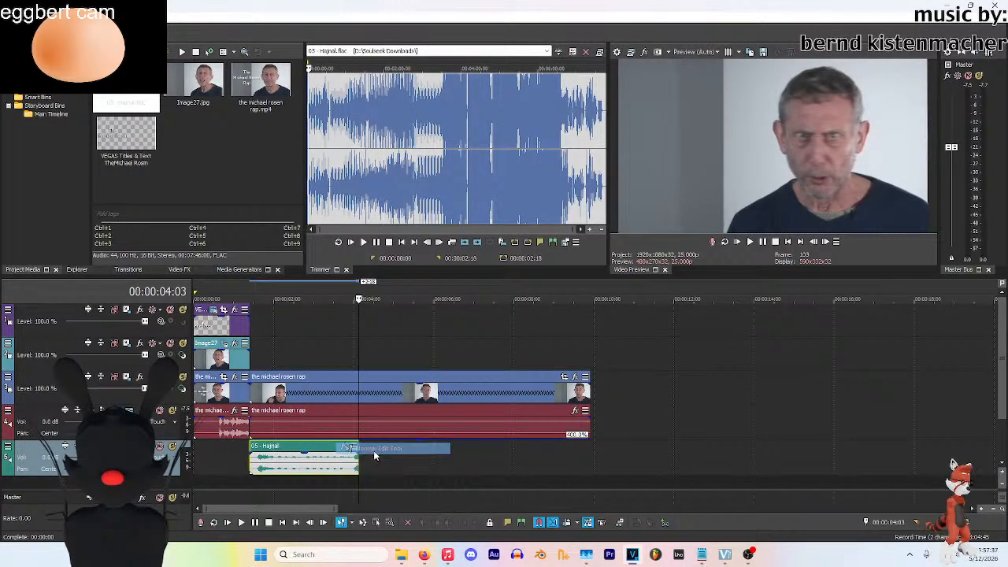
{"action": "left_click_drag", "start_coordinate": [360, 471], "coordinate": [388, 476]}
{"action": "left_click_drag", "start_coordinate": [594, 434], "coordinate": [389, 434]}
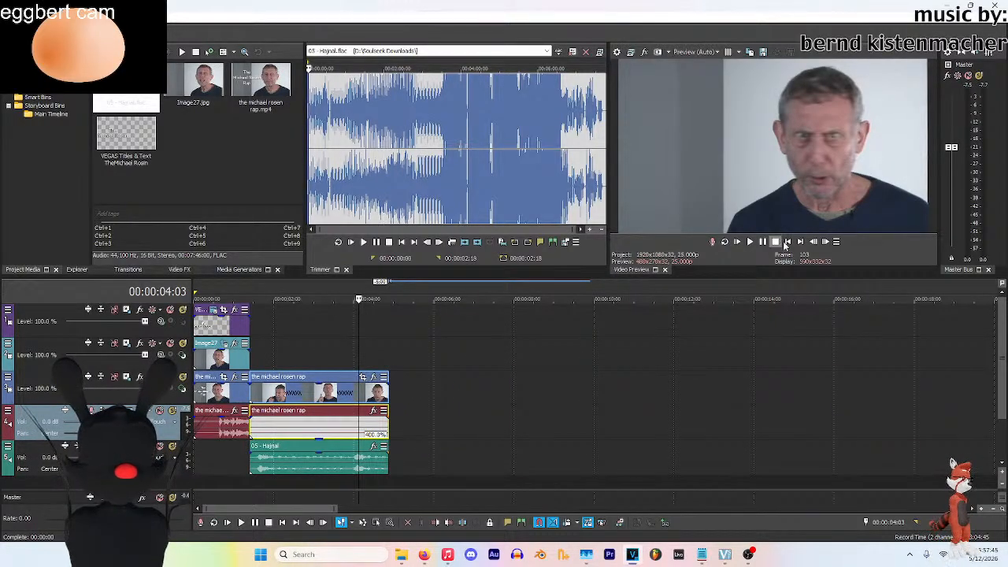
Play the edit from the start, trim the opening of the Hajnal event, and realign both its ends with the sped-up rap clip
{"action": "left_click", "coordinate": [789, 243]}
{"action": "left_click", "coordinate": [746, 243]}
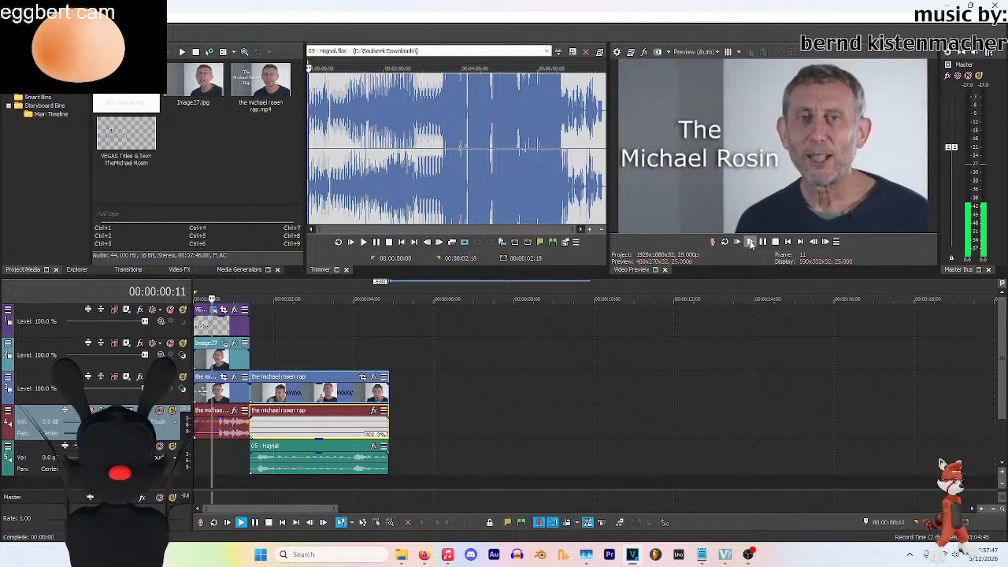
{"action": "left_click", "coordinate": [762, 243]}
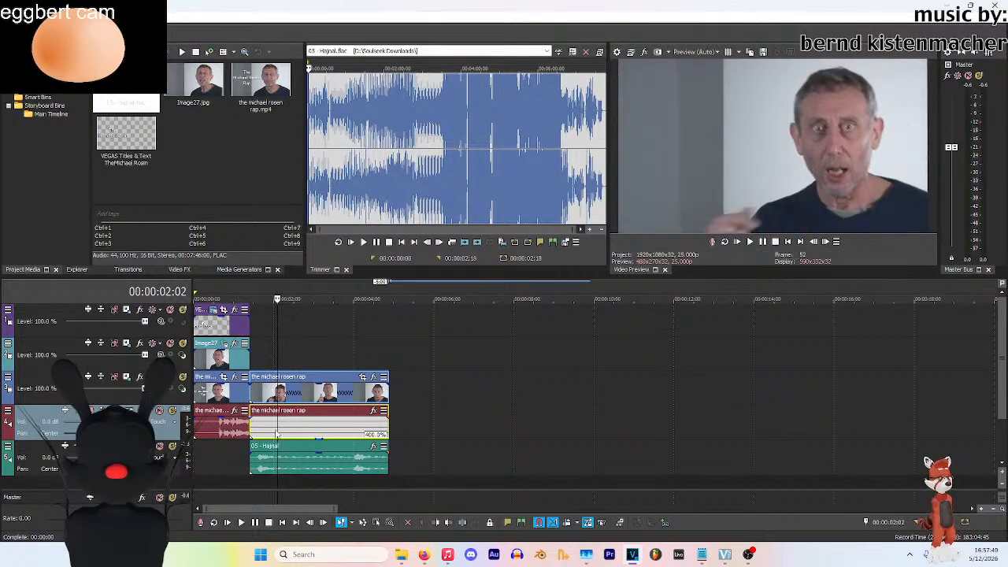
{"action": "left_click_drag", "start_coordinate": [252, 446], "coordinate": [290, 451]}
{"action": "left_click", "coordinate": [270, 449]}
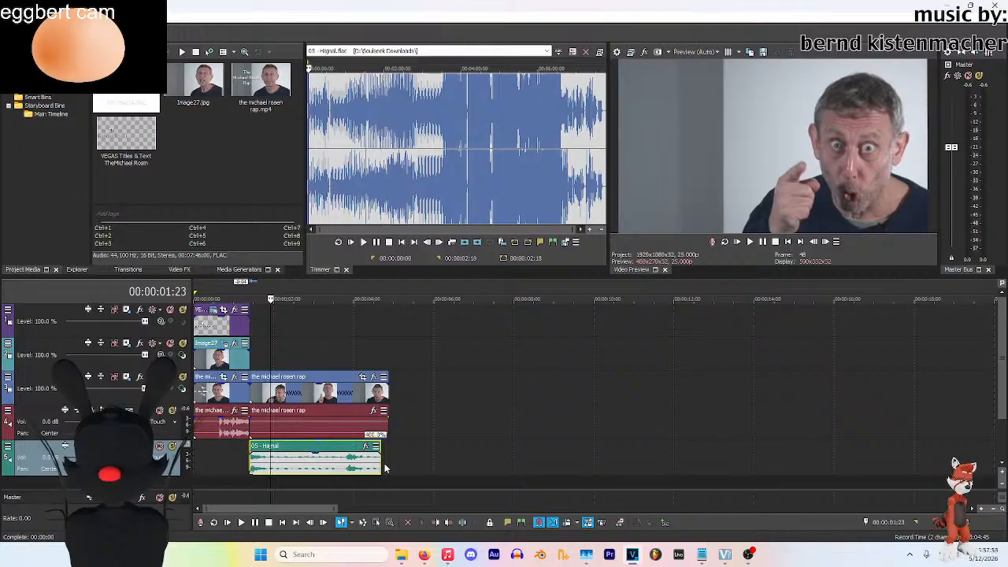
{"action": "left_click_drag", "start_coordinate": [379, 465], "coordinate": [386, 466]}
Play the title-to-rap transition and shorten the Hajnal event and the rap video and audio to a matching earlier end
{"action": "left_click", "coordinate": [229, 300]}
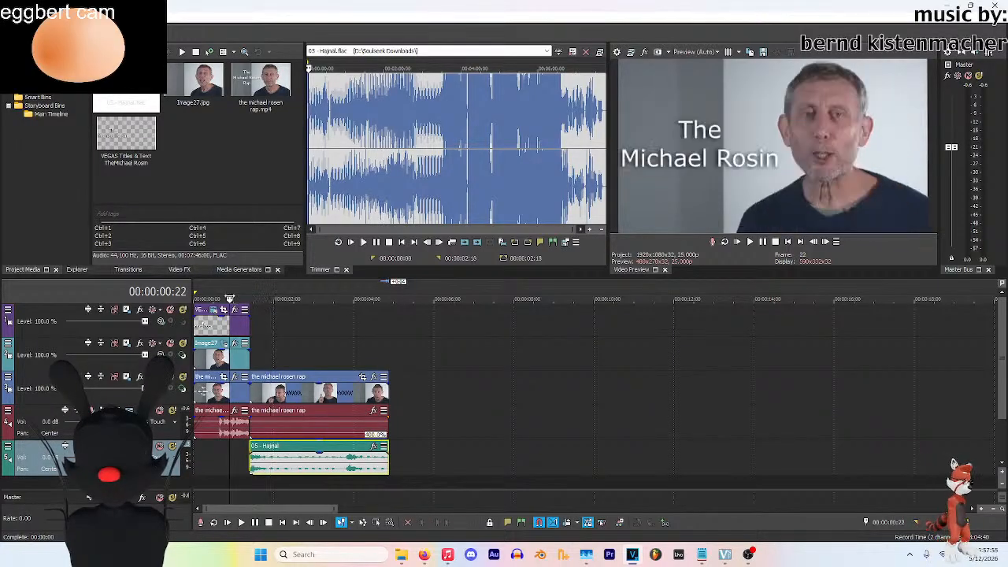
{"action": "left_click", "coordinate": [749, 241]}
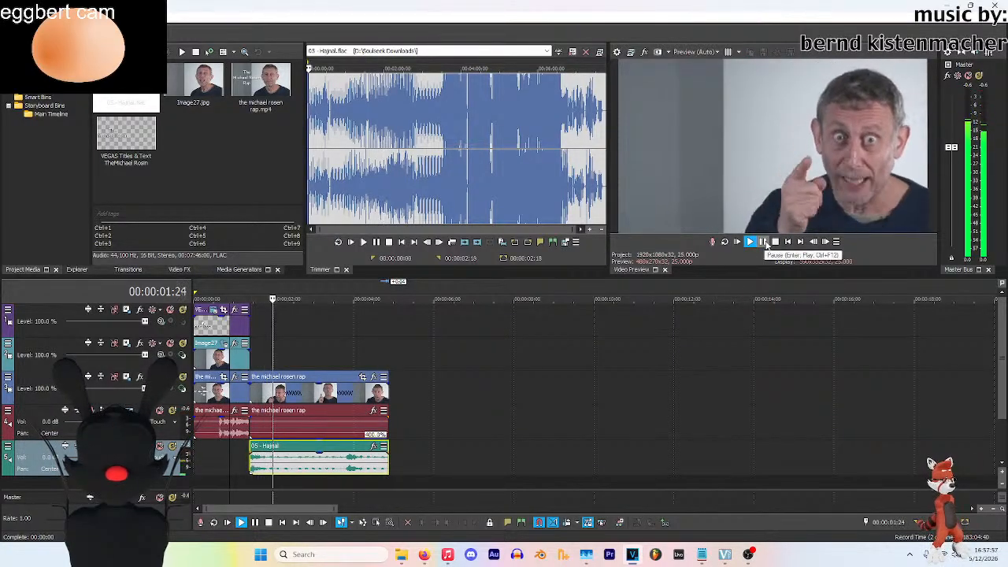
{"action": "left_click", "coordinate": [763, 242]}
{"action": "left_click_drag", "start_coordinate": [386, 464], "coordinate": [365, 465]}
{"action": "left_click_drag", "start_coordinate": [388, 429], "coordinate": [364, 429]}
{"action": "left_click", "coordinate": [279, 356]}
Switch to Firefox, search Google Images for violin, and filter the results to transparent images
{"action": "mouse_move", "coordinate": [423, 555]}
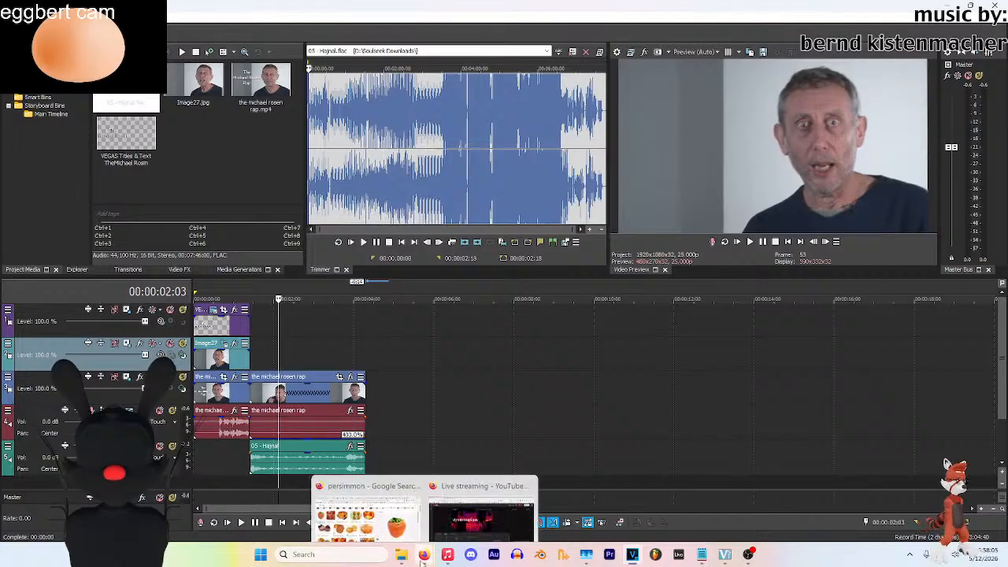
{"action": "left_click", "coordinate": [367, 519]}
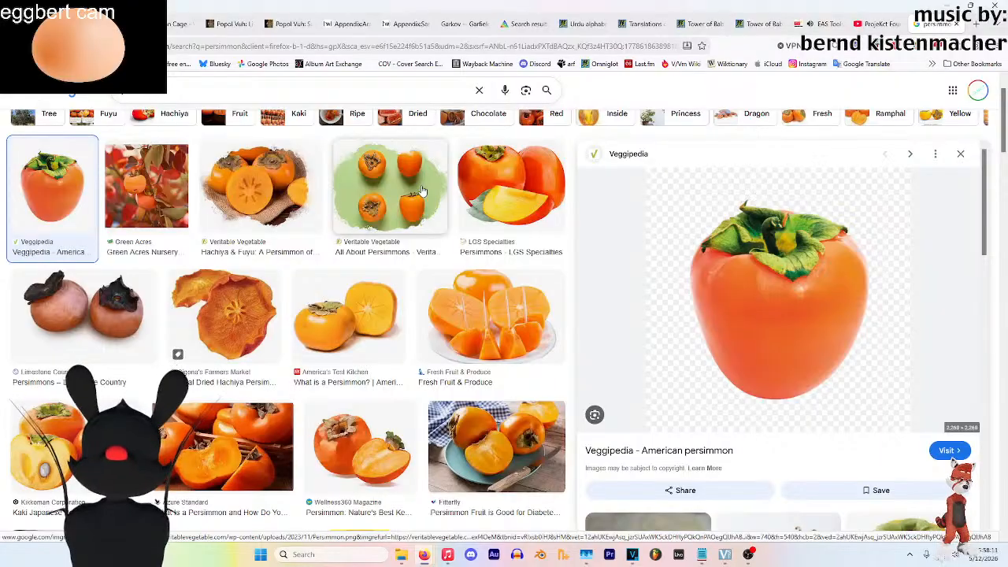
{"action": "left_click", "coordinate": [388, 87]}
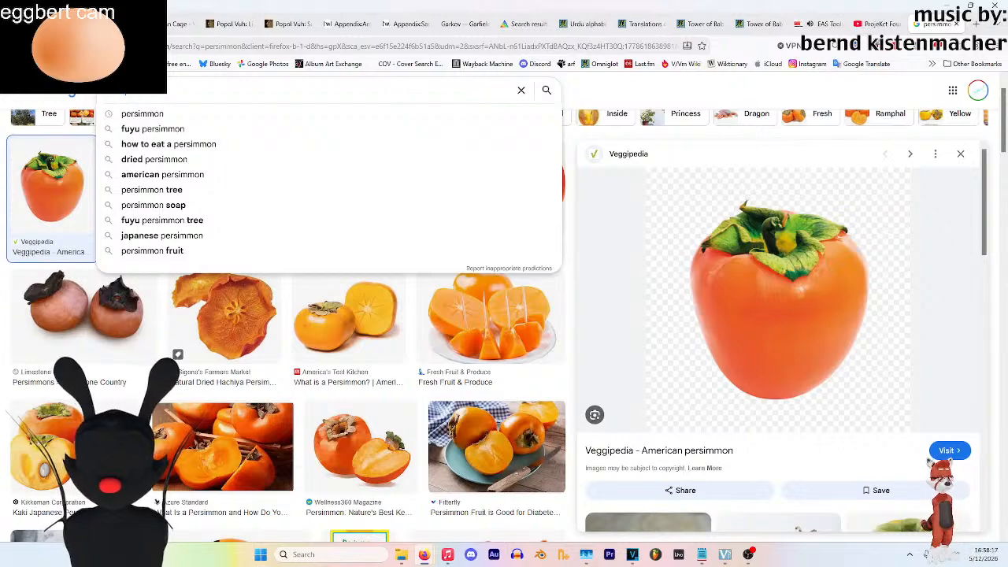
{"action": "type", "text": "violin"}
{"action": "key", "text": "Return"}
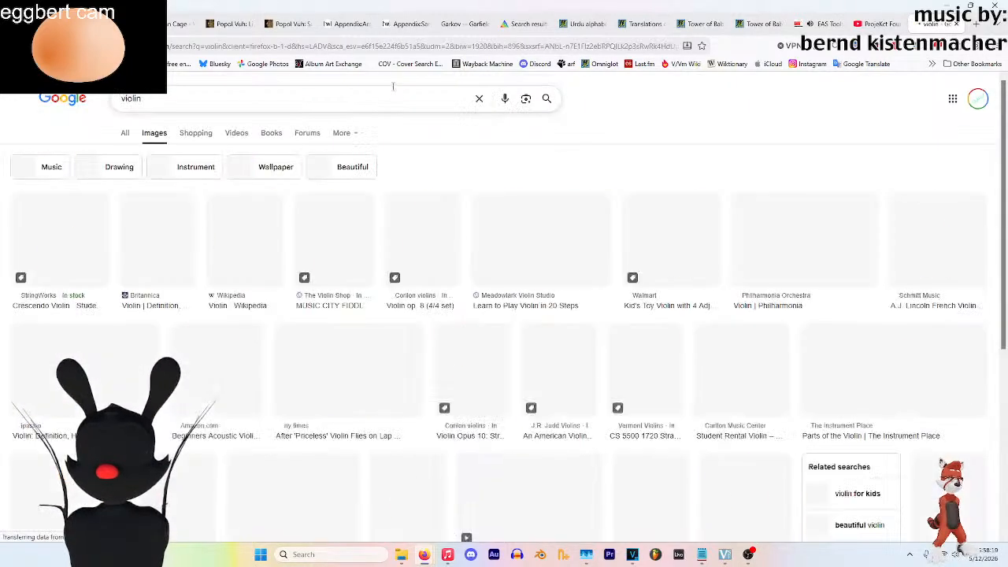
{"action": "left_click", "coordinate": [543, 132]}
{"action": "mouse_move", "coordinate": [599, 166]}
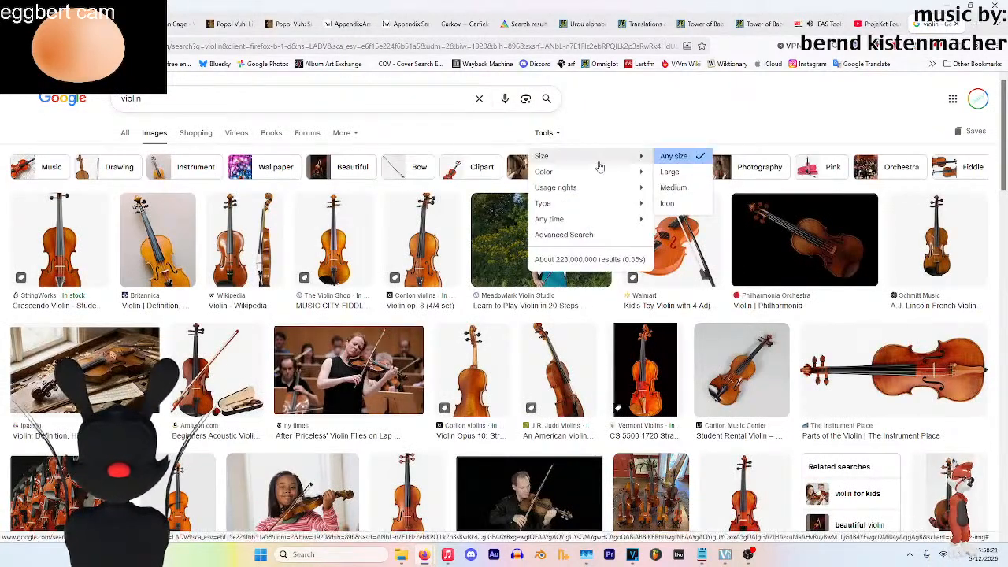
{"action": "left_click", "coordinate": [687, 202]}
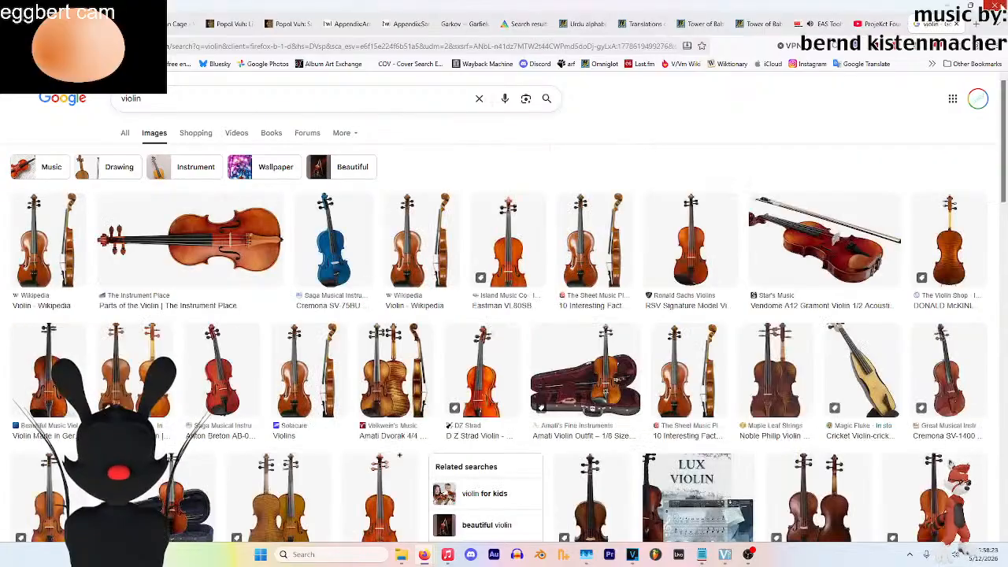
Preview the violin images and save the Vendome A12 Gramont violin PNG from Star's Music in the ytp assets folder under Pictures
{"action": "left_click", "coordinate": [78, 275]}
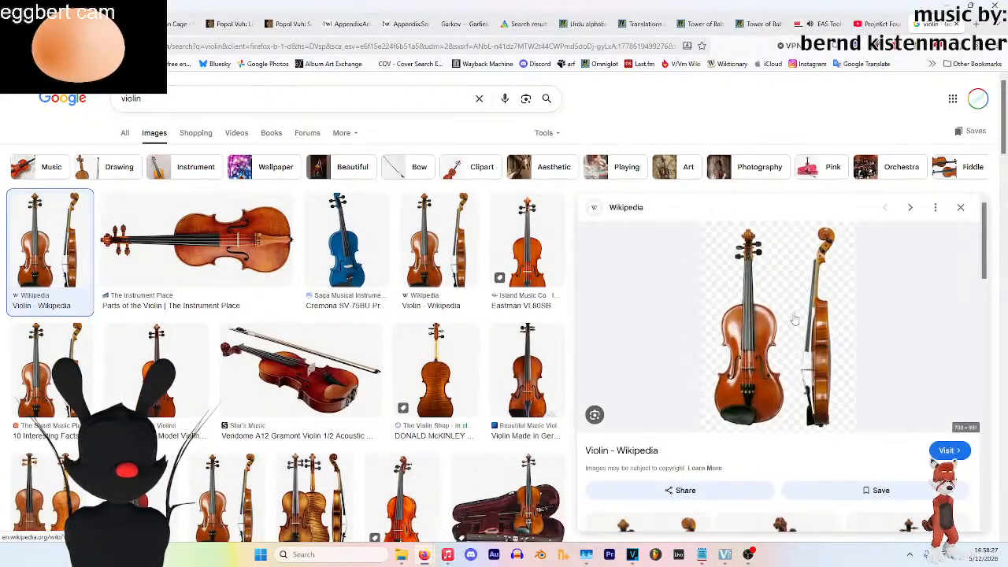
{"action": "left_click", "coordinate": [356, 363]}
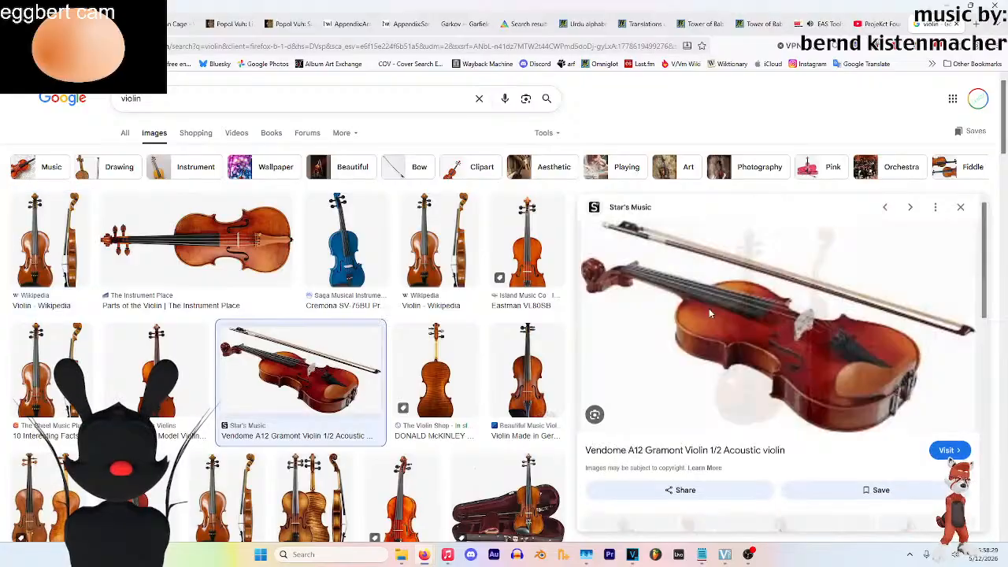
{"action": "scroll", "coordinate": [859, 418], "scroll_direction": "down", "scroll_amount": 5}
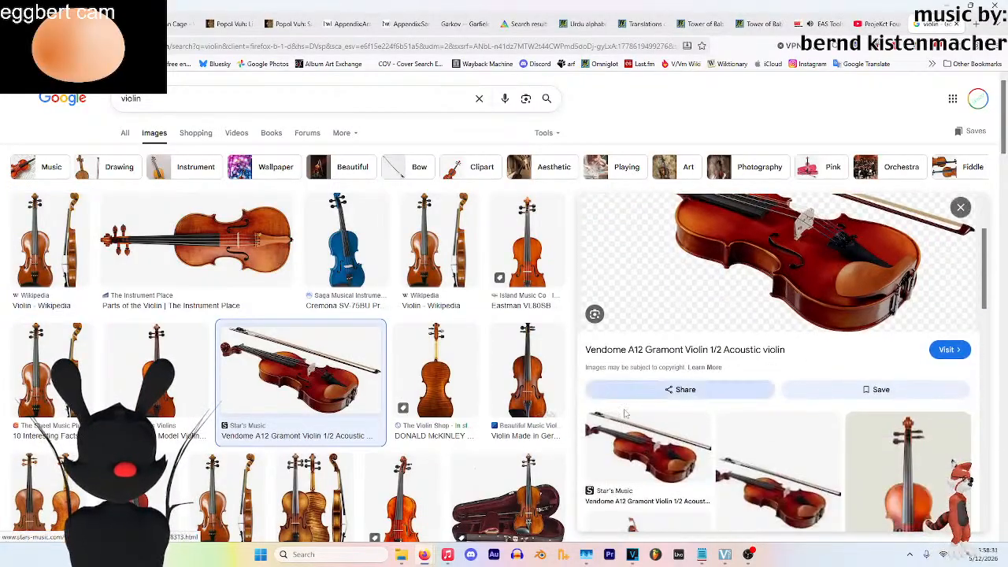
{"action": "scroll", "coordinate": [425, 402], "scroll_direction": "up", "scroll_amount": 3}
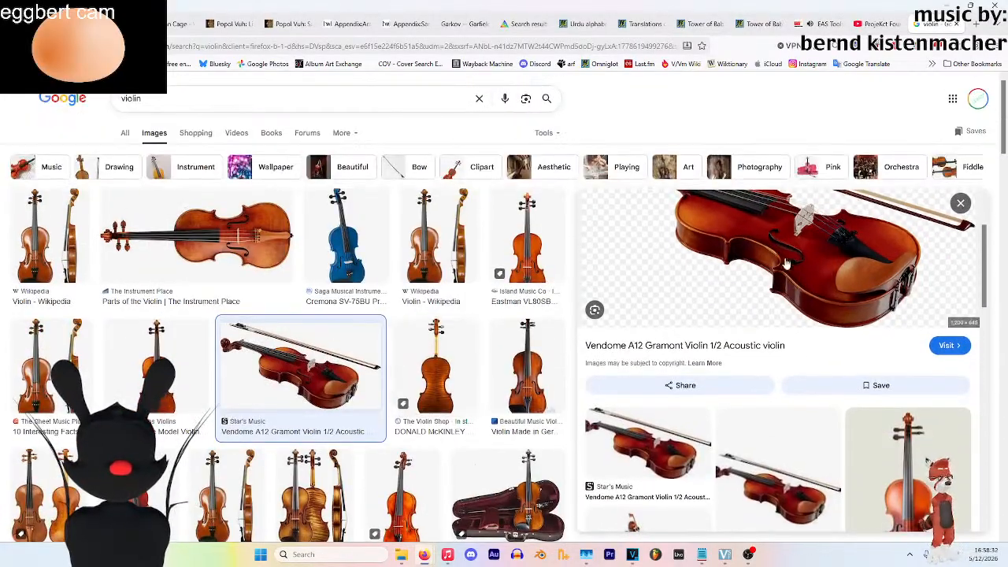
{"action": "right_click", "coordinate": [819, 229]}
{"action": "left_click", "coordinate": [871, 406]}
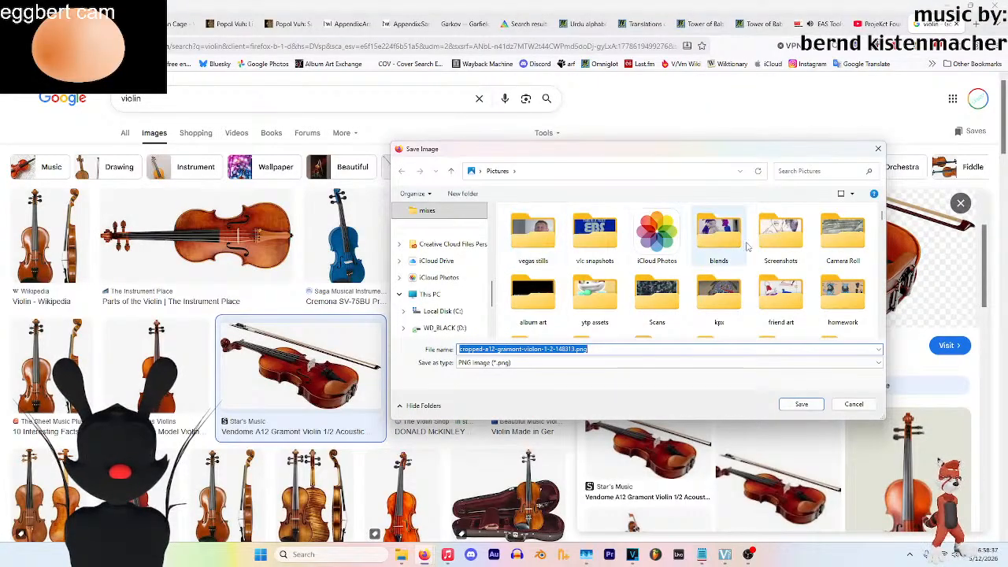
{"action": "double_click", "coordinate": [613, 290]}
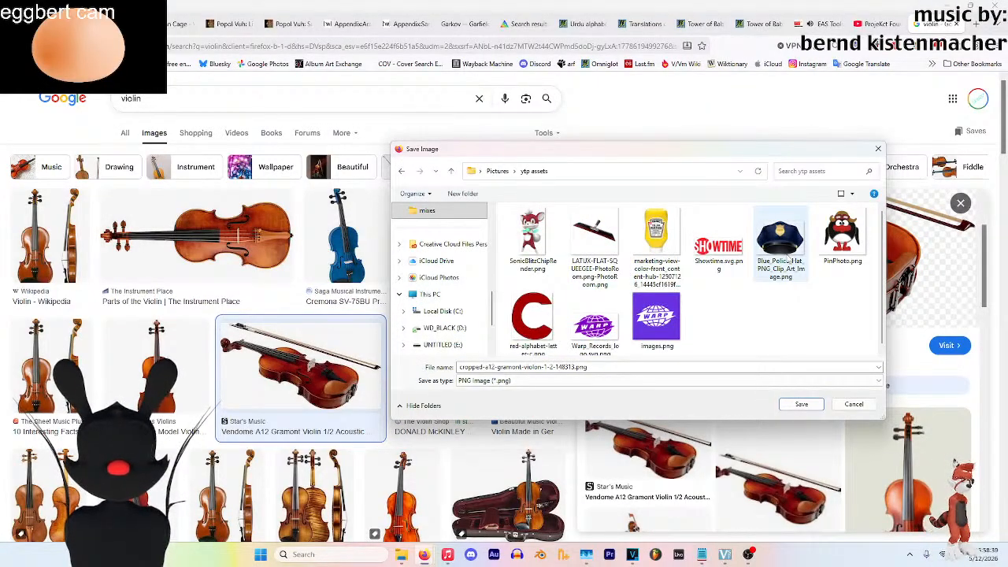
{"action": "left_click", "coordinate": [801, 404]}
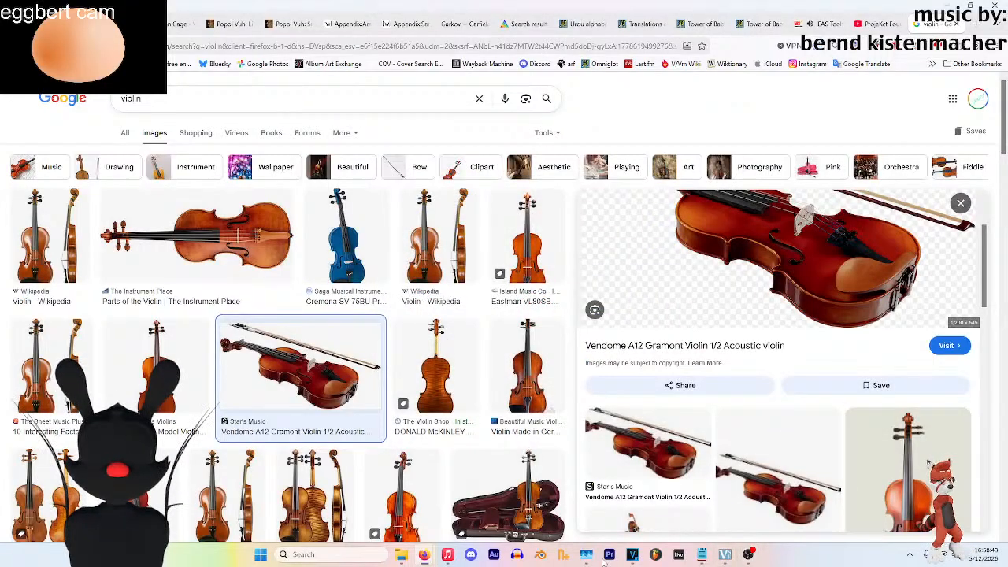
Switch to VSeeFace, show its interface, and replace the rabbit-eared avatar with the black cat avatar
{"action": "left_click", "coordinate": [633, 555]}
{"action": "left_click", "coordinate": [724, 554]}
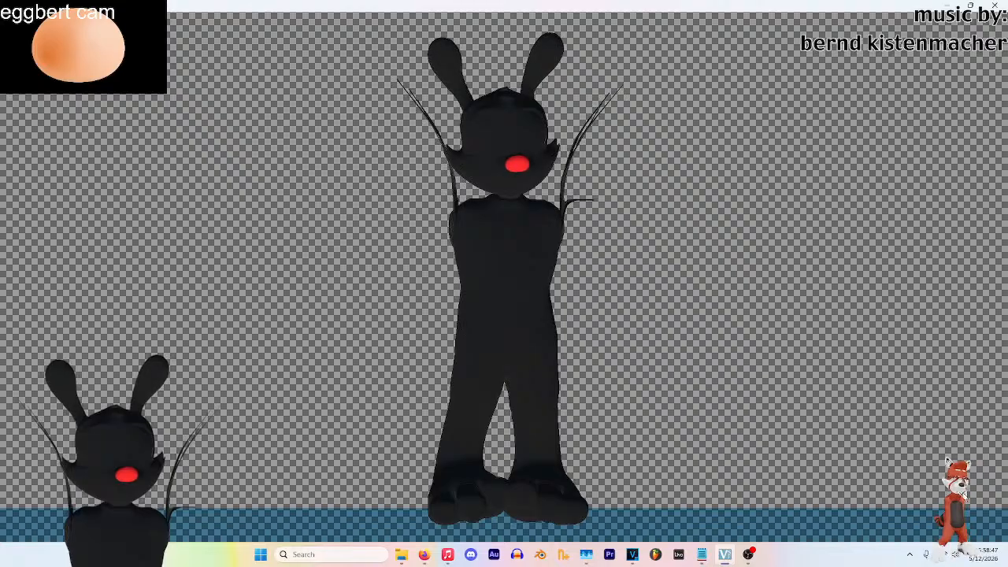
{"action": "left_click", "coordinate": [994, 494]}
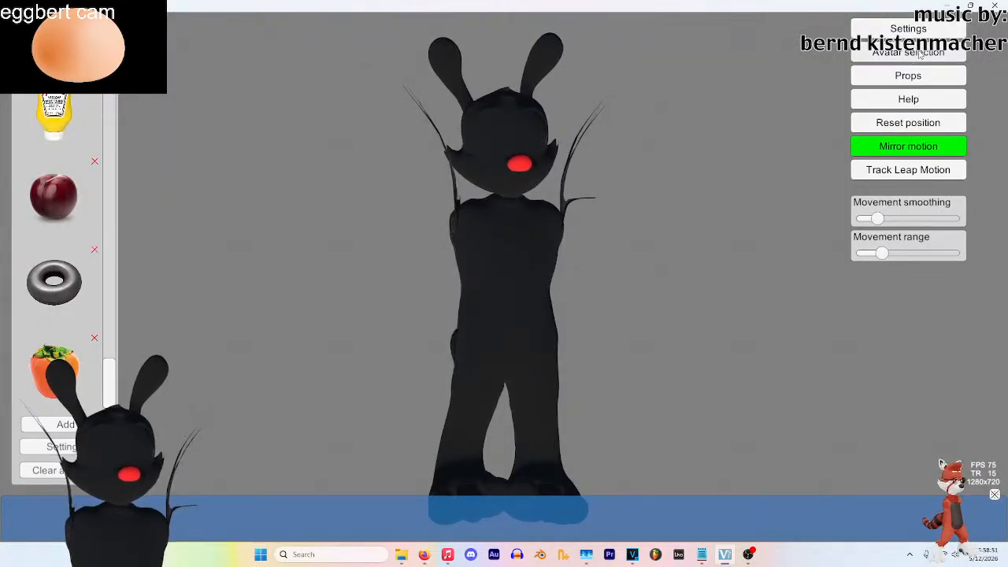
{"action": "left_click", "coordinate": [920, 53]}
{"action": "left_click", "coordinate": [449, 211]}
{"action": "left_click", "coordinate": [424, 438]}
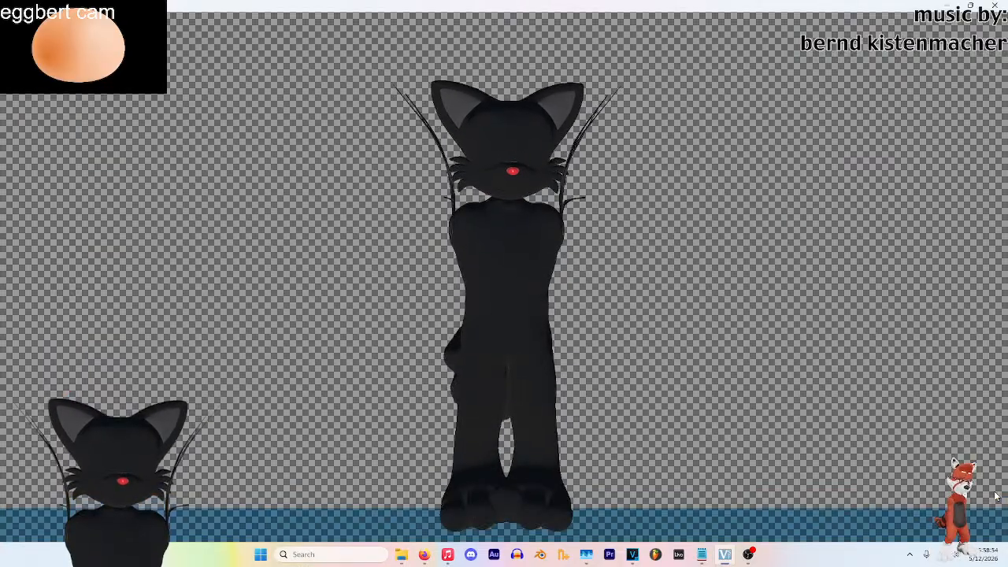
Check the new avatar with the VSeeFace interface hidden and return to VEGAS
{"action": "left_click", "coordinate": [994, 494]}
{"action": "mouse_move", "coordinate": [750, 551]}
{"action": "left_click", "coordinate": [748, 493]}
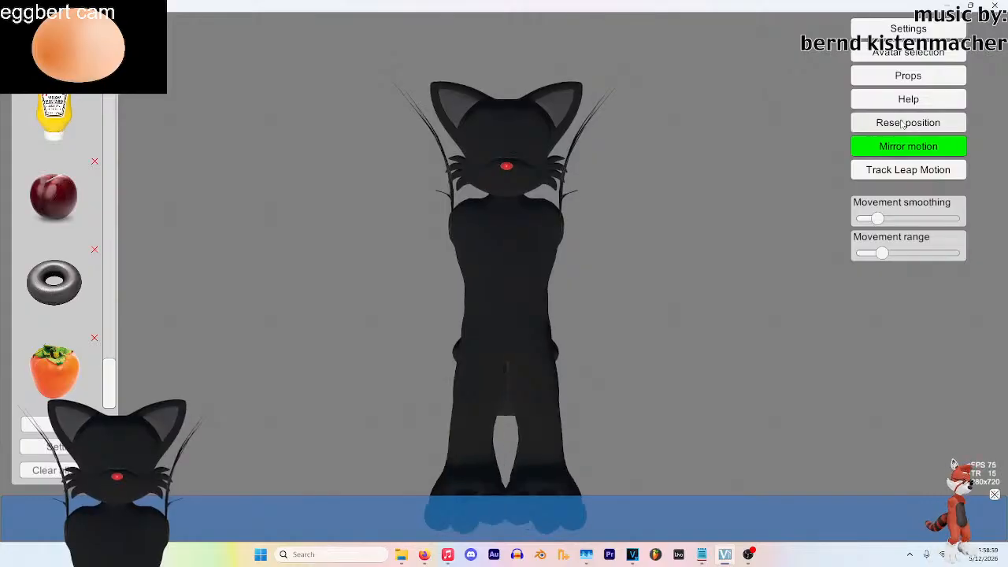
{"action": "left_click", "coordinate": [994, 494]}
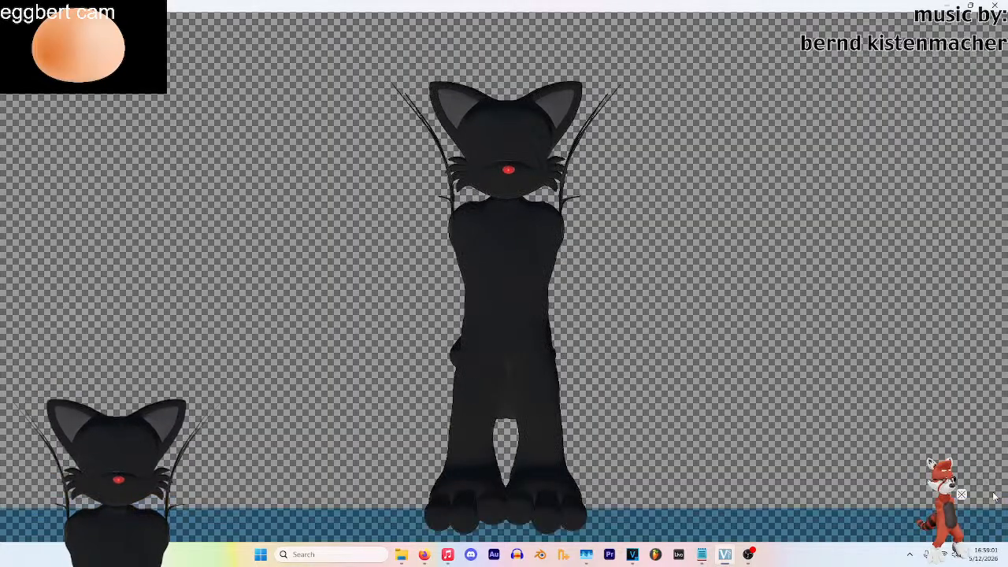
{"action": "mouse_move", "coordinate": [754, 556]}
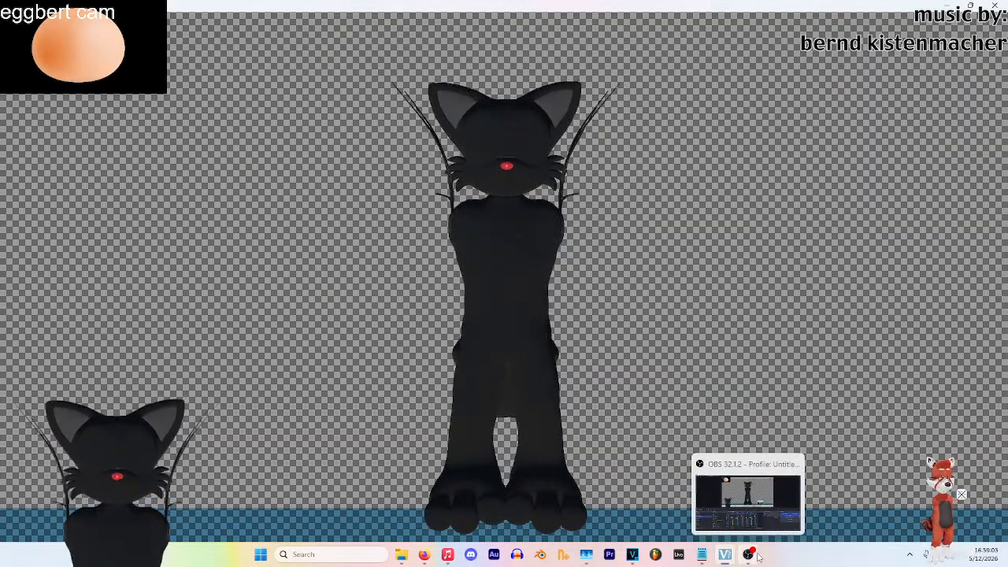
{"action": "left_click", "coordinate": [633, 555]}
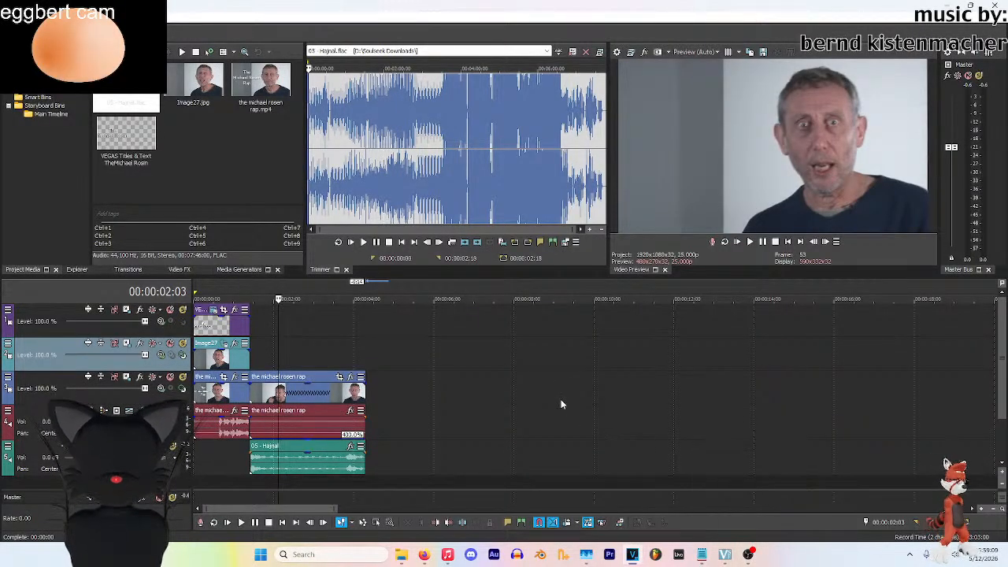
Import cropped-a12-gramont-violon-1-2-148313.png from the ytp assets folder into the project media
{"action": "left_click", "coordinate": [403, 556]}
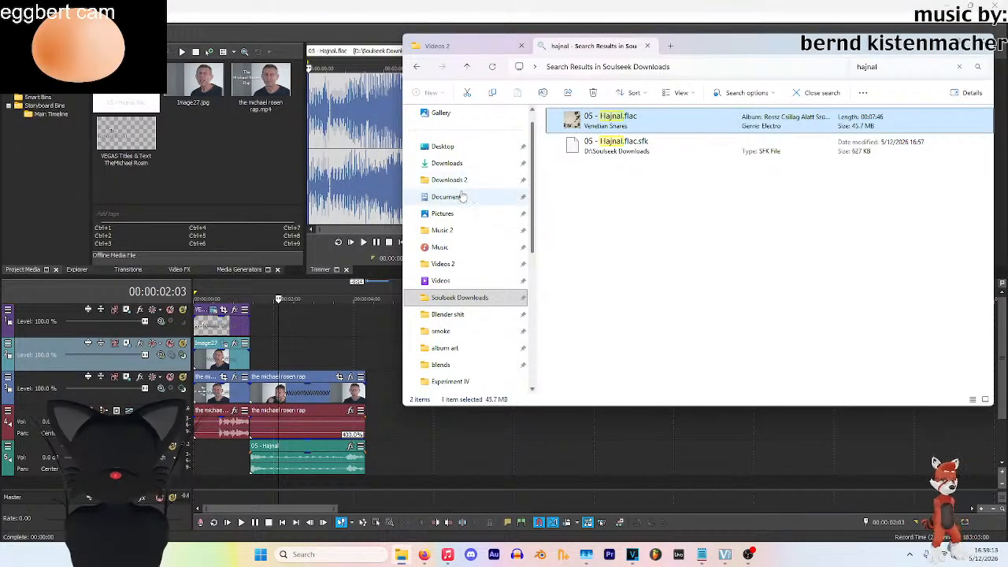
{"action": "left_click", "coordinate": [450, 219]}
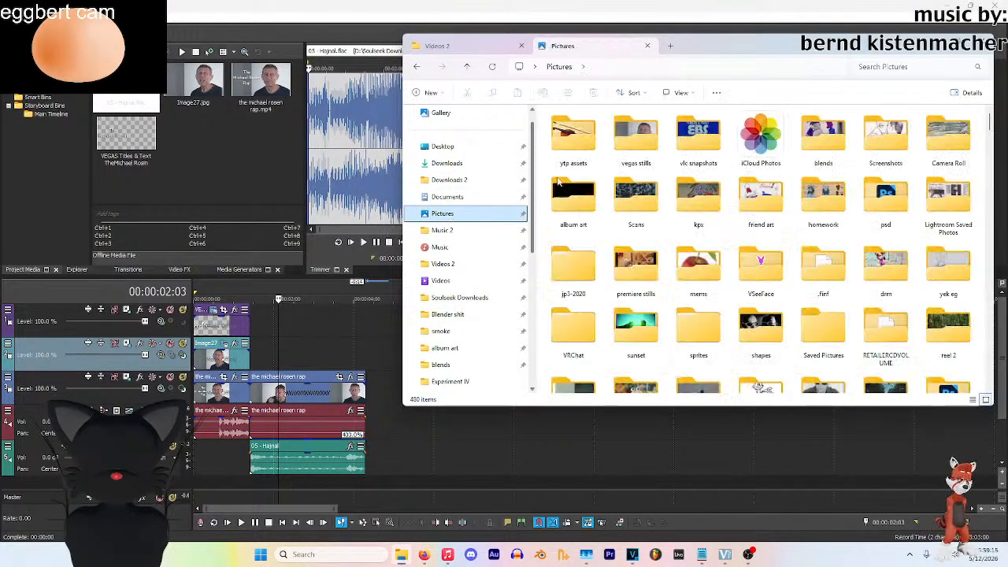
{"action": "double_click", "coordinate": [573, 142]}
{"action": "left_click_drag", "start_coordinate": [573, 146], "coordinate": [211, 101]}
{"action": "left_click", "coordinate": [268, 160]}
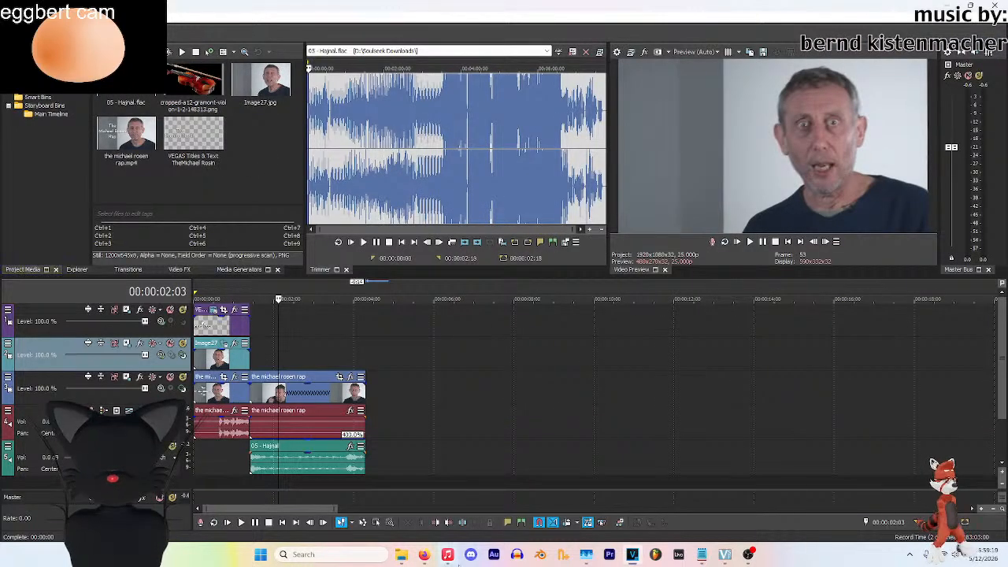
Switch to OBS and make the Window Capture source visible in the current VSeeFace scene
{"action": "mouse_move", "coordinate": [748, 556]}
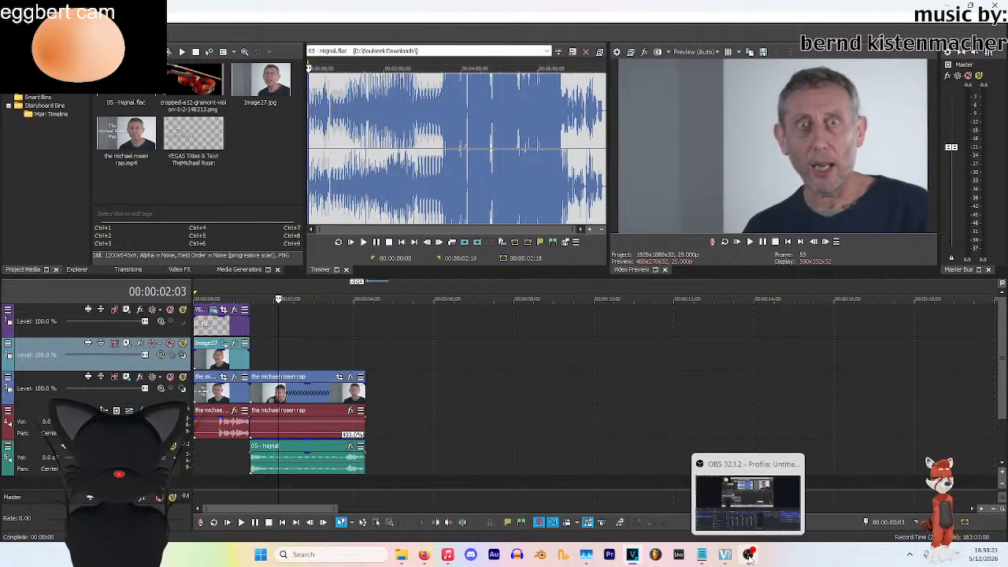
{"action": "left_click", "coordinate": [749, 556]}
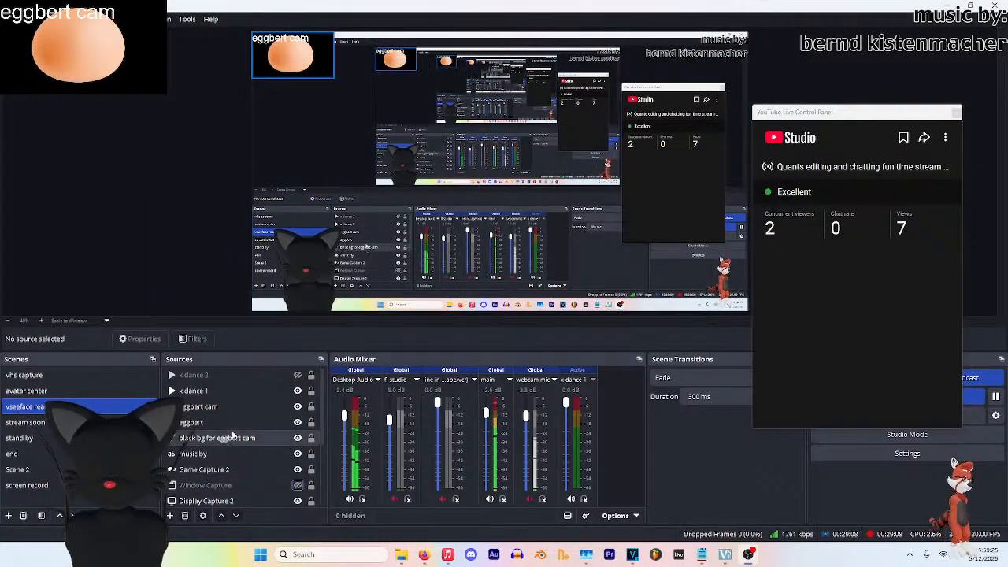
{"action": "left_click", "coordinate": [231, 488]}
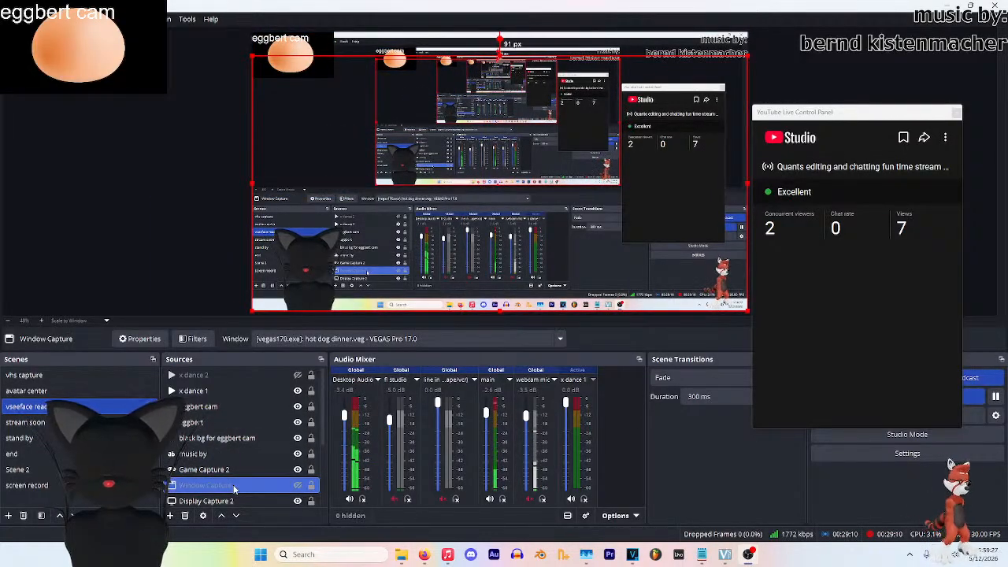
{"action": "left_click", "coordinate": [297, 486]}
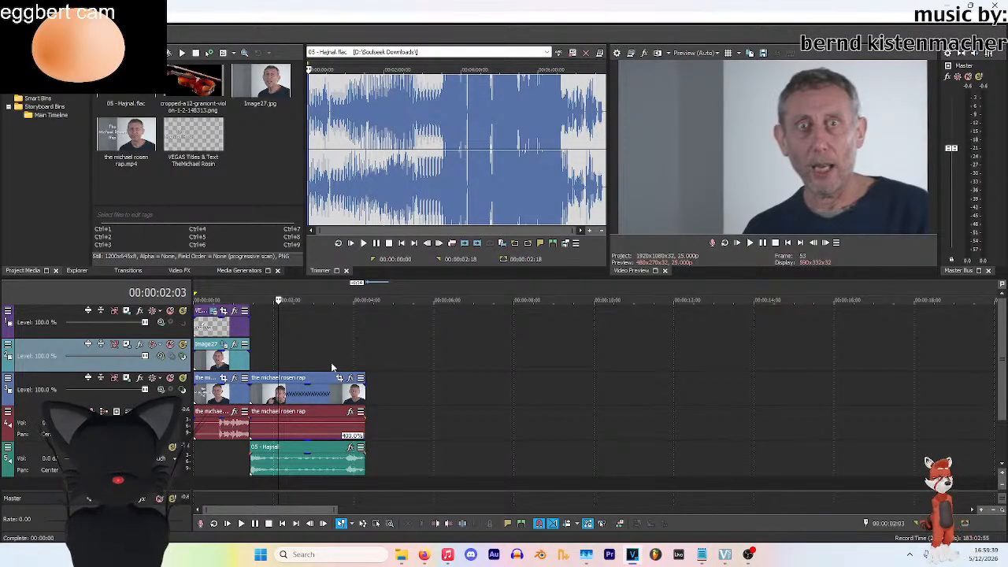
Examine the frames of the sped-up rap clip between the end of the title and the end of the clip
{"action": "left_click", "coordinate": [314, 322]}
{"action": "left_click", "coordinate": [259, 325]}
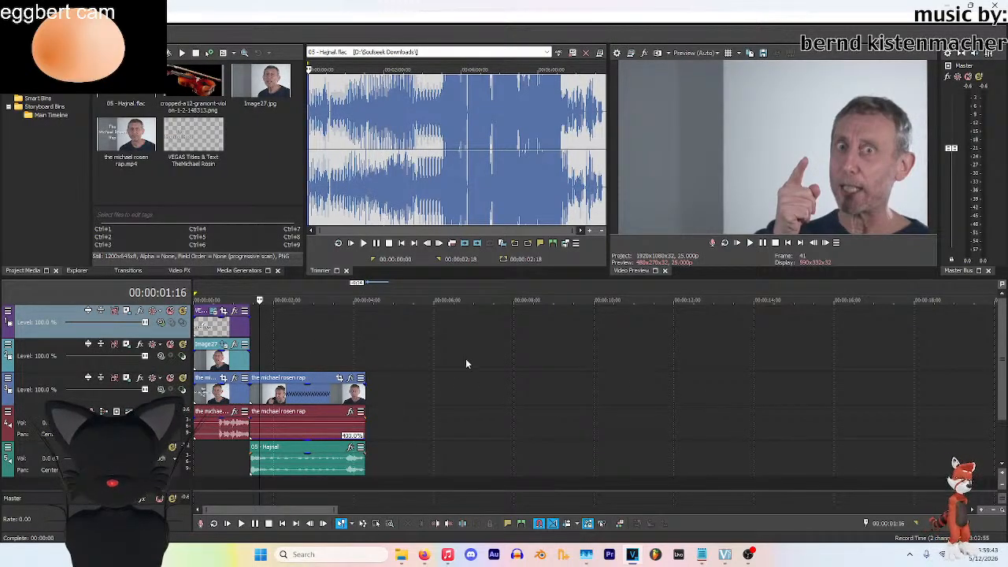
{"action": "left_click", "coordinate": [192, 107]}
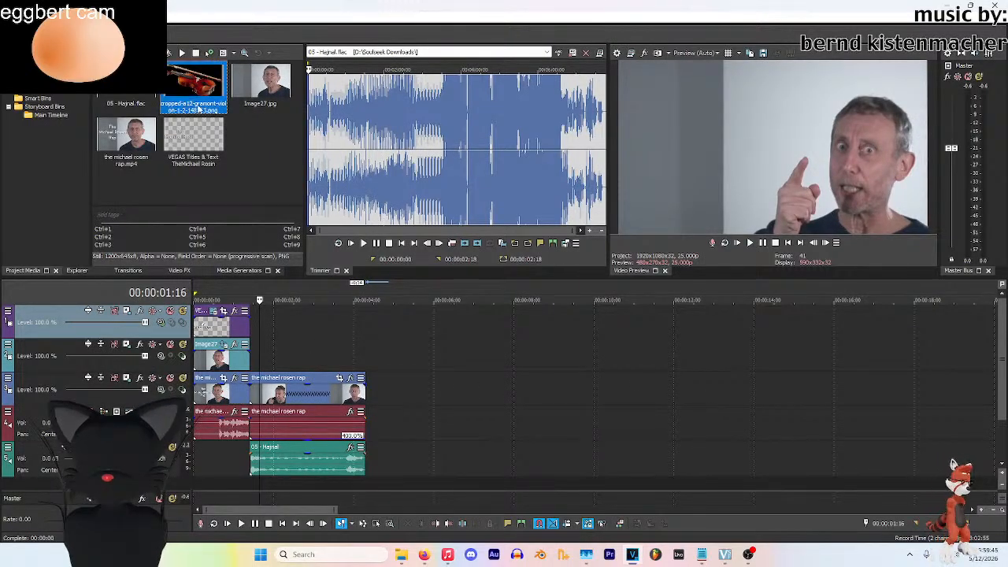
{"action": "left_click", "coordinate": [271, 380]}
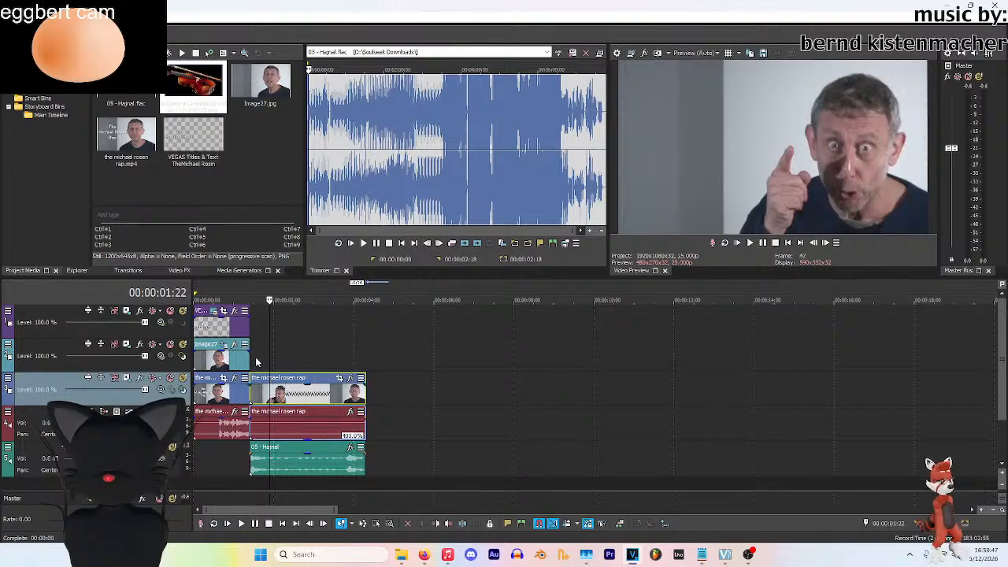
{"action": "left_click", "coordinate": [255, 361]}
{"action": "left_click", "coordinate": [249, 367]}
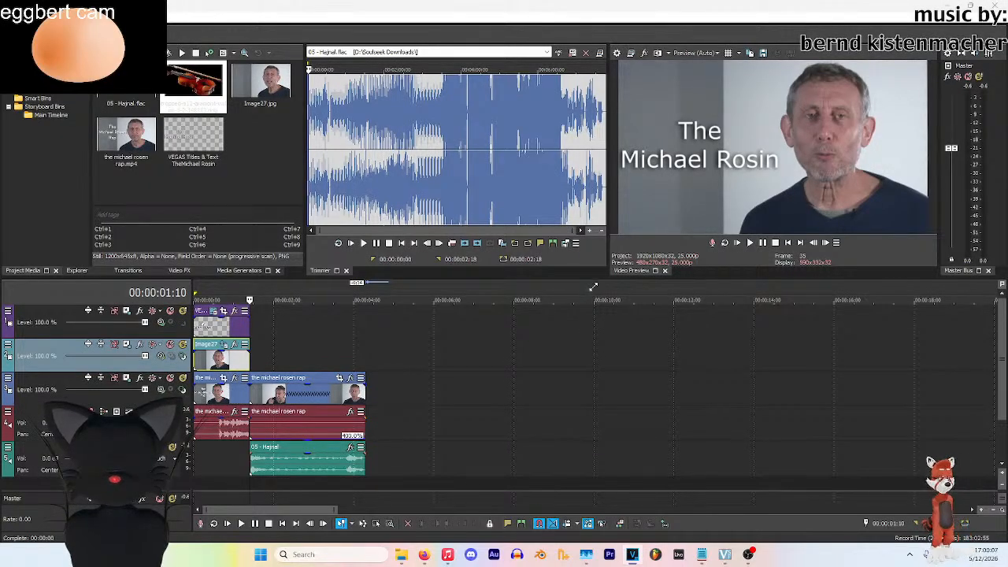
{"action": "left_click", "coordinate": [273, 301]}
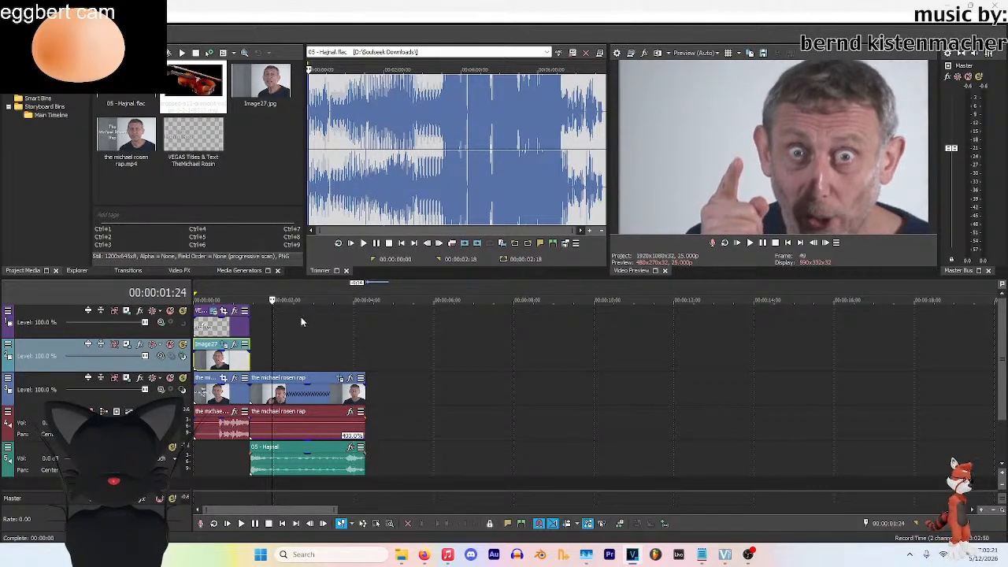
{"action": "left_click", "coordinate": [275, 310]}
{"action": "left_click_drag", "start_coordinate": [274, 310], "coordinate": [275, 313]}
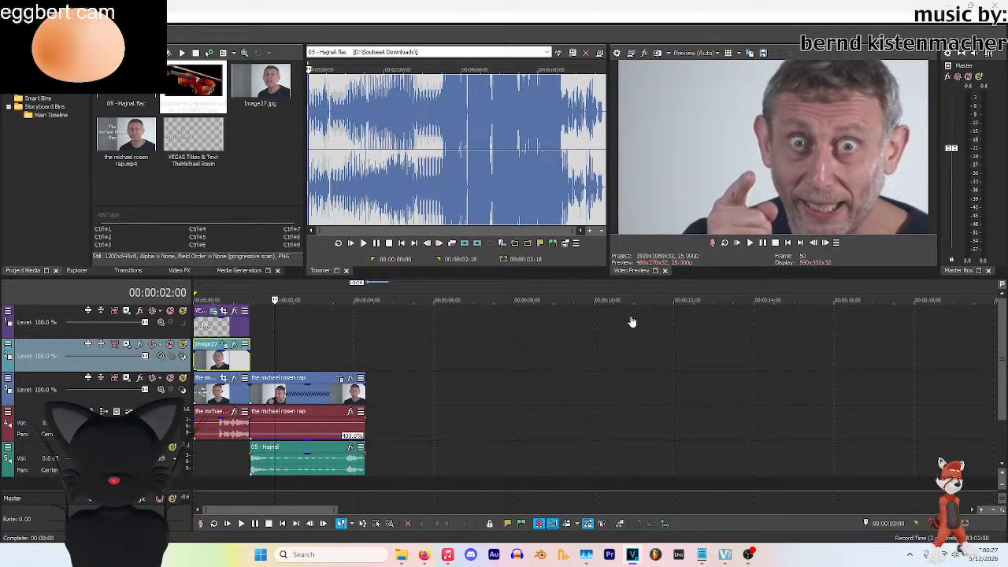
{"action": "left_click", "coordinate": [300, 362]}
{"action": "left_click", "coordinate": [311, 361]}
{"action": "left_click", "coordinate": [313, 354]}
{"action": "left_click", "coordinate": [301, 358]}
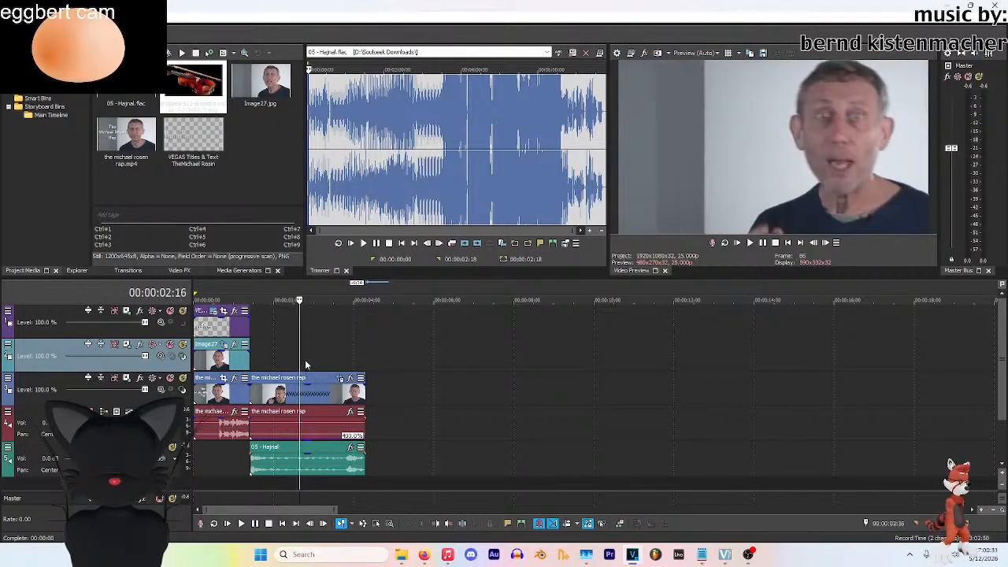
{"action": "left_click", "coordinate": [305, 359]}
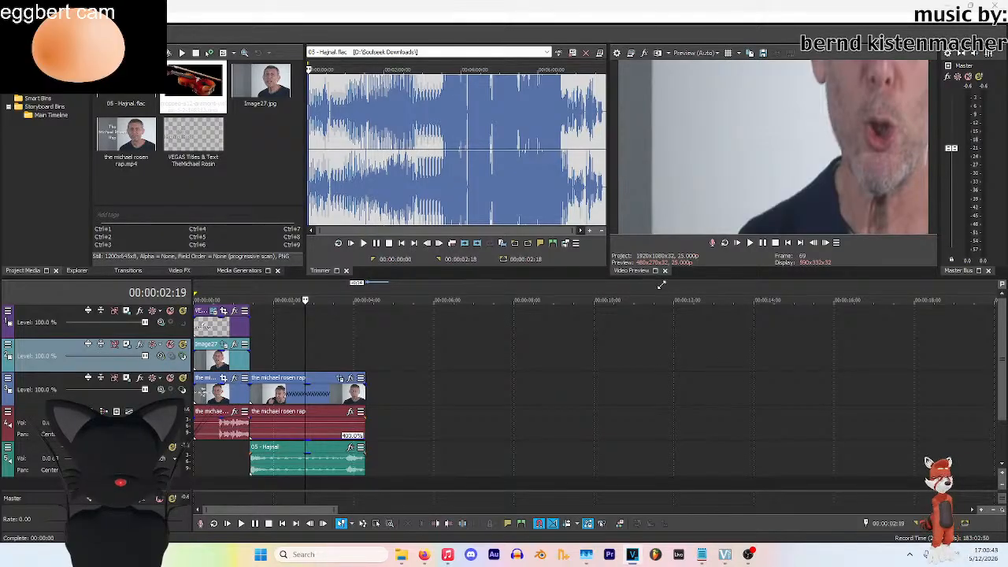
{"action": "left_click", "coordinate": [343, 350]}
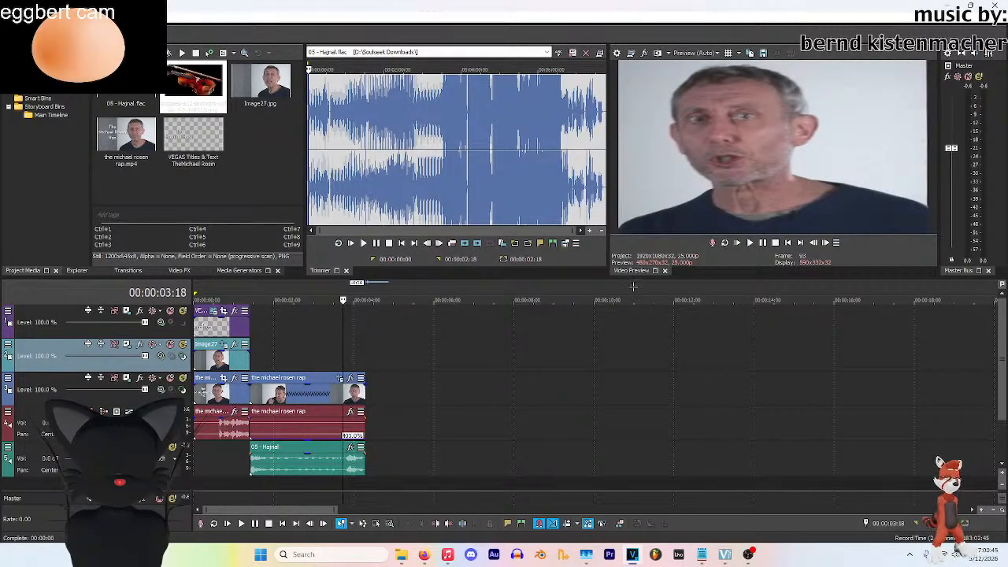
{"action": "left_click", "coordinate": [335, 346]}
{"action": "key", "text": "space"}
{"action": "key", "text": "space"}
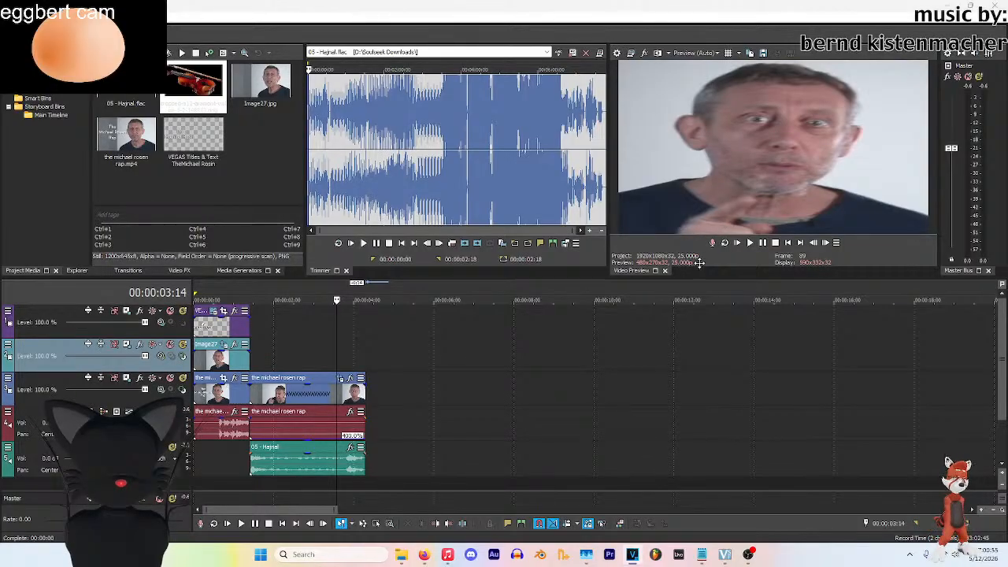
{"action": "left_click", "coordinate": [365, 364]}
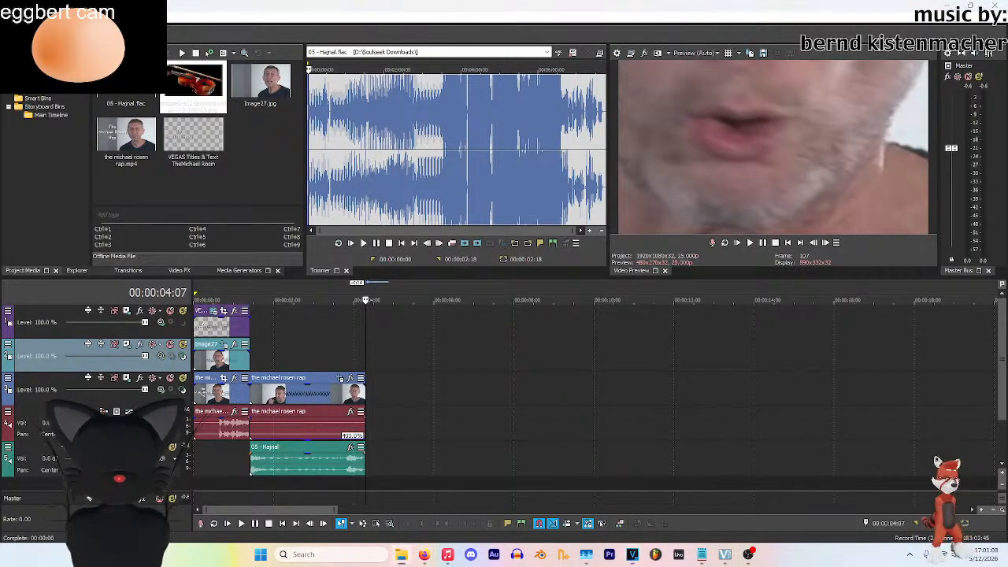
Place the violin image on the top track directly after the title, trimmed to the rap clip's end, with Premultiplied alpha
{"action": "left_click_drag", "start_coordinate": [193, 82], "coordinate": [260, 337]}
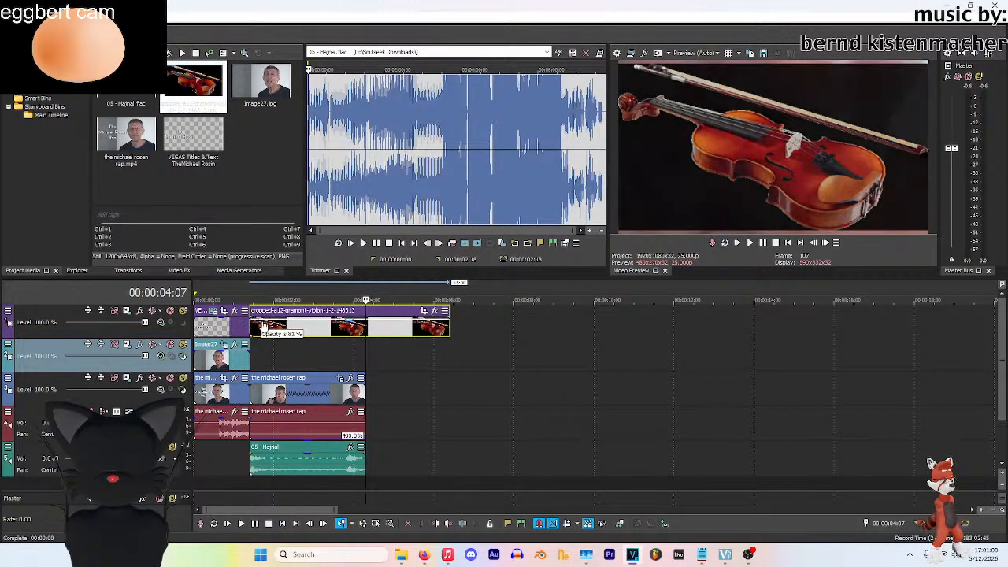
{"action": "left_click_drag", "start_coordinate": [449, 316], "coordinate": [298, 337]}
{"action": "key", "text": "ctrl+z"}
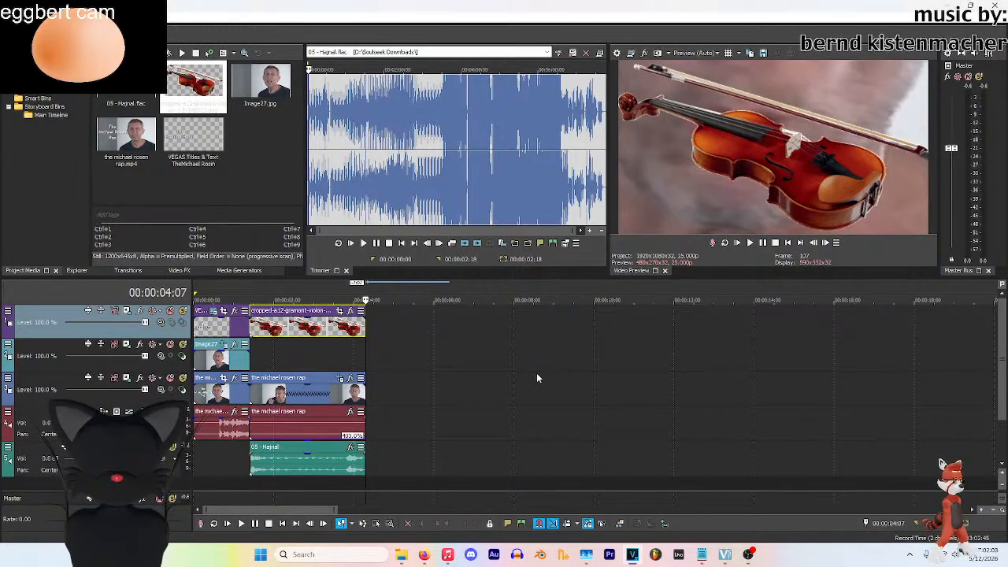
Fade the violin image in across its full length and play back the edit starting from the title
{"action": "left_click", "coordinate": [299, 319]}
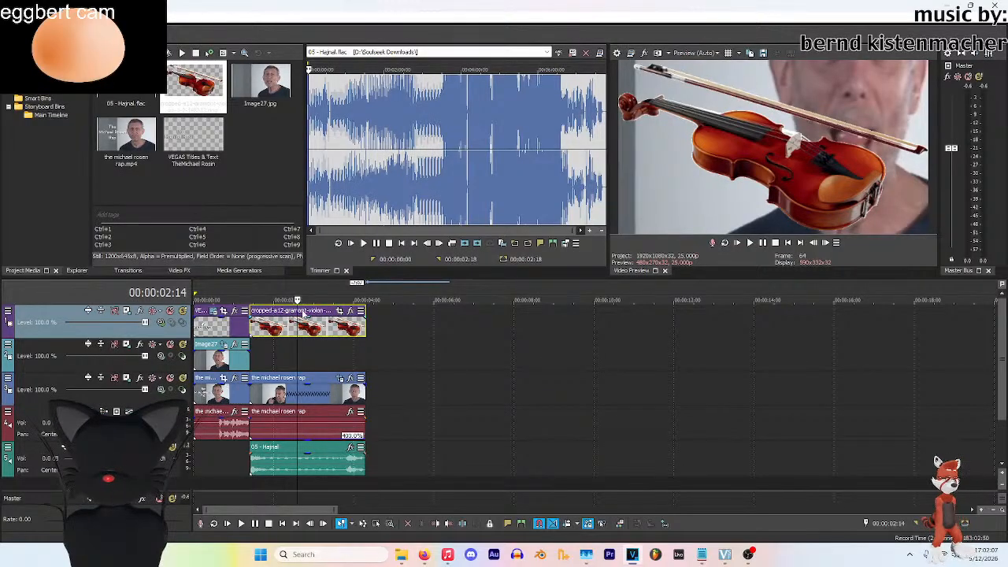
{"action": "left_click_drag", "start_coordinate": [301, 314], "coordinate": [367, 334]}
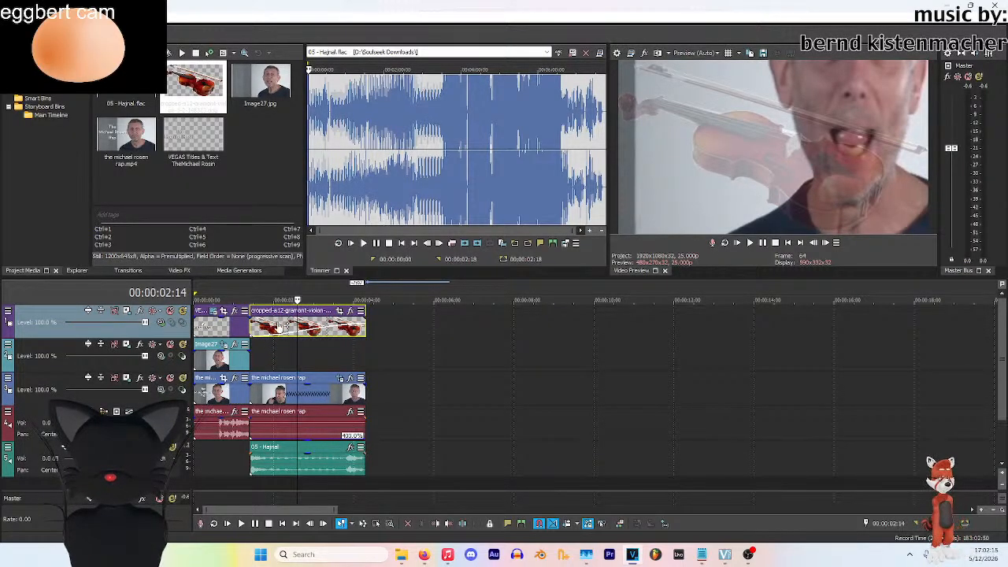
{"action": "left_click", "coordinate": [226, 300]}
{"action": "left_click", "coordinate": [750, 244]}
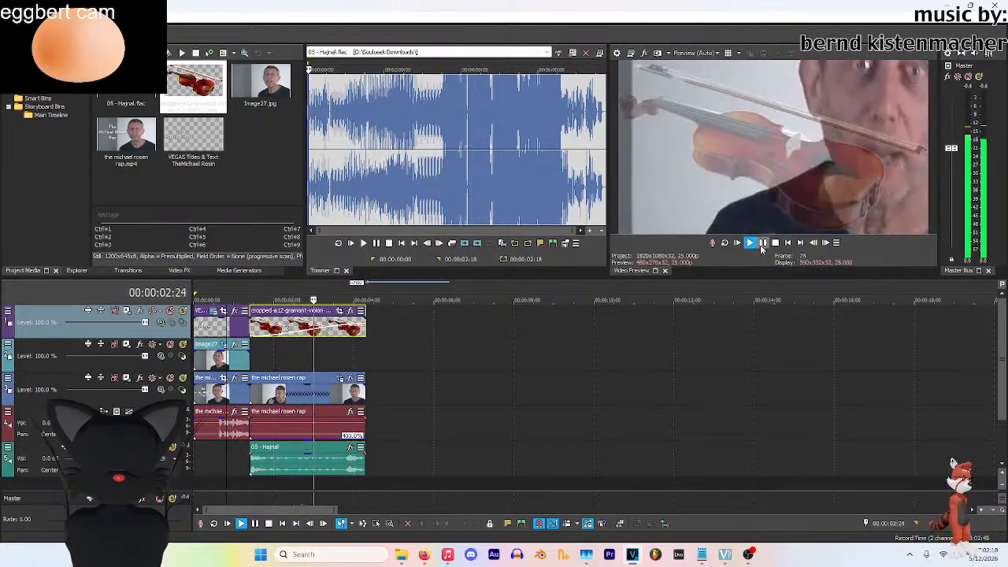
{"action": "left_click", "coordinate": [776, 243]}
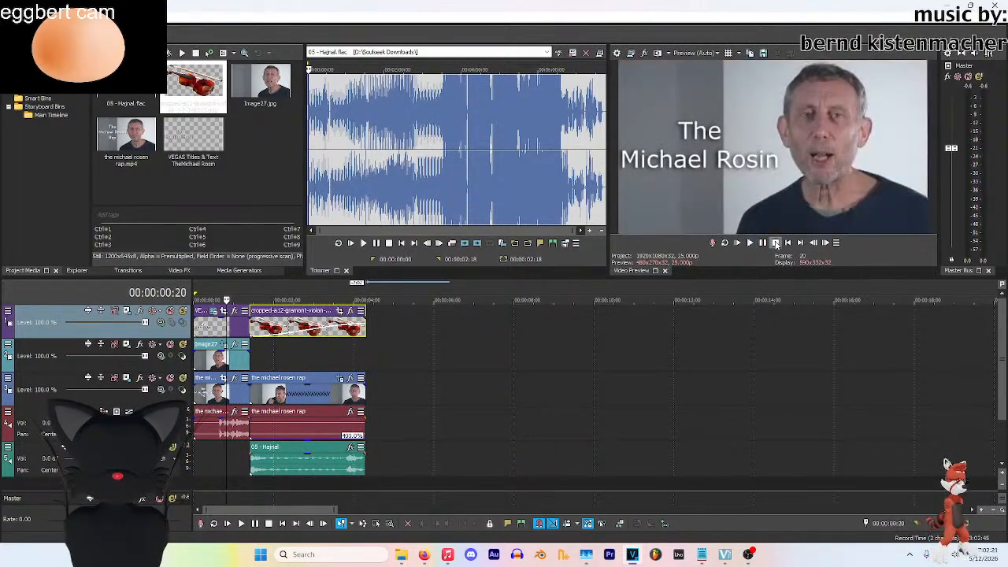
{"action": "left_click", "coordinate": [364, 353]}
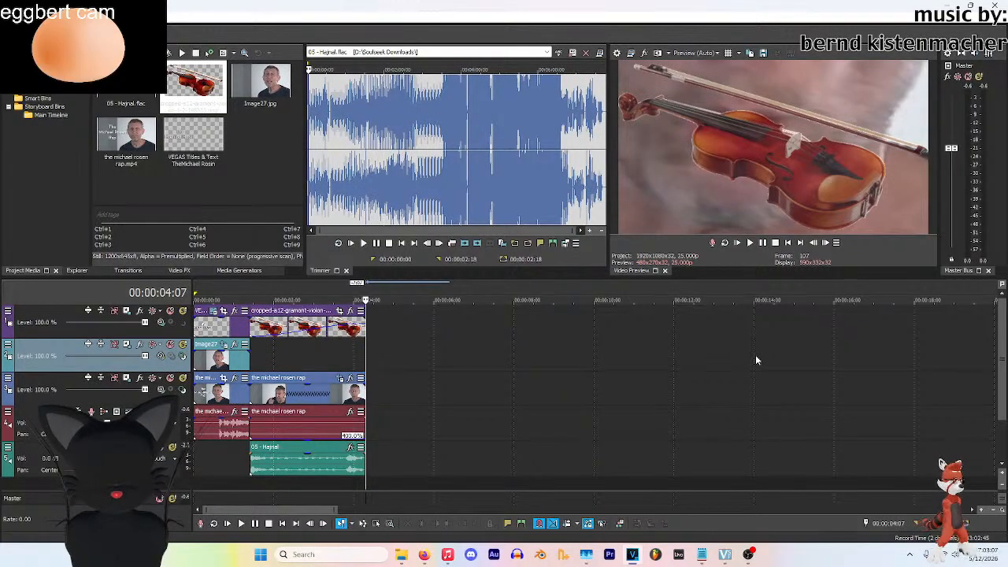
Import the TAT LOGO FOUND.-(480p30).mp4 video into the project media and preview it around the TAT Communications Company logo
{"action": "left_click", "coordinate": [219, 196]}
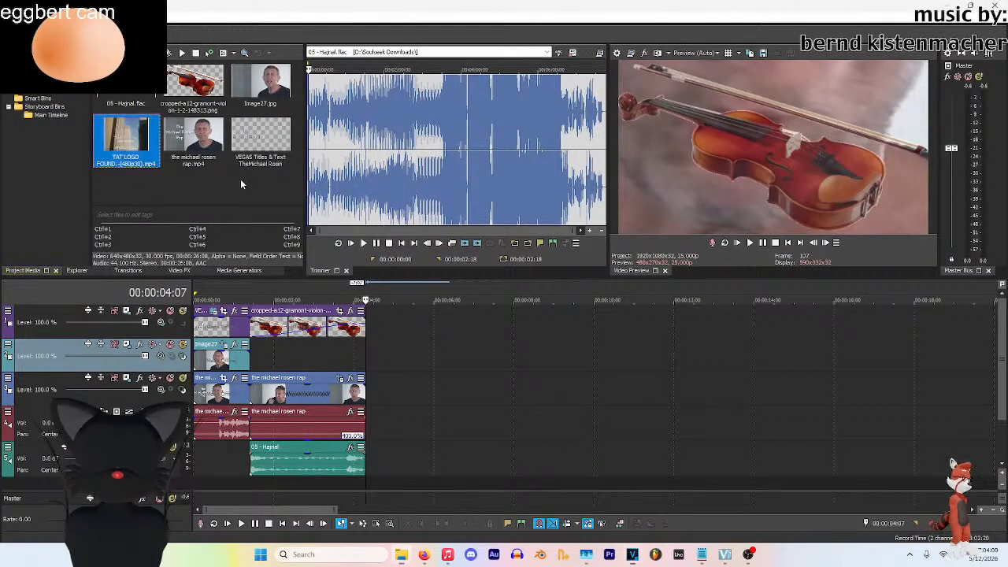
{"action": "double_click", "coordinate": [107, 163]}
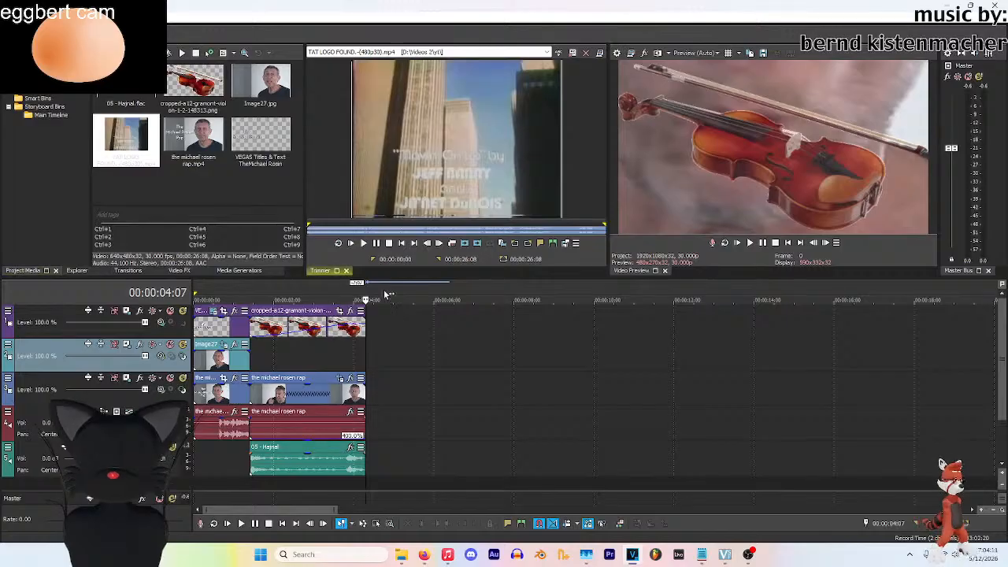
{"action": "left_click", "coordinate": [363, 243]}
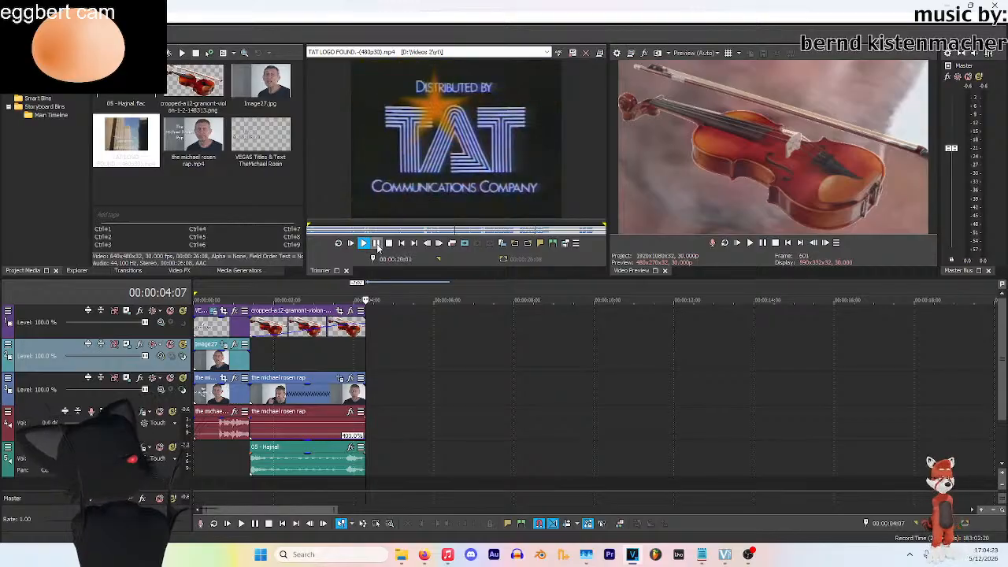
{"action": "left_click", "coordinate": [377, 244]}
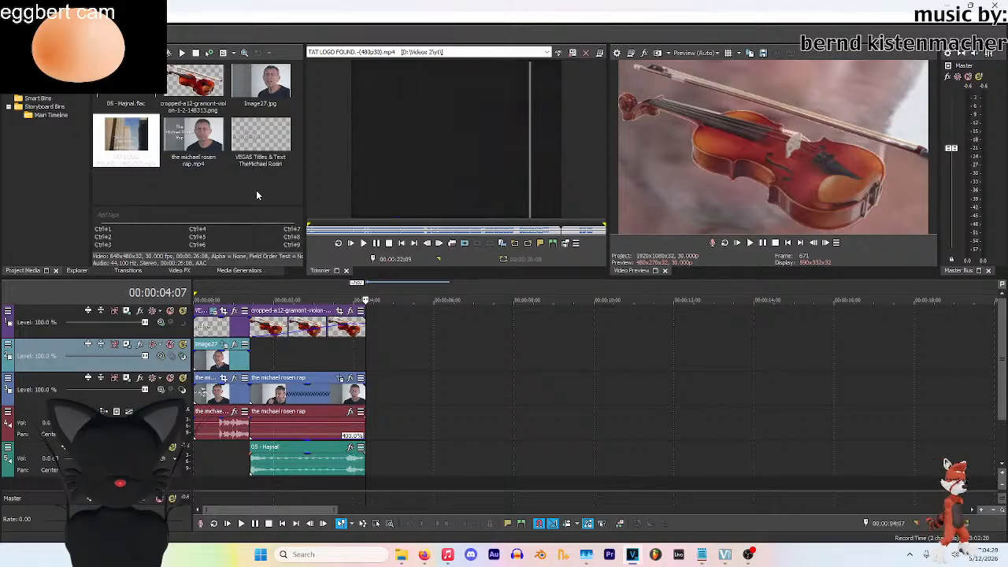
{"action": "mouse_move", "coordinate": [530, 165]}
{"action": "left_mouse_down"}
{"action": "mouse_move", "coordinate": [510, 164]}
{"action": "mouse_move", "coordinate": [552, 164]}
{"action": "mouse_move", "coordinate": [520, 164]}
{"action": "left_mouse_up"}
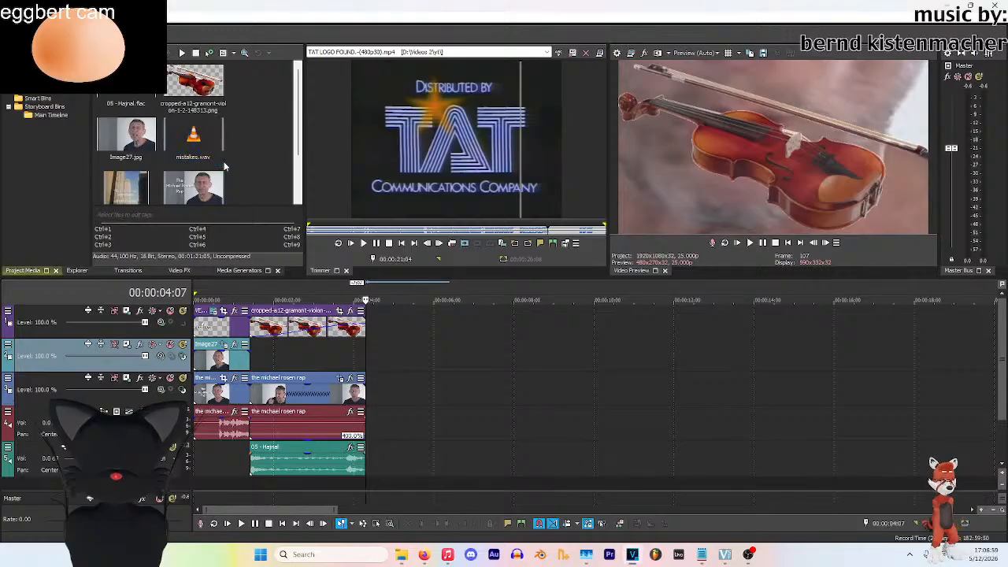
Listen to mistakes.wav in the Trimmer and add the Michael Rosen rap audio file to the project media
{"action": "double_click", "coordinate": [183, 135]}
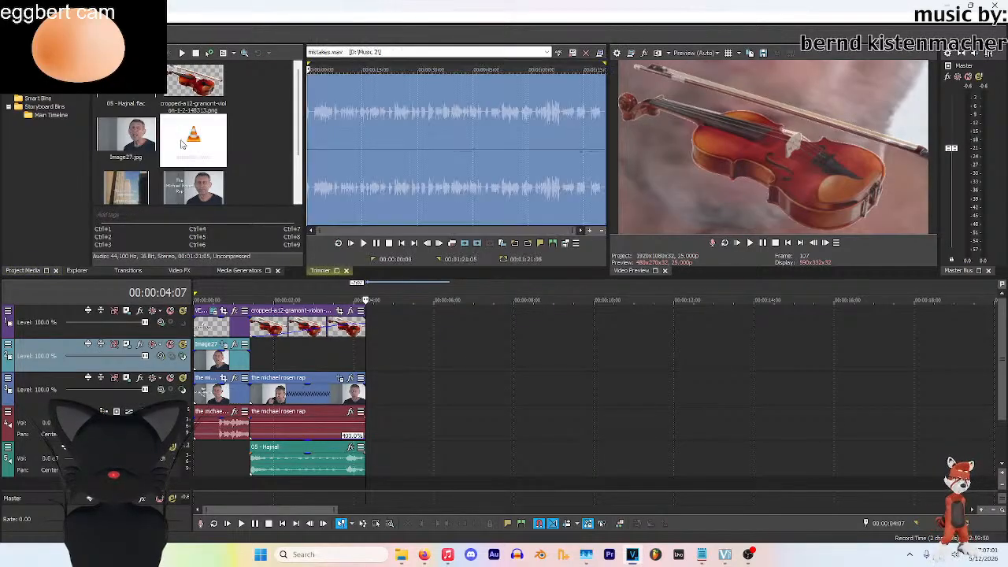
{"action": "left_click", "coordinate": [364, 244]}
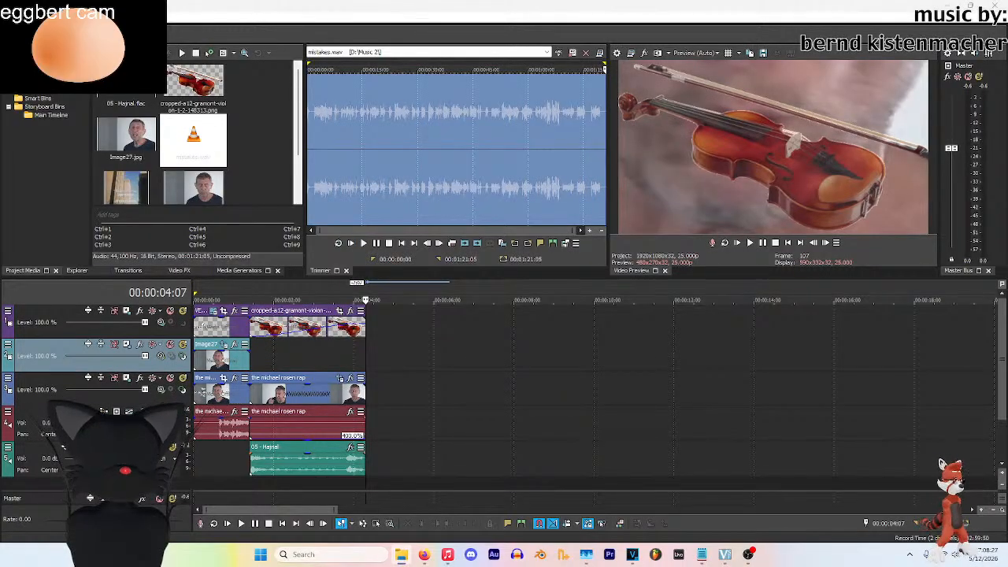
{"action": "scroll", "coordinate": [250, 166], "scroll_direction": "down", "scroll_amount": 3}
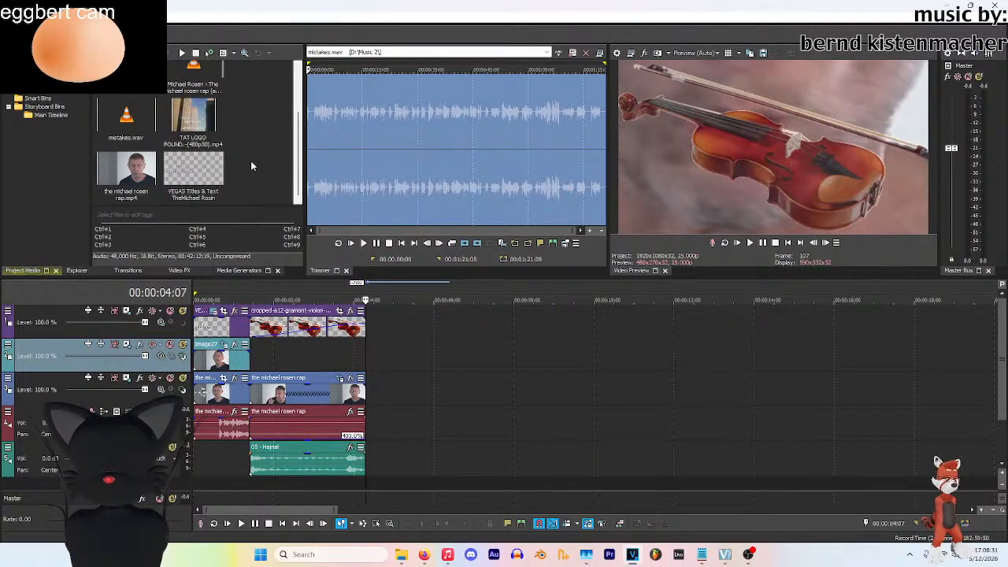
{"action": "scroll", "coordinate": [250, 161], "scroll_direction": "up", "scroll_amount": 2}
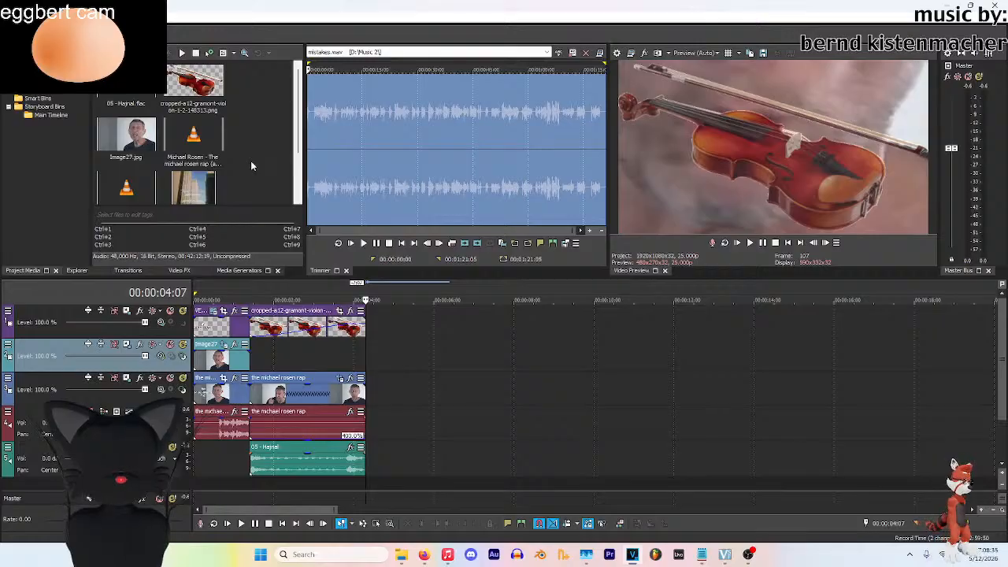
{"action": "scroll", "coordinate": [251, 162], "scroll_direction": "down", "scroll_amount": 2}
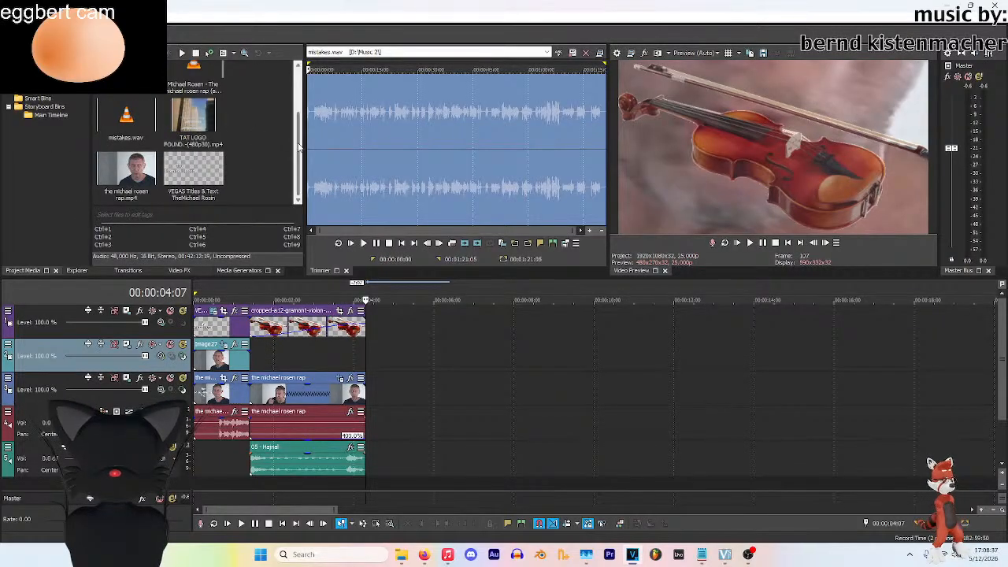
{"action": "scroll", "coordinate": [274, 151], "scroll_direction": "up", "scroll_amount": 1}
{"action": "scroll", "coordinate": [274, 152], "scroll_direction": "down", "scroll_amount": 1}
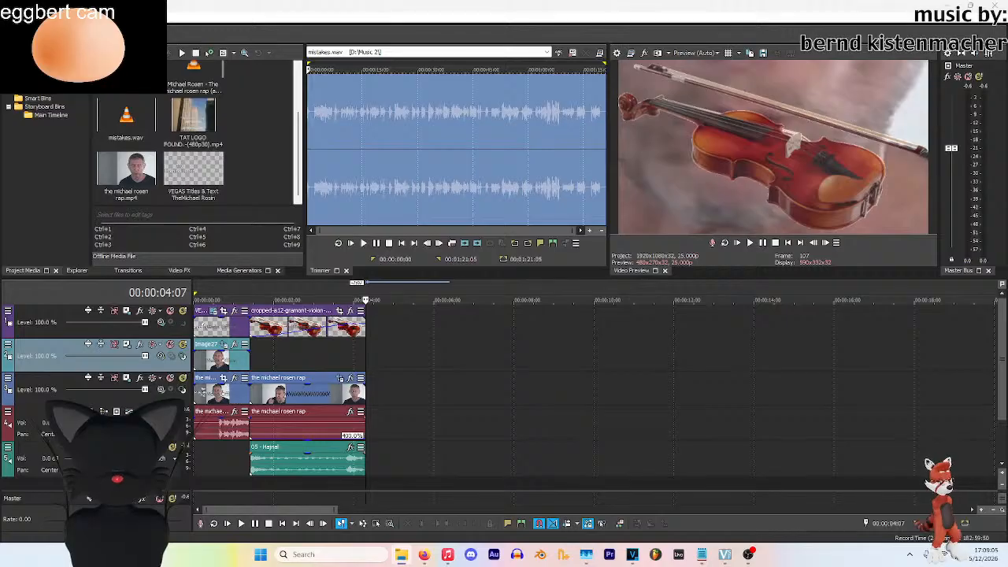
Add the Every Wendy's Ever-(1080p24).mp4 video to the project media
{"action": "scroll", "coordinate": [197, 150], "scroll_direction": "down", "scroll_amount": 2}
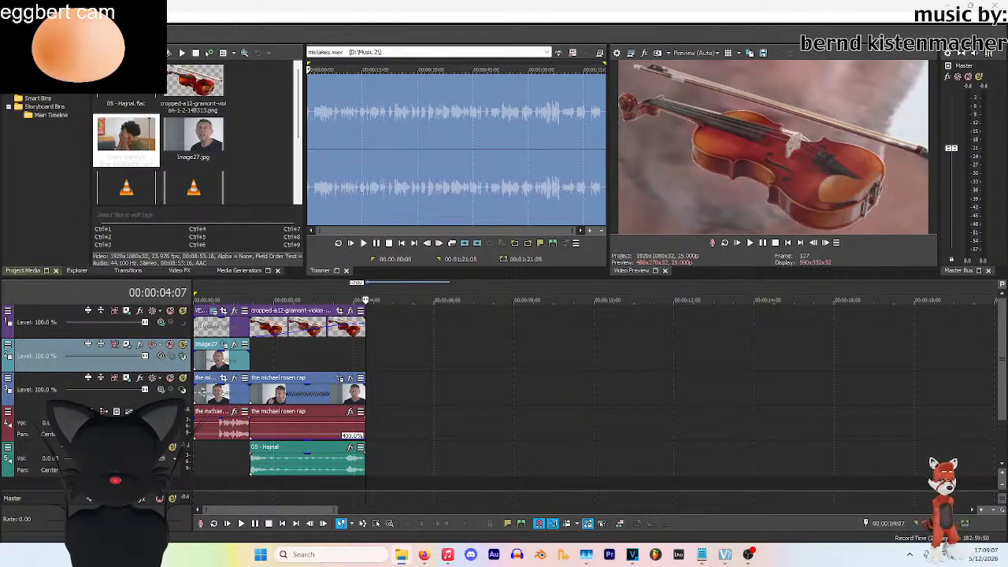
{"action": "left_click", "coordinate": [128, 148]}
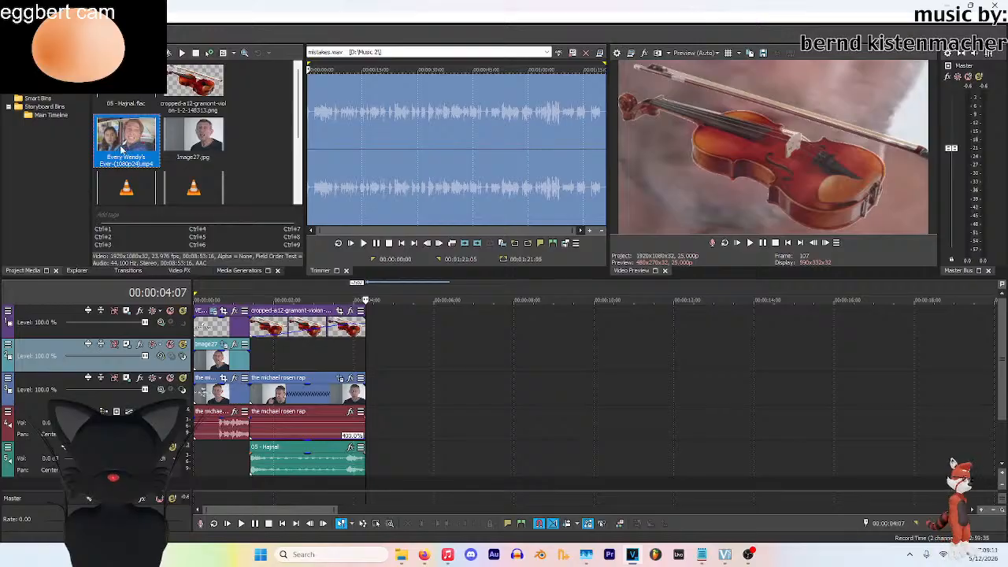
{"action": "scroll", "coordinate": [252, 181], "scroll_direction": "down", "scroll_amount": 3}
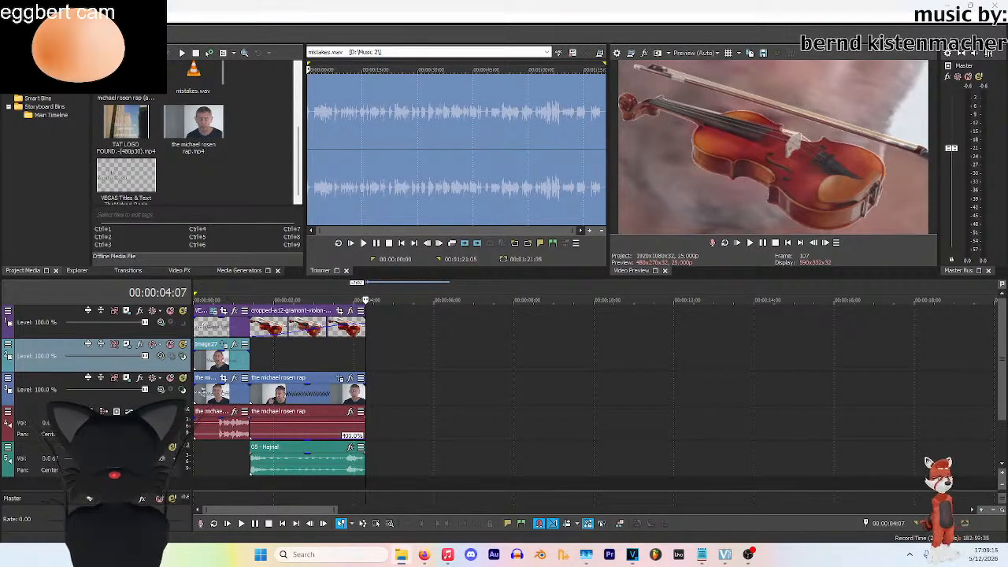
Return the playhead to the start of the timeline and switch to VSeeFace
{"action": "left_click", "coordinate": [334, 351]}
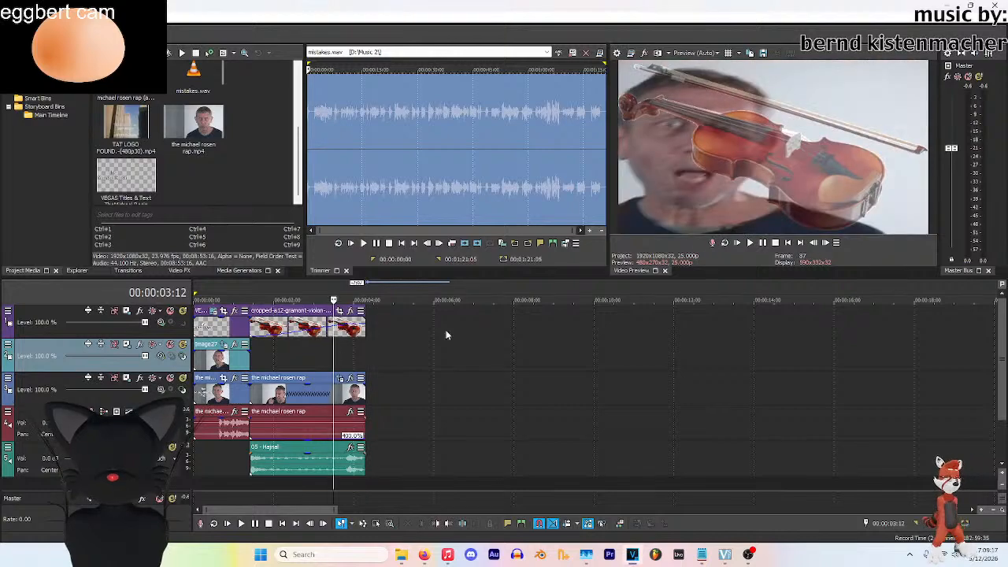
{"action": "left_click", "coordinate": [787, 244]}
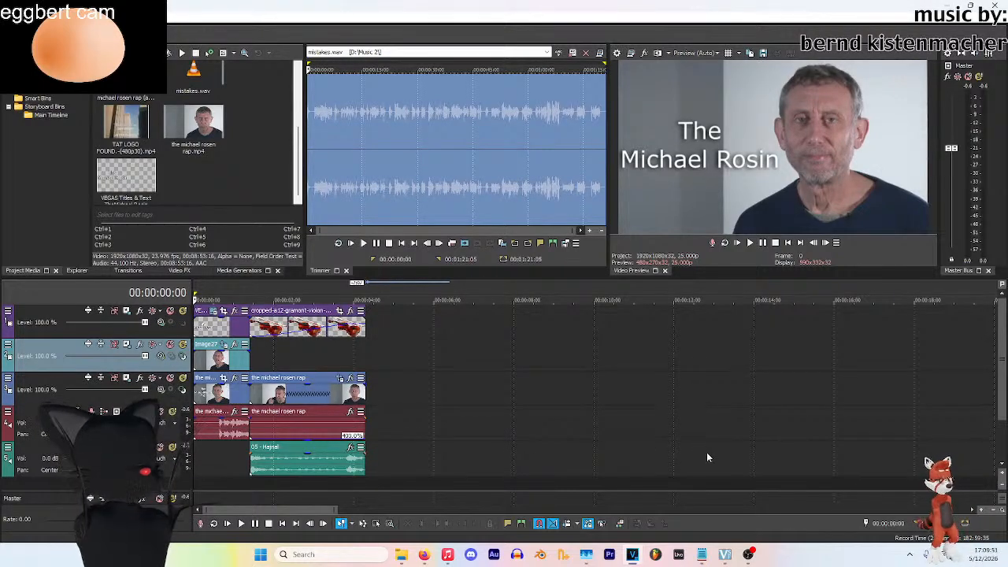
{"action": "left_click", "coordinate": [724, 554]}
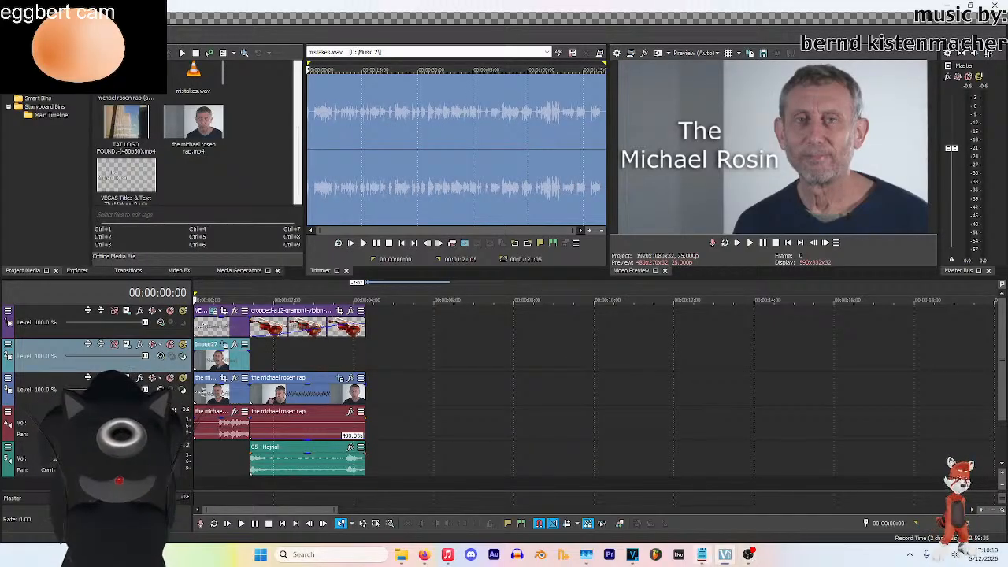
Switch back to VEGAS Pro and play the edit from the start through its last clip
{"action": "left_click", "coordinate": [635, 557]}
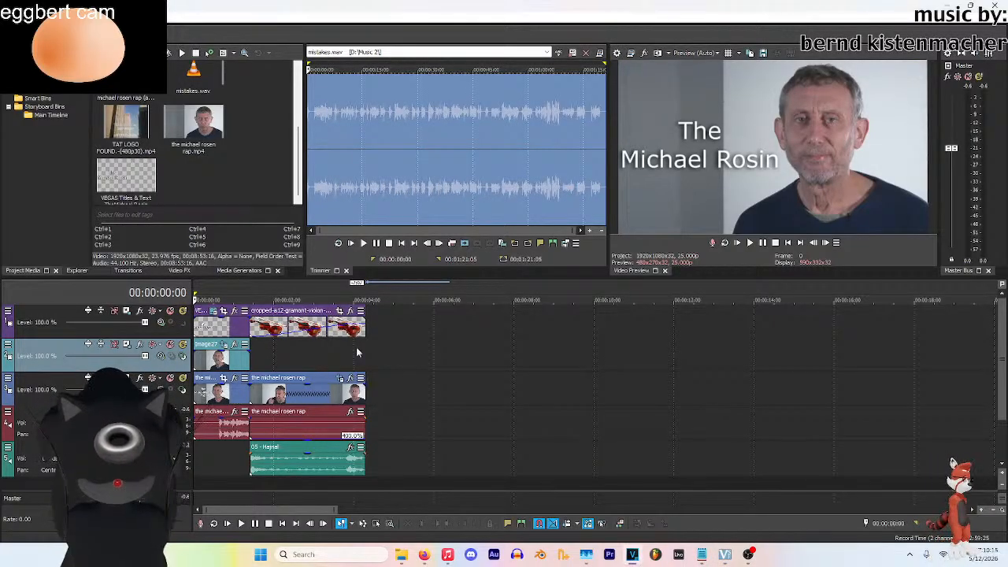
{"action": "left_click", "coordinate": [752, 244]}
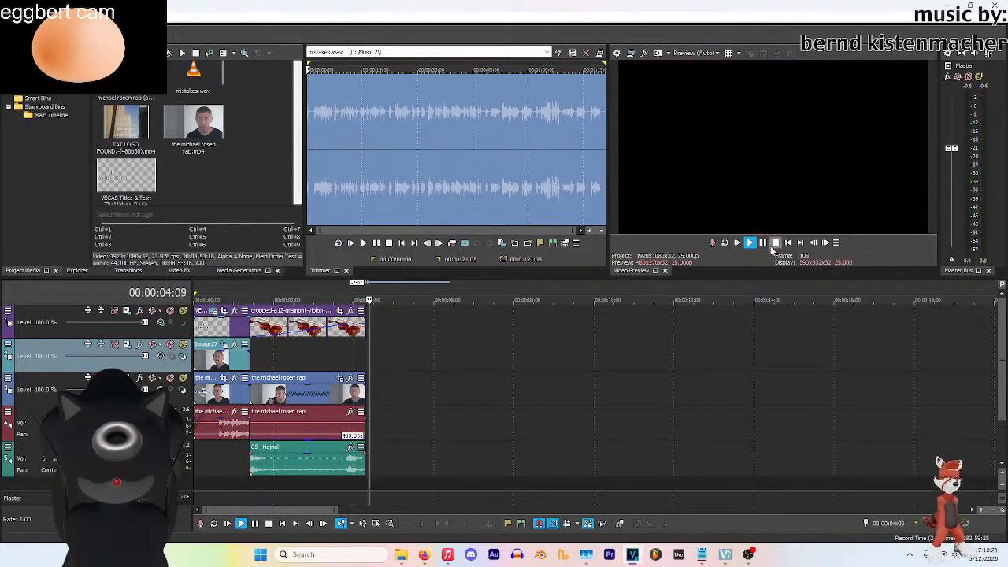
{"action": "left_click", "coordinate": [774, 243]}
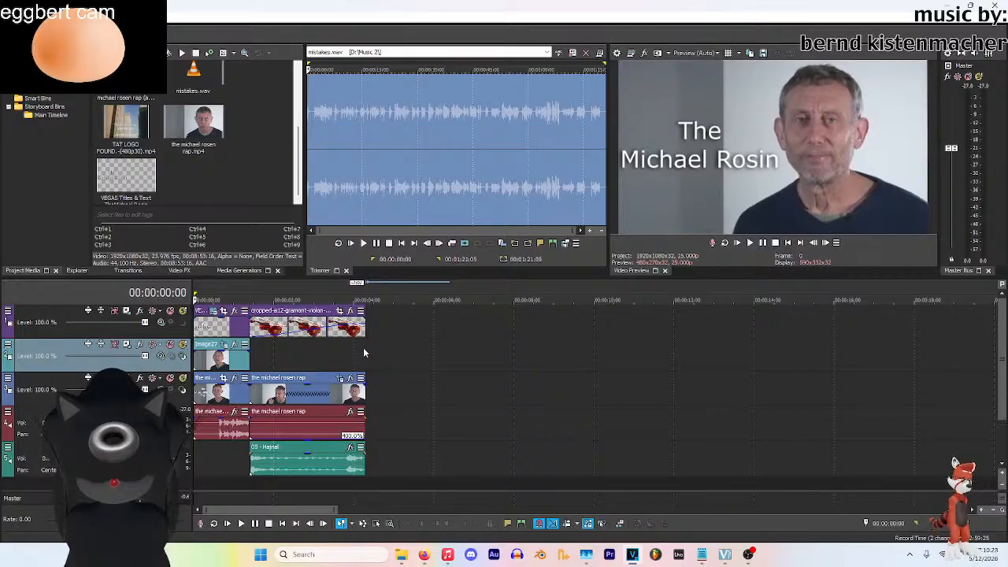
Place the playhead at the end of the violin image, 00:00:04:07, and open the michael rosen rap.mp4 in the Trimmer
{"action": "left_click", "coordinate": [364, 344]}
{"action": "scroll", "coordinate": [255, 126], "scroll_direction": "up", "scroll_amount": 5}
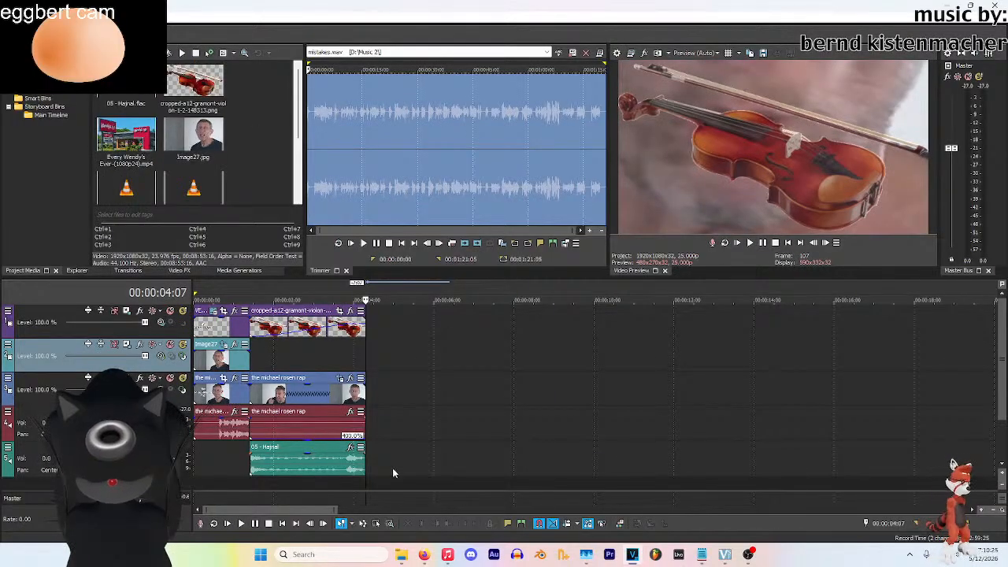
{"action": "scroll", "coordinate": [229, 142], "scroll_direction": "down", "scroll_amount": 3}
{"action": "double_click", "coordinate": [199, 150]}
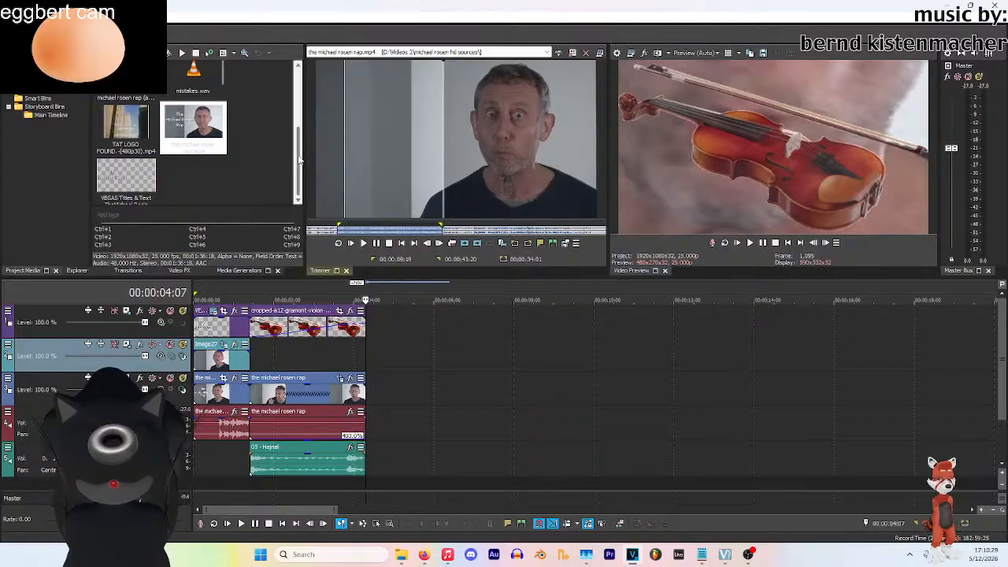
Select the rap section from 00:00:54:03 to 00:00:55:08 in the Trimmer and add it to the timeline at 00:00:04:07
{"action": "left_click_drag", "start_coordinate": [556, 133], "coordinate": [493, 160]}
{"action": "left_click", "coordinate": [363, 243]}
{"action": "left_click", "coordinate": [377, 243]}
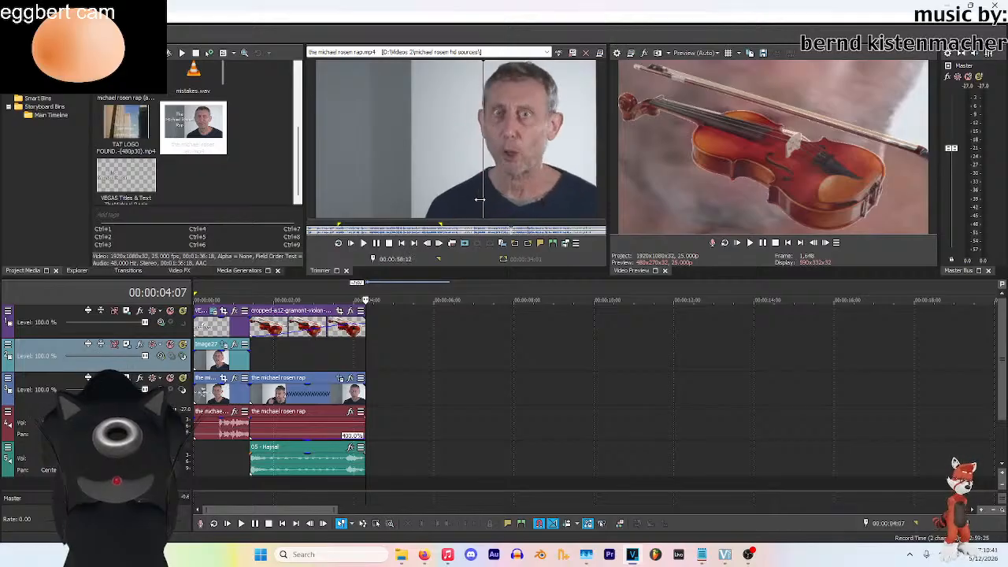
{"action": "left_click", "coordinate": [378, 245]}
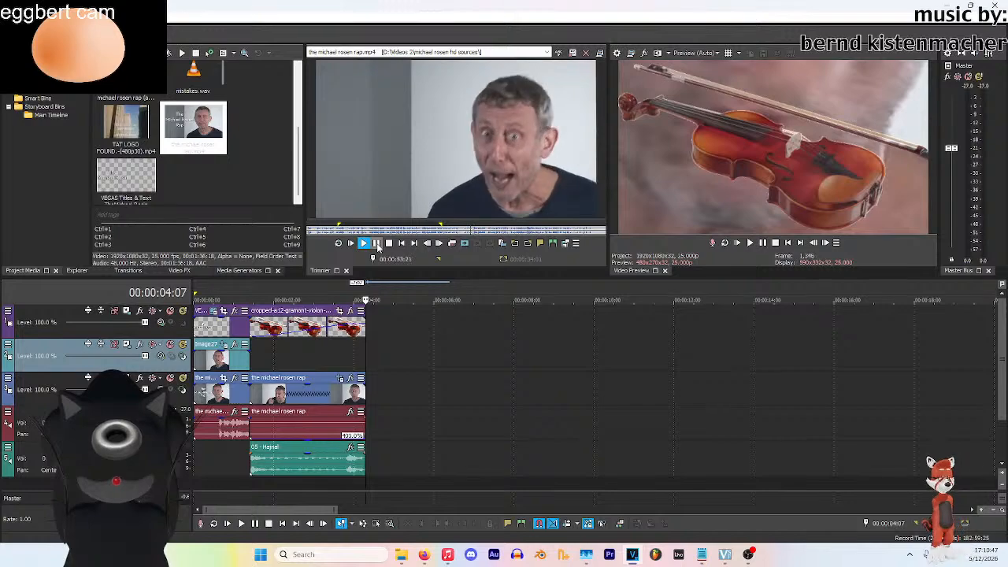
{"action": "left_click", "coordinate": [377, 244]}
{"action": "left_click", "coordinate": [377, 245]}
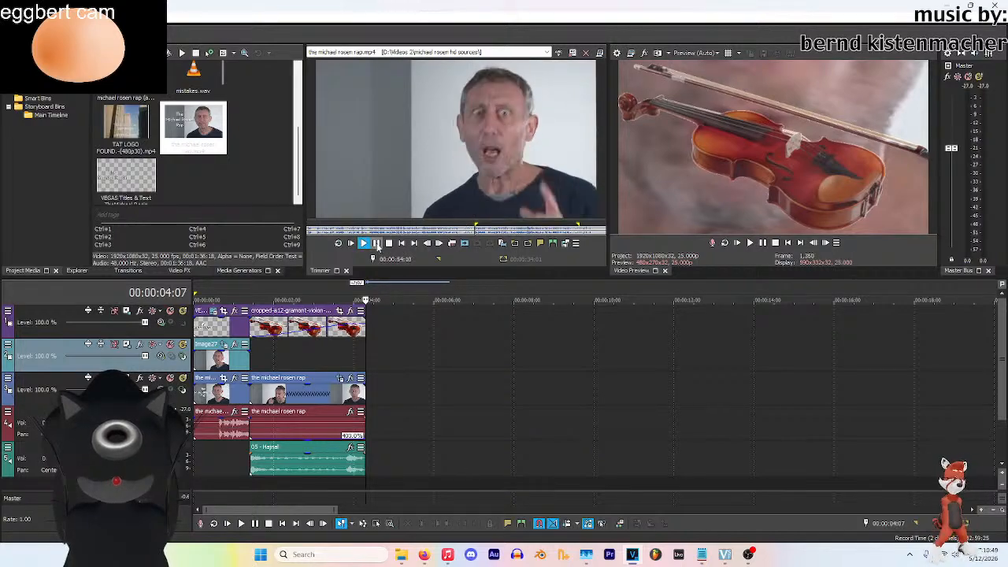
{"action": "left_click", "coordinate": [526, 246]}
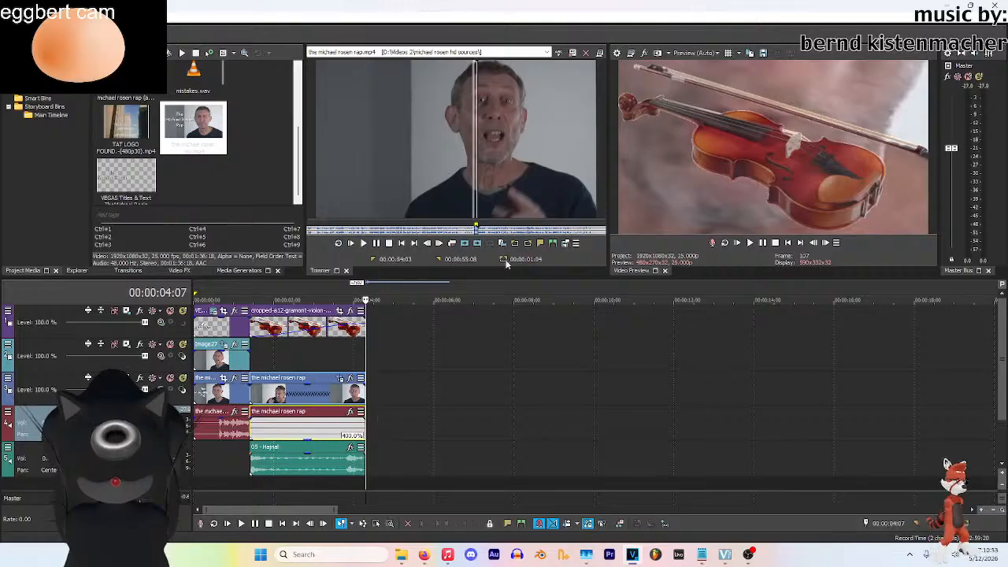
{"action": "left_click", "coordinate": [466, 244]}
{"action": "scroll", "coordinate": [413, 444], "scroll_direction": "up", "scroll_amount": 4}
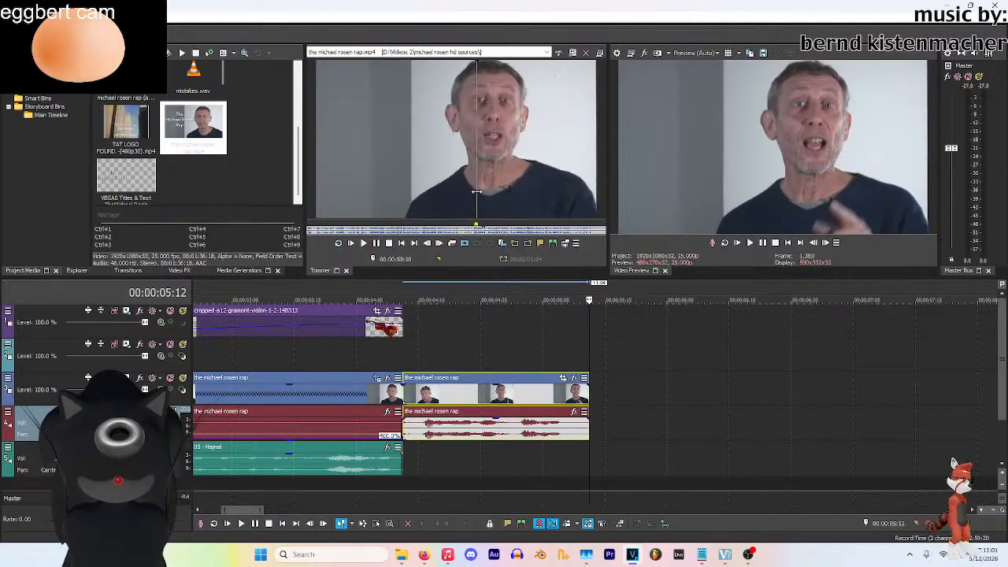
Select the rap section from 00:01:02:06 to 00:01:02:20 in the Trimmer and add it to the timeline at 00:00:05:12
{"action": "left_click", "coordinate": [379, 243]}
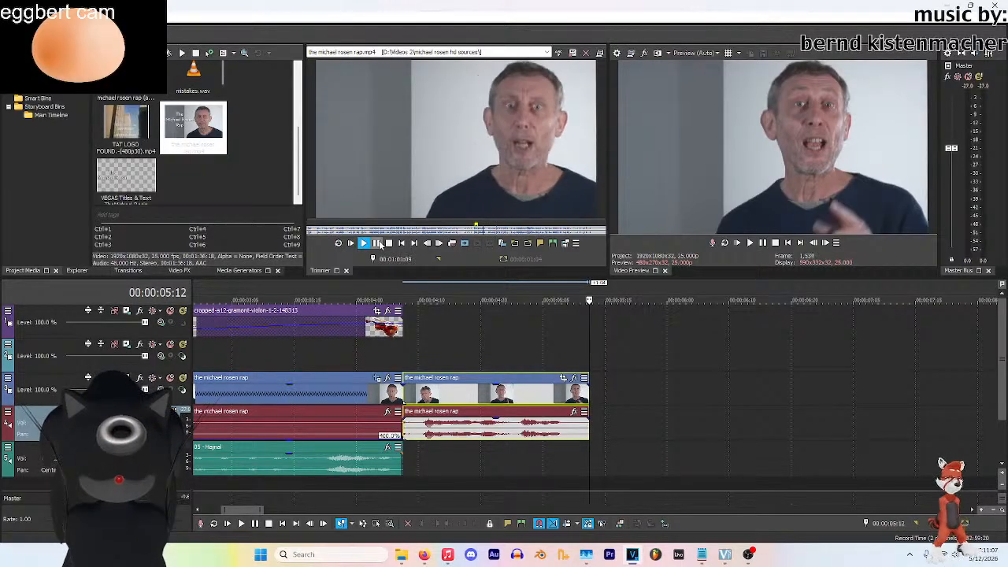
{"action": "key", "text": "space"}
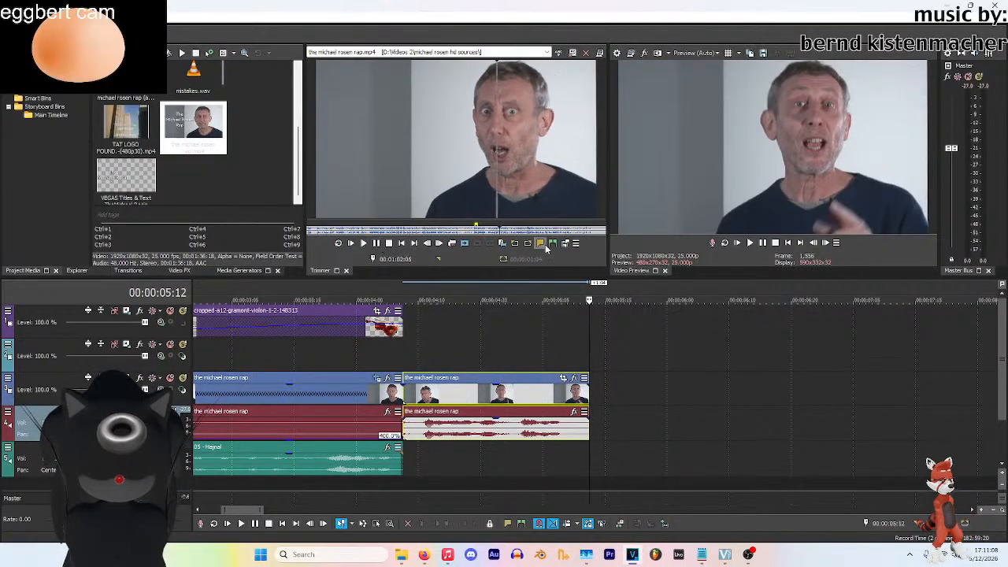
{"action": "left_click", "coordinate": [378, 244]}
{"action": "left_click", "coordinate": [527, 243]}
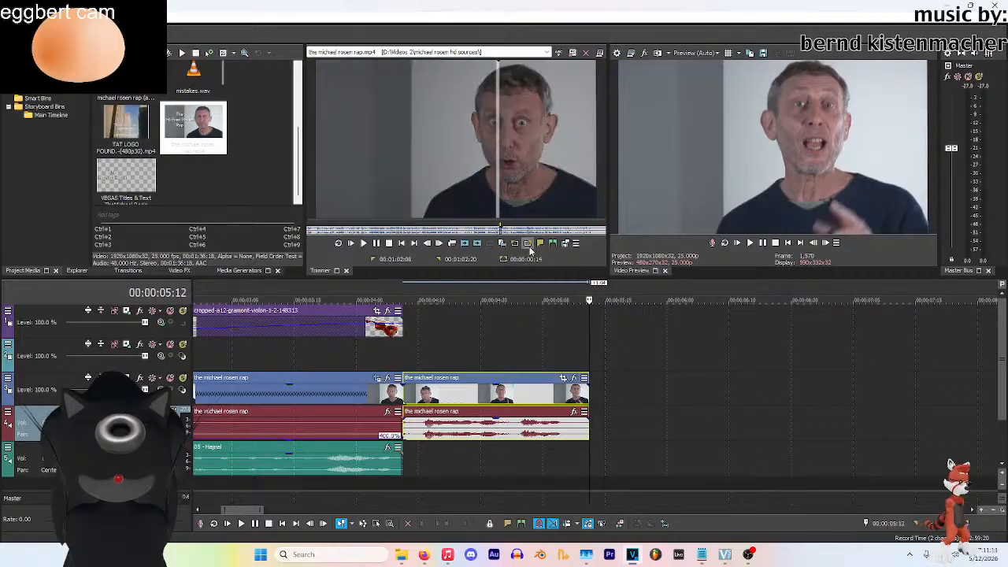
{"action": "left_click", "coordinate": [465, 245]}
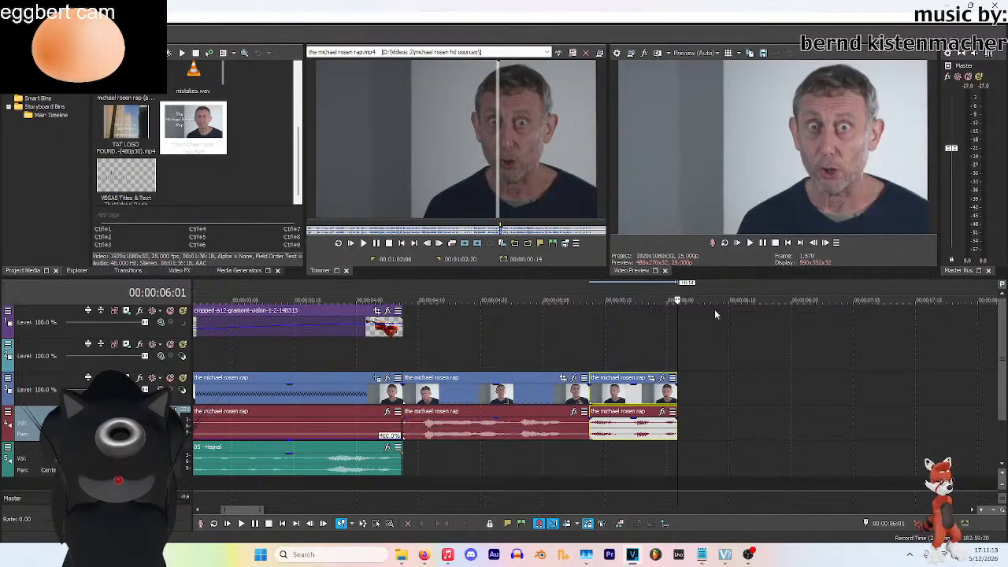
Play the newly added last clip and shorten its end to 00:00:05:23
{"action": "key", "text": "space"}
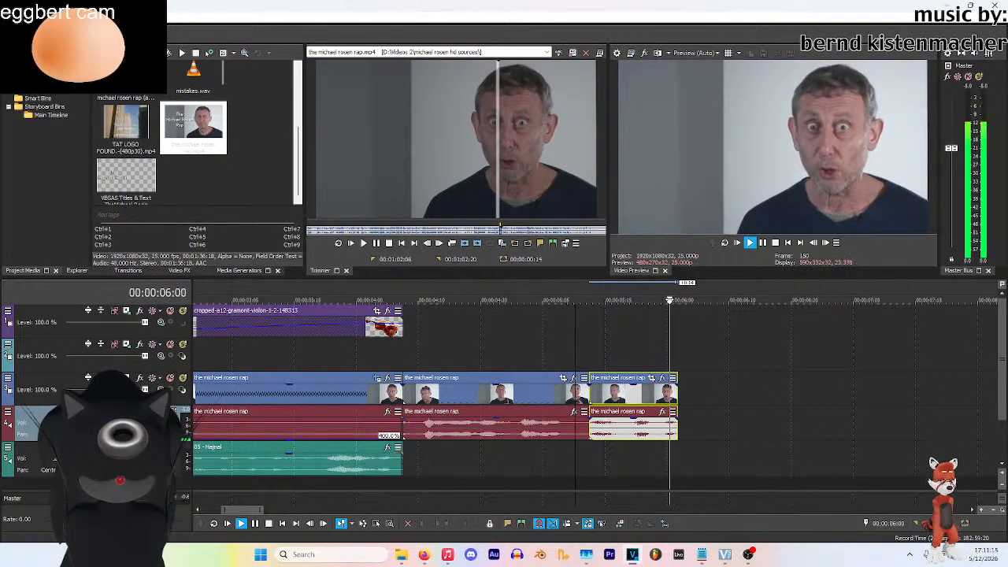
{"action": "key", "text": "space"}
{"action": "left_click_drag", "start_coordinate": [677, 394], "coordinate": [660, 394]}
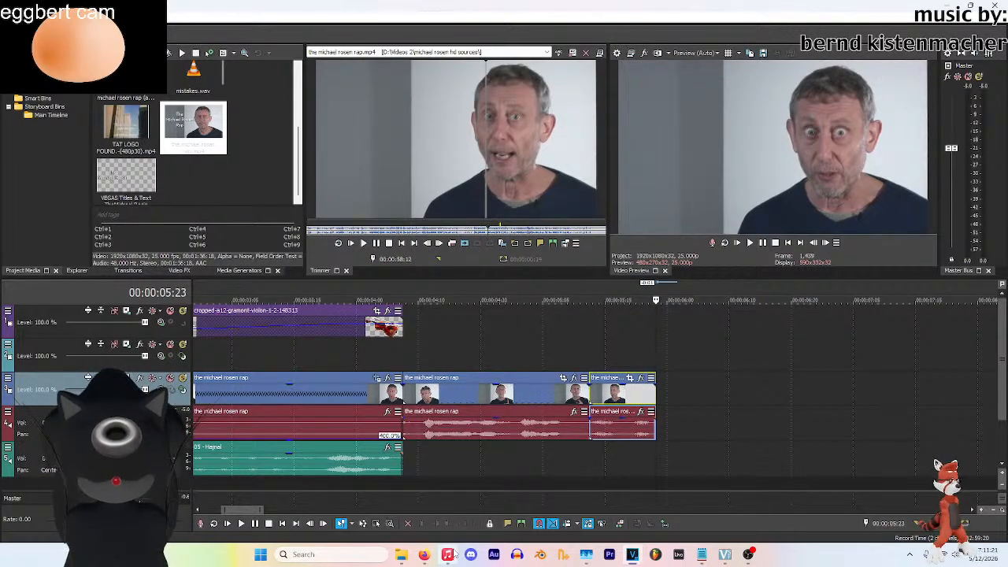
Select the rap section from 00:00:54:21 to 00:00:55:09 in the Trimmer and add it to the timeline at 00:00:05:23
{"action": "key", "text": "space"}
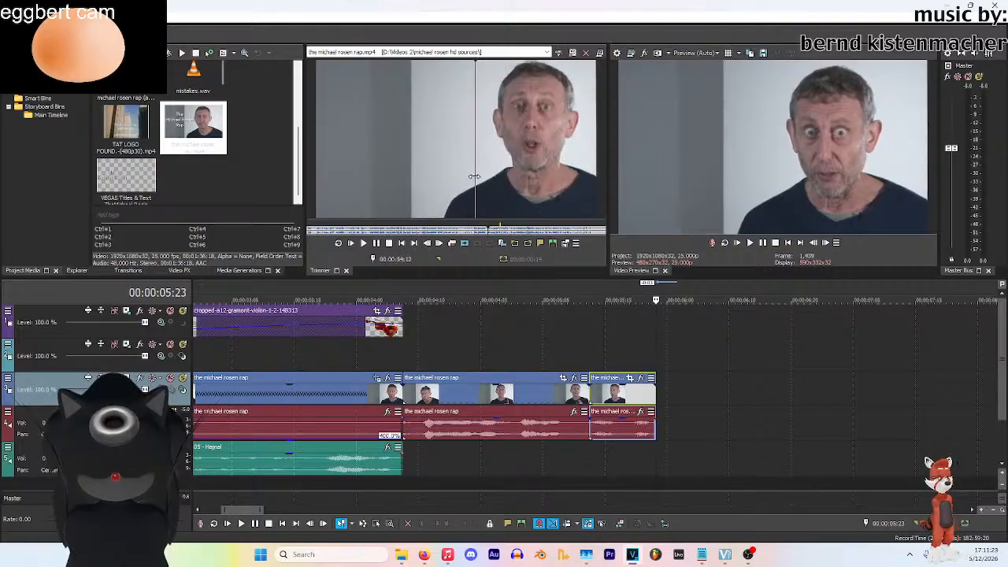
{"action": "left_click", "coordinate": [377, 244]}
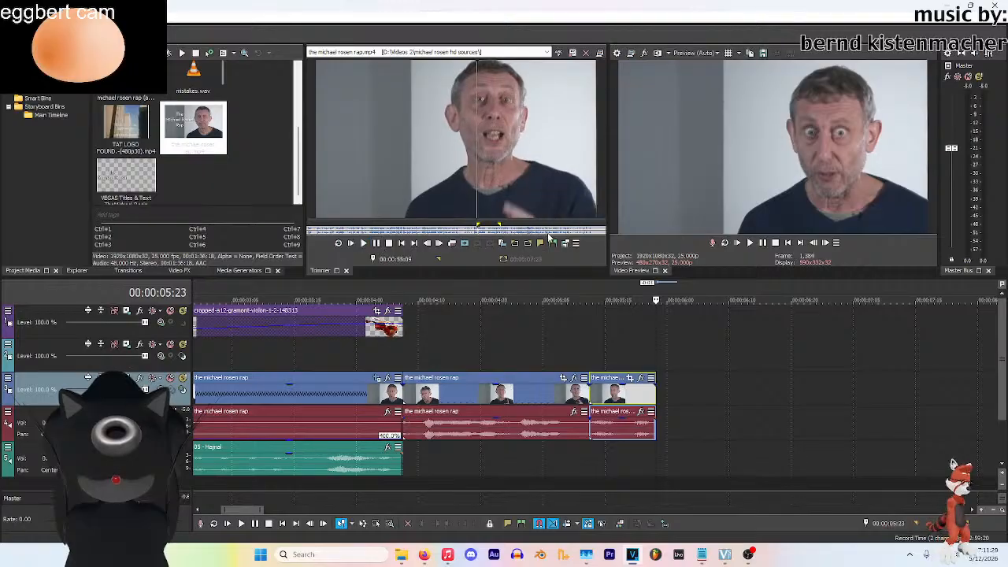
{"action": "left_click", "coordinate": [527, 244]}
{"action": "left_click", "coordinate": [464, 243]}
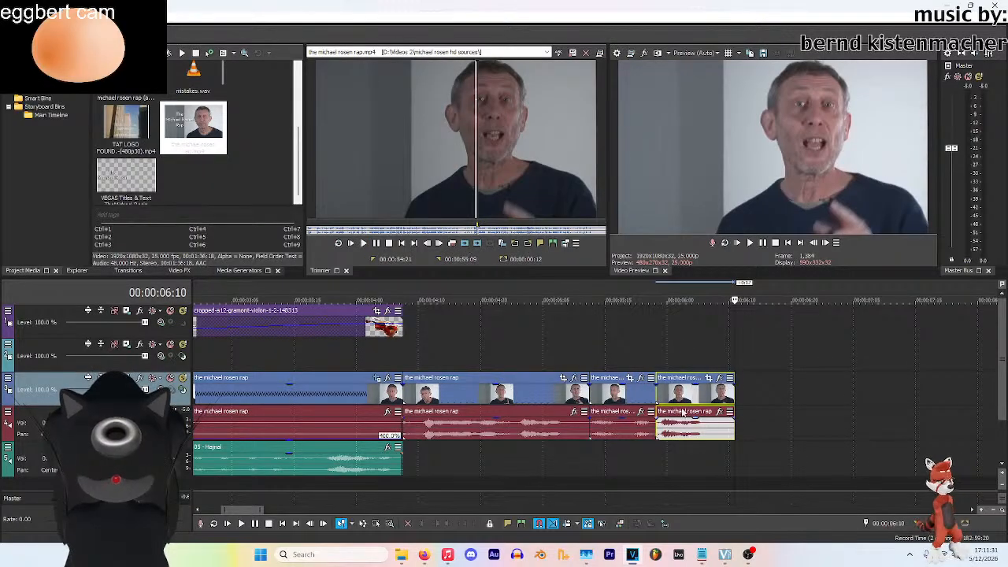
Play the last two clips and shorten the end of the final one to 00:00:06:05
{"action": "left_click", "coordinate": [632, 300]}
{"action": "key", "text": "space"}
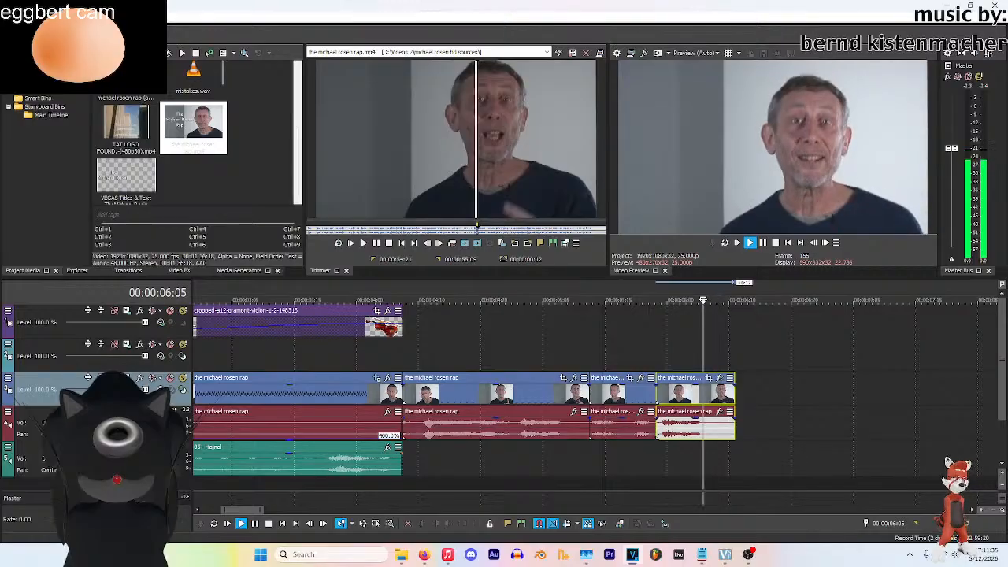
{"action": "key", "text": "space"}
{"action": "left_click_drag", "start_coordinate": [737, 398], "coordinate": [703, 398]}
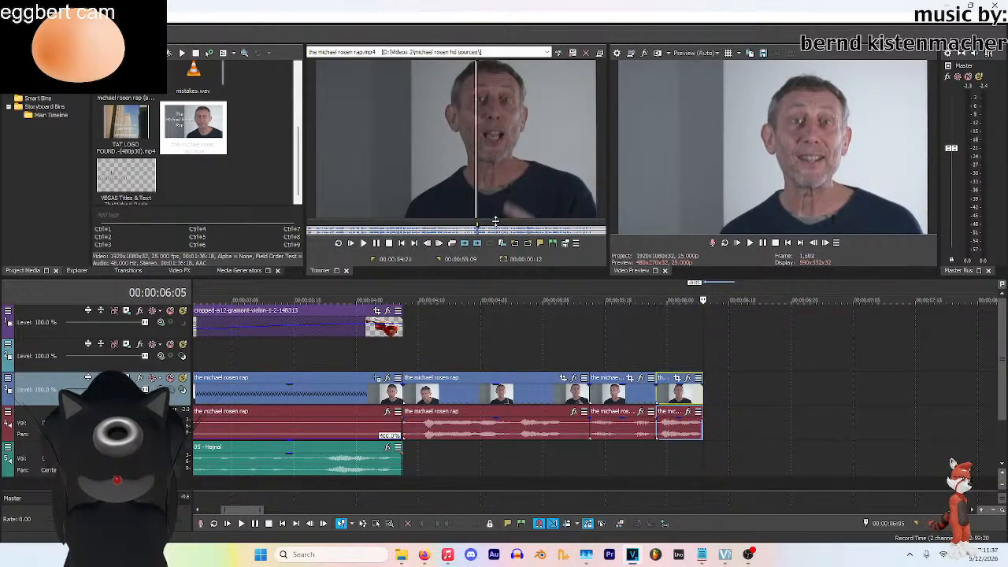
Find the rap passage around 00:01:07:00 in the Trimmer, try adding it to the timeline, and undo the insertion
{"action": "left_click_drag", "start_coordinate": [482, 191], "coordinate": [493, 192]}
{"action": "key", "text": "space"}
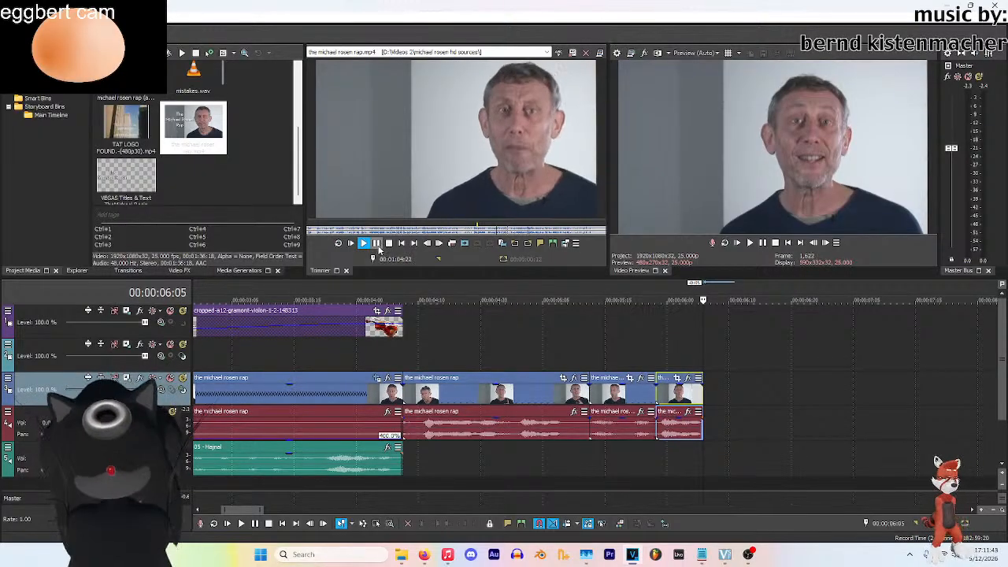
{"action": "left_click", "coordinate": [378, 244]}
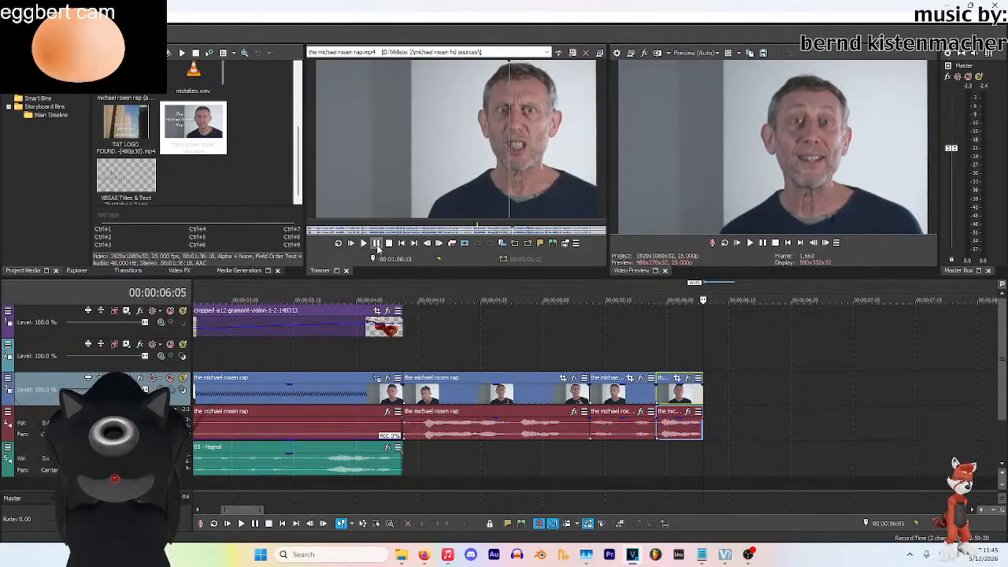
{"action": "left_click", "coordinate": [465, 243]}
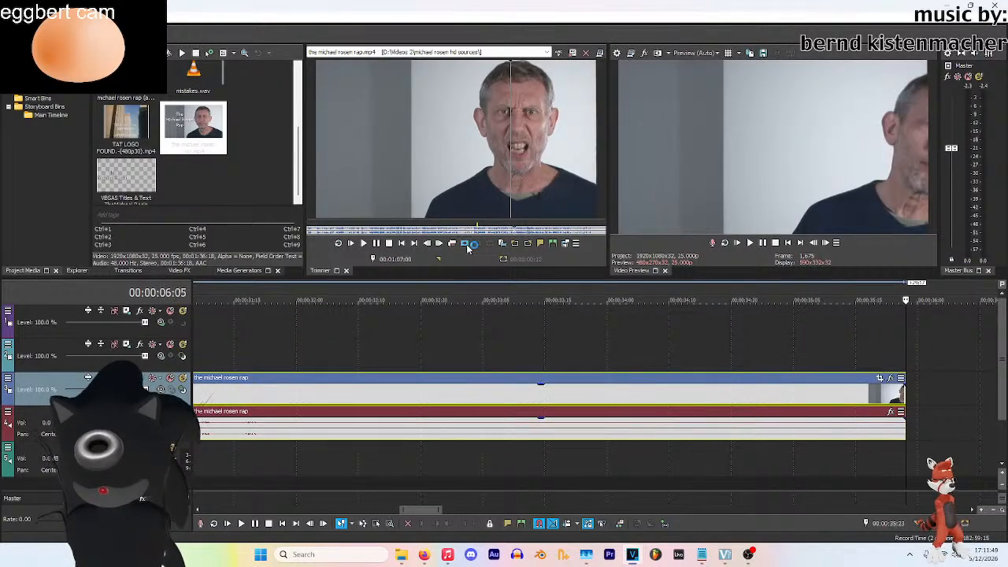
{"action": "key", "text": "ctrl+z"}
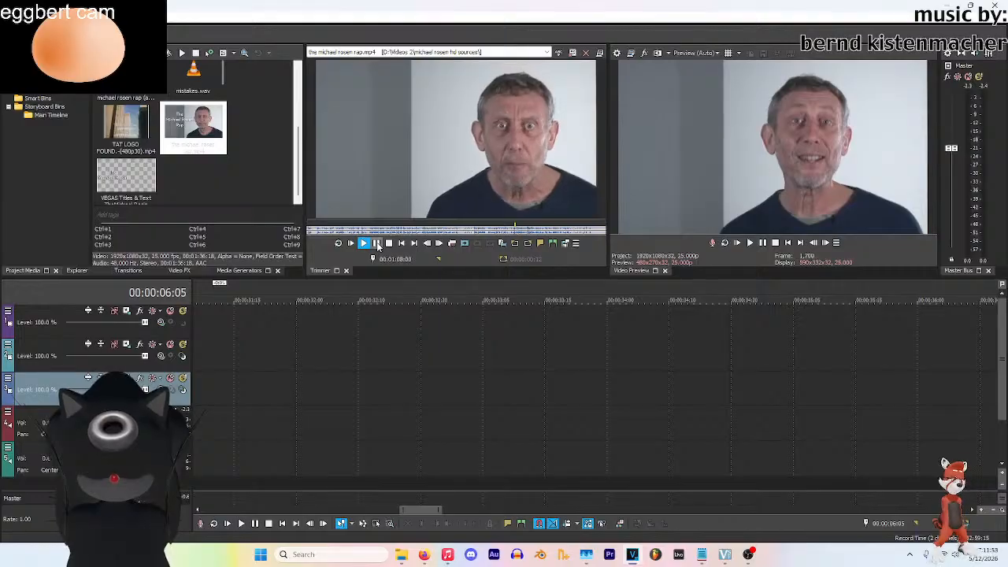
Select the rap section from 00:01:07:00 to 00:01:08:05 in the Trimmer and add it to the timeline at 00:00:06:05
{"action": "left_click", "coordinate": [377, 245]}
{"action": "left_click", "coordinate": [513, 243]}
{"action": "left_click_drag", "start_coordinate": [425, 513], "coordinate": [243, 508]}
{"action": "scroll", "coordinate": [570, 431], "scroll_direction": "down", "scroll_amount": 2}
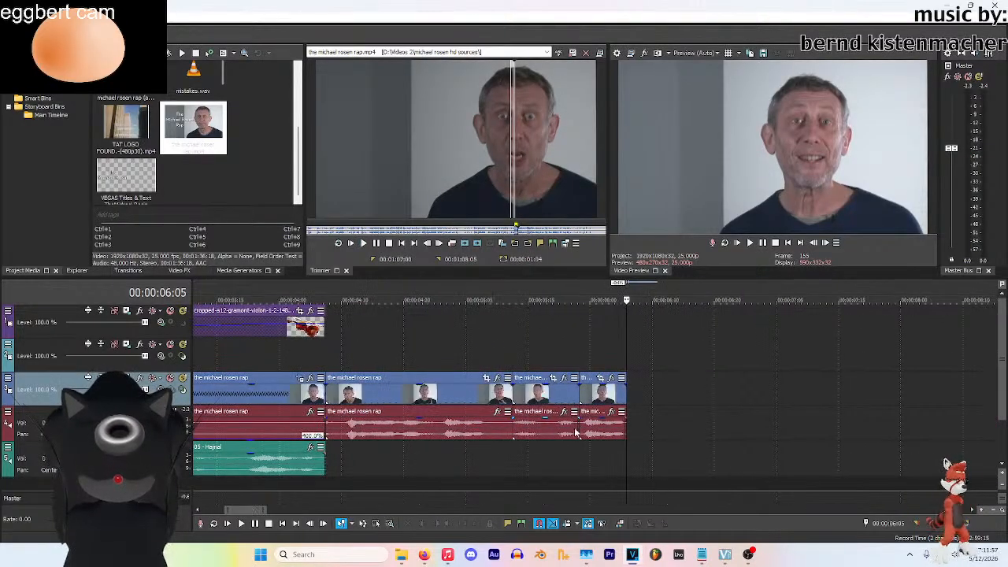
{"action": "key", "text": "a"}
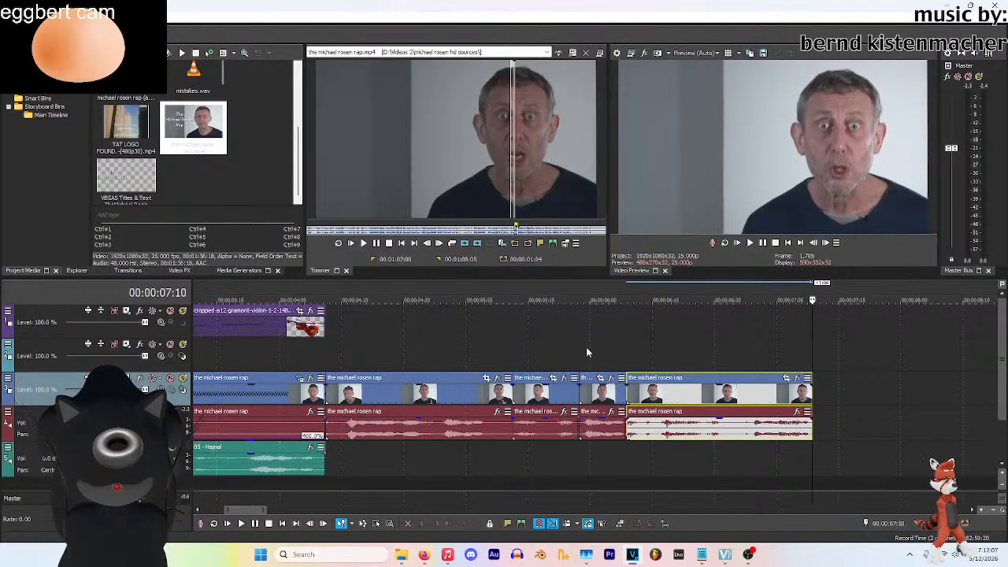
Play the short clips and trim the start of the last one, keeping its closing part from 00:00:06:05 to 00:00:06:15
{"action": "left_click", "coordinate": [508, 300]}
{"action": "left_click", "coordinate": [737, 243]}
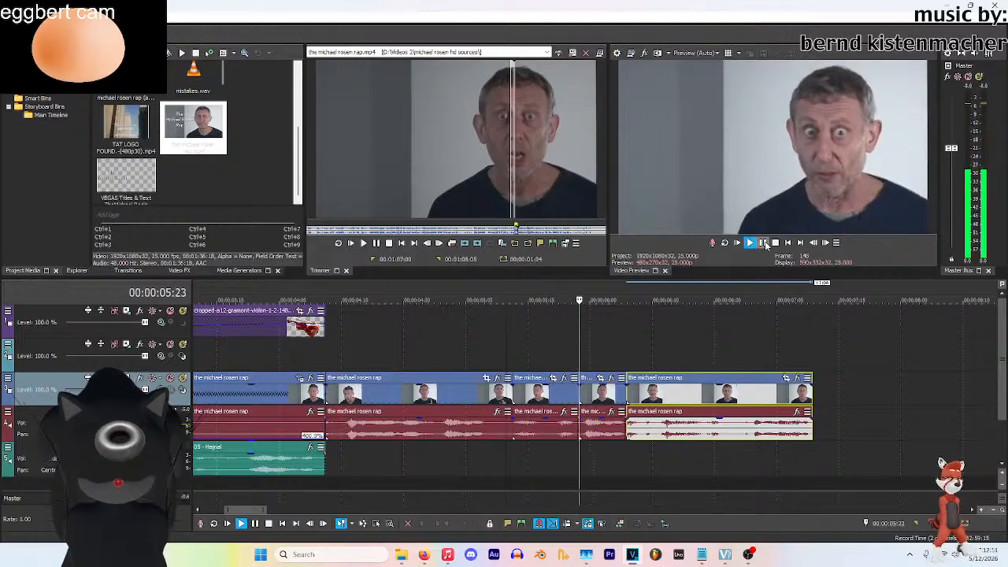
{"action": "left_click_drag", "start_coordinate": [630, 396], "coordinate": [683, 402]}
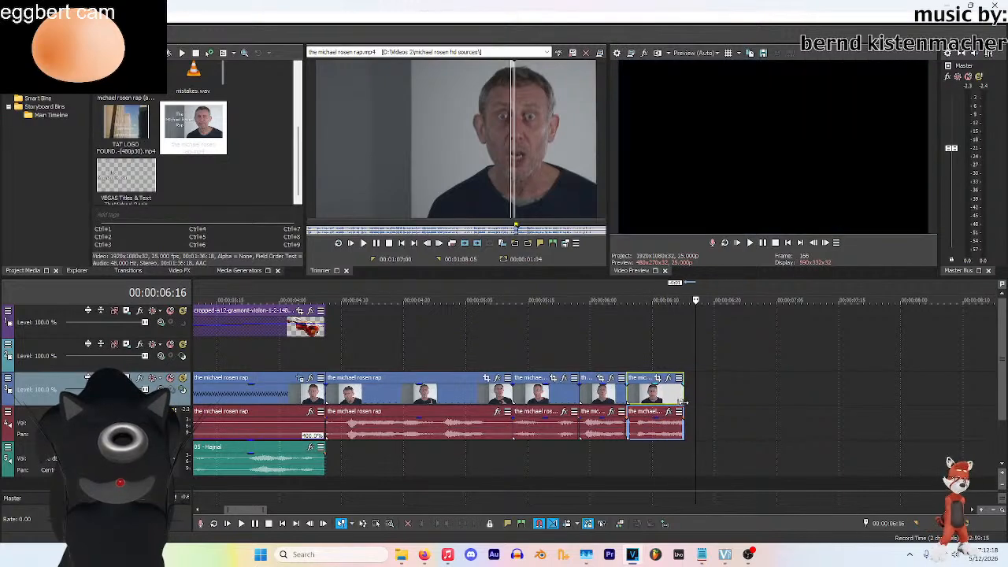
Play the trimmed last clip, and replay the rap clip sequence from 00:00:04:13 to check the cuts
{"action": "left_click", "coordinate": [630, 305]}
{"action": "key", "text": "space"}
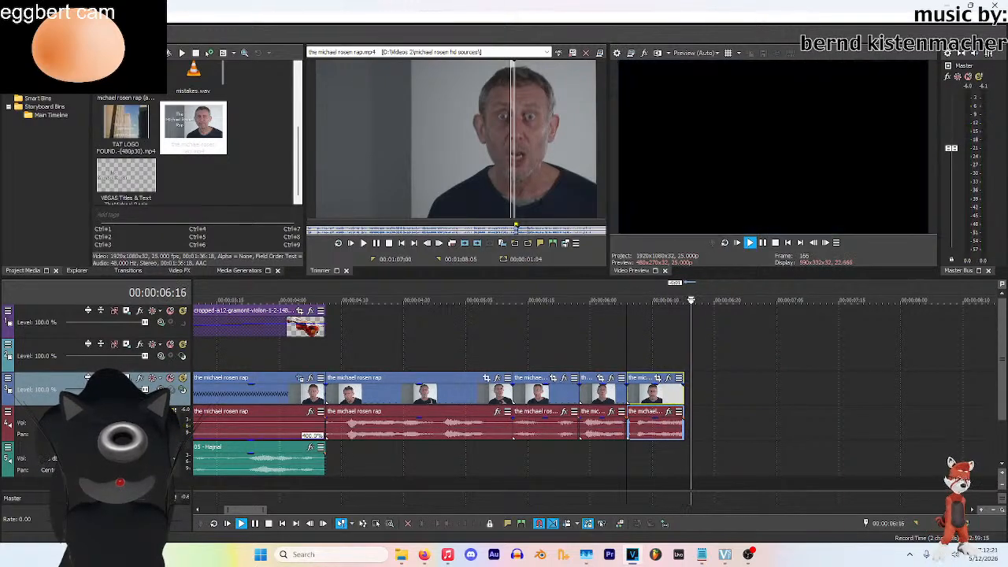
{"action": "key", "text": "j"}
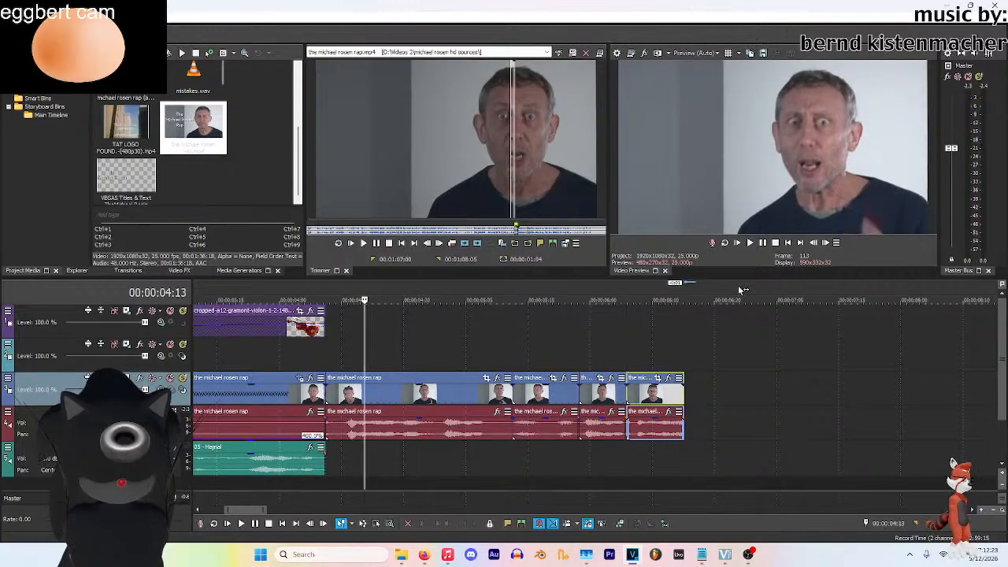
{"action": "left_click", "coordinate": [749, 242]}
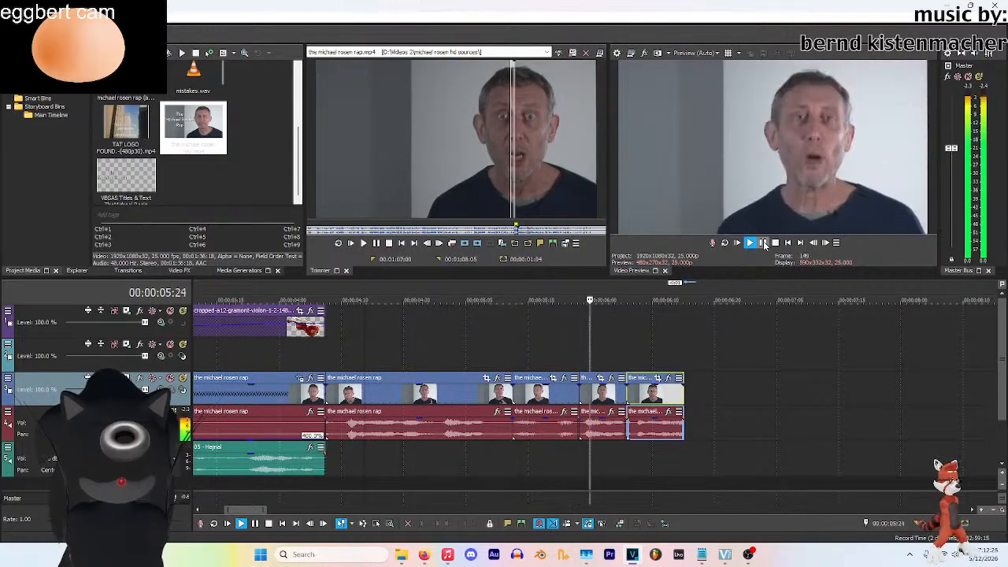
Select the rap section from 00:00:56:12 to 00:00:57:23 in the Trimmer and add it to the timeline at 00:00:06:15
{"action": "left_click", "coordinate": [697, 393]}
{"action": "left_click", "coordinate": [686, 406]}
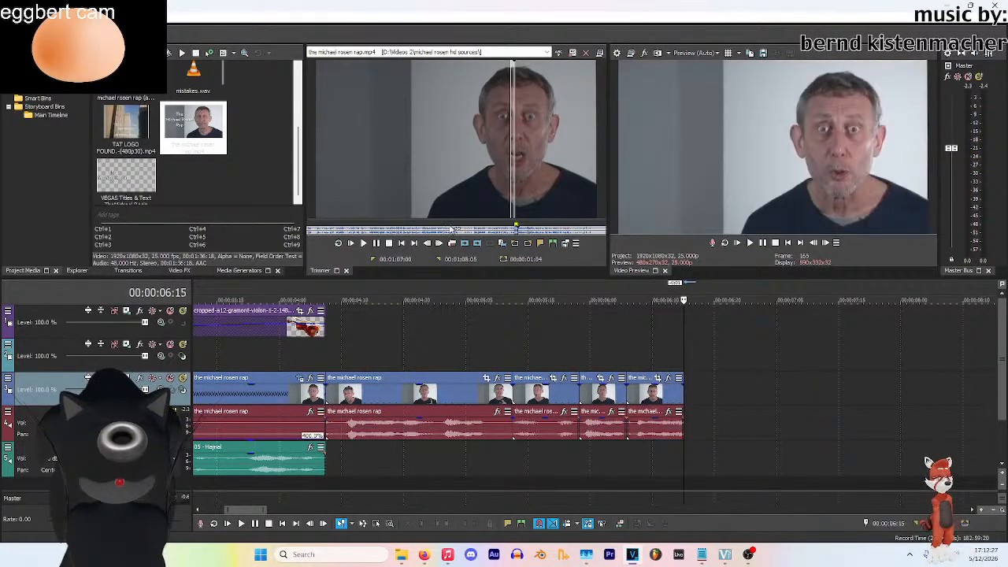
{"action": "left_click_drag", "start_coordinate": [477, 195], "coordinate": [475, 203]}
{"action": "left_click", "coordinate": [377, 244]}
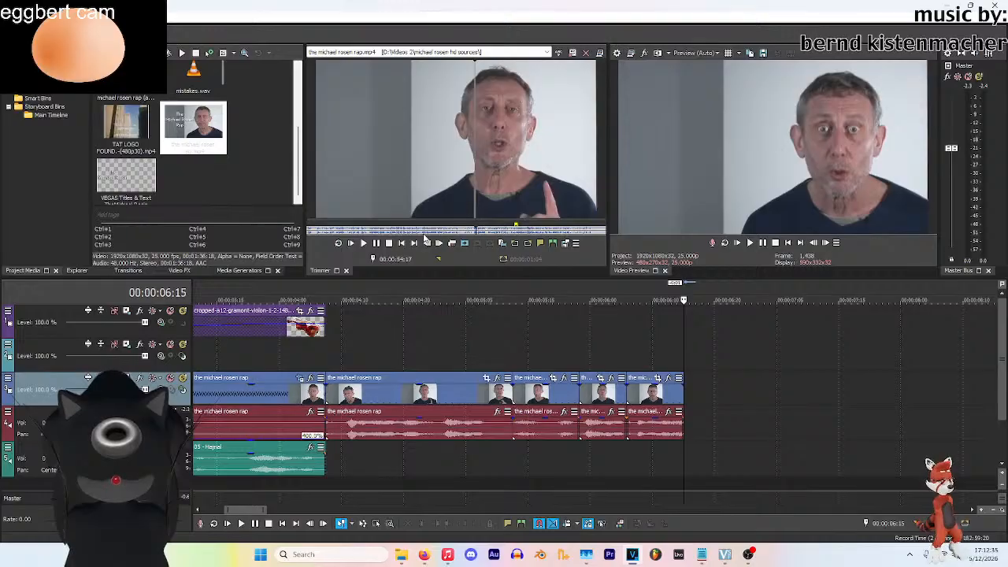
{"action": "left_click", "coordinate": [377, 245]}
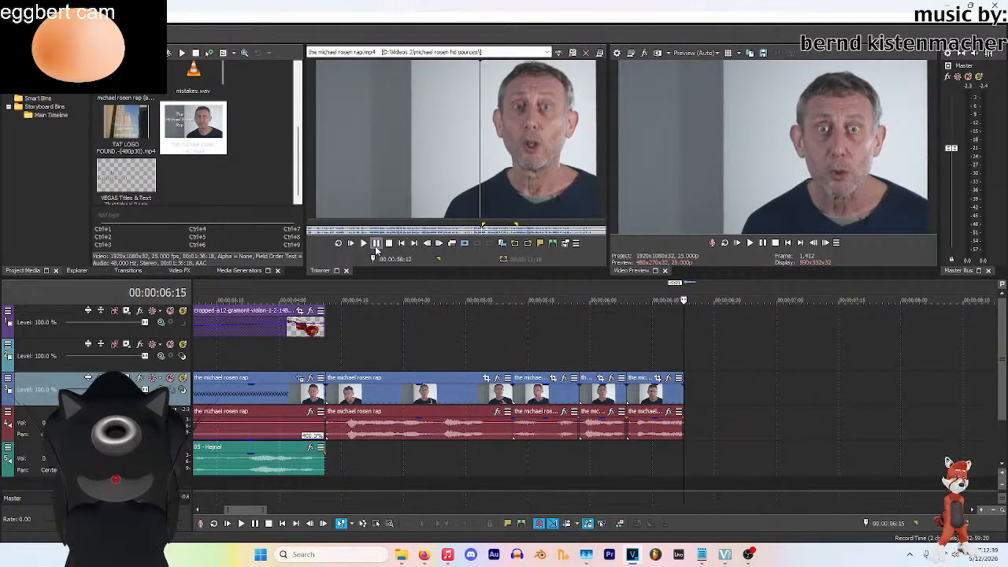
{"action": "left_click", "coordinate": [377, 244]}
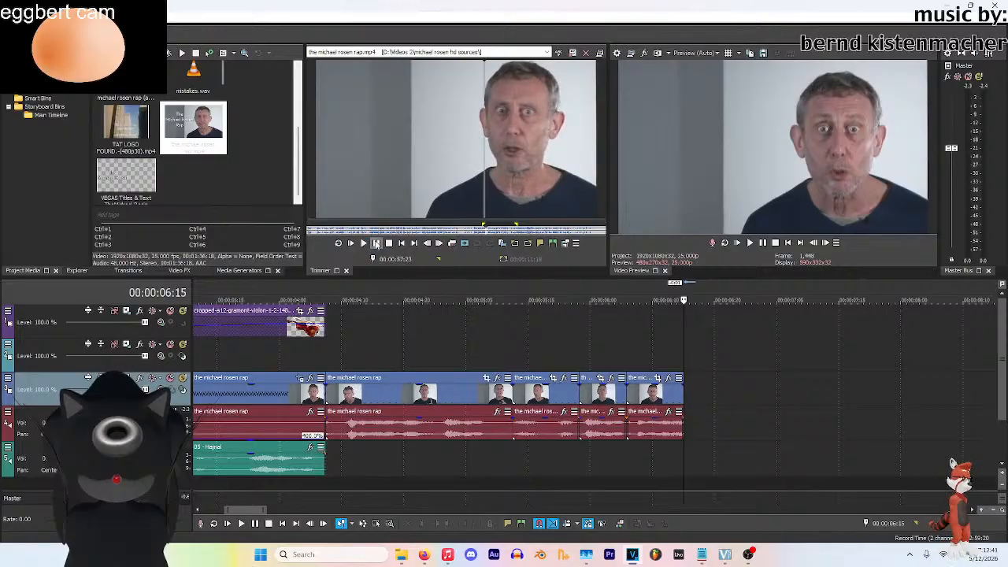
{"action": "left_click", "coordinate": [526, 244]}
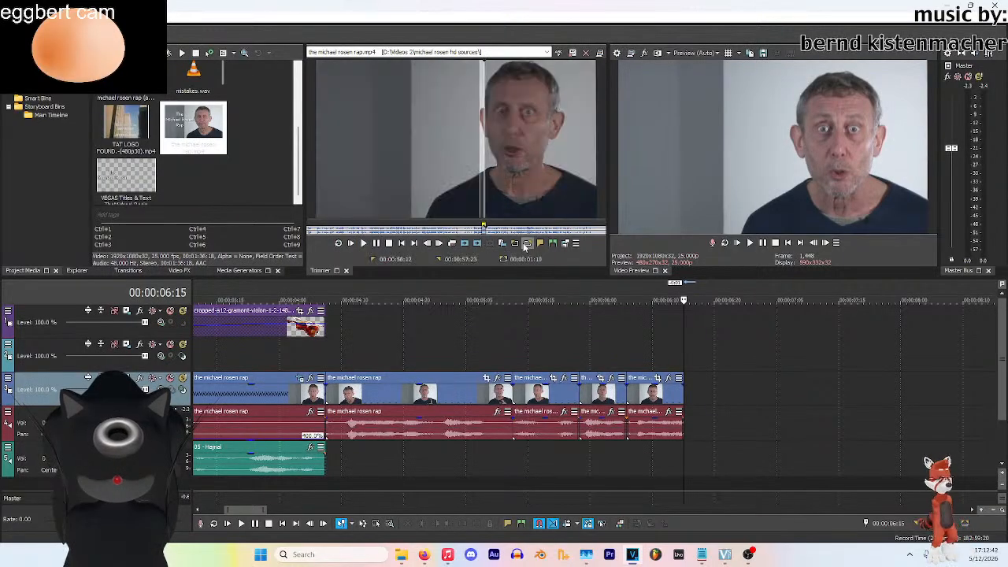
{"action": "left_click", "coordinate": [466, 244]}
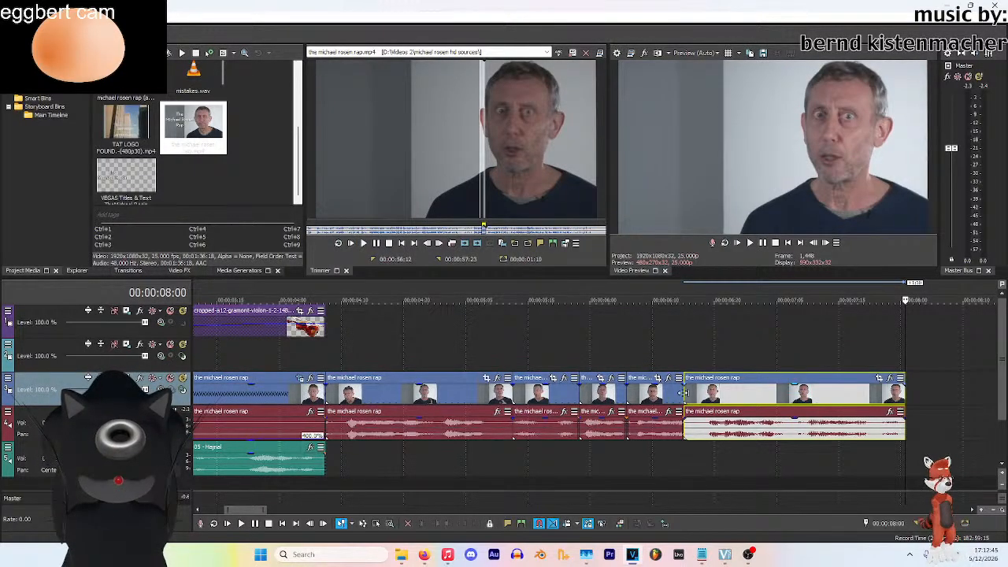
Play the rap clip sequence from 00:00:04:07 and extend the end of the last clip slightly past 00:00:08:00
{"action": "left_click", "coordinate": [550, 308]}
{"action": "left_click", "coordinate": [326, 307]}
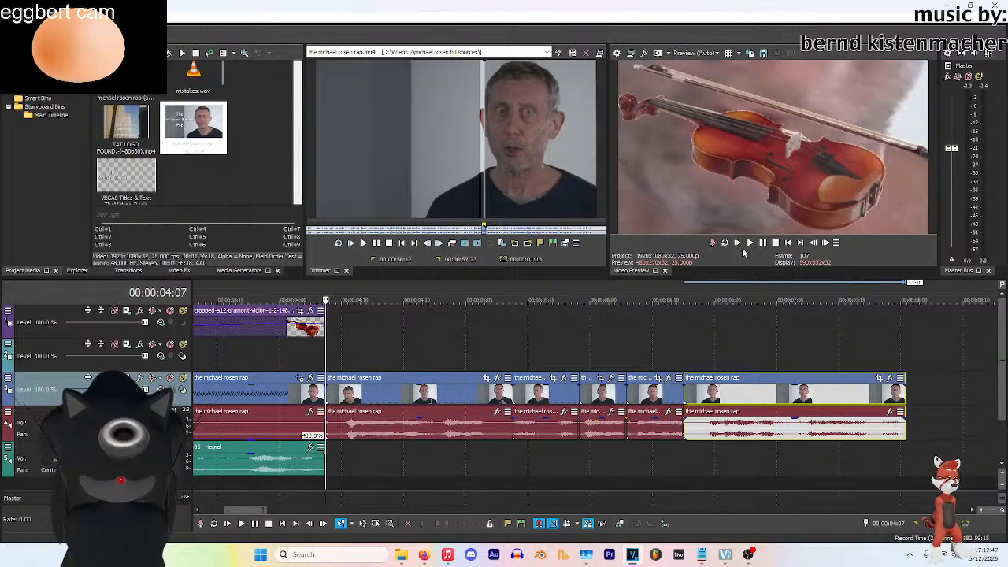
{"action": "left_click", "coordinate": [750, 244]}
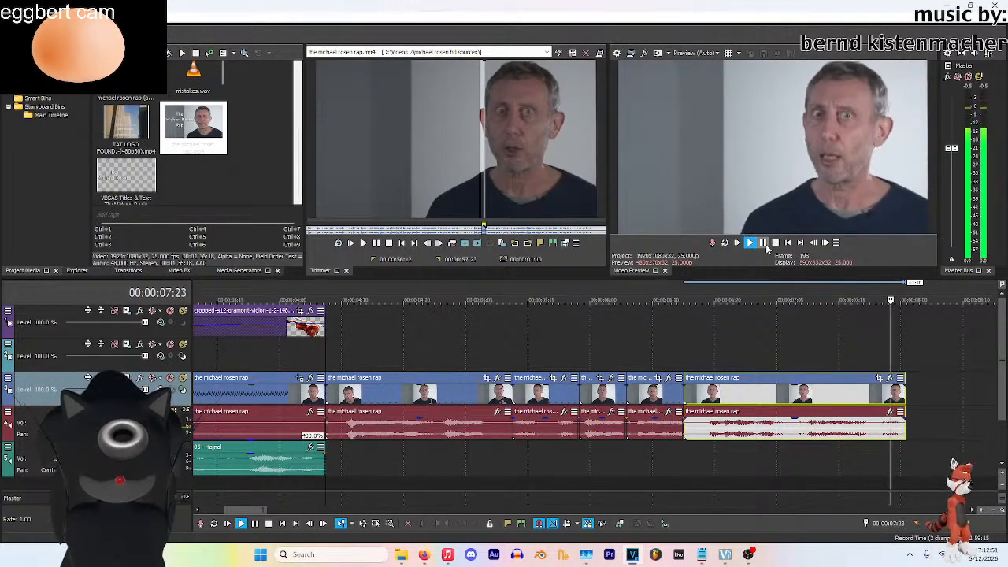
{"action": "left_click_drag", "start_coordinate": [905, 394], "coordinate": [907, 394]}
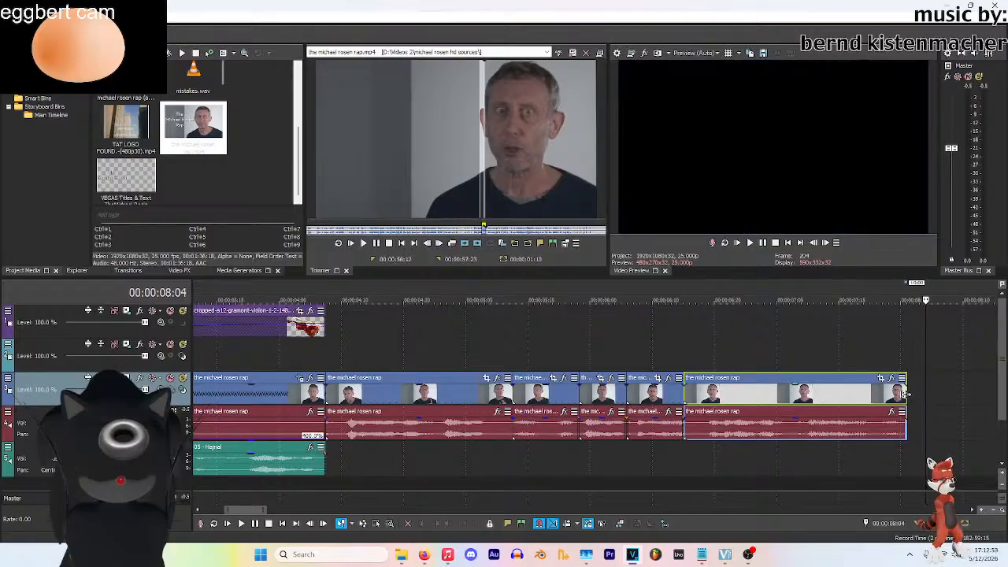
{"action": "left_click", "coordinate": [701, 329]}
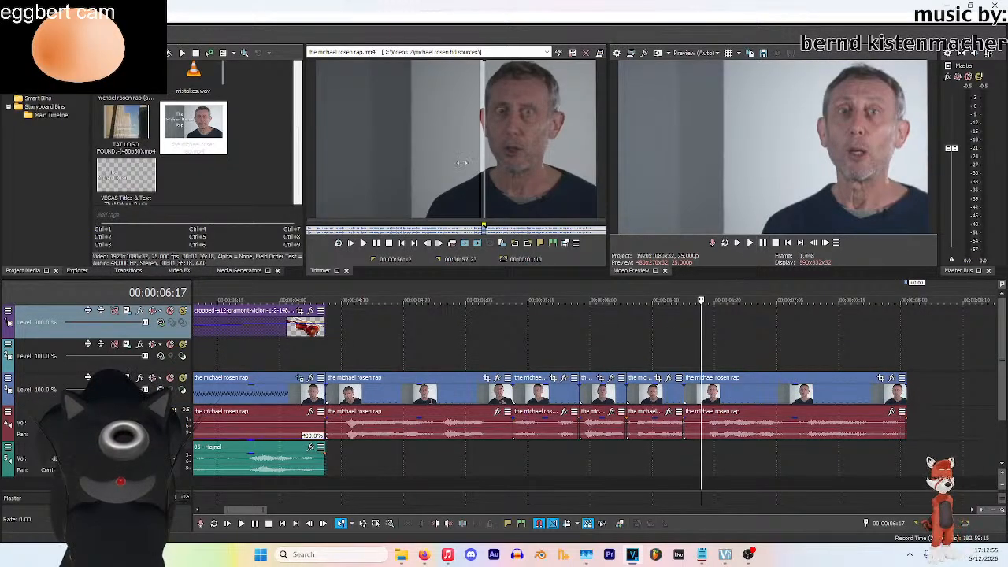
Select the source section from 00:00:57:03 to 00:00:57:12 in the Trimmer, add it at 00:00:08:00 on the timeline, and extend its end
{"action": "left_click", "coordinate": [475, 211]}
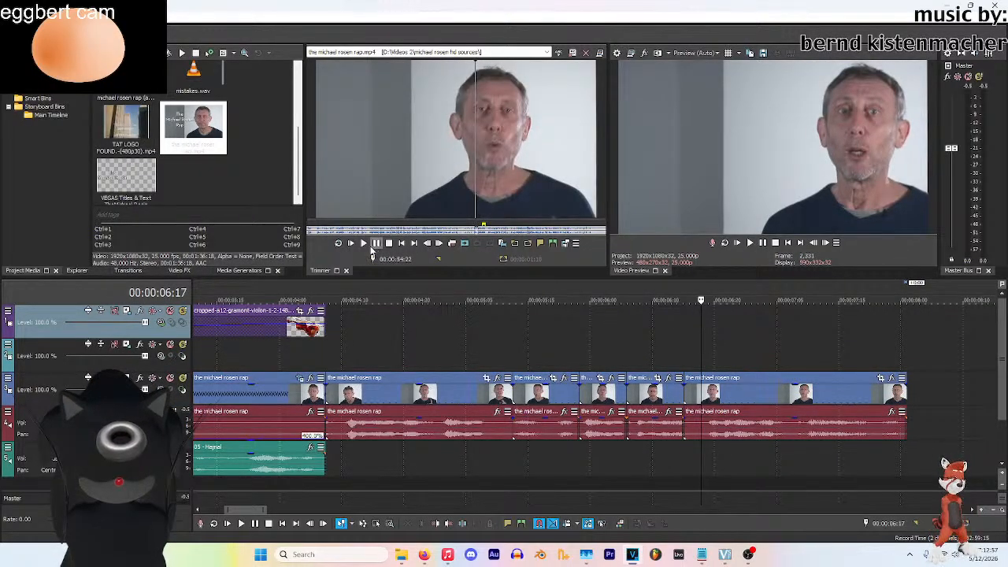
{"action": "left_click", "coordinate": [375, 244]}
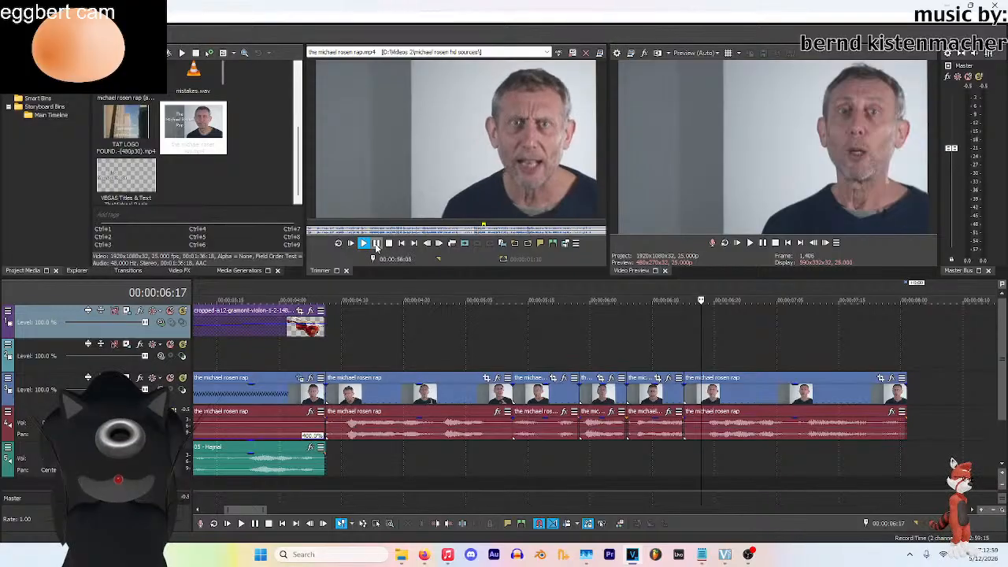
{"action": "left_click", "coordinate": [377, 244]}
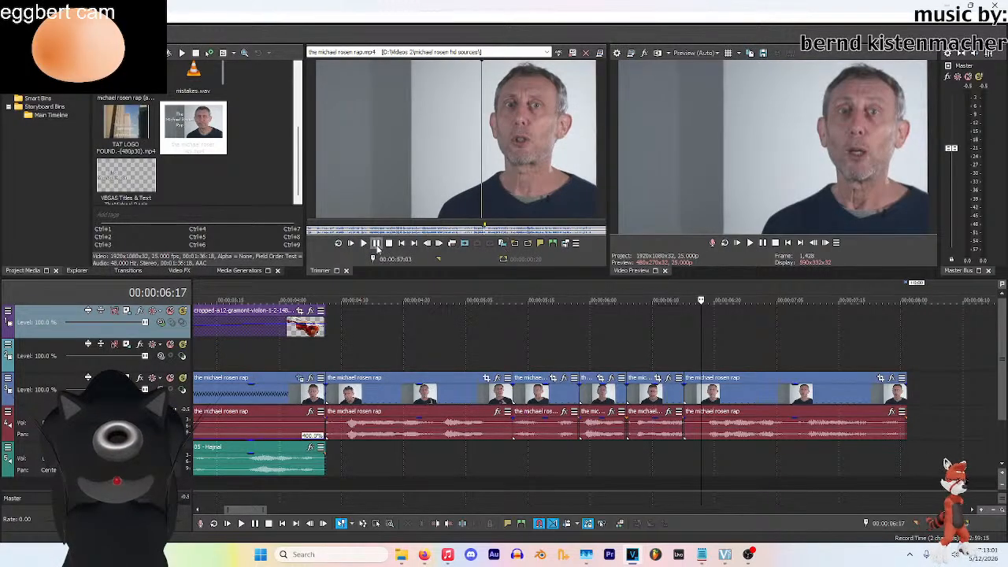
{"action": "left_click", "coordinate": [377, 244]}
{"action": "left_click", "coordinate": [528, 243]}
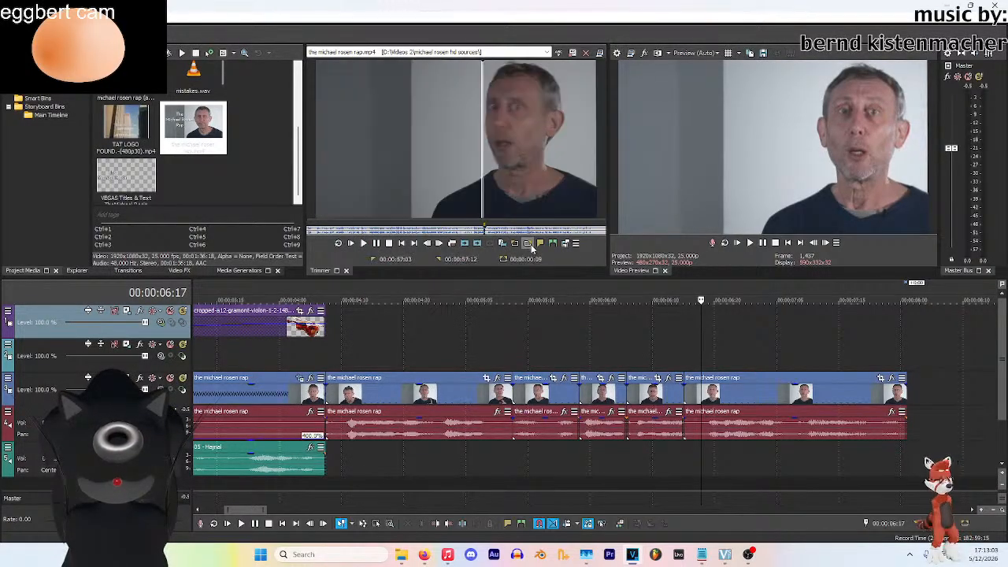
{"action": "left_click", "coordinate": [906, 400]}
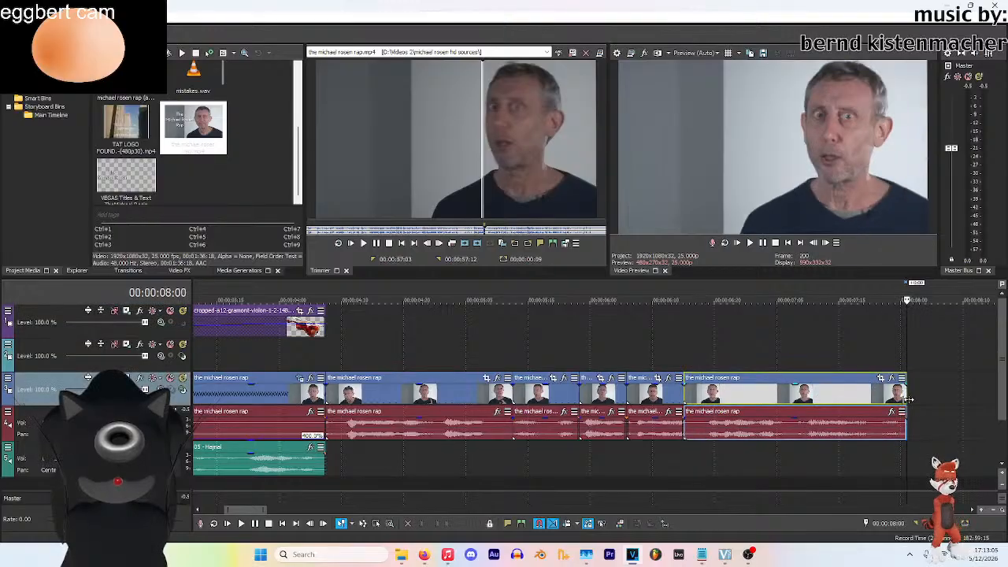
{"action": "left_click", "coordinate": [476, 244]}
{"action": "left_click_drag", "start_coordinate": [962, 400], "coordinate": [968, 415]}
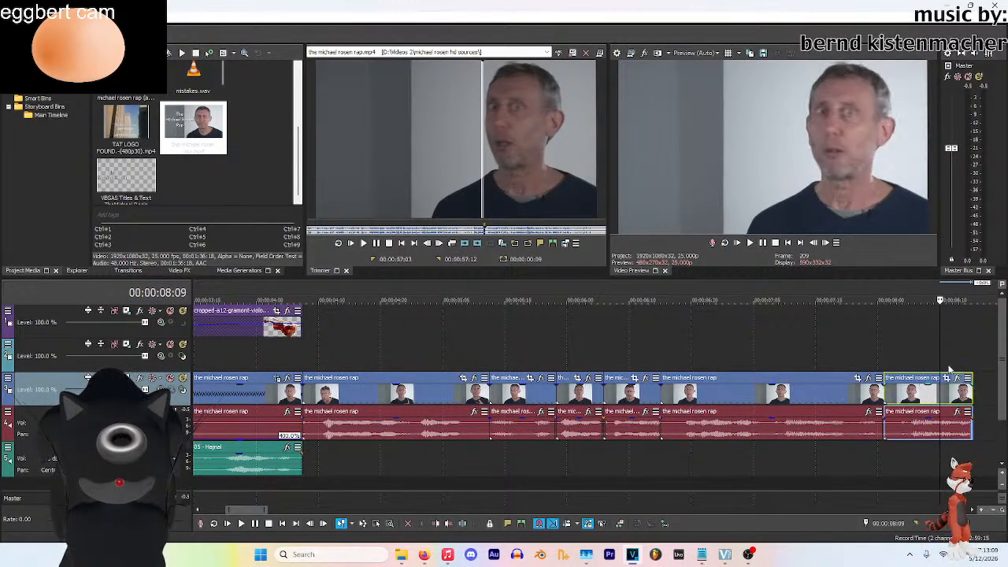
Play the new last clip, trim its end to 00:00:08:10 and its start slightly, and replay from 00:00:06:17
{"action": "key", "text": "space"}
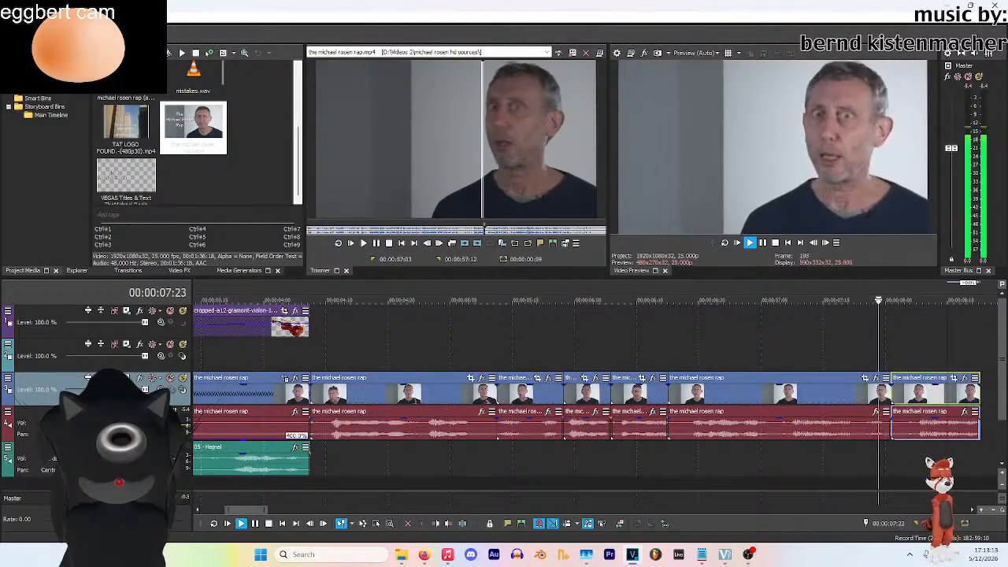
{"action": "key", "text": "space"}
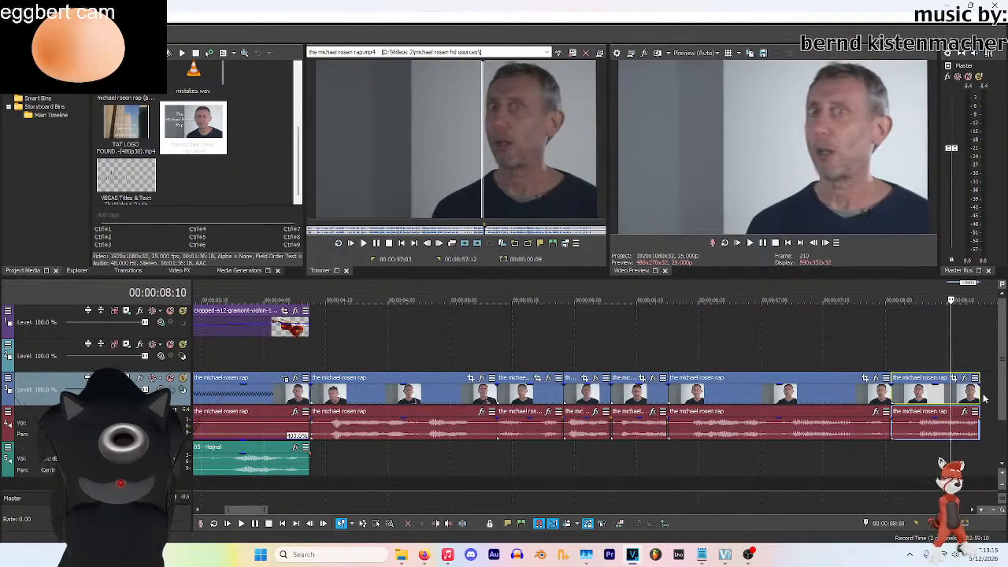
{"action": "left_click_drag", "start_coordinate": [980, 386], "coordinate": [956, 387]}
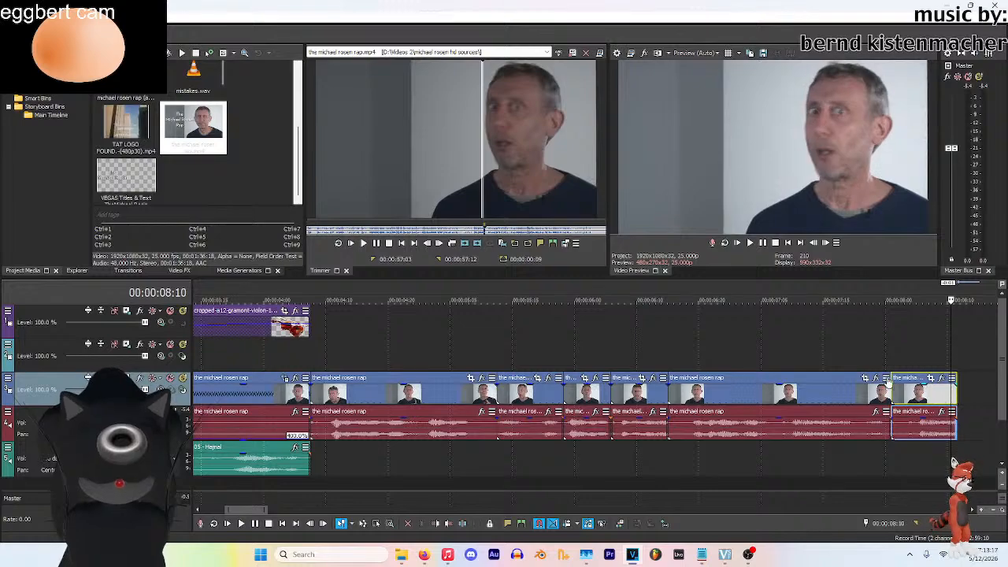
{"action": "left_click_drag", "start_coordinate": [894, 398], "coordinate": [905, 398]}
{"action": "left_click", "coordinate": [685, 302]}
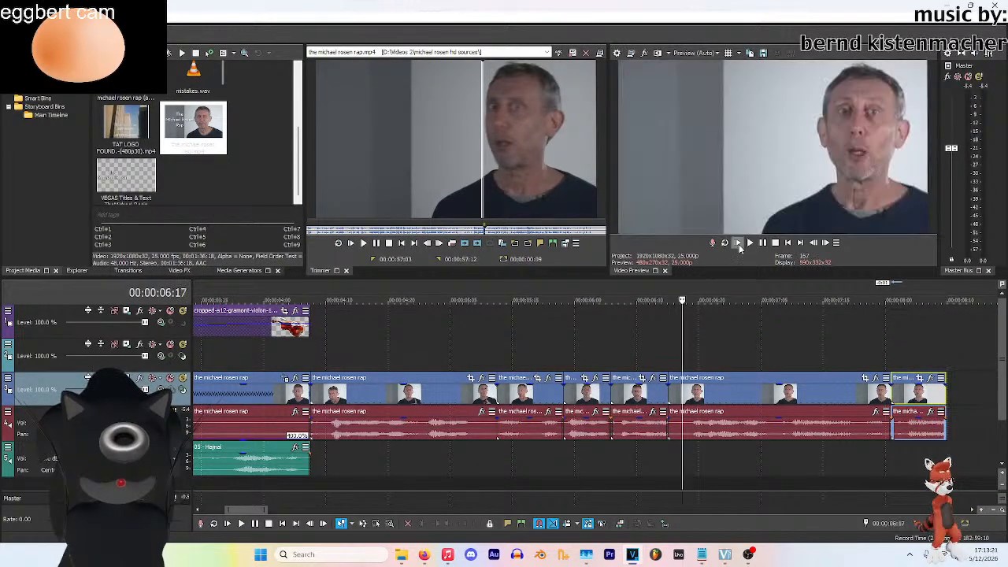
{"action": "left_click", "coordinate": [749, 244]}
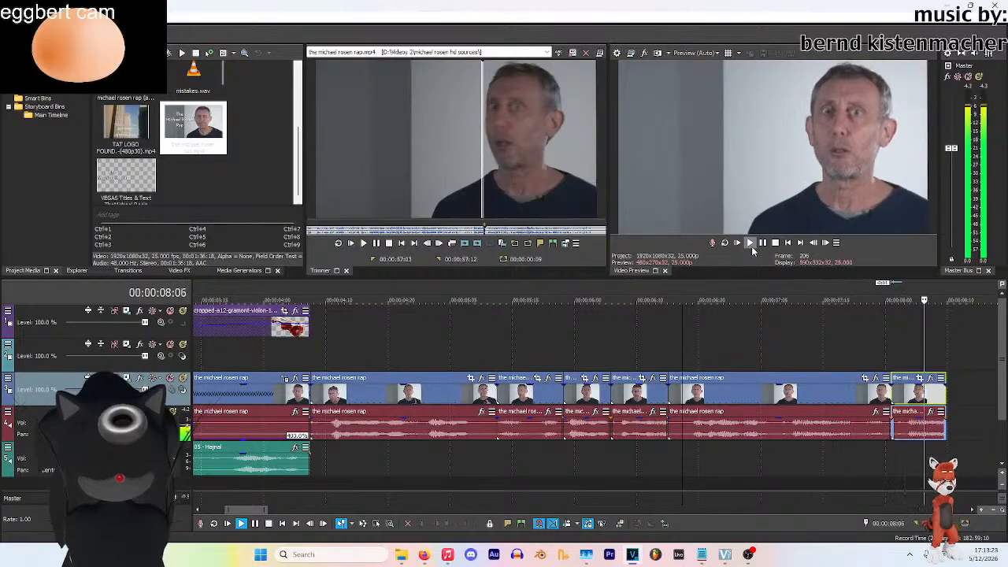
{"action": "left_click", "coordinate": [762, 243]}
Copy the short rap clip at 00:00:06:08, paste it at 00:00:08:09, and extend the copy's end beyond 00:00:08:18
{"action": "left_click", "coordinate": [260, 509]}
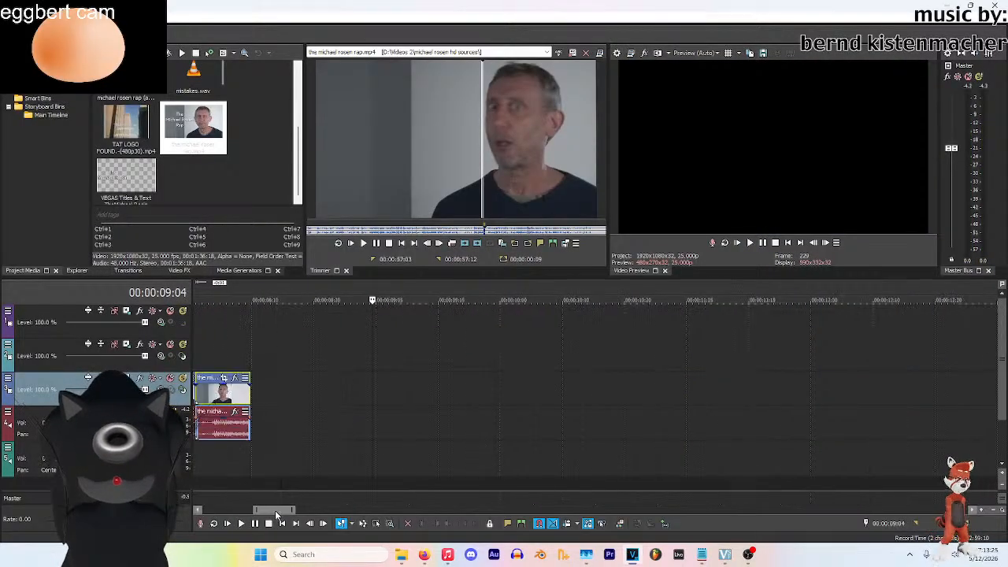
{"action": "left_click", "coordinate": [372, 400]}
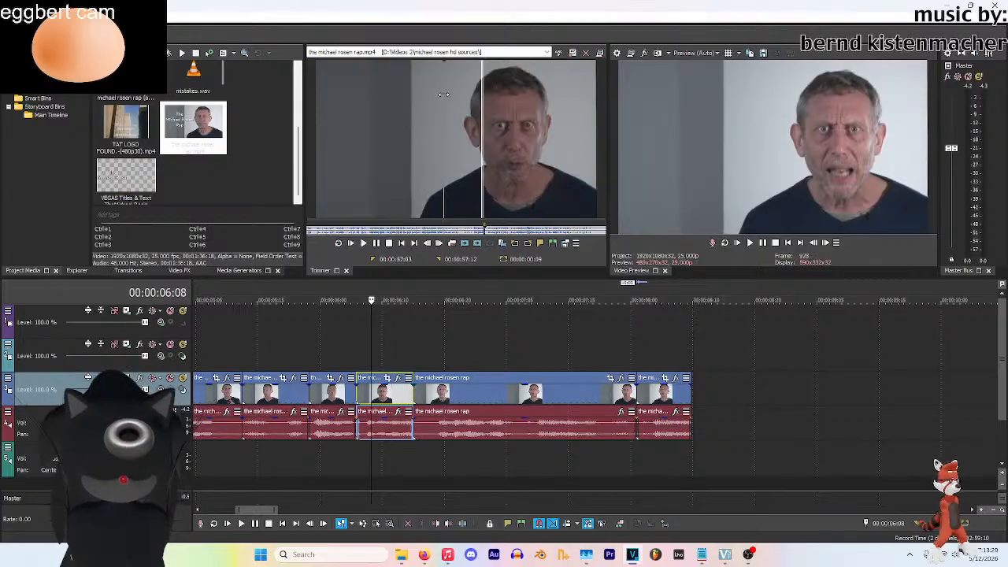
{"action": "left_click", "coordinate": [689, 398]}
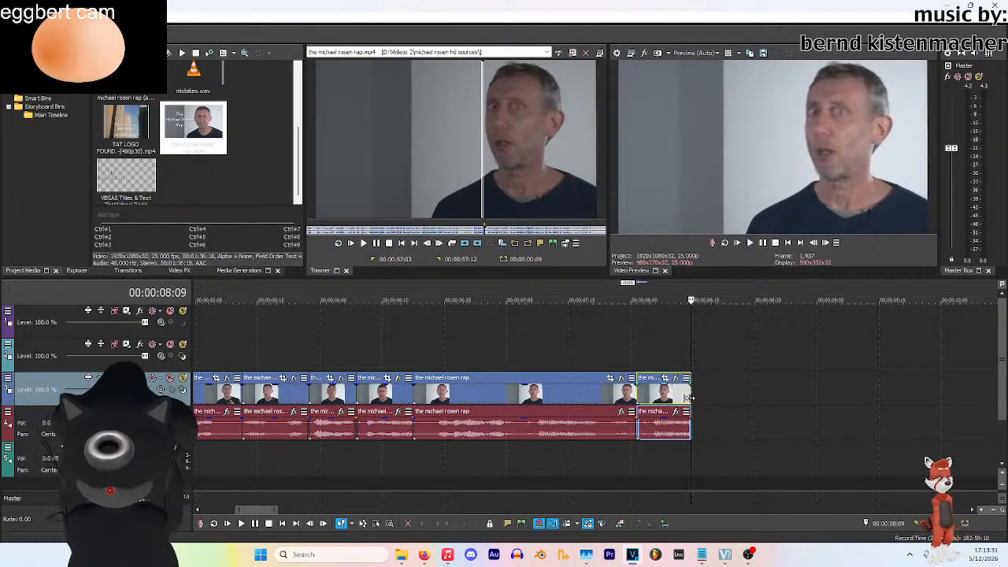
{"action": "key", "text": "ctrl+v"}
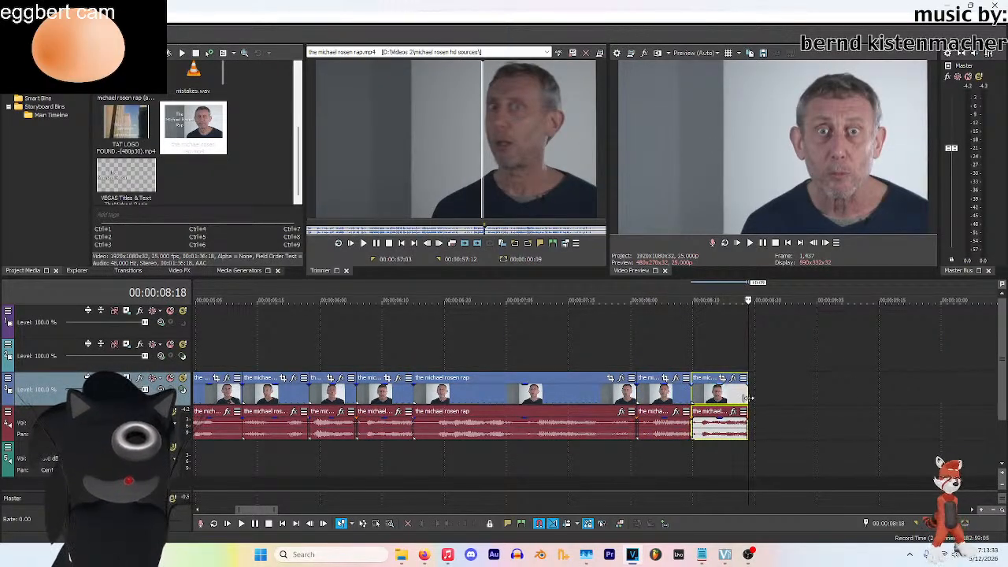
{"action": "left_click_drag", "start_coordinate": [756, 398], "coordinate": [784, 408]}
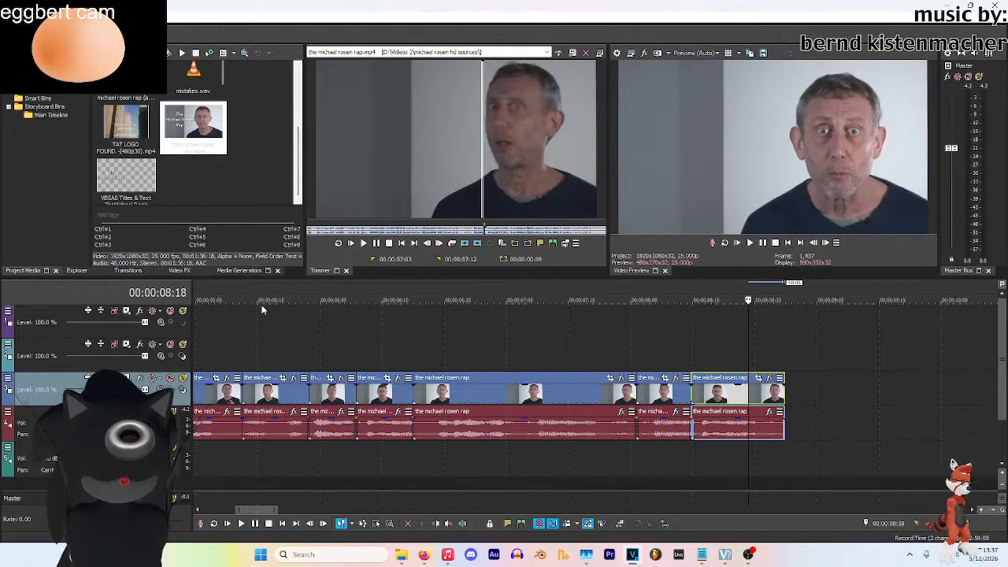
Replay the sequence from the violin image section through the pasted last clip, and recheck the transition into the rap cuts
{"action": "left_click", "coordinate": [242, 300]}
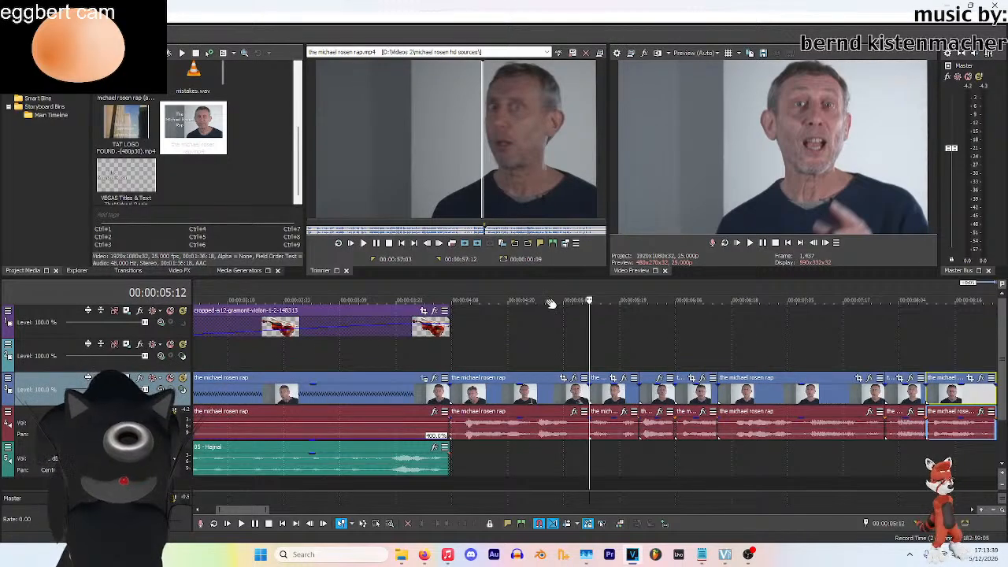
{"action": "left_click", "coordinate": [333, 300]}
{"action": "left_click", "coordinate": [750, 243]}
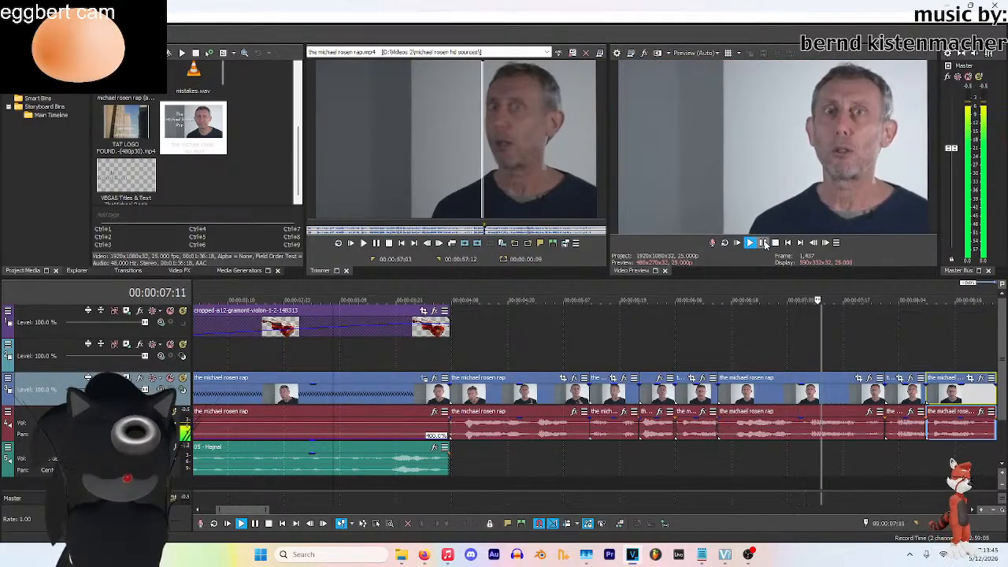
{"action": "left_click", "coordinate": [764, 244]}
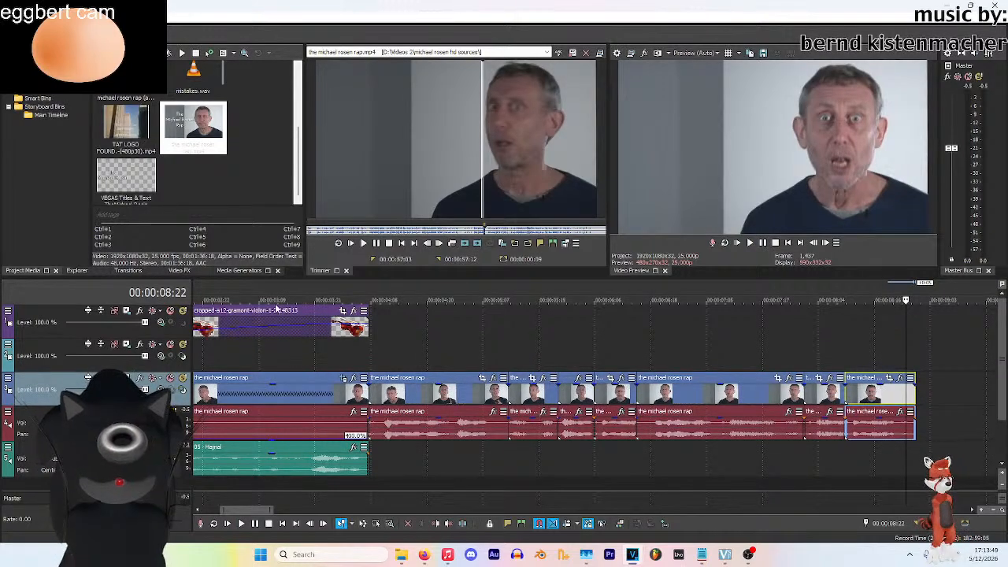
{"action": "left_click", "coordinate": [282, 307]}
{"action": "left_click", "coordinate": [750, 243]}
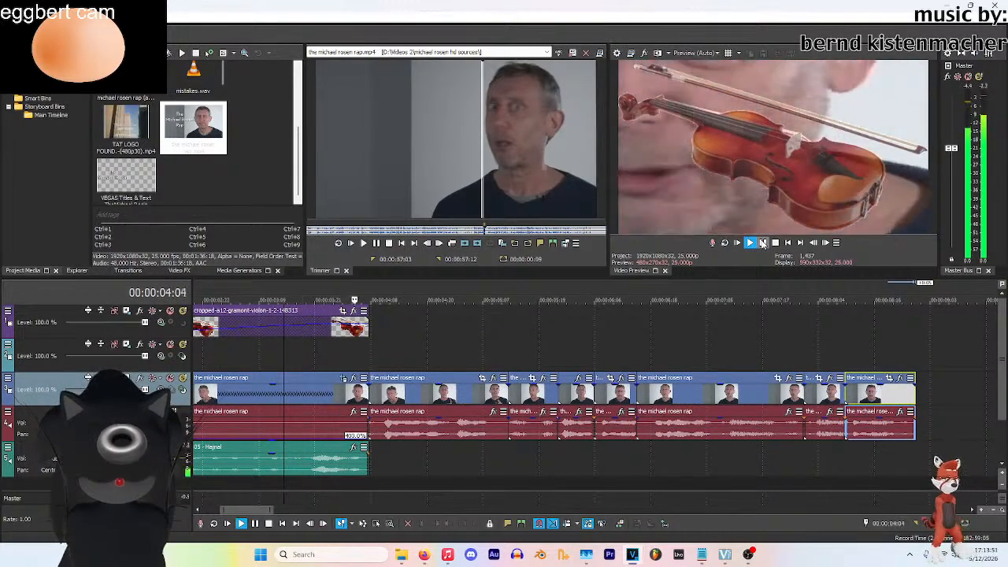
{"action": "left_click", "coordinate": [762, 244]}
Trim the start of the rap clip following the violin section and move the six later clips earlier to close the gap
{"action": "left_click_drag", "start_coordinate": [370, 392], "coordinate": [395, 400]}
{"action": "left_click", "coordinate": [376, 523]}
{"action": "left_click_drag", "start_coordinate": [538, 360], "coordinate": [882, 396]}
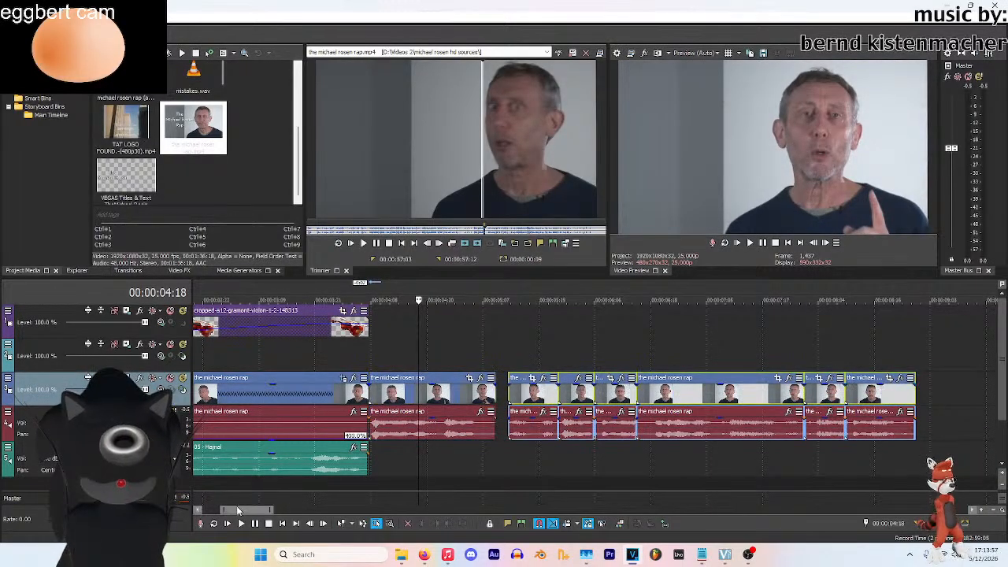
{"action": "left_click", "coordinate": [343, 523]}
{"action": "left_click_drag", "start_coordinate": [524, 402], "coordinate": [521, 400]}
Play the tightened sequence from 00:00:03:16 and trim the last clip's end to 00:00:08:19
{"action": "left_click", "coordinate": [291, 326]}
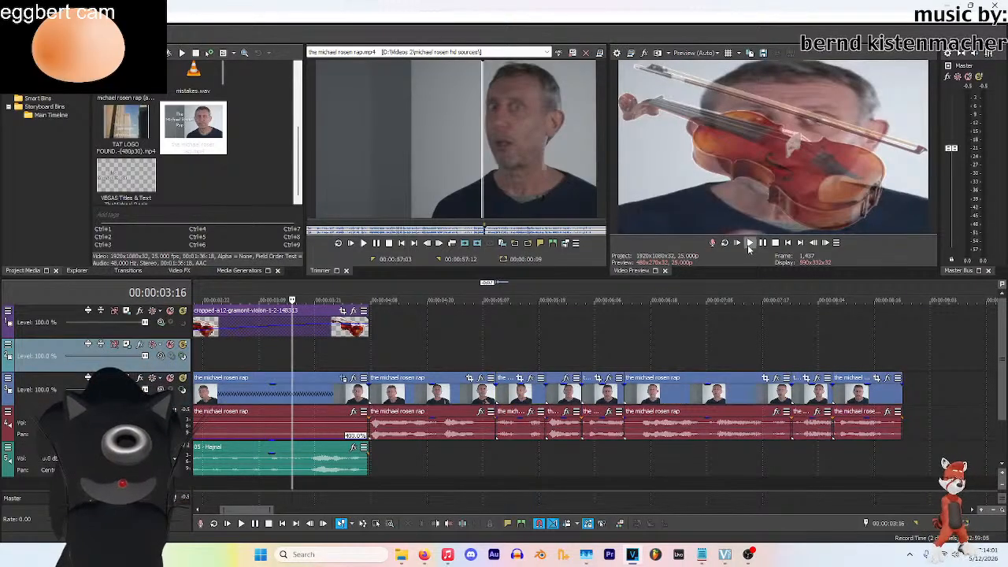
{"action": "left_click", "coordinate": [748, 244]}
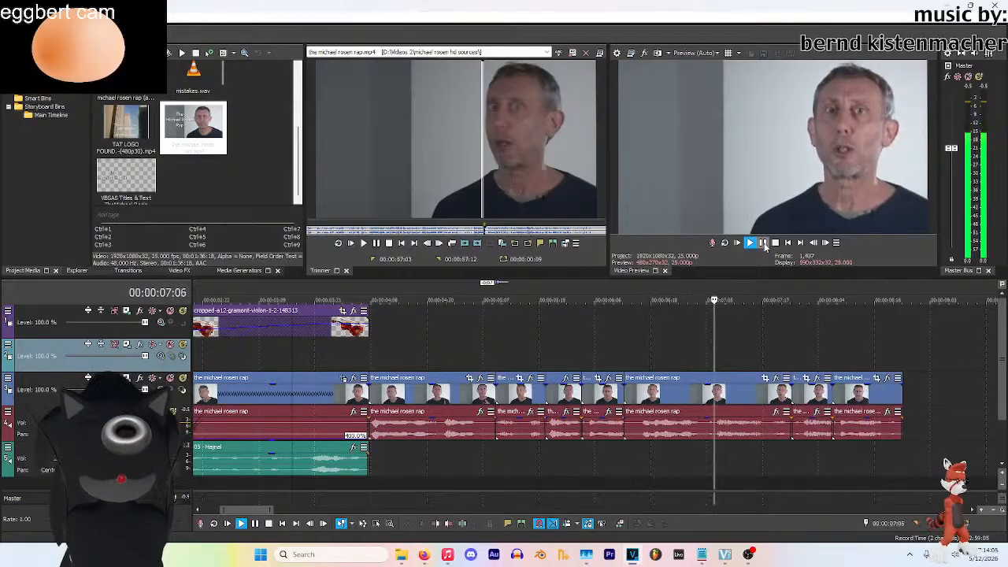
{"action": "left_click", "coordinate": [763, 243]}
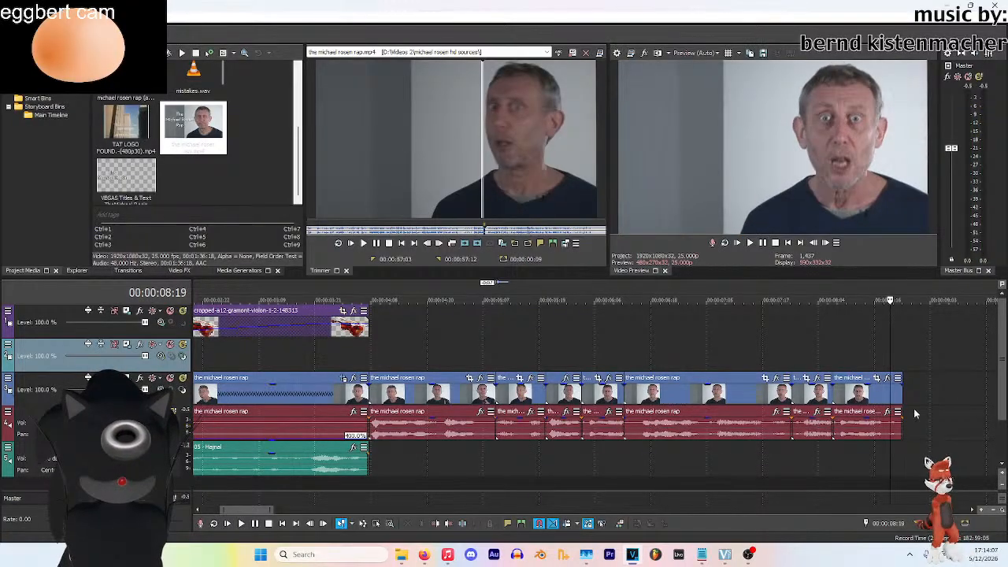
{"action": "left_click_drag", "start_coordinate": [902, 406], "coordinate": [890, 406]}
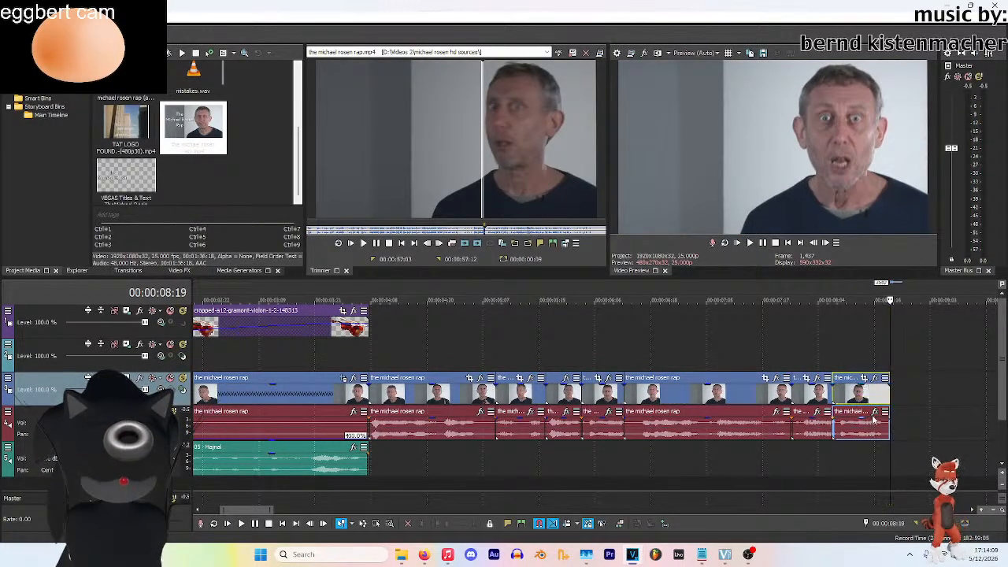
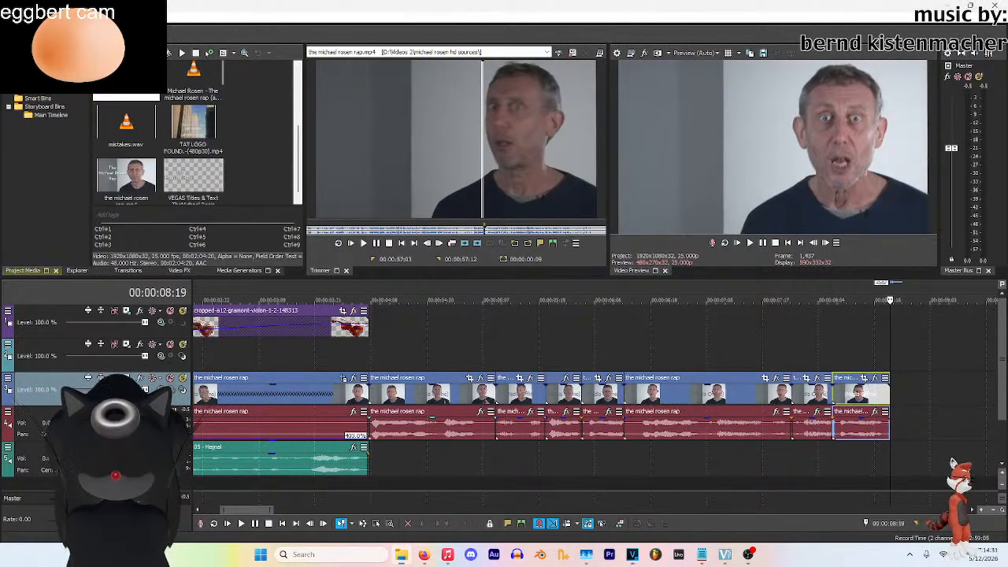
Load may.mp4 into the Trimmer and mark the range from 00:00:48:07 to 00:00:50:17
{"action": "left_click", "coordinate": [143, 94]}
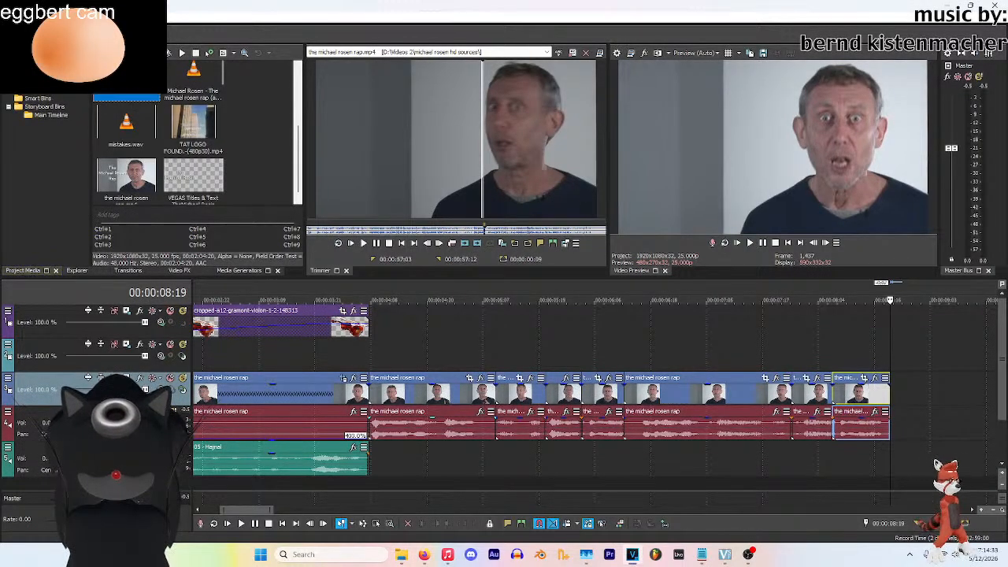
{"action": "left_click_drag", "start_coordinate": [143, 94], "coordinate": [320, 166]}
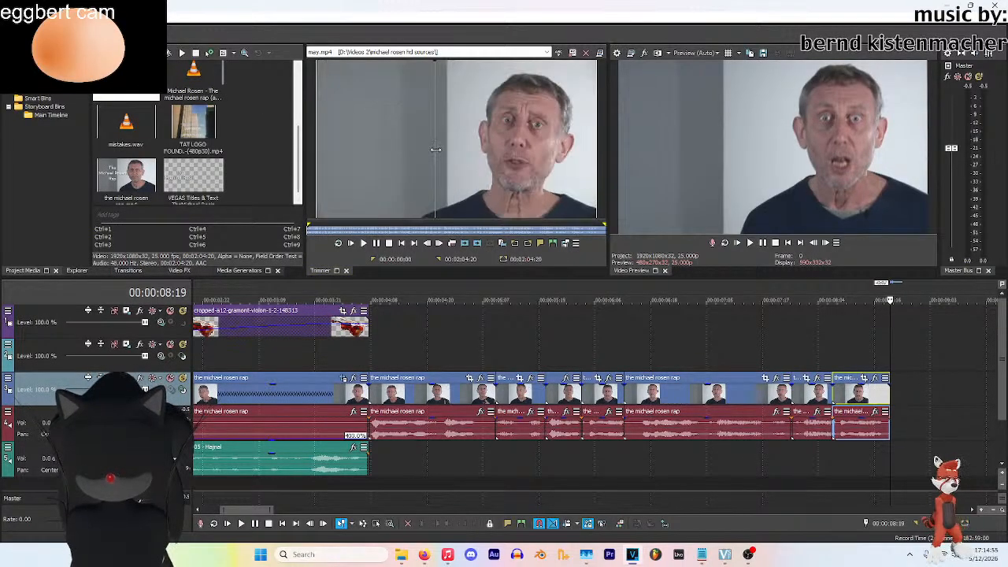
{"action": "left_click", "coordinate": [404, 157]}
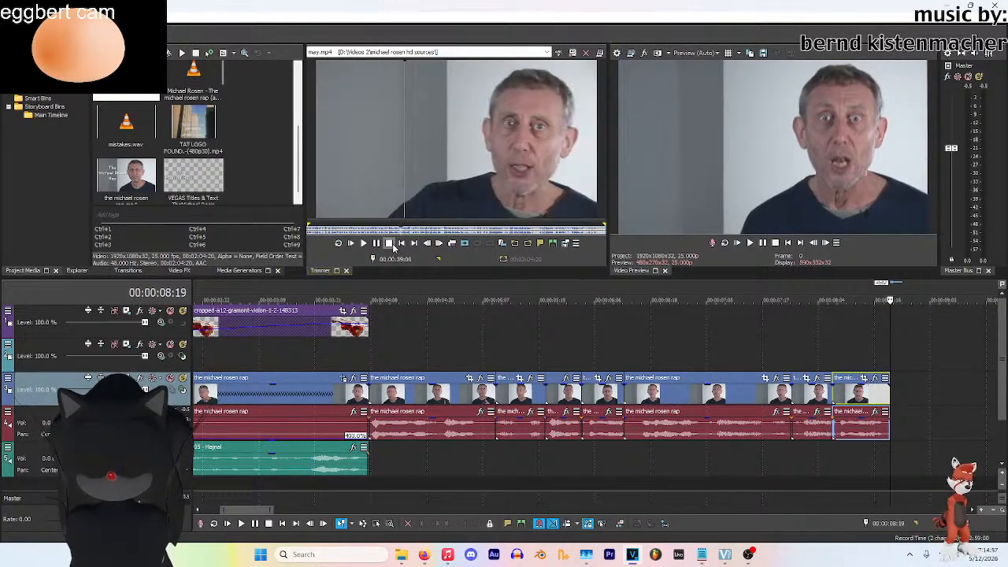
{"action": "left_click", "coordinate": [365, 244]}
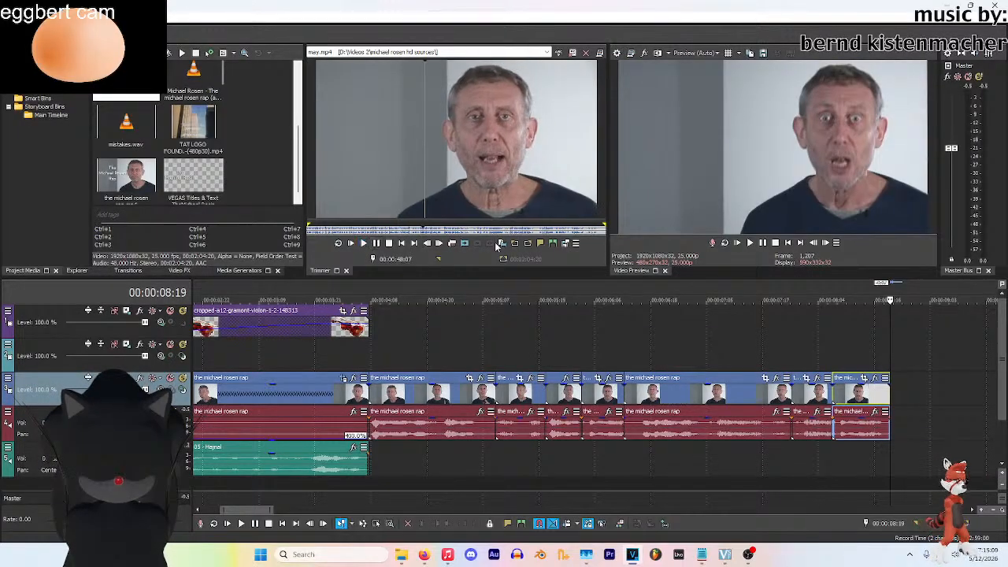
{"action": "left_click", "coordinate": [377, 244]}
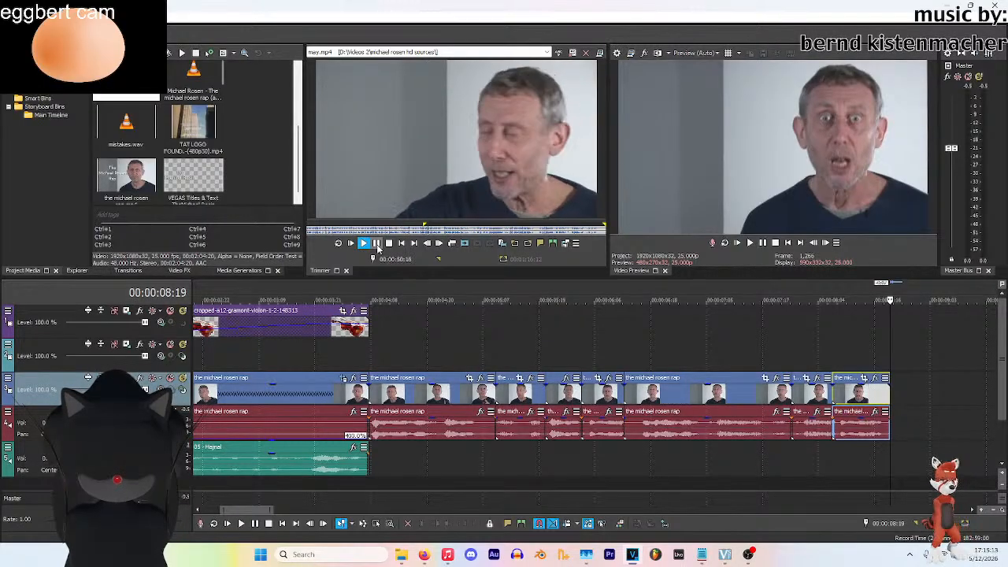
{"action": "left_click", "coordinate": [528, 247]}
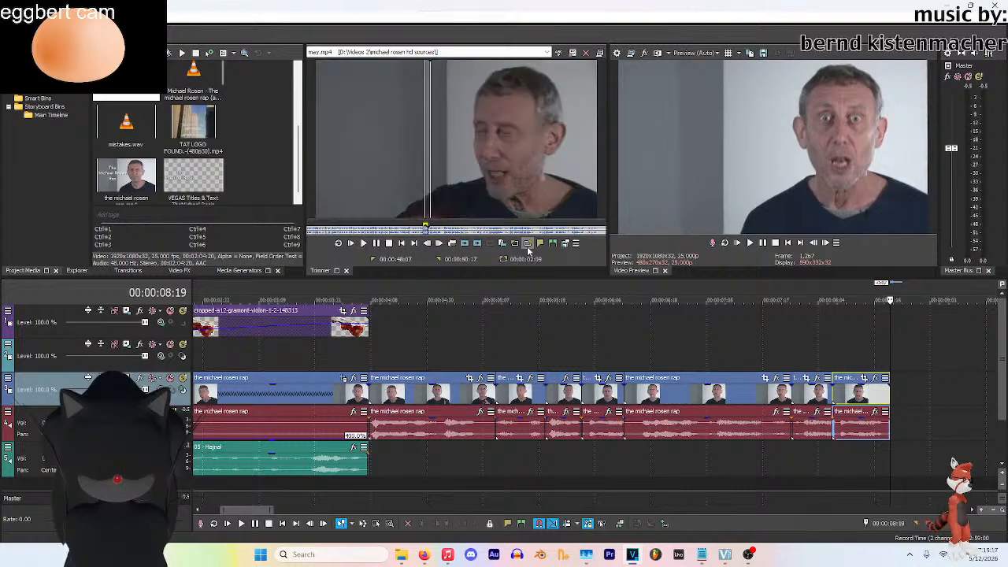
Append the marked may excerpt at 00:00:08:19, play its opening, and trim its start without leaving a gap after the last rap clip
{"action": "left_click", "coordinate": [908, 390]}
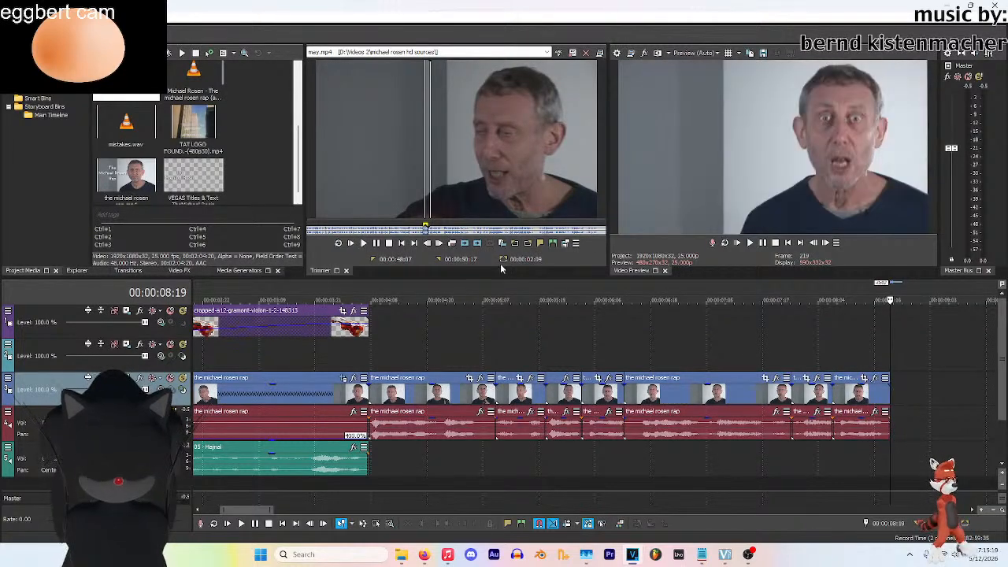
{"action": "left_click", "coordinate": [464, 244]}
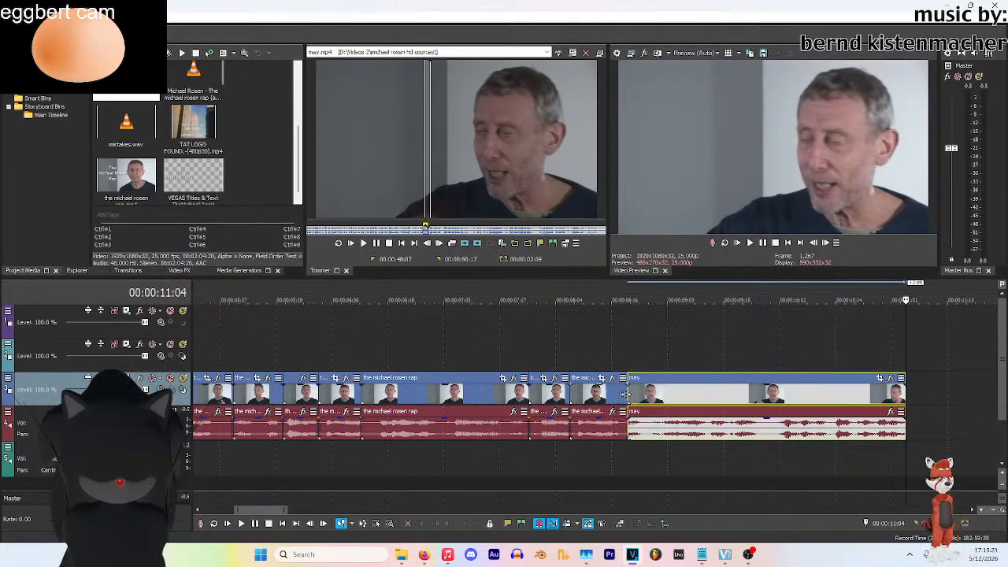
{"action": "left_click", "coordinate": [623, 368]}
{"action": "key", "text": "space"}
{"action": "key", "text": "space"}
{"action": "key", "text": "space"}
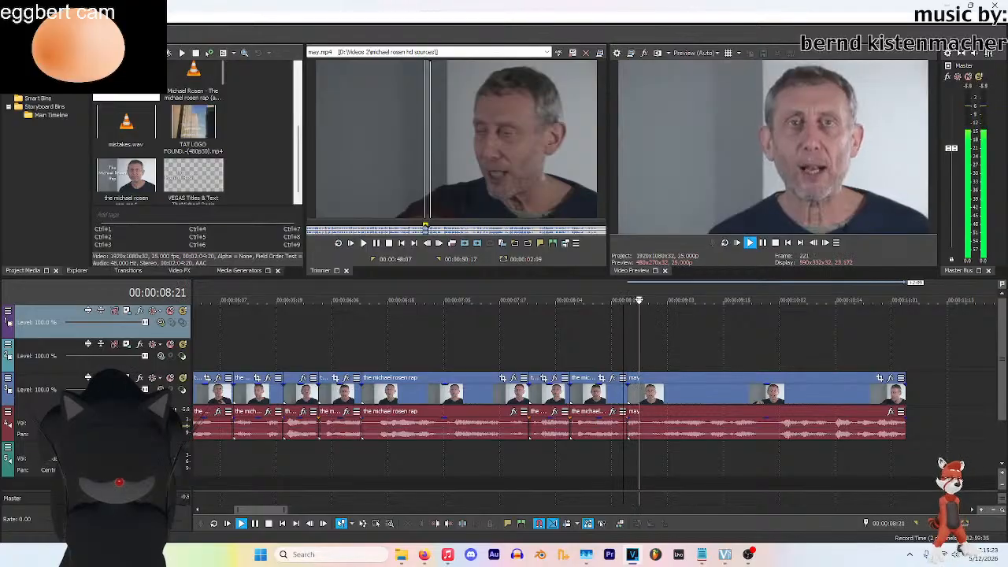
{"action": "key", "text": "space"}
{"action": "key", "text": "space"}
{"action": "key", "text": "space"}
{"action": "key", "text": "space"}
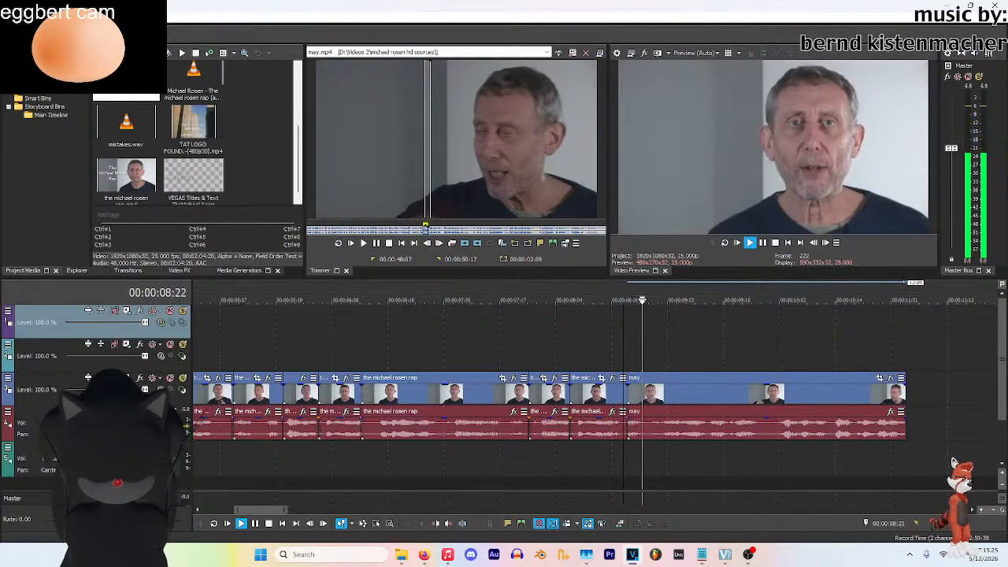
{"action": "left_click_drag", "start_coordinate": [630, 393], "coordinate": [665, 402]}
Play the sequence from 00:00:06:23 through the end of the may clip to check the transition
{"action": "left_click", "coordinate": [416, 304]}
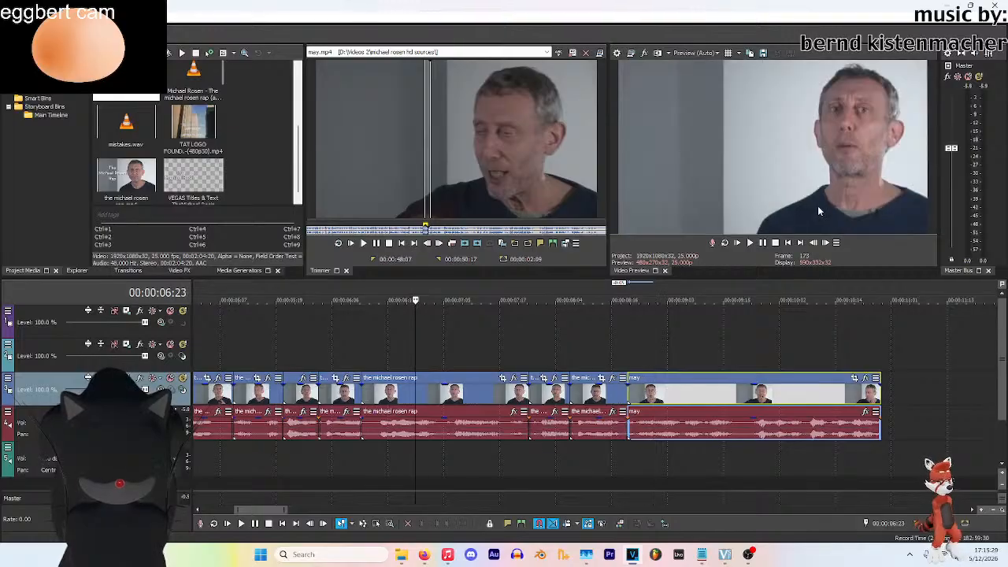
{"action": "left_click", "coordinate": [755, 245]}
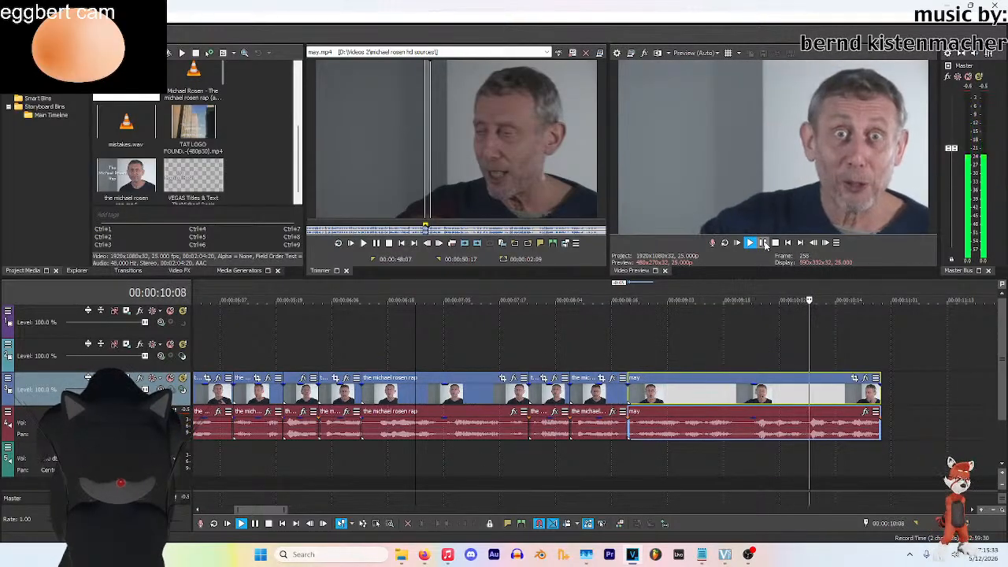
{"action": "left_click", "coordinate": [764, 244]}
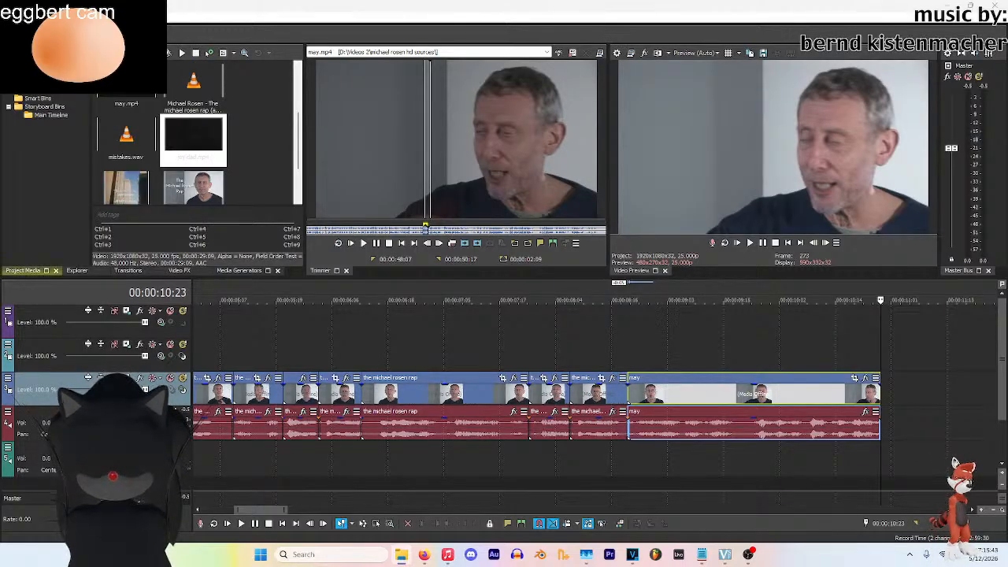
Load my dad.mp4 into the Trimmer and mark the range from 00:00:20:07 to 00:00:20:16
{"action": "double_click", "coordinate": [193, 139]}
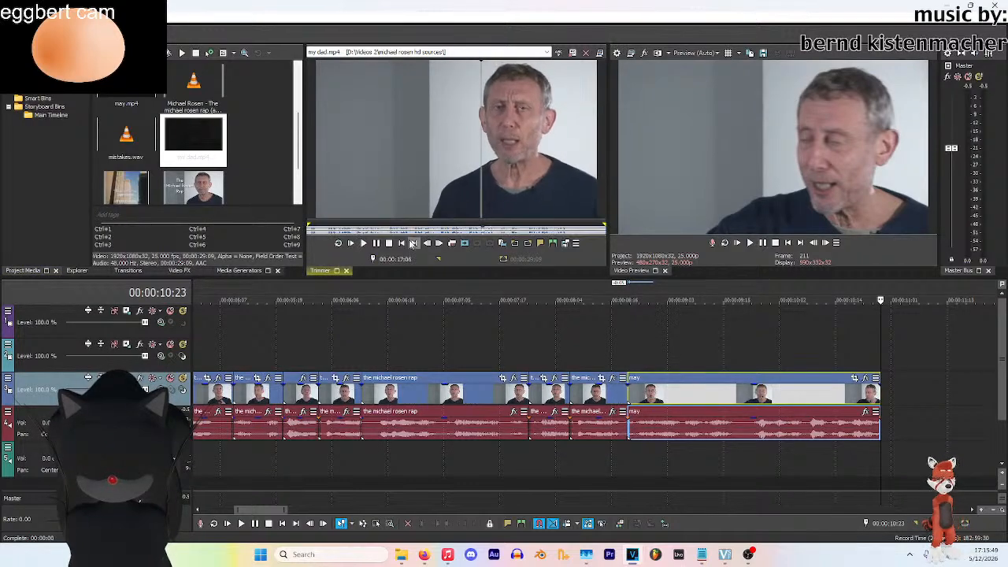
{"action": "left_click", "coordinate": [364, 243]}
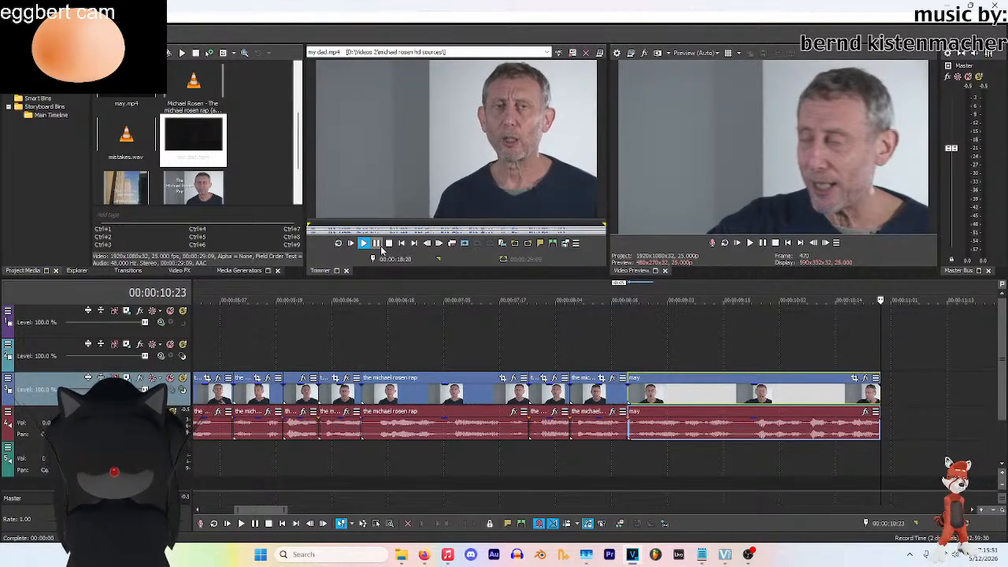
{"action": "left_click", "coordinate": [376, 244]}
{"action": "left_click", "coordinate": [515, 243]}
{"action": "left_click", "coordinate": [519, 246]}
{"action": "left_click", "coordinate": [377, 244]}
{"action": "left_click", "coordinate": [529, 245]}
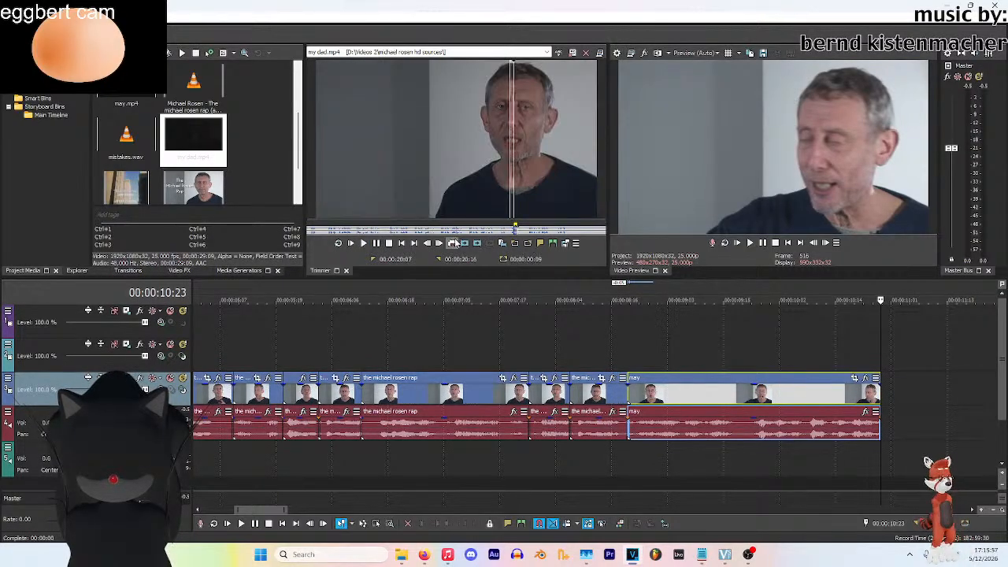
Add the marked my dad excerpt after the may clip at 00:00:10:23, play the join, and trim the excerpt's start
{"action": "left_click", "coordinate": [465, 245]}
{"action": "left_click", "coordinate": [870, 300]}
{"action": "key", "text": "space"}
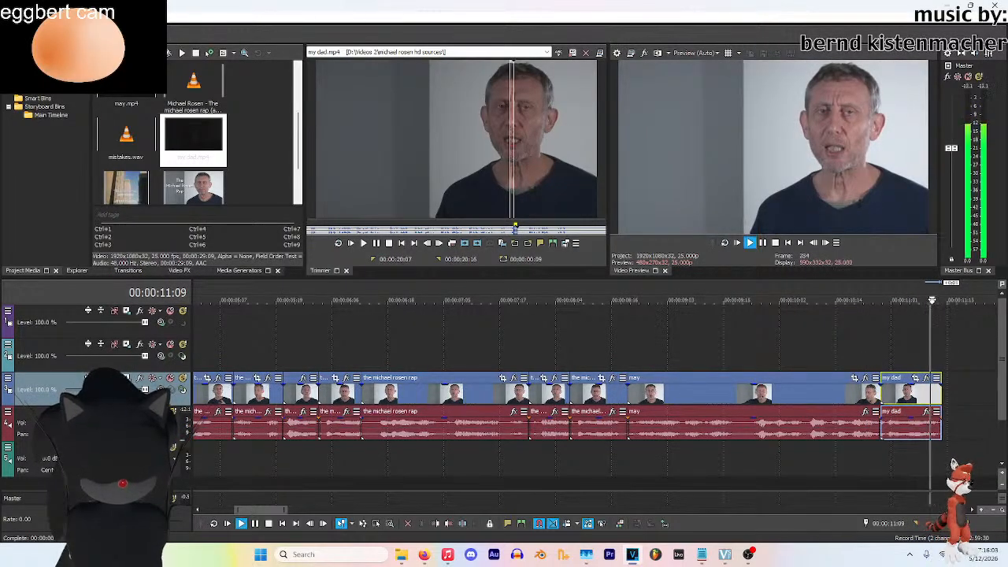
{"action": "scroll", "coordinate": [916, 360], "scroll_direction": "up", "scroll_amount": 5}
{"action": "key", "text": "space"}
{"action": "left_click_drag", "start_coordinate": [513, 301], "coordinate": [554, 300]}
{"action": "left_click_drag", "start_coordinate": [501, 391], "coordinate": [529, 390]}
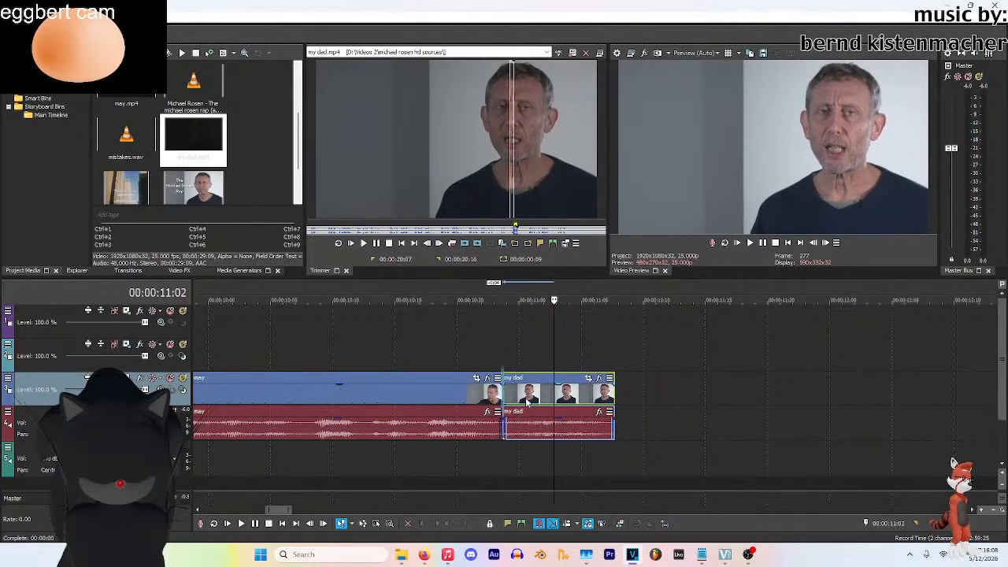
Replay the join between the may and my dad clips and trim the my dad clip's end to 00:00:11:07
{"action": "left_click", "coordinate": [432, 301]}
{"action": "key", "text": "space"}
{"action": "left_click_drag", "start_coordinate": [551, 347], "coordinate": [611, 347]}
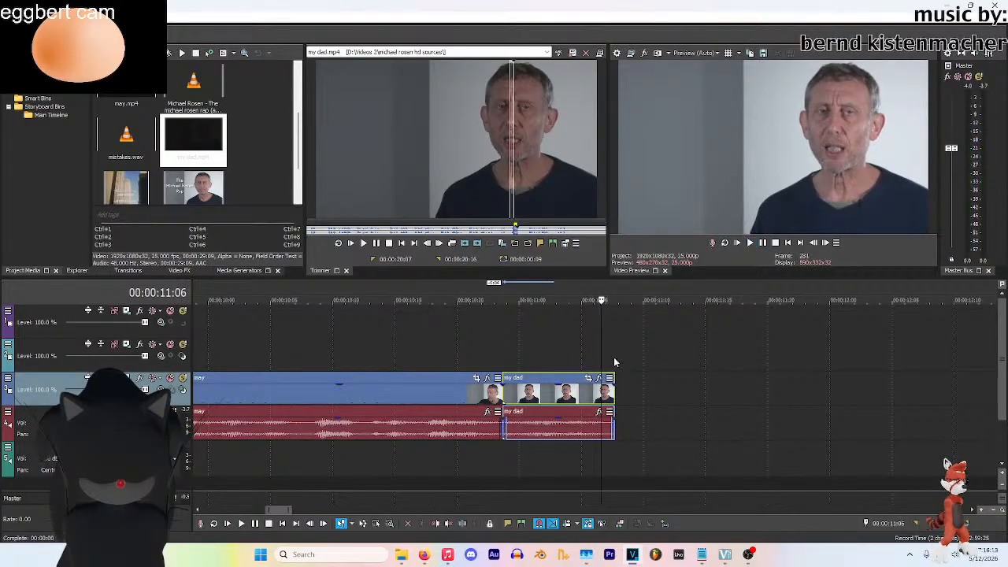
{"action": "left_click_drag", "start_coordinate": [613, 390], "coordinate": [606, 390]}
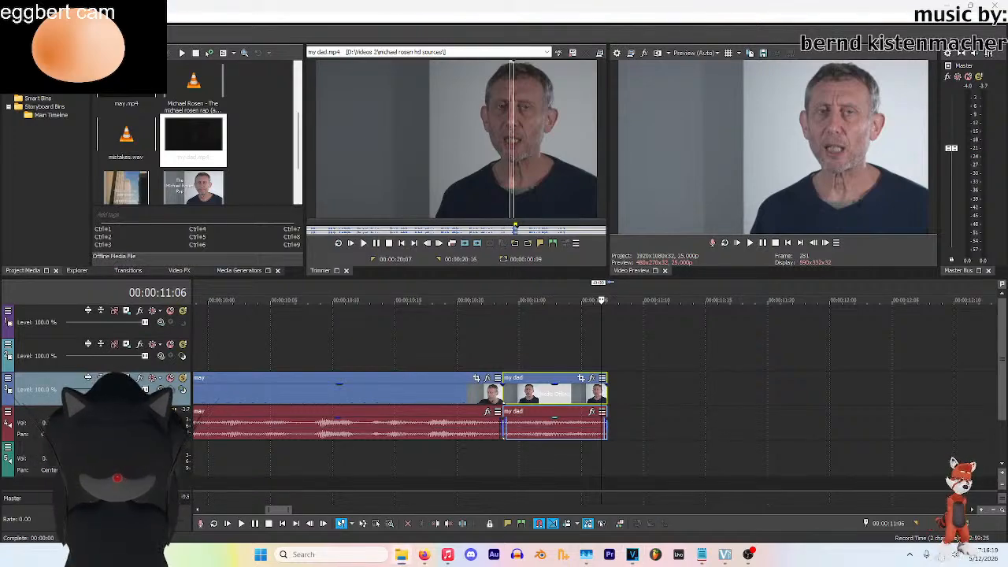
Load babysitter.mp4 into the Trimmer and mark the range from 00:00:32:20 to 00:00:33:15
{"action": "scroll", "coordinate": [197, 142], "scroll_direction": "up", "scroll_amount": 5}
{"action": "double_click", "coordinate": [194, 86]}
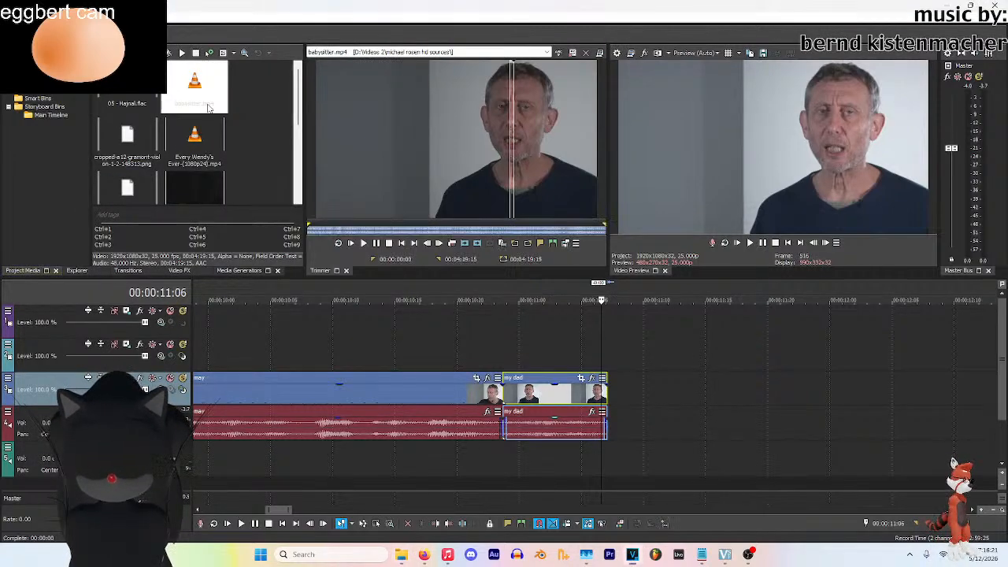
{"action": "left_click", "coordinate": [364, 168]}
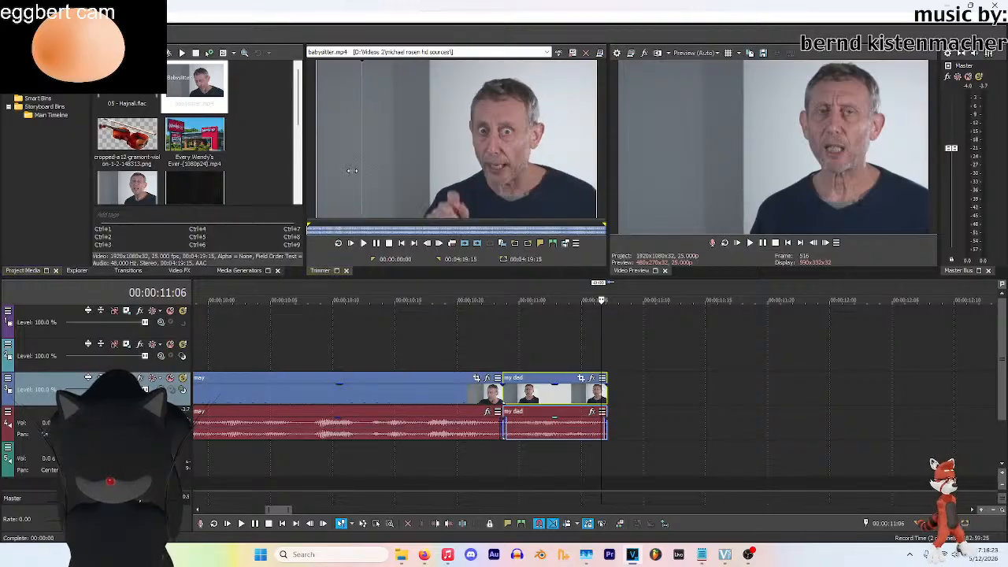
{"action": "left_click", "coordinate": [363, 242]}
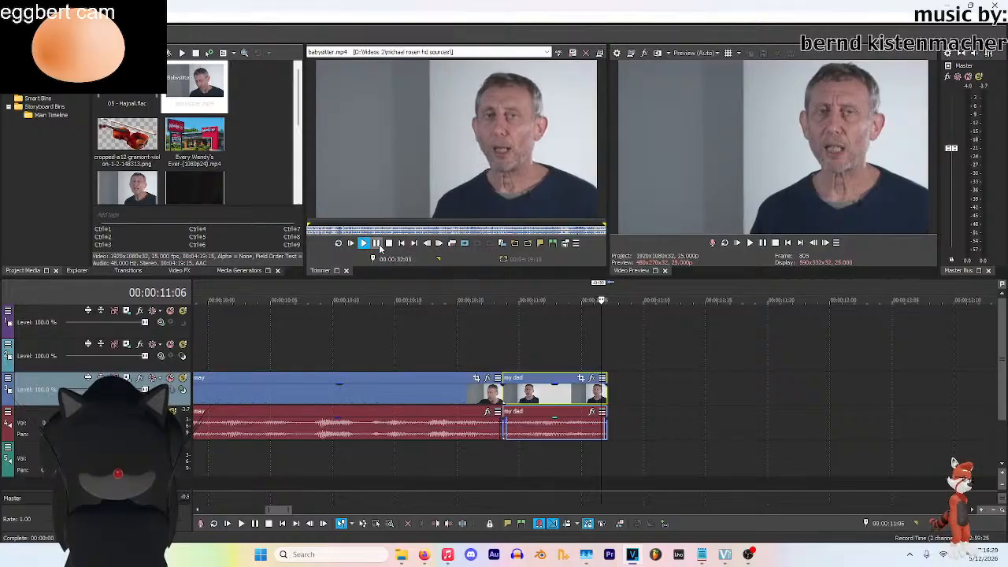
{"action": "left_click", "coordinate": [379, 246]}
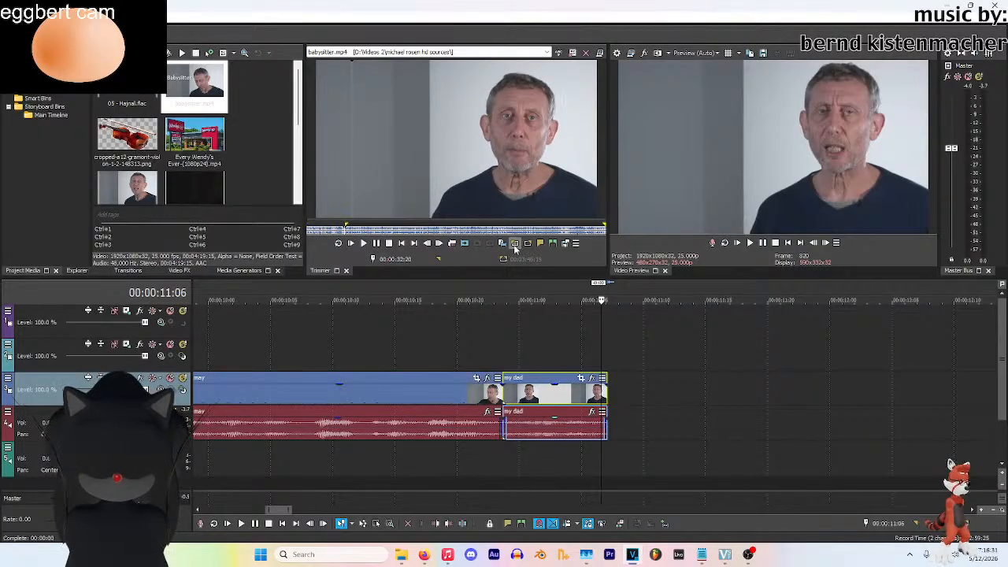
{"action": "left_click", "coordinate": [376, 245]}
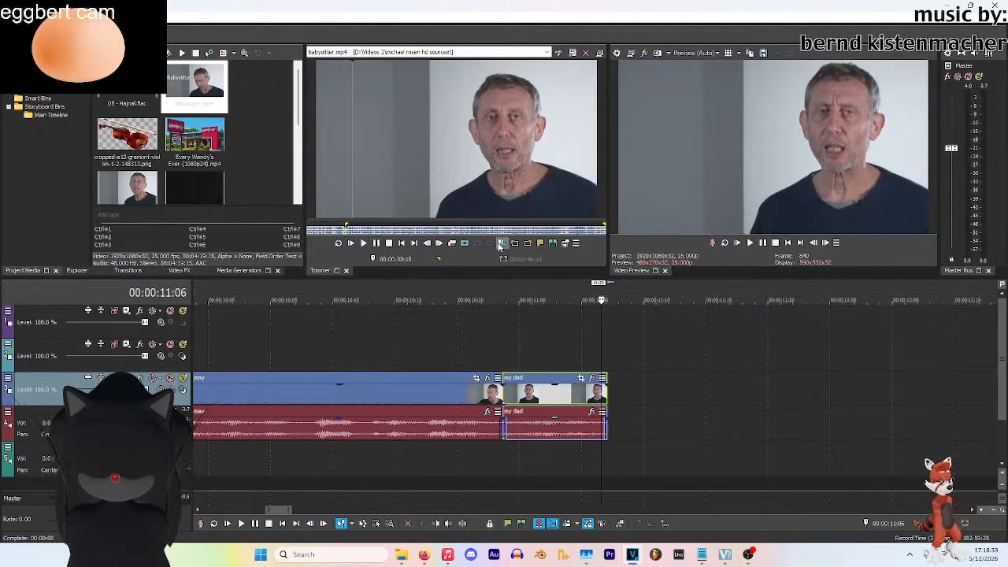
{"action": "left_click", "coordinate": [529, 244]}
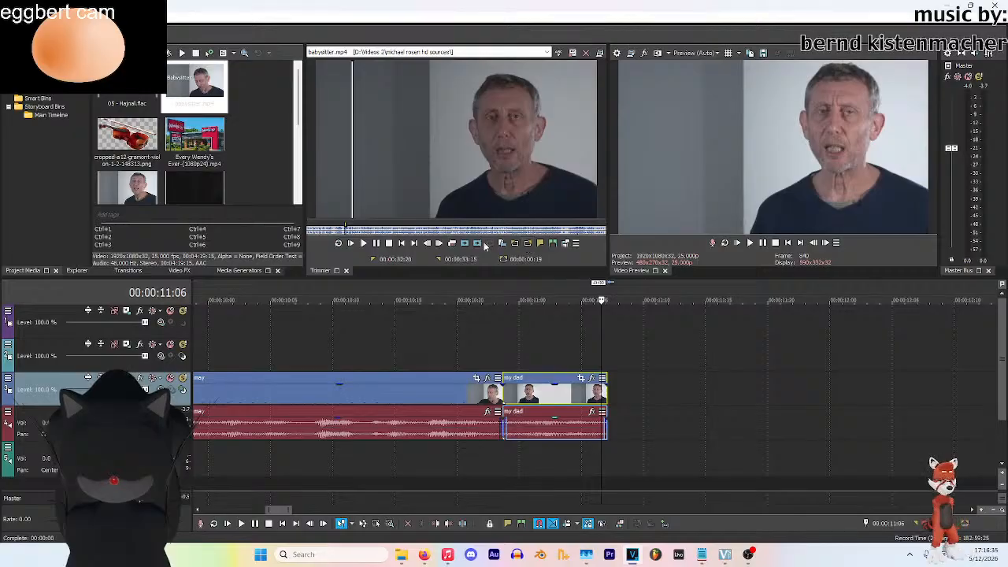
Add the marked babysitter excerpt at 00:00:11:07, play the join, and trim the start of the excerpt against the my dad clip
{"action": "left_click", "coordinate": [613, 414]}
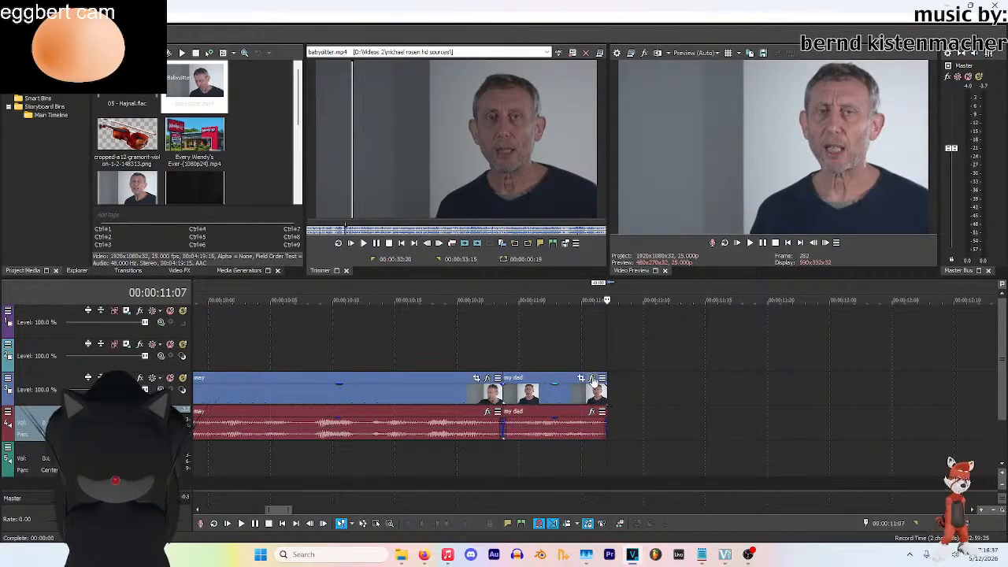
{"action": "left_click", "coordinate": [462, 244]}
{"action": "left_click", "coordinate": [526, 322]}
{"action": "key", "text": "space"}
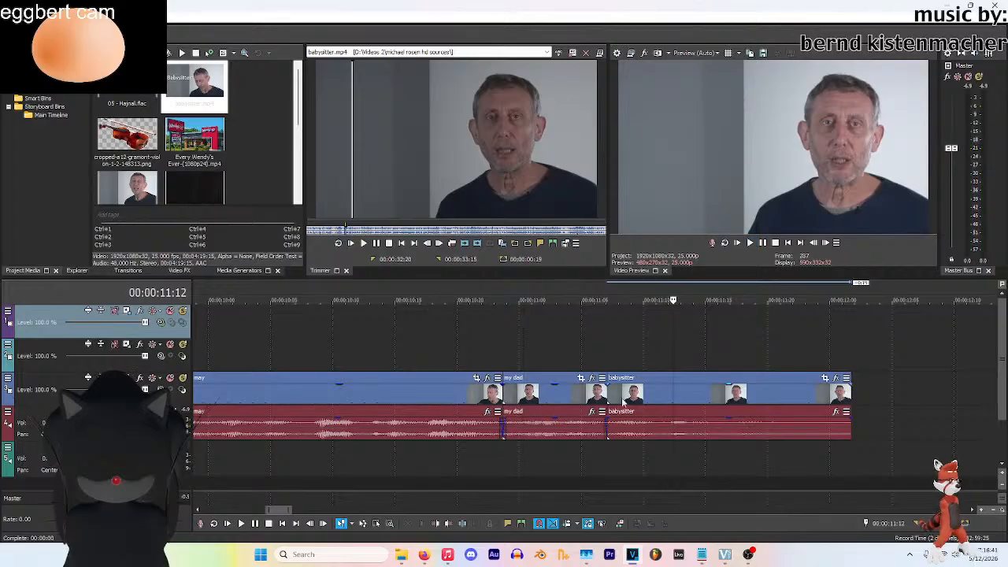
{"action": "left_click_drag", "start_coordinate": [608, 400], "coordinate": [633, 391]}
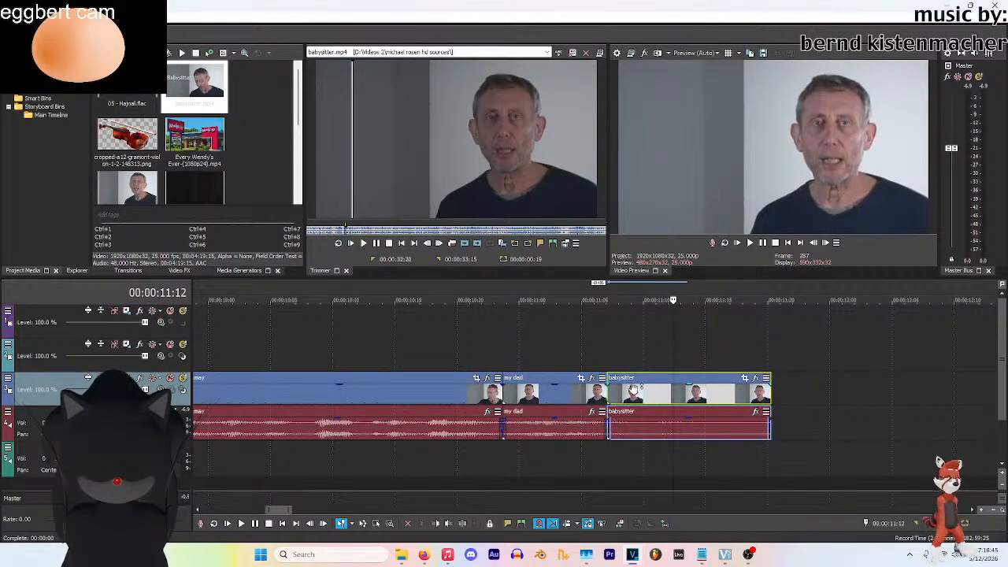
Play the my dad section and shift the babysitter clip about two frames earlier, forming a crossfade at the join
{"action": "left_click", "coordinate": [405, 323]}
{"action": "left_click", "coordinate": [750, 243]}
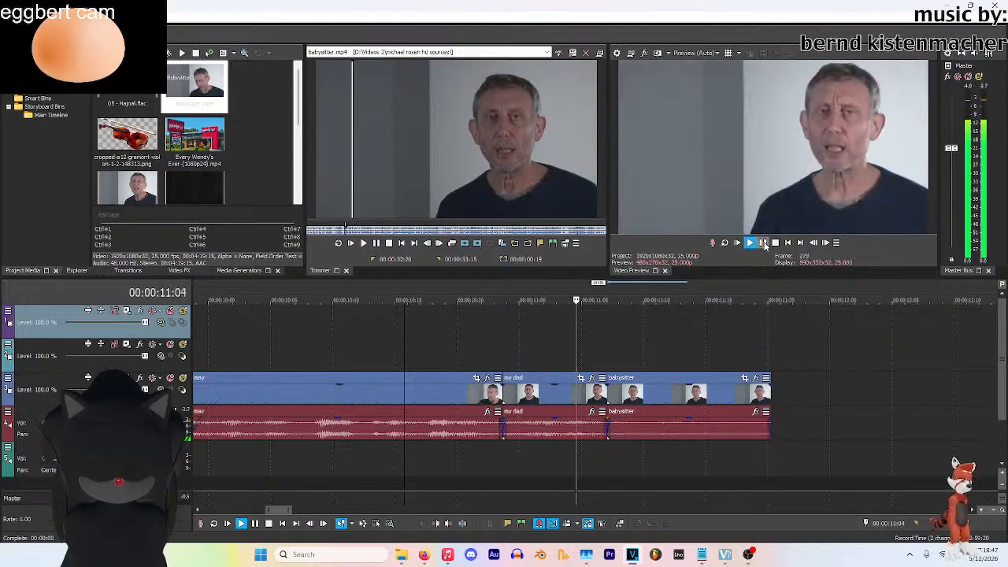
{"action": "left_click", "coordinate": [760, 242]}
{"action": "left_click_drag", "start_coordinate": [625, 400], "coordinate": [600, 401]}
Replay the sequence from 00:00:10:15 through the babysitter clip and place the playhead at 00:00:11:18
{"action": "left_click", "coordinate": [405, 351]}
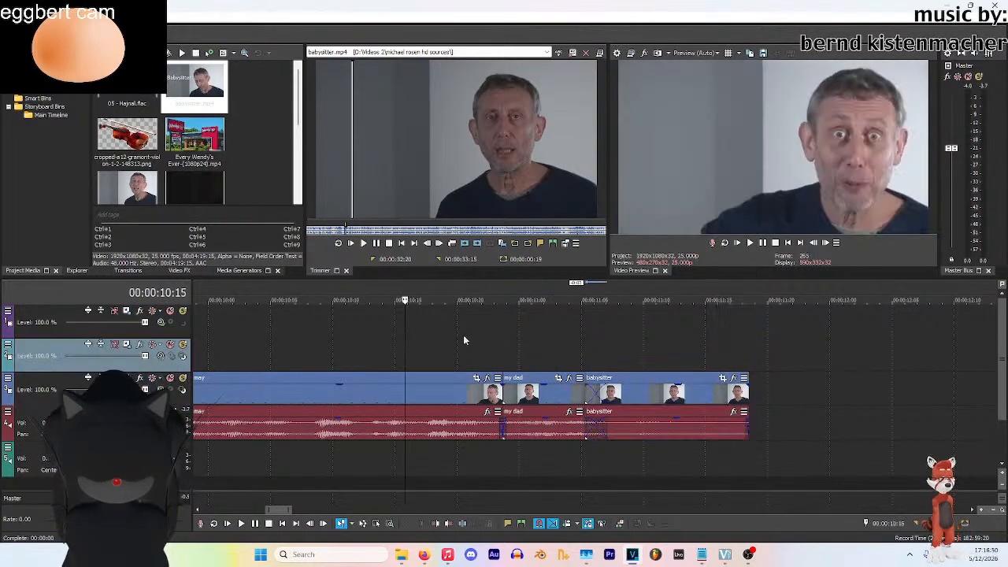
{"action": "left_click", "coordinate": [750, 242]}
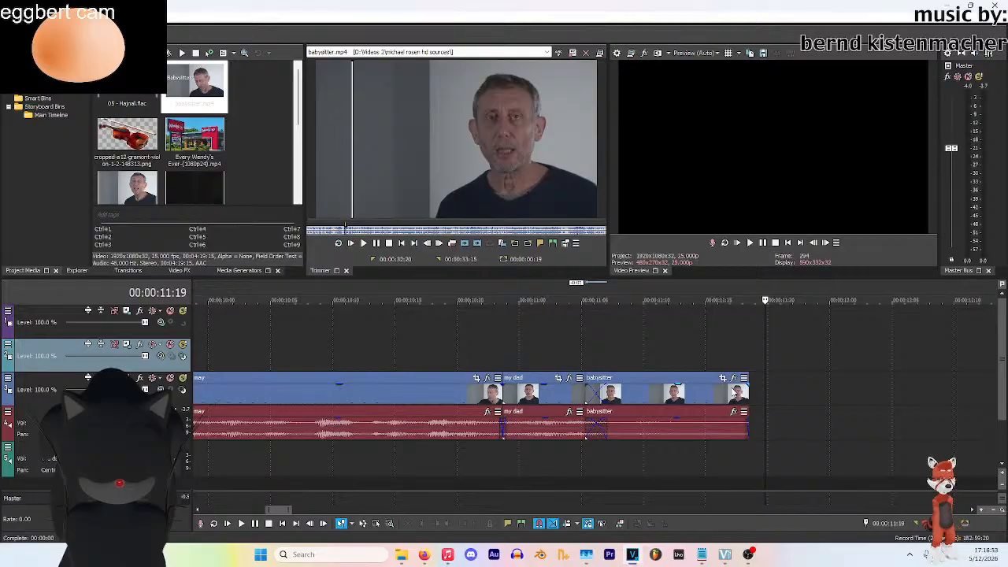
{"action": "key", "text": "Left"}
{"action": "scroll", "coordinate": [364, 316], "scroll_direction": "down", "scroll_amount": 5}
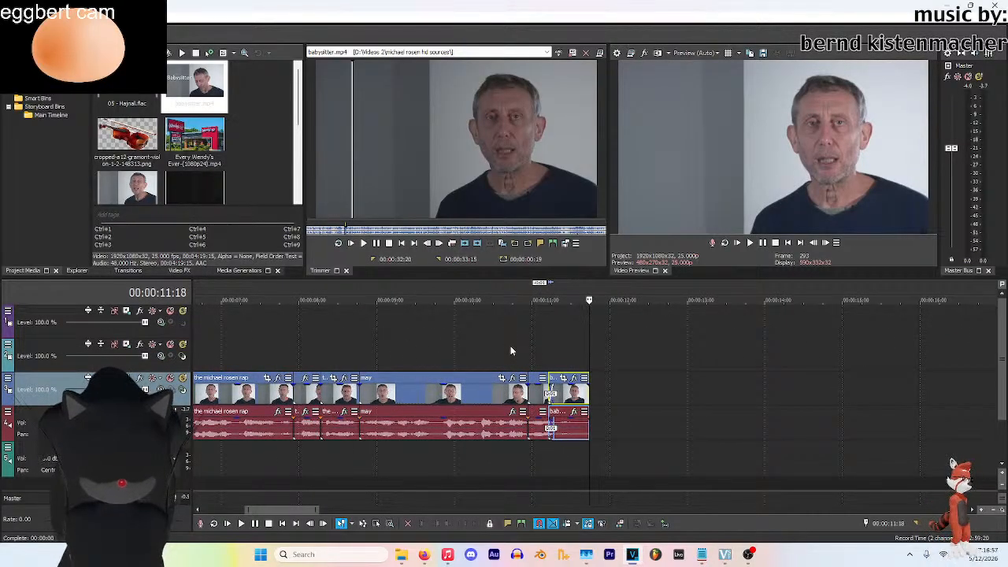
{"action": "scroll", "coordinate": [771, 343], "scroll_direction": "down", "scroll_amount": 3}
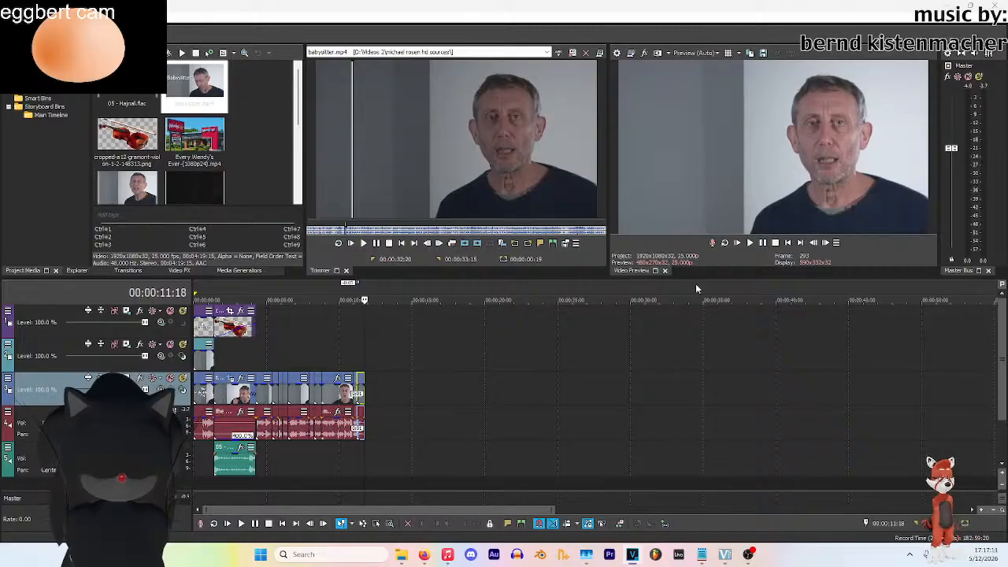
Play the whole sequence from its start until past the end of the babysitter clip
{"action": "left_click_drag", "start_coordinate": [555, 509], "coordinate": [310, 512]}
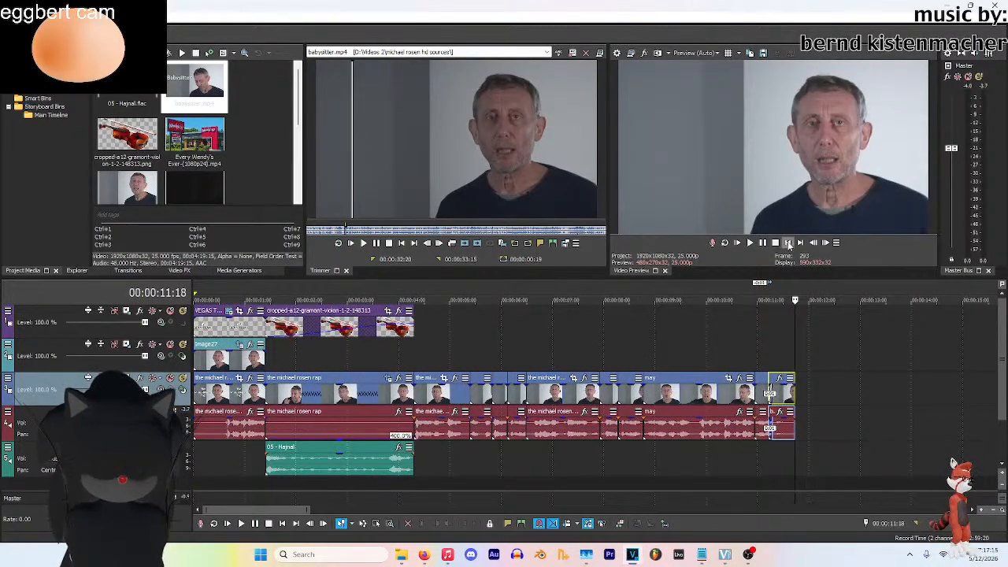
{"action": "left_click", "coordinate": [787, 243]}
{"action": "left_click", "coordinate": [749, 244]}
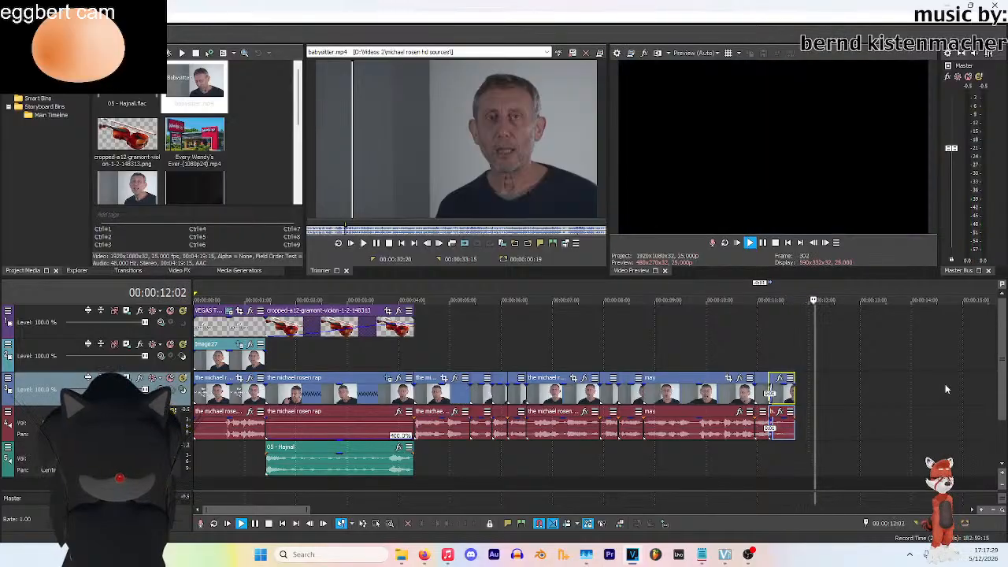
{"action": "key", "text": "Return"}
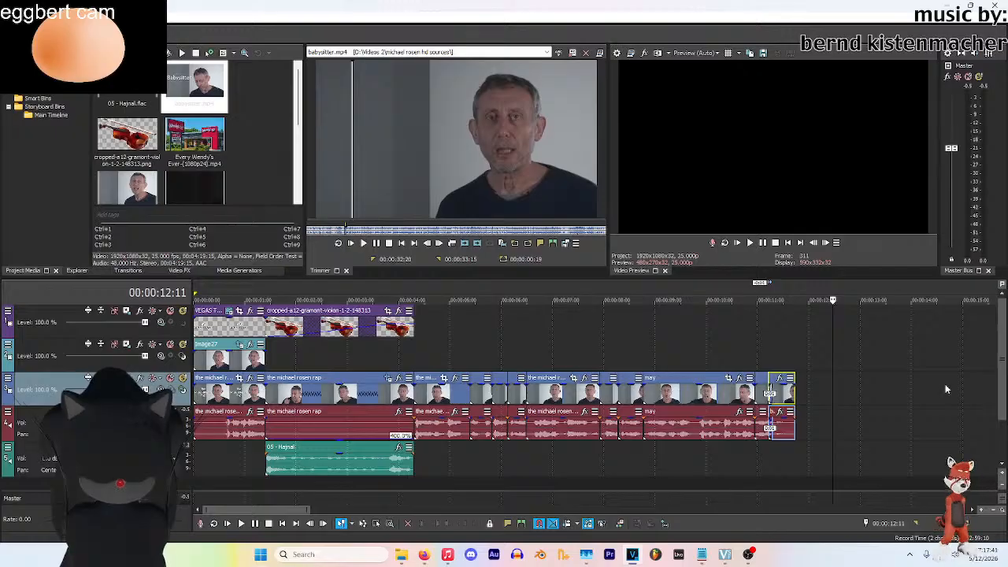
Place the playhead at the babysitter clip's end at 00:00:11:18 and look through the project media for further source clips
{"action": "left_click", "coordinate": [794, 356]}
{"action": "key", "text": "Up"}
{"action": "key", "text": "Up"}
{"action": "key", "text": "Up"}
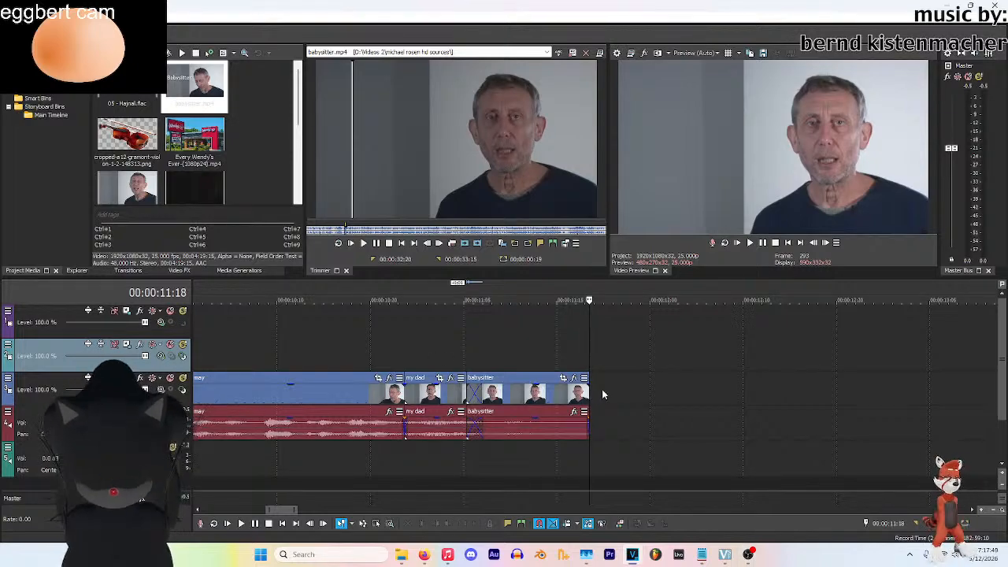
{"action": "scroll", "coordinate": [245, 158], "scroll_direction": "down", "scroll_amount": 5}
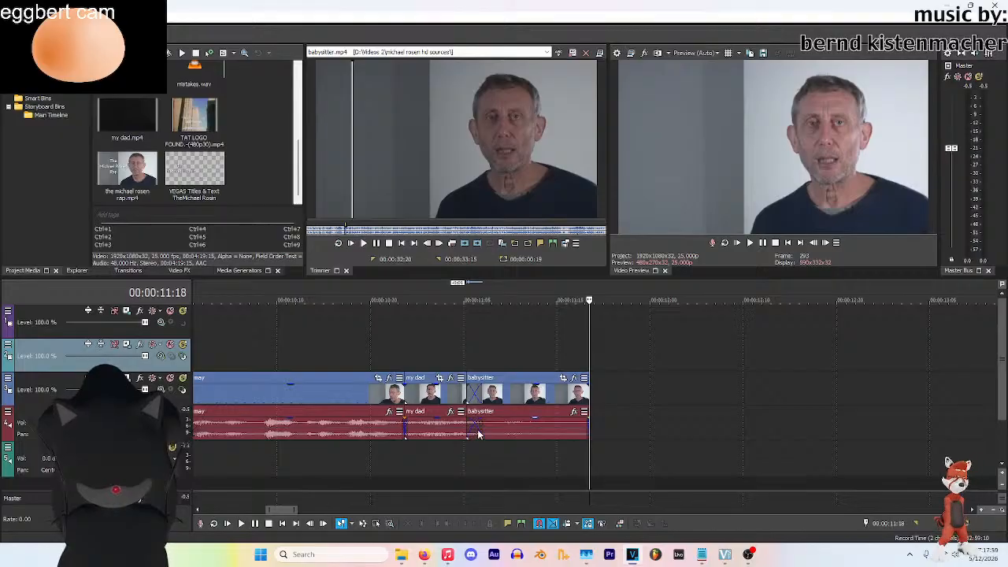
{"action": "scroll", "coordinate": [252, 143], "scroll_direction": "down", "scroll_amount": 2}
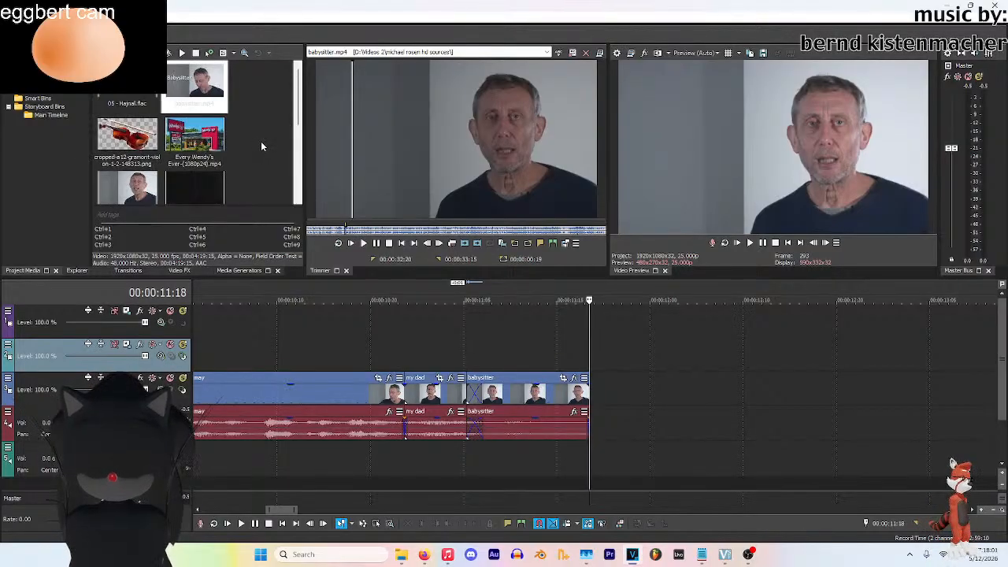
{"action": "scroll", "coordinate": [260, 141], "scroll_direction": "up", "scroll_amount": 2}
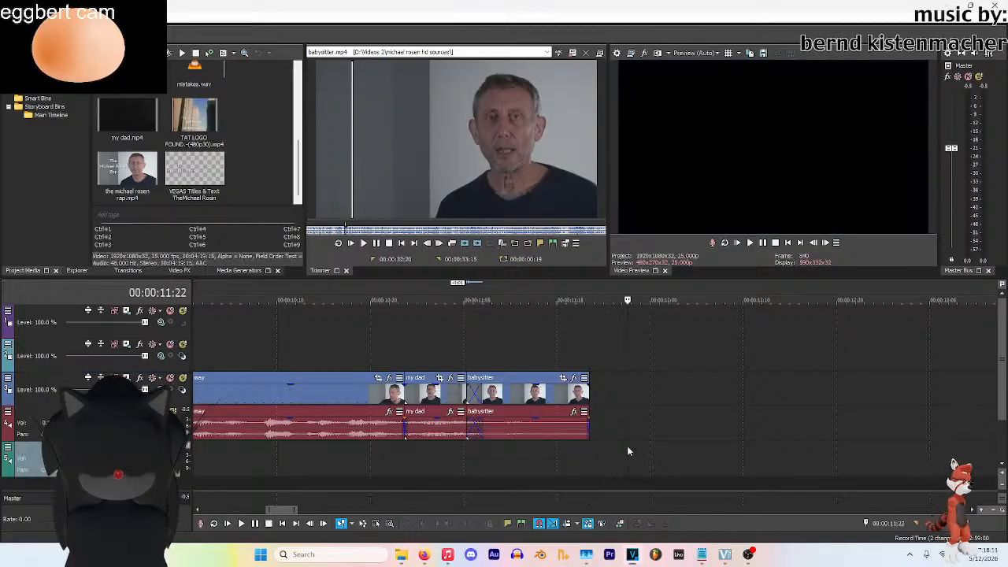
Play the sequence from 00:00:05:09 to its end, and select the babysitter clip with the playhead at 00:00:11:18
{"action": "scroll", "coordinate": [648, 393], "scroll_direction": "down", "scroll_amount": 5}
{"action": "left_click", "coordinate": [297, 335]}
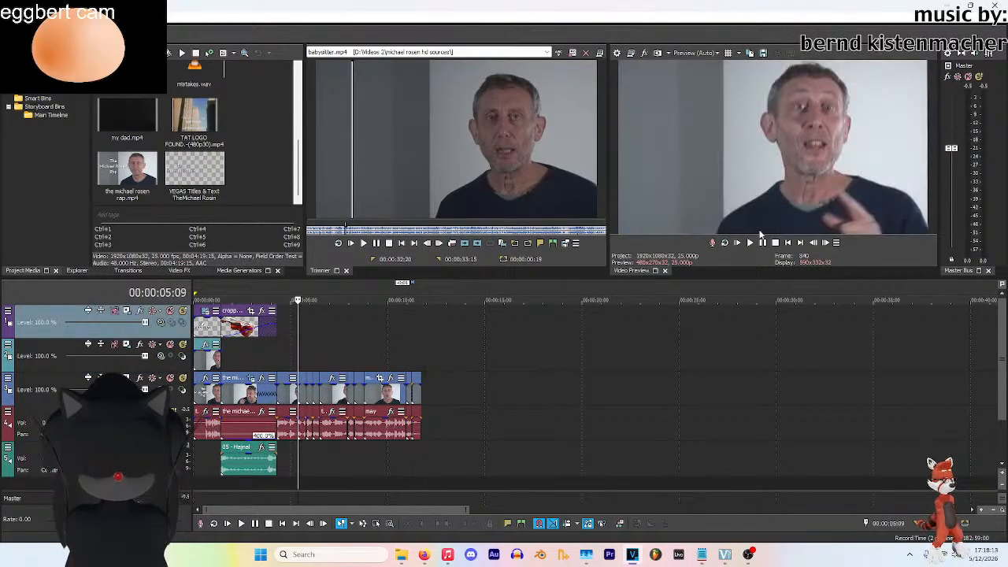
{"action": "left_click", "coordinate": [749, 244]}
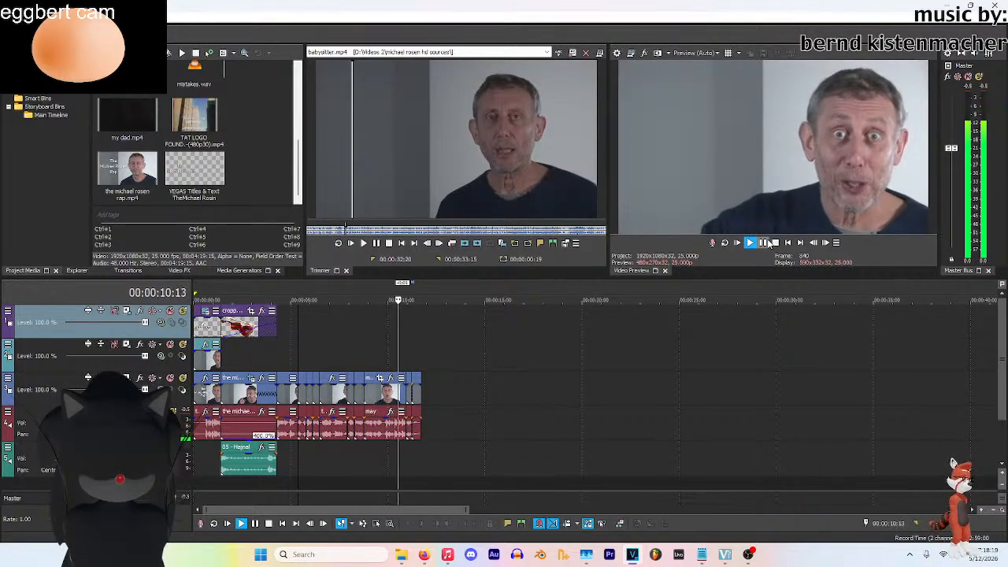
{"action": "scroll", "coordinate": [610, 396], "scroll_direction": "up", "scroll_amount": 8}
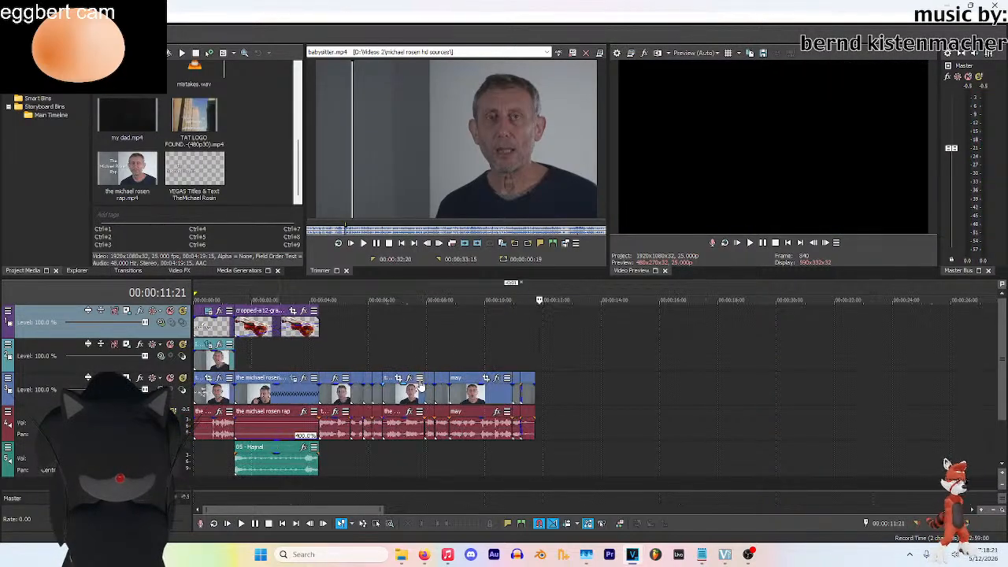
{"action": "left_click", "coordinate": [575, 402]}
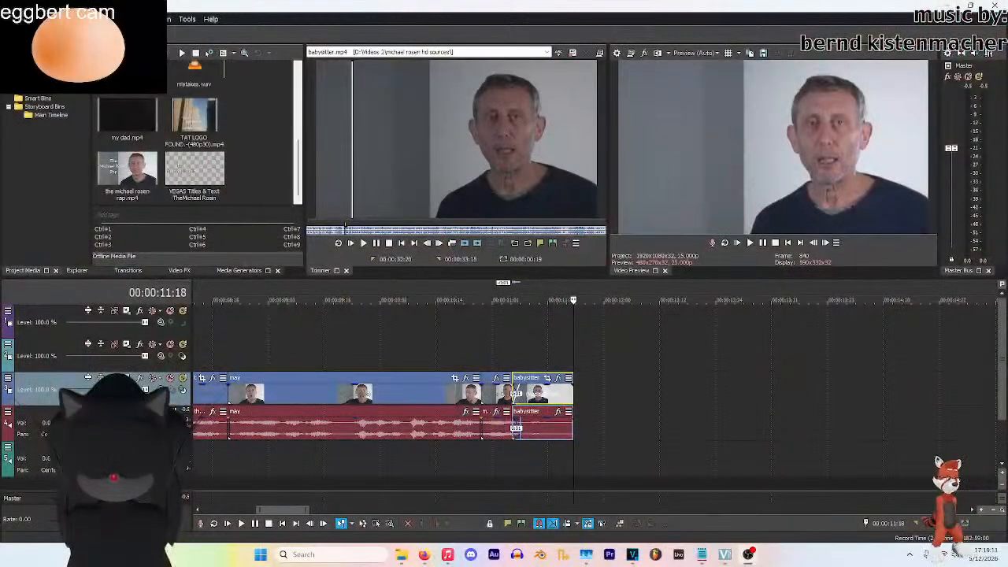
Switch to Firefox and bring up the Wikipedia article on Indo-European vocabulary in place of the violin image search
{"action": "key", "text": "alt+Tab"}
{"action": "mouse_move", "coordinate": [424, 555]}
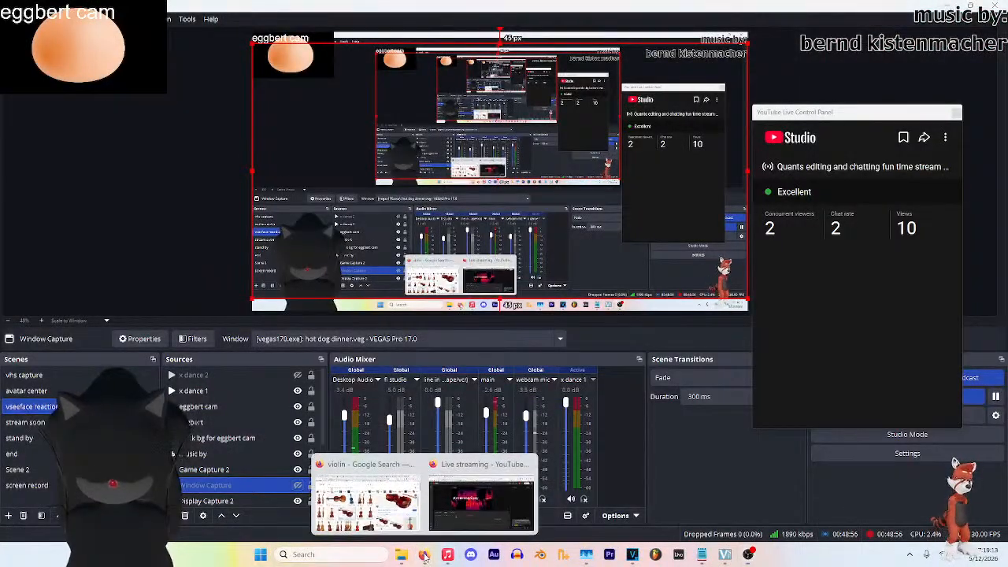
{"action": "left_click", "coordinate": [350, 523]}
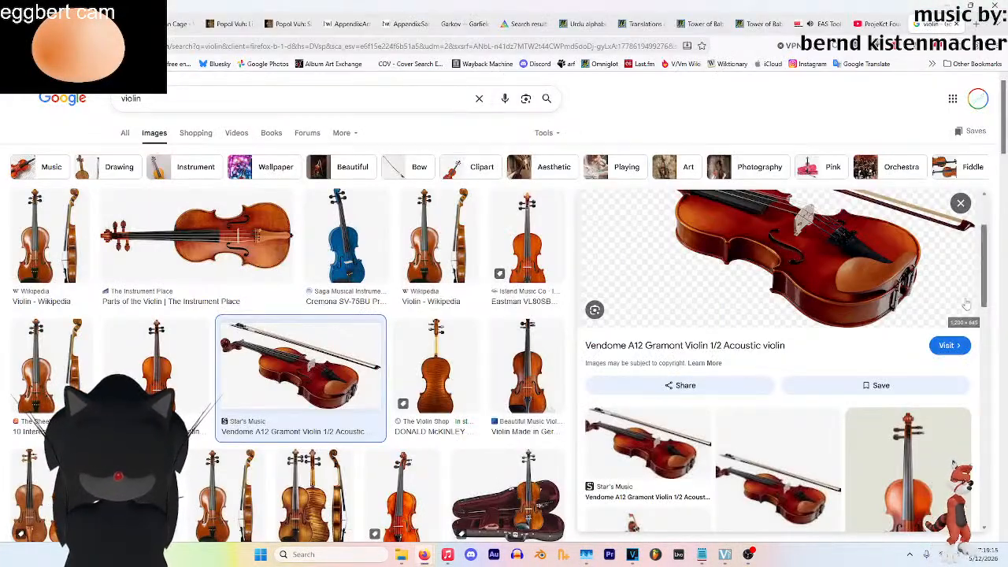
{"action": "left_click", "coordinate": [970, 25]}
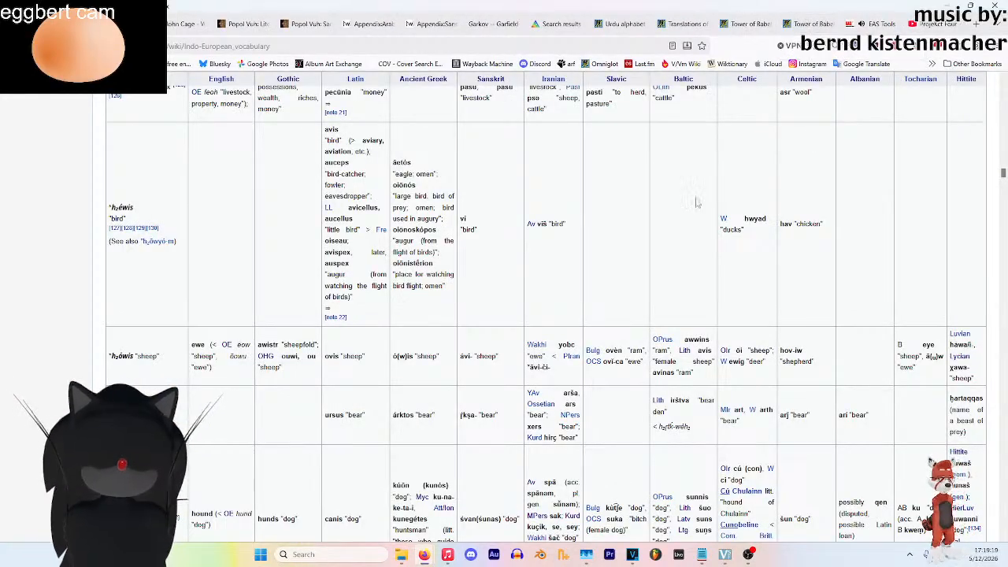
Examine the article's word tables for kinship, people, pronouns and particles, and numbers
{"action": "scroll", "coordinate": [696, 202], "scroll_direction": "up", "scroll_amount": 15}
{"action": "left_click_drag", "start_coordinate": [1003, 171], "coordinate": [1003, 111]}
{"action": "scroll", "coordinate": [668, 339], "scroll_direction": "down", "scroll_amount": 15}
{"action": "scroll", "coordinate": [670, 347], "scroll_direction": "down", "scroll_amount": 10}
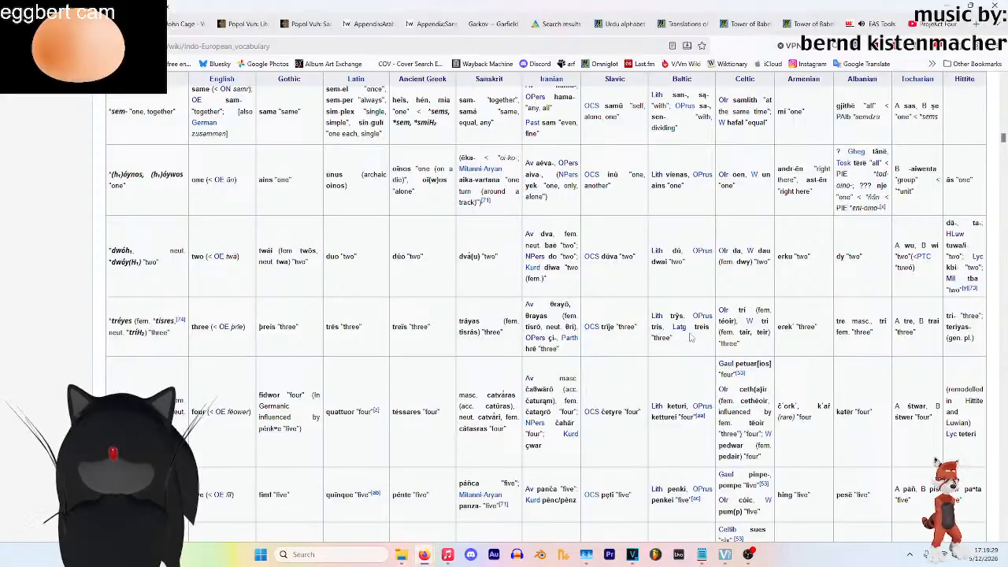
{"action": "scroll", "coordinate": [236, 284], "scroll_direction": "up", "scroll_amount": 15}
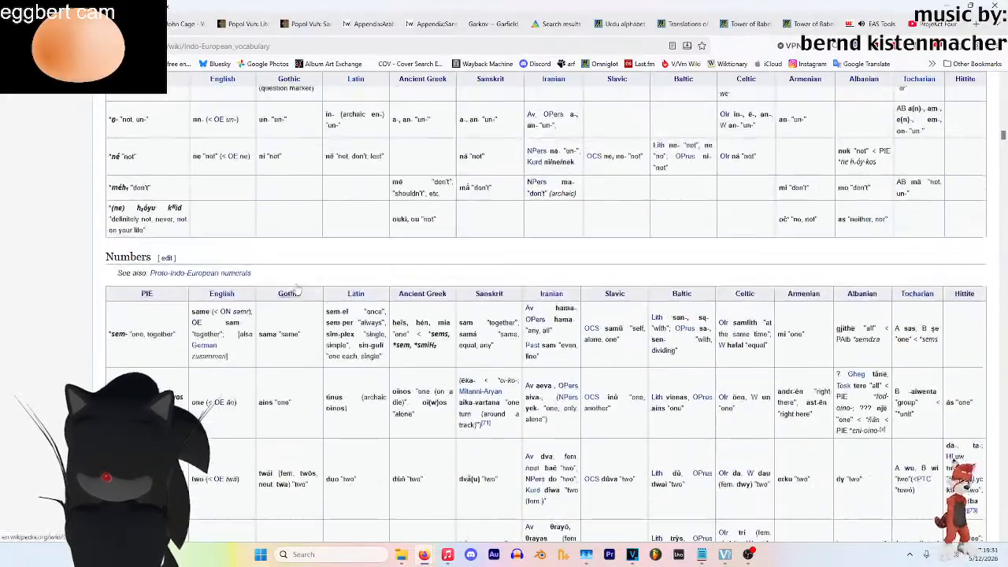
{"action": "scroll", "coordinate": [297, 289], "scroll_direction": "up", "scroll_amount": 20}
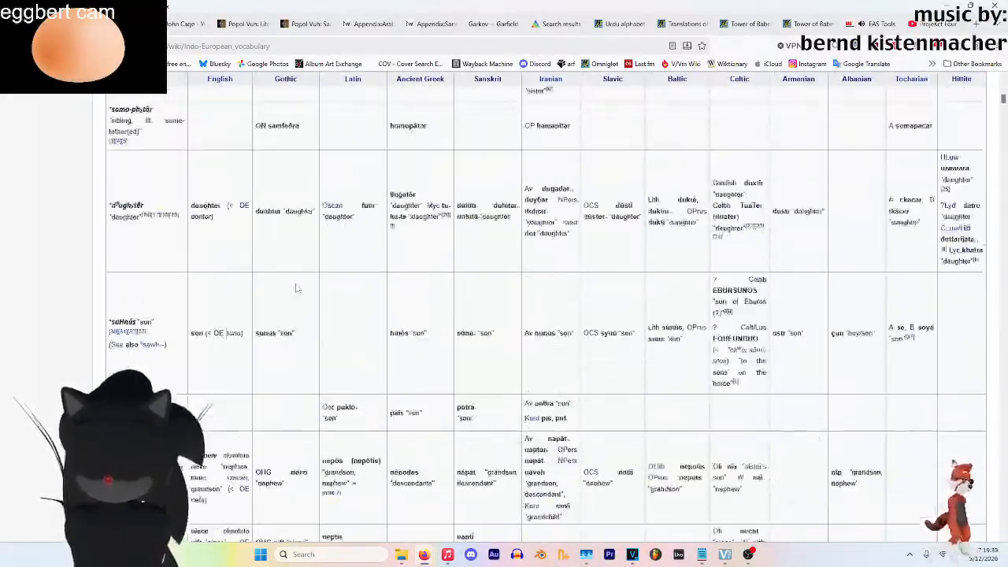
{"action": "scroll", "coordinate": [364, 285], "scroll_direction": "down", "scroll_amount": 15}
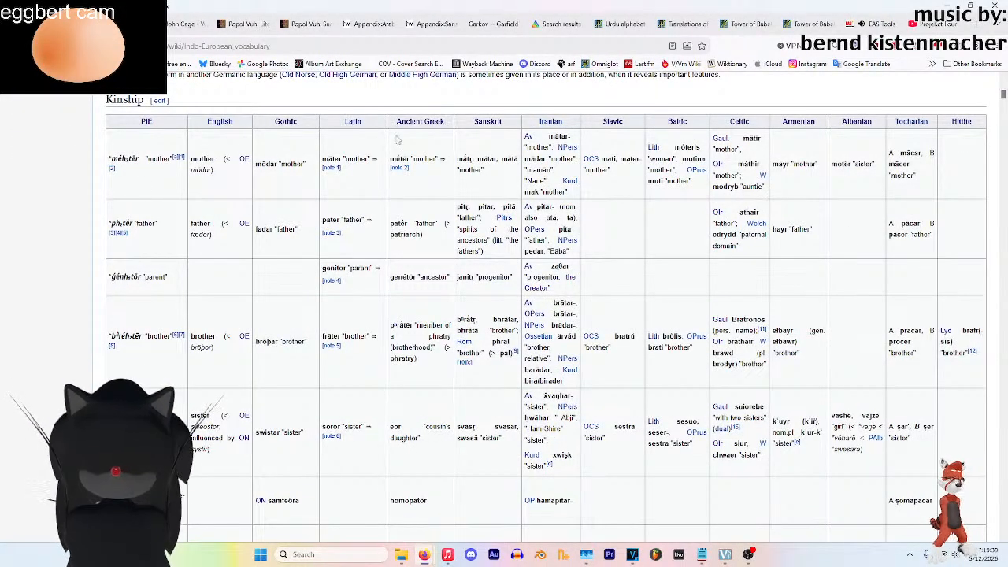
{"action": "scroll", "coordinate": [614, 254], "scroll_direction": "down", "scroll_amount": 10}
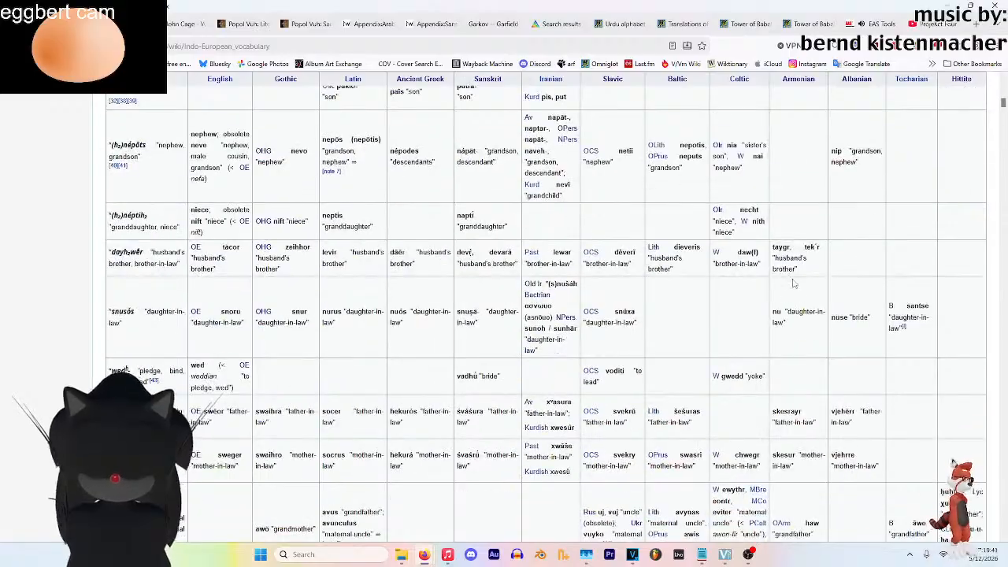
{"action": "scroll", "coordinate": [614, 254], "scroll_direction": "up", "scroll_amount": 6}
{"action": "scroll", "coordinate": [375, 311], "scroll_direction": "up", "scroll_amount": 2}
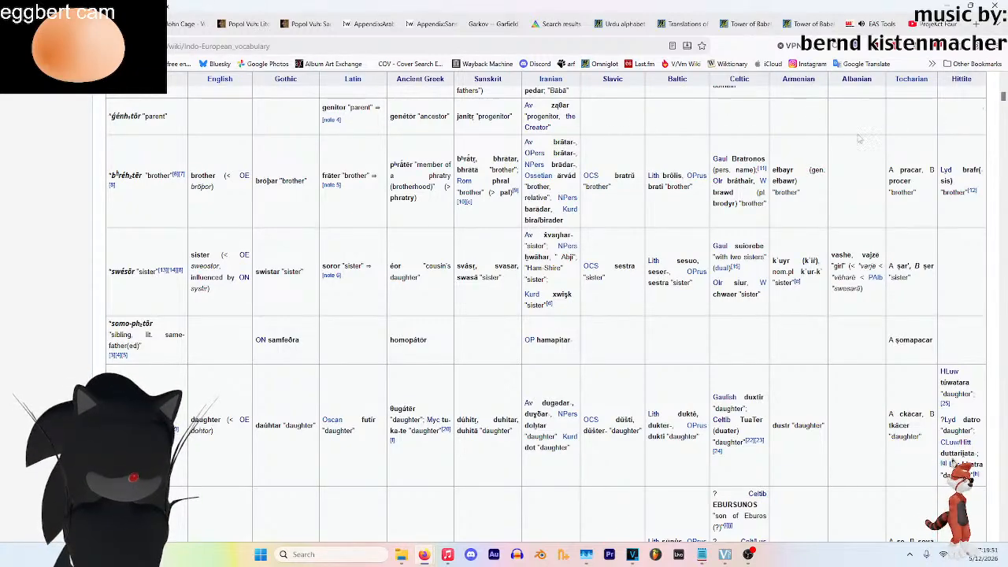
{"action": "scroll", "coordinate": [539, 238], "scroll_direction": "down", "scroll_amount": 15}
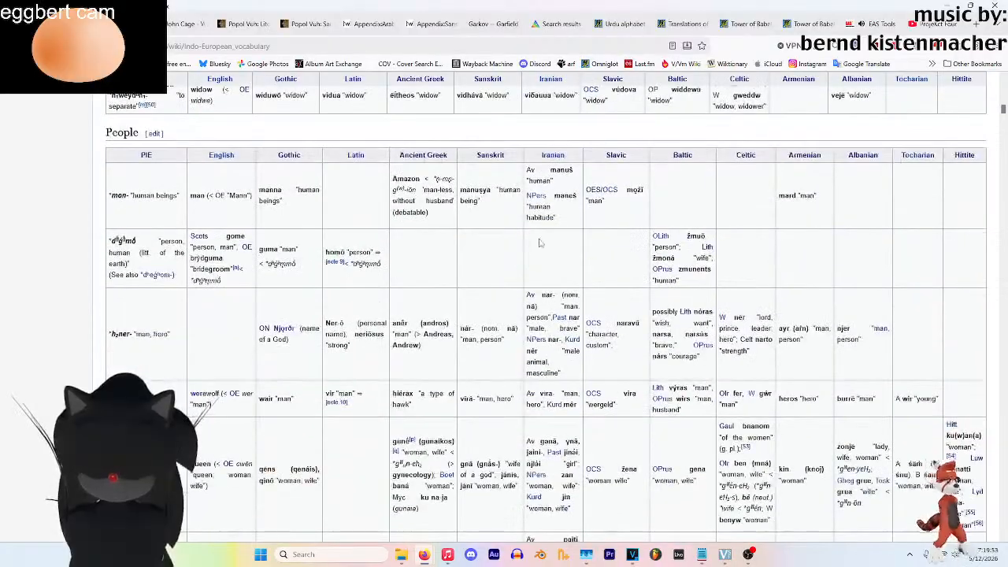
{"action": "scroll", "coordinate": [539, 238], "scroll_direction": "down", "scroll_amount": 12}
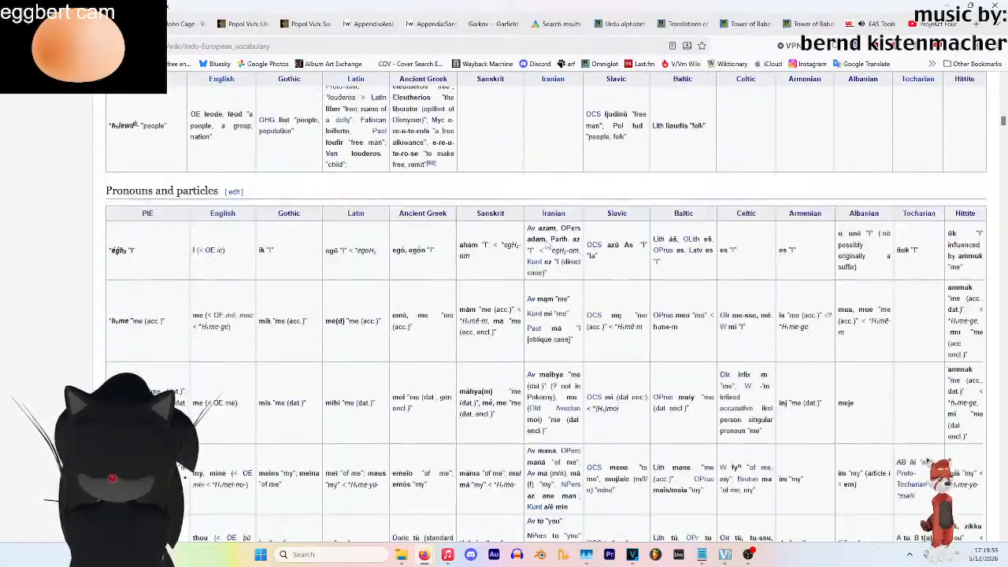
{"action": "scroll", "coordinate": [399, 270], "scroll_direction": "down", "scroll_amount": 10}
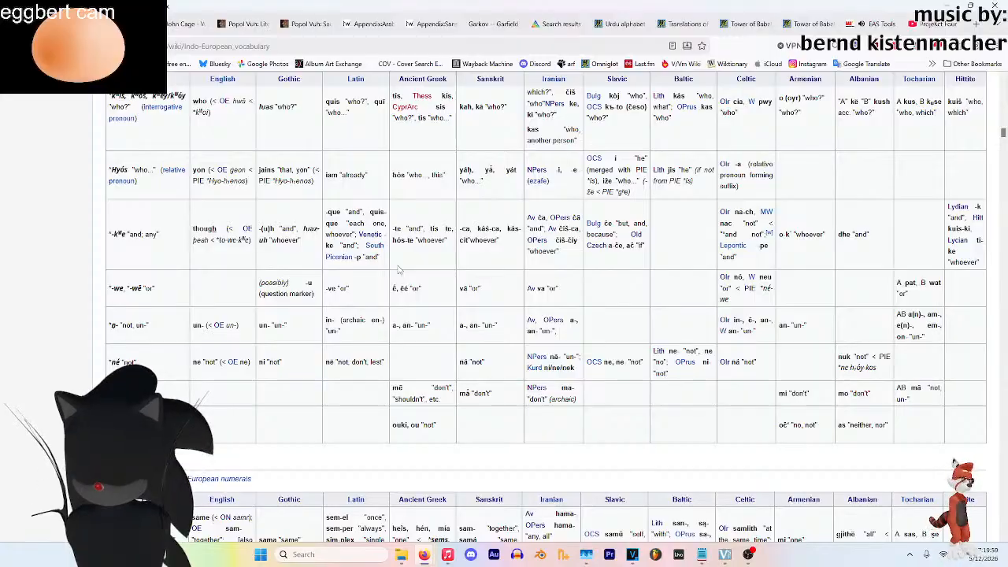
Search the article for "egg" and go to the second match
{"action": "key", "text": "ctrl+f"}
{"action": "type", "text": "eggi"}
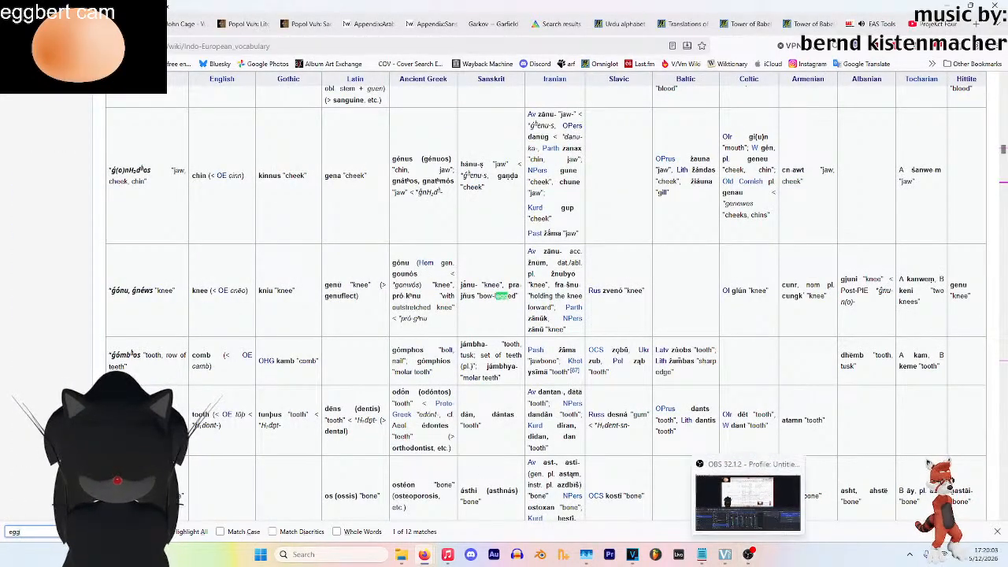
{"action": "key", "text": "Return"}
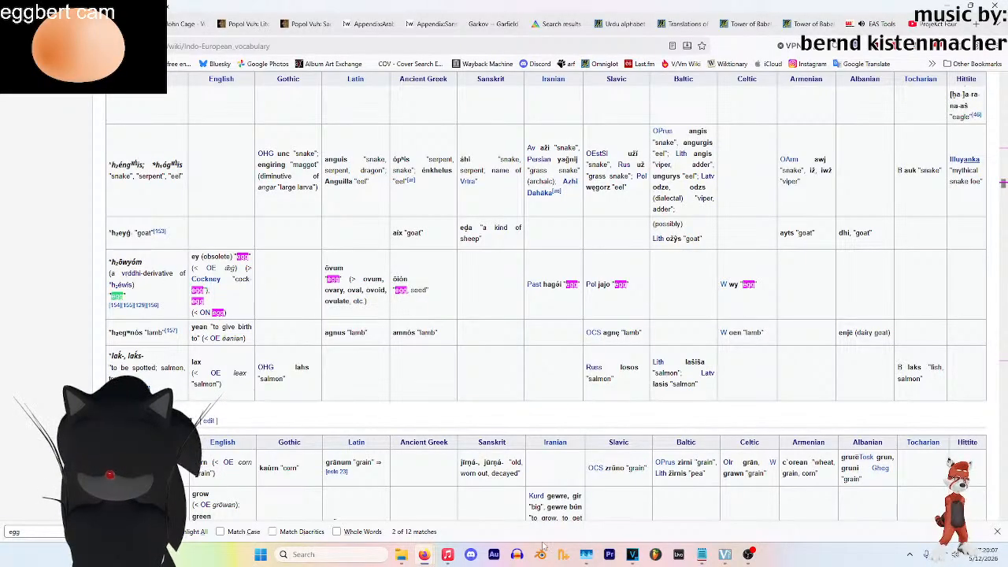
Switch to VSeeFace and load the black avatar with curled ears and a large red nose
{"action": "mouse_move", "coordinate": [747, 553]}
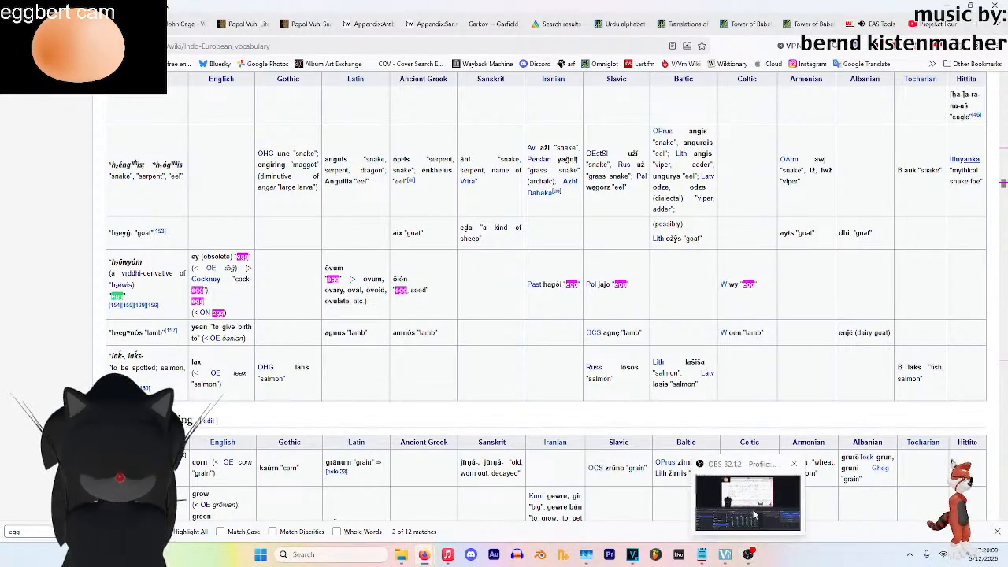
{"action": "mouse_move", "coordinate": [754, 516]}
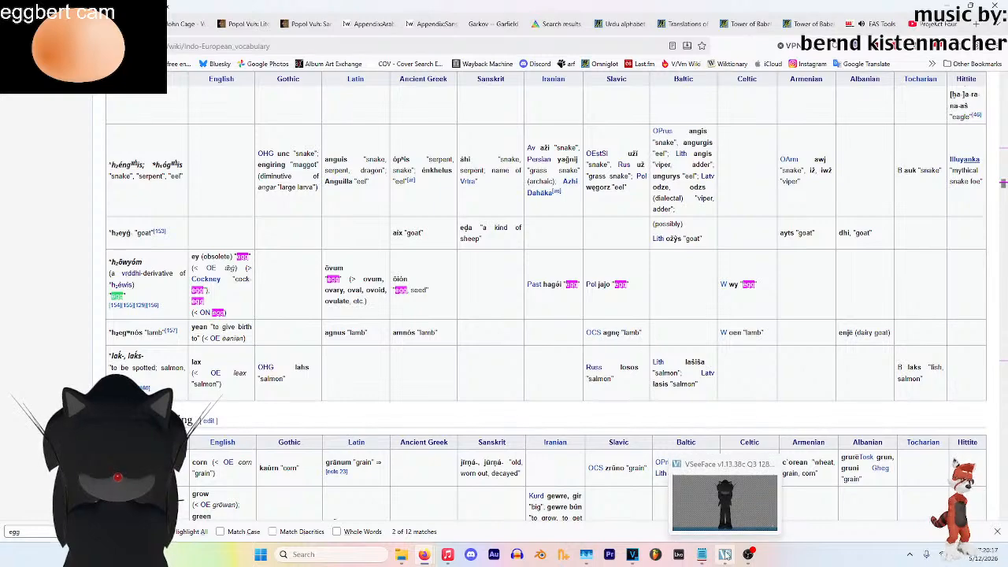
{"action": "left_click", "coordinate": [724, 504]}
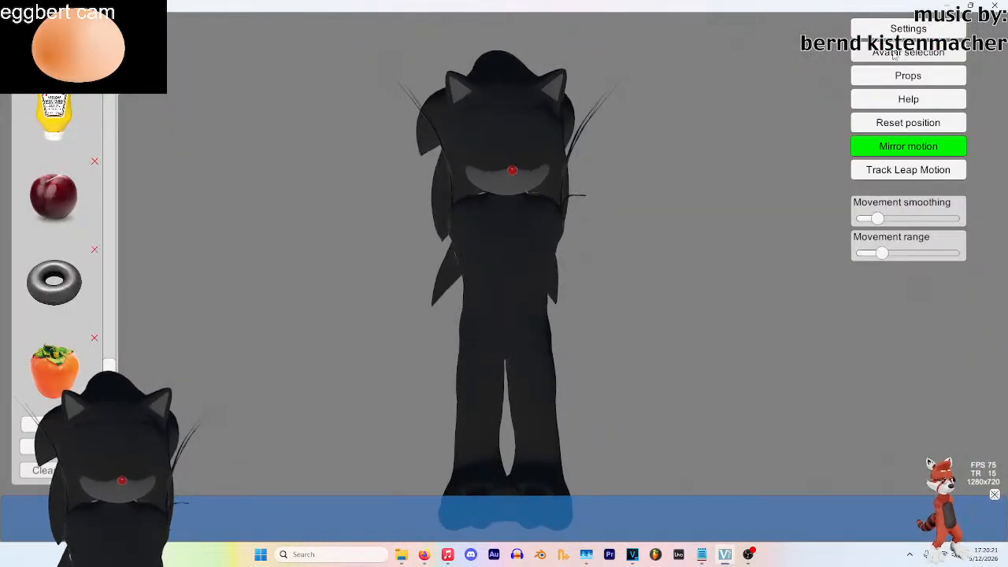
{"action": "left_click", "coordinate": [908, 52]}
{"action": "left_click", "coordinate": [448, 330]}
{"action": "left_click", "coordinate": [394, 435]}
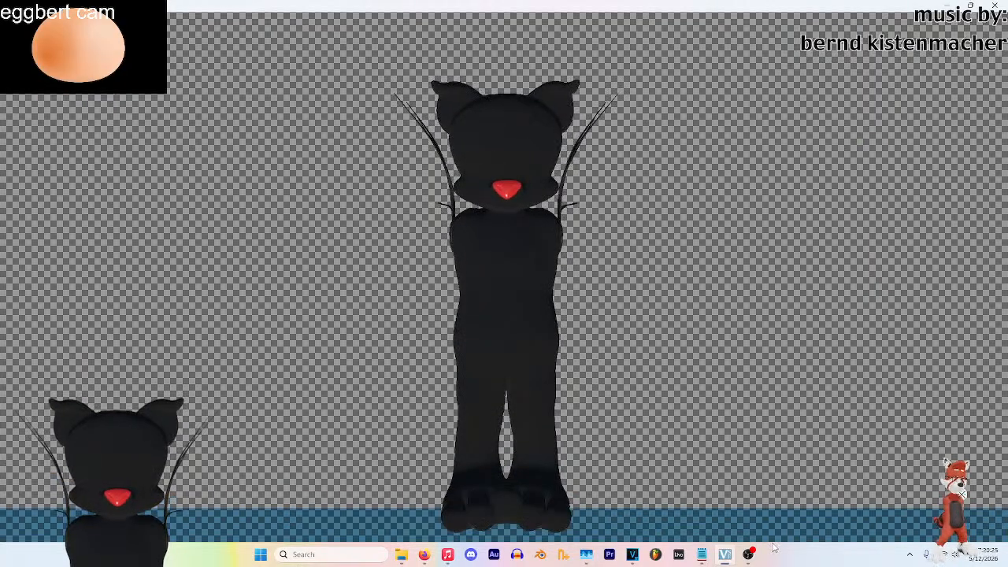
Check the stream in OBS, return to the vocabulary article in Firefox, and close the page search
{"action": "left_click", "coordinate": [749, 555]}
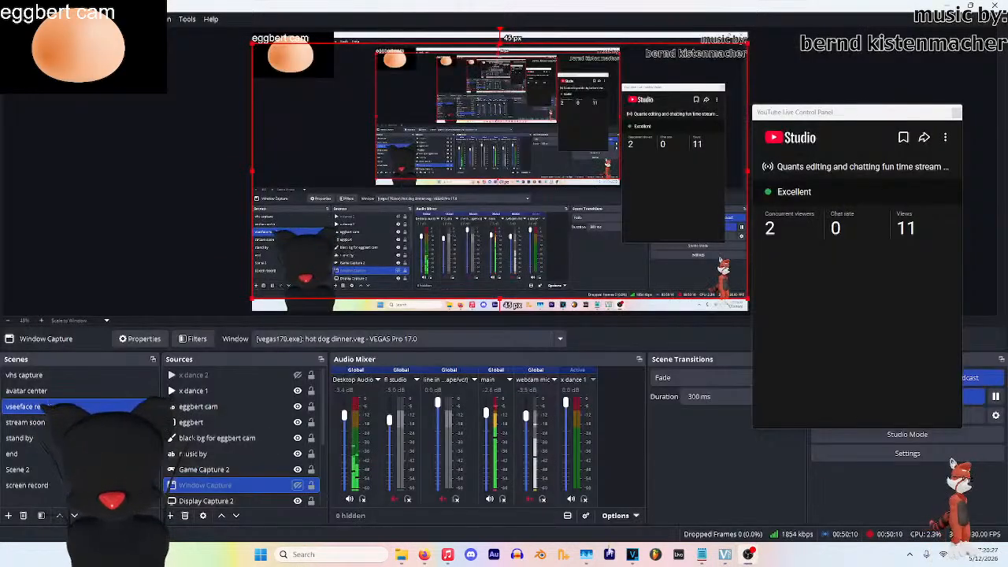
{"action": "mouse_move", "coordinate": [424, 554]}
{"action": "left_click", "coordinate": [405, 504]}
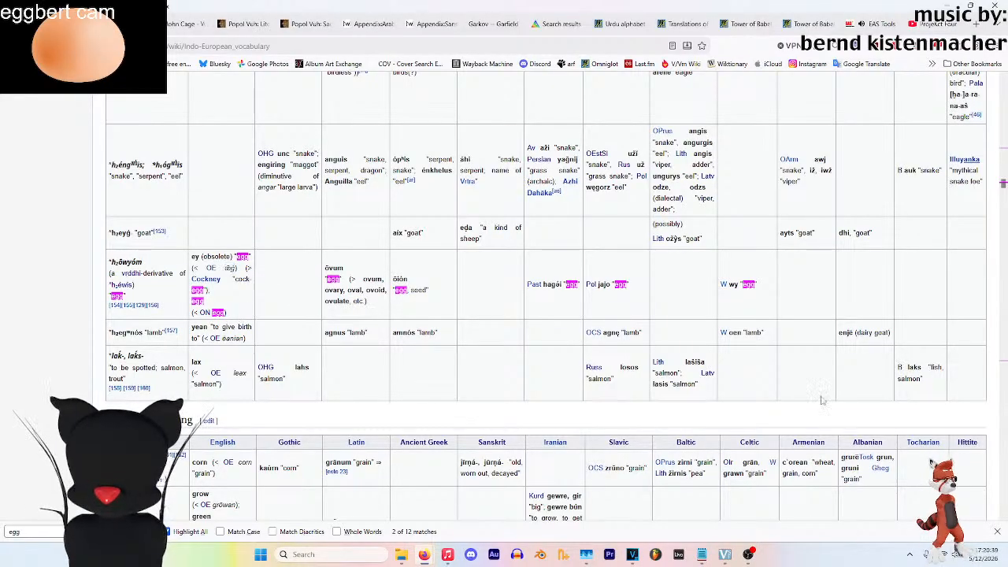
{"action": "left_click", "coordinate": [998, 533]}
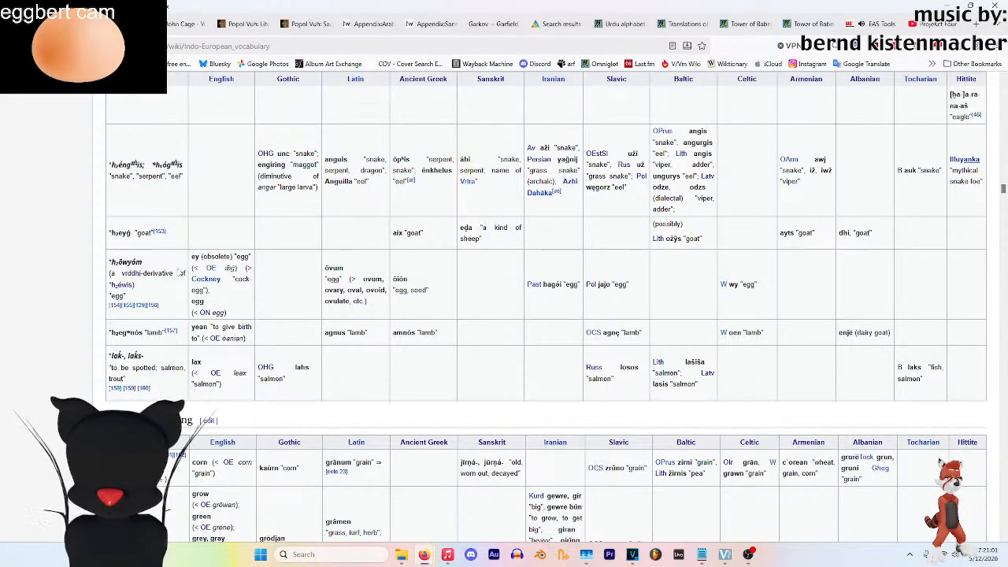
Highlight the Old English form and the obsolete word "ey" in the article's egg row, and clear the selection
{"action": "double_click", "coordinate": [230, 268]}
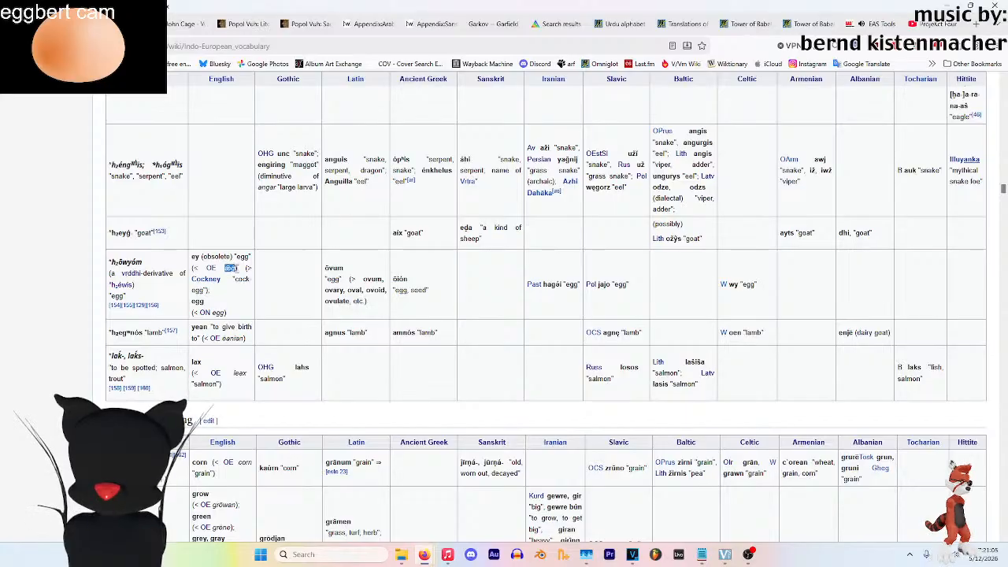
{"action": "double_click", "coordinate": [194, 256]}
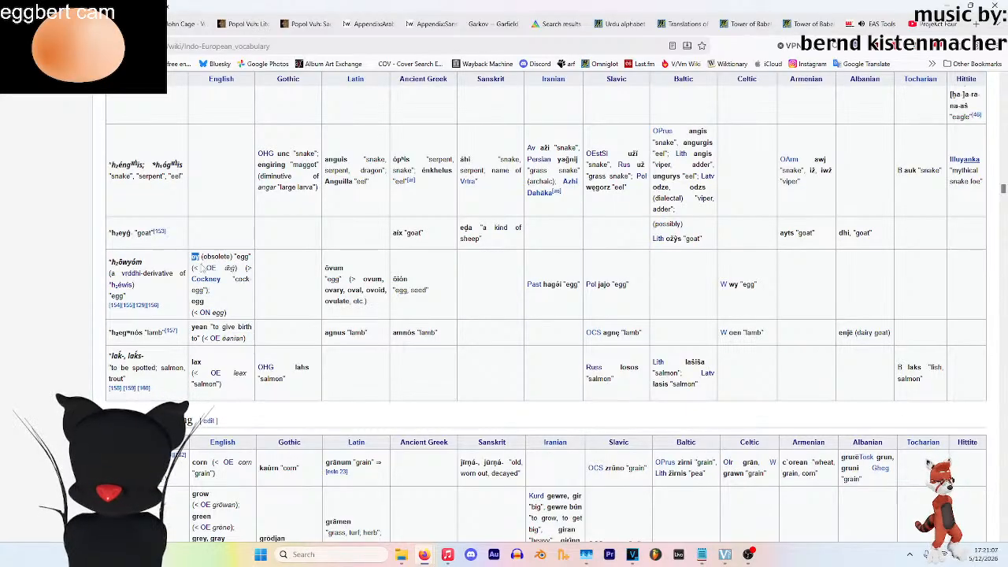
{"action": "left_click", "coordinate": [222, 308]}
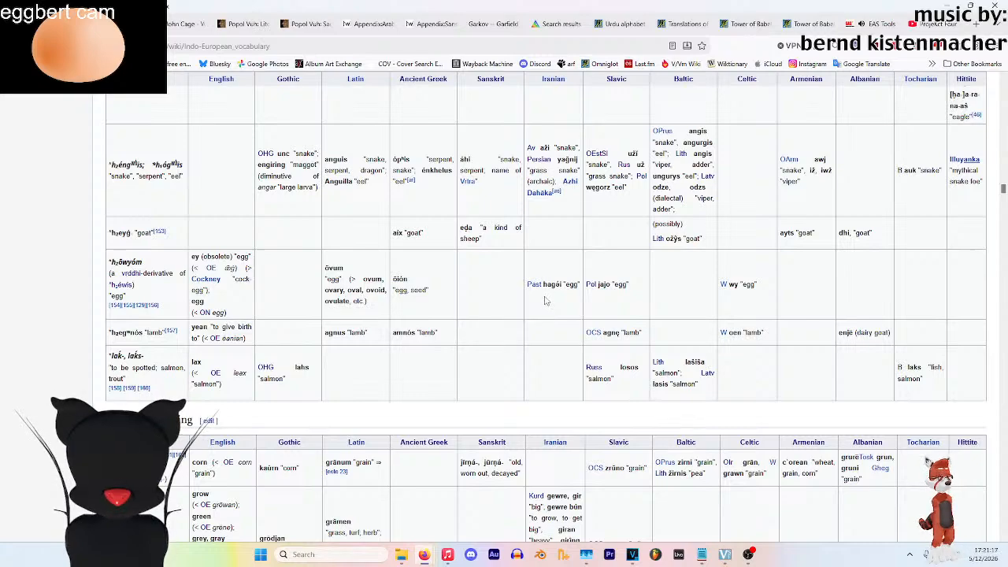
Highlight the Welsh word "wy" in the Celtic column of the egg row, and clear the selection
{"action": "mouse_move", "coordinate": [544, 294]}
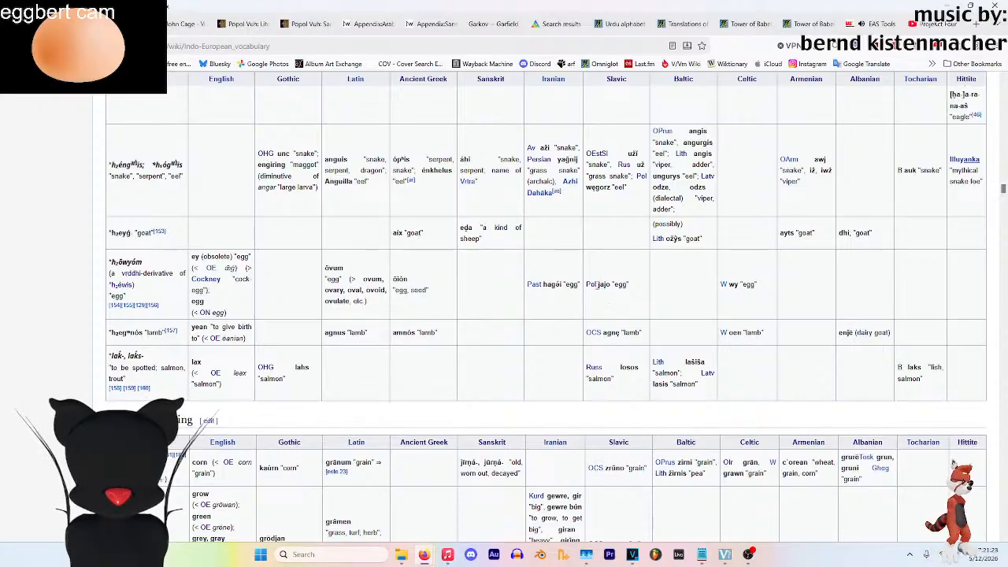
{"action": "double_click", "coordinate": [731, 285]}
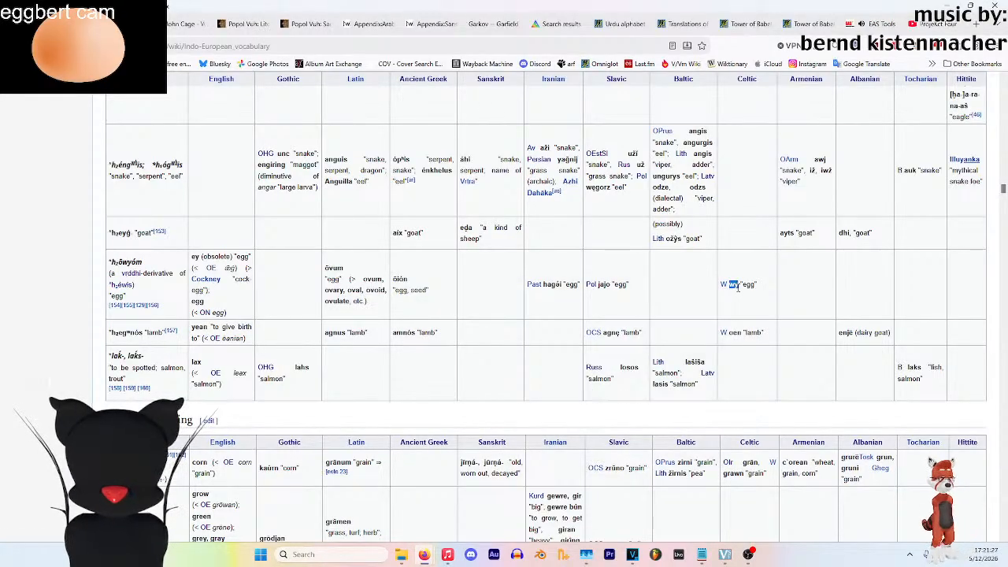
{"action": "left_click", "coordinate": [743, 342]}
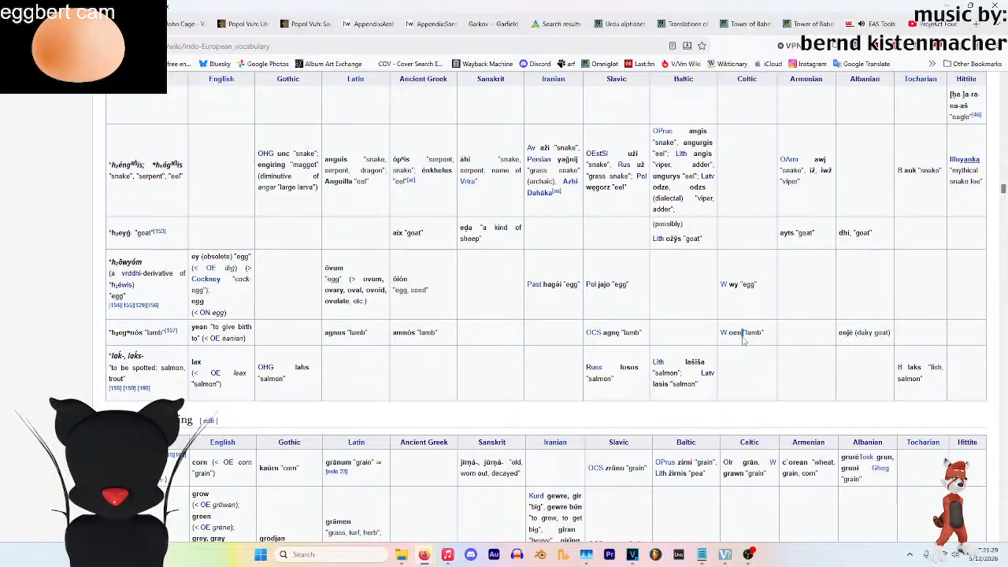
Go back up the vocabulary article and examine the cognates for mother, father, brother and sister in the Kinship table
{"action": "scroll", "coordinate": [253, 304], "scroll_direction": "up", "scroll_amount": 15}
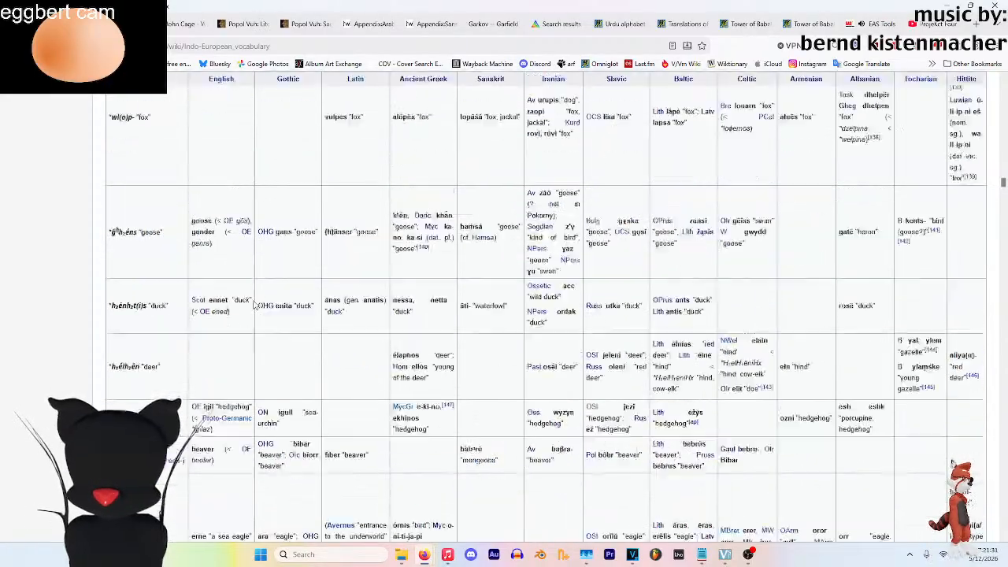
{"action": "scroll", "coordinate": [254, 305], "scroll_direction": "up", "scroll_amount": 20}
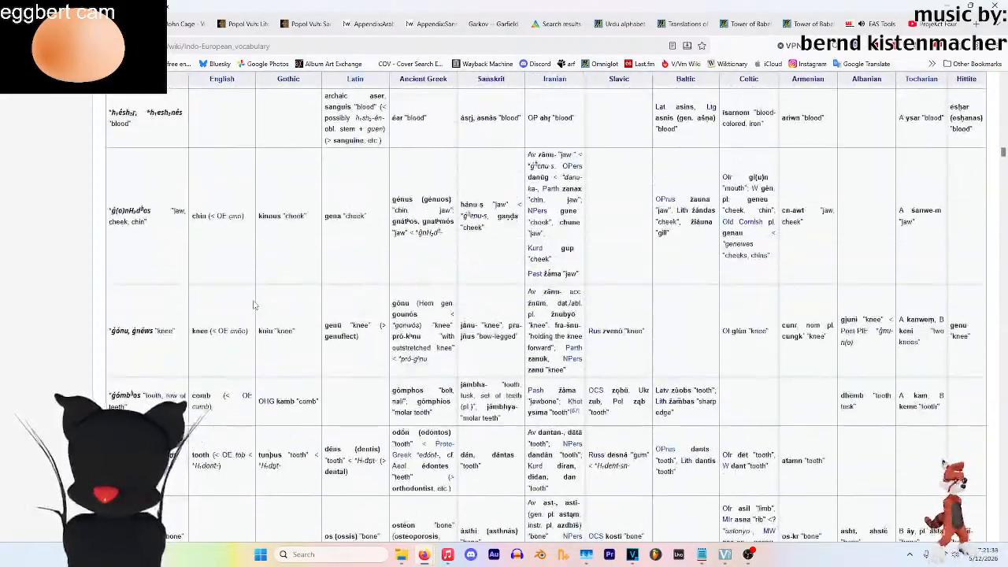
{"action": "scroll", "coordinate": [254, 305], "scroll_direction": "up", "scroll_amount": 20}
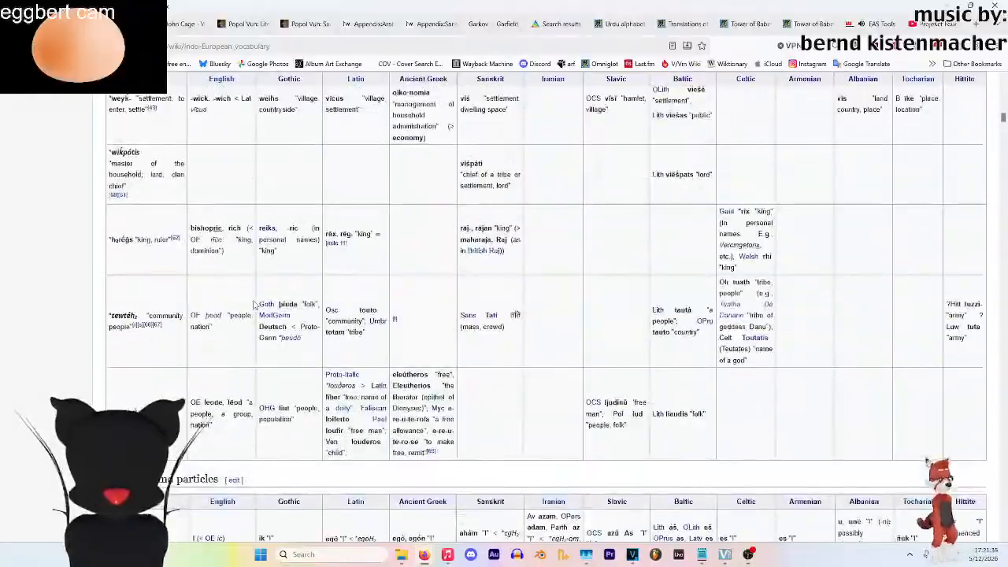
{"action": "scroll", "coordinate": [253, 304], "scroll_direction": "up", "scroll_amount": 10}
{"action": "scroll", "coordinate": [649, 273], "scroll_direction": "down", "scroll_amount": 6}
{"action": "scroll", "coordinate": [650, 273], "scroll_direction": "down", "scroll_amount": 3}
{"action": "scroll", "coordinate": [631, 291], "scroll_direction": "up", "scroll_amount": 3}
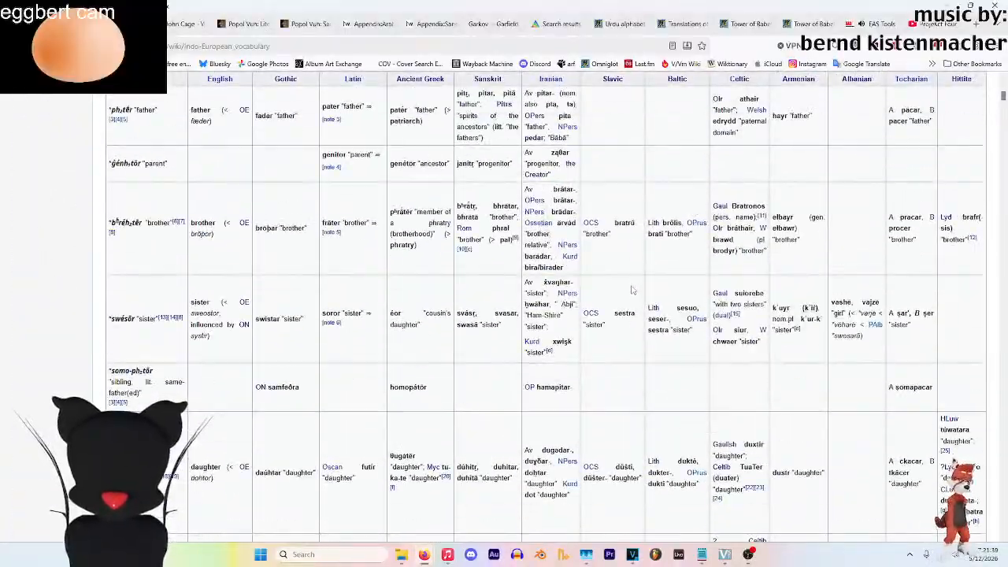
{"action": "scroll", "coordinate": [631, 290], "scroll_direction": "up", "scroll_amount": 2}
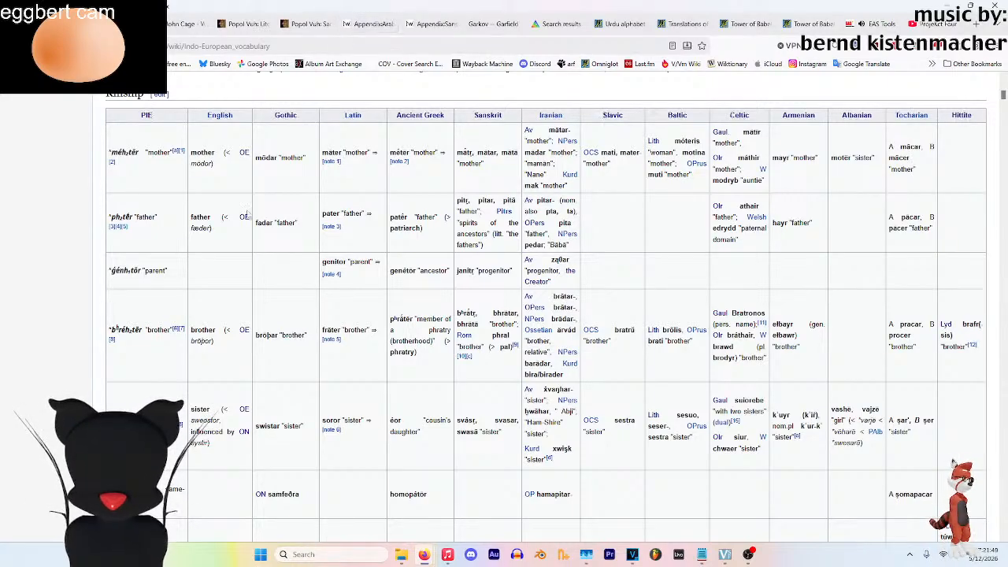
{"action": "scroll", "coordinate": [132, 273], "scroll_direction": "down", "scroll_amount": 3}
Jump from the article's contents to "Bodily functions and states", highlight "potable" in the drink row, and clear the selection
{"action": "scroll", "coordinate": [142, 315], "scroll_direction": "up", "scroll_amount": 20}
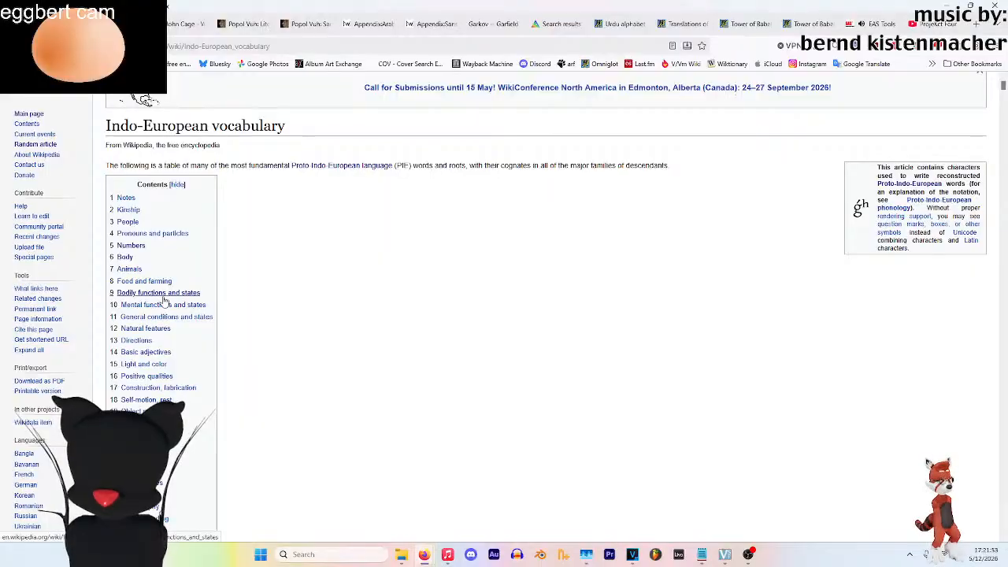
{"action": "left_click", "coordinate": [181, 295]}
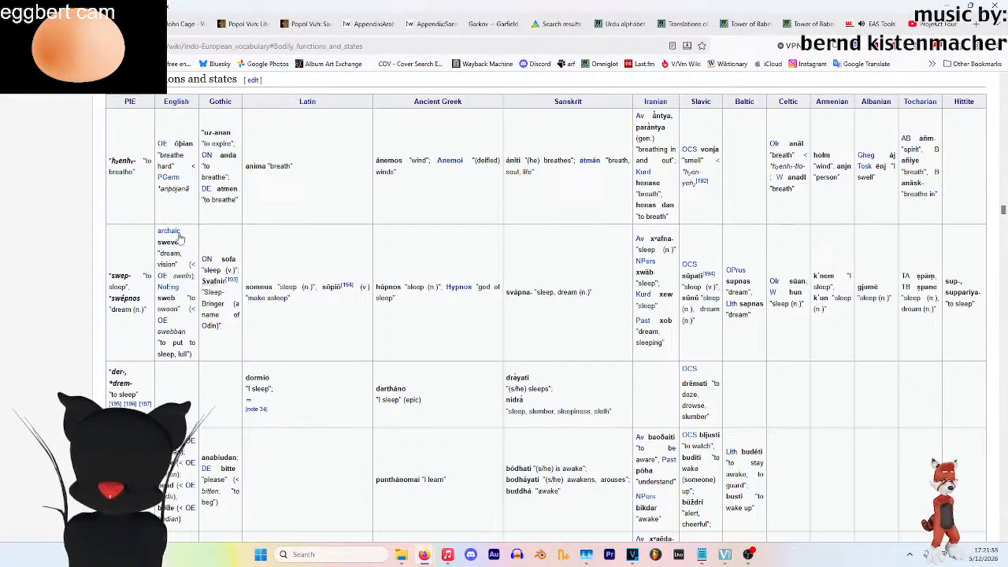
{"action": "scroll", "coordinate": [169, 288], "scroll_direction": "down", "scroll_amount": 5}
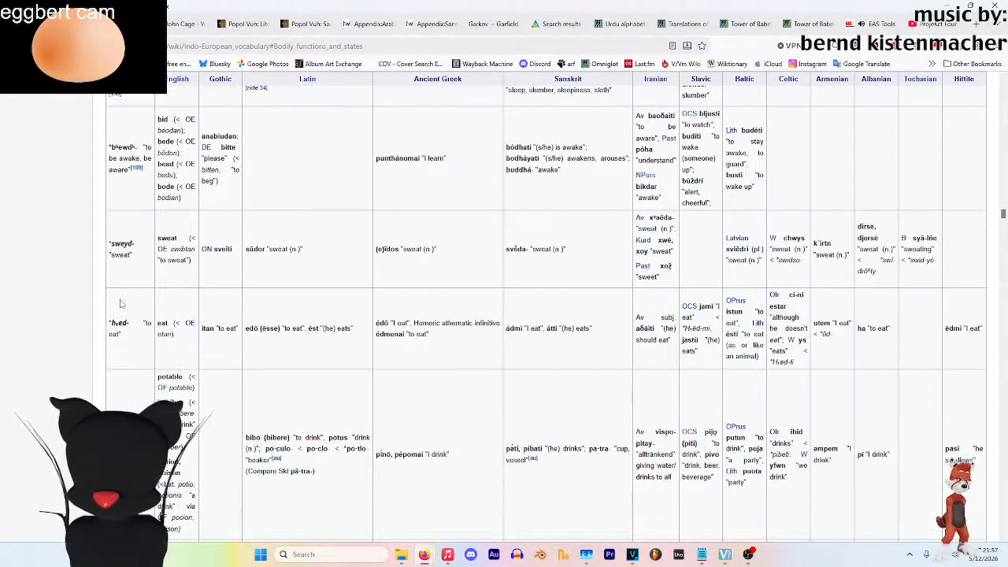
{"action": "scroll", "coordinate": [143, 259], "scroll_direction": "down", "scroll_amount": 3}
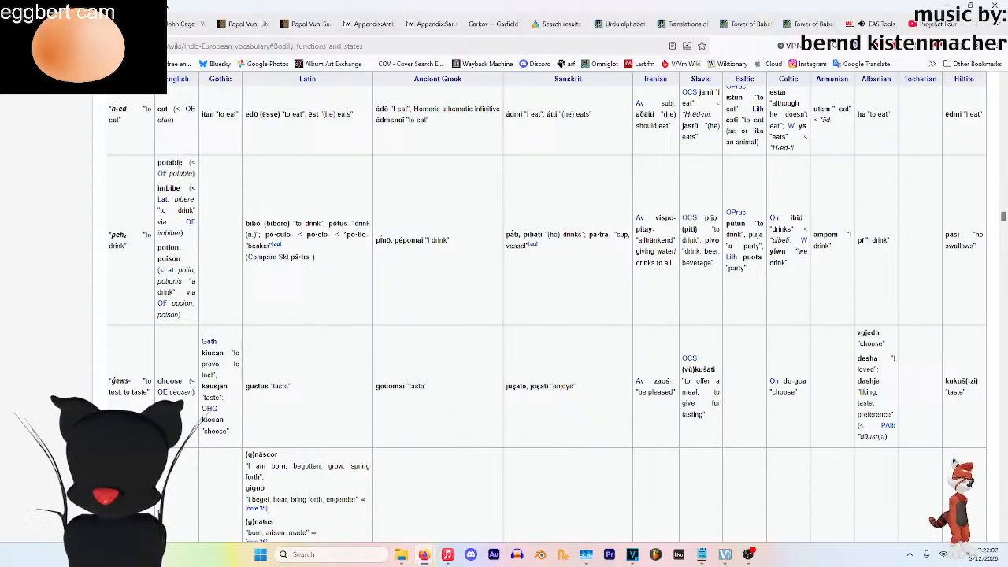
{"action": "double_click", "coordinate": [181, 162]}
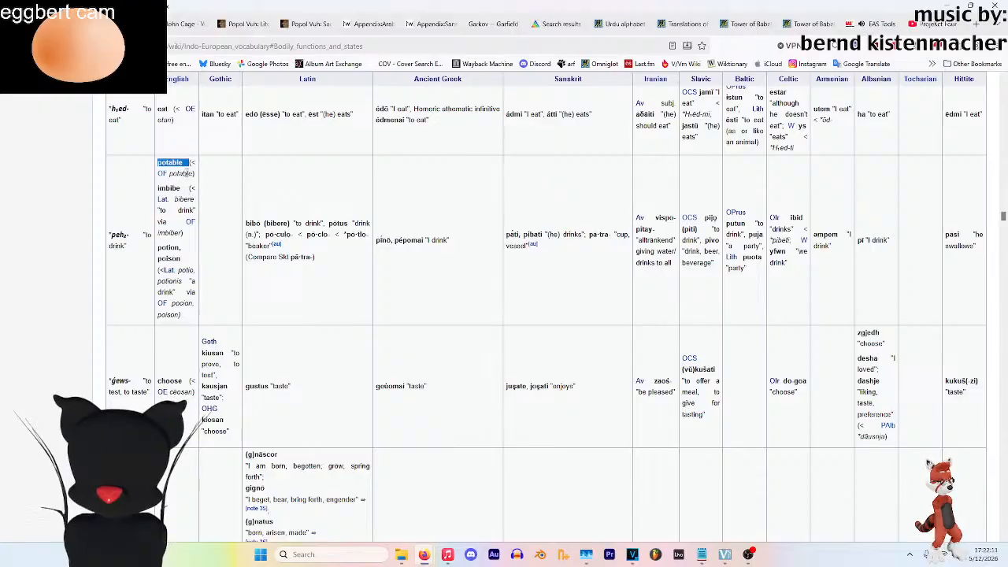
{"action": "left_click", "coordinate": [191, 172]}
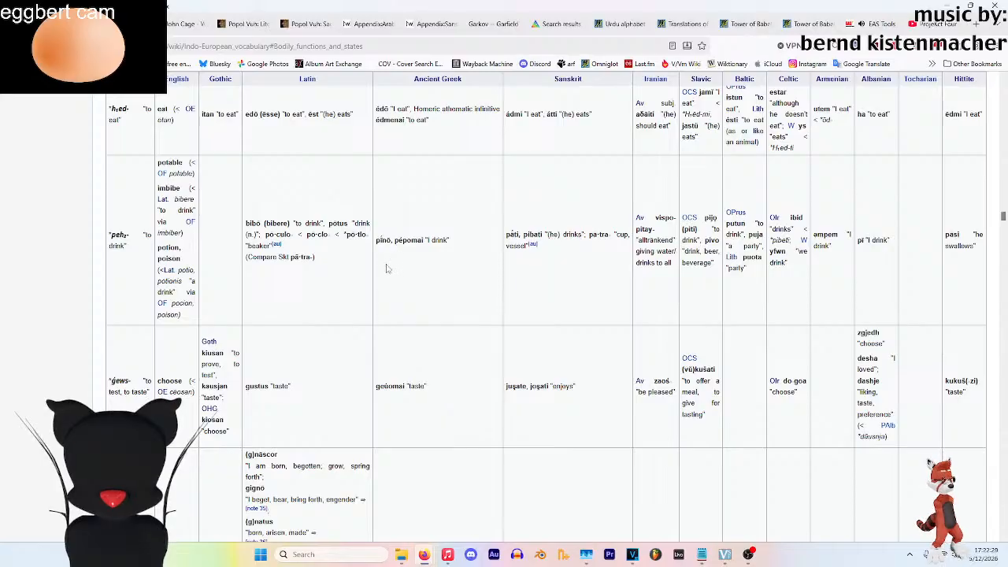
Examine the remaining rows of "Bodily functions and states" and continue through the "Mental functions and states" table
{"action": "scroll", "coordinate": [249, 309], "scroll_direction": "down", "scroll_amount": 2}
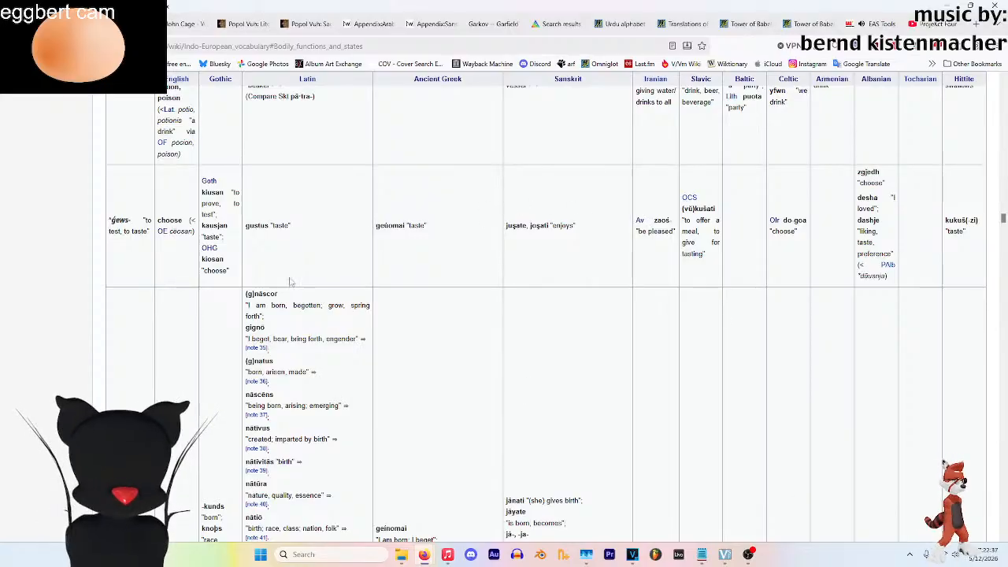
{"action": "scroll", "coordinate": [270, 293], "scroll_direction": "down", "scroll_amount": 3}
{"action": "scroll", "coordinate": [270, 293], "scroll_direction": "down", "scroll_amount": 10}
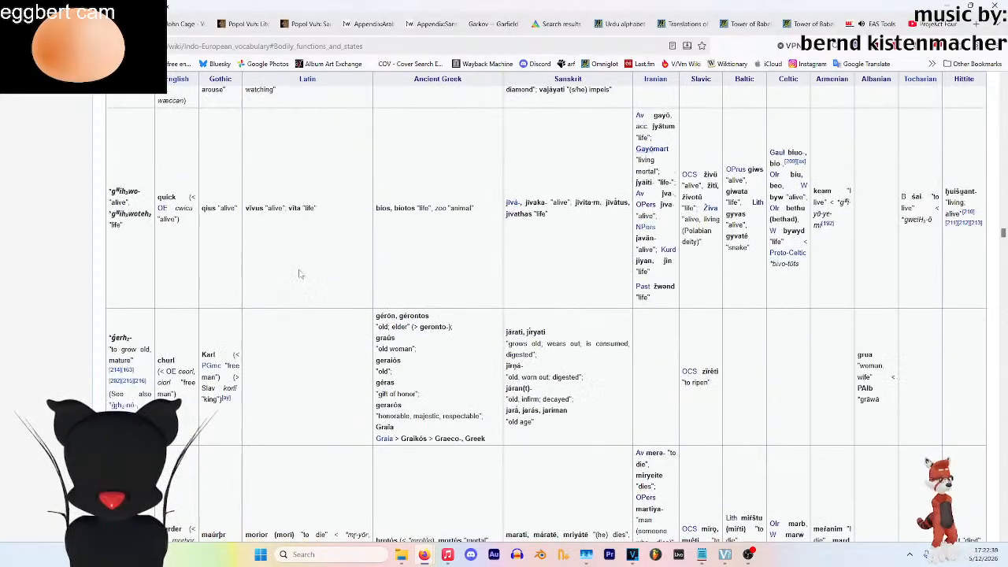
{"action": "scroll", "coordinate": [223, 261], "scroll_direction": "down", "scroll_amount": 5}
{"action": "scroll", "coordinate": [175, 233], "scroll_direction": "up", "scroll_amount": 2}
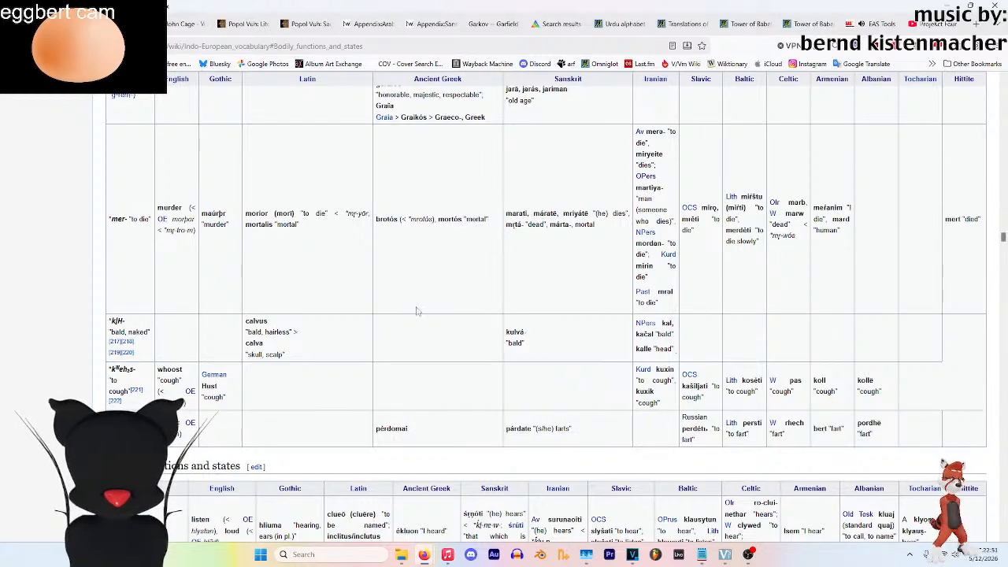
{"action": "scroll", "coordinate": [37, 315], "scroll_direction": "down", "scroll_amount": 1}
{"action": "scroll", "coordinate": [154, 344], "scroll_direction": "down", "scroll_amount": 1}
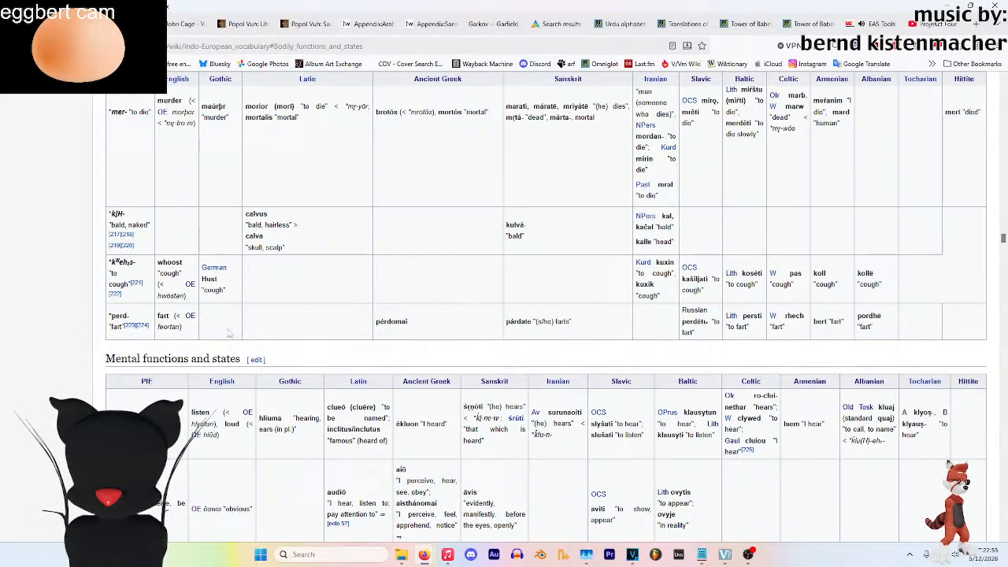
{"action": "scroll", "coordinate": [154, 335], "scroll_direction": "down", "scroll_amount": 7}
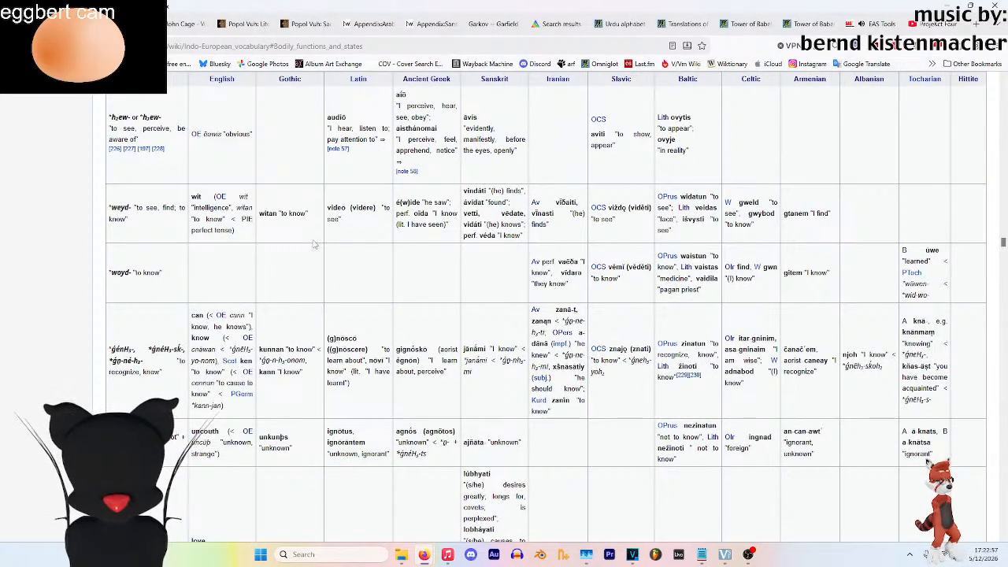
{"action": "scroll", "coordinate": [315, 245], "scroll_direction": "down", "scroll_amount": 2}
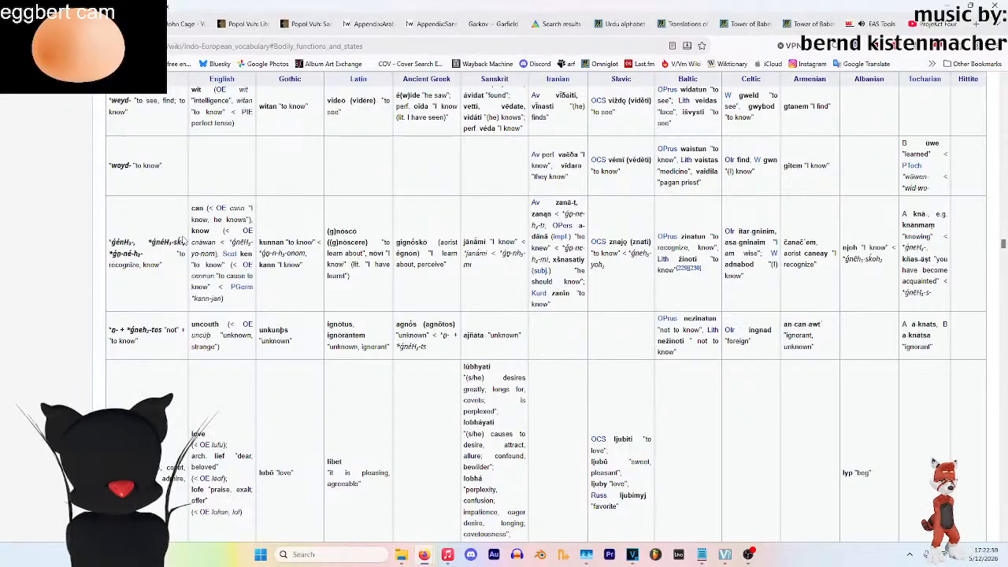
{"action": "scroll", "coordinate": [189, 242], "scroll_direction": "down", "scroll_amount": 10}
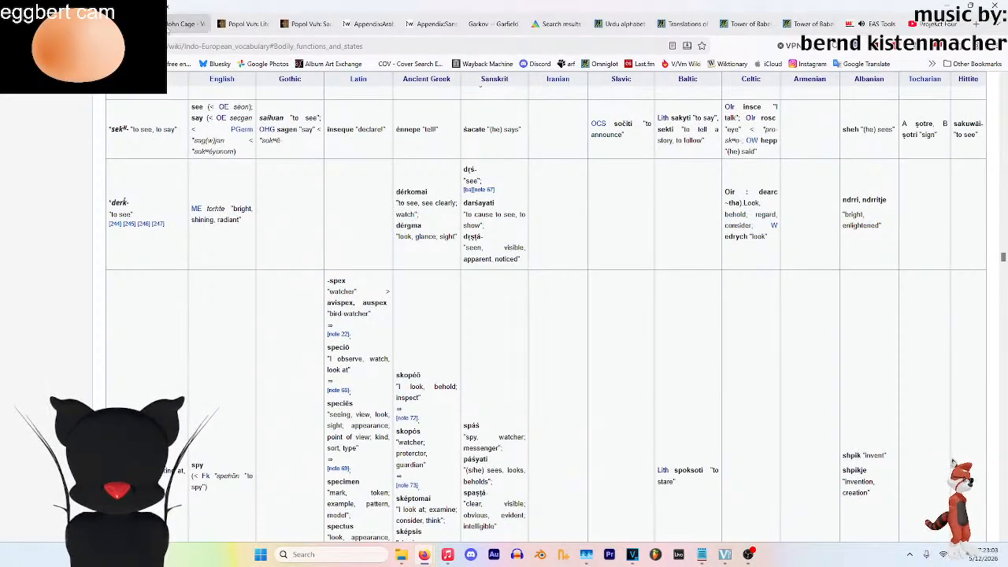
Switch to the open John Cage article and skim from the Life section to "Visual art, writings, and other activities"
{"action": "left_click", "coordinate": [184, 24]}
{"action": "scroll", "coordinate": [609, 241], "scroll_direction": "down", "scroll_amount": 15}
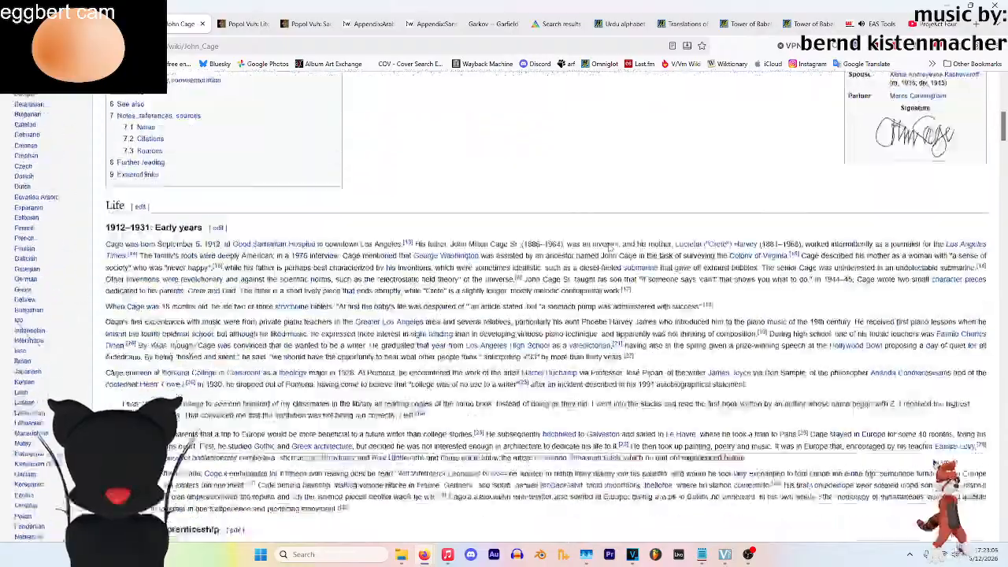
{"action": "scroll", "coordinate": [638, 293], "scroll_direction": "down", "scroll_amount": 8}
{"action": "scroll", "coordinate": [638, 293], "scroll_direction": "down", "scroll_amount": 5}
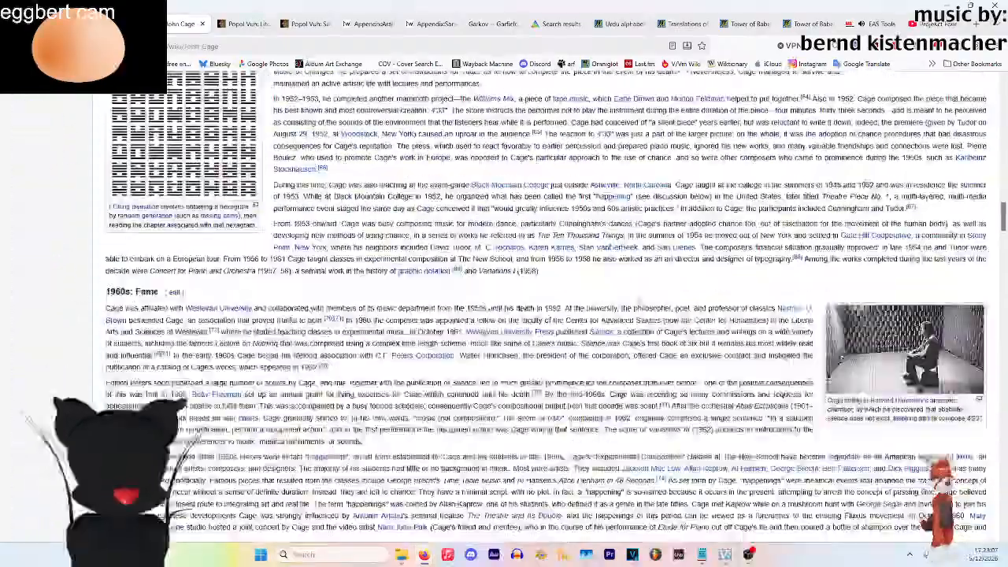
{"action": "scroll", "coordinate": [638, 295], "scroll_direction": "up", "scroll_amount": 2}
{"action": "scroll", "coordinate": [636, 299], "scroll_direction": "down", "scroll_amount": 3}
{"action": "scroll", "coordinate": [636, 297], "scroll_direction": "down", "scroll_amount": 12}
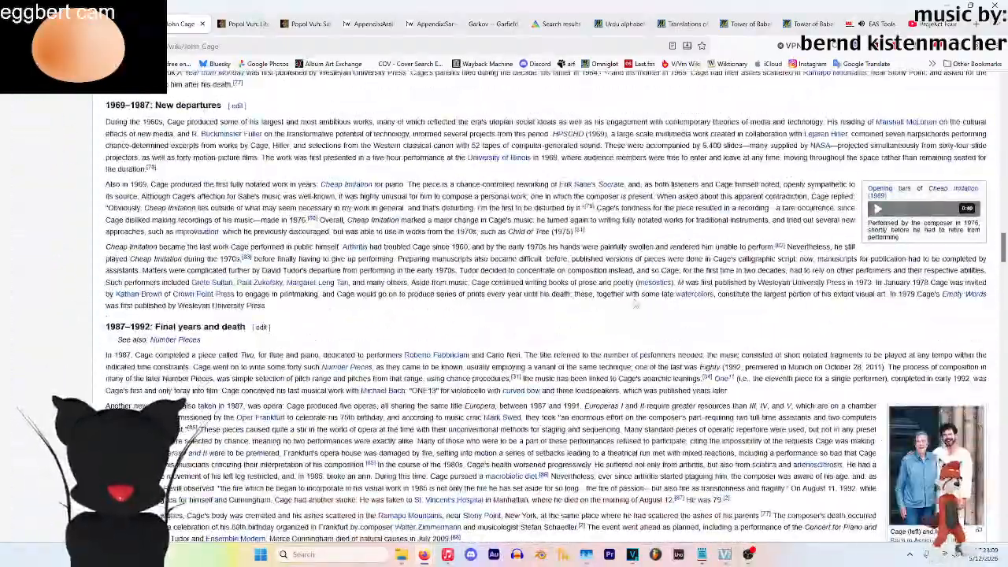
{"action": "scroll", "coordinate": [650, 333], "scroll_direction": "down", "scroll_amount": 5}
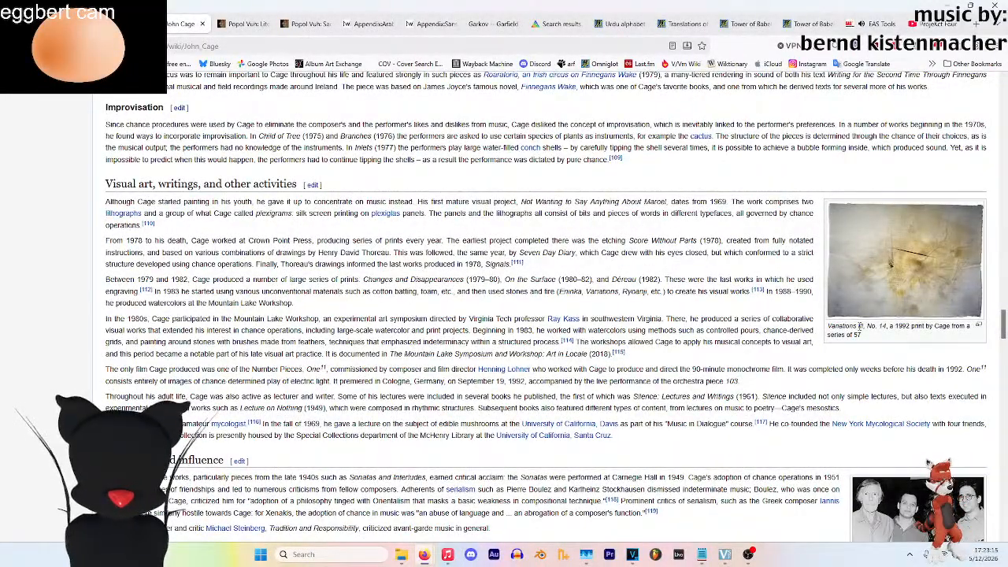
Look back over the Chance section of the John Cage article, and examine the Centenary commemoration, Archives, See also and Notes sections
{"action": "scroll", "coordinate": [481, 298], "scroll_direction": "up", "scroll_amount": 10}
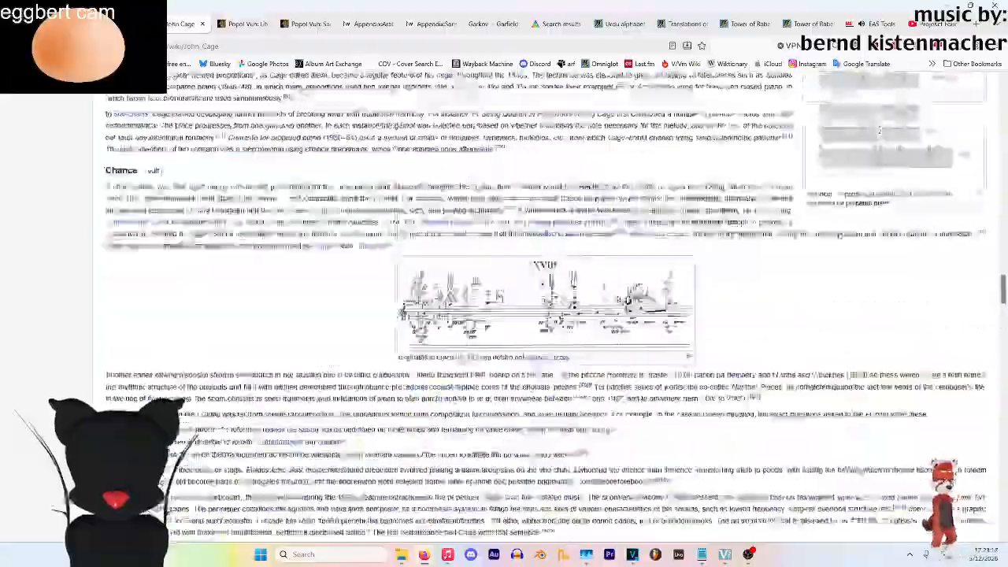
{"action": "scroll", "coordinate": [579, 325], "scroll_direction": "up", "scroll_amount": 10}
{"action": "scroll", "coordinate": [598, 339], "scroll_direction": "up", "scroll_amount": 15}
{"action": "scroll", "coordinate": [600, 367], "scroll_direction": "down", "scroll_amount": 5}
{"action": "scroll", "coordinate": [600, 367], "scroll_direction": "down", "scroll_amount": 20}
{"action": "scroll", "coordinate": [664, 365], "scroll_direction": "down", "scroll_amount": 20}
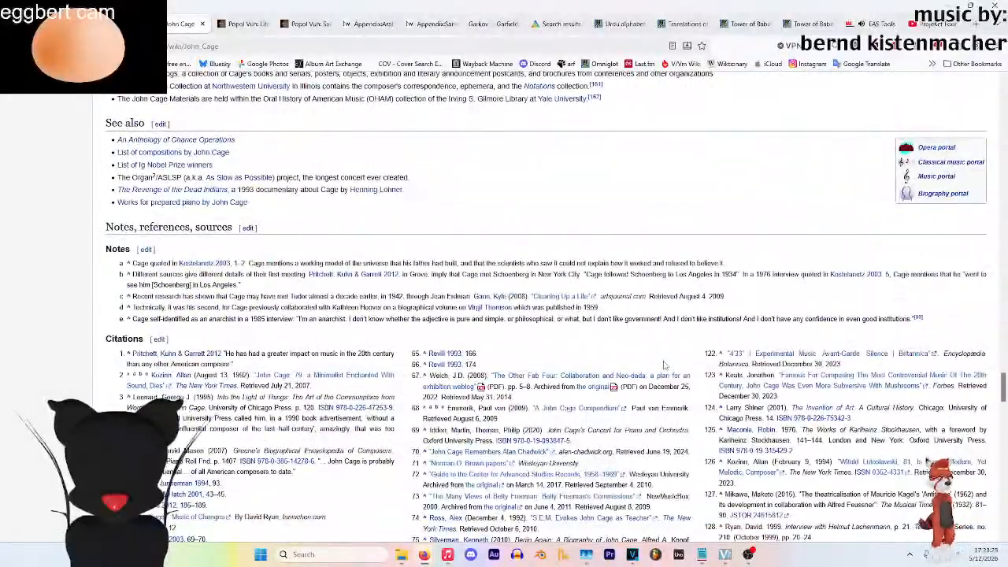
{"action": "scroll", "coordinate": [538, 370], "scroll_direction": "up", "scroll_amount": 4}
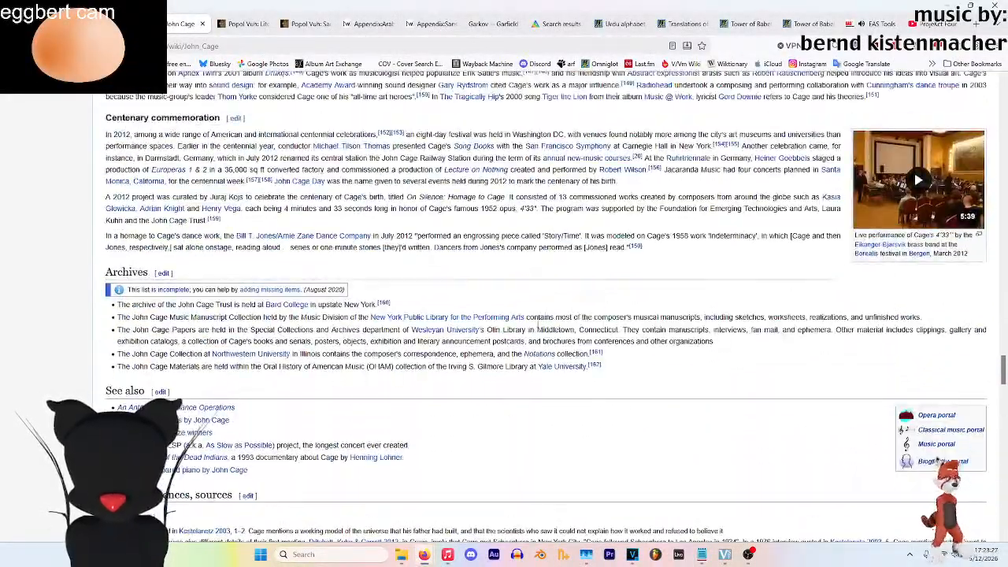
{"action": "scroll", "coordinate": [538, 370], "scroll_direction": "down", "scroll_amount": 3}
{"action": "mouse_move", "coordinate": [452, 406]}
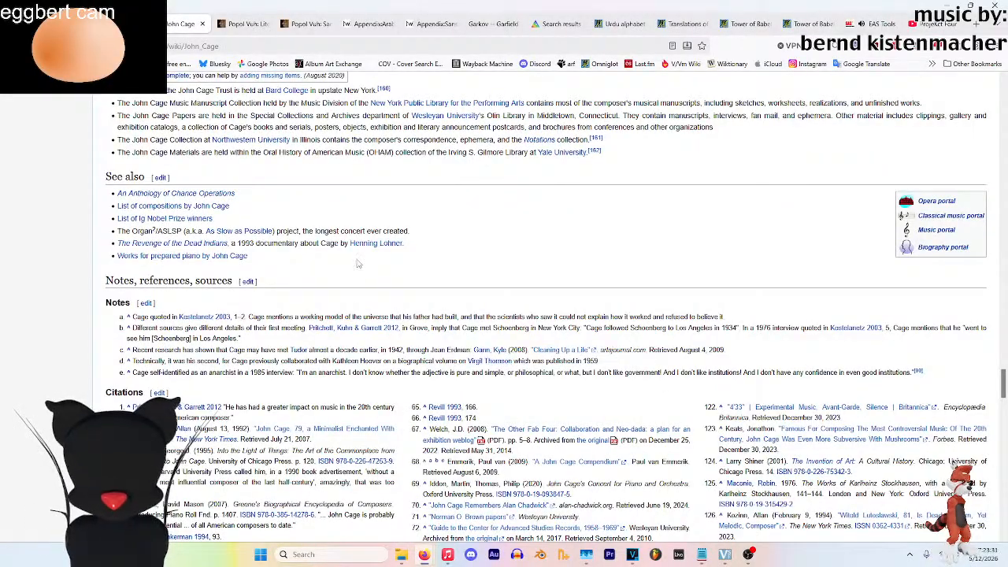
{"action": "scroll", "coordinate": [598, 205], "scroll_direction": "up", "scroll_amount": 5}
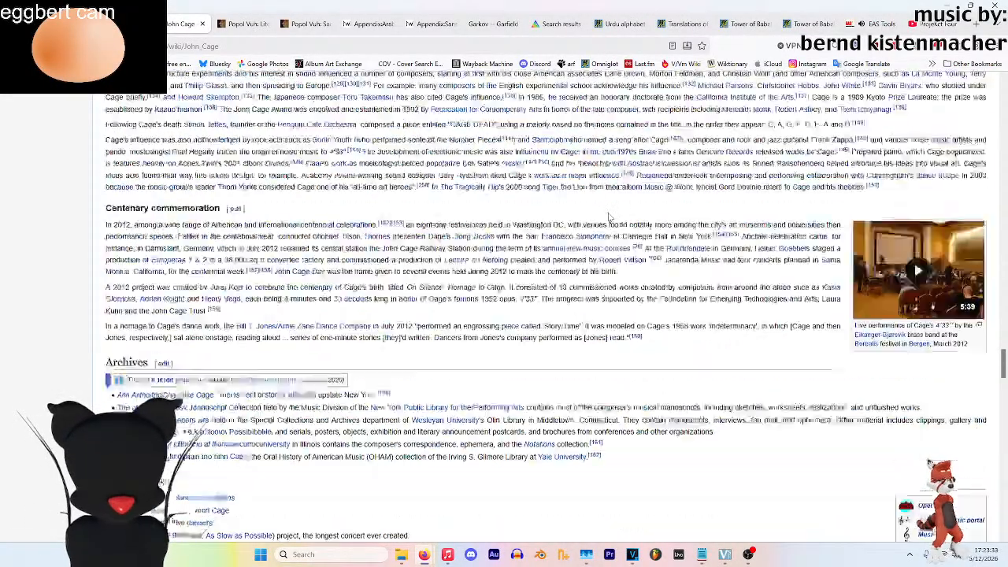
Skim the John Cage article from its centenary and archives sections back toward the early biography
{"action": "scroll", "coordinate": [610, 218], "scroll_direction": "down", "scroll_amount": 4}
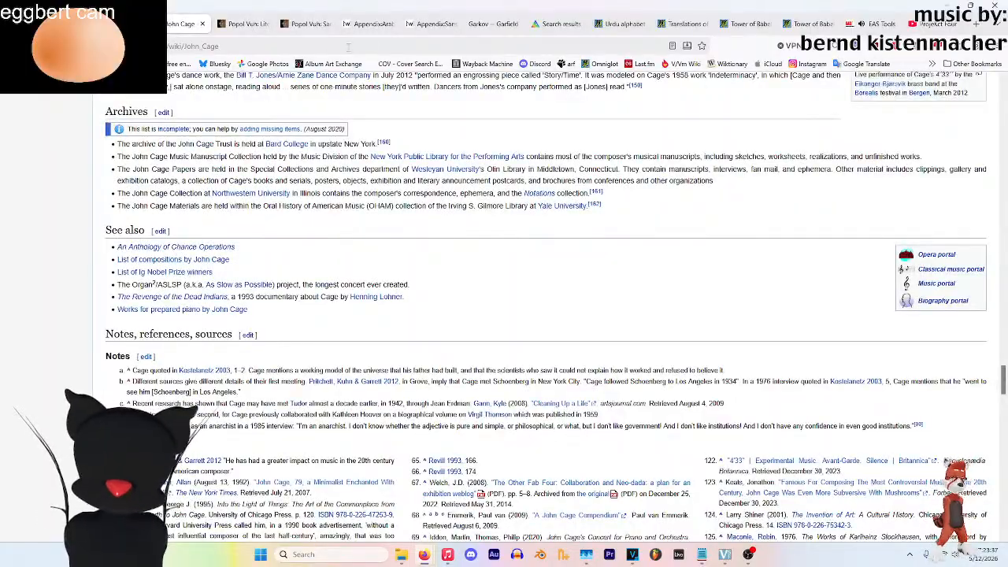
{"action": "scroll", "coordinate": [546, 307], "scroll_direction": "up", "scroll_amount": 15}
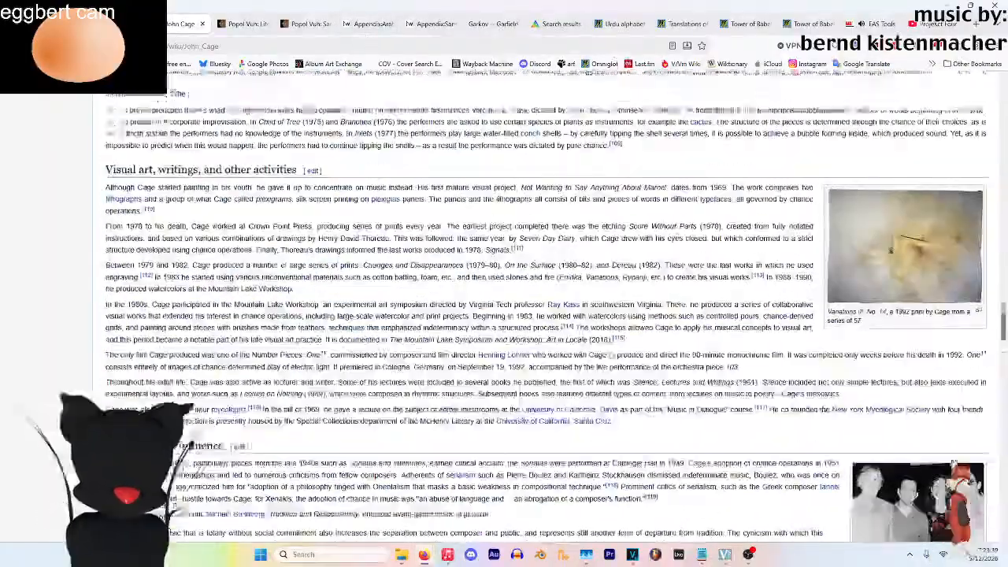
{"action": "scroll", "coordinate": [546, 308], "scroll_direction": "up", "scroll_amount": 10}
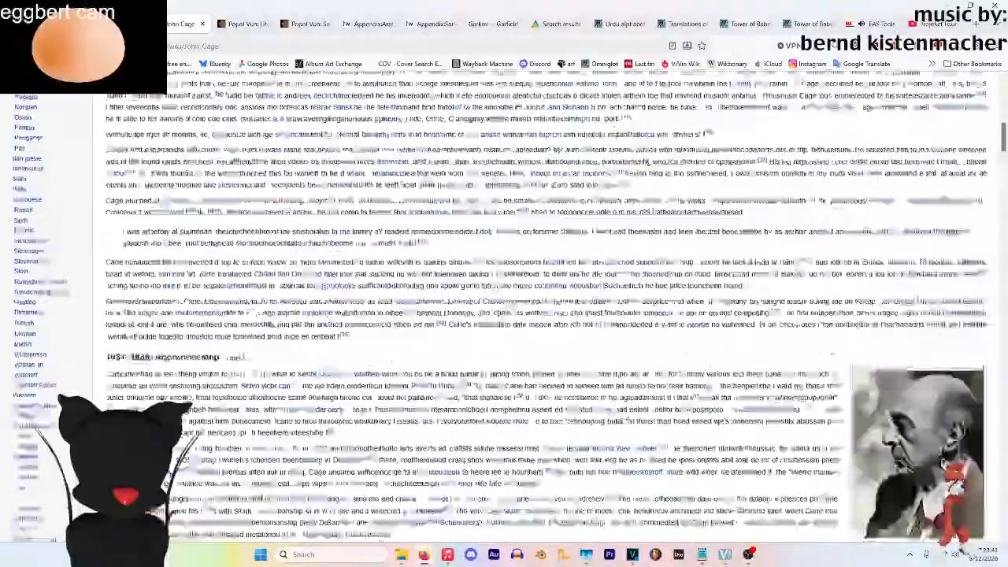
Switch to the Popol Vuh PDF and examine the heading "The Progenitors Await the First Dawn" and its footnote mark on page 207
{"action": "left_click", "coordinate": [308, 23]}
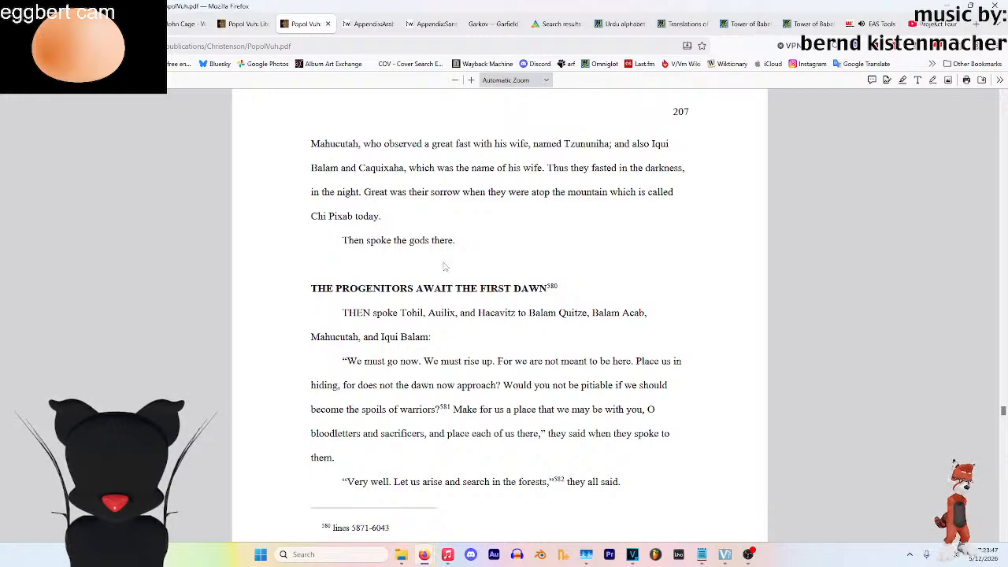
{"action": "left_click_drag", "start_coordinate": [311, 288], "coordinate": [547, 289]}
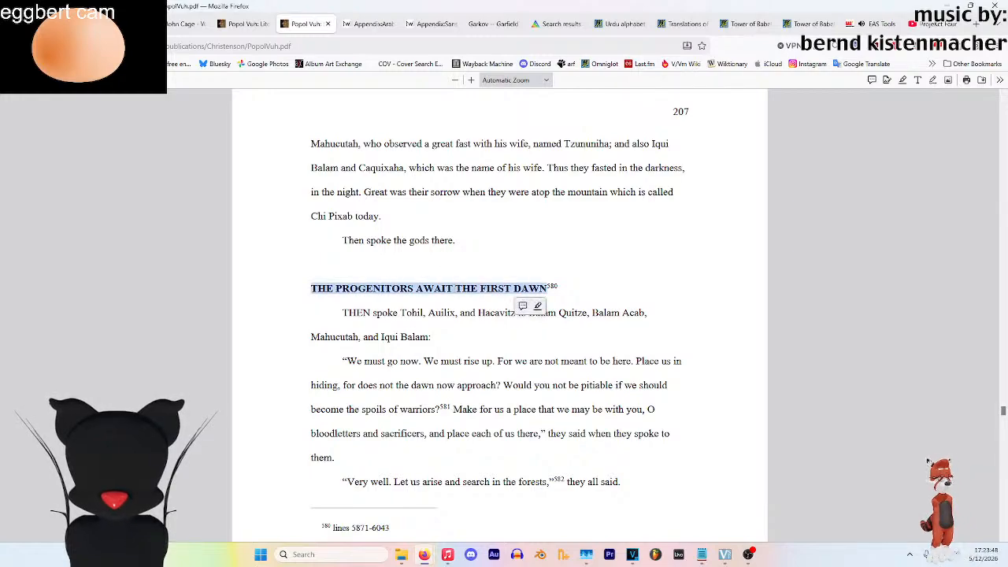
{"action": "double_click", "coordinate": [554, 286]}
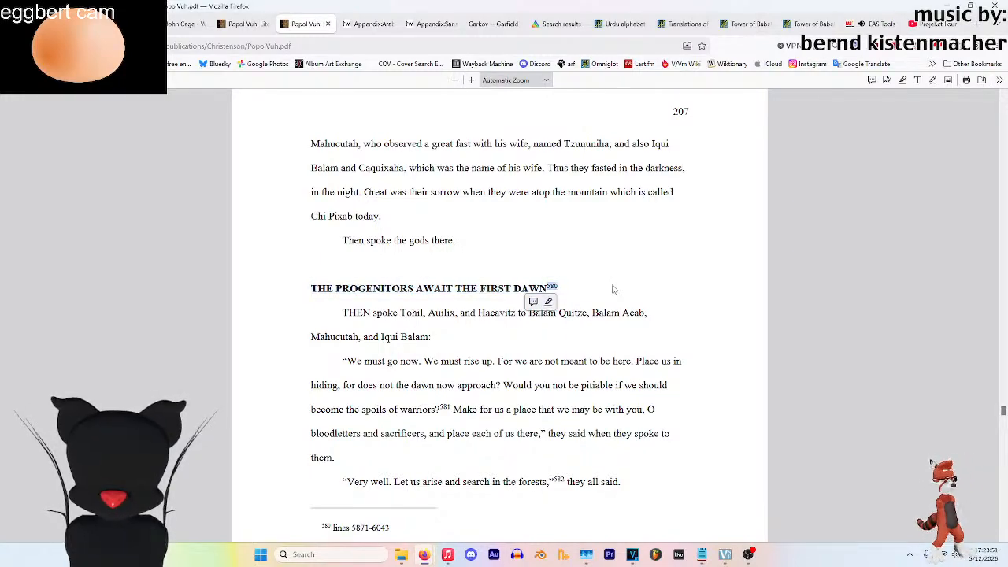
{"action": "left_click", "coordinate": [612, 312]}
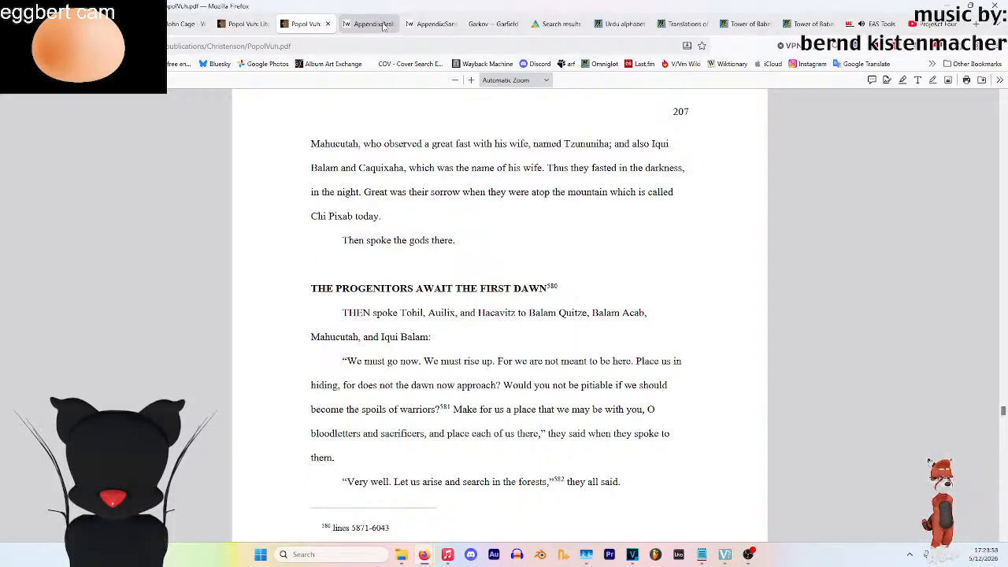
Open the Sanskrit and Arabic Swadesh list pages and look through the Arabic word list
{"action": "left_click", "coordinate": [370, 24]}
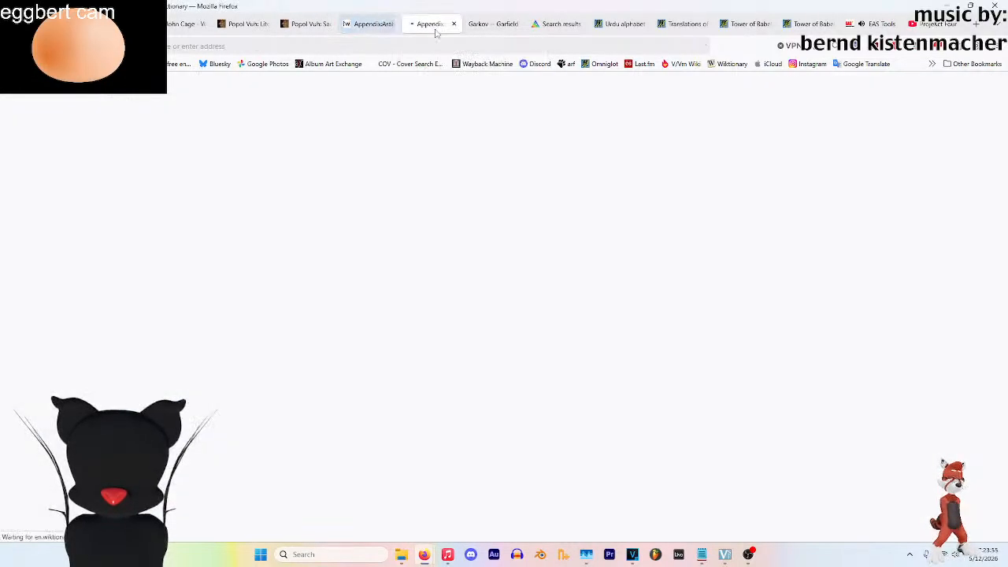
{"action": "left_click", "coordinate": [422, 25]}
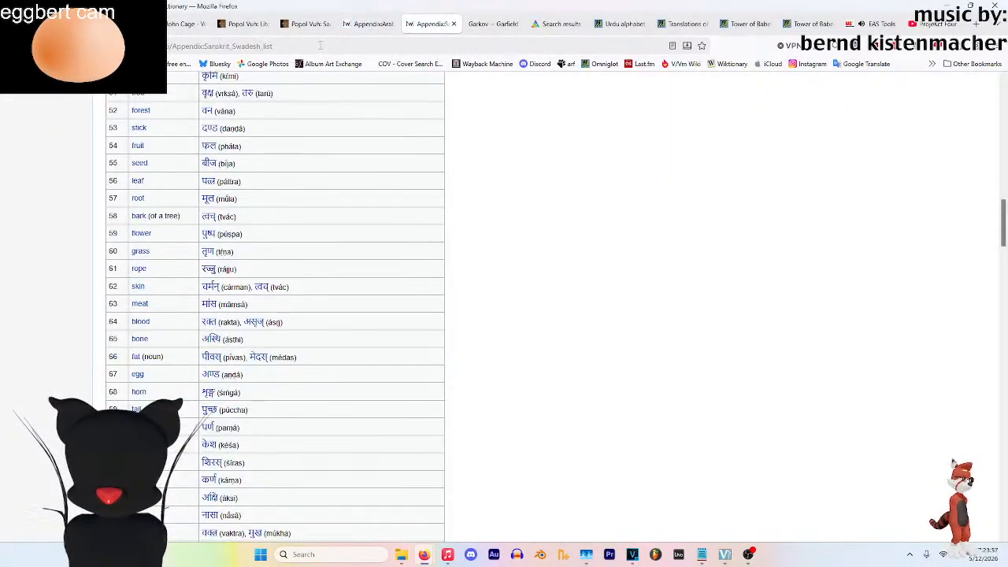
{"action": "left_click", "coordinate": [359, 25]}
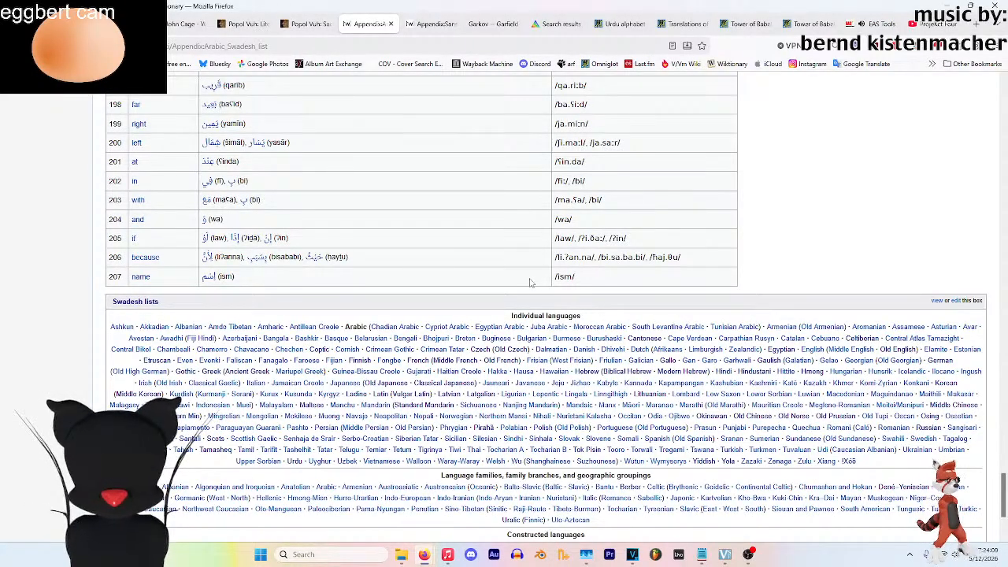
{"action": "scroll", "coordinate": [530, 282], "scroll_direction": "up", "scroll_amount": 20}
{"action": "scroll", "coordinate": [530, 283], "scroll_direction": "up", "scroll_amount": 15}
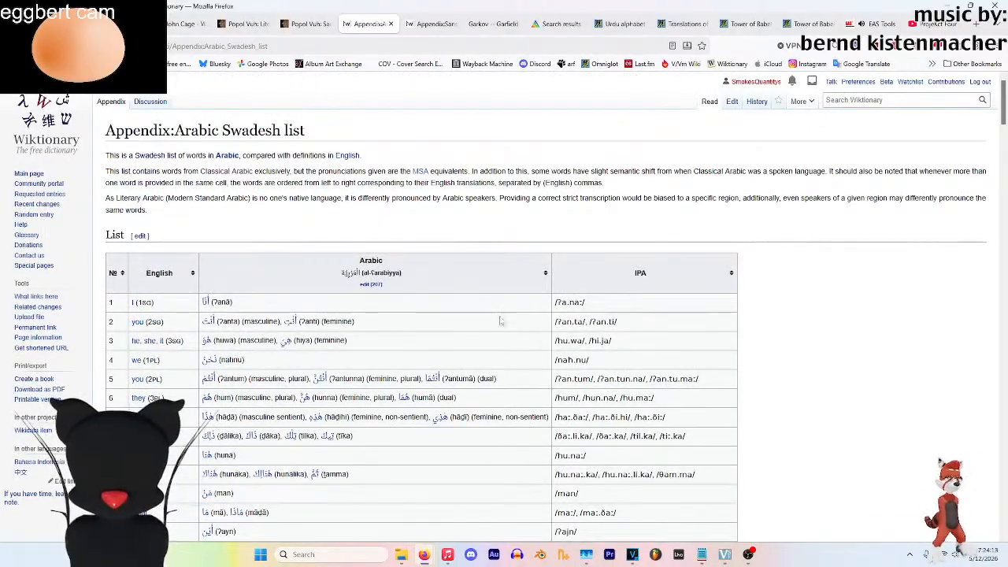
{"action": "scroll", "coordinate": [638, 471], "scroll_direction": "down", "scroll_amount": 14}
{"action": "scroll", "coordinate": [618, 458], "scroll_direction": "down", "scroll_amount": 9}
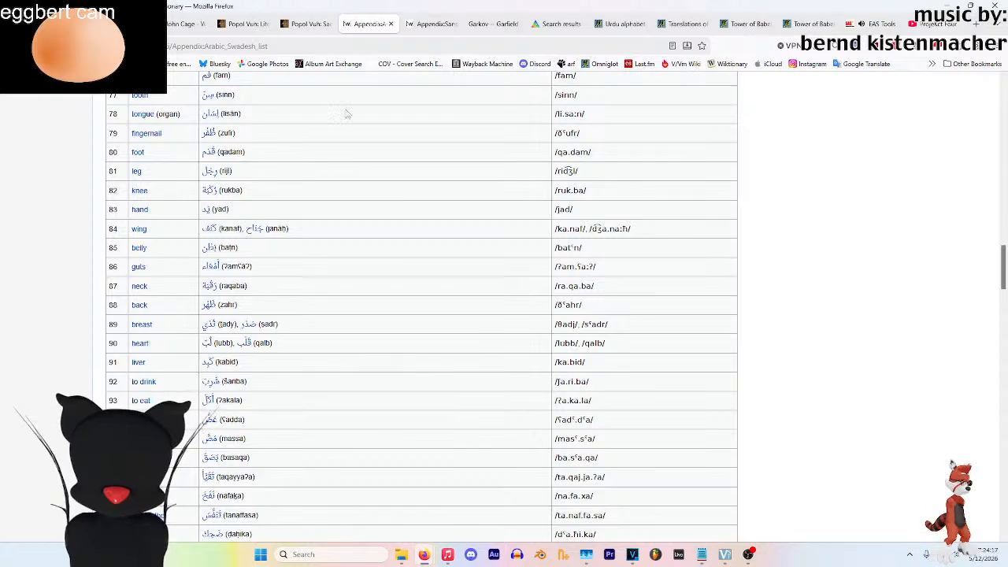
Compare the Arabic and Sanskrit Swadesh lists, reading their opening entries and the Sanskrit words further down
{"action": "left_click", "coordinate": [431, 25]}
{"action": "left_click", "coordinate": [378, 25]}
{"action": "scroll", "coordinate": [497, 142], "scroll_direction": "up", "scroll_amount": 13}
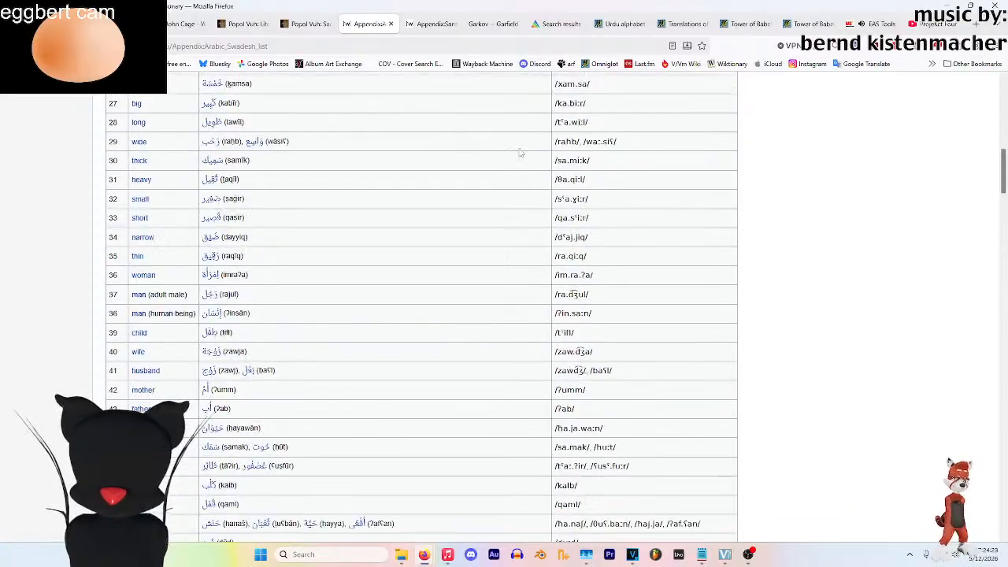
{"action": "scroll", "coordinate": [520, 153], "scroll_direction": "up", "scroll_amount": 10}
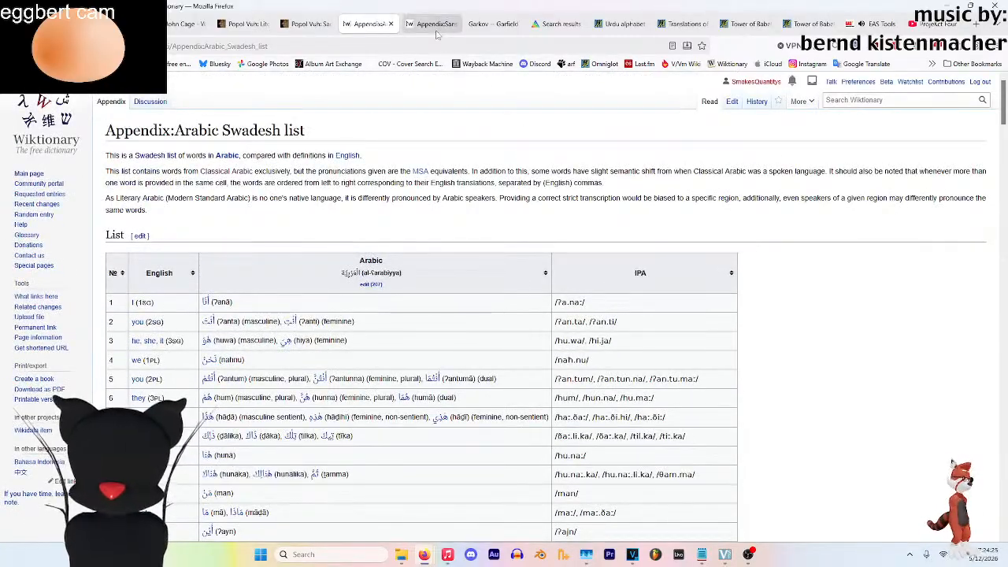
{"action": "left_click", "coordinate": [433, 25]}
{"action": "scroll", "coordinate": [469, 136], "scroll_direction": "up", "scroll_amount": 10}
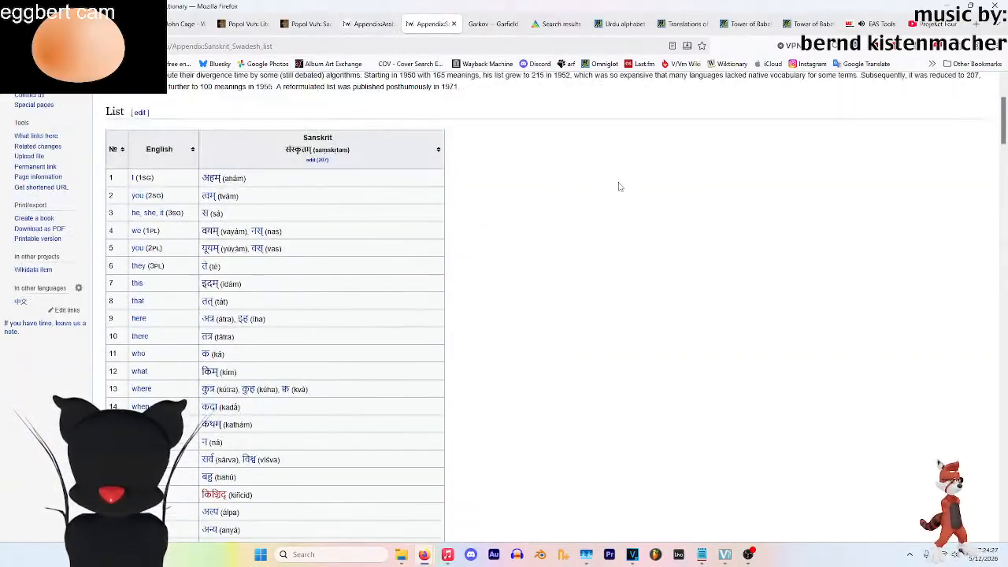
{"action": "left_click", "coordinate": [368, 25]}
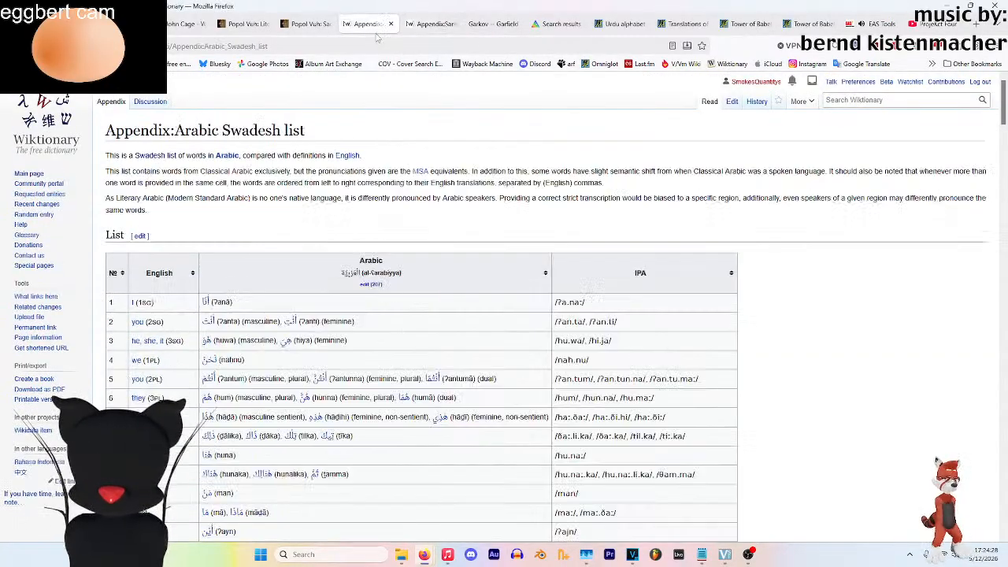
{"action": "left_click", "coordinate": [423, 23]}
{"action": "scroll", "coordinate": [288, 404], "scroll_direction": "down", "scroll_amount": 15}
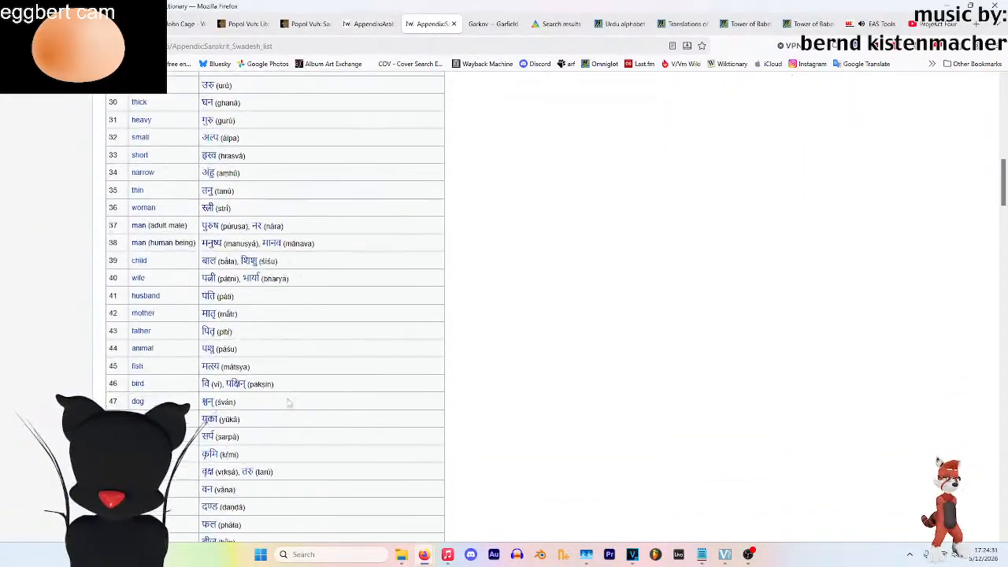
{"action": "scroll", "coordinate": [406, 369], "scroll_direction": "up", "scroll_amount": 10}
{"action": "scroll", "coordinate": [406, 369], "scroll_direction": "up", "scroll_amount": 5}
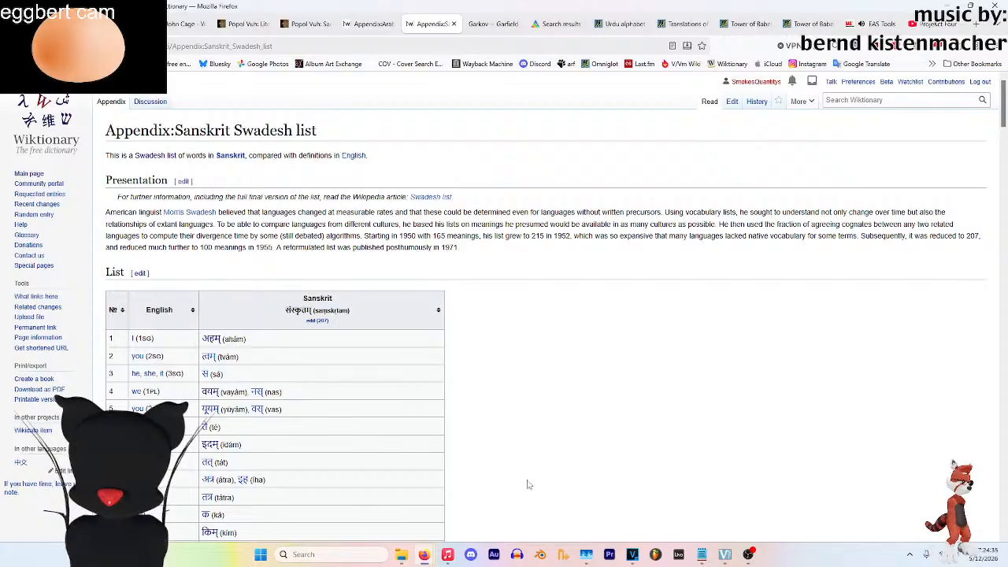
View the Garkov comic page, and briefly switch the EAS Tools decoder's audio source playback on and off
{"action": "left_click", "coordinate": [490, 24]}
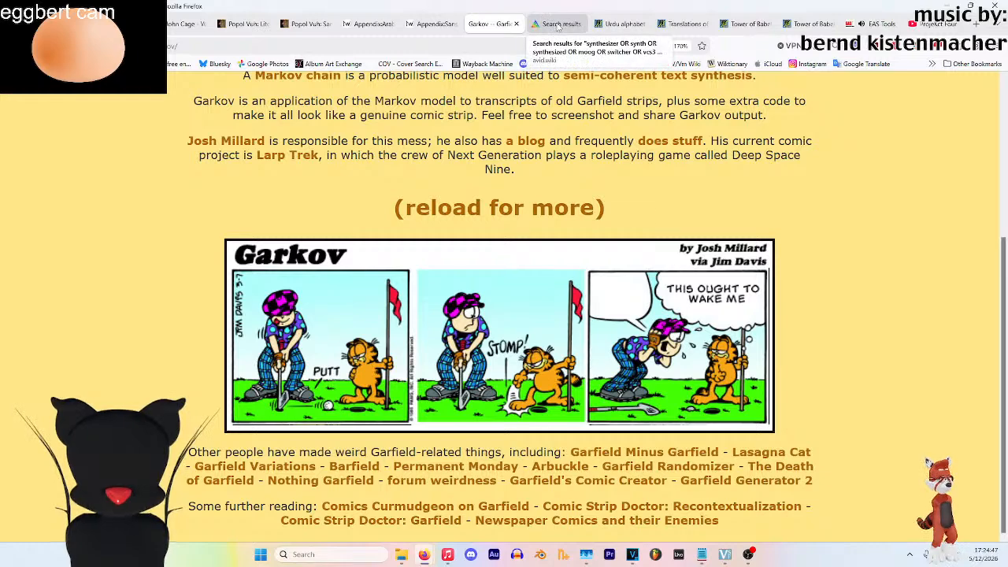
{"action": "left_click", "coordinate": [870, 23]}
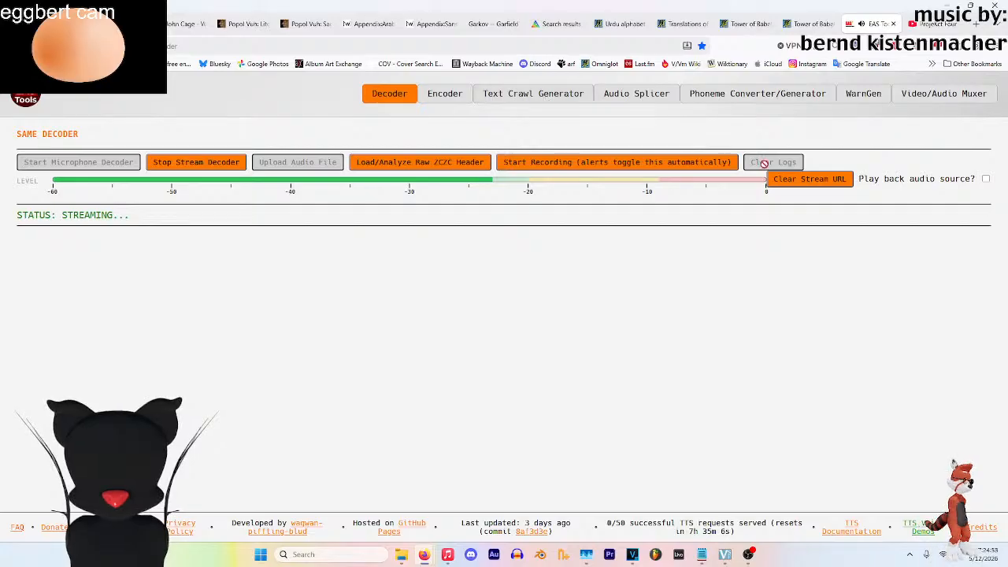
{"action": "left_click", "coordinate": [987, 180]}
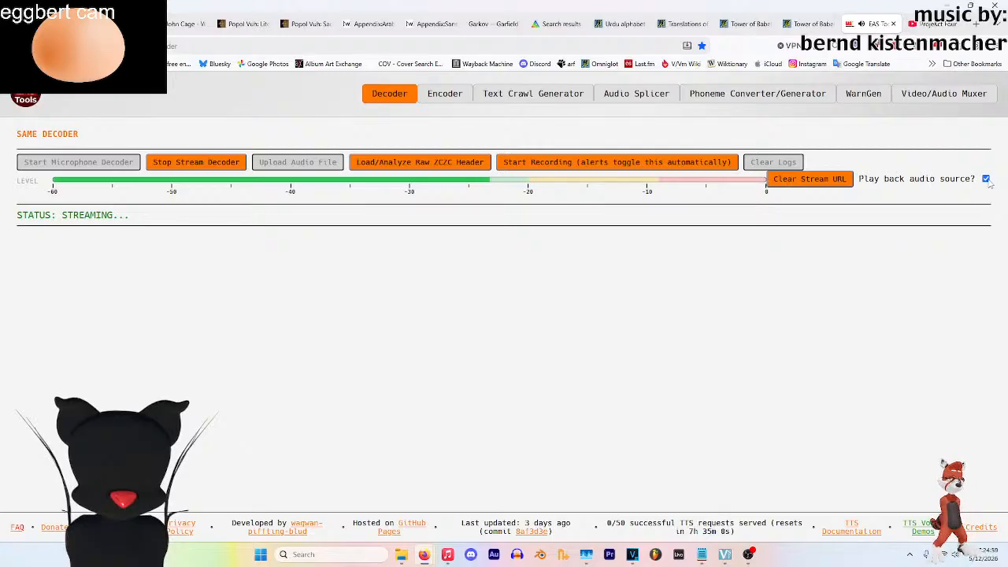
{"action": "left_click", "coordinate": [988, 180]}
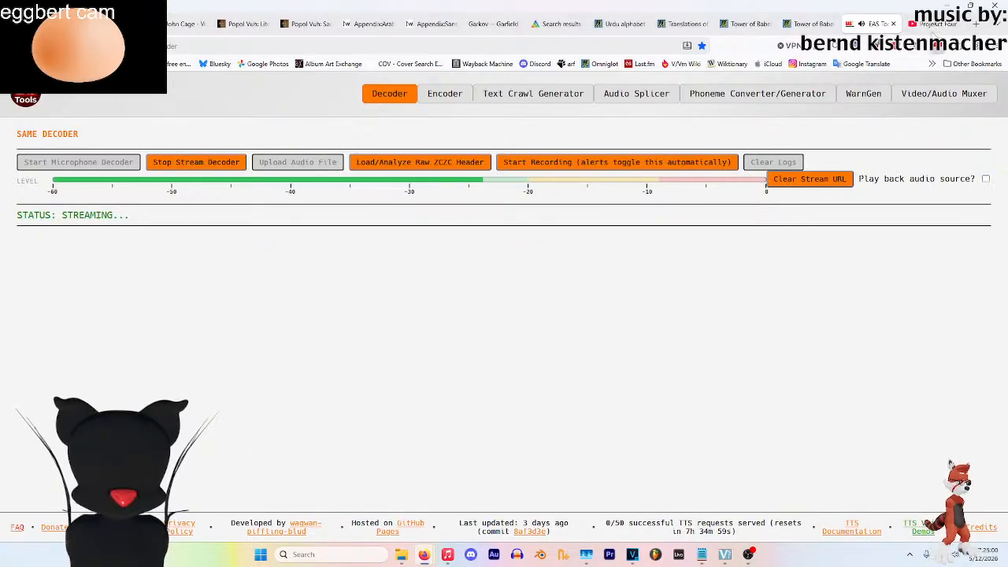
Check the ProjeKct Four video page, the Bernd Kistenmacher albums and OBS, and return to the VEGAS Pro project
{"action": "left_click", "coordinate": [936, 24]}
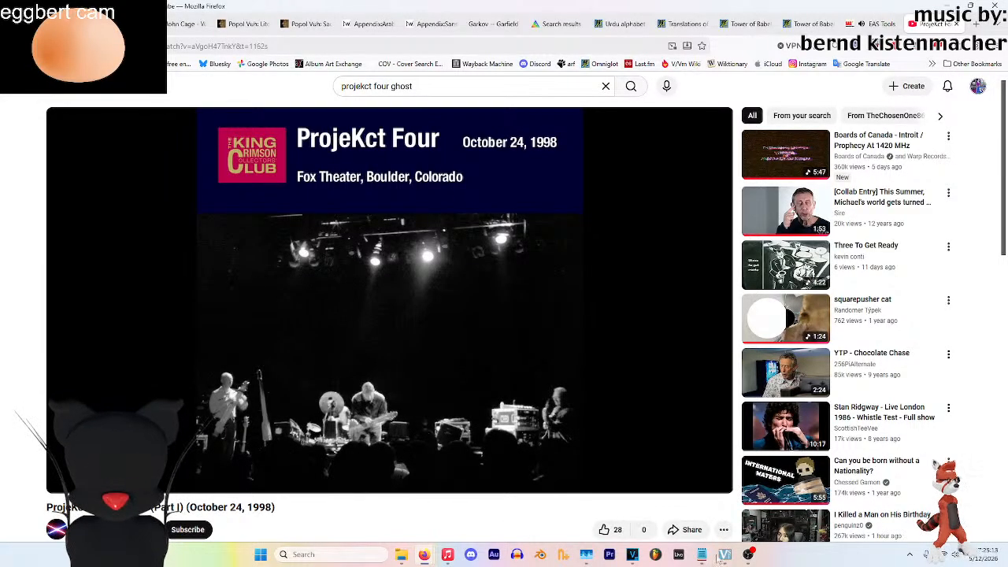
{"action": "left_click", "coordinate": [448, 555]}
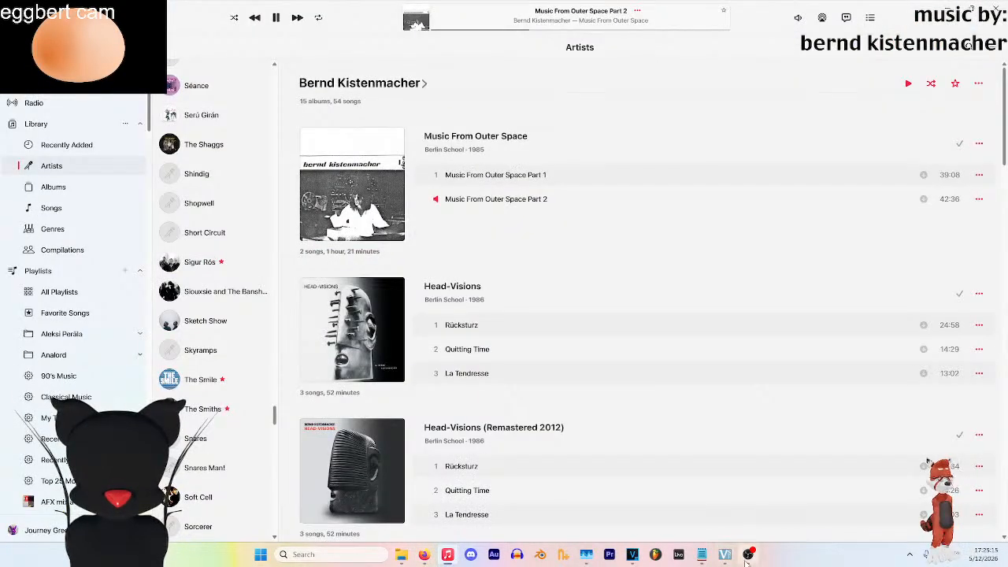
{"action": "left_click", "coordinate": [635, 556]}
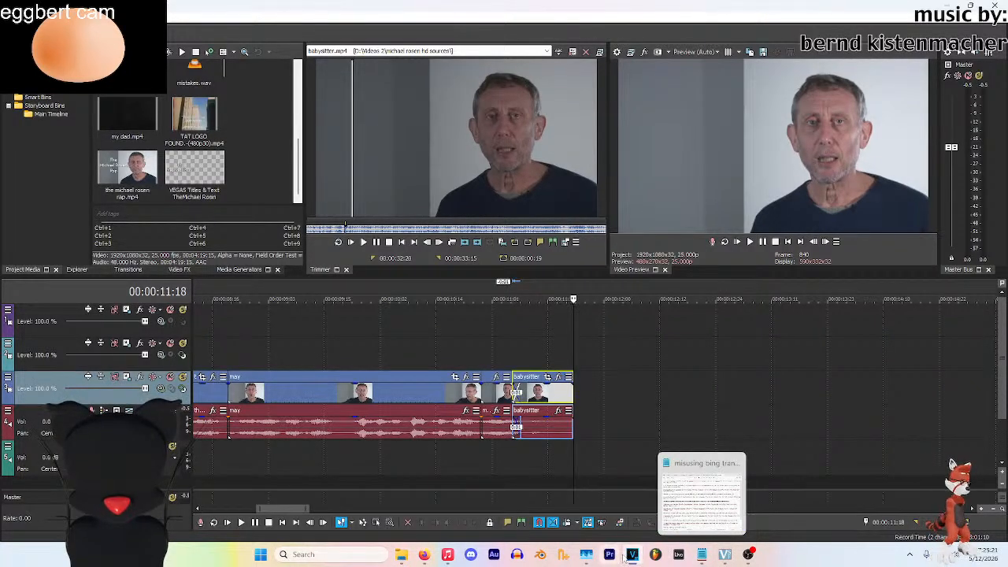
{"action": "left_click", "coordinate": [656, 554]}
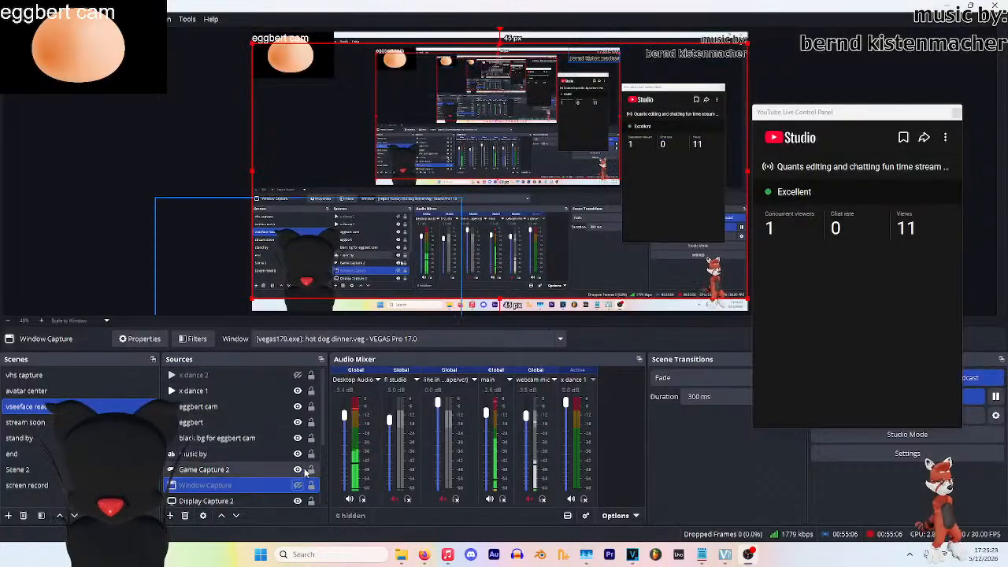
{"action": "key", "text": "alt+Tab"}
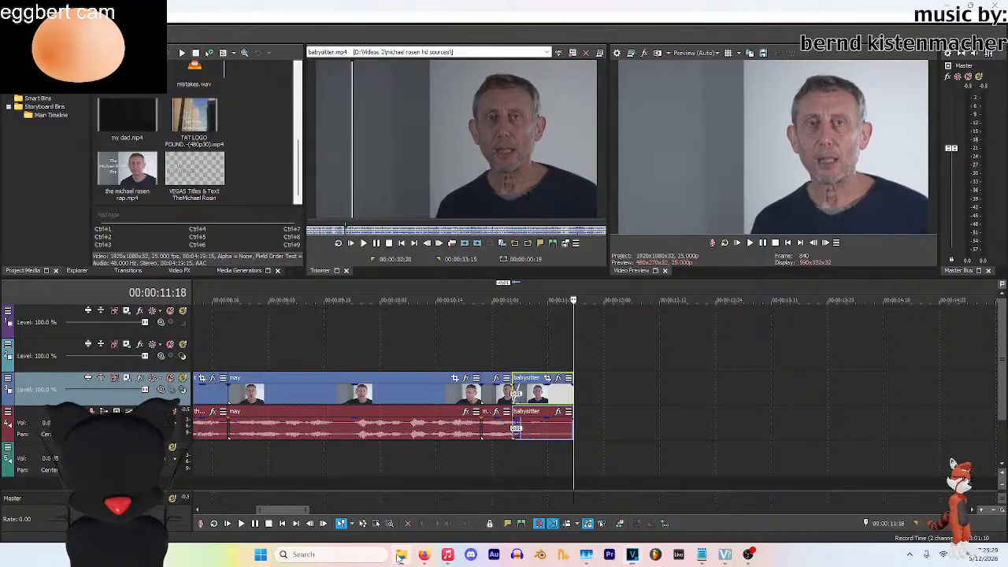
Place the timeline cursor at the end of the last babysitter clip, at 00:00:11:18
{"action": "left_click", "coordinate": [392, 470]}
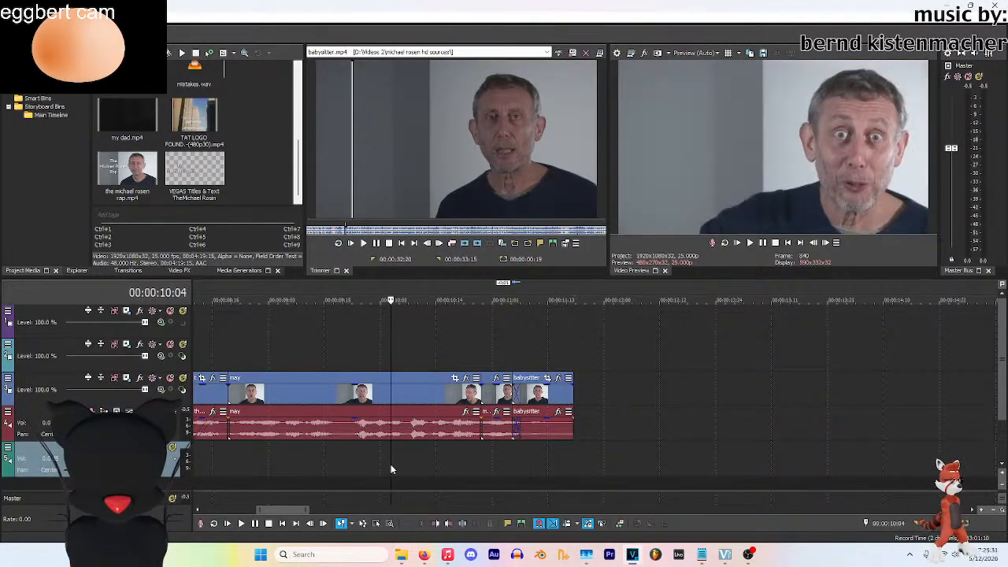
{"action": "scroll", "coordinate": [586, 398], "scroll_direction": "down", "scroll_amount": 2}
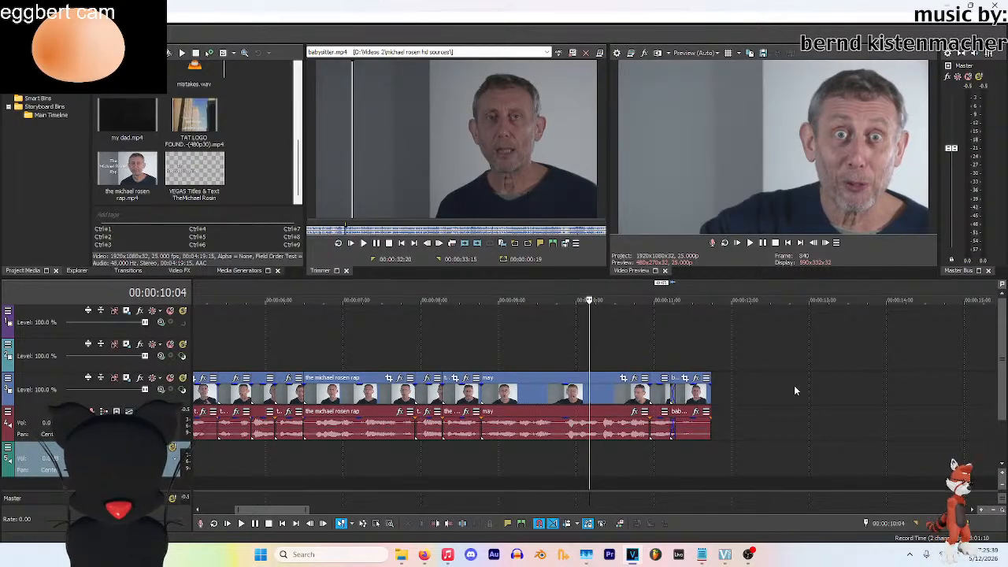
{"action": "left_click", "coordinate": [713, 363]}
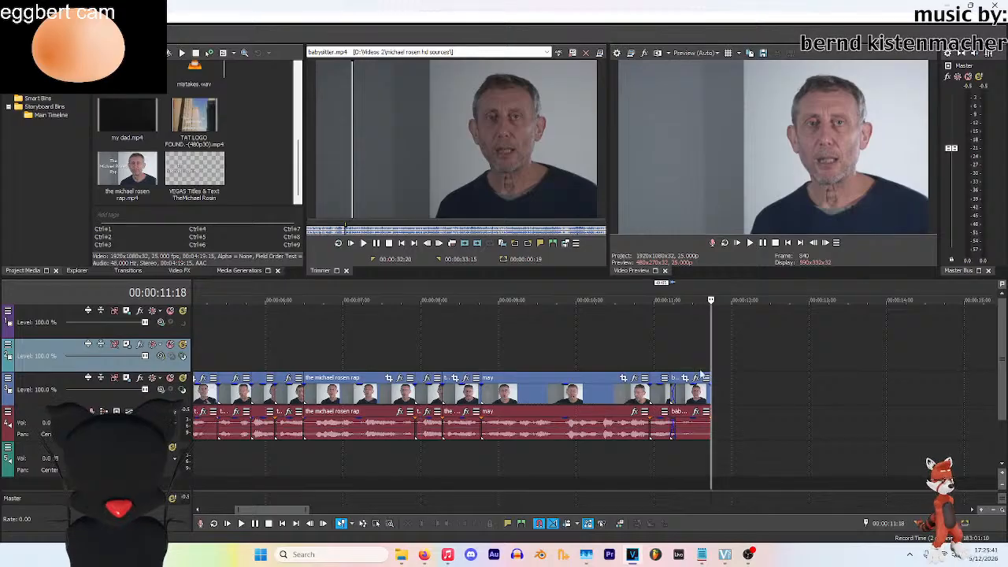
{"action": "scroll", "coordinate": [368, 348], "scroll_direction": "down", "scroll_amount": 2}
{"action": "scroll", "coordinate": [368, 348], "scroll_direction": "down", "scroll_amount": 1}
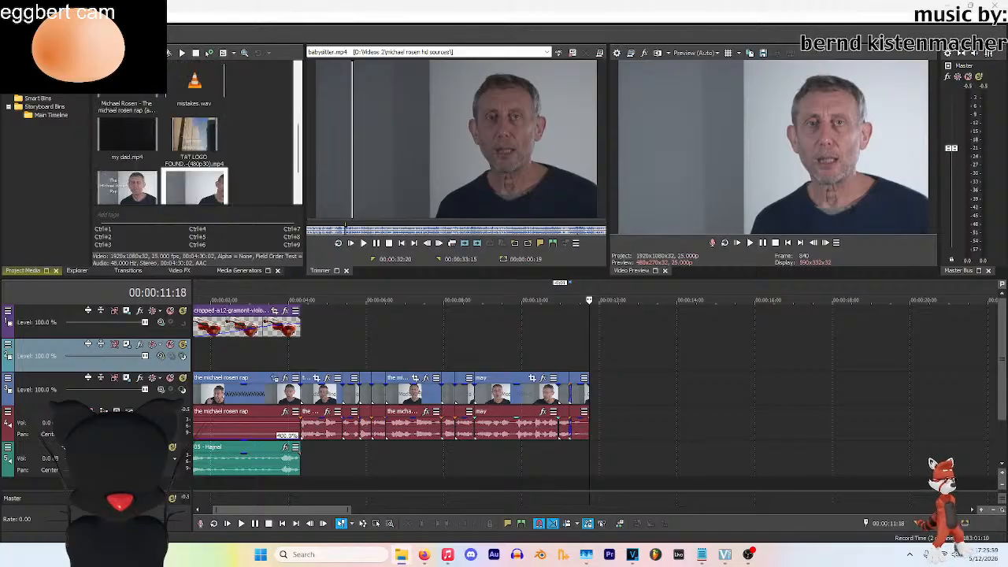
Load the outing.mp4 into the Trimmer and mark the range from 00:00:30:02 to 00:00:32:13
{"action": "left_click_drag", "start_coordinate": [197, 126], "coordinate": [339, 163]}
{"action": "left_click", "coordinate": [364, 242]}
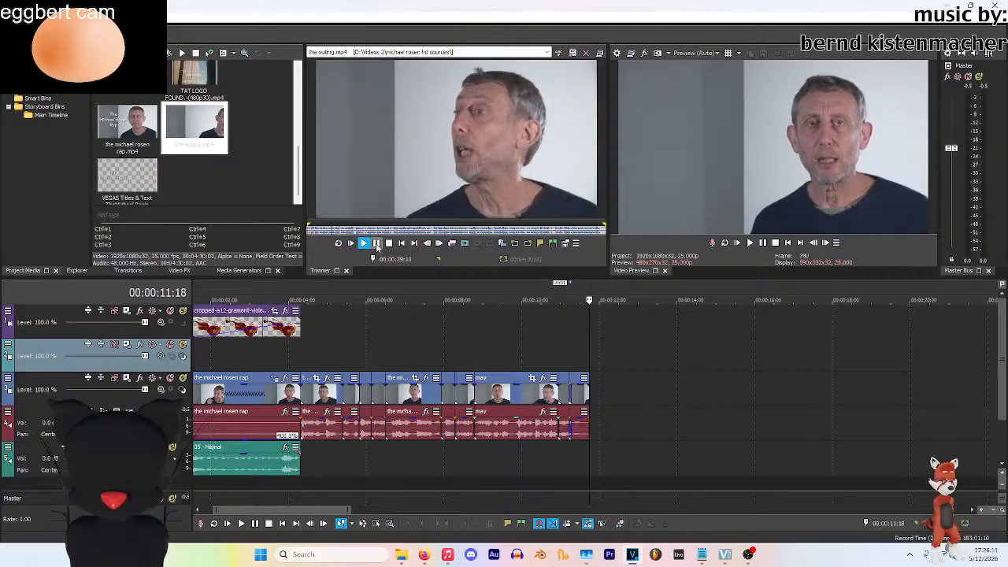
{"action": "left_click", "coordinate": [376, 243]}
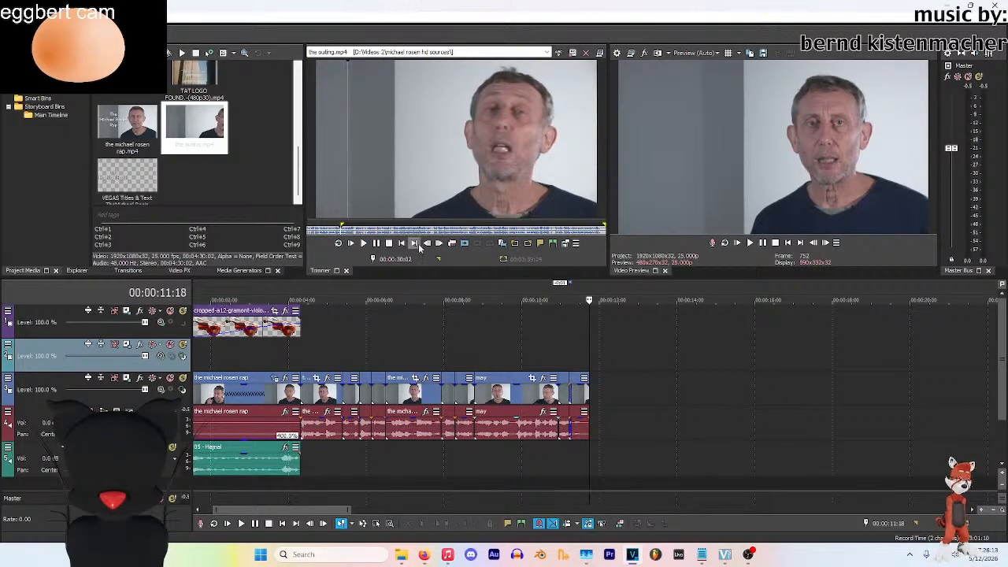
{"action": "left_click", "coordinate": [376, 244]}
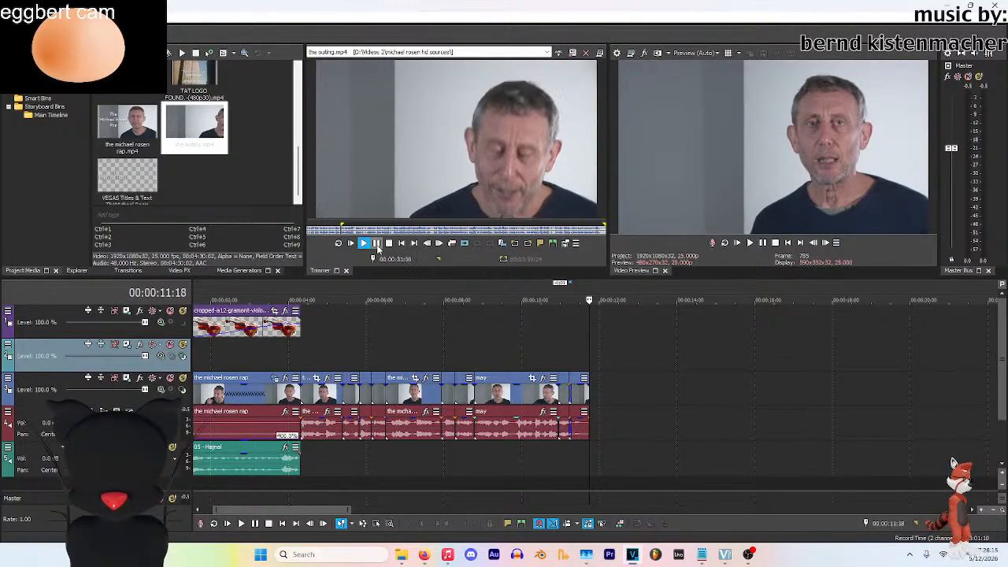
{"action": "left_click", "coordinate": [464, 243]}
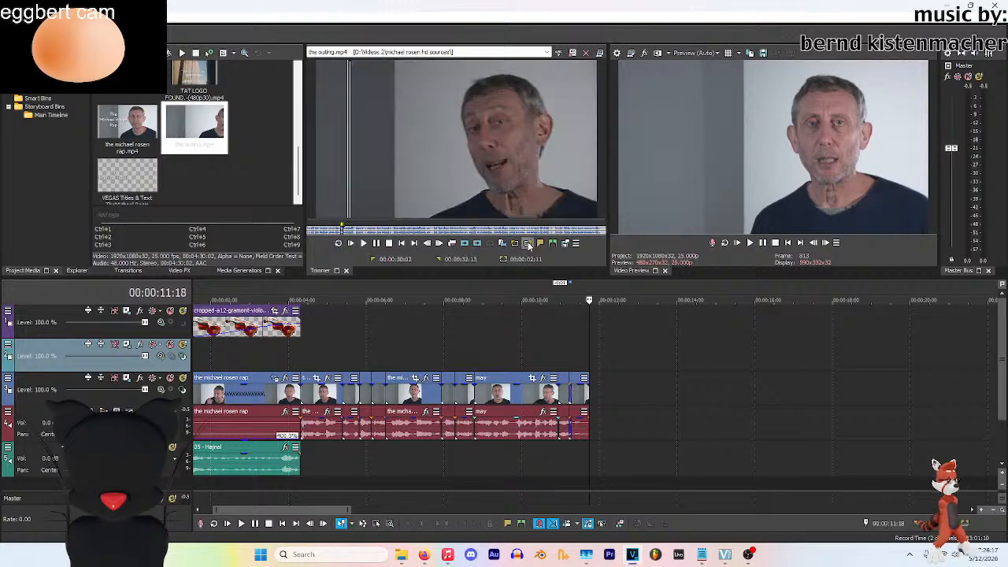
Place the marked the outing excerpt on the main video track directly after the last babysitter clip and play across the join
{"action": "left_click", "coordinate": [476, 244]}
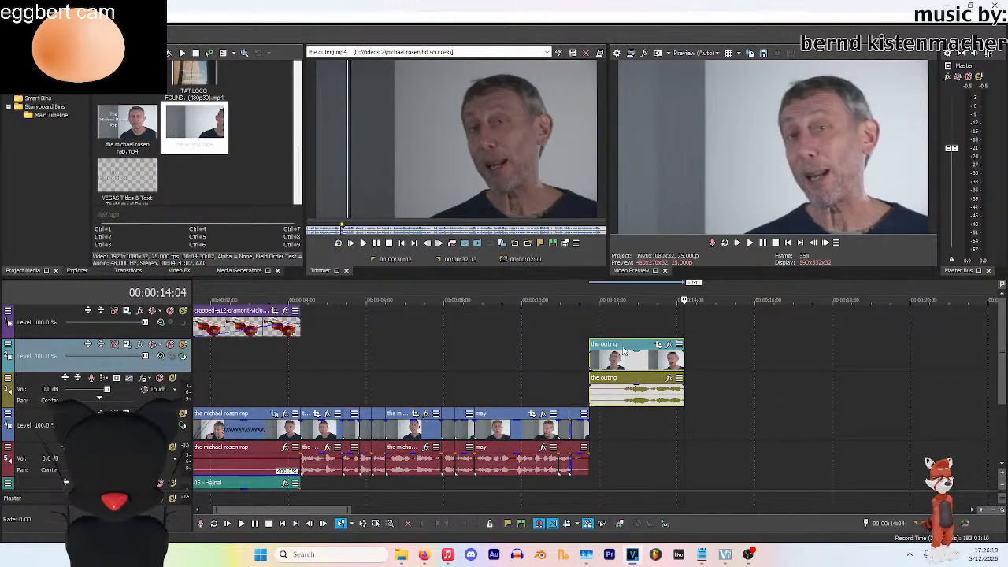
{"action": "left_click_drag", "start_coordinate": [623, 351], "coordinate": [624, 420]}
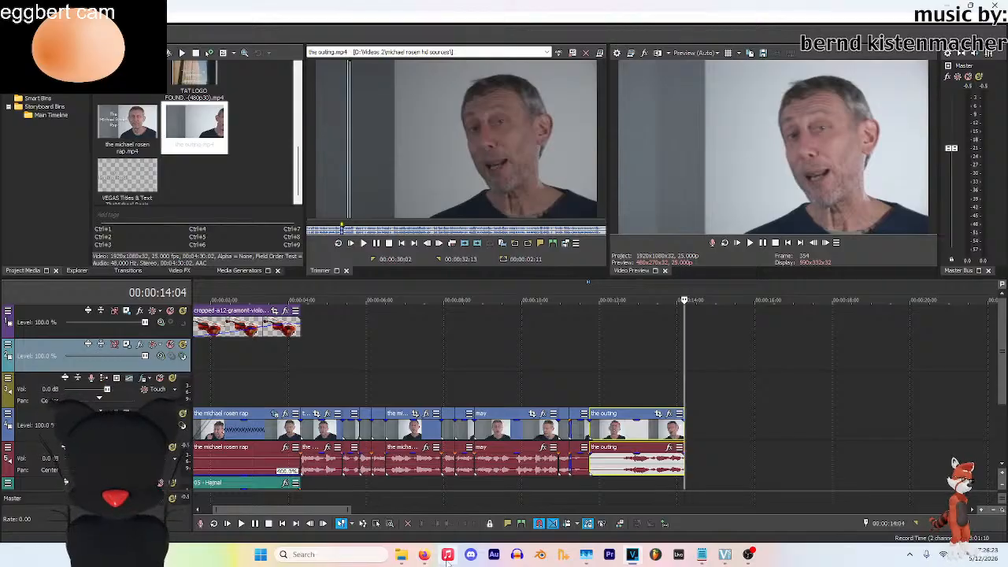
{"action": "left_click", "coordinate": [549, 360]}
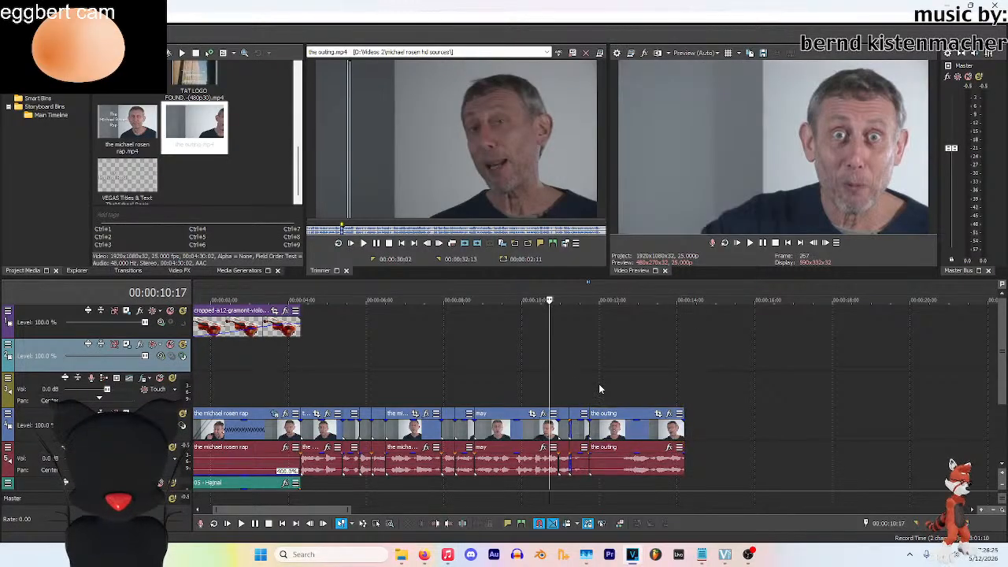
{"action": "left_click", "coordinate": [749, 242]}
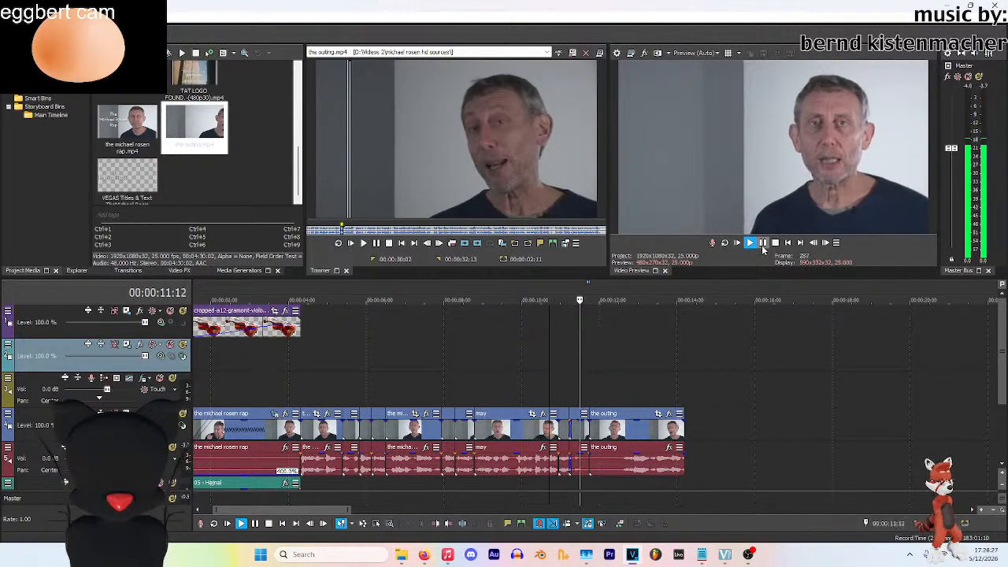
{"action": "left_click", "coordinate": [762, 243]}
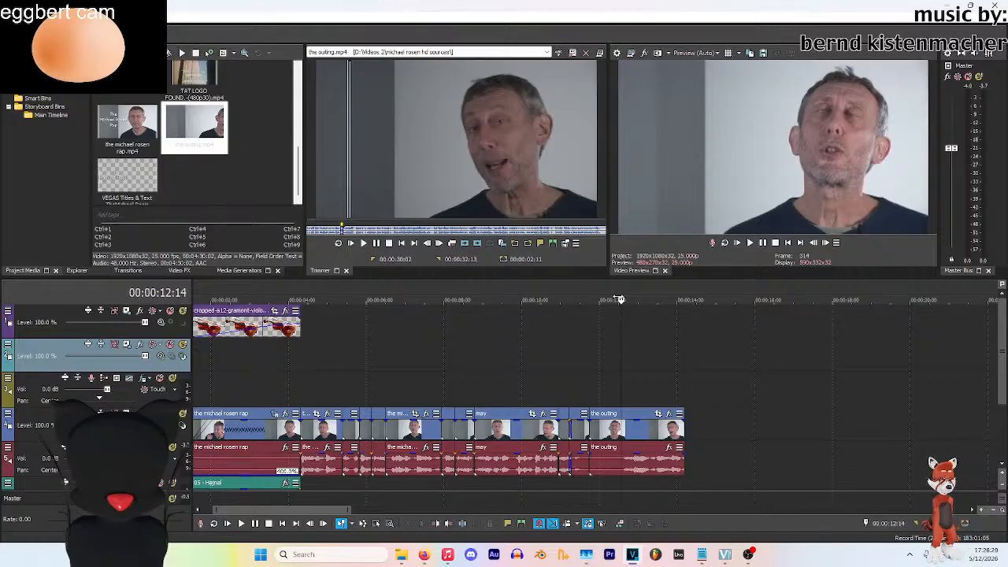
Find the start of the spoken part in the new the outing clip and split the clip at 00:00:12:14
{"action": "key", "text": "space"}
{"action": "key", "text": "space"}
{"action": "scroll", "coordinate": [600, 429], "scroll_direction": "up", "scroll_amount": 5}
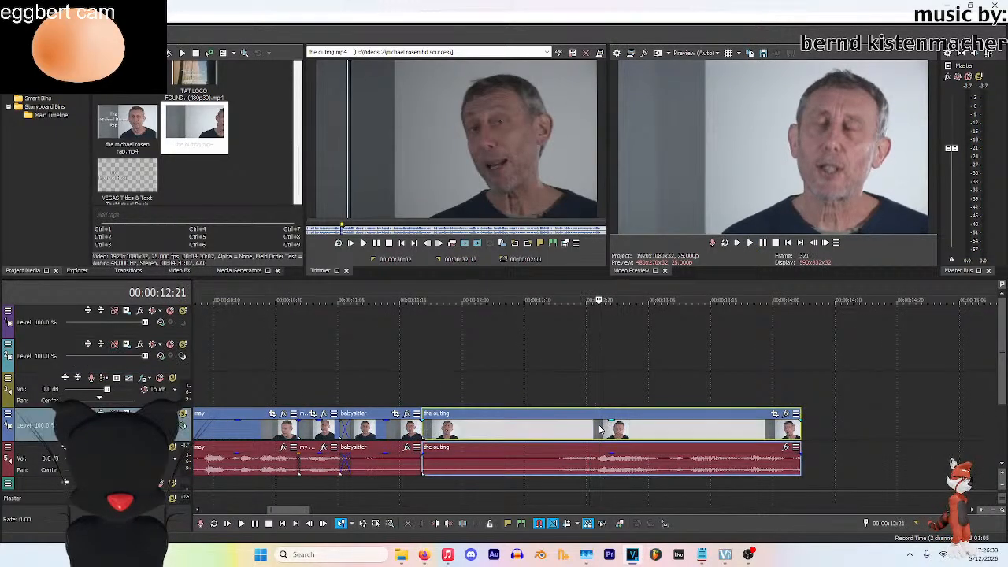
{"action": "key", "text": "space"}
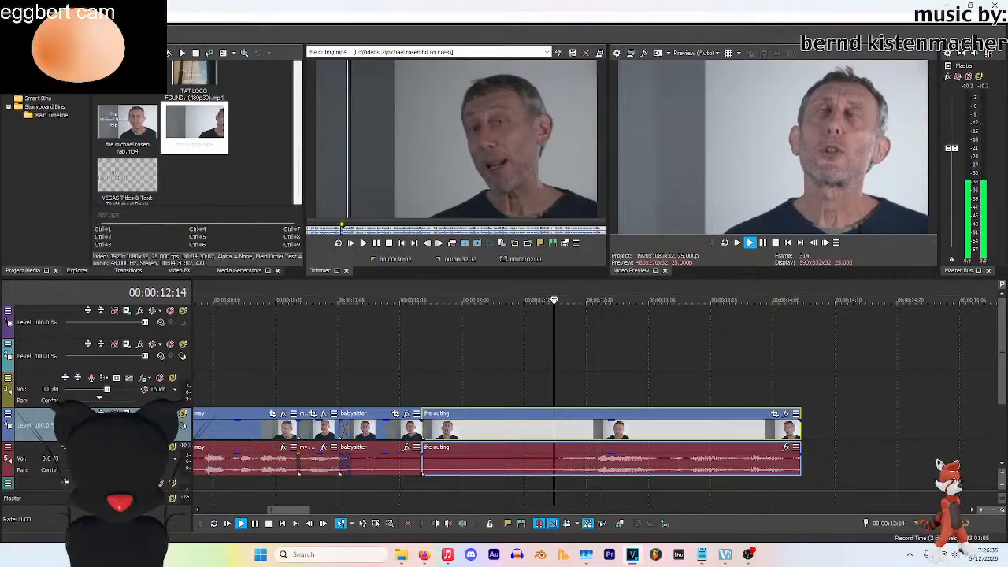
{"action": "key", "text": "space"}
{"action": "key", "text": "s"}
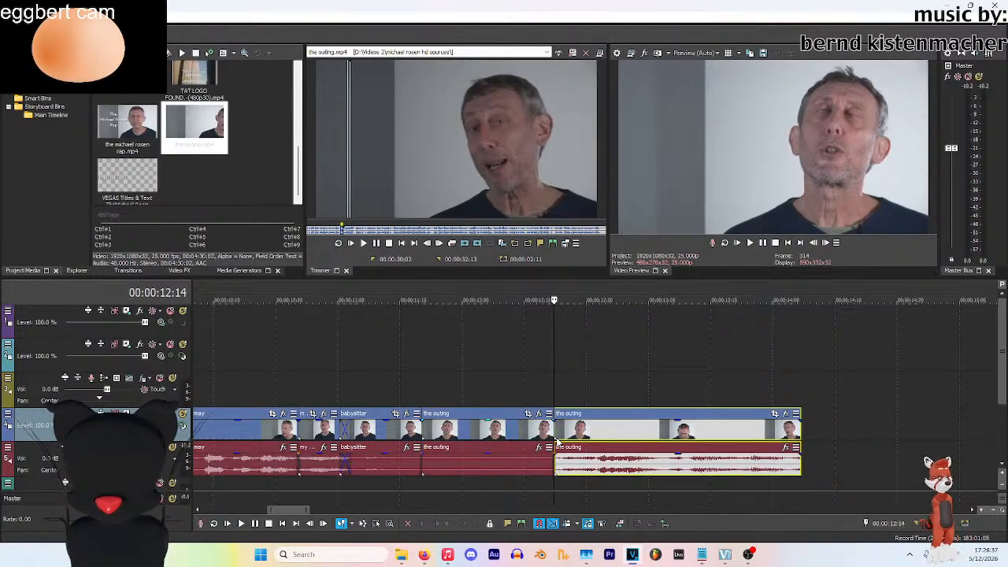
Audition the second the outing piece, split it at 00:00:13:00 and delete everything after the cut
{"action": "key", "text": "space"}
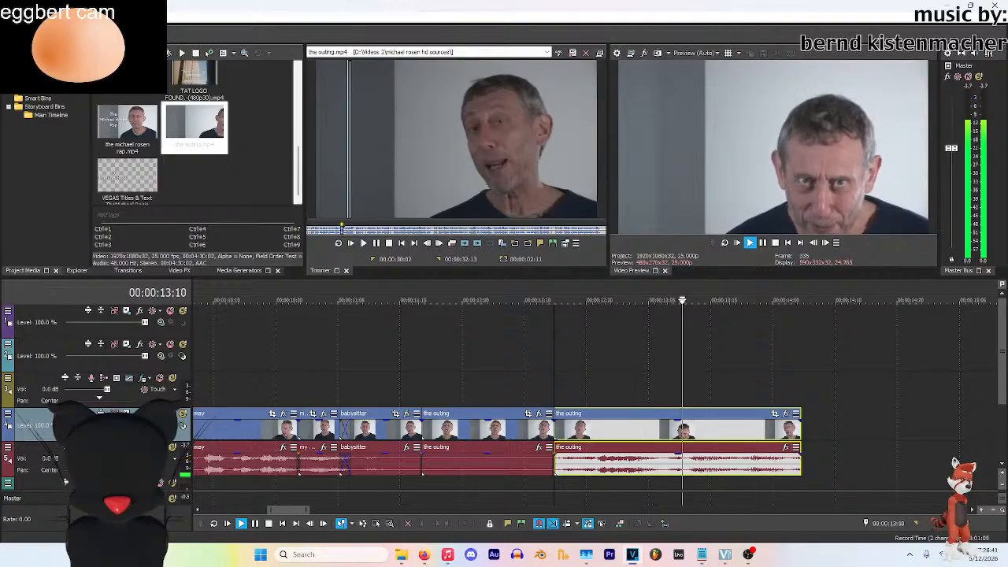
{"action": "key", "text": "j"}
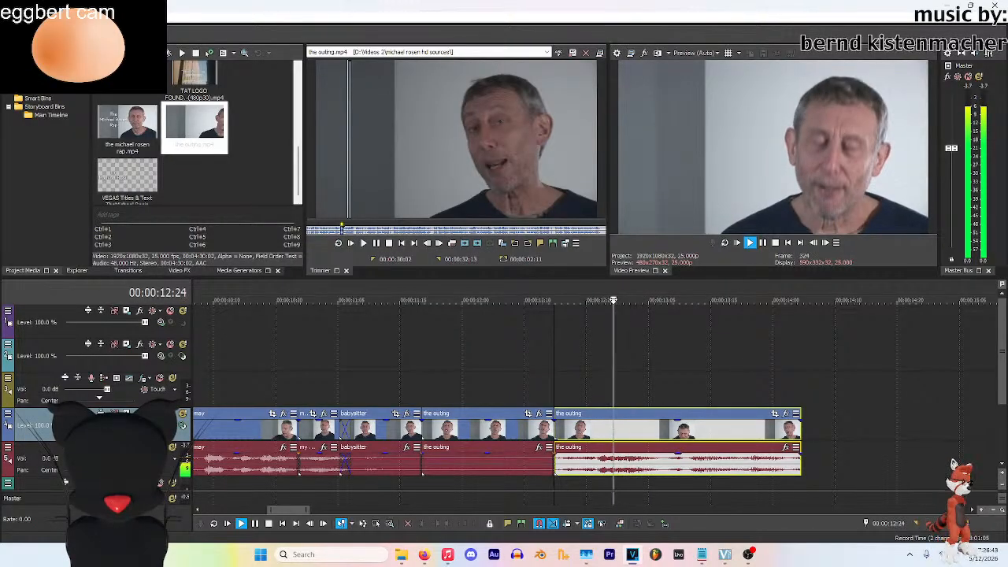
{"action": "key", "text": "l"}
{"action": "key", "text": "j"}
{"action": "key", "text": "l"}
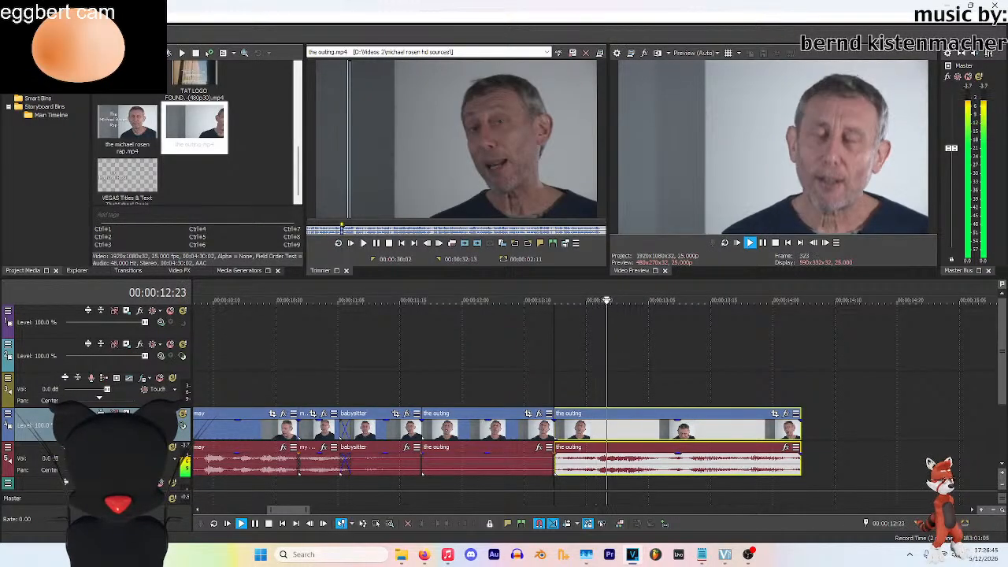
{"action": "key", "text": "j"}
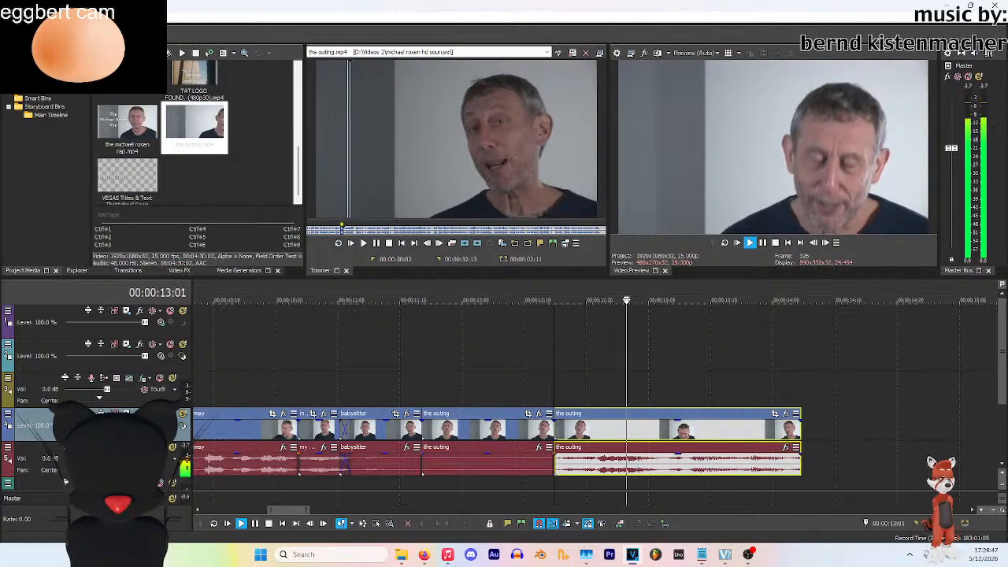
{"action": "key", "text": "k"}
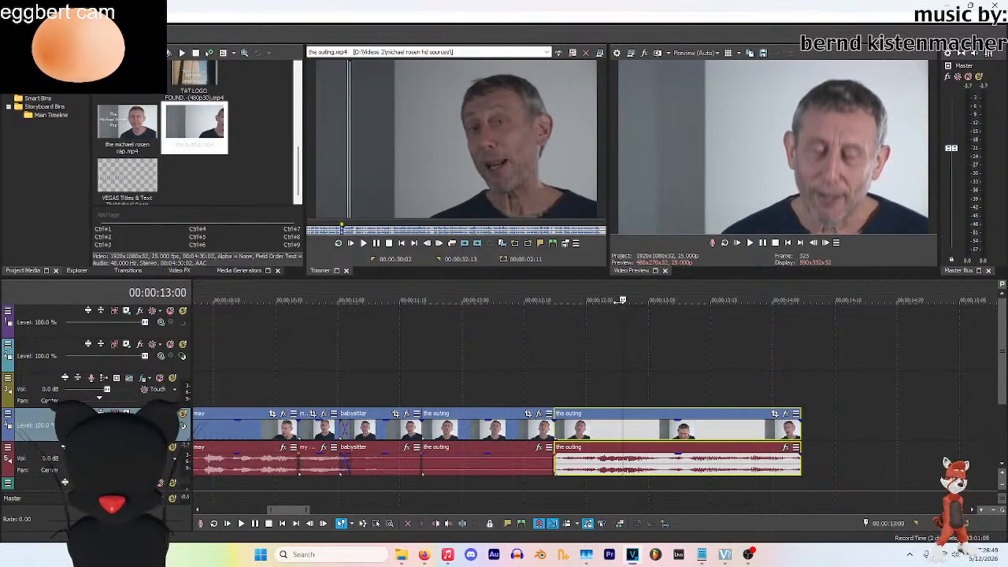
{"action": "key", "text": "s"}
{"action": "left_click", "coordinate": [654, 429]}
{"action": "key", "text": "Delete"}
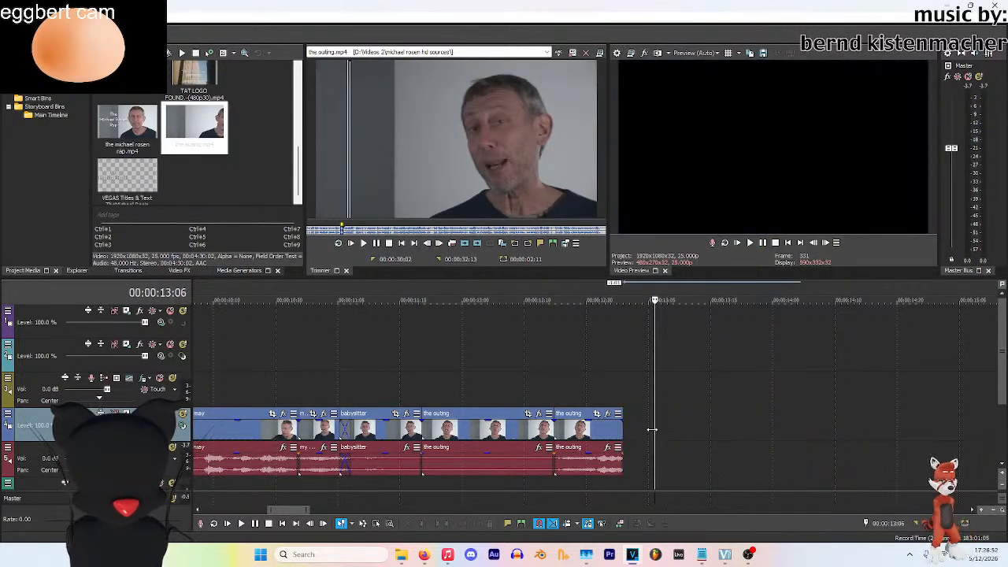
Reverse the short the outing piece that starts at 00:00:12:14 and play it from just before the preceding clip
{"action": "left_click", "coordinate": [589, 441]}
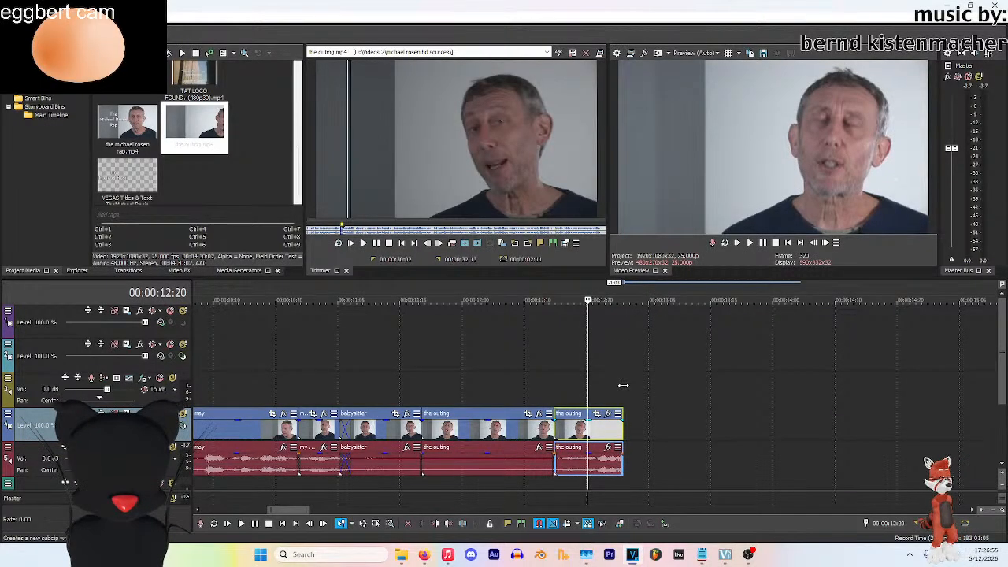
{"action": "left_click", "coordinate": [580, 451]}
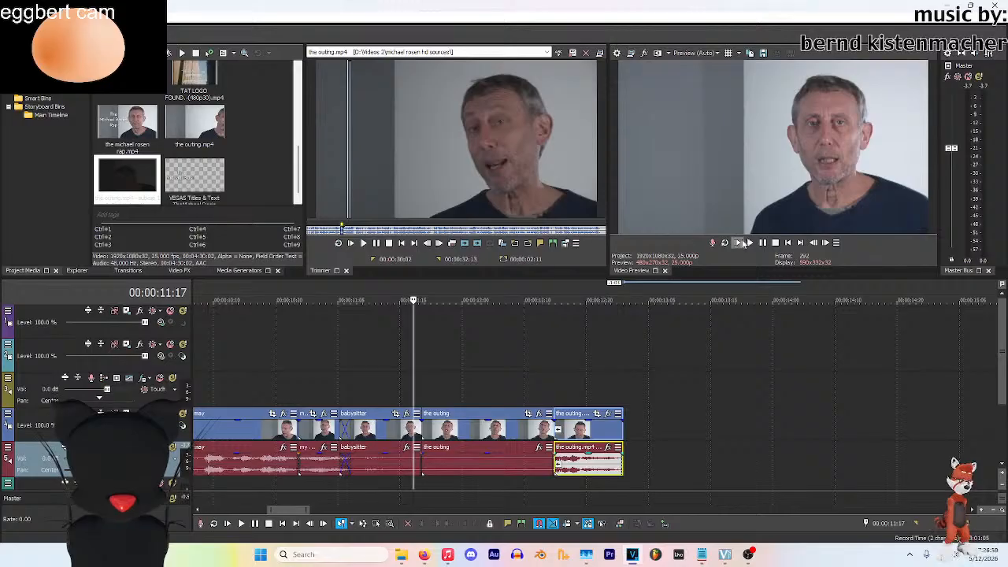
{"action": "left_click", "coordinate": [750, 243]}
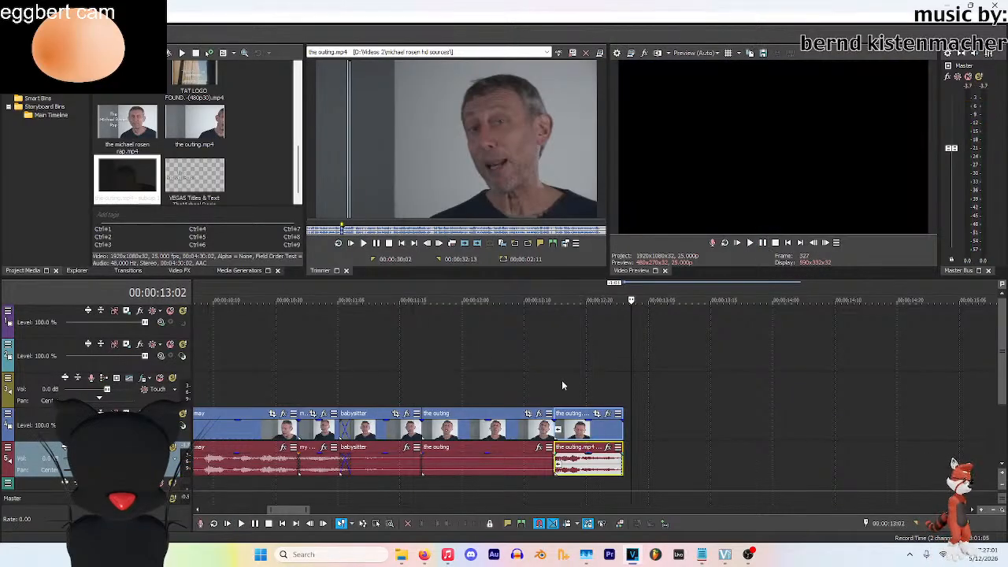
Lengthen the reversed the outing clip at its end and trim its start, playing it back until it ends at 00:00:13:01
{"action": "mouse_move", "coordinate": [573, 419]}
{"action": "left_mouse_down"}
{"action": "mouse_move", "coordinate": [599, 419]}
{"action": "mouse_move", "coordinate": [578, 425]}
{"action": "left_mouse_up"}
{"action": "left_click", "coordinate": [533, 429]}
{"action": "left_click", "coordinate": [750, 242]}
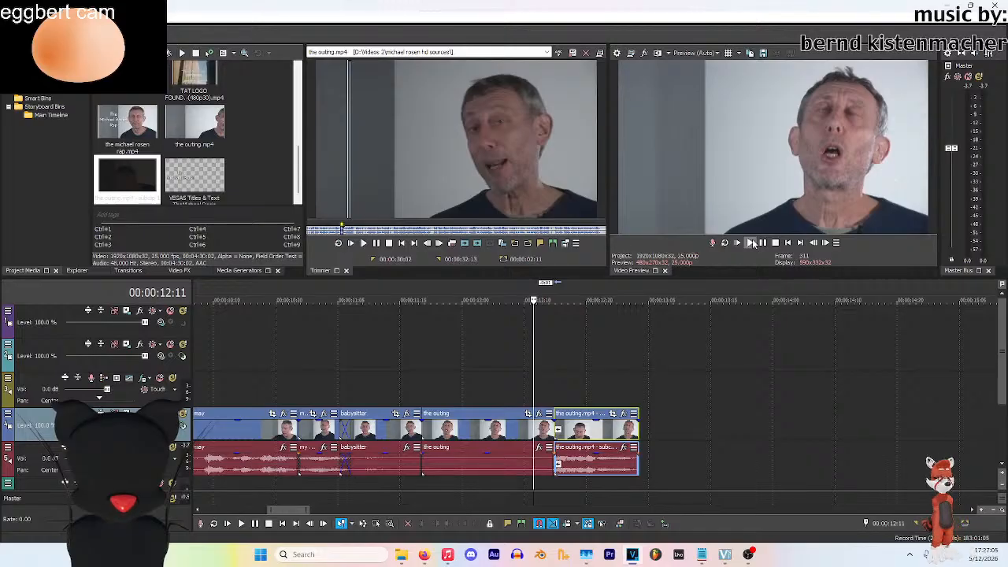
{"action": "left_click", "coordinate": [762, 242]}
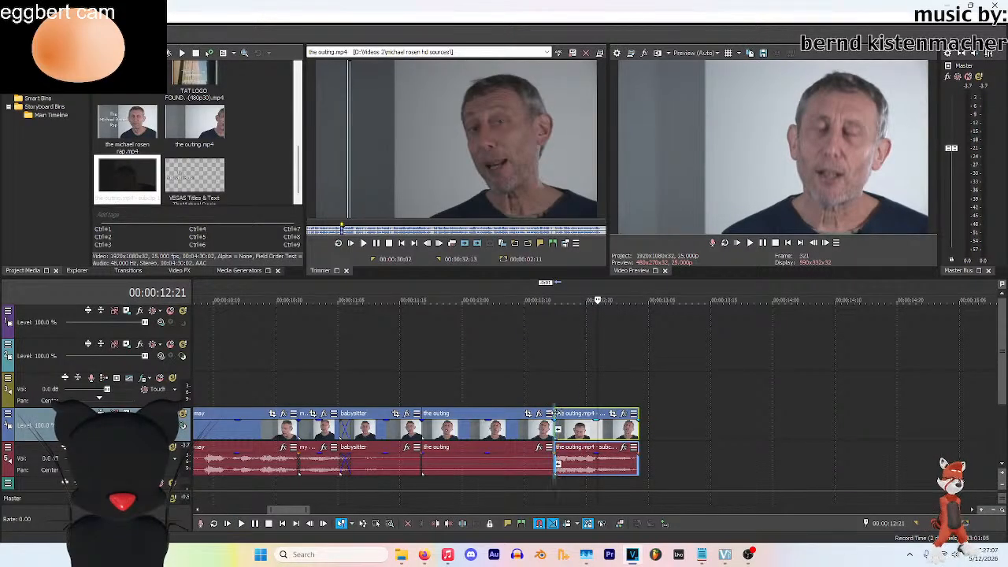
{"action": "left_click_drag", "start_coordinate": [556, 415], "coordinate": [568, 415]}
{"action": "left_click", "coordinate": [570, 300]}
{"action": "left_click", "coordinate": [749, 242]}
{"action": "left_click", "coordinate": [763, 243]}
{"action": "left_click_drag", "start_coordinate": [599, 418], "coordinate": [628, 431]}
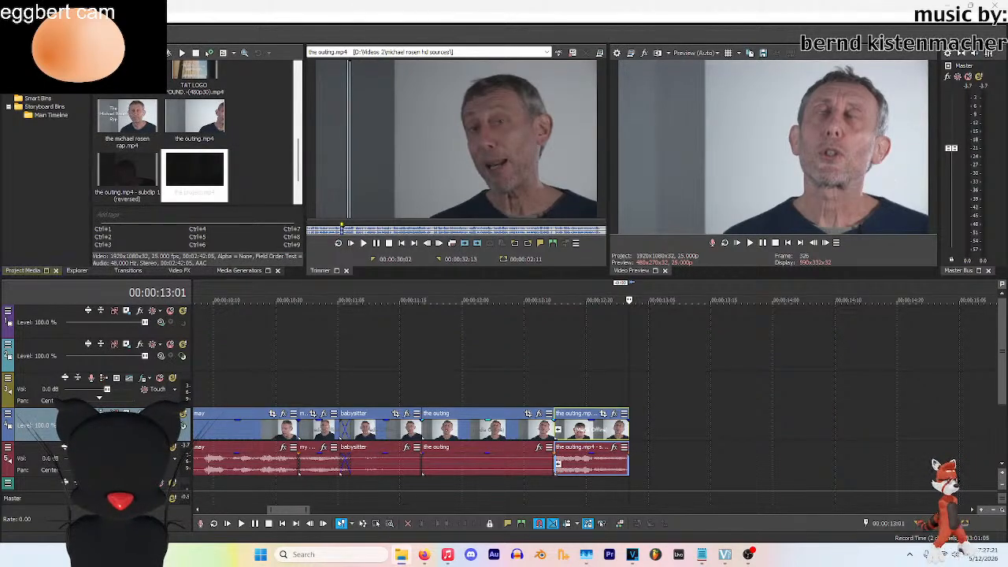
Load the project.mp4 into the Trimmer and mark the range from 00:01:48:22 to 00:01:49:19
{"action": "double_click", "coordinate": [196, 126]}
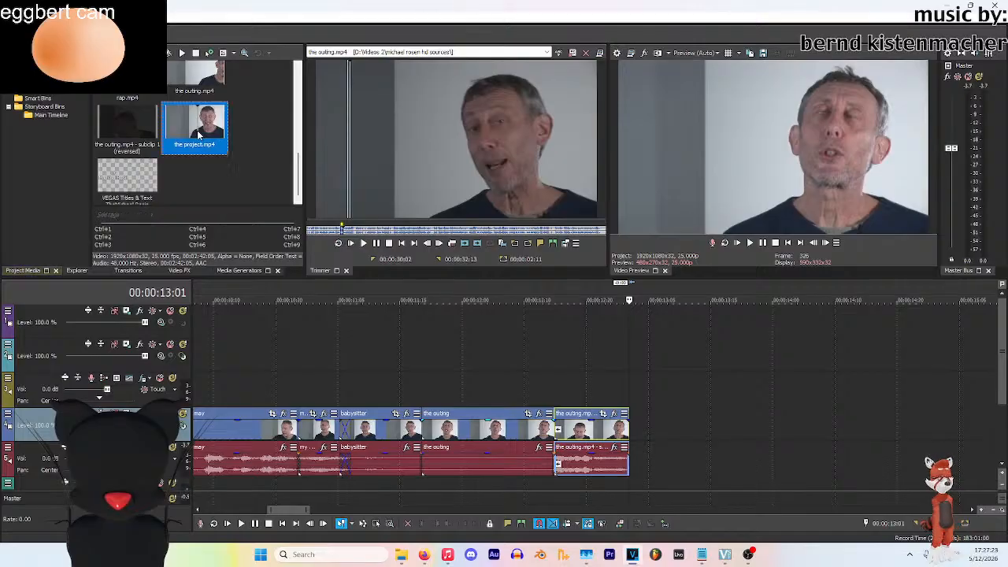
{"action": "left_click", "coordinate": [506, 183]}
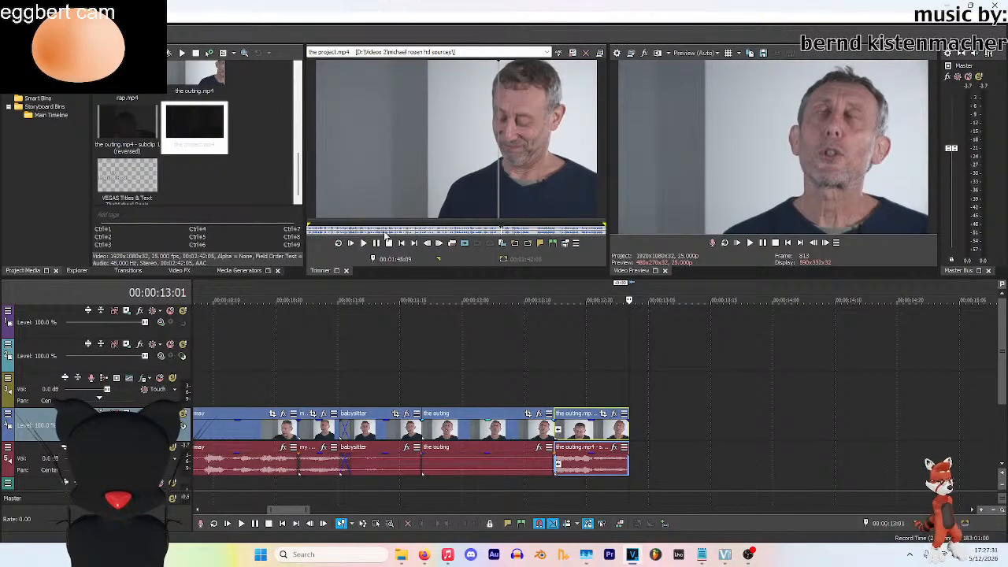
{"action": "key", "text": "space"}
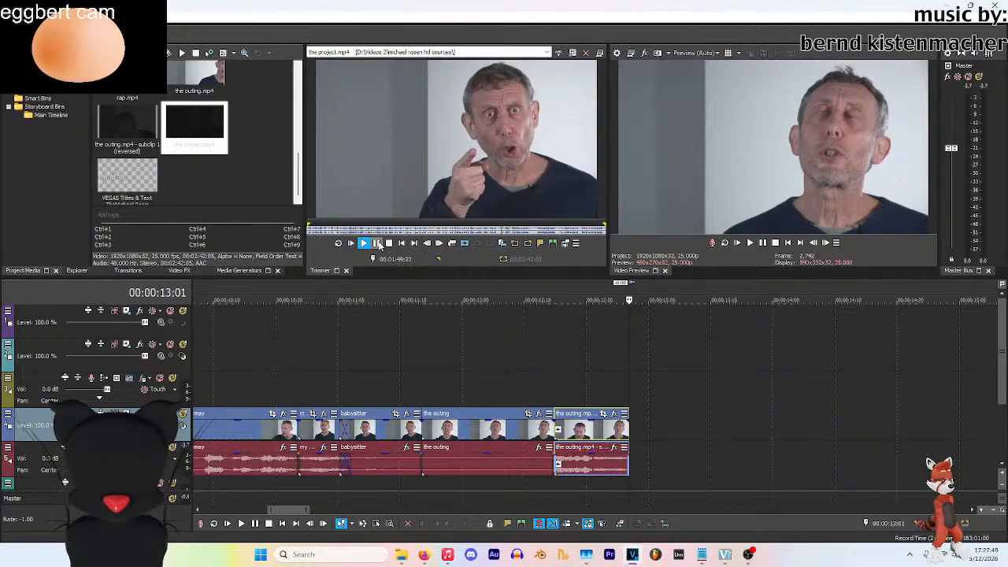
{"action": "left_click", "coordinate": [378, 244]}
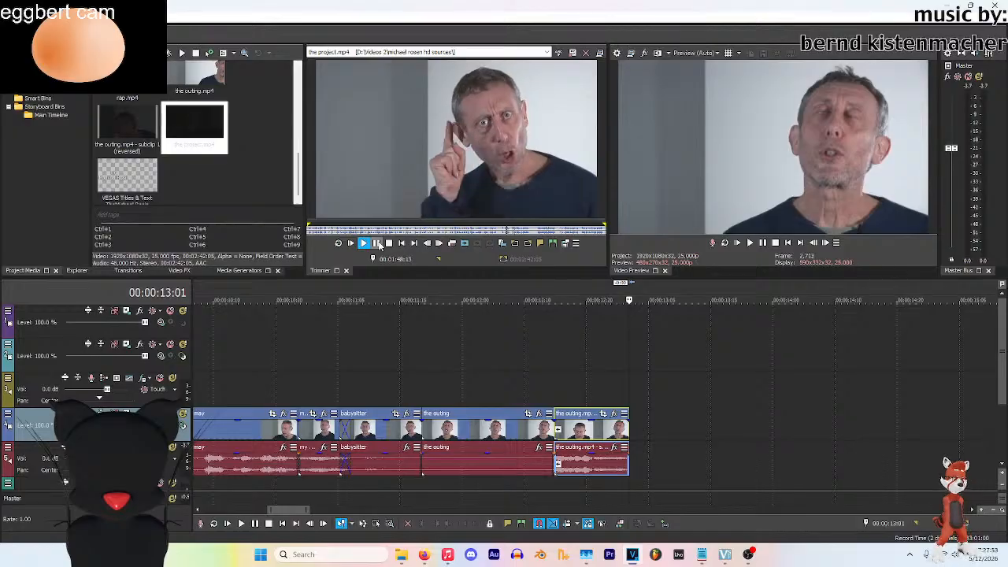
{"action": "left_click", "coordinate": [378, 244]}
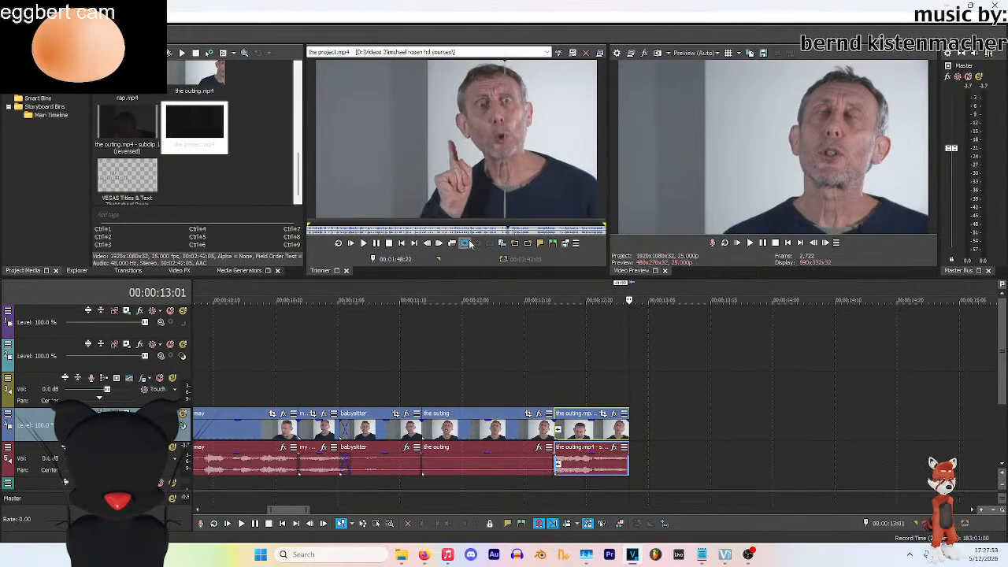
{"action": "left_click", "coordinate": [376, 243]}
{"action": "left_click", "coordinate": [376, 243]}
{"action": "left_click", "coordinate": [527, 243]}
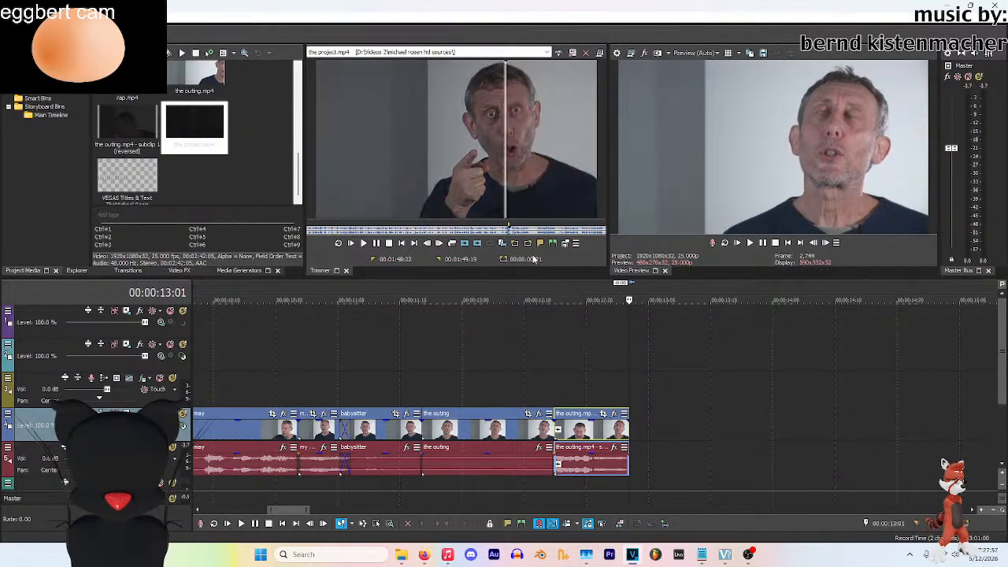
Insert the marked the project excerpt after the reversed clip, play it and trim its end to 00:00:13:16
{"action": "left_click", "coordinate": [464, 244]}
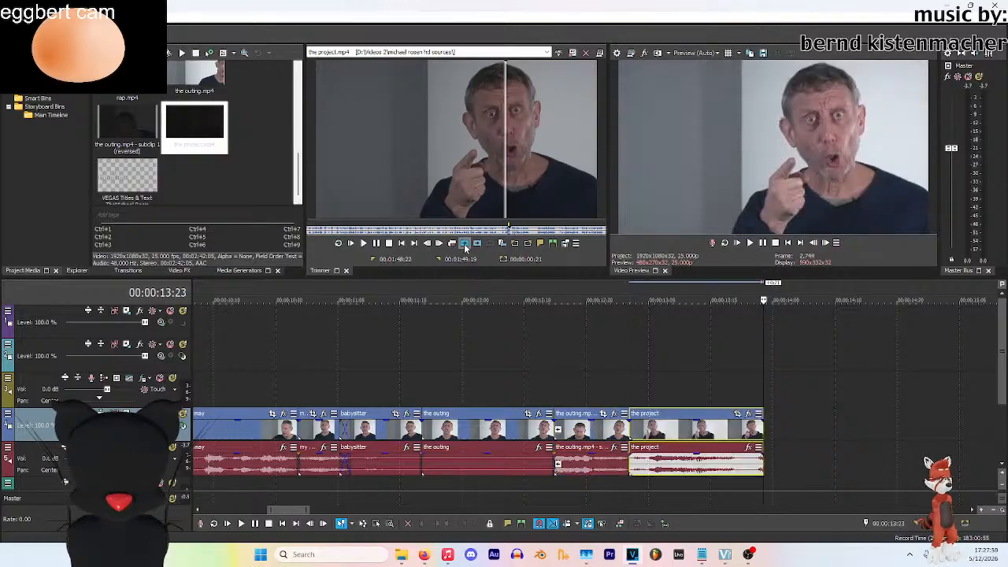
{"action": "left_click", "coordinate": [629, 360]}
{"action": "key", "text": "space"}
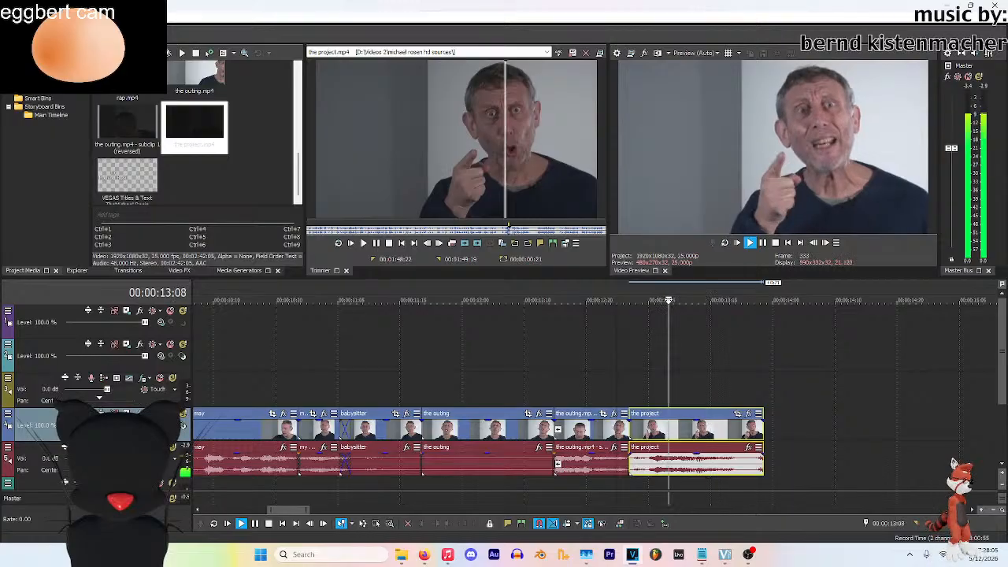
{"action": "key", "text": "Return"}
{"action": "left_click_drag", "start_coordinate": [762, 427], "coordinate": [718, 428]}
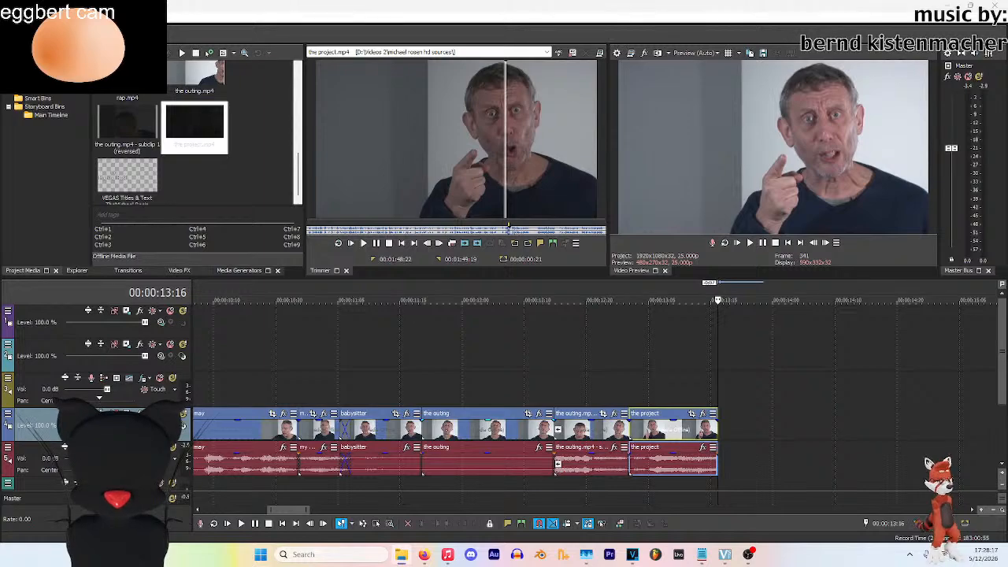
Load tea time.mp4 into the Trimmer and mark the range from 00:00:25:18 to 00:00:26:13
{"action": "double_click", "coordinate": [128, 77]}
{"action": "left_click", "coordinate": [502, 170]}
{"action": "left_click", "coordinate": [364, 243]}
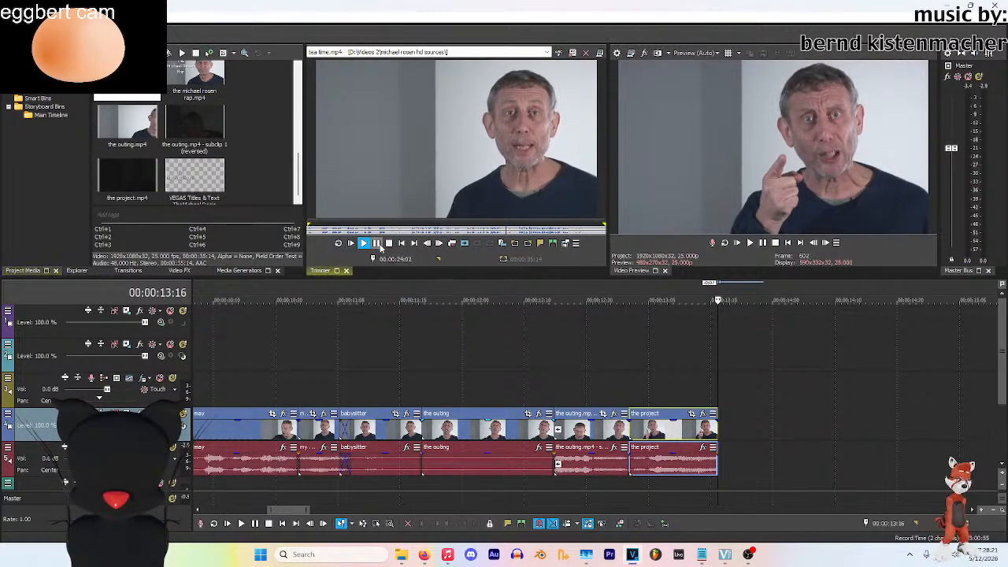
{"action": "left_click", "coordinate": [377, 244]}
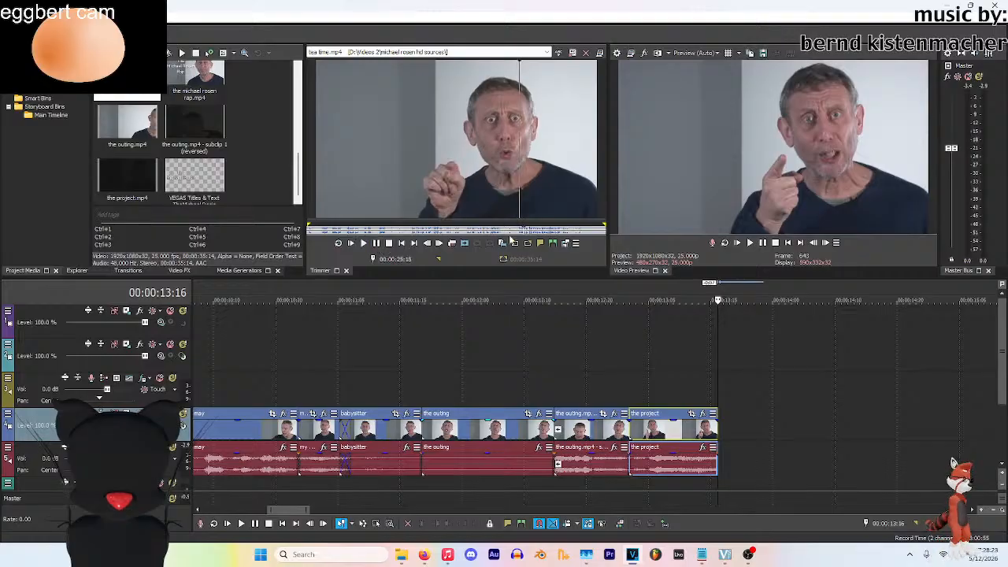
{"action": "left_click", "coordinate": [364, 243]}
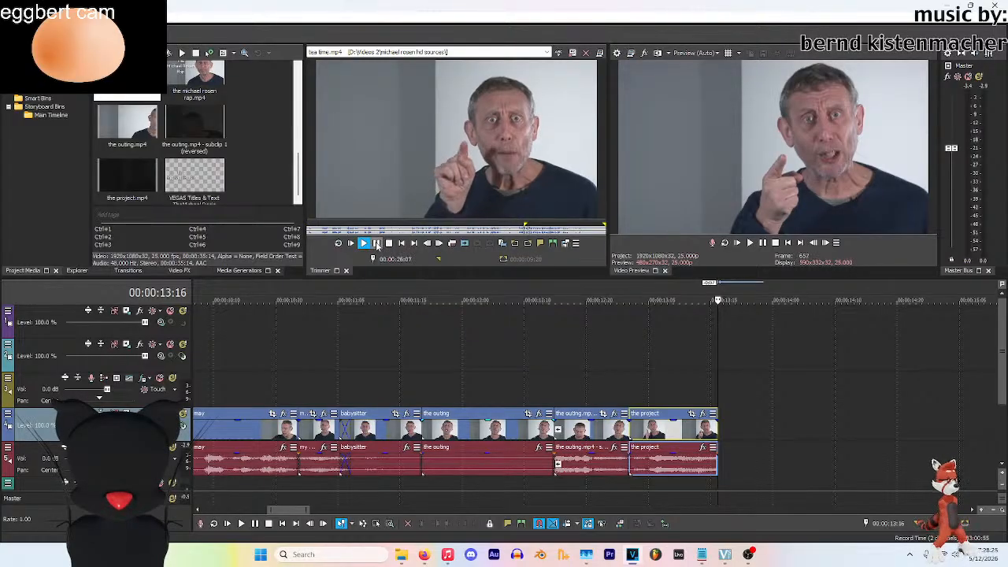
{"action": "left_click", "coordinate": [533, 243]}
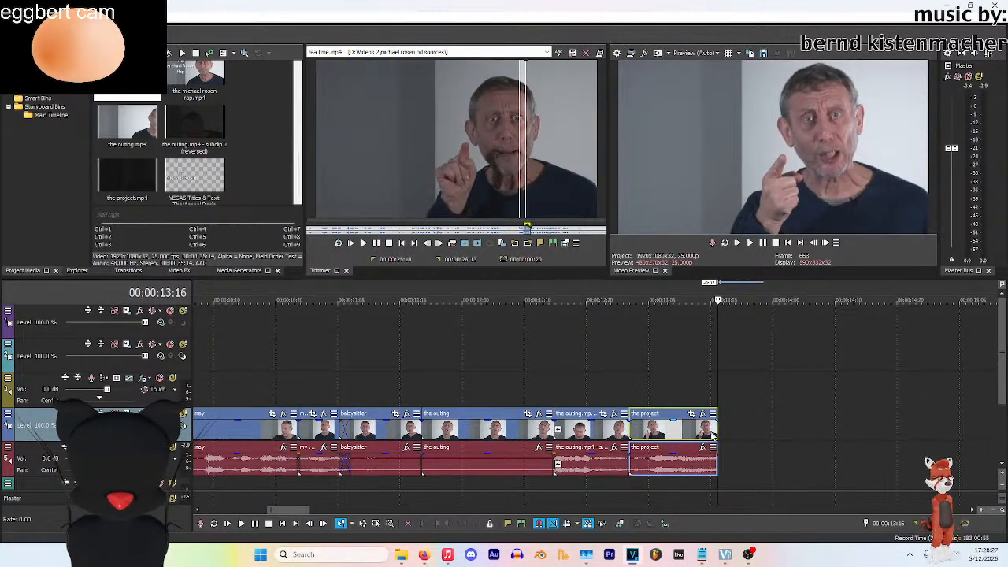
Insert the marked tea time excerpt at 00:00:13:16 after the project clip and trim a few frames off its start
{"action": "key", "text": "a"}
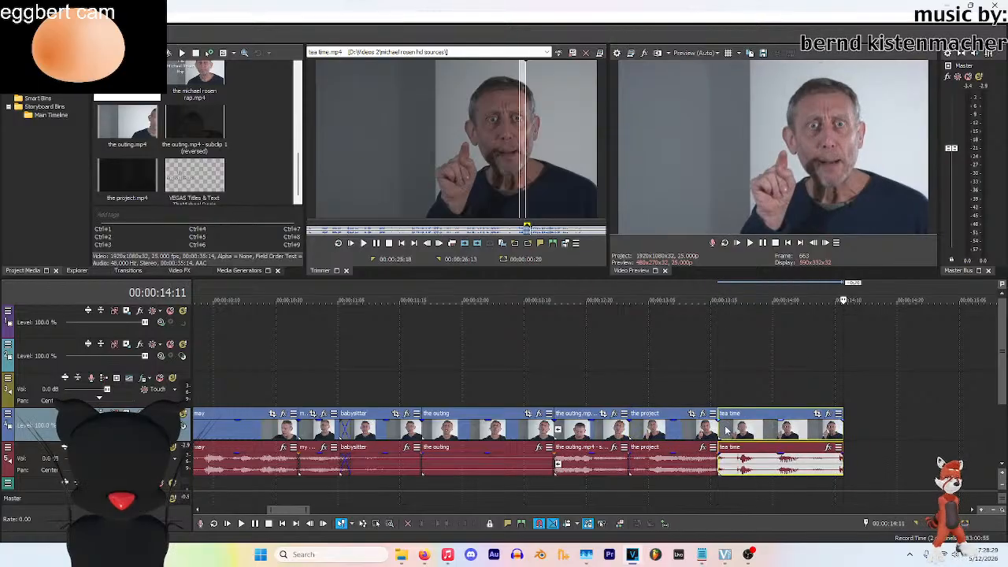
{"action": "left_click_drag", "start_coordinate": [718, 427], "coordinate": [734, 431]}
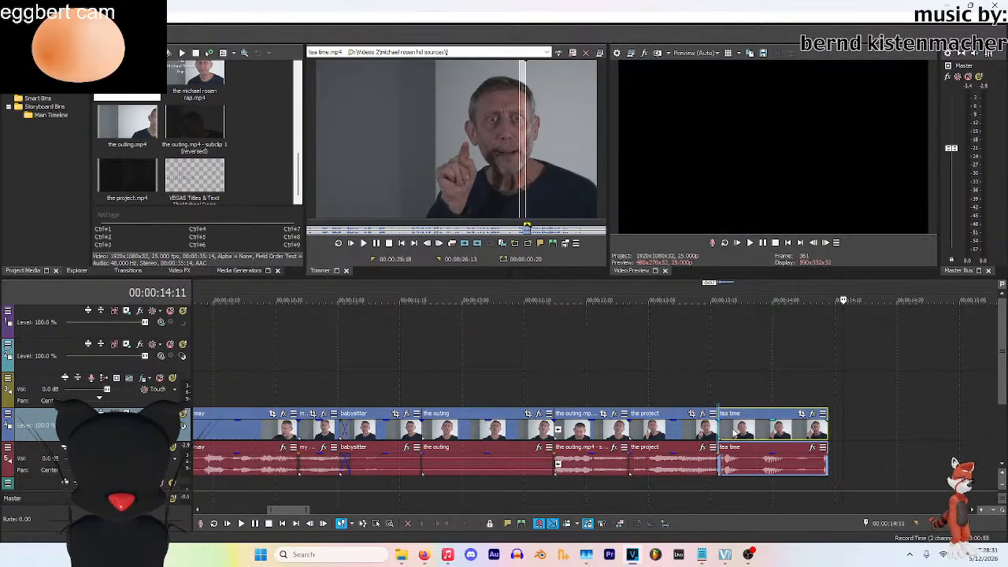
Play from 00:00:10:24, shorten the reversed outing and the project clips by about a frame each without gaps, and replay from 00:00:12:11
{"action": "left_click", "coordinate": [307, 304]}
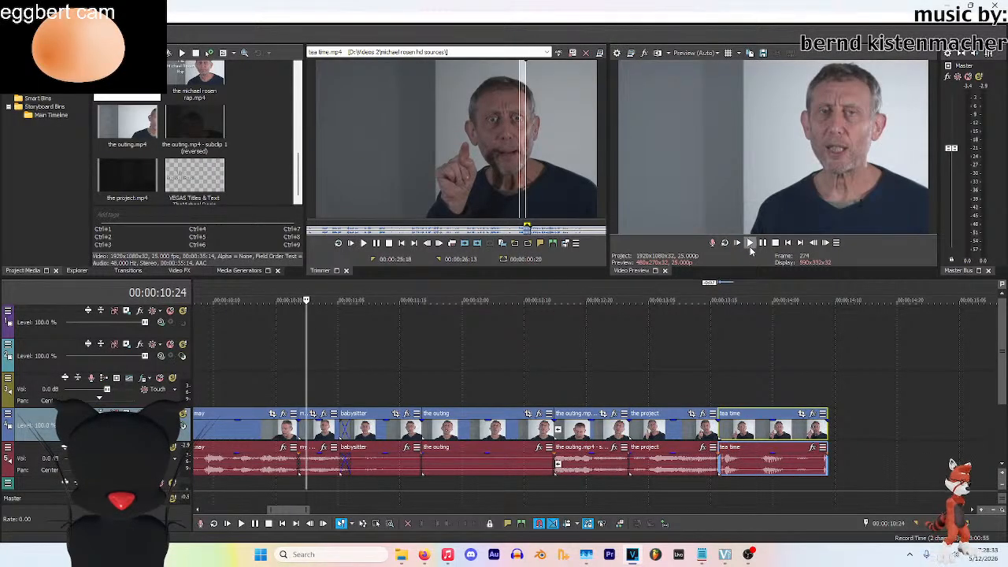
{"action": "left_click", "coordinate": [750, 242]}
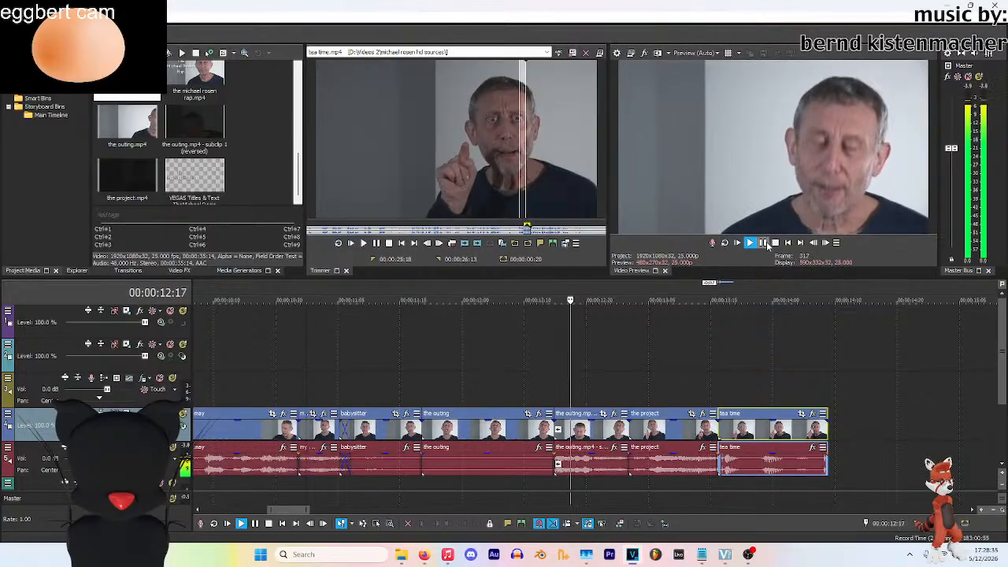
{"action": "left_click", "coordinate": [764, 243]}
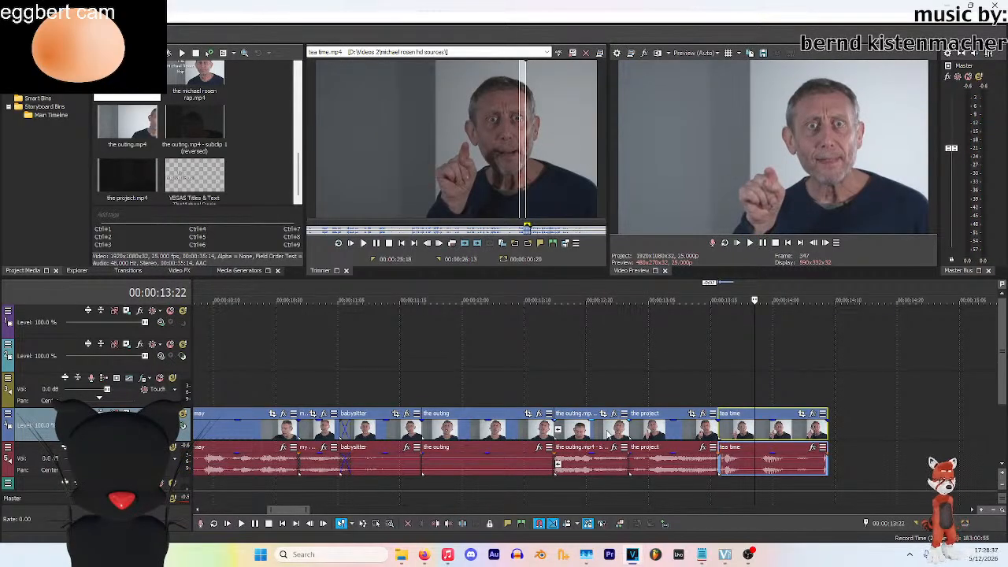
{"action": "left_click", "coordinate": [607, 430]}
{"action": "mouse_move", "coordinate": [626, 430]}
{"action": "left_mouse_down"}
{"action": "mouse_move", "coordinate": [643, 434]}
{"action": "mouse_move", "coordinate": [635, 438]}
{"action": "left_mouse_up"}
{"action": "left_click_drag", "start_coordinate": [745, 433], "coordinate": [736, 433]}
{"action": "left_click", "coordinate": [533, 355]}
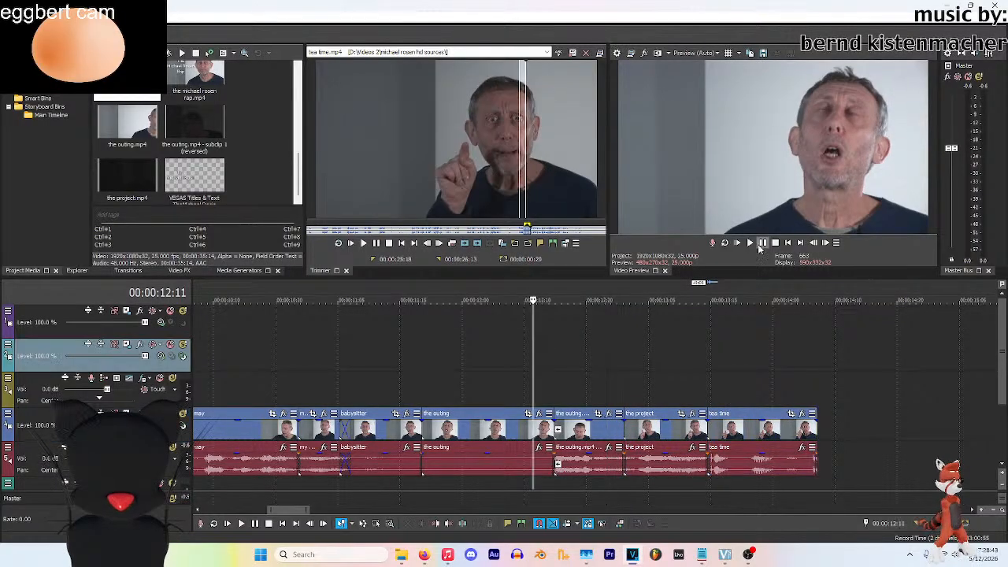
{"action": "left_click", "coordinate": [749, 243]}
{"action": "left_click", "coordinate": [763, 243]}
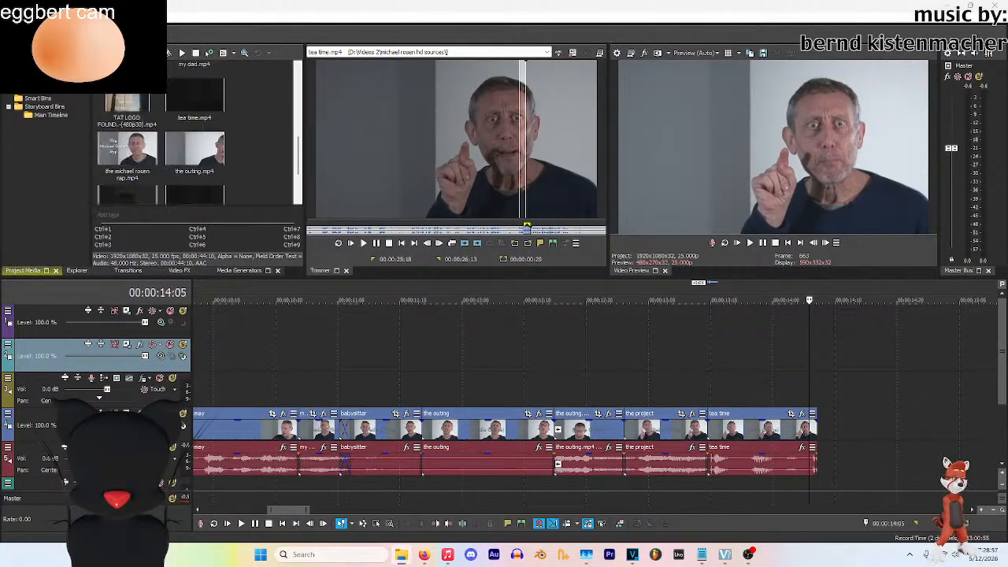
Load my dad calls me.mp4 into the Trimmer, play it and mark the range from 00:00:43:10 to 00:00:44:03
{"action": "double_click", "coordinate": [135, 124]}
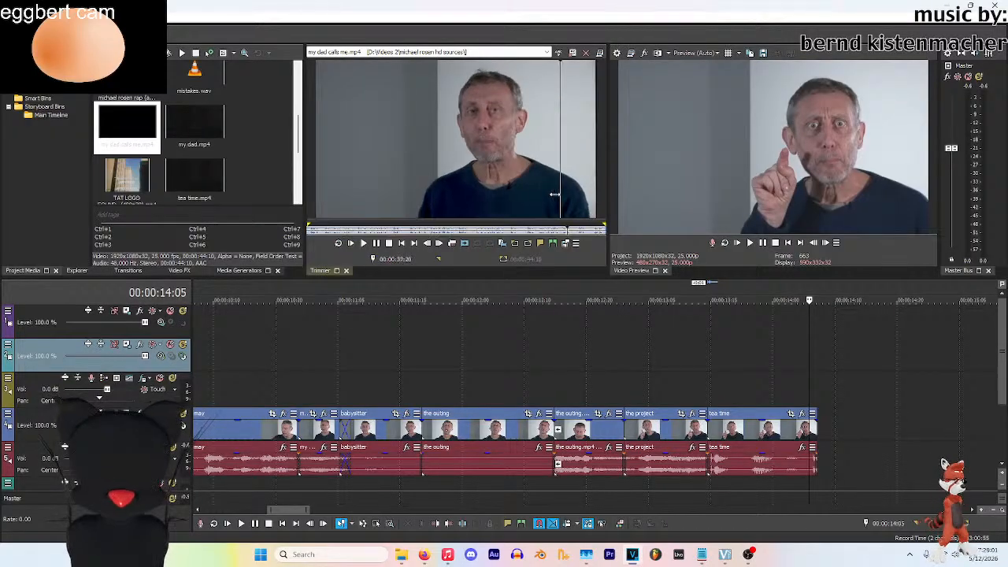
{"action": "left_click", "coordinate": [363, 243]}
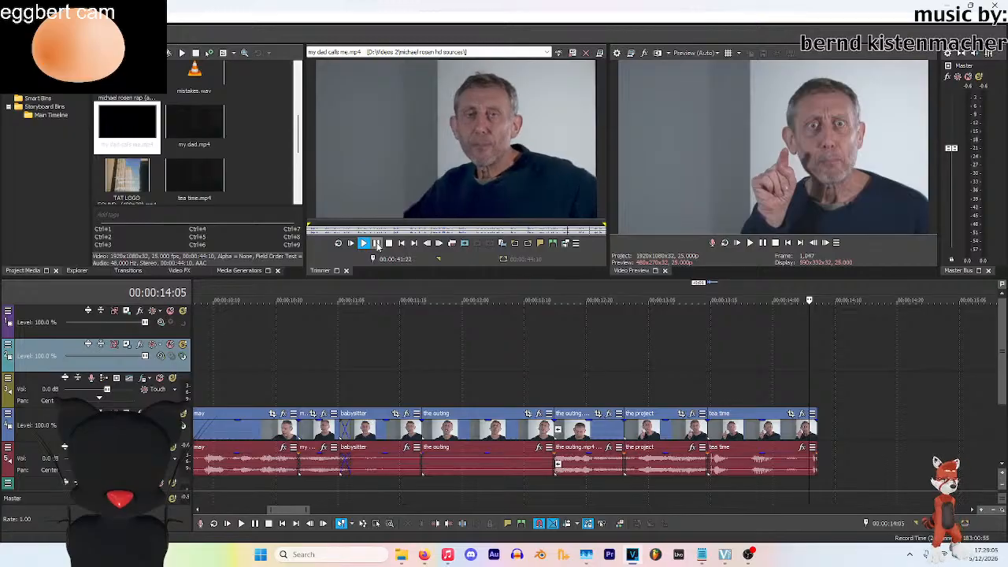
{"action": "left_click", "coordinate": [377, 243]}
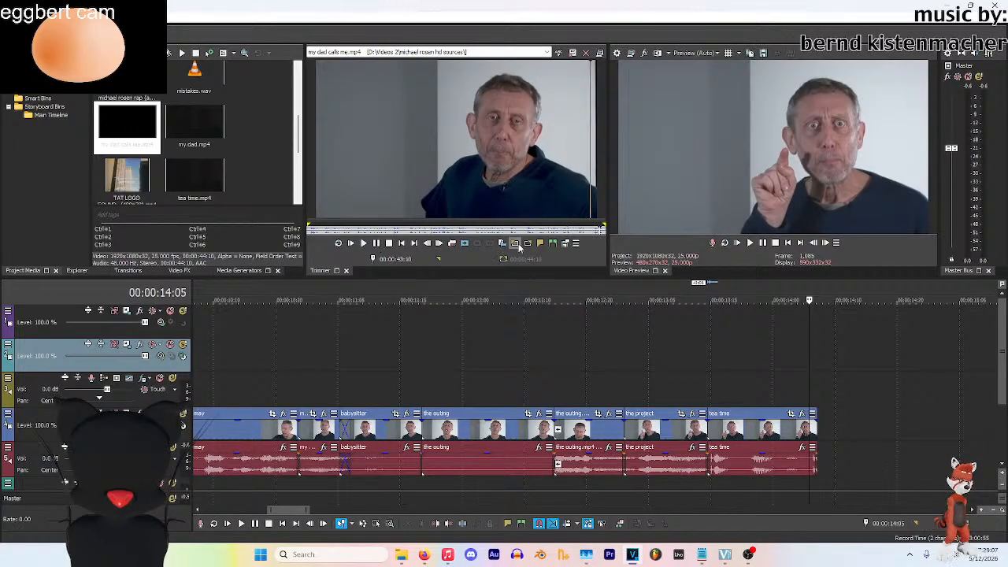
{"action": "left_click", "coordinate": [379, 244]}
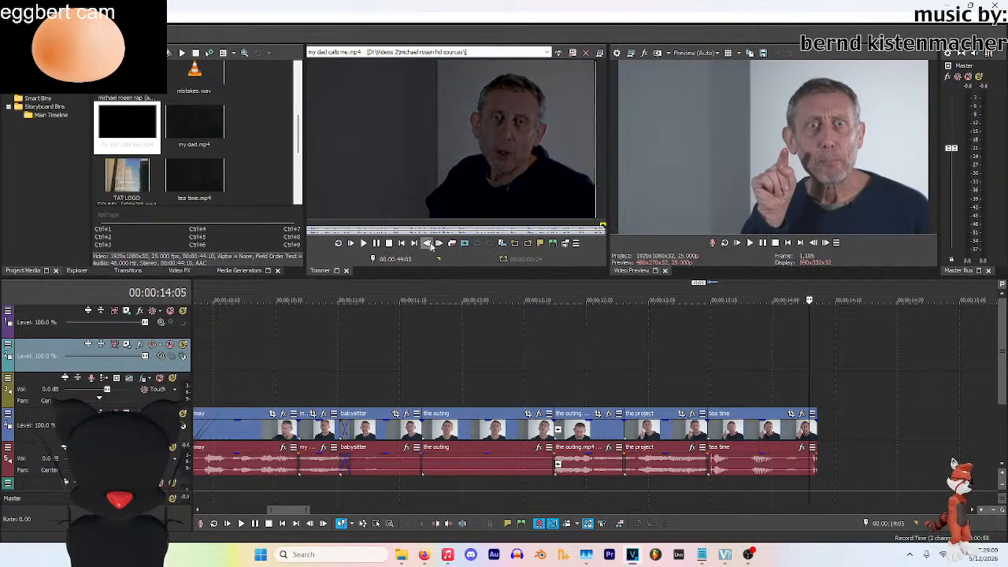
{"action": "left_click", "coordinate": [531, 245]}
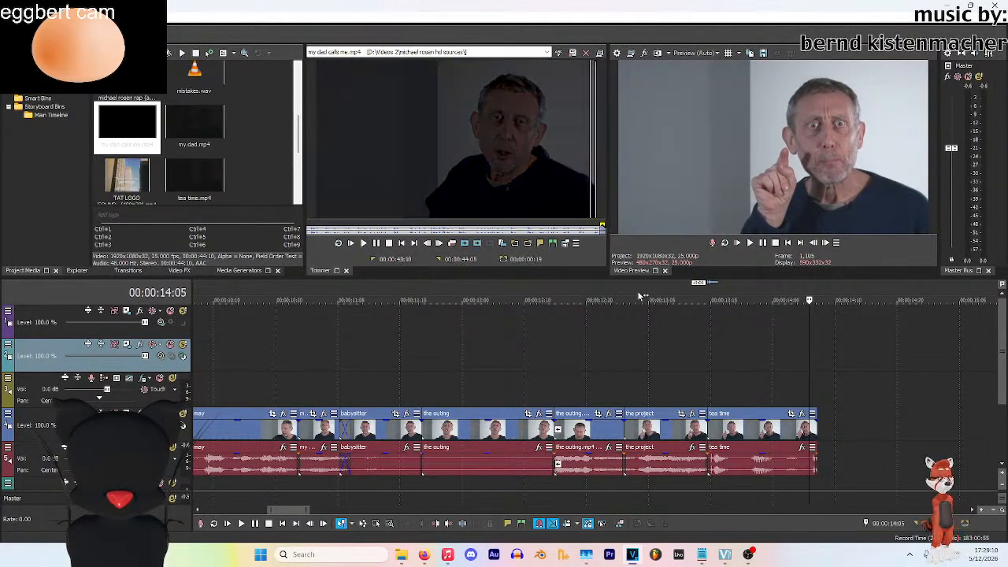
Insert the marked my dad calls me excerpt after tea time, trim its start slightly and overlap it with tea time by about a frame
{"action": "left_click", "coordinate": [817, 438]}
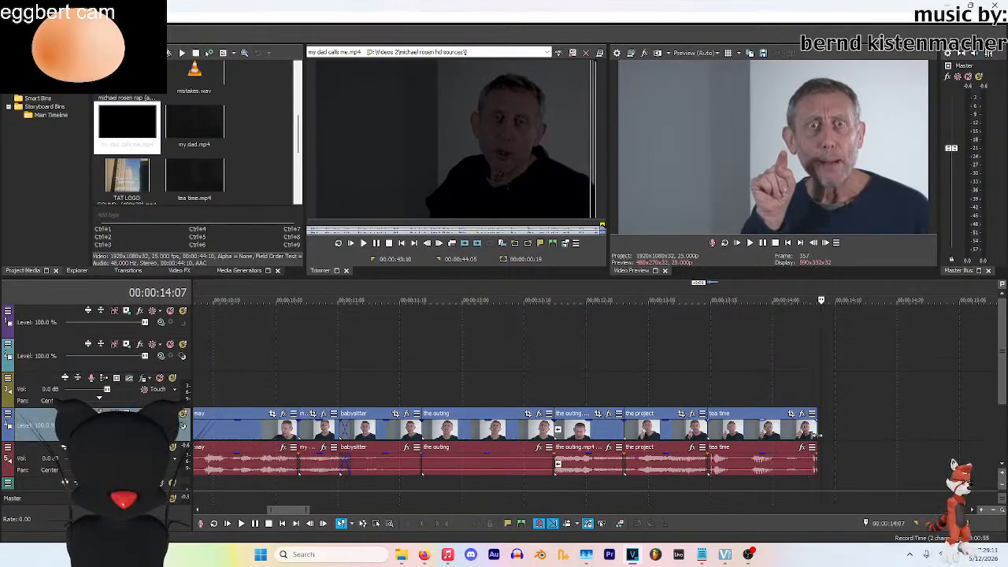
{"action": "left_click", "coordinate": [528, 243]}
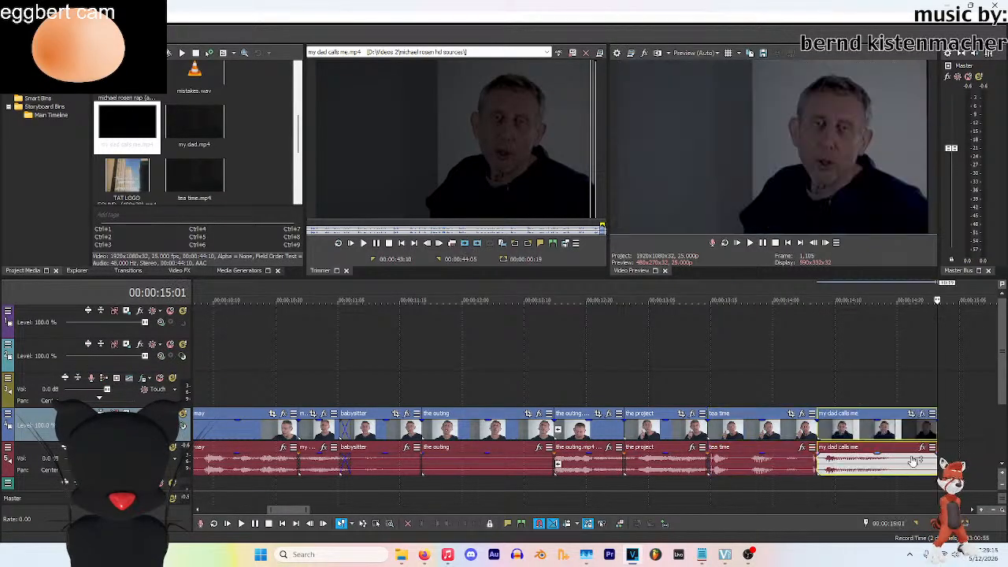
{"action": "left_click_drag", "start_coordinate": [819, 433], "coordinate": [834, 438]}
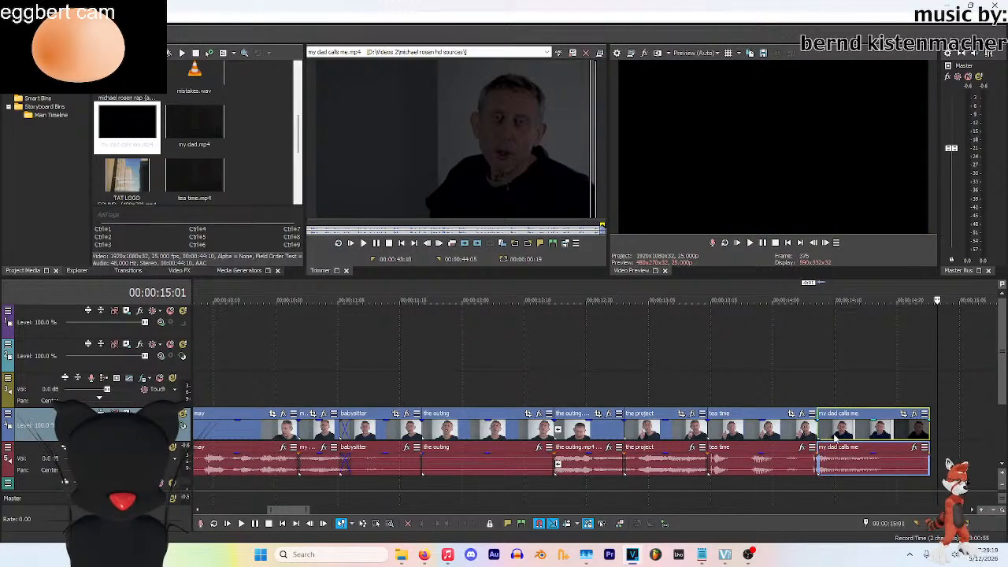
{"action": "scroll", "coordinate": [567, 465], "scroll_direction": "up", "scroll_amount": 5}
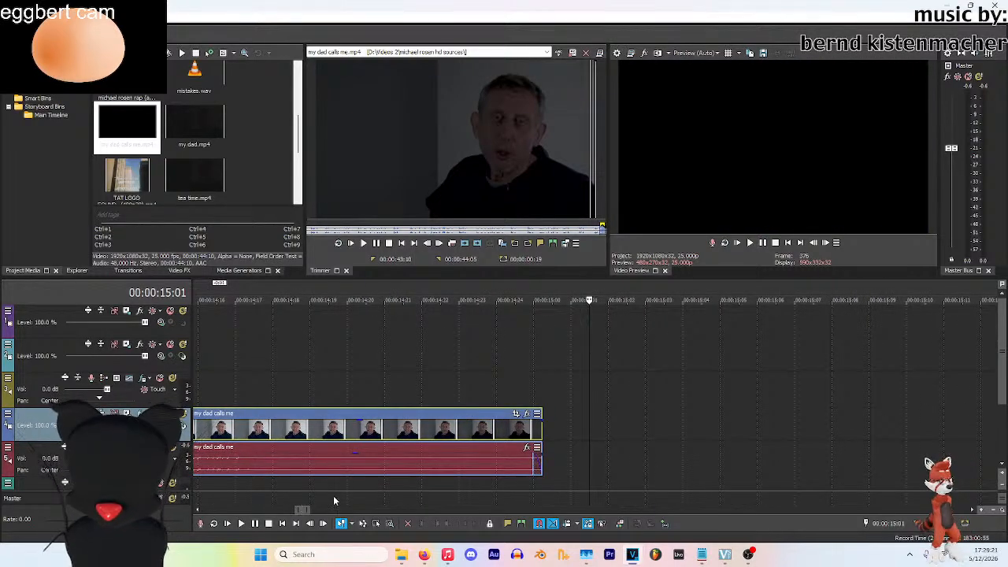
{"action": "scroll", "coordinate": [533, 412], "scroll_direction": "up", "scroll_amount": 3}
{"action": "scroll", "coordinate": [551, 415], "scroll_direction": "left", "scroll_amount": 5}
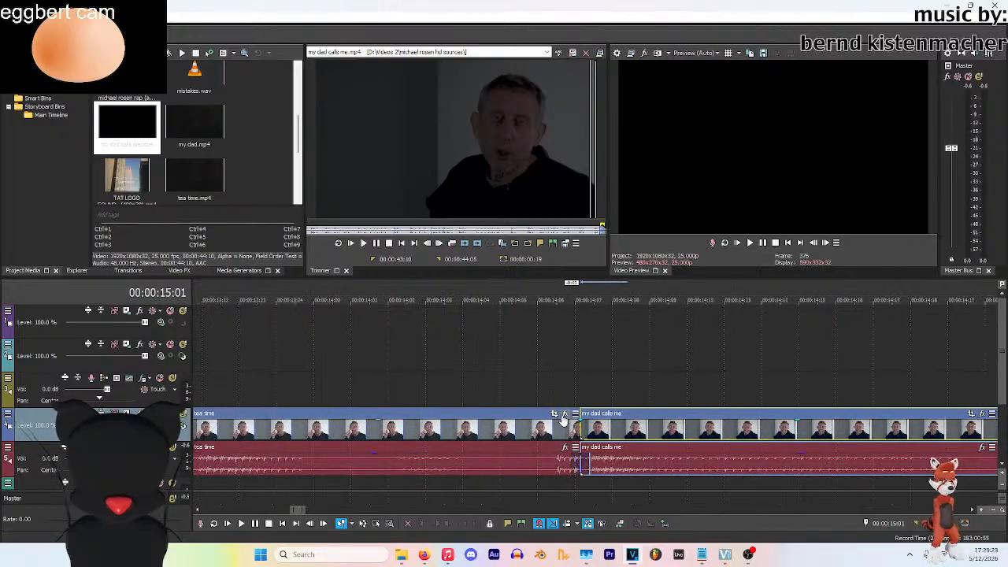
{"action": "left_click_drag", "start_coordinate": [620, 439], "coordinate": [585, 447]}
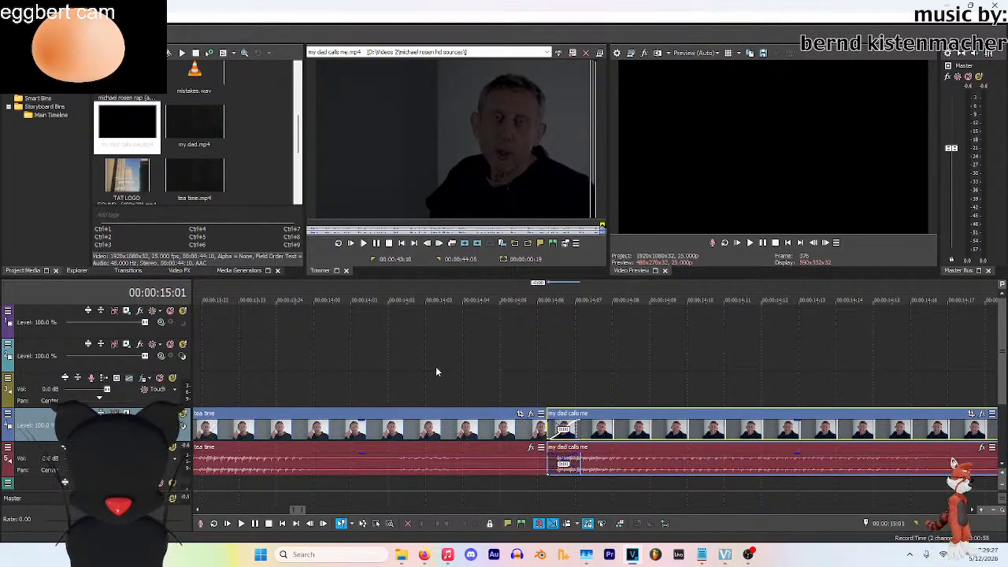
Play the timeline from the babysitter section through to the my dad calls me clip to check the new excerpts
{"action": "scroll", "coordinate": [440, 367], "scroll_direction": "down", "scroll_amount": 5}
{"action": "scroll", "coordinate": [571, 378], "scroll_direction": "down", "scroll_amount": 3}
{"action": "left_click", "coordinate": [285, 307]}
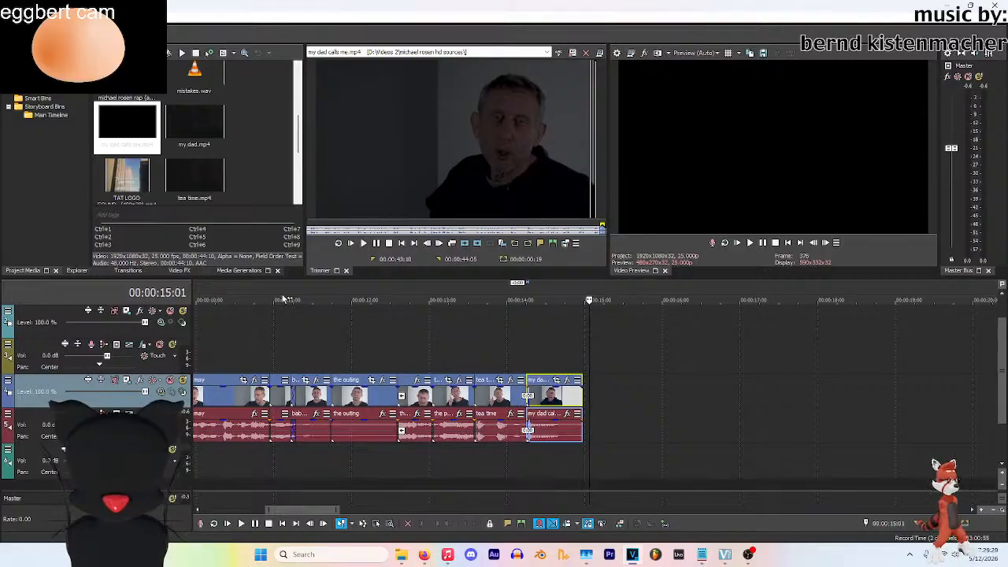
{"action": "left_click", "coordinate": [750, 243]}
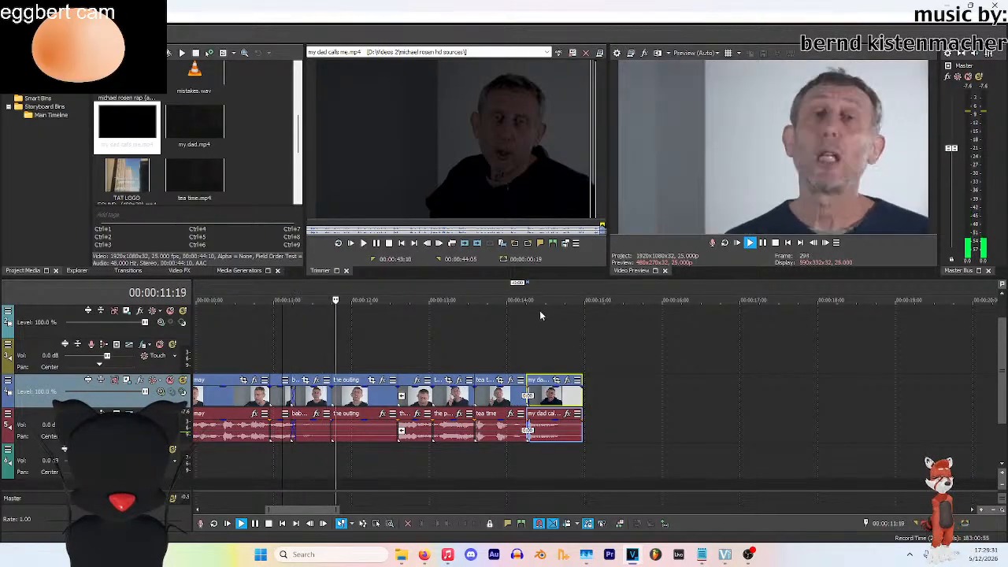
{"action": "scroll", "coordinate": [540, 311], "scroll_direction": "up", "scroll_amount": 2}
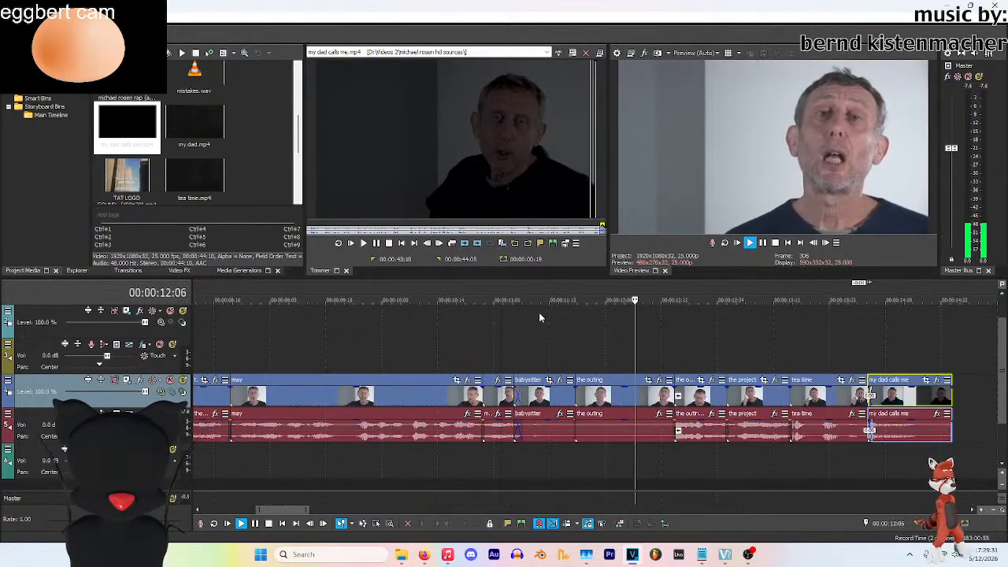
{"action": "left_click", "coordinate": [764, 244]}
Adjust the start of the my dad calls me clip against tea time and play the transition from 00:00:14:00
{"action": "scroll", "coordinate": [739, 425], "scroll_direction": "up", "scroll_amount": 5}
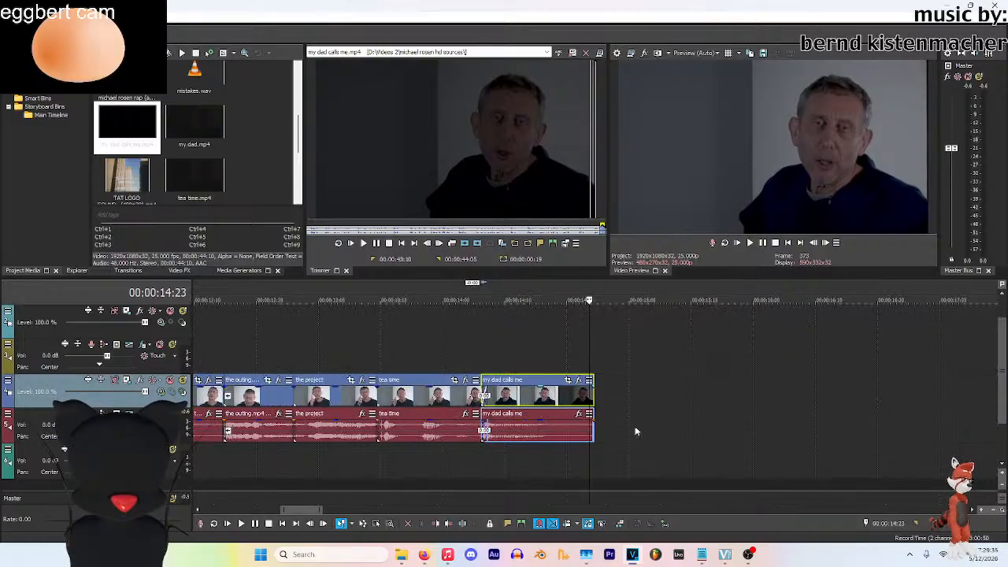
{"action": "left_click_drag", "start_coordinate": [300, 512], "coordinate": [297, 512]}
{"action": "left_click_drag", "start_coordinate": [462, 400], "coordinate": [539, 400]}
{"action": "mouse_move", "coordinate": [438, 402]}
{"action": "left_mouse_down"}
{"action": "mouse_move", "coordinate": [462, 401]}
{"action": "mouse_move", "coordinate": [449, 401]}
{"action": "left_mouse_up"}
{"action": "left_click_drag", "start_coordinate": [554, 400], "coordinate": [491, 406]}
{"action": "left_click", "coordinate": [280, 313]}
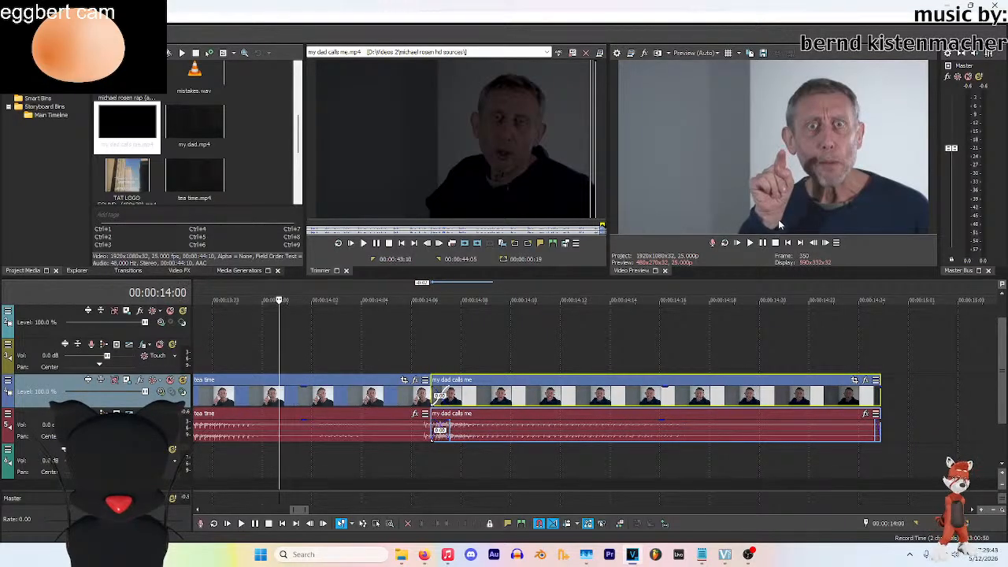
{"action": "left_click", "coordinate": [749, 243]}
{"action": "left_click", "coordinate": [763, 243]}
Extend the end of the my dad calls me clip to 00:00:15:04 and place the cursor there
{"action": "scroll", "coordinate": [752, 394], "scroll_direction": "down", "scroll_amount": 8}
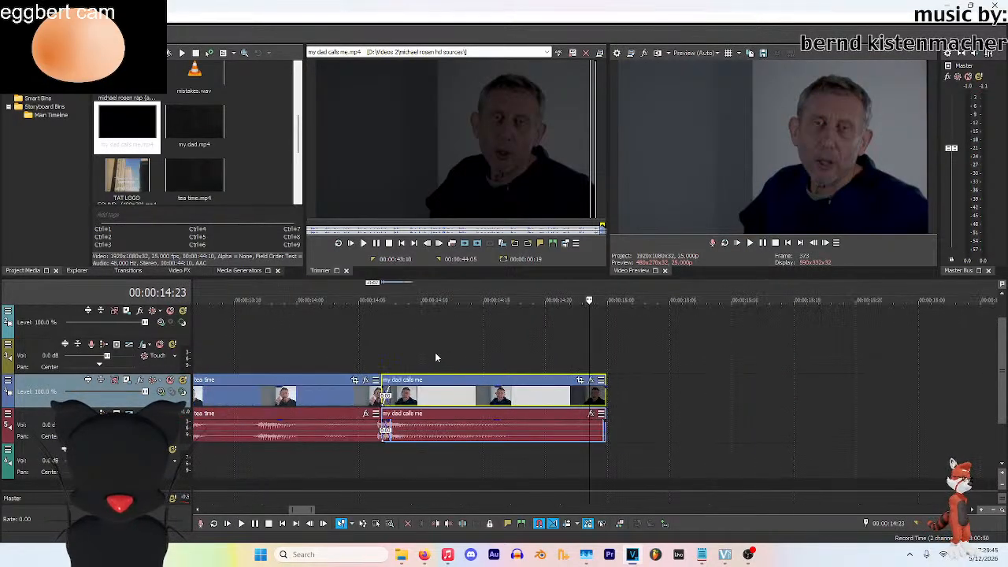
{"action": "scroll", "coordinate": [753, 394], "scroll_direction": "down", "scroll_amount": 3}
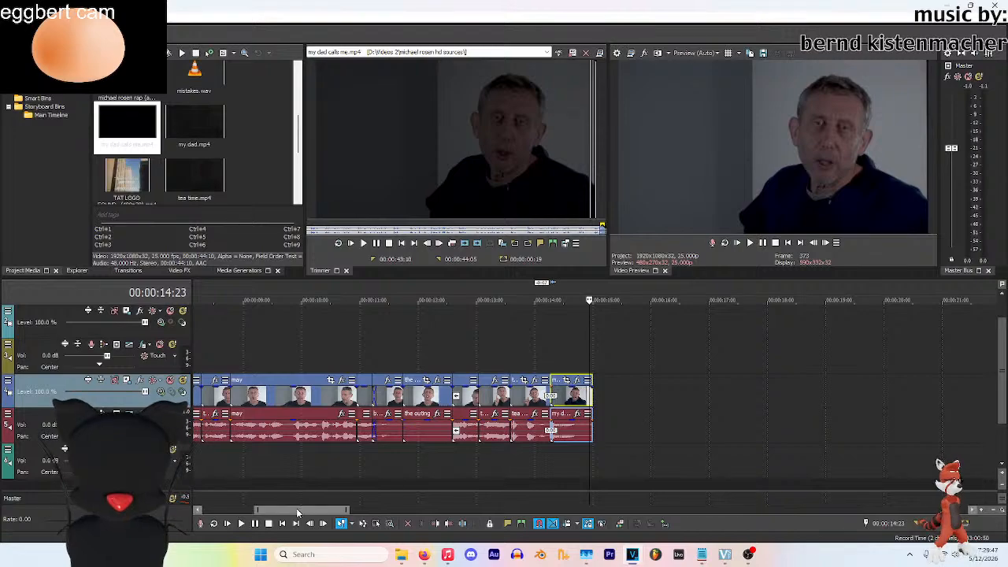
{"action": "left_click_drag", "start_coordinate": [297, 513], "coordinate": [282, 513]}
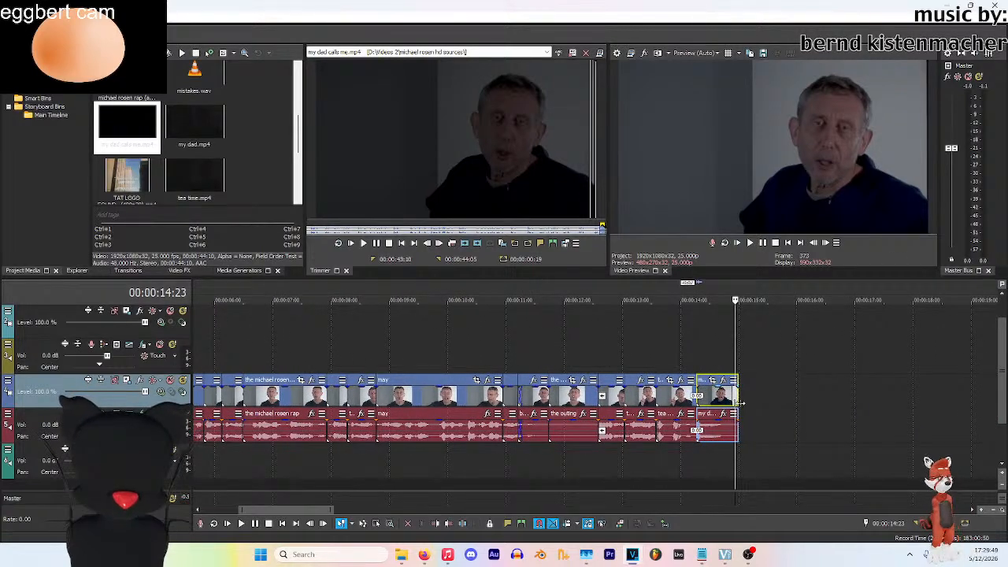
{"action": "left_click", "coordinate": [741, 403]}
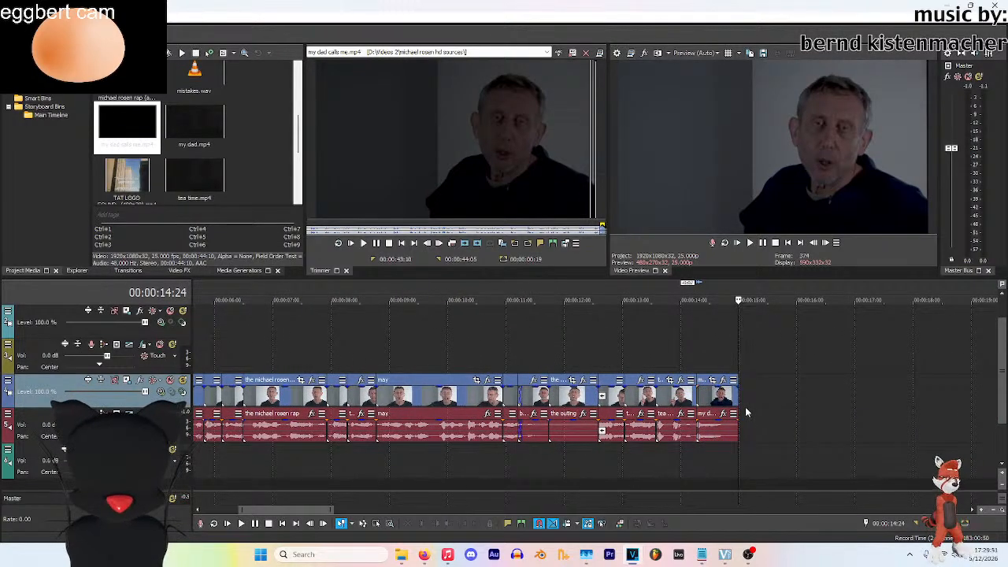
{"action": "left_click_drag", "start_coordinate": [738, 399], "coordinate": [755, 398]}
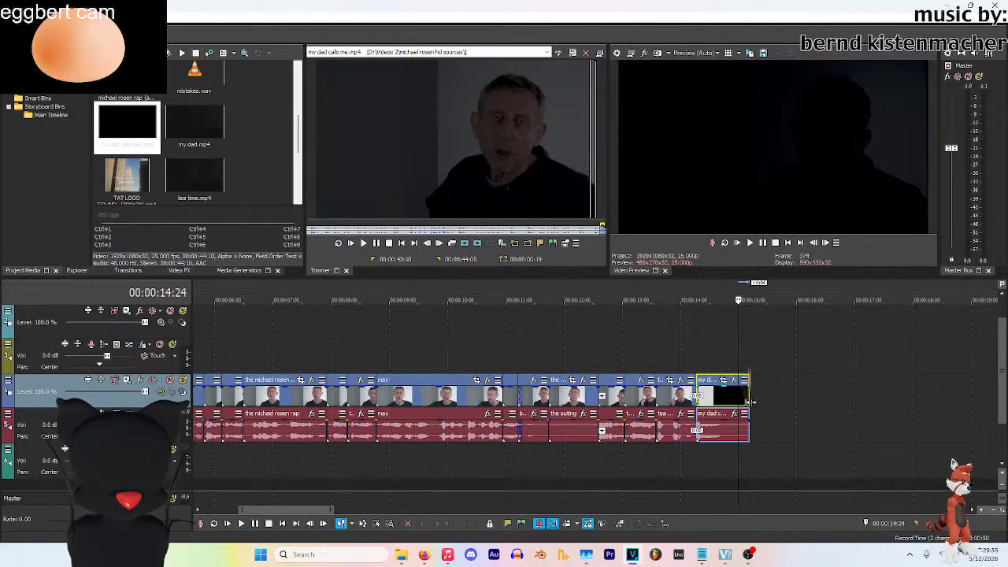
{"action": "left_click", "coordinate": [758, 341]}
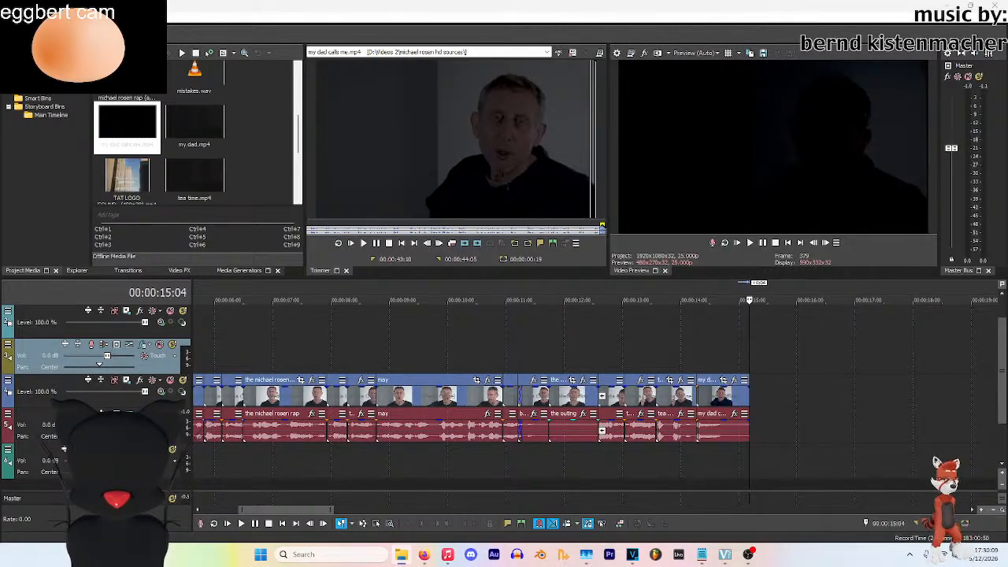
Load hot food.mp4 into the Trimmer, add harrybo.mp4 to the project media and preview the source footage
{"action": "scroll", "coordinate": [196, 134], "scroll_direction": "up", "scroll_amount": 3}
{"action": "double_click", "coordinate": [142, 114]}
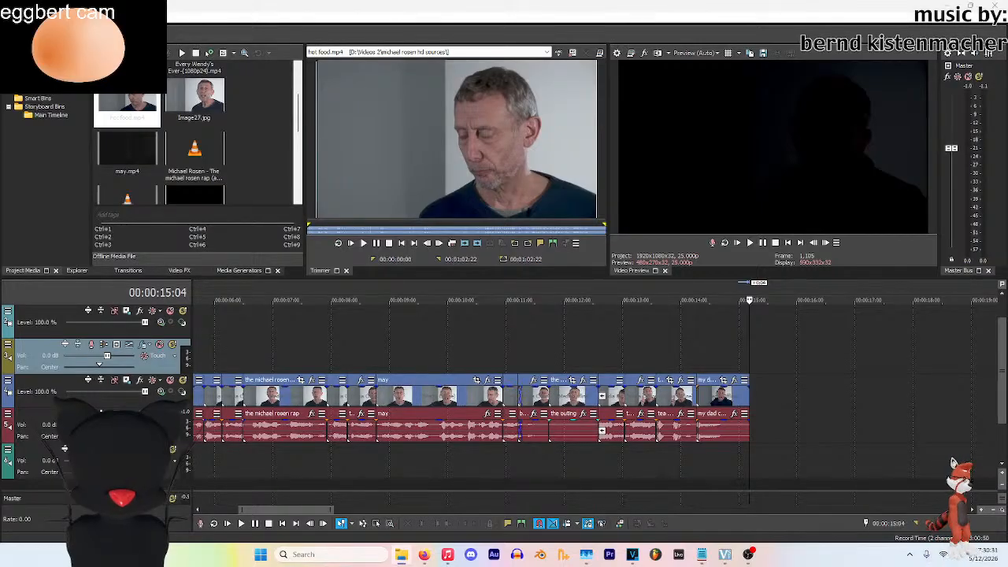
{"action": "left_click", "coordinate": [127, 107]}
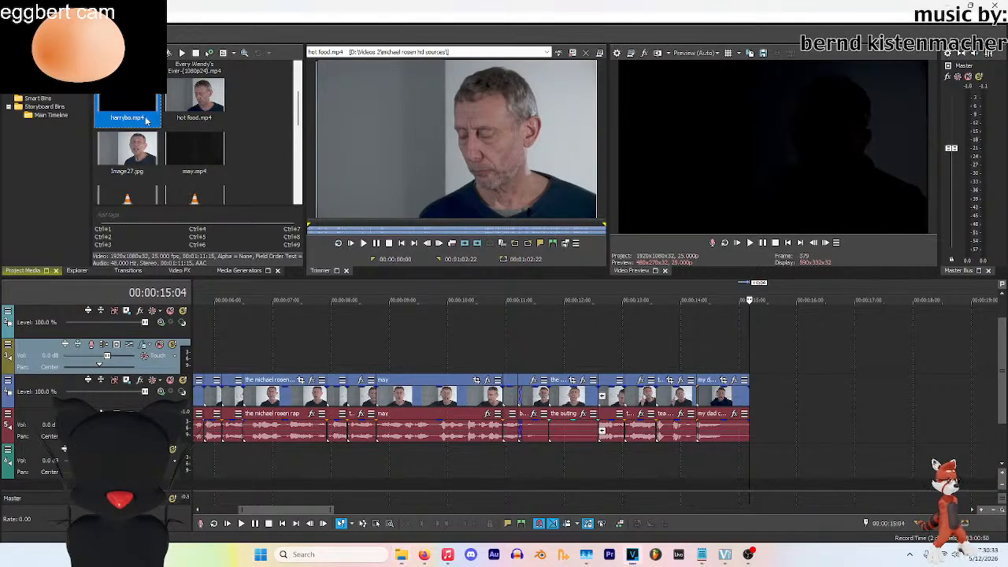
{"action": "left_click", "coordinate": [104, 121], "text": "ctrl"}
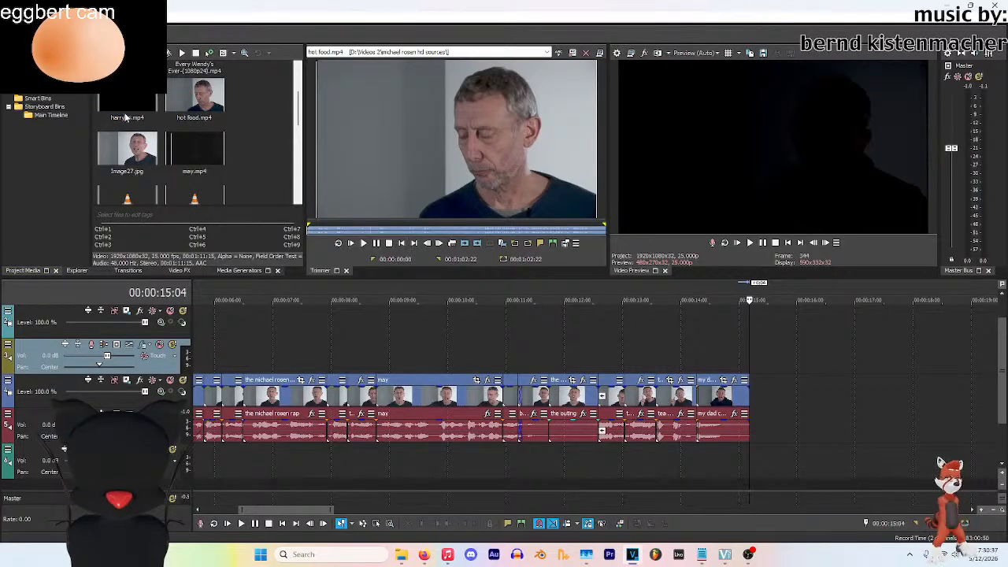
{"action": "left_click", "coordinate": [364, 243]}
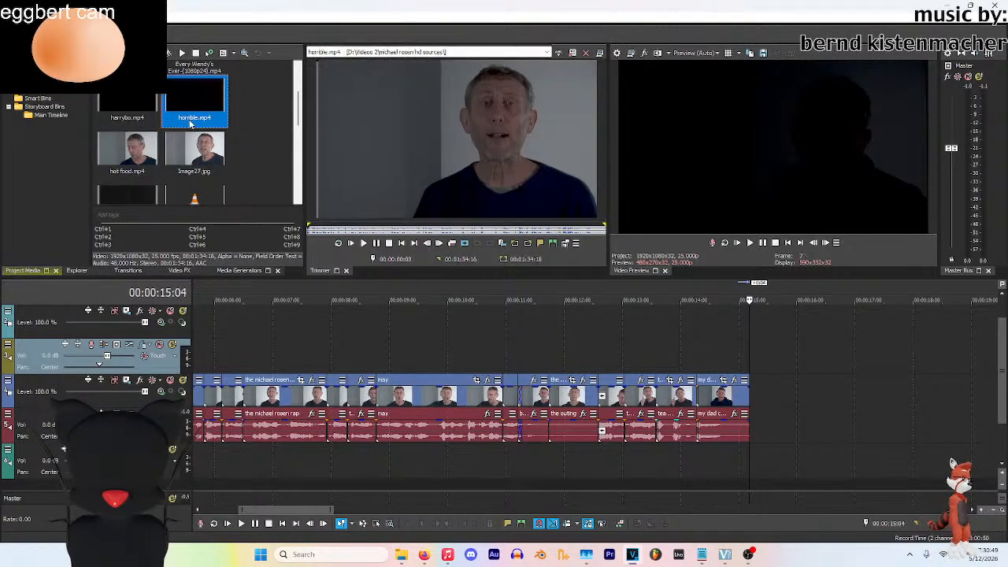
Mark horrible.mp4 from 00:00:00:00 to 00:00:00:23 in the Trimmer and insert it at 00:00:15:04 after the my dad calls me clip
{"action": "left_click", "coordinate": [363, 243]}
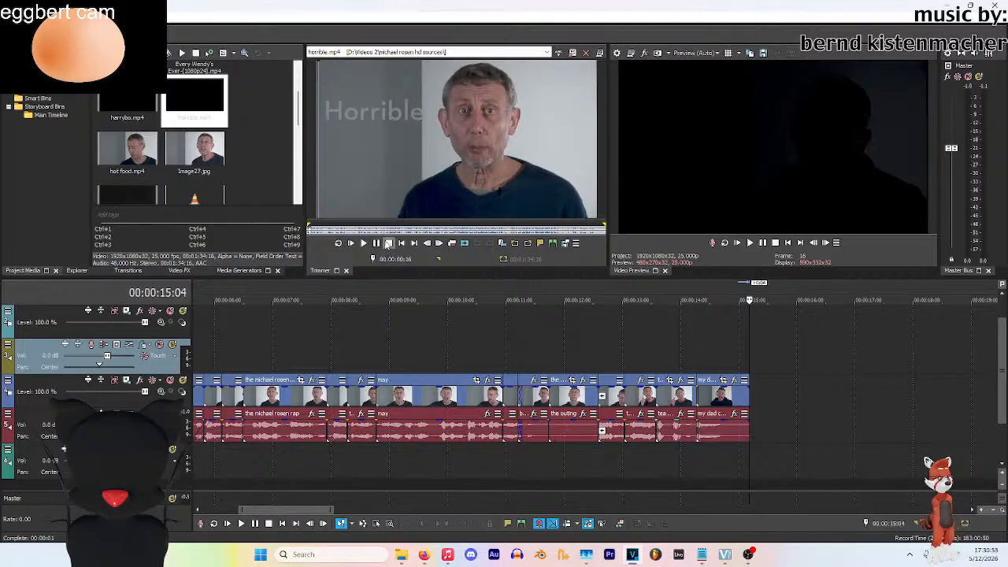
{"action": "left_click", "coordinate": [377, 246]}
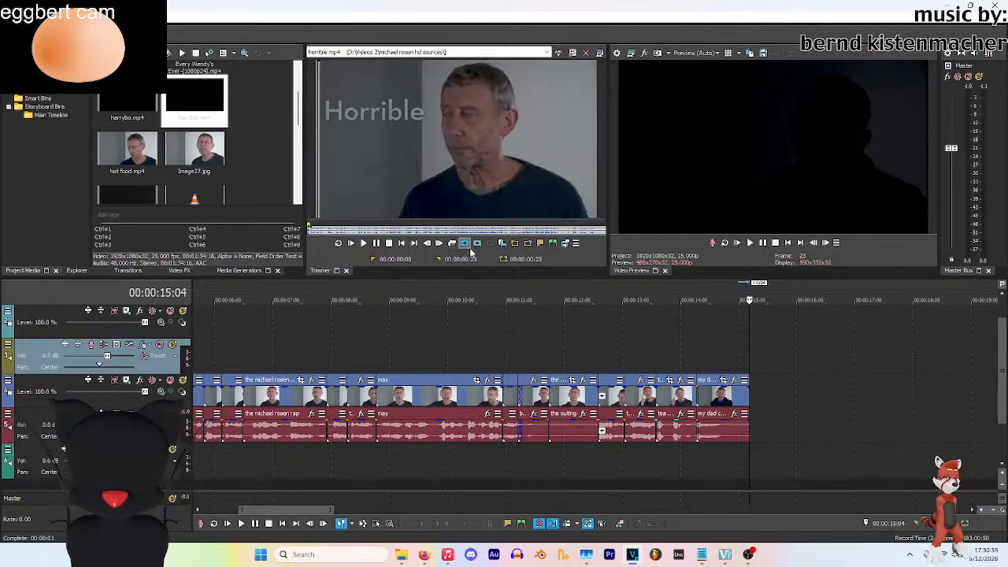
{"action": "left_click", "coordinate": [735, 389]}
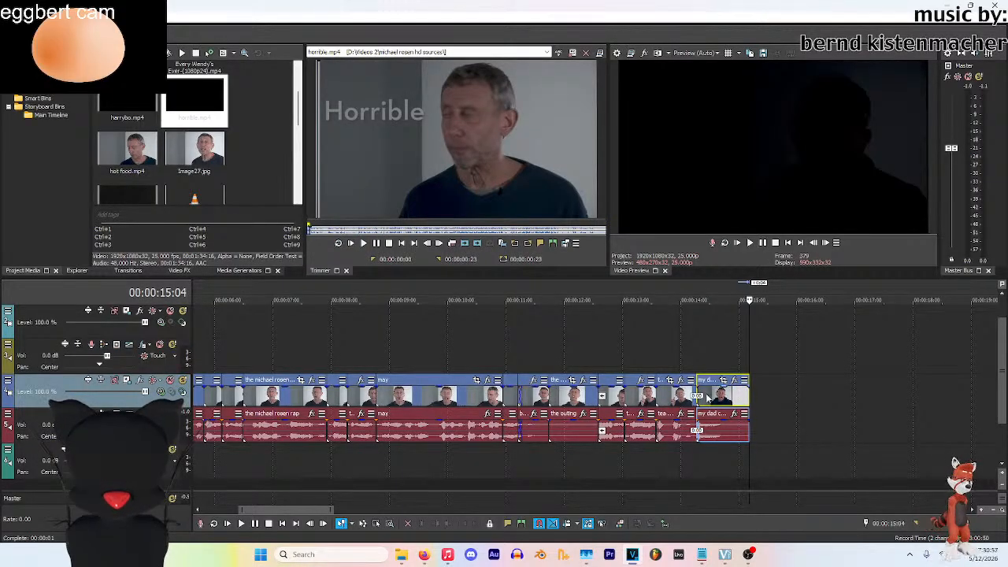
{"action": "left_click", "coordinate": [464, 244]}
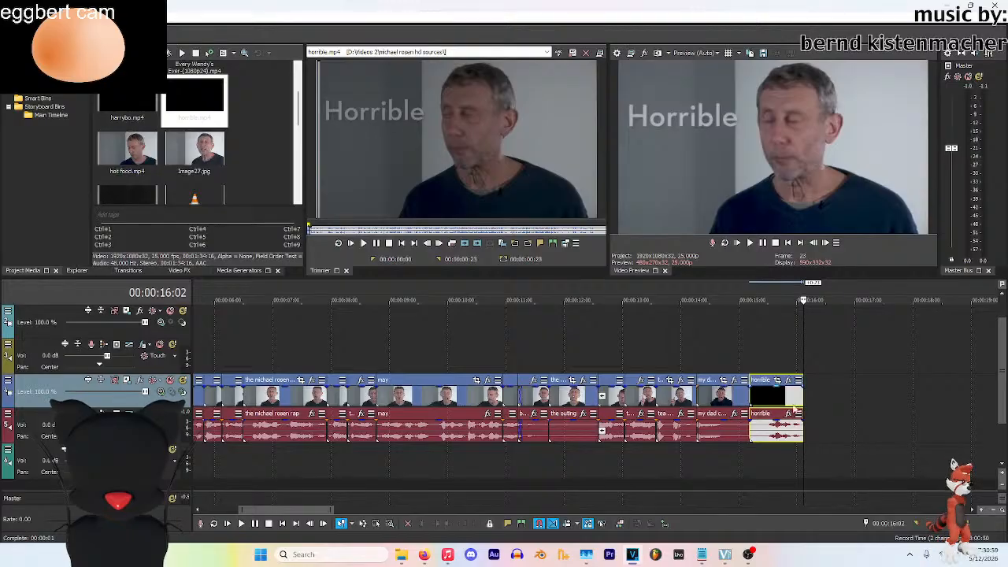
Play the horrible clip from 00:00:15:04 and trim its end back to 00:00:15:16
{"action": "left_click", "coordinate": [750, 302]}
{"action": "scroll", "coordinate": [780, 367], "scroll_direction": "up", "scroll_amount": 3}
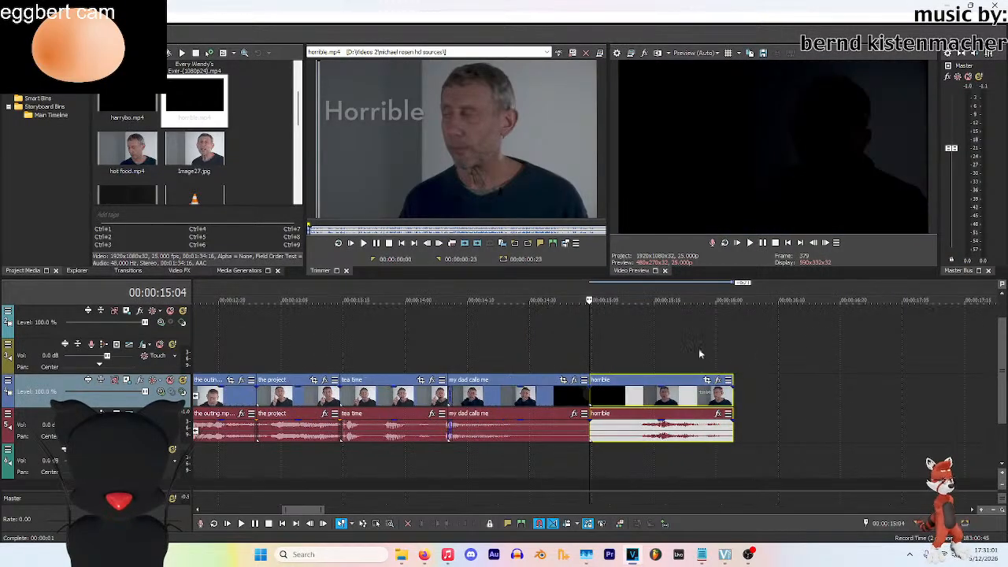
{"action": "key", "text": "space"}
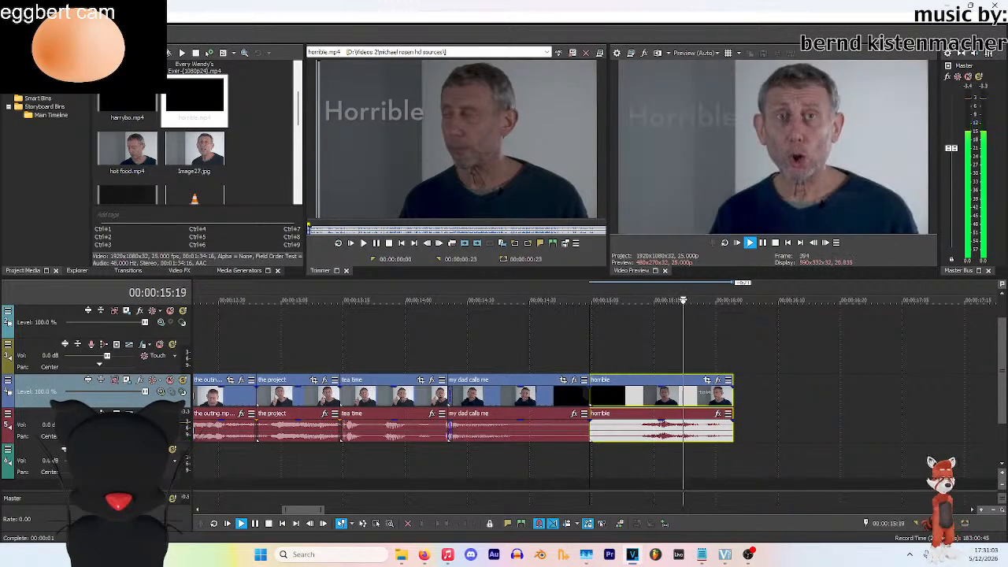
{"action": "key", "text": "space"}
{"action": "left_click_drag", "start_coordinate": [733, 399], "coordinate": [662, 404]}
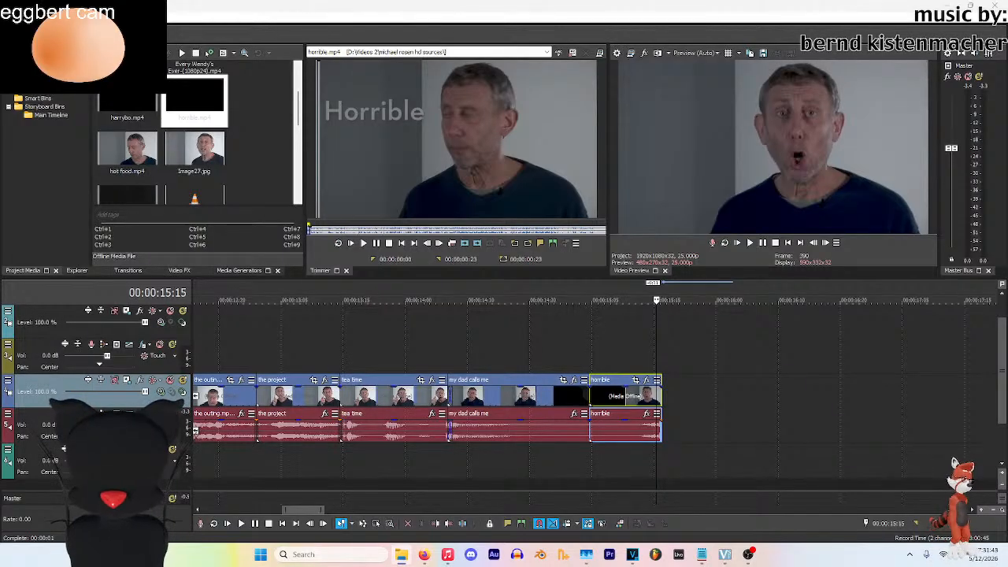
Load the hollywood.mp4 into the Trimmer, mark 00:00:21:17 to 00:00:22:01 and place the timeline cursor at 00:00:15:16
{"action": "scroll", "coordinate": [195, 150], "scroll_direction": "down", "scroll_amount": 2}
{"action": "scroll", "coordinate": [195, 150], "scroll_direction": "down", "scroll_amount": 2}
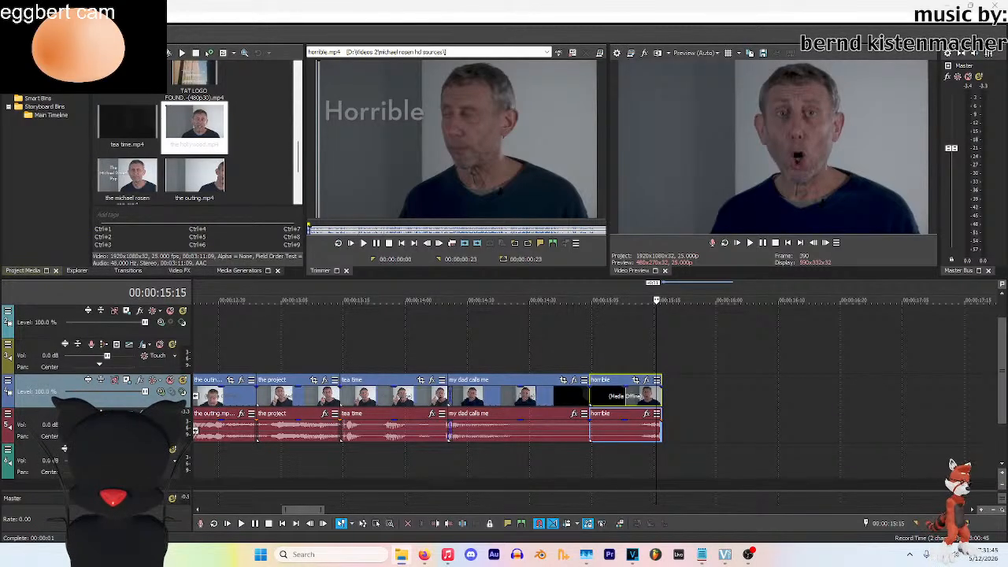
{"action": "double_click", "coordinate": [195, 124]}
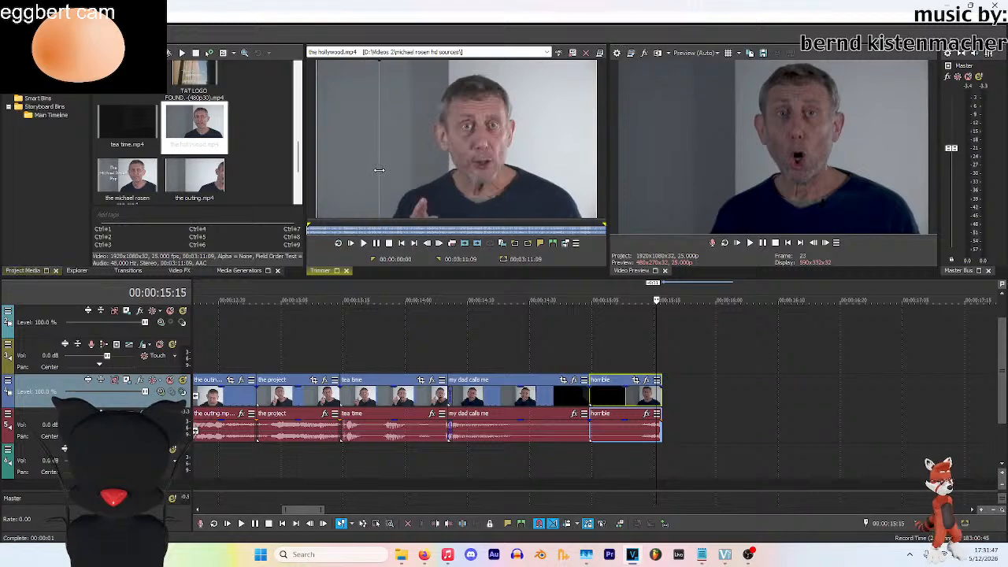
{"action": "left_click", "coordinate": [378, 244]}
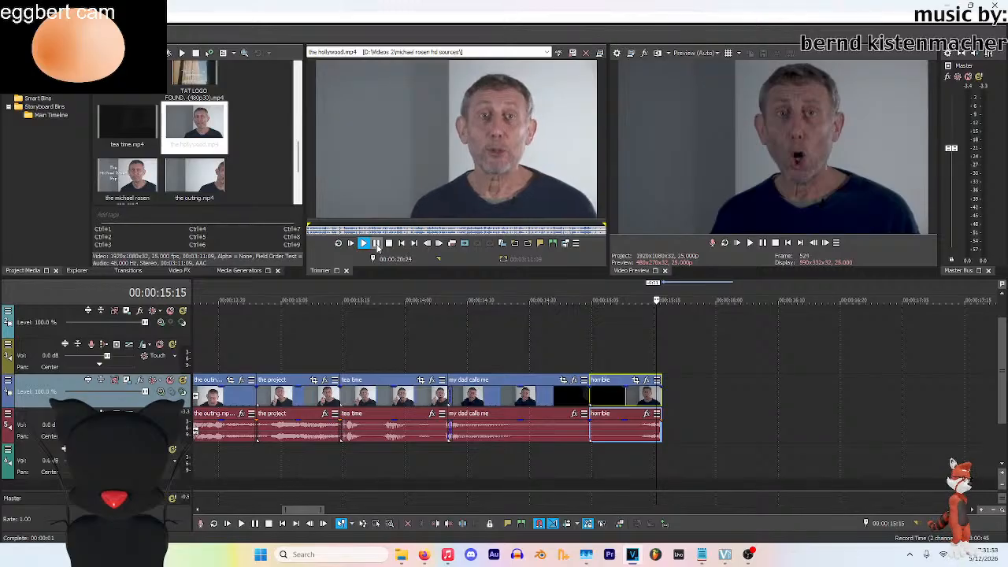
{"action": "left_click", "coordinate": [376, 243]}
{"action": "left_click", "coordinate": [391, 244]}
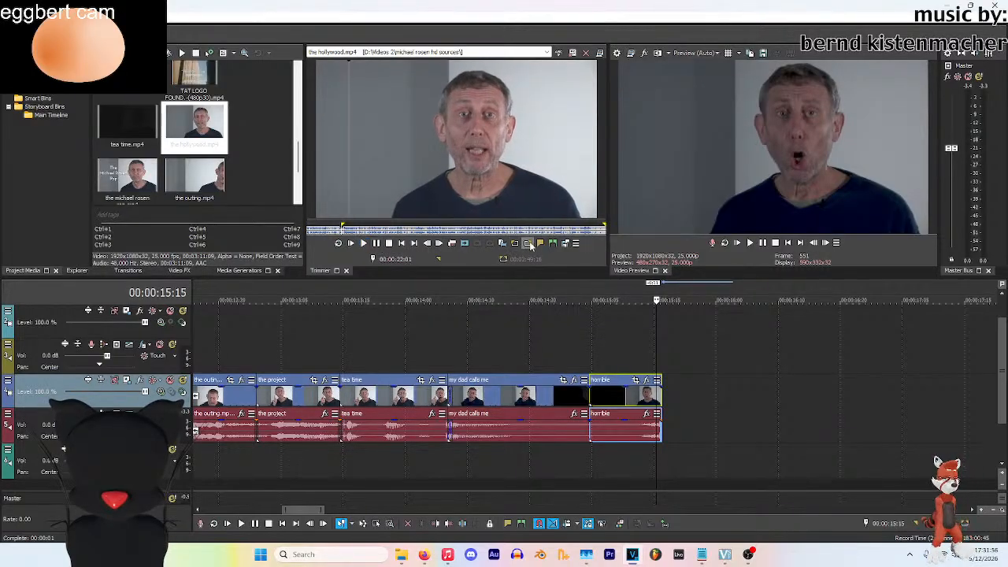
{"action": "left_click", "coordinate": [662, 401]}
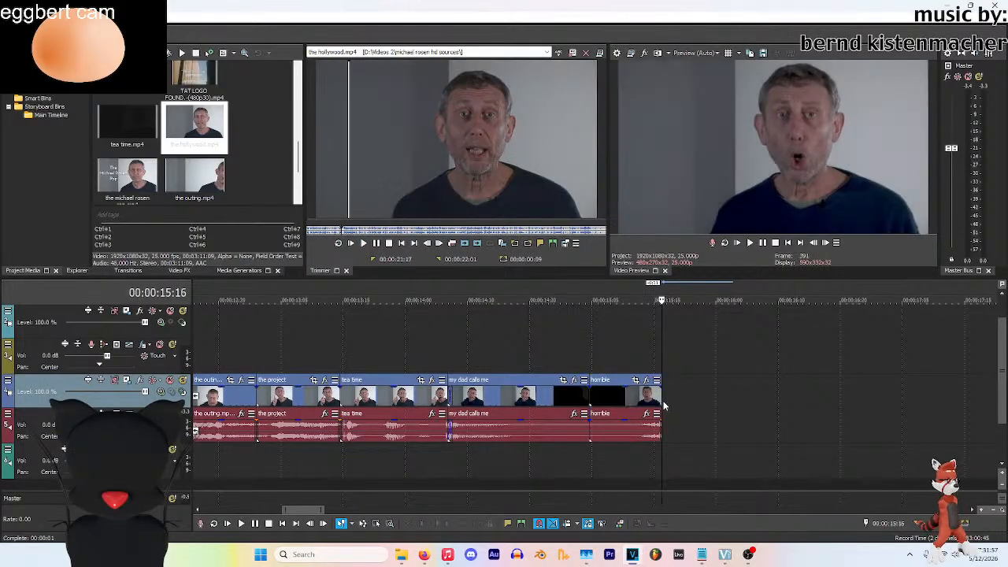
Re-mark the hollywood.mp4 from 00:00:21:14 to 00:00:22:05 and insert it at 00:00:15:16 after the horrible clip
{"action": "left_click", "coordinate": [513, 244]}
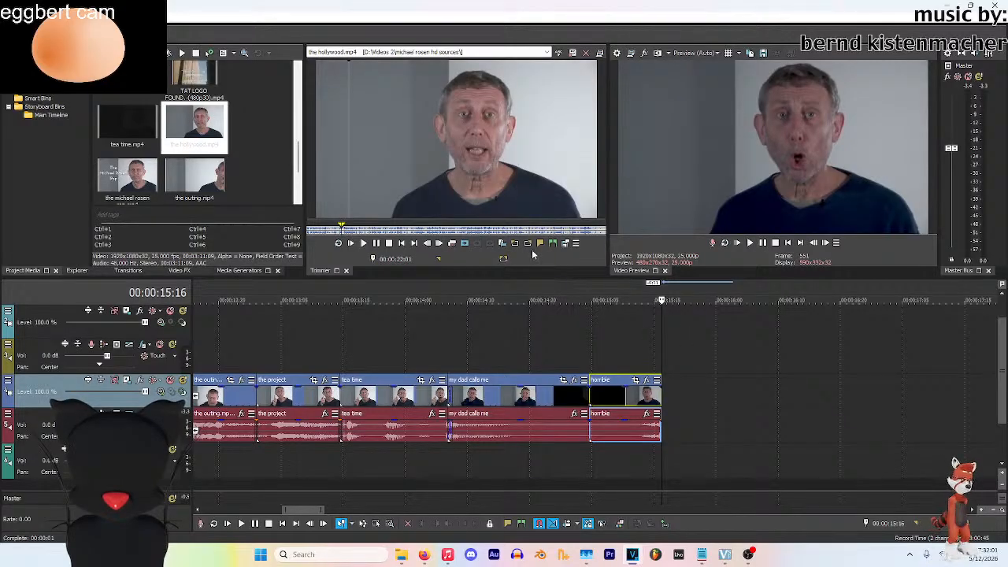
{"action": "left_click", "coordinate": [339, 231]}
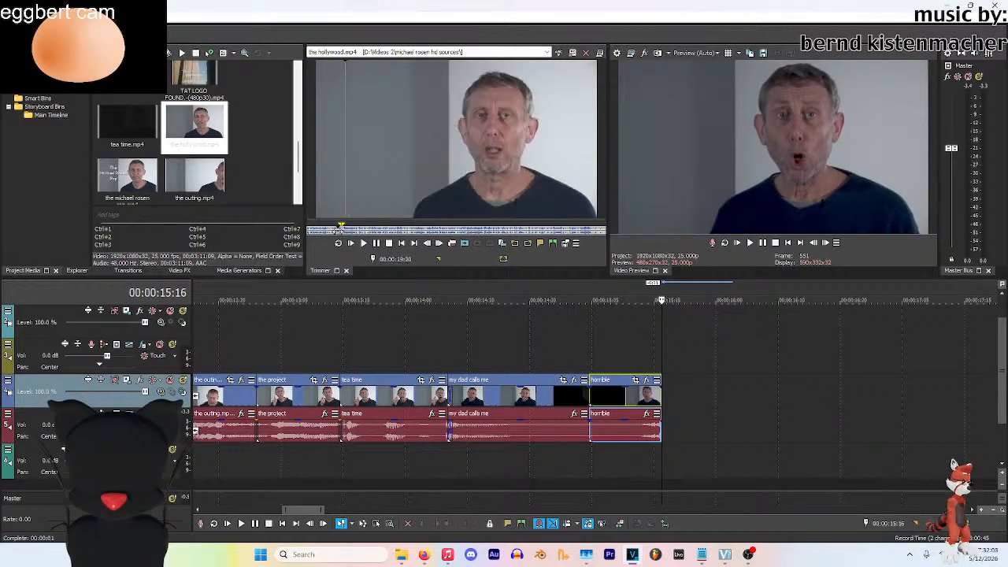
{"action": "left_click", "coordinate": [363, 244]}
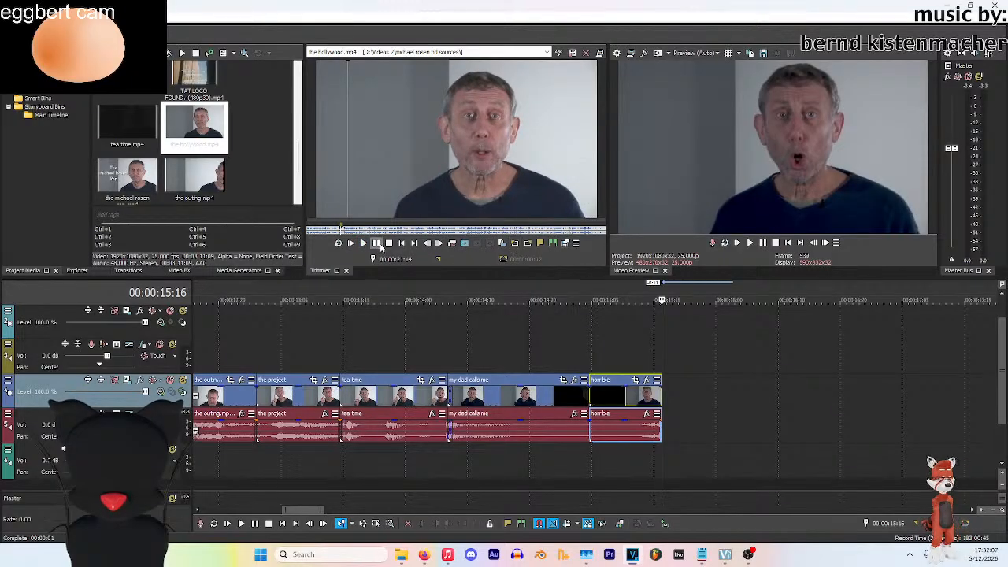
{"action": "left_click", "coordinate": [378, 244]}
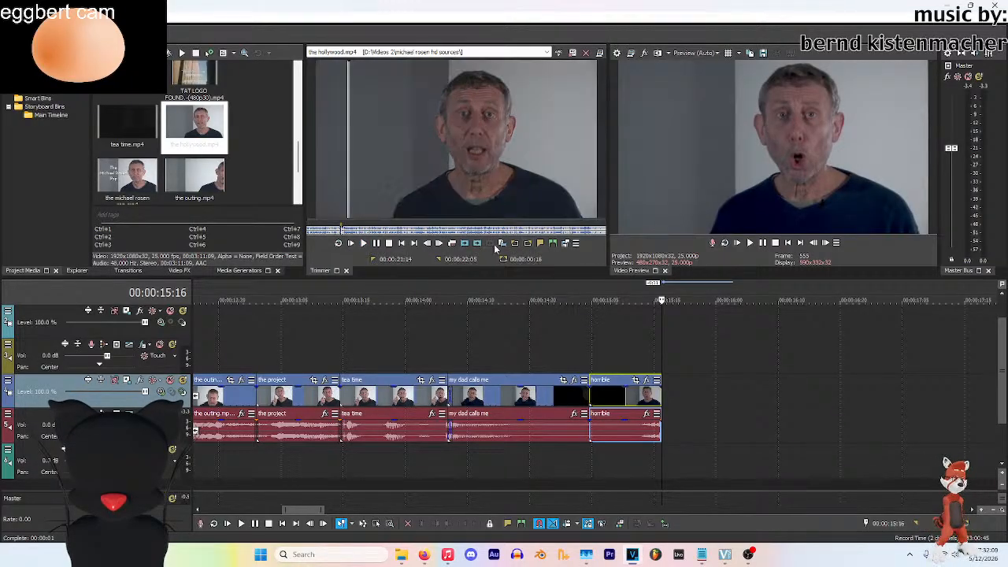
{"action": "left_click", "coordinate": [464, 244]}
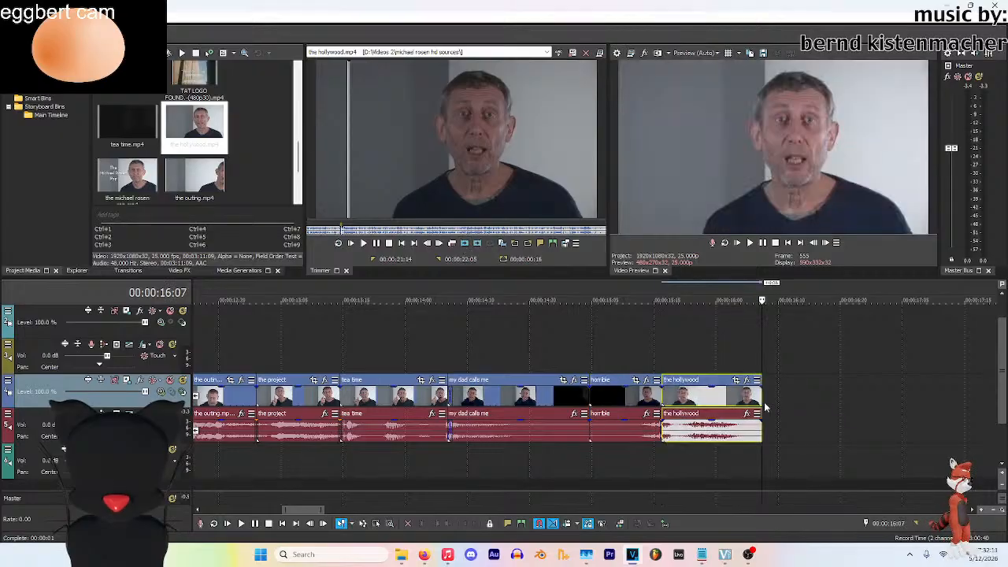
Play the hollywood clip from 00:00:15:15 and trim its start, closing it up against the horrible clip
{"action": "scroll", "coordinate": [651, 306], "scroll_direction": "up", "scroll_amount": 1}
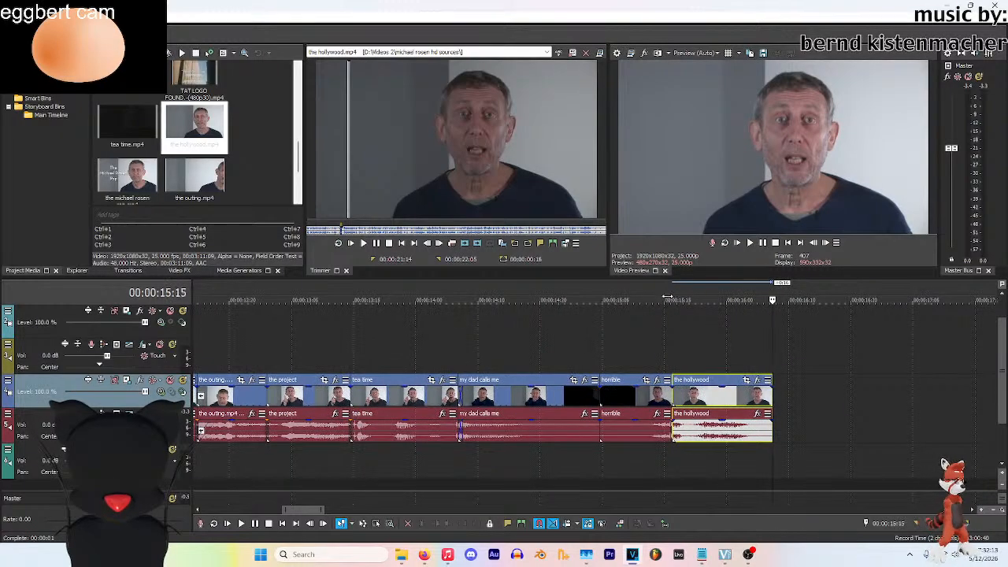
{"action": "left_click", "coordinate": [668, 303]}
{"action": "key", "text": "space"}
{"action": "key", "text": "space"}
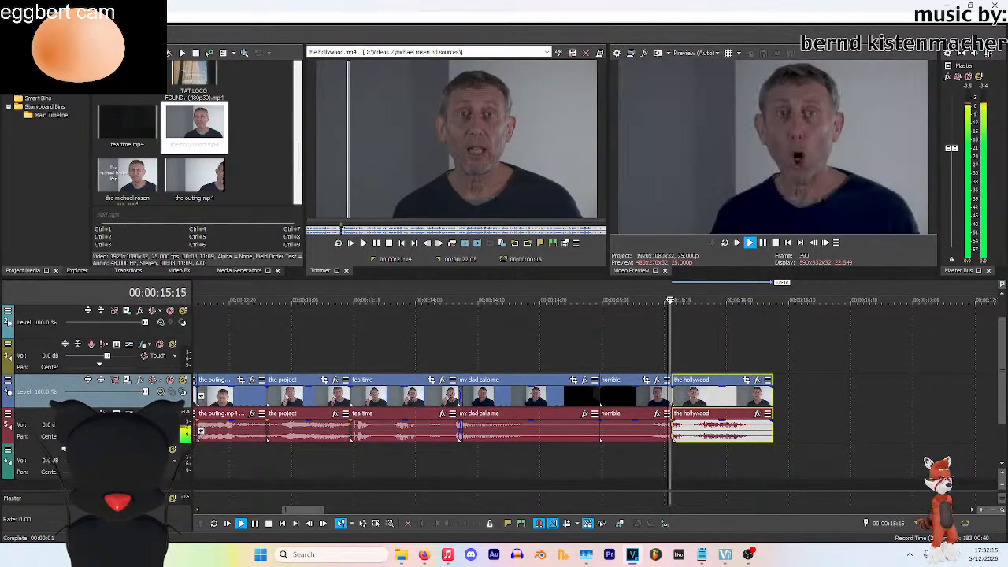
{"action": "key", "text": "space"}
{"action": "key", "text": "Return"}
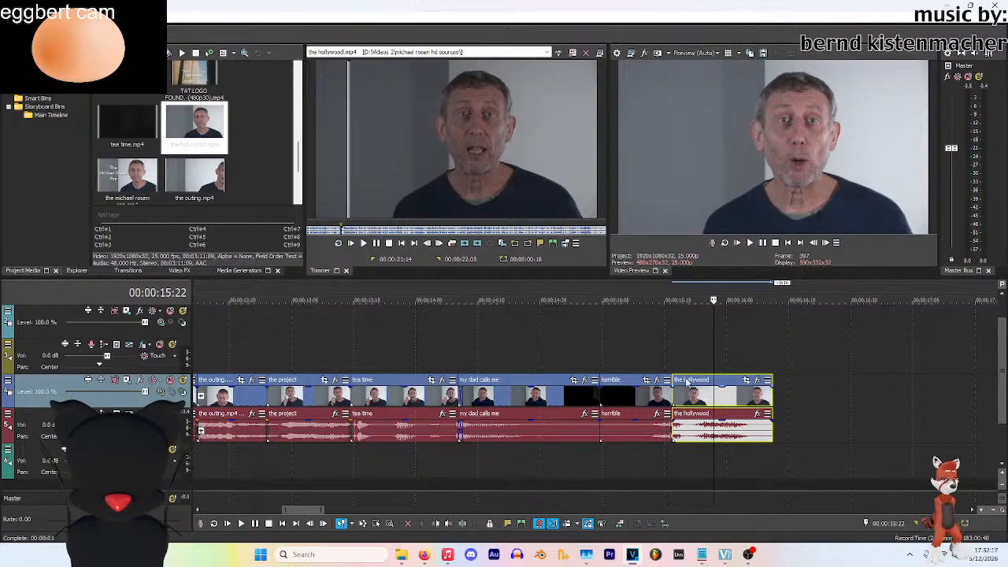
{"action": "mouse_move", "coordinate": [673, 398]}
{"action": "left_mouse_down"}
{"action": "mouse_move", "coordinate": [709, 391]}
{"action": "mouse_move", "coordinate": [691, 394]}
{"action": "left_mouse_up"}
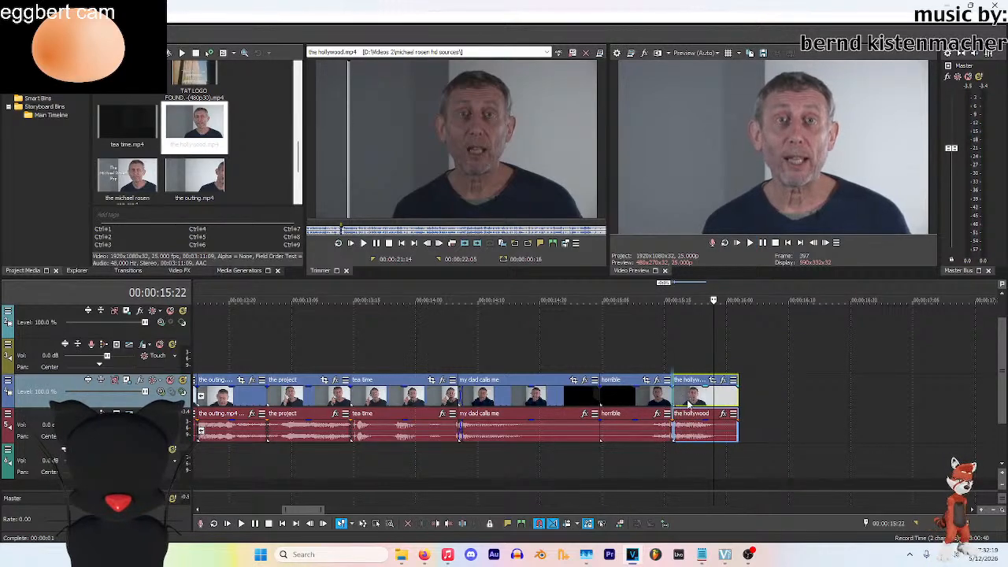
Play the sequence from 00:00:14:07 and place the cursor at the end of the hollywood clip, 00:00:16:01
{"action": "left_click", "coordinate": [463, 320]}
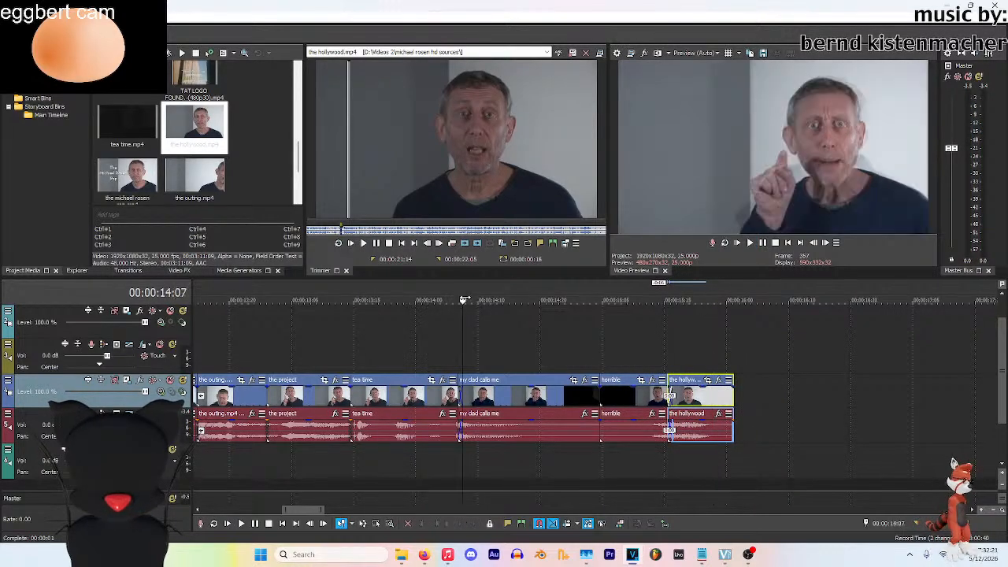
{"action": "left_click", "coordinate": [750, 242]}
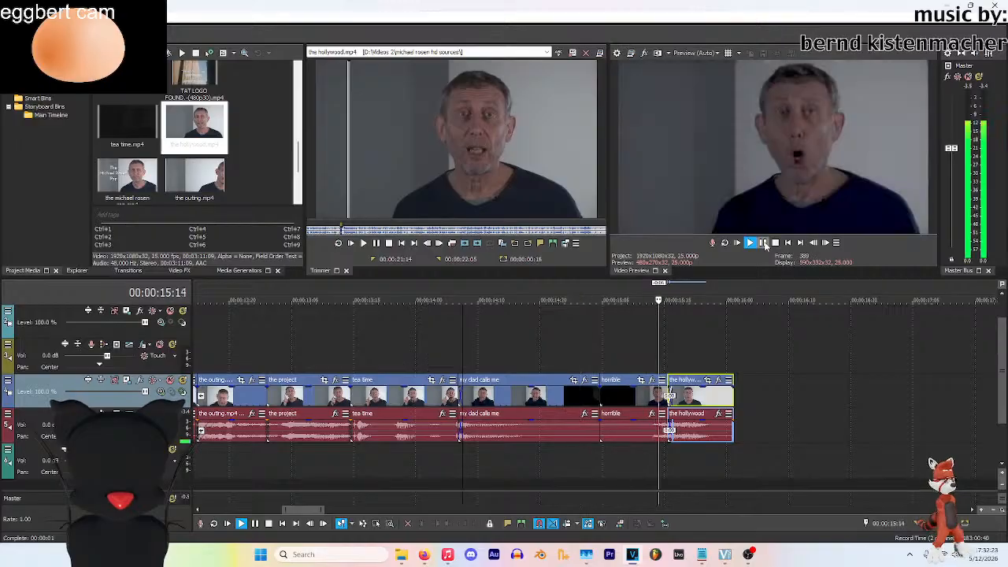
{"action": "left_click", "coordinate": [726, 403]}
{"action": "left_click", "coordinate": [733, 400]}
{"action": "mouse_move", "coordinate": [730, 399]}
{"action": "left_mouse_down"}
{"action": "mouse_move", "coordinate": [716, 399]}
{"action": "mouse_move", "coordinate": [768, 398]}
{"action": "mouse_move", "coordinate": [733, 398]}
{"action": "left_mouse_up"}
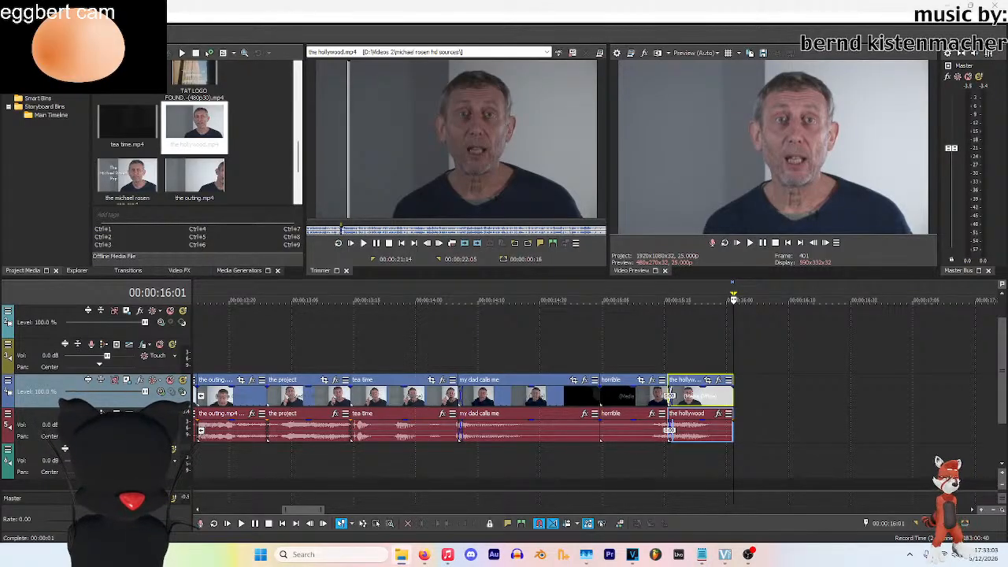
Mark train to hull.mp4 from 00:00:42:14 to 00:00:43:03 in the Trimmer and insert it at 00:00:16:01 after the hollywood clip
{"action": "scroll", "coordinate": [257, 167], "scroll_direction": "down", "scroll_amount": 3}
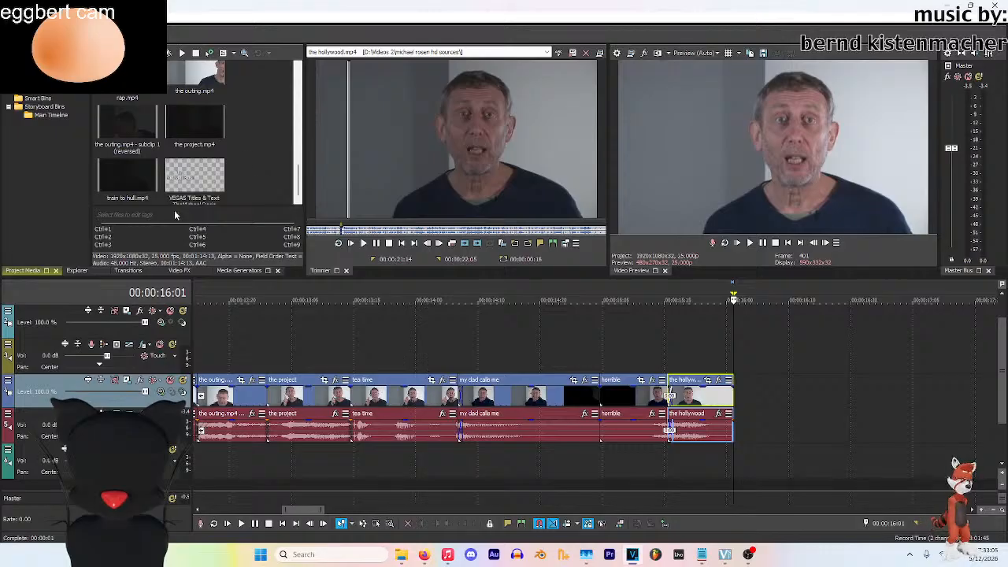
{"action": "double_click", "coordinate": [142, 195]}
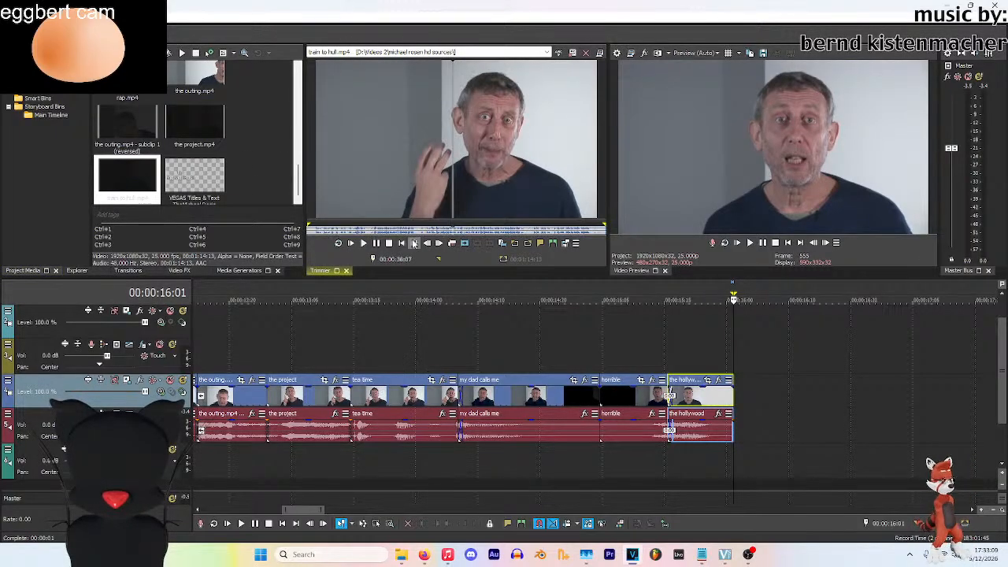
{"action": "left_click", "coordinate": [363, 242]}
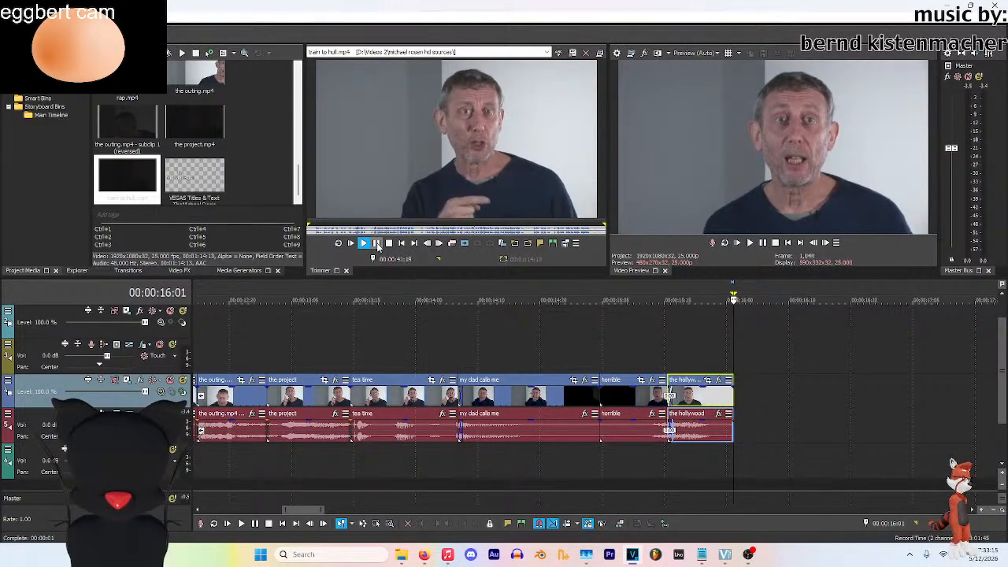
{"action": "left_click", "coordinate": [377, 243]}
{"action": "left_click", "coordinate": [378, 244]}
{"action": "left_click", "coordinate": [379, 244]}
{"action": "left_click", "coordinate": [530, 244]}
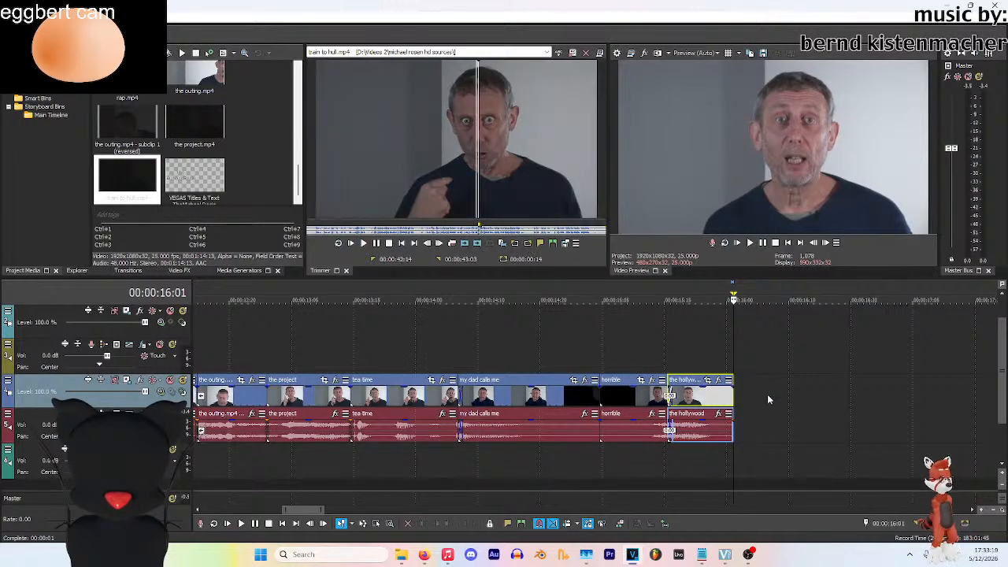
{"action": "left_click", "coordinate": [465, 243]}
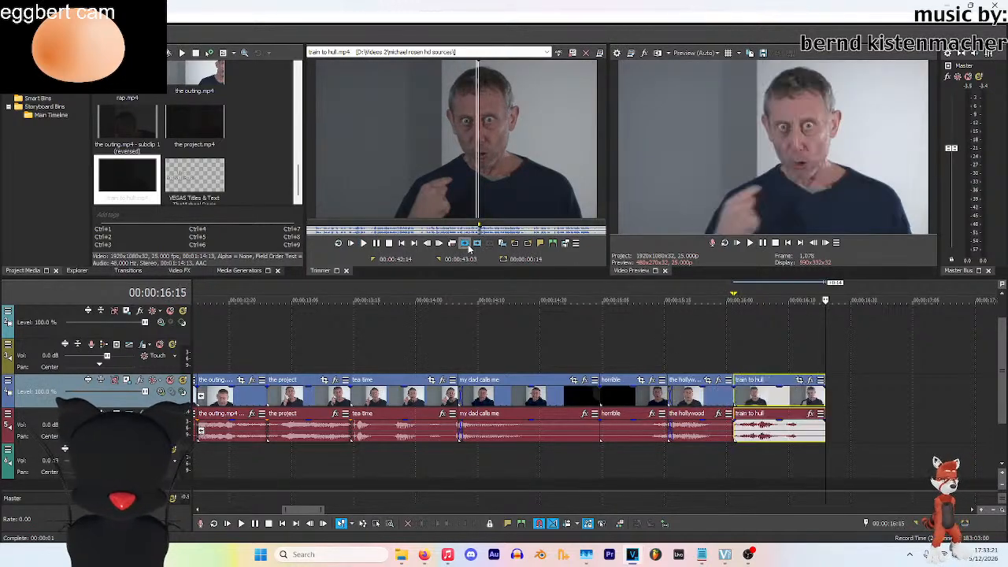
Play the train to hull clip from just before its start and split it at 00:00:16:12
{"action": "left_click", "coordinate": [728, 300]}
{"action": "key", "text": "space"}
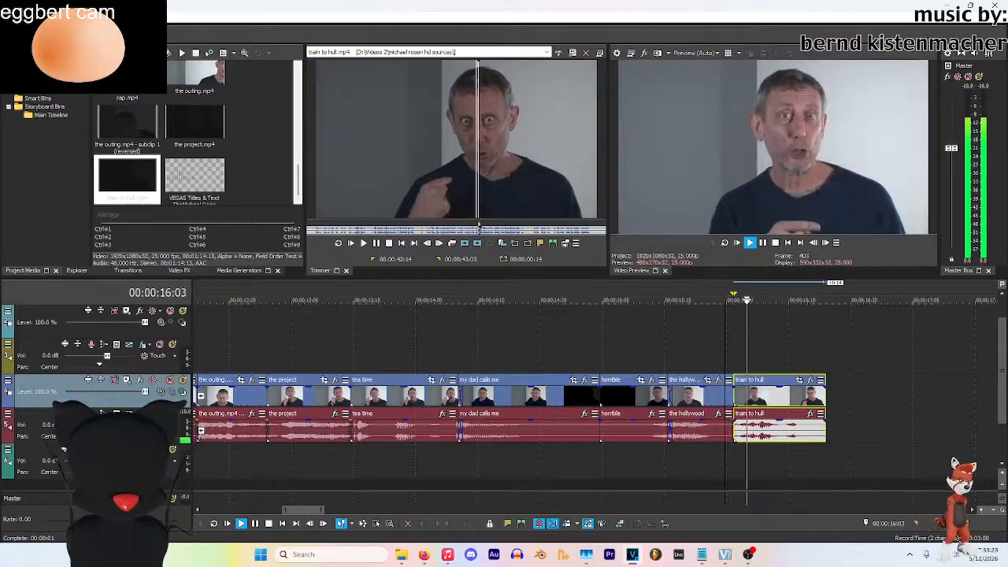
{"action": "key", "text": "space"}
{"action": "key", "text": "space"}
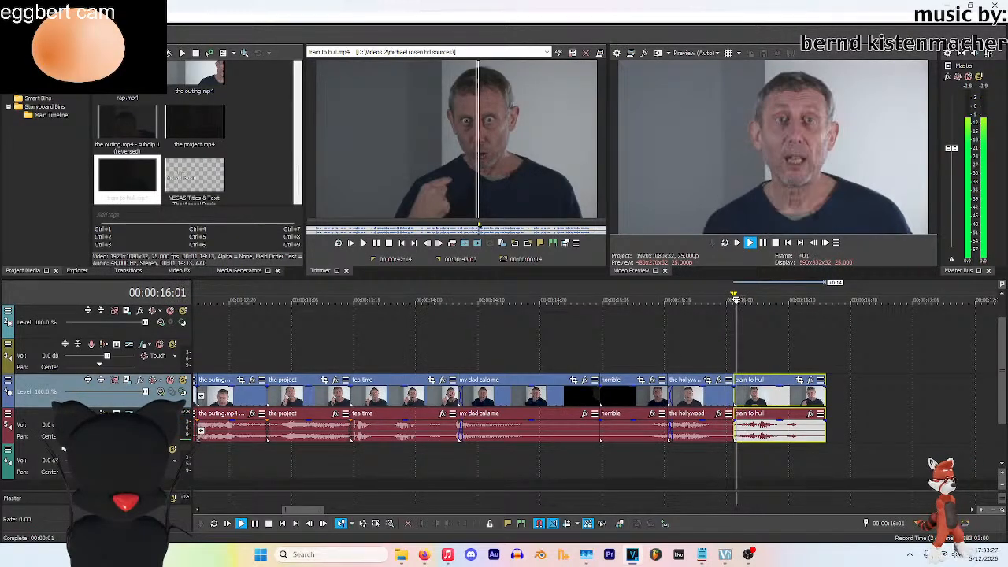
{"action": "key", "text": "space"}
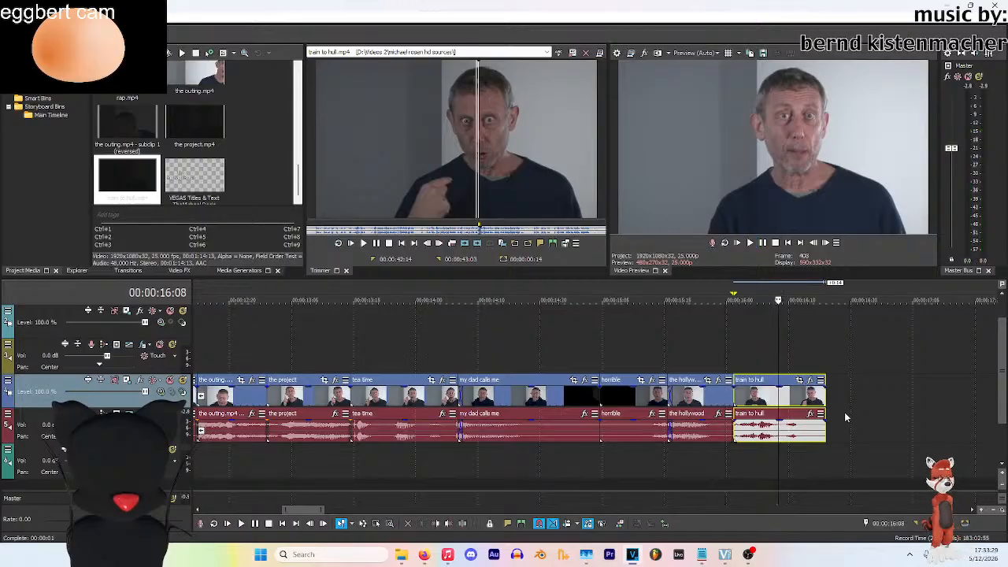
{"action": "key", "text": "space"}
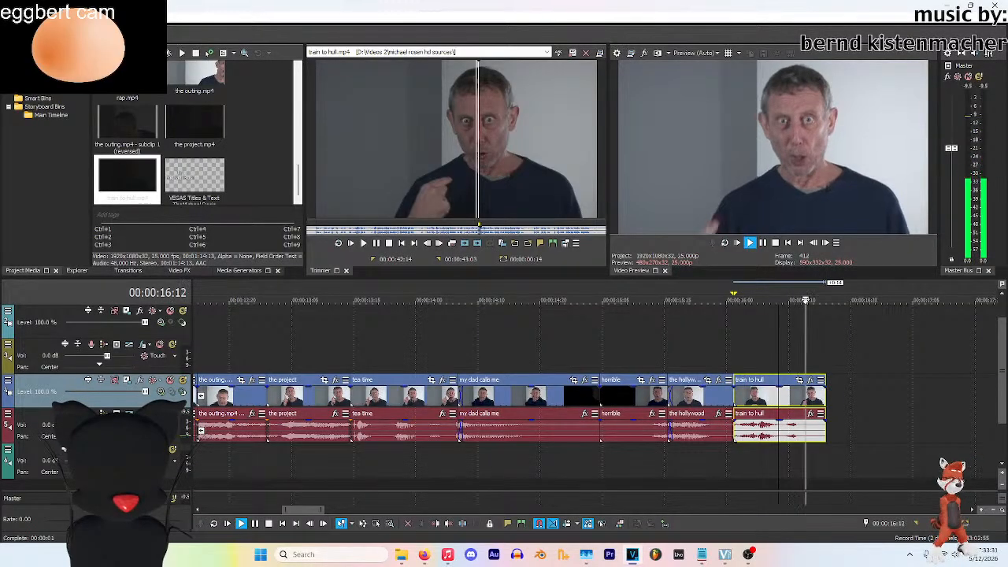
{"action": "key", "text": "space"}
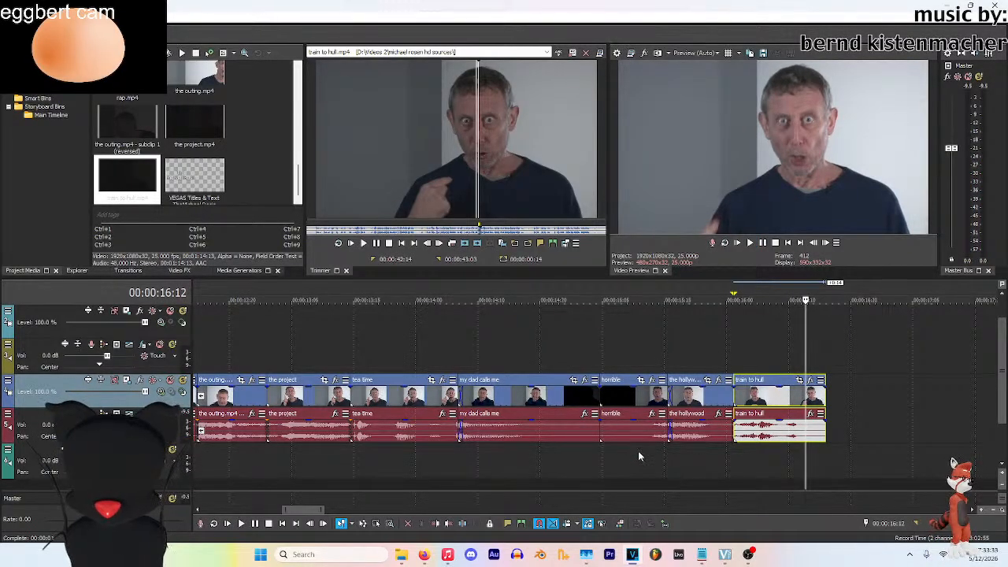
{"action": "key", "text": "s"}
Split the train to hull clip at 00:00:16:08 and delete the piece between there and 00:00:16:12
{"action": "key", "text": "space"}
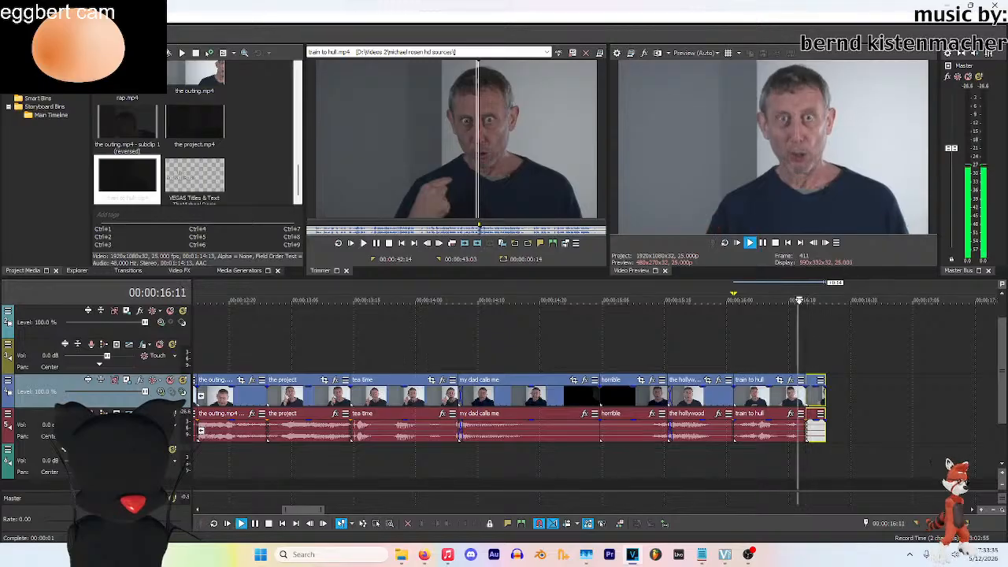
{"action": "key", "text": "space"}
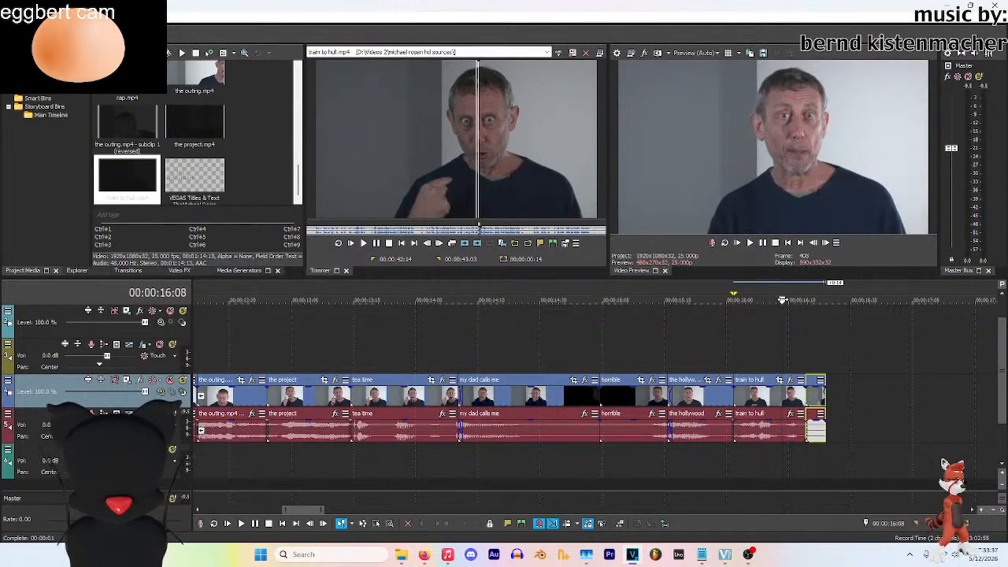
{"action": "left_click", "coordinate": [786, 400]}
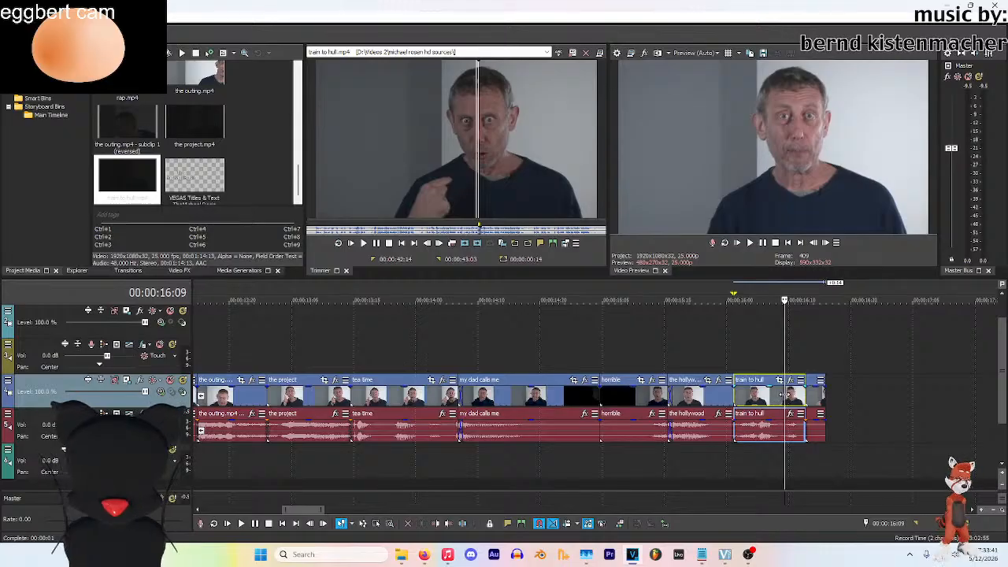
{"action": "left_click", "coordinate": [780, 394]}
{"action": "key", "text": "s"}
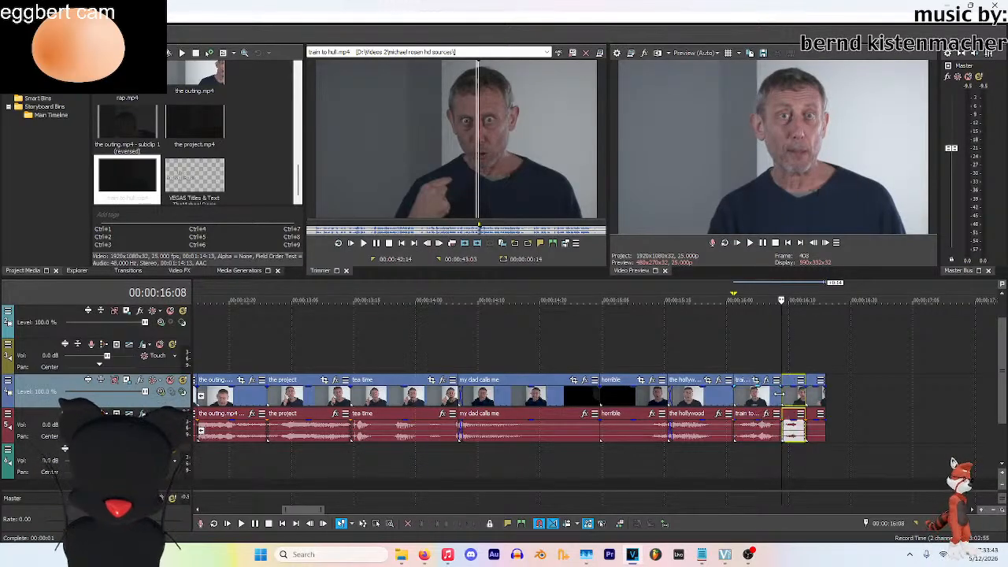
{"action": "key", "text": "Delete"}
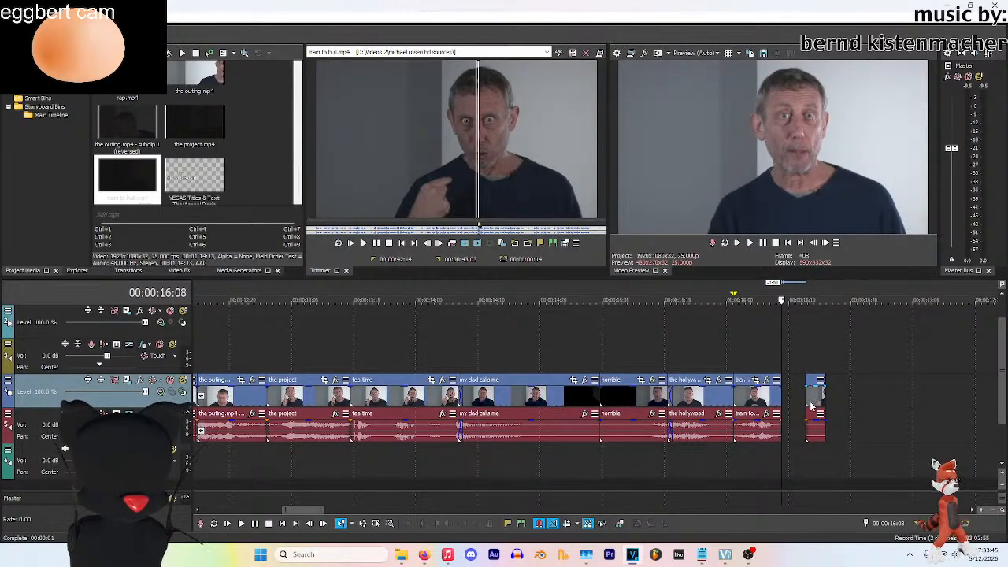
Move the last train to hull piece back against the cut at 00:00:16:08 and play the sequence from 00:00:14:22
{"action": "left_click_drag", "start_coordinate": [816, 394], "coordinate": [792, 394]}
{"action": "left_click", "coordinate": [559, 303]}
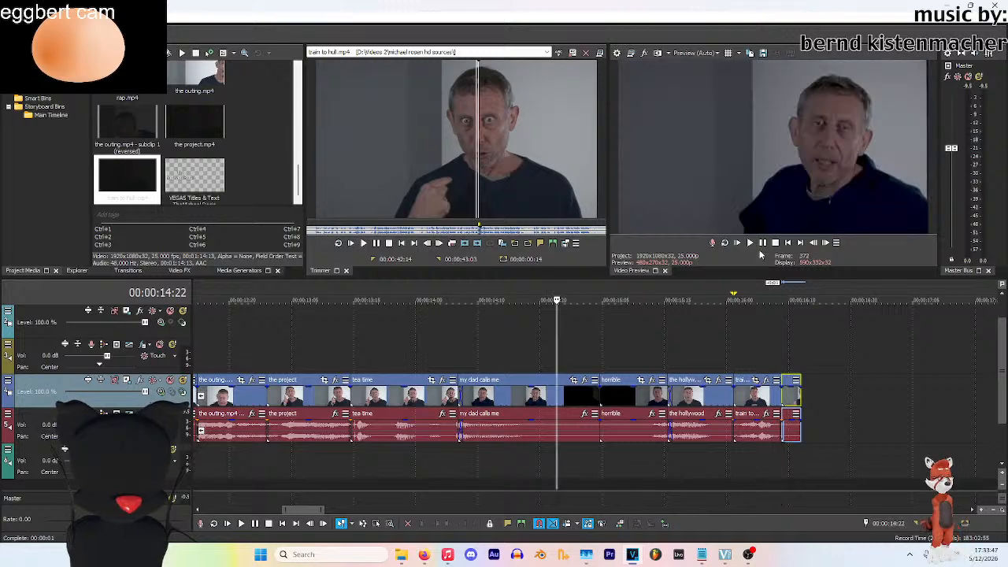
{"action": "left_click", "coordinate": [750, 243]}
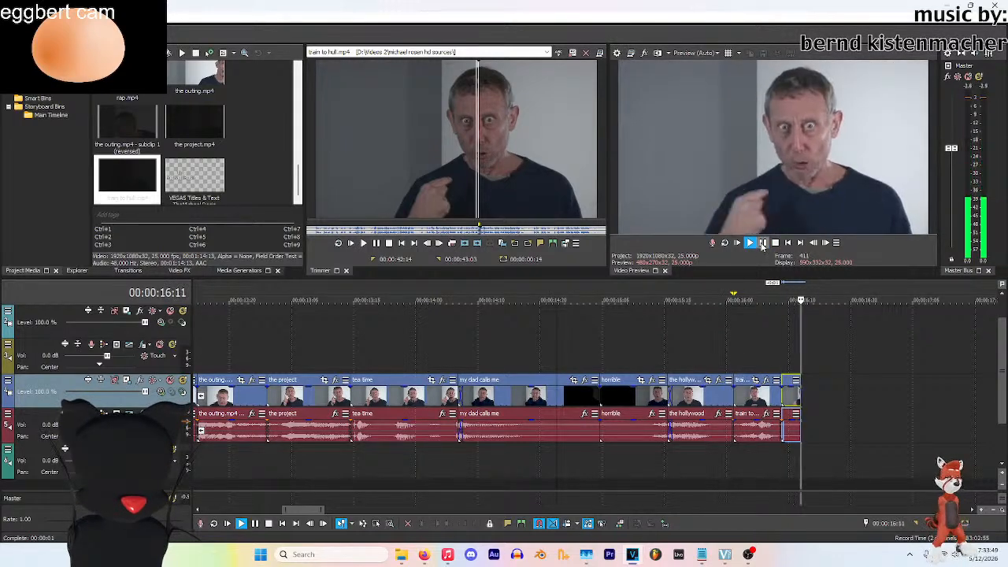
Trim a sliver off the start of the first train to hull piece and close the gaps around both pieces
{"action": "left_click", "coordinate": [750, 393]}
{"action": "scroll", "coordinate": [702, 396], "scroll_direction": "right", "scroll_amount": 3}
{"action": "scroll", "coordinate": [699, 398], "scroll_direction": "up", "scroll_amount": 2}
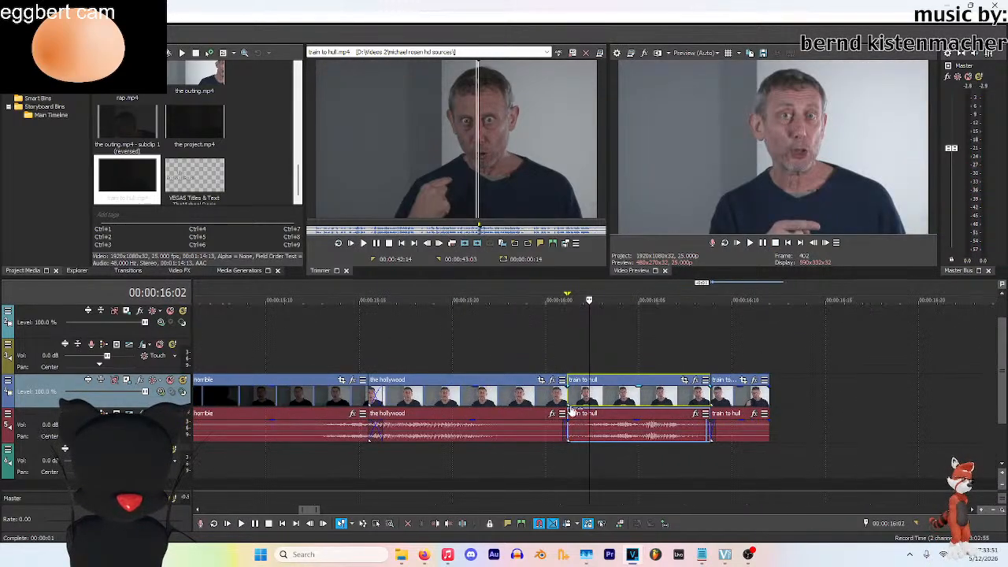
{"action": "left_click_drag", "start_coordinate": [568, 406], "coordinate": [594, 406]}
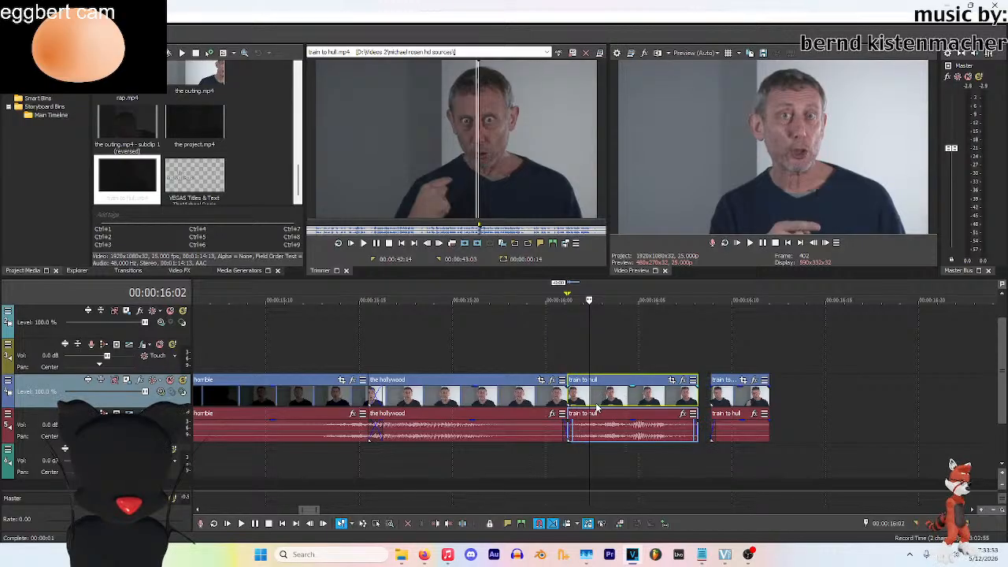
{"action": "left_click_drag", "start_coordinate": [738, 404], "coordinate": [721, 406]}
Play the sequence from the middle of the my dad calls me clip and place the cursor at its end, 00:00:16:11
{"action": "scroll", "coordinate": [720, 406], "scroll_direction": "down", "scroll_amount": 3}
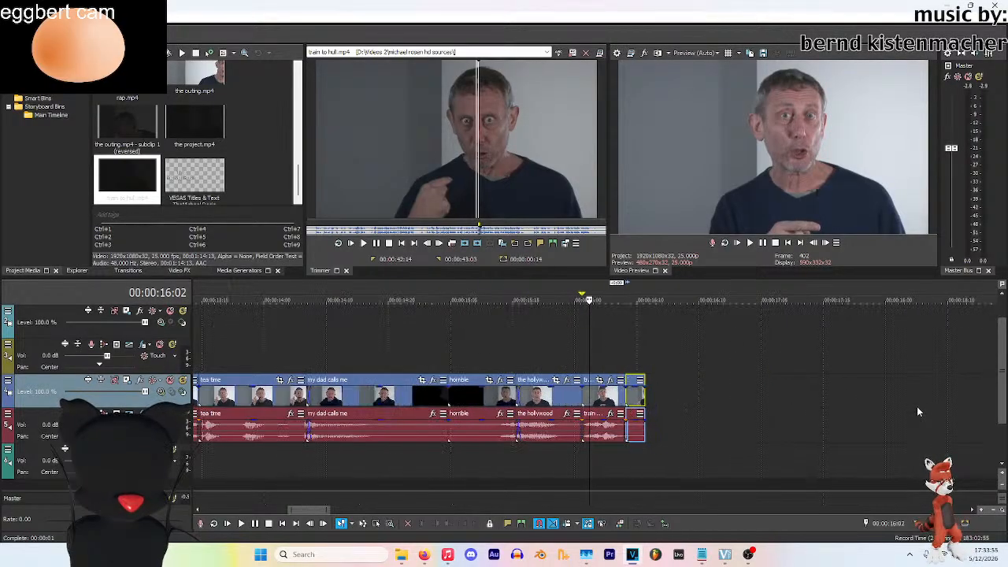
{"action": "left_click", "coordinate": [406, 303]}
{"action": "left_click", "coordinate": [752, 243]}
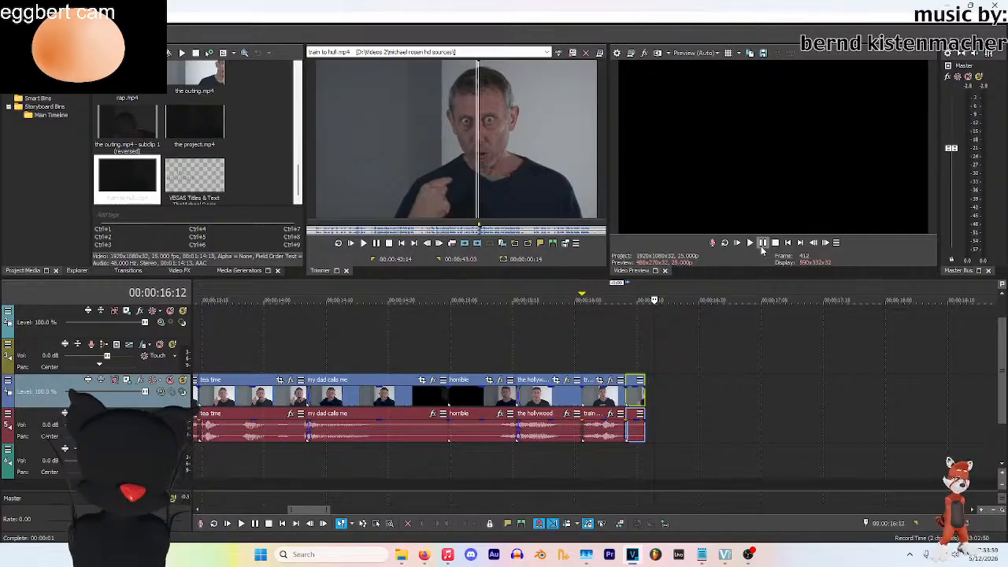
{"action": "left_click", "coordinate": [647, 390]}
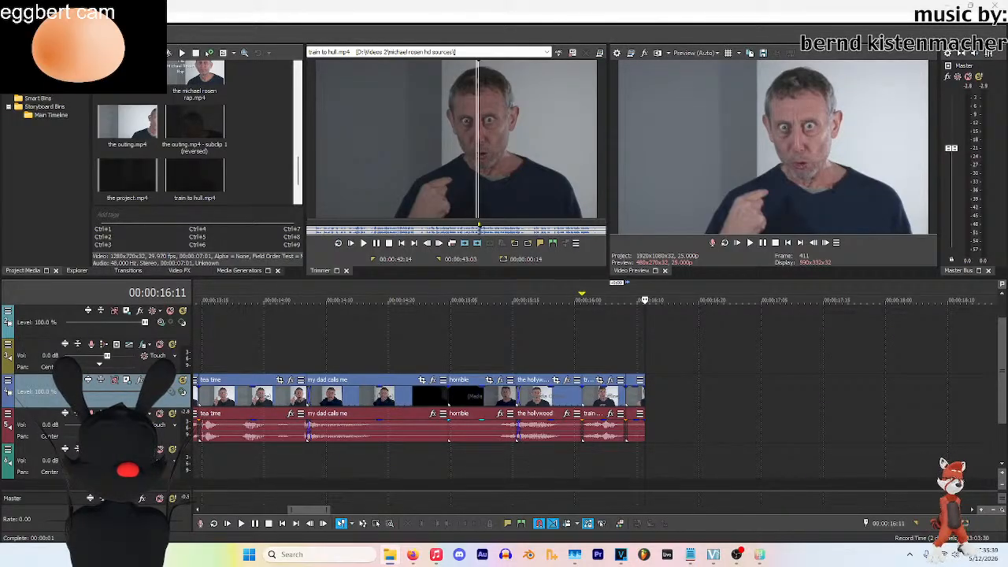
Find Wakko_Long_Face.jpg in the project media and place it on video track 2 above the start of the my dad calls me clip
{"action": "scroll", "coordinate": [196, 134], "scroll_direction": "up", "scroll_amount": 3}
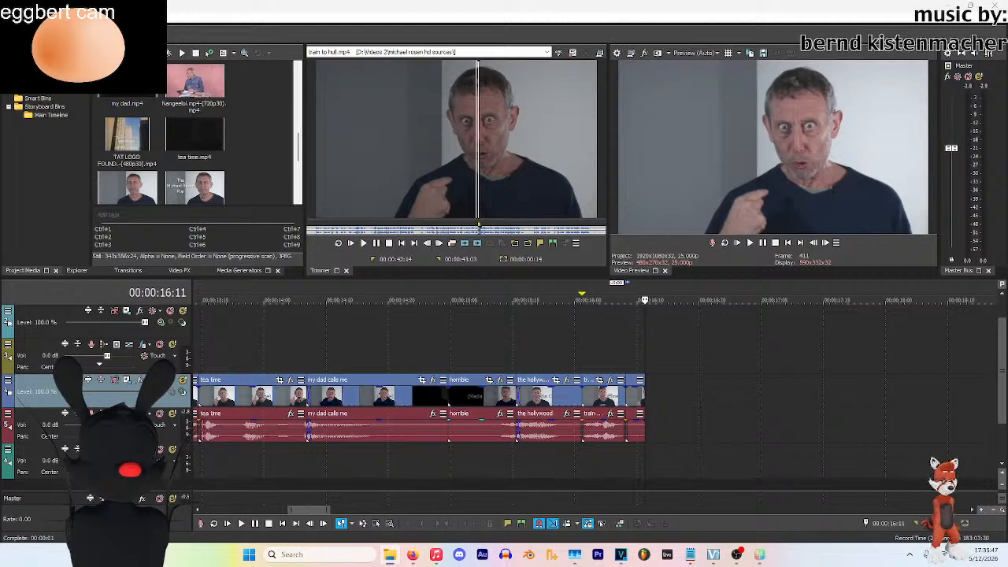
{"action": "scroll", "coordinate": [197, 150], "scroll_direction": "down", "scroll_amount": 3}
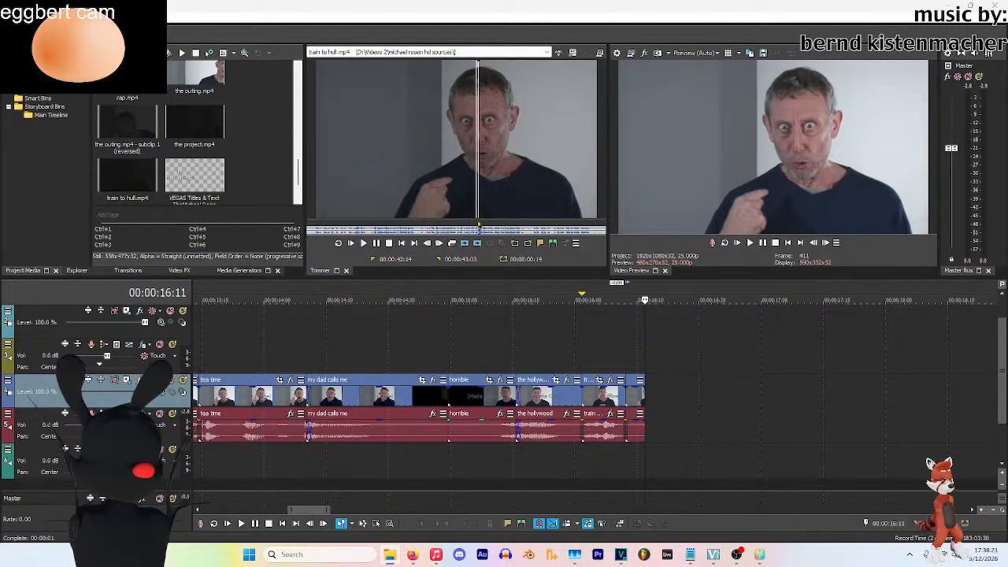
{"action": "scroll", "coordinate": [197, 133], "scroll_direction": "up", "scroll_amount": 3}
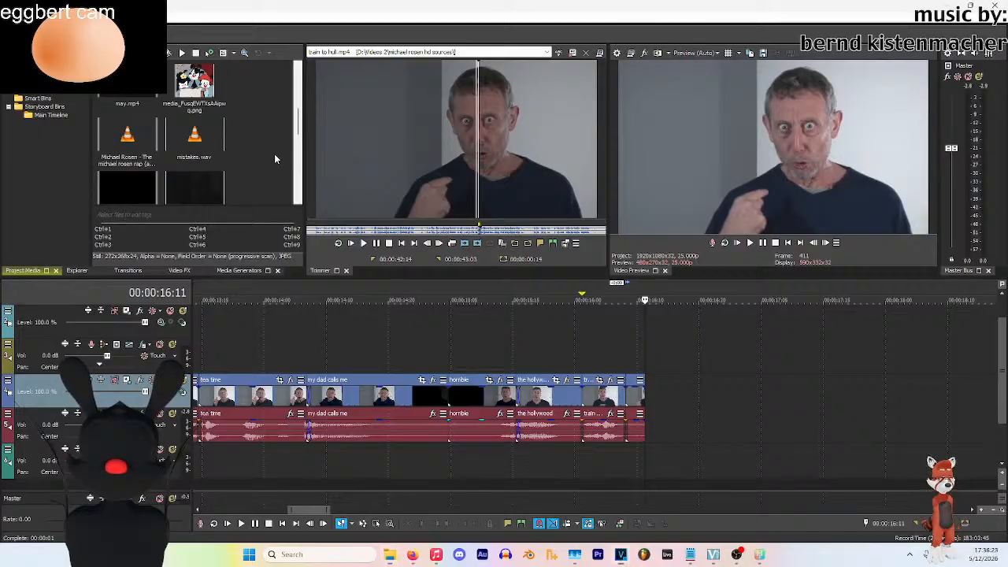
{"action": "scroll", "coordinate": [274, 154], "scroll_direction": "down", "scroll_amount": 3}
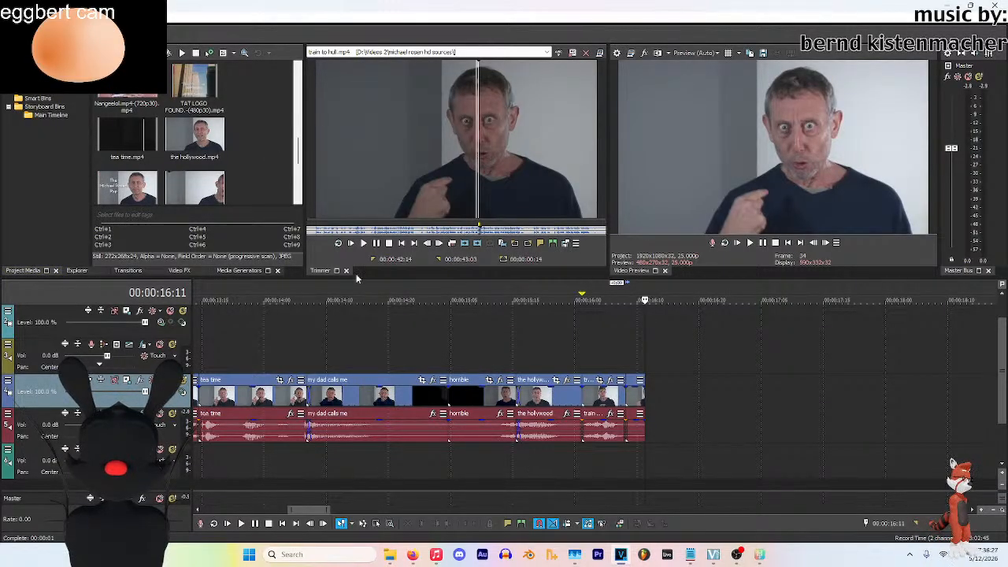
{"action": "mouse_move", "coordinate": [341, 505]}
{"action": "left_mouse_down"}
{"action": "mouse_move", "coordinate": [283, 510]}
{"action": "mouse_move", "coordinate": [343, 512]}
{"action": "left_mouse_up"}
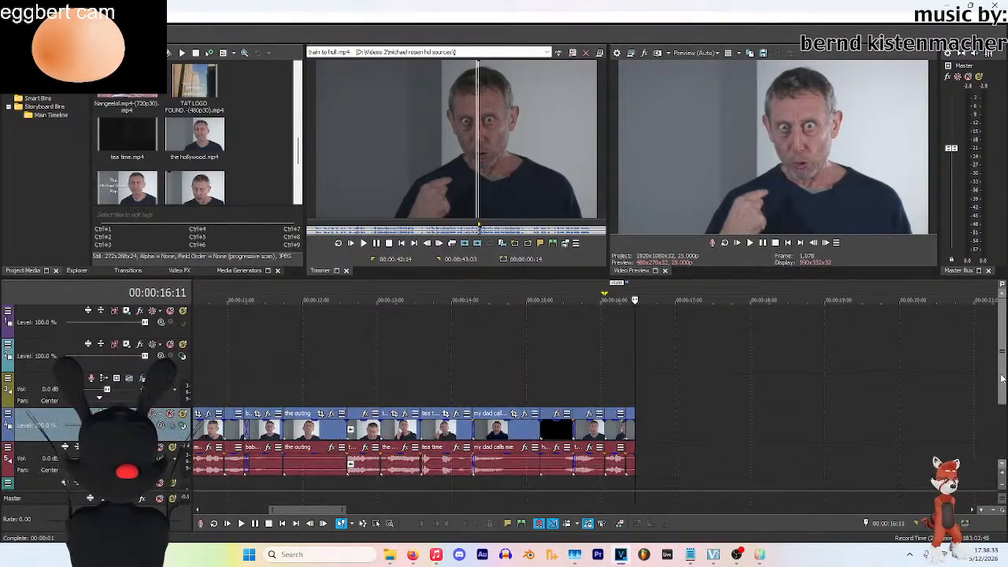
{"action": "scroll", "coordinate": [315, 393], "scroll_direction": "up", "scroll_amount": 1}
{"action": "scroll", "coordinate": [258, 160], "scroll_direction": "up", "scroll_amount": 2}
{"action": "scroll", "coordinate": [258, 155], "scroll_direction": "down", "scroll_amount": 5}
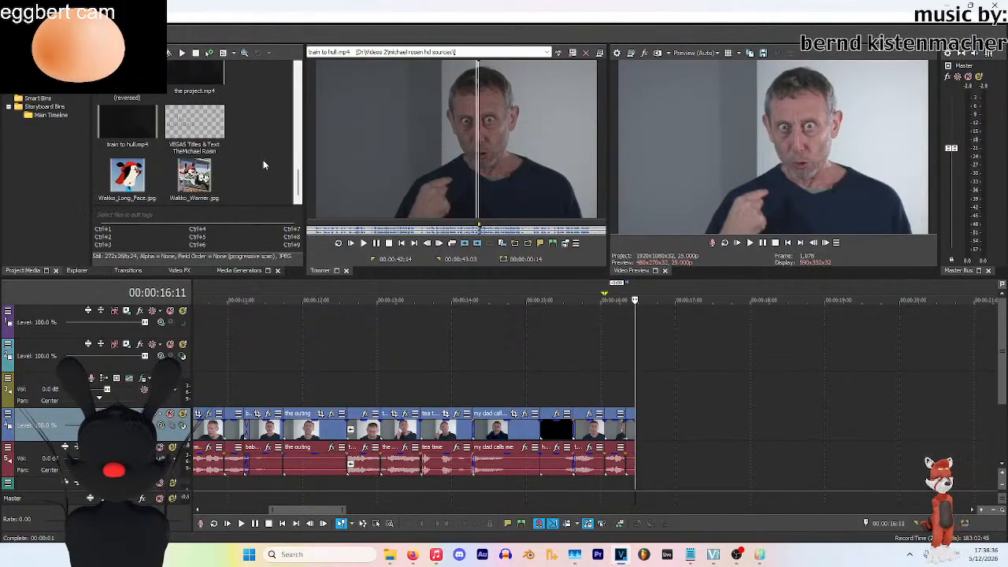
{"action": "left_click", "coordinate": [119, 188]}
{"action": "left_click_drag", "start_coordinate": [120, 201], "coordinate": [484, 371]}
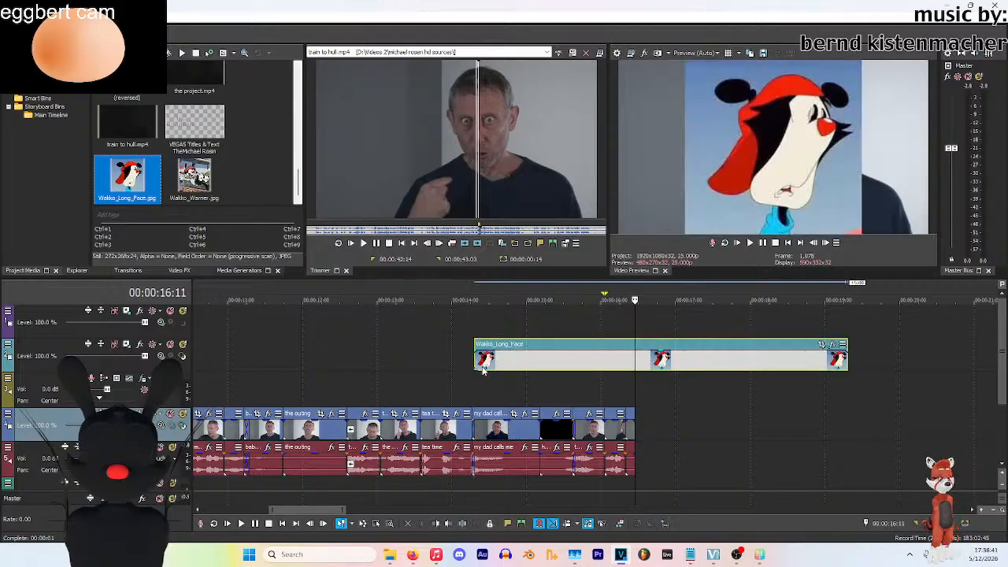
Move the Wakko_Long_Face image to start at about 00:00:14:20 and trim its end to just before 00:00:17:00
{"action": "left_click", "coordinate": [473, 300]}
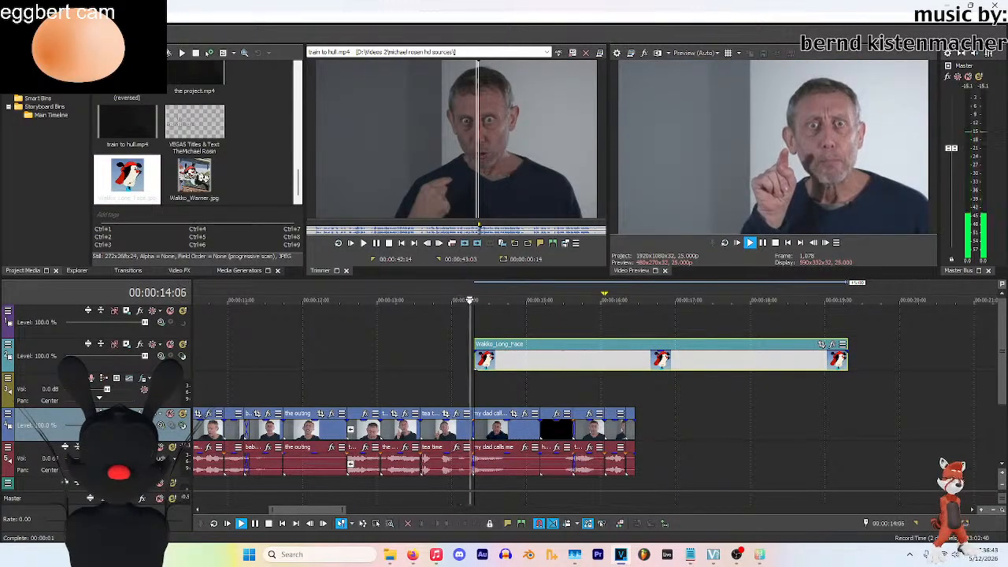
{"action": "left_click", "coordinate": [506, 300]}
{"action": "left_click_drag", "start_coordinate": [538, 361], "coordinate": [574, 362]}
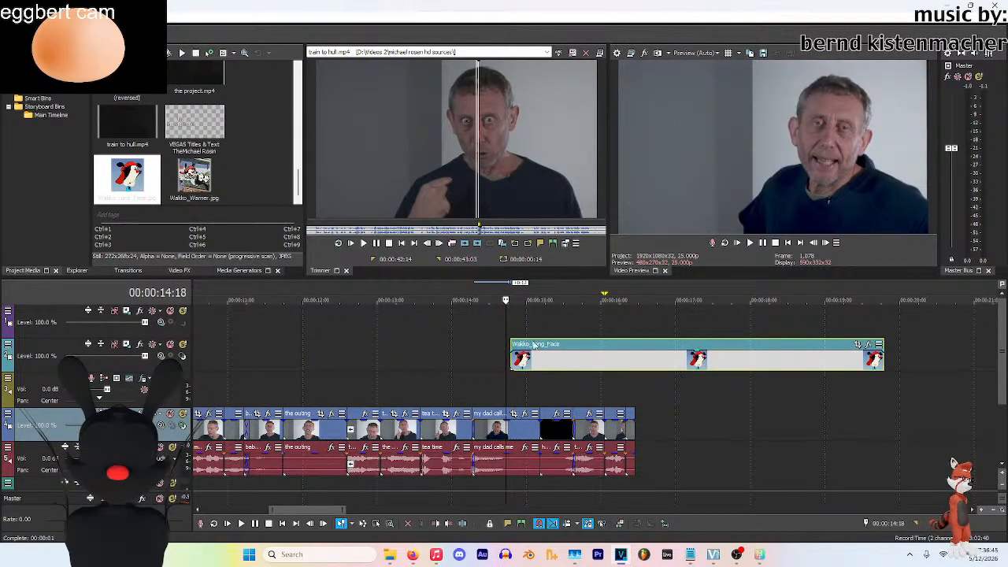
{"action": "left_click_drag", "start_coordinate": [882, 361], "coordinate": [670, 362]}
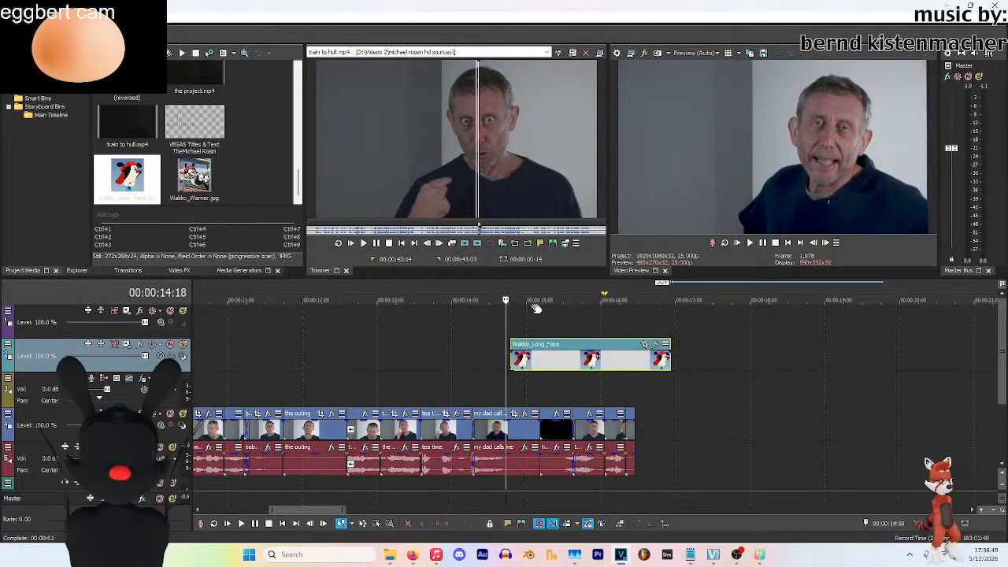
Preview the Wakko_Long_Face image over the footage around 00:00:15:01 to 00:00:15:09 and delete it from track 2
{"action": "left_click", "coordinate": [531, 300]}
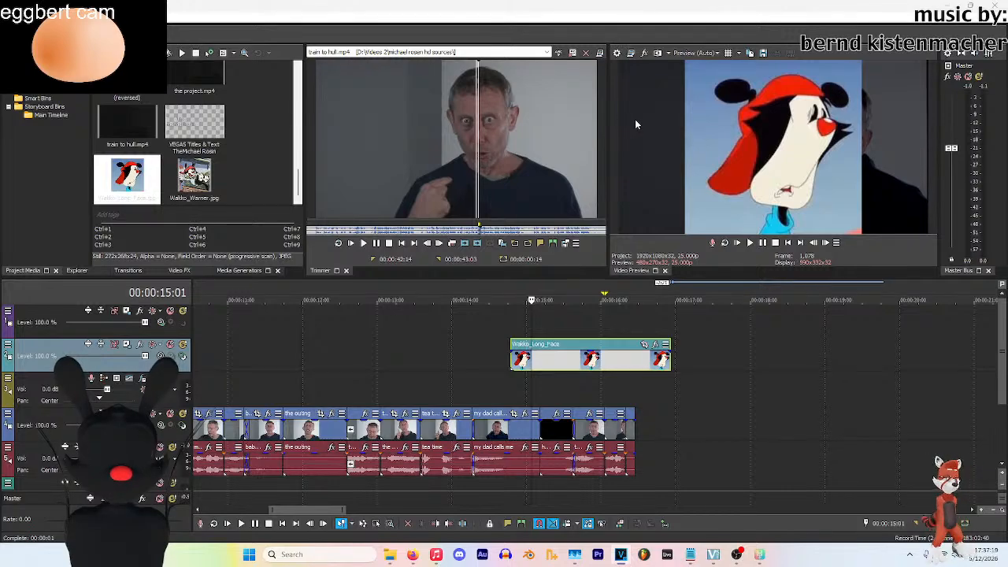
{"action": "left_click", "coordinate": [592, 347]}
{"action": "left_click", "coordinate": [546, 300]}
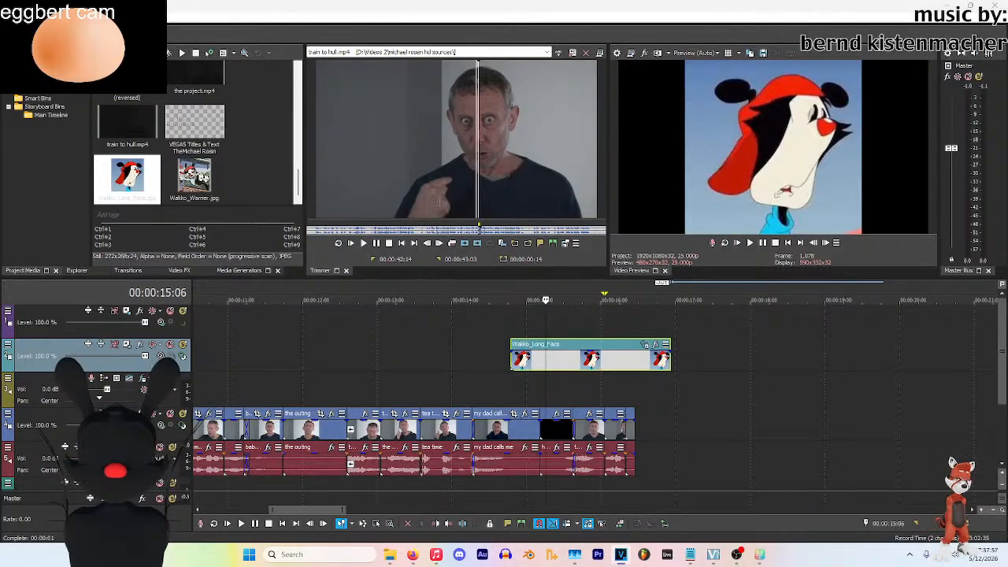
{"action": "left_click", "coordinate": [556, 352]}
{"action": "key", "text": "Delete"}
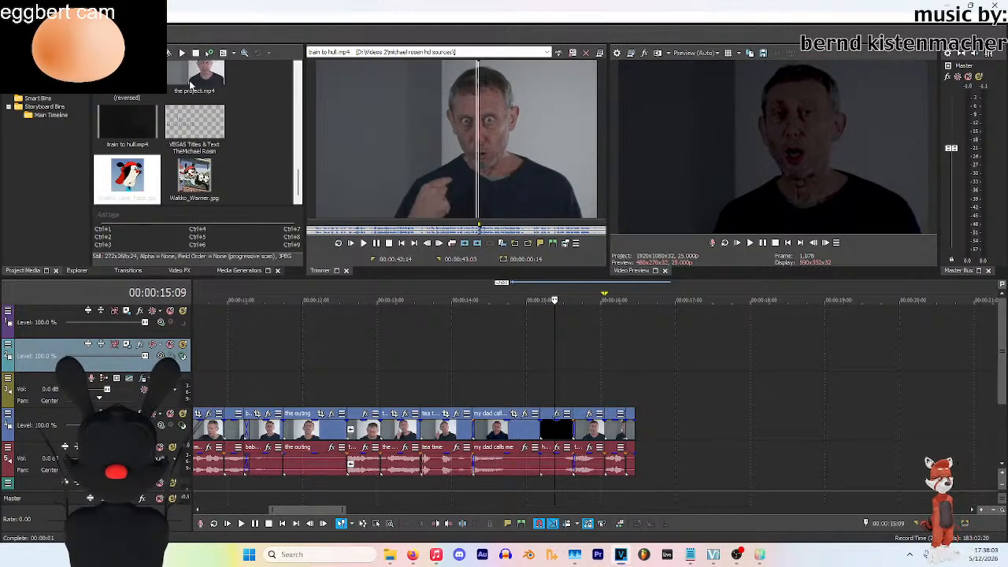
Try Wakko_Long_Face.jpg on the topmost video track over the horrible clip and delete it again
{"action": "left_click_drag", "start_coordinate": [142, 201], "coordinate": [520, 331]}
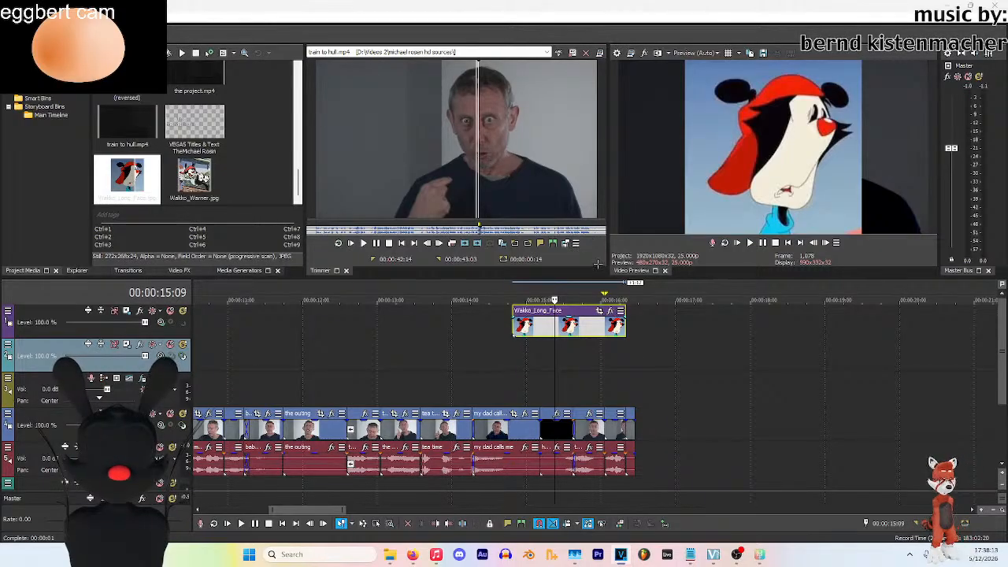
{"action": "left_click", "coordinate": [536, 336]}
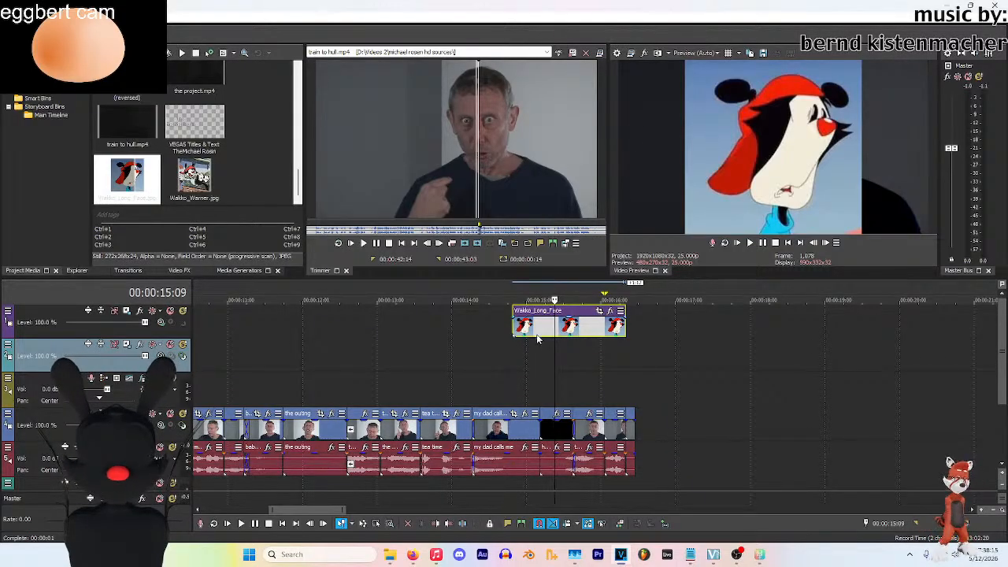
{"action": "key", "text": "Delete"}
Try Wakko_Warner.jpg on video track 2 from about 00:00:14:16, preview it at 00:00:15:18 and delete it again
{"action": "left_click_drag", "start_coordinate": [187, 174], "coordinate": [505, 367]}
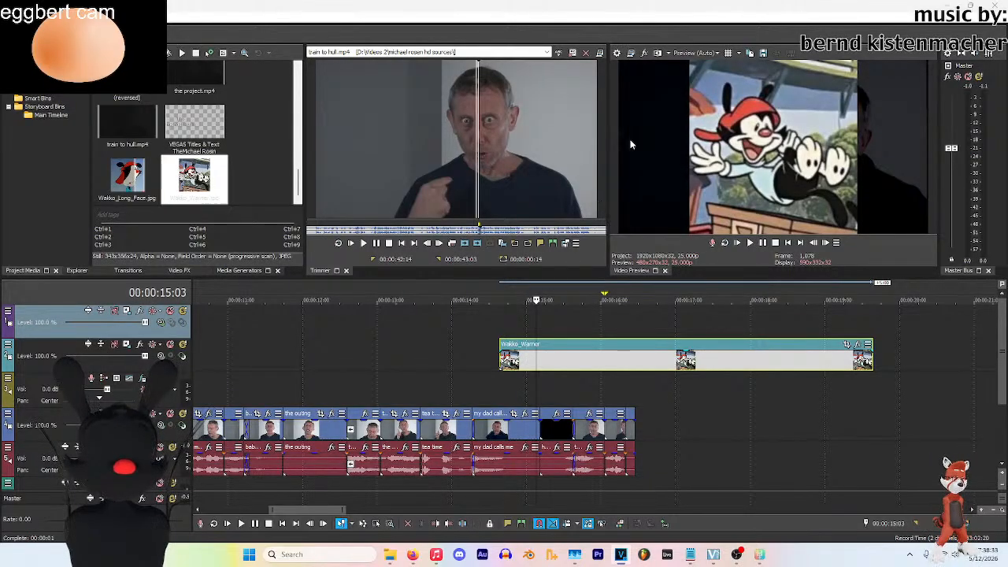
{"action": "left_click", "coordinate": [581, 343]}
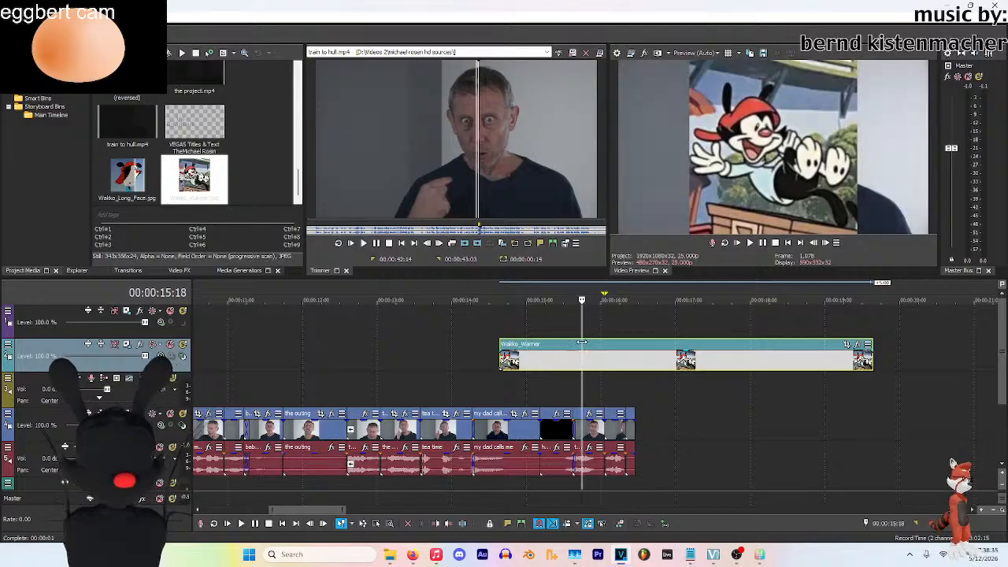
{"action": "key", "text": "Delete"}
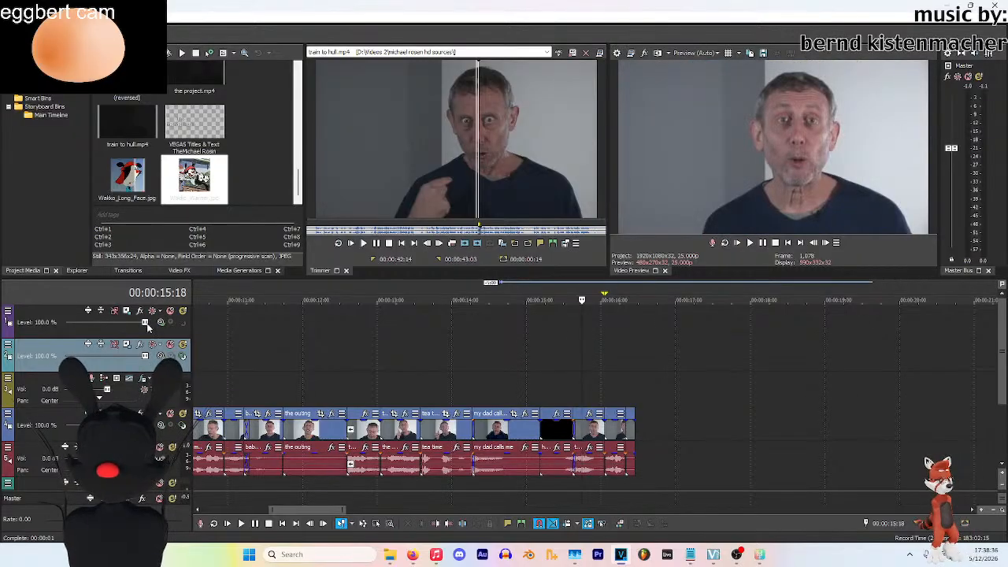
Insert a new video track above all others and place Wakko_Long_Face.jpg on it so that it ends with the sequence
{"action": "left_click", "coordinate": [244, 328]}
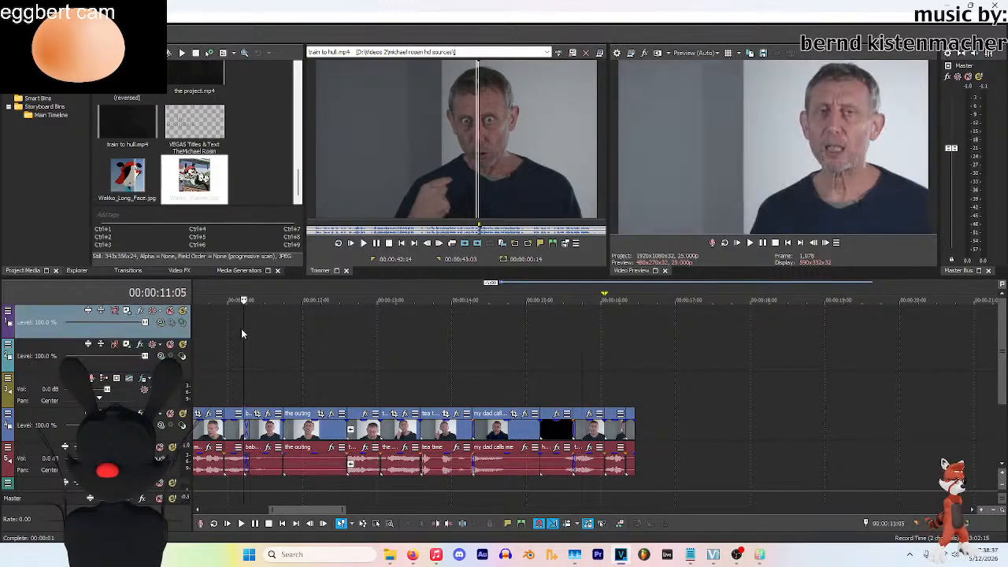
{"action": "key", "text": "ctrl+shift+q"}
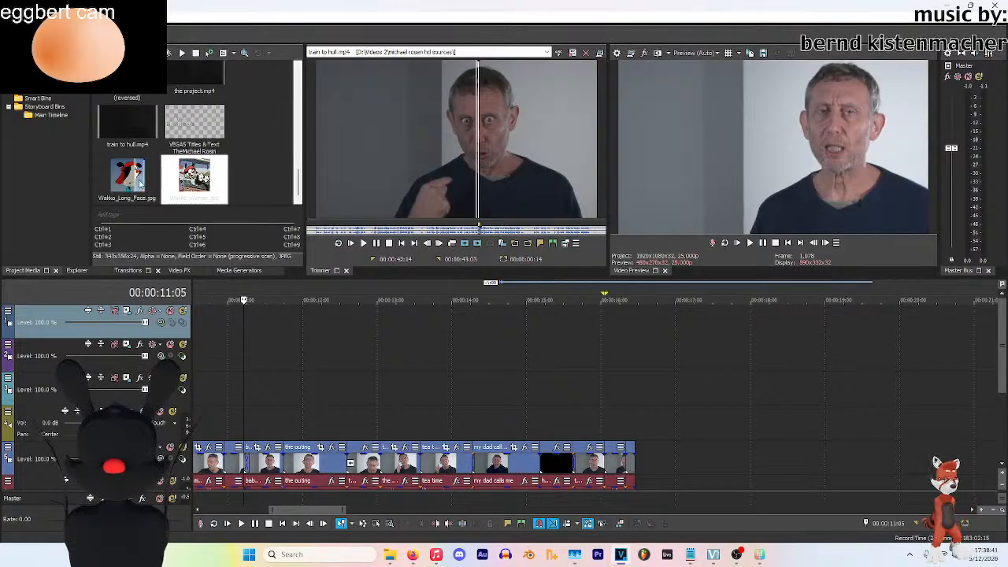
{"action": "left_click_drag", "start_coordinate": [132, 179], "coordinate": [534, 329]}
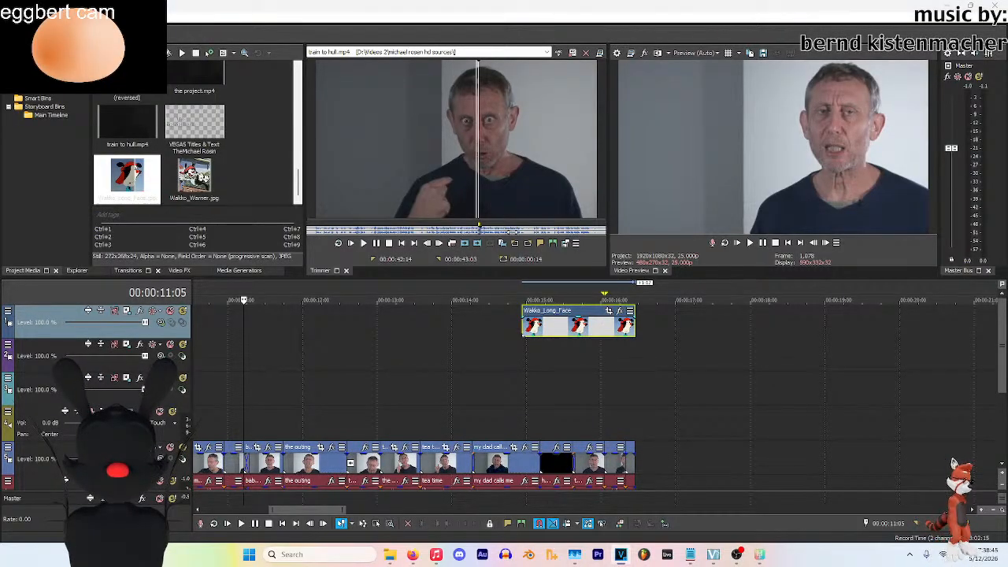
Preview the image at 00:00:15:18 and set the loop region from about 00:00:13:14 to 00:00:17:16
{"action": "left_click", "coordinate": [582, 299]}
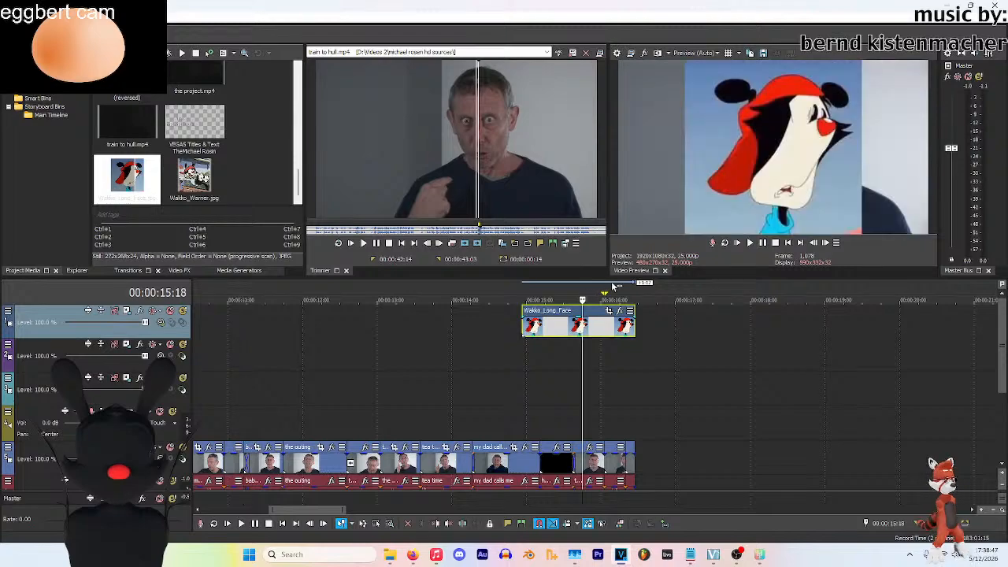
{"action": "left_click_drag", "start_coordinate": [611, 294], "coordinate": [726, 296]}
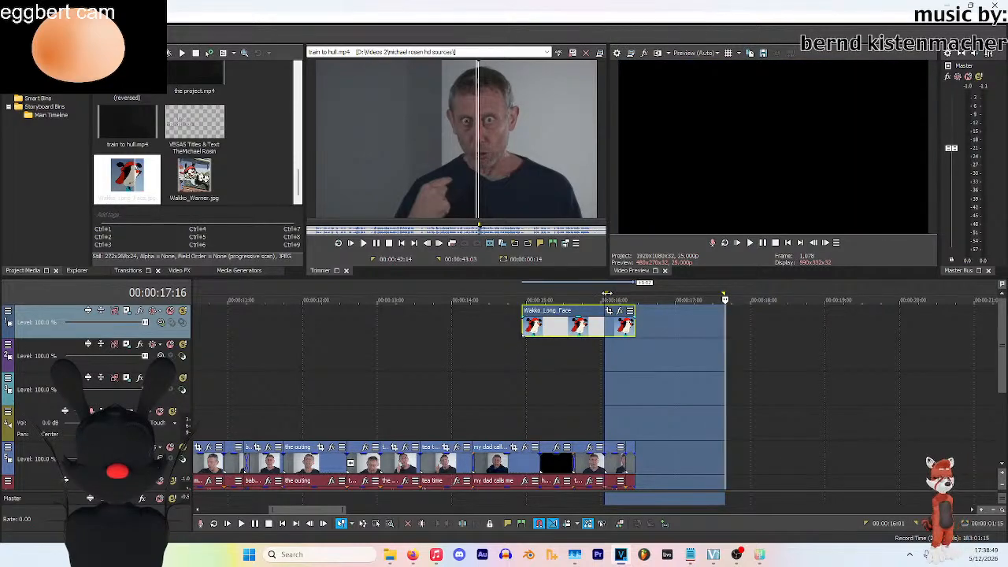
{"action": "left_click_drag", "start_coordinate": [605, 299], "coordinate": [419, 299]}
Check the Wakko_Long_Face image over the footage at 00:00:15:08 and delete it from the new top track
{"action": "left_click", "coordinate": [551, 313]}
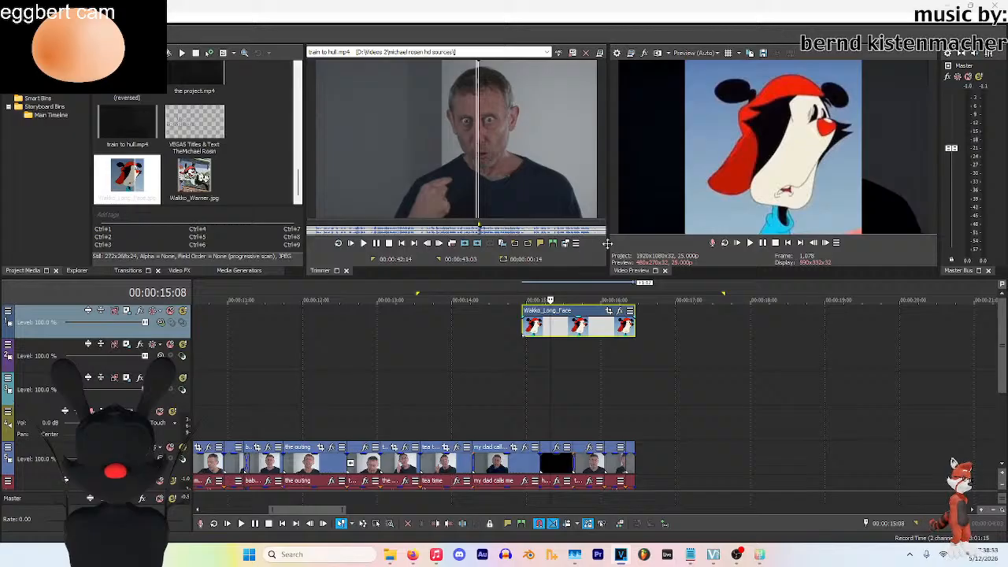
{"action": "left_click", "coordinate": [606, 329]}
{"action": "left_click", "coordinate": [584, 314]}
{"action": "key", "text": "Delete"}
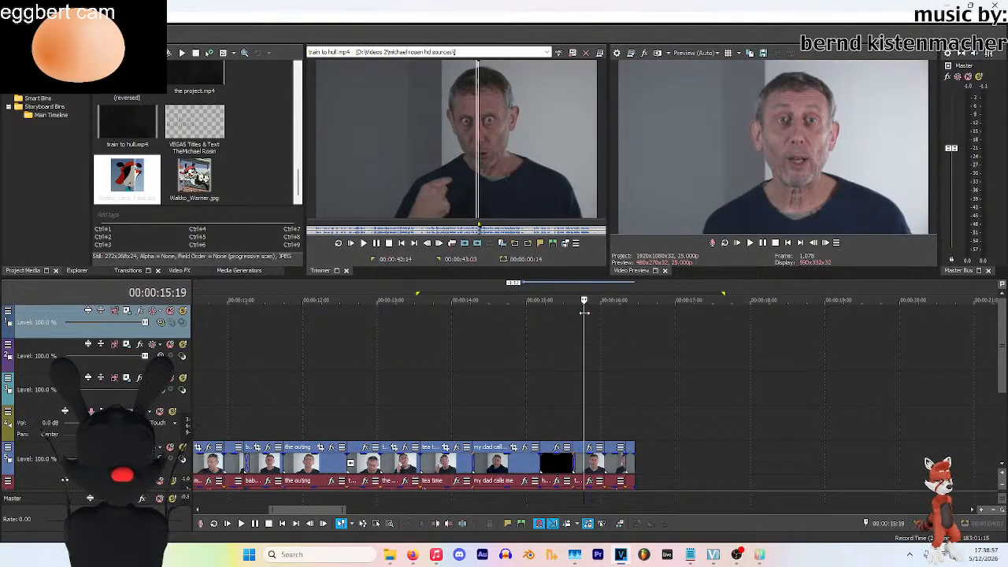
Review the whole sequence, checking the frames at 00:00:14:07, 00:00:04:07 and 00:00:10:23
{"action": "left_click", "coordinate": [476, 332]}
{"action": "scroll", "coordinate": [717, 333], "scroll_direction": "down", "scroll_amount": 4}
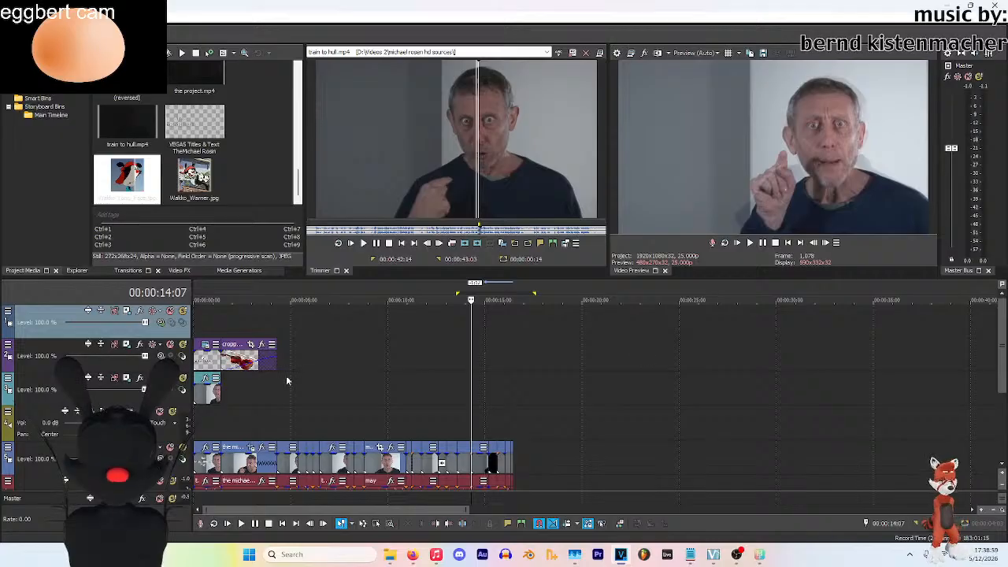
{"action": "left_click_drag", "start_coordinate": [240, 325], "coordinate": [277, 325]}
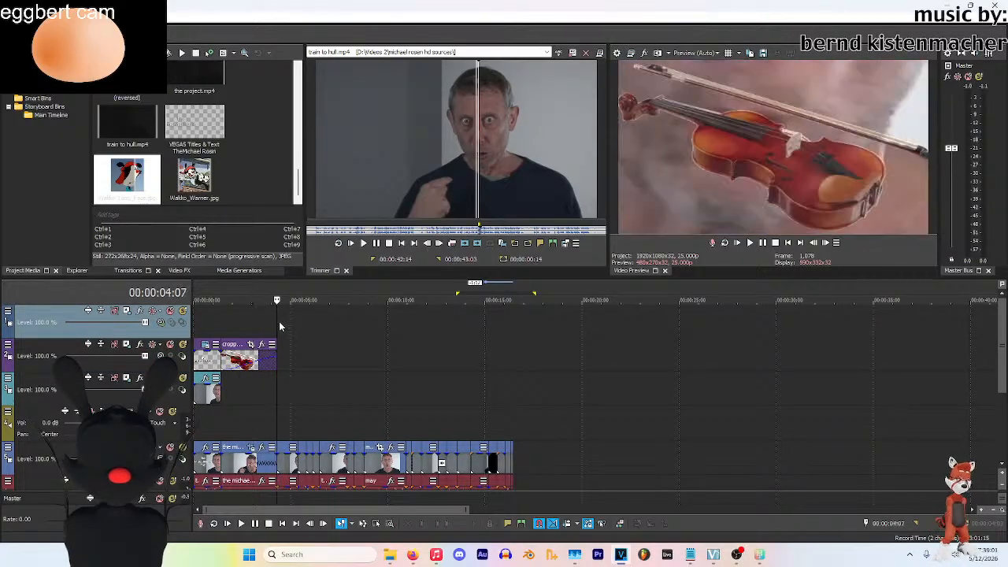
{"action": "left_click", "coordinate": [359, 359]}
{"action": "left_click", "coordinate": [406, 330]}
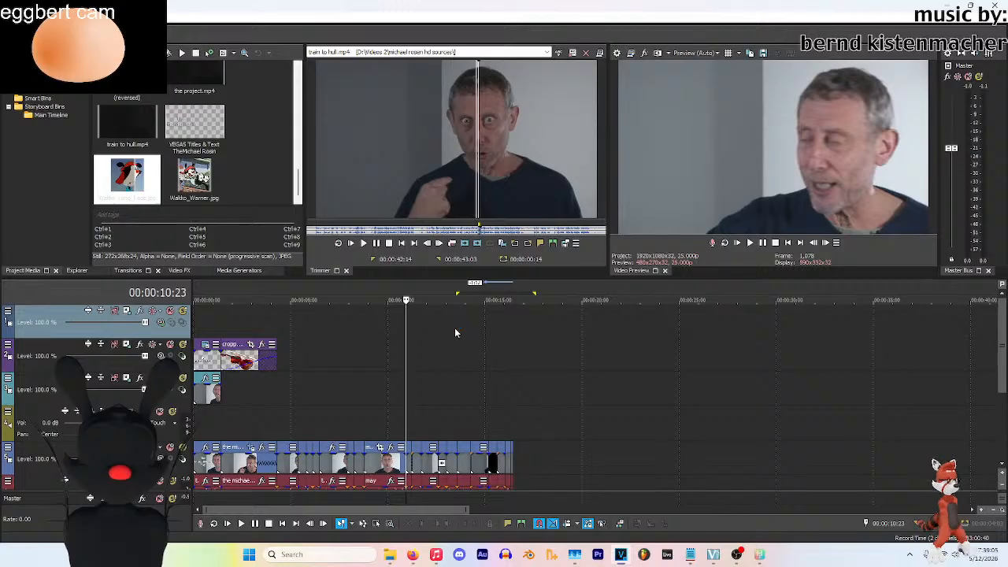
Play the end of the sequence from 00:00:15:14 and pause past its last clip
{"action": "scroll", "coordinate": [455, 328], "scroll_direction": "up", "scroll_amount": 8}
{"action": "left_click_drag", "start_coordinate": [299, 511], "coordinate": [324, 511]}
{"action": "left_click", "coordinate": [263, 386]}
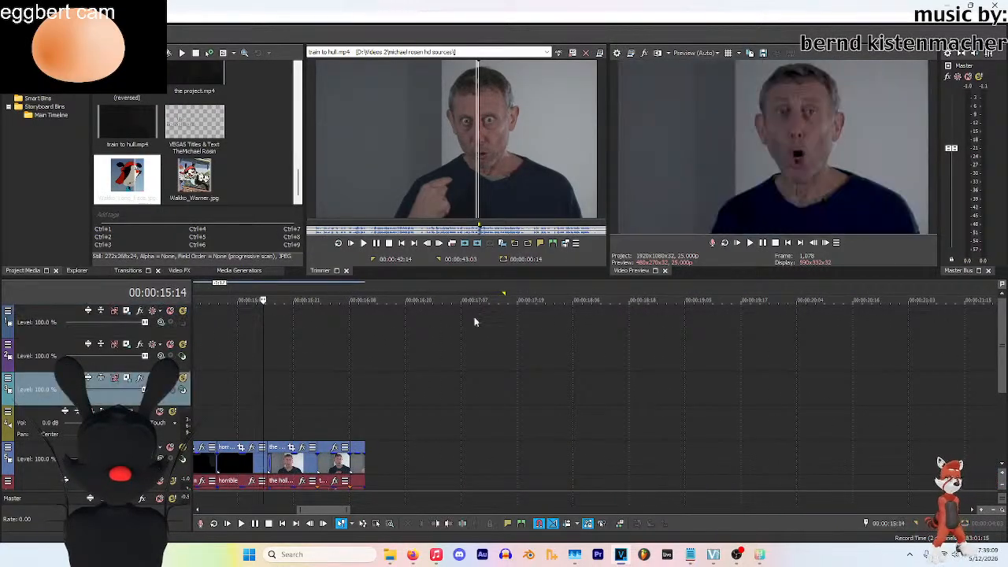
{"action": "left_click", "coordinate": [749, 244]}
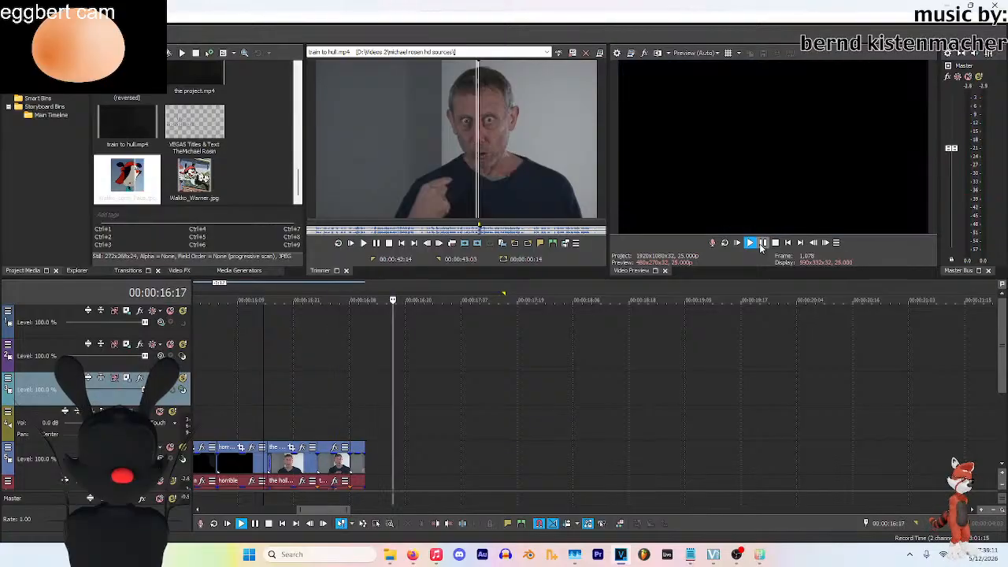
{"action": "left_click", "coordinate": [762, 243]}
Find Nangeelol.mp4-(720p30).mp4 in the project media and play it in the Trimmer
{"action": "scroll", "coordinate": [260, 137], "scroll_direction": "down", "scroll_amount": 2}
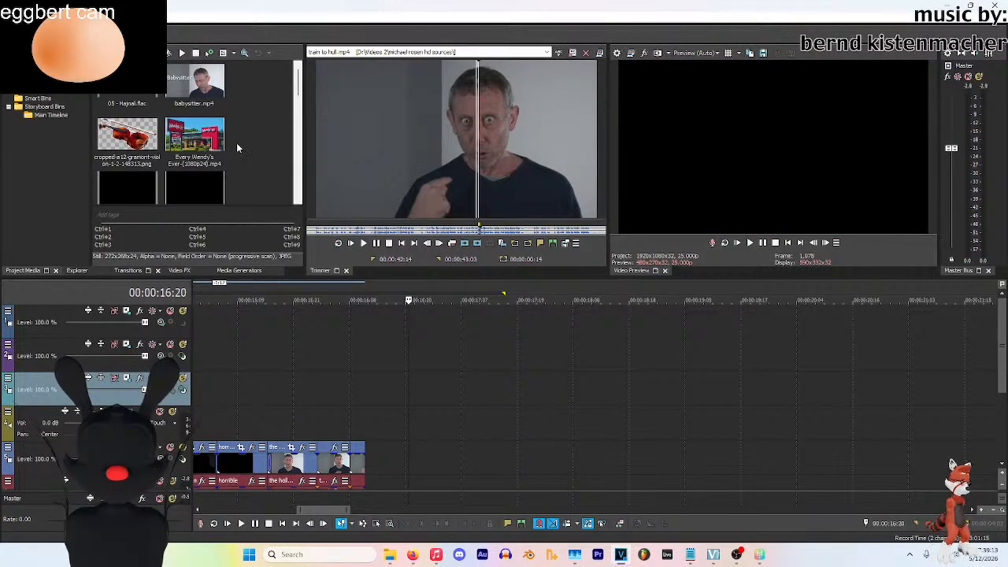
{"action": "scroll", "coordinate": [244, 142], "scroll_direction": "down", "scroll_amount": 4}
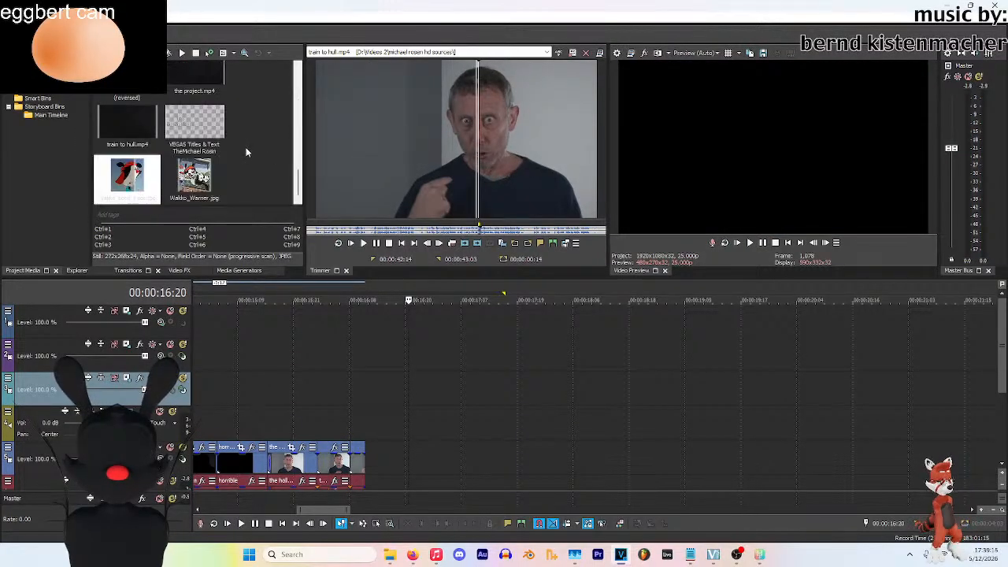
{"action": "scroll", "coordinate": [246, 149], "scroll_direction": "up", "scroll_amount": 8}
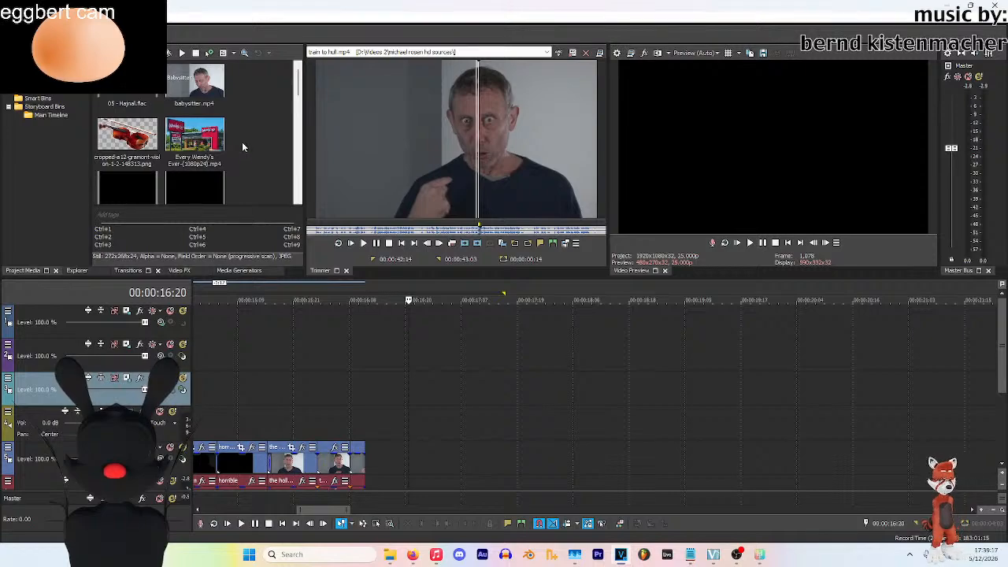
{"action": "scroll", "coordinate": [242, 141], "scroll_direction": "down", "scroll_amount": 5}
{"action": "double_click", "coordinate": [131, 160]}
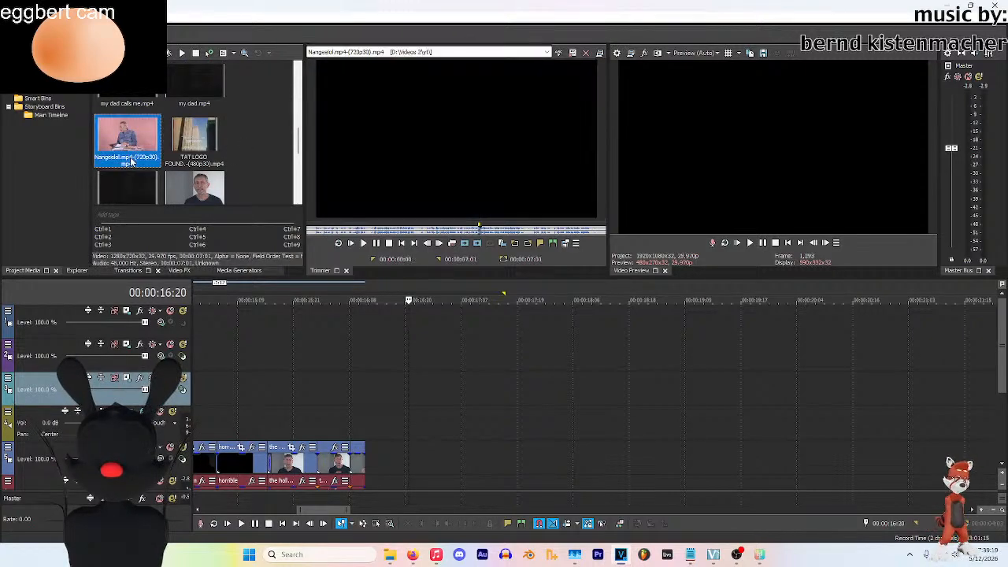
{"action": "left_click", "coordinate": [378, 243]}
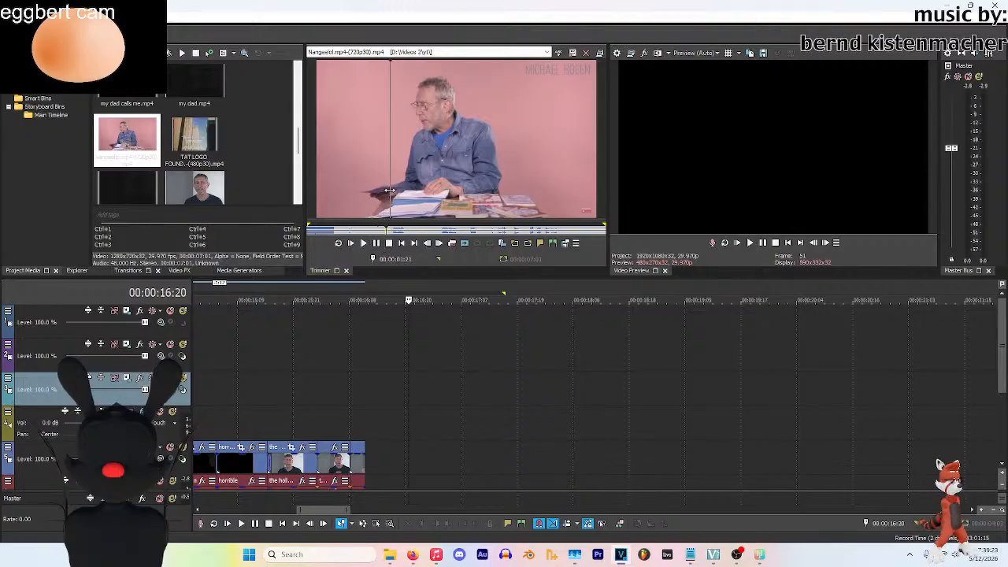
{"action": "left_click", "coordinate": [365, 244]}
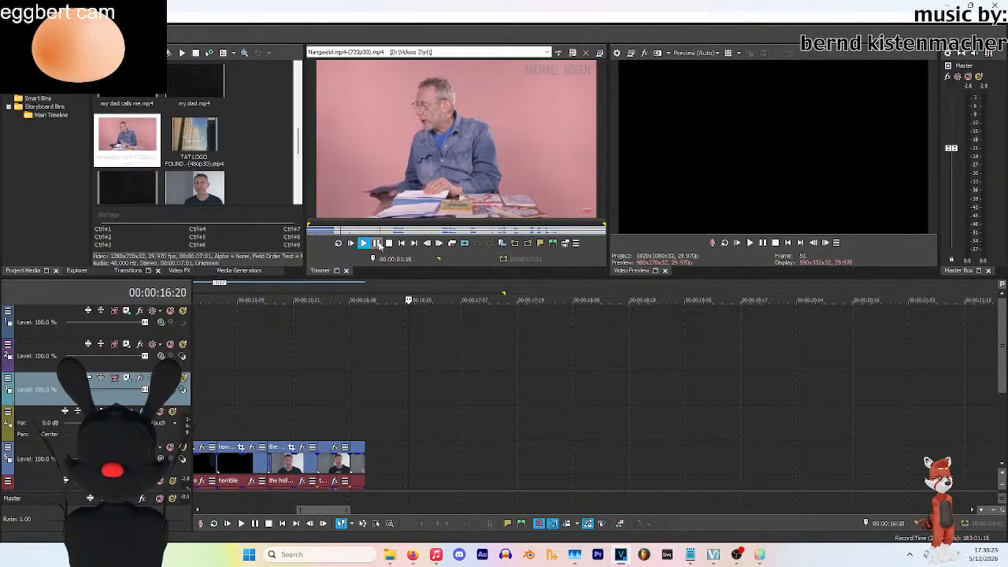
{"action": "left_click", "coordinate": [377, 245]}
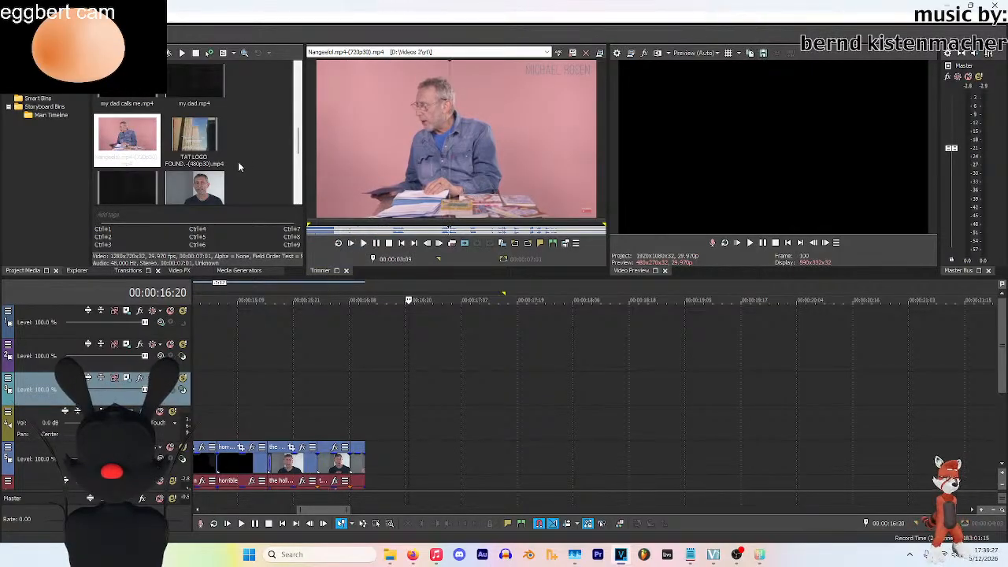
Check the timeline frame at 00:00:15:02 and replay the Nangeelol clip from near its start in the Trimmer
{"action": "scroll", "coordinate": [413, 354], "scroll_direction": "down", "scroll_amount": 3}
{"action": "left_click", "coordinate": [568, 351]}
{"action": "left_click", "coordinate": [488, 339]}
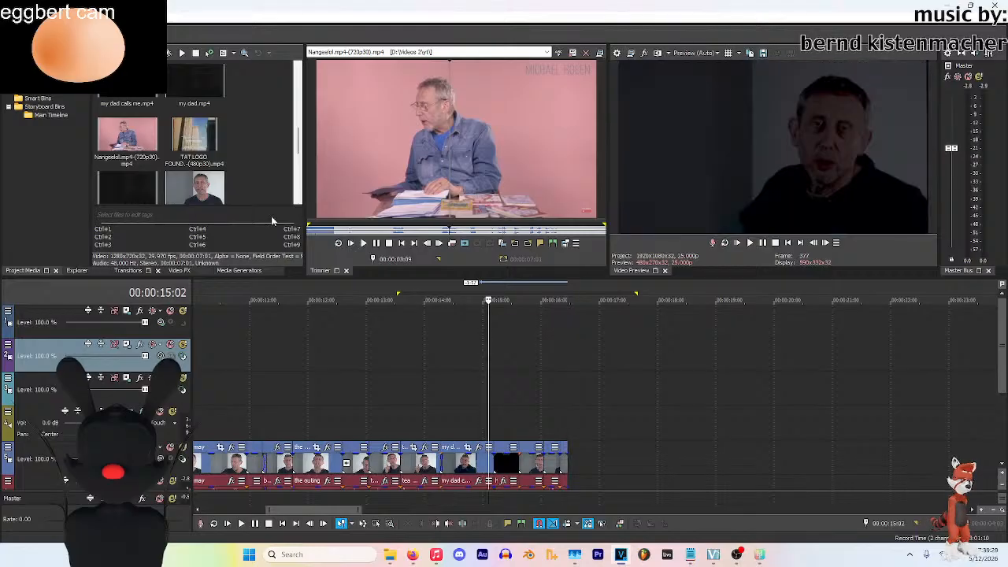
{"action": "left_click", "coordinate": [127, 135]}
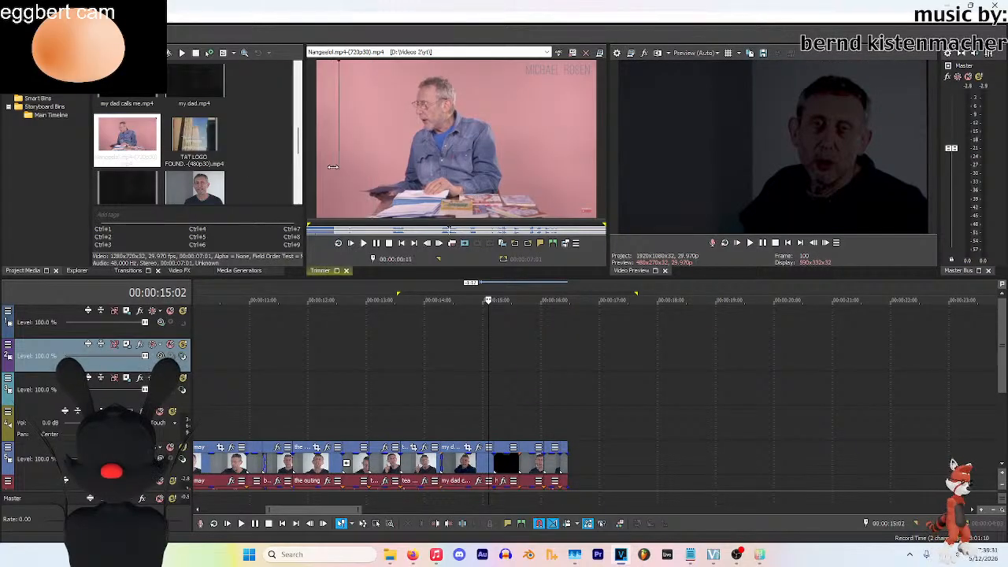
{"action": "left_click", "coordinate": [364, 242]}
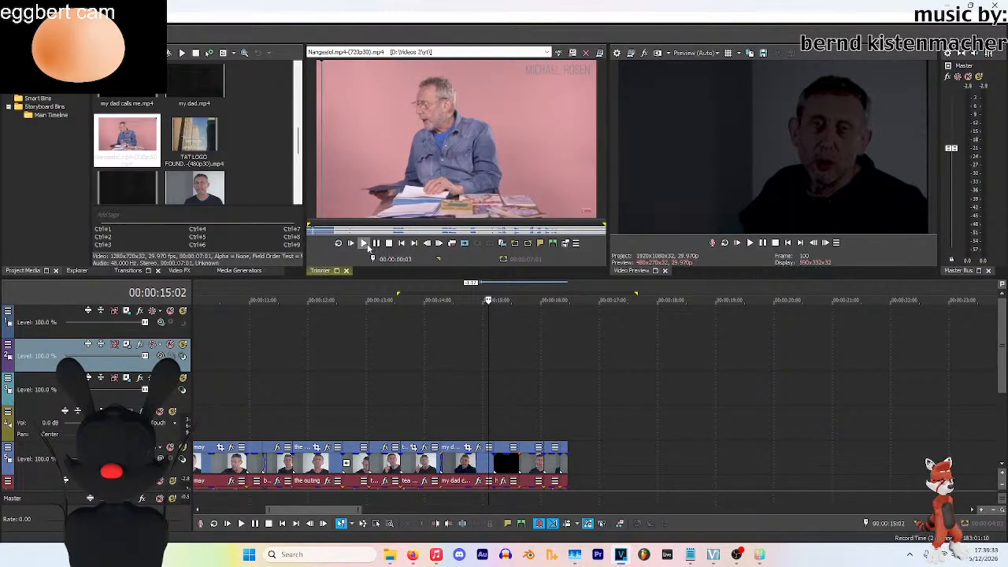
{"action": "left_click", "coordinate": [389, 242]}
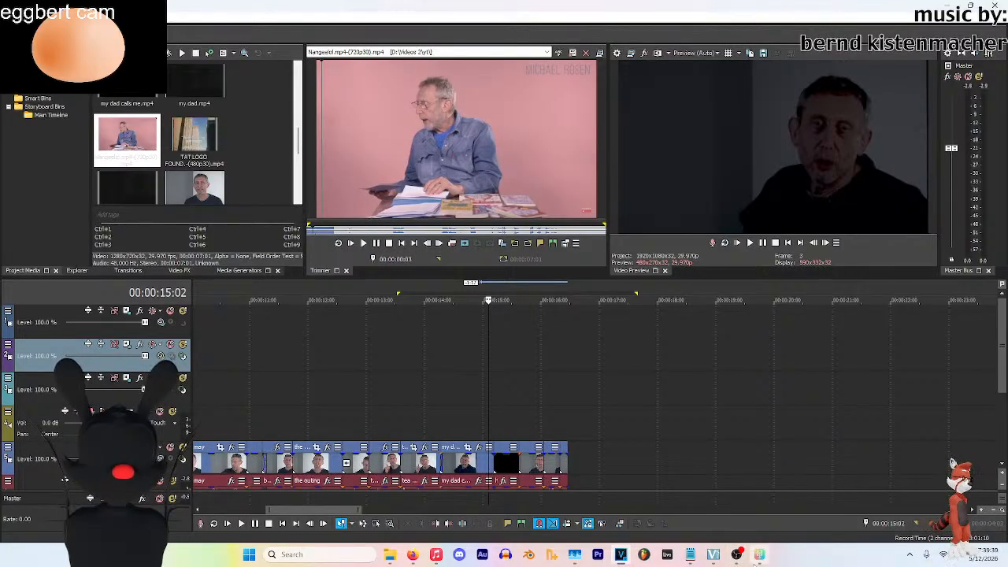
{"action": "left_click", "coordinate": [436, 555]}
{"action": "left_click", "coordinate": [276, 17]}
{"action": "left_click", "coordinate": [756, 557]}
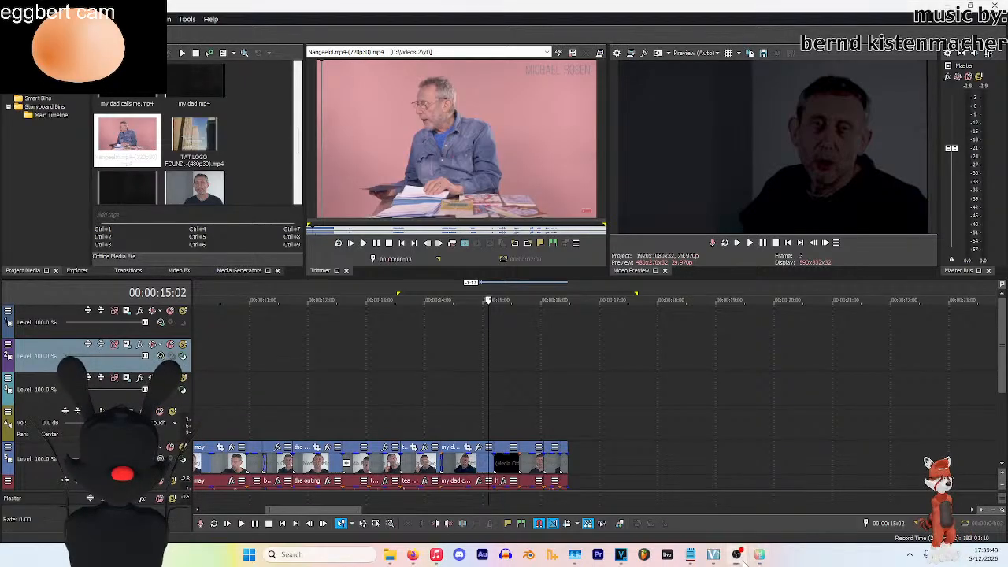
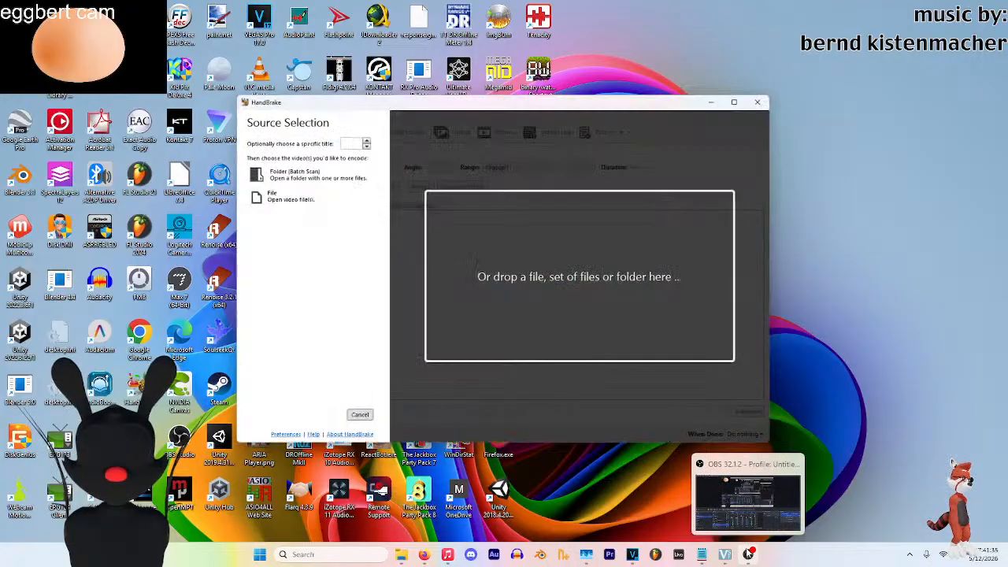
Load Nangeelol.mp4-(720p30).mkv from the yt folder into HandBrake and encode it as MP4 with the Fast 1080p30 preset
{"action": "left_click", "coordinate": [389, 555]}
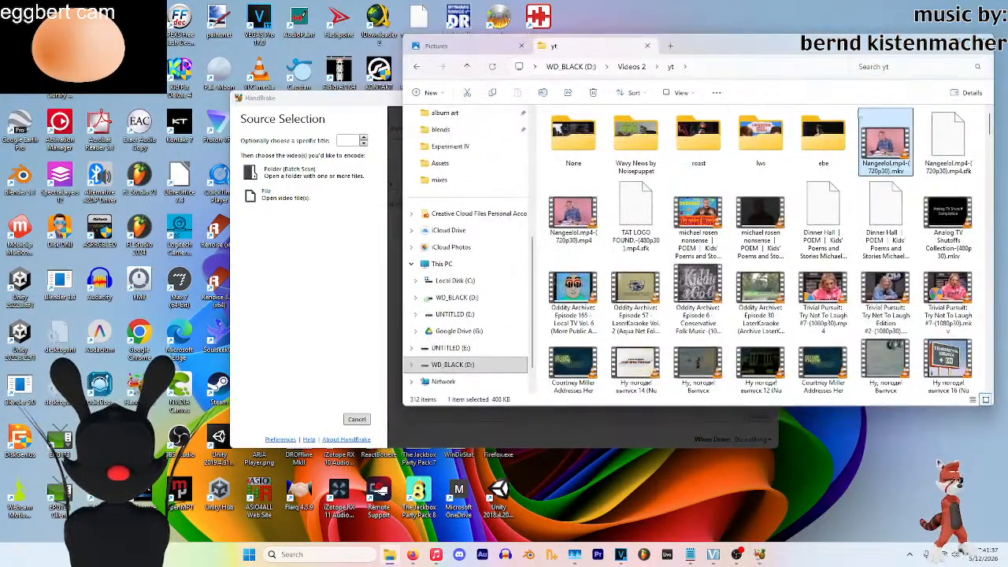
{"action": "left_click_drag", "start_coordinate": [393, 284], "coordinate": [392, 277]}
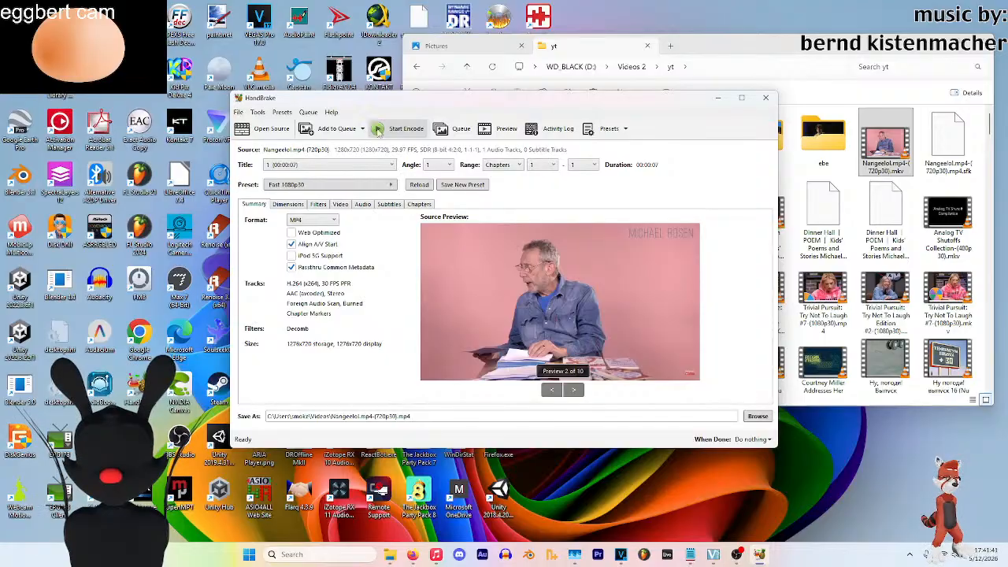
{"action": "left_click", "coordinate": [376, 130]}
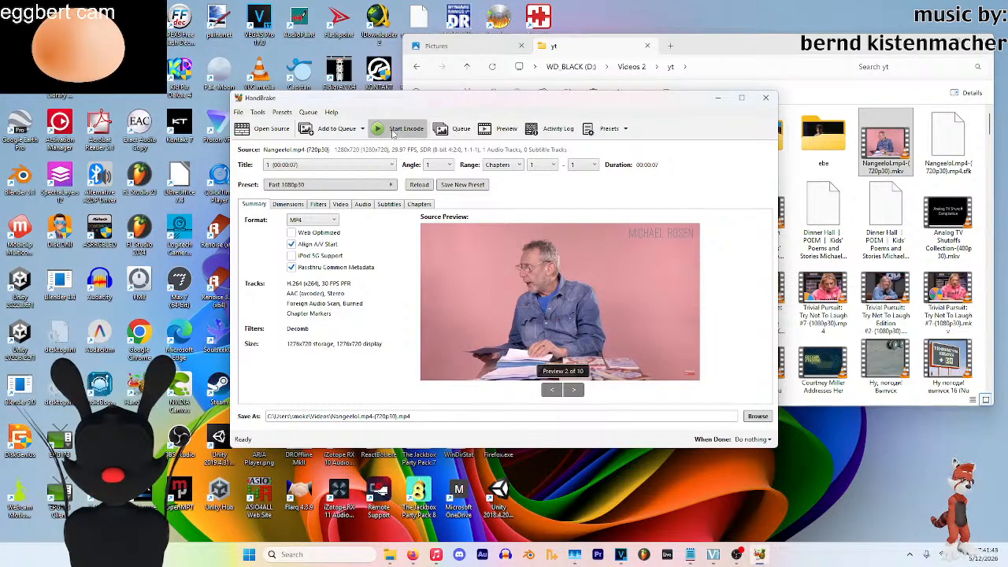
{"action": "left_click", "coordinate": [720, 30]}
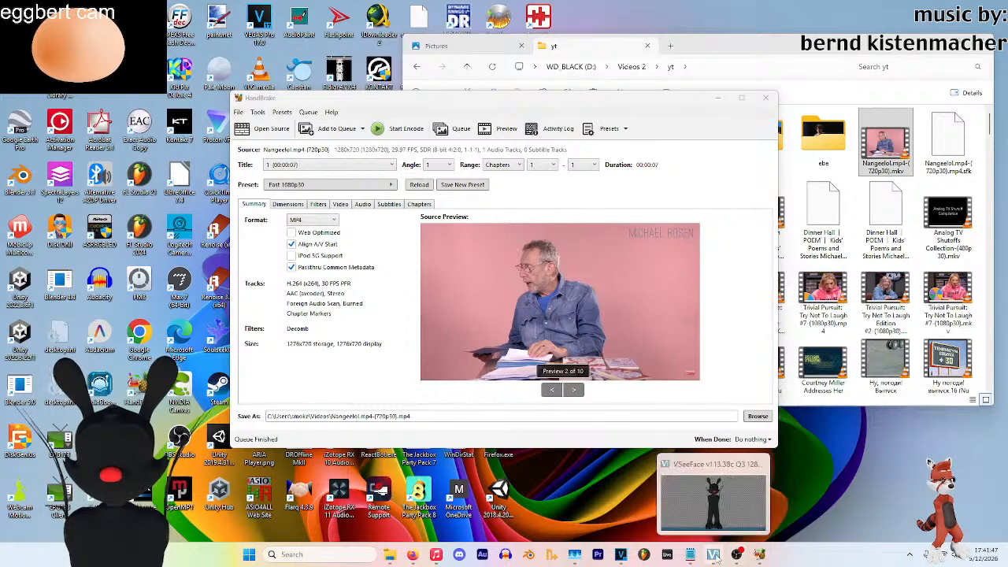
Switch to VEGAS Pro and replace the Nangeelol clip in the project media with the re-encoded MP4 from the Videos folder
{"action": "left_click", "coordinate": [621, 554]}
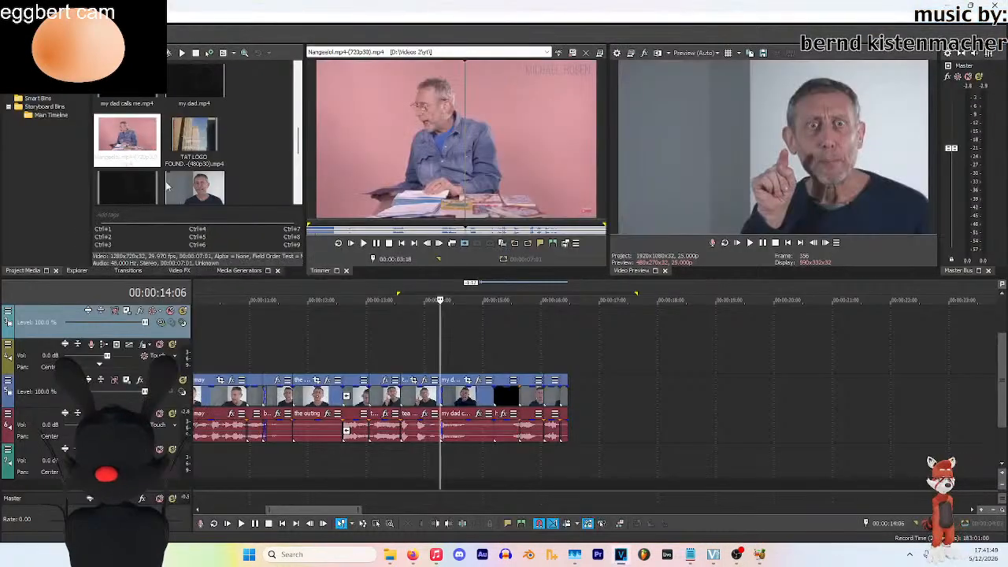
{"action": "left_click", "coordinate": [128, 164]}
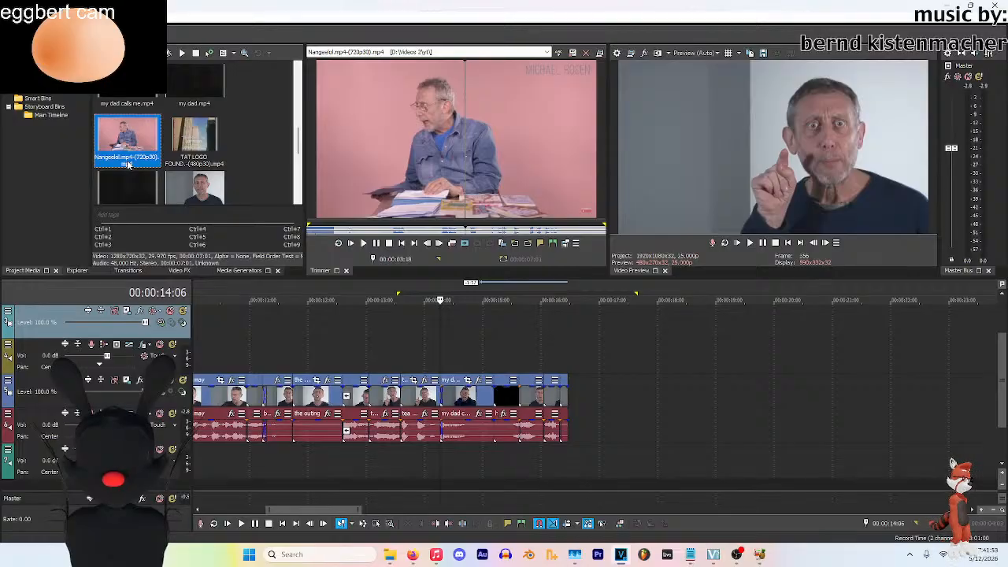
{"action": "key", "text": "Delete"}
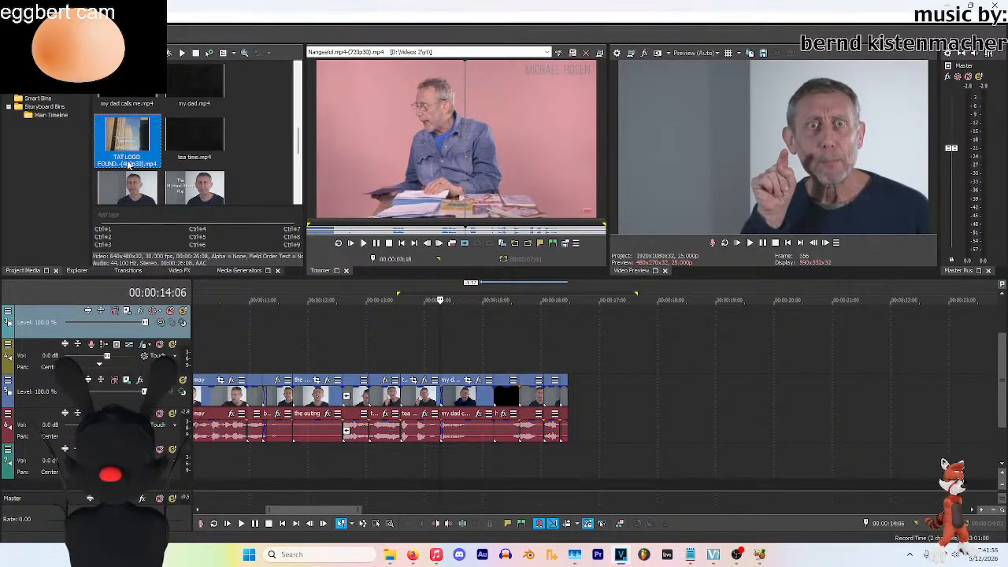
{"action": "left_click", "coordinate": [263, 156]}
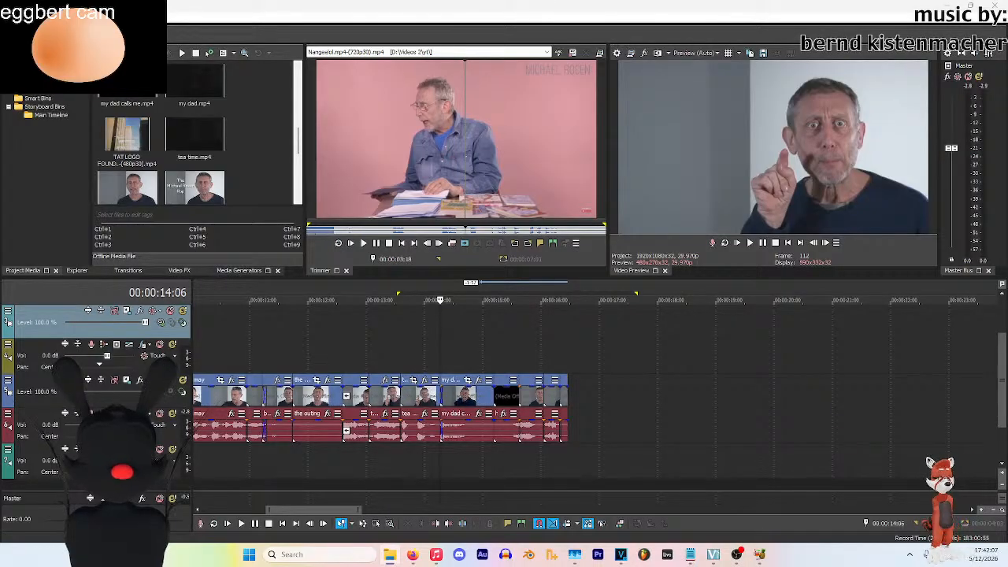
{"action": "left_click", "coordinate": [130, 163]}
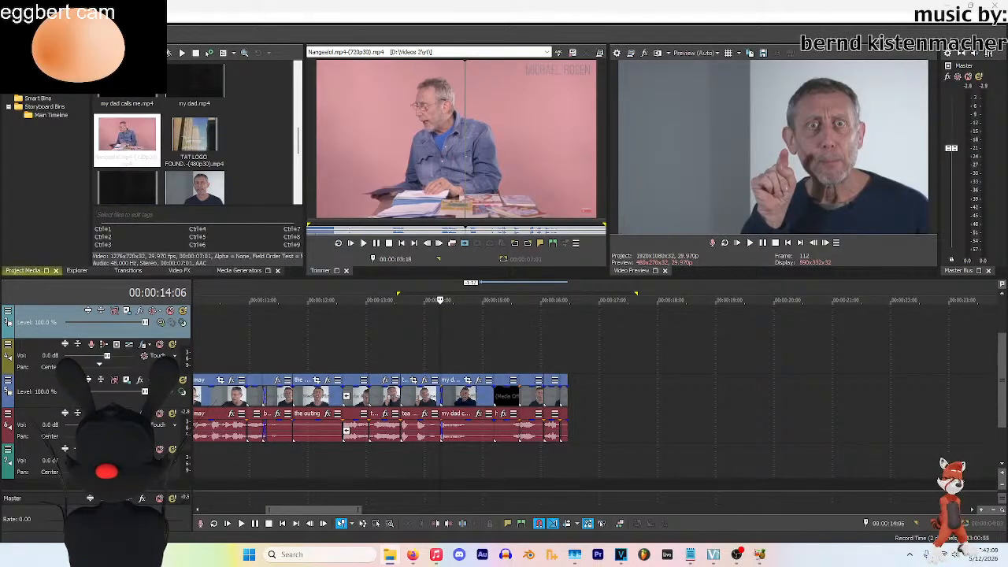
Play the re-encoded Nangeelol clip in the Trimmer and mark the excerpt from 00:00:03:08 to 00:00:04:14
{"action": "left_click", "coordinate": [364, 244]}
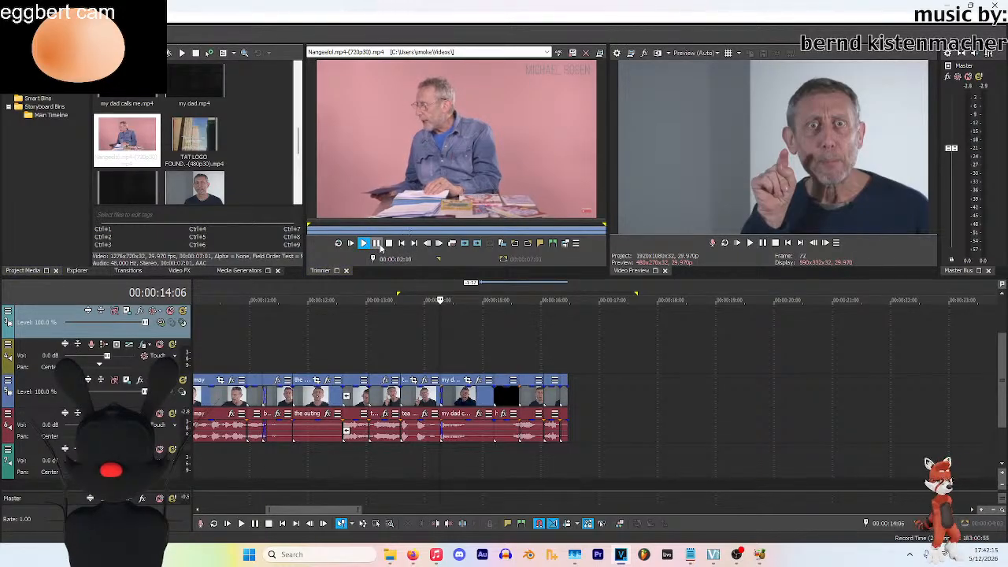
{"action": "left_click", "coordinate": [377, 243]}
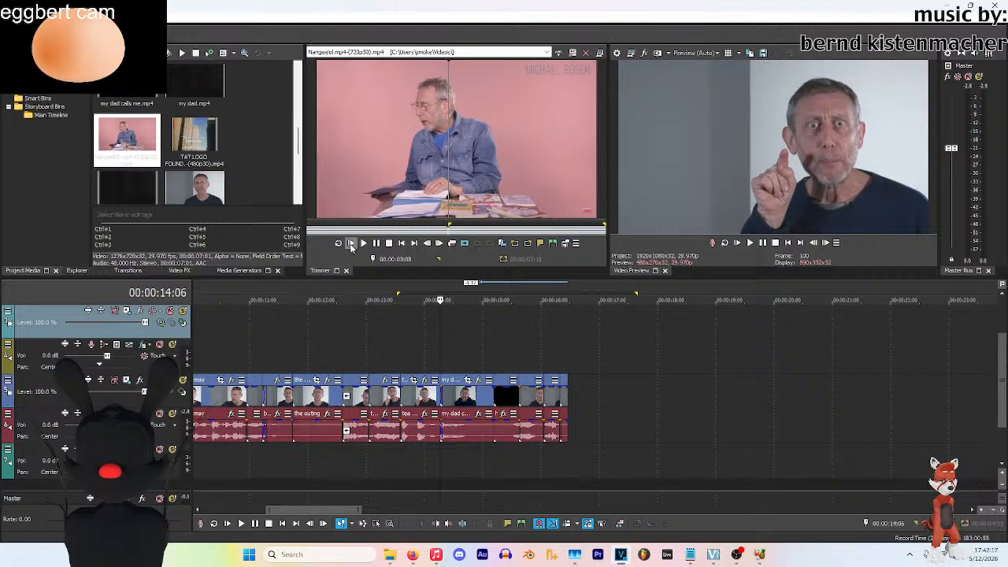
{"action": "left_click", "coordinate": [368, 245]}
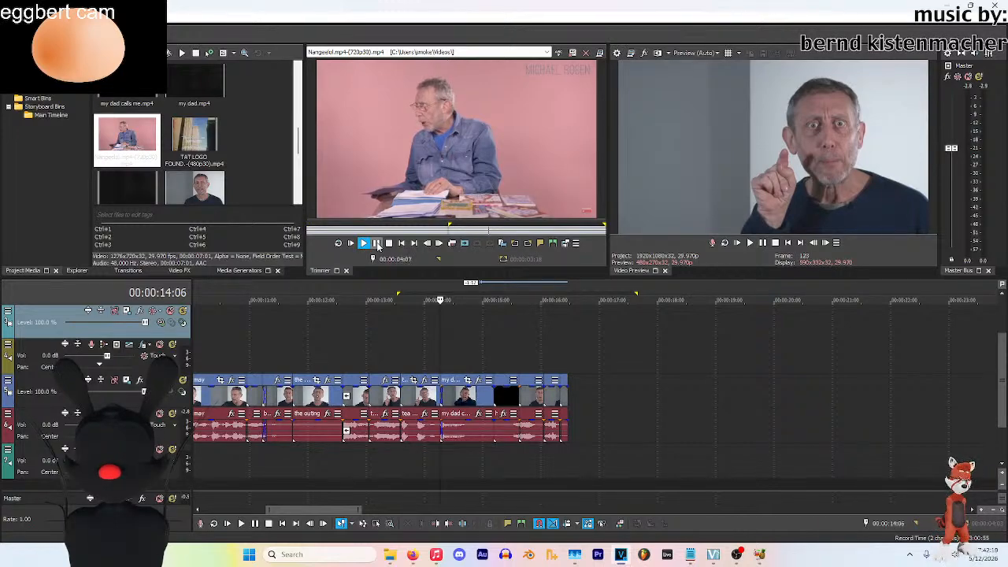
{"action": "left_click", "coordinate": [377, 245]}
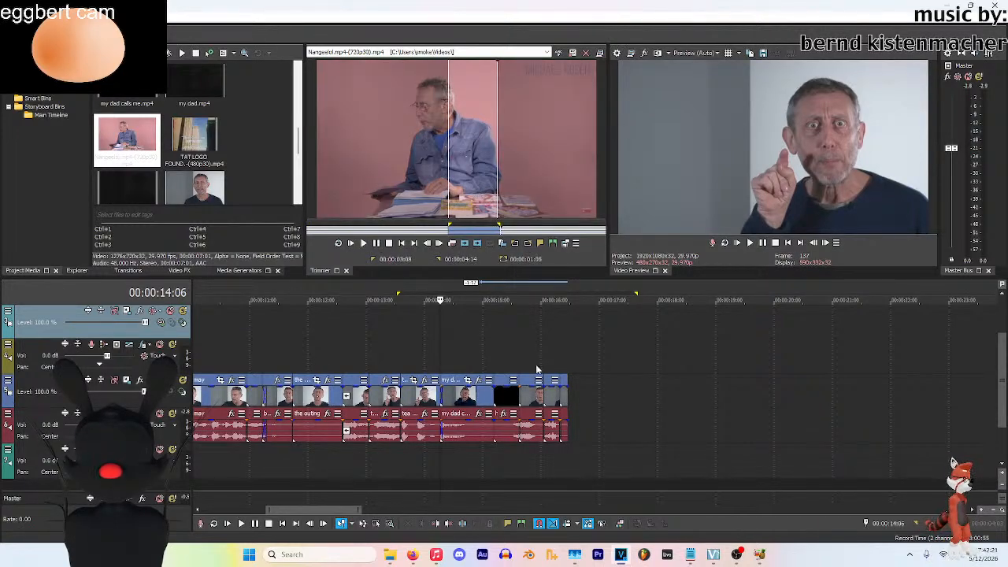
Insert the marked Nangeelol excerpt at the end of the main video track and trim its start so it ends at 00:00:17:13
{"action": "left_click", "coordinate": [566, 390]}
{"action": "left_click", "coordinate": [468, 245]}
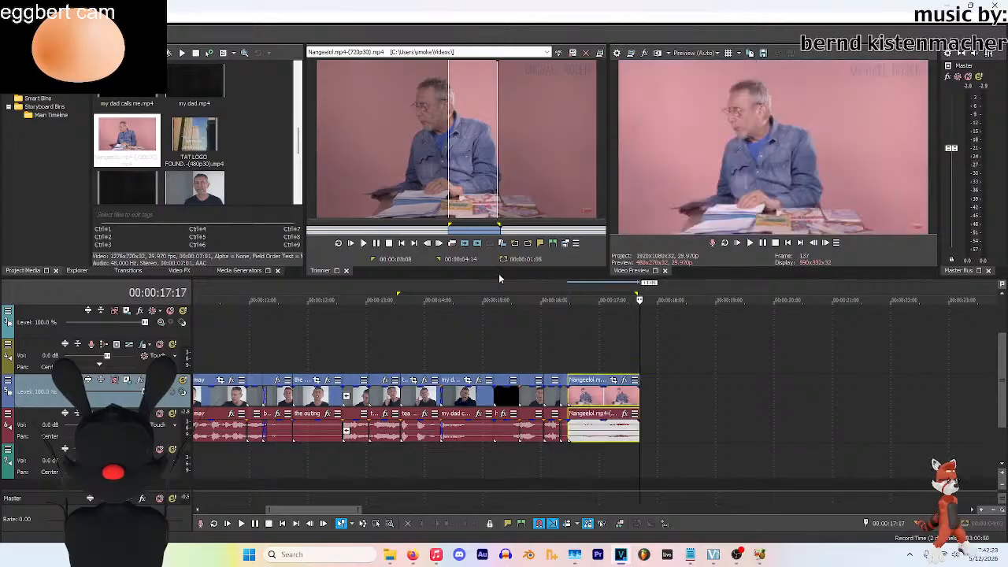
{"action": "left_click_drag", "start_coordinate": [568, 398], "coordinate": [573, 401]}
Play the sequence from 00:00:12:07 and check the last frame of the Nangeelol clip at 00:00:17:13
{"action": "left_click", "coordinate": [326, 300]}
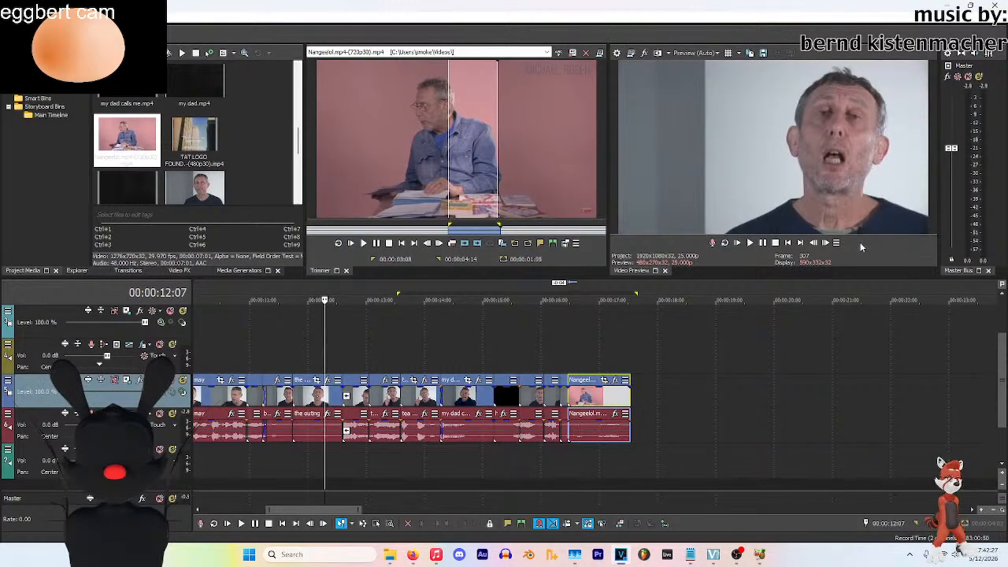
{"action": "left_click", "coordinate": [749, 242]}
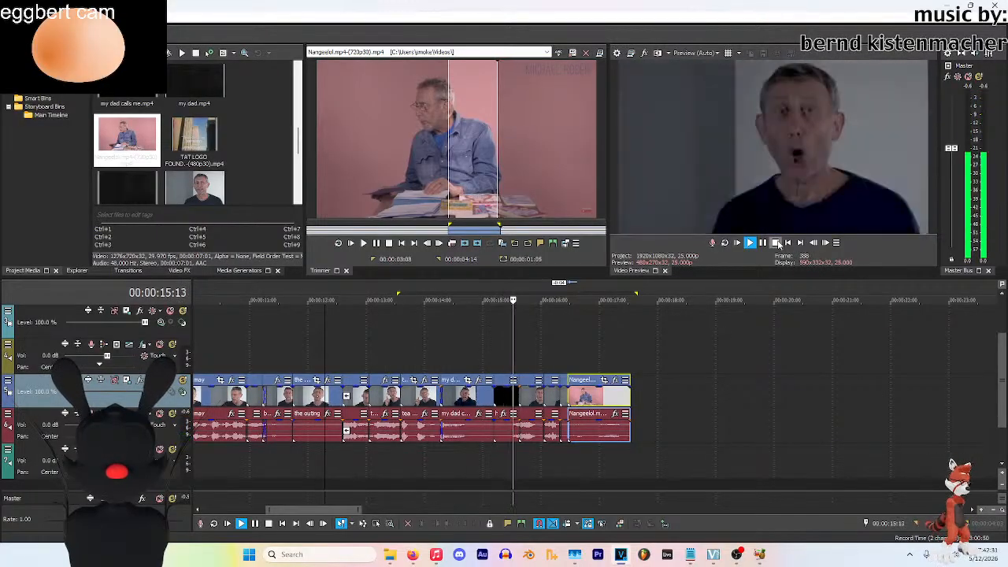
{"action": "left_click", "coordinate": [776, 243]}
{"action": "left_click", "coordinate": [643, 403]}
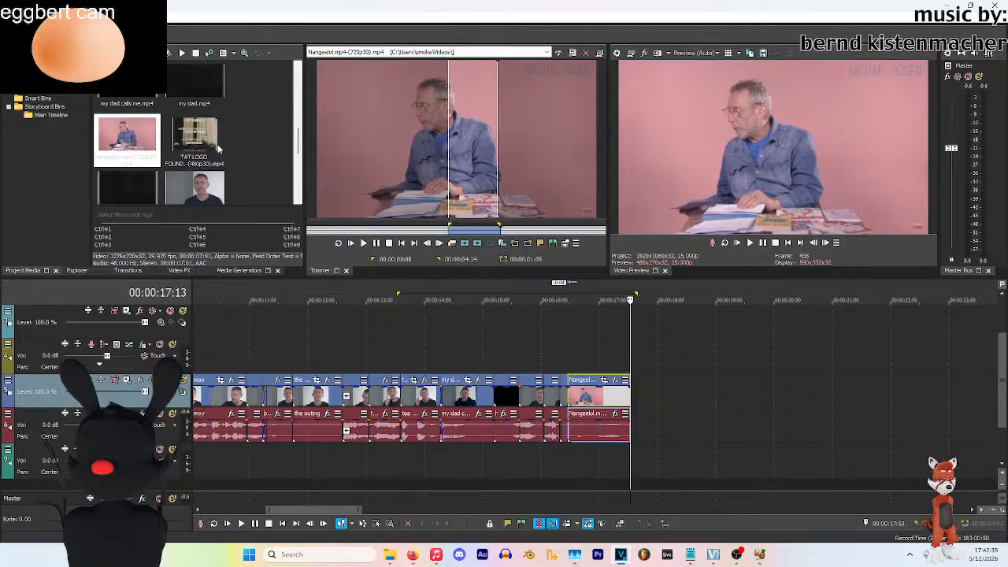
Place Wakko_Long_Face.jpg on the upper video track over the final clips, ending with the sequence, and preview it at 00:00:15:04
{"action": "scroll", "coordinate": [234, 158], "scroll_direction": "up", "scroll_amount": 3}
{"action": "scroll", "coordinate": [235, 168], "scroll_direction": "down", "scroll_amount": 8}
{"action": "scroll", "coordinate": [238, 168], "scroll_direction": "down", "scroll_amount": 5}
{"action": "left_click_drag", "start_coordinate": [127, 179], "coordinate": [489, 357]}
{"action": "left_click_drag", "start_coordinate": [563, 325], "coordinate": [629, 327]}
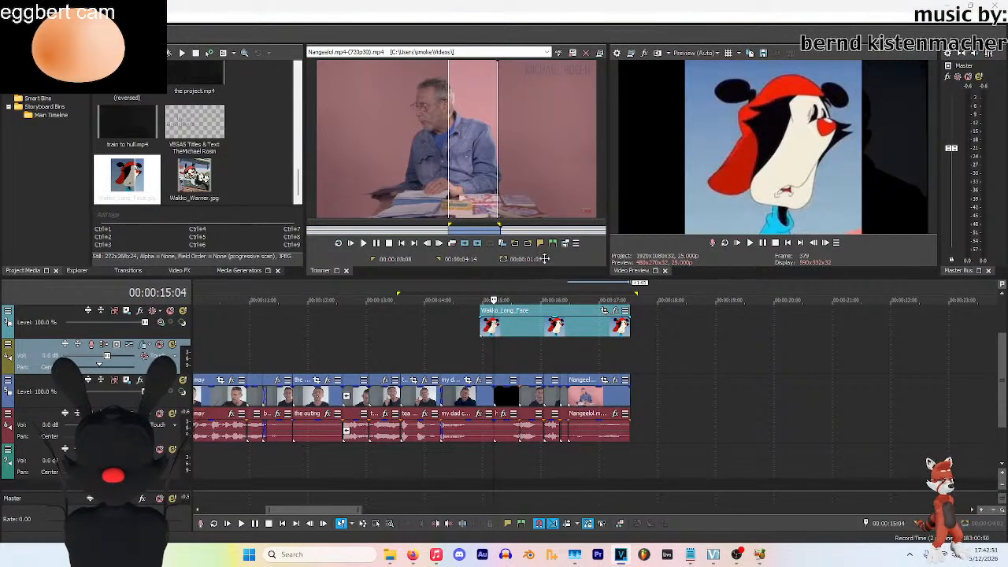
{"action": "key", "text": "space"}
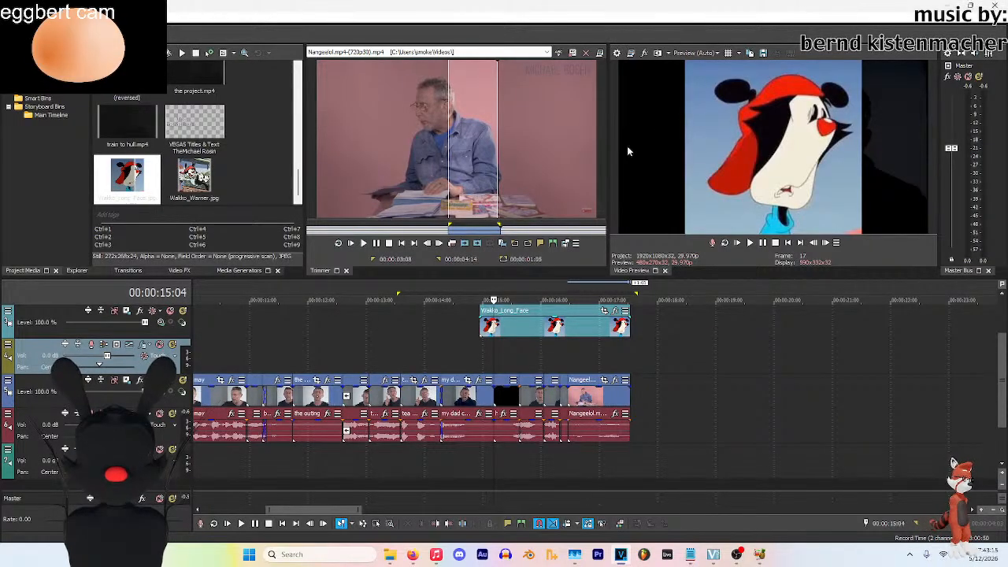
{"action": "left_click", "coordinate": [578, 323]}
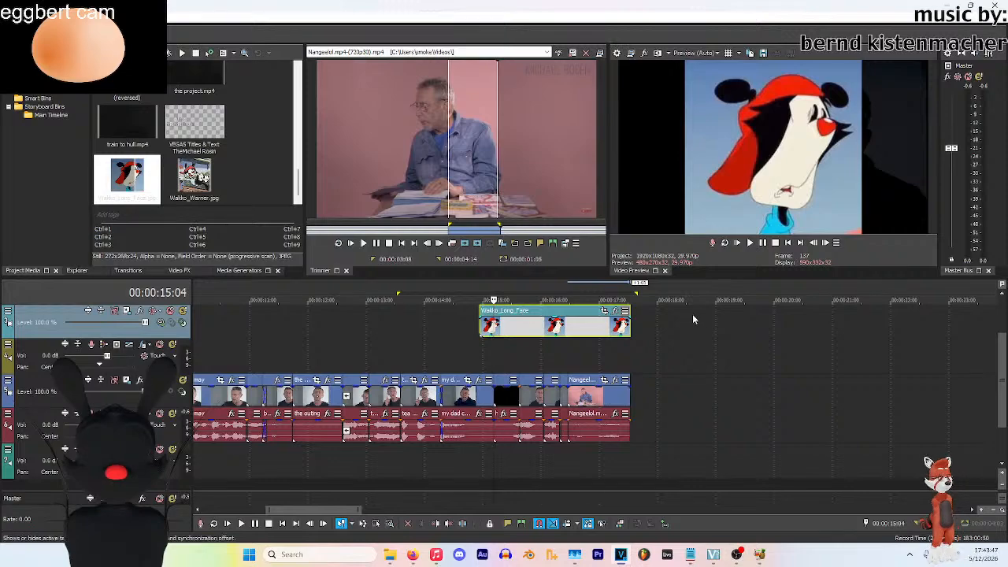
Preview the Wakko_Long_Face overlay at several points, including 00:00:16:06 and the frame at 00:00:14:07 before it begins
{"action": "left_click", "coordinate": [536, 353]}
{"action": "left_click", "coordinate": [511, 353]}
{"action": "left_click", "coordinate": [556, 337]}
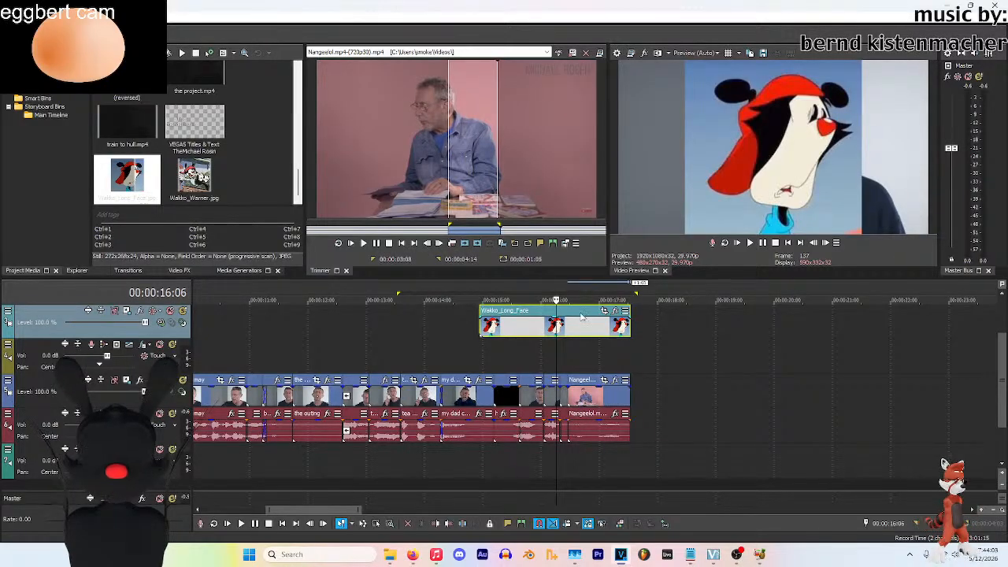
{"action": "left_click", "coordinate": [488, 353]}
{"action": "left_click", "coordinate": [602, 360]}
{"action": "left_click", "coordinate": [479, 351]}
{"action": "left_click", "coordinate": [441, 347]}
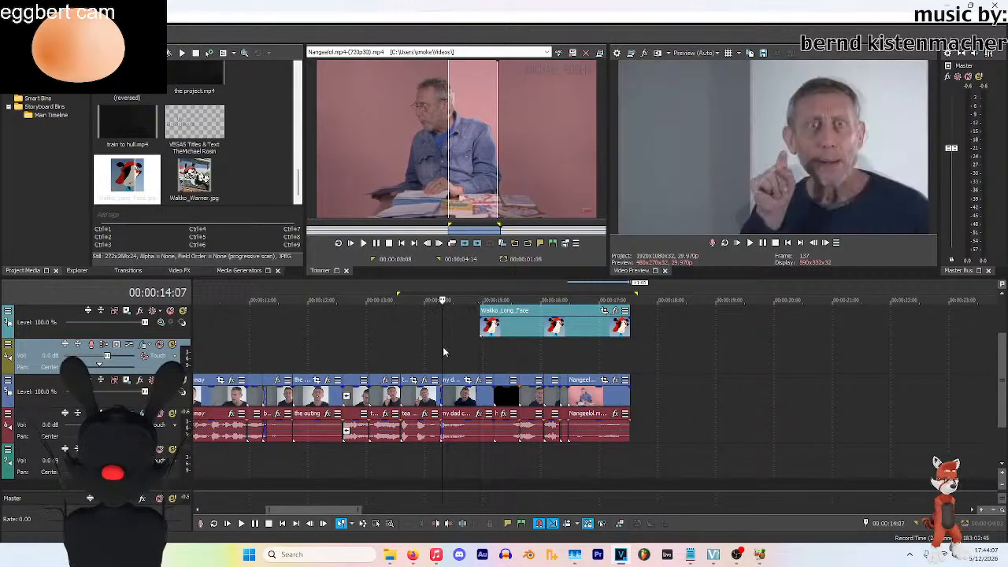
Extend the start of Wakko_Long_Face to about 00:00:14:17 and give it a fade-in of about 9 frames
{"action": "left_click_drag", "start_coordinate": [483, 329], "coordinate": [465, 330]}
{"action": "left_click", "coordinate": [478, 352]}
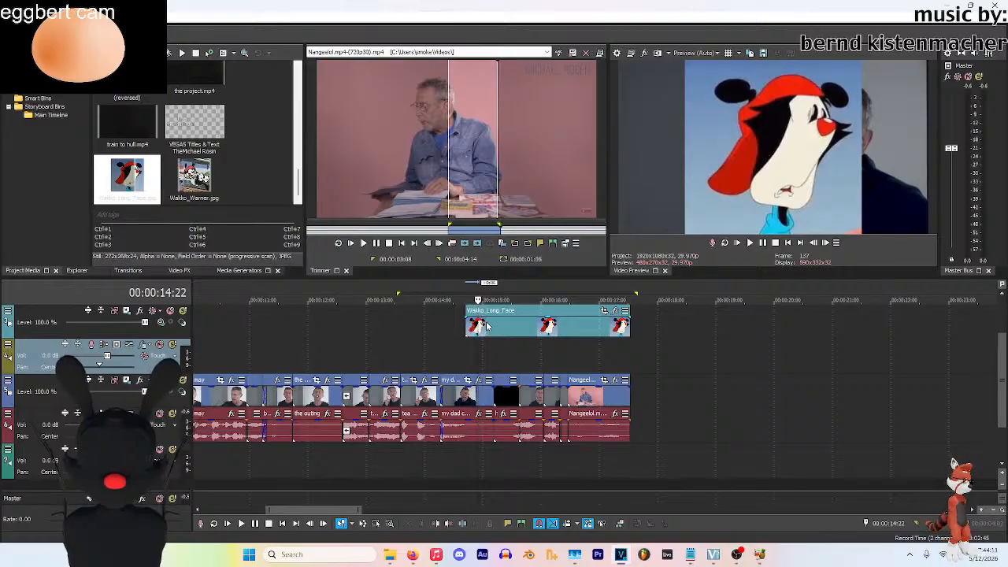
{"action": "left_click_drag", "start_coordinate": [467, 312], "coordinate": [490, 320]}
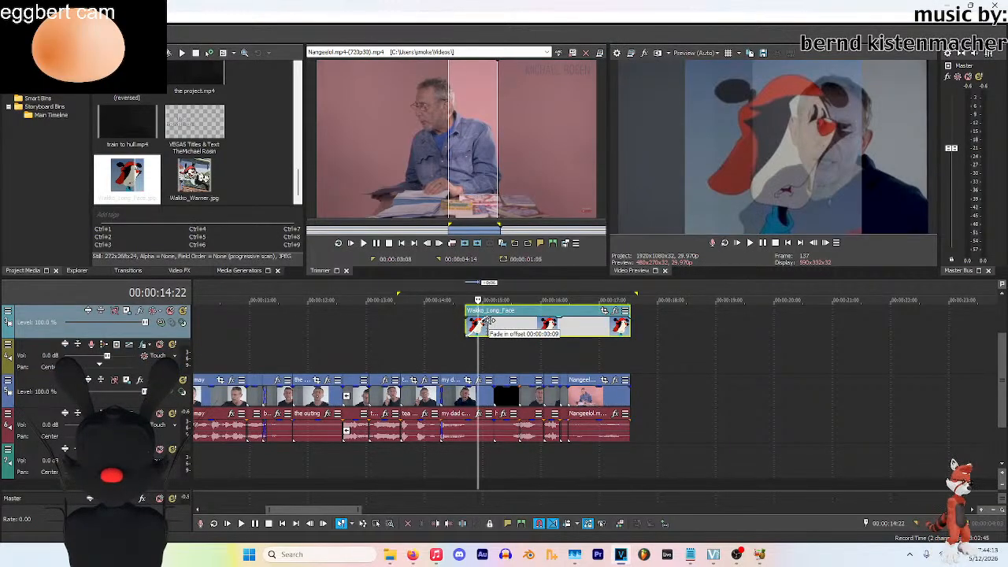
{"action": "left_click", "coordinate": [502, 342]}
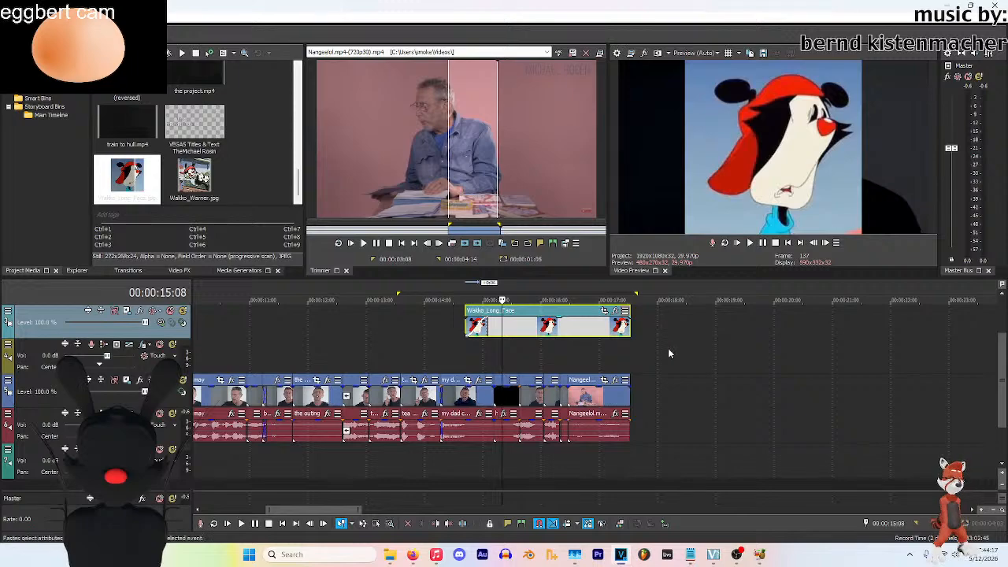
Check the Wakko_Long_Face overlay against the Nangeelol clip at the sequence end, 00:00:17:13, and around 00:00:16:20
{"action": "left_click", "coordinate": [629, 364]}
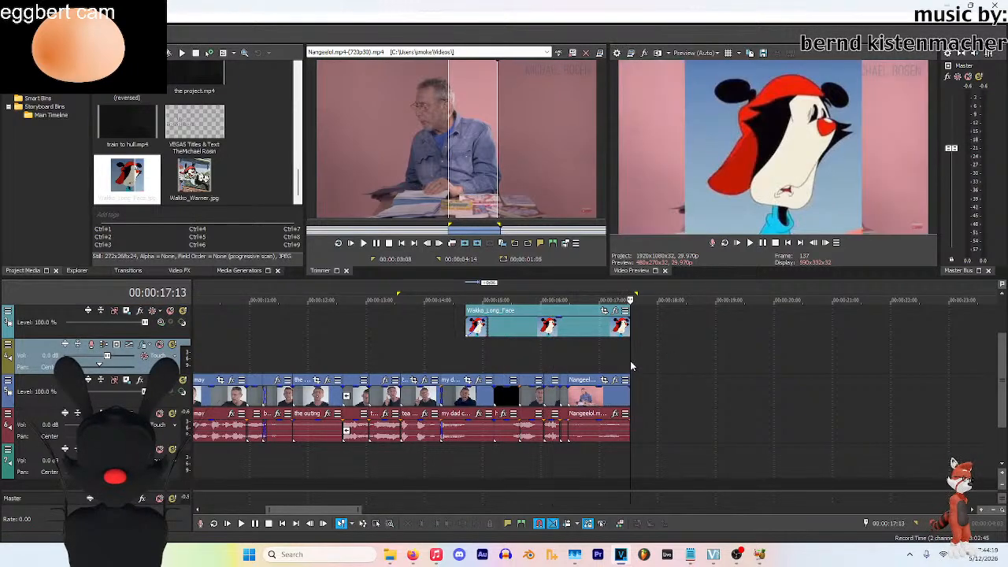
{"action": "scroll", "coordinate": [599, 370], "scroll_direction": "down", "scroll_amount": 8}
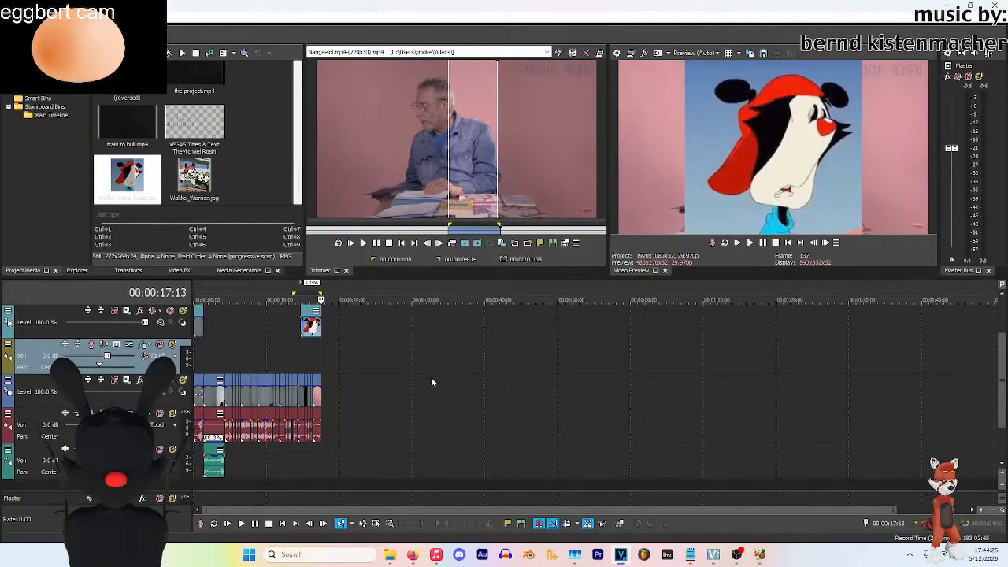
{"action": "scroll", "coordinate": [472, 386], "scroll_direction": "up", "scroll_amount": 8}
{"action": "scroll", "coordinate": [620, 399], "scroll_direction": "up", "scroll_amount": 3}
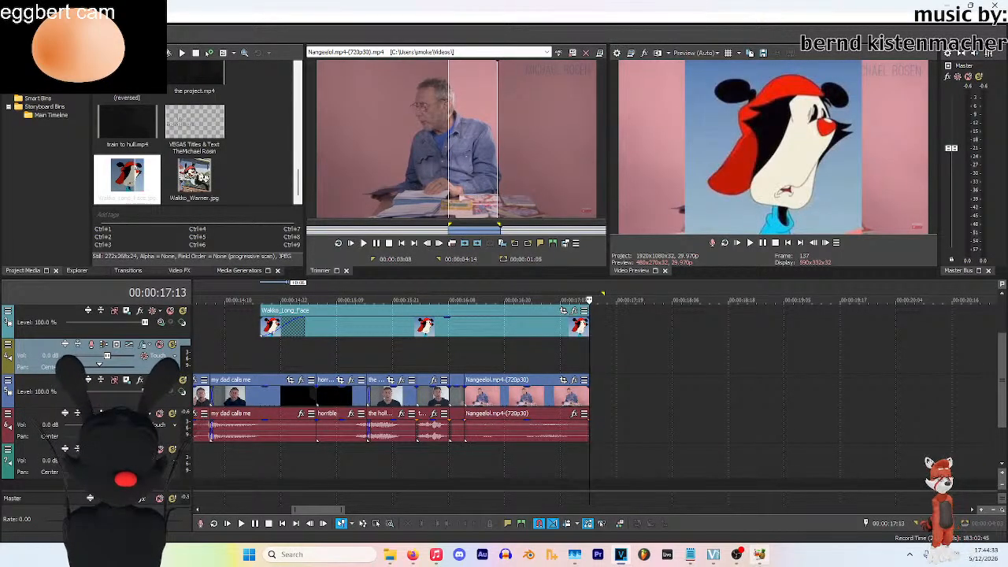
{"action": "left_click", "coordinate": [513, 344]}
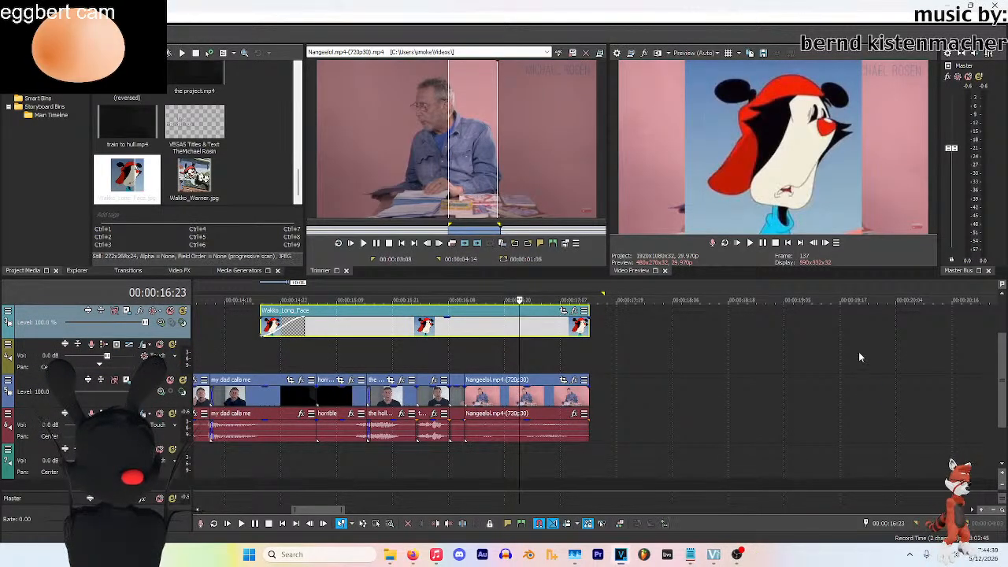
{"action": "left_click", "coordinate": [507, 331]}
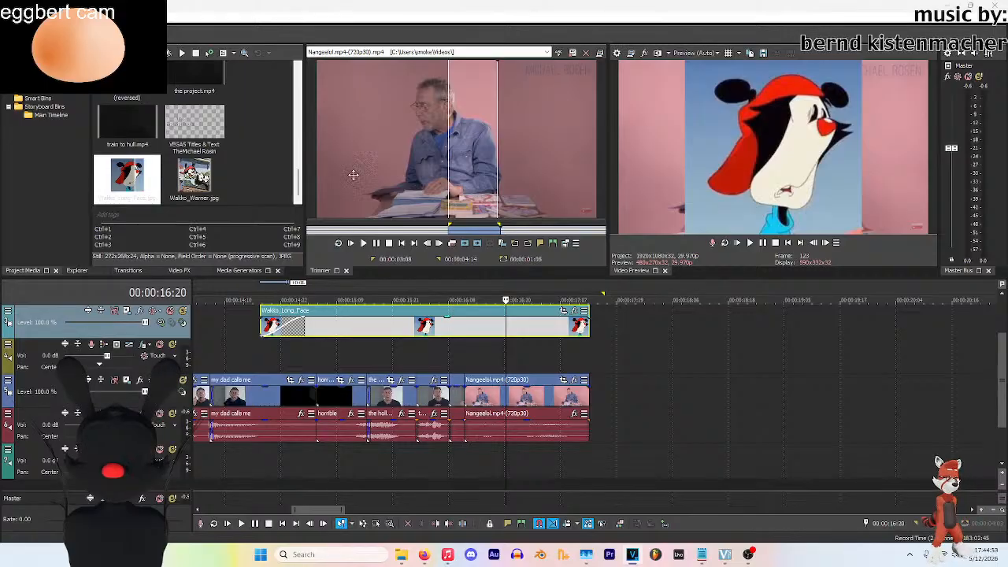
Try out the still image of the three cartoon characters after Wakko_Long_Face on the same track, and remove it
{"action": "scroll", "coordinate": [281, 147], "scroll_direction": "up", "scroll_amount": 5}
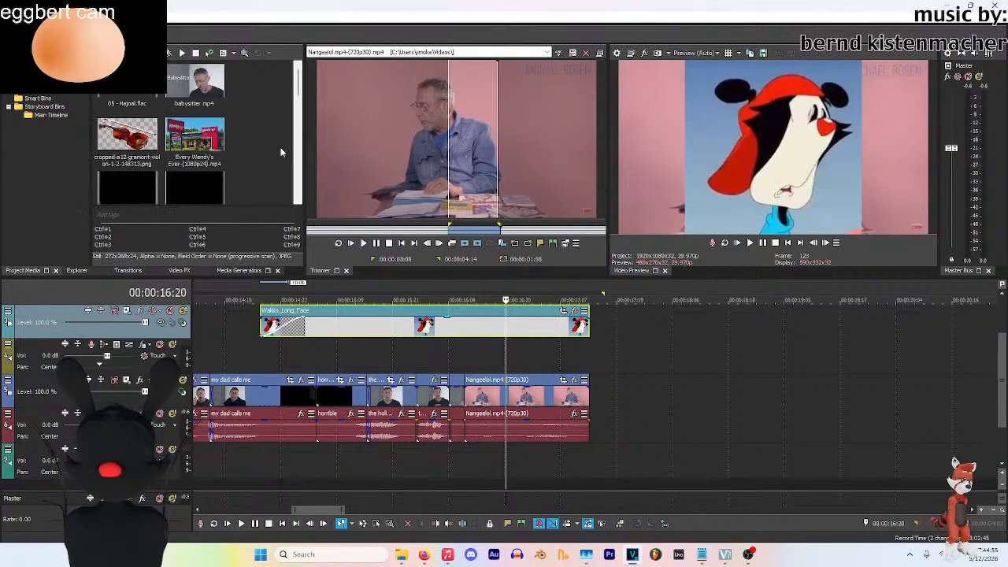
{"action": "scroll", "coordinate": [221, 166], "scroll_direction": "down", "scroll_amount": 5}
{"action": "left_click_drag", "start_coordinate": [229, 152], "coordinate": [612, 342]}
{"action": "left_click", "coordinate": [646, 301]}
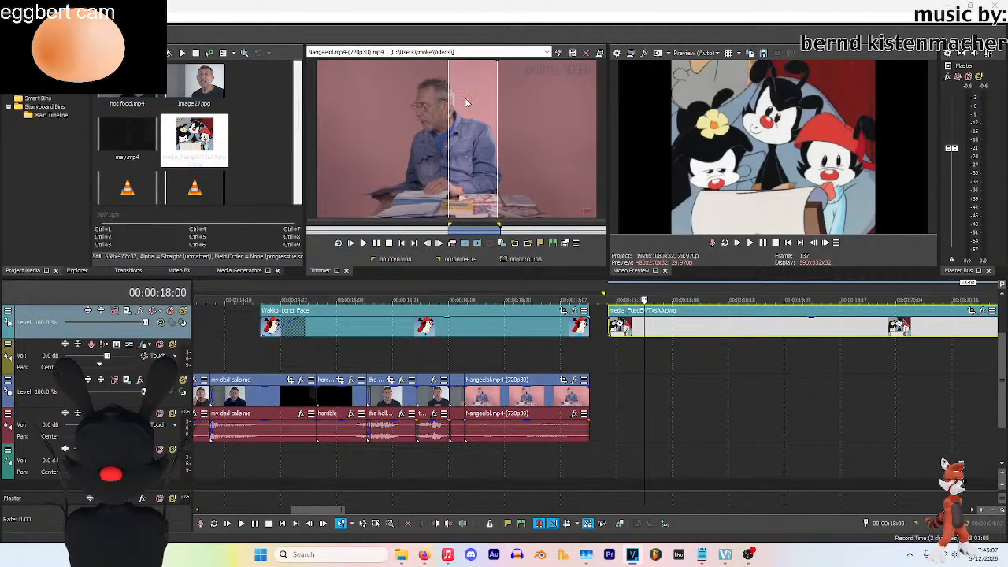
{"action": "left_click", "coordinate": [724, 319]}
{"action": "key", "text": "Delete"}
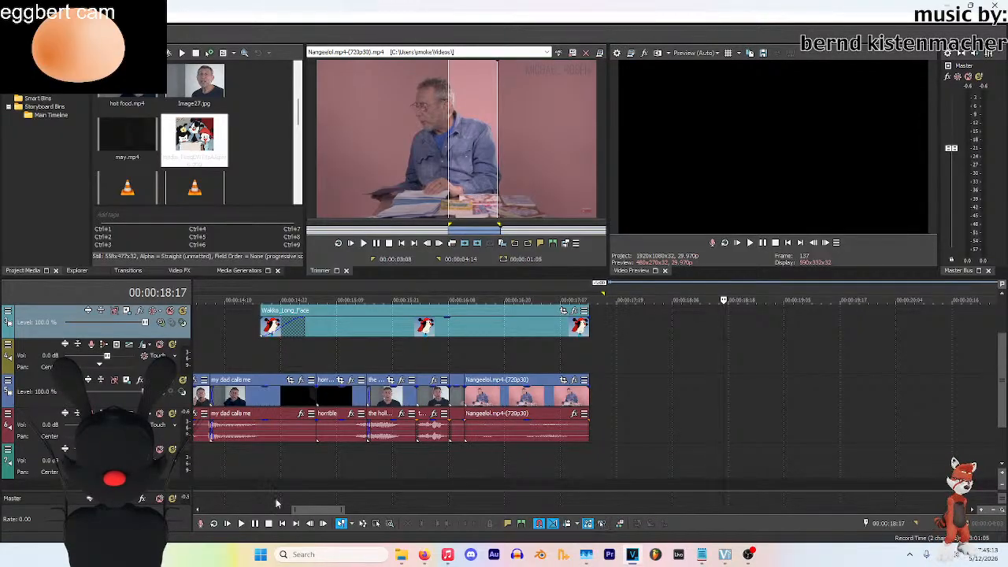
Review the opening section with the violin image overlaid on the michael rosen rap clip, between 00:00:02:02 and 00:00:03:10
{"action": "left_click_drag", "start_coordinate": [331, 509], "coordinate": [224, 516]}
{"action": "scroll", "coordinate": [565, 333], "scroll_direction": "down", "scroll_amount": 6}
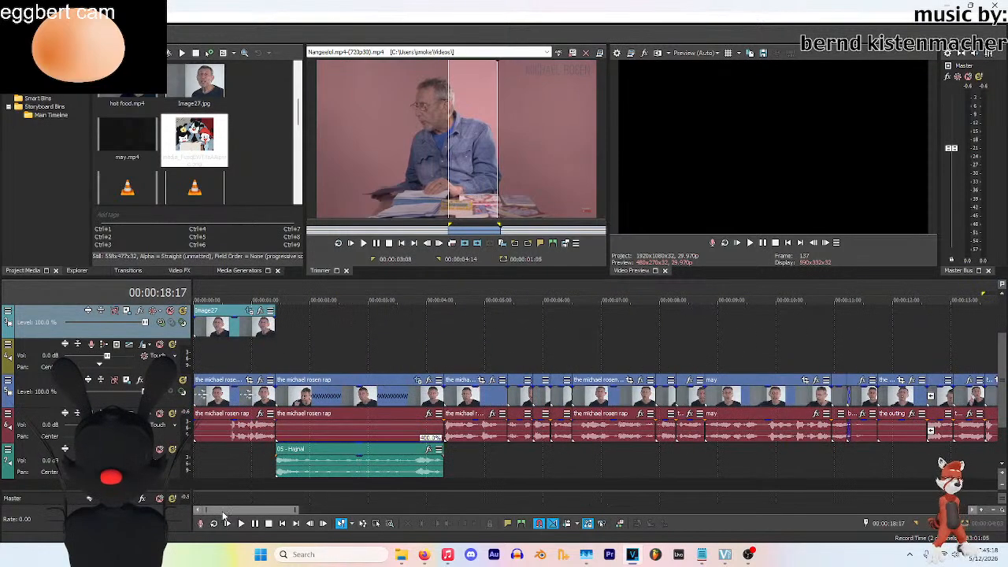
{"action": "left_click", "coordinate": [315, 341]}
{"action": "scroll", "coordinate": [1005, 369], "scroll_direction": "up", "scroll_amount": 2}
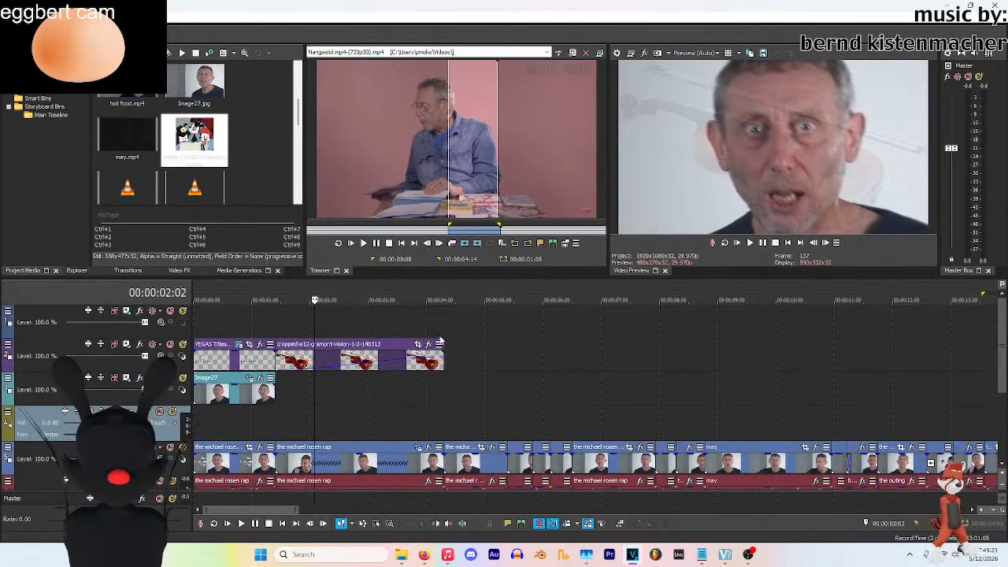
{"action": "left_click", "coordinate": [369, 350]}
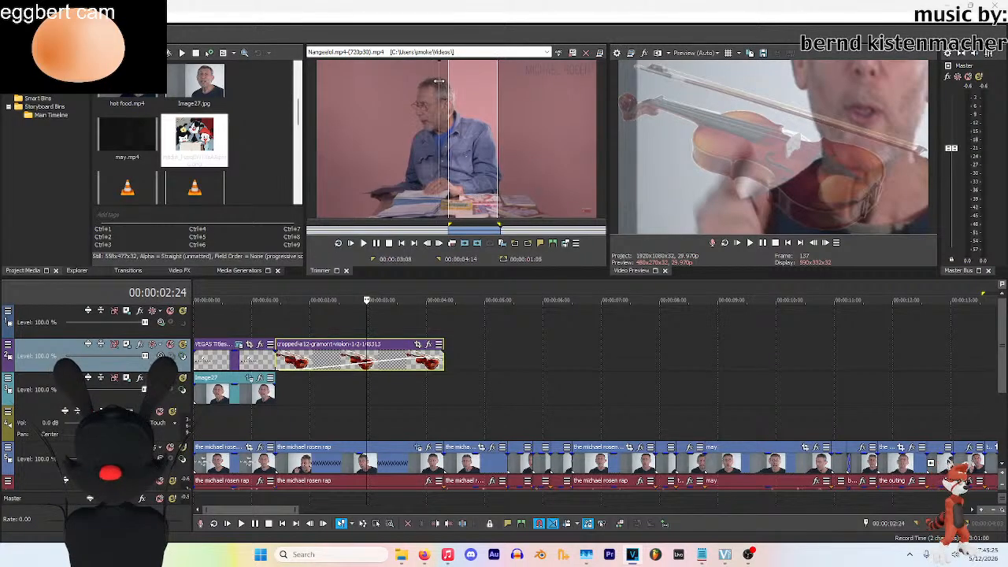
{"action": "left_click", "coordinate": [394, 453]}
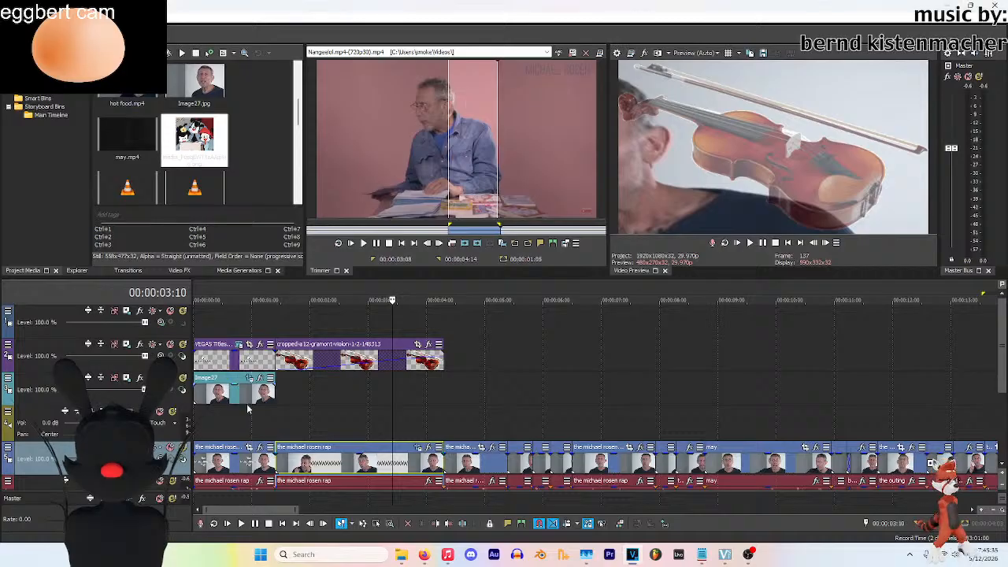
{"action": "left_click", "coordinate": [308, 409]}
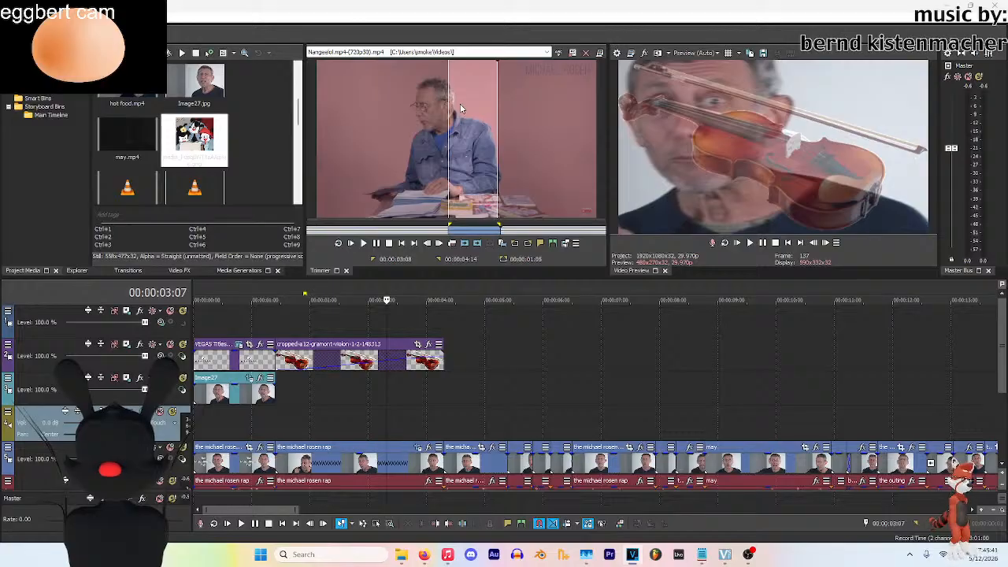
Open Event Pan/Crop for the Wakko_Long_Face event and delete its Position keyframe at about 00:00:00:15
{"action": "left_click_drag", "start_coordinate": [275, 510], "coordinate": [364, 516]}
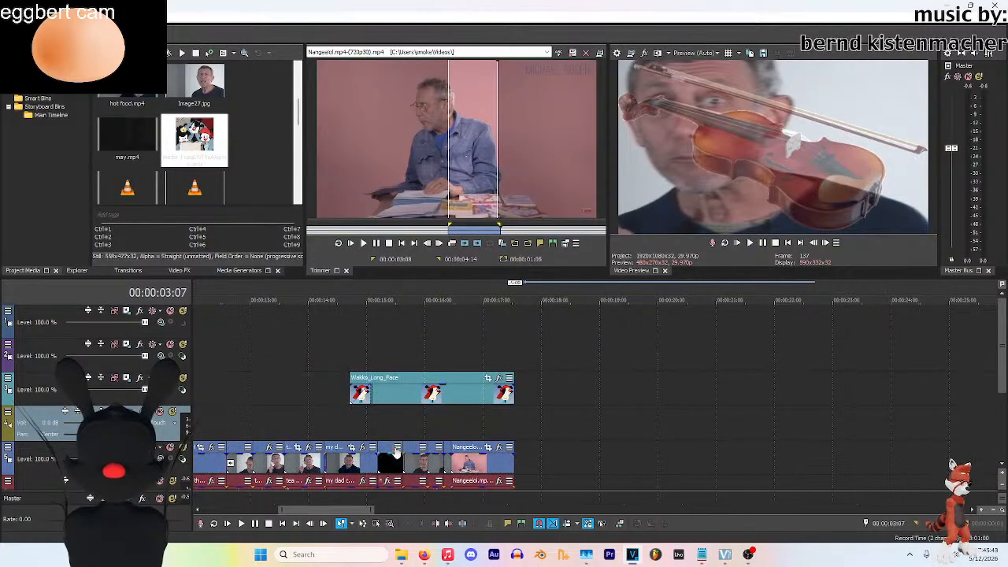
{"action": "left_click", "coordinate": [389, 398]}
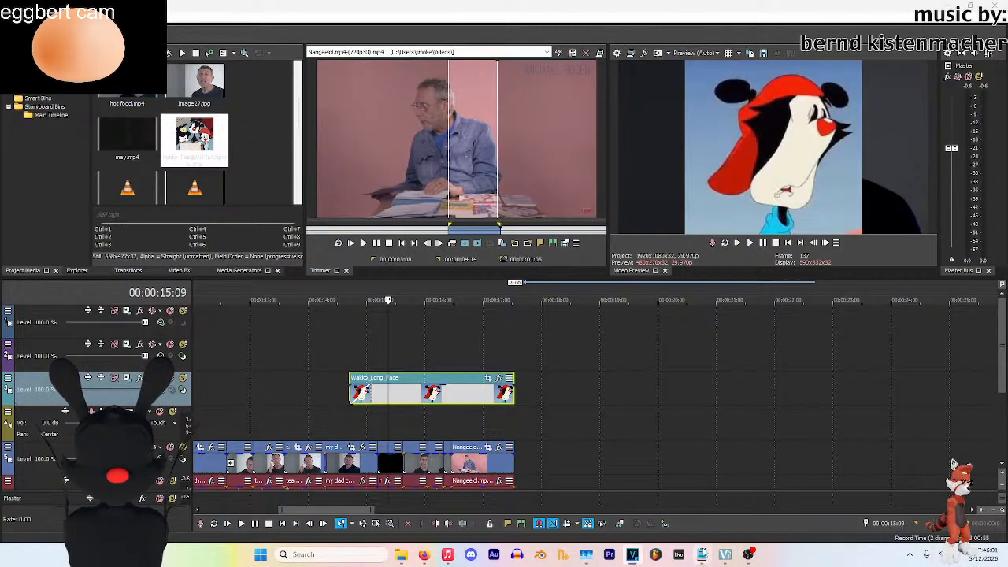
{"action": "left_click", "coordinate": [749, 555]}
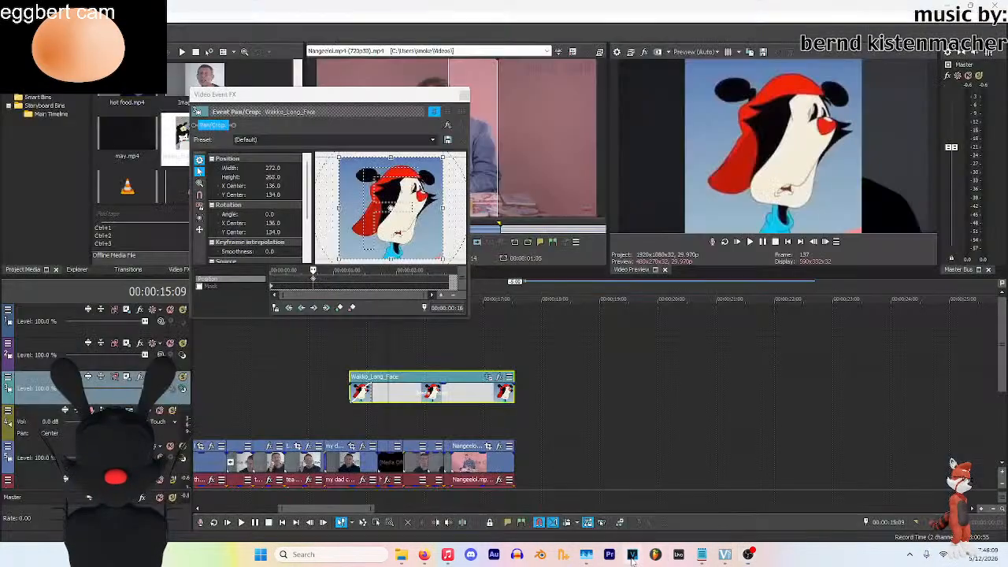
{"action": "left_click", "coordinate": [632, 554]}
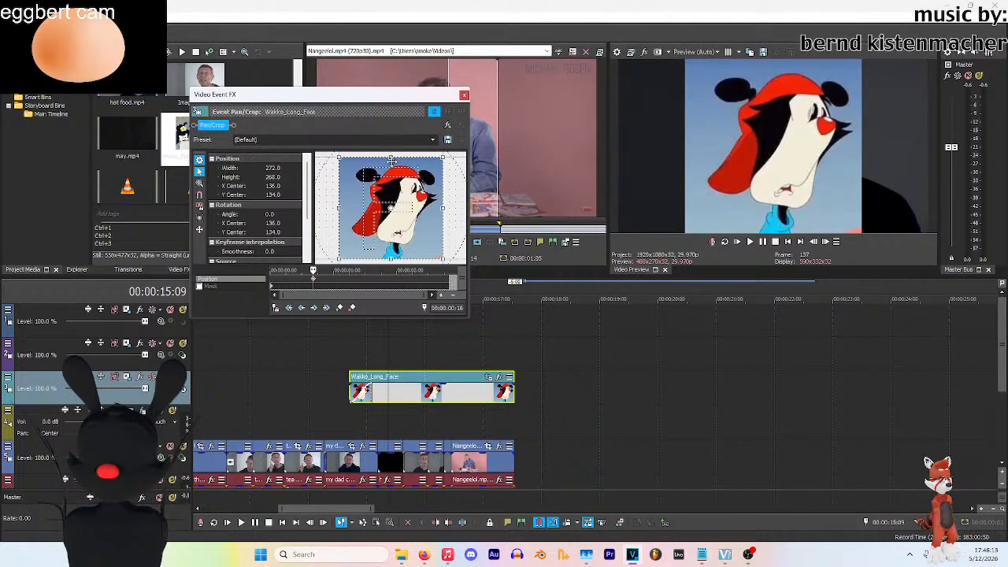
{"action": "right_click", "coordinate": [381, 221]}
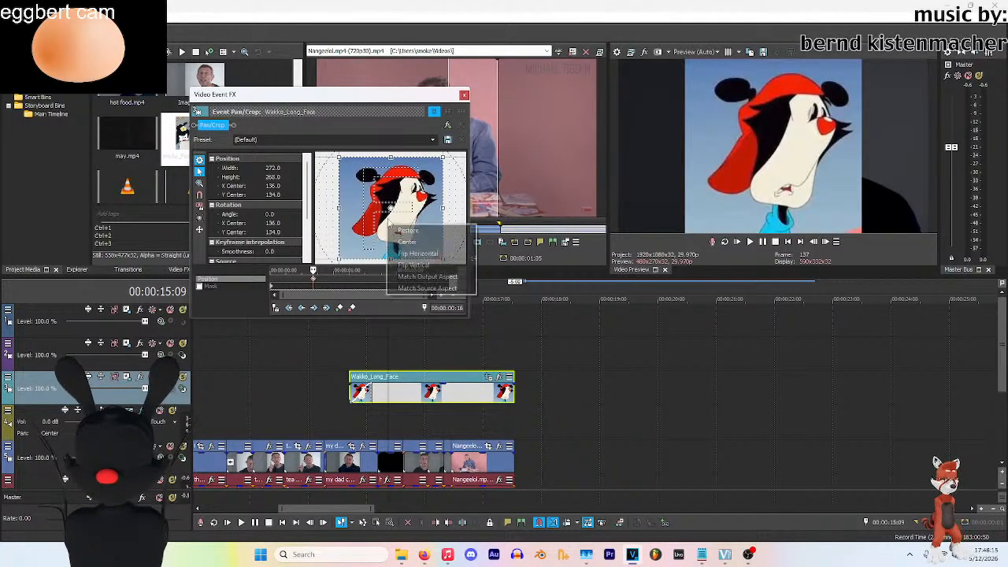
{"action": "left_click", "coordinate": [445, 208]}
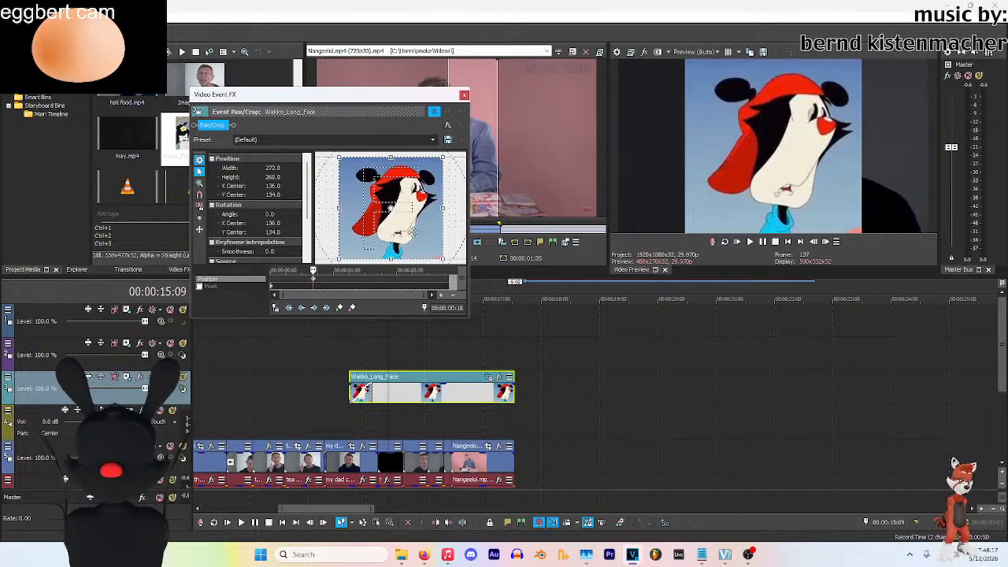
{"action": "scroll", "coordinate": [268, 236], "scroll_direction": "down", "scroll_amount": 1}
{"action": "scroll", "coordinate": [272, 234], "scroll_direction": "down", "scroll_amount": 2}
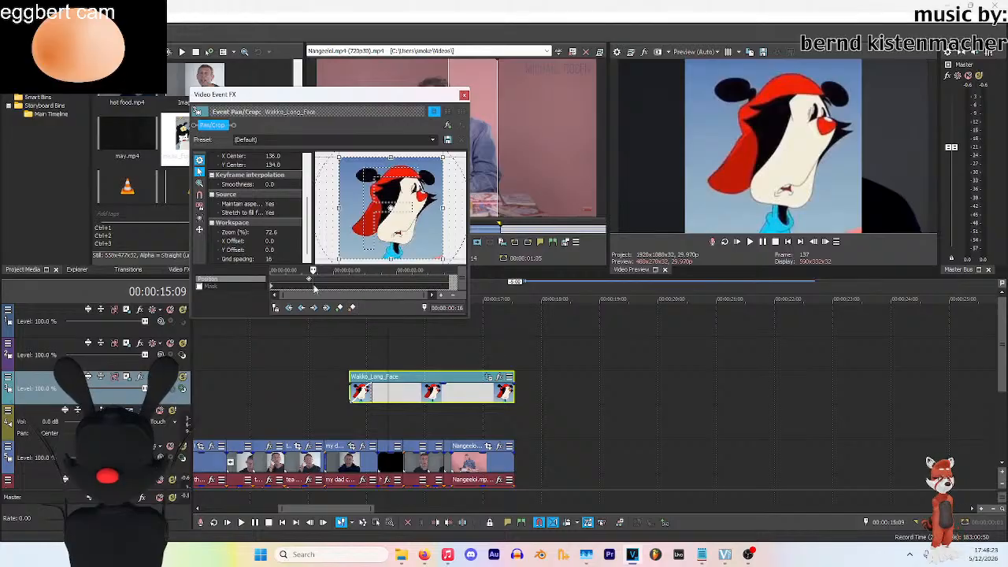
{"action": "left_click", "coordinate": [352, 308]}
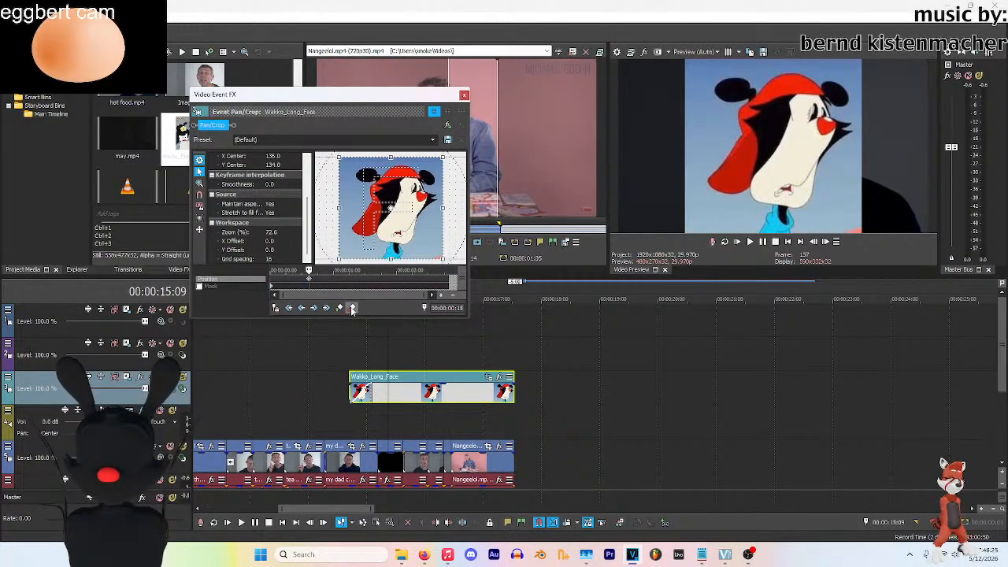
Enable the mask on Wakko_Long_Face and draw a rectangular mask, sizing it to cover the whole image
{"action": "left_click", "coordinate": [273, 291]}
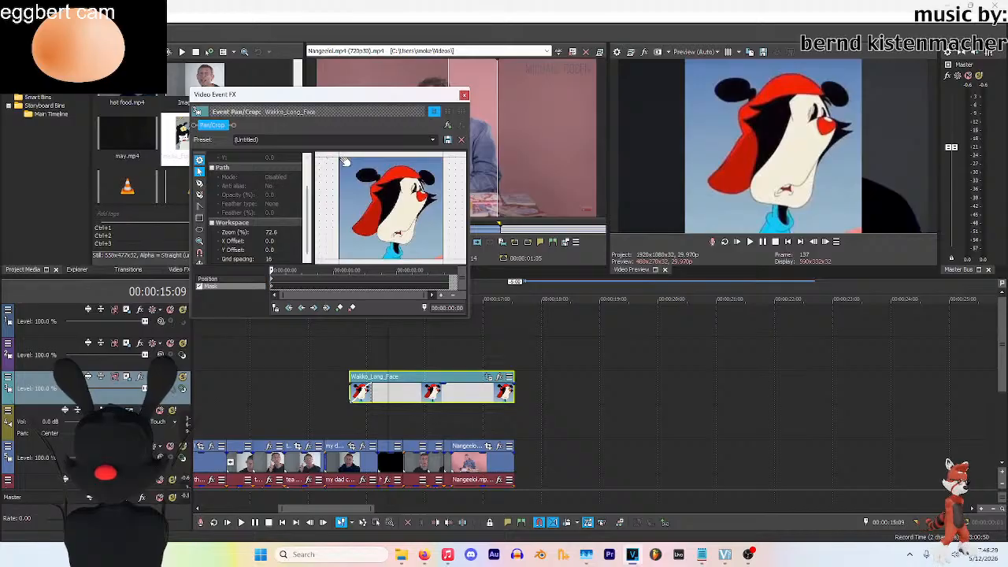
{"action": "right_click", "coordinate": [365, 188]}
{"action": "left_click", "coordinate": [402, 244]}
{"action": "left_click_drag", "start_coordinate": [361, 183], "coordinate": [434, 257]}
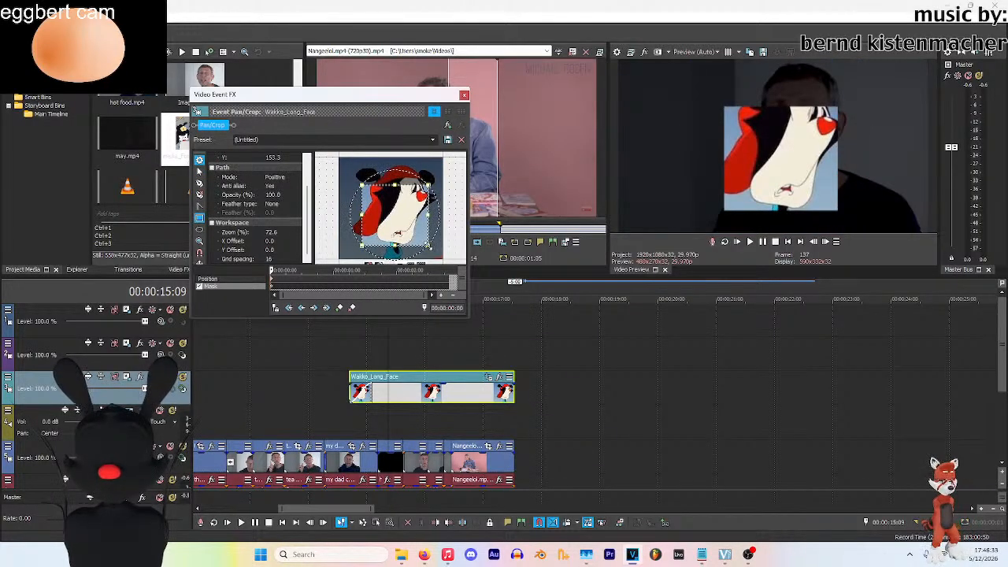
{"action": "mouse_move", "coordinate": [409, 225]}
{"action": "left_mouse_down"}
{"action": "mouse_move", "coordinate": [409, 253]}
{"action": "mouse_move", "coordinate": [409, 208]}
{"action": "left_mouse_up"}
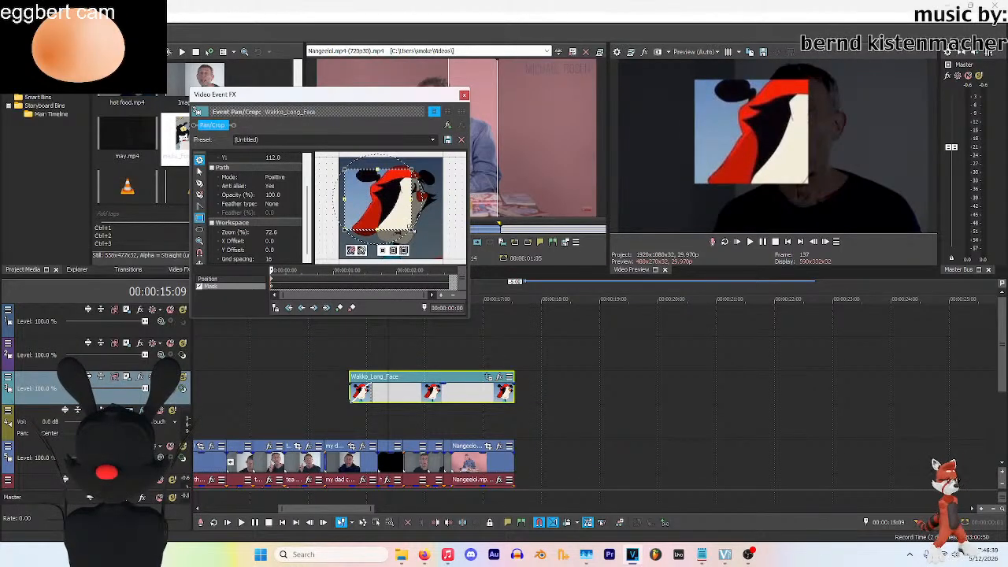
{"action": "left_click_drag", "start_coordinate": [412, 230], "coordinate": [441, 258]}
{"action": "left_click_drag", "start_coordinate": [343, 170], "coordinate": [338, 158]}
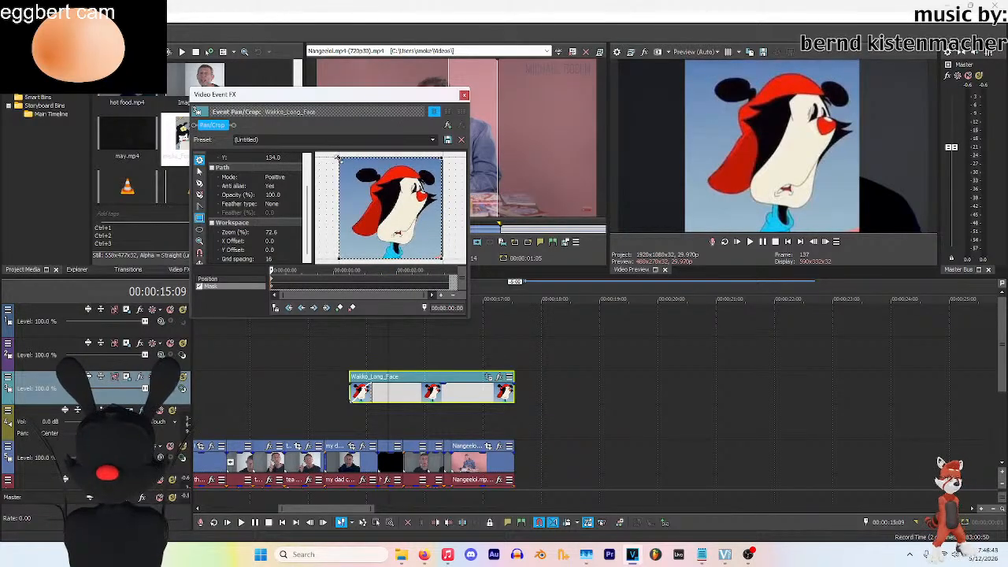
Set the mask's Apply to FX option to Yes and shift the mask slightly towards the image's upper-left corner
{"action": "left_click", "coordinate": [225, 280]}
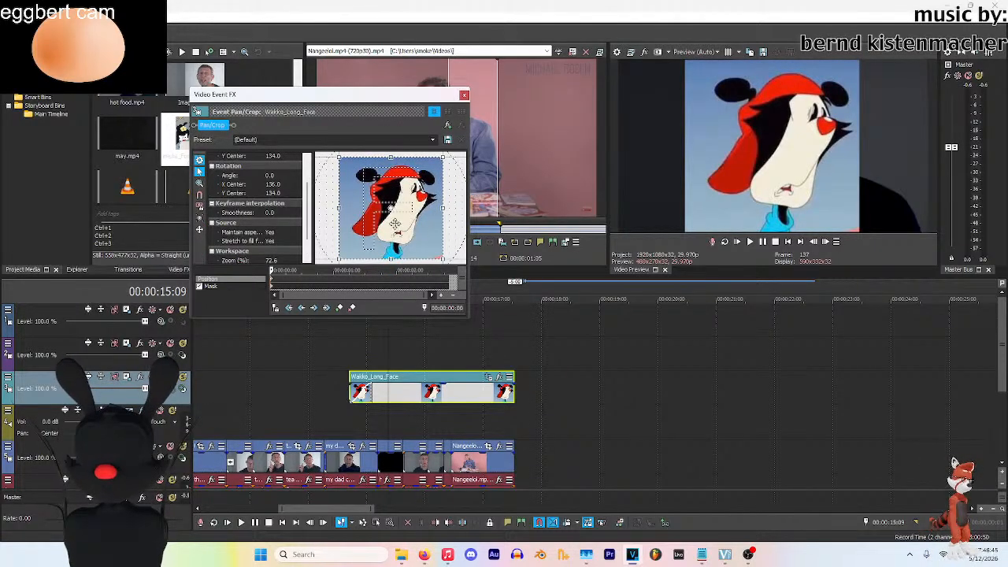
{"action": "left_click", "coordinate": [241, 287]}
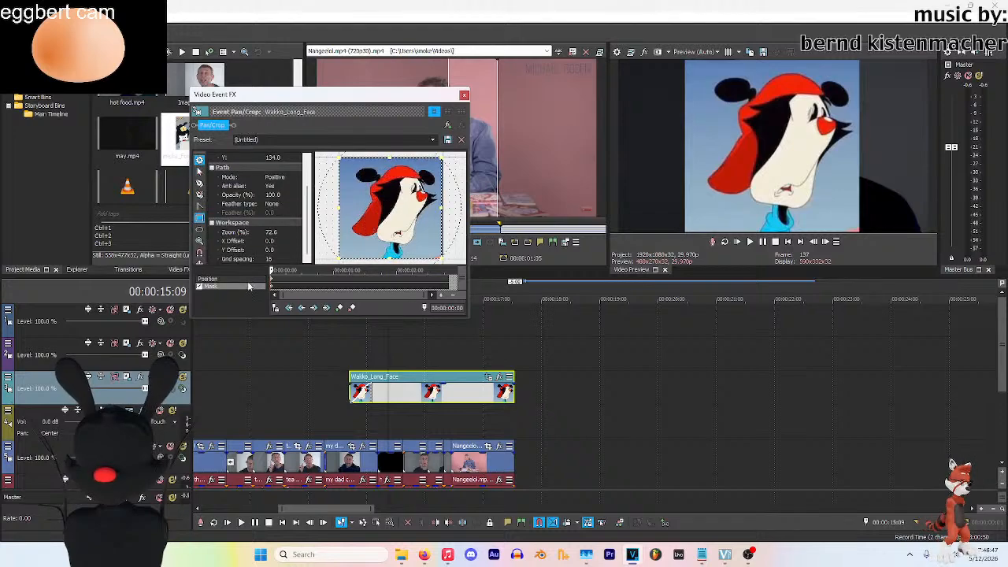
{"action": "scroll", "coordinate": [291, 201], "scroll_direction": "up", "scroll_amount": 3}
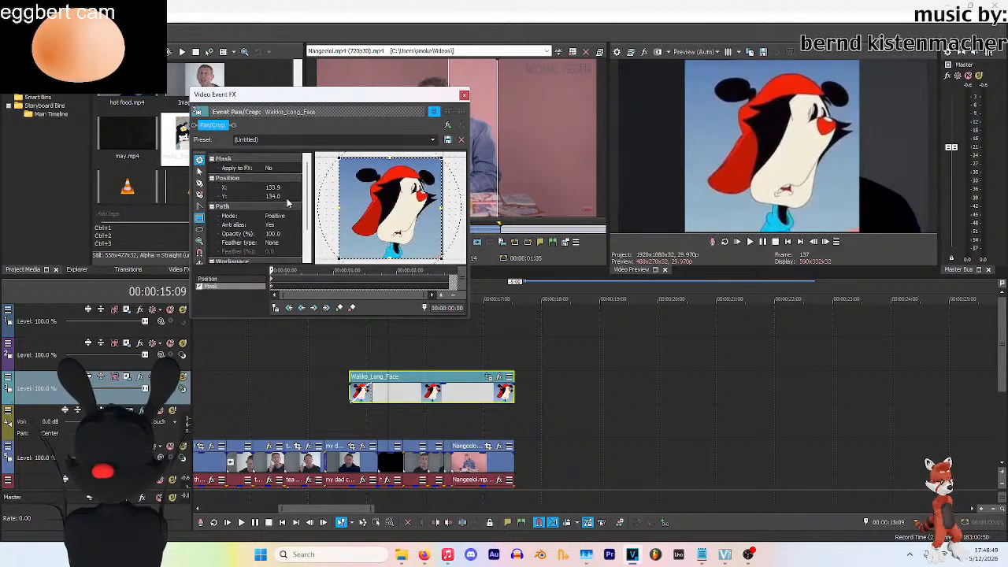
{"action": "left_click", "coordinate": [271, 168]}
{"action": "left_click", "coordinate": [281, 180]}
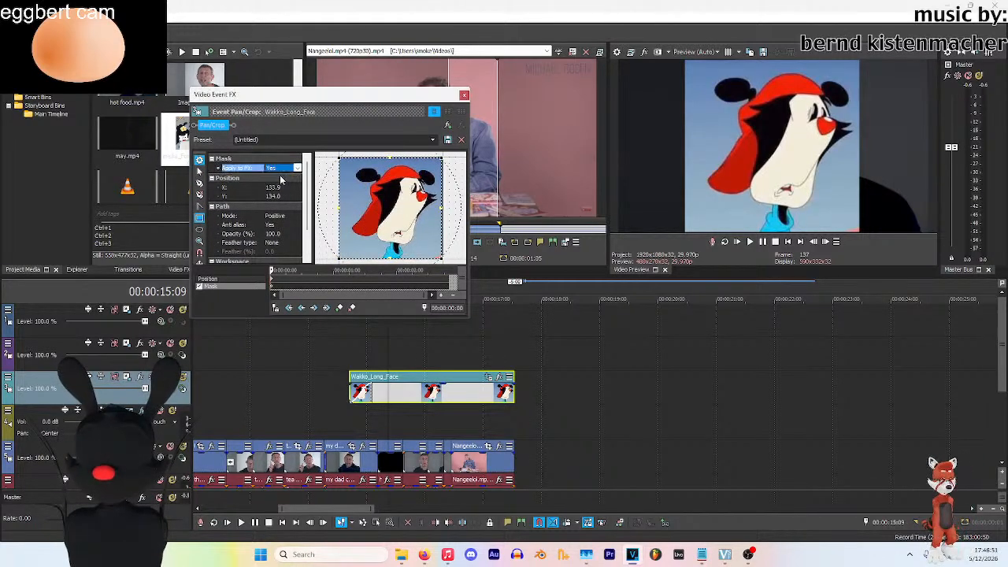
{"action": "mouse_move", "coordinate": [423, 211]}
{"action": "left_mouse_down"}
{"action": "mouse_move", "coordinate": [349, 219]}
{"action": "mouse_move", "coordinate": [344, 245]}
{"action": "mouse_move", "coordinate": [421, 211]}
{"action": "mouse_move", "coordinate": [401, 188]}
{"action": "mouse_move", "coordinate": [405, 203]}
{"action": "left_mouse_up"}
{"action": "scroll", "coordinate": [275, 213], "scroll_direction": "down", "scroll_amount": 2}
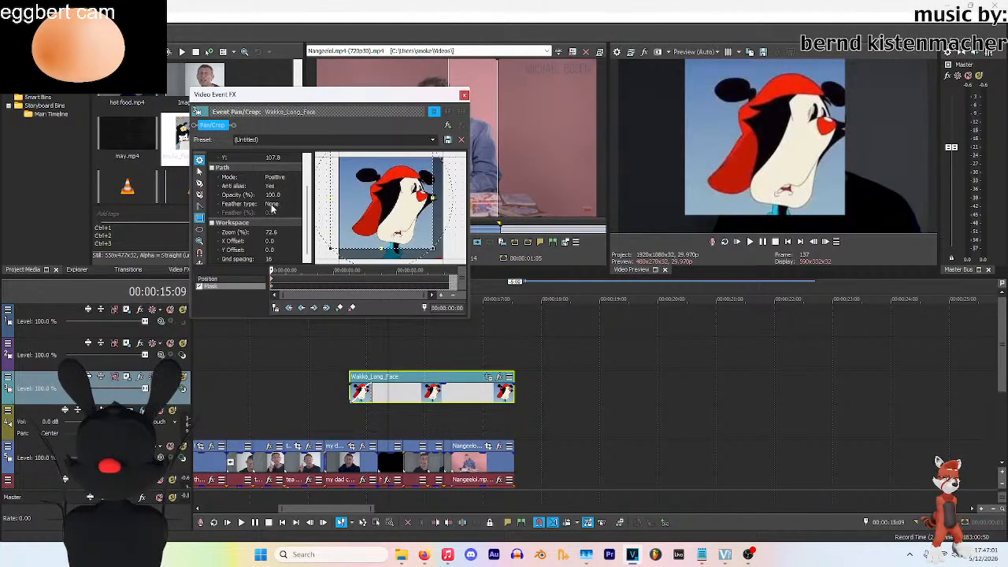
Disable the mask on the Wakko_Long_Face event and close its Event Pan/Crop window
{"action": "left_click", "coordinate": [229, 279]}
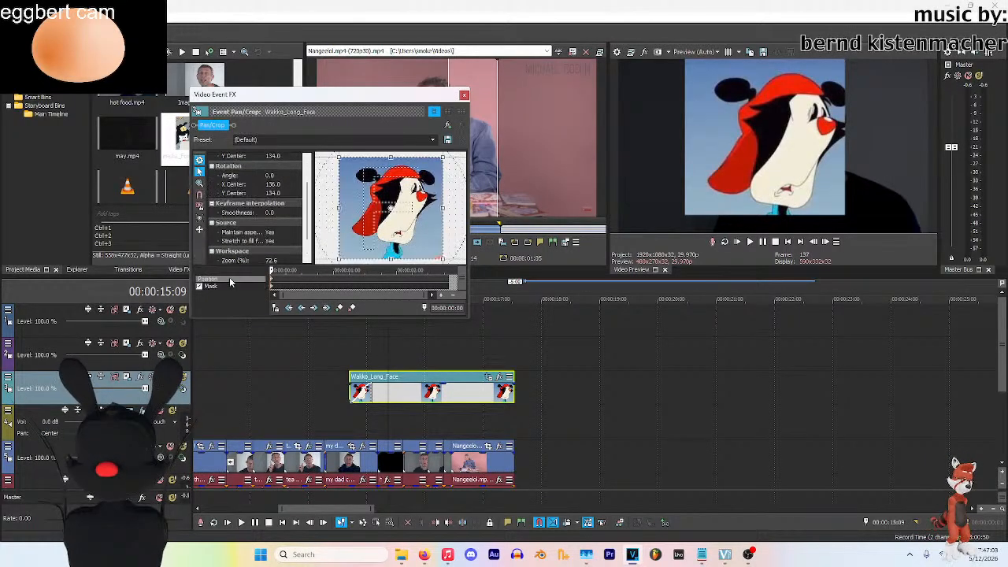
{"action": "left_click", "coordinate": [199, 286]}
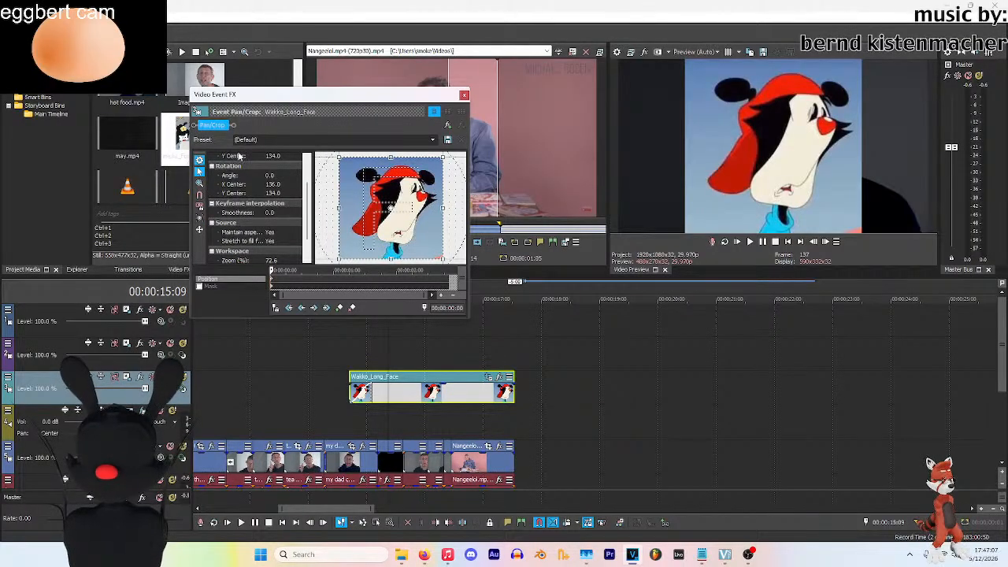
{"action": "left_click", "coordinate": [464, 96]}
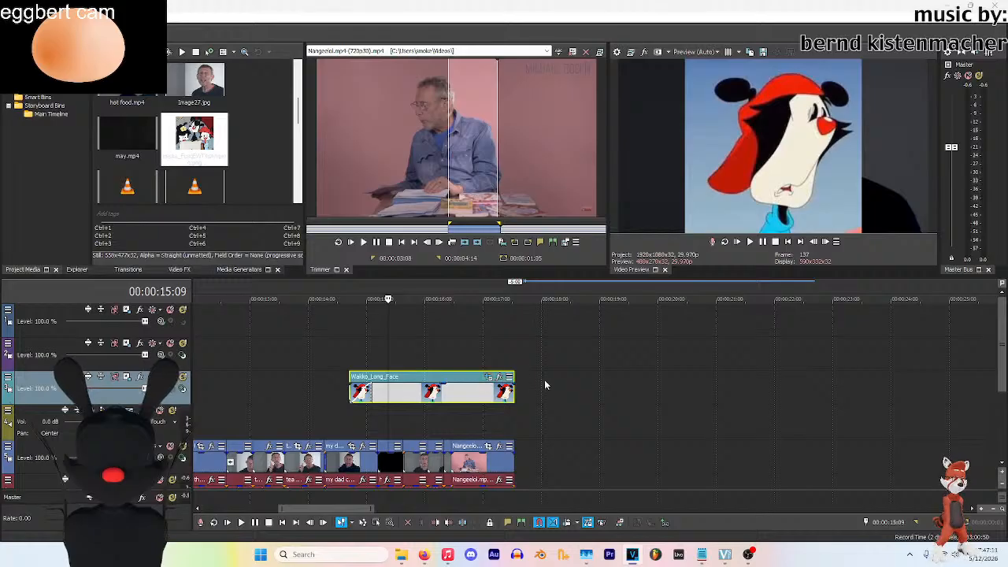
Switch to OBS to check the Window Capture source, then return to the VEGAS Pro project
{"action": "mouse_move", "coordinate": [726, 557]}
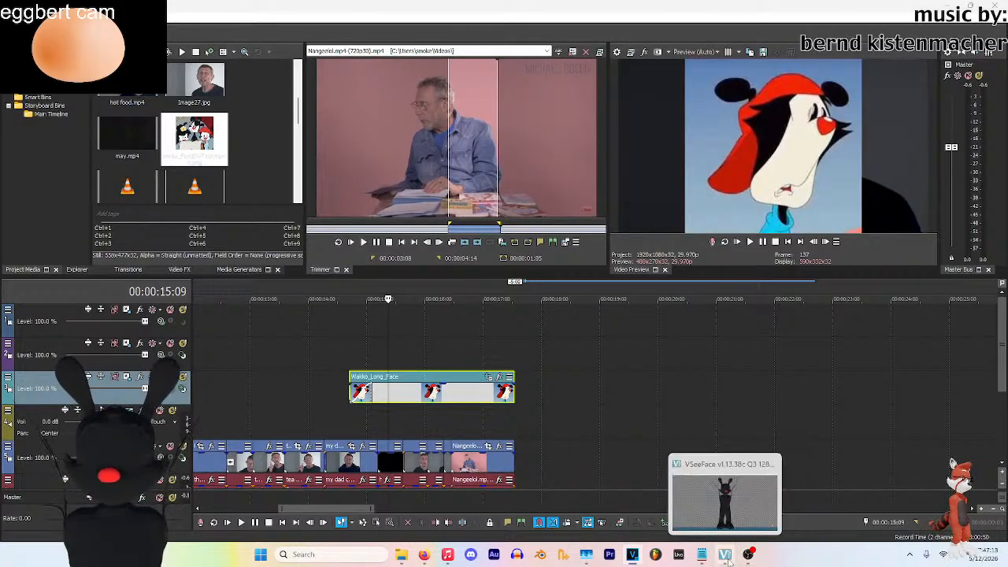
{"action": "mouse_move", "coordinate": [628, 557]}
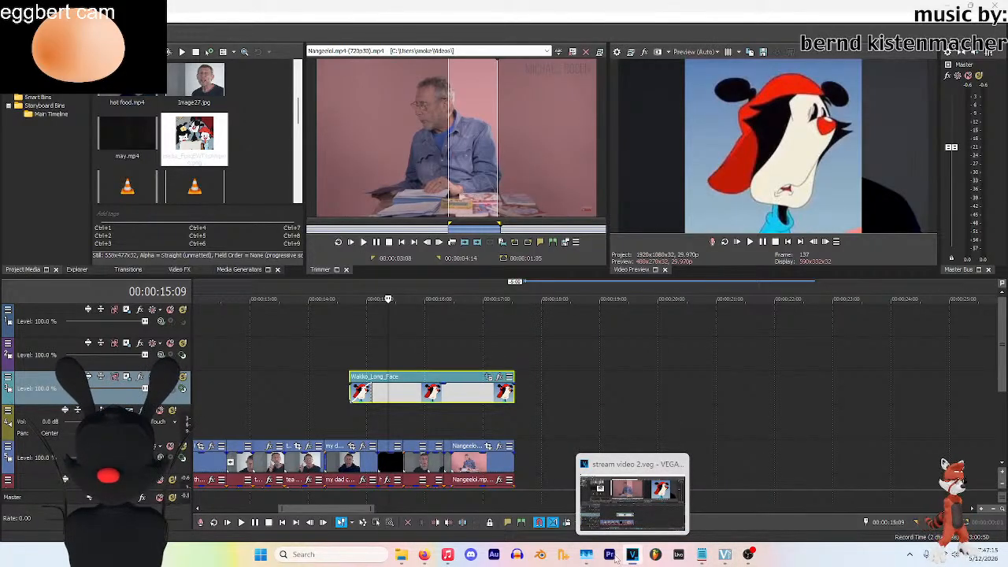
{"action": "left_click", "coordinate": [678, 555]}
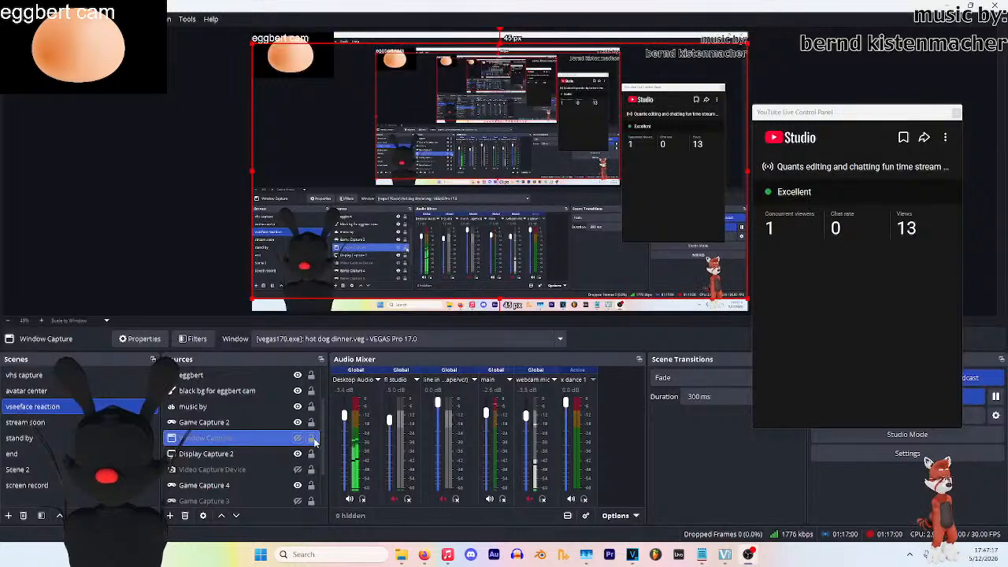
{"action": "key", "text": "alt+Tab"}
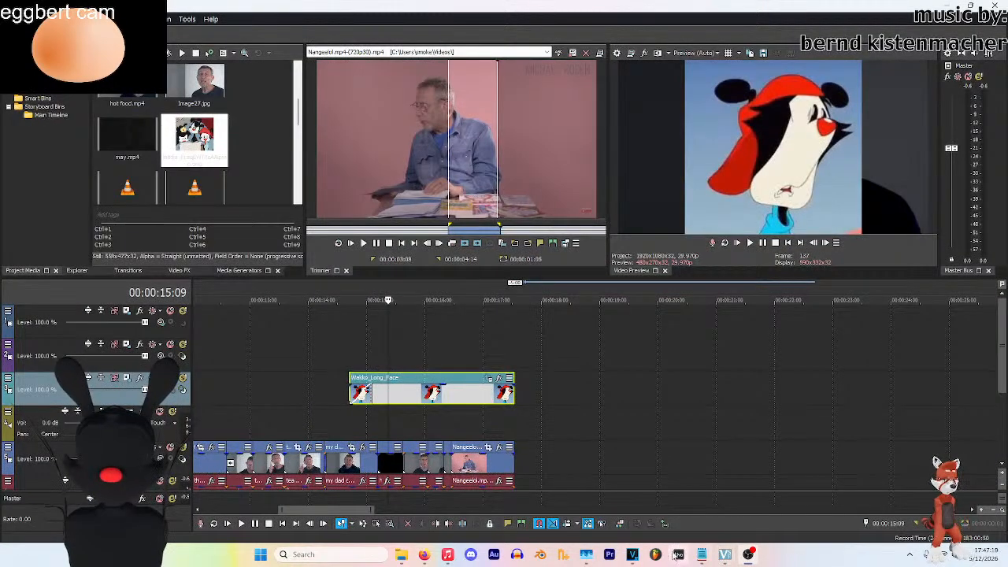
{"action": "left_click", "coordinate": [632, 554]}
Review the project media and the whole timeline, checking the frames before, under and at the end of the Wakko_Long_Face overlay
{"action": "left_click", "coordinate": [517, 449]}
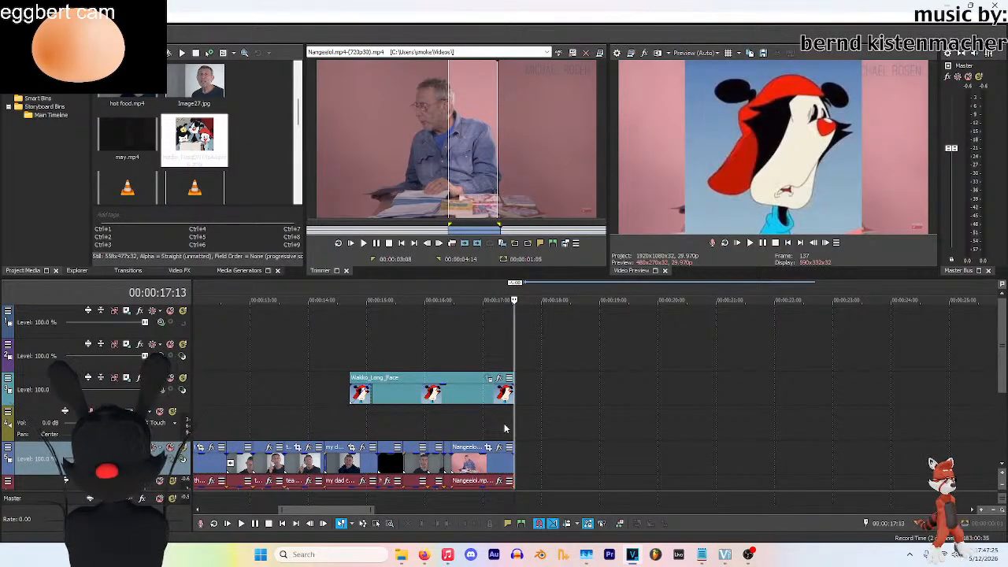
{"action": "scroll", "coordinate": [260, 122], "scroll_direction": "down", "scroll_amount": 4}
{"action": "scroll", "coordinate": [277, 124], "scroll_direction": "down", "scroll_amount": 2}
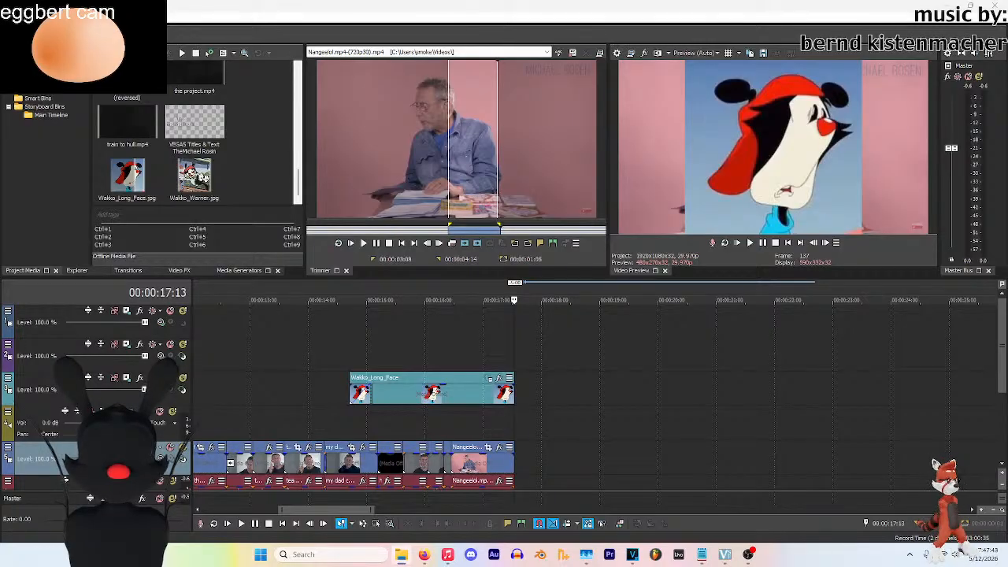
{"action": "left_click", "coordinate": [300, 330]}
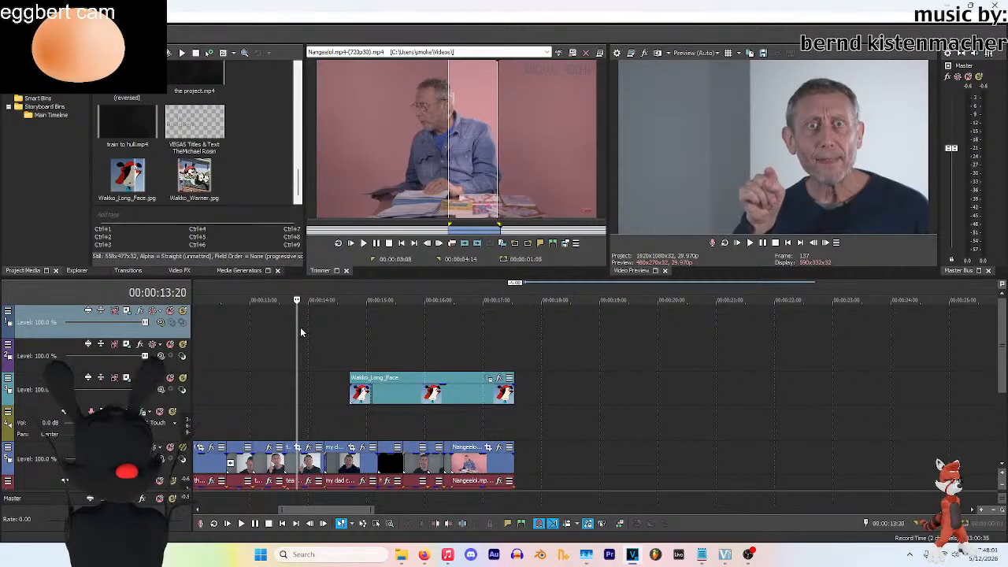
{"action": "left_click", "coordinate": [440, 344]}
{"action": "scroll", "coordinate": [556, 350], "scroll_direction": "down", "scroll_amount": 5}
{"action": "left_click_drag", "start_coordinate": [453, 513], "coordinate": [311, 513]}
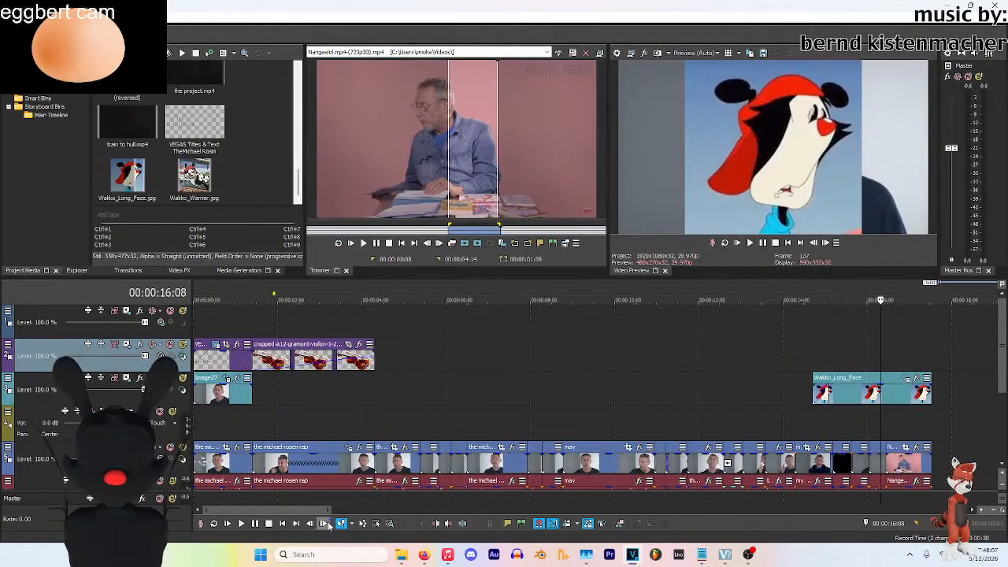
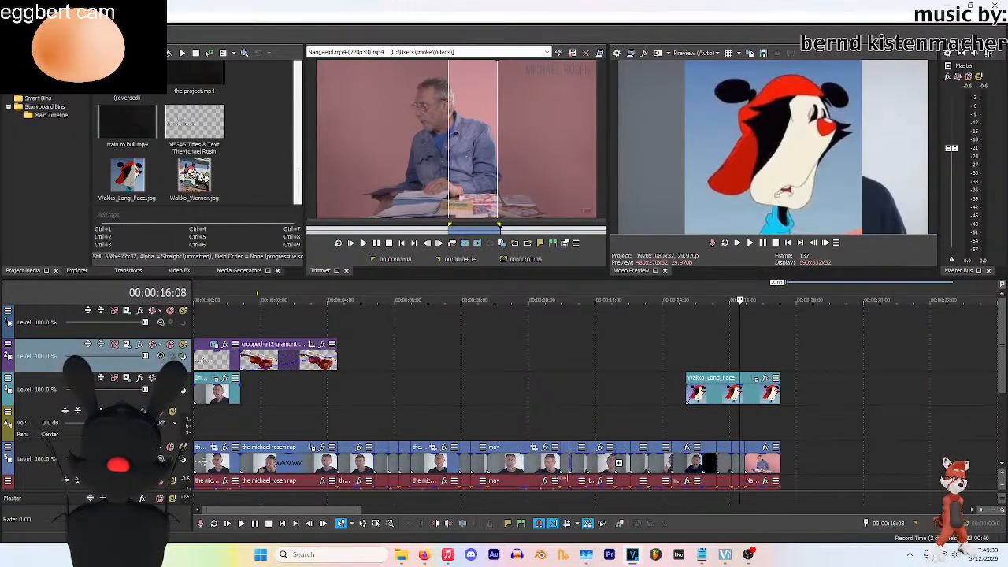
{"action": "left_click", "coordinate": [718, 391]}
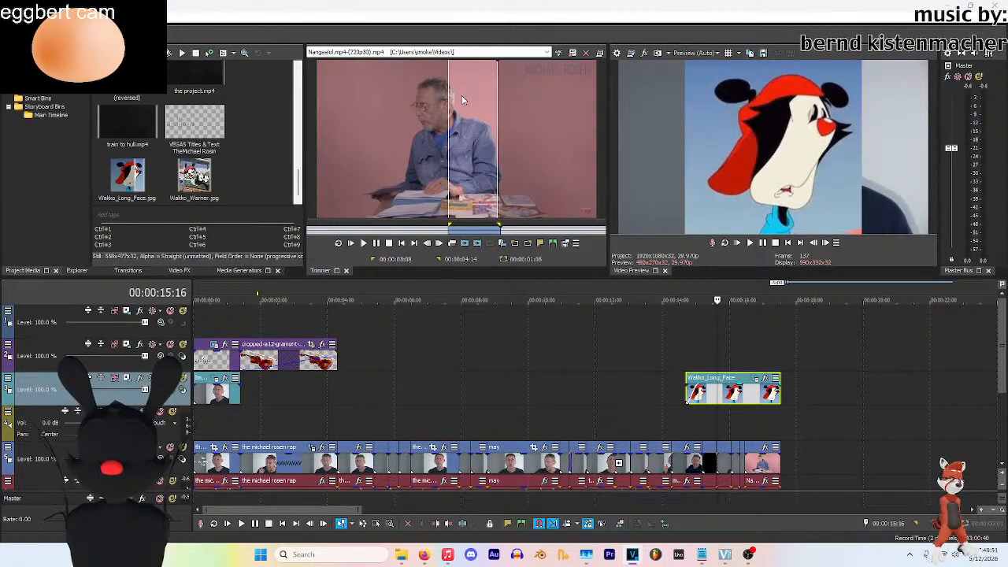
{"action": "scroll", "coordinate": [657, 334], "scroll_direction": "down", "scroll_amount": 3}
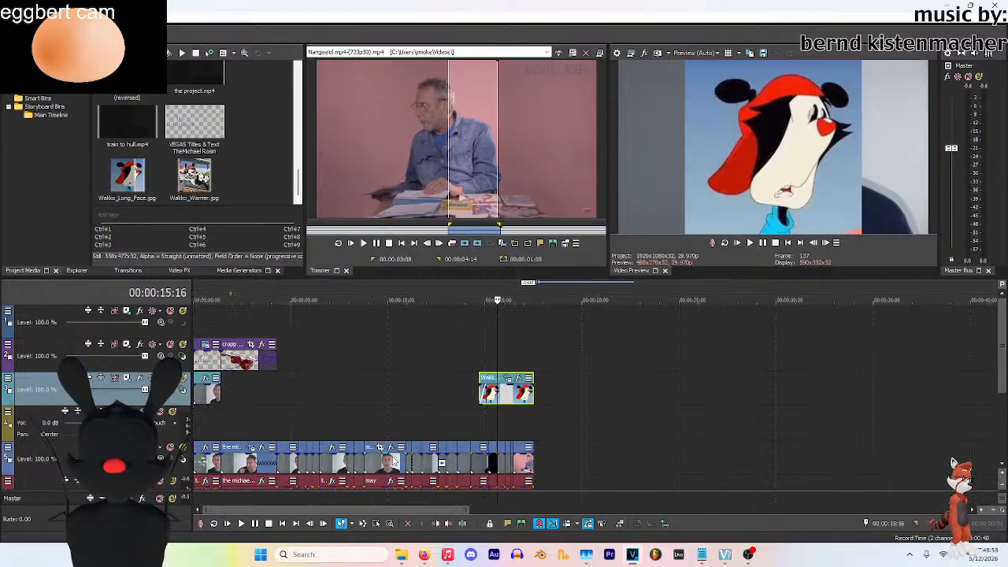
{"action": "scroll", "coordinate": [486, 486], "scroll_direction": "down", "scroll_amount": 2}
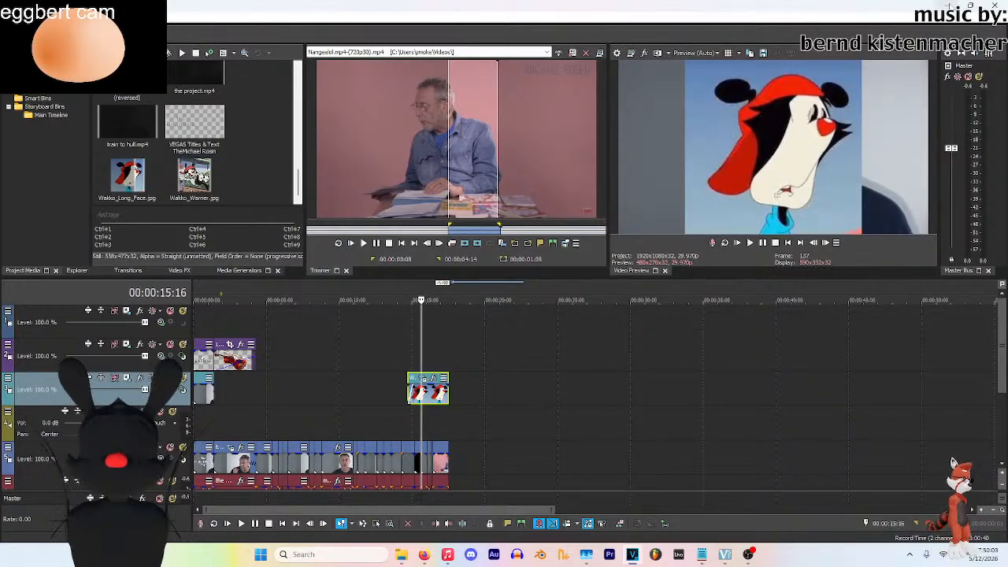
Switch to Firefox, look through the NANGY channel's videos on YouTube, and close that page
{"action": "left_click", "coordinate": [962, 17]}
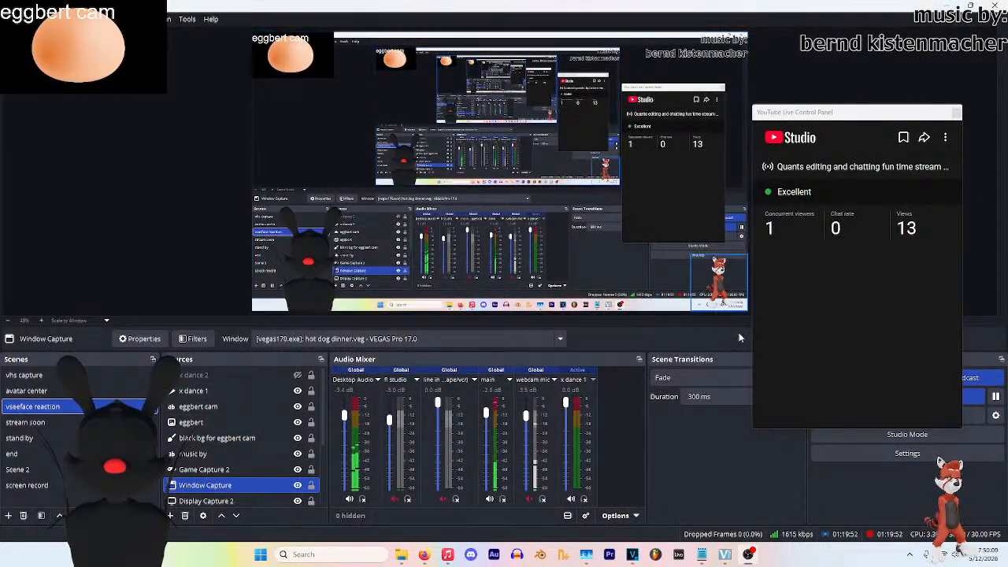
{"action": "mouse_move", "coordinate": [423, 555]}
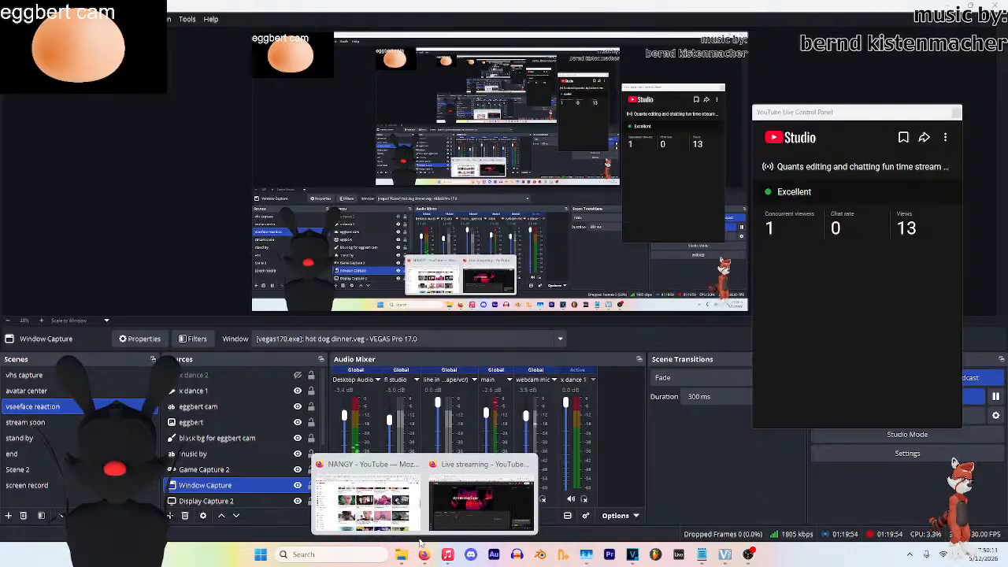
{"action": "left_click", "coordinate": [403, 504]}
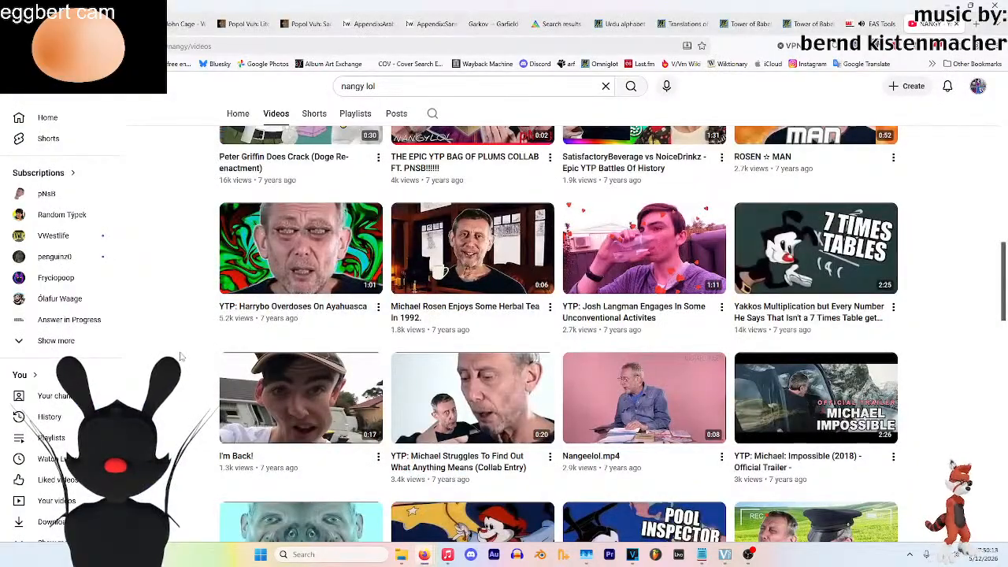
{"action": "scroll", "coordinate": [181, 352], "scroll_direction": "up", "scroll_amount": 10}
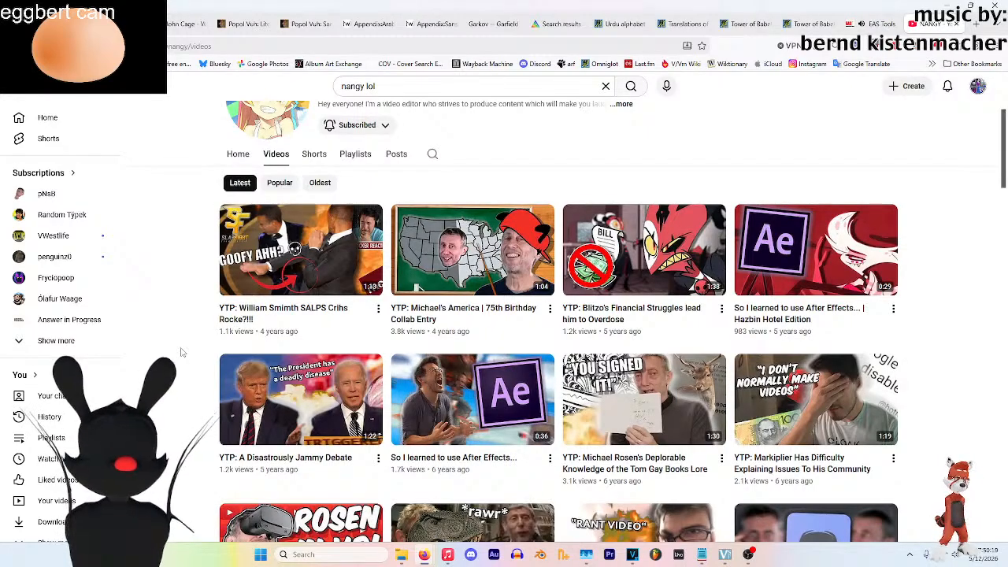
{"action": "scroll", "coordinate": [893, 316], "scroll_direction": "down", "scroll_amount": 10}
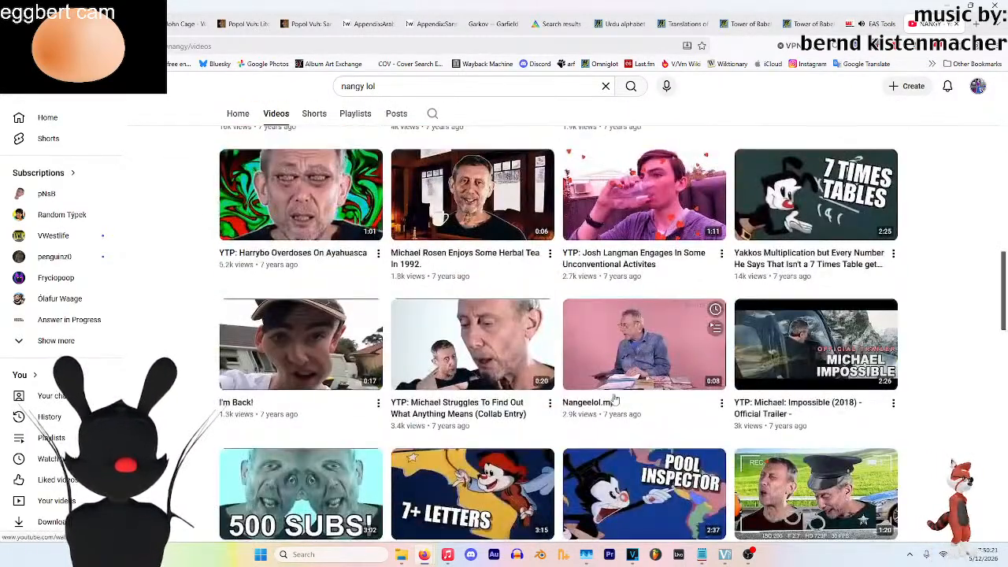
{"action": "scroll", "coordinate": [983, 321], "scroll_direction": "up", "scroll_amount": 5}
{"action": "scroll", "coordinate": [983, 322], "scroll_direction": "up", "scroll_amount": 10}
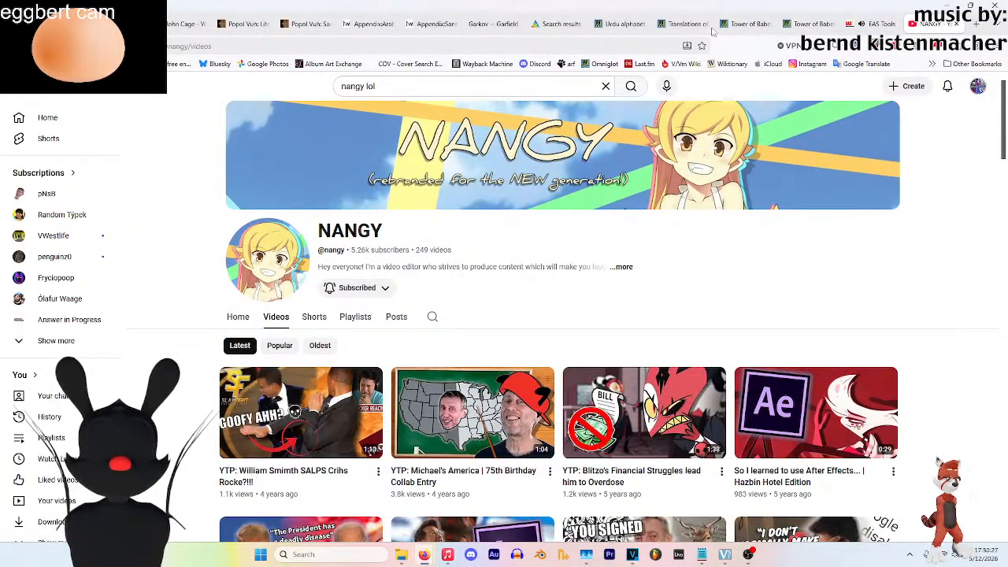
{"action": "left_click", "coordinate": [957, 25]}
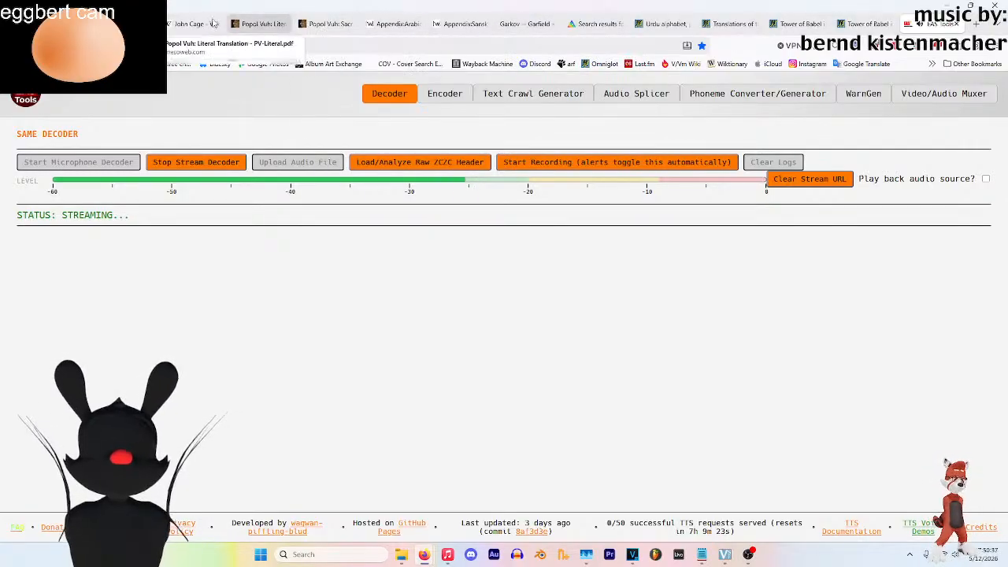
Open the Head-Visions album by Bernd Kistenmacher from the Berlin School genre page and look over its release details
{"action": "left_click", "coordinate": [134, 23]}
{"action": "key", "text": "ctrl+Tab"}
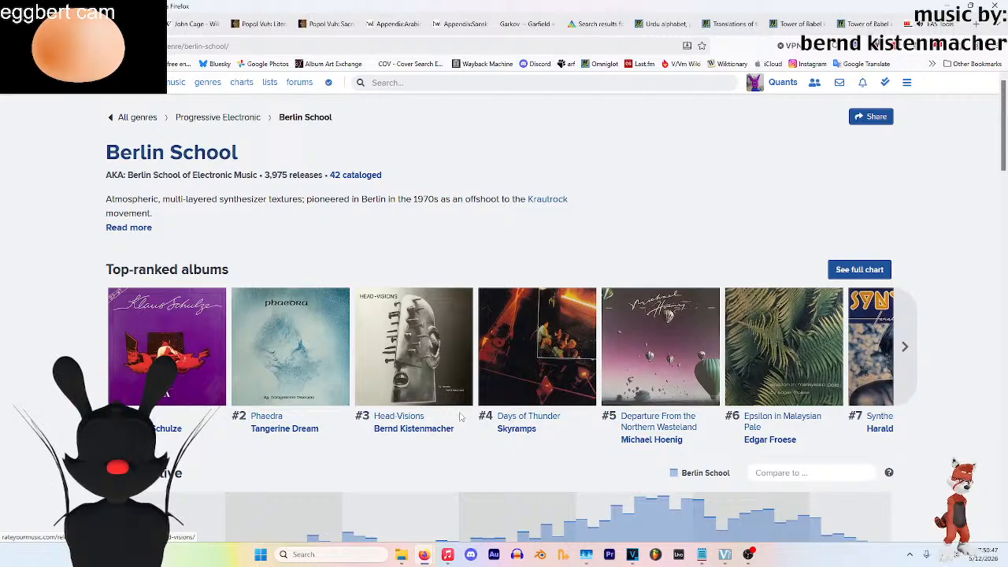
{"action": "left_click", "coordinate": [460, 354]}
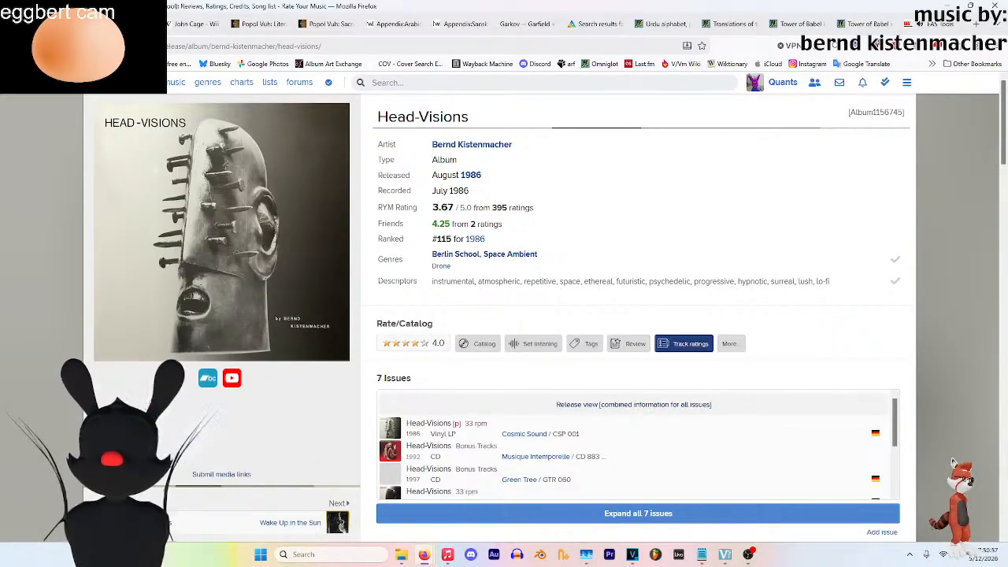
{"action": "scroll", "coordinate": [687, 173], "scroll_direction": "down", "scroll_amount": 2}
{"action": "scroll", "coordinate": [685, 189], "scroll_direction": "up", "scroll_amount": 2}
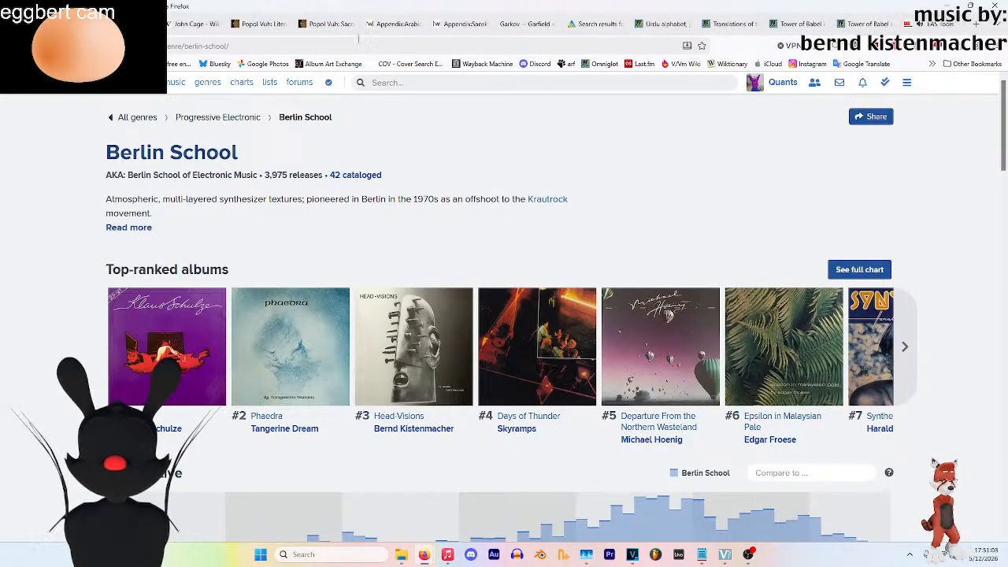
Read through Wikipedia's Indo-European vocabulary article, from the word tables down to the Proto-Indo-European language navigation box
{"action": "key", "text": "ctrl+Tab"}
{"action": "scroll", "coordinate": [785, 245], "scroll_direction": "up", "scroll_amount": 3}
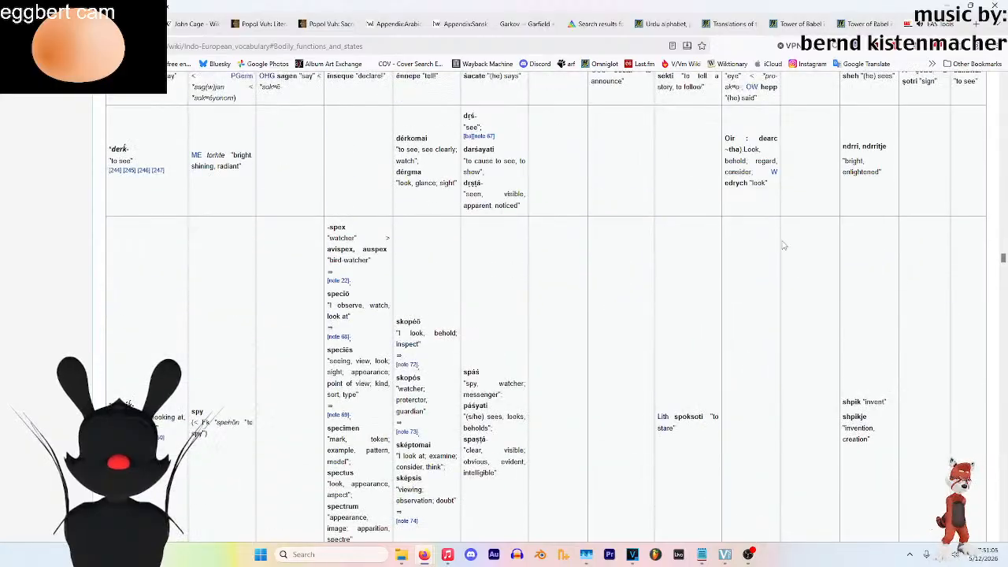
{"action": "scroll", "coordinate": [785, 245], "scroll_direction": "down", "scroll_amount": 10}
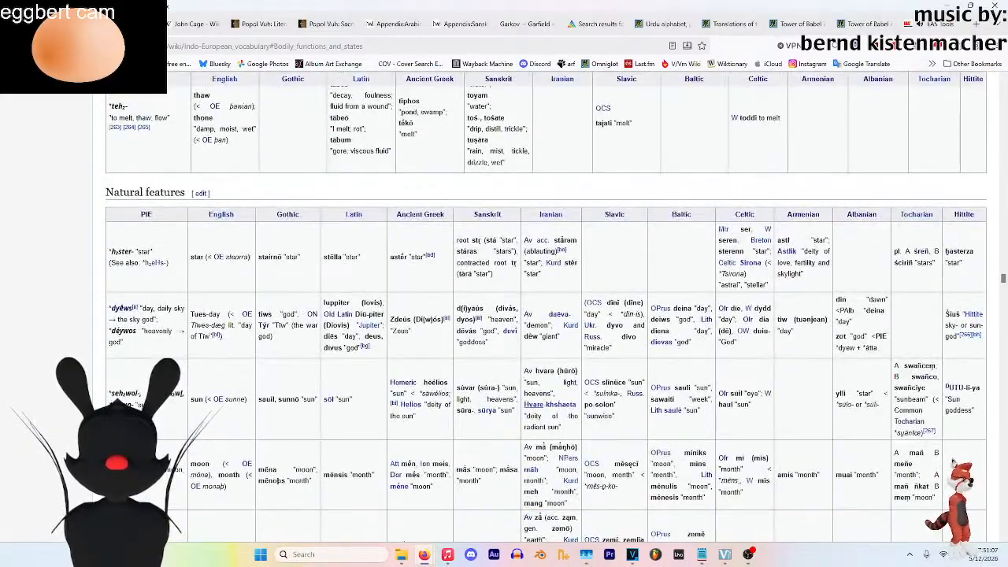
{"action": "scroll", "coordinate": [545, 315], "scroll_direction": "down", "scroll_amount": 15}
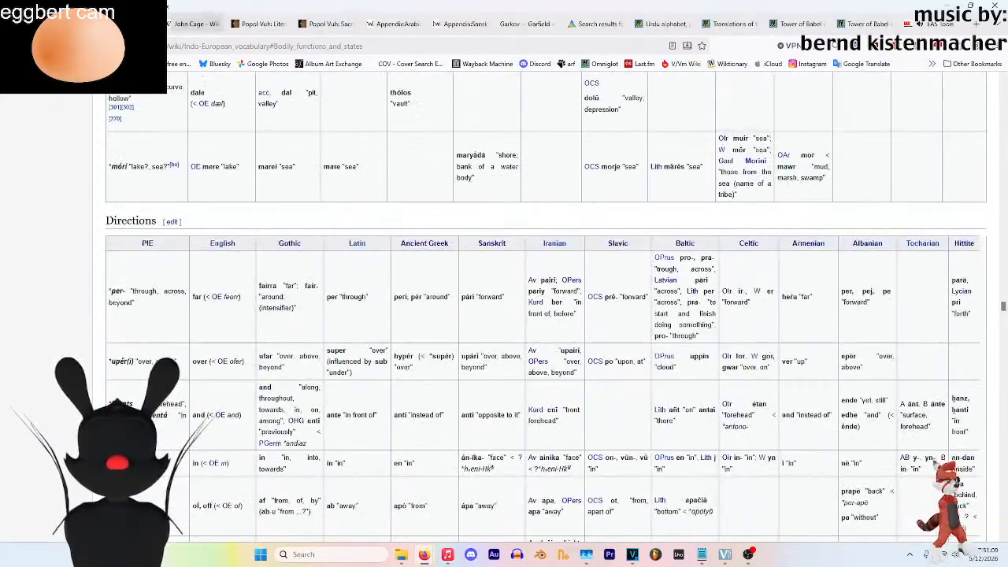
{"action": "scroll", "coordinate": [209, 25], "scroll_direction": "down", "scroll_amount": 2}
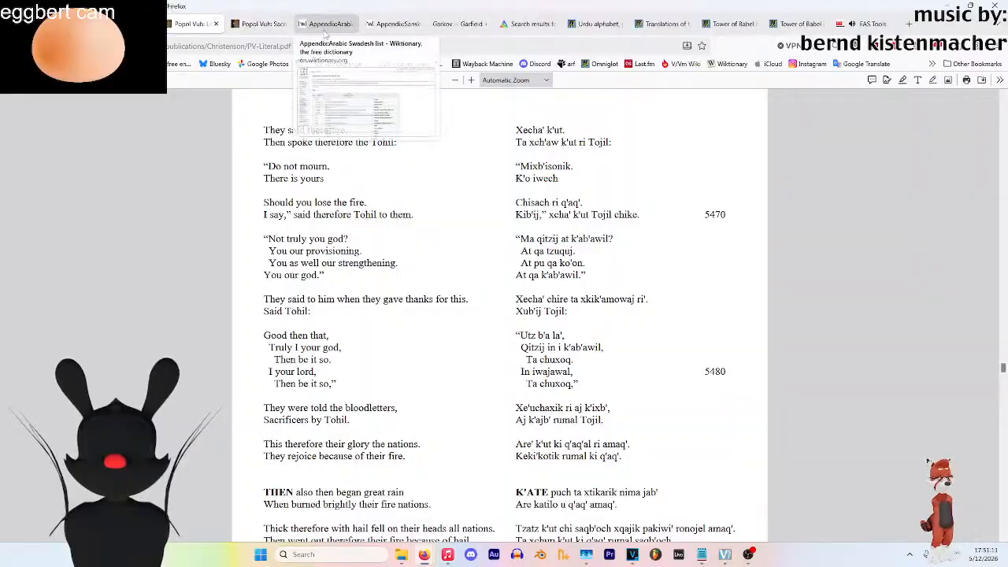
{"action": "scroll", "coordinate": [325, 25], "scroll_direction": "up", "scroll_amount": 2}
{"action": "scroll", "coordinate": [652, 251], "scroll_direction": "down", "scroll_amount": 10}
{"action": "scroll", "coordinate": [652, 250], "scroll_direction": "down", "scroll_amount": 15}
{"action": "scroll", "coordinate": [630, 244], "scroll_direction": "down", "scroll_amount": 15}
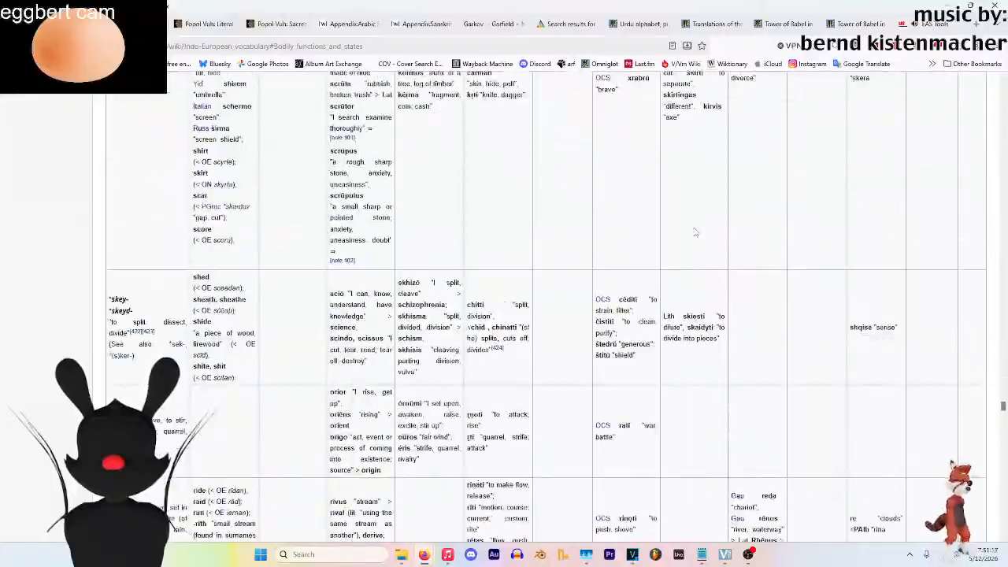
{"action": "scroll", "coordinate": [695, 232], "scroll_direction": "down", "scroll_amount": 15}
{"action": "scroll", "coordinate": [706, 229], "scroll_direction": "down", "scroll_amount": 15}
{"action": "scroll", "coordinate": [712, 244], "scroll_direction": "down", "scroll_amount": 15}
{"action": "scroll", "coordinate": [709, 244], "scroll_direction": "down", "scroll_amount": 15}
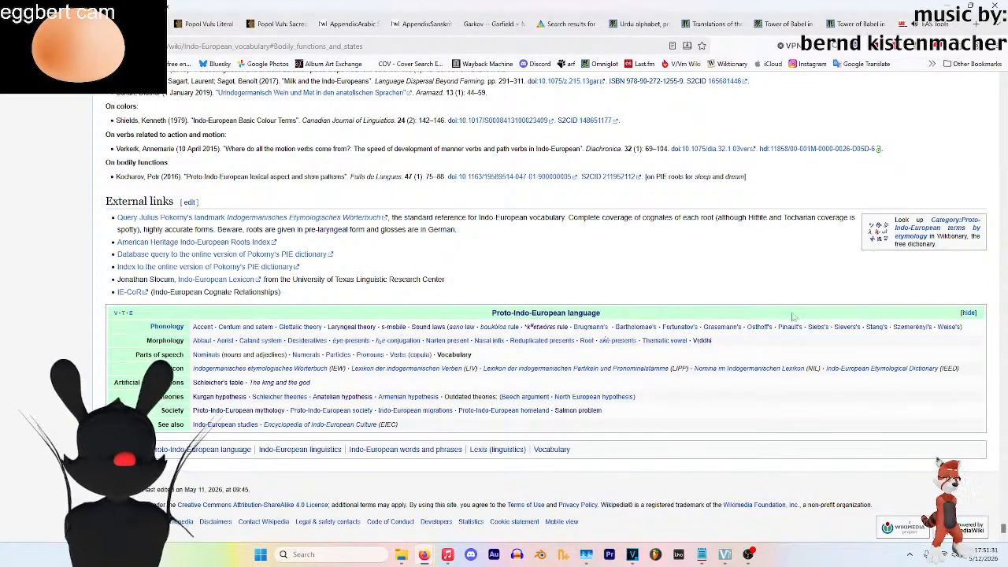
{"action": "scroll", "coordinate": [639, 331], "scroll_direction": "up", "scroll_amount": 3}
{"action": "scroll", "coordinate": [640, 338], "scroll_direction": "down", "scroll_amount": 3}
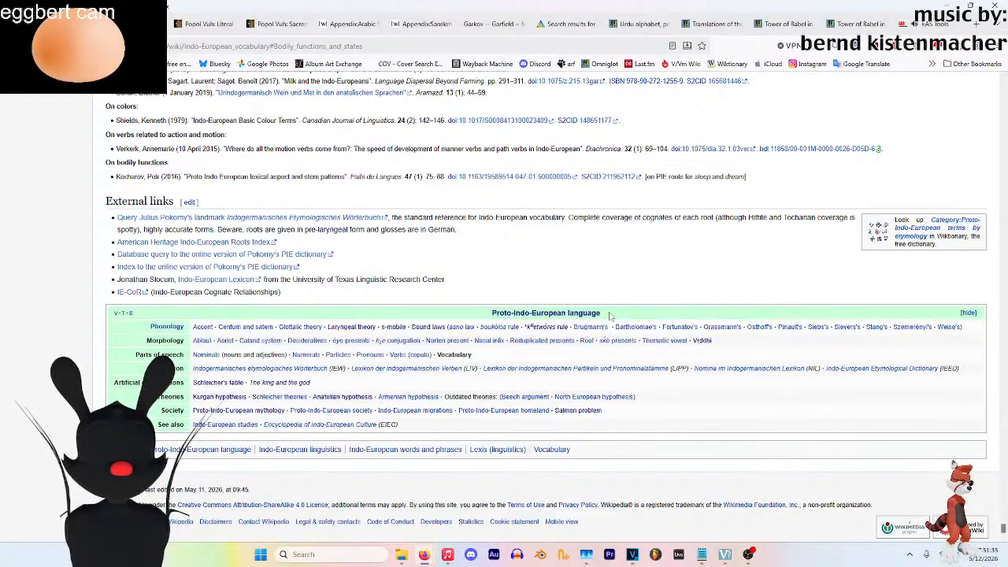
{"action": "mouse_move", "coordinate": [545, 347]}
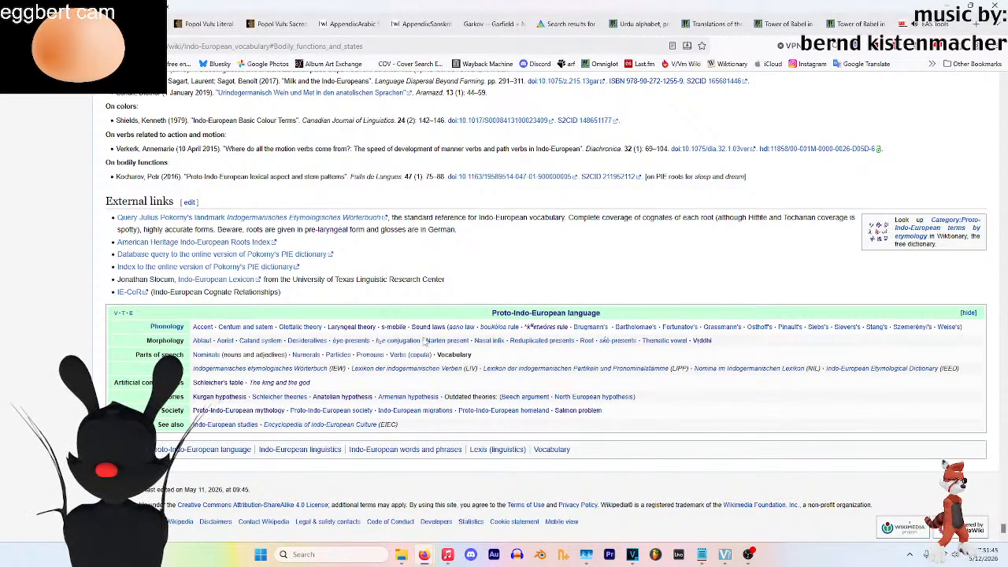
Open the Laryngeal theory article and read its introduction and the sections on consonant conversion and history
{"action": "left_click", "coordinate": [367, 329]}
{"action": "scroll", "coordinate": [520, 236], "scroll_direction": "down", "scroll_amount": 10}
{"action": "scroll", "coordinate": [565, 303], "scroll_direction": "down", "scroll_amount": 3}
{"action": "scroll", "coordinate": [662, 325], "scroll_direction": "up", "scroll_amount": 10}
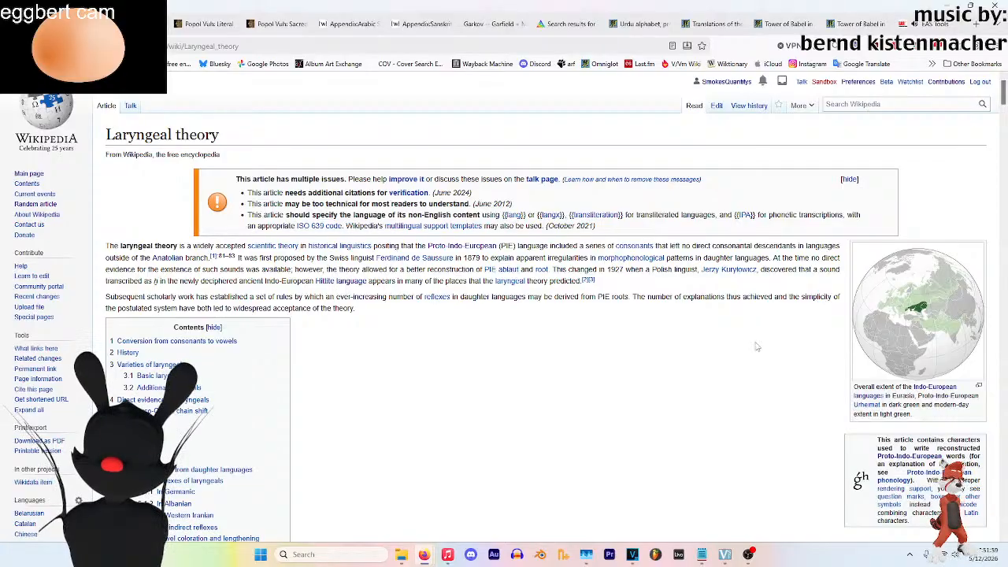
{"action": "scroll", "coordinate": [528, 287], "scroll_direction": "down", "scroll_amount": 15}
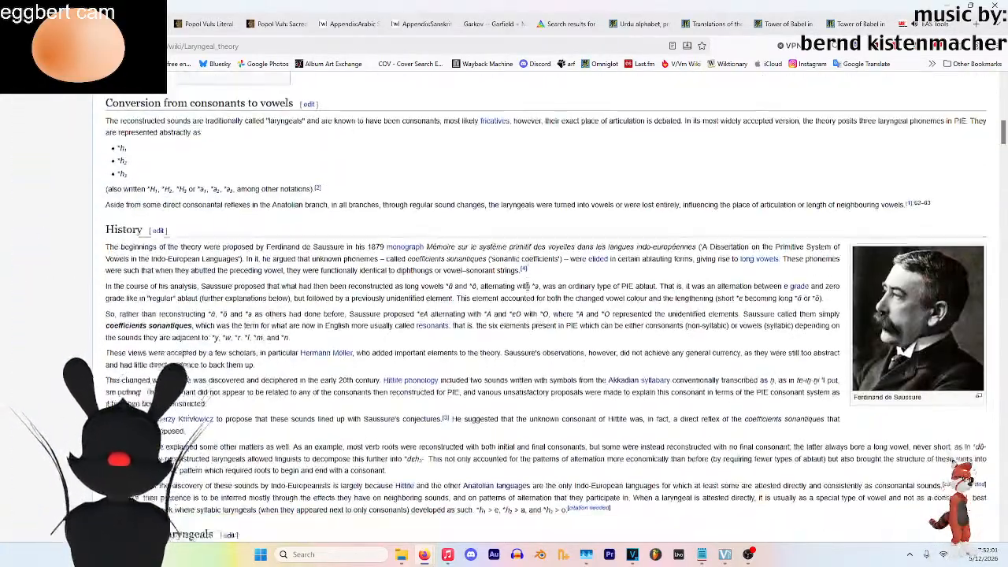
Reread the Laryngeal theory introduction and study the Varieties of laryngeals section, covering the basic set and the additional laryngeals
{"action": "scroll", "coordinate": [527, 282], "scroll_direction": "up", "scroll_amount": 15}
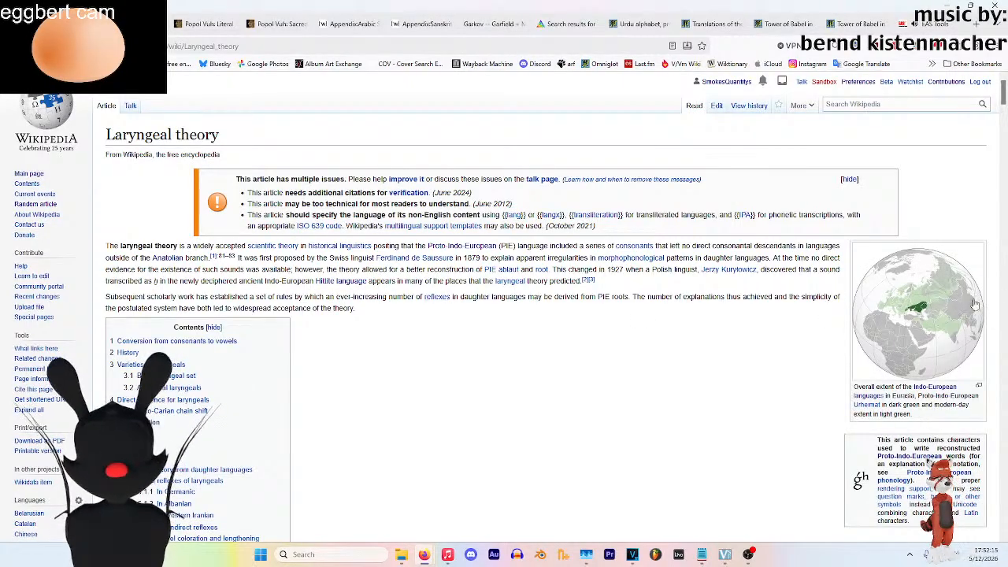
{"action": "scroll", "coordinate": [457, 296], "scroll_direction": "down", "scroll_amount": 10}
{"action": "scroll", "coordinate": [484, 286], "scroll_direction": "down", "scroll_amount": 5}
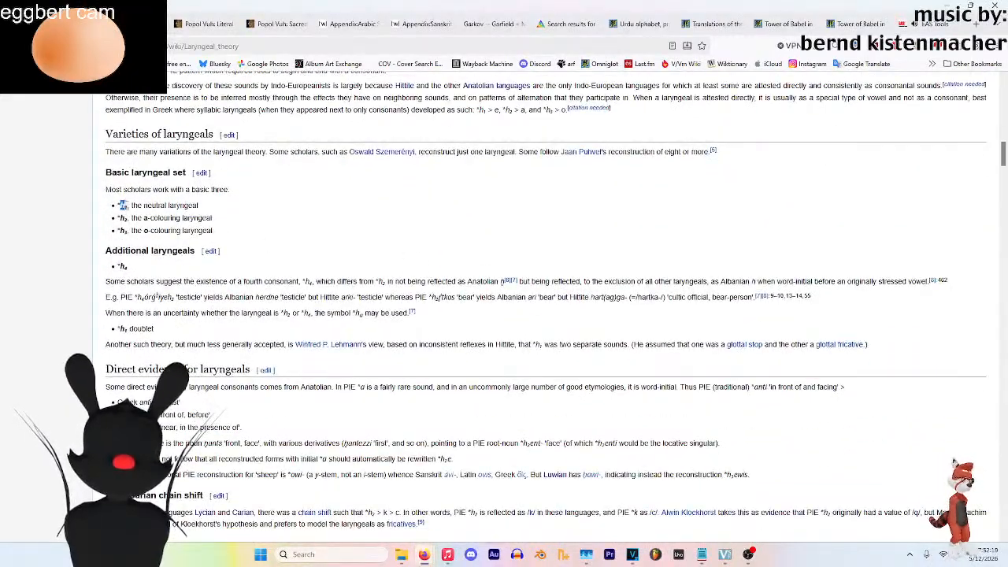
{"action": "left_click_drag", "start_coordinate": [118, 203], "coordinate": [213, 235]}
{"action": "left_click", "coordinate": [224, 235]}
{"action": "left_click_drag", "start_coordinate": [149, 203], "coordinate": [171, 230]}
{"action": "left_click", "coordinate": [181, 208]}
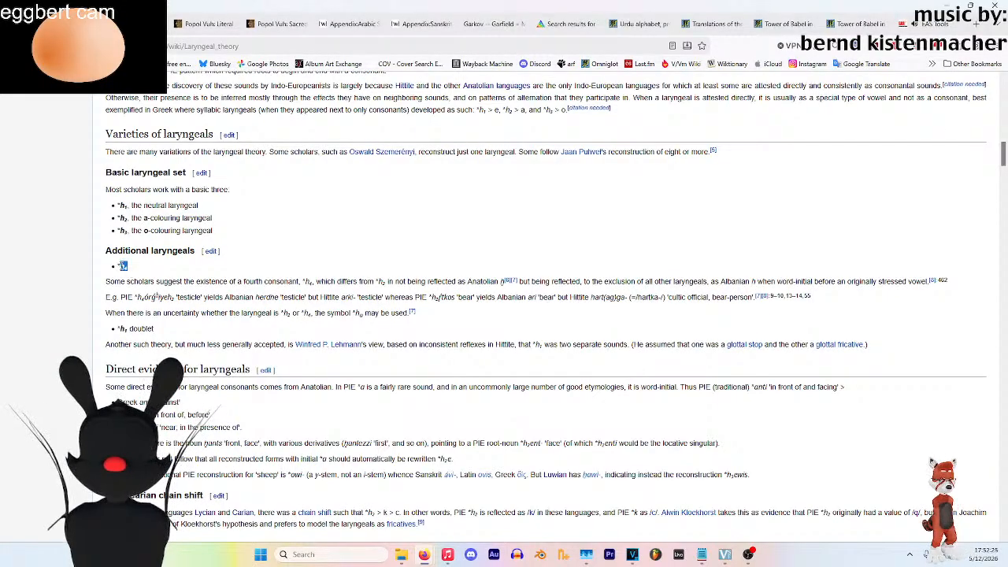
{"action": "left_click_drag", "start_coordinate": [124, 267], "coordinate": [301, 267]}
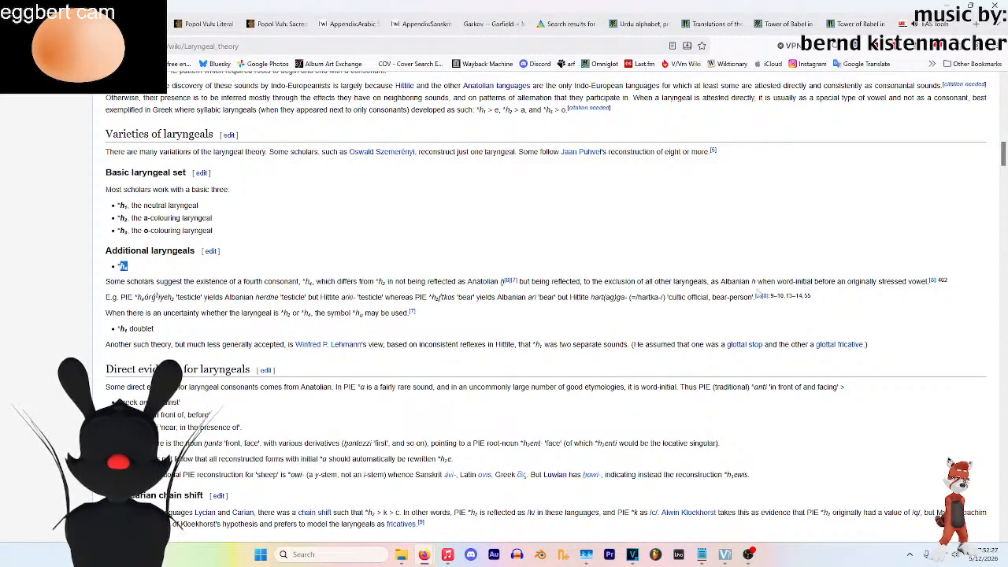
{"action": "scroll", "coordinate": [525, 245], "scroll_direction": "down", "scroll_amount": 5}
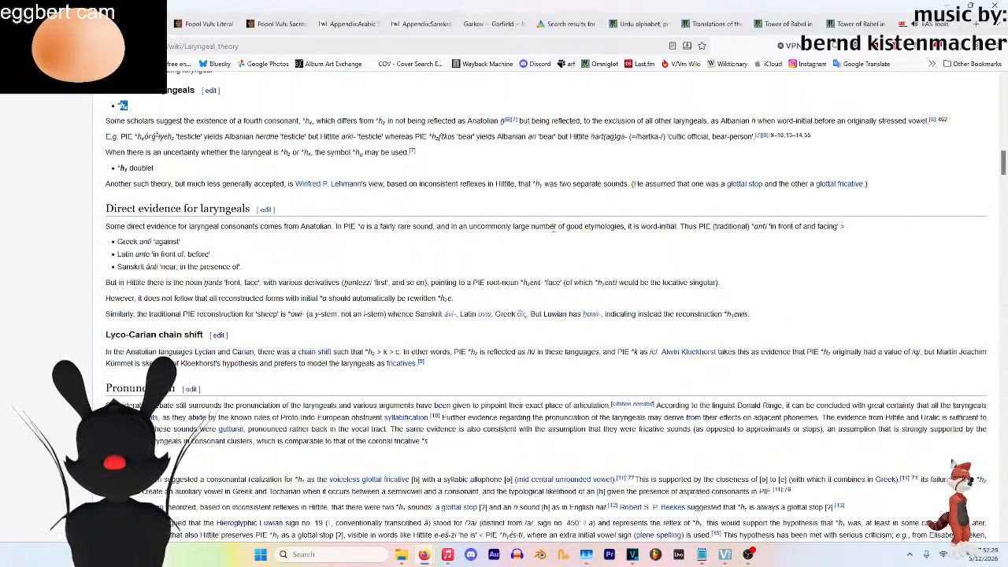
Read the Pronunciation section on the proposed sound values of *h₁, *h₂ and *h₃
{"action": "scroll", "coordinate": [575, 239], "scroll_direction": "down", "scroll_amount": 1}
{"action": "scroll", "coordinate": [378, 155], "scroll_direction": "down", "scroll_amount": 1}
{"action": "scroll", "coordinate": [578, 156], "scroll_direction": "up", "scroll_amount": 1}
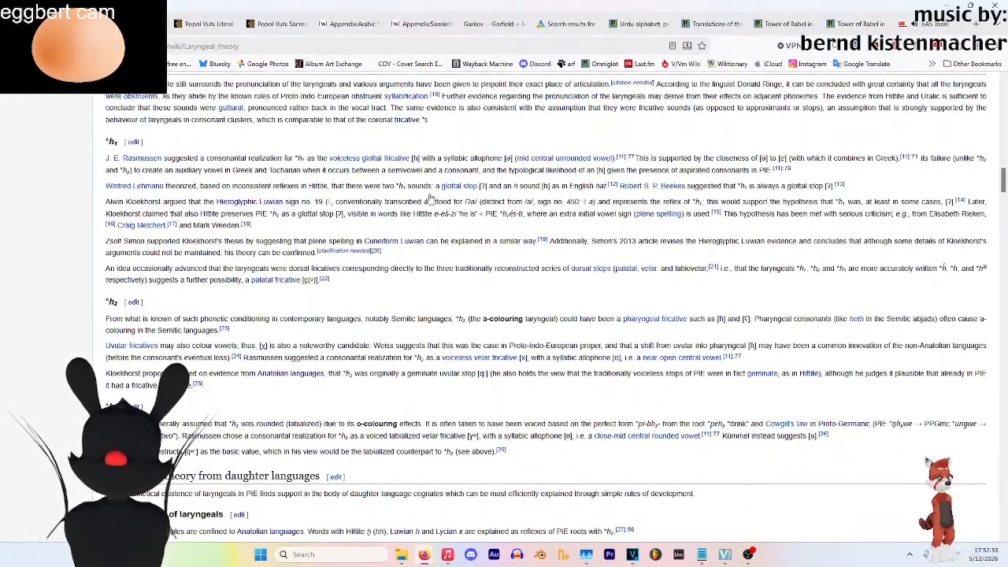
{"action": "scroll", "coordinate": [568, 260], "scroll_direction": "down", "scroll_amount": 1}
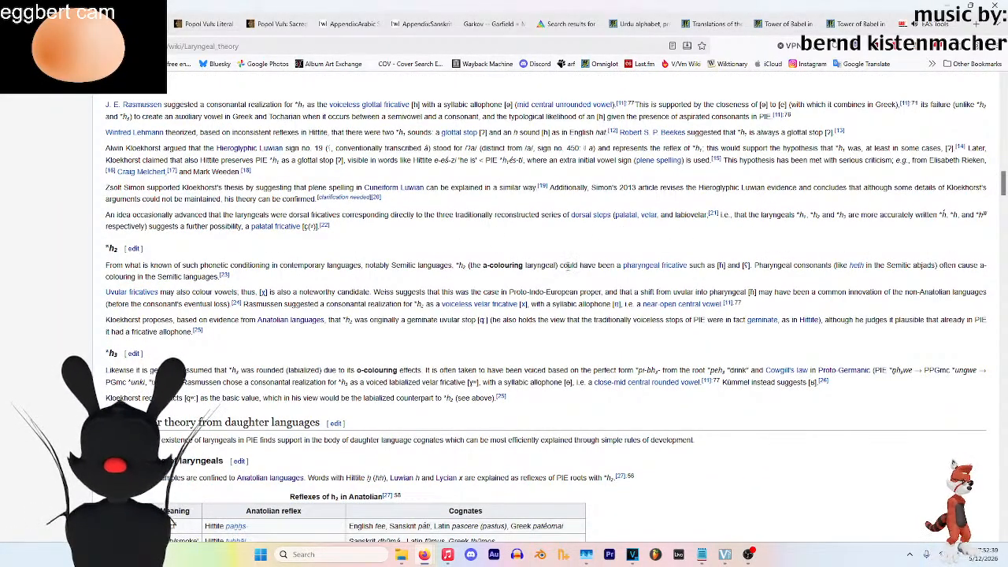
{"action": "scroll", "coordinate": [391, 279], "scroll_direction": "down", "scroll_amount": 1}
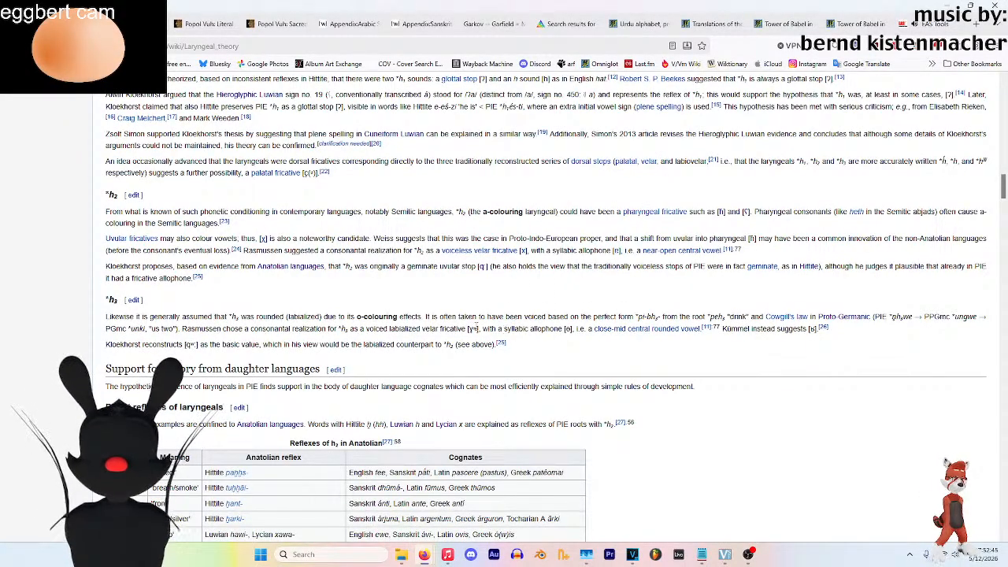
{"action": "left_click", "coordinate": [509, 280]}
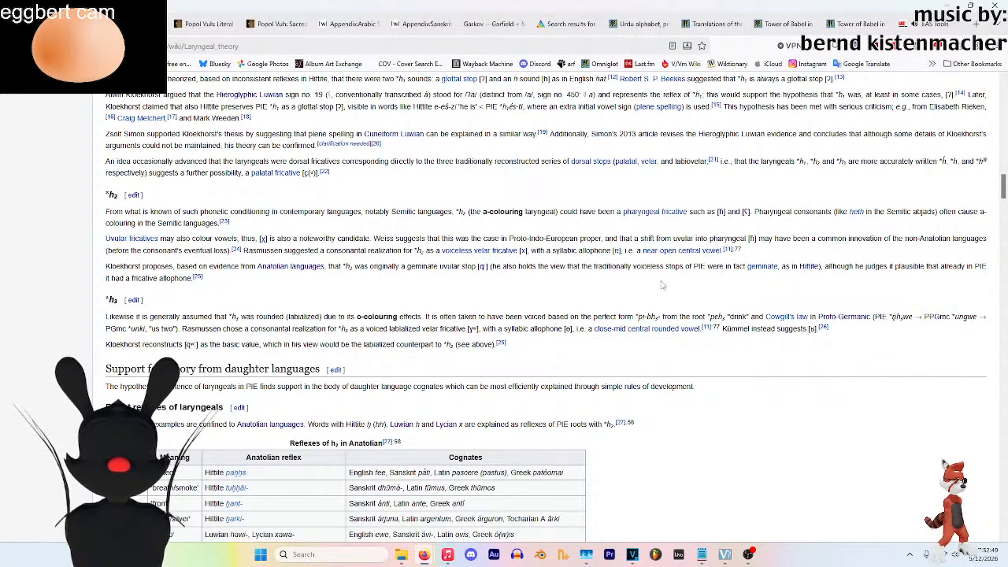
Examine the Anatolian reflexes tables under Direct reflexes of laryngeals, highlighting the Latin fūmus and Greek thūmos cognates
{"action": "scroll", "coordinate": [660, 284], "scroll_direction": "down", "scroll_amount": 3}
{"action": "scroll", "coordinate": [644, 272], "scroll_direction": "down", "scroll_amount": 2}
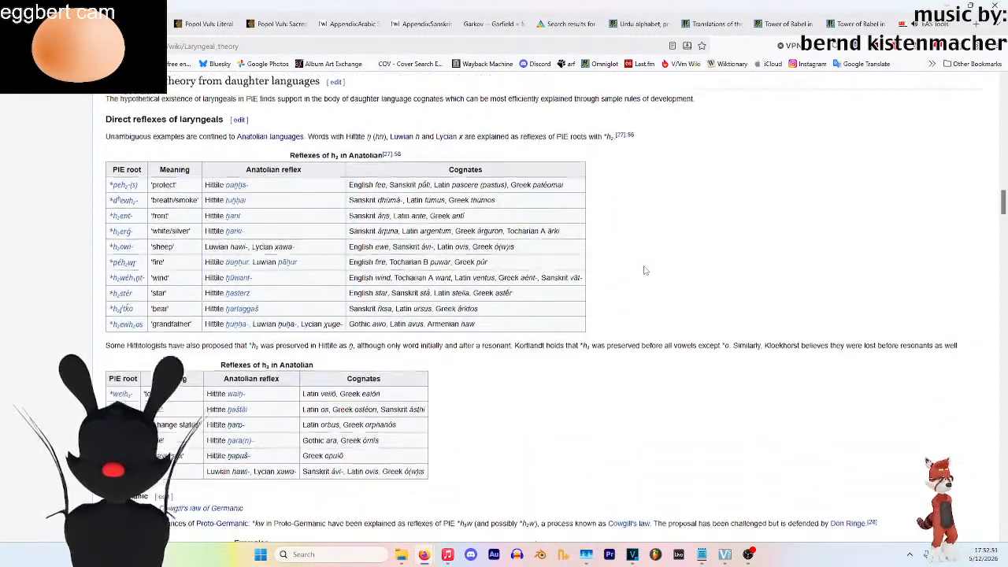
{"action": "scroll", "coordinate": [637, 270], "scroll_direction": "up", "scroll_amount": 6}
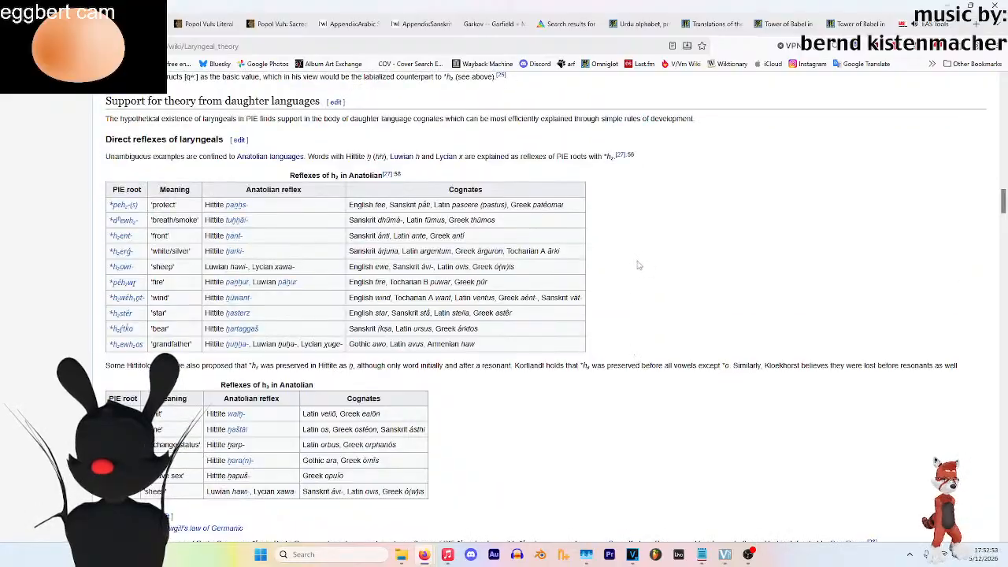
{"action": "scroll", "coordinate": [449, 318], "scroll_direction": "down", "scroll_amount": 5}
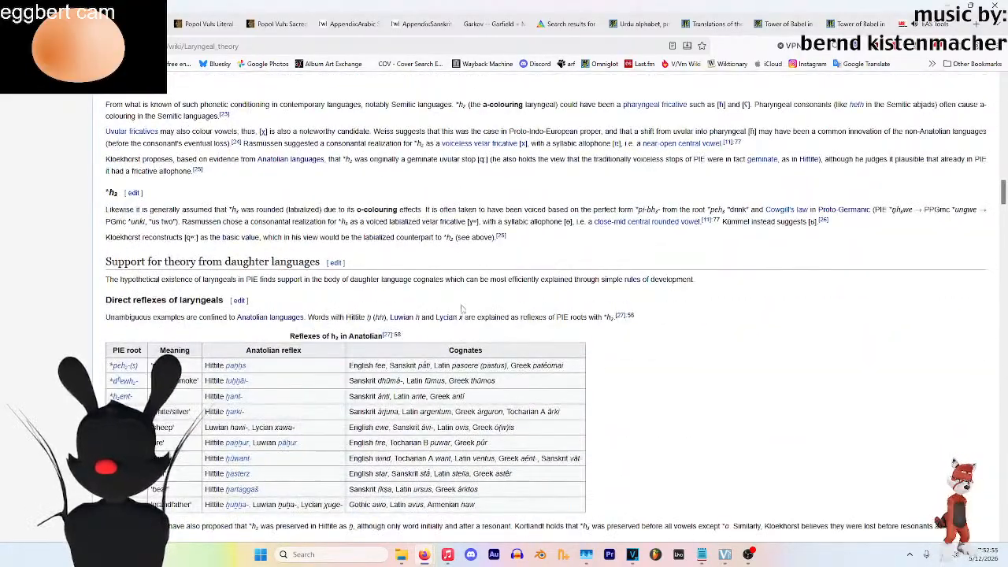
{"action": "scroll", "coordinate": [512, 288], "scroll_direction": "down", "scroll_amount": 1}
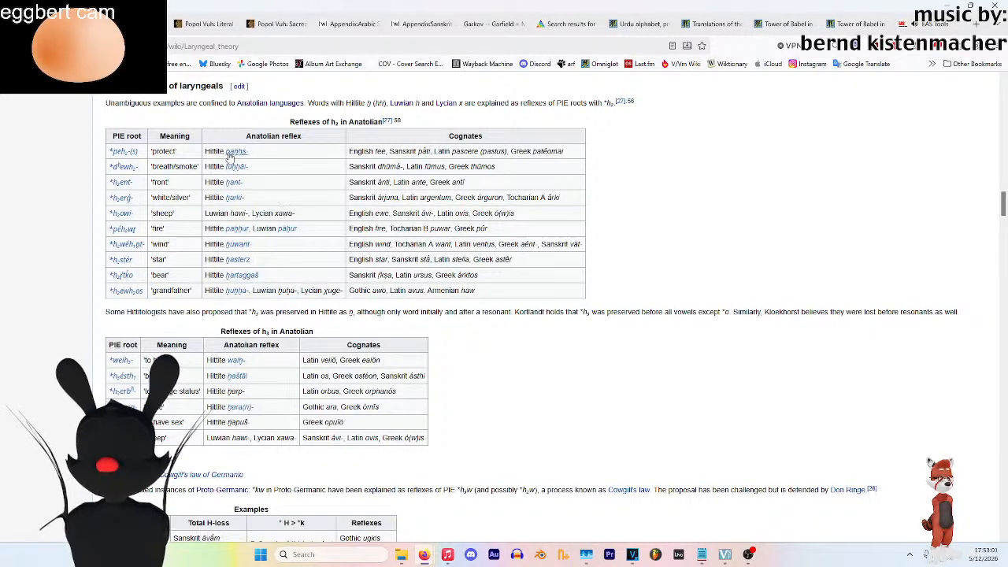
{"action": "scroll", "coordinate": [346, 157], "scroll_direction": "up", "scroll_amount": 1}
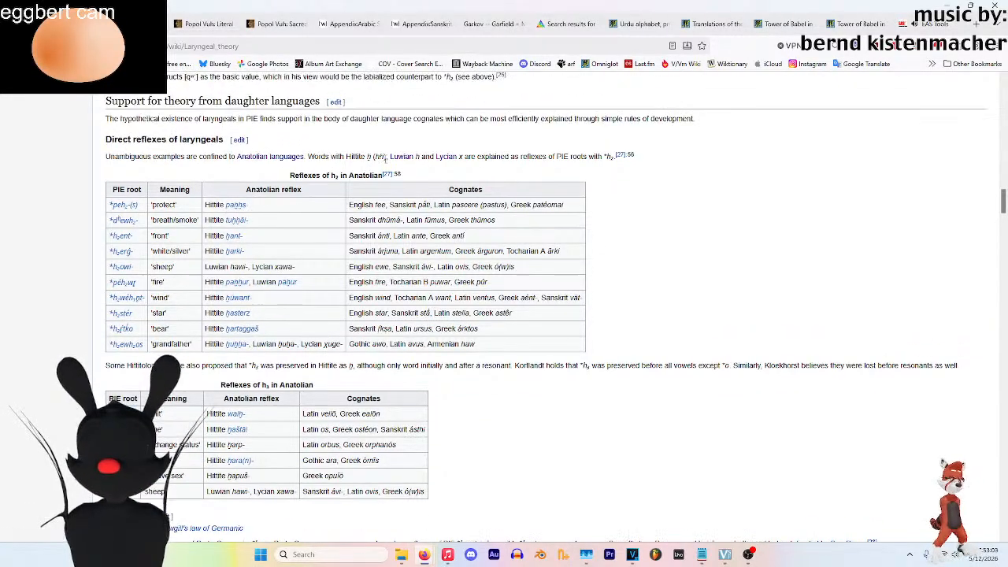
{"action": "double_click", "coordinate": [428, 221]}
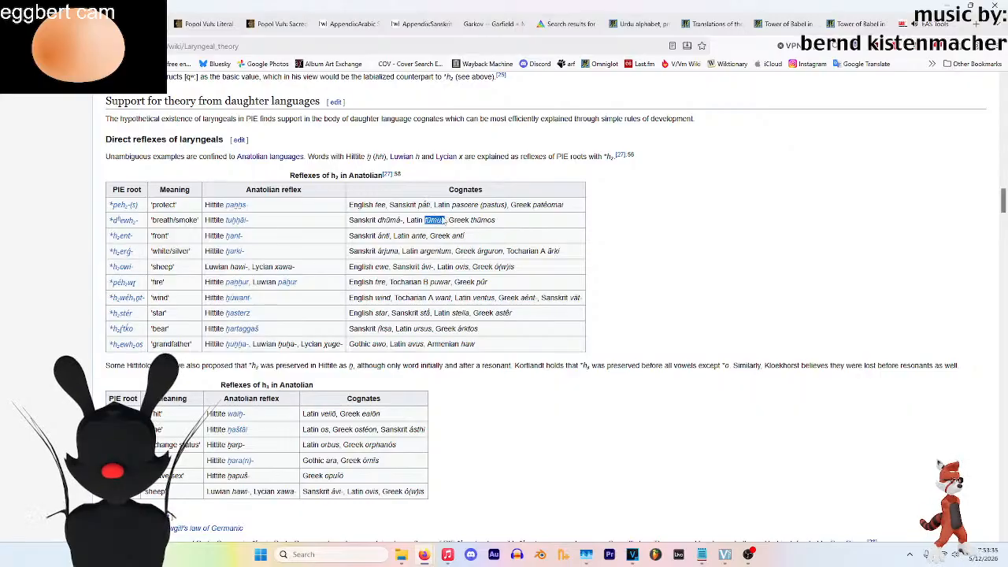
{"action": "double_click", "coordinate": [486, 221]}
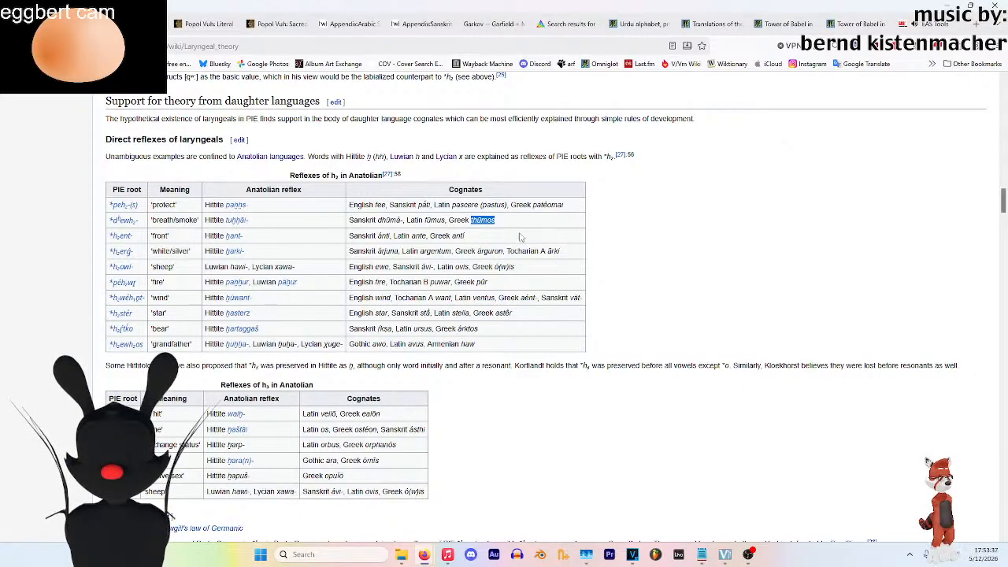
{"action": "left_click", "coordinate": [176, 234]}
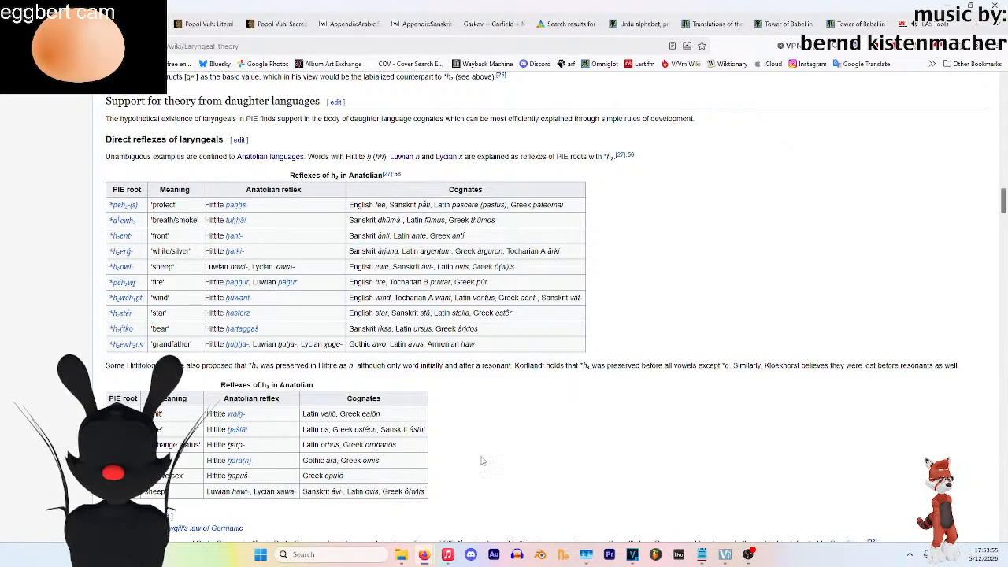
Look over the In Germanic examples table and highlight the Old English reflex unc
{"action": "scroll", "coordinate": [474, 435], "scroll_direction": "down", "scroll_amount": 1}
{"action": "scroll", "coordinate": [473, 434], "scroll_direction": "down", "scroll_amount": 5}
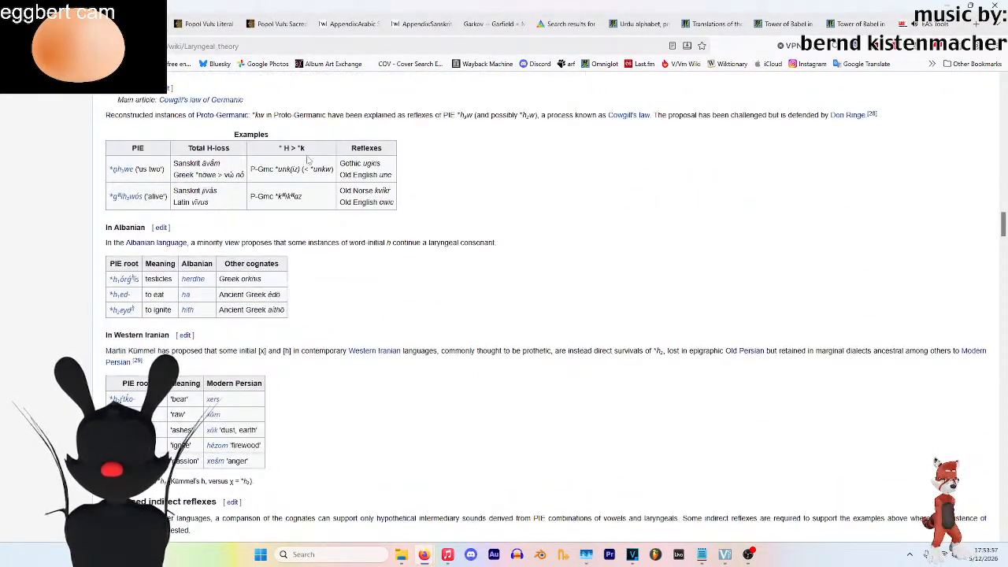
{"action": "scroll", "coordinate": [229, 176], "scroll_direction": "up", "scroll_amount": 1}
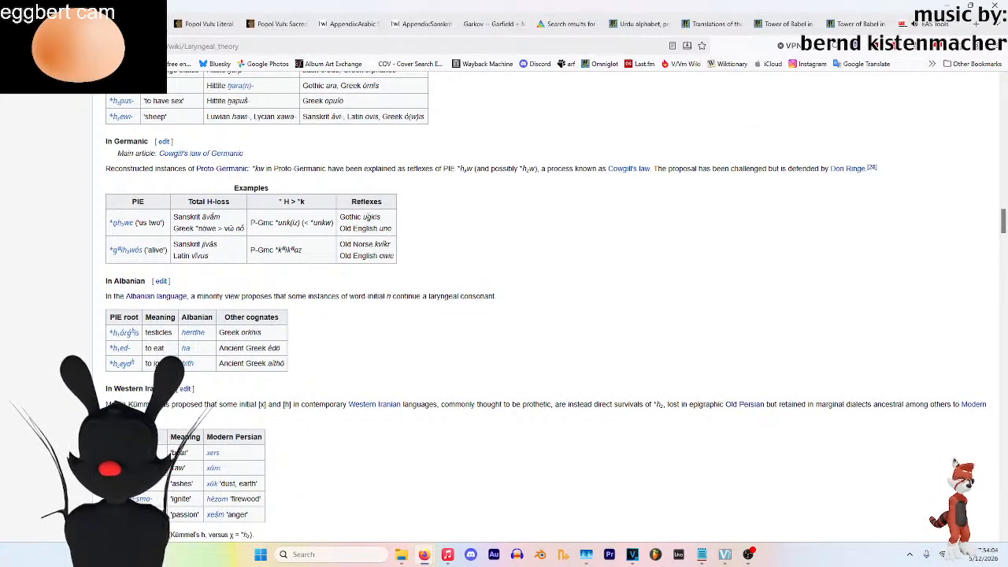
{"action": "double_click", "coordinate": [384, 229]}
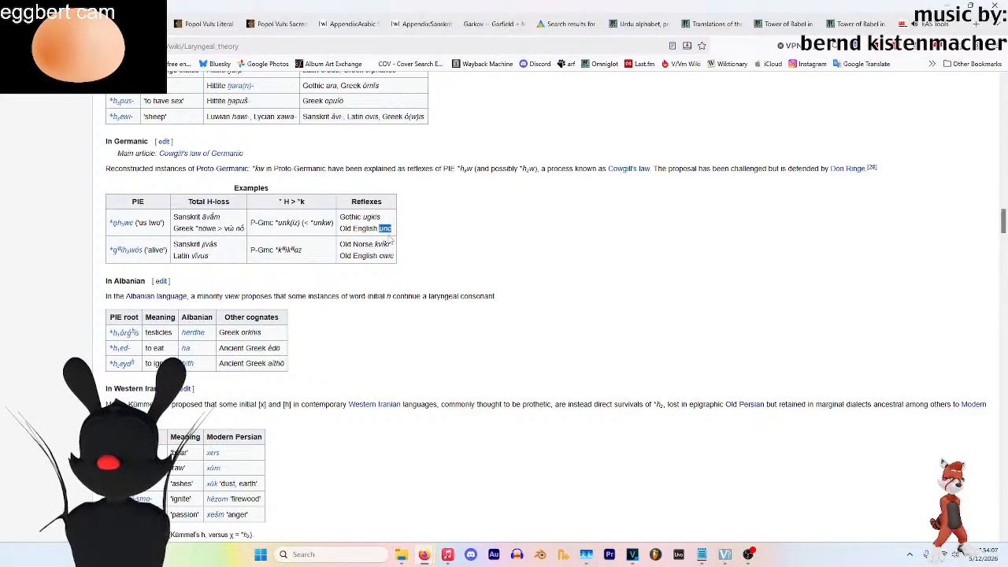
{"action": "left_click", "coordinate": [399, 233]}
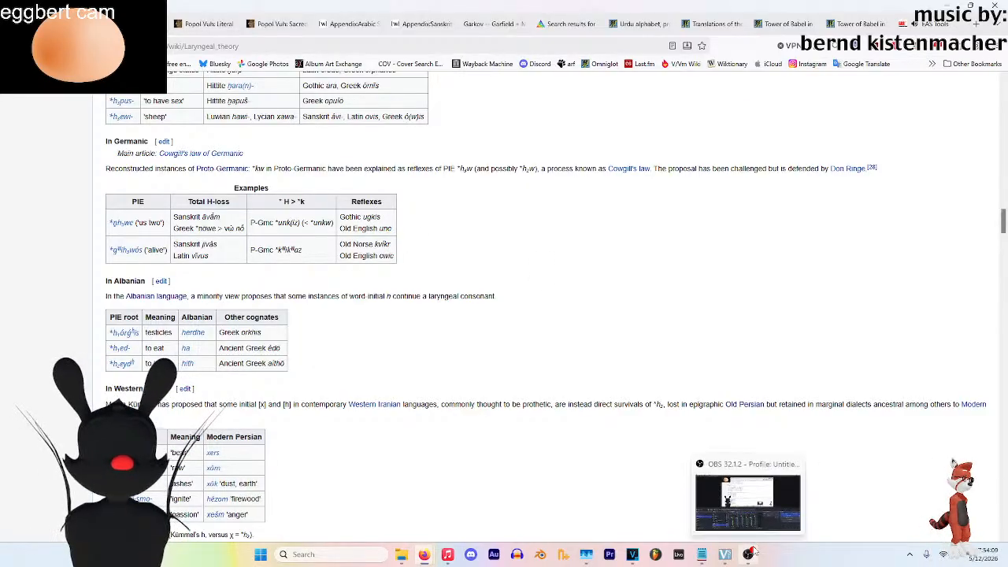
{"action": "double_click", "coordinate": [385, 228]}
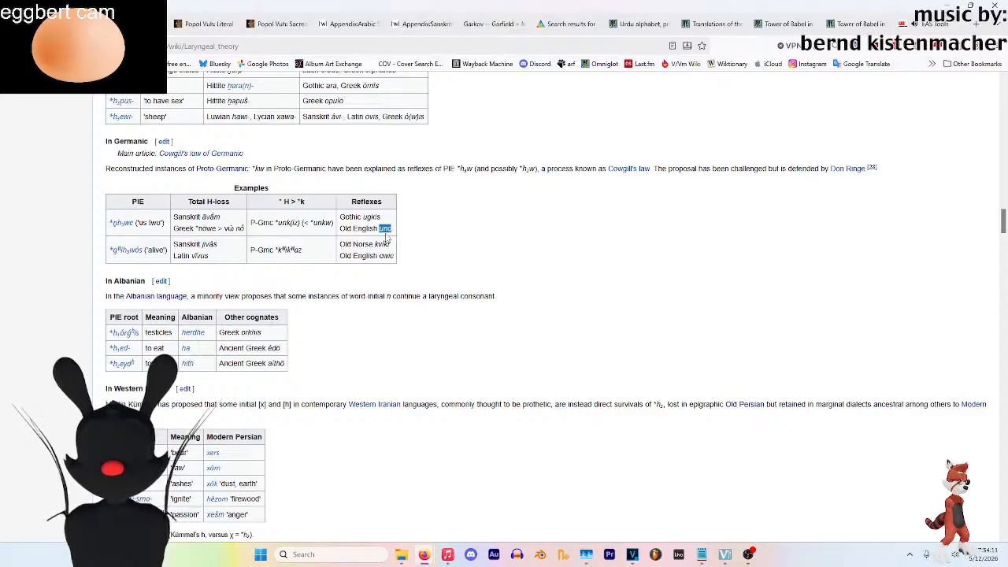
Skim the sections on indirect reflexes and H loss down to Support for theory from external borrowings
{"action": "scroll", "coordinate": [408, 252], "scroll_direction": "down", "scroll_amount": 2}
{"action": "scroll", "coordinate": [408, 252], "scroll_direction": "down", "scroll_amount": 20}
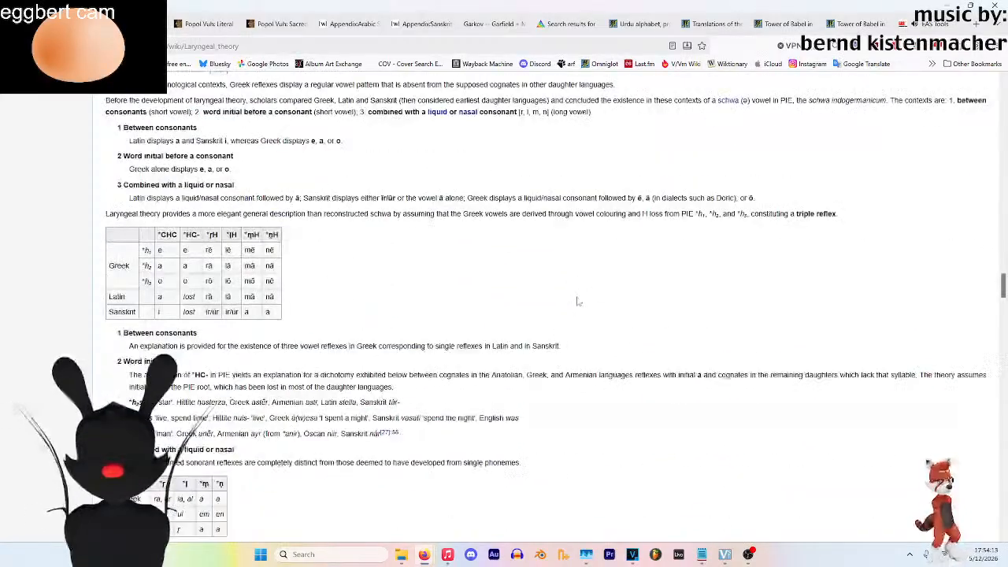
{"action": "scroll", "coordinate": [577, 301], "scroll_direction": "down", "scroll_amount": 5}
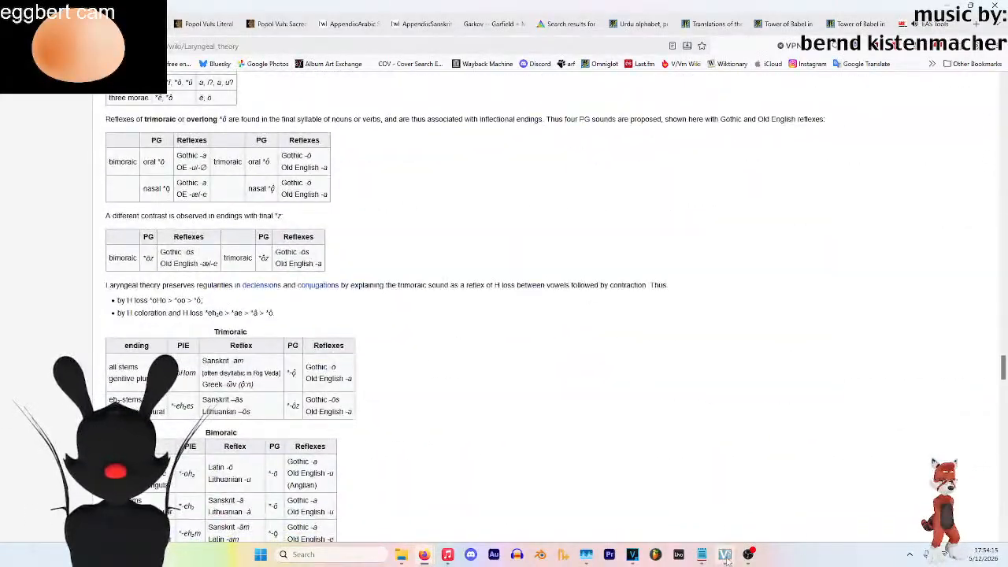
{"action": "mouse_move", "coordinate": [724, 558]}
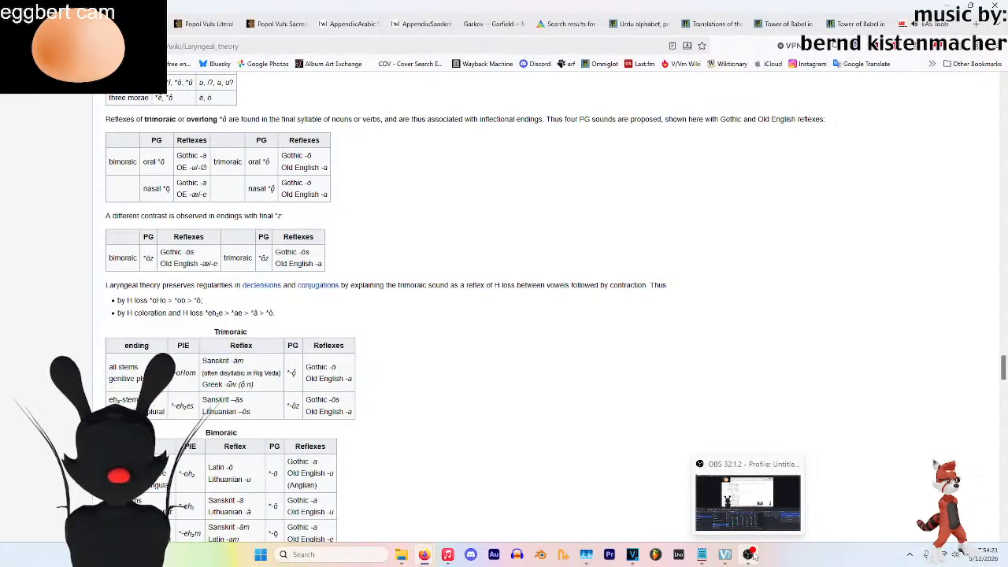
{"action": "scroll", "coordinate": [351, 377], "scroll_direction": "down", "scroll_amount": 5}
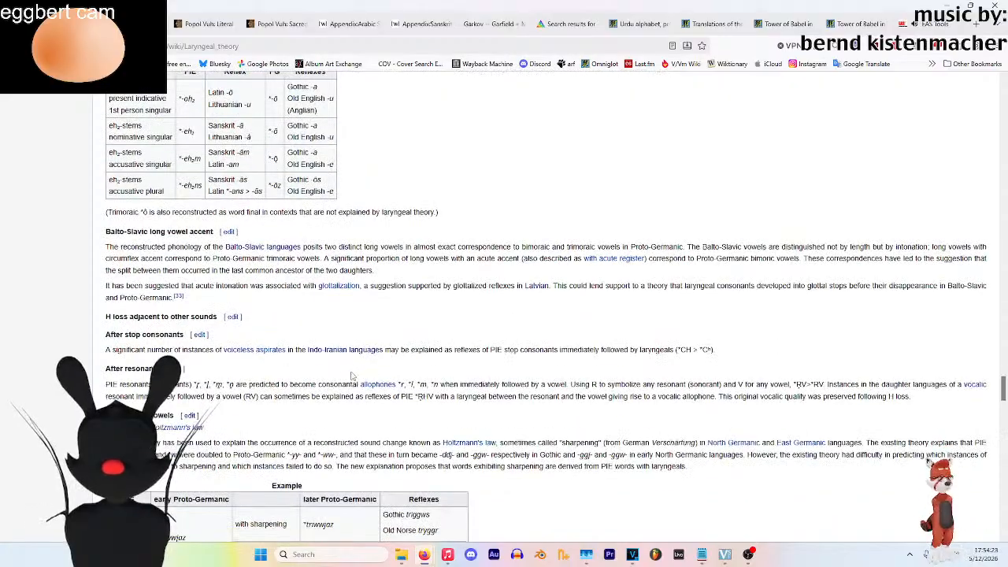
{"action": "scroll", "coordinate": [356, 360], "scroll_direction": "down", "scroll_amount": 1}
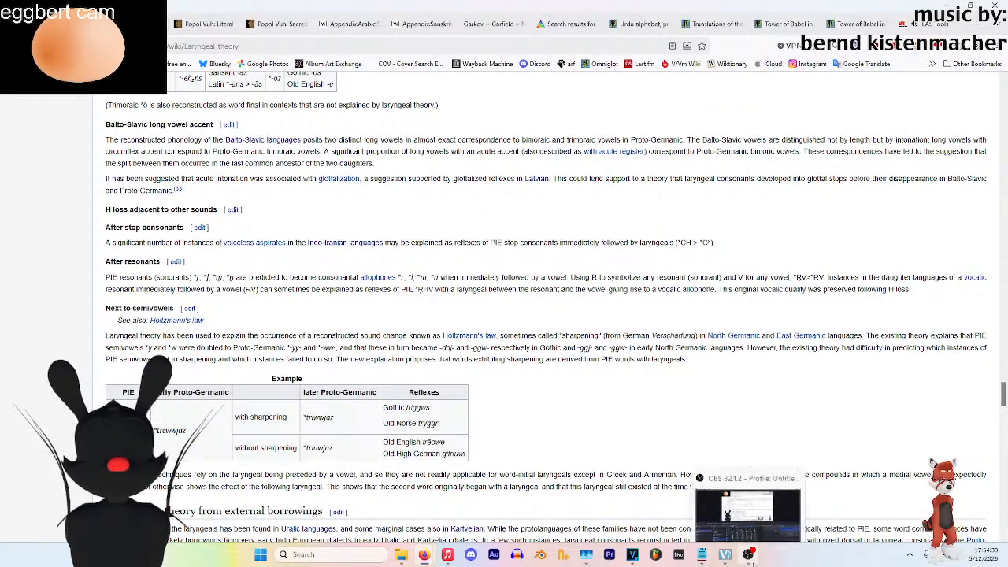
{"action": "scroll", "coordinate": [390, 312], "scroll_direction": "down", "scroll_amount": 3}
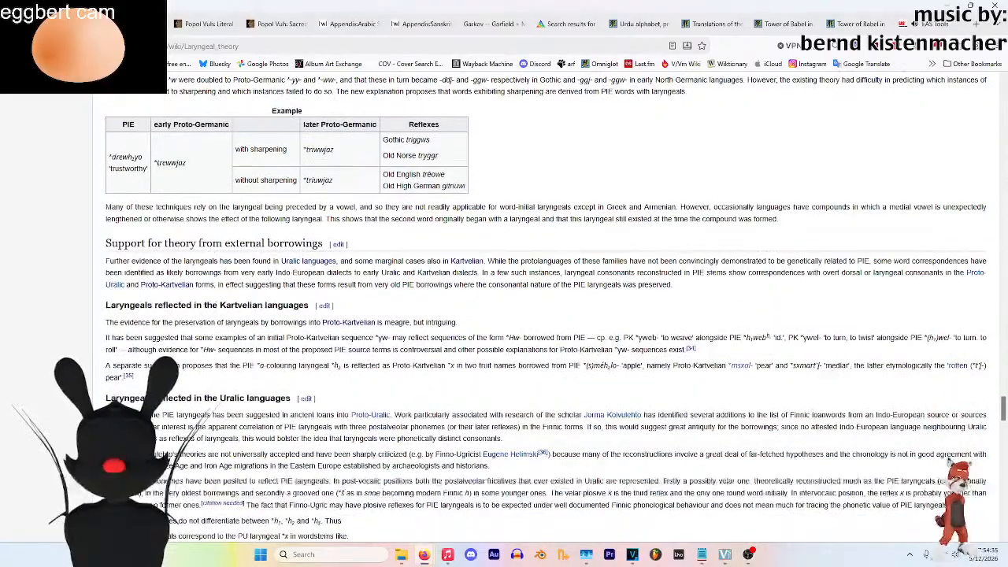
Open the Proto-Kartvelian article from the Kartvelian borrowings section and look over its vowel and consonant tables
{"action": "mouse_move", "coordinate": [339, 276]}
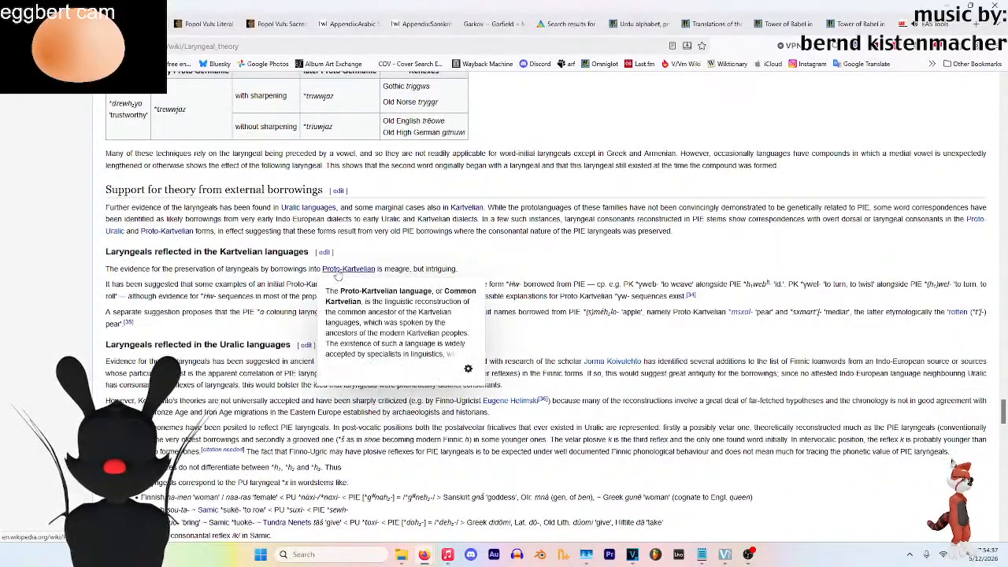
{"action": "left_click", "coordinate": [341, 272]}
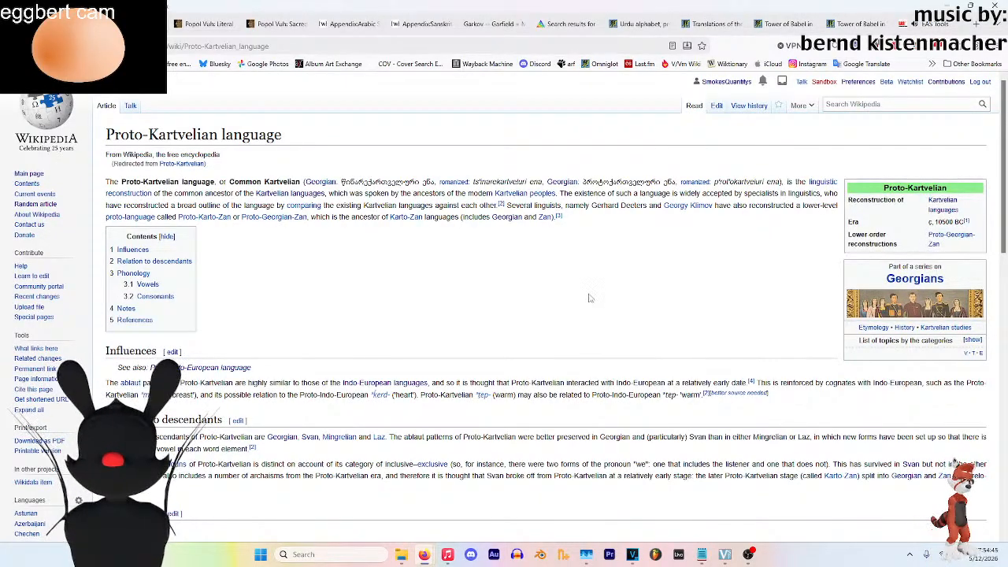
{"action": "scroll", "coordinate": [693, 193], "scroll_direction": "down", "scroll_amount": 5}
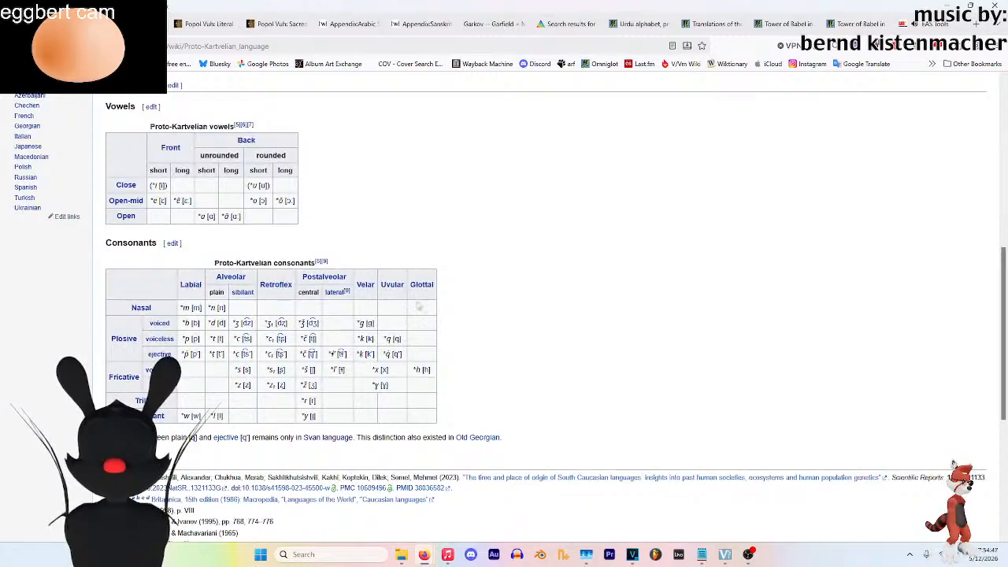
{"action": "scroll", "coordinate": [567, 321], "scroll_direction": "up", "scroll_amount": 6}
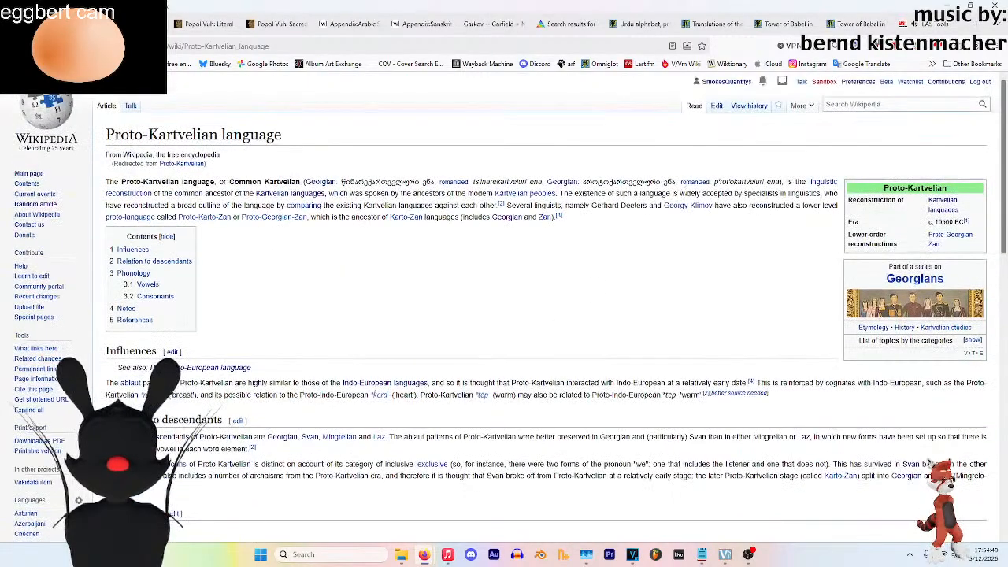
Open the Georgian language article and browse from its introduction through the phonology notes to the Sample text section
{"action": "left_click", "coordinate": [572, 184]}
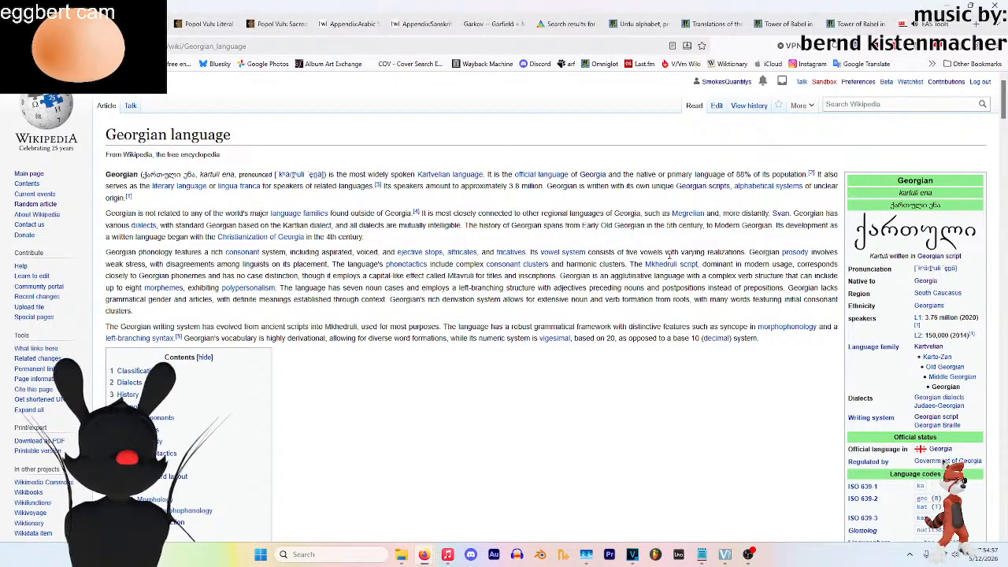
{"action": "scroll", "coordinate": [983, 390], "scroll_direction": "down", "scroll_amount": 20}
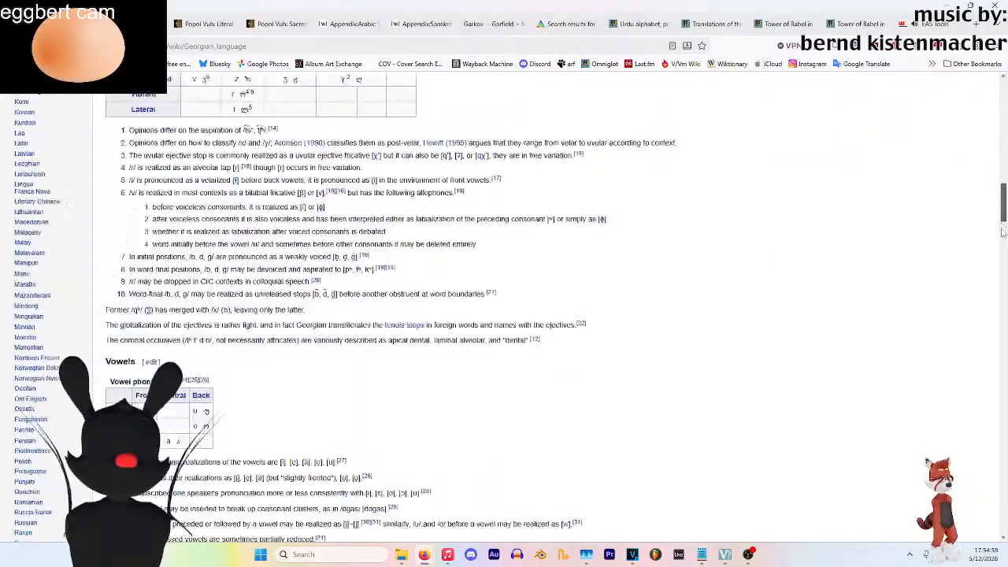
{"action": "scroll", "coordinate": [983, 389], "scroll_direction": "down", "scroll_amount": 4}
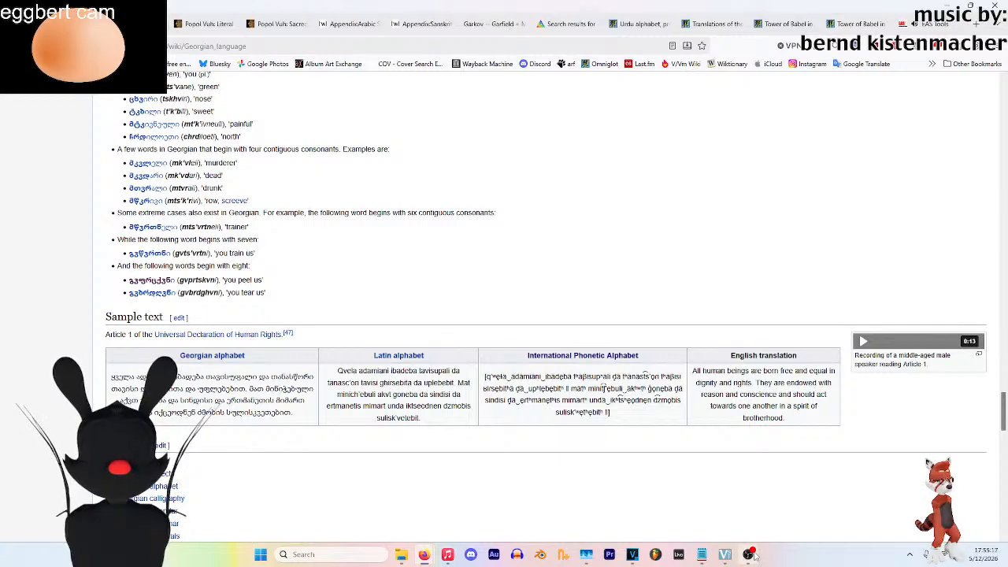
Switch to Apple Music, play Rücksturz from the Head-Visions album, and return to the Georgian language article in Firefox
{"action": "scroll", "coordinate": [551, 381], "scroll_direction": "down", "scroll_amount": 1}
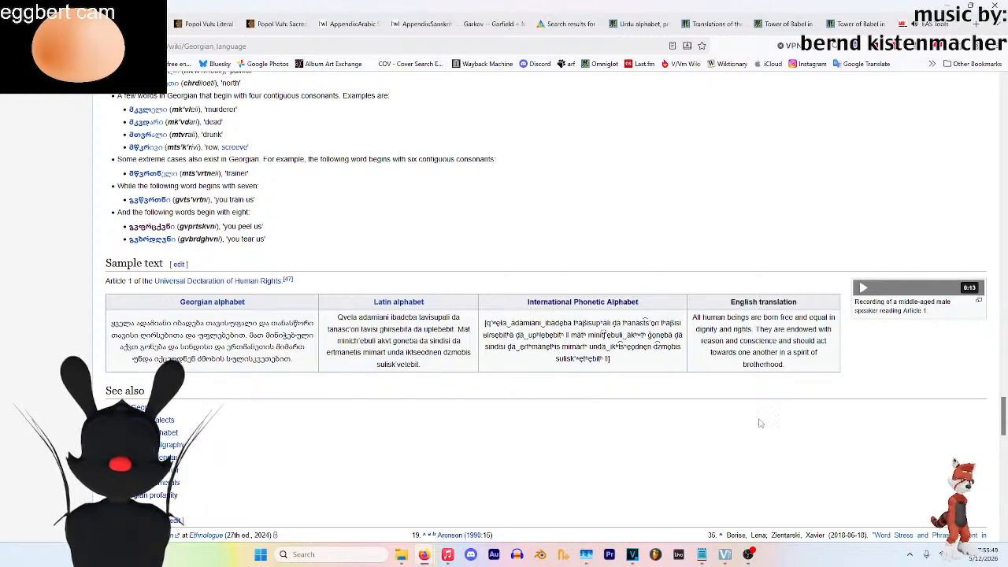
{"action": "left_click", "coordinate": [454, 556]}
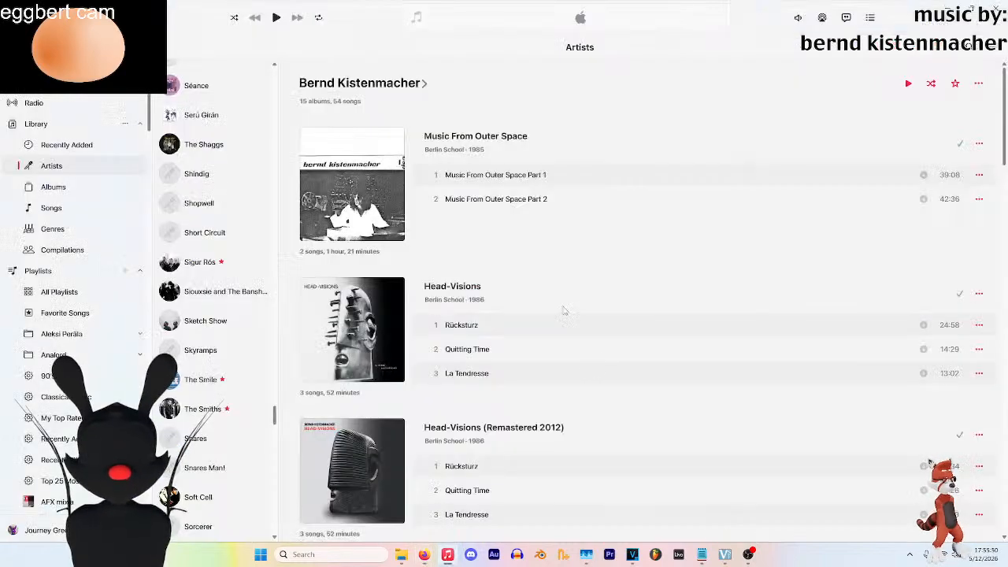
{"action": "left_click", "coordinate": [435, 324]}
{"action": "mouse_move", "coordinate": [424, 554]}
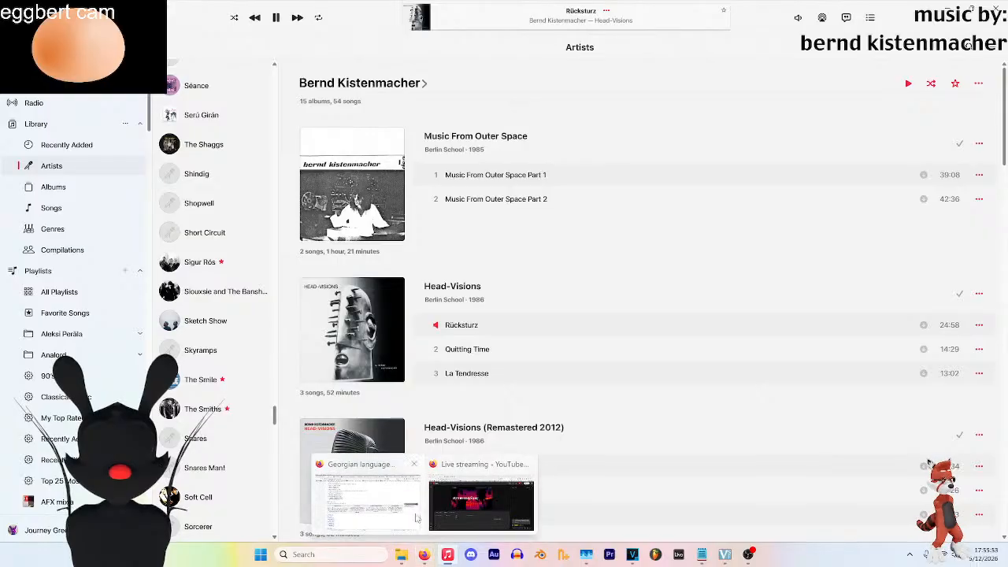
{"action": "left_click", "coordinate": [366, 496]}
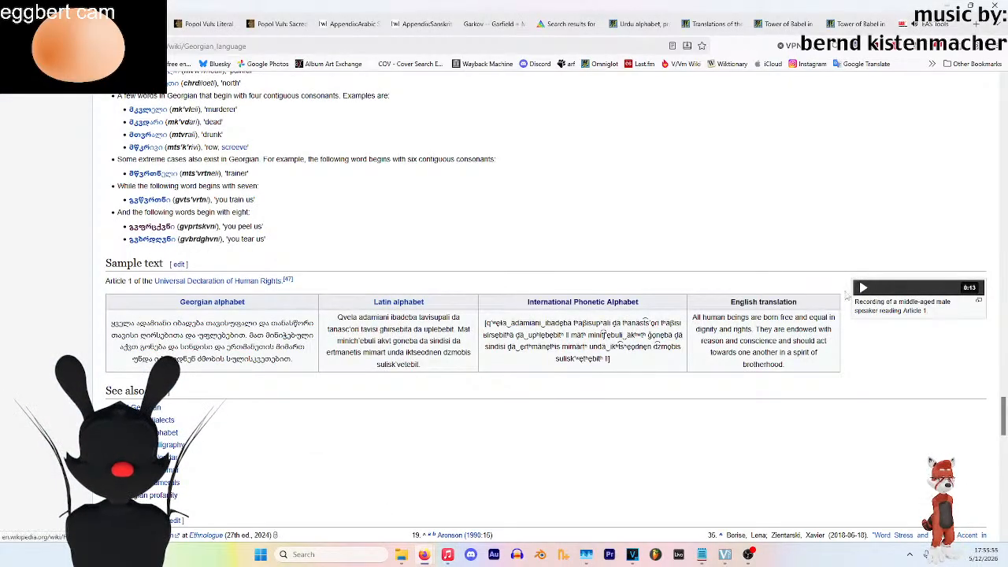
Highlight the International Phonetic Alphabet sample text, open the Georgian profanity article from See also, and look over its introduction and first phrases
{"action": "triple_click", "coordinate": [611, 322]}
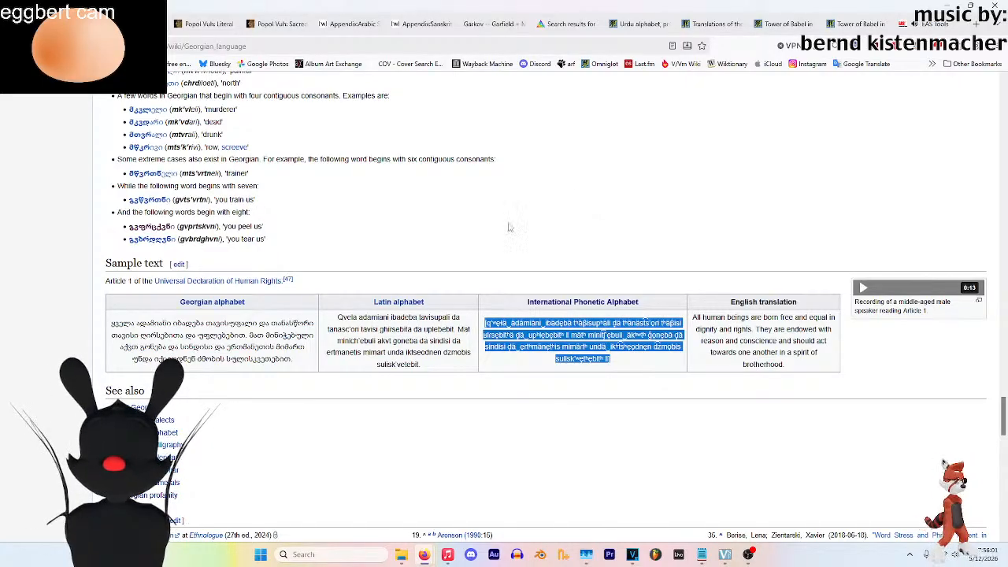
{"action": "scroll", "coordinate": [524, 218], "scroll_direction": "down", "scroll_amount": 3}
{"action": "left_click", "coordinate": [153, 227]}
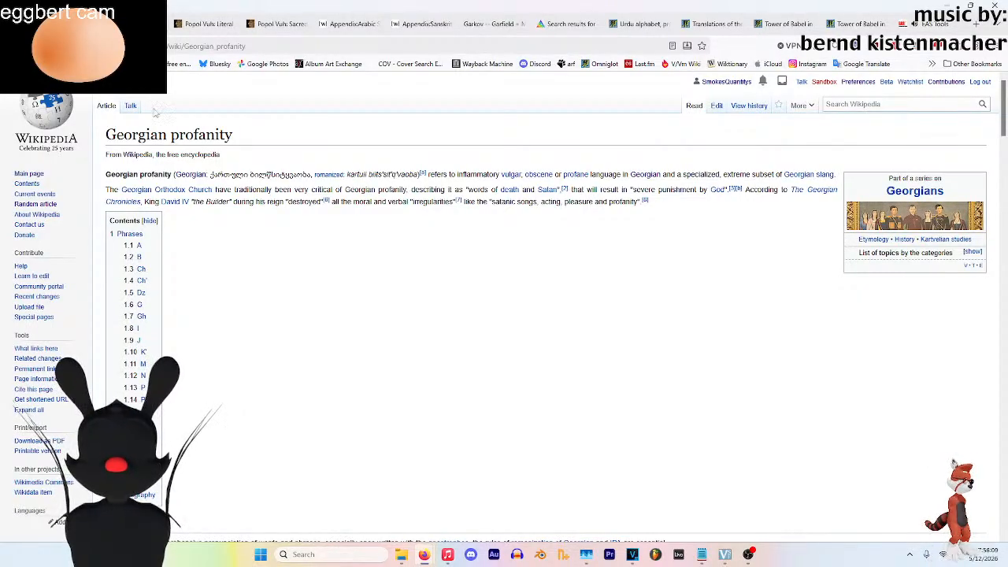
{"action": "scroll", "coordinate": [457, 433], "scroll_direction": "down", "scroll_amount": 3}
{"action": "scroll", "coordinate": [540, 338], "scroll_direction": "down", "scroll_amount": 2}
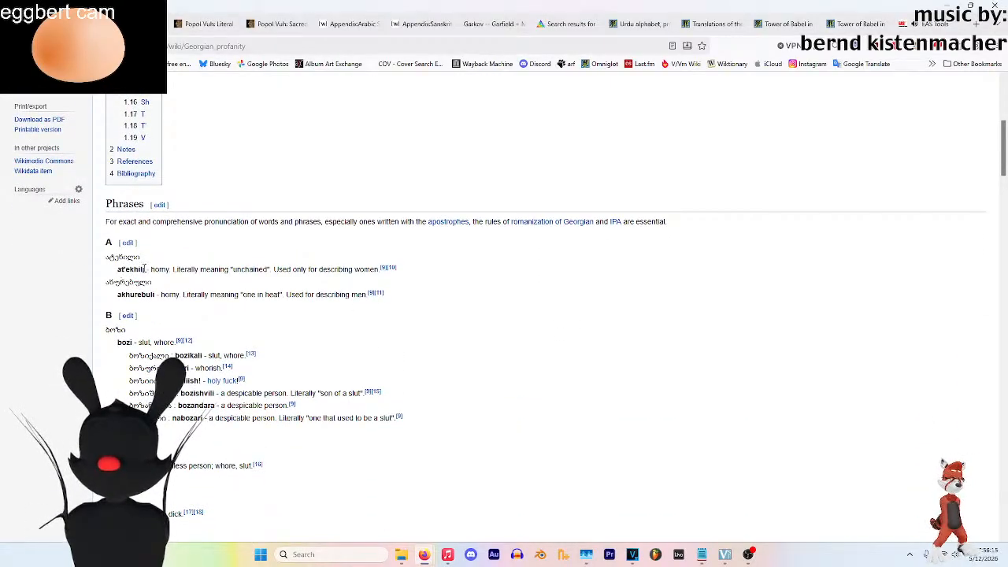
{"action": "scroll", "coordinate": [272, 264], "scroll_direction": "down", "scroll_amount": 1}
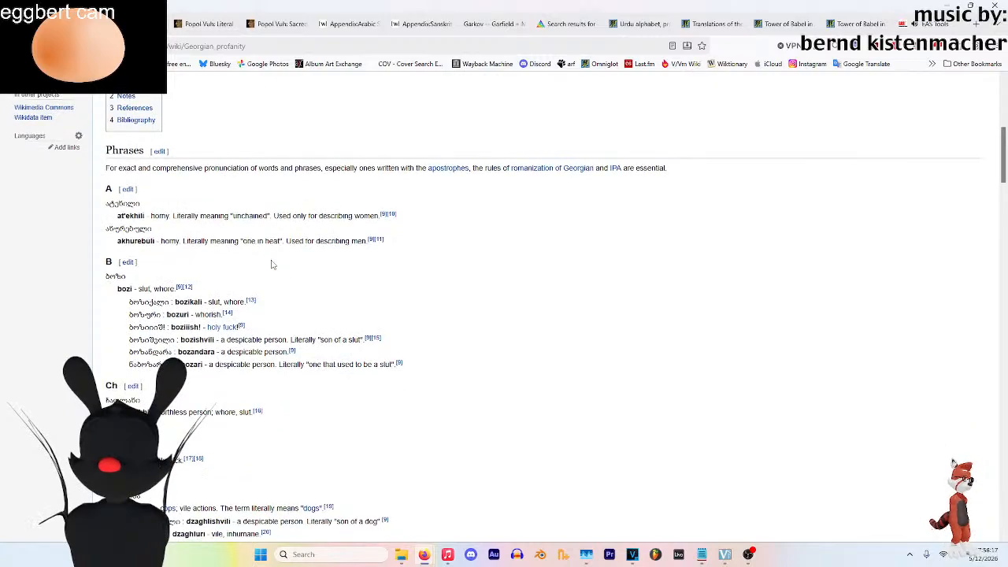
{"action": "scroll", "coordinate": [354, 318], "scroll_direction": "up", "scroll_amount": 7}
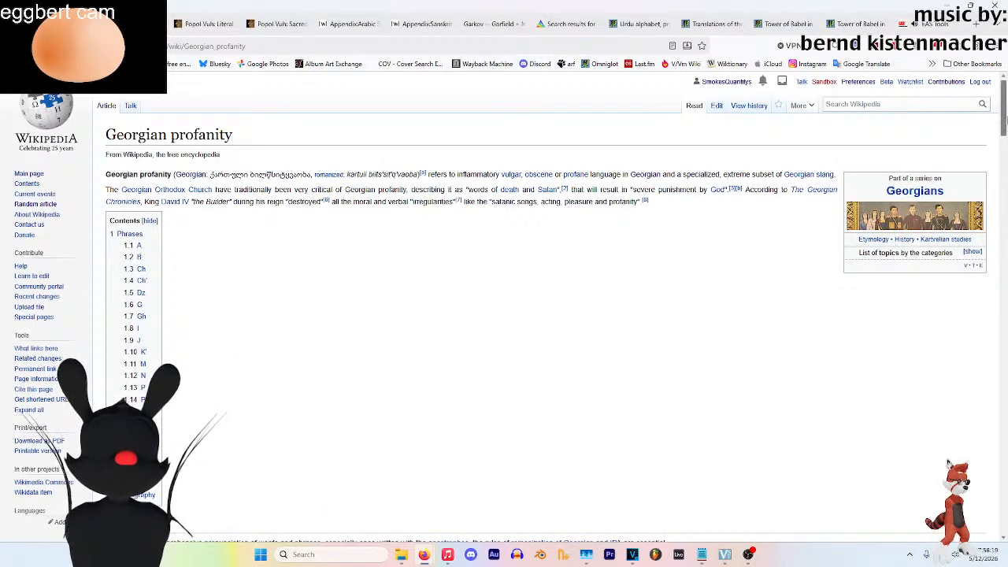
Go back to the Georgian language article, clear the text highlight, skim its ending, and return to the Proto-Kartvelian language article
{"action": "left_click", "coordinate": [141, 495]}
{"action": "key", "text": "alt+Left"}
{"action": "key", "text": "alt+Left"}
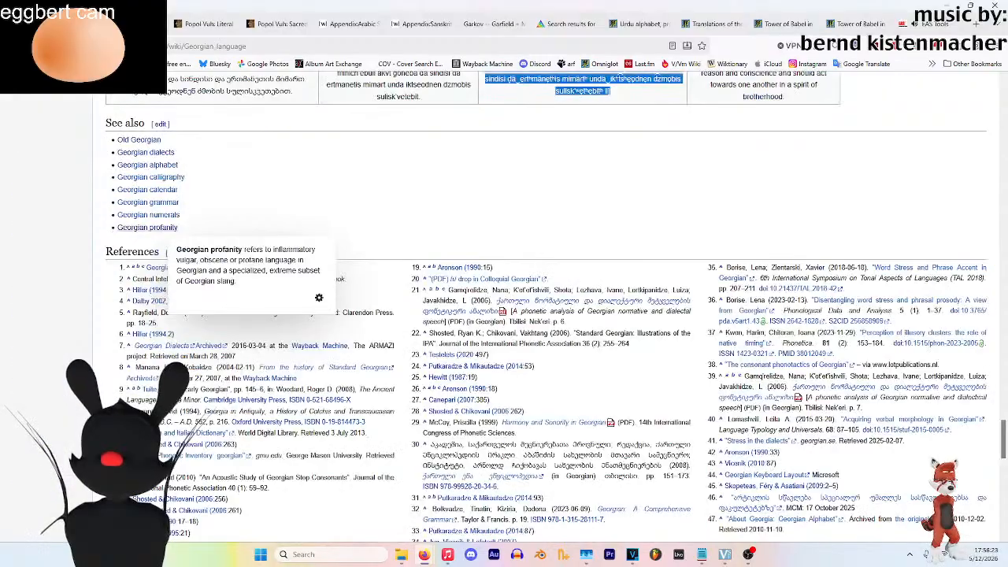
{"action": "left_click", "coordinate": [406, 218]}
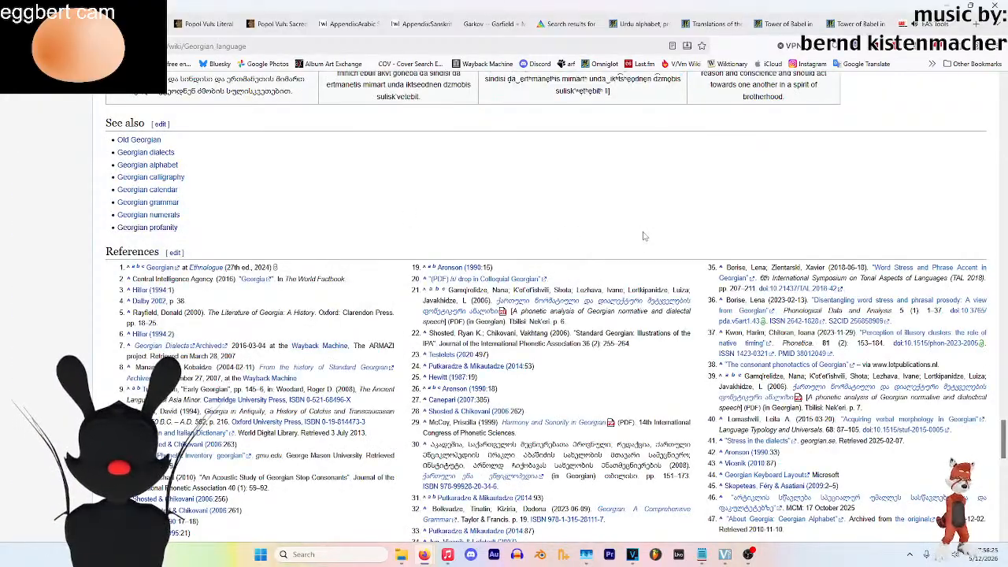
{"action": "scroll", "coordinate": [654, 260], "scroll_direction": "down", "scroll_amount": 12}
{"action": "scroll", "coordinate": [816, 307], "scroll_direction": "up", "scroll_amount": 20}
{"action": "scroll", "coordinate": [995, 344], "scroll_direction": "up", "scroll_amount": 15}
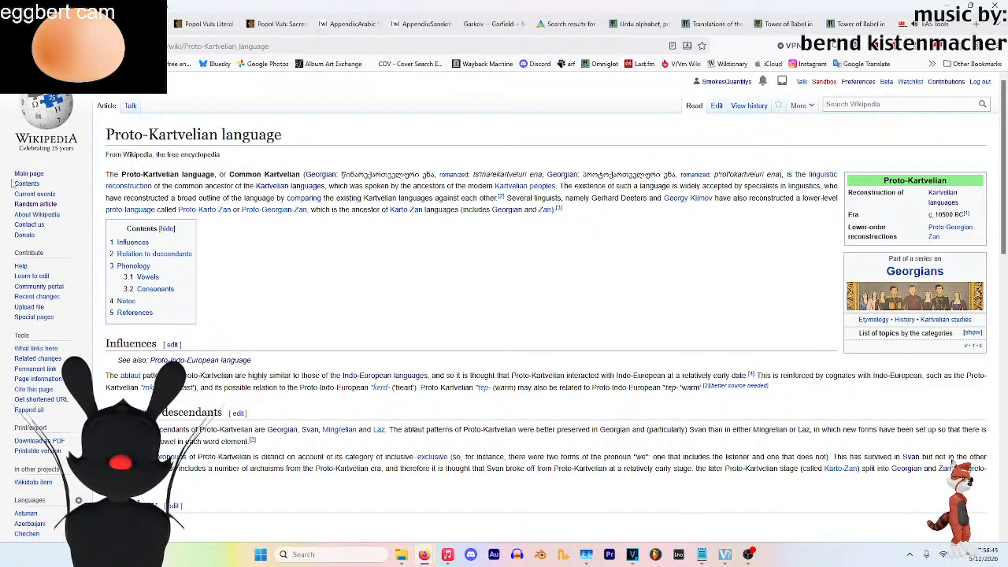
Read through the Proto-Kartvelian article's introduction, Influences and Relation to descendants sections, and its vowel and consonant tables
{"action": "scroll", "coordinate": [323, 235], "scroll_direction": "down", "scroll_amount": 5}
{"action": "scroll", "coordinate": [488, 303], "scroll_direction": "up", "scroll_amount": 1}
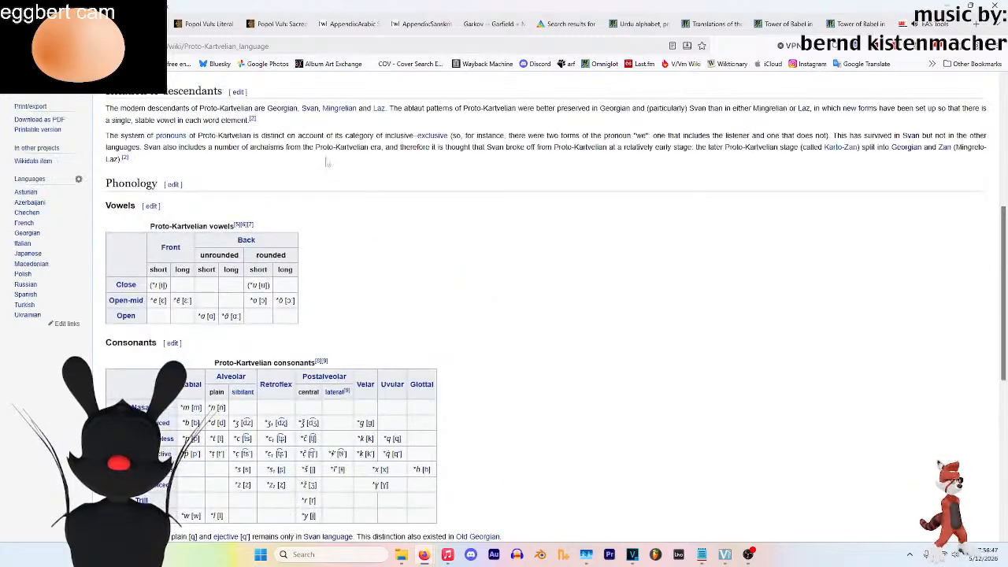
{"action": "scroll", "coordinate": [709, 184], "scroll_direction": "down", "scroll_amount": 5}
{"action": "scroll", "coordinate": [709, 186], "scroll_direction": "up", "scroll_amount": 15}
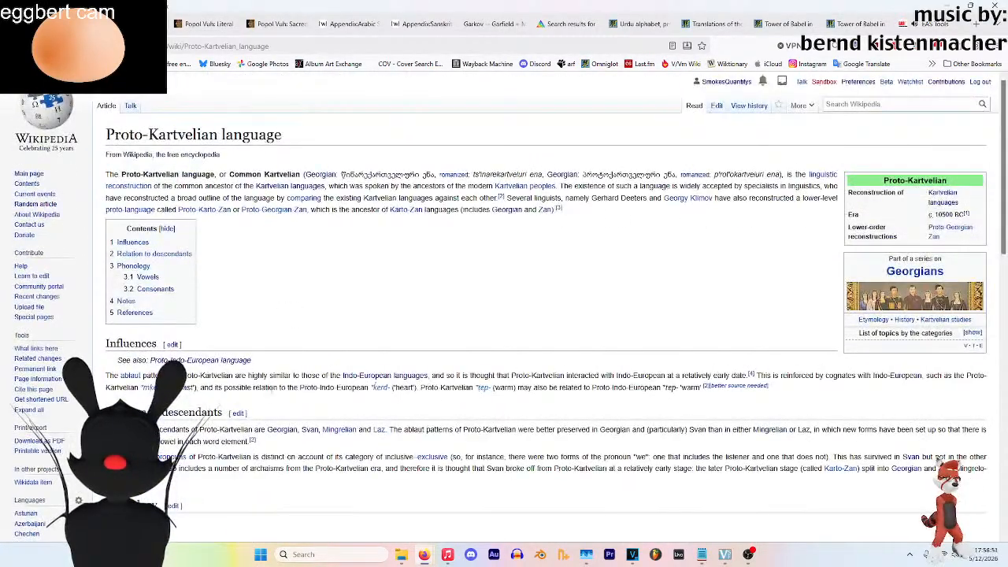
{"action": "scroll", "coordinate": [271, 387], "scroll_direction": "down", "scroll_amount": 1}
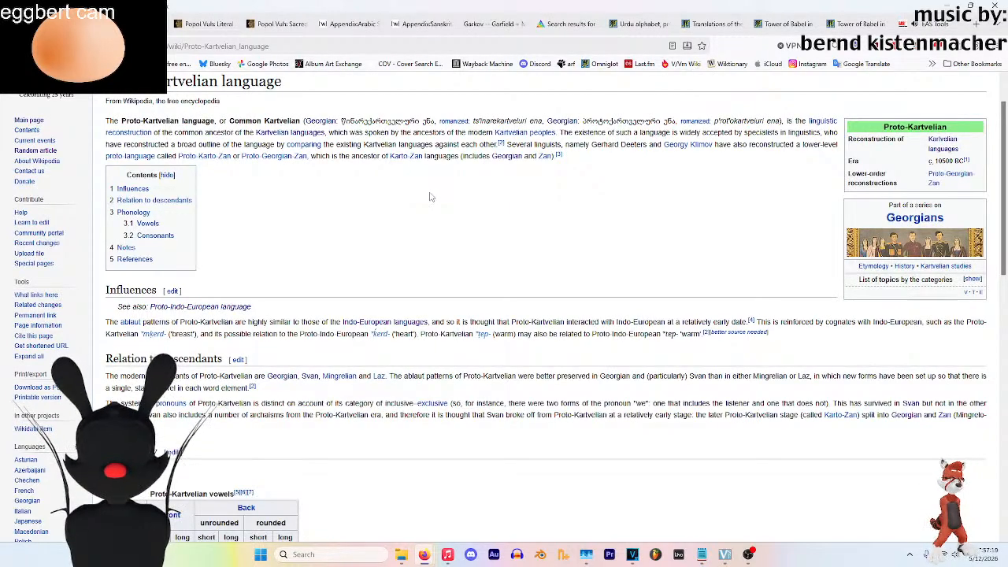
{"action": "scroll", "coordinate": [434, 221], "scroll_direction": "down", "scroll_amount": 5}
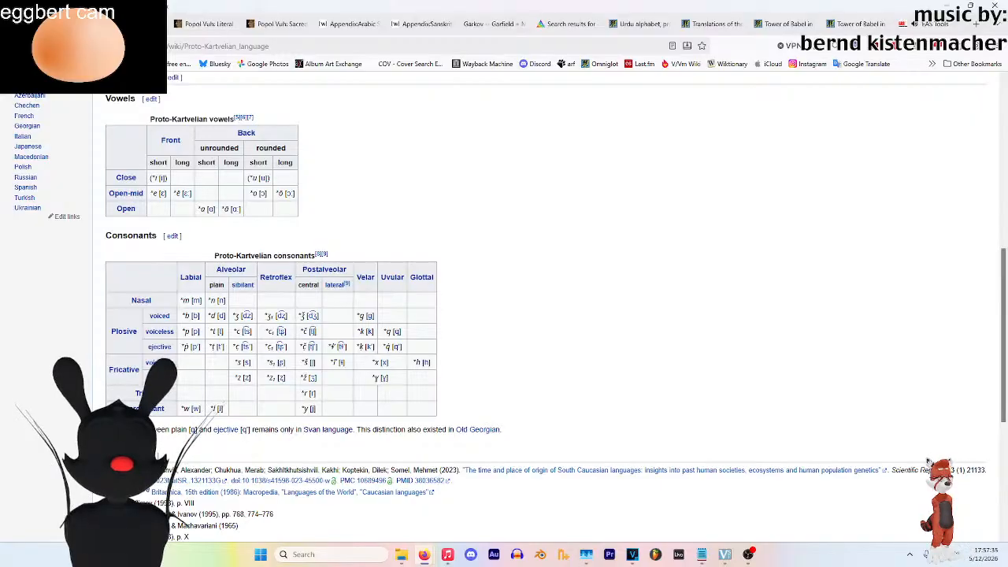
Return to the Laryngeal theory article, expand the Proto-Indo-European language navigation box at its end, and skim back up to the contents
{"action": "scroll", "coordinate": [765, 313], "scroll_direction": "down", "scroll_amount": 15}
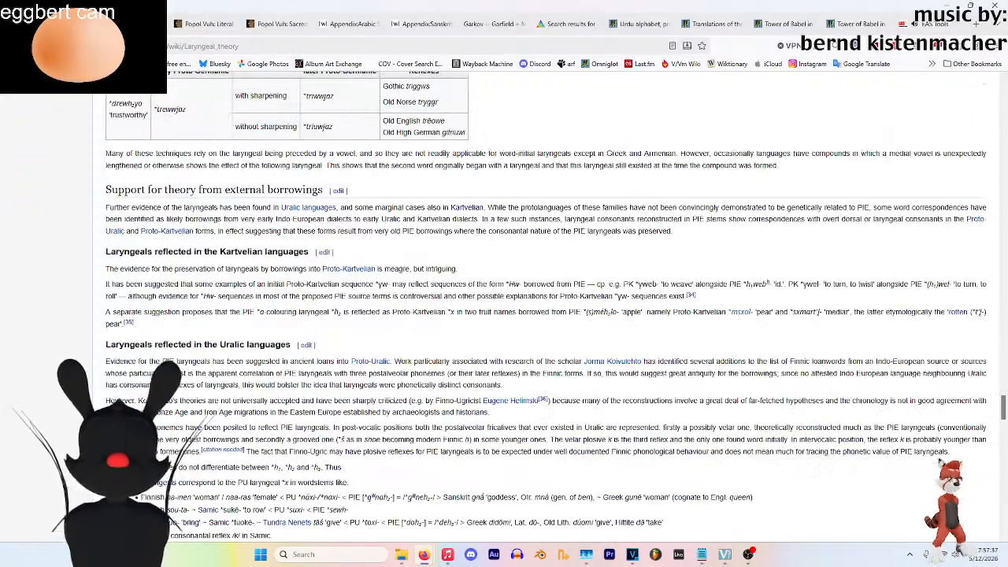
{"action": "scroll", "coordinate": [766, 314], "scroll_direction": "down", "scroll_amount": 10}
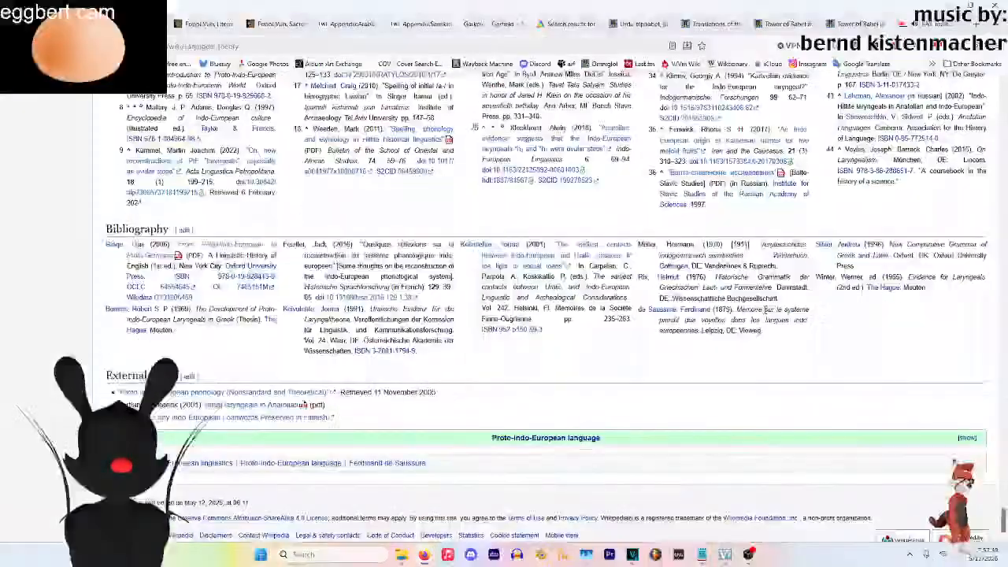
{"action": "left_click", "coordinate": [967, 425]}
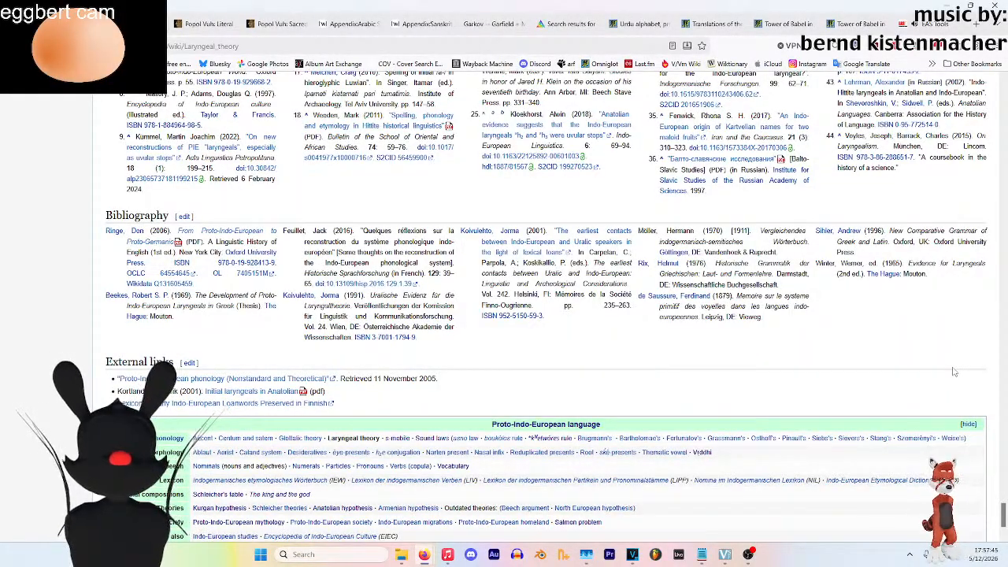
{"action": "scroll", "coordinate": [902, 253], "scroll_direction": "up", "scroll_amount": 15}
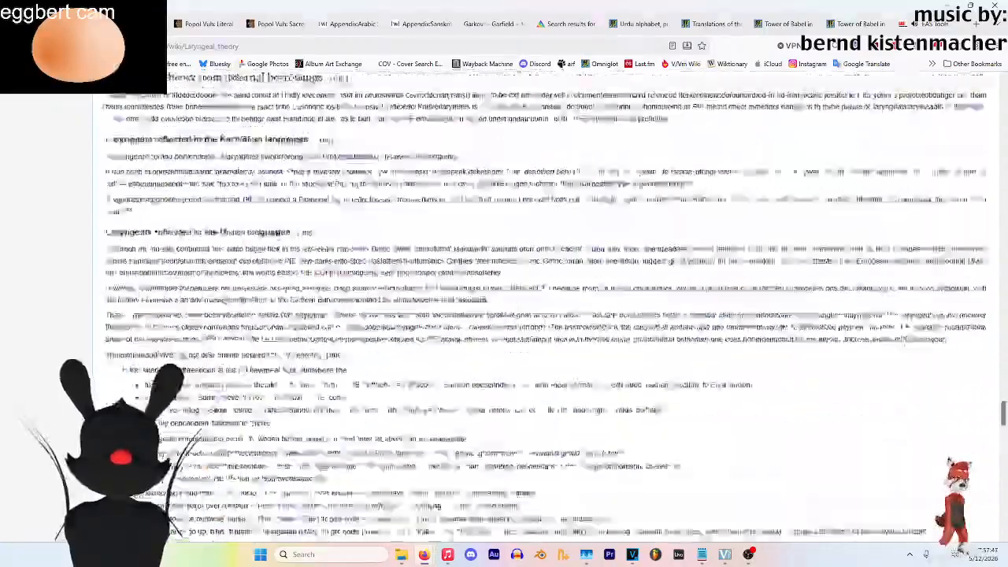
{"action": "scroll", "coordinate": [776, 195], "scroll_direction": "up", "scroll_amount": 15}
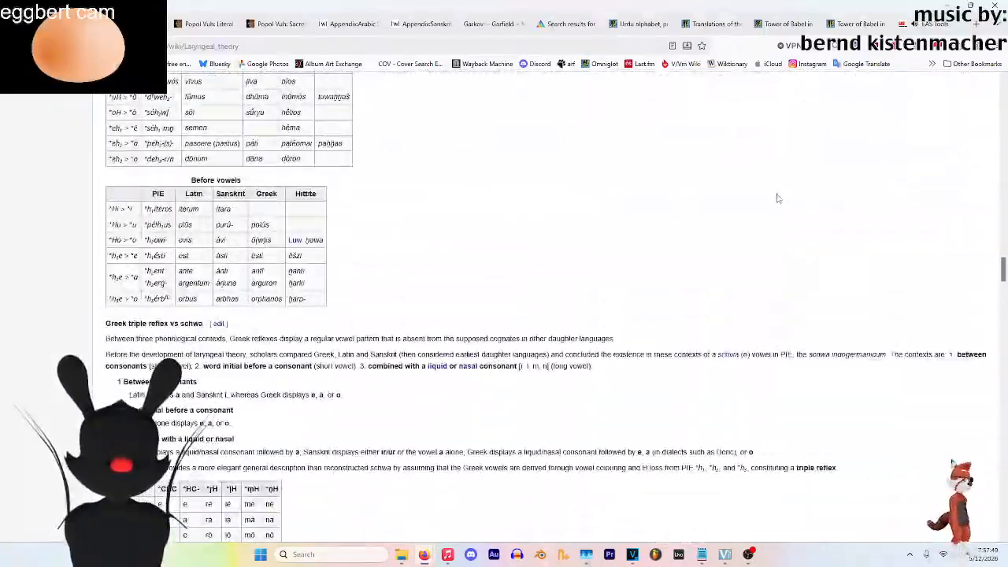
{"action": "scroll", "coordinate": [775, 194], "scroll_direction": "up", "scroll_amount": 20}
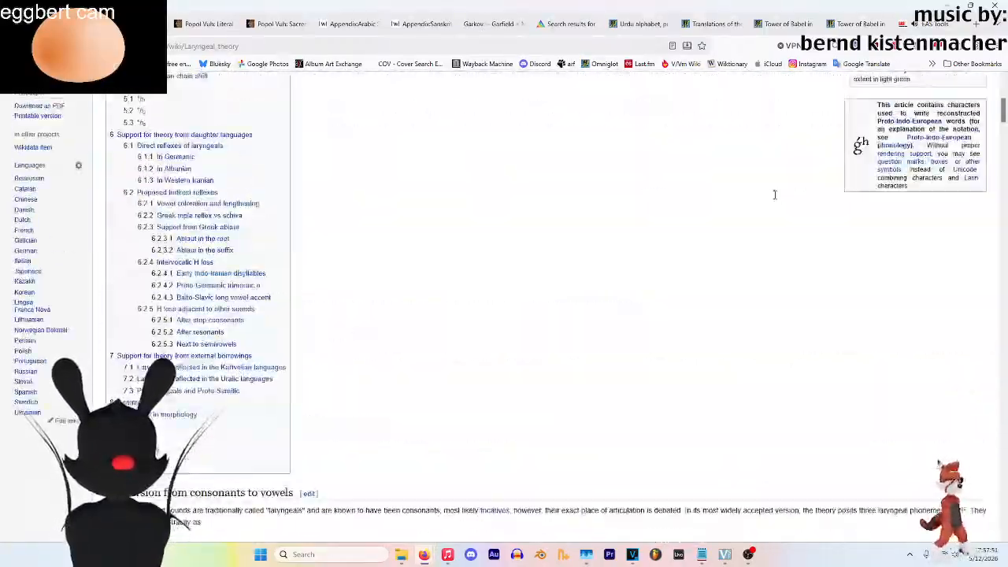
Examine the Direct reflexes of laryngeals section with its tables of h₂ and h₃ reflexes in Anatolian
{"action": "scroll", "coordinate": [507, 247], "scroll_direction": "down", "scroll_amount": 20}
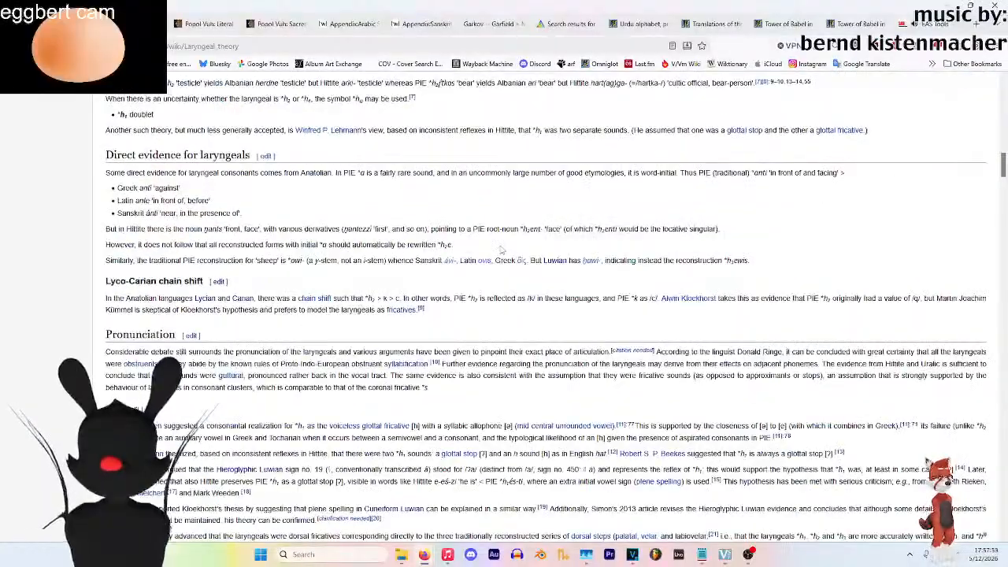
{"action": "scroll", "coordinate": [507, 246], "scroll_direction": "down", "scroll_amount": 4}
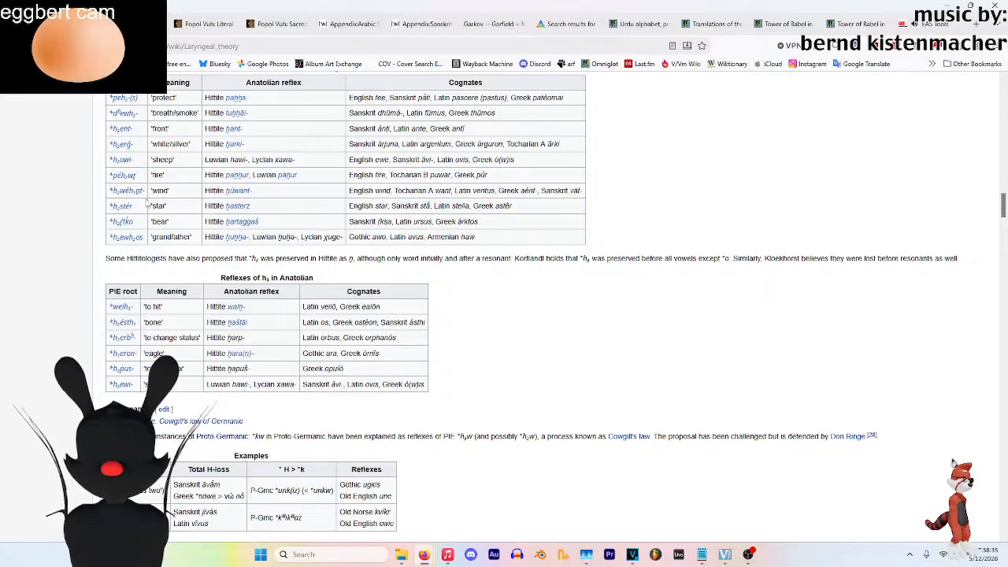
{"action": "scroll", "coordinate": [412, 321], "scroll_direction": "up", "scroll_amount": 2}
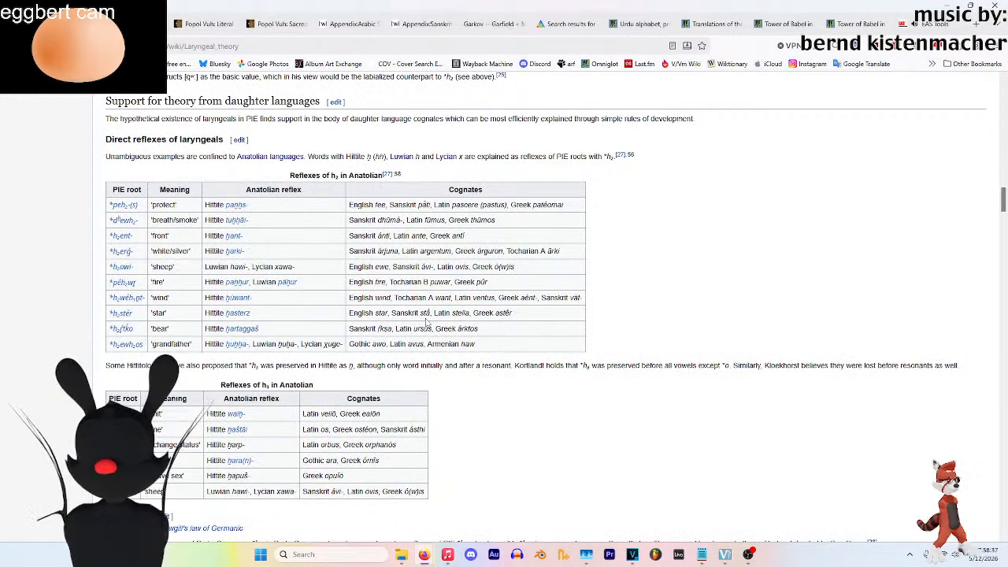
{"action": "scroll", "coordinate": [427, 322], "scroll_direction": "up", "scroll_amount": 1}
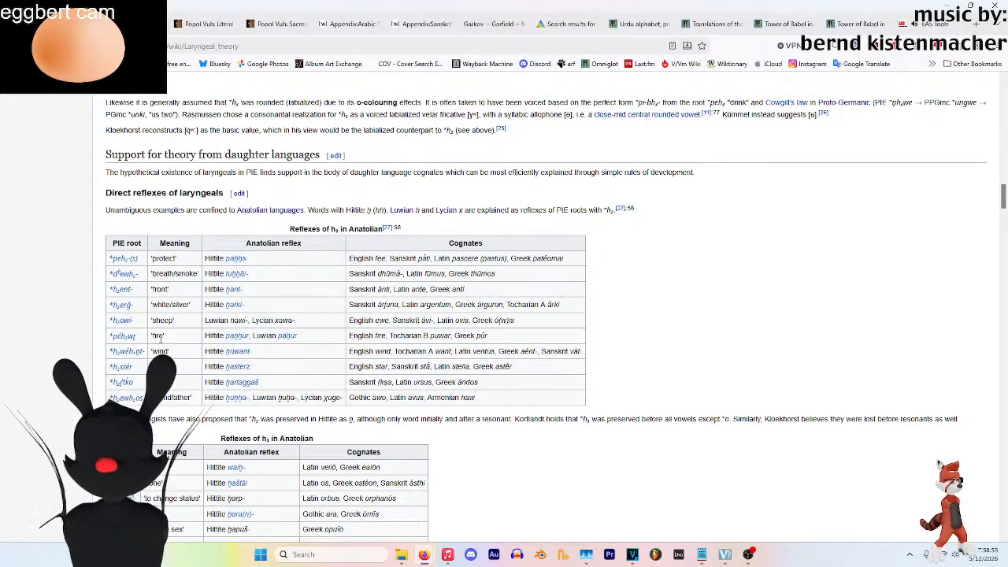
{"action": "scroll", "coordinate": [153, 336], "scroll_direction": "down", "scroll_amount": 3}
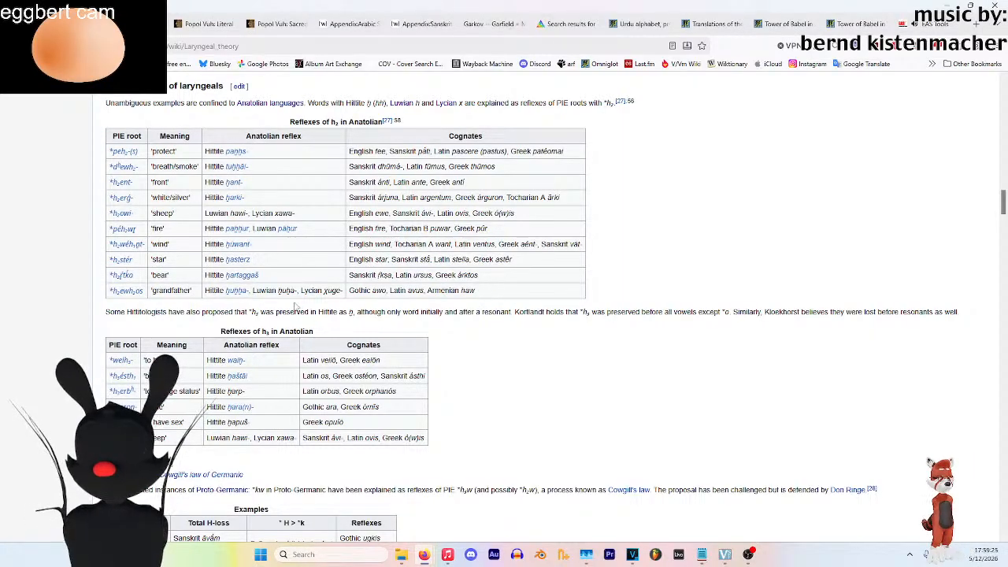
Open the Wiktionary entry for the PIE root meaning 'bear', review its etymology and descendants, highlight the reconstructed word, and return to Laryngeal theory
{"action": "left_click", "coordinate": [131, 278]}
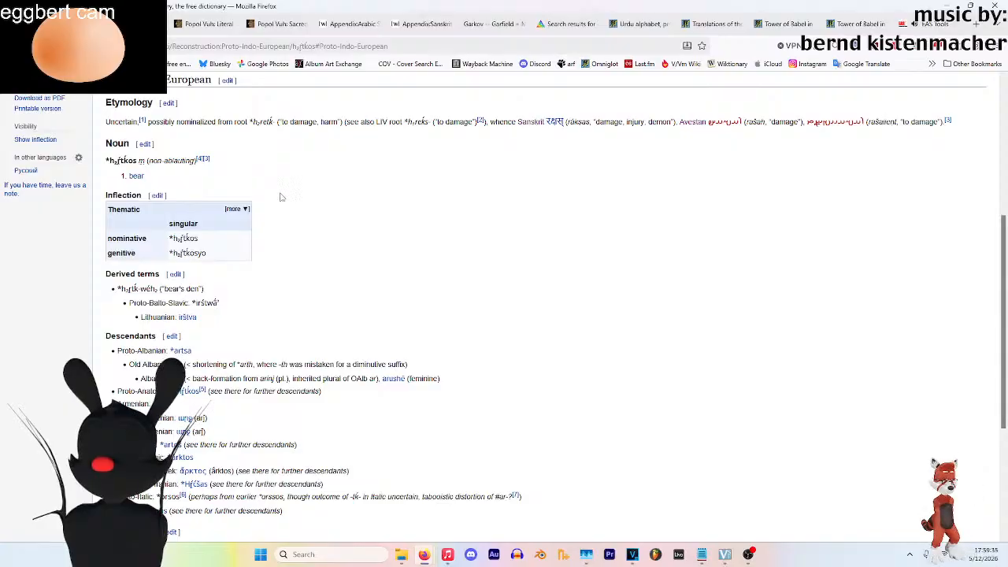
{"action": "scroll", "coordinate": [355, 207], "scroll_direction": "up", "scroll_amount": 4}
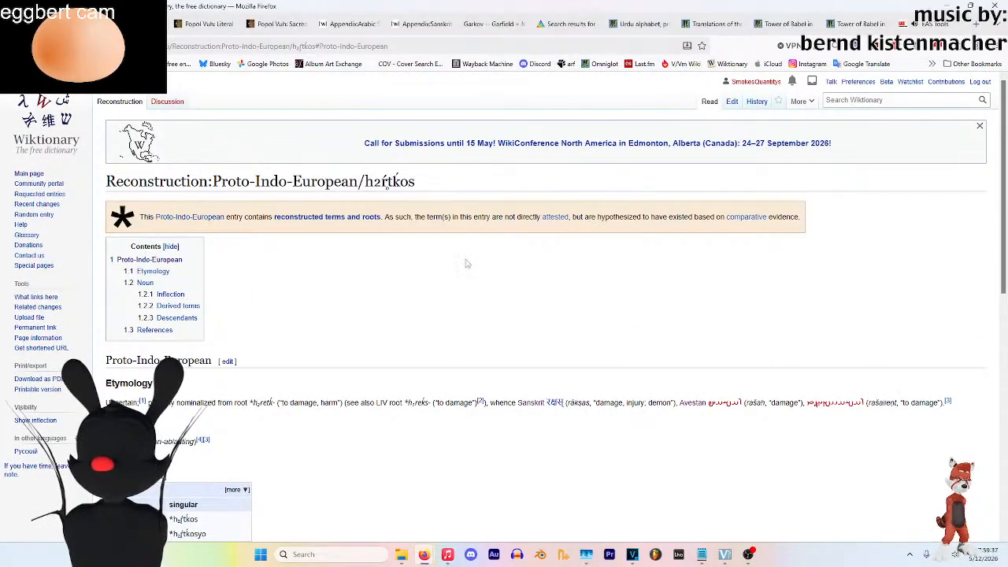
{"action": "scroll", "coordinate": [466, 262], "scroll_direction": "down", "scroll_amount": 6}
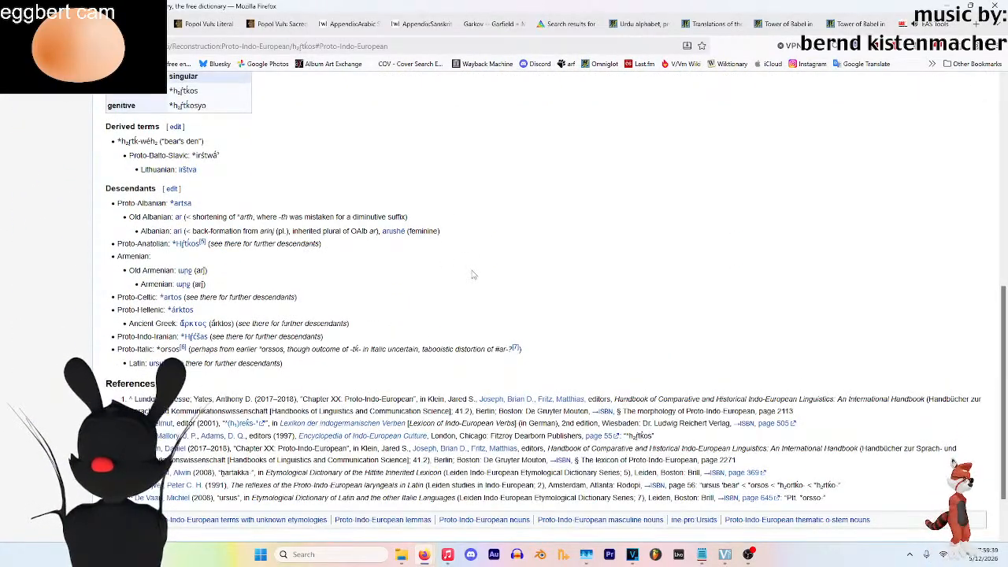
{"action": "scroll", "coordinate": [366, 293], "scroll_direction": "up", "scroll_amount": 3}
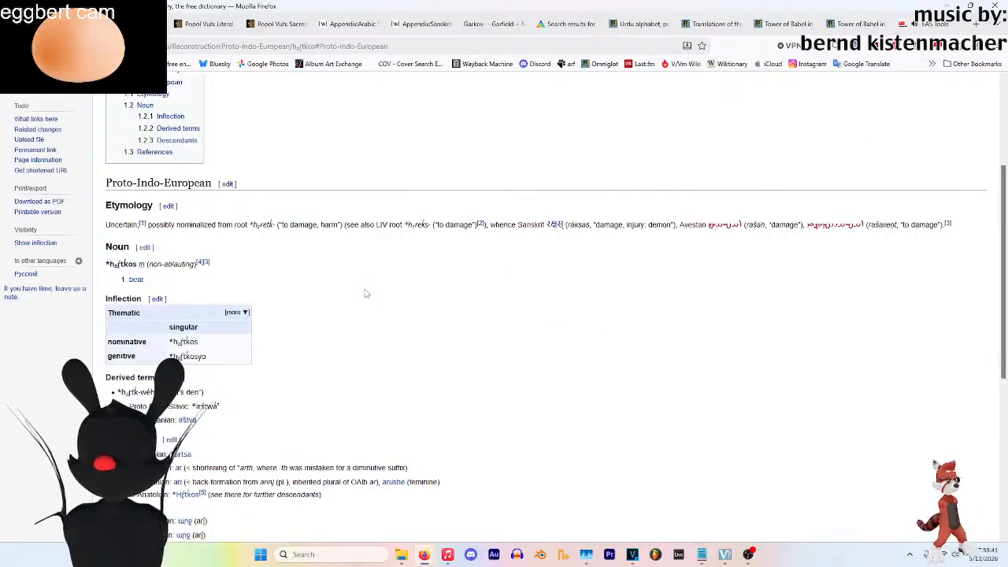
{"action": "scroll", "coordinate": [381, 284], "scroll_direction": "up", "scroll_amount": 3}
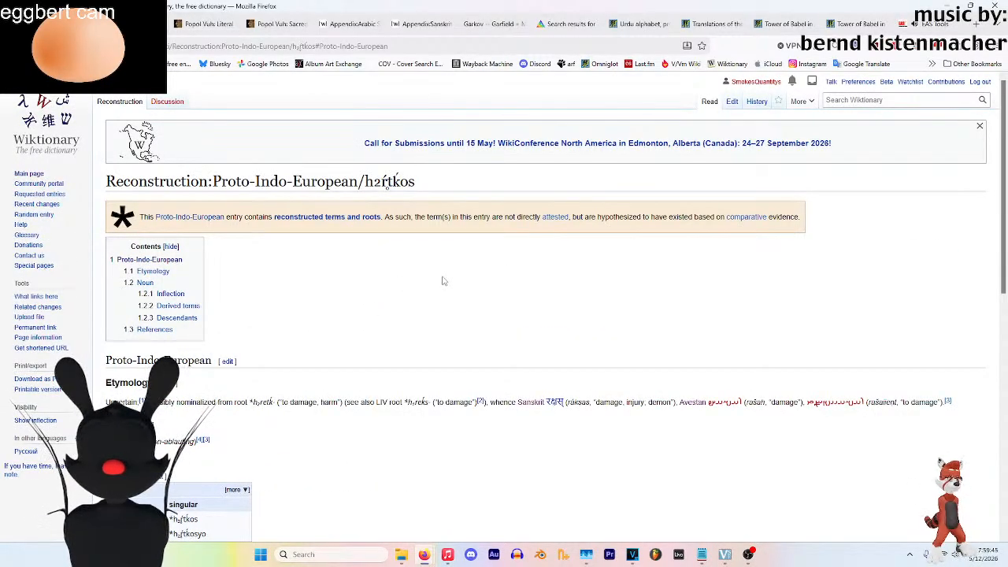
{"action": "left_click_drag", "start_coordinate": [398, 180], "coordinate": [420, 190]}
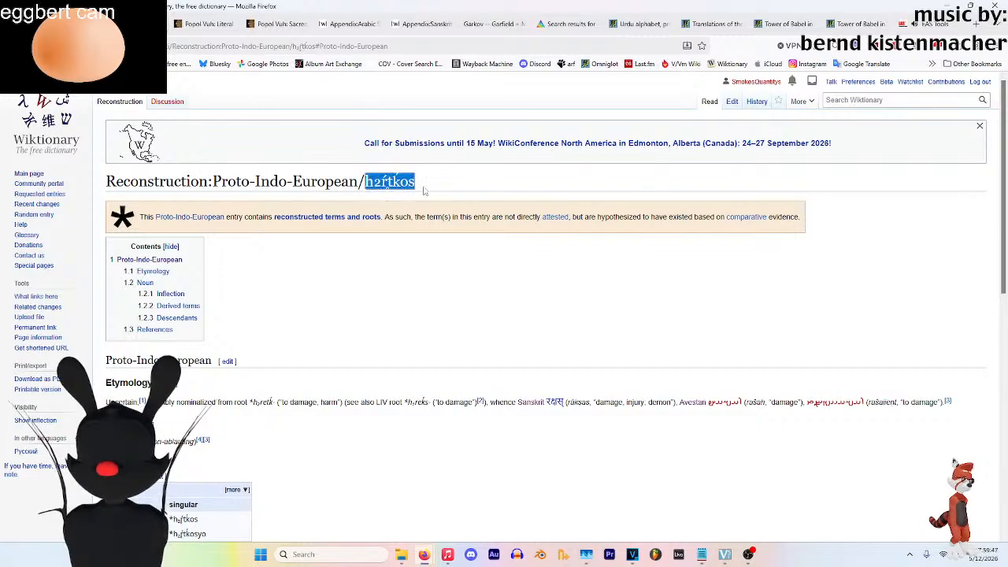
{"action": "scroll", "coordinate": [423, 312], "scroll_direction": "down", "scroll_amount": 2}
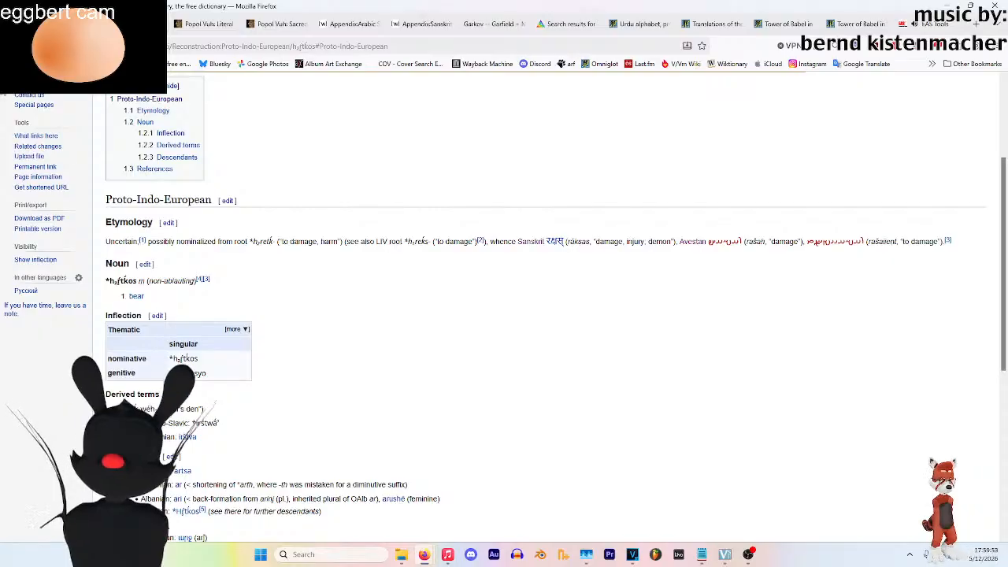
{"action": "key", "text": "alt+Left"}
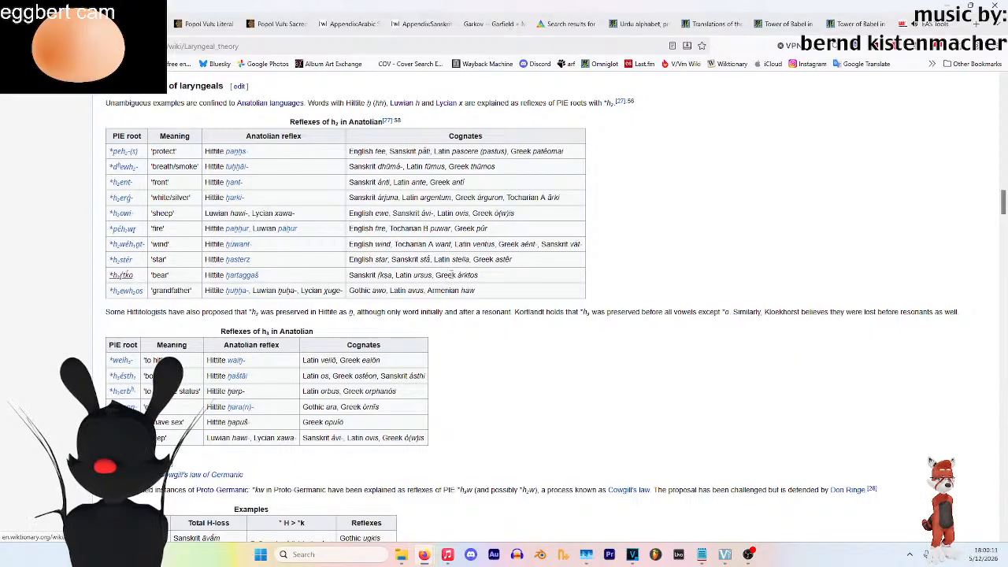
Skim to the H loss tables in Laryngeal theory, recheck the Wiktionary entry for the PIE root meaning 'bear', and return to the article
{"action": "scroll", "coordinate": [496, 280], "scroll_direction": "down", "scroll_amount": 15}
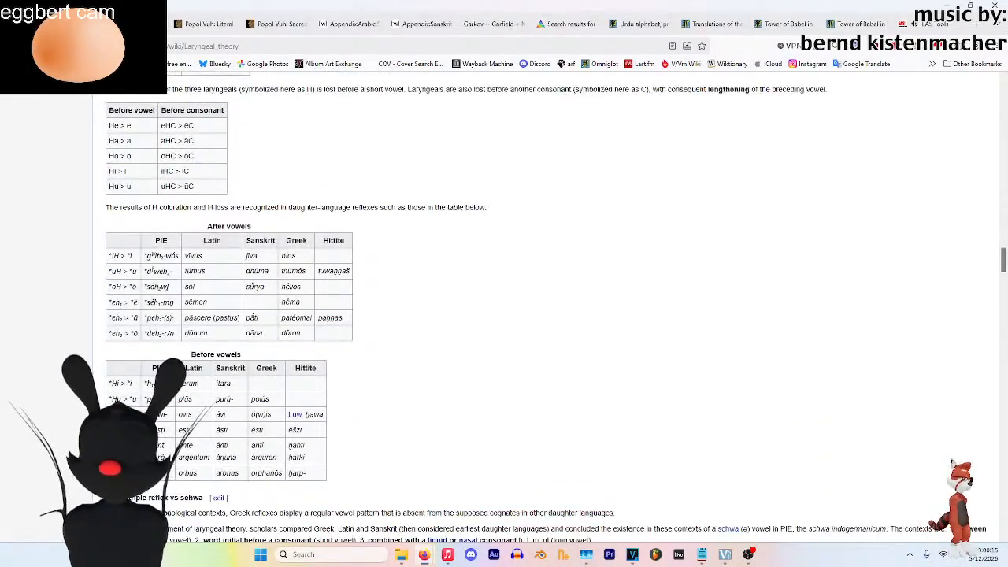
{"action": "key", "text": "ctrl+Tab"}
{"action": "scroll", "coordinate": [262, 331], "scroll_direction": "down", "scroll_amount": 10}
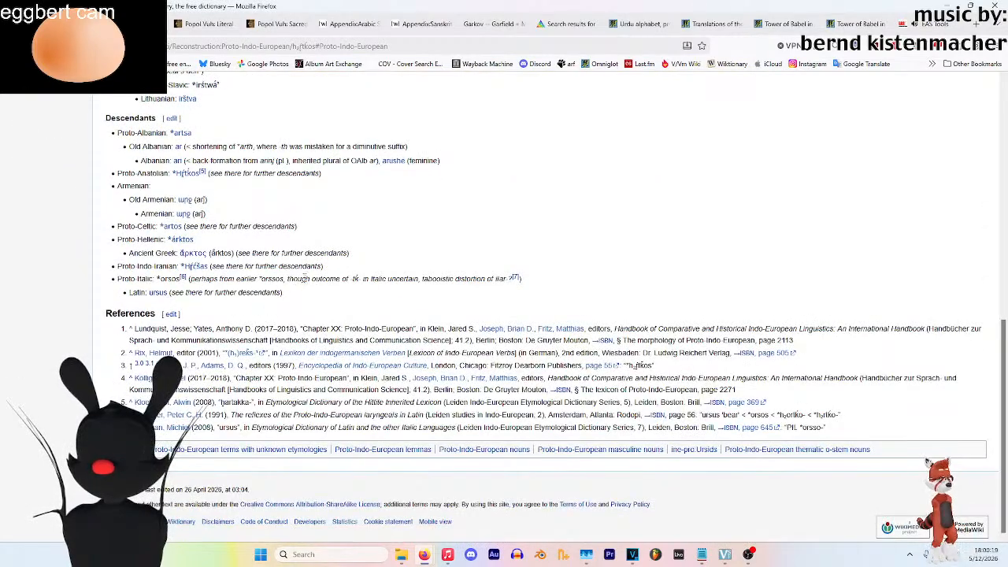
{"action": "scroll", "coordinate": [211, 293], "scroll_direction": "up", "scroll_amount": 5}
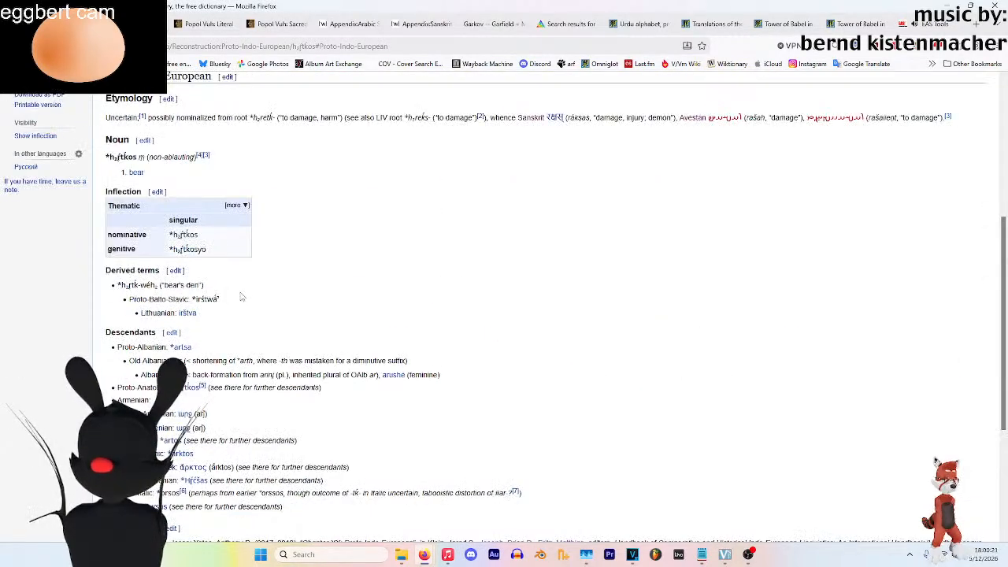
{"action": "scroll", "coordinate": [234, 306], "scroll_direction": "up", "scroll_amount": 10}
{"action": "key", "text": "ctrl+shift+Tab"}
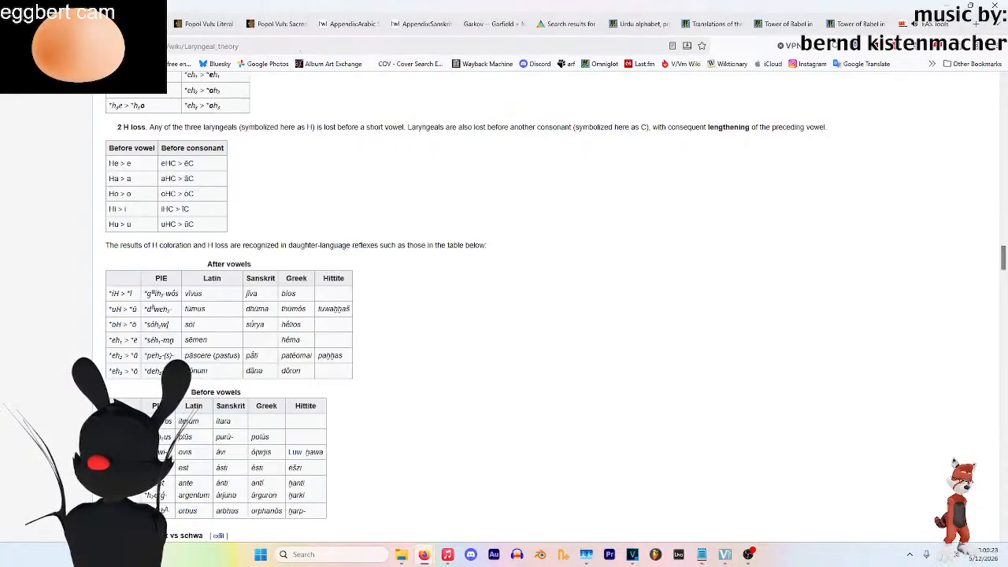
Skim the rest of the Laryngeal theory article, from the ablaut and Proto-Germanic trimoraic sections to the references
{"action": "scroll", "coordinate": [505, 302], "scroll_direction": "down", "scroll_amount": 15}
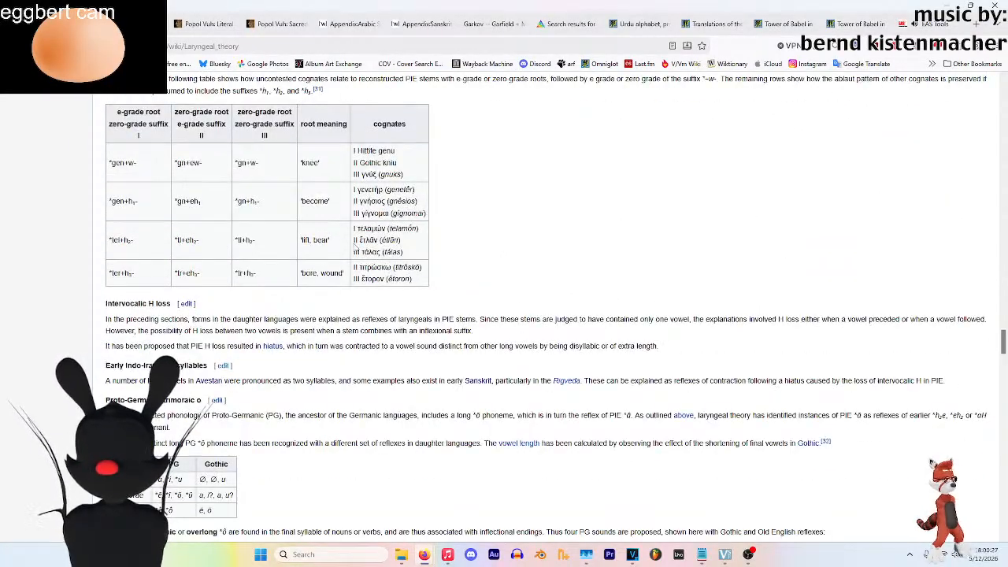
{"action": "scroll", "coordinate": [370, 246], "scroll_direction": "down", "scroll_amount": 10}
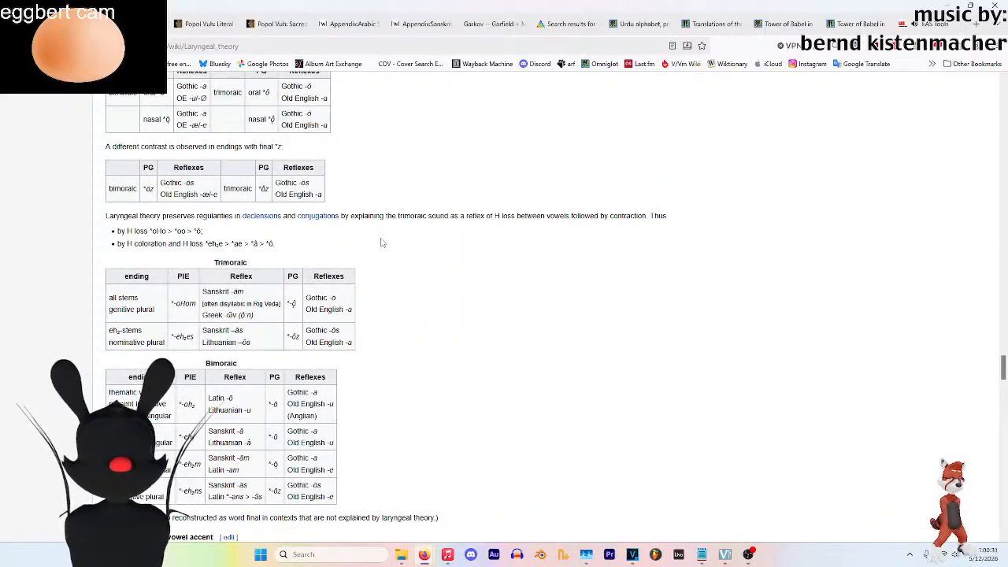
{"action": "scroll", "coordinate": [382, 243], "scroll_direction": "down", "scroll_amount": 12}
{"action": "scroll", "coordinate": [382, 238], "scroll_direction": "down", "scroll_amount": 20}
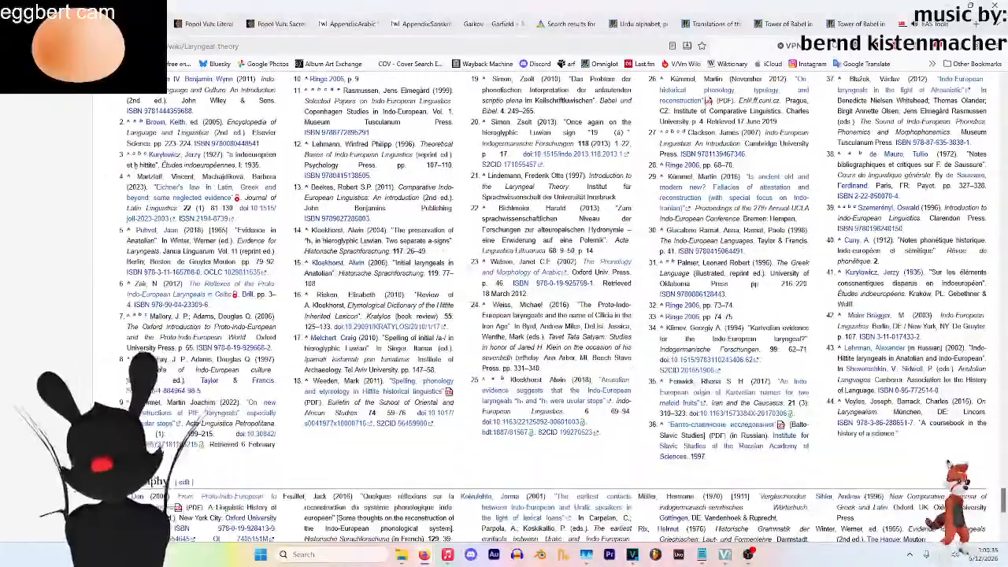
Check the avatar window, then return to Laryngeal theory and skim back up to the Greek ablaut sections
{"action": "mouse_move", "coordinate": [725, 554]}
{"action": "left_click", "coordinate": [725, 500]}
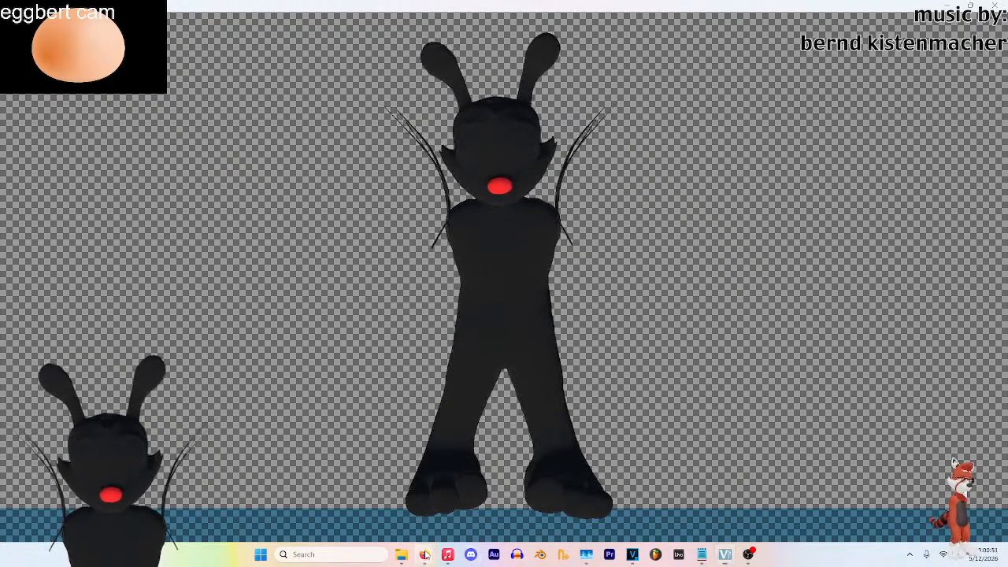
{"action": "mouse_move", "coordinate": [425, 554]}
{"action": "left_click", "coordinate": [368, 492]}
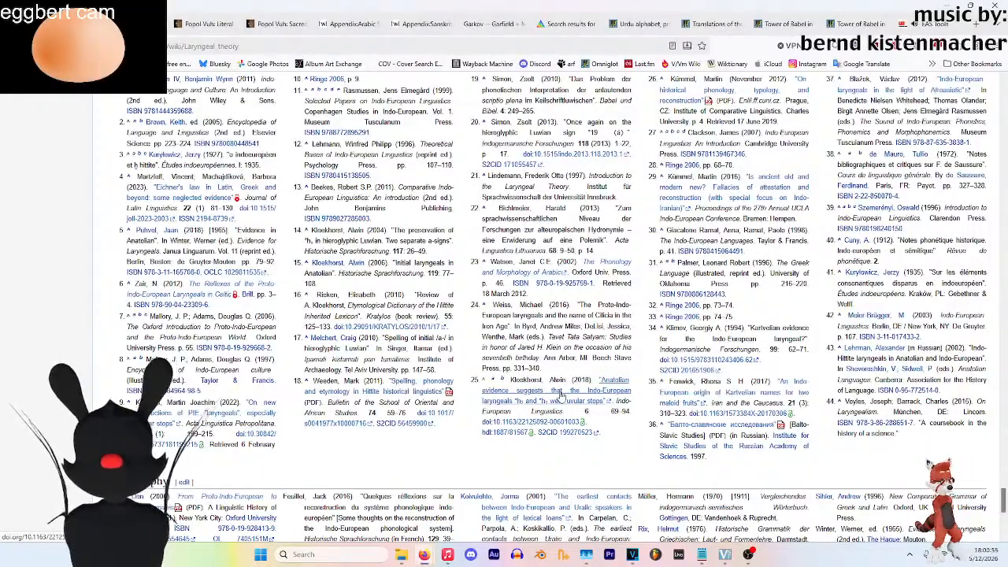
{"action": "scroll", "coordinate": [561, 398], "scroll_direction": "up", "scroll_amount": 20}
{"action": "scroll", "coordinate": [666, 400], "scroll_direction": "up", "scroll_amount": 5}
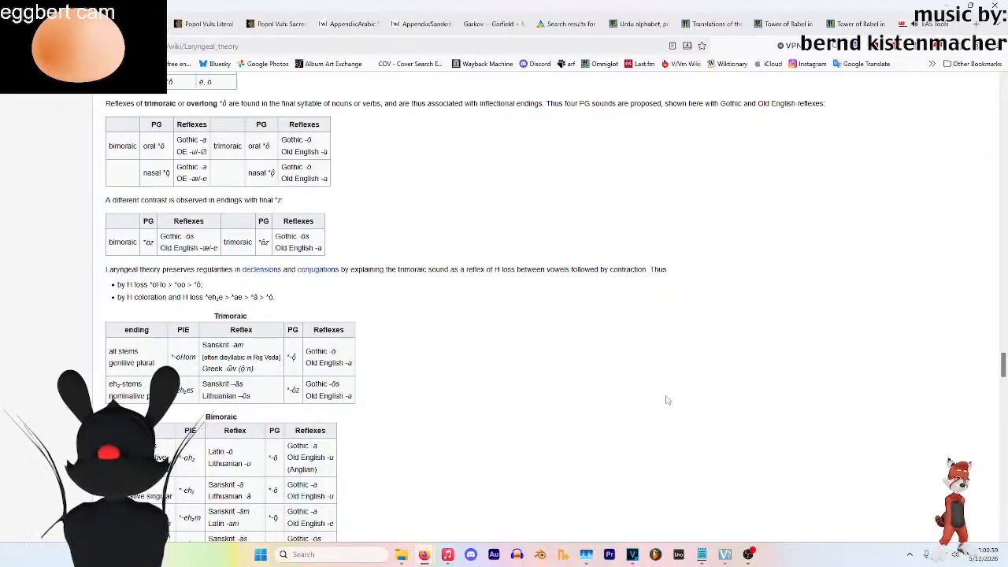
{"action": "scroll", "coordinate": [666, 400], "scroll_direction": "up", "scroll_amount": 15}
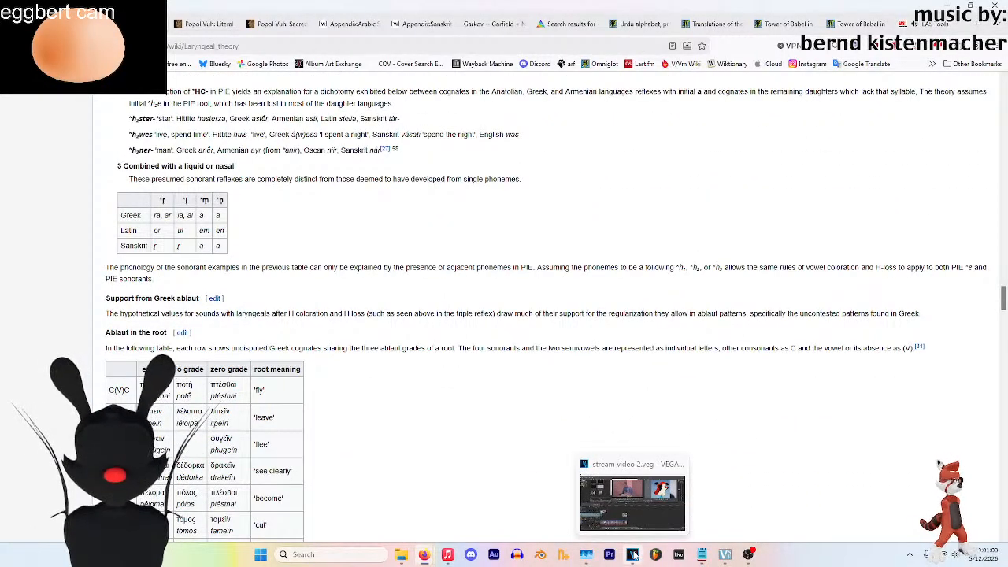
Switch to the stream video 2 project in VEGAS Pro and preview the Michael Rosen edit from 00:00:03:24
{"action": "left_click", "coordinate": [634, 555]}
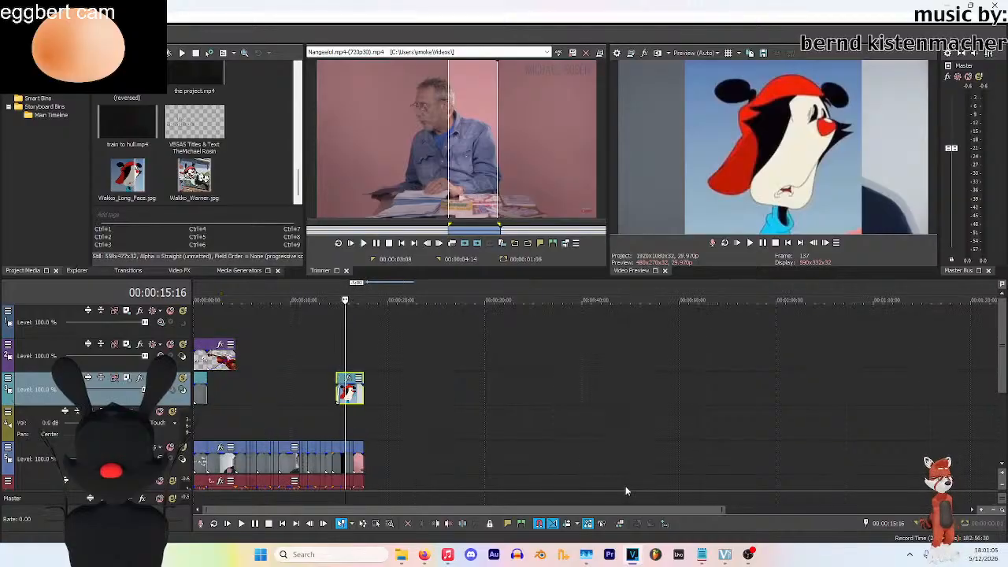
{"action": "scroll", "coordinate": [1003, 381], "scroll_direction": "down", "scroll_amount": 3}
{"action": "scroll", "coordinate": [1003, 381], "scroll_direction": "up", "scroll_amount": 3}
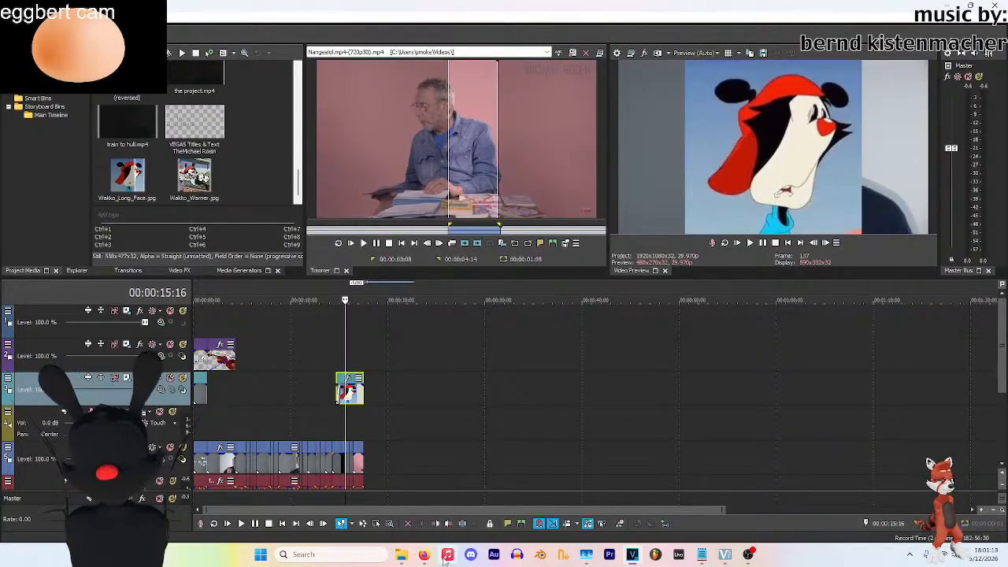
{"action": "left_click_drag", "start_coordinate": [715, 516], "coordinate": [323, 512]}
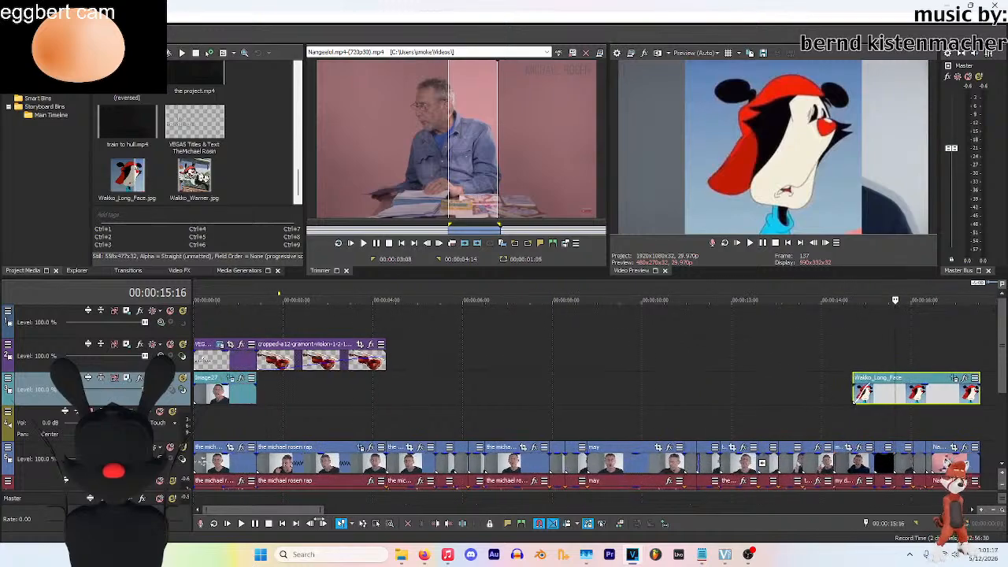
{"action": "scroll", "coordinate": [993, 426], "scroll_direction": "down", "scroll_amount": 3}
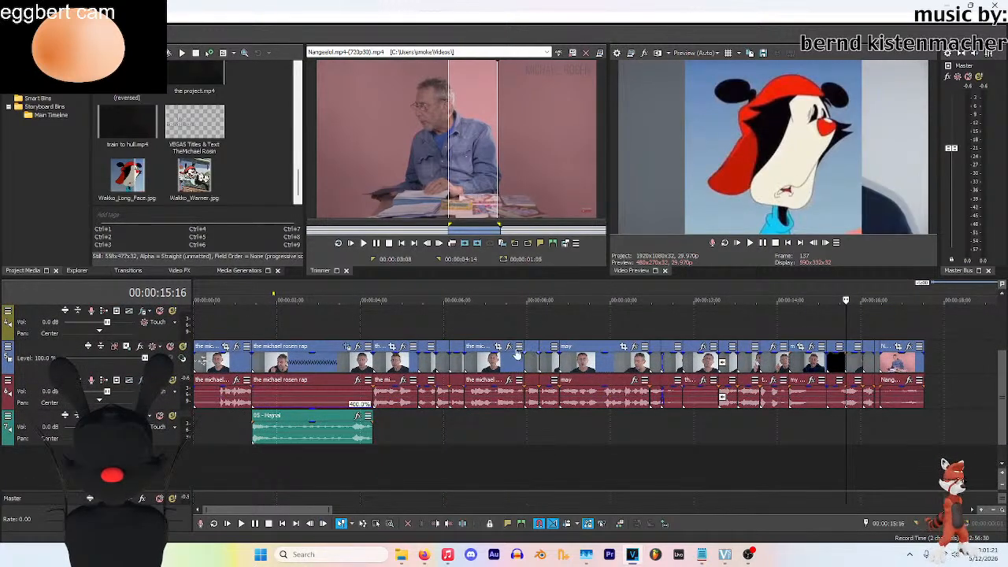
{"action": "left_click", "coordinate": [358, 300]}
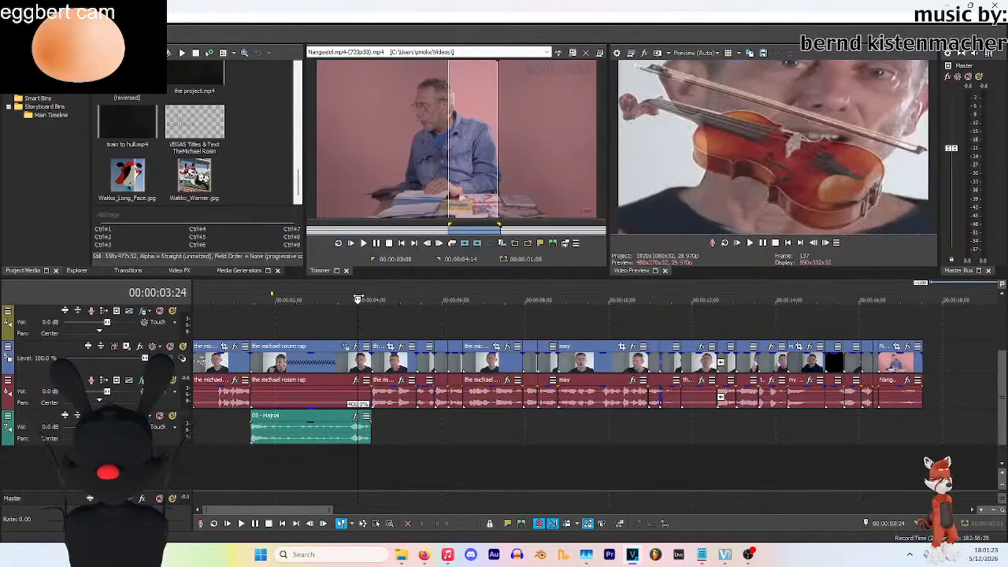
{"action": "key", "text": "space"}
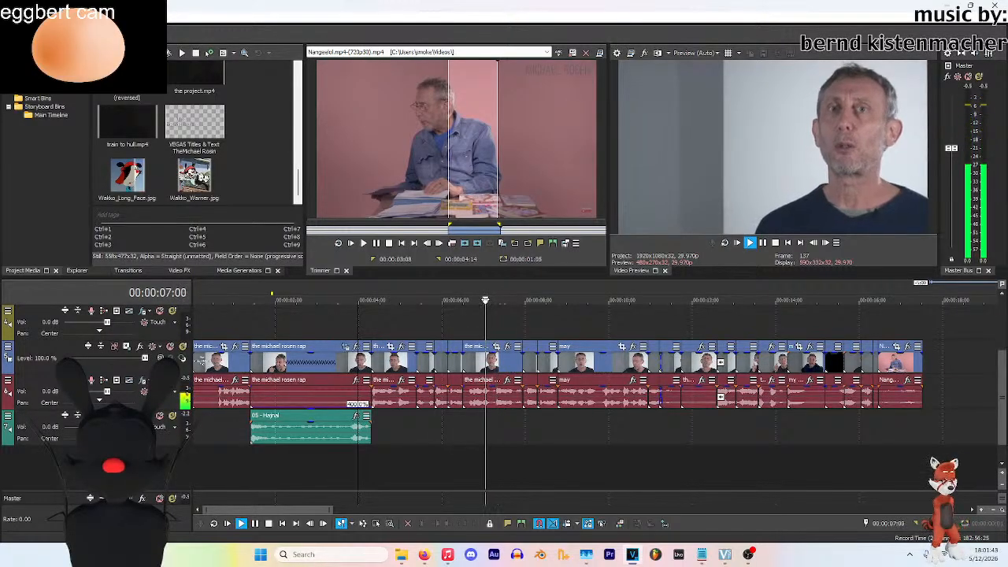
{"action": "key", "text": "space"}
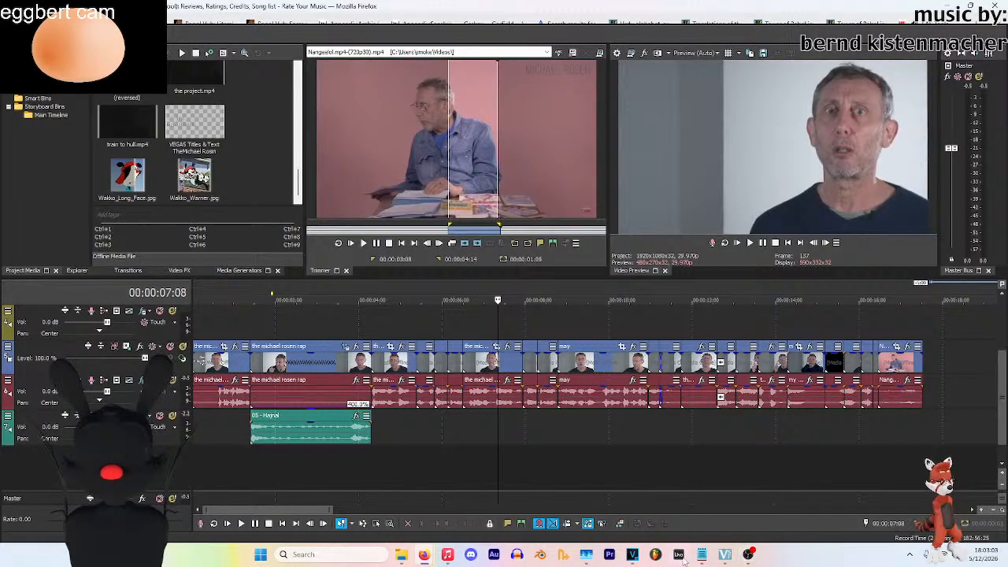
Return to VEGAS Pro and place the playhead at 00:00:17:00 over the final clip to inspect the edit with the Wakko overlay
{"action": "left_click", "coordinate": [633, 554]}
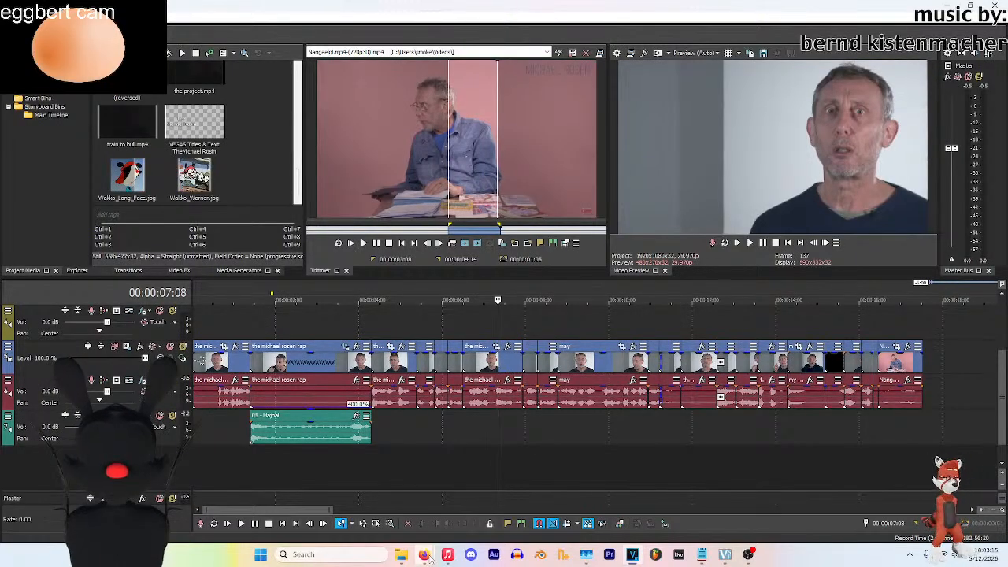
{"action": "left_click", "coordinate": [571, 322]}
{"action": "left_click", "coordinate": [886, 321]}
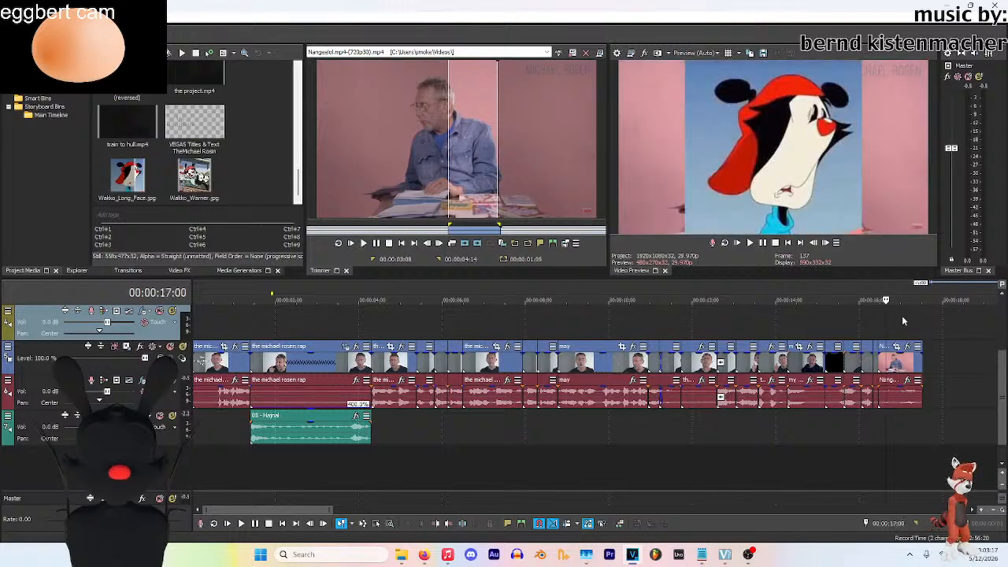
{"action": "scroll", "coordinate": [748, 335], "scroll_direction": "right", "scroll_amount": 3}
{"action": "scroll", "coordinate": [747, 329], "scroll_direction": "down", "scroll_amount": 2}
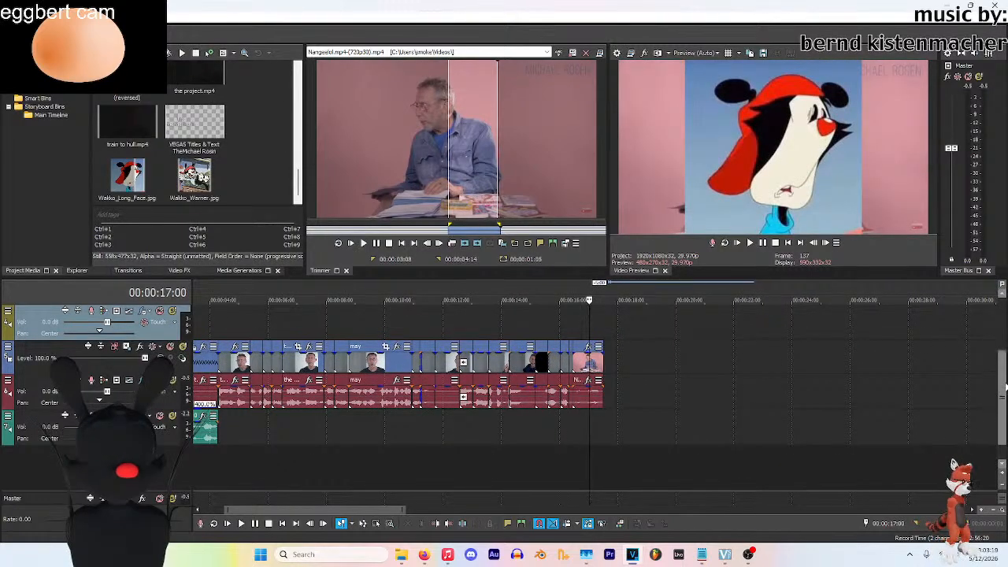
{"action": "left_click_drag", "start_coordinate": [1004, 382], "coordinate": [1004, 346]}
{"action": "left_click", "coordinate": [533, 355]}
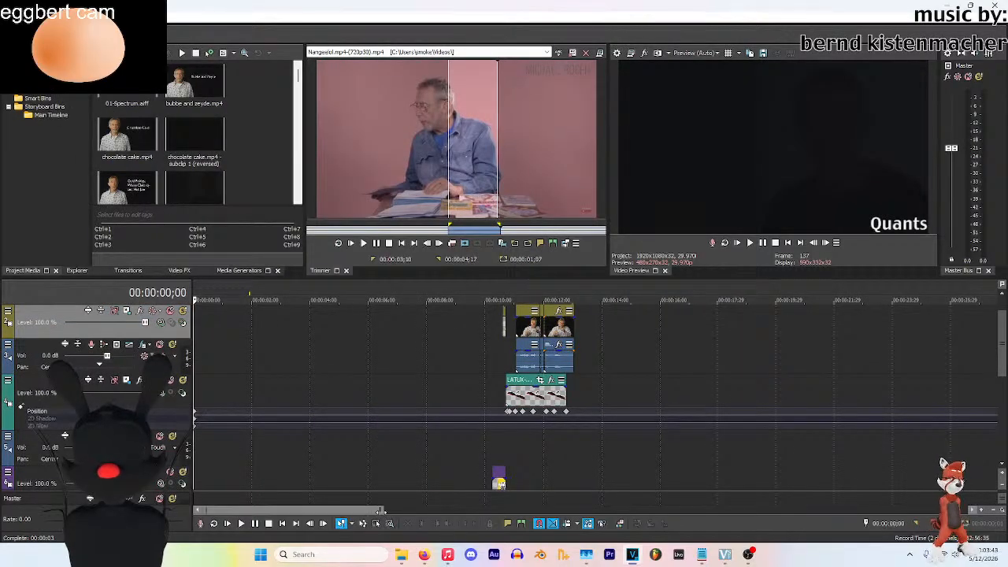
Examine the squeegee image and talking-head clips around 00:00:11 on the timeline
{"action": "scroll", "coordinate": [666, 432], "scroll_direction": "up", "scroll_amount": 3}
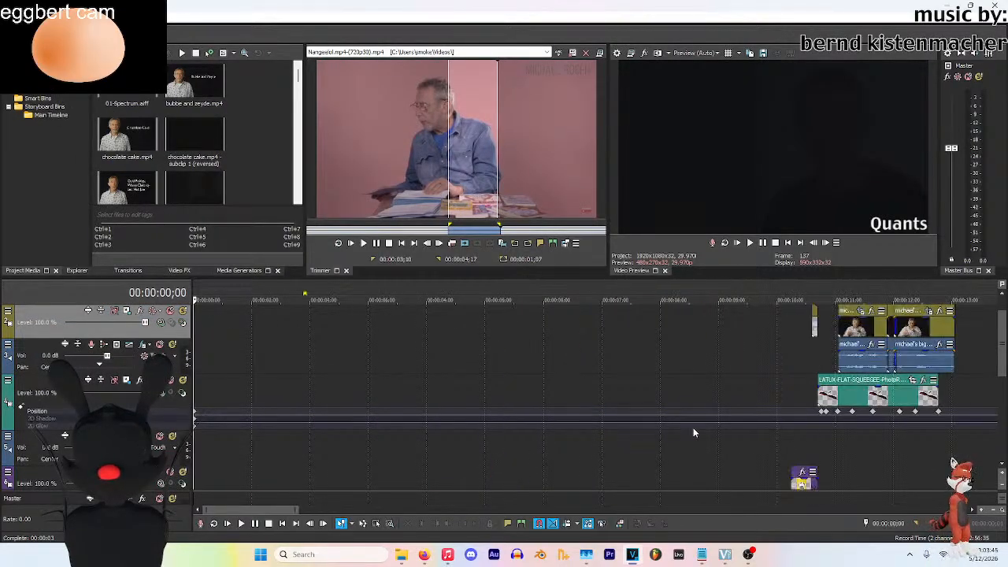
Examine the mustard bottle image's animation on the timeline between 00:00:10;11 and 00:00:10;17
{"action": "left_click", "coordinate": [793, 424]}
{"action": "left_click", "coordinate": [798, 441]}
{"action": "scroll", "coordinate": [798, 440], "scroll_direction": "up", "scroll_amount": 3}
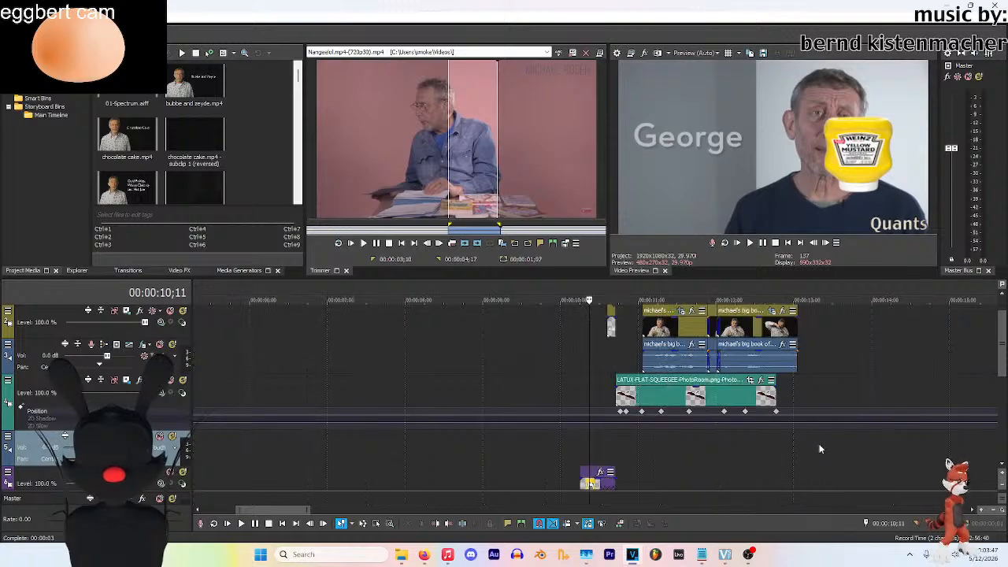
{"action": "scroll", "coordinate": [618, 450], "scroll_direction": "up", "scroll_amount": 3}
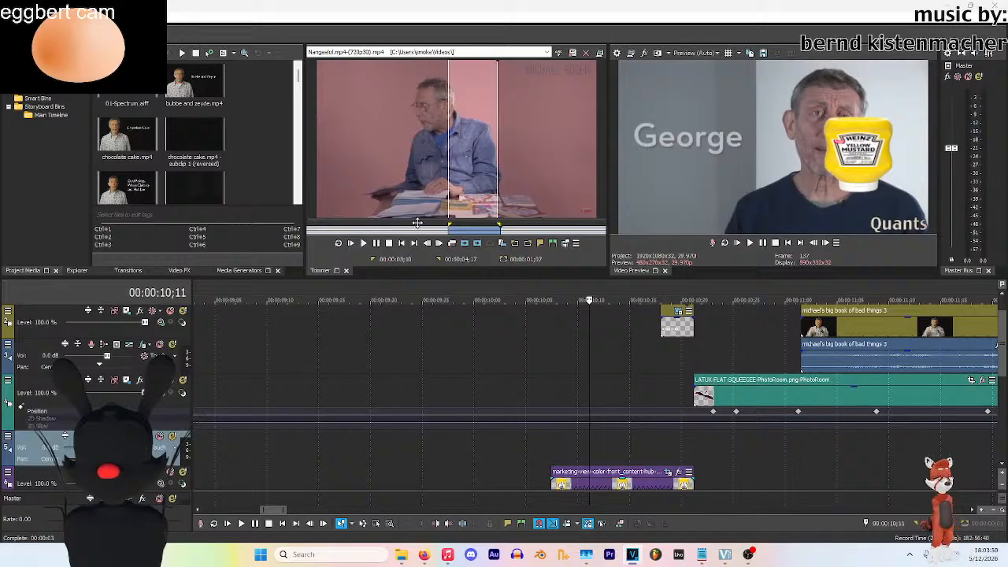
{"action": "left_click_drag", "start_coordinate": [588, 327], "coordinate": [656, 388]}
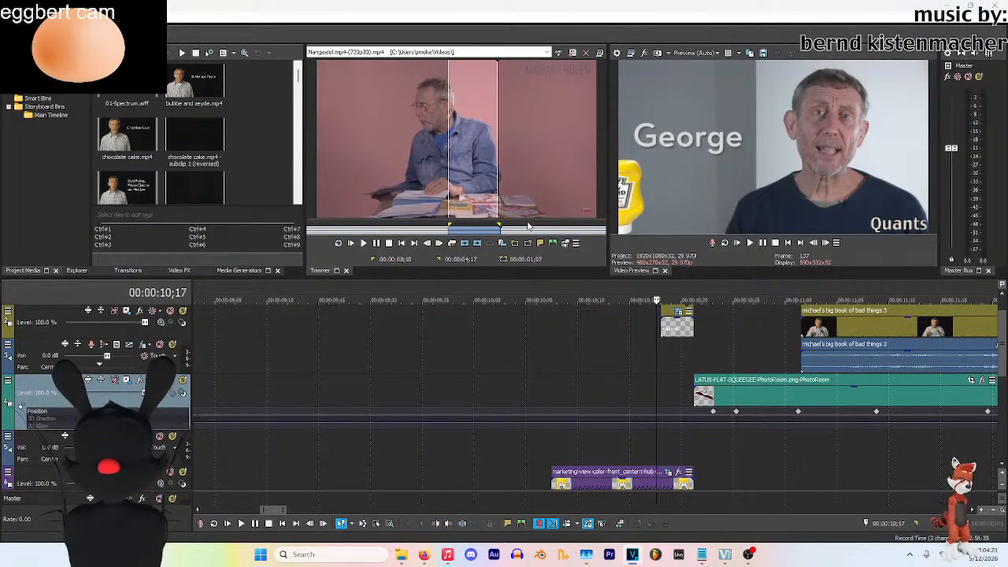
Open the project stream video 2.veg and go to the last clips on the timeline
{"action": "left_click", "coordinate": [529, 225]}
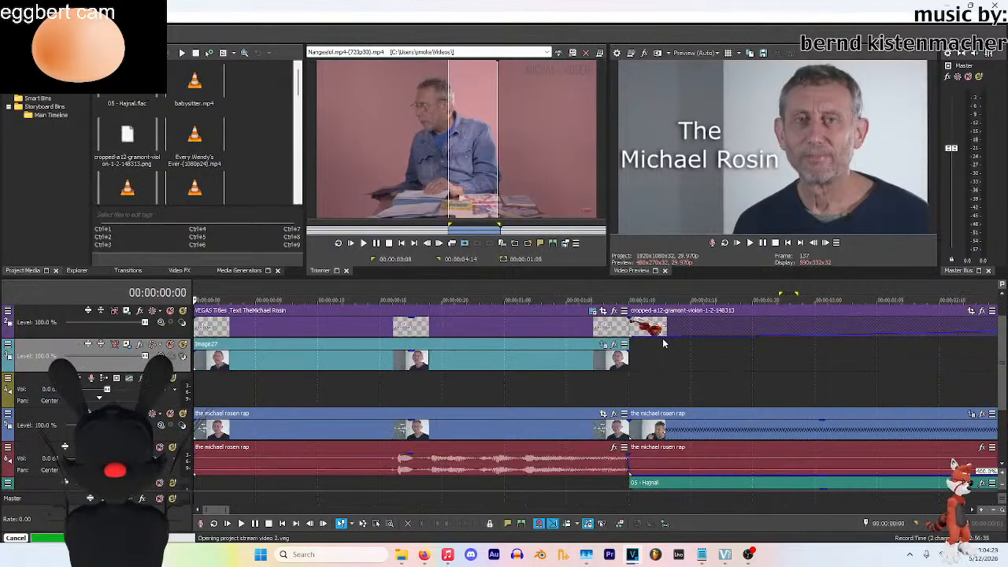
{"action": "scroll", "coordinate": [547, 360], "scroll_direction": "down", "scroll_amount": 3}
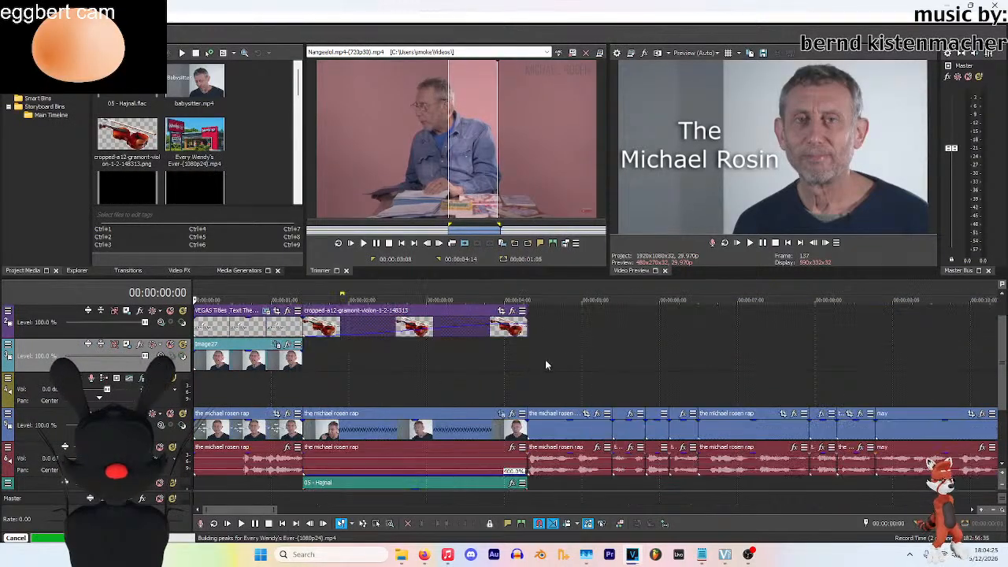
{"action": "scroll", "coordinate": [469, 360], "scroll_direction": "down", "scroll_amount": 5}
{"action": "left_click", "coordinate": [839, 383]}
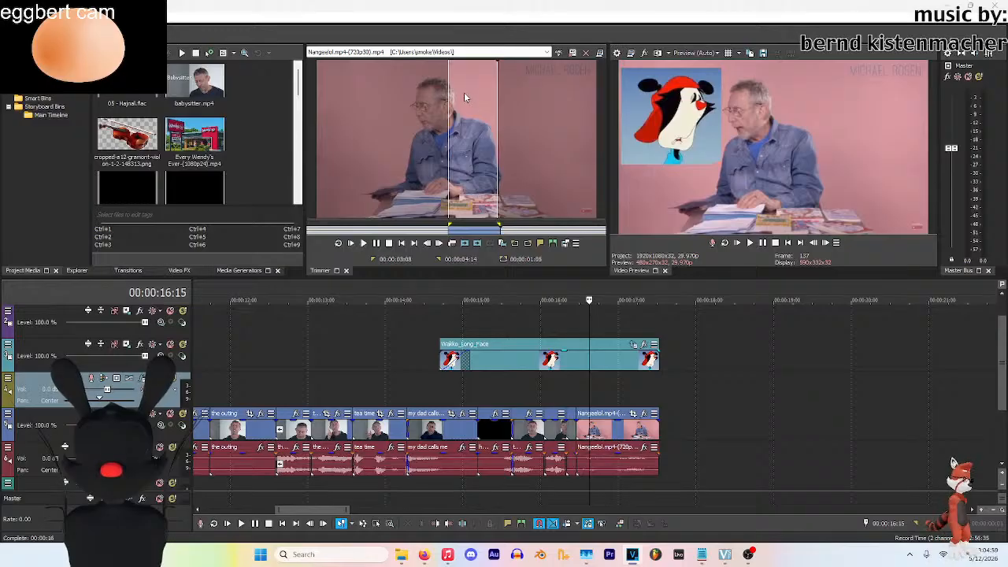
Play back the sequence from 00:00:12:16 to the end of the Nangeelol clip
{"action": "left_click", "coordinate": [281, 323]}
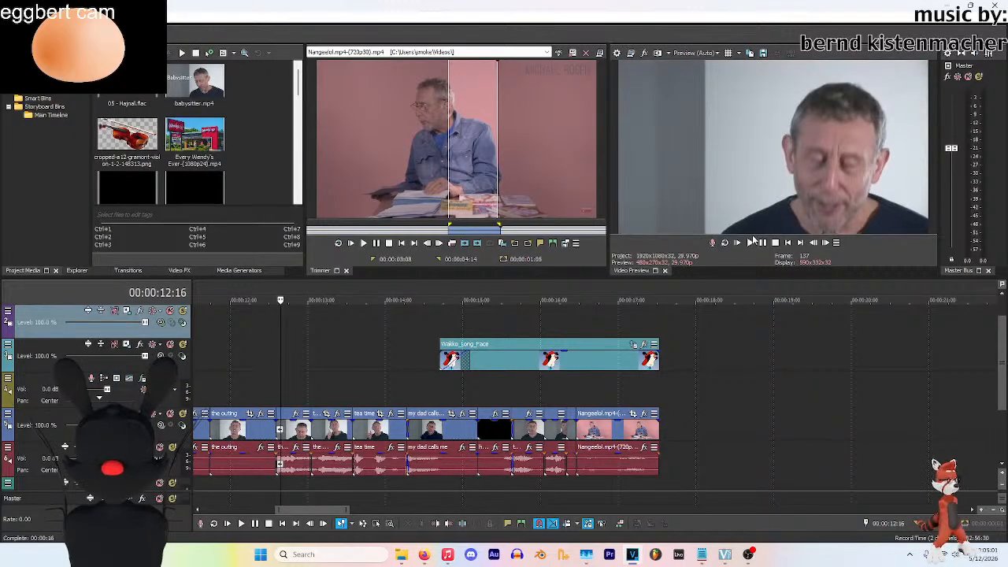
{"action": "left_click", "coordinate": [749, 244]}
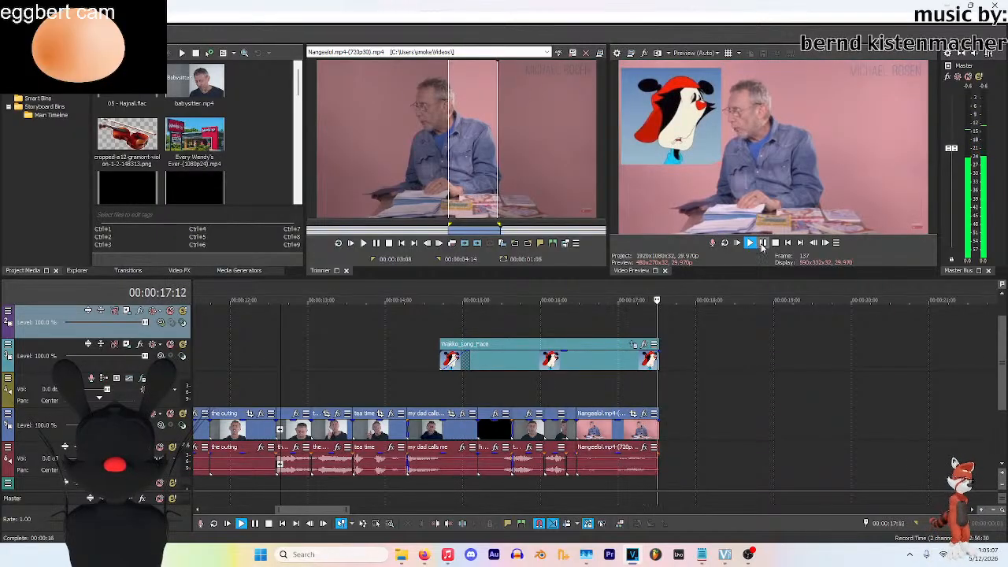
{"action": "left_click", "coordinate": [657, 389]}
{"action": "scroll", "coordinate": [658, 388], "scroll_direction": "up", "scroll_amount": 4}
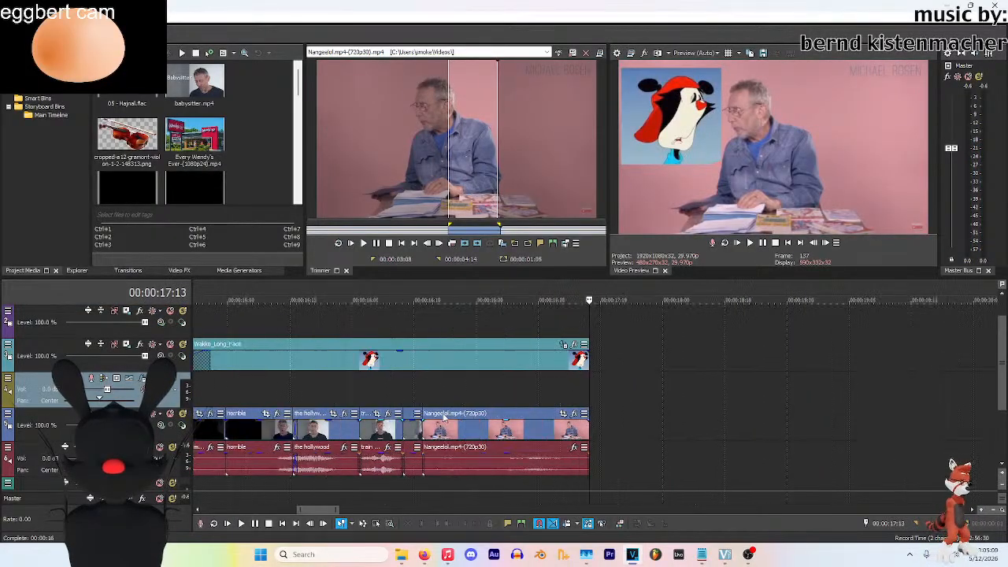
Find the cut point in "the hollywood" clip by playback and trim its end to 00:00:15:22
{"action": "left_click", "coordinate": [255, 398]}
{"action": "left_click_drag", "start_coordinate": [318, 510], "coordinate": [314, 509]}
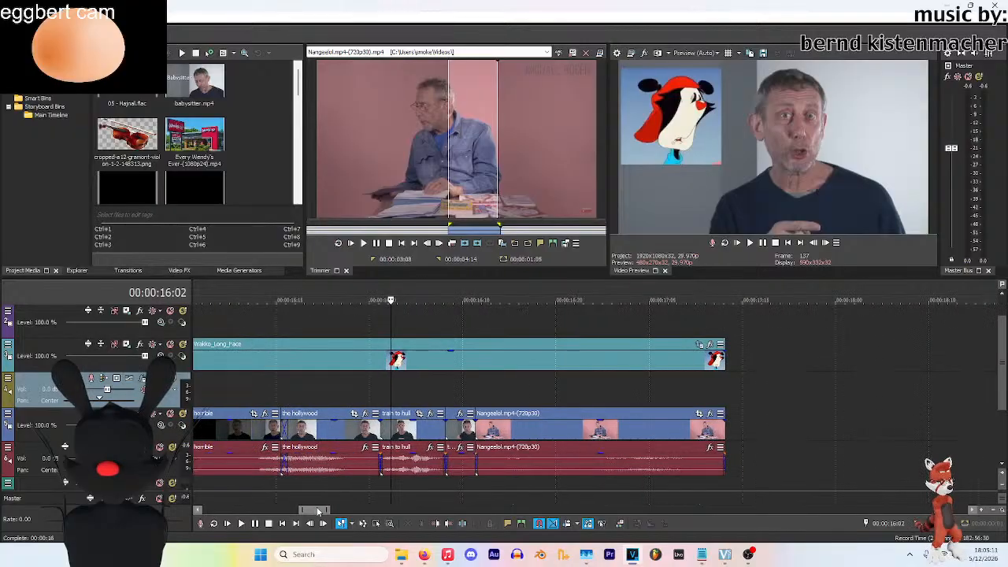
{"action": "left_click", "coordinate": [337, 379]}
{"action": "left_click", "coordinate": [322, 415]}
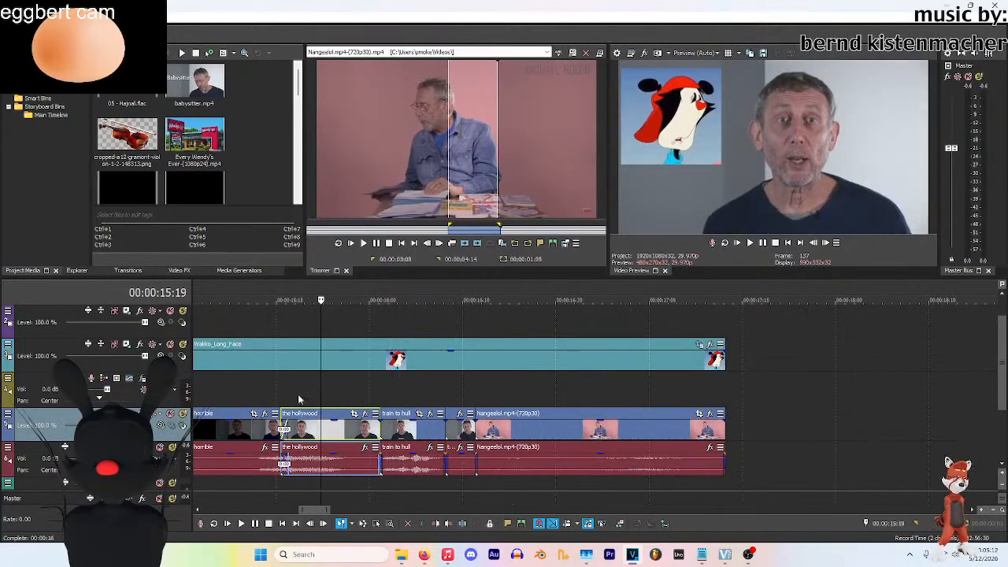
{"action": "double_click", "coordinate": [311, 299]}
{"action": "left_click", "coordinate": [315, 299]}
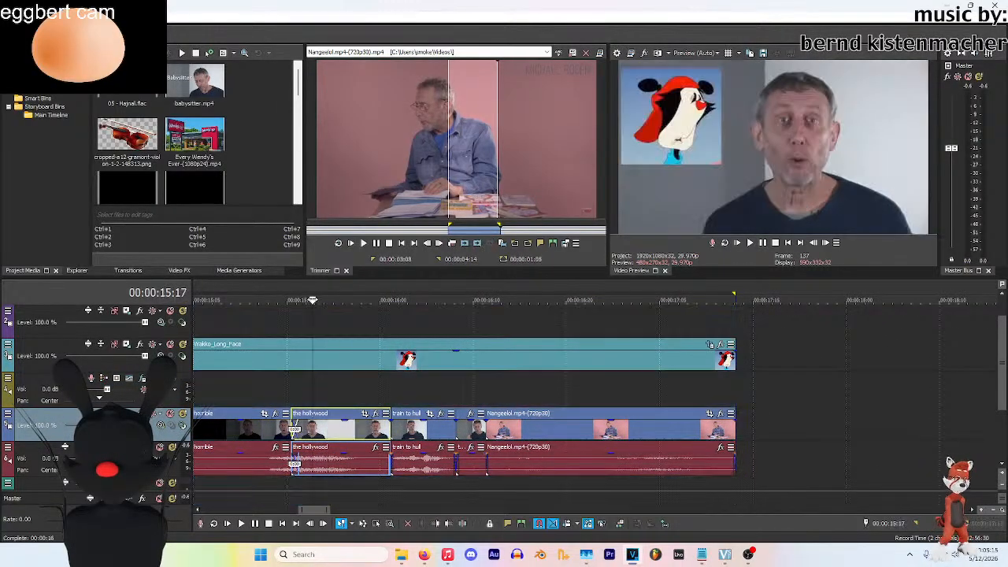
{"action": "key", "text": "space"}
{"action": "key", "text": "space"}
{"action": "left_click_drag", "start_coordinate": [390, 433], "coordinate": [354, 433]}
Select all clips after "the hollywood" on the main video and audio tracks and move them earlier to close the gap
{"action": "left_click", "coordinate": [377, 523]}
{"action": "left_click_drag", "start_coordinate": [422, 392], "coordinate": [528, 429]}
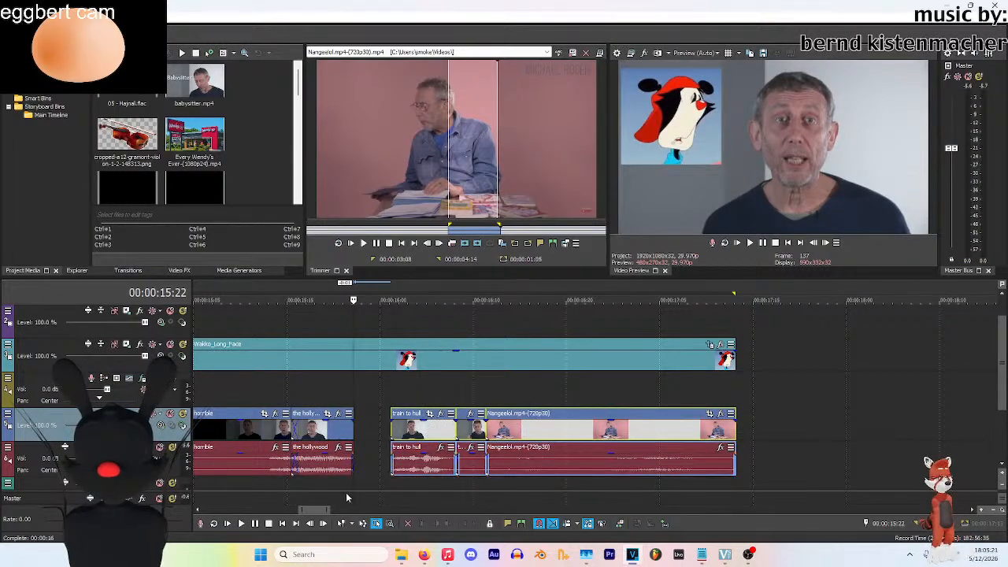
{"action": "left_click", "coordinate": [341, 523]}
{"action": "left_click_drag", "start_coordinate": [402, 431], "coordinate": [364, 431]}
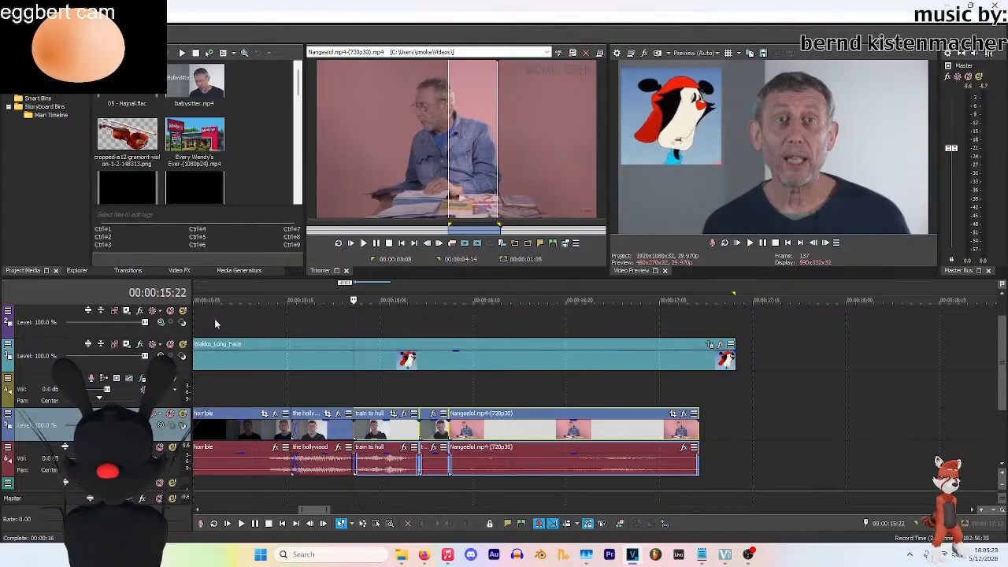
Play back the shortened sequence and trim the Wakko_Long_Face image to end with the Nangeelol clip at 00:00:17:09
{"action": "key", "text": "Home"}
{"action": "left_click", "coordinate": [747, 243]}
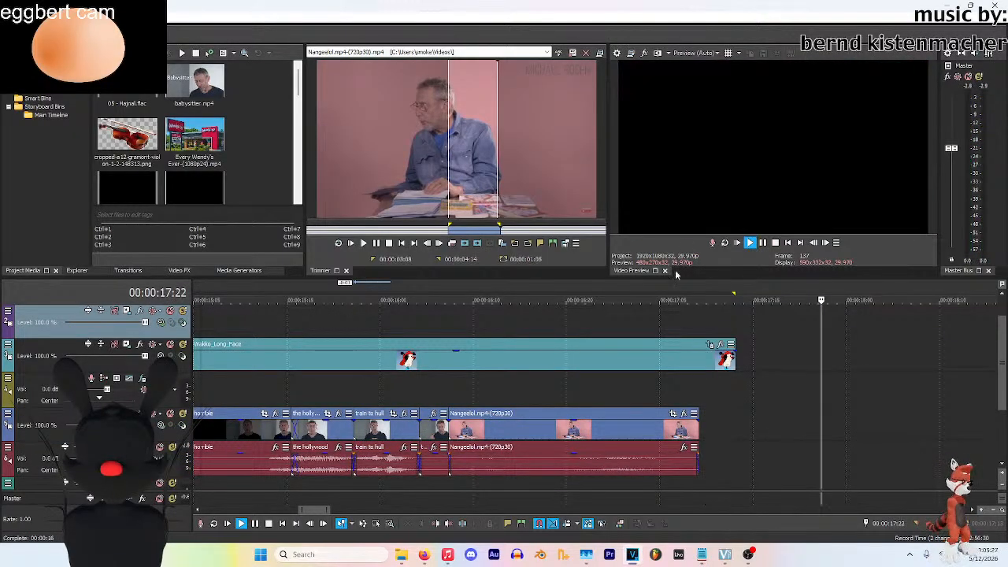
{"action": "key", "text": "space"}
{"action": "left_click_drag", "start_coordinate": [732, 362], "coordinate": [699, 363]}
{"action": "left_click", "coordinate": [703, 377]}
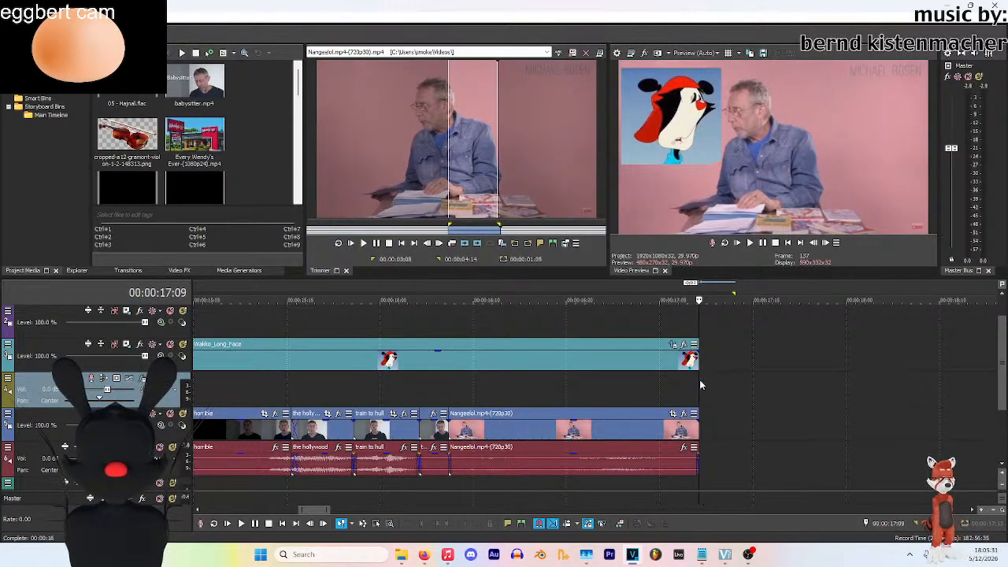
Browse the project media and load Wakko_Warner.jpg into the Trimmer
{"action": "scroll", "coordinate": [441, 357], "scroll_direction": "right", "scroll_amount": 3}
{"action": "key", "text": "Down"}
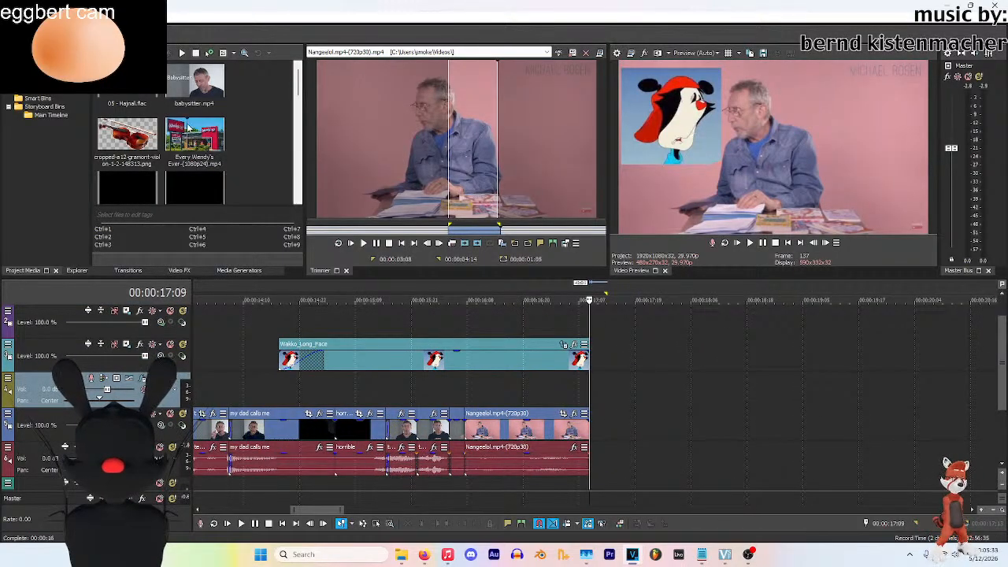
{"action": "scroll", "coordinate": [253, 119], "scroll_direction": "down", "scroll_amount": 6}
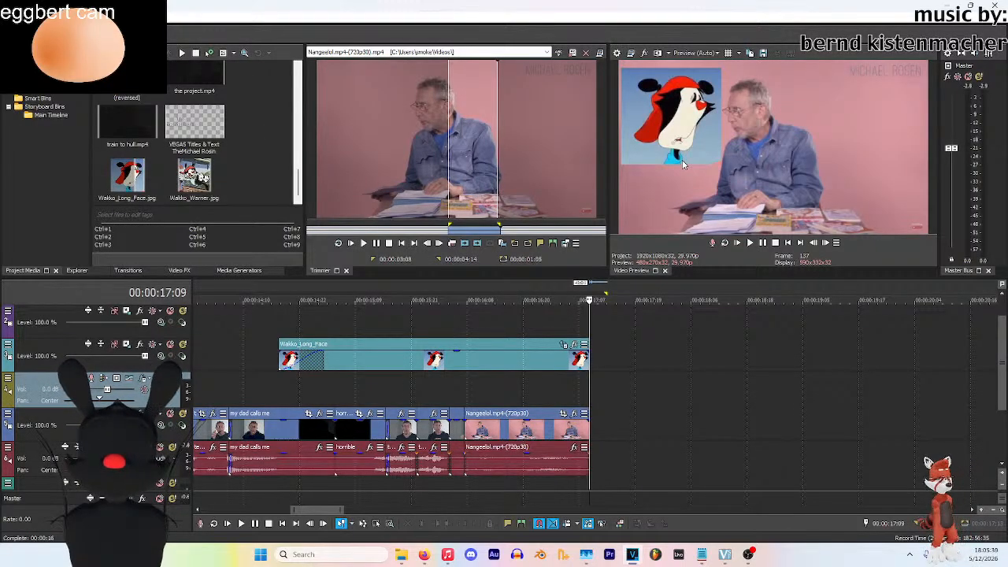
{"action": "scroll", "coordinate": [284, 161], "scroll_direction": "up", "scroll_amount": 3}
{"action": "scroll", "coordinate": [283, 161], "scroll_direction": "down", "scroll_amount": 3}
{"action": "scroll", "coordinate": [299, 188], "scroll_direction": "up", "scroll_amount": 4}
{"action": "scroll", "coordinate": [294, 192], "scroll_direction": "down", "scroll_amount": 4}
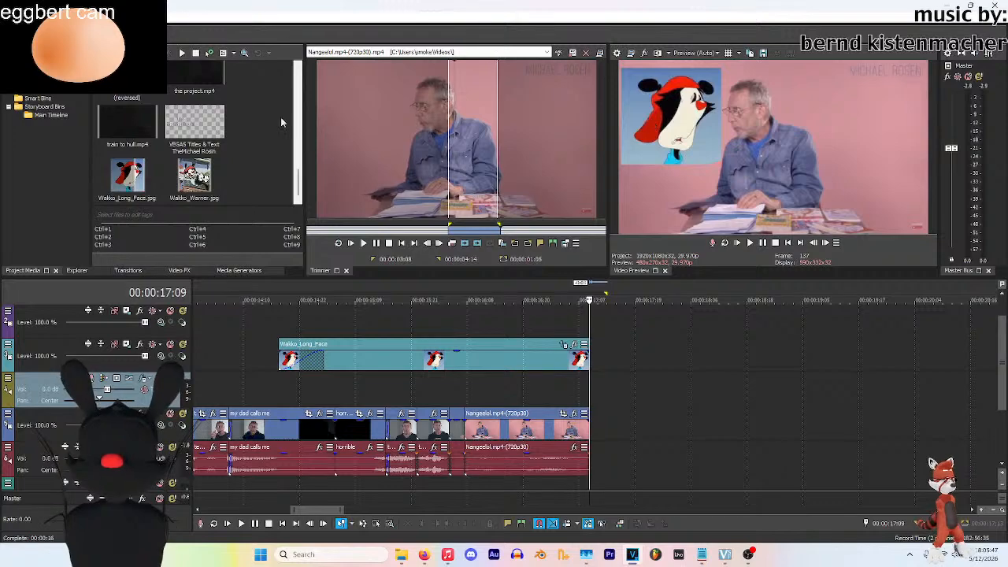
{"action": "double_click", "coordinate": [209, 167]}
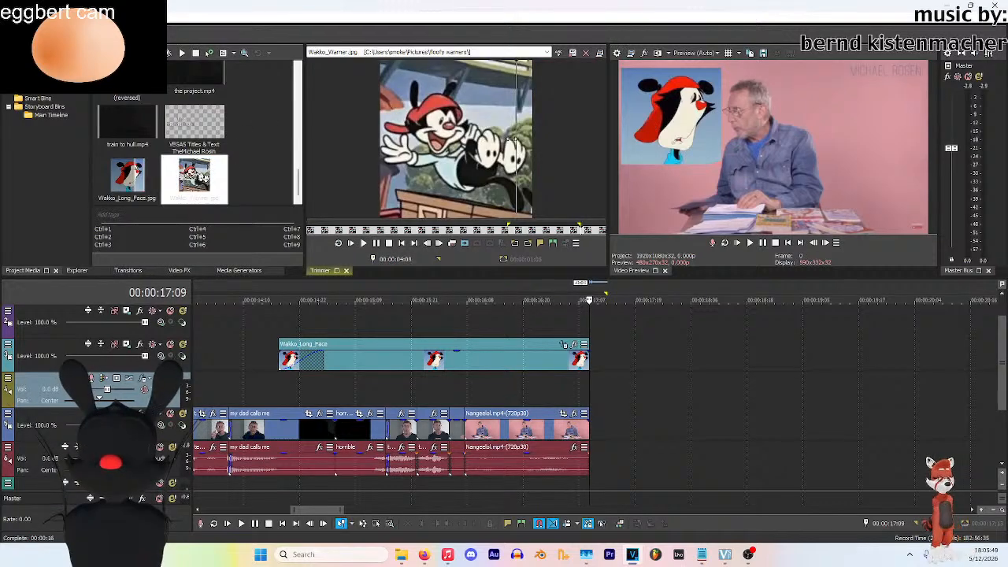
Load mistakes.wav from the project media into the Trimmer and play it from 00:01:01:24
{"action": "scroll", "coordinate": [273, 154], "scroll_direction": "up", "scroll_amount": 5}
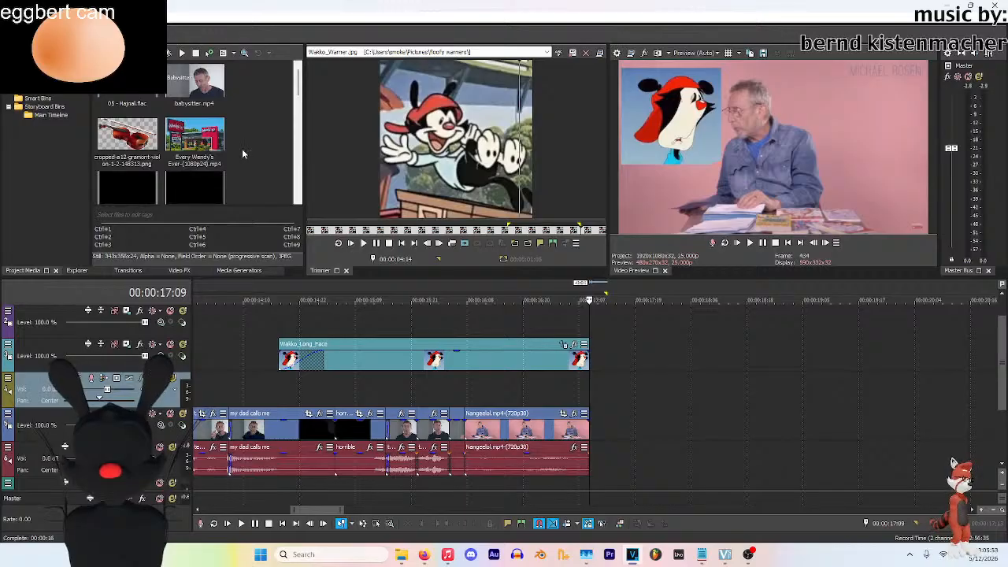
{"action": "scroll", "coordinate": [268, 112], "scroll_direction": "down", "scroll_amount": 3}
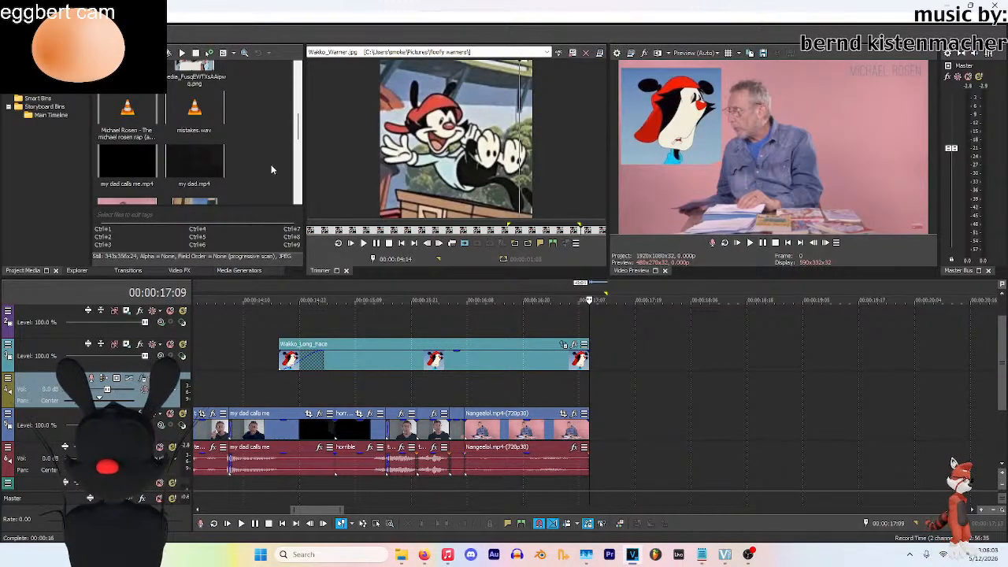
{"action": "double_click", "coordinate": [202, 128]}
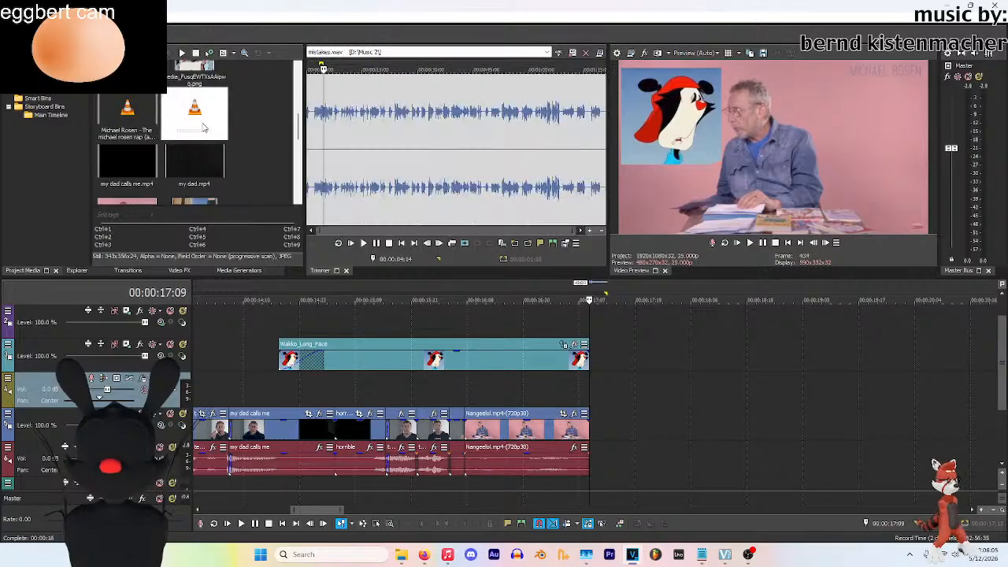
{"action": "left_click", "coordinate": [486, 118]}
{"action": "left_click", "coordinate": [536, 122]}
{"action": "left_click", "coordinate": [364, 244]}
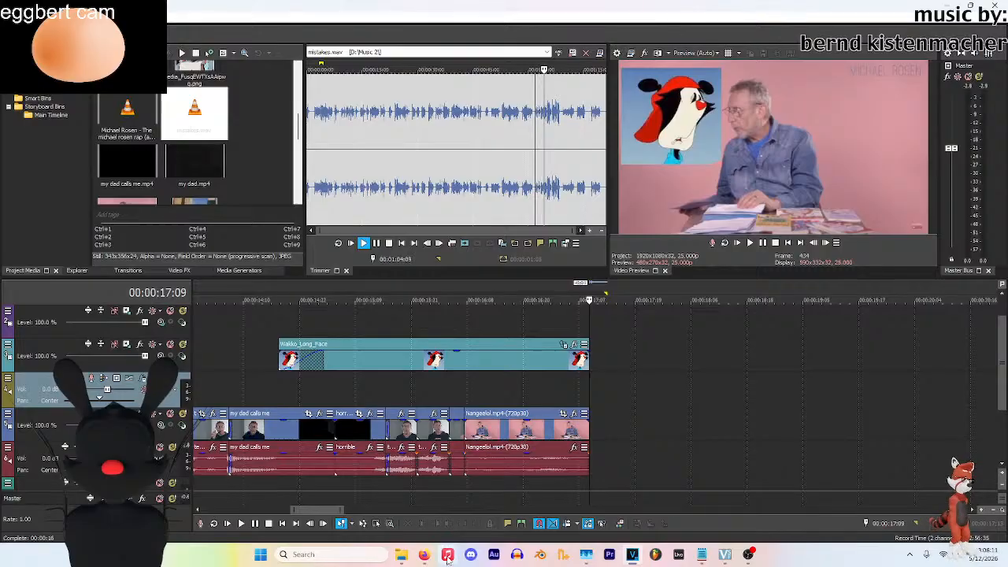
Check the music player, return to VEGAS Pro and place the Trimmer cursor at 00:01:03:13 in mistakes.wav
{"action": "left_click", "coordinate": [448, 555]}
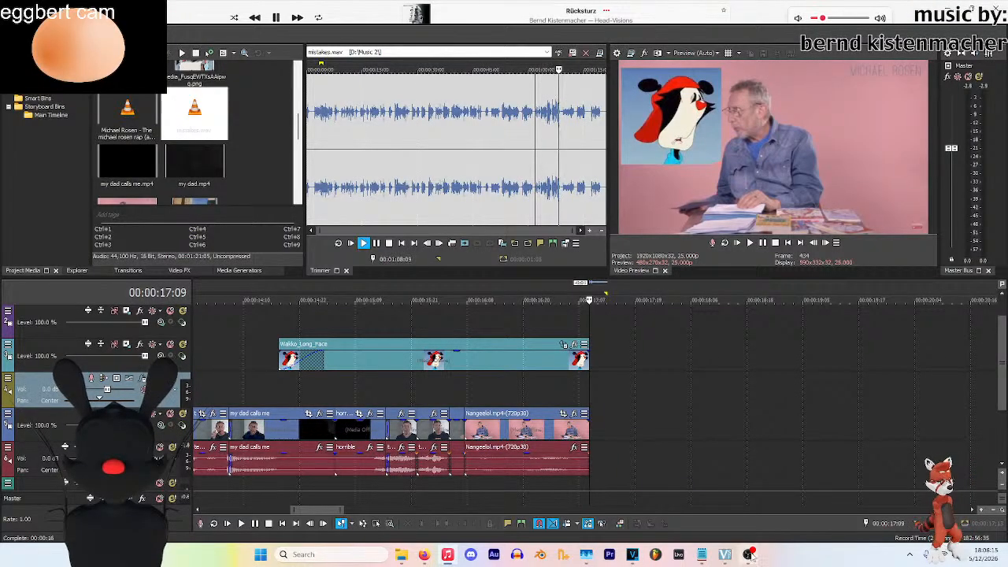
{"action": "left_click", "coordinate": [632, 554]}
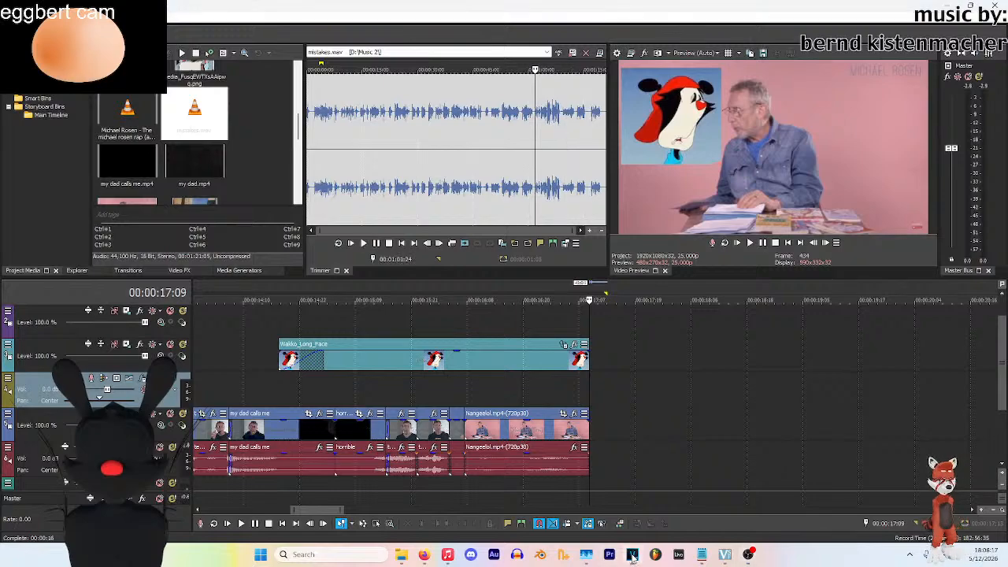
{"action": "left_click", "coordinate": [540, 120]}
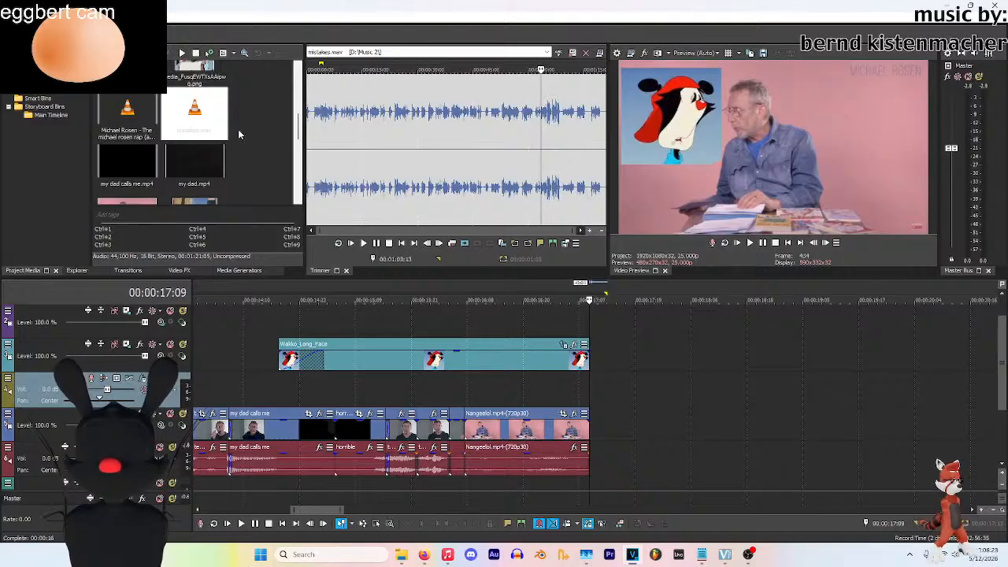
Look through the whole project media list for the next source to use, and switch to OBS Studio
{"action": "scroll", "coordinate": [246, 127], "scroll_direction": "down", "scroll_amount": 3}
{"action": "scroll", "coordinate": [244, 151], "scroll_direction": "up", "scroll_amount": 10}
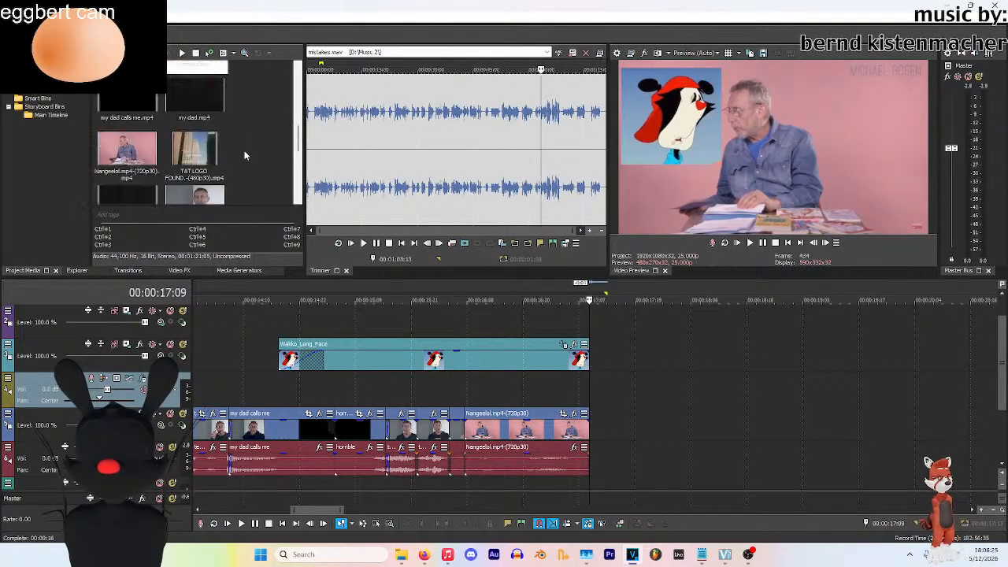
{"action": "scroll", "coordinate": [251, 147], "scroll_direction": "down", "scroll_amount": 2}
{"action": "scroll", "coordinate": [250, 147], "scroll_direction": "up", "scroll_amount": 2}
{"action": "scroll", "coordinate": [250, 146], "scroll_direction": "down", "scroll_amount": 2}
{"action": "scroll", "coordinate": [251, 143], "scroll_direction": "up", "scroll_amount": 2}
{"action": "scroll", "coordinate": [251, 147], "scroll_direction": "down", "scroll_amount": 3}
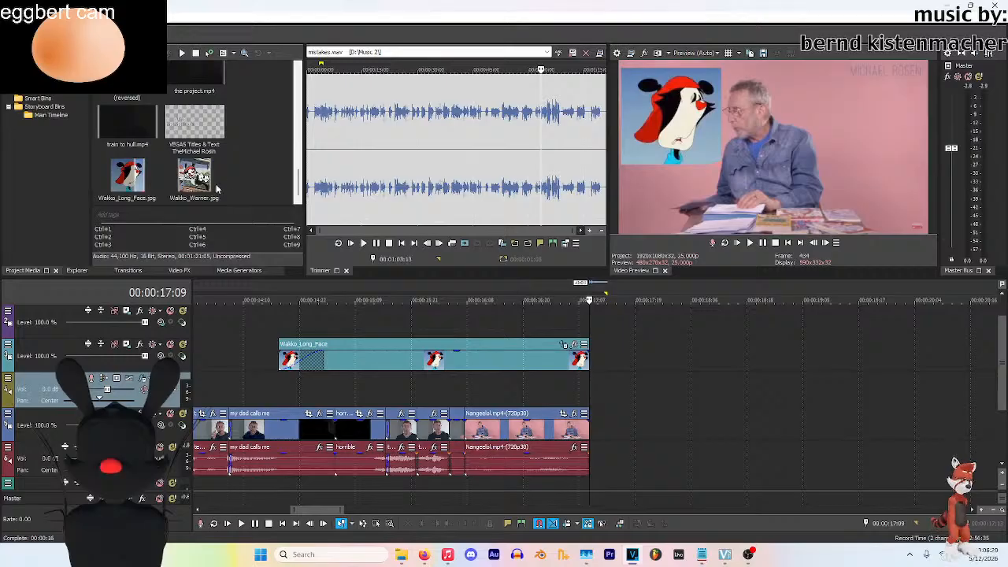
{"action": "scroll", "coordinate": [247, 164], "scroll_direction": "up", "scroll_amount": 3}
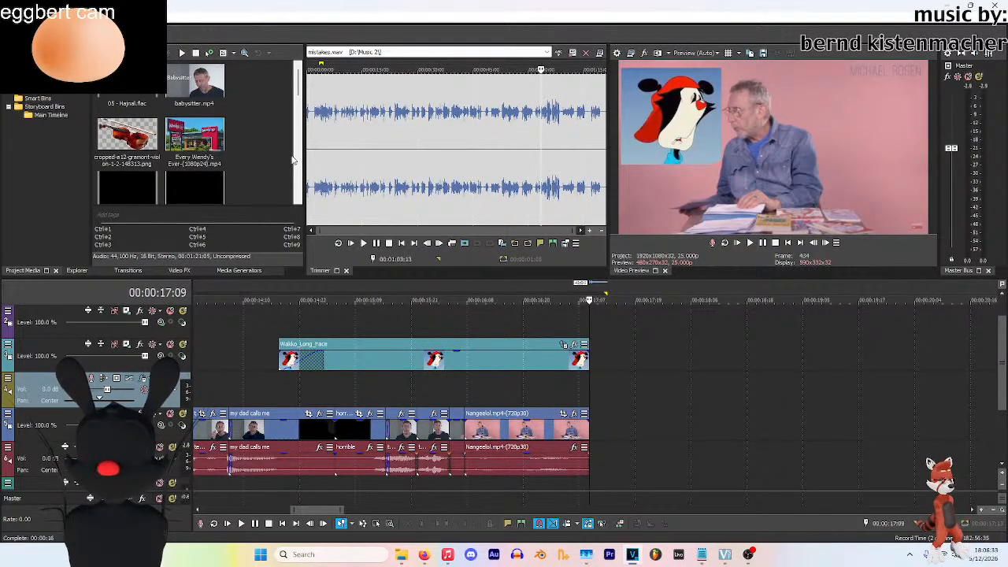
{"action": "scroll", "coordinate": [273, 158], "scroll_direction": "down", "scroll_amount": 3}
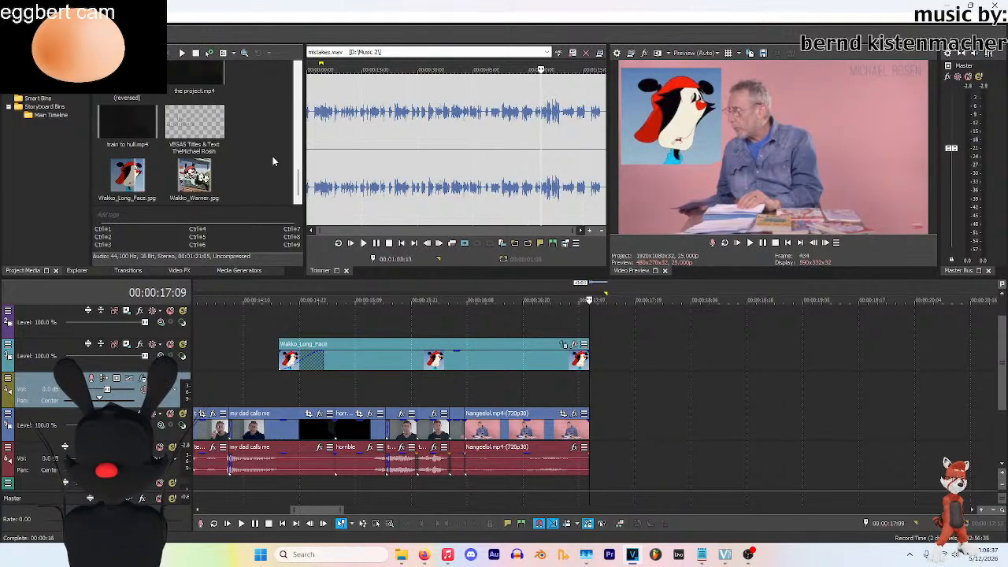
{"action": "scroll", "coordinate": [273, 161], "scroll_direction": "up", "scroll_amount": 5}
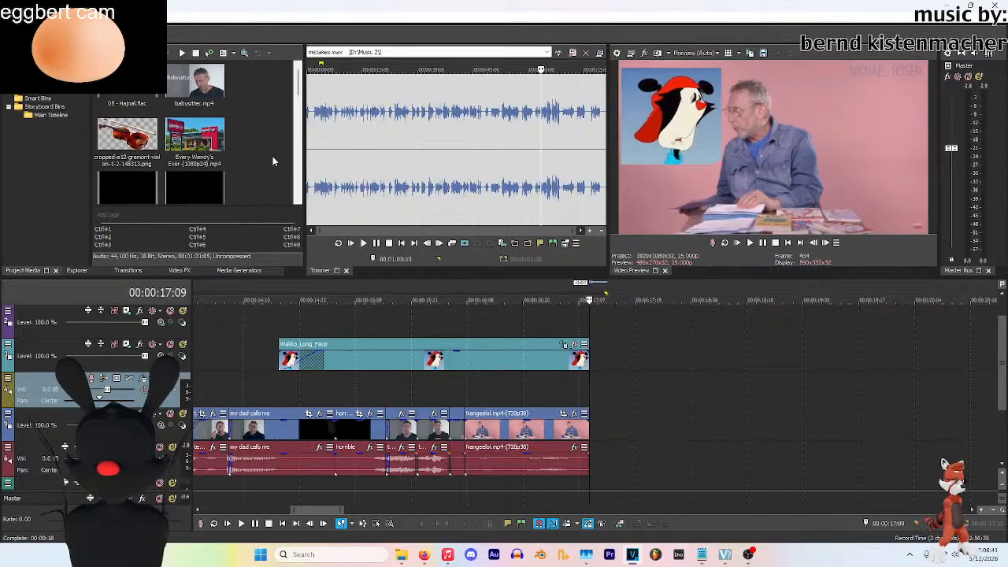
{"action": "scroll", "coordinate": [272, 156], "scroll_direction": "down", "scroll_amount": 5}
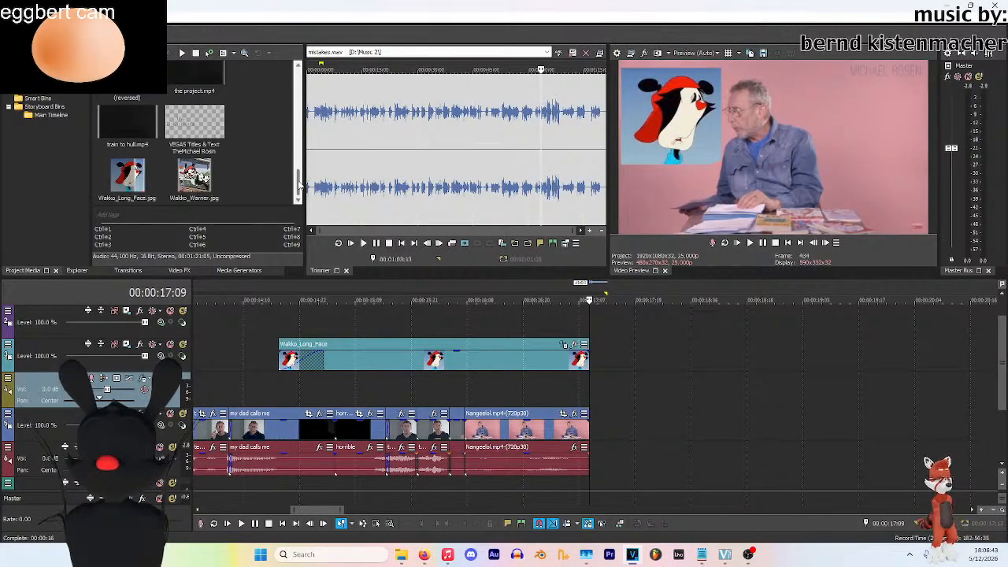
{"action": "scroll", "coordinate": [293, 177], "scroll_direction": "up", "scroll_amount": 3}
{"action": "scroll", "coordinate": [268, 122], "scroll_direction": "down", "scroll_amount": 3}
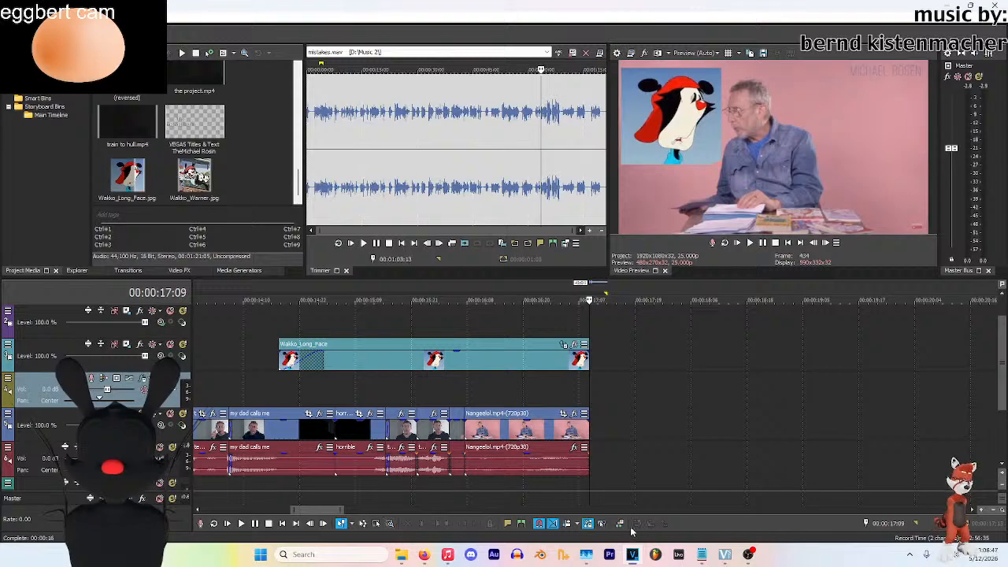
{"action": "left_click", "coordinate": [749, 555]}
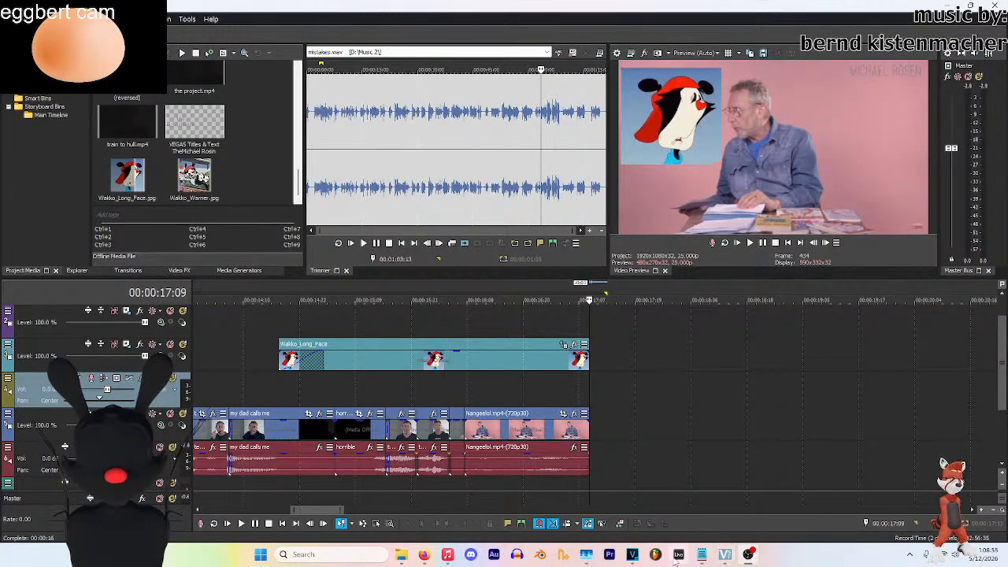
Switch to Firefox, return to VEGAS Pro and look through the project media list
{"action": "left_click", "coordinate": [424, 555]}
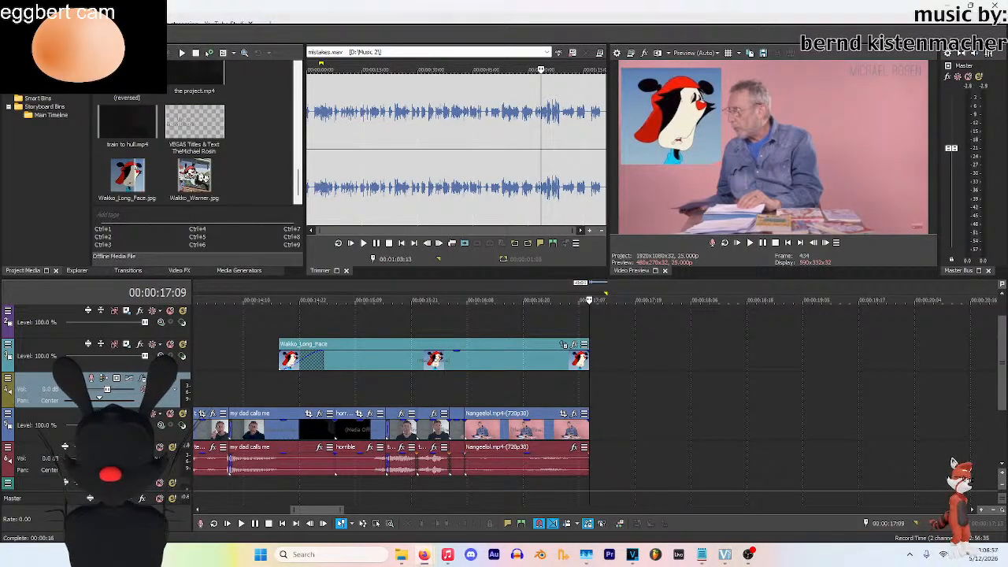
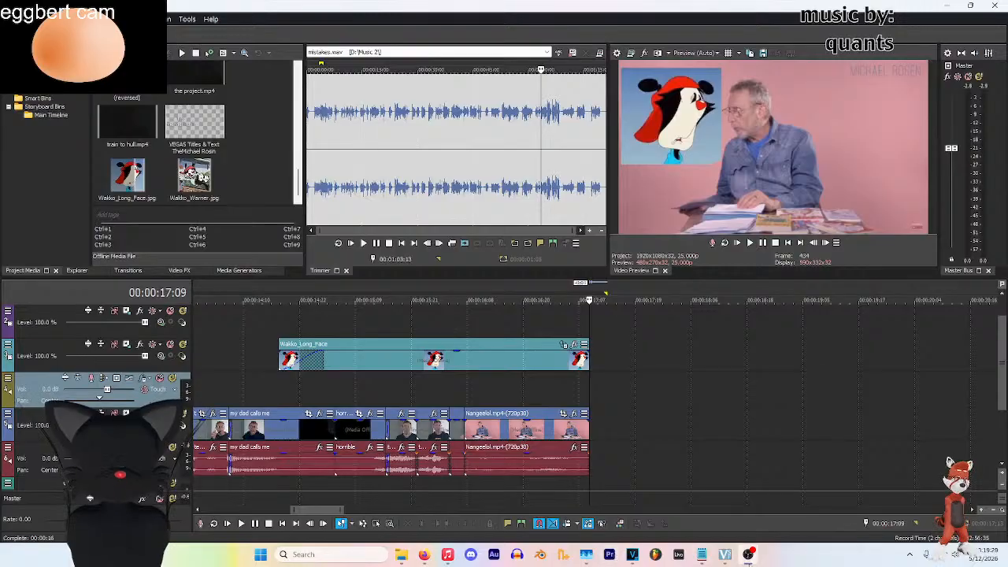
{"action": "left_click", "coordinate": [632, 555]}
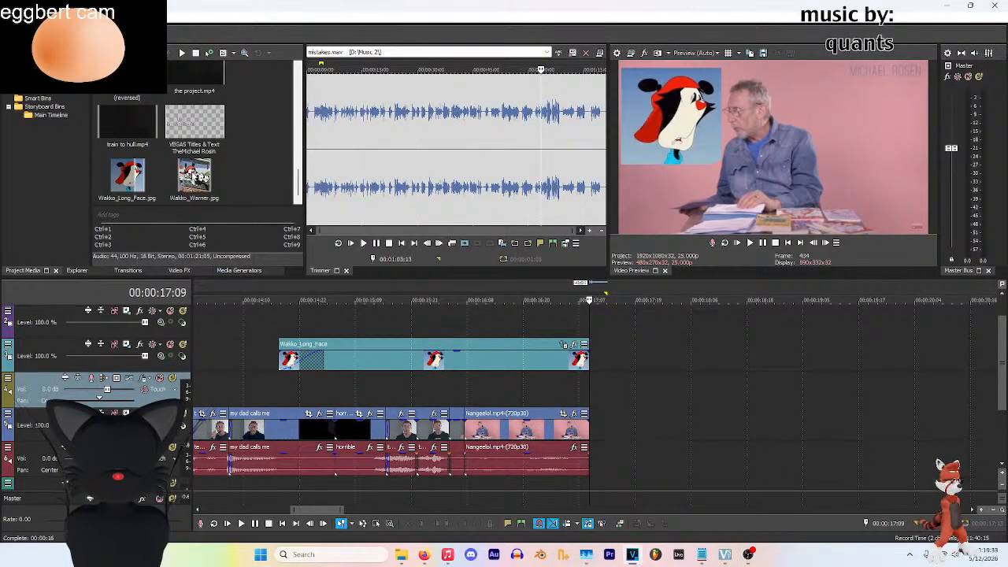
{"action": "scroll", "coordinate": [258, 159], "scroll_direction": "up", "scroll_amount": 5}
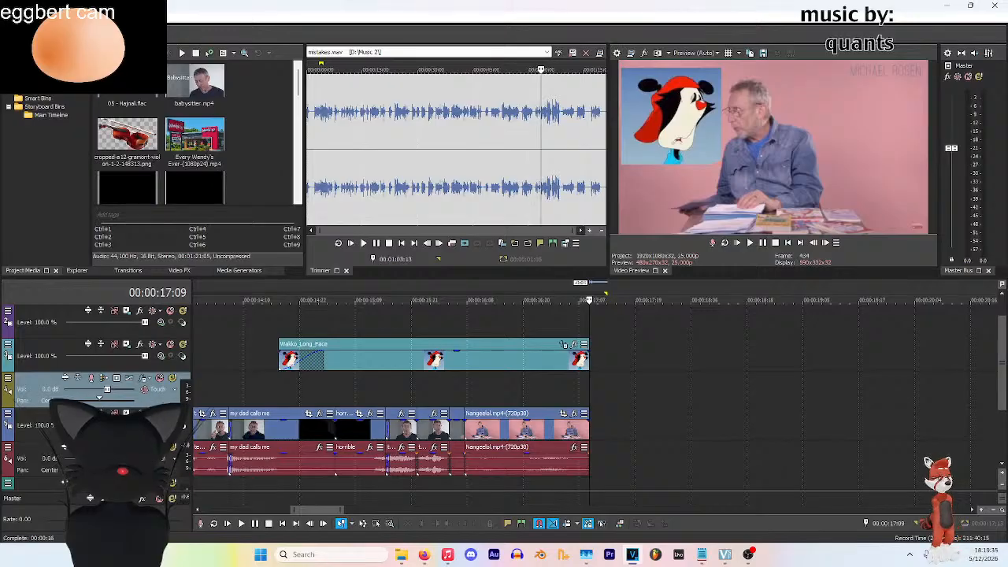
{"action": "left_click", "coordinate": [295, 172]}
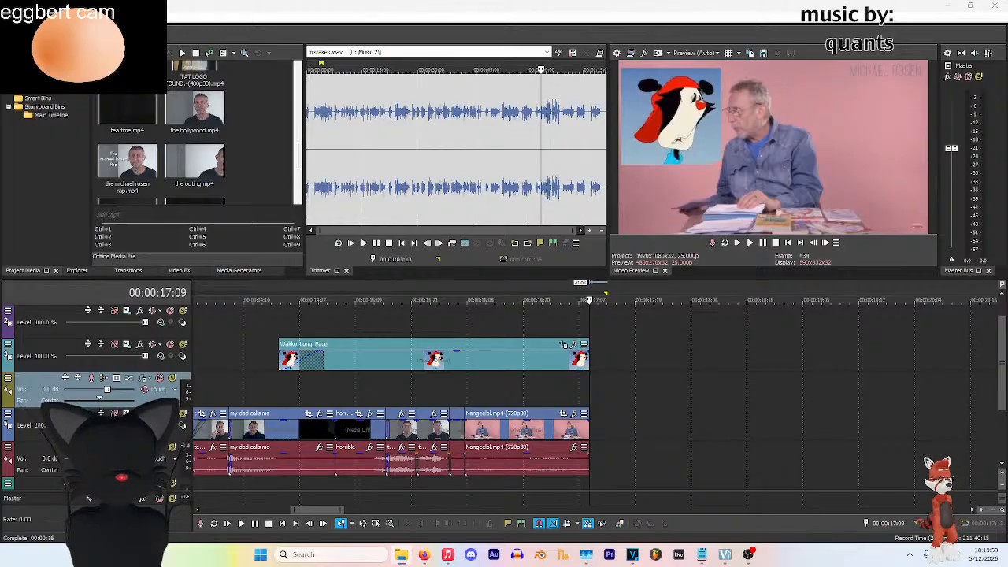
Play the timeline from the start of the may clip to review the closing sequence
{"action": "left_click", "coordinate": [654, 465]}
{"action": "scroll", "coordinate": [803, 401], "scroll_direction": "down", "scroll_amount": 5}
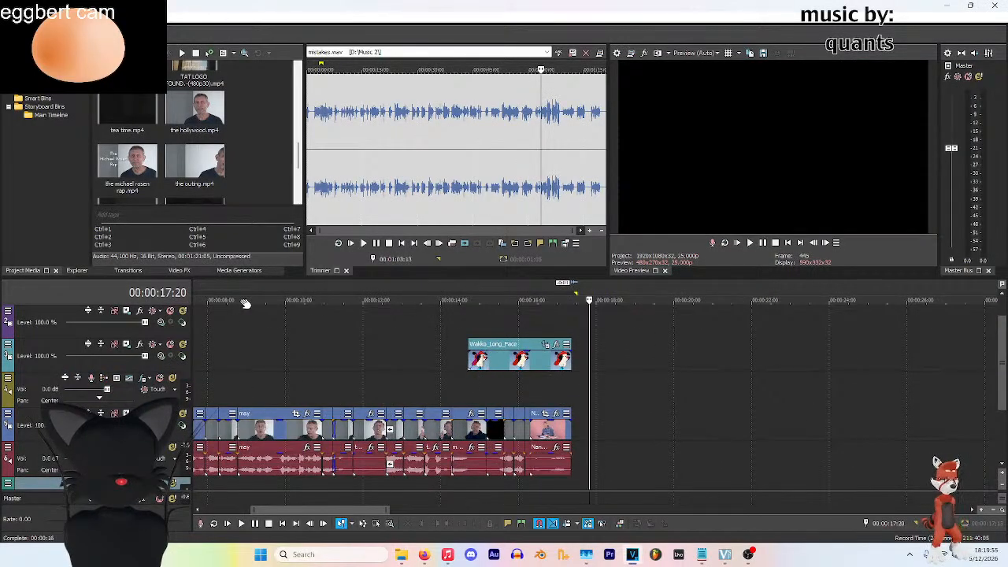
{"action": "left_click", "coordinate": [237, 302]}
{"action": "left_click", "coordinate": [750, 243]}
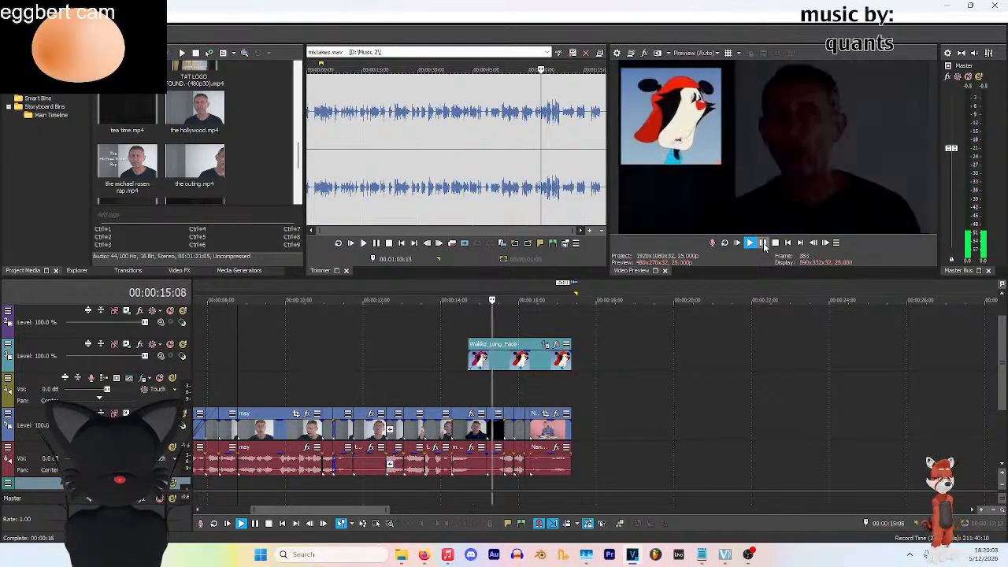
{"action": "left_click", "coordinate": [762, 242]}
Examine the project media for a source that can follow the Nangeelol clip
{"action": "scroll", "coordinate": [581, 377], "scroll_direction": "up", "scroll_amount": 5}
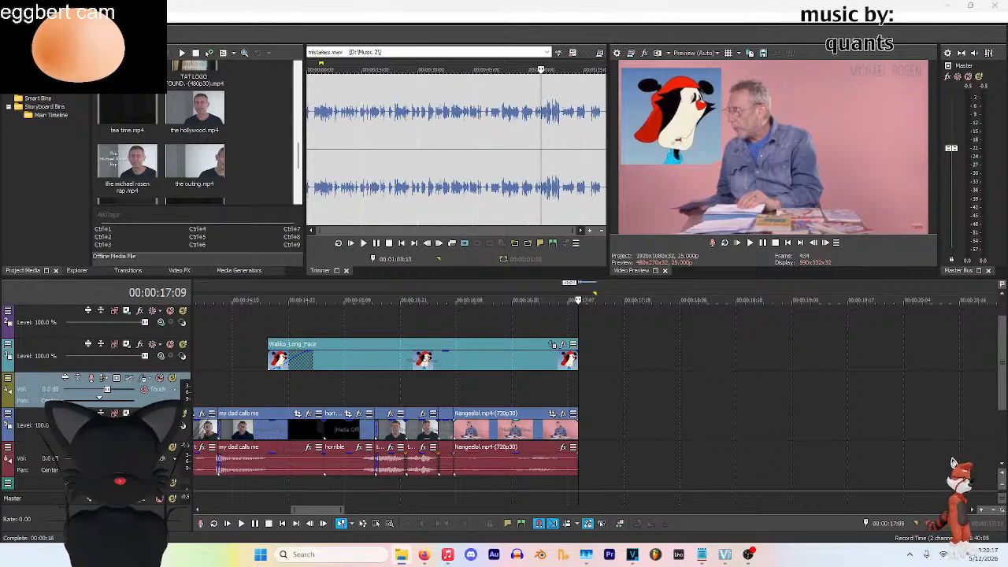
{"action": "scroll", "coordinate": [282, 159], "scroll_direction": "up", "scroll_amount": 3}
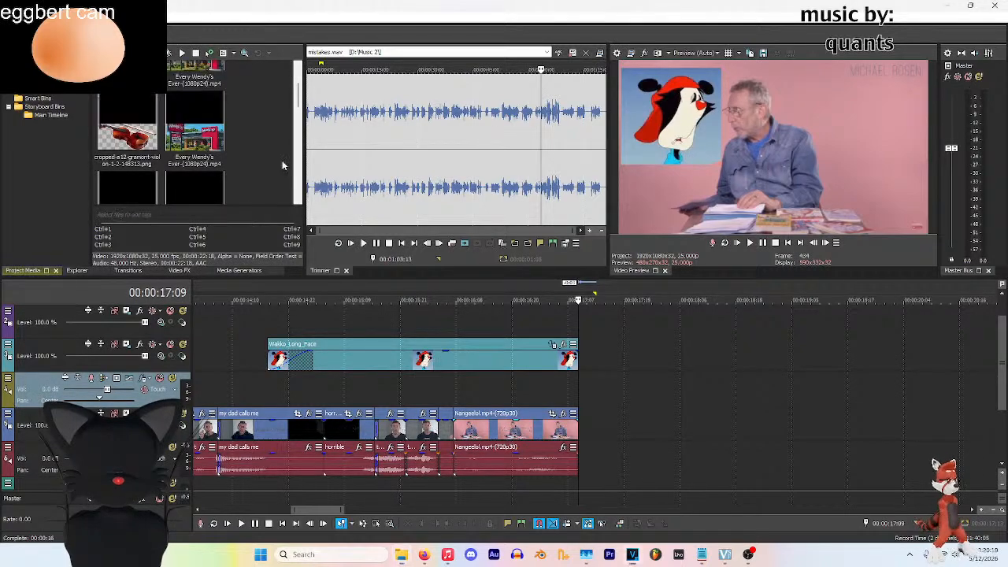
{"action": "scroll", "coordinate": [283, 160], "scroll_direction": "down", "scroll_amount": 5}
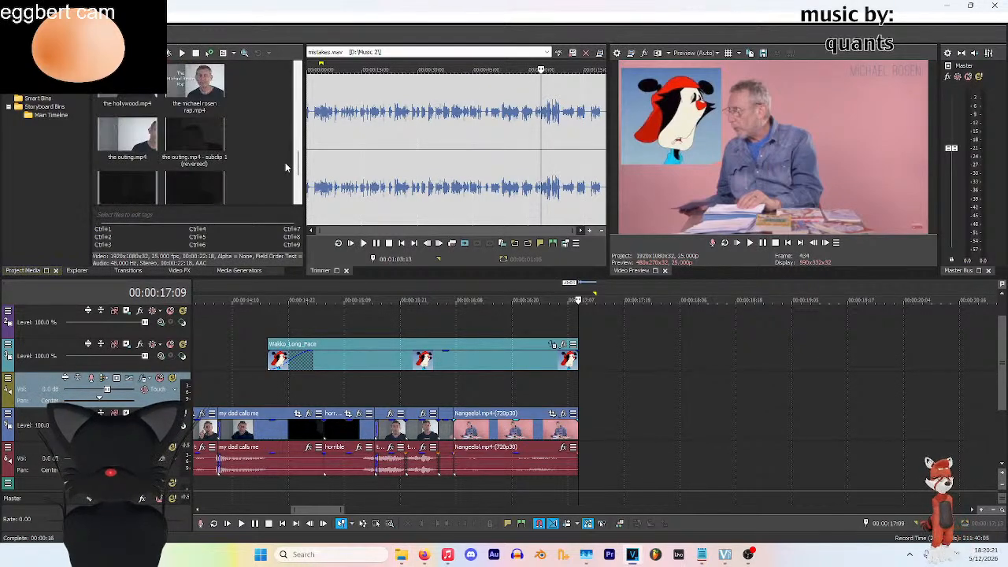
{"action": "scroll", "coordinate": [285, 162], "scroll_direction": "up", "scroll_amount": 2}
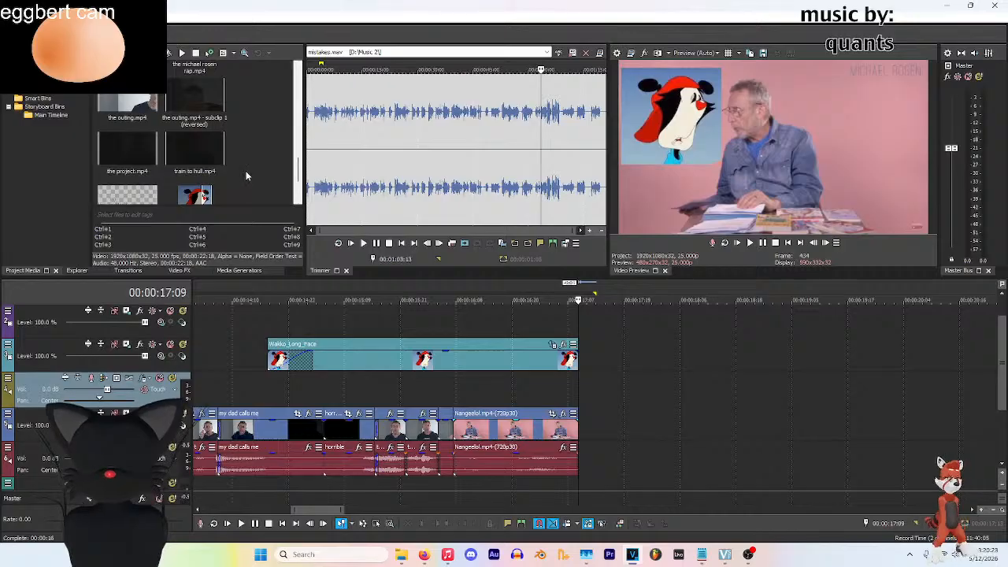
{"action": "scroll", "coordinate": [269, 157], "scroll_direction": "up", "scroll_amount": 3}
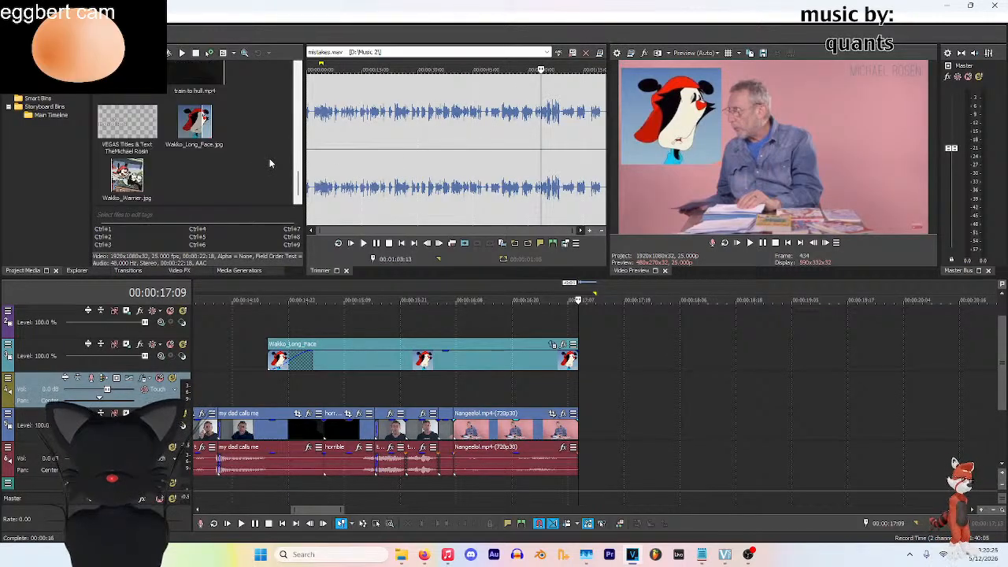
{"action": "scroll", "coordinate": [267, 162], "scroll_direction": "up", "scroll_amount": 5}
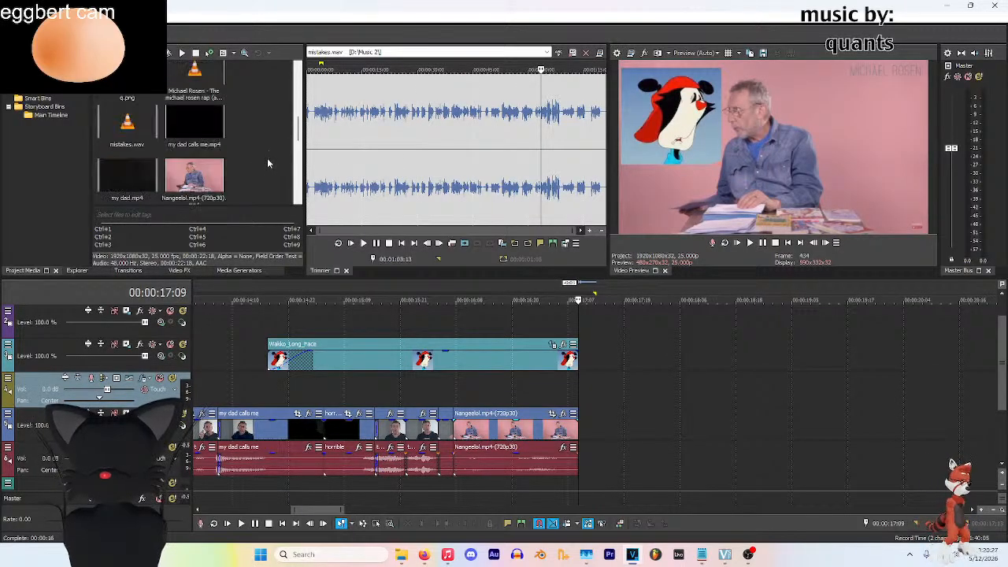
Try i think.mp4 as the next clip after the Nangeelol clip, and delete it from the timeline
{"action": "left_click_drag", "start_coordinate": [195, 126], "coordinate": [362, 432]}
{"action": "scroll", "coordinate": [598, 429], "scroll_direction": "down", "scroll_amount": 6}
{"action": "scroll", "coordinate": [362, 432], "scroll_direction": "up", "scroll_amount": 4}
{"action": "scroll", "coordinate": [362, 432], "scroll_direction": "up", "scroll_amount": 4}
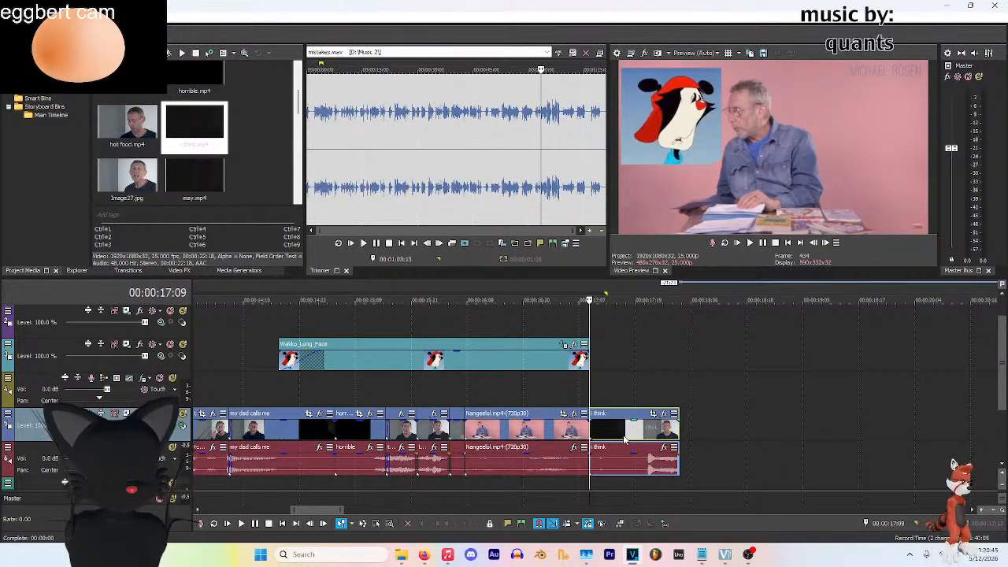
{"action": "key", "text": "Delete"}
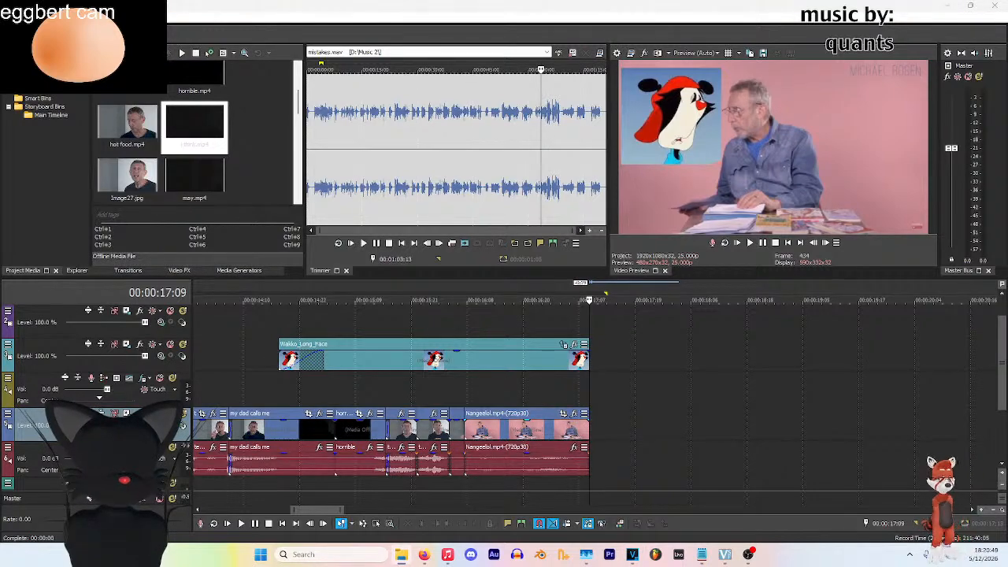
Load babysitter.mp4 into the Trimmer, play its later part and pause at 00:03:42:19
{"action": "scroll", "coordinate": [162, 150], "scroll_direction": "up", "scroll_amount": 2}
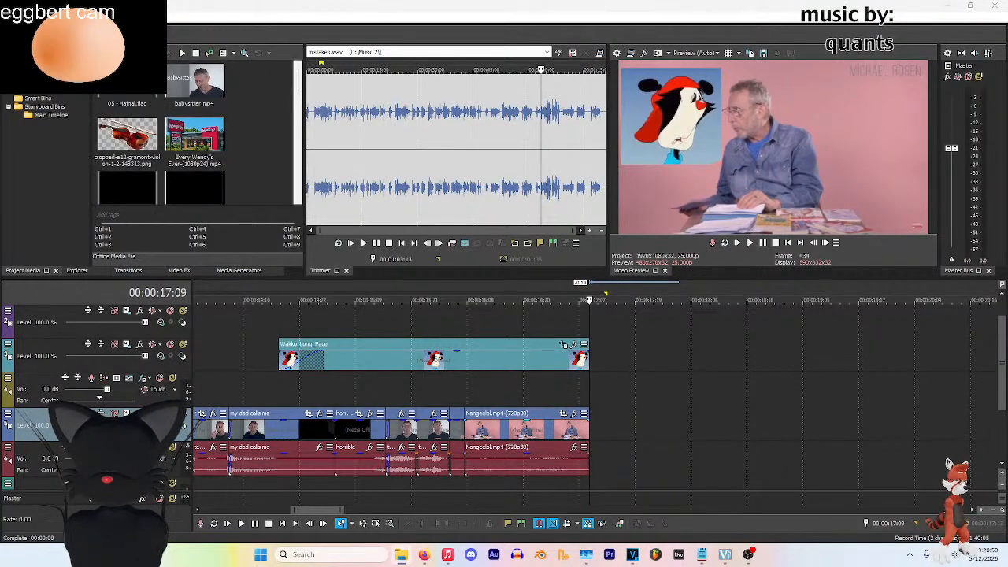
{"action": "double_click", "coordinate": [210, 104]}
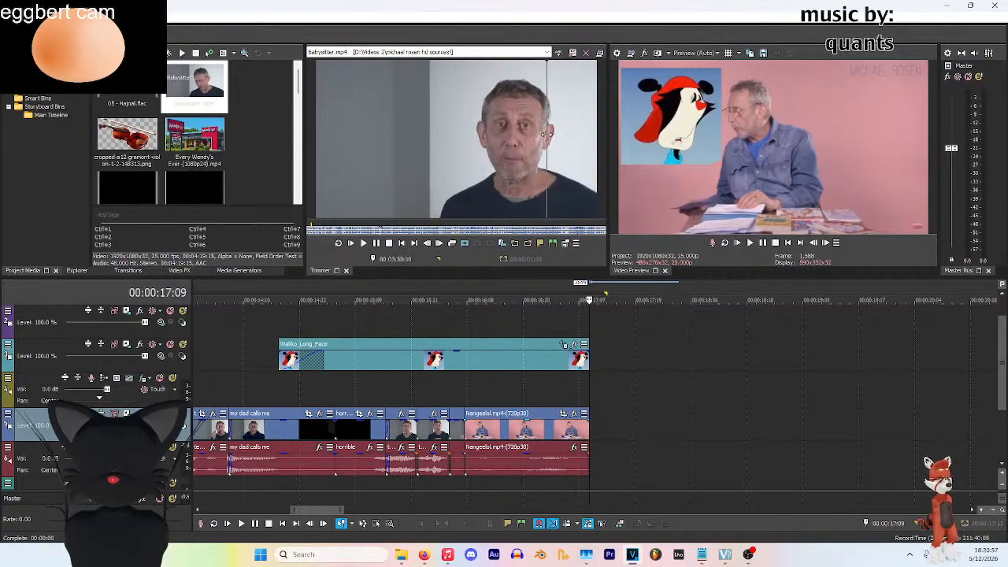
{"action": "left_click", "coordinate": [364, 242]}
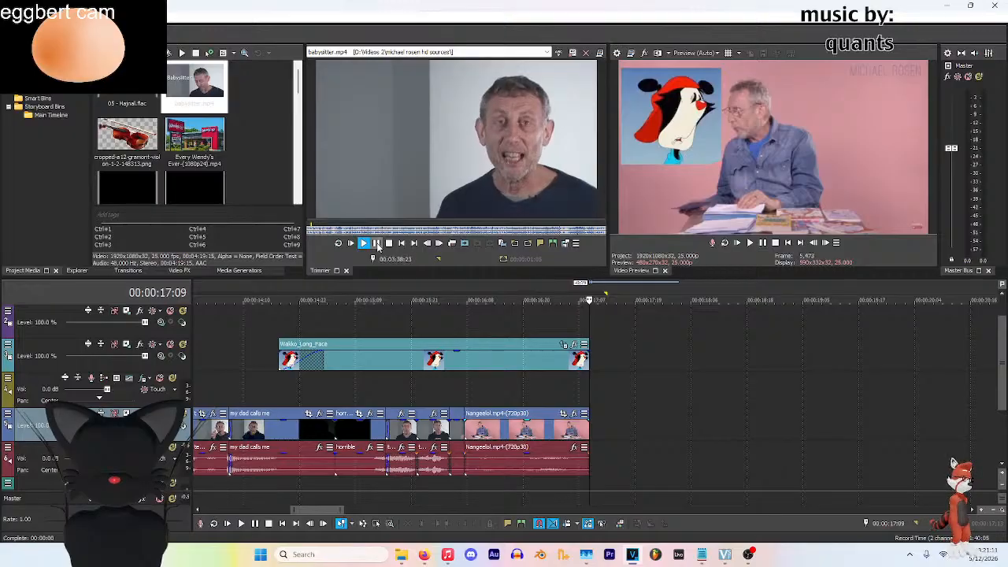
{"action": "left_click", "coordinate": [378, 245]}
{"action": "left_click", "coordinate": [378, 245]}
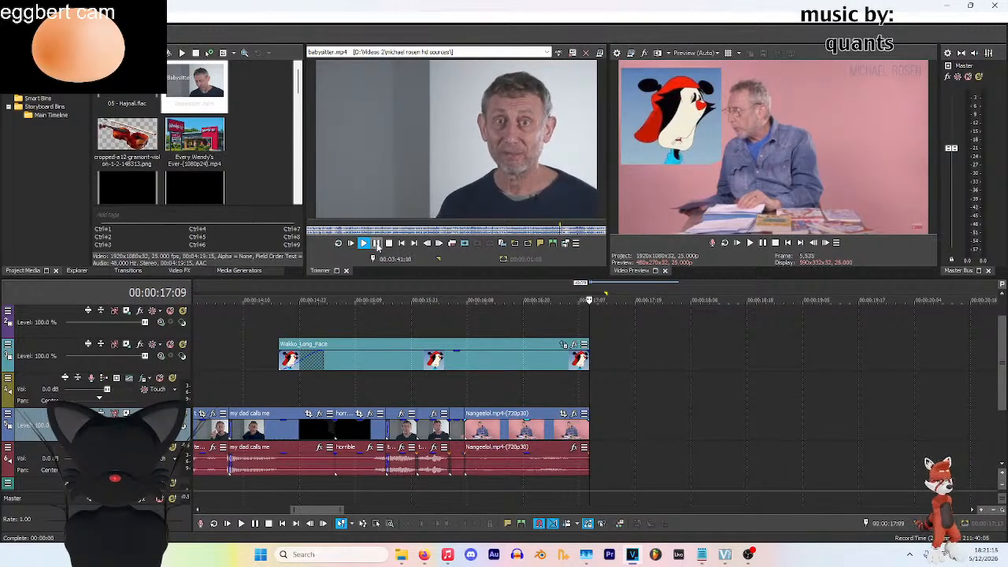
{"action": "left_click", "coordinate": [378, 245]}
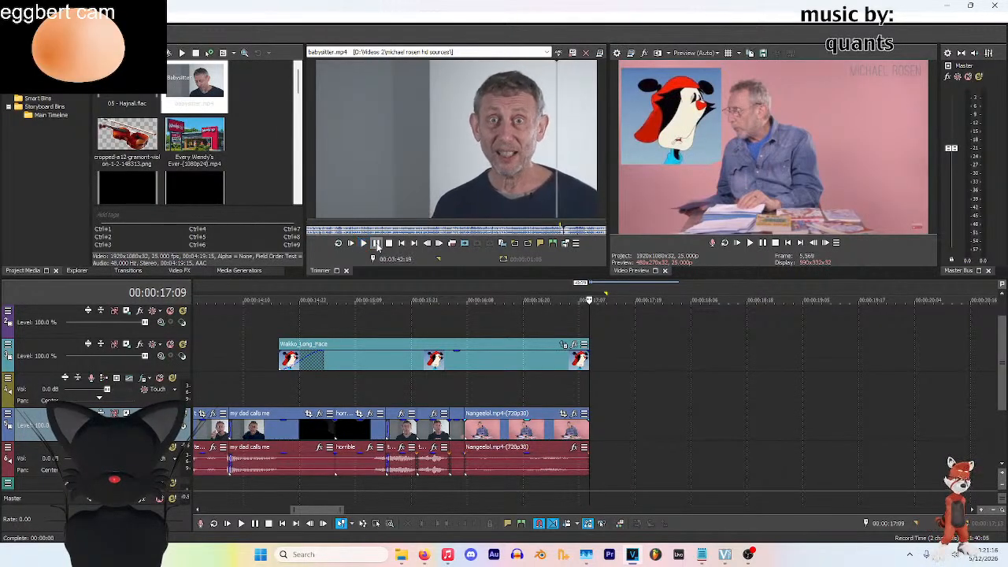
Add the 00:03:39:00 to 00:03:42:19 range of babysitter.mp4 directly after the Nangeelol clip and play the sequence through it
{"action": "left_click", "coordinate": [526, 243]}
{"action": "left_click", "coordinate": [587, 423]}
{"action": "key", "text": "a"}
{"action": "left_click", "coordinate": [287, 304]}
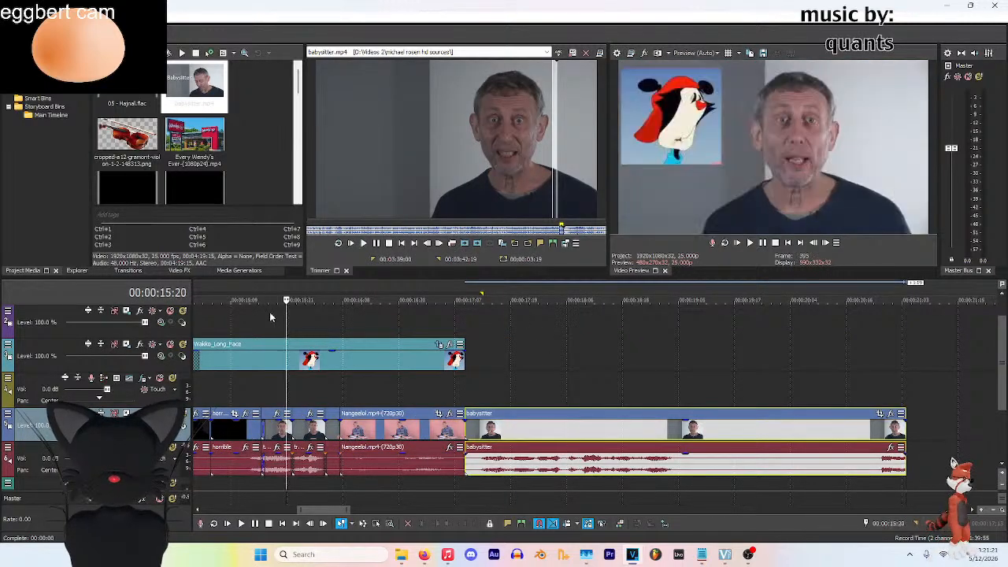
{"action": "left_click", "coordinate": [751, 244]}
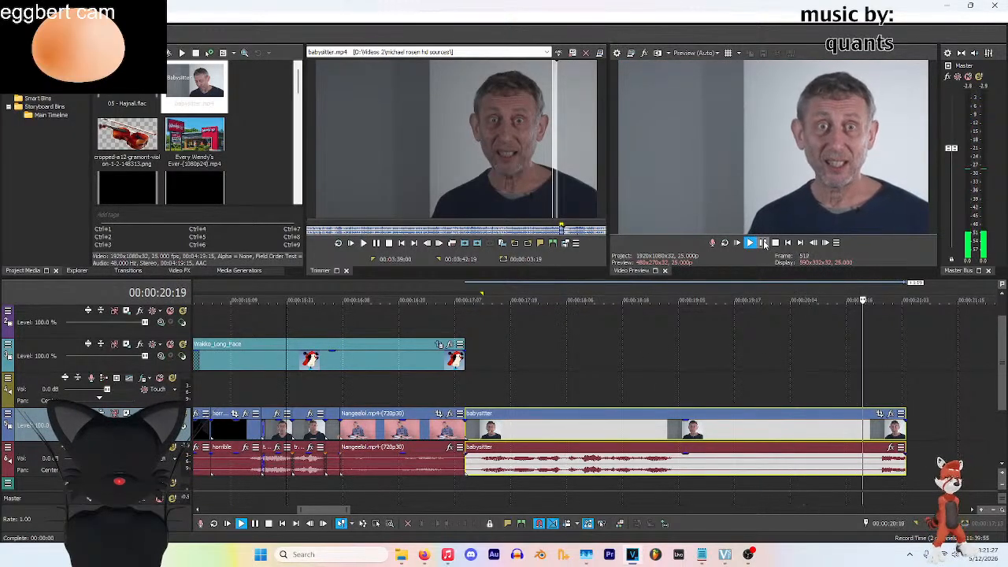
{"action": "left_click", "coordinate": [913, 436]}
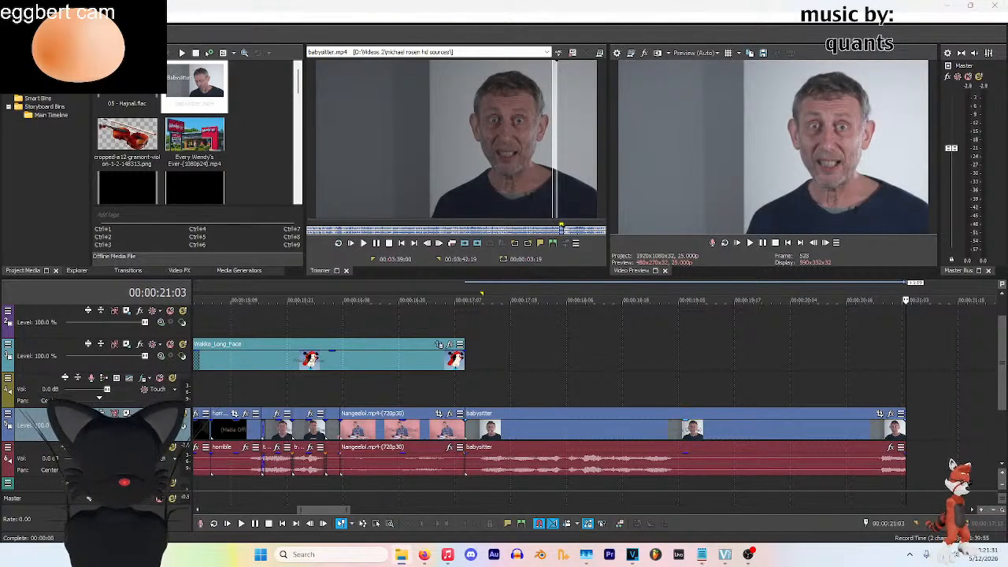
Load useless information.mp4 into the Trimmer, mark the start at 00:00:02:18 and play on to 00:00:04:22
{"action": "left_click", "coordinate": [127, 187]}
{"action": "scroll", "coordinate": [127, 188], "scroll_direction": "down", "scroll_amount": 2}
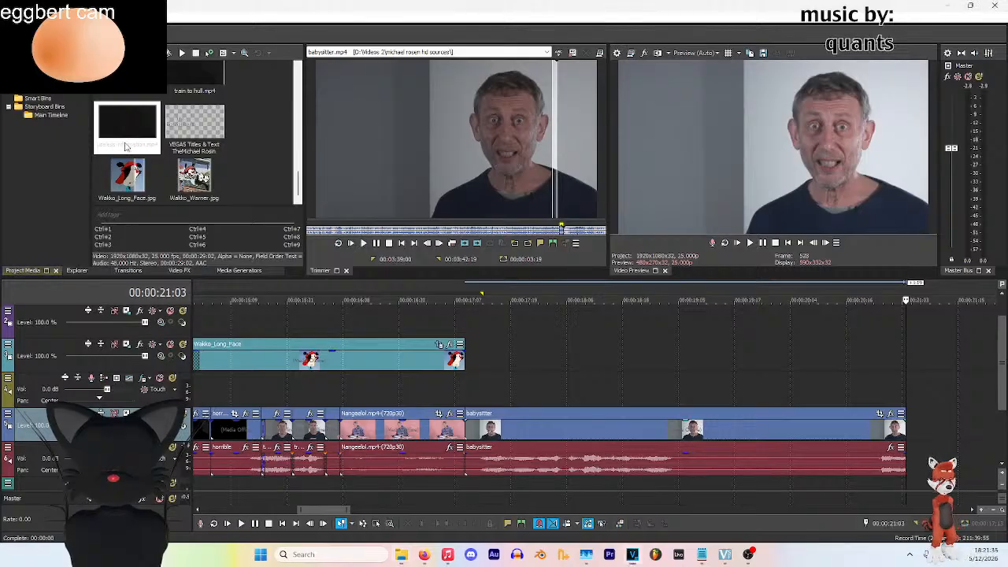
{"action": "double_click", "coordinate": [126, 122]}
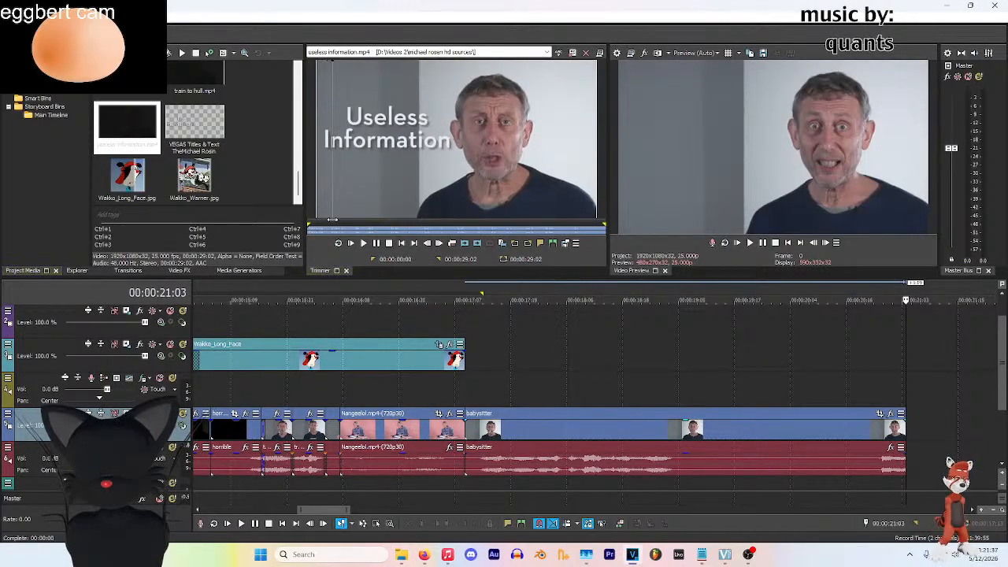
{"action": "left_click", "coordinate": [364, 243]}
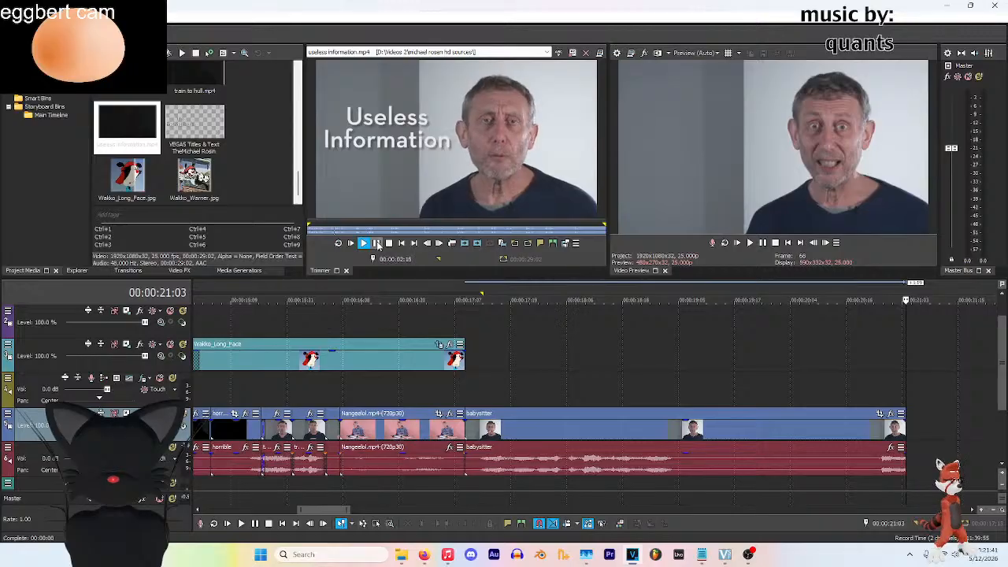
{"action": "left_click", "coordinate": [378, 245]}
{"action": "left_click", "coordinate": [375, 245]}
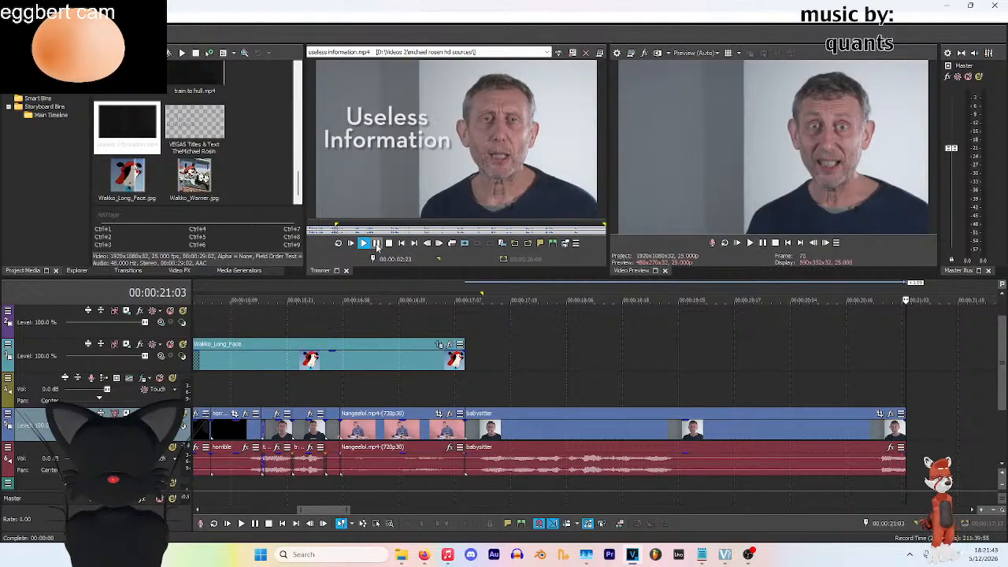
{"action": "left_click", "coordinate": [380, 246]}
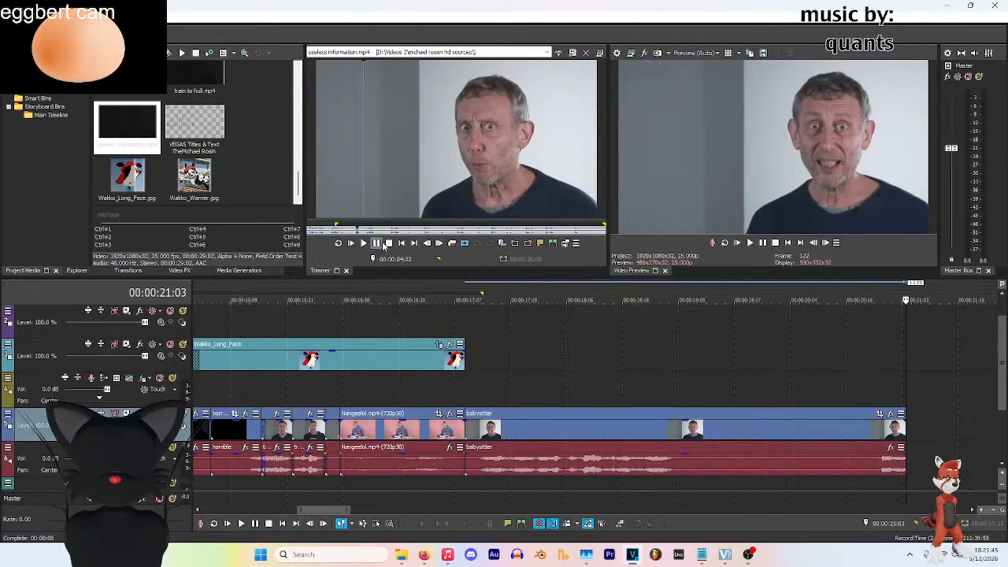
Add the 00:00:02:18 to 00:00:04:22 range of useless information.mp4 after the babysitter clip and play the join
{"action": "left_click", "coordinate": [902, 445]}
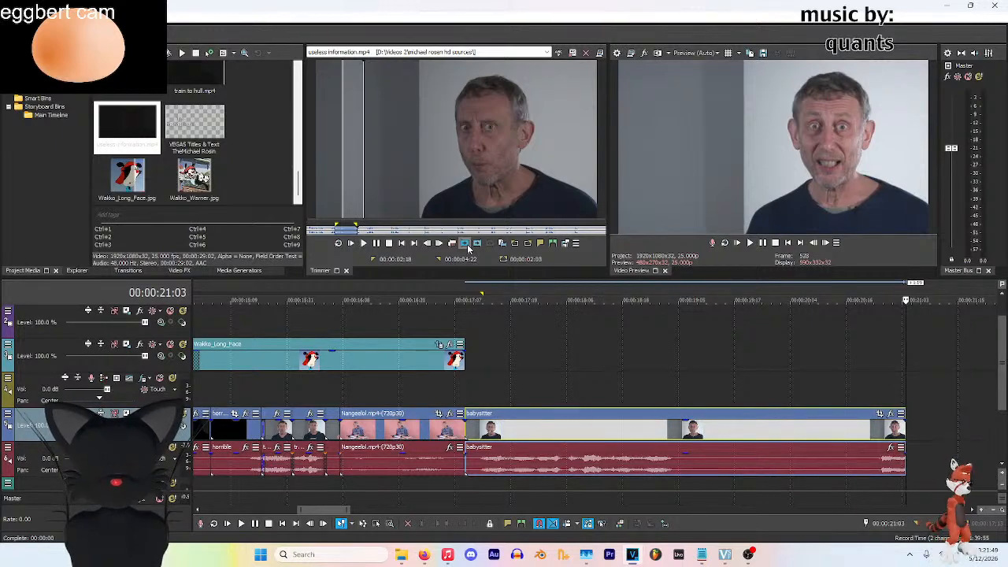
{"action": "left_click", "coordinate": [470, 246]}
{"action": "left_click", "coordinate": [489, 345]}
{"action": "left_click", "coordinate": [750, 242]}
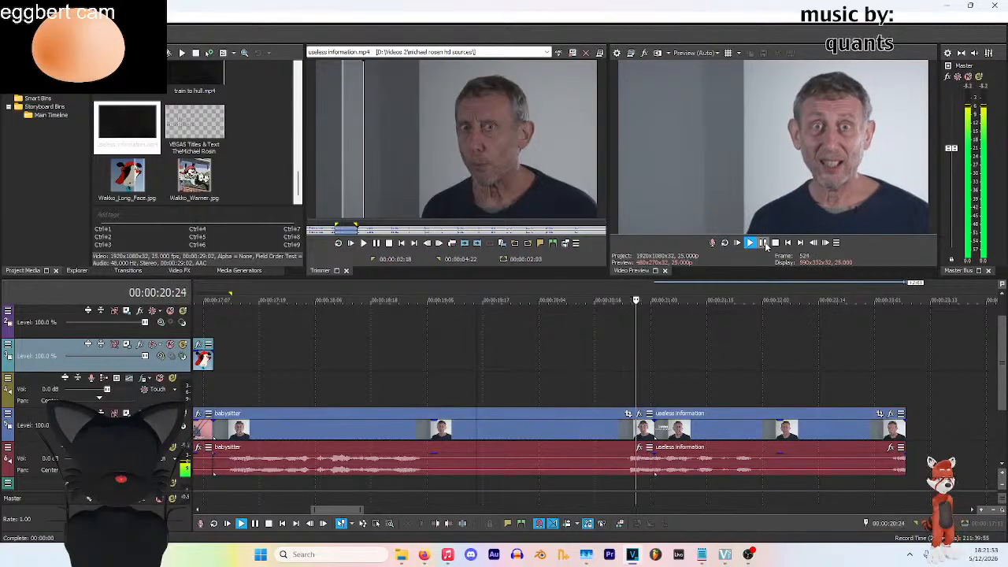
{"action": "left_click", "coordinate": [763, 242]}
Adjust the cut between the babysitter and useless information clips, moving the second clip earlier so they overlap slightly
{"action": "left_click_drag", "start_coordinate": [686, 446], "coordinate": [662, 432]}
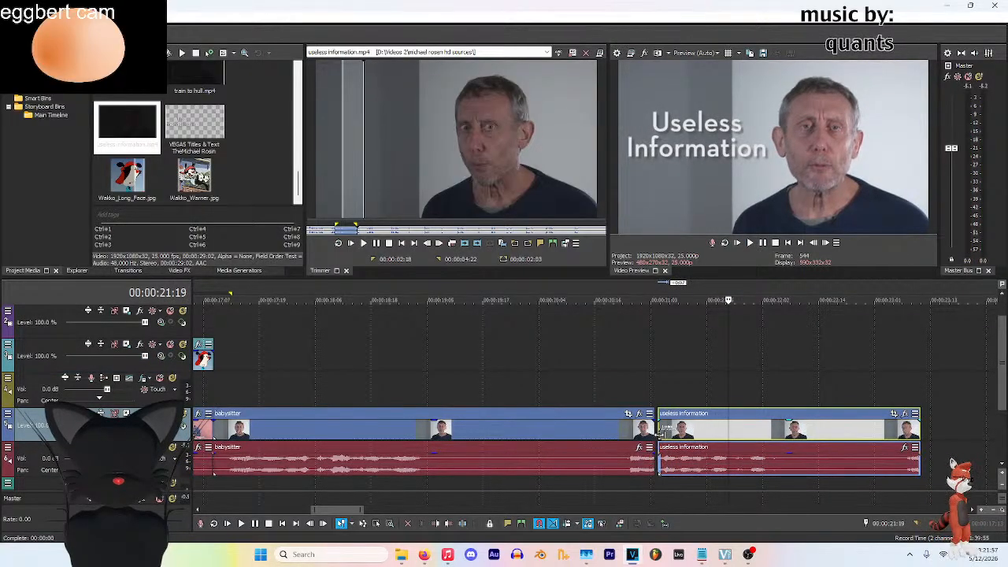
{"action": "left_click", "coordinate": [659, 431]}
{"action": "key", "text": "space"}
{"action": "left_click", "coordinate": [674, 432]}
{"action": "key", "text": "space"}
{"action": "left_click_drag", "start_coordinate": [713, 436], "coordinate": [702, 445]}
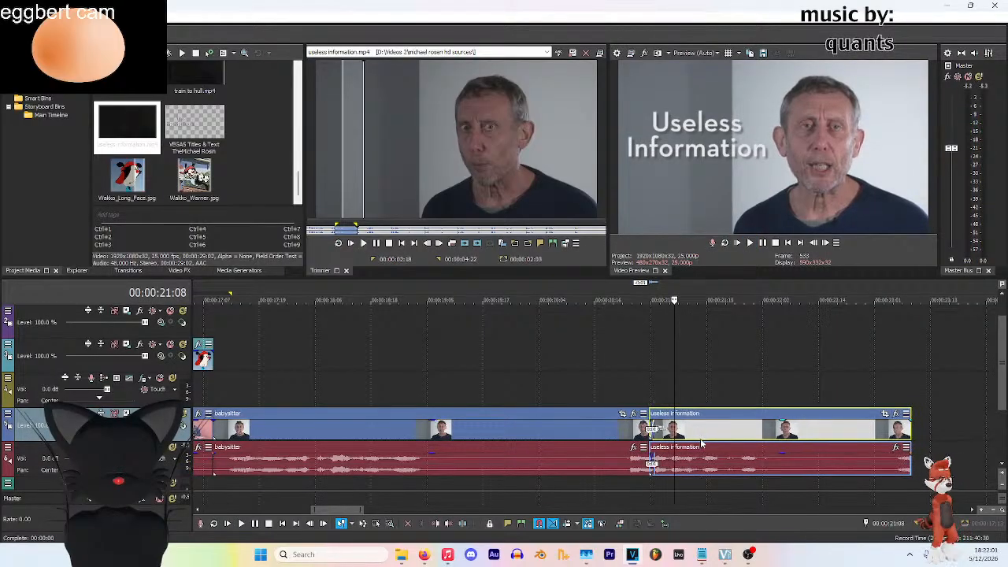
{"action": "scroll", "coordinate": [650, 430], "scroll_direction": "up", "scroll_amount": 5}
{"action": "left_click_drag", "start_coordinate": [489, 429], "coordinate": [480, 429]}
{"action": "scroll", "coordinate": [410, 375], "scroll_direction": "down", "scroll_amount": 5}
Play the timeline from 00:00:20:13 to check the transition and the rest of the useless information clip
{"action": "left_click", "coordinate": [348, 362]}
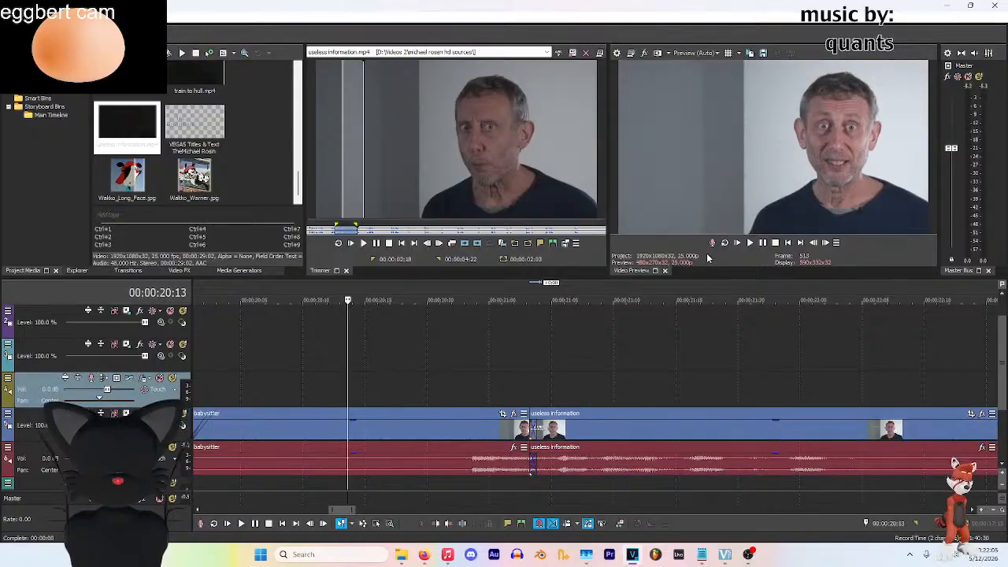
{"action": "left_click", "coordinate": [750, 244]}
{"action": "scroll", "coordinate": [390, 370], "scroll_direction": "up", "scroll_amount": 2}
{"action": "scroll", "coordinate": [391, 370], "scroll_direction": "down", "scroll_amount": 5}
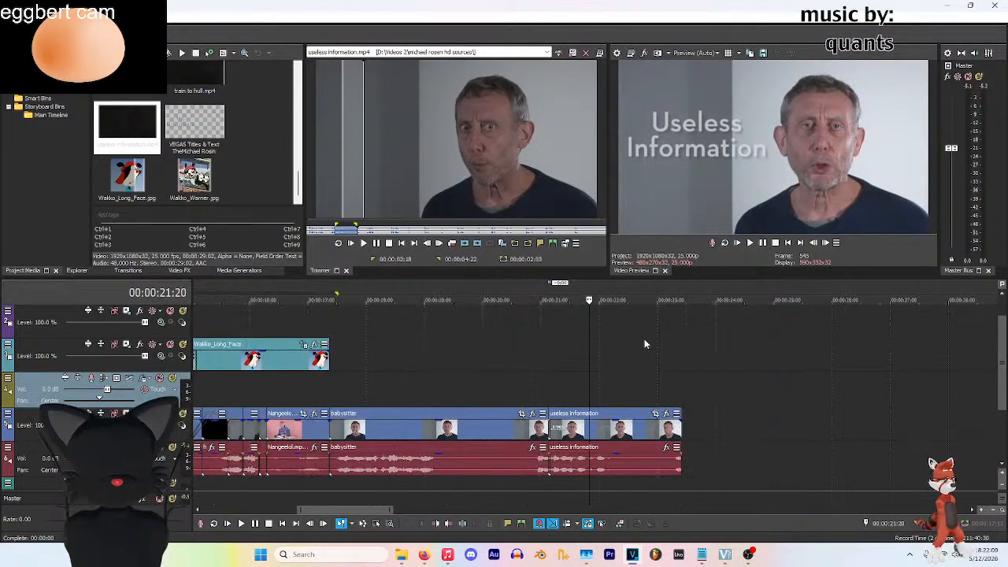
{"action": "left_click", "coordinate": [753, 244]}
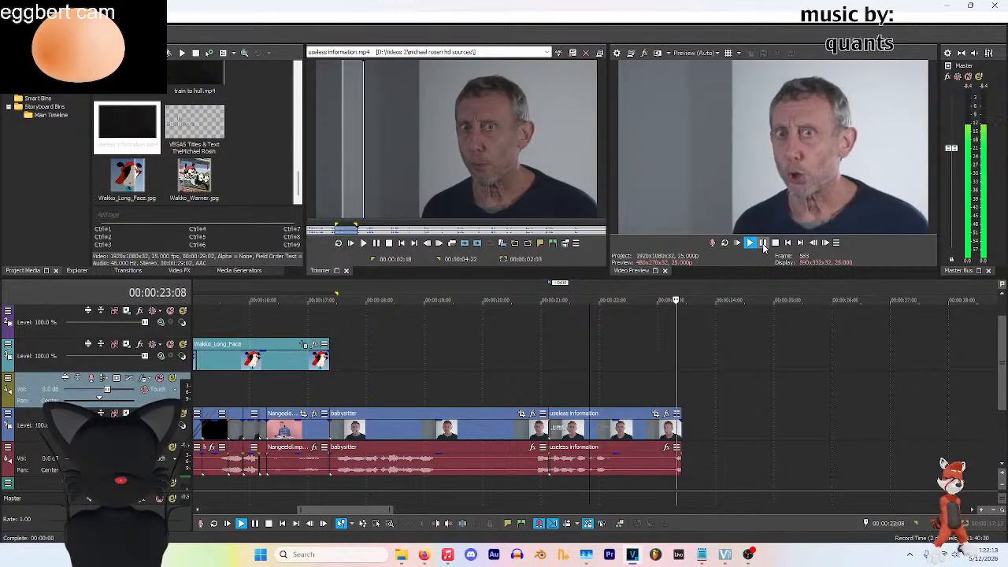
{"action": "left_click", "coordinate": [682, 433]}
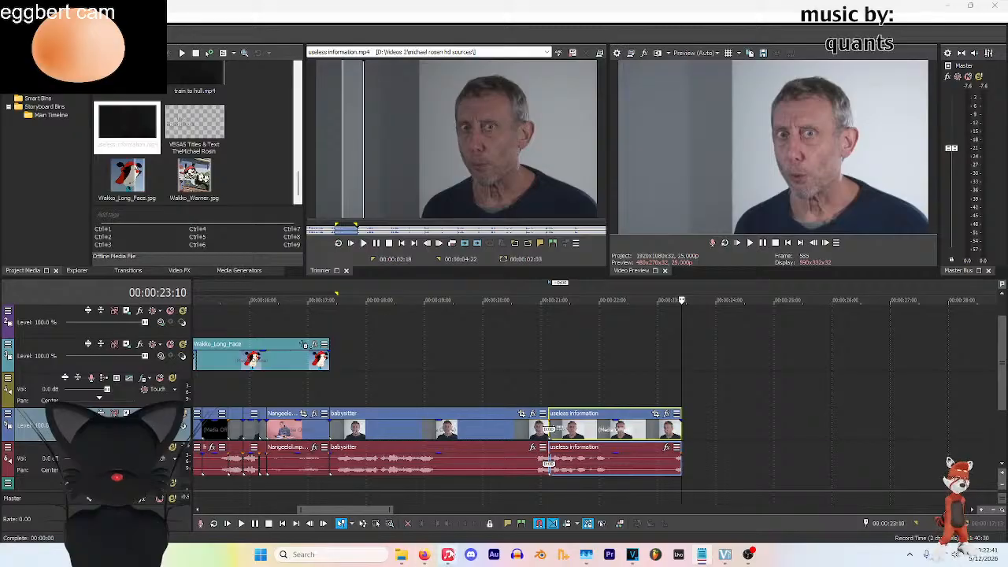
{"action": "left_click", "coordinate": [748, 555]}
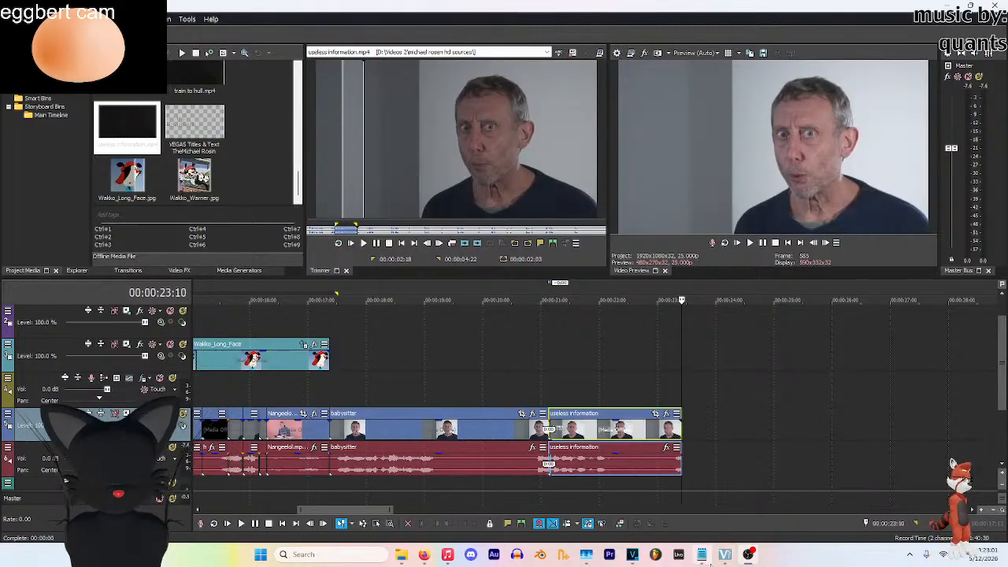
{"action": "left_click", "coordinate": [632, 555]}
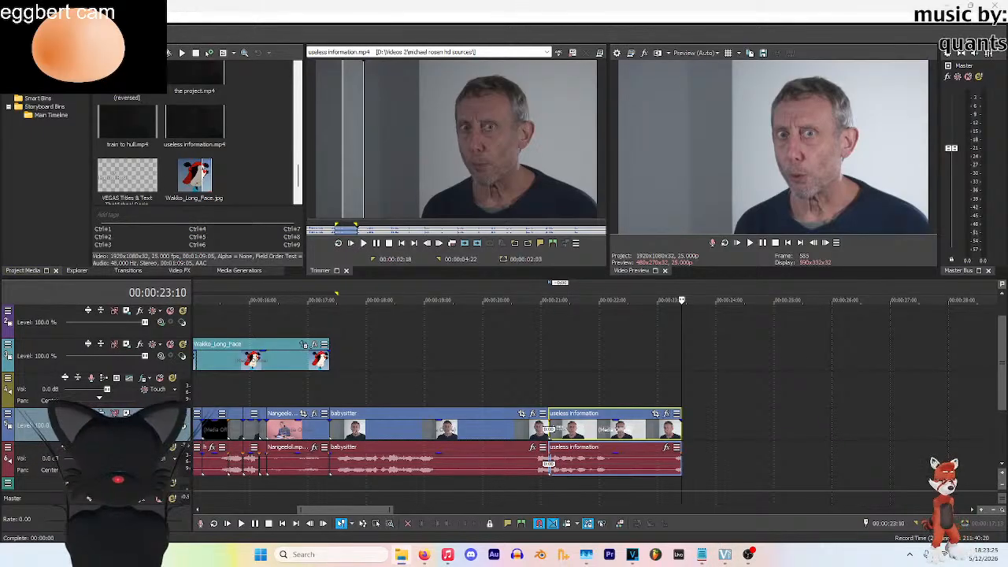
Load spots in my eyes.mp4 into the Trimmer and mark the range from 00:00:44:20 to 00:00:47:01
{"action": "scroll", "coordinate": [258, 160], "scroll_direction": "up", "scroll_amount": 4}
{"action": "scroll", "coordinate": [258, 154], "scroll_direction": "down", "scroll_amount": 2}
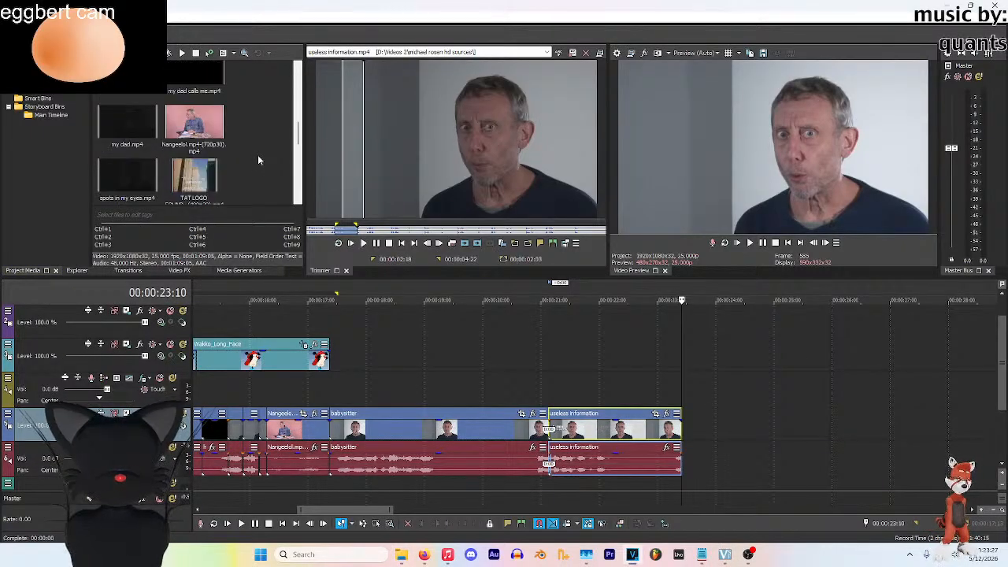
{"action": "scroll", "coordinate": [257, 153], "scroll_direction": "up", "scroll_amount": 2}
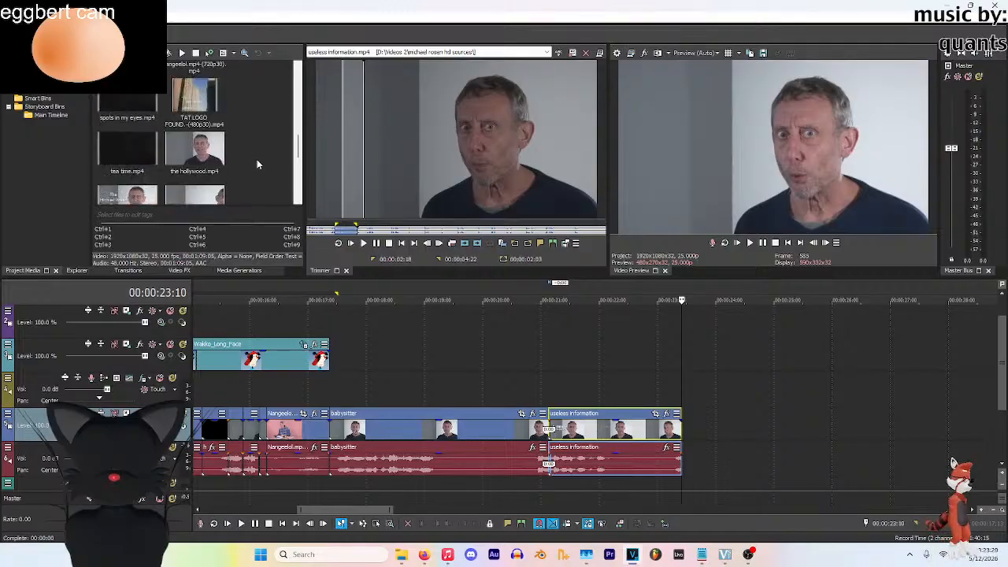
{"action": "left_click", "coordinate": [106, 126]}
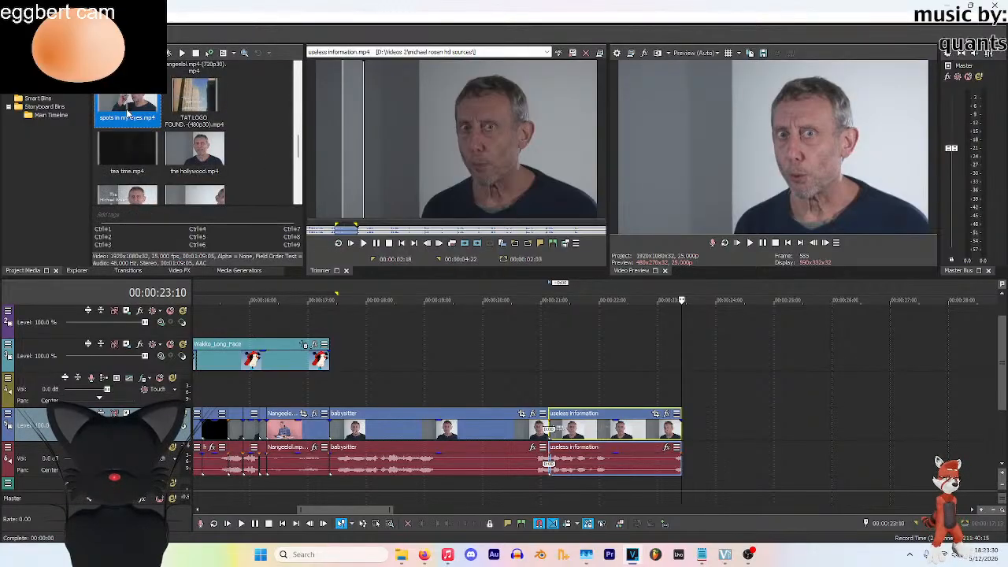
{"action": "double_click", "coordinate": [124, 128]}
{"action": "left_click_drag", "start_coordinate": [429, 177], "coordinate": [496, 175]}
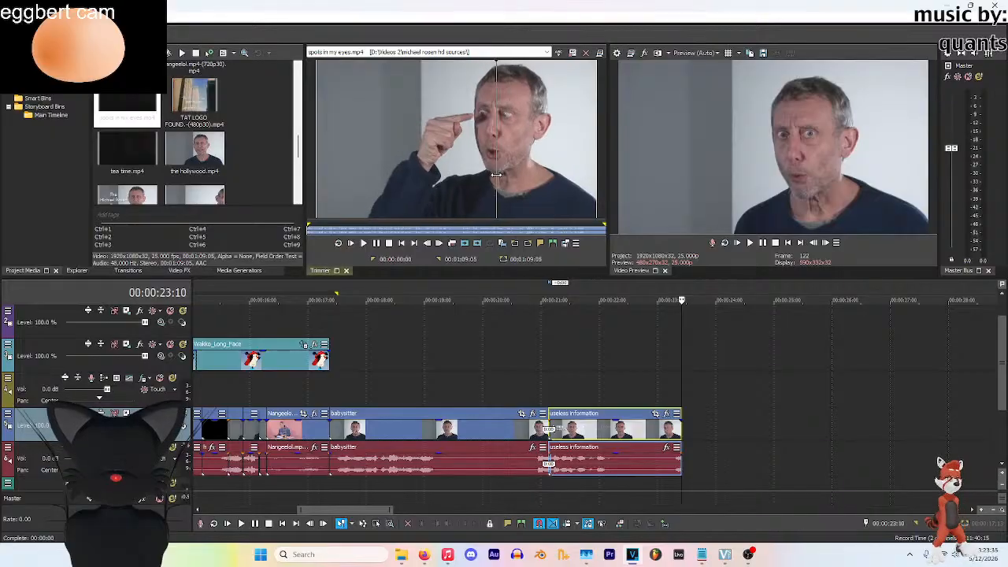
{"action": "left_click", "coordinate": [378, 244]}
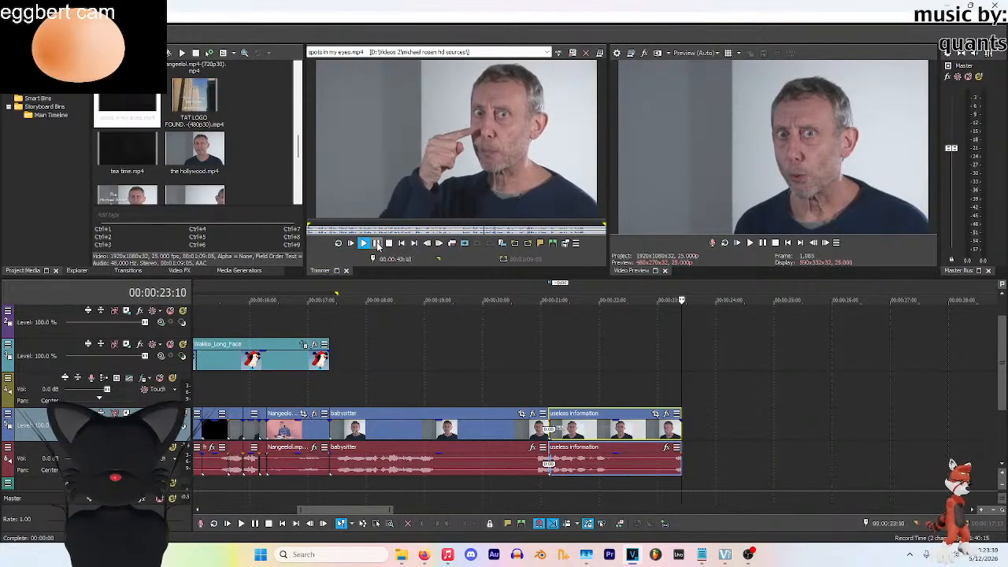
{"action": "left_click", "coordinate": [378, 245]}
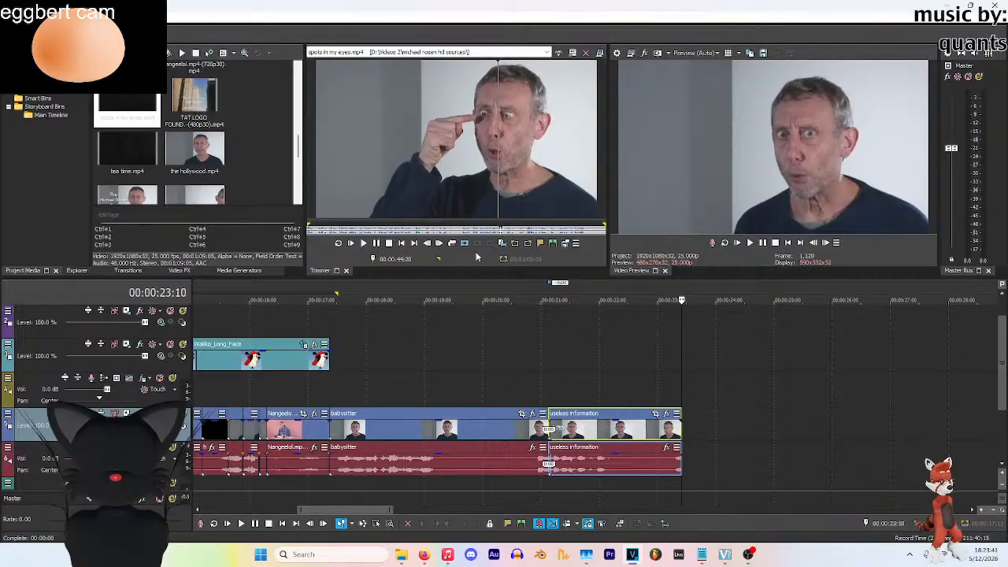
{"action": "left_click", "coordinate": [378, 244]}
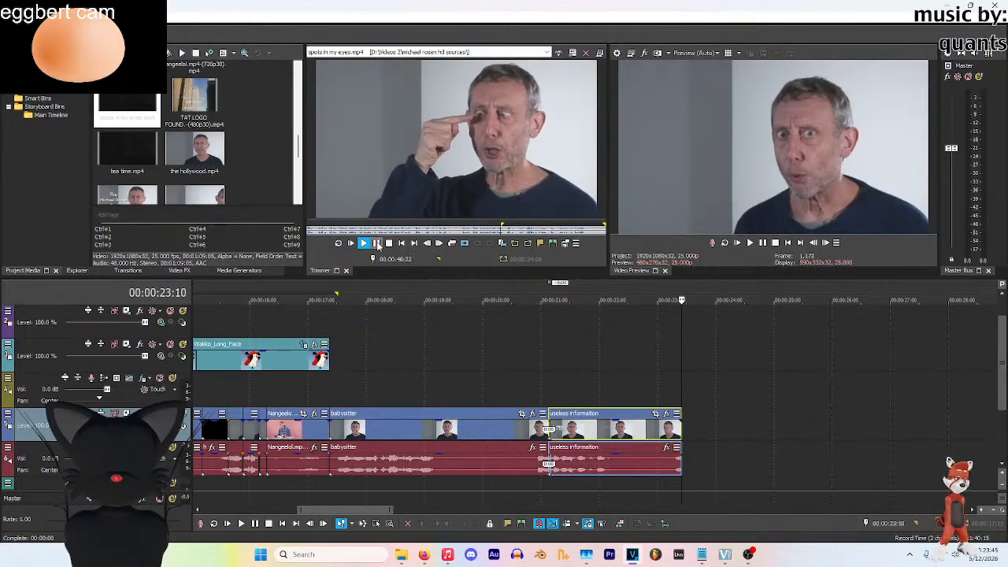
{"action": "left_click", "coordinate": [528, 244]}
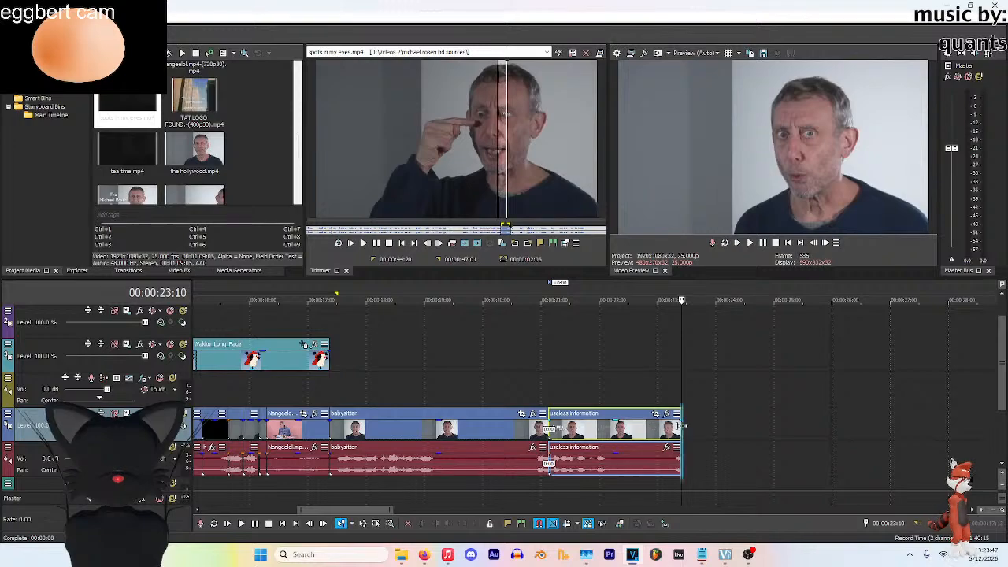
Add the marked spots in my eyes range after the useless information clip and play across the join
{"action": "key", "text": "a"}
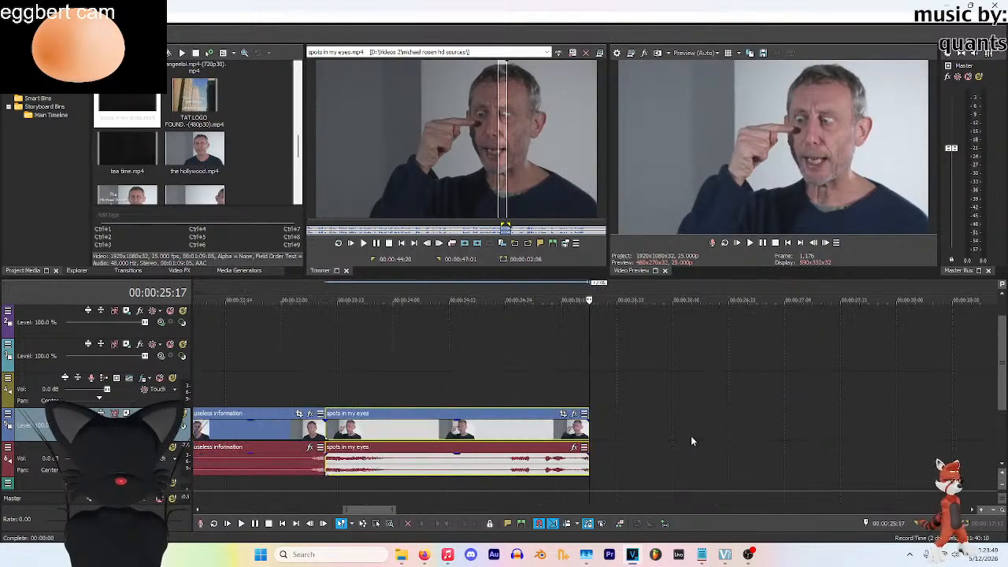
{"action": "left_click", "coordinate": [302, 303]}
{"action": "key", "text": "space"}
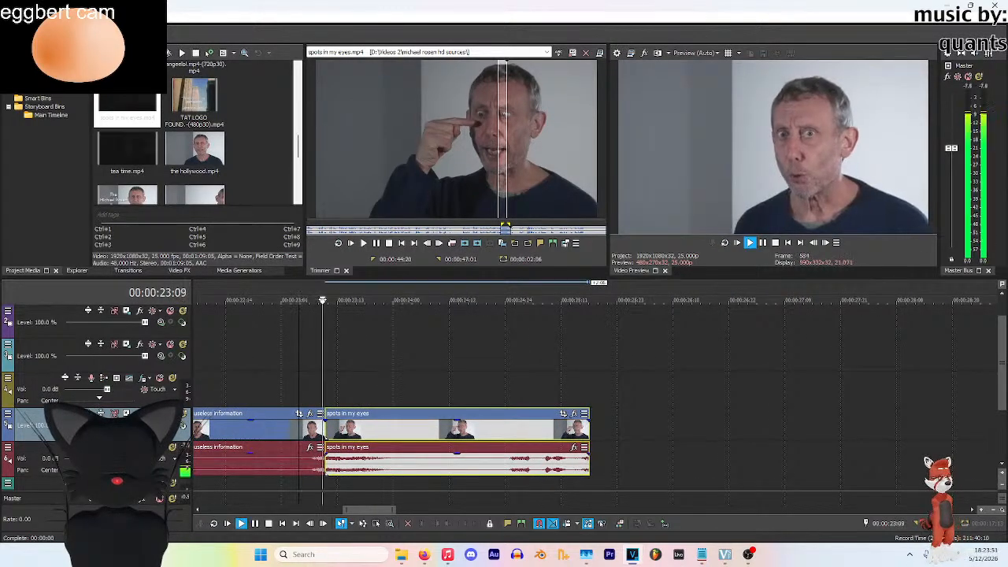
{"action": "key", "text": "space"}
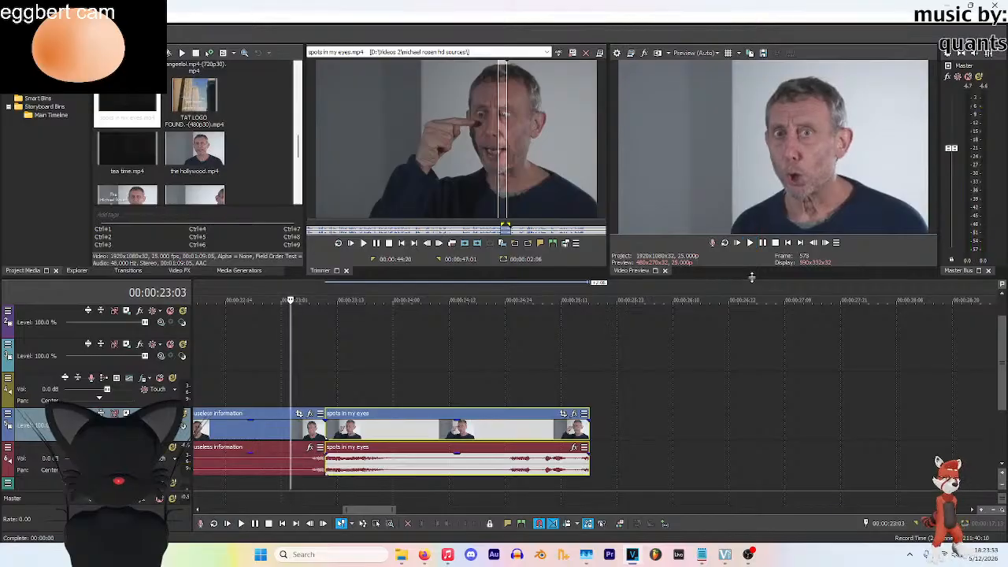
{"action": "left_click", "coordinate": [750, 243]}
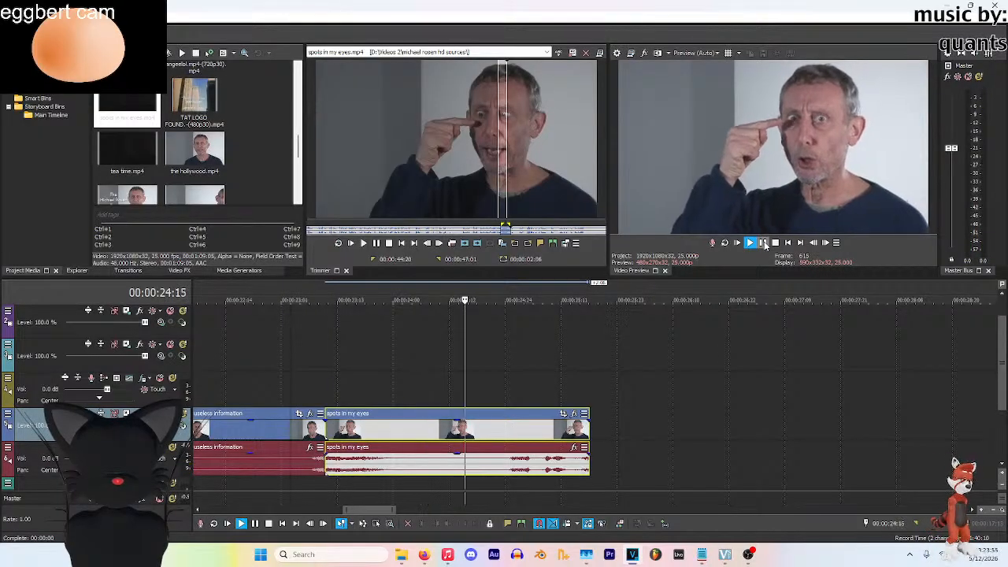
{"action": "left_click", "coordinate": [763, 243]}
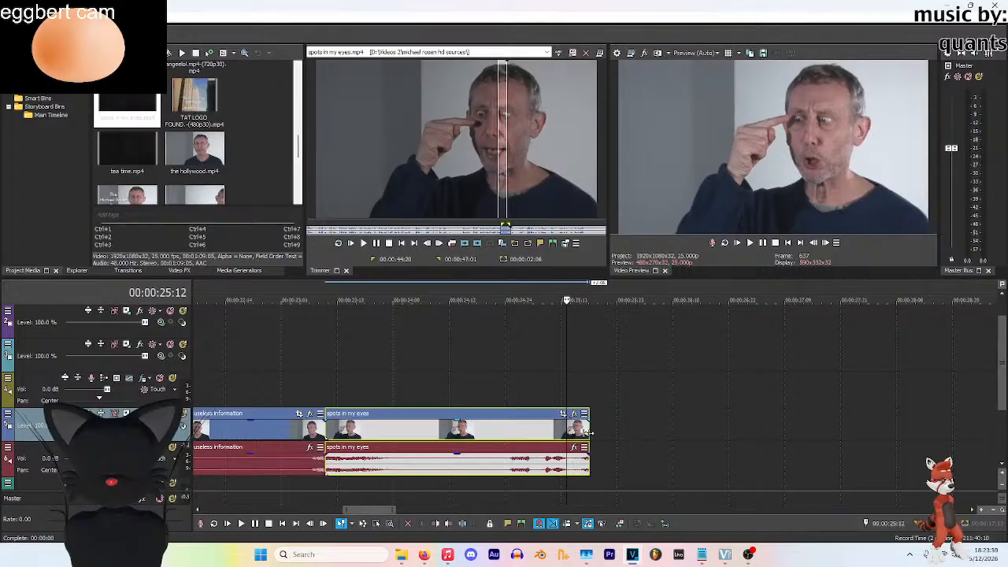
Replay the second half of the spots in my eyes clip and examine how its audio ends
{"action": "left_click", "coordinate": [409, 305]}
{"action": "key", "text": "space"}
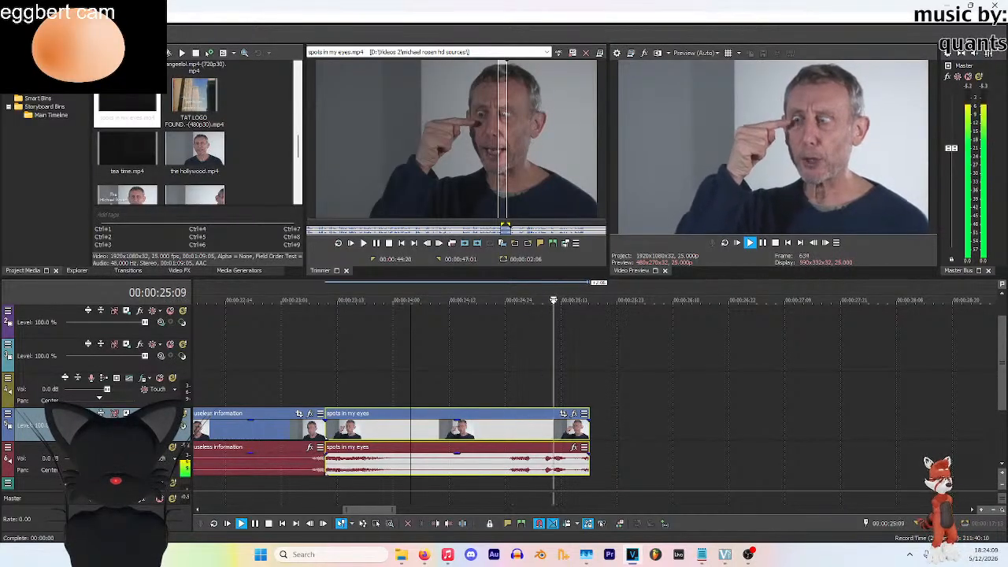
{"action": "key", "text": "space"}
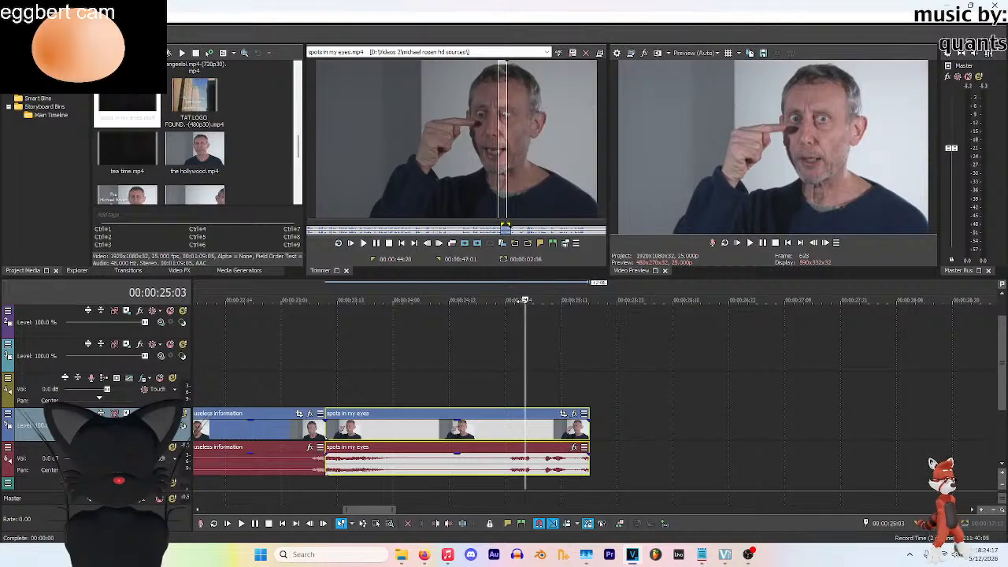
{"action": "key", "text": "space"}
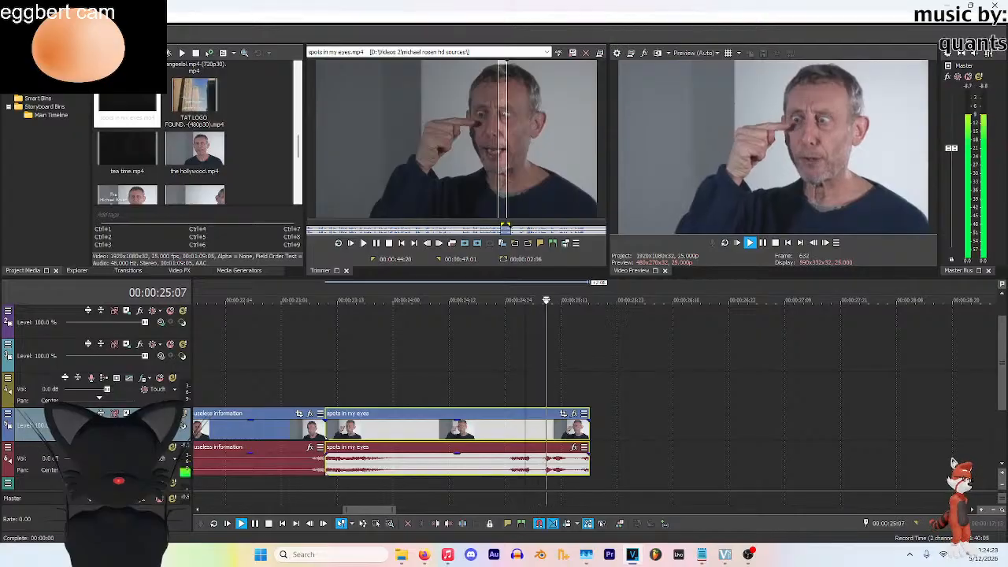
{"action": "key", "text": "space"}
{"action": "scroll", "coordinate": [556, 472], "scroll_direction": "up", "scroll_amount": 2}
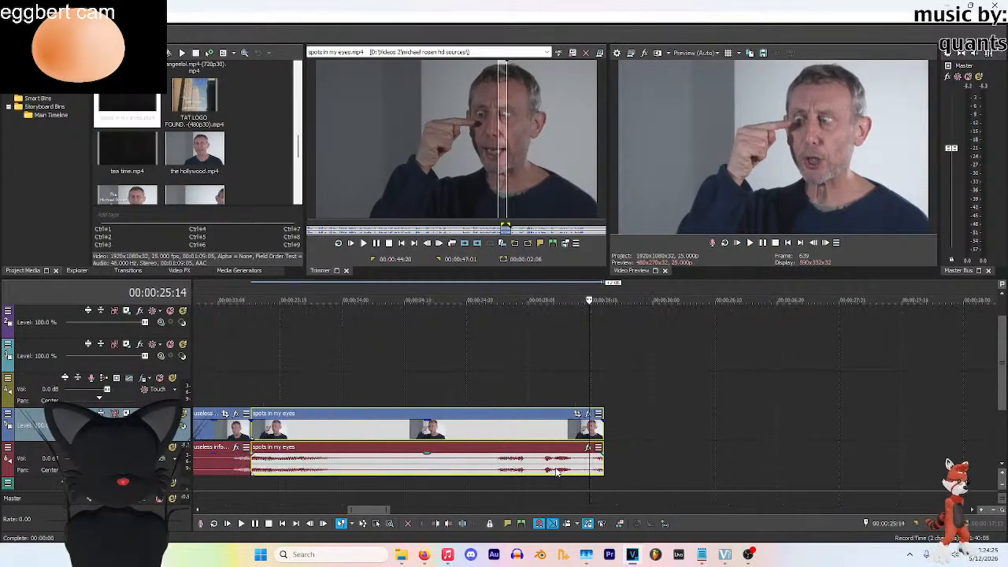
{"action": "scroll", "coordinate": [558, 472], "scroll_direction": "down", "scroll_amount": 2}
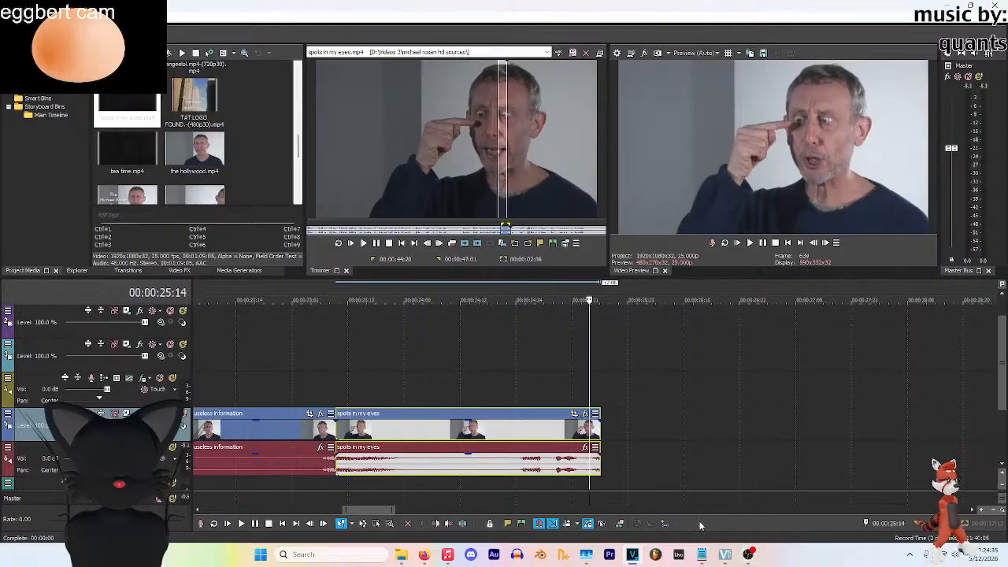
Lengthen the spots in my eyes clip slightly, play its ending, and trim the clip to end at 00:00:25:16
{"action": "left_click", "coordinate": [551, 459]}
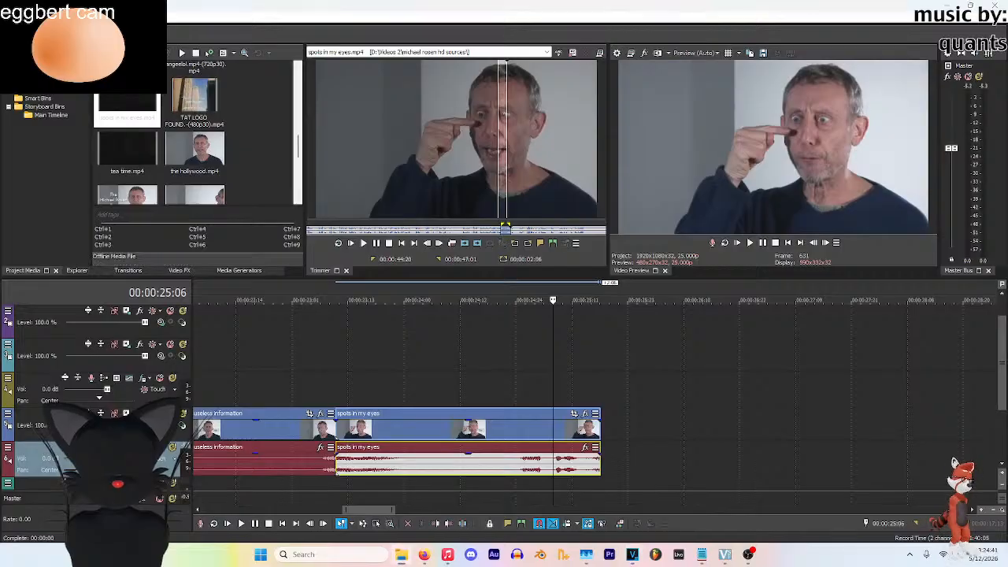
{"action": "left_click_drag", "start_coordinate": [600, 466], "coordinate": [617, 467]}
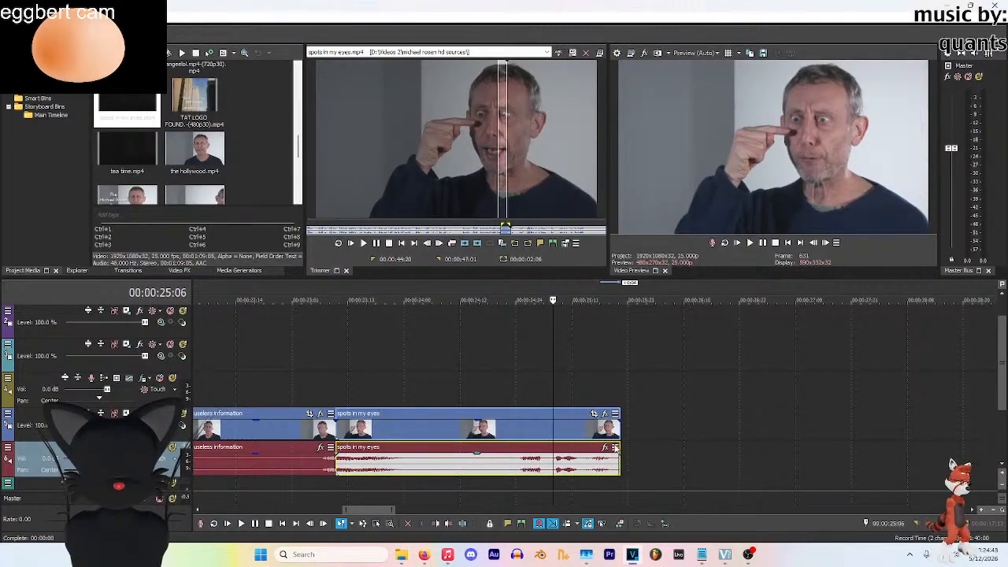
{"action": "key", "text": "space"}
{"action": "key", "text": "space"}
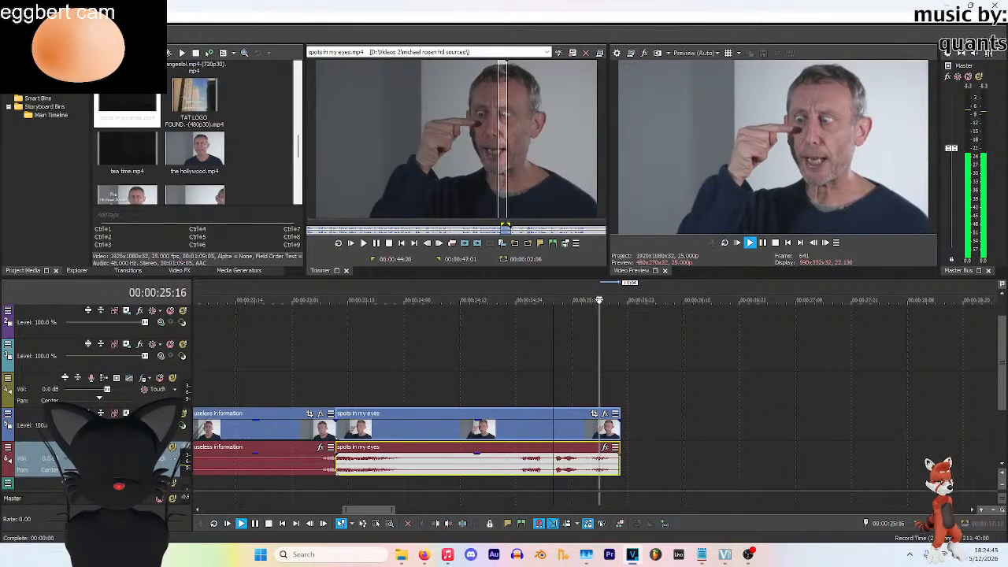
{"action": "left_click_drag", "start_coordinate": [619, 445], "coordinate": [599, 446]}
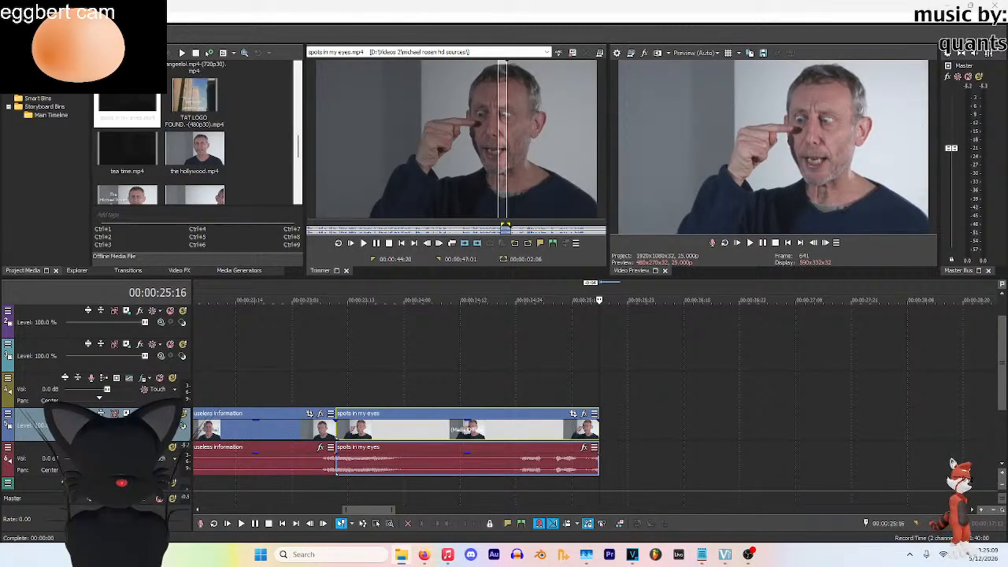
Load tea time.mp4 into the Trimmer and mark the range from 00:00:02:09 to 00:00:03:18
{"action": "double_click", "coordinate": [127, 150]}
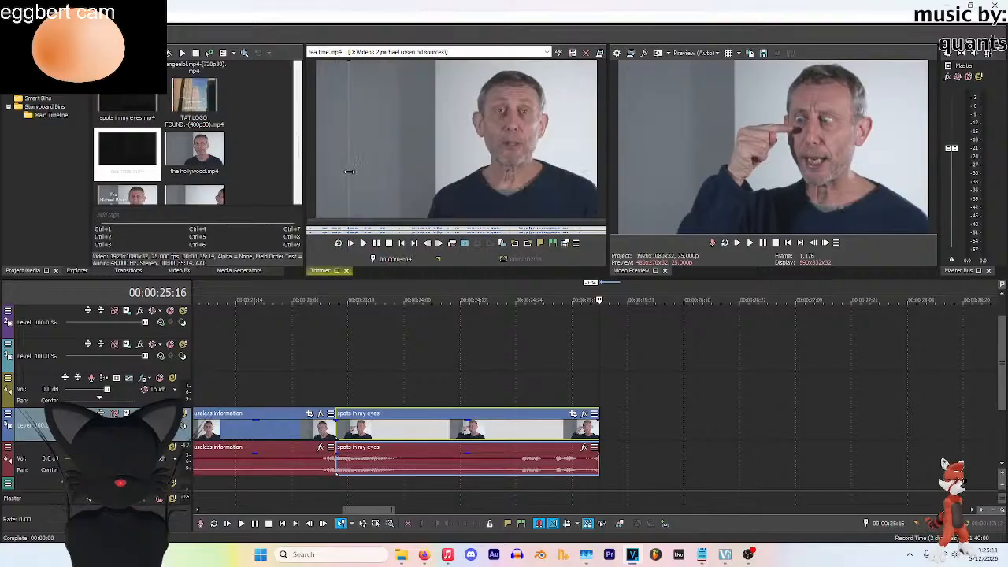
{"action": "left_click", "coordinate": [376, 243]}
{"action": "left_click", "coordinate": [377, 244]}
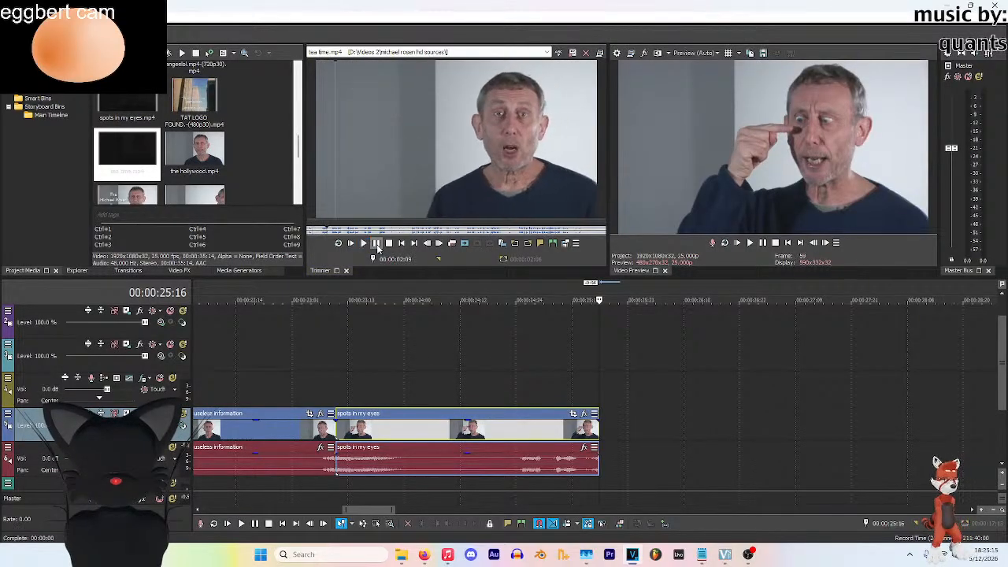
{"action": "left_click", "coordinate": [376, 244]}
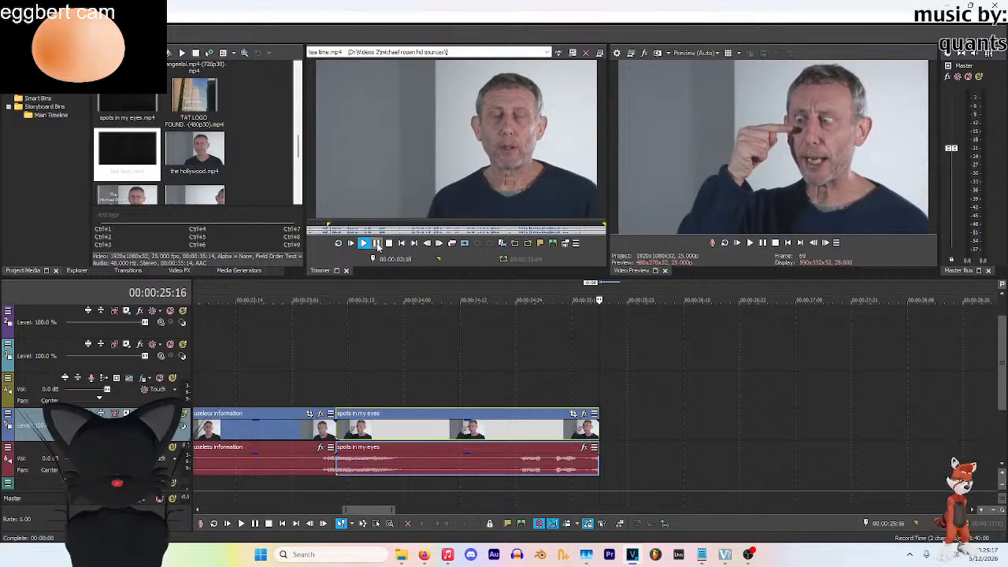
{"action": "left_click", "coordinate": [539, 244]}
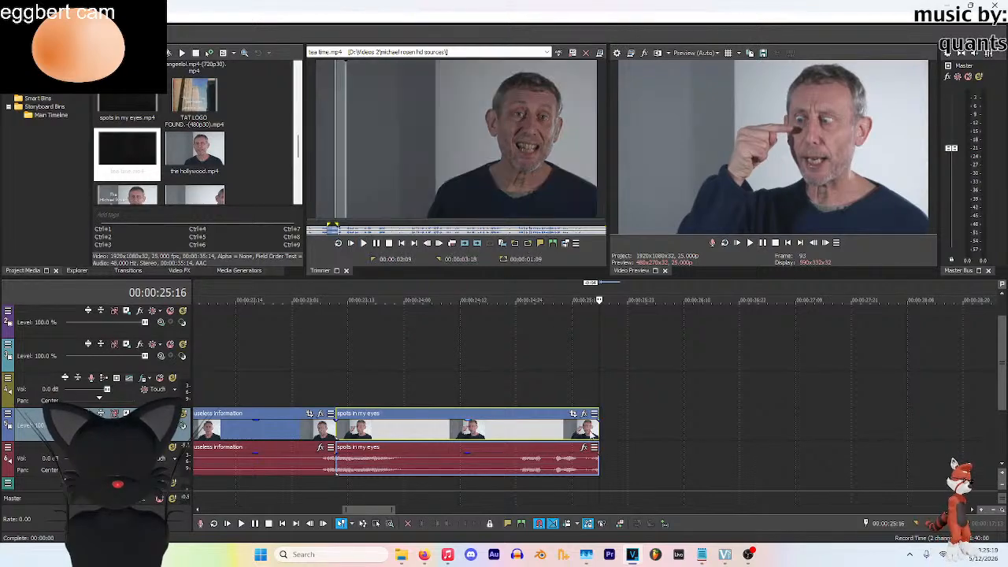
Add the marked tea time range after the spots in my eyes clip and play the timeline from 00:00:24:12
{"action": "left_click_drag", "start_coordinate": [378, 219], "coordinate": [599, 426]}
{"action": "left_click", "coordinate": [464, 301]}
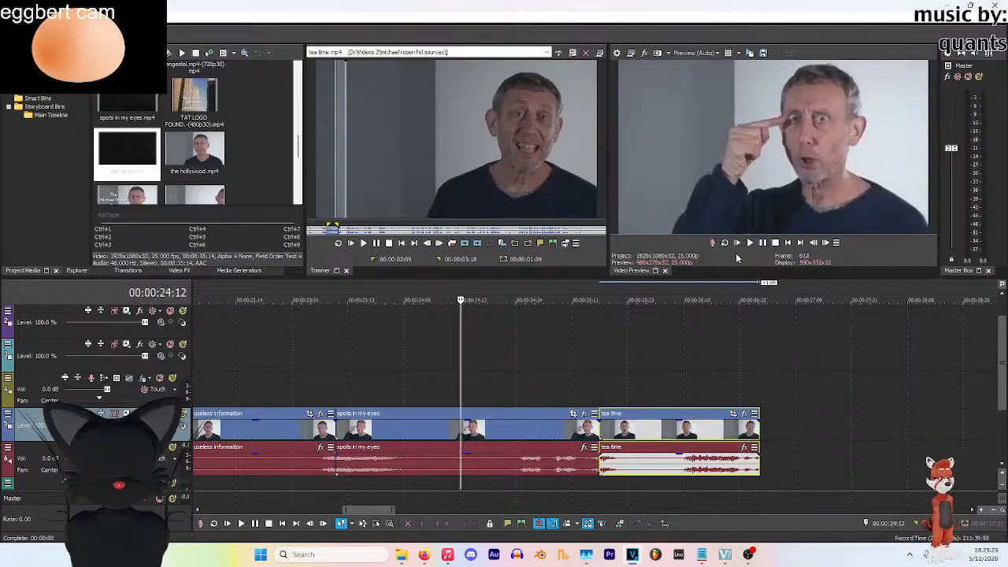
{"action": "left_click", "coordinate": [750, 242]}
{"action": "left_click", "coordinate": [775, 243]}
Trim about one frame off the start of the tea time clip, closing the gap, and play through it
{"action": "left_click_drag", "start_coordinate": [601, 430], "coordinate": [607, 433]}
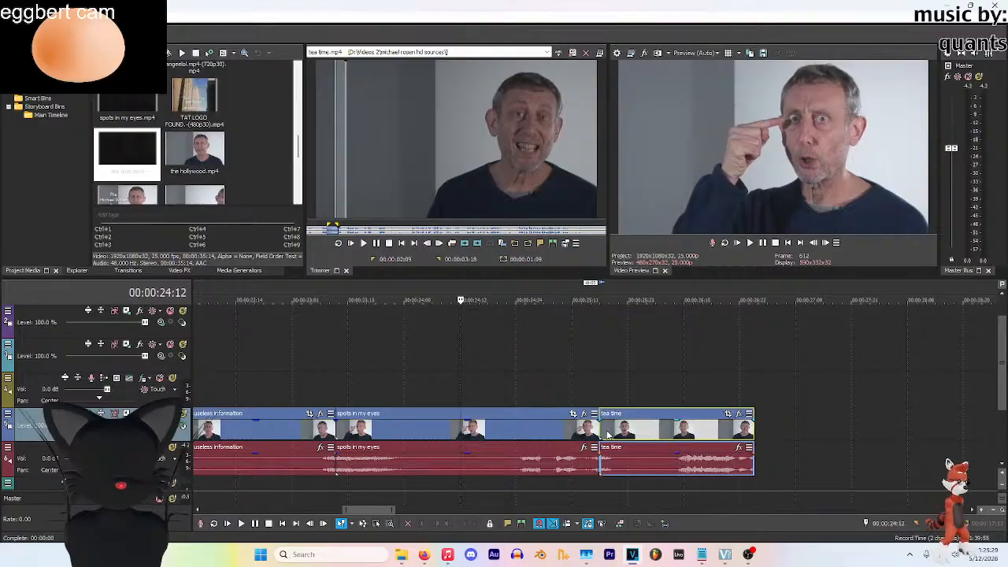
{"action": "left_click", "coordinate": [526, 354]}
{"action": "left_click", "coordinate": [752, 243]}
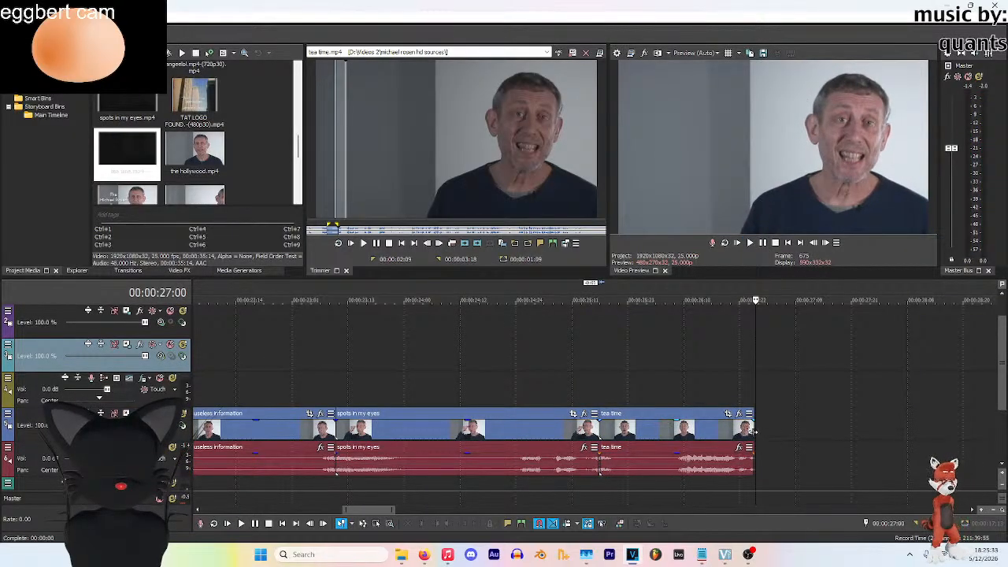
Extend the end of the tea time clip to 00:00:27:07 and fine-trim it back by less than a frame
{"action": "left_click_drag", "start_coordinate": [754, 432], "coordinate": [787, 433]}
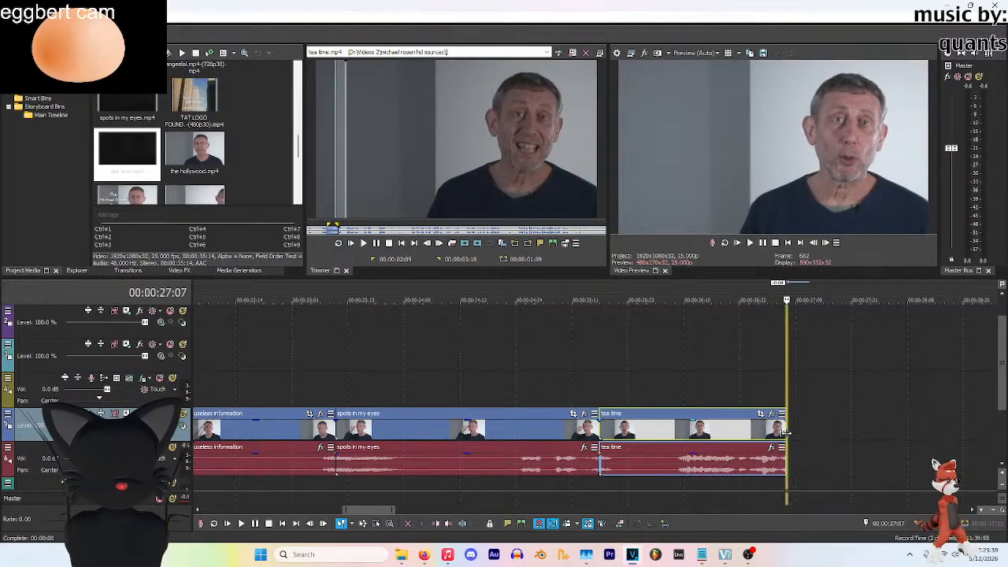
{"action": "scroll", "coordinate": [787, 433], "scroll_direction": "up", "scroll_amount": 3}
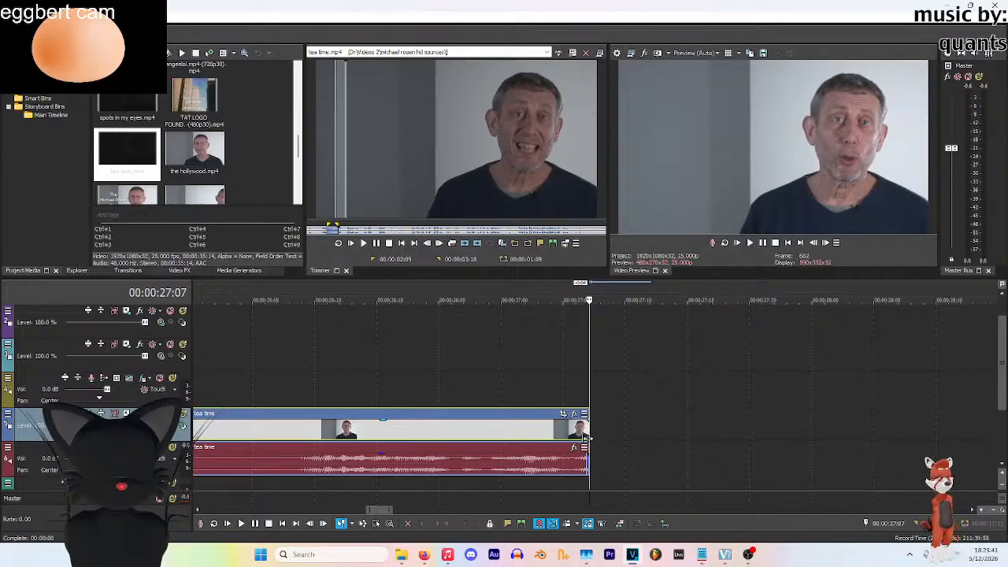
{"action": "left_click_drag", "start_coordinate": [582, 441], "coordinate": [584, 440]}
{"action": "left_click", "coordinate": [401, 556]}
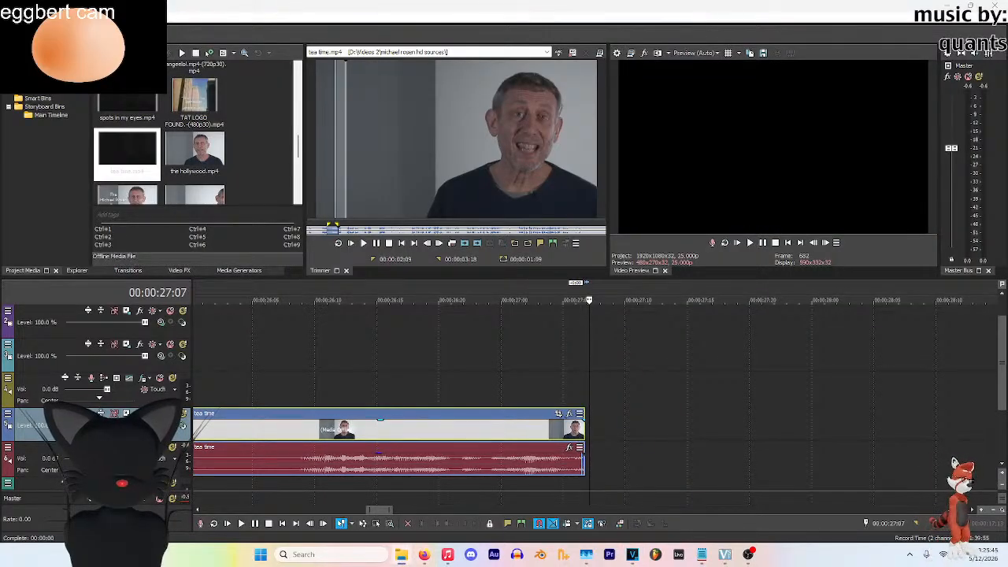
Load a ball.mp4 into the Trimmer, mark 00:00:04:03 to 00:00:05:08, and place the timeline cursor at the end of the tea time clip
{"action": "left_click", "coordinate": [209, 113]}
{"action": "double_click", "coordinate": [210, 113]}
{"action": "key", "text": "space"}
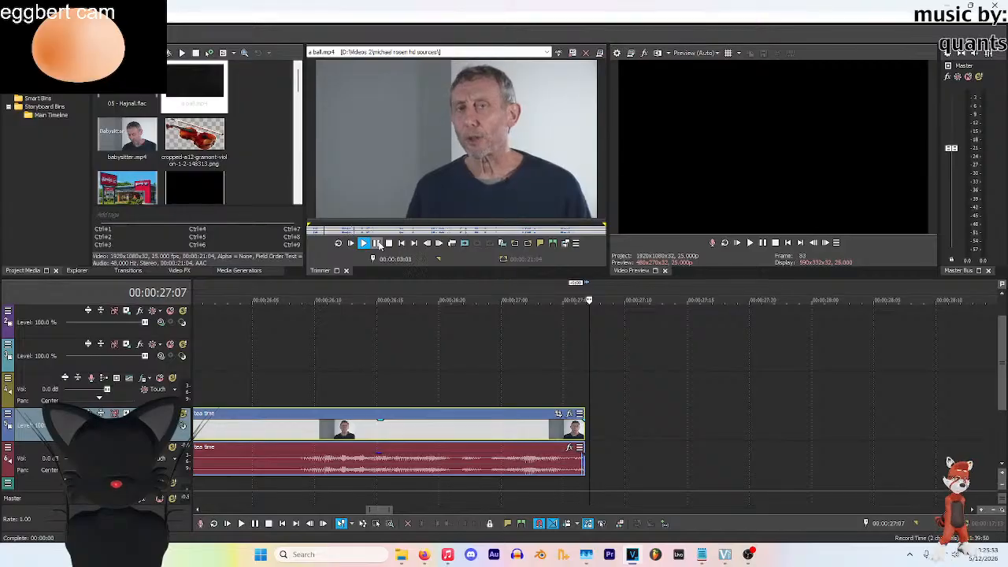
{"action": "left_click", "coordinate": [377, 244]}
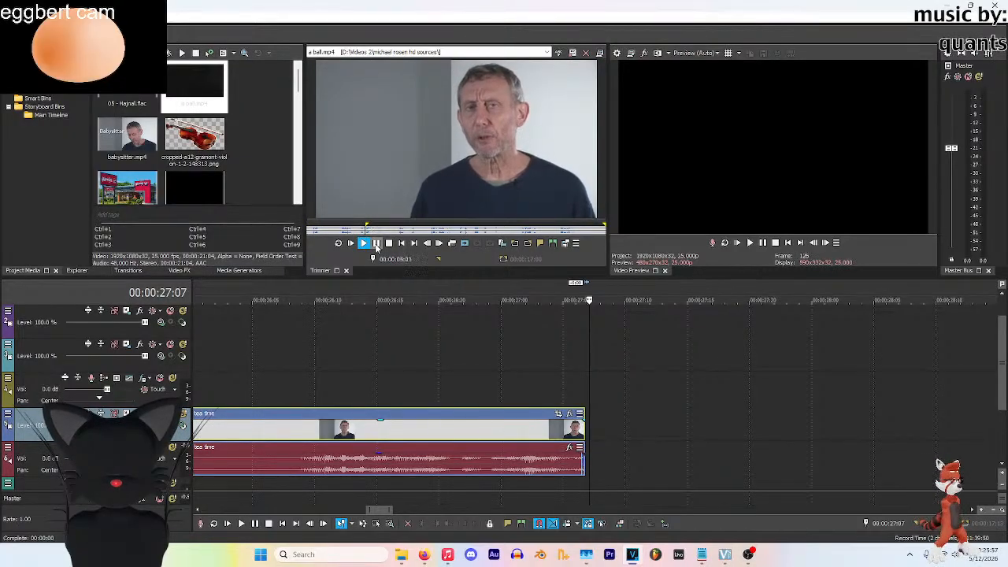
{"action": "key", "text": "o"}
{"action": "left_click", "coordinate": [582, 430]}
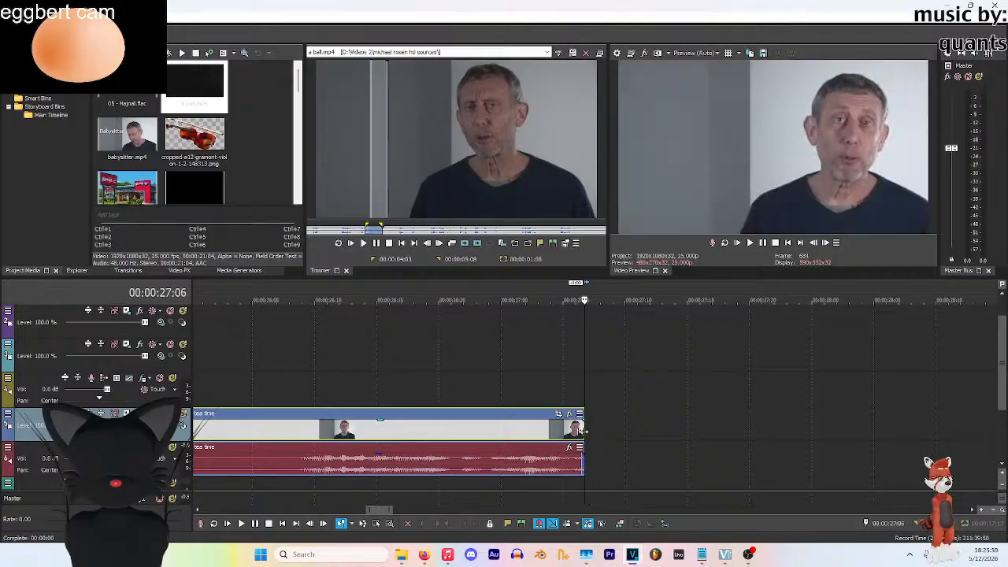
{"action": "key", "text": "Escape"}
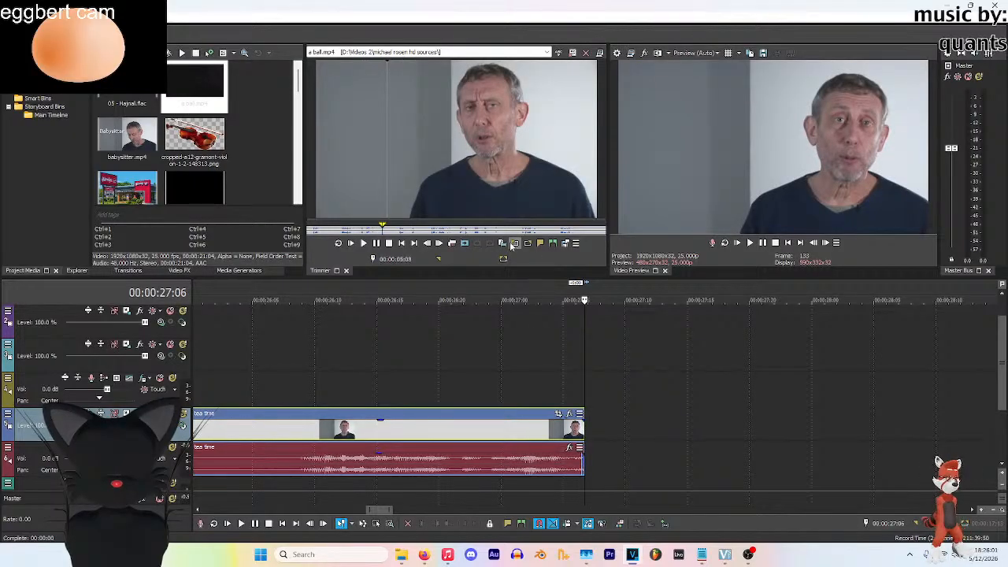
Re-mark the a ball range from 00:00:04:02 to 00:00:05:03 and add it after the tea time clip
{"action": "left_click", "coordinate": [357, 234]}
{"action": "left_click", "coordinate": [363, 243]}
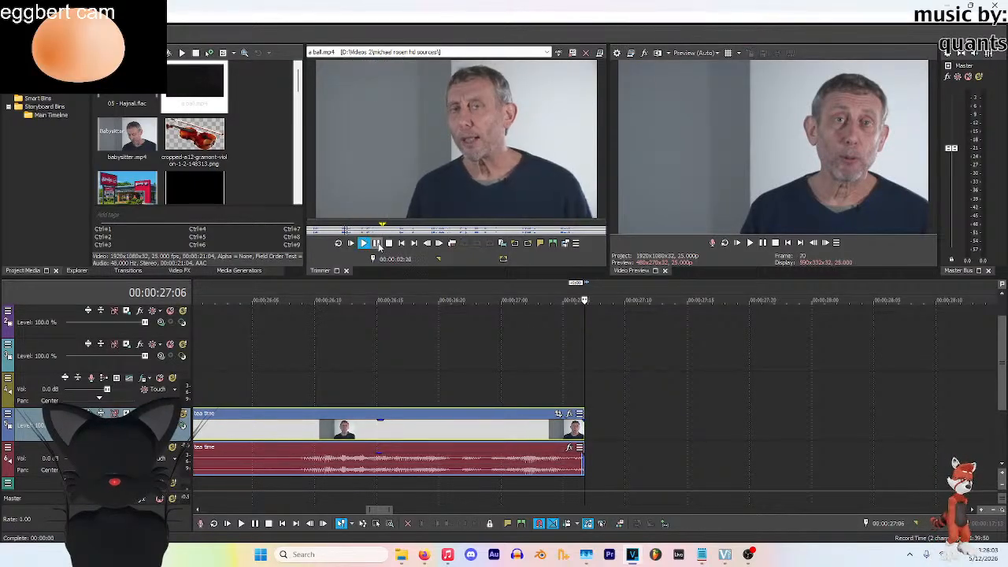
{"action": "left_click", "coordinate": [377, 243]}
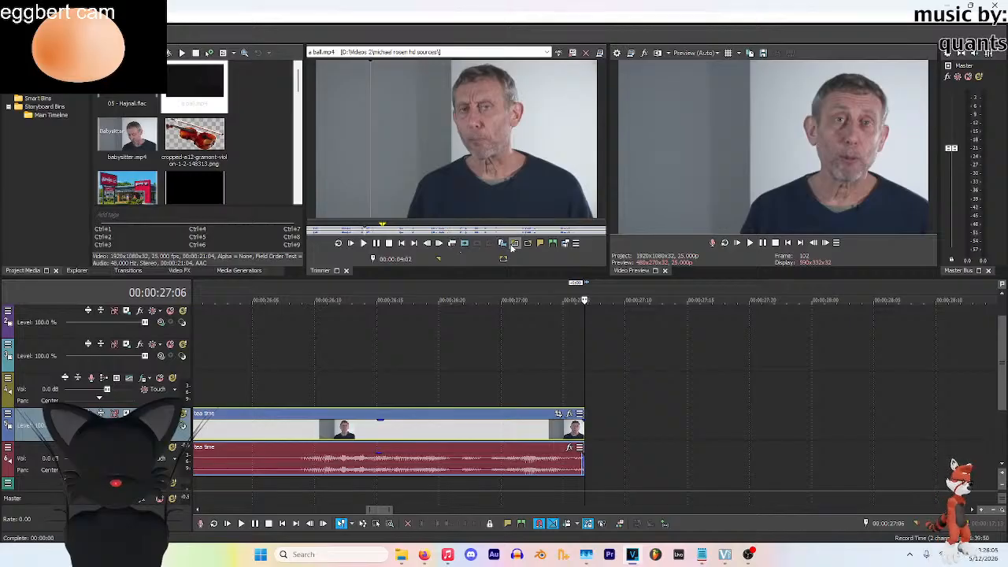
{"action": "left_click", "coordinate": [377, 244]}
{"action": "left_click", "coordinate": [531, 246]}
{"action": "left_click", "coordinate": [465, 244]}
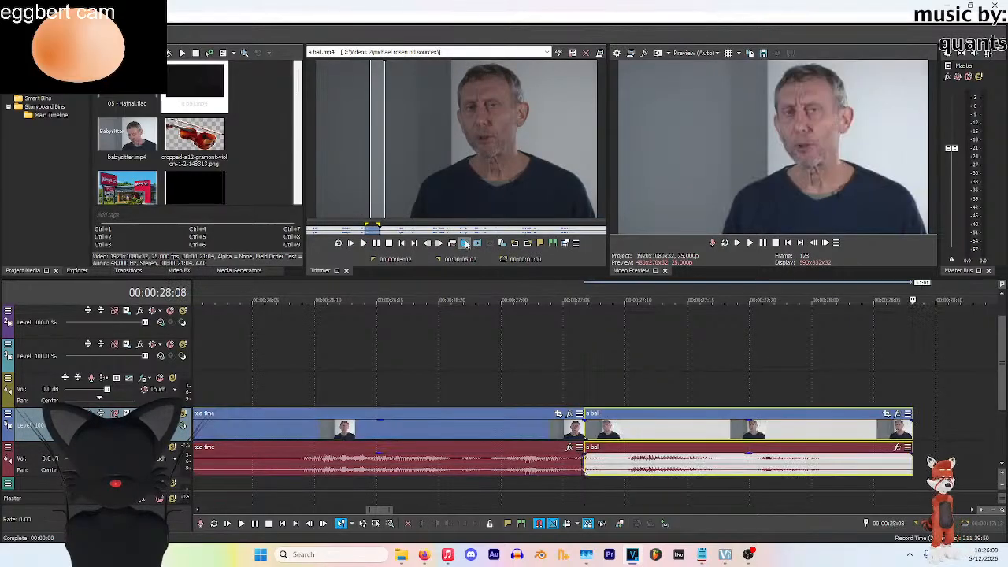
Trim a few frames off the start of the a ball clip, closing the gap, and play from 00:00:26:17
{"action": "scroll", "coordinate": [503, 345], "scroll_direction": "down", "scroll_amount": 2}
{"action": "left_click_drag", "start_coordinate": [347, 431], "coordinate": [365, 443]}
{"action": "left_click", "coordinate": [258, 361]}
{"action": "left_click", "coordinate": [212, 351]}
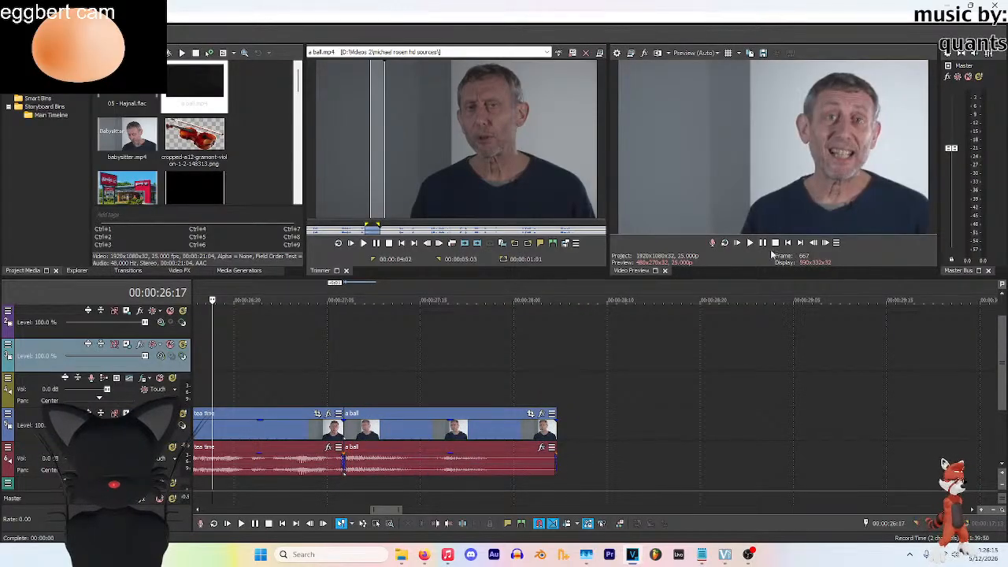
{"action": "left_click", "coordinate": [752, 243]}
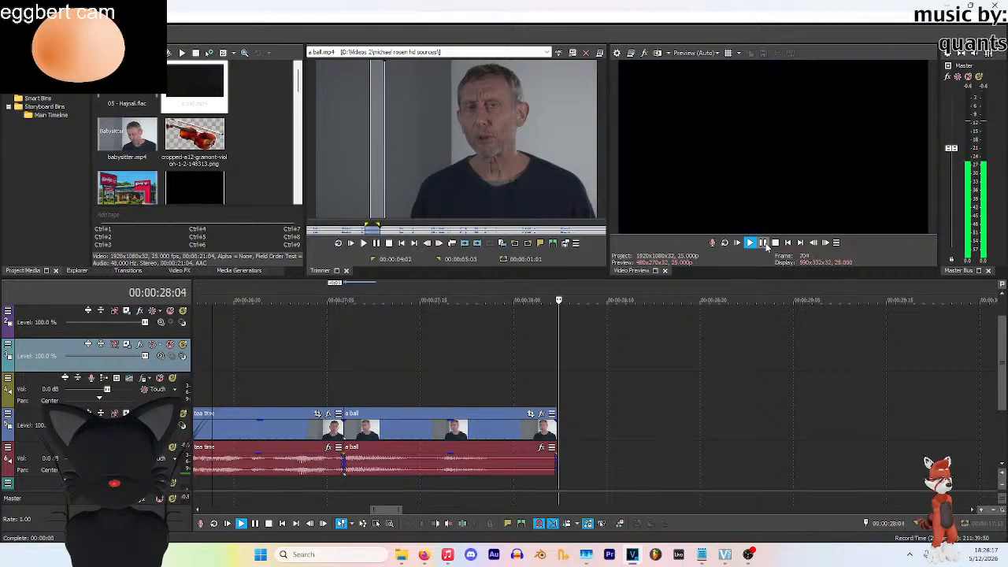
Extend the end of the a ball clip to 00:00:29:16, play through the added part, and place the cursor at its end
{"action": "left_click_drag", "start_coordinate": [562, 431], "coordinate": [903, 449]}
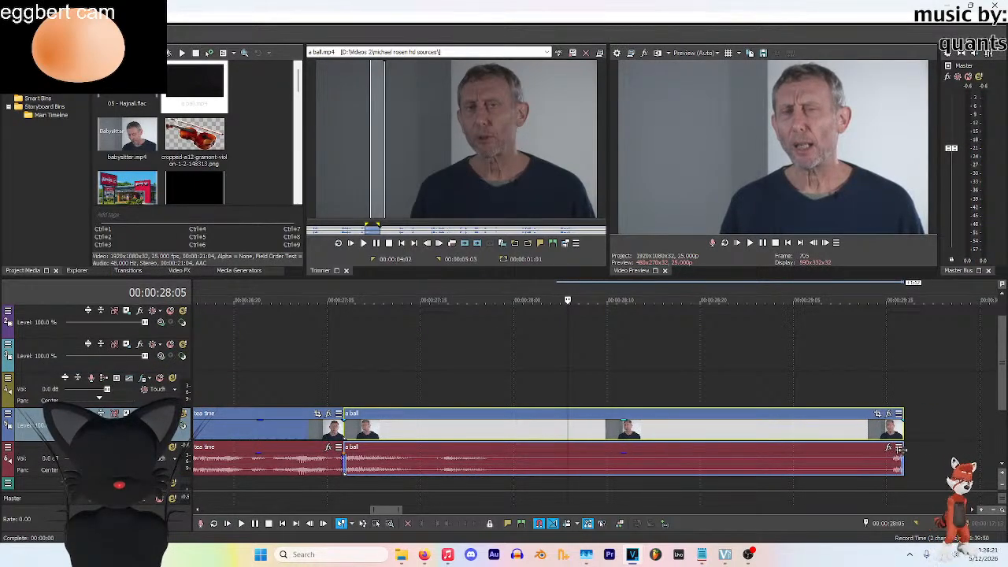
{"action": "left_click", "coordinate": [750, 243]}
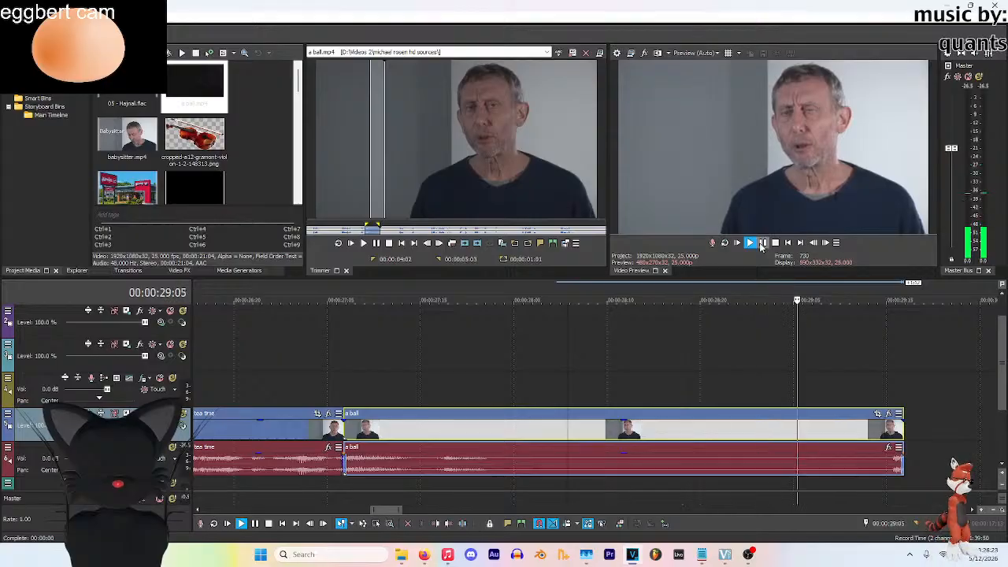
{"action": "scroll", "coordinate": [841, 352], "scroll_direction": "right", "scroll_amount": 5}
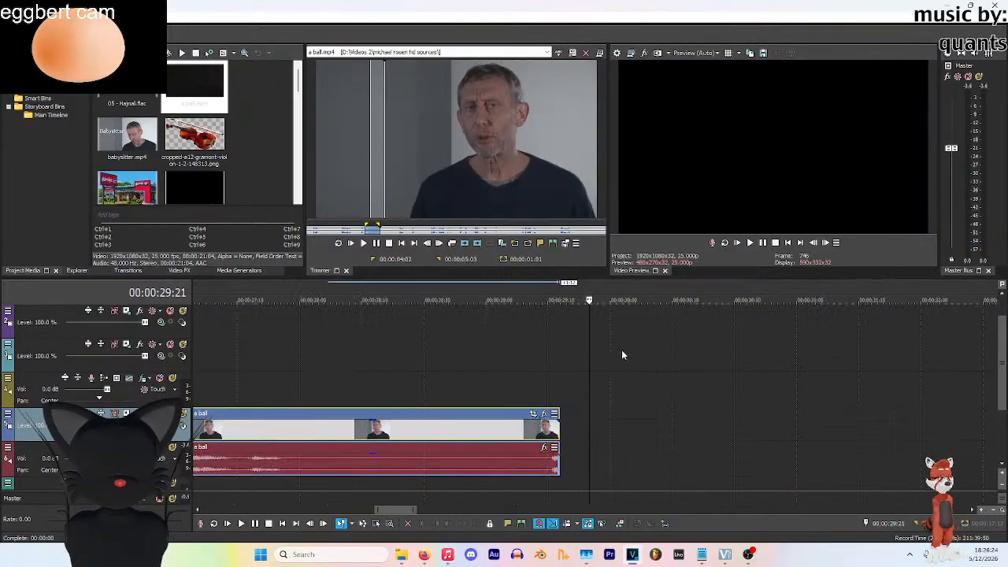
{"action": "left_click", "coordinate": [543, 436]}
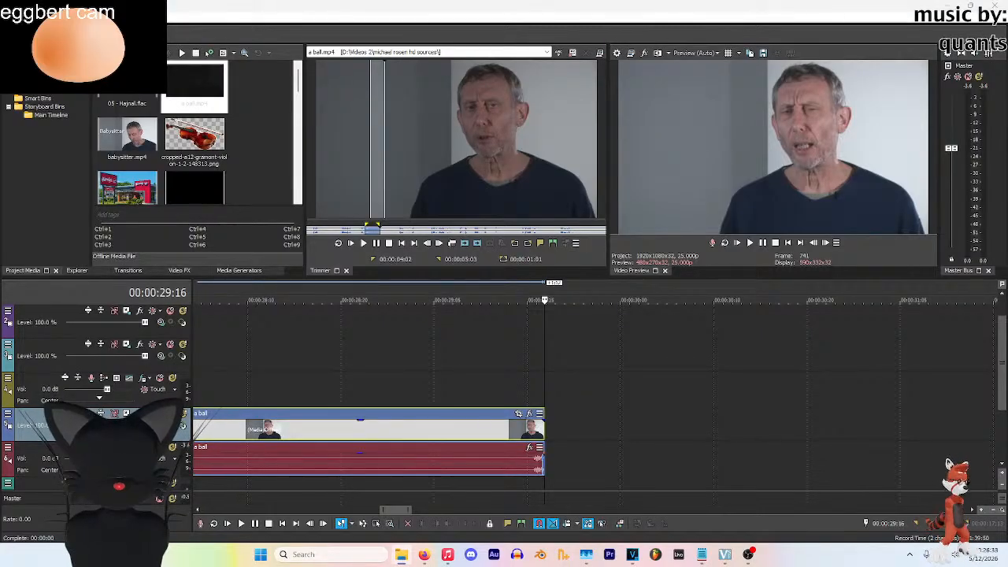
Load presents.mp4 into the Trimmer and mark the range from 00:00:01:14 to 00:00:02:10
{"action": "scroll", "coordinate": [195, 134], "scroll_direction": "down", "scroll_amount": 9}
{"action": "scroll", "coordinate": [195, 133], "scroll_direction": "up", "scroll_amount": 4}
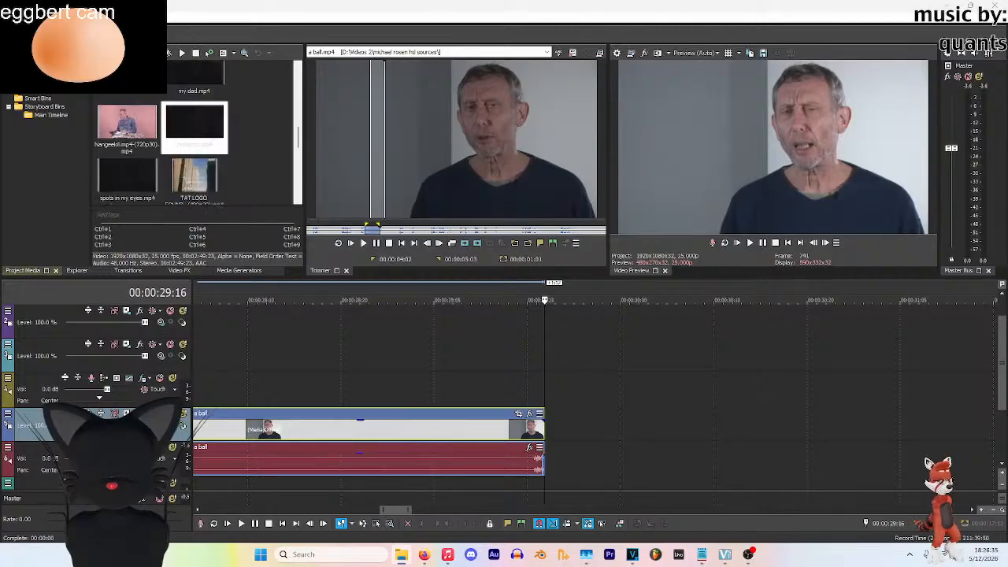
{"action": "scroll", "coordinate": [195, 134], "scroll_direction": "down", "scroll_amount": 1}
{"action": "double_click", "coordinate": [185, 137]}
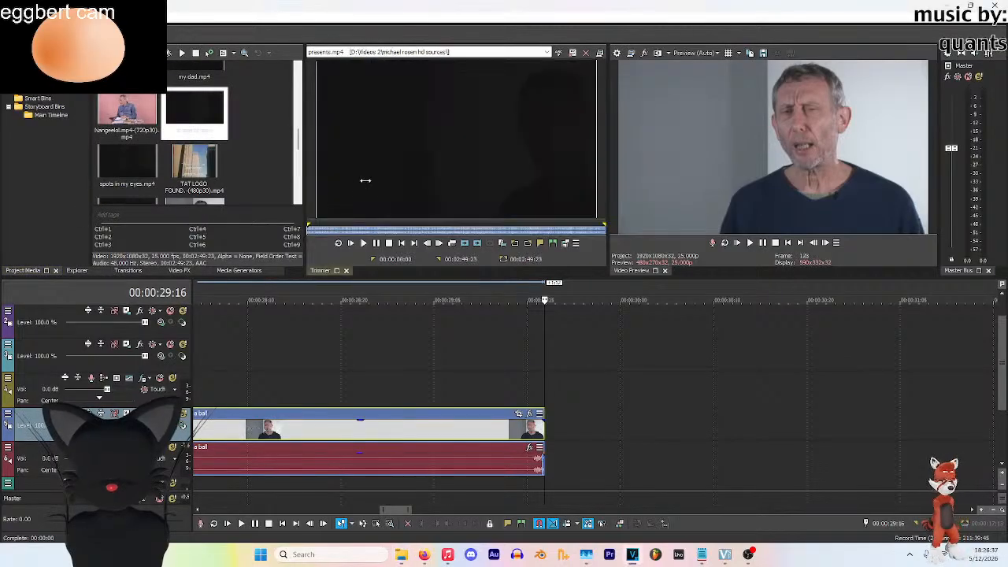
{"action": "left_click", "coordinate": [364, 243]}
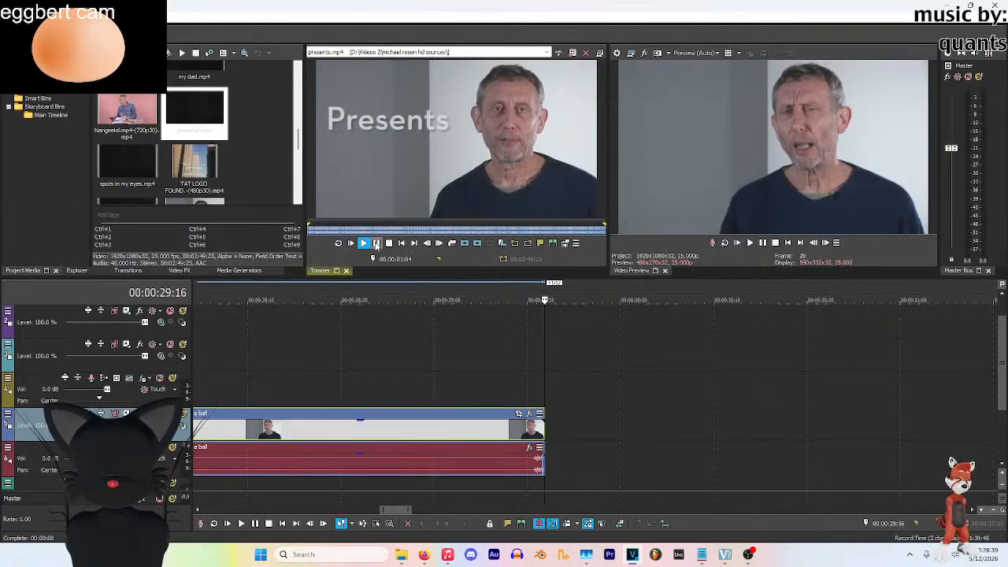
{"action": "left_click", "coordinate": [377, 243]}
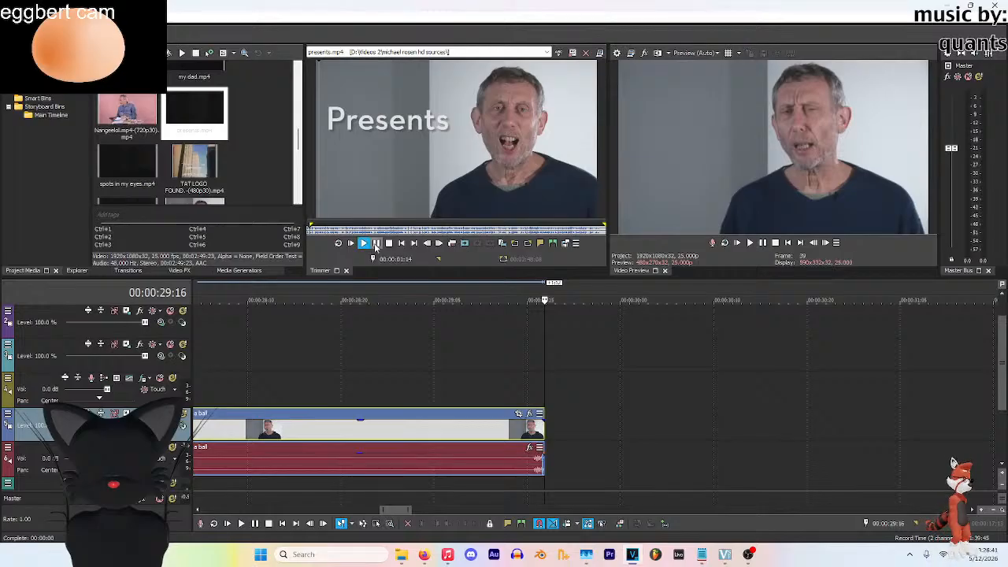
{"action": "left_click", "coordinate": [377, 244]}
{"action": "left_click", "coordinate": [528, 243]}
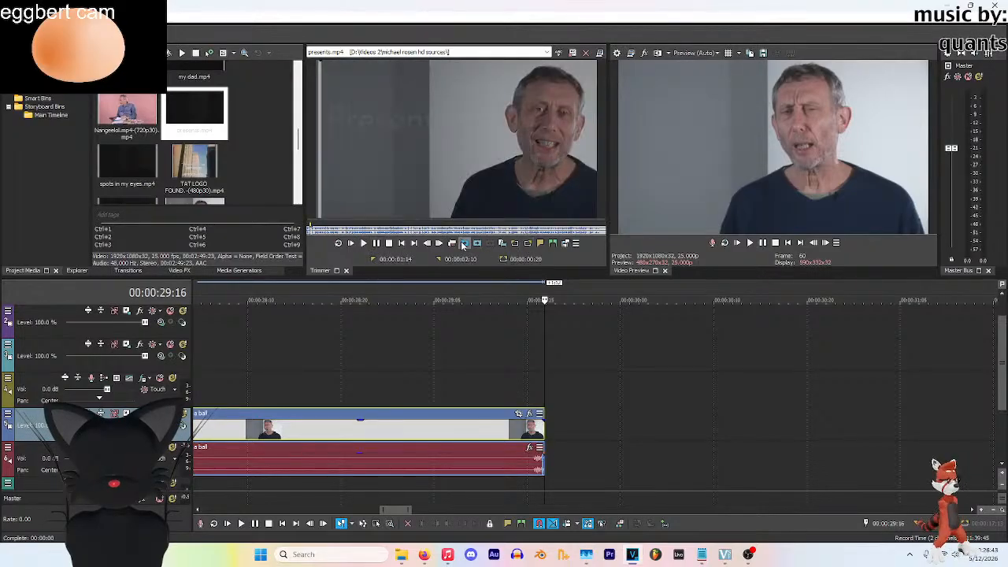
Add the marked presents range after the a ball clip and play across the cut between them
{"action": "left_click", "coordinate": [464, 244]}
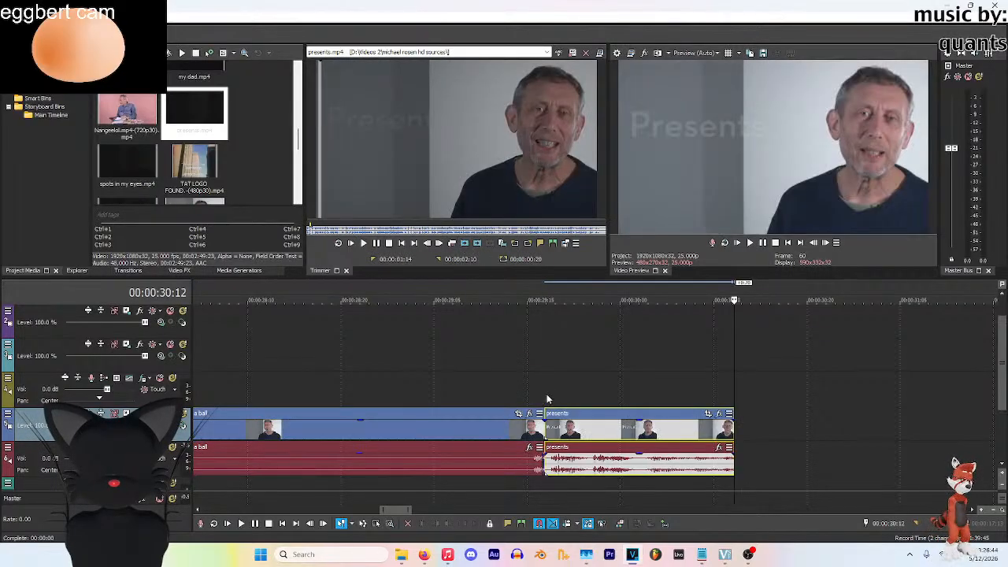
{"action": "left_click", "coordinate": [536, 304]}
{"action": "key", "text": "space"}
{"action": "key", "text": "space"}
Trim about one frame off the start of the presents clip, closing the gap, and play from 00:00:29:04
{"action": "left_click_drag", "start_coordinate": [546, 430], "coordinate": [560, 435]}
{"action": "left_click", "coordinate": [426, 364]}
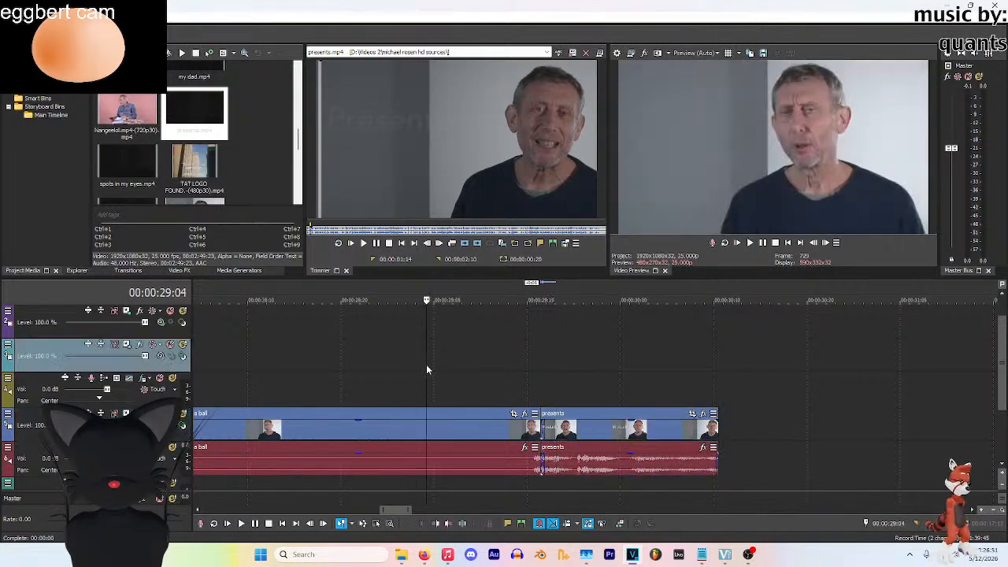
{"action": "left_click", "coordinate": [749, 243]}
{"action": "left_click", "coordinate": [763, 243]}
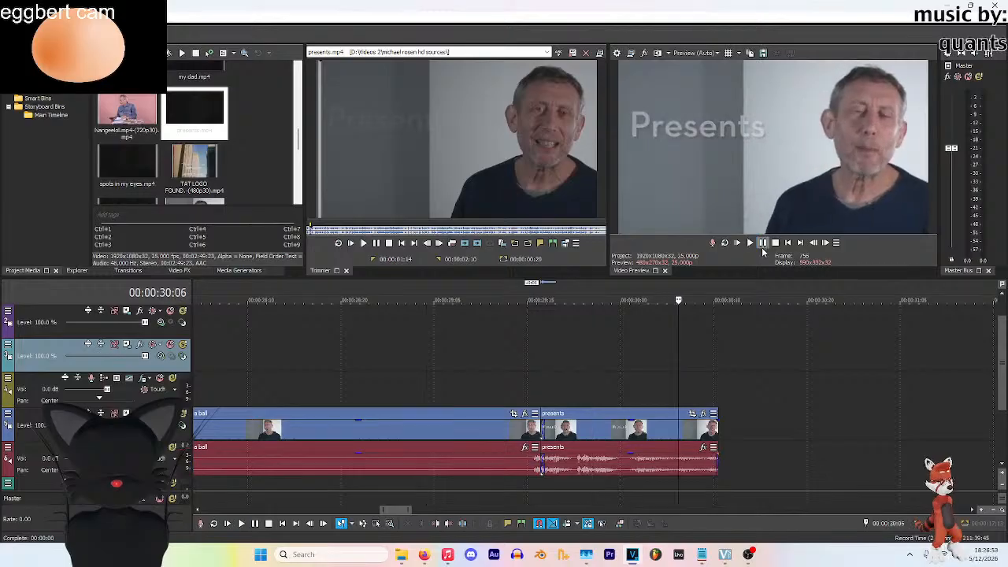
Extend the end of the presents clip to 00:00:30:12 and play it from 00:00:29:15
{"action": "left_click_drag", "start_coordinate": [716, 441], "coordinate": [736, 429]}
{"action": "left_click", "coordinate": [749, 243]}
{"action": "left_click", "coordinate": [528, 361]}
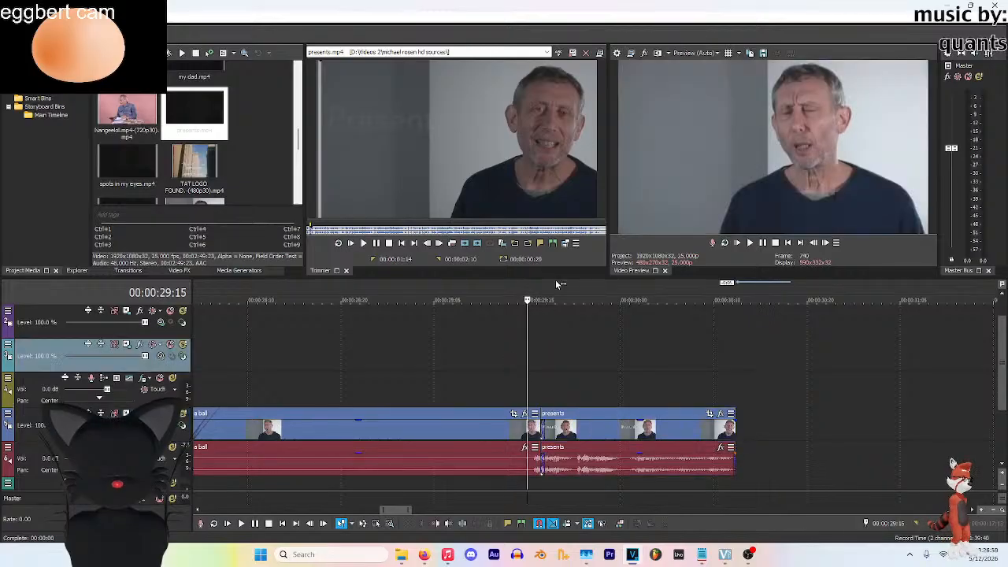
{"action": "key", "text": "space"}
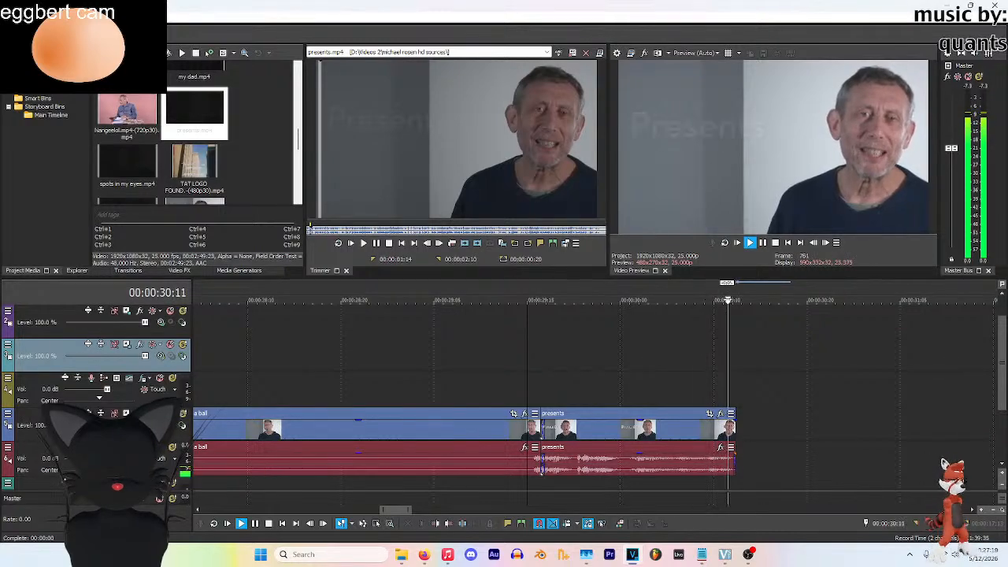
{"action": "key", "text": "space"}
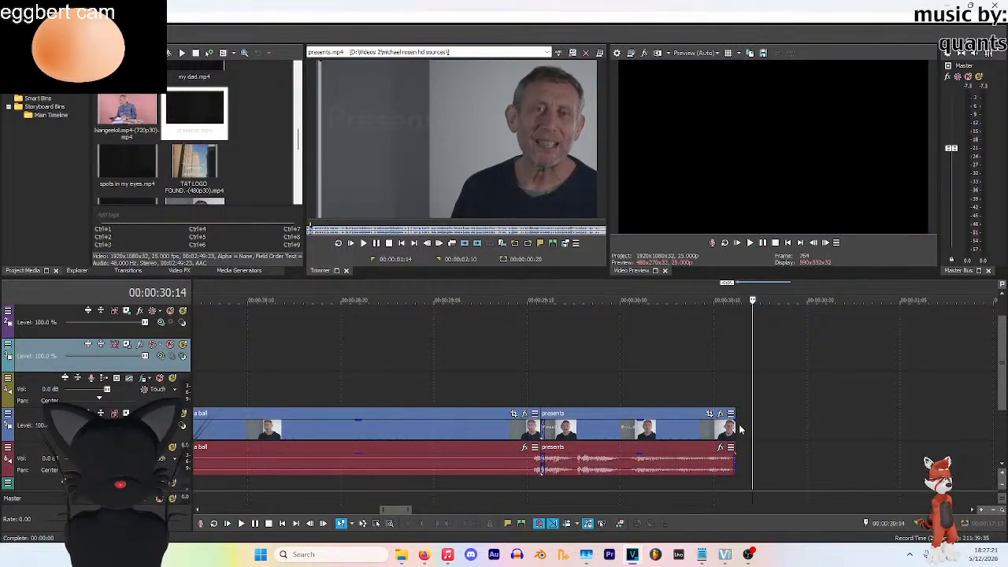
Play the whole timeline from the beginning through to the presents clip to review the sequence
{"action": "left_click", "coordinate": [740, 429]}
{"action": "scroll", "coordinate": [637, 378], "scroll_direction": "down", "scroll_amount": 8}
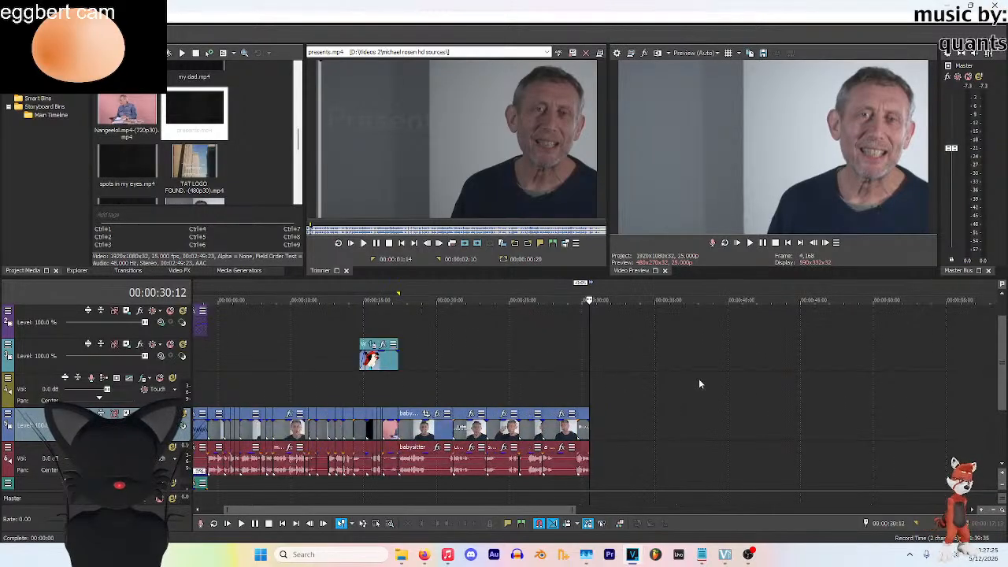
{"action": "scroll", "coordinate": [406, 510], "scroll_direction": "left", "scroll_amount": 2}
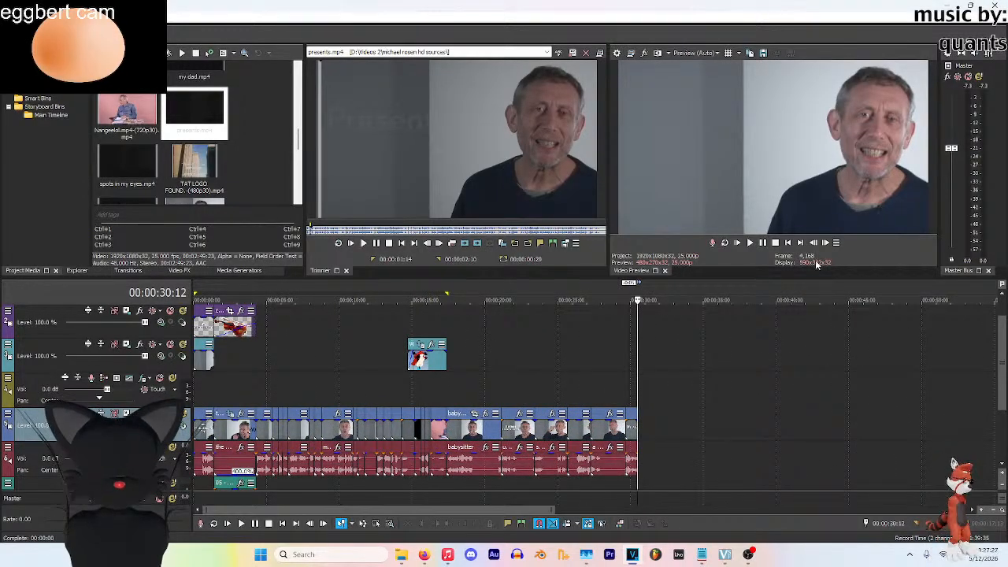
{"action": "left_click", "coordinate": [789, 244]}
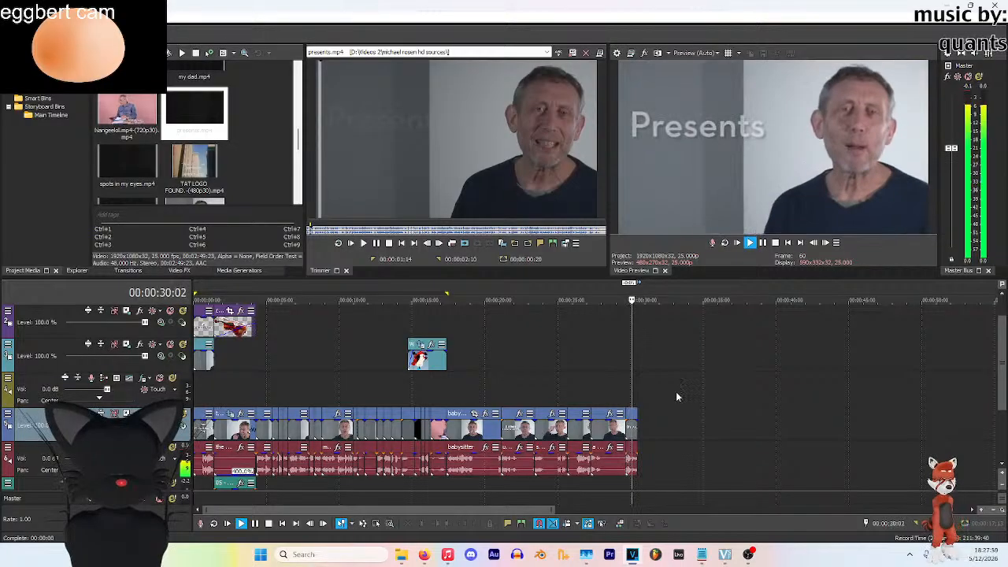
{"action": "key", "text": "space"}
Set the insertion point at 00:00:30:12, the end of the presents clip, and open the hollywood.mp4 in the Trimmer
{"action": "scroll", "coordinate": [784, 441], "scroll_direction": "up", "scroll_amount": 2}
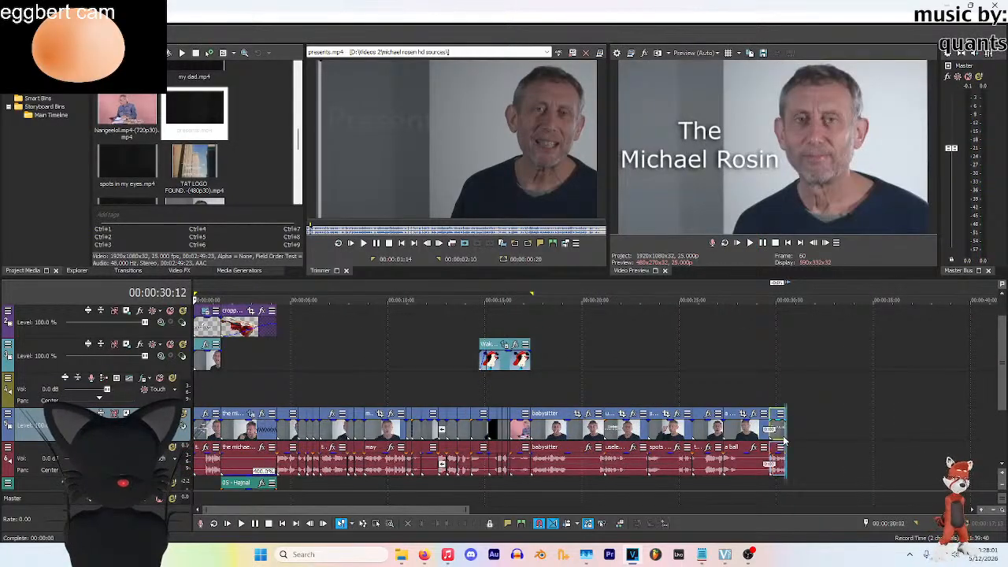
{"action": "left_click", "coordinate": [784, 441]}
{"action": "scroll", "coordinate": [808, 422], "scroll_direction": "up", "scroll_amount": 5}
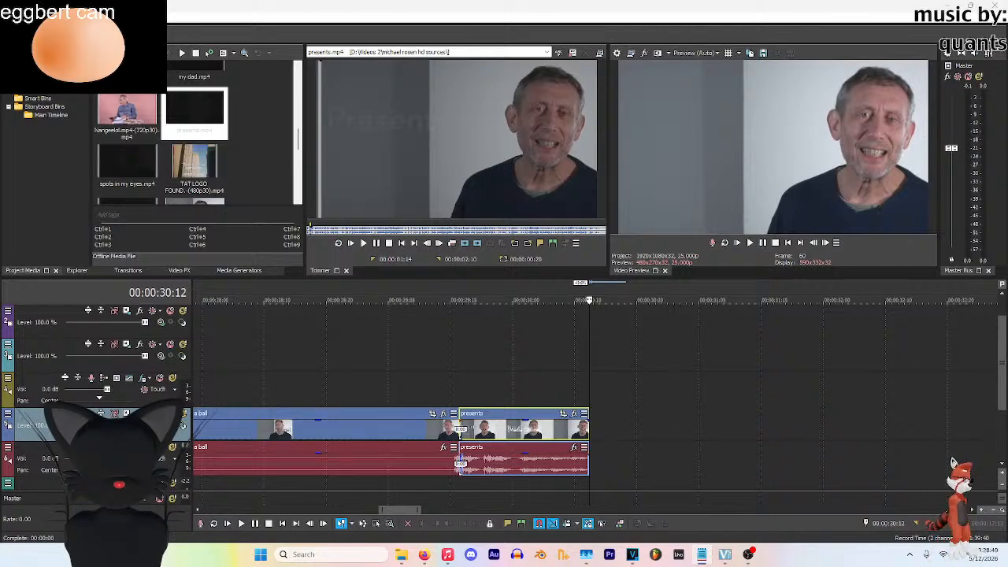
{"action": "scroll", "coordinate": [197, 133], "scroll_direction": "down", "scroll_amount": 3}
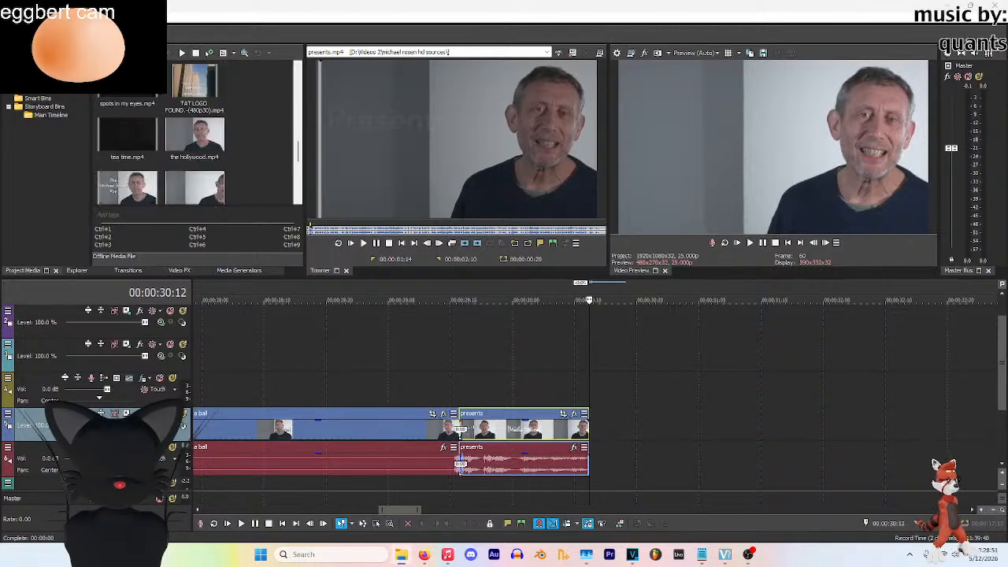
{"action": "scroll", "coordinate": [197, 134], "scroll_direction": "down", "scroll_amount": 2}
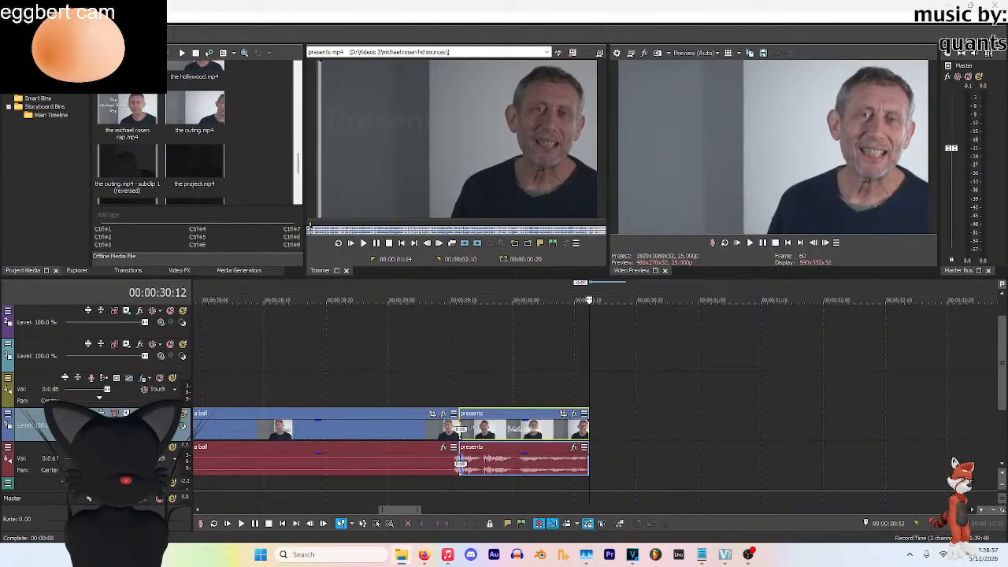
{"action": "scroll", "coordinate": [264, 145], "scroll_direction": "up", "scroll_amount": 3}
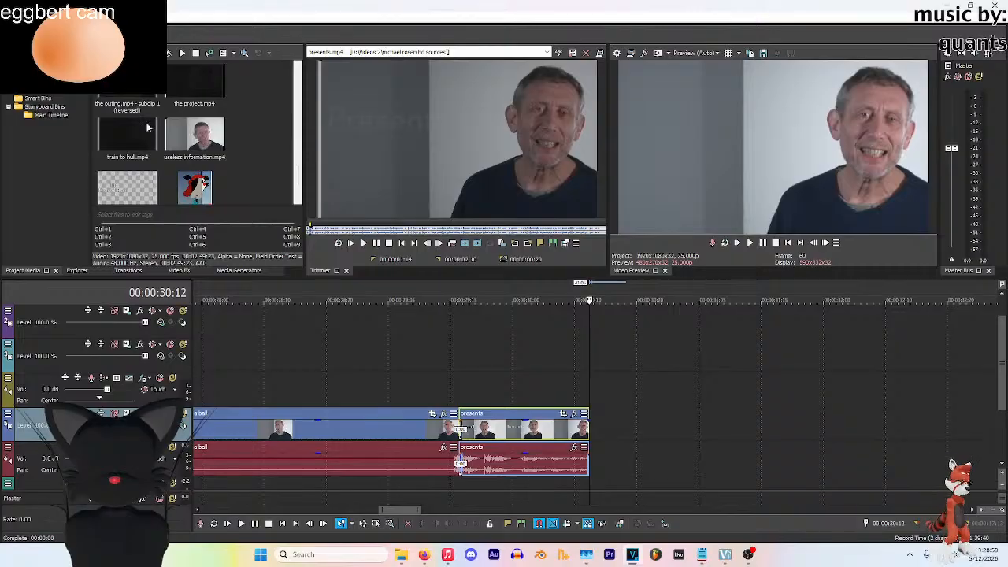
{"action": "double_click", "coordinate": [225, 137]}
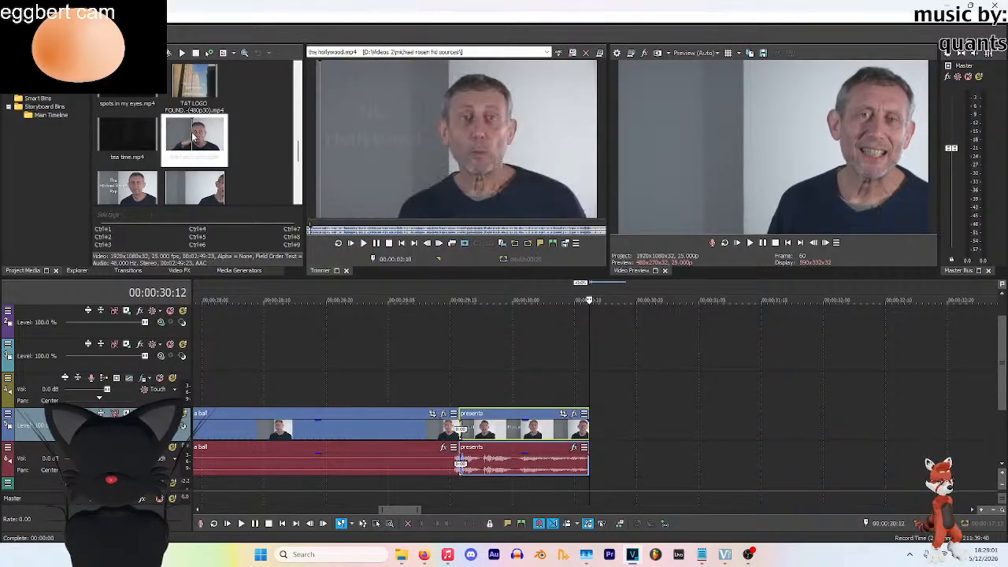
{"action": "left_click_drag", "start_coordinate": [384, 162], "coordinate": [401, 161]}
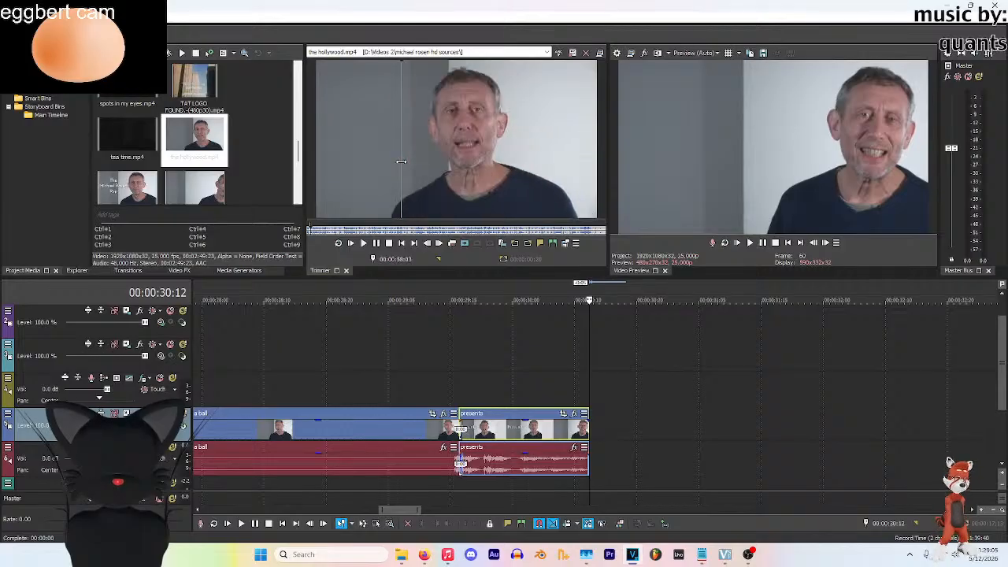
Mark the hollywood.mp4 from 00:01:01:06 to 00:01:03:07 and add that range after the presents clip
{"action": "key", "text": "space"}
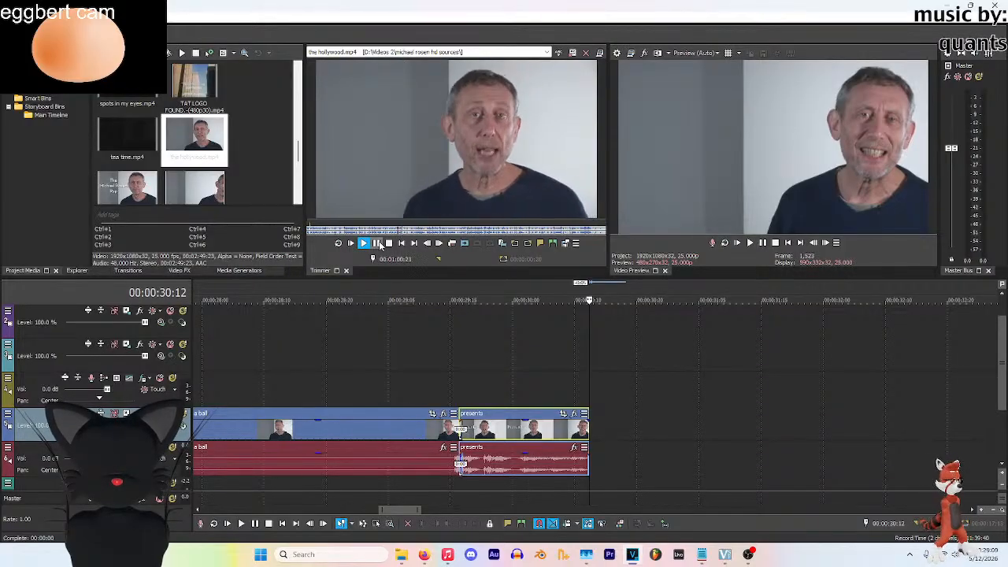
{"action": "left_click", "coordinate": [427, 244]}
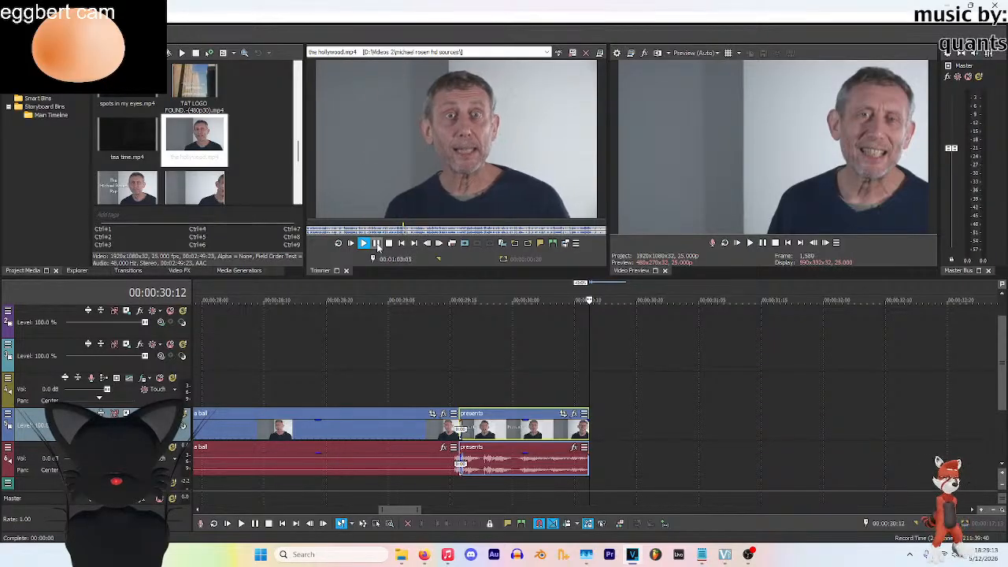
{"action": "left_click", "coordinate": [378, 245]}
{"action": "left_click", "coordinate": [465, 244]}
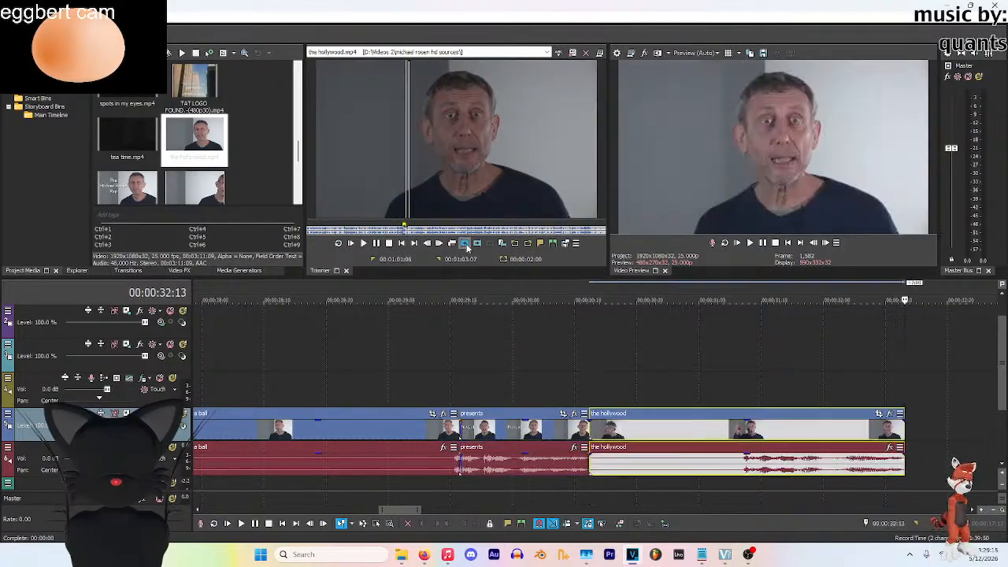
Play the middle of the hollywood clip and split it at 00:00:31:11
{"action": "left_click", "coordinate": [721, 299]}
{"action": "key", "text": "space"}
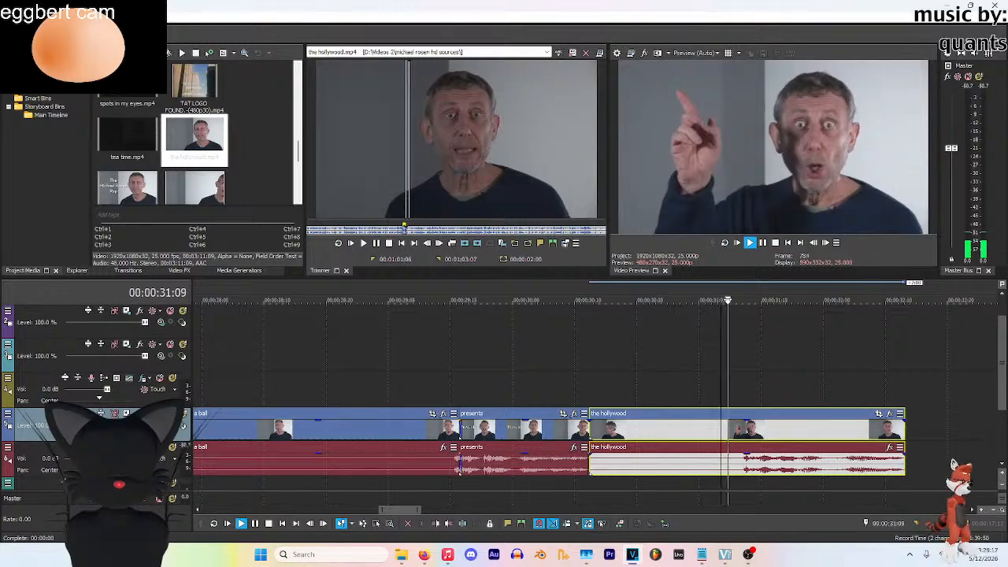
{"action": "key", "text": "space"}
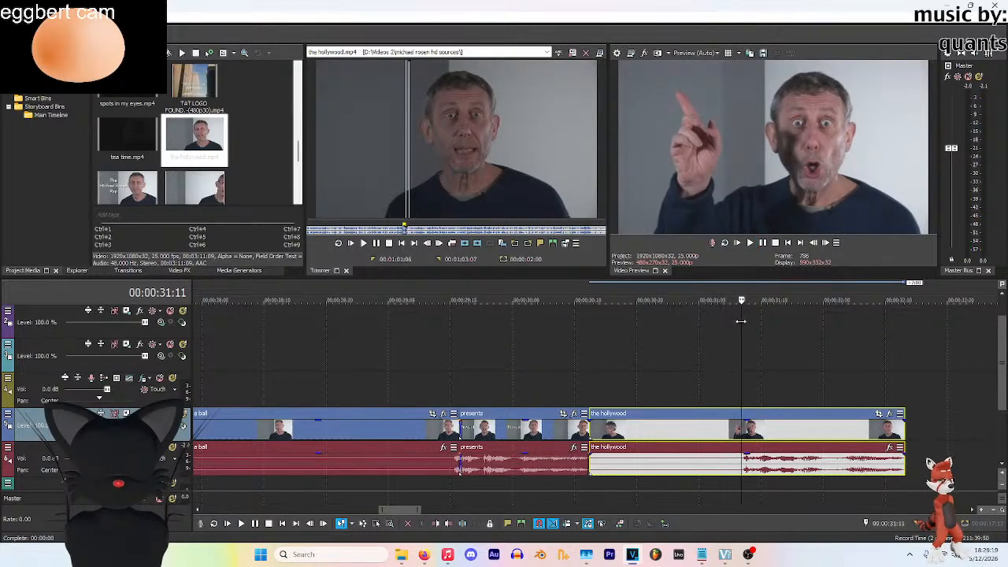
{"action": "key", "text": "s"}
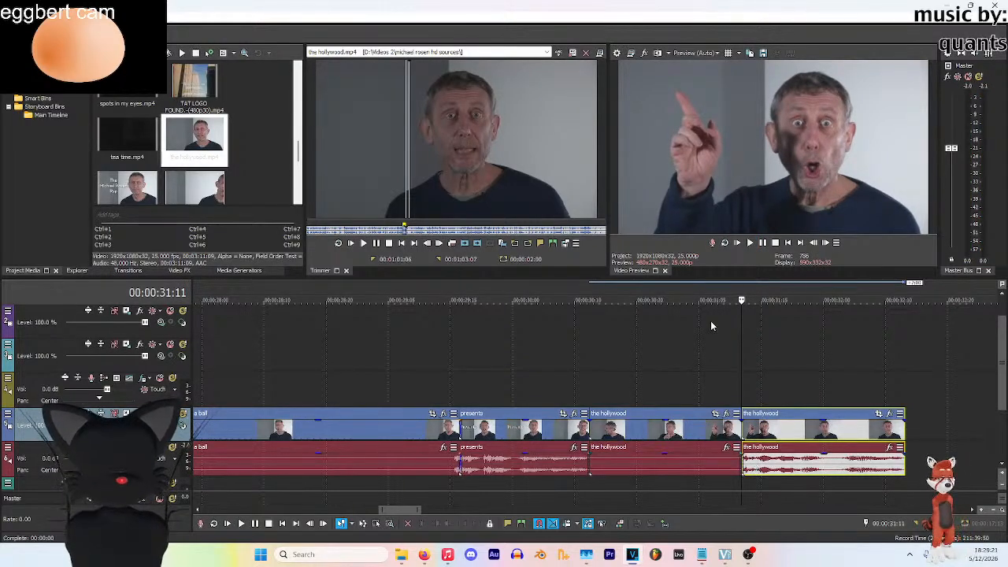
Split the hollywood clip at 00:00:32:01, delete the piece between the two splits and move the last piece back to close the gap
{"action": "key", "text": "space"}
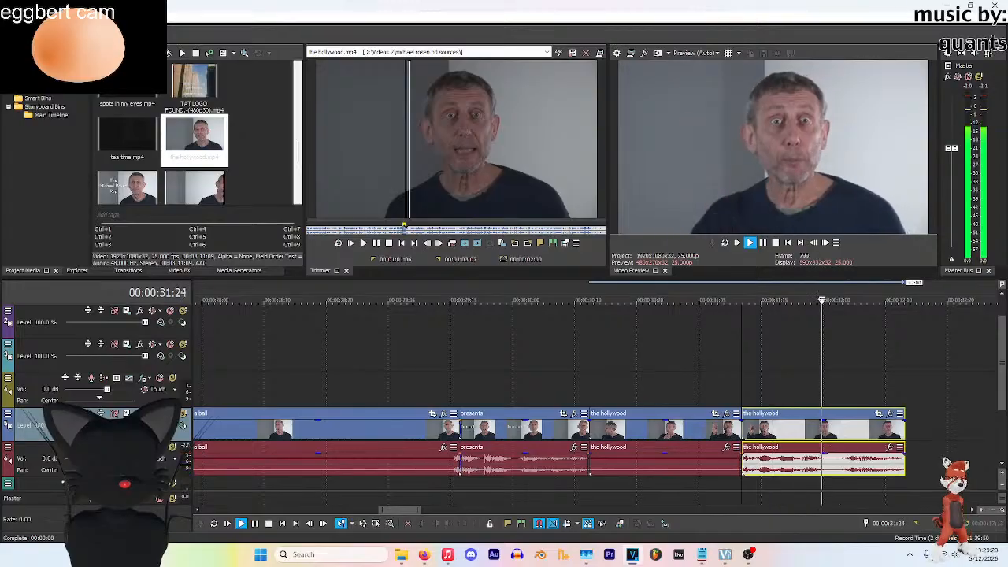
{"action": "key", "text": "Left"}
{"action": "key", "text": "Left"}
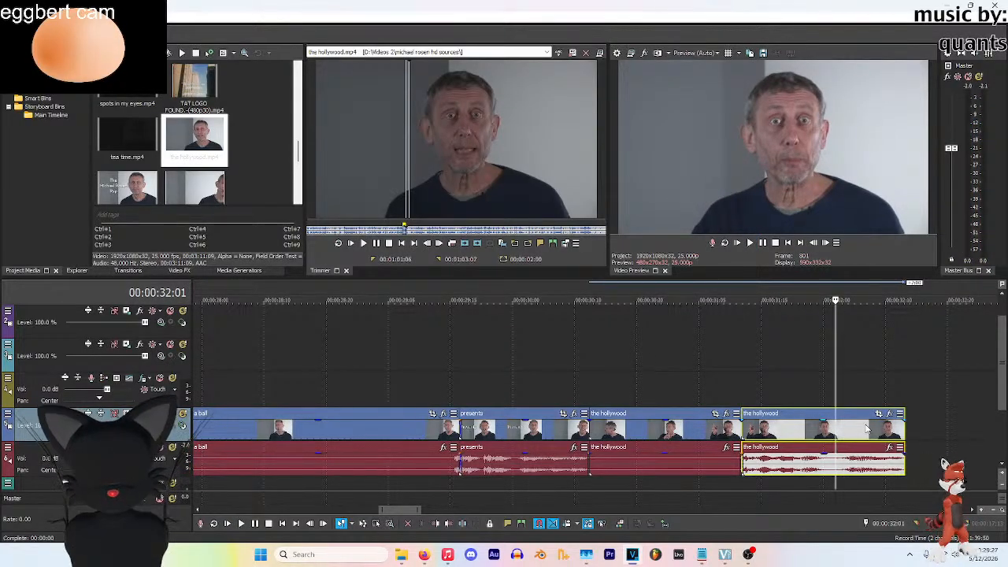
{"action": "key", "text": "s"}
{"action": "left_click", "coordinate": [791, 435]}
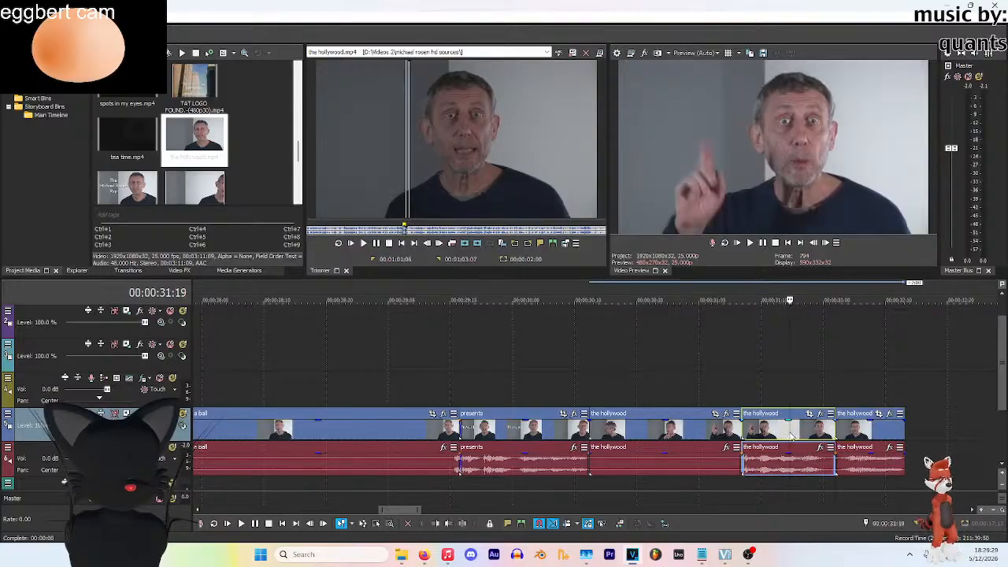
{"action": "key", "text": "Delete"}
{"action": "left_click_drag", "start_coordinate": [837, 425], "coordinate": [741, 425]}
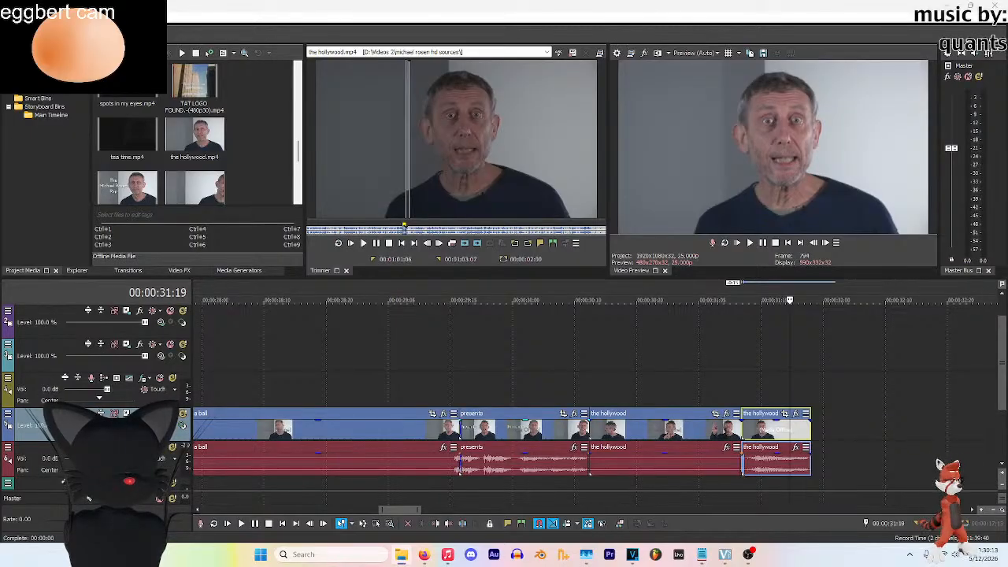
Open george.mp4 in the Trimmer and mark the range from 00:00:16:24 to 00:00:17:04
{"action": "scroll", "coordinate": [197, 142], "scroll_direction": "up", "scroll_amount": 5}
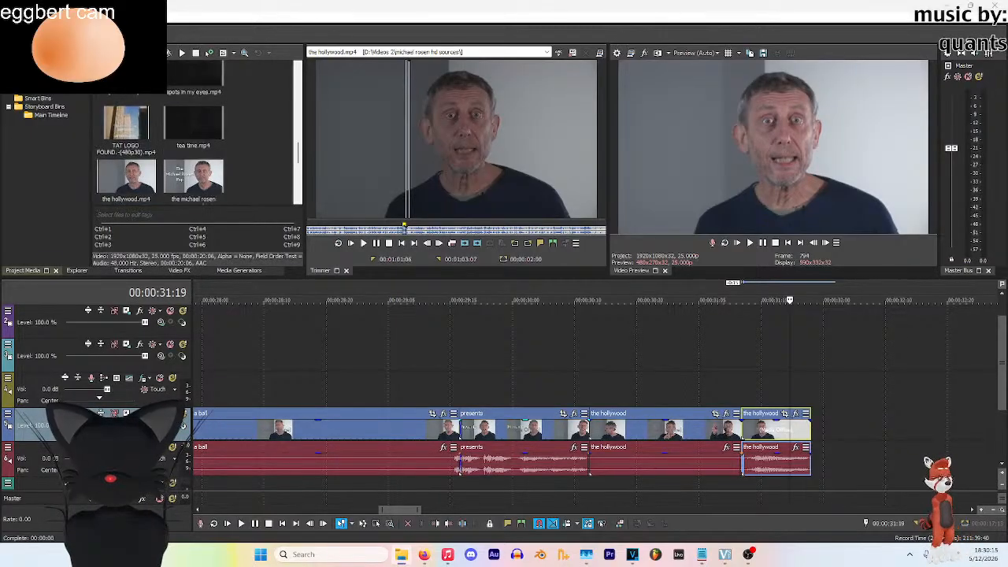
{"action": "scroll", "coordinate": [196, 142], "scroll_direction": "up", "scroll_amount": 3}
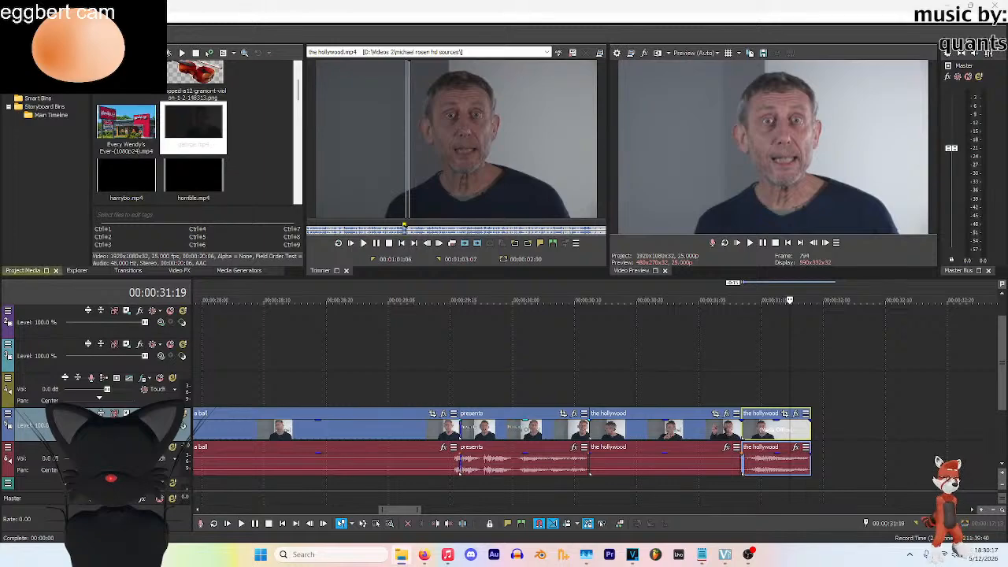
{"action": "double_click", "coordinate": [193, 122]}
{"action": "key", "text": "space"}
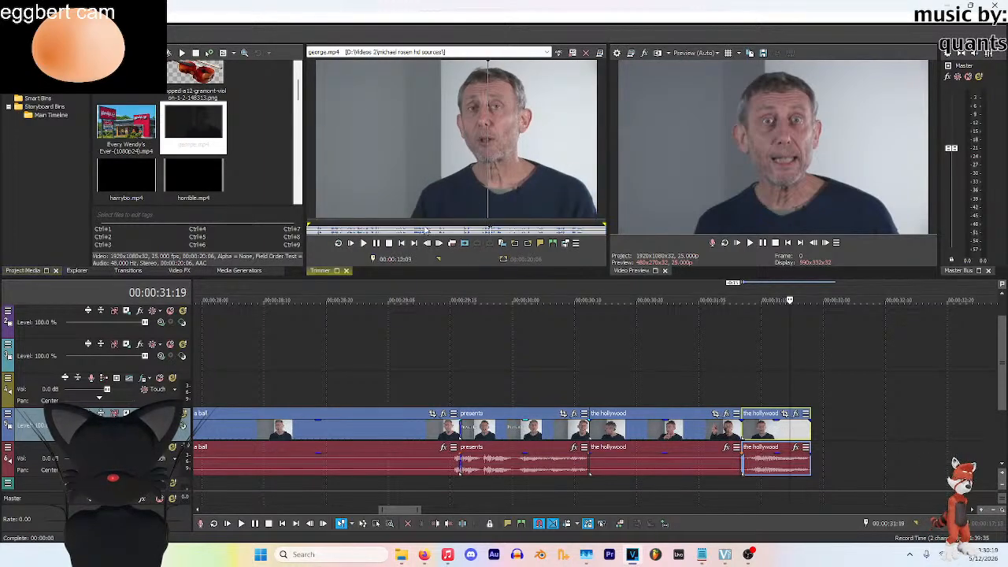
{"action": "left_click", "coordinate": [377, 243]}
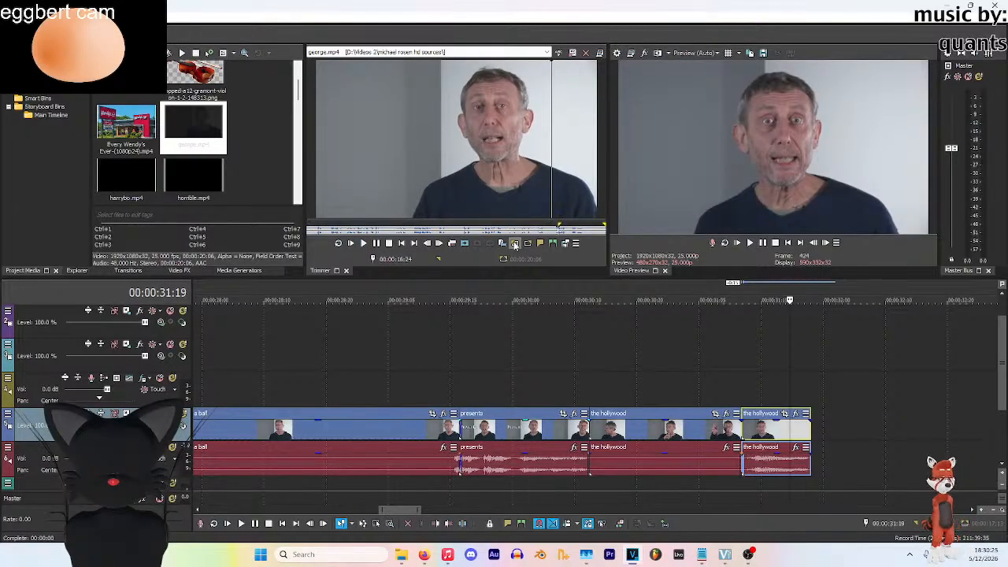
{"action": "key", "text": "space"}
{"action": "key", "text": "space"}
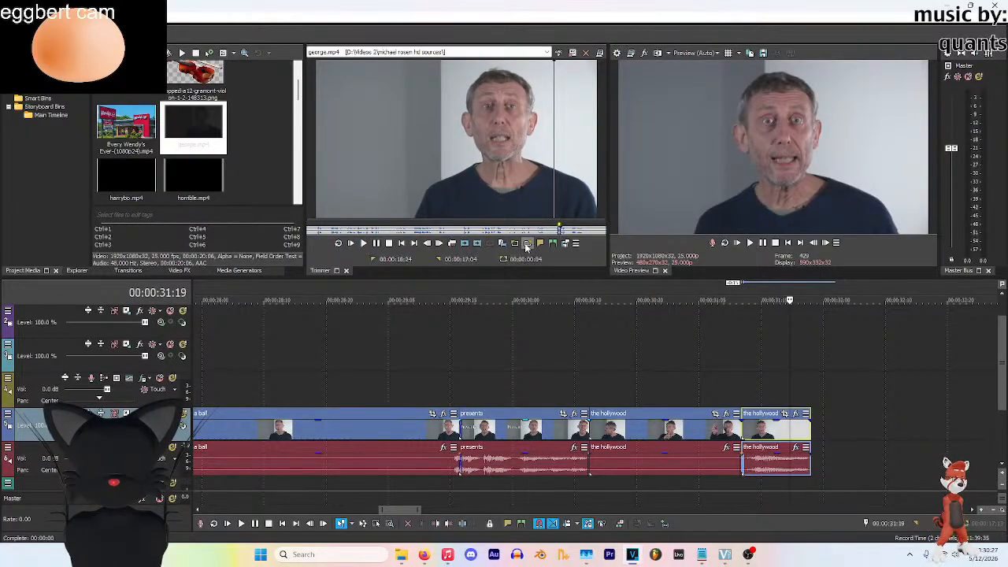
{"action": "left_click", "coordinate": [527, 243]}
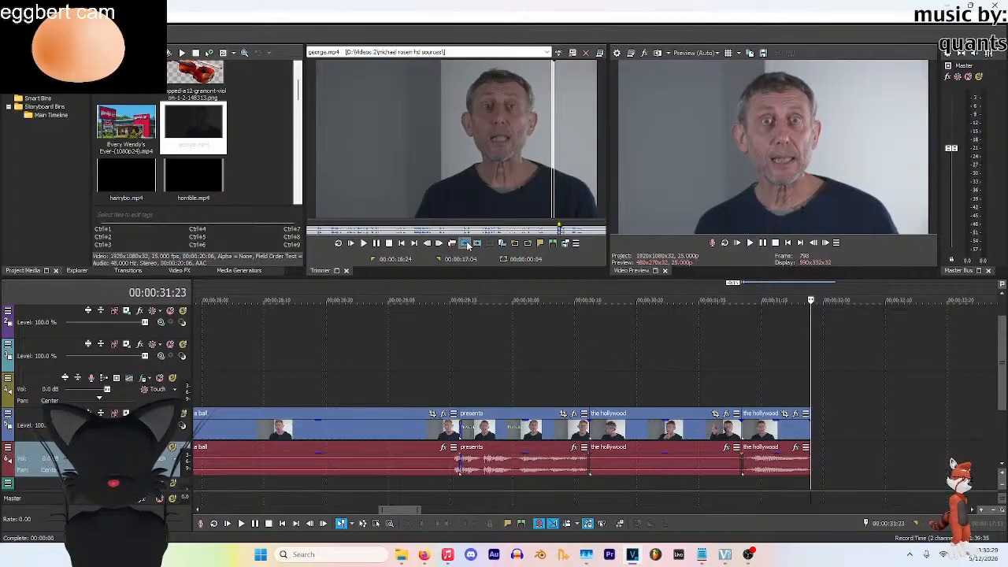
Add the marked george range after the last hollywood piece and play across the cut between them
{"action": "left_click", "coordinate": [464, 243]}
{"action": "scroll", "coordinate": [833, 429], "scroll_direction": "up", "scroll_amount": 3}
{"action": "left_click", "coordinate": [246, 303]}
{"action": "key", "text": "space"}
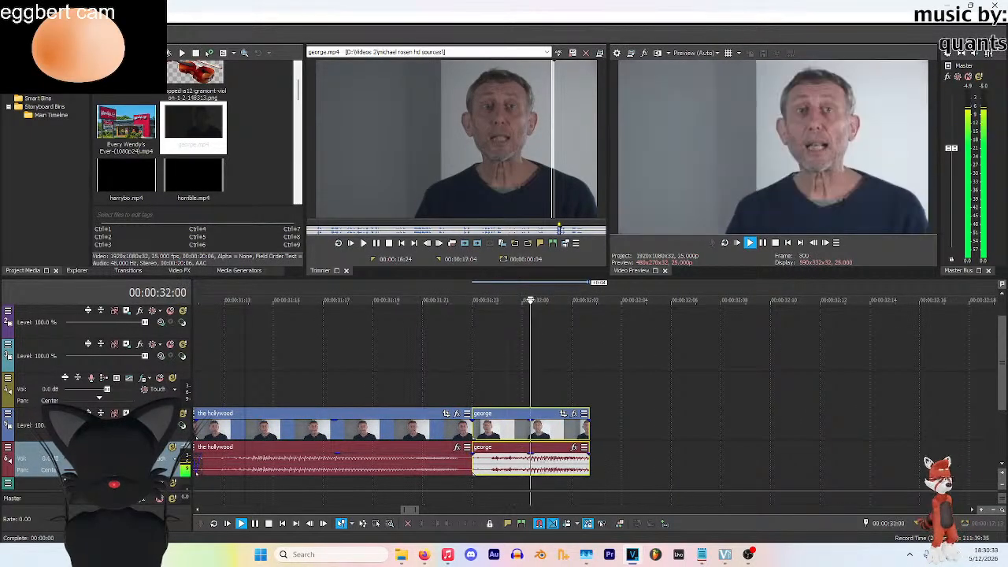
{"action": "key", "text": "space"}
Trim just under one frame off the start of the george clip, closing the gap, and play across the cut
{"action": "left_click", "coordinate": [472, 431]}
{"action": "left_click_drag", "start_coordinate": [473, 432], "coordinate": [507, 443]}
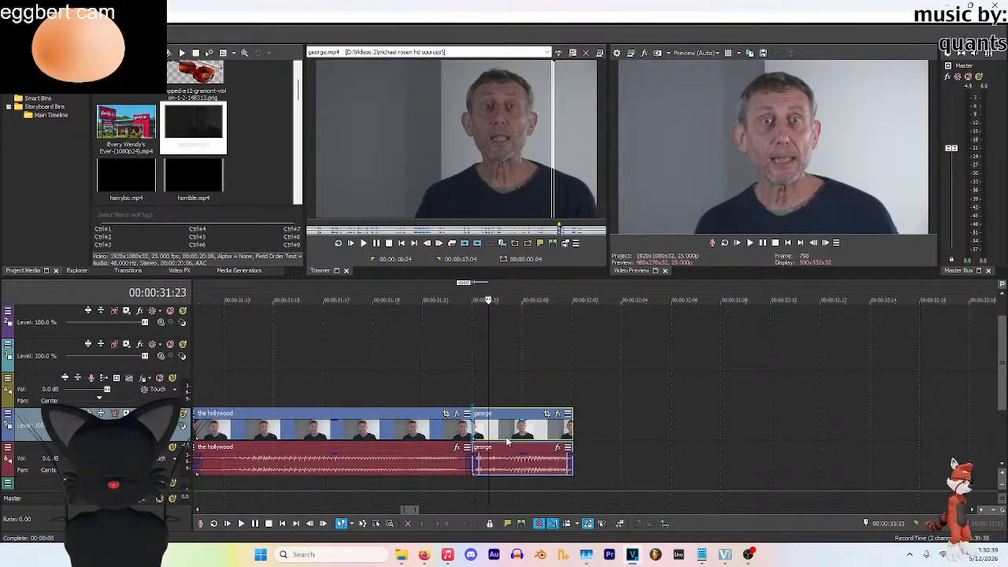
{"action": "left_click", "coordinate": [472, 323]}
{"action": "key", "text": "space"}
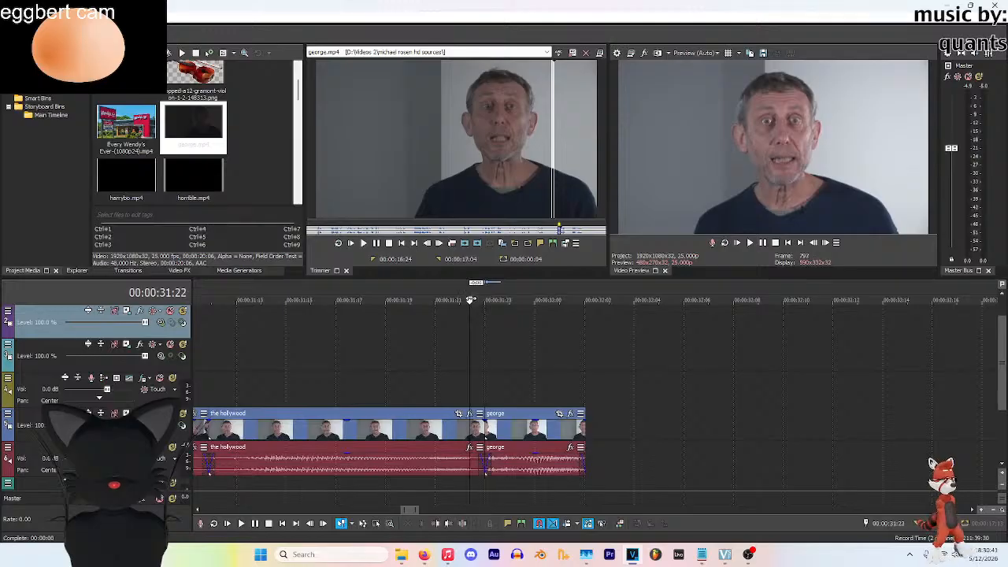
{"action": "key", "text": "space"}
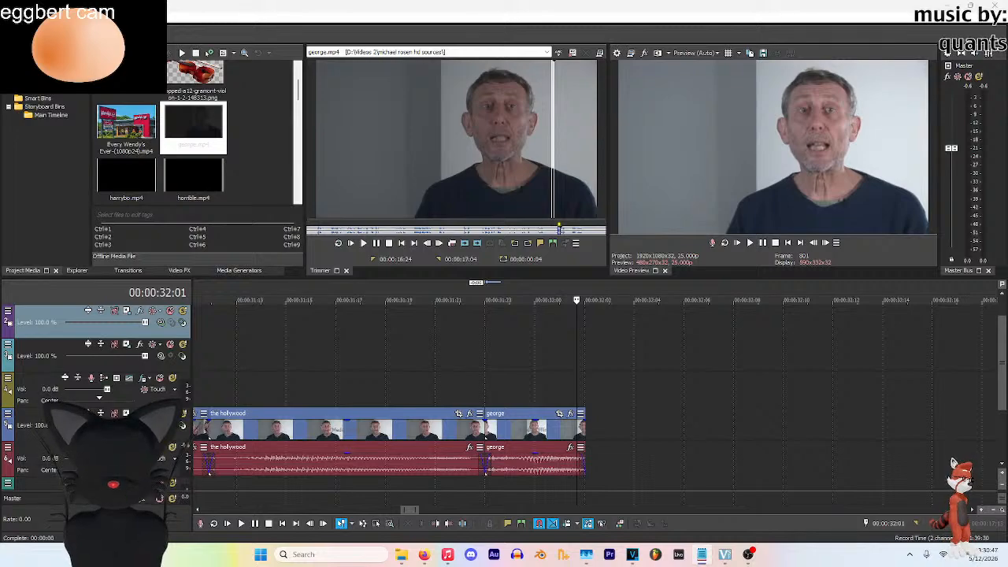
Add the 00:00:01:13 to 00:00:01:24 range of the michael rosen rap.mp4 after the george clip
{"action": "scroll", "coordinate": [253, 145], "scroll_direction": "down", "scroll_amount": 8}
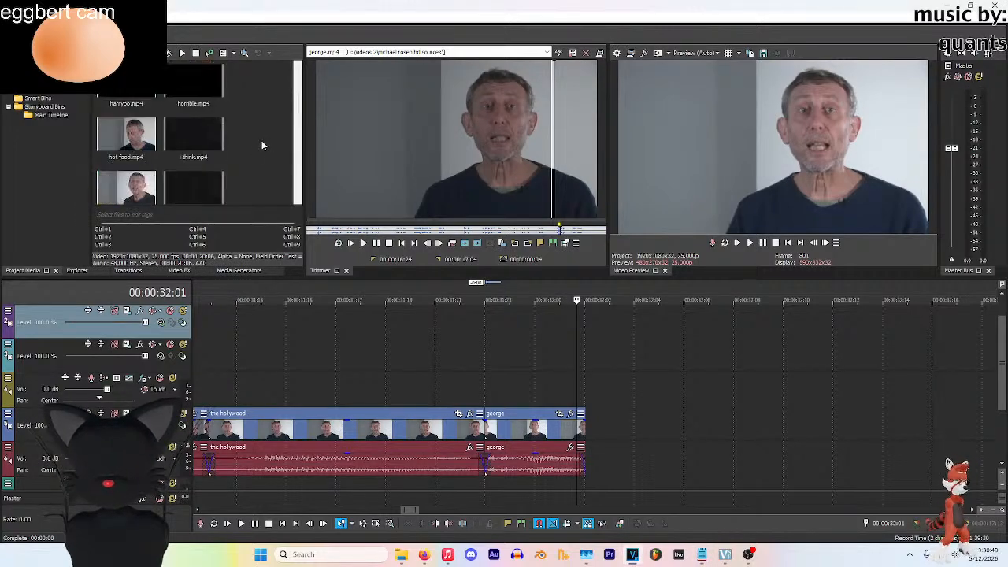
{"action": "scroll", "coordinate": [228, 150], "scroll_direction": "down", "scroll_amount": 5}
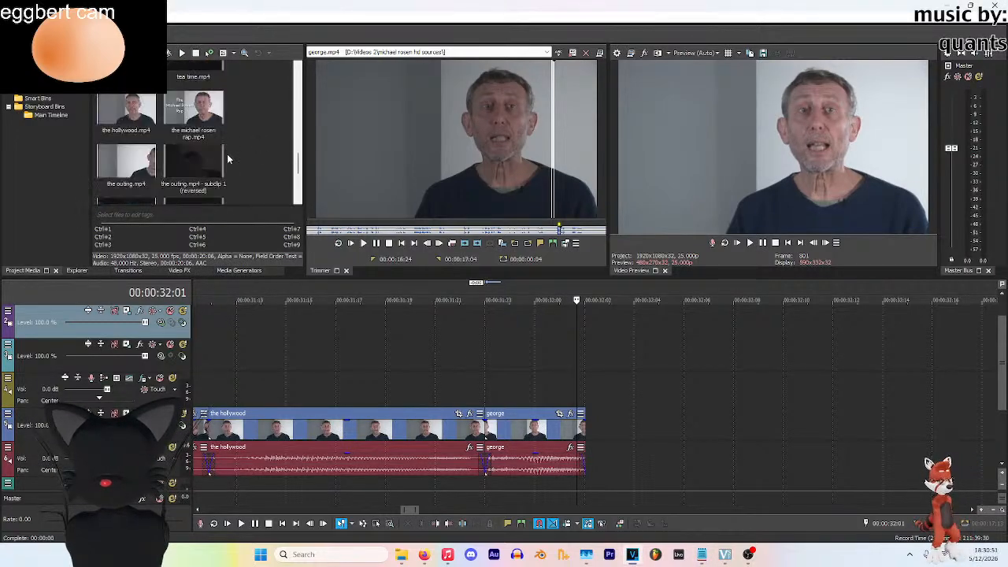
{"action": "left_click", "coordinate": [177, 133]}
{"action": "left_click", "coordinate": [389, 243]}
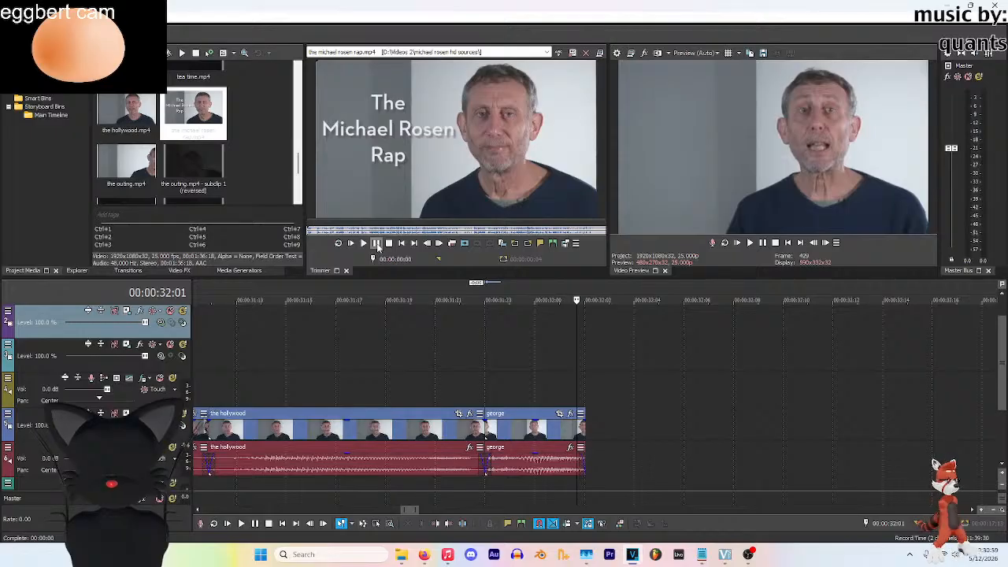
{"action": "left_click", "coordinate": [377, 244]}
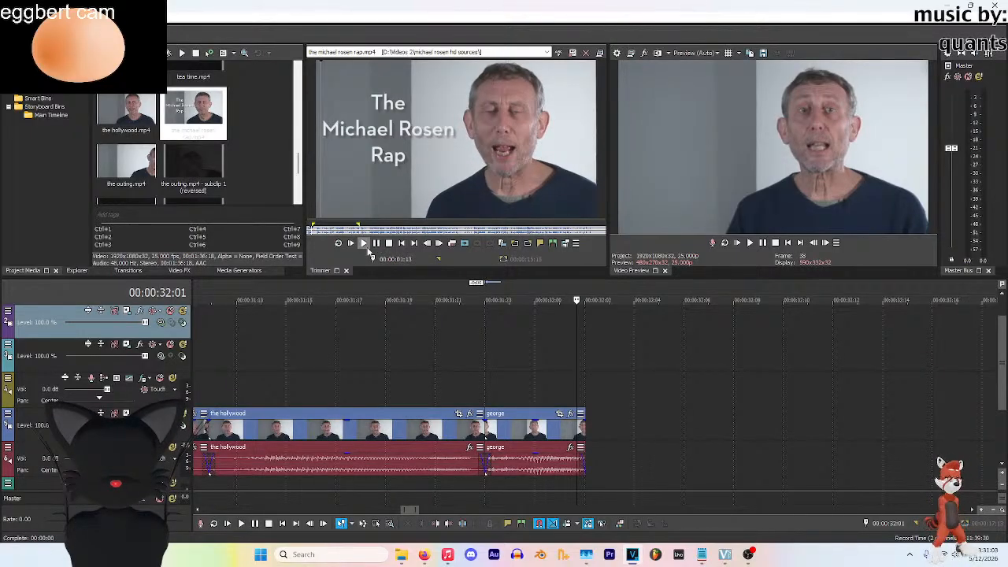
{"action": "left_click", "coordinate": [476, 244]}
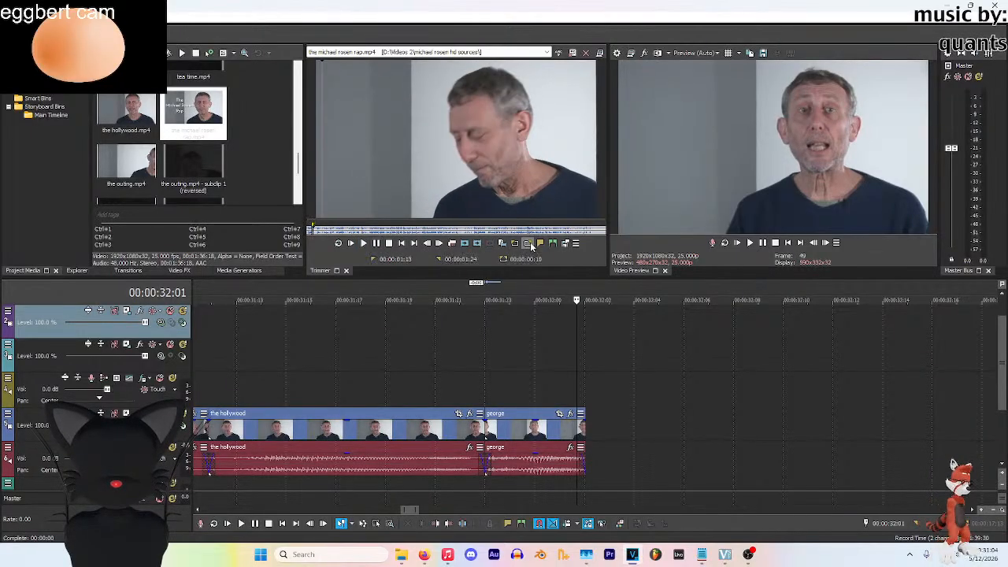
{"action": "left_click", "coordinate": [465, 245]}
Extend the end of the added michael rosen rap clip by about five frames and adjust its start against the george clip
{"action": "left_click_drag", "start_coordinate": [629, 320], "coordinate": [635, 466]}
{"action": "scroll", "coordinate": [620, 390], "scroll_direction": "down", "scroll_amount": 1}
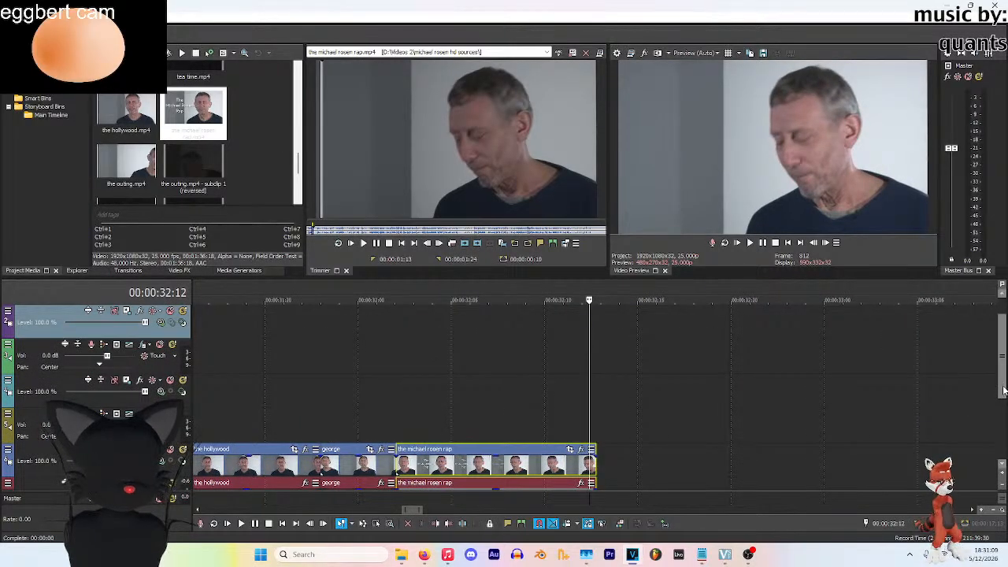
{"action": "scroll", "coordinate": [599, 394], "scroll_direction": "down", "scroll_amount": 2}
{"action": "left_click_drag", "start_coordinate": [594, 391], "coordinate": [686, 391]}
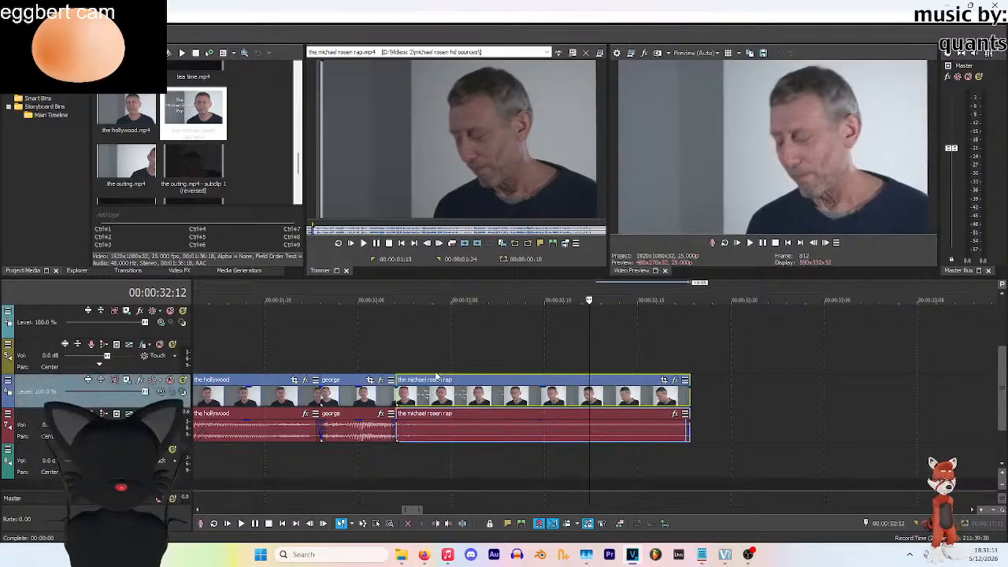
{"action": "left_click_drag", "start_coordinate": [468, 389], "coordinate": [435, 386]}
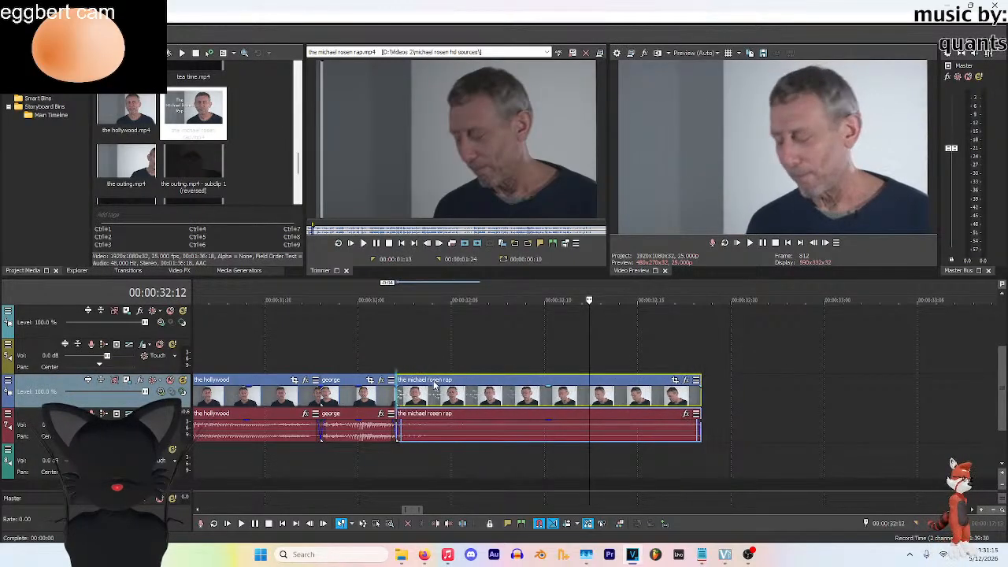
Play across the cut from george to the michael rosen rap, then lengthen the rap clip's end by about 00:00:01:05
{"action": "scroll", "coordinate": [836, 393], "scroll_direction": "down", "scroll_amount": 4}
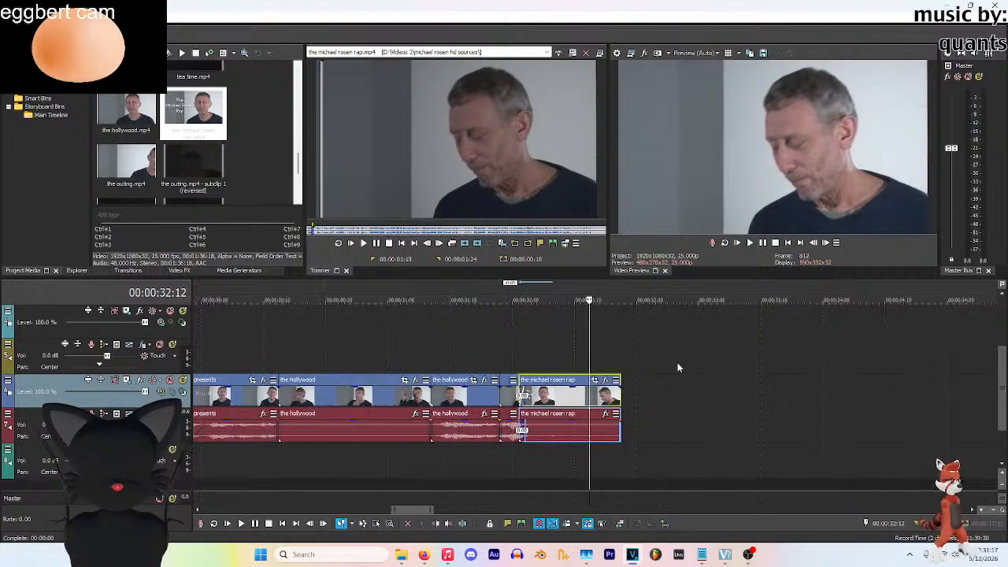
{"action": "left_click", "coordinate": [209, 307]}
{"action": "left_click", "coordinate": [752, 243]}
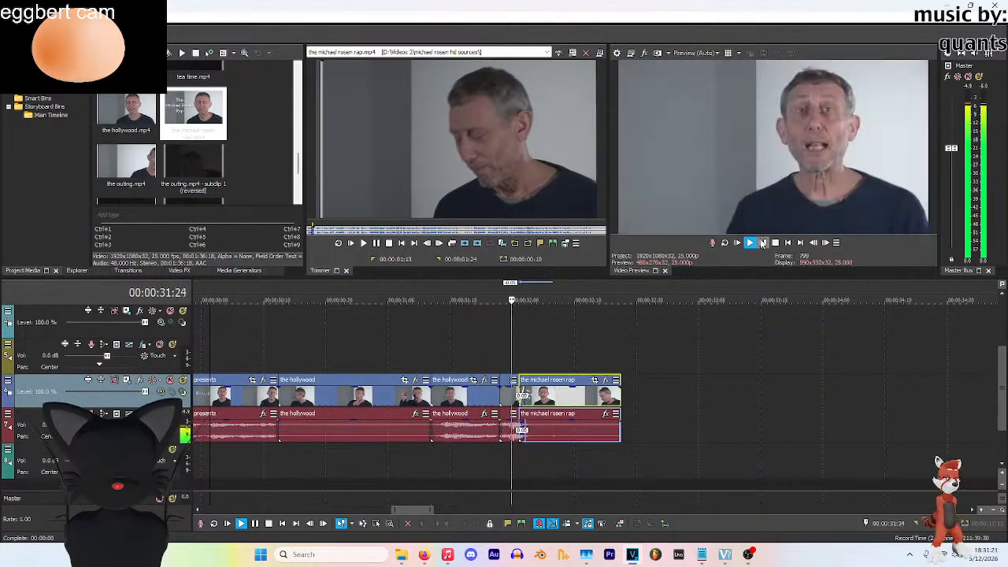
{"action": "left_click", "coordinate": [762, 244]}
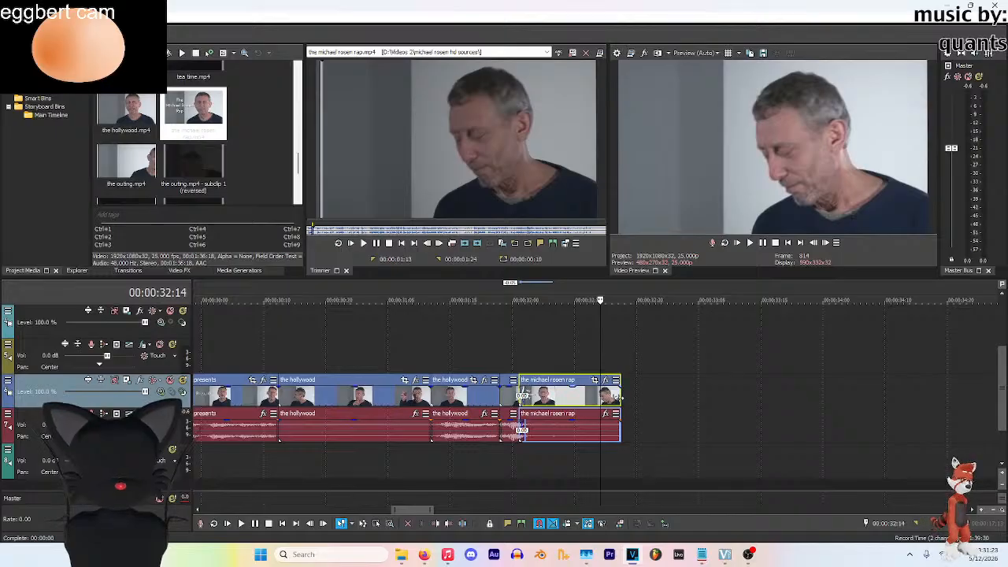
{"action": "left_click_drag", "start_coordinate": [621, 409], "coordinate": [811, 442]}
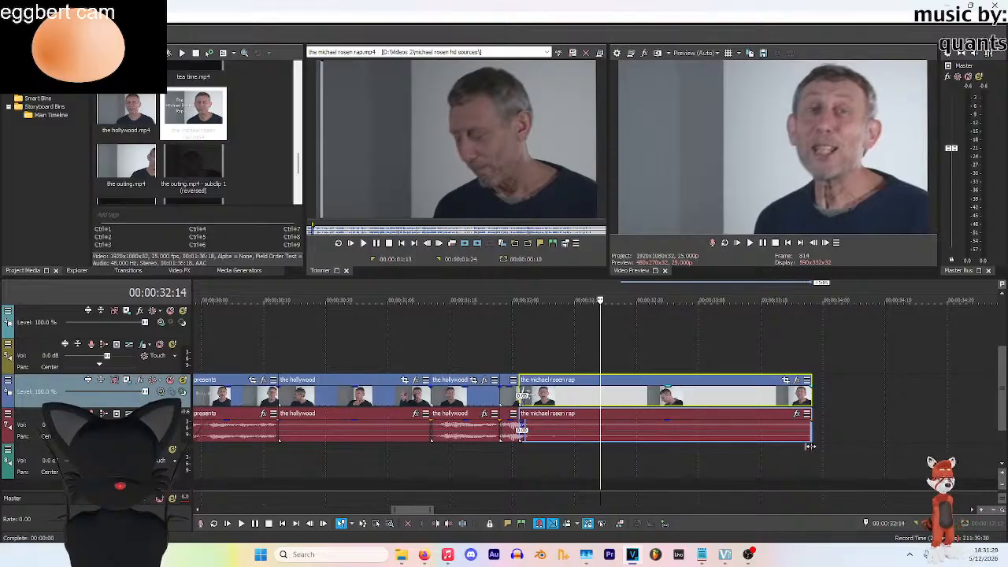
Play the final clips from the presents piece onward to review the lengthened michael rosen rap ending
{"action": "left_click", "coordinate": [764, 330]}
{"action": "key", "text": "space"}
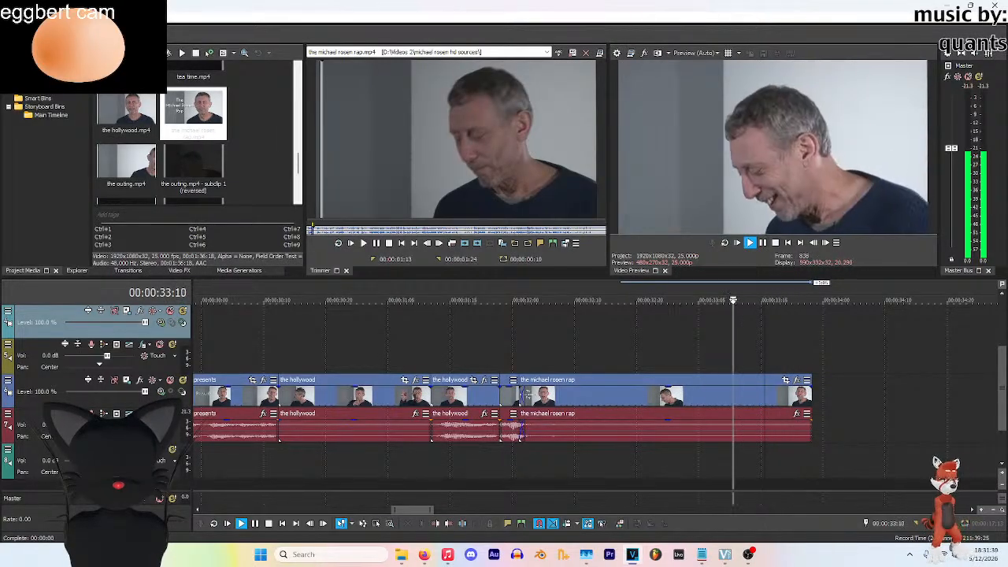
{"action": "key", "text": "j"}
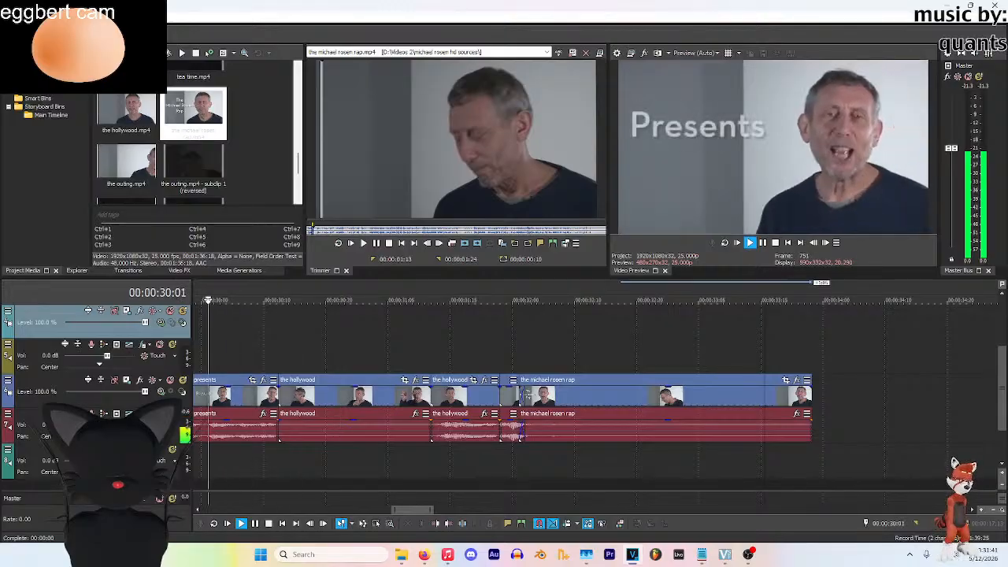
{"action": "left_click", "coordinate": [749, 242]}
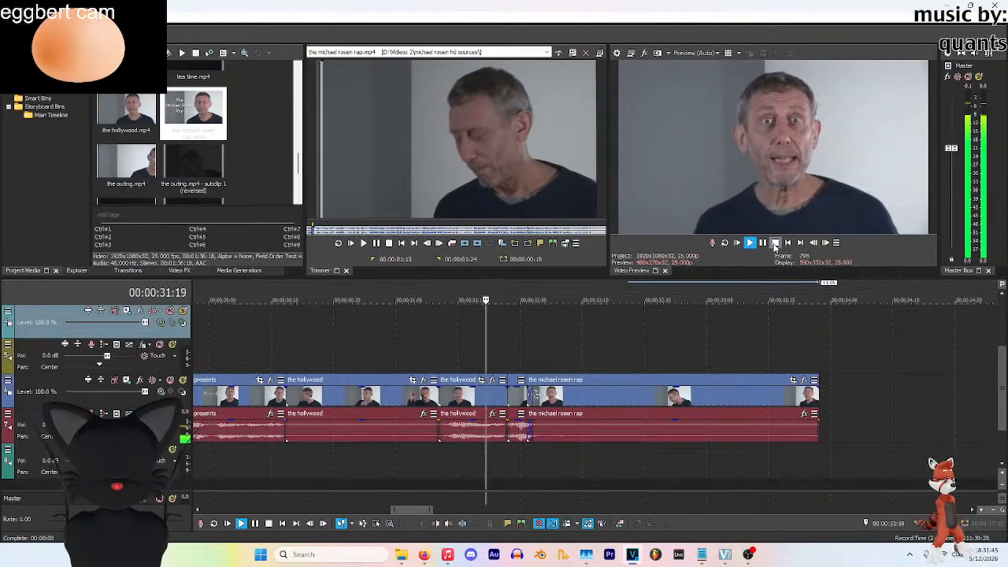
{"action": "left_click", "coordinate": [775, 242]}
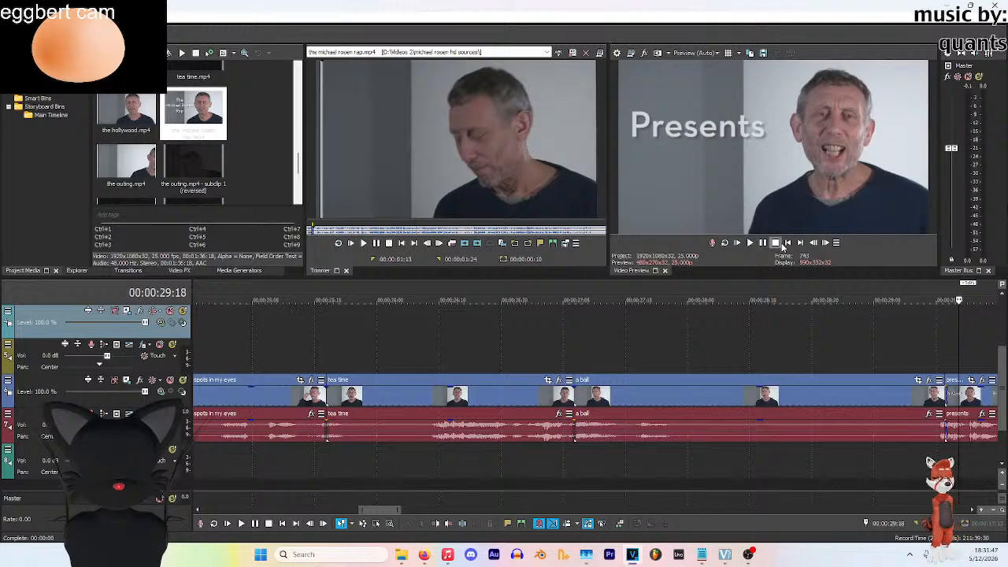
{"action": "left_click", "coordinate": [800, 242]}
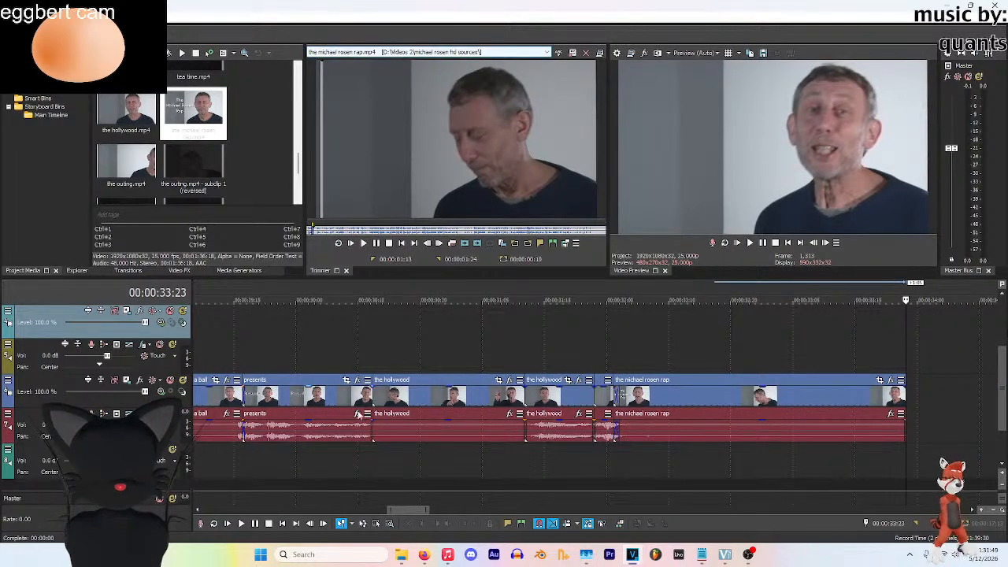
Open the Michael Rosen - The michael rosen rap (and other poems from the hypnotiser)-(p).wav in the Trimmer and sample several passages
{"action": "scroll", "coordinate": [197, 141], "scroll_direction": "down", "scroll_amount": 3}
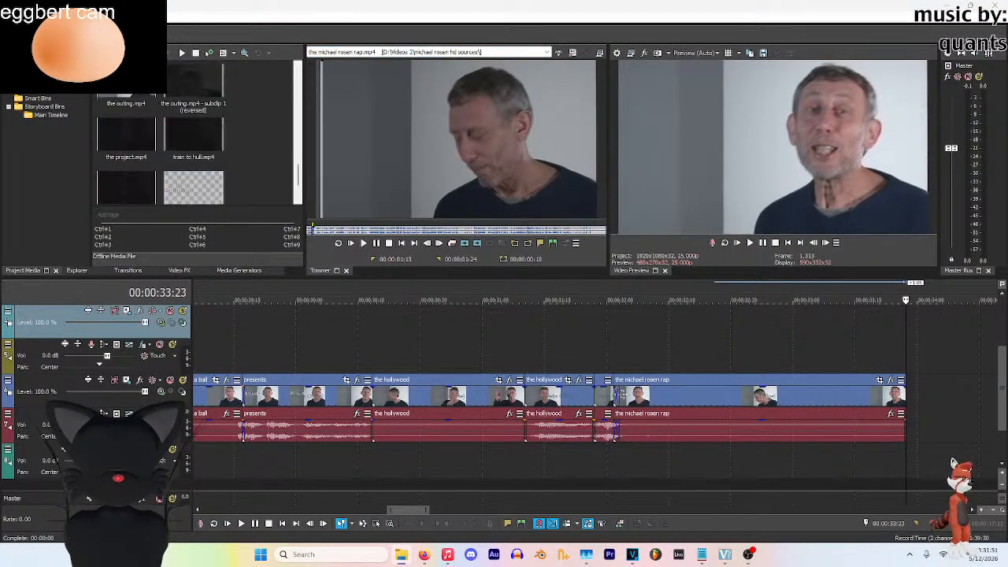
{"action": "scroll", "coordinate": [197, 142], "scroll_direction": "up", "scroll_amount": 5}
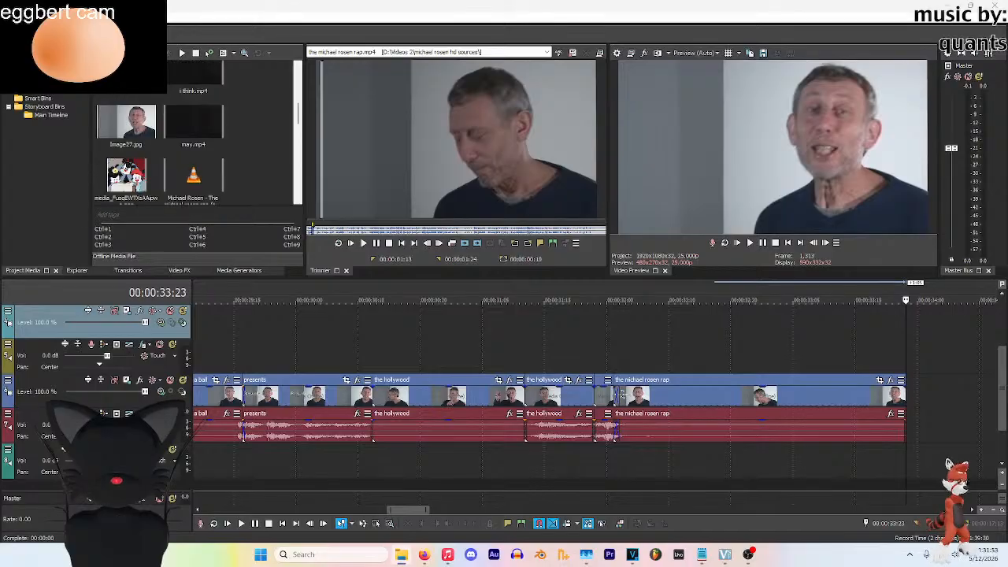
{"action": "double_click", "coordinate": [181, 126]}
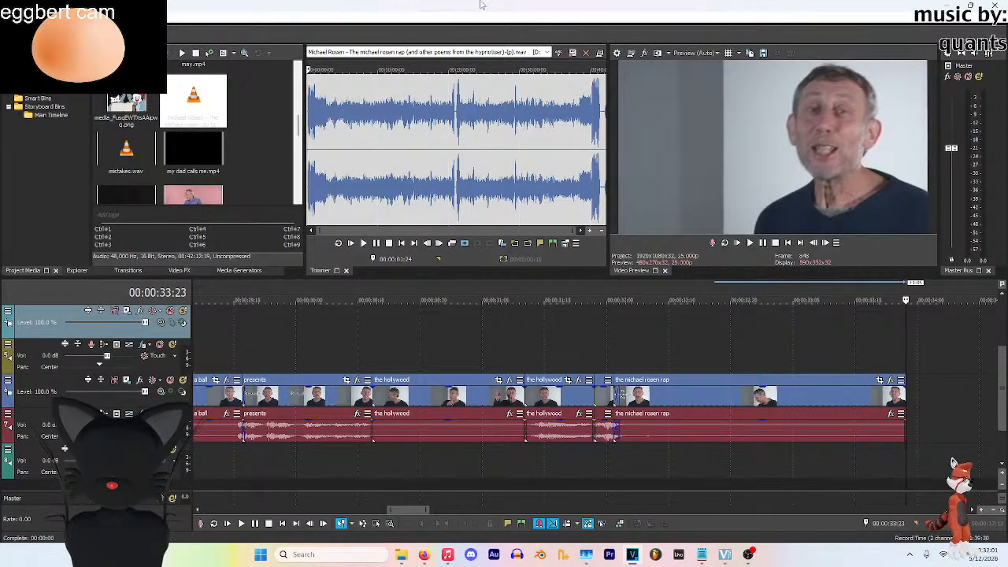
{"action": "left_click", "coordinate": [352, 193]}
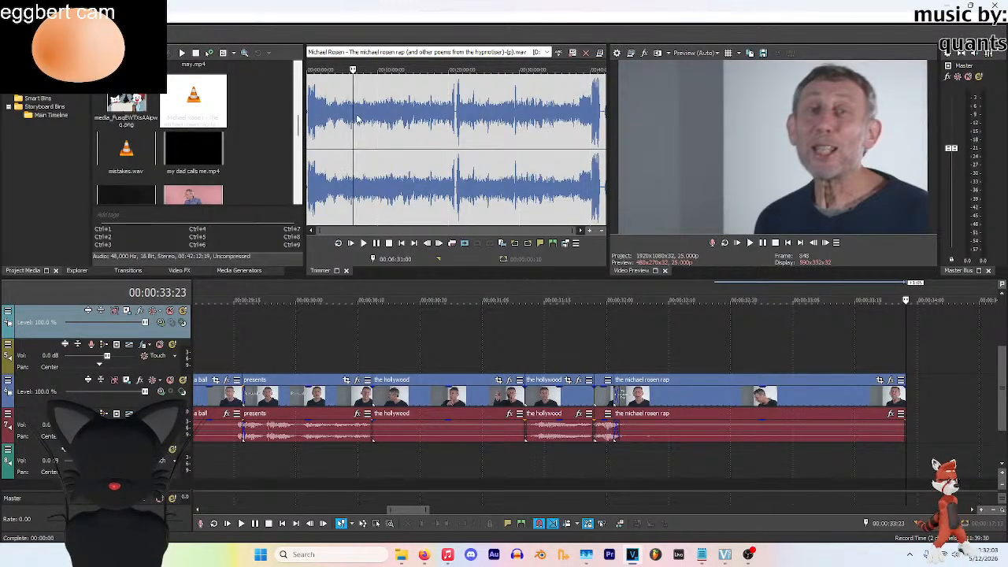
{"action": "left_click", "coordinate": [341, 175]}
{"action": "key", "text": "space"}
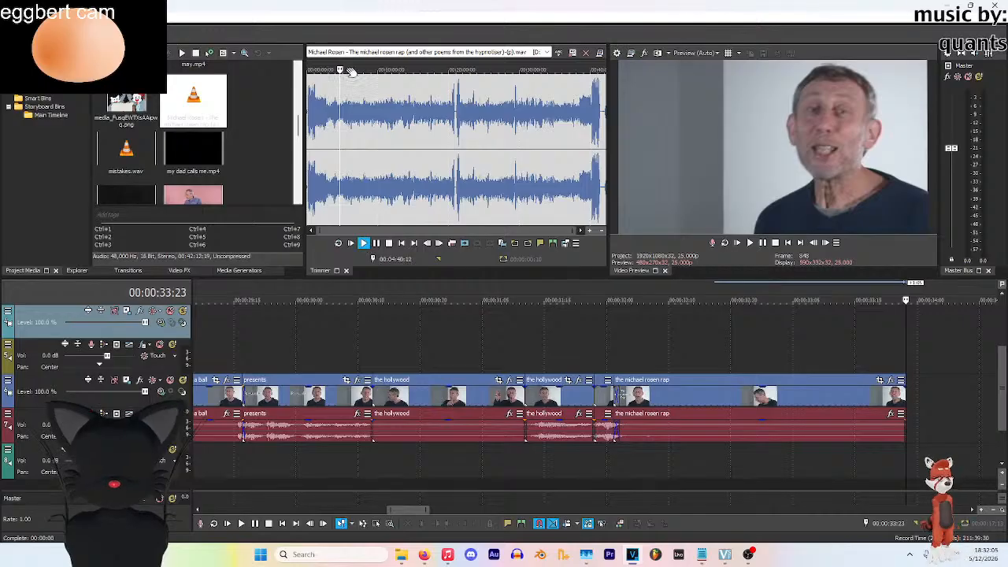
{"action": "key", "text": "space"}
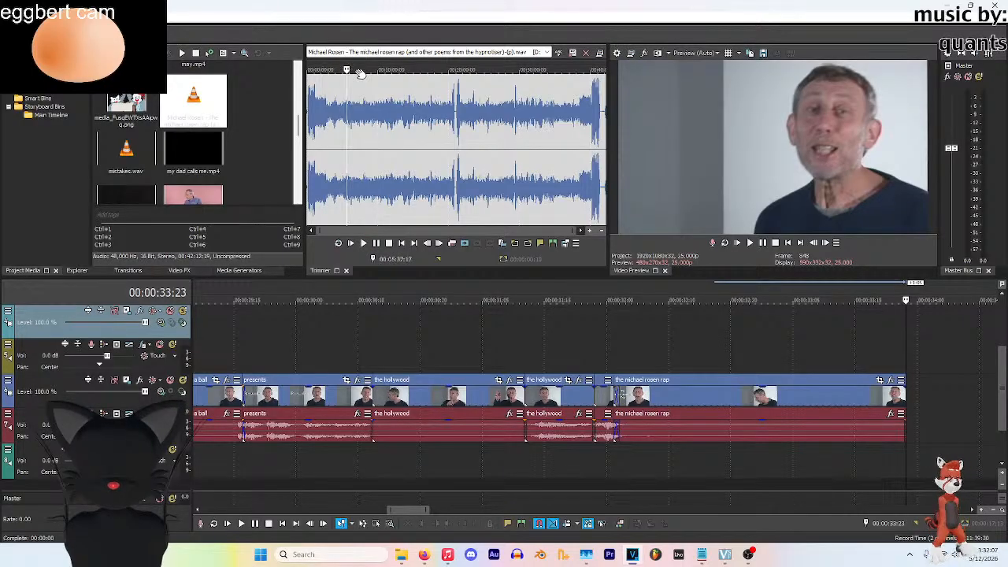
{"action": "left_click", "coordinate": [358, 70]}
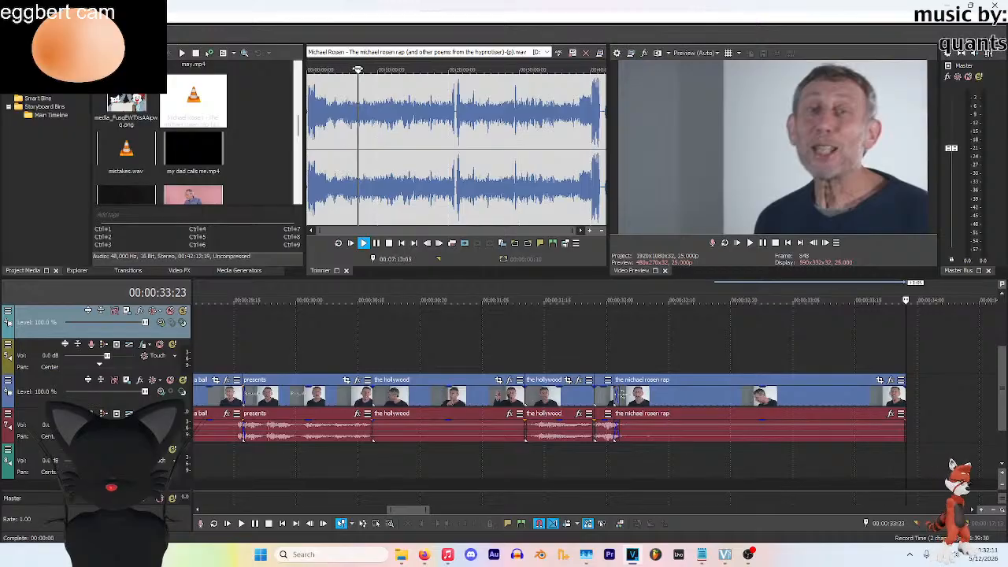
{"action": "left_click", "coordinate": [369, 69]}
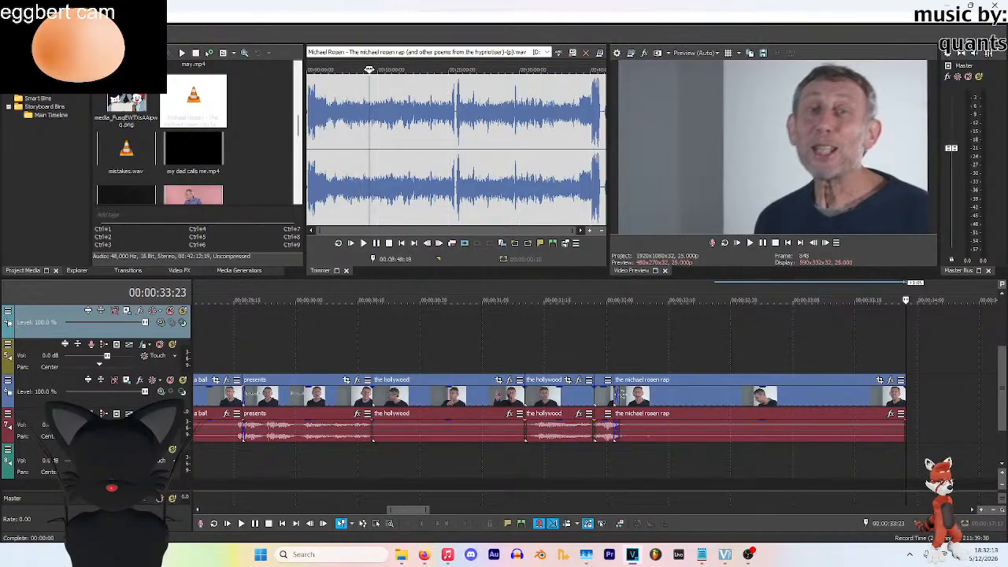
Locate the wanted passage in the wav and mark the range from 00:10:04:16 to 00:10:05:20
{"action": "scroll", "coordinate": [376, 178], "scroll_direction": "up", "scroll_amount": 1}
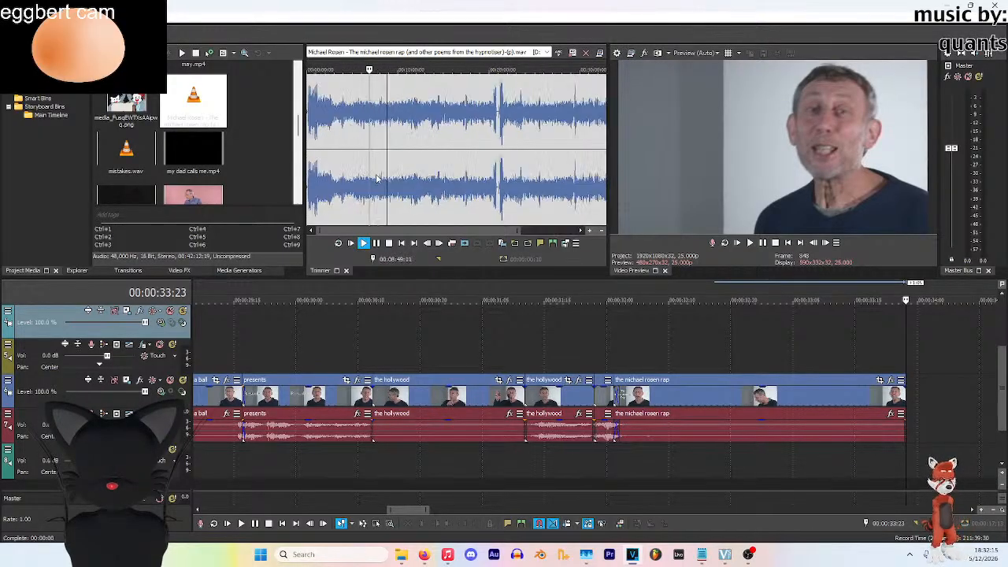
{"action": "scroll", "coordinate": [398, 187], "scroll_direction": "up", "scroll_amount": 3}
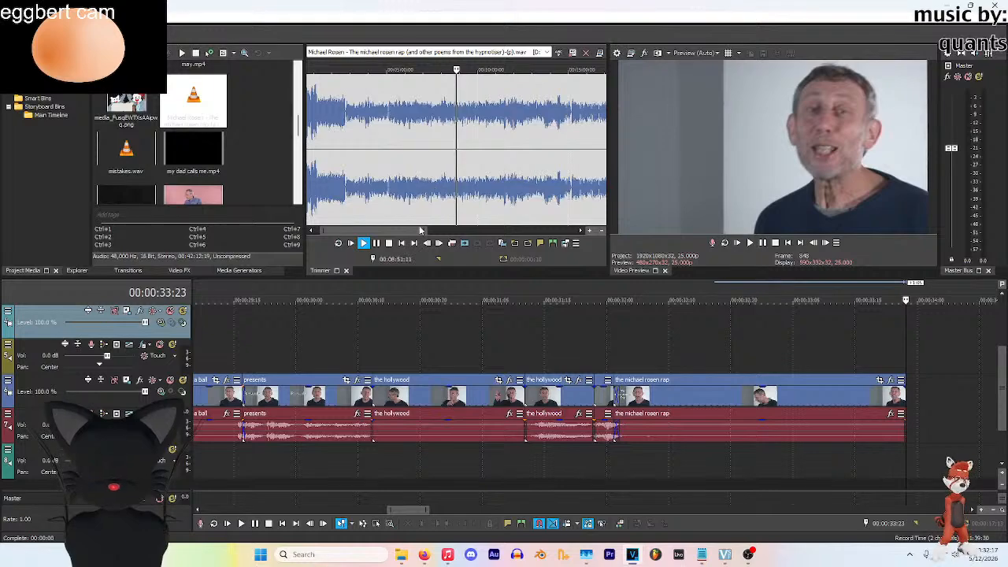
{"action": "left_click_drag", "start_coordinate": [437, 234], "coordinate": [444, 234]}
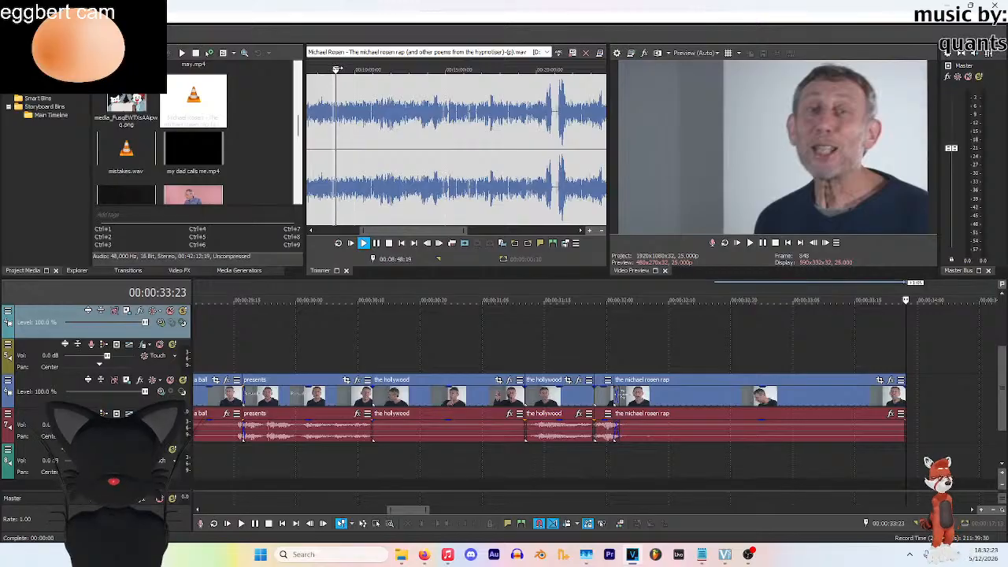
{"action": "left_click_drag", "start_coordinate": [338, 70], "coordinate": [352, 71]}
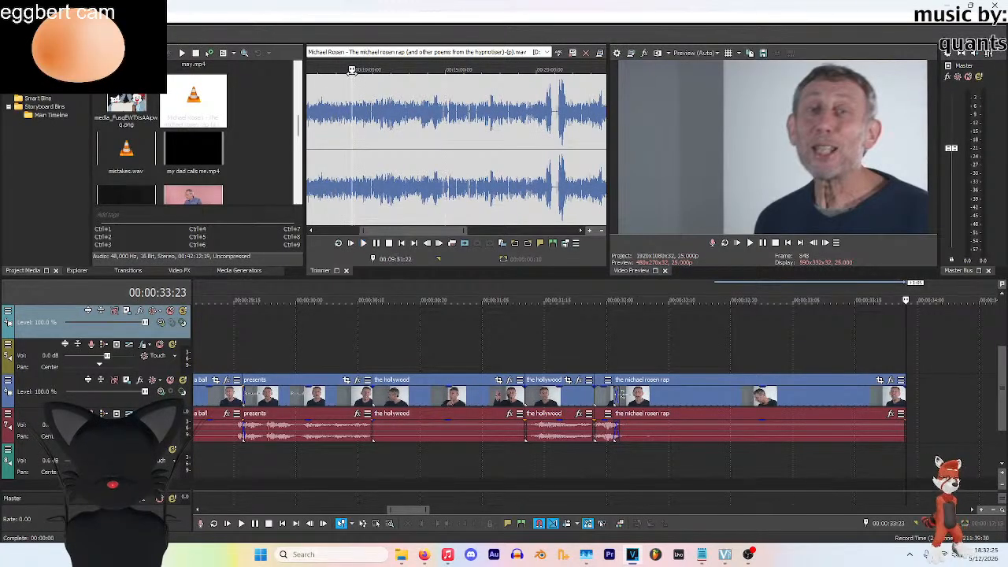
{"action": "left_click", "coordinate": [363, 243]}
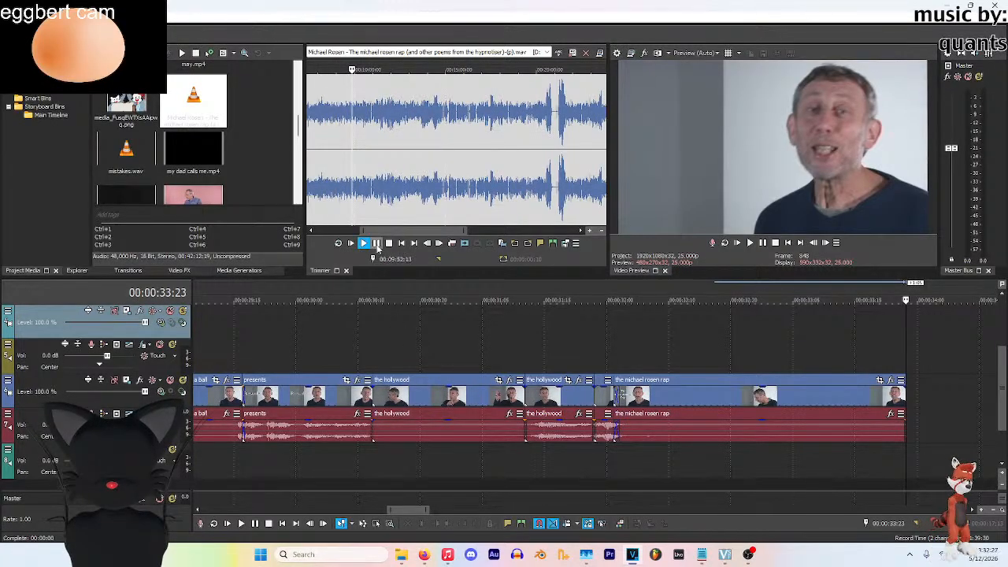
{"action": "scroll", "coordinate": [342, 211], "scroll_direction": "up", "scroll_amount": 5}
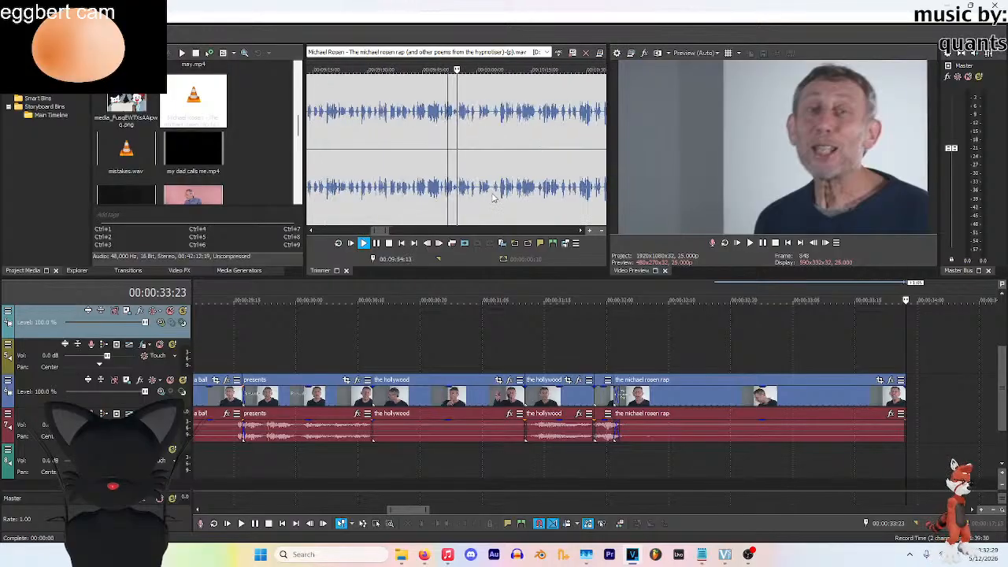
{"action": "left_click_drag", "start_coordinate": [379, 233], "coordinate": [384, 233]}
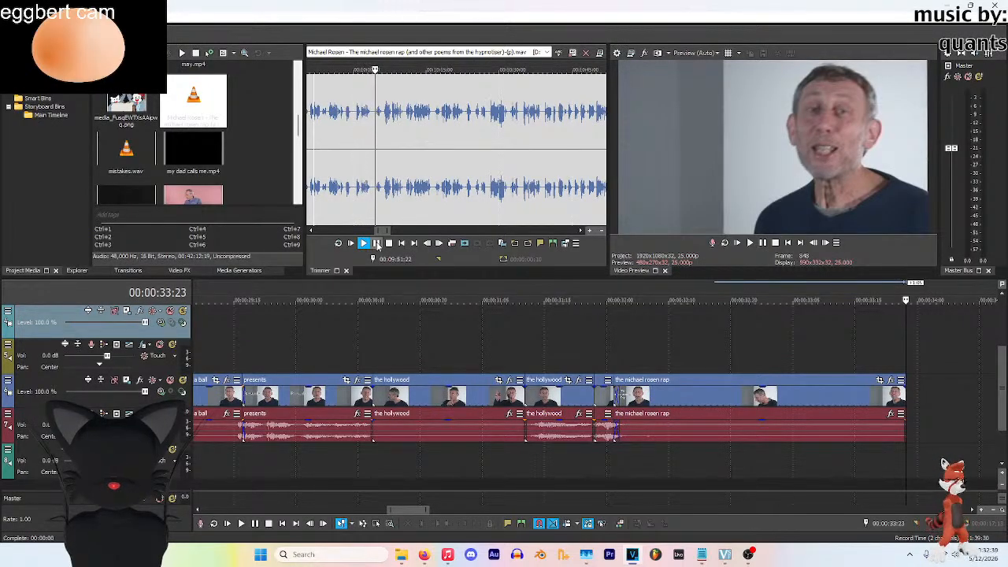
{"action": "left_click", "coordinate": [377, 244]}
{"action": "left_click", "coordinate": [377, 244]}
{"action": "left_click", "coordinate": [376, 244]}
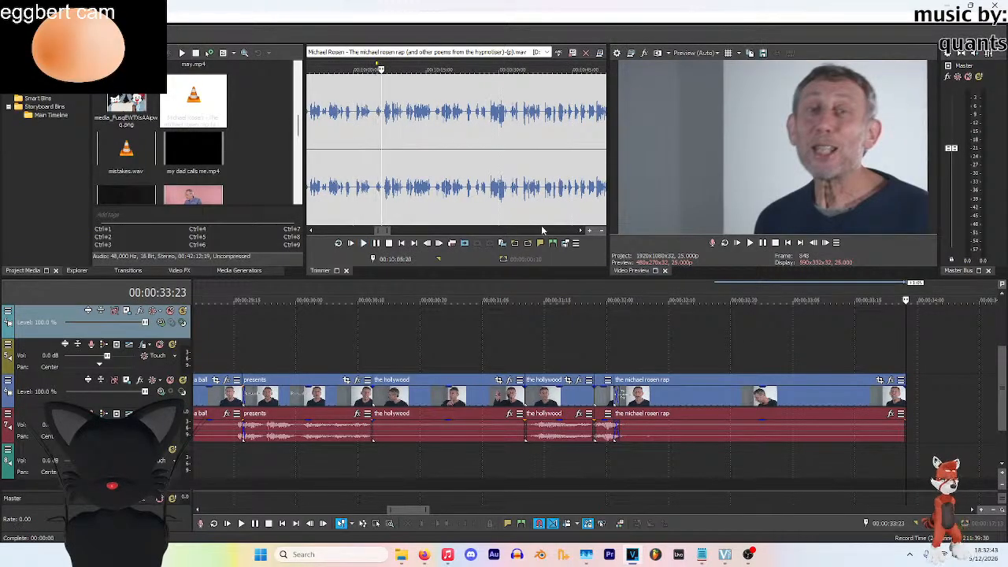
Add the marked wav range at 00:00:32:19 on the audio track above the michael rosen rap clip and play it in context
{"action": "left_click", "coordinate": [724, 342]}
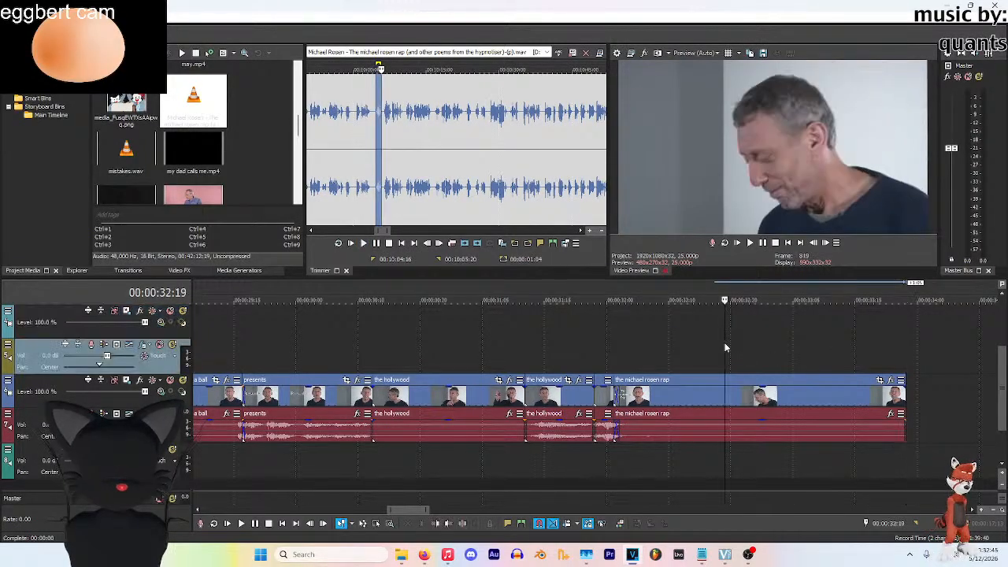
{"action": "left_click", "coordinate": [464, 244]}
{"action": "mouse_move", "coordinate": [554, 345]}
{"action": "left_mouse_down"}
{"action": "mouse_move", "coordinate": [524, 344]}
{"action": "mouse_move", "coordinate": [555, 345]}
{"action": "left_mouse_up"}
{"action": "left_click", "coordinate": [246, 326]}
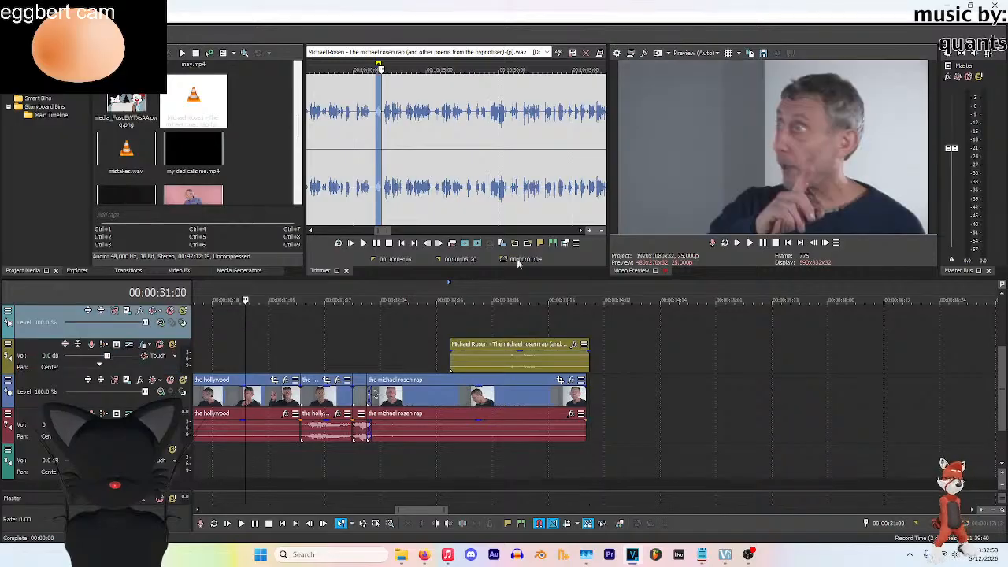
{"action": "left_click", "coordinate": [750, 242]}
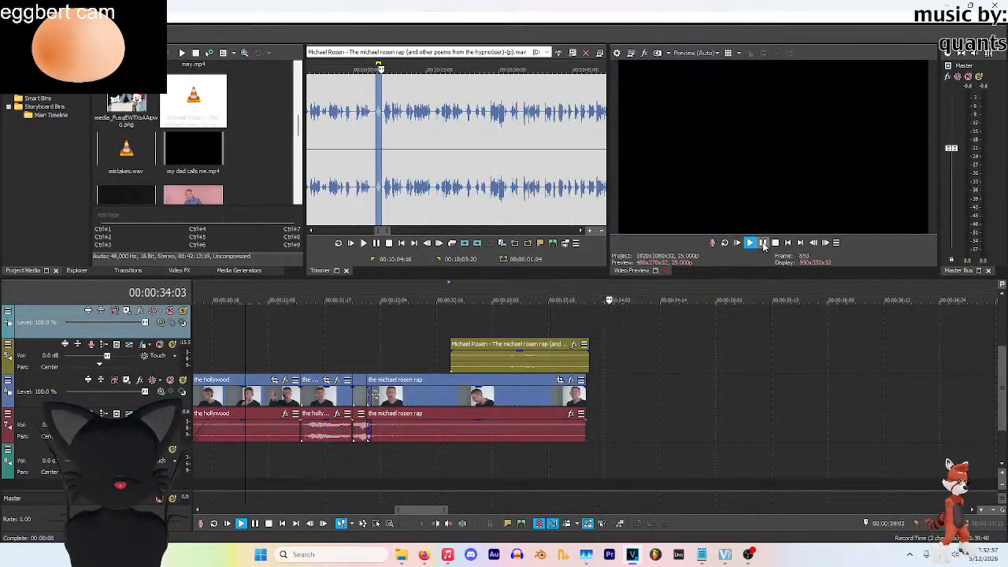
{"action": "left_click", "coordinate": [763, 245]}
Lower the added wav clip's gain to about -3.8 dB and play it over the michael rosen rap clip
{"action": "left_click", "coordinate": [521, 354]}
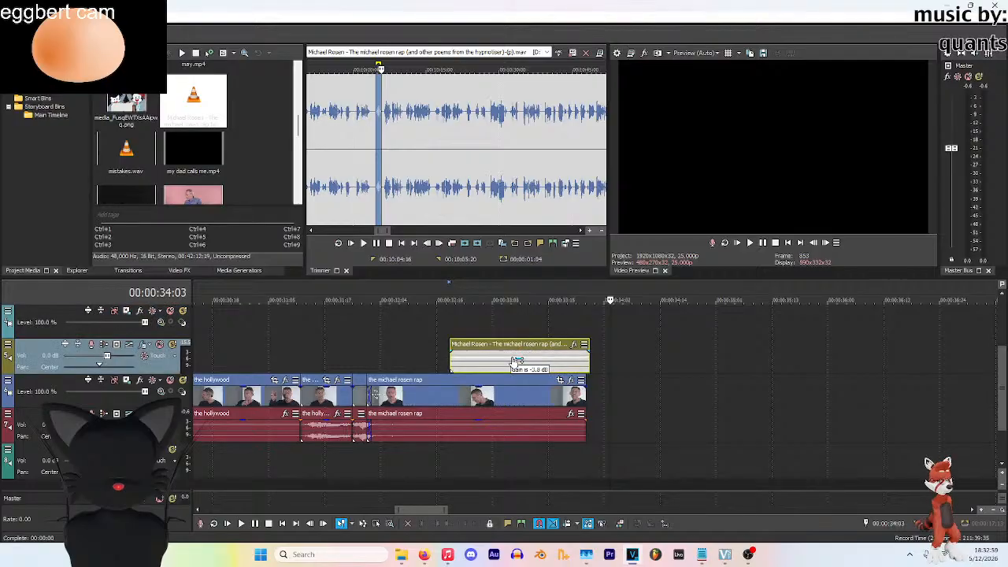
{"action": "left_click", "coordinate": [425, 319]}
{"action": "left_click", "coordinate": [749, 243]}
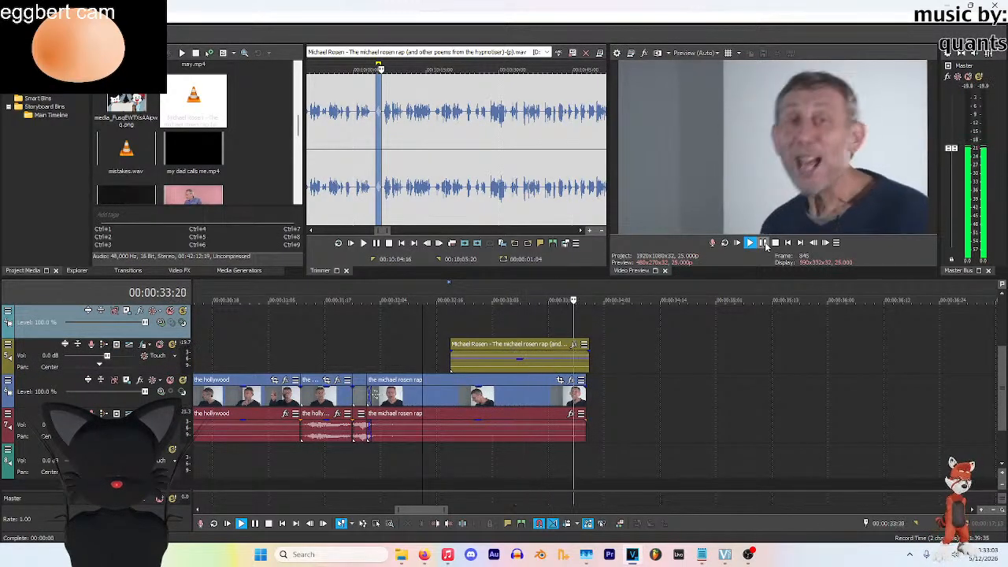
{"action": "left_click", "coordinate": [763, 245]}
Extend the end of the michael rosen rap video clip to 00:00:34:01
{"action": "left_click_drag", "start_coordinate": [585, 393], "coordinate": [601, 395]}
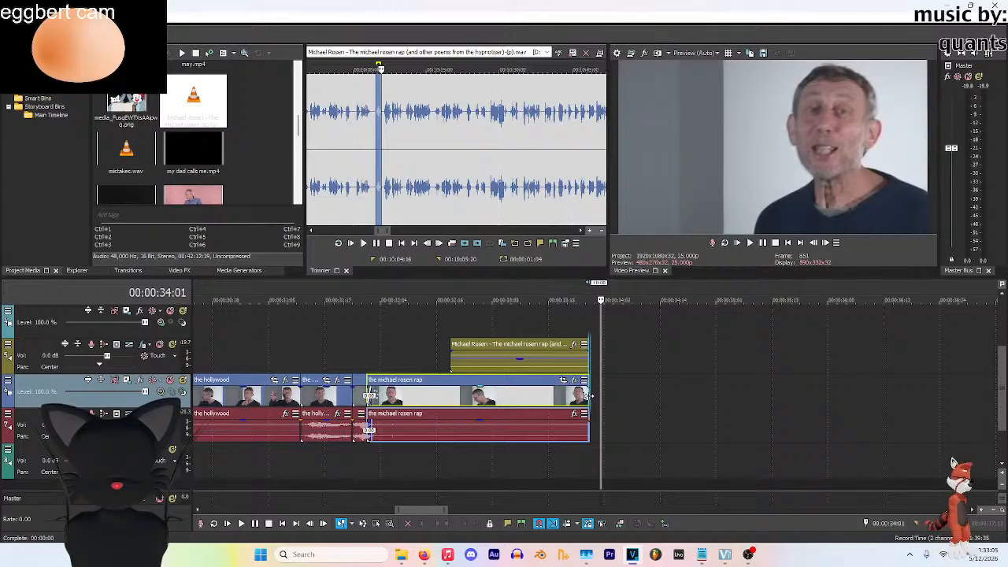
{"action": "scroll", "coordinate": [590, 404], "scroll_direction": "up", "scroll_amount": 2}
{"action": "scroll", "coordinate": [590, 403], "scroll_direction": "up", "scroll_amount": 2}
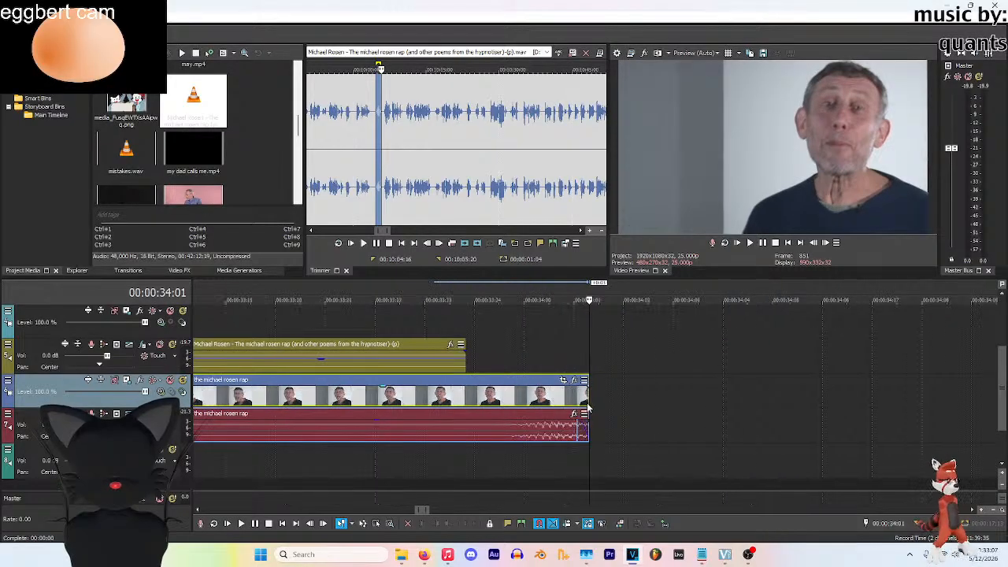
Trim the end of the last michael rosen rap clip to about 00:00:34:00 and split the clip at 00:00:33:13
{"action": "left_click_drag", "start_coordinate": [589, 398], "coordinate": [538, 396]}
{"action": "scroll", "coordinate": [860, 374], "scroll_direction": "down", "scroll_amount": 1}
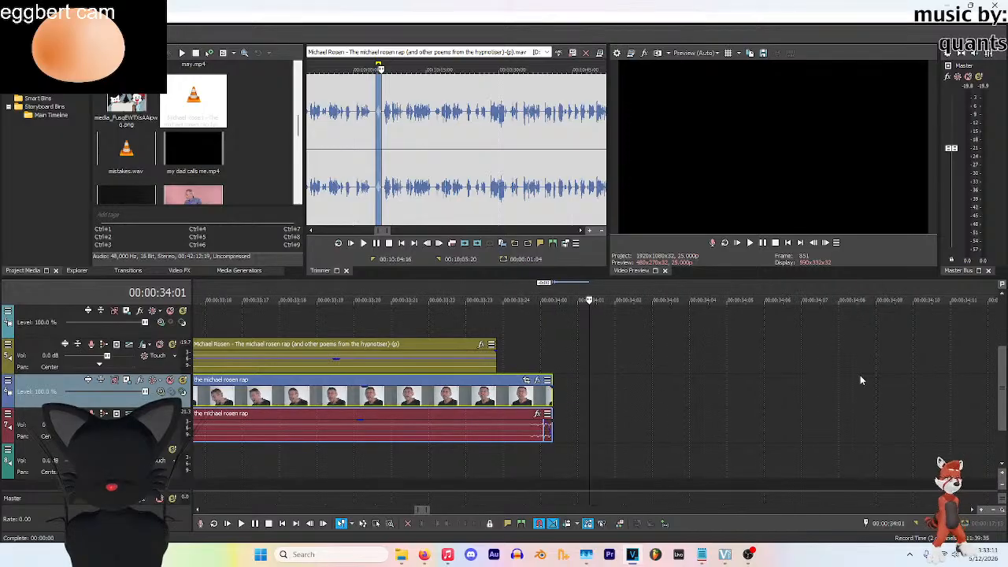
{"action": "scroll", "coordinate": [601, 388], "scroll_direction": "down", "scroll_amount": 1}
{"action": "left_click", "coordinate": [282, 429]}
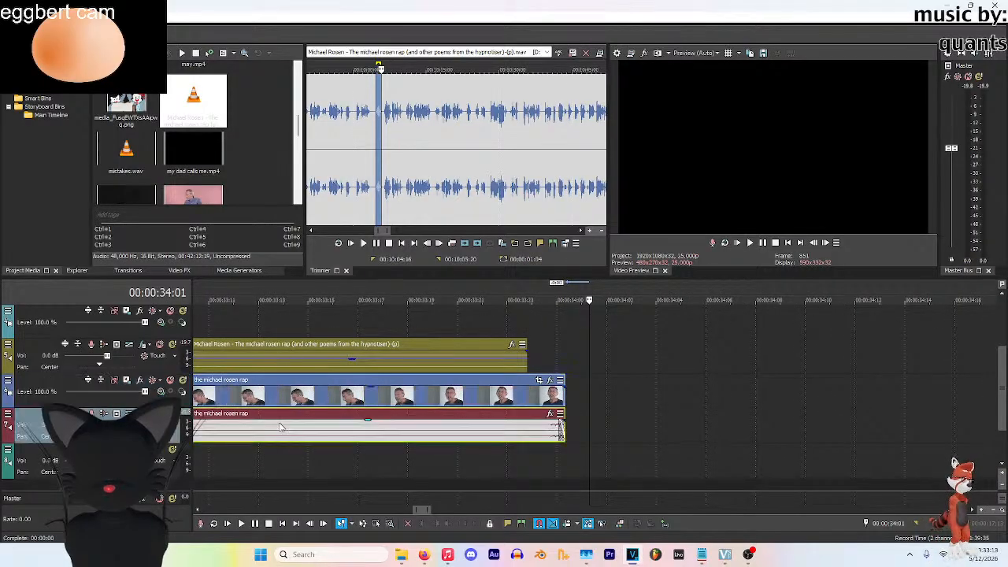
{"action": "key", "text": "s"}
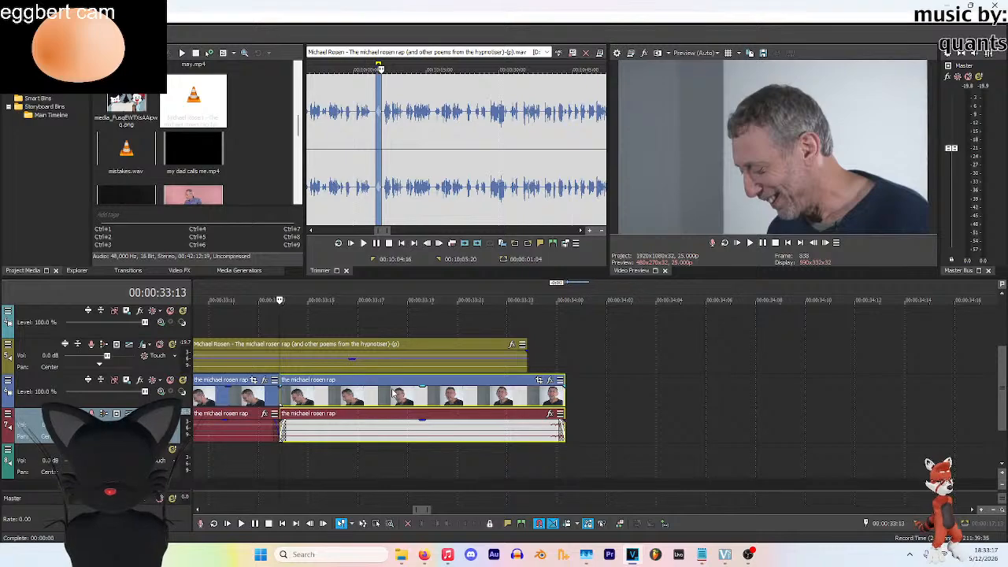
Add a copy of the split-off michael rosen rap section directly after it and reverse the copy
{"action": "left_click", "coordinate": [563, 398]}
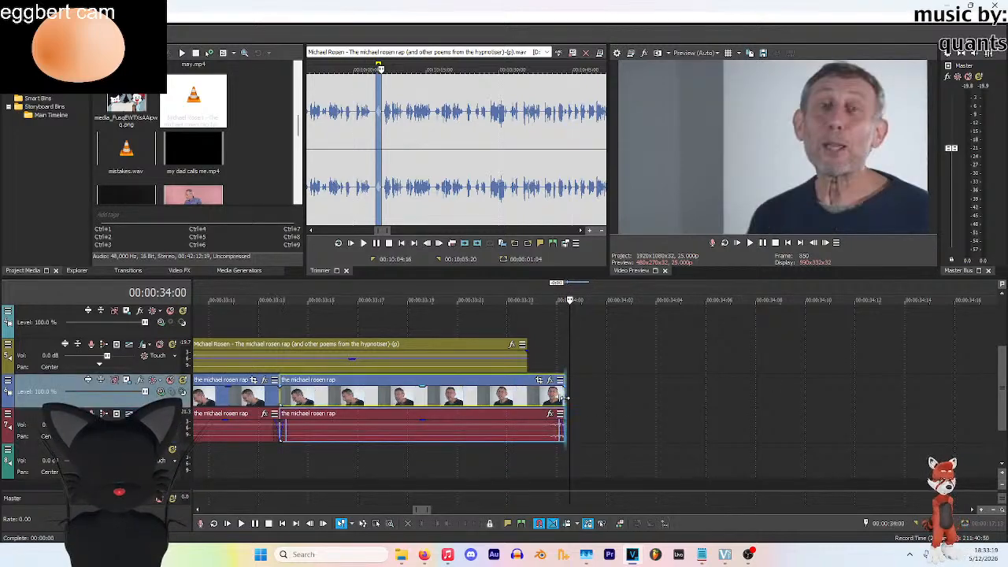
{"action": "key", "text": "ctrl+v"}
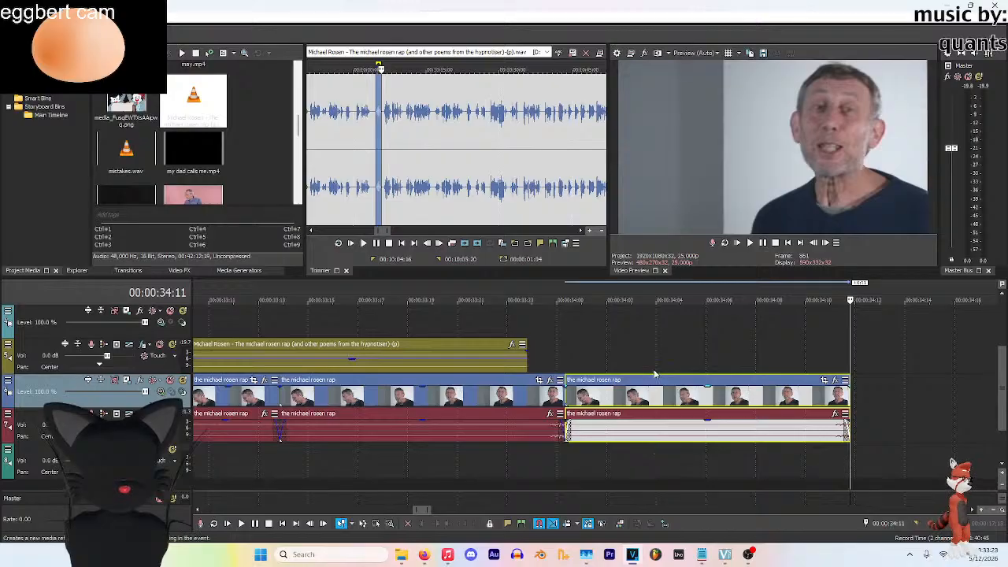
{"action": "key", "text": "ctrl+r"}
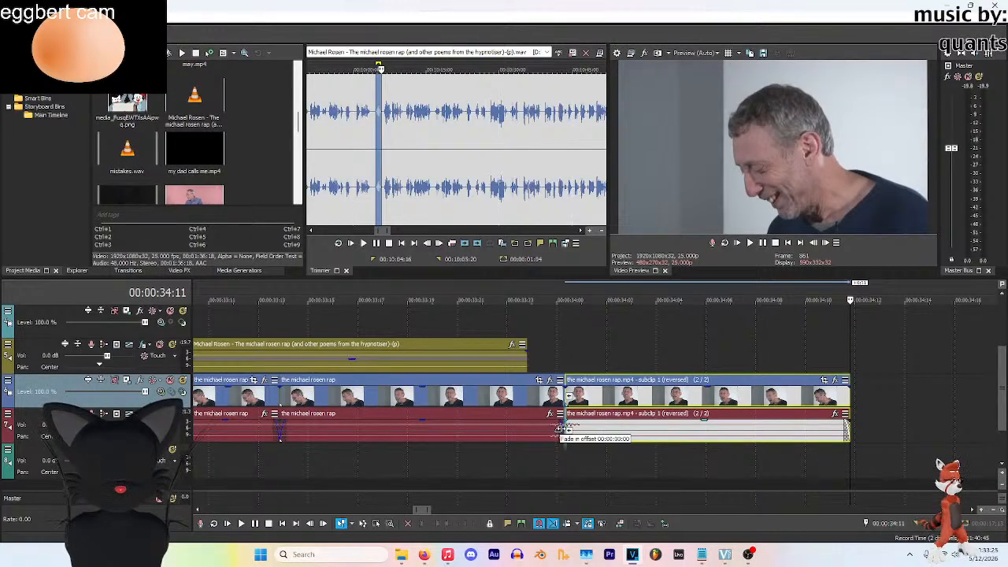
Play the timeline from the hollywood clips through the reversed michael rosen rap section to check the cuts
{"action": "left_click", "coordinate": [555, 430]}
{"action": "scroll", "coordinate": [590, 386], "scroll_direction": "down", "scroll_amount": 3}
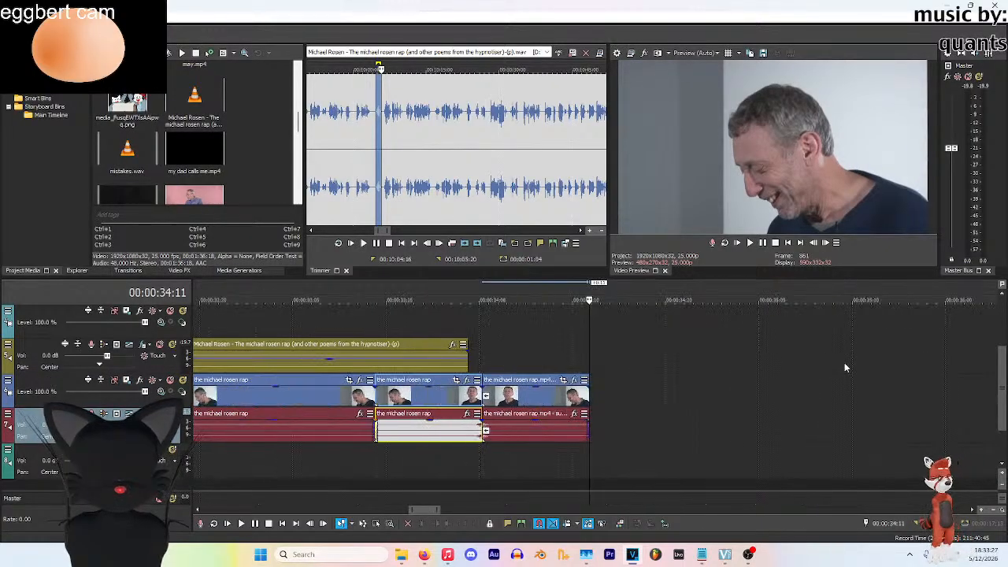
{"action": "scroll", "coordinate": [756, 363], "scroll_direction": "down", "scroll_amount": 2}
{"action": "scroll", "coordinate": [573, 351], "scroll_direction": "down", "scroll_amount": 3}
{"action": "left_click", "coordinate": [274, 319]}
{"action": "left_click", "coordinate": [750, 243]}
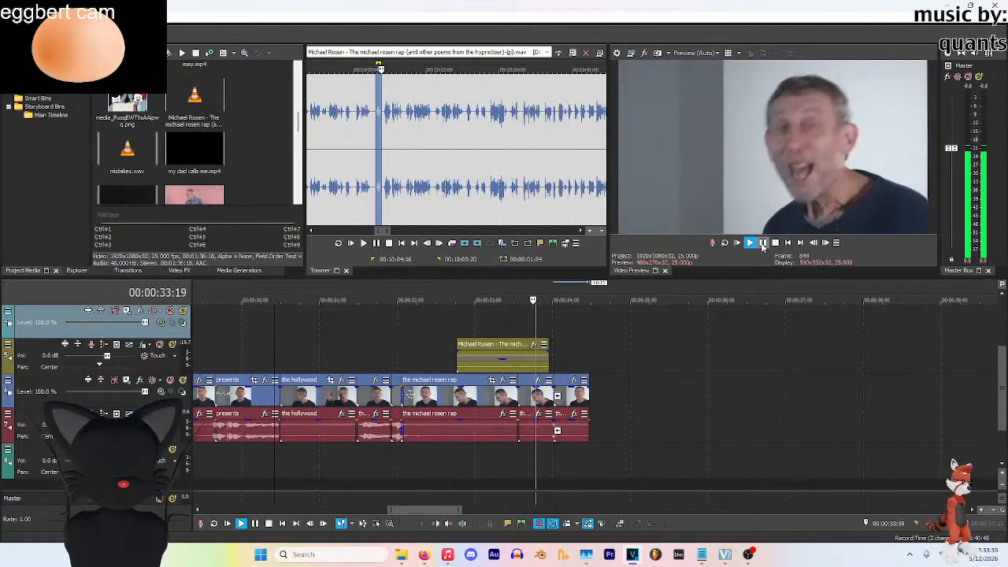
{"action": "scroll", "coordinate": [578, 405], "scroll_direction": "up", "scroll_amount": 4}
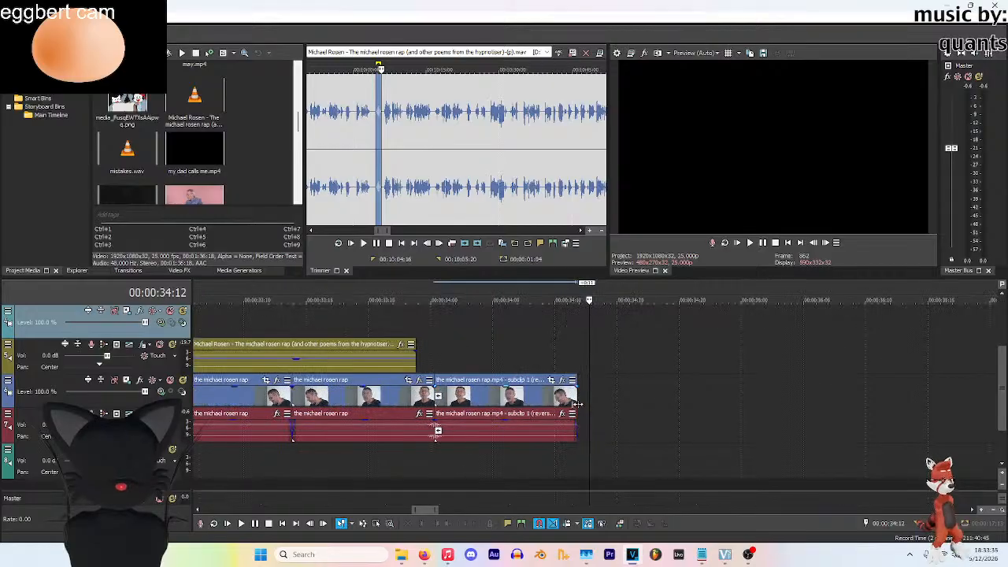
{"action": "left_click", "coordinate": [577, 339]}
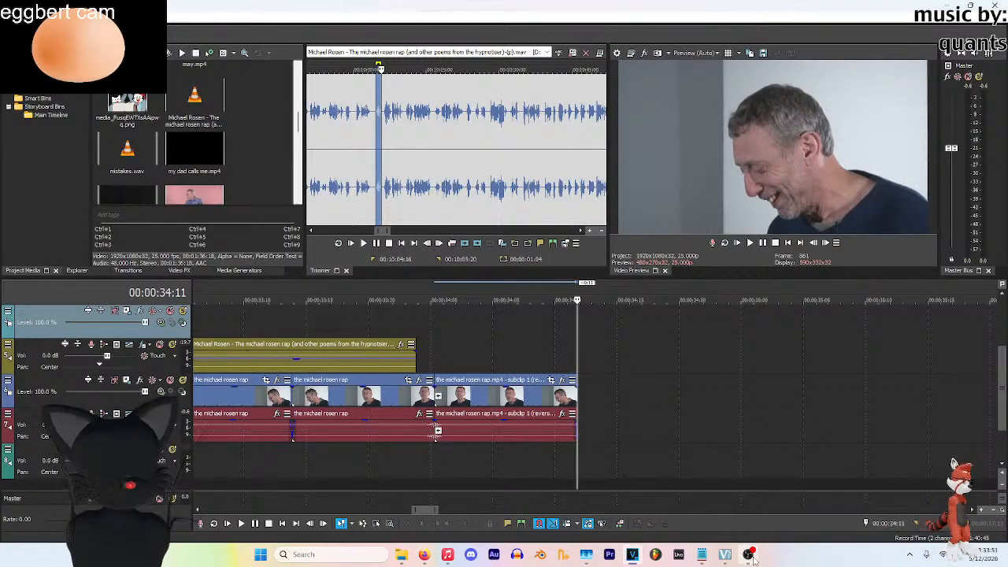
{"action": "left_click", "coordinate": [772, 512]}
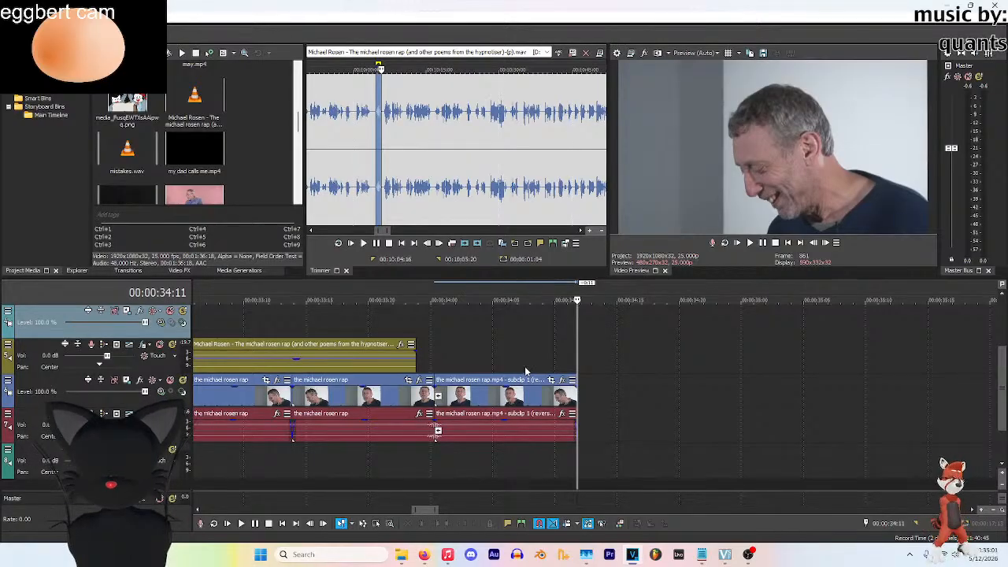
{"action": "key", "text": "ctrl+z"}
{"action": "key", "text": "ctrl+z"}
{"action": "left_click", "coordinate": [289, 315]}
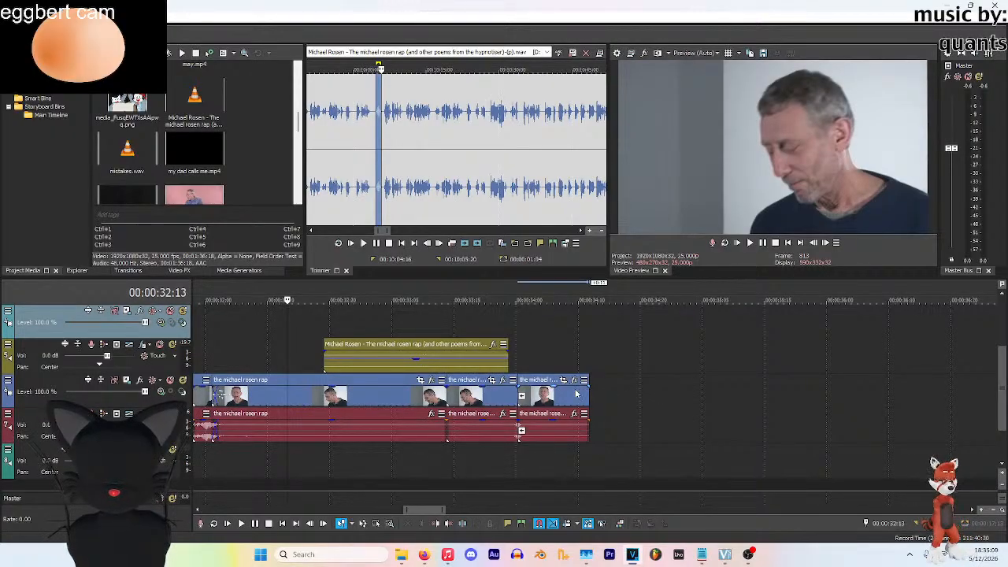
{"action": "left_click", "coordinate": [592, 409]}
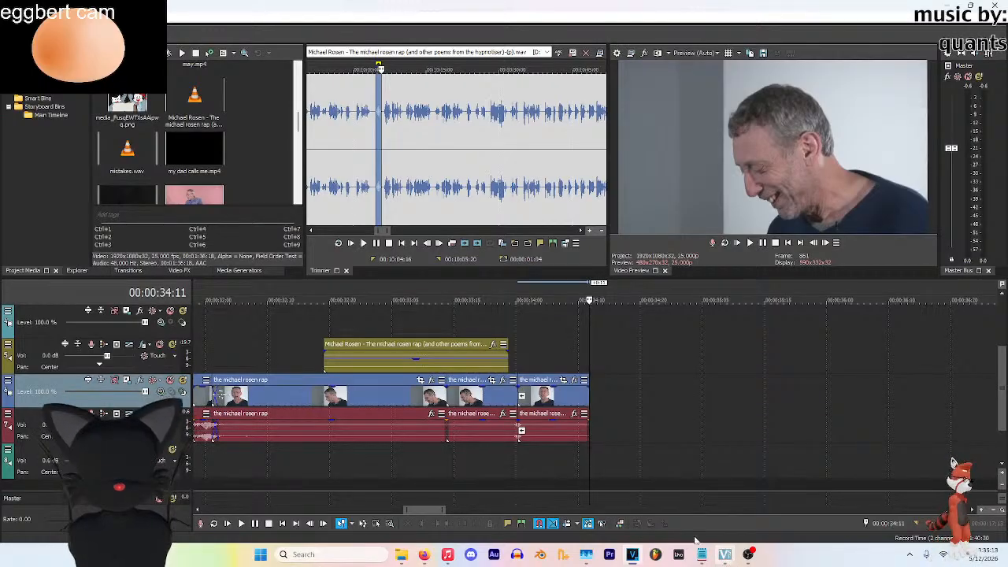
Preview Every Wendy's Ever-(1080p24).mp4 from about 00:03:27 to 00:03:35 for a usable passage
{"action": "scroll", "coordinate": [245, 144], "scroll_direction": "down", "scroll_amount": 5}
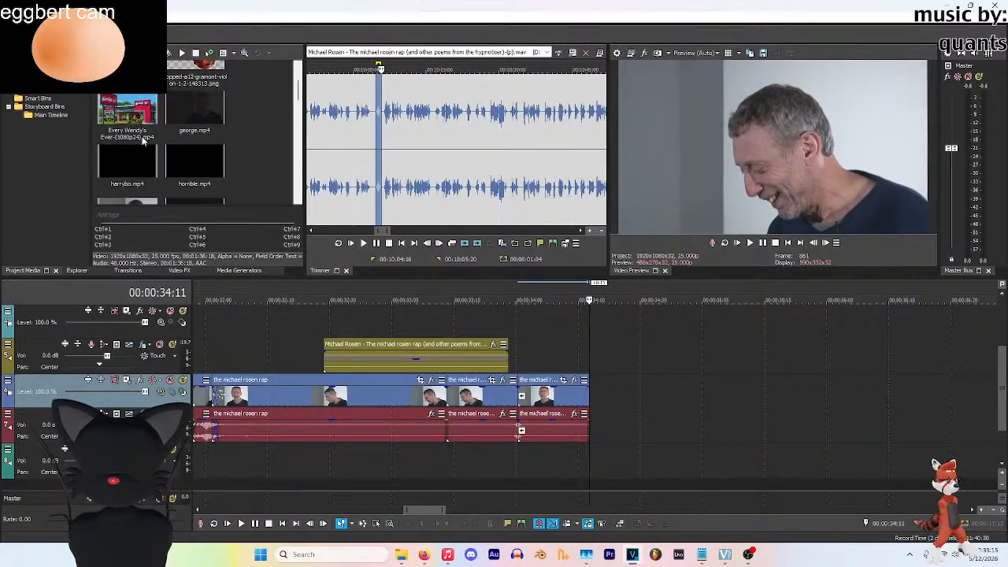
{"action": "left_click", "coordinate": [143, 140]}
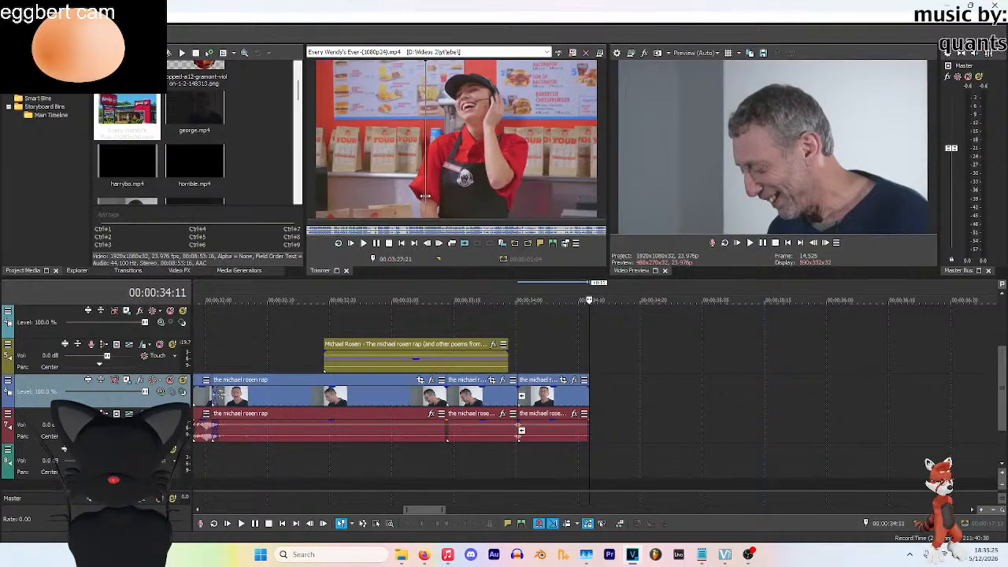
{"action": "left_click", "coordinate": [377, 245]}
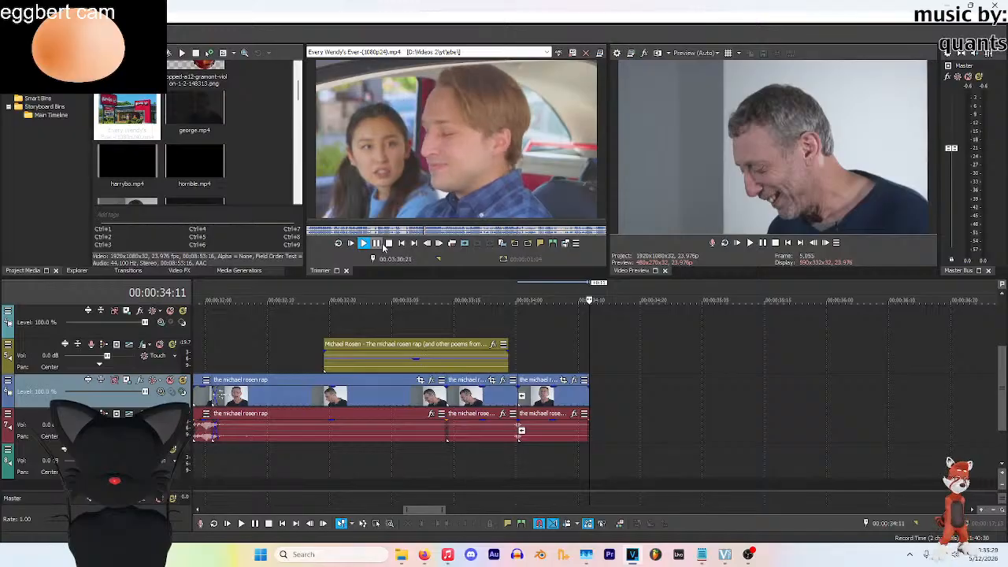
{"action": "left_click", "coordinate": [378, 244]}
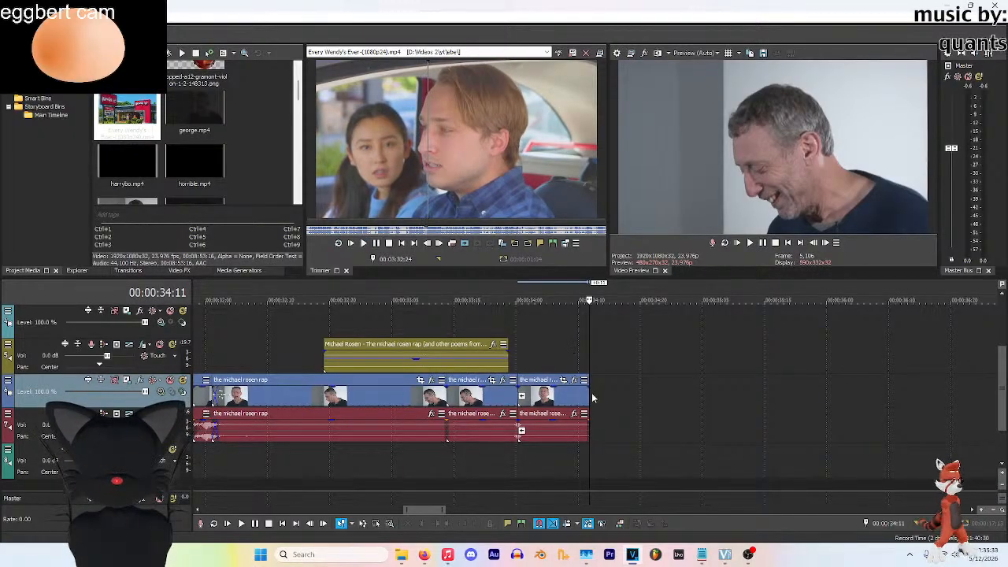
{"action": "left_click", "coordinate": [380, 244]}
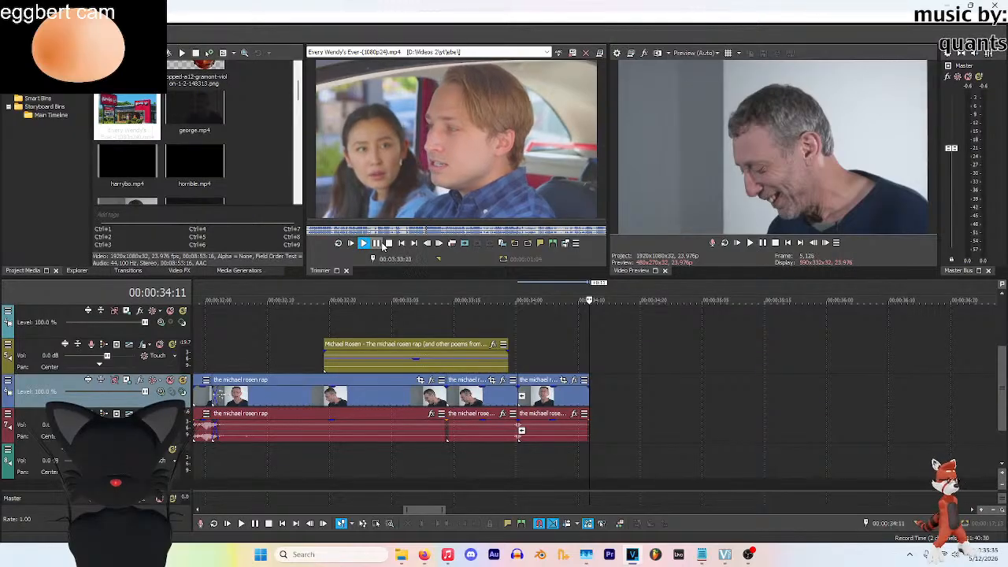
{"action": "left_click", "coordinate": [383, 245]}
{"action": "left_click", "coordinate": [428, 181]}
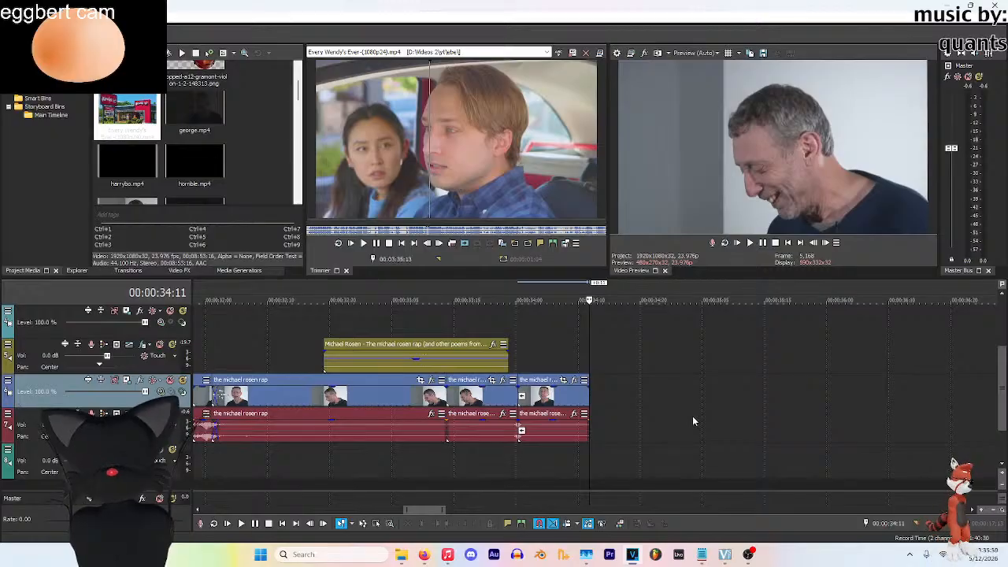
{"action": "left_click", "coordinate": [748, 554]}
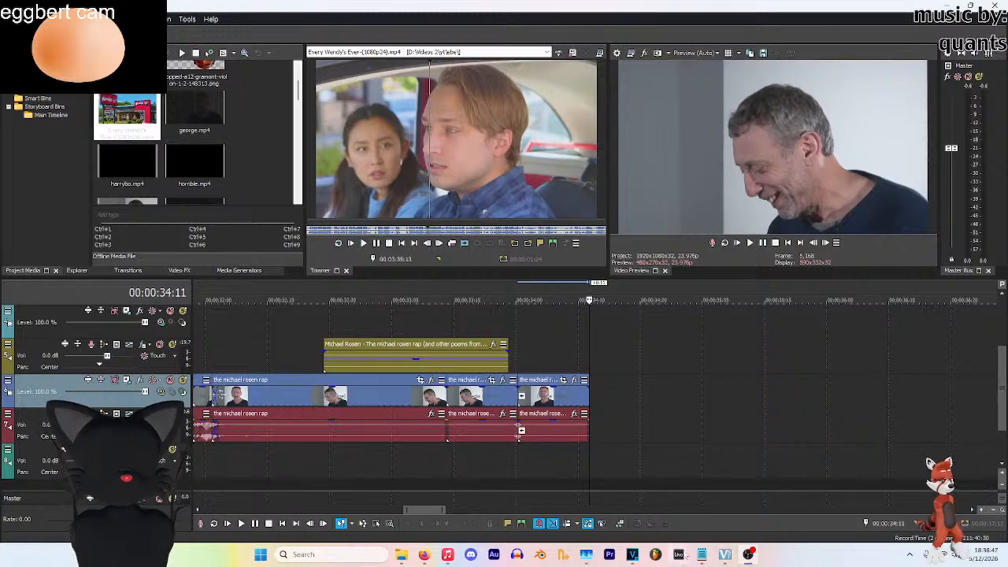
{"action": "left_click", "coordinate": [636, 555]}
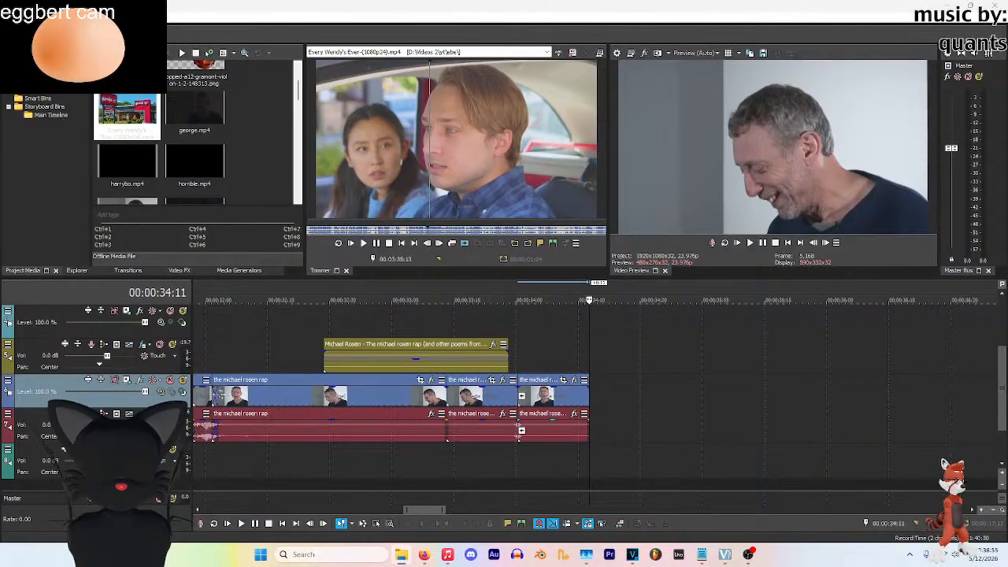
Open hot food.mp4 for trimming, play its opening and mark the range from 00:00:02:12 to 00:00:05:10
{"action": "scroll", "coordinate": [196, 142], "scroll_direction": "down", "scroll_amount": 3}
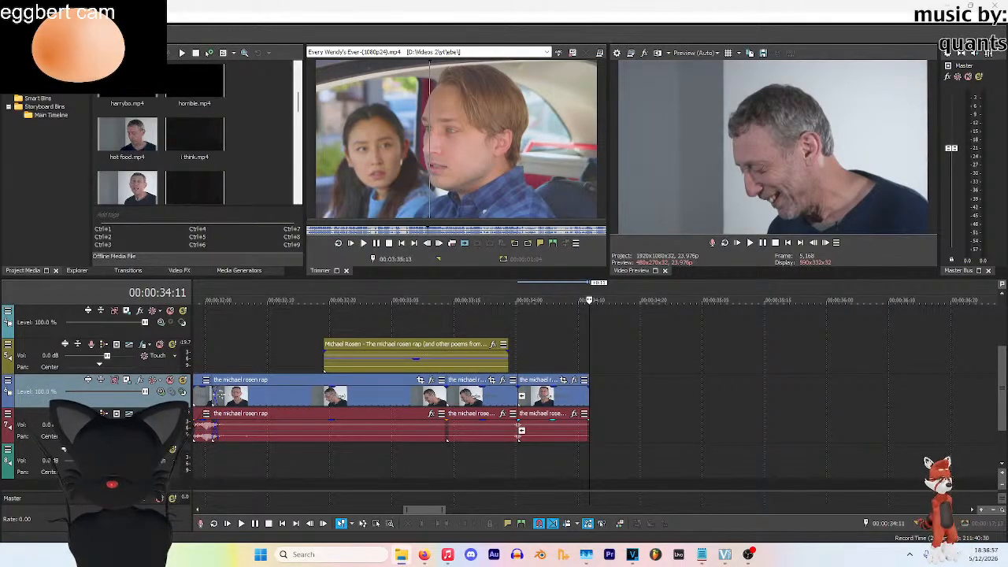
{"action": "double_click", "coordinate": [127, 135]}
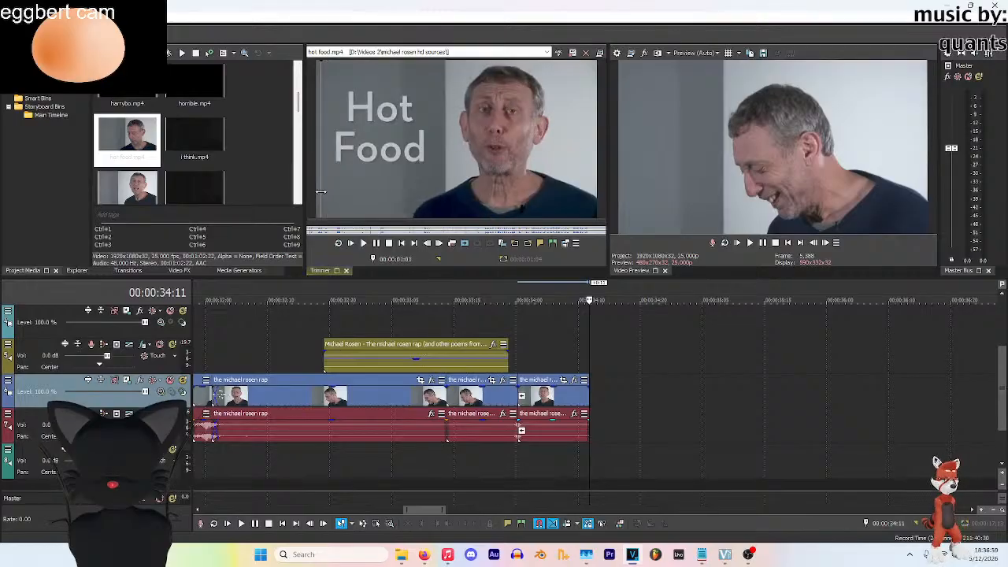
{"action": "left_click", "coordinate": [363, 242]}
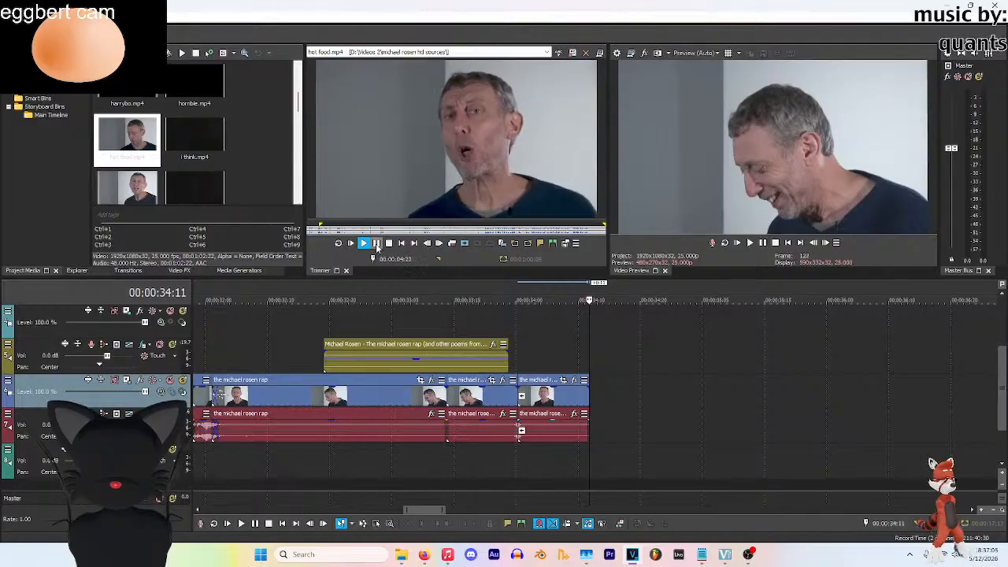
{"action": "left_click", "coordinate": [377, 243]}
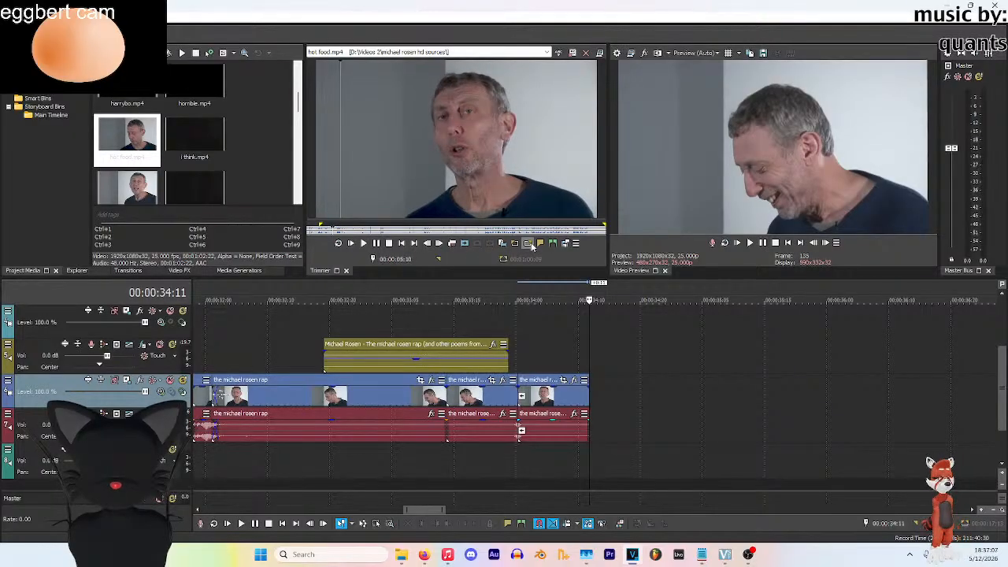
{"action": "left_click", "coordinate": [532, 245]}
Add the marked hot food range at 00:00:34:11, directly after the reversed michael rosen rap clip
{"action": "left_click", "coordinate": [589, 401]}
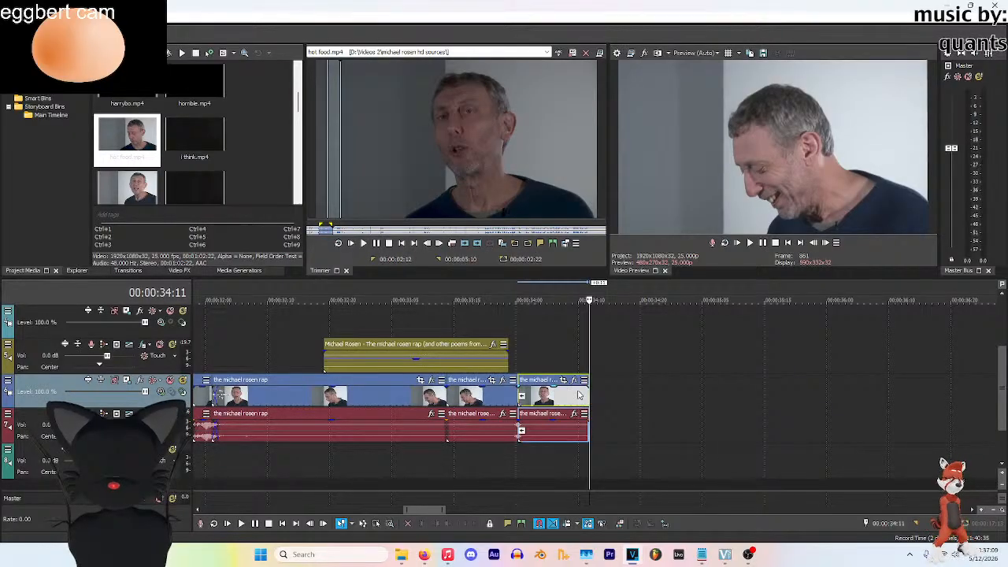
{"action": "left_click", "coordinate": [465, 243]}
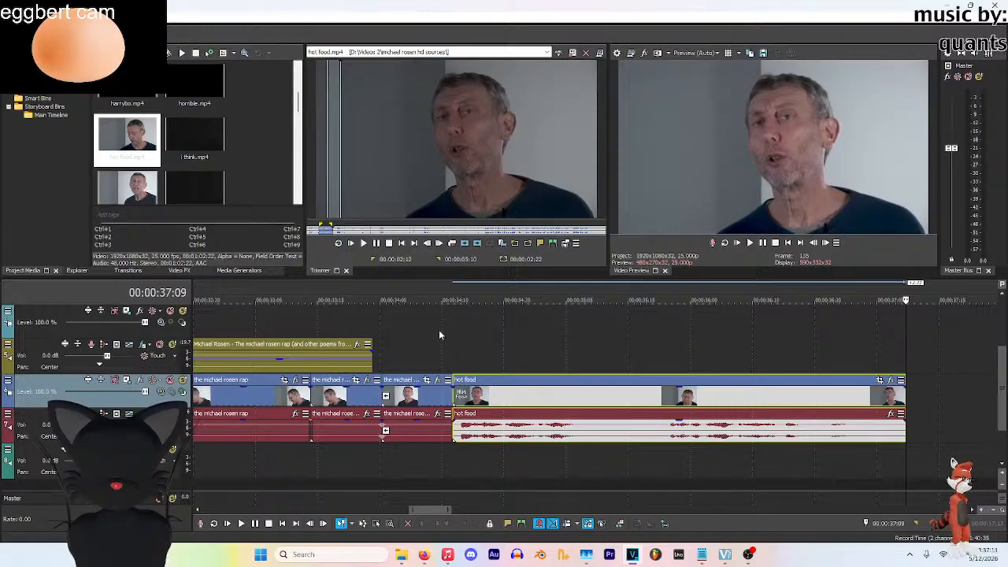
{"action": "scroll", "coordinate": [378, 330], "scroll_direction": "down", "scroll_amount": 2}
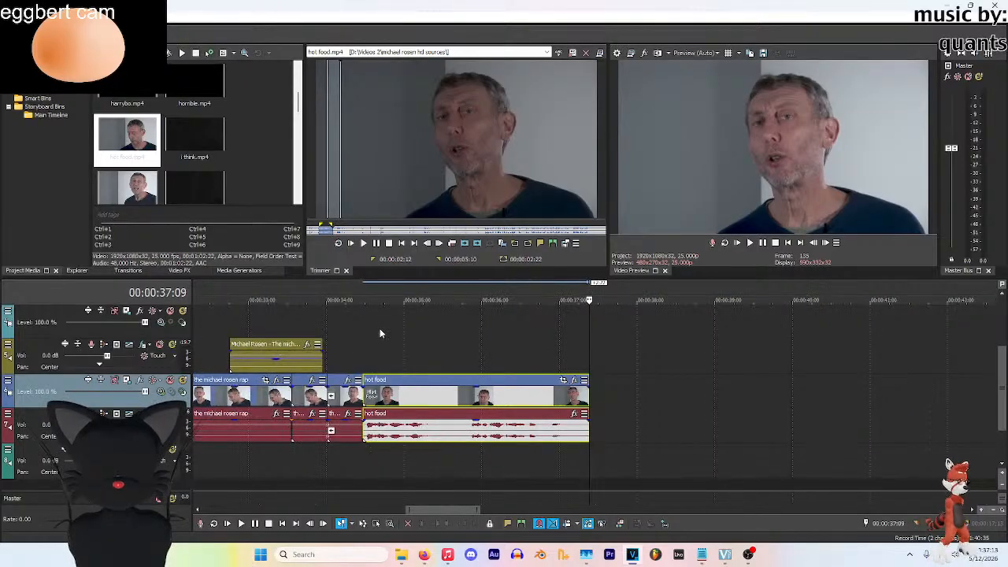
{"action": "scroll", "coordinate": [540, 340], "scroll_direction": "up", "scroll_amount": 1}
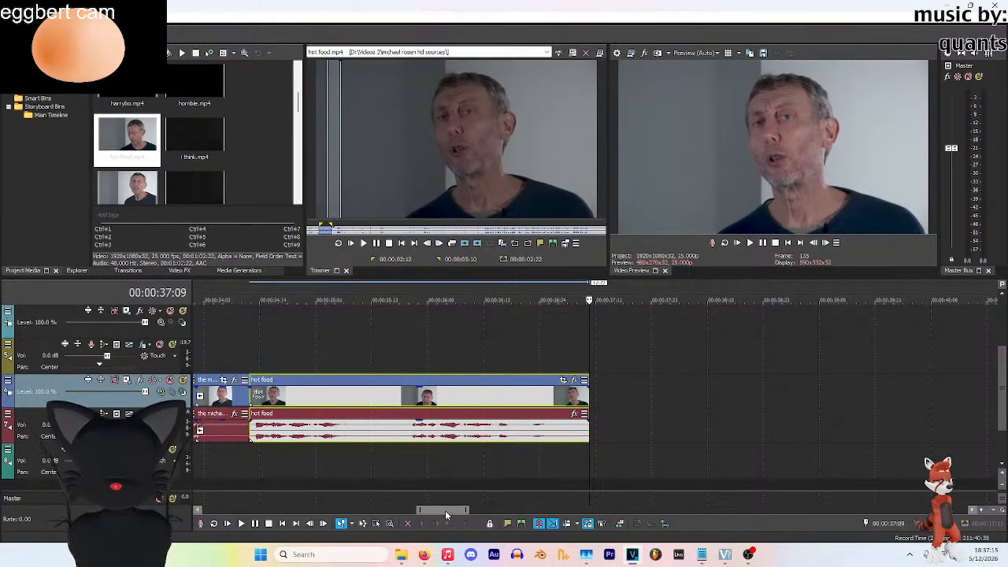
Scrub through the rest of hot food.mp4 to look over further passages
{"action": "left_click_drag", "start_coordinate": [445, 510], "coordinate": [452, 510]}
{"action": "left_click_drag", "start_coordinate": [521, 167], "coordinate": [543, 172]}
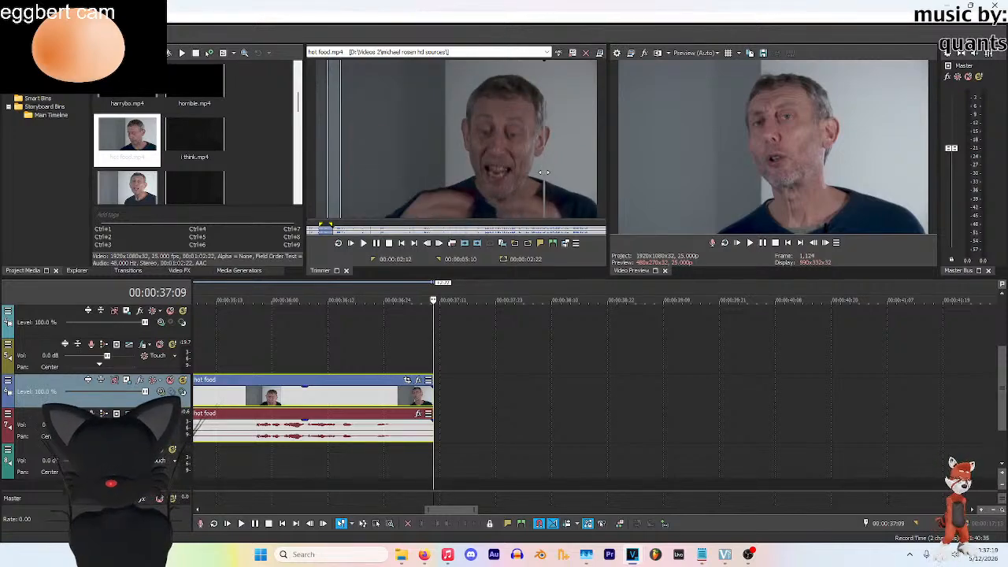
{"action": "left_click_drag", "start_coordinate": [543, 172], "coordinate": [341, 197]}
{"action": "scroll", "coordinate": [671, 390], "scroll_direction": "down", "scroll_amount": 3}
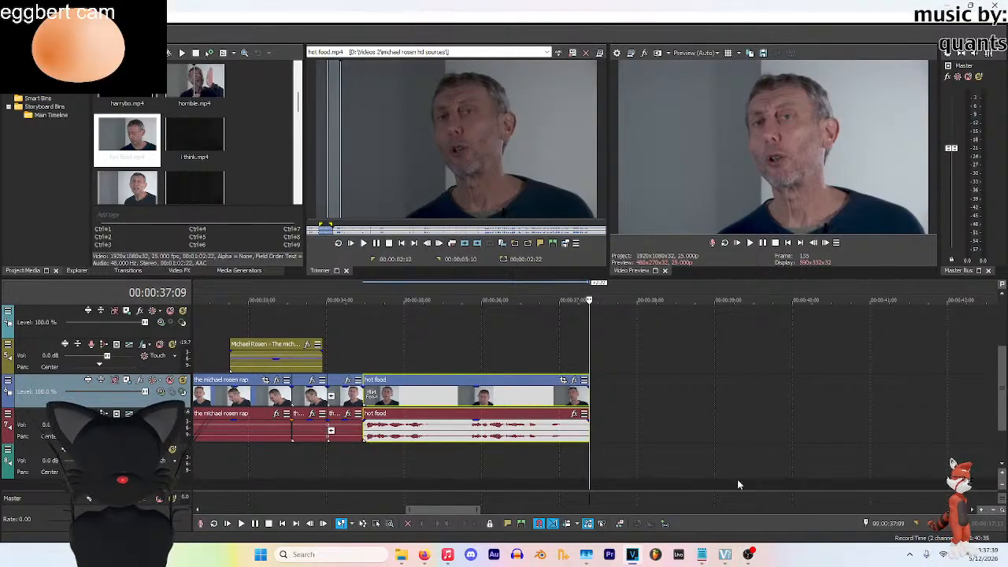
Play the timeline from 00:00:33:09 to check the transition from the michael rosen rap clips into the hot food clip
{"action": "scroll", "coordinate": [825, 361], "scroll_direction": "down", "scroll_amount": 1}
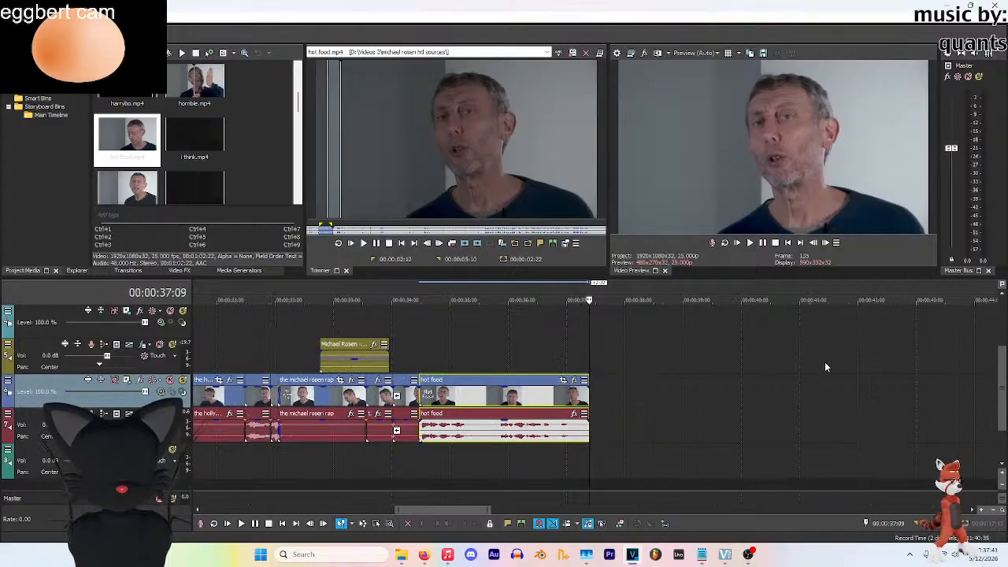
{"action": "scroll", "coordinate": [859, 371], "scroll_direction": "down", "scroll_amount": 1}
{"action": "left_click", "coordinate": [478, 300]}
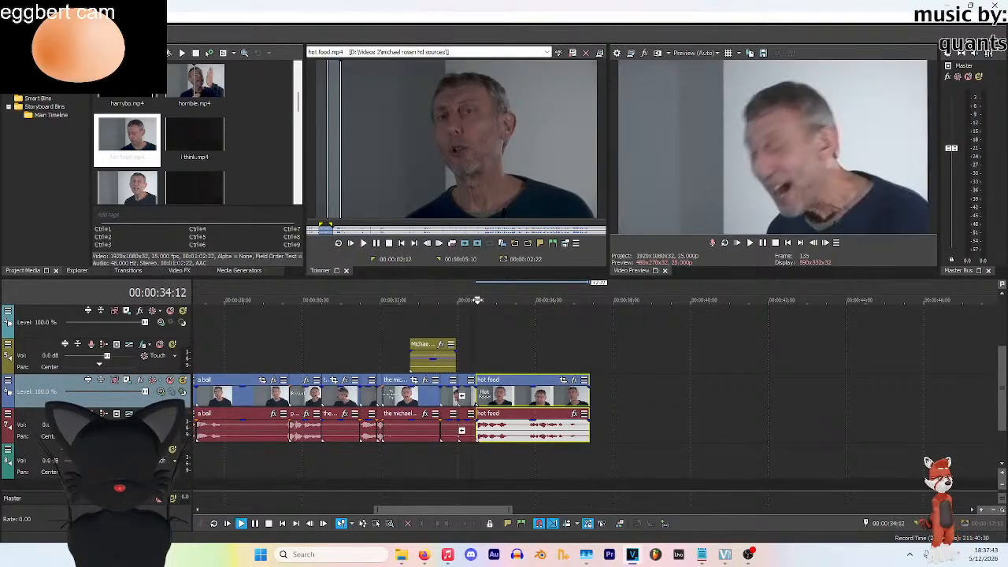
{"action": "key", "text": "space"}
{"action": "key", "text": "space"}
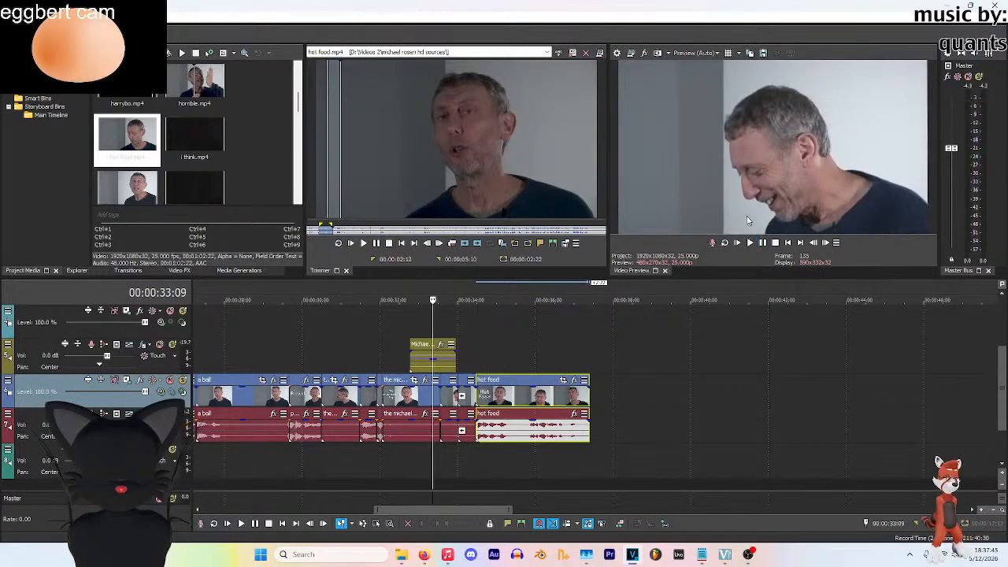
{"action": "left_click", "coordinate": [750, 242]}
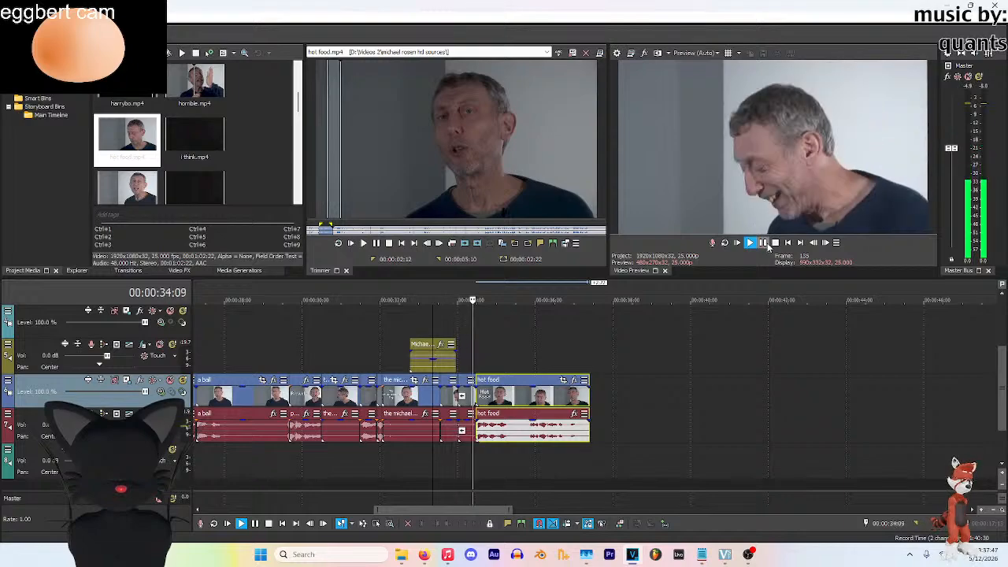
Extend the end of the last hot food clip, play the added part and trim the end to 00:00:38:05
{"action": "scroll", "coordinate": [691, 350], "scroll_direction": "up", "scroll_amount": 2}
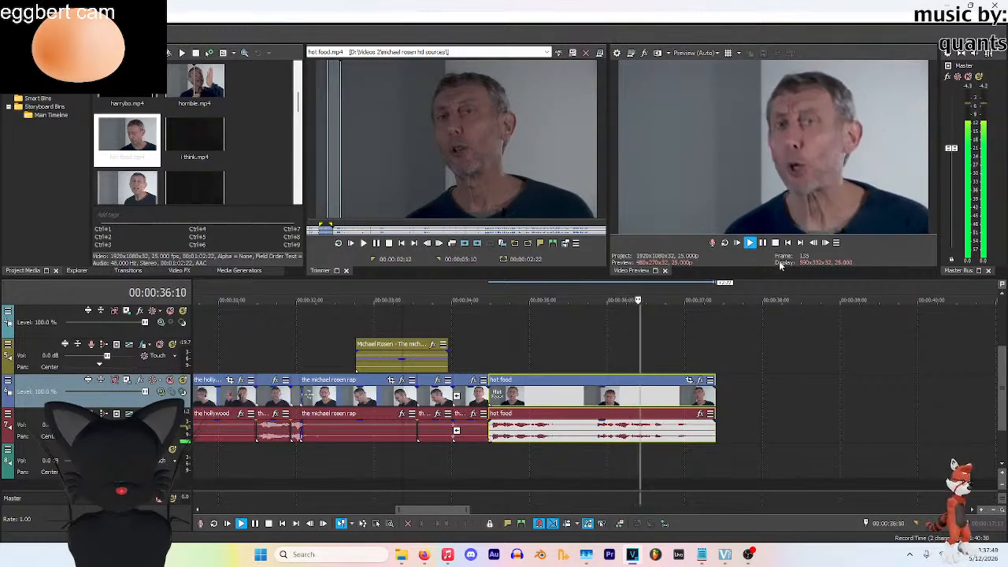
{"action": "left_click", "coordinate": [763, 242]}
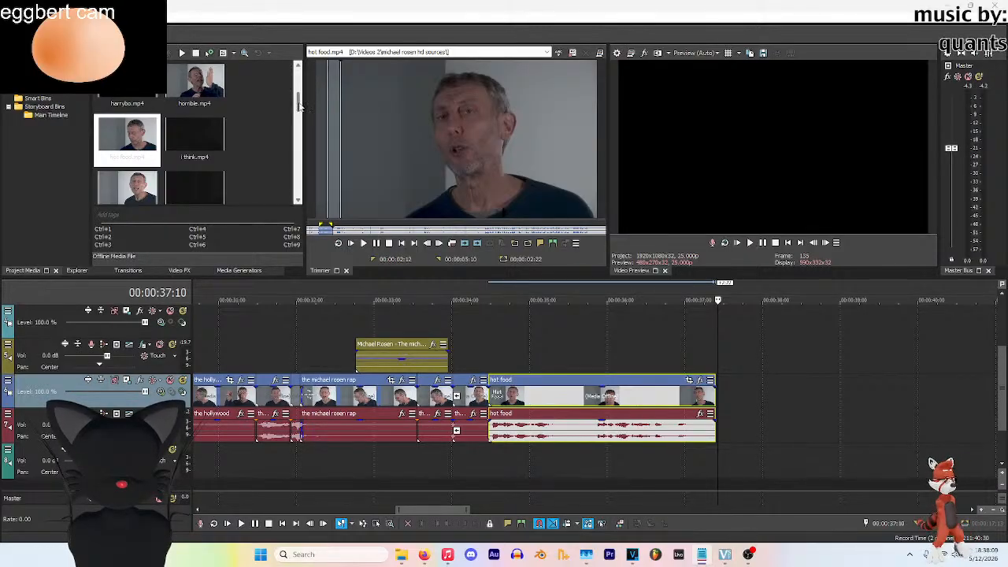
{"action": "left_click_drag", "start_coordinate": [718, 374], "coordinate": [794, 394]}
{"action": "key", "text": "space"}
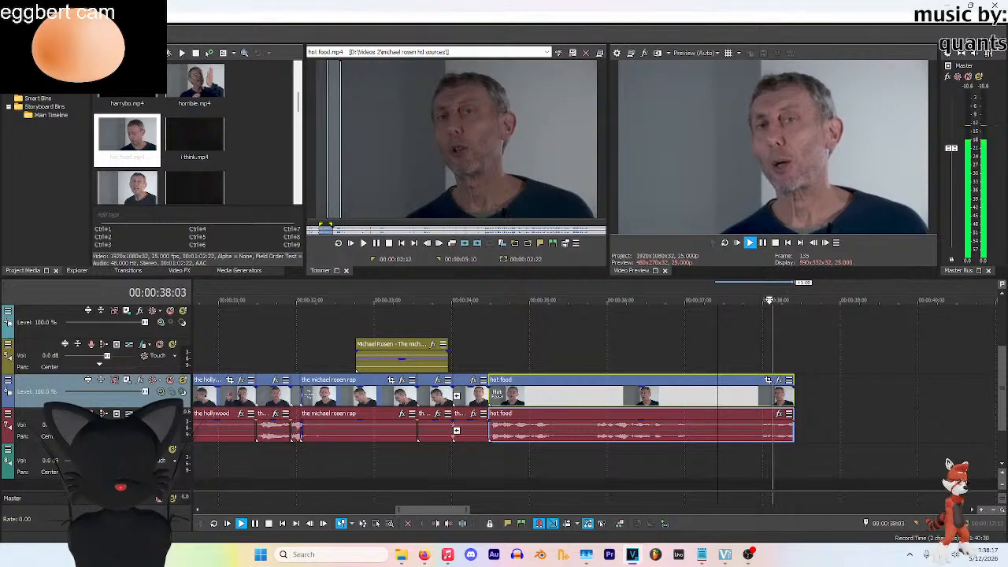
{"action": "key", "text": "space"}
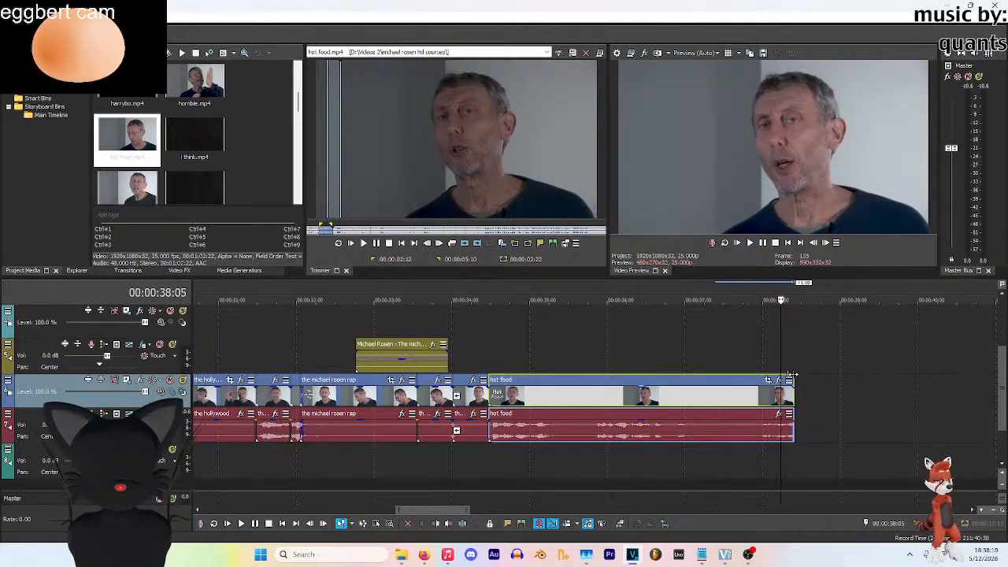
{"action": "left_click_drag", "start_coordinate": [793, 394], "coordinate": [780, 394]}
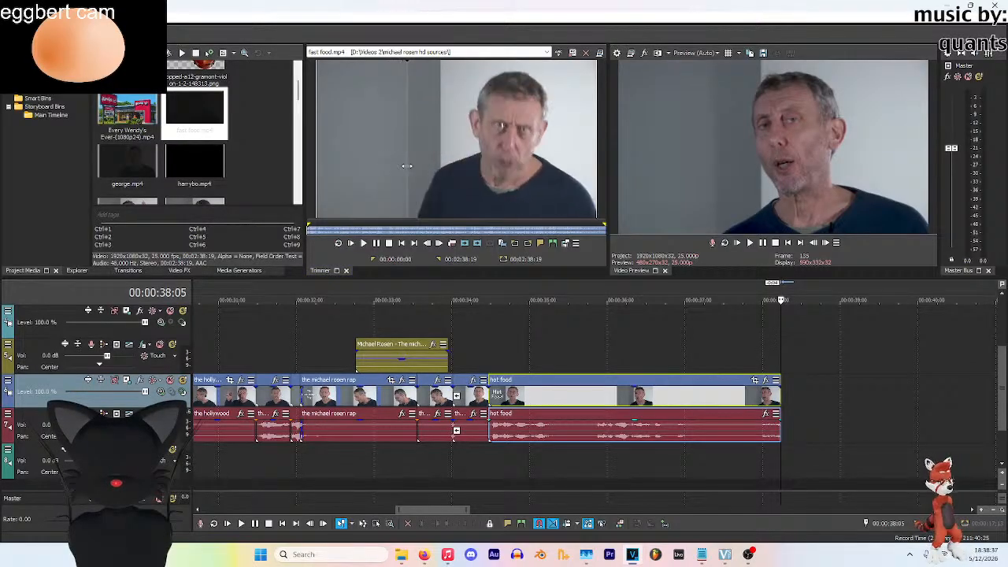
In fast food.mp4, play the passage around 00:00:49 and mark the range from 00:00:49:11 to 00:00:50:08
{"action": "left_click", "coordinate": [403, 229]}
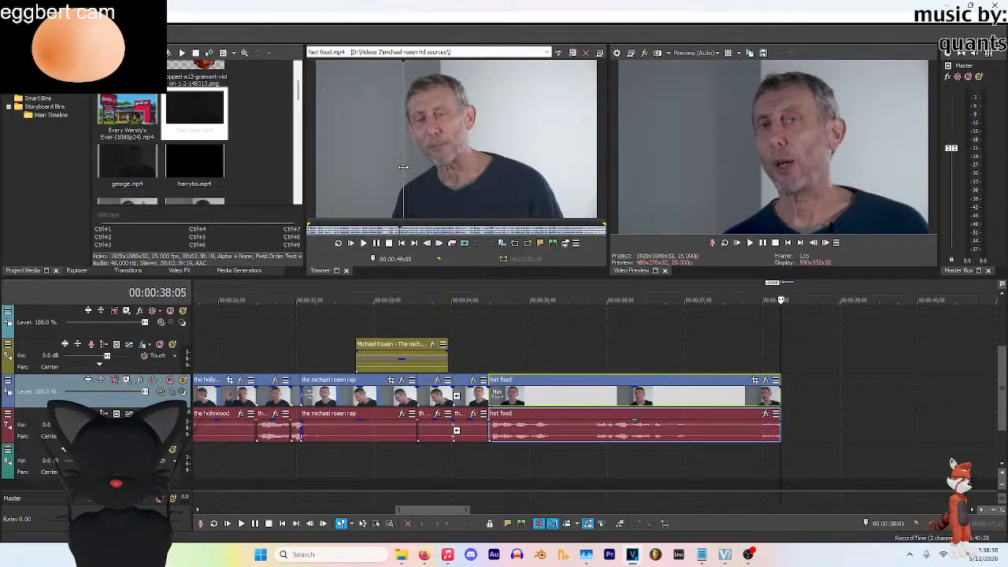
{"action": "left_click", "coordinate": [377, 244]}
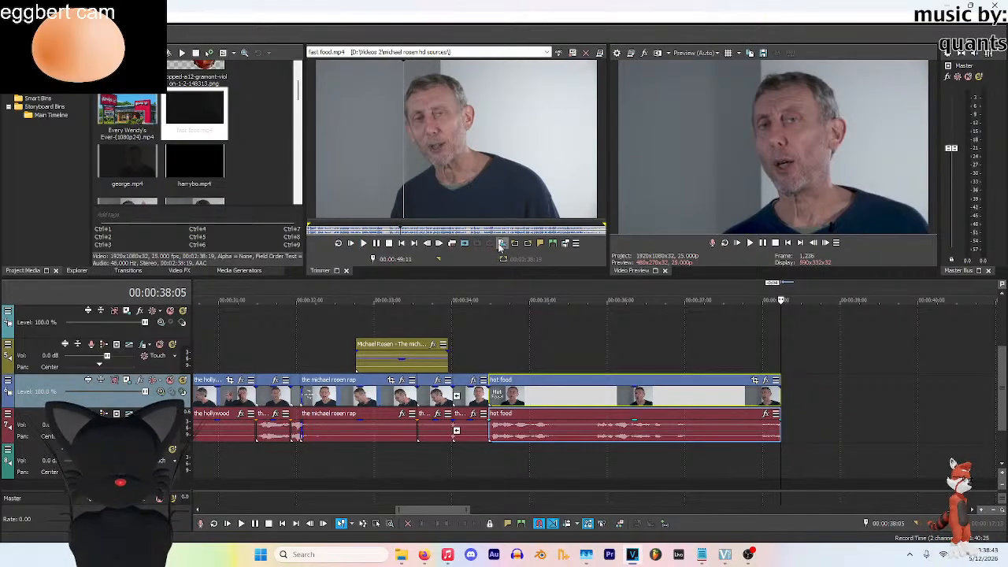
{"action": "left_click", "coordinate": [377, 243]}
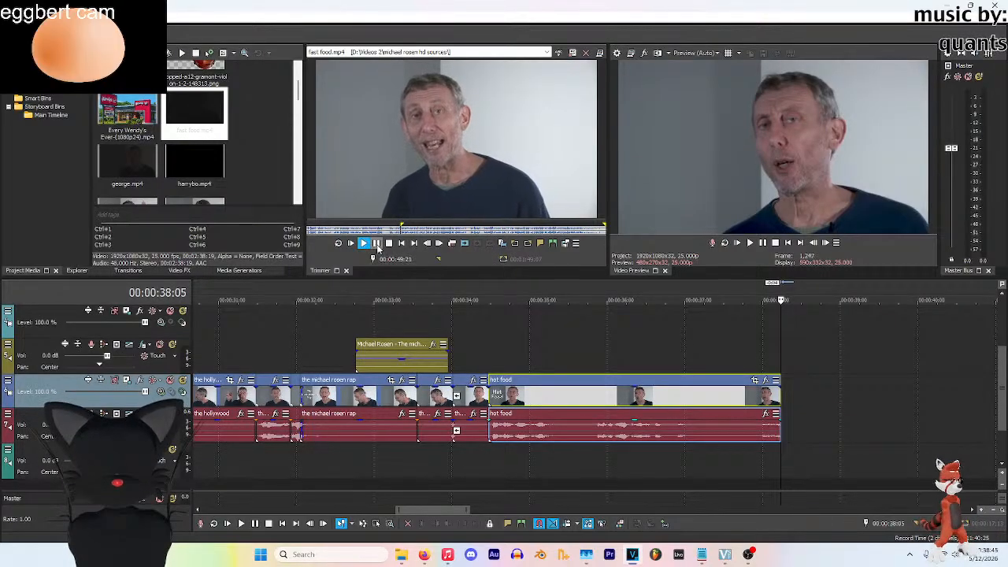
{"action": "left_click", "coordinate": [377, 244]}
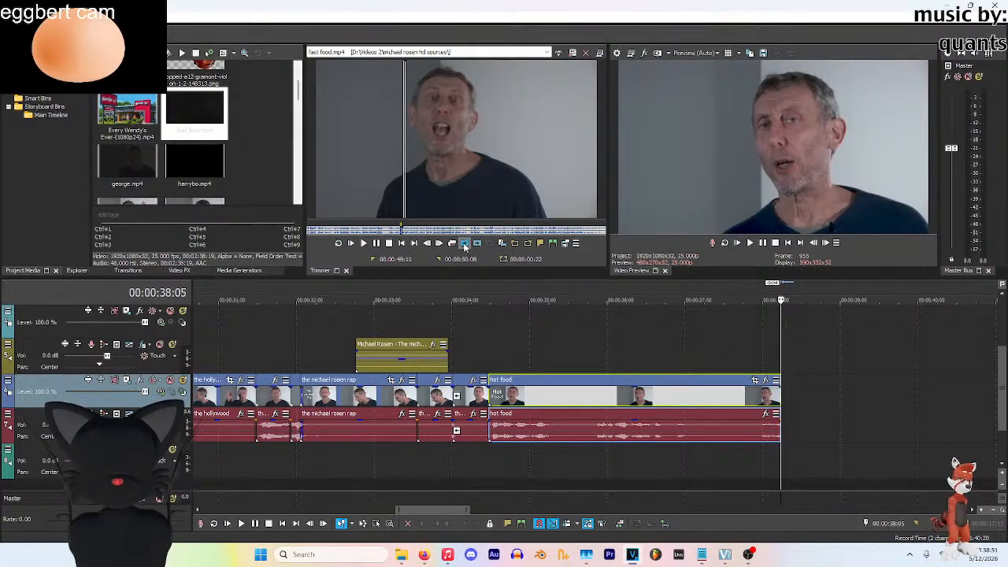
Add the marked fast food range at 00:00:38:05 after the hot food clip and tighten it to overlap that clip slightly
{"action": "key", "text": "a"}
{"action": "left_click", "coordinate": [792, 304]}
{"action": "key", "text": "space"}
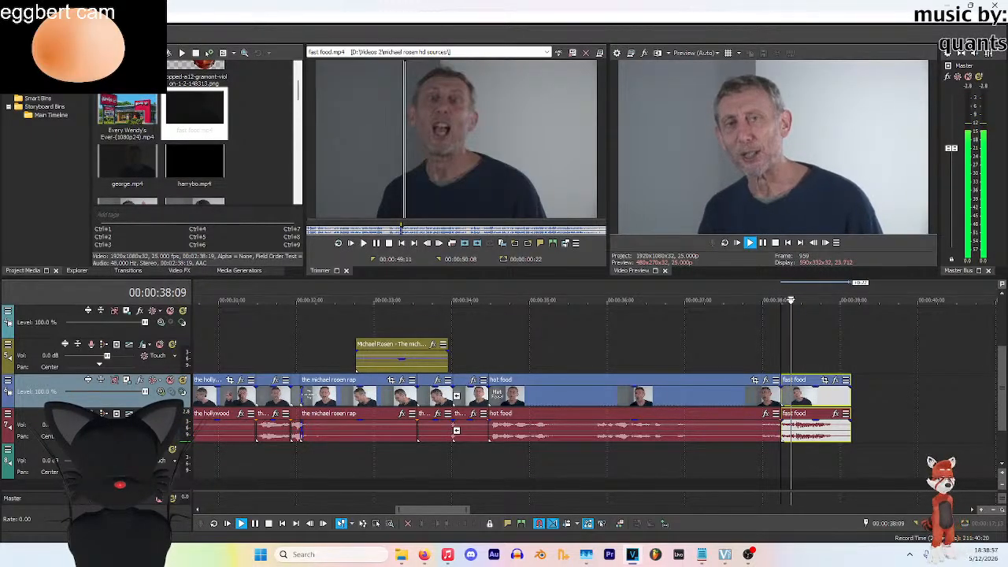
{"action": "left_click", "coordinate": [778, 396]}
{"action": "left_click_drag", "start_coordinate": [780, 397], "coordinate": [792, 389]}
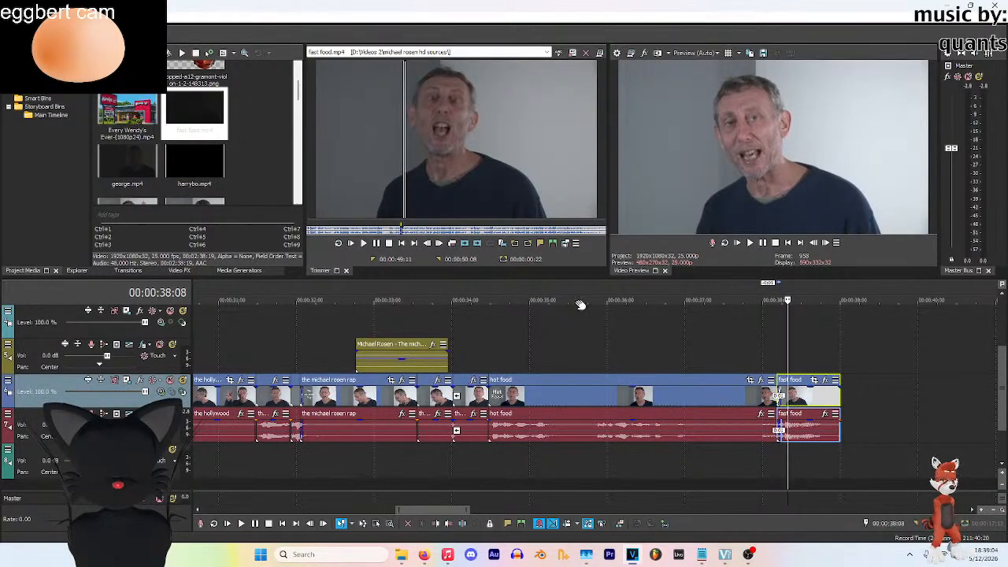
Play the timeline from the michael rosen rap clips to check the cuts, and trim the fast food clip's end to 00:00:38:23
{"action": "left_click", "coordinate": [578, 305]}
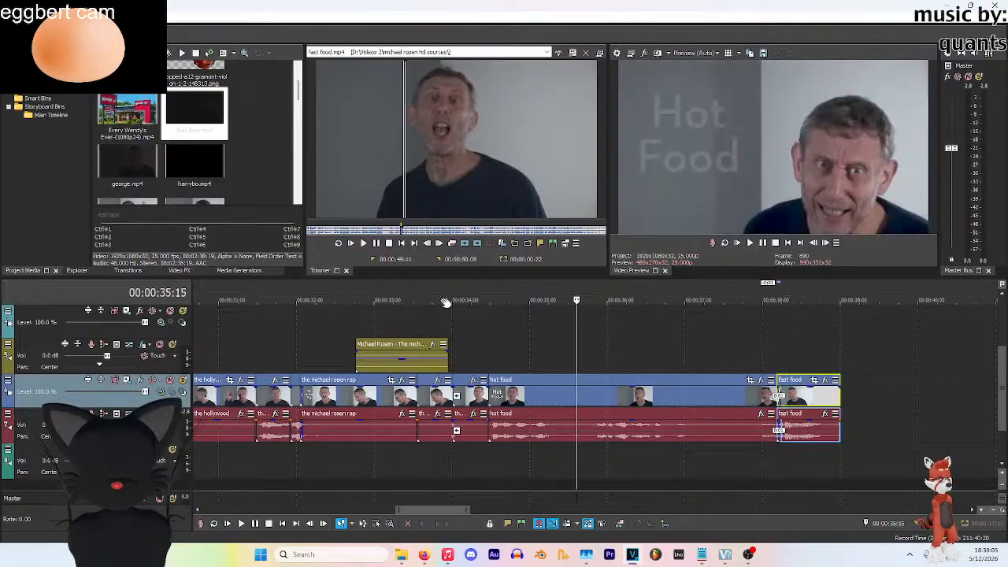
{"action": "left_click", "coordinate": [382, 301]}
{"action": "left_click", "coordinate": [750, 242]}
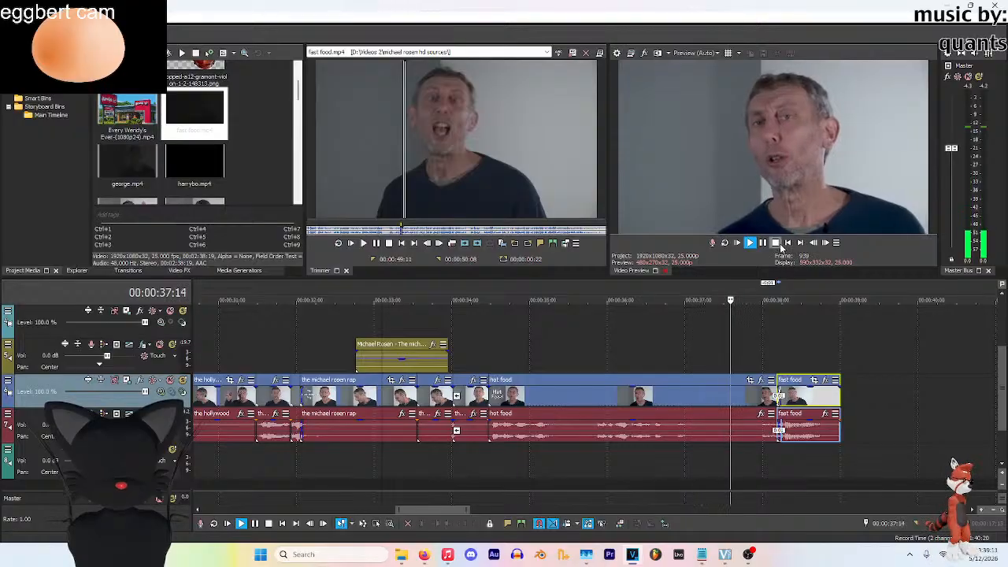
{"action": "left_click", "coordinate": [776, 244]}
{"action": "mouse_move", "coordinate": [838, 406]}
{"action": "left_mouse_down"}
{"action": "mouse_move", "coordinate": [890, 397]}
{"action": "mouse_move", "coordinate": [836, 394]}
{"action": "left_mouse_up"}
{"action": "key", "text": "End"}
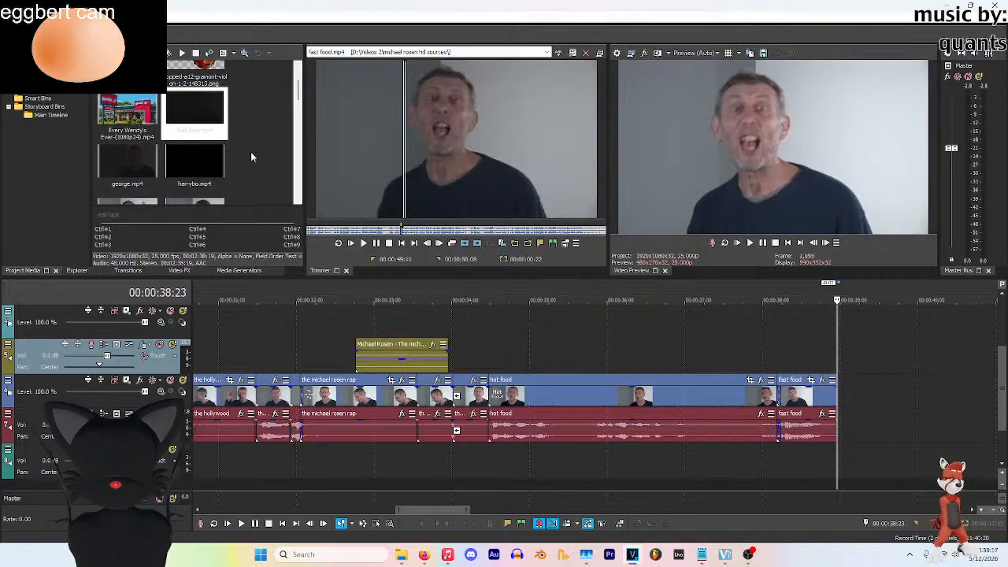
Open hot food.mp4 for trimming and play a passage near its end
{"action": "scroll", "coordinate": [252, 145], "scroll_direction": "down", "scroll_amount": 4}
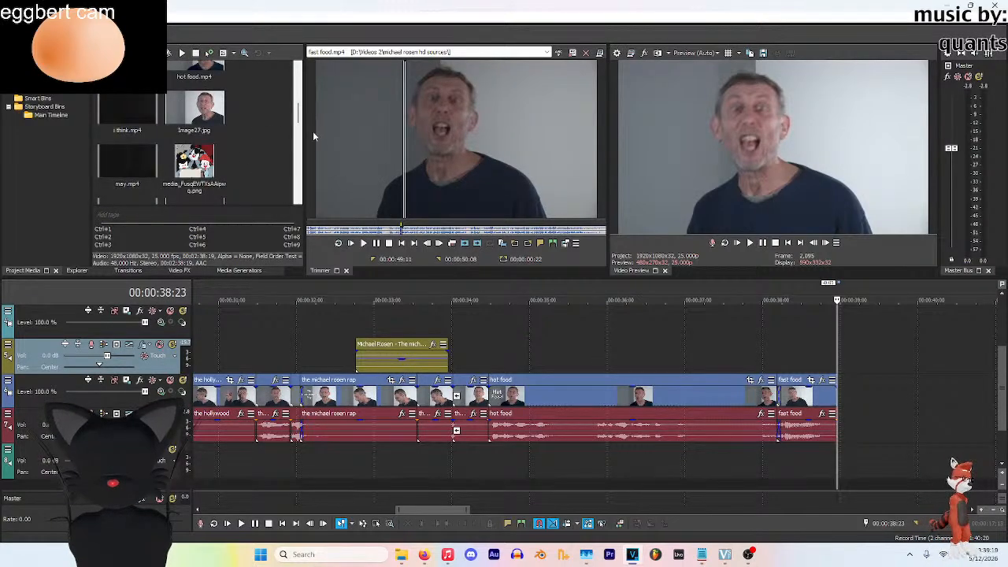
{"action": "scroll", "coordinate": [252, 135], "scroll_direction": "up", "scroll_amount": 2}
{"action": "double_click", "coordinate": [180, 151]}
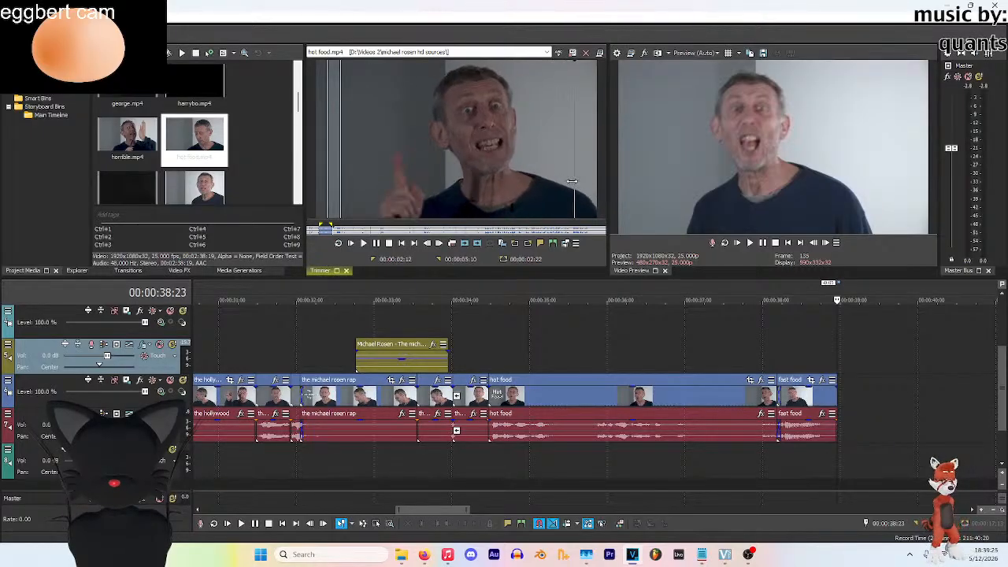
{"action": "left_click", "coordinate": [555, 182]}
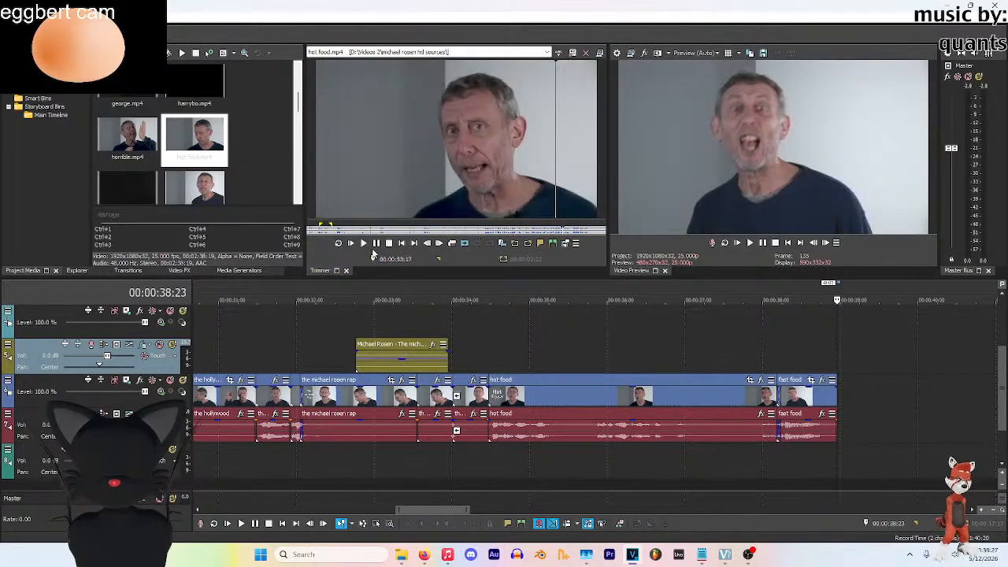
{"action": "left_click", "coordinate": [363, 242]}
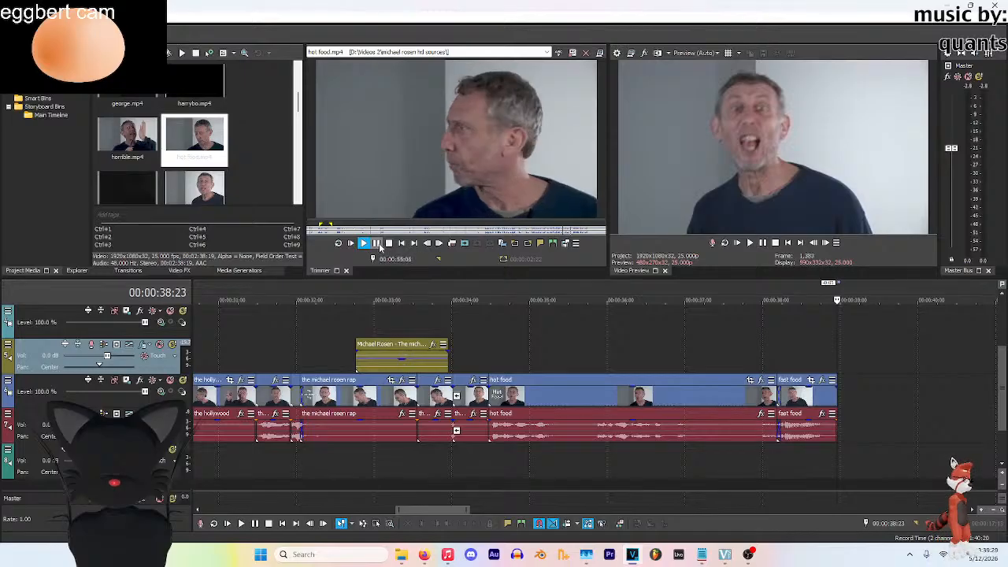
Mark hot food.mp4 from 00:00:55:24 to 00:00:59:09 and add the range at 00:00:38:23, directly after the fast food clip
{"action": "left_click", "coordinate": [378, 244]}
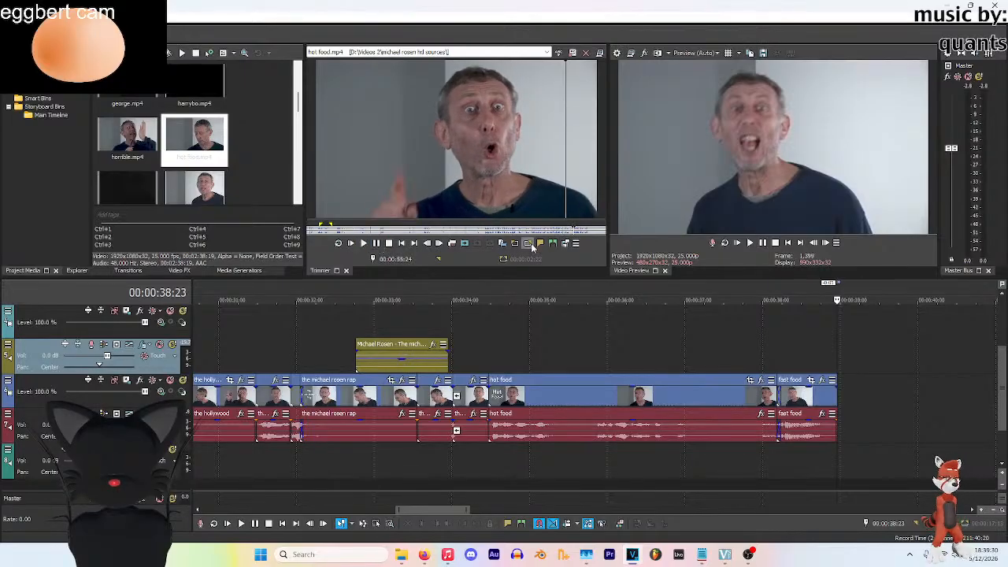
{"action": "left_click", "coordinate": [379, 245]}
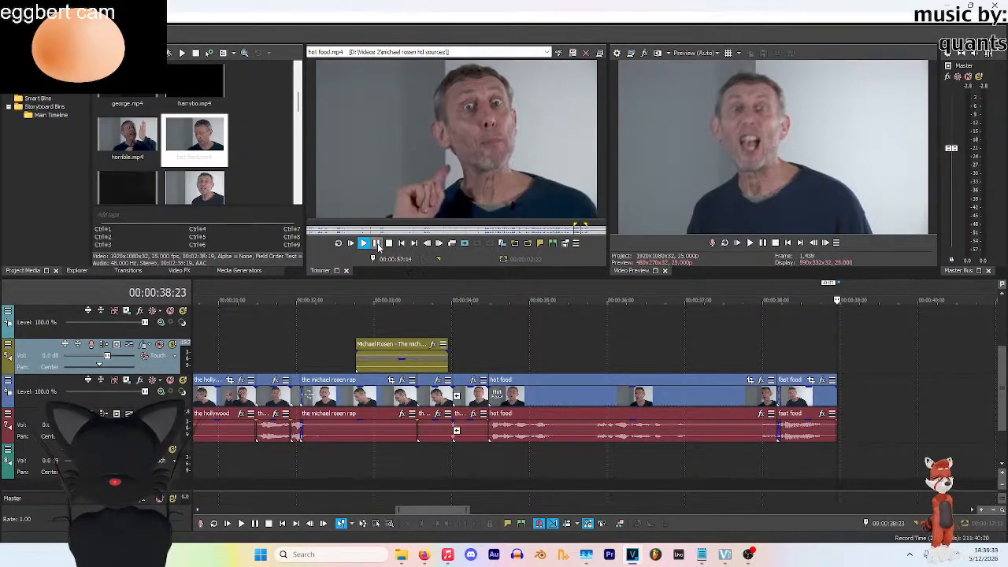
{"action": "left_click", "coordinate": [379, 245]}
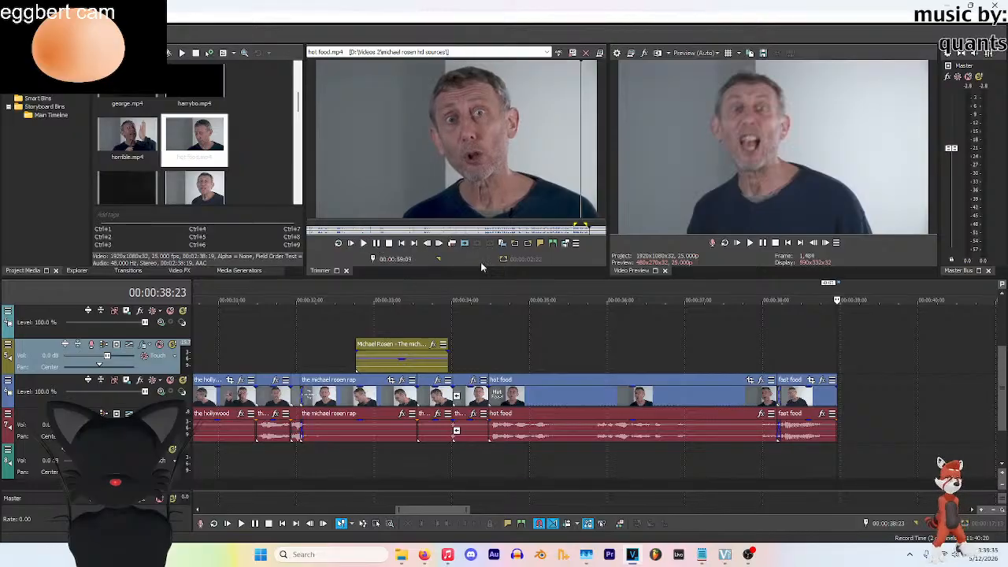
{"action": "left_click", "coordinate": [526, 245]}
{"action": "left_click", "coordinate": [835, 403]}
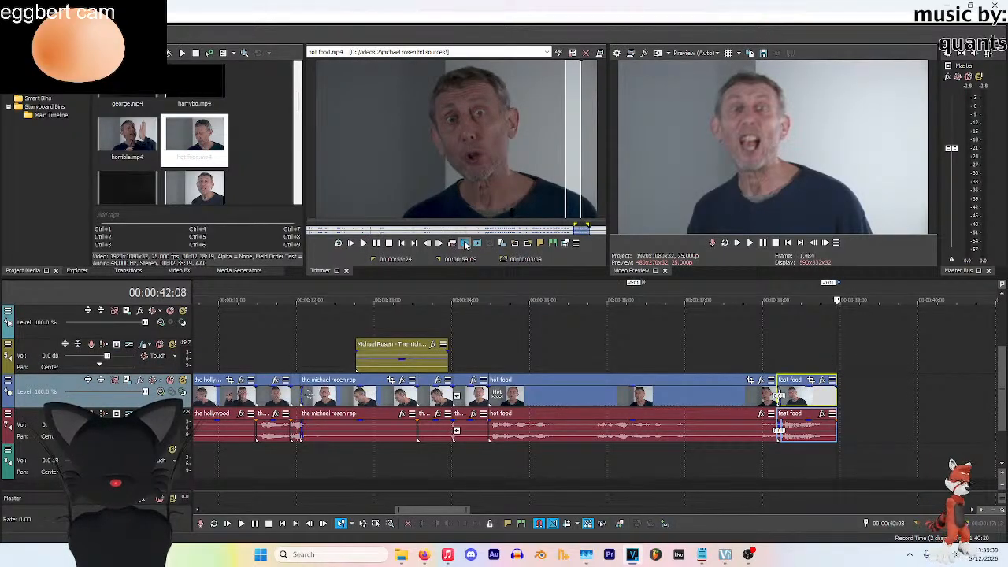
{"action": "left_click", "coordinate": [502, 244]}
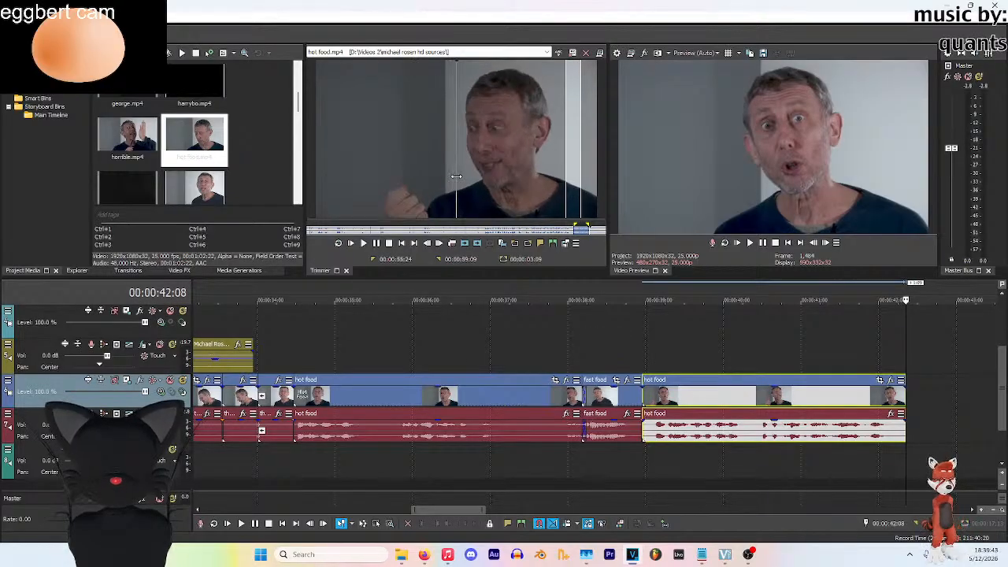
Play the middle of hot food.mp4 and mark the short range from 00:00:37:22 to 00:00:38:08
{"action": "left_click_drag", "start_coordinate": [497, 191], "coordinate": [465, 198]}
{"action": "key", "text": "space"}
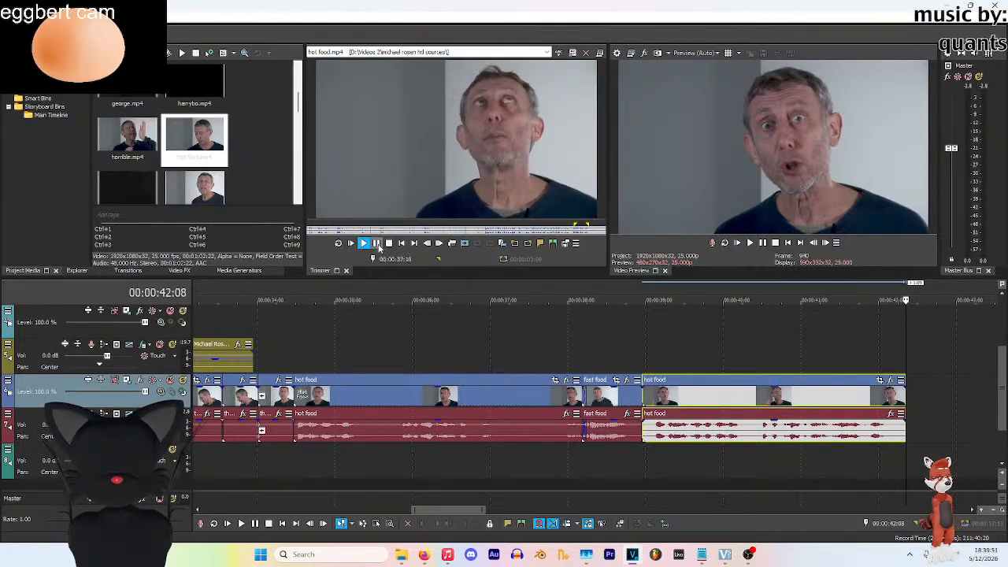
{"action": "key", "text": "space"}
{"action": "key", "text": "space"}
{"action": "key", "text": "space"}
{"action": "key", "text": "o"}
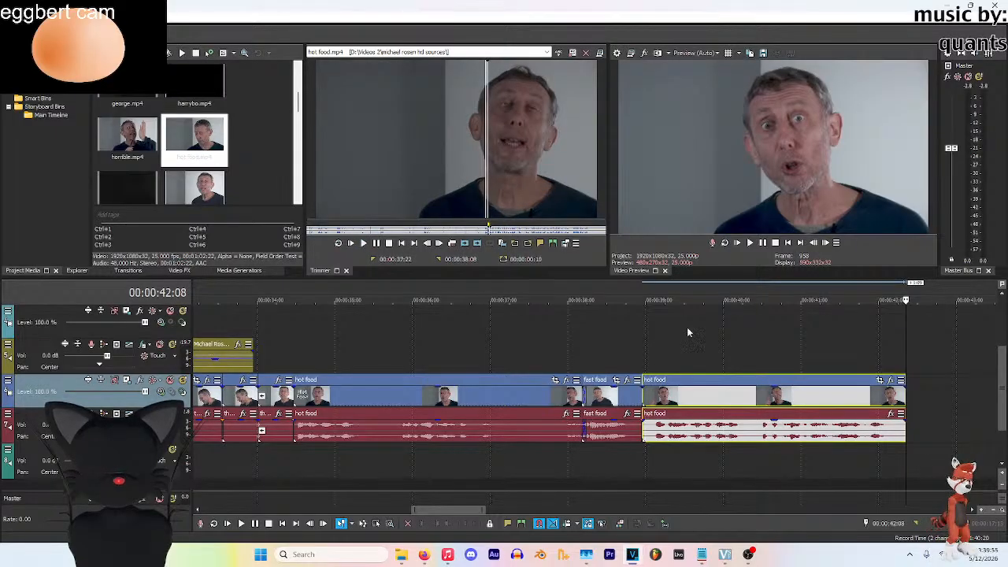
Add the short hot food range at 00:00:42:08 and move it down onto the main video and audio tracks
{"action": "left_click", "coordinate": [906, 363]}
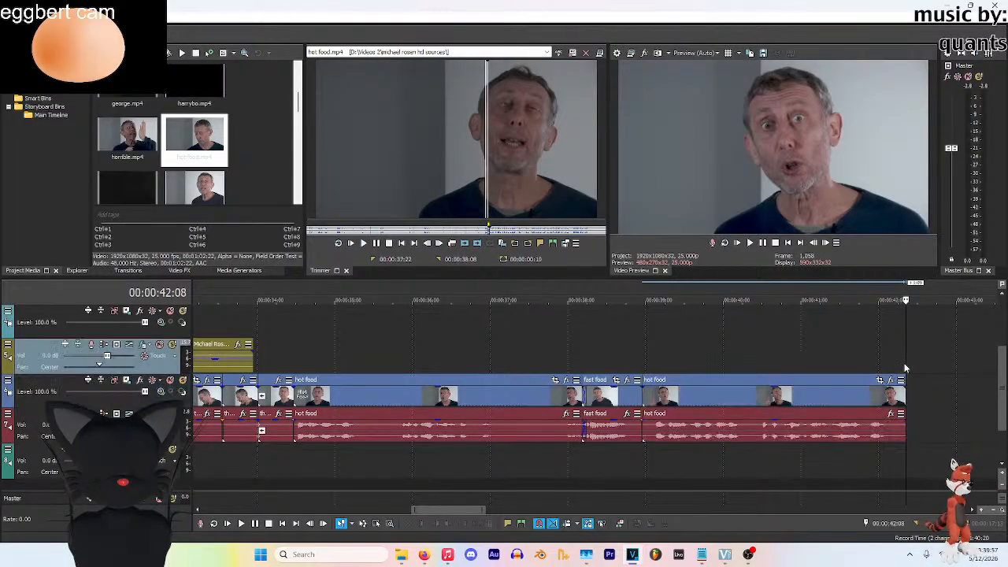
{"action": "left_click", "coordinate": [465, 243]}
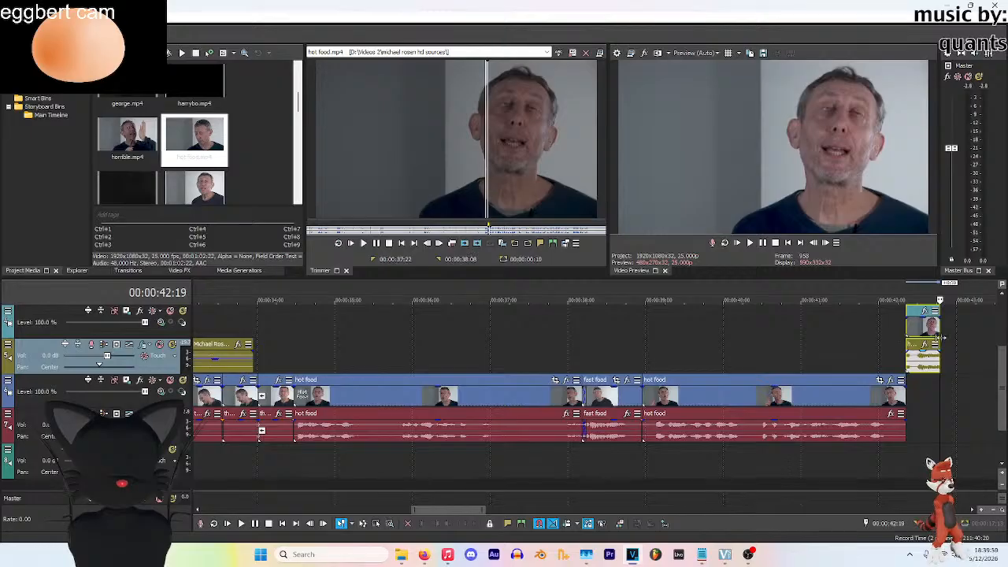
{"action": "left_click_drag", "start_coordinate": [925, 409], "coordinate": [923, 397]}
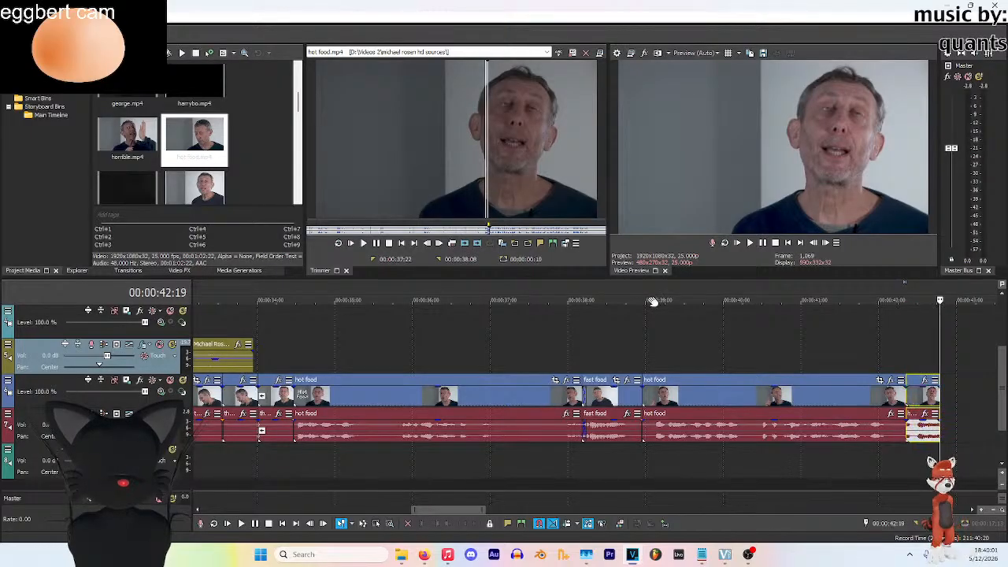
Play the hot food clip that follows the fast food clip and split it at 00:00:39:15
{"action": "left_click", "coordinate": [654, 303]}
{"action": "key", "text": "space"}
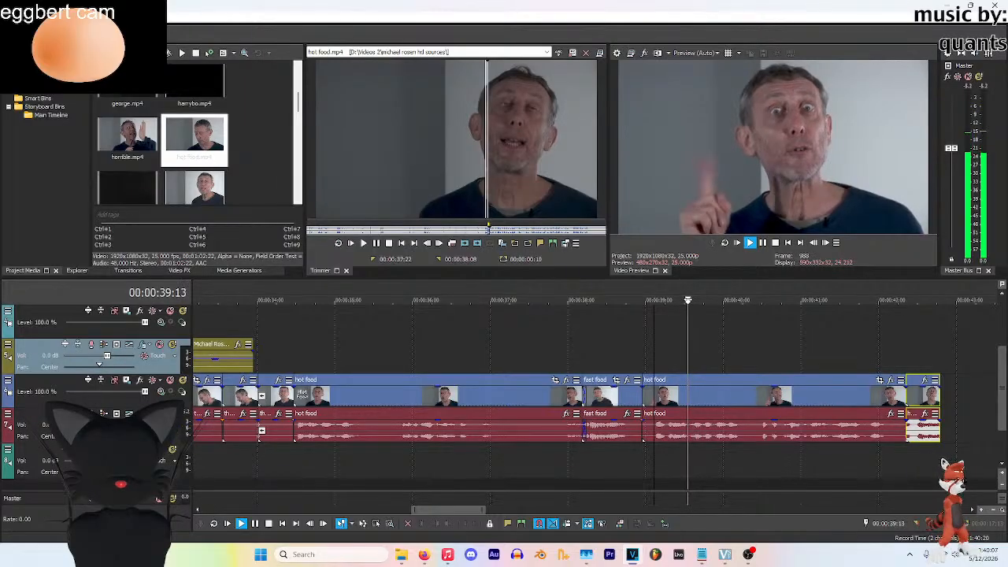
{"action": "key", "text": "space"}
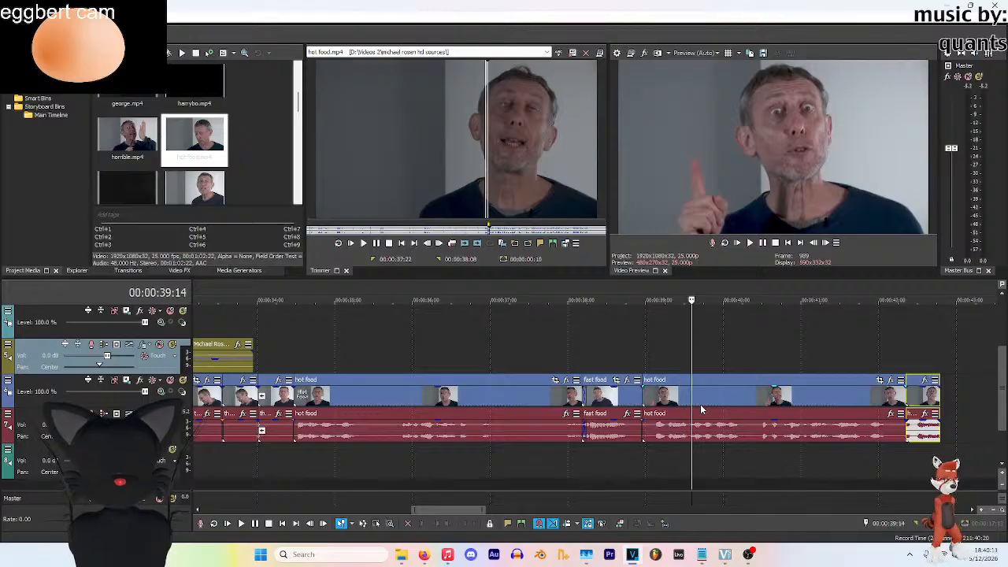
{"action": "left_click", "coordinate": [693, 405]}
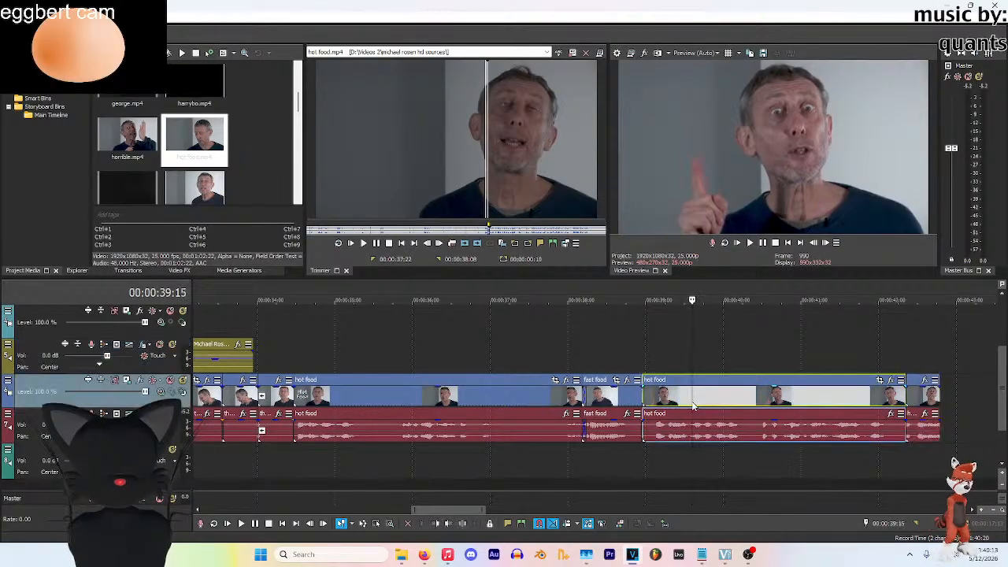
{"action": "key", "text": "s"}
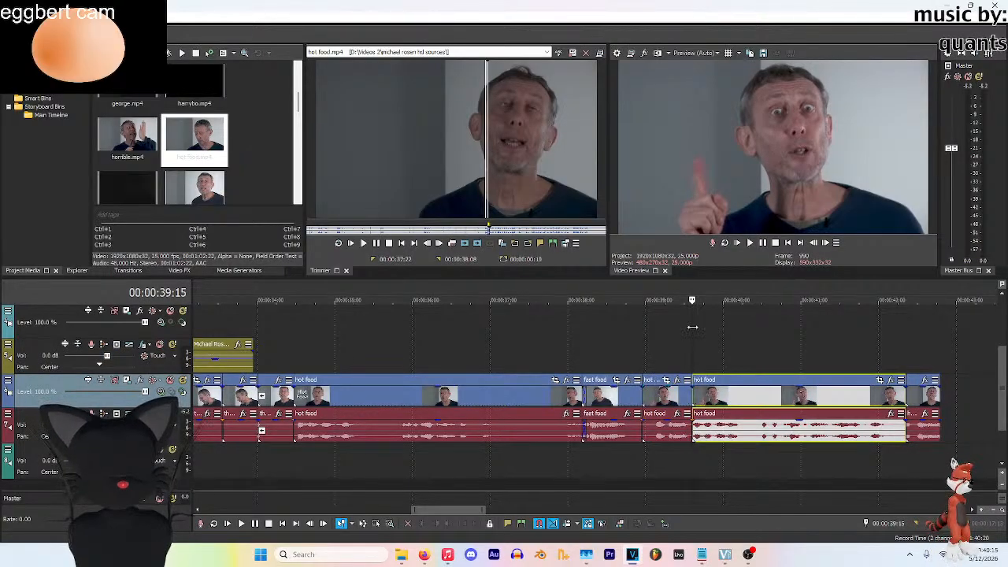
Play on from the split and split the remaining part of the hot food clip at 00:00:40:08
{"action": "key", "text": "space"}
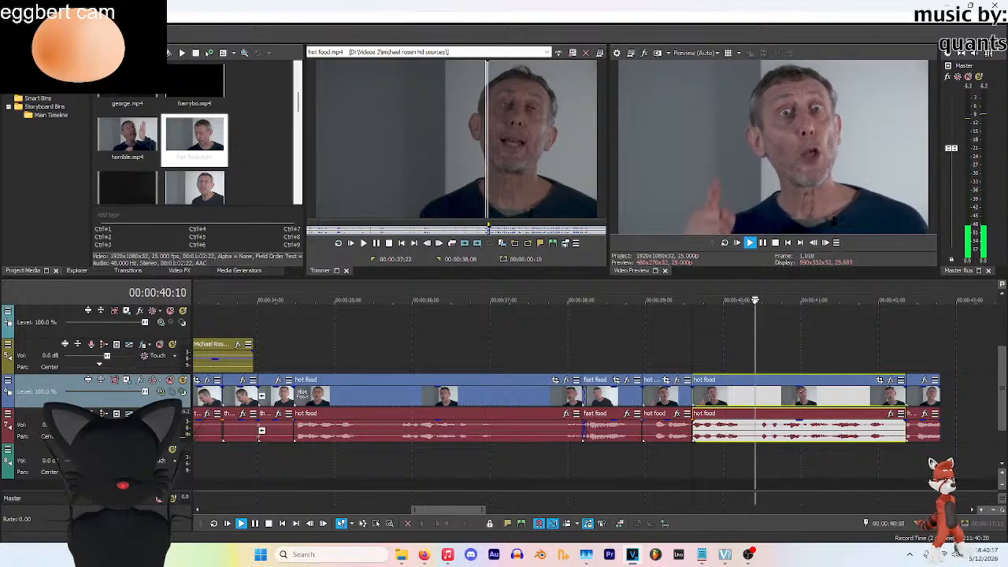
{"action": "key", "text": "space"}
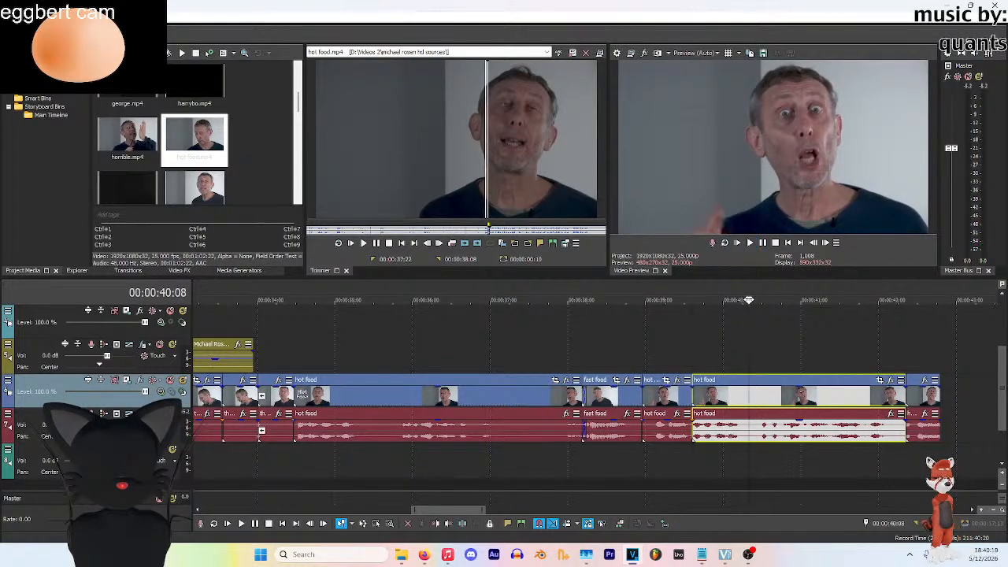
{"action": "key", "text": "s"}
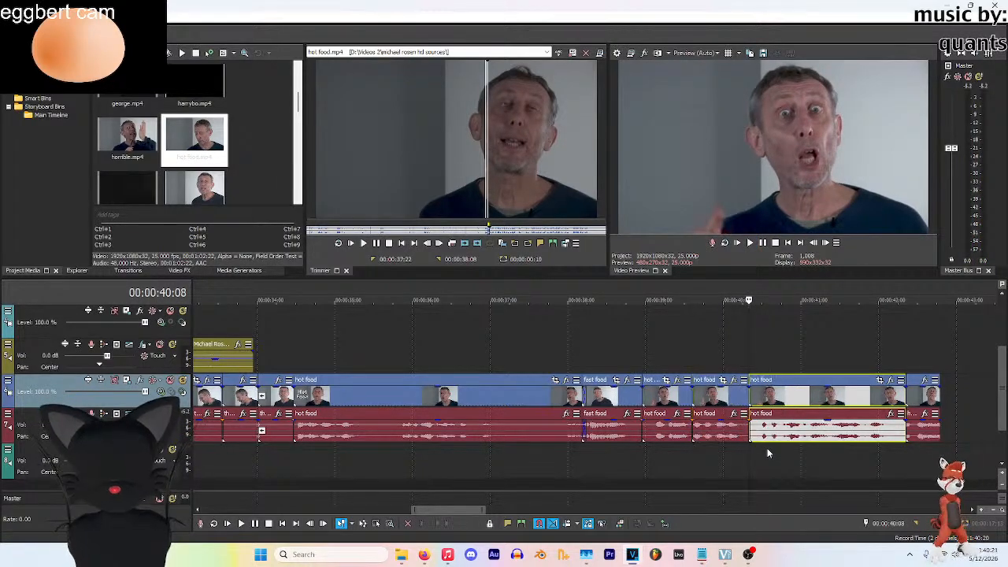
Delete the hot food piece between 00:00:39:15 and 00:00:40:08, move the short final hot food clip into its place and close the gap
{"action": "left_click", "coordinate": [718, 396]}
{"action": "key", "text": "Delete"}
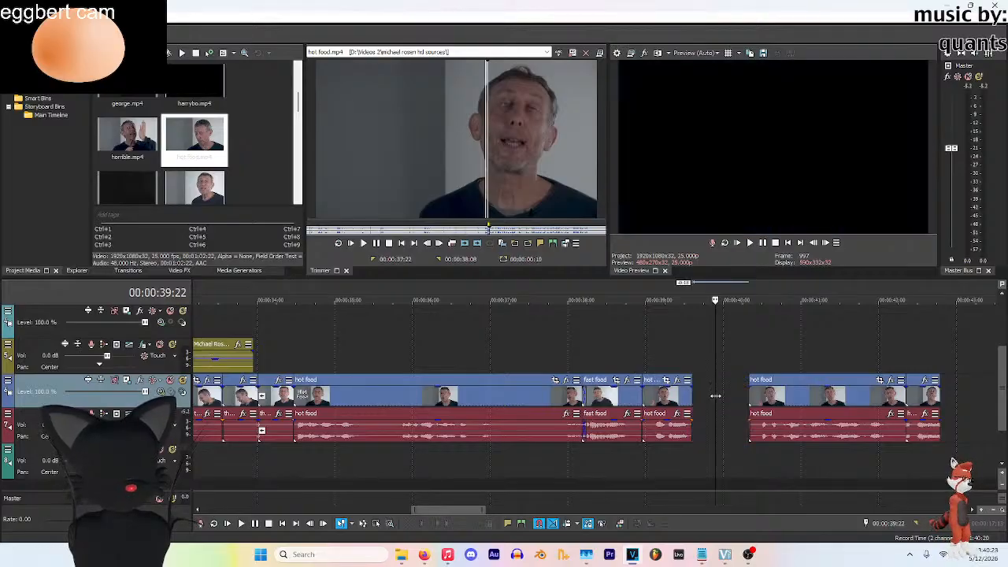
{"action": "left_click", "coordinate": [930, 403]}
{"action": "left_click_drag", "start_coordinate": [906, 393], "coordinate": [962, 400]}
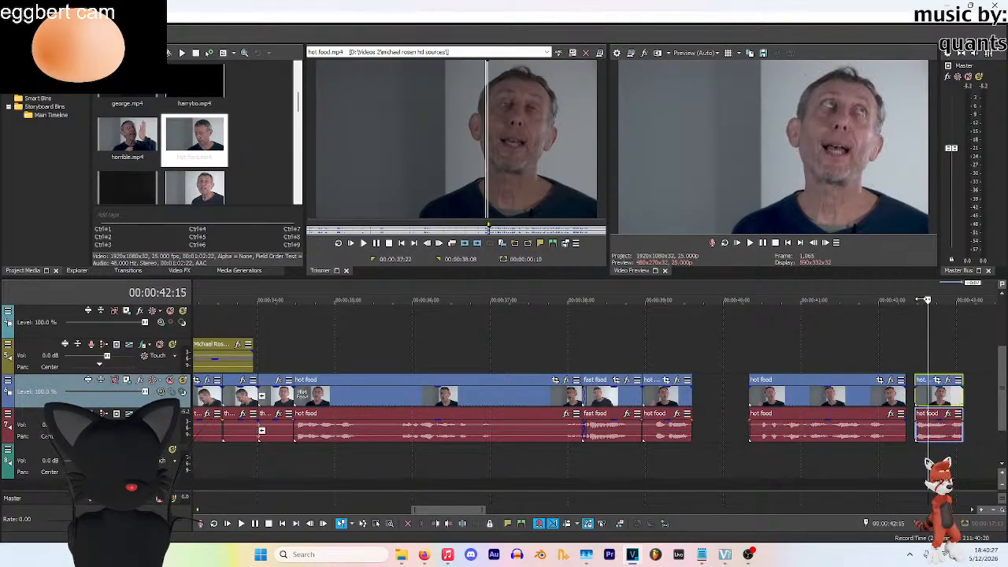
{"action": "key", "text": "space"}
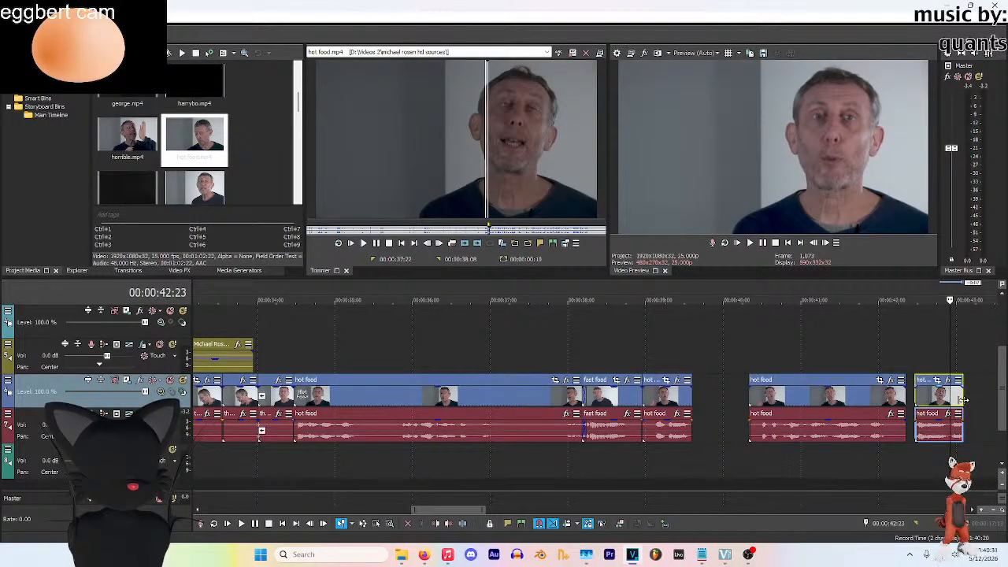
{"action": "left_click_drag", "start_coordinate": [959, 399], "coordinate": [724, 400]}
{"action": "left_click_drag", "start_coordinate": [789, 400], "coordinate": [765, 407]}
Play the sequence from 00:00:36:07 to check the reordered hot food clips, stopping at the end of the last clip at 00:00:42:01
{"action": "left_click", "coordinate": [435, 327]}
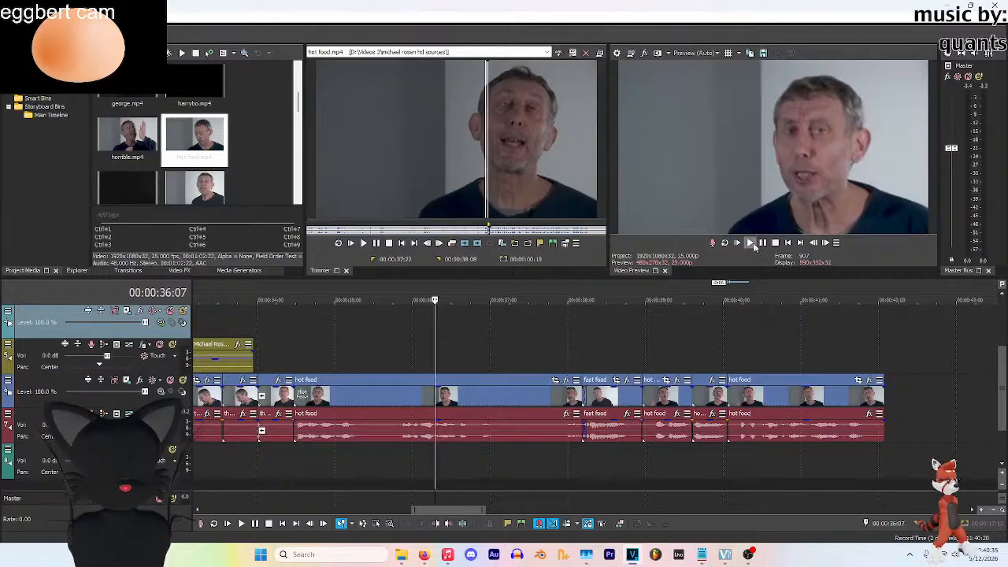
{"action": "left_click", "coordinate": [749, 244]}
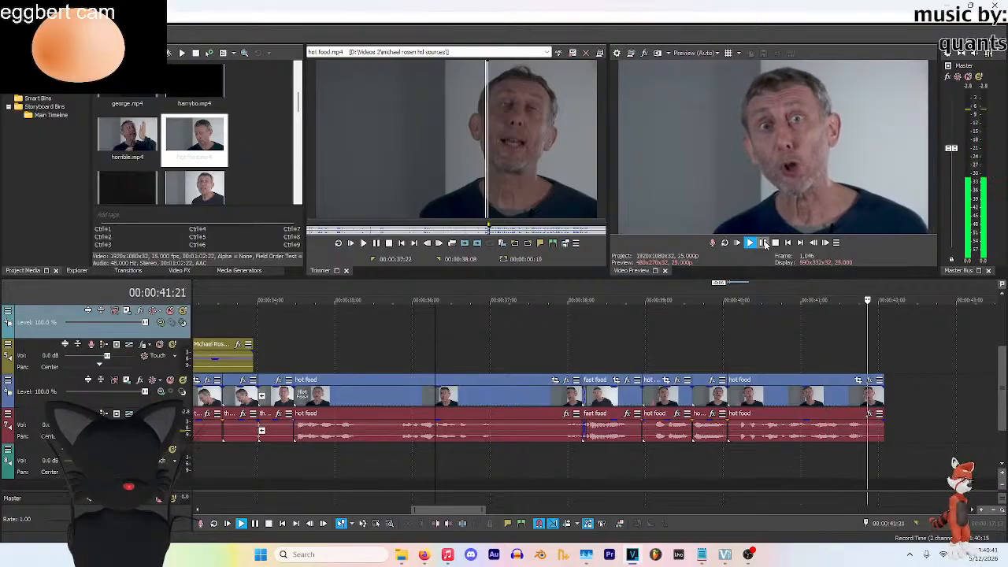
{"action": "left_click", "coordinate": [880, 407]}
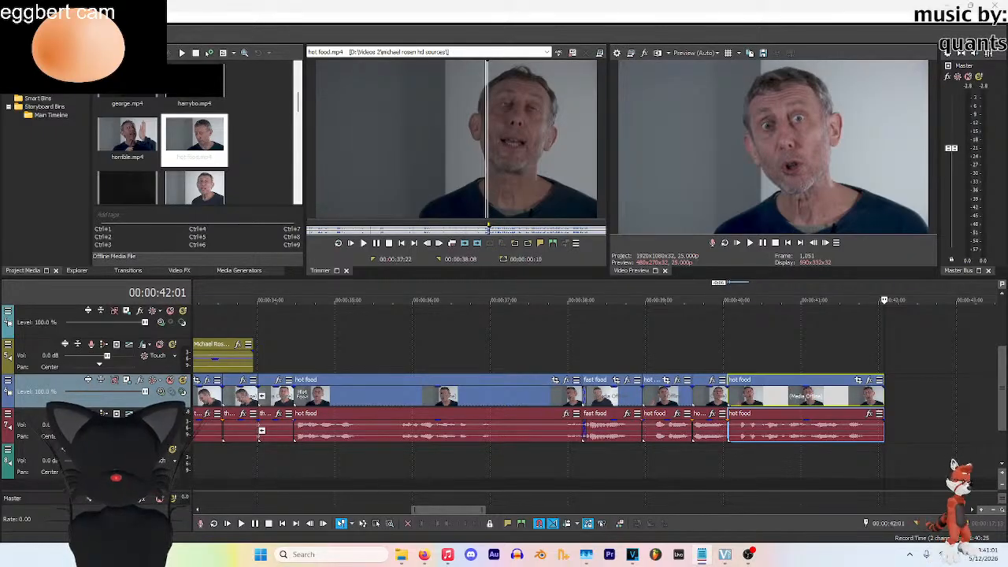
Open tea time.mp4 in the Trimmer, play its late section and mark the range from 00:00:30:07 to 00:00:31:06
{"action": "scroll", "coordinate": [241, 137], "scroll_direction": "down", "scroll_amount": 5}
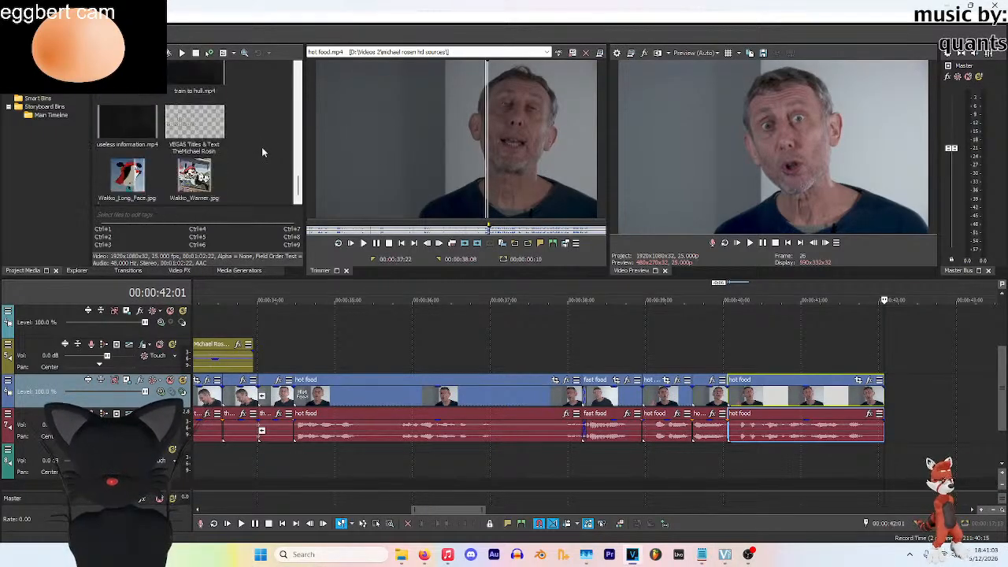
{"action": "scroll", "coordinate": [262, 147], "scroll_direction": "up", "scroll_amount": 2}
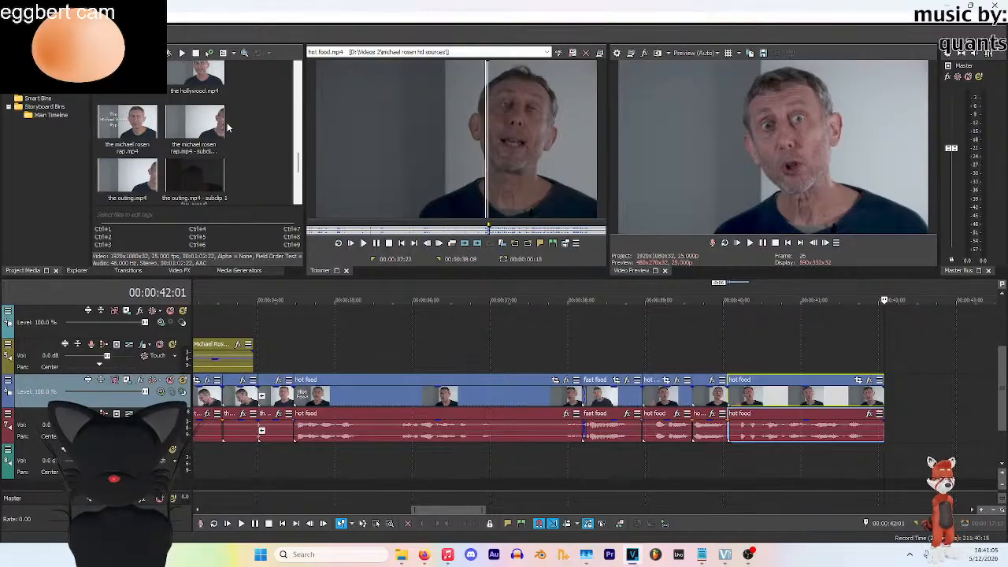
{"action": "left_click", "coordinate": [127, 97]}
{"action": "left_click", "coordinate": [471, 226]}
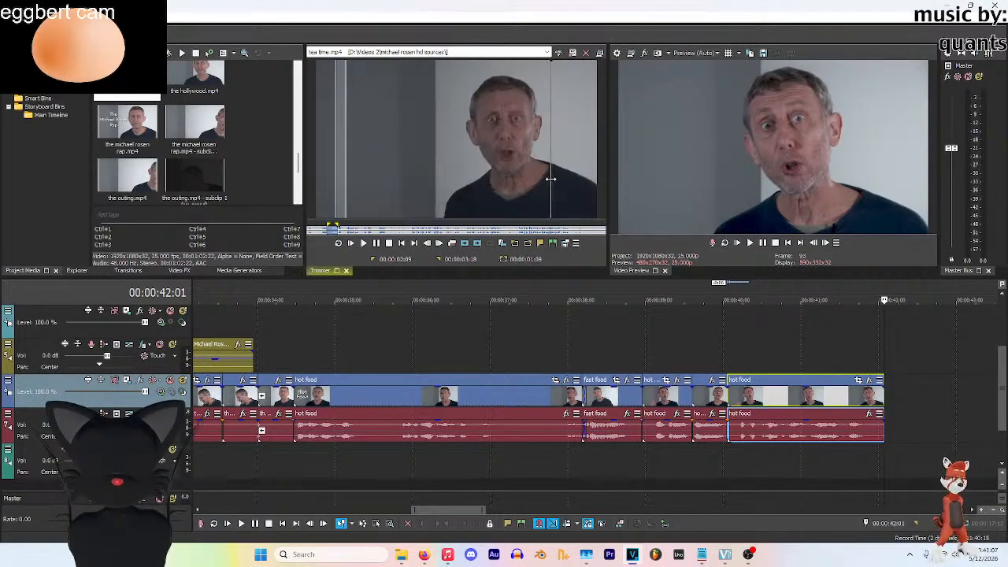
{"action": "left_click", "coordinate": [365, 243]}
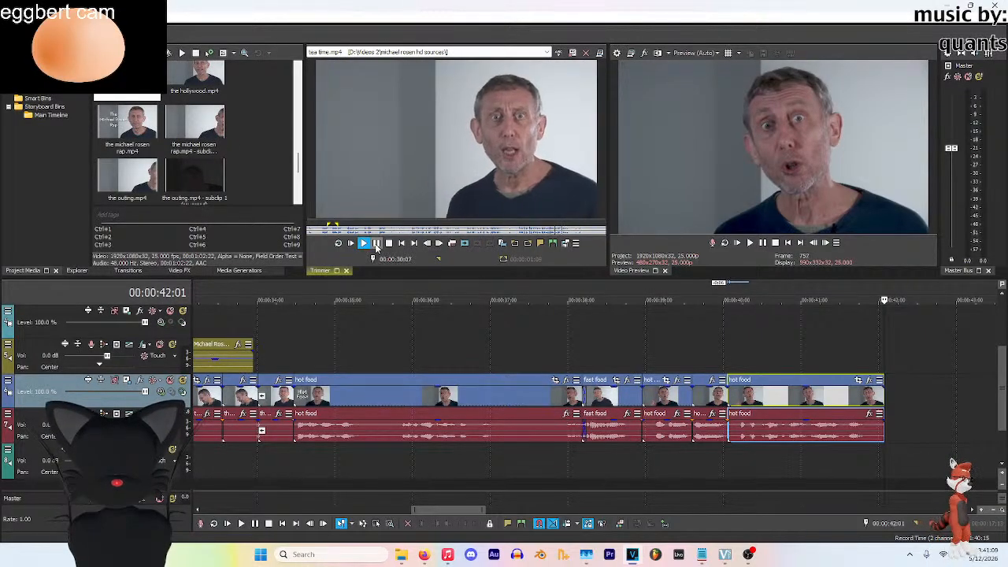
{"action": "left_click", "coordinate": [377, 243]}
{"action": "left_click", "coordinate": [552, 206]}
{"action": "left_click_drag", "start_coordinate": [552, 206], "coordinate": [540, 208]}
{"action": "left_click", "coordinate": [374, 245]}
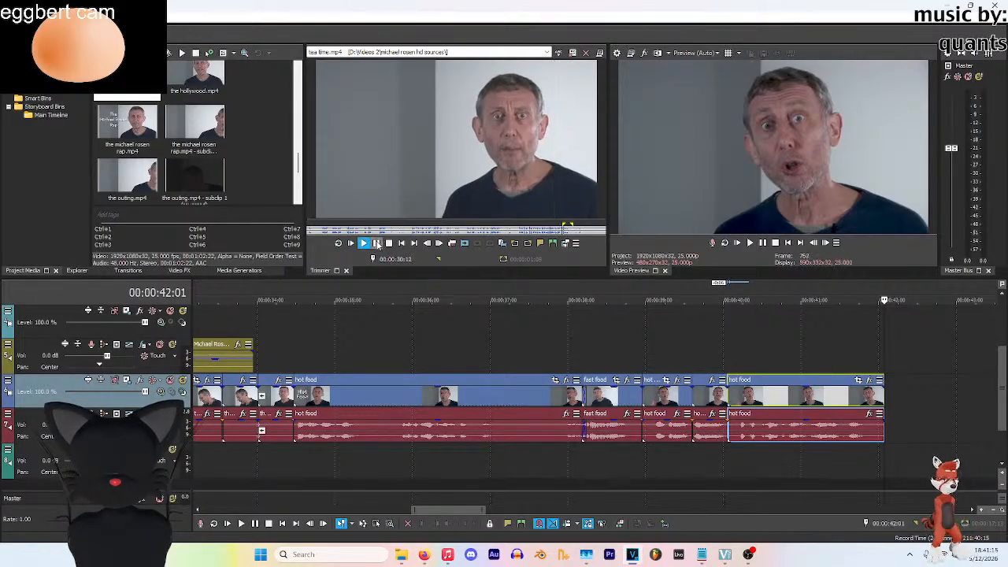
{"action": "left_click", "coordinate": [529, 246]}
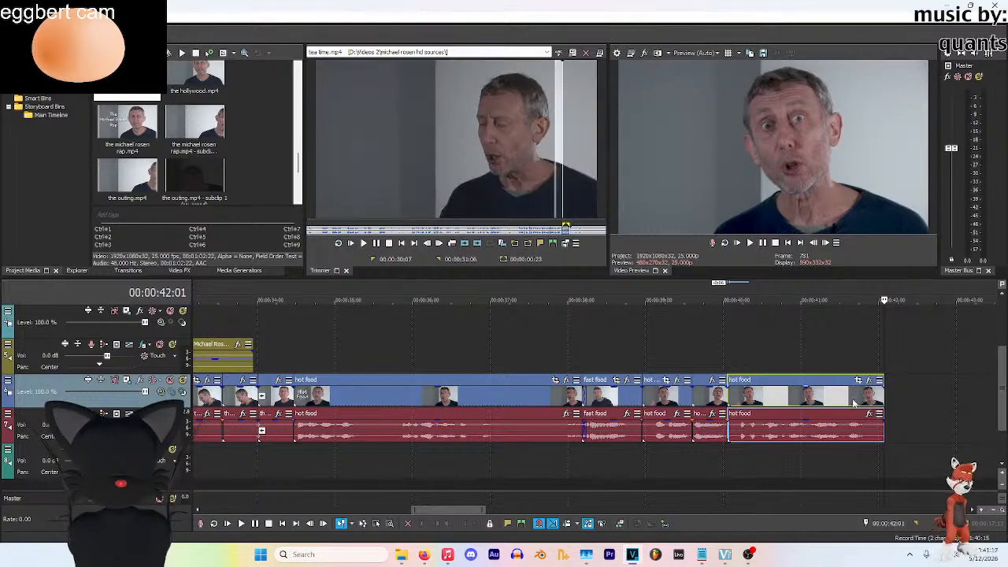
Add the tea time range at 00:00:42:01, tighten its start so it ends at 00:00:42:21, and play back the join
{"action": "left_click", "coordinate": [465, 244]}
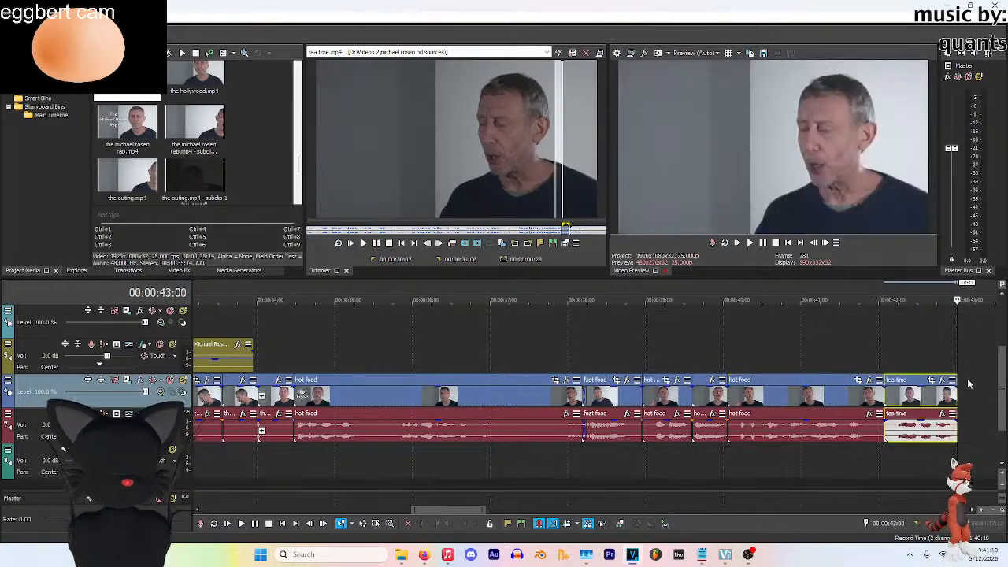
{"action": "left_click_drag", "start_coordinate": [887, 395], "coordinate": [904, 403]}
{"action": "left_click", "coordinate": [523, 335]}
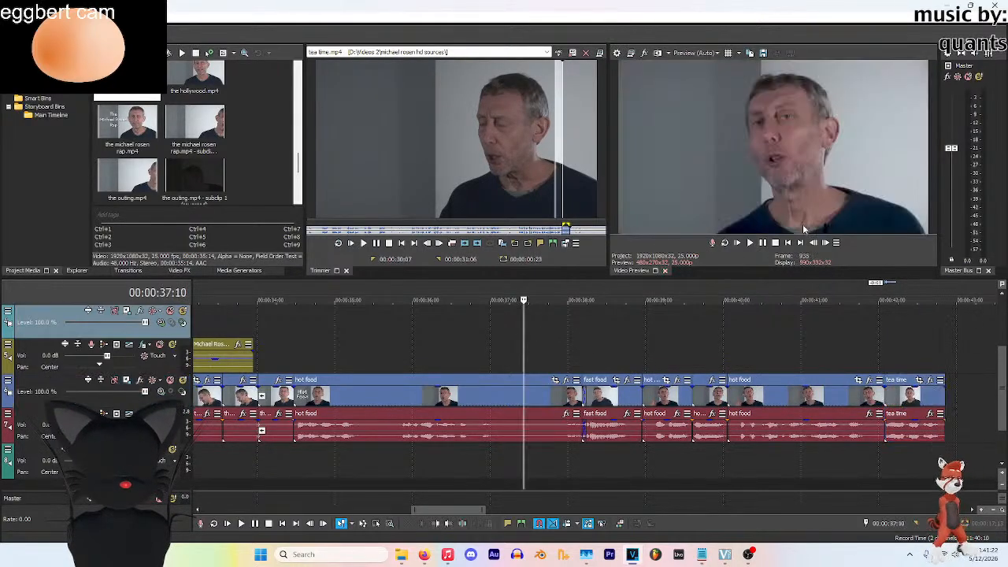
{"action": "left_click", "coordinate": [749, 244]}
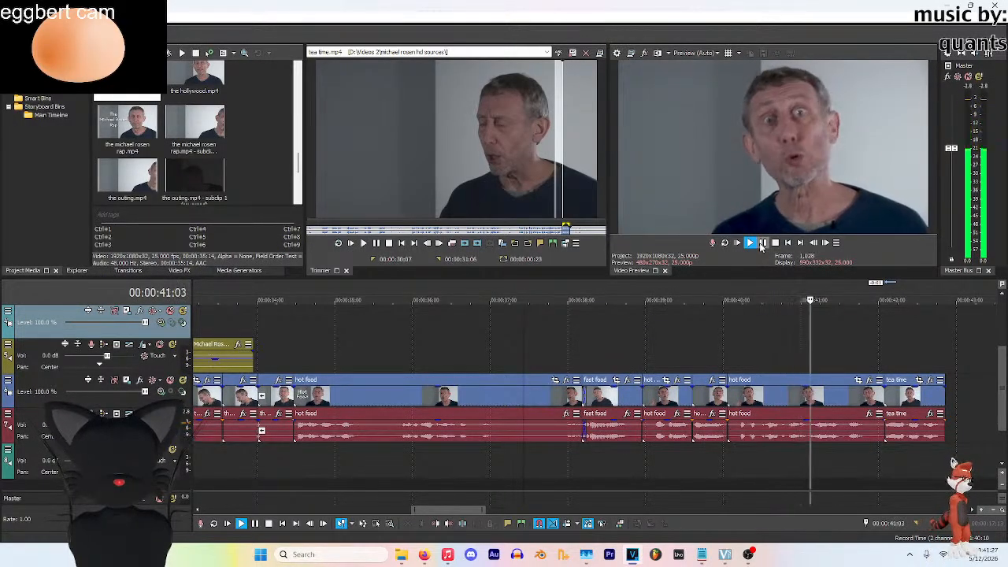
{"action": "left_click", "coordinate": [942, 403]}
Open Every Wendy's Ever-(1080p24).mp4 in the Trimmer and mark the range from 00:03:31:06 to 00:03:32:17
{"action": "scroll", "coordinate": [263, 139], "scroll_direction": "down", "scroll_amount": 4}
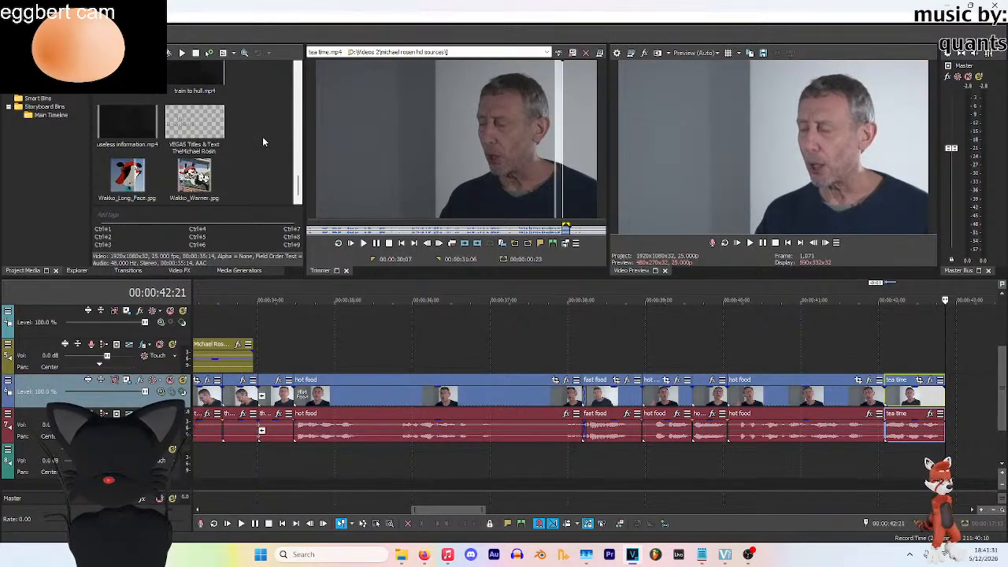
{"action": "scroll", "coordinate": [264, 137], "scroll_direction": "up", "scroll_amount": 8}
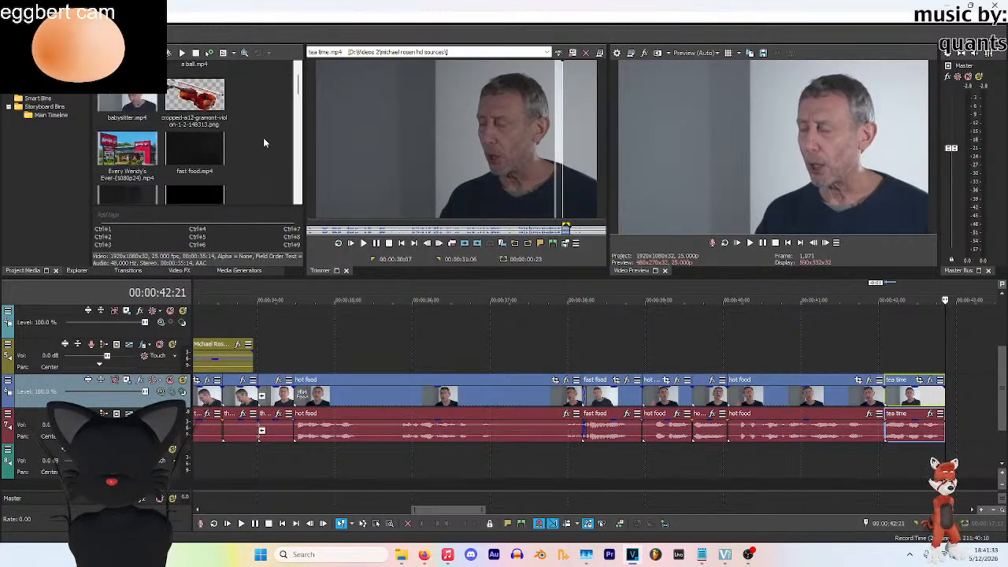
{"action": "double_click", "coordinate": [118, 162]}
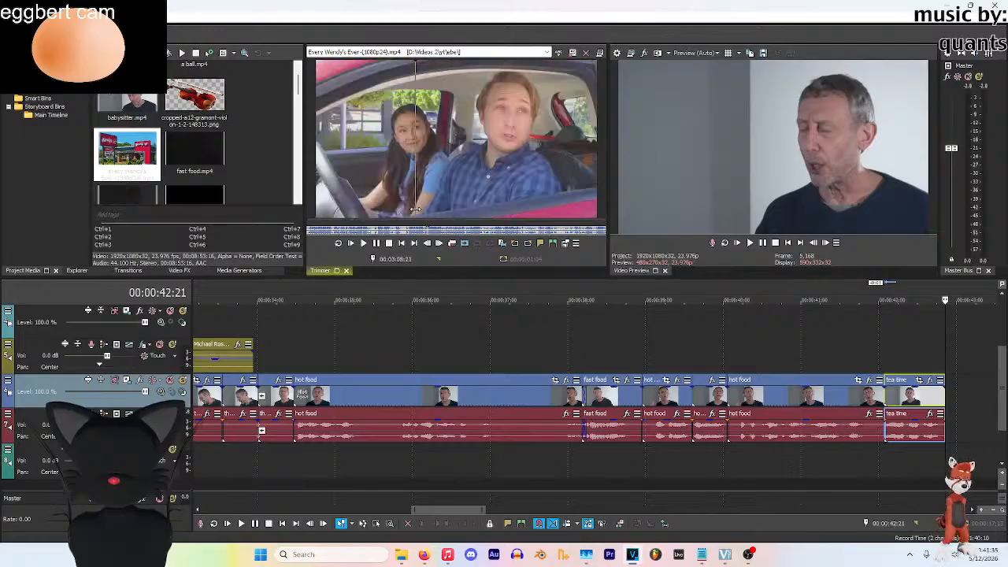
{"action": "left_click", "coordinate": [375, 243]}
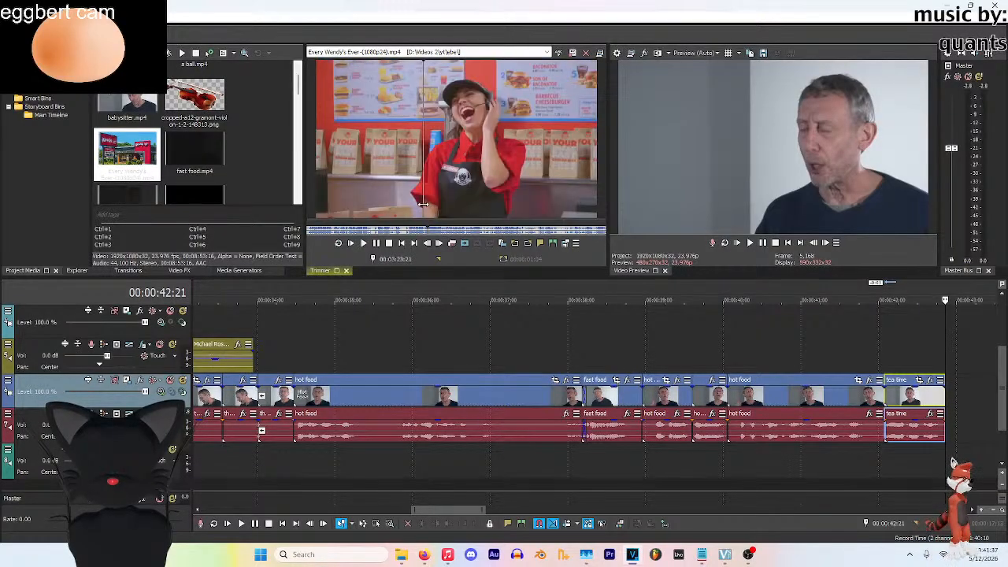
{"action": "left_click", "coordinate": [376, 242]}
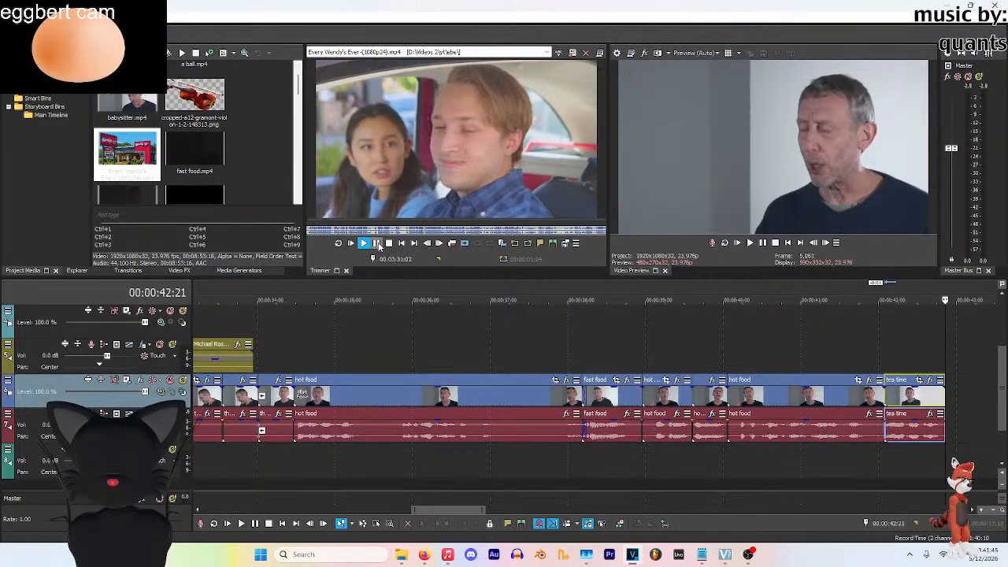
{"action": "left_click", "coordinate": [465, 244]}
{"action": "left_click", "coordinate": [377, 244]}
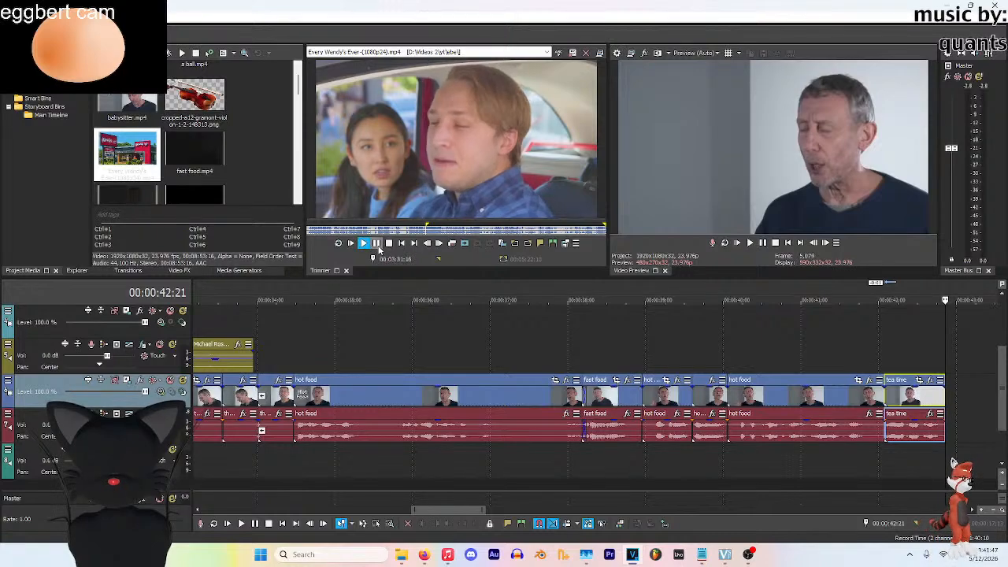
{"action": "left_click", "coordinate": [542, 244]}
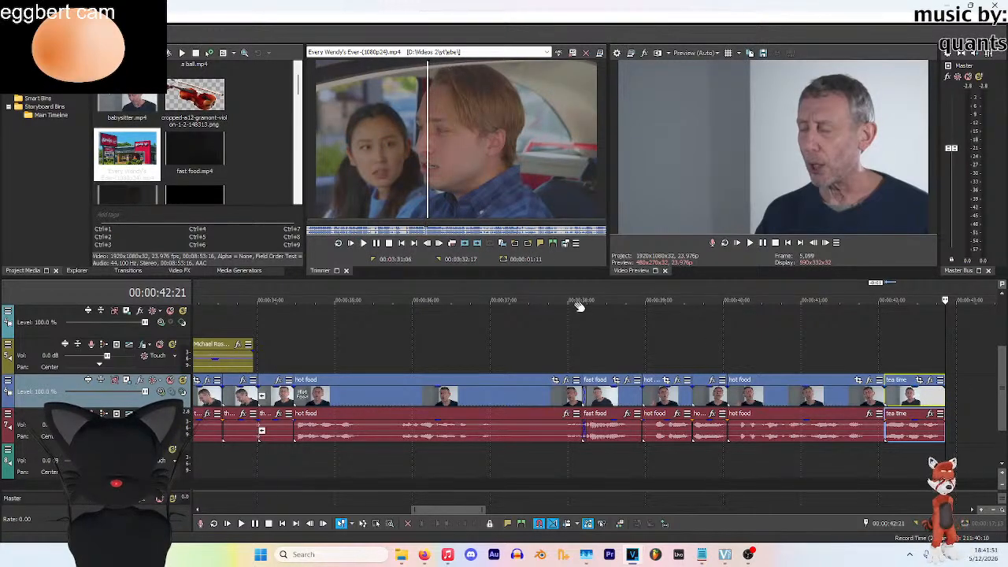
Add the marked Wendy's range at 00:00:42:21 after the tea time clip, tighten it slightly and check the cut at its start
{"action": "left_click", "coordinate": [475, 244]}
{"action": "scroll", "coordinate": [776, 392], "scroll_direction": "up", "scroll_amount": 5}
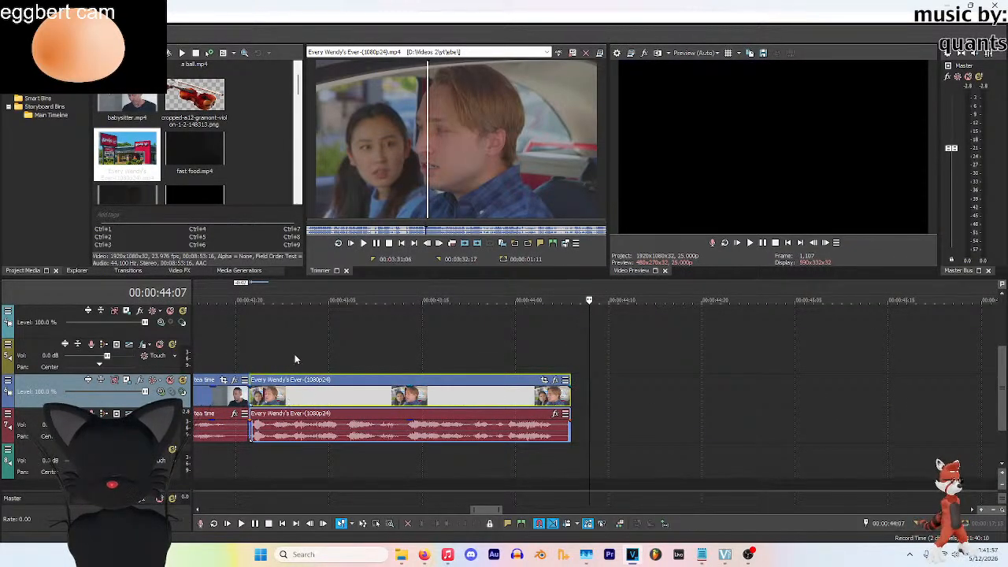
{"action": "left_click", "coordinate": [251, 348]}
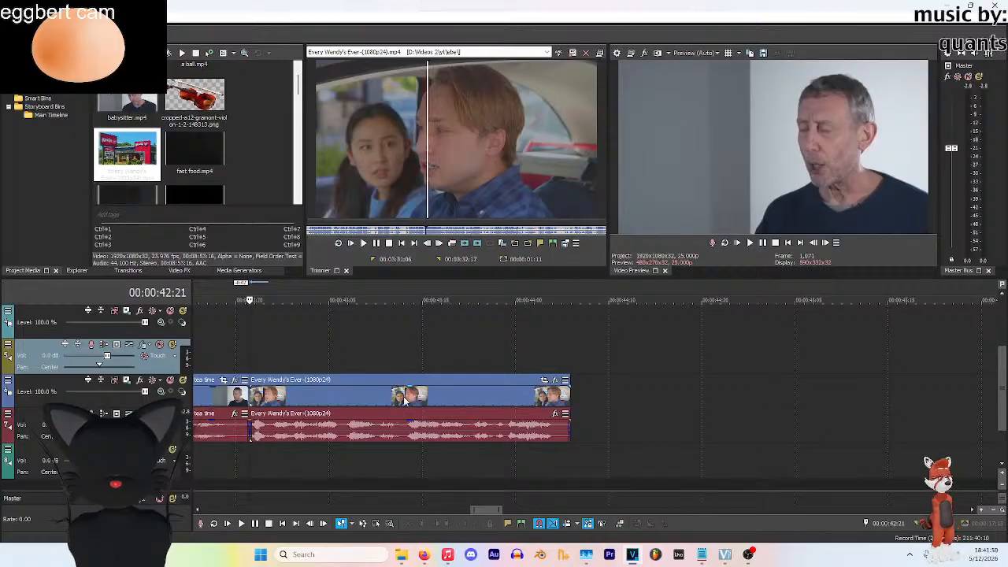
{"action": "left_click", "coordinate": [438, 400]}
{"action": "left_click", "coordinate": [255, 359]}
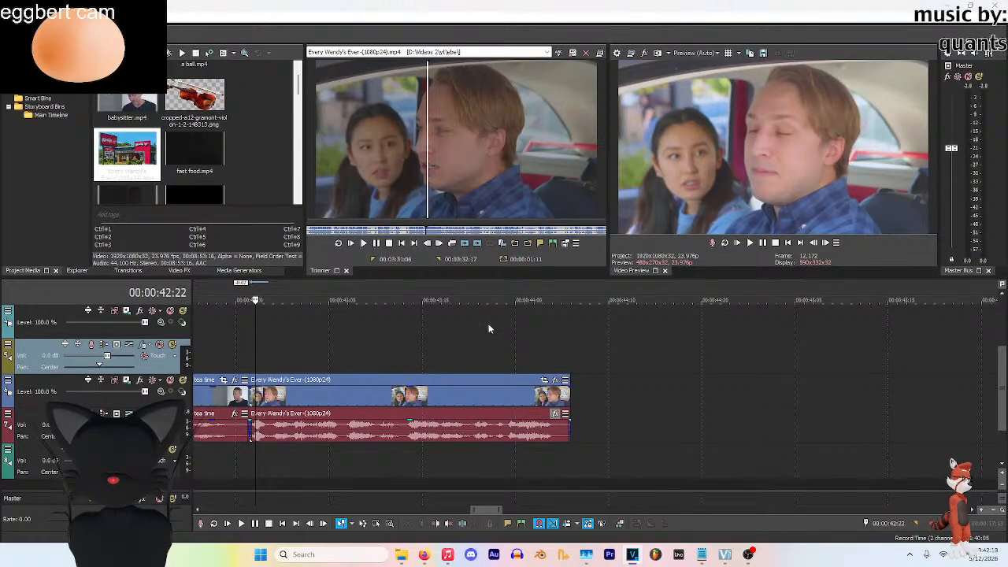
Set the loop region over the Wendy's clip from 00:00:42:21 to 00:00:44:05 and play it with looping on
{"action": "scroll", "coordinate": [822, 339], "scroll_direction": "down", "scroll_amount": 3}
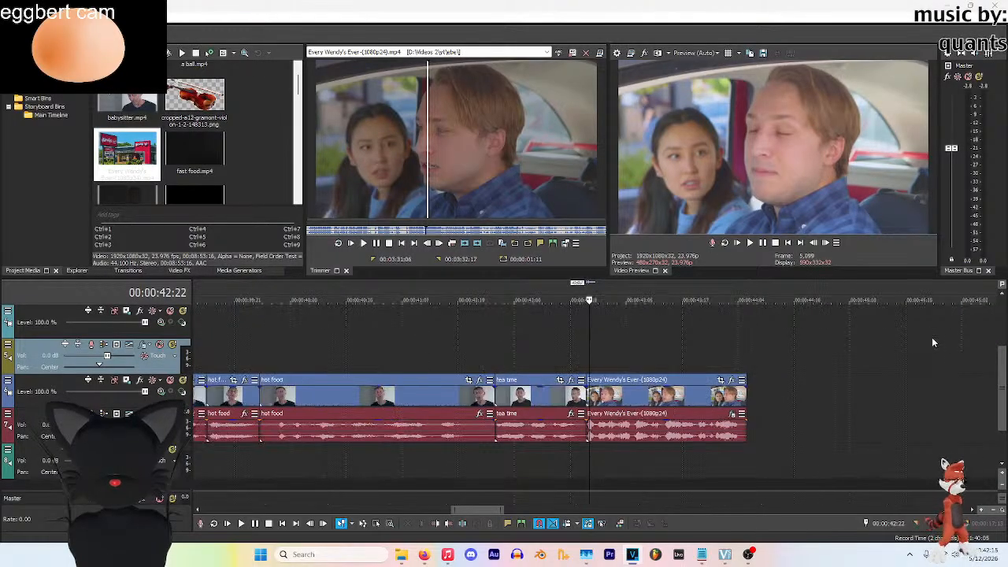
{"action": "left_click_drag", "start_coordinate": [587, 300], "coordinate": [800, 298]}
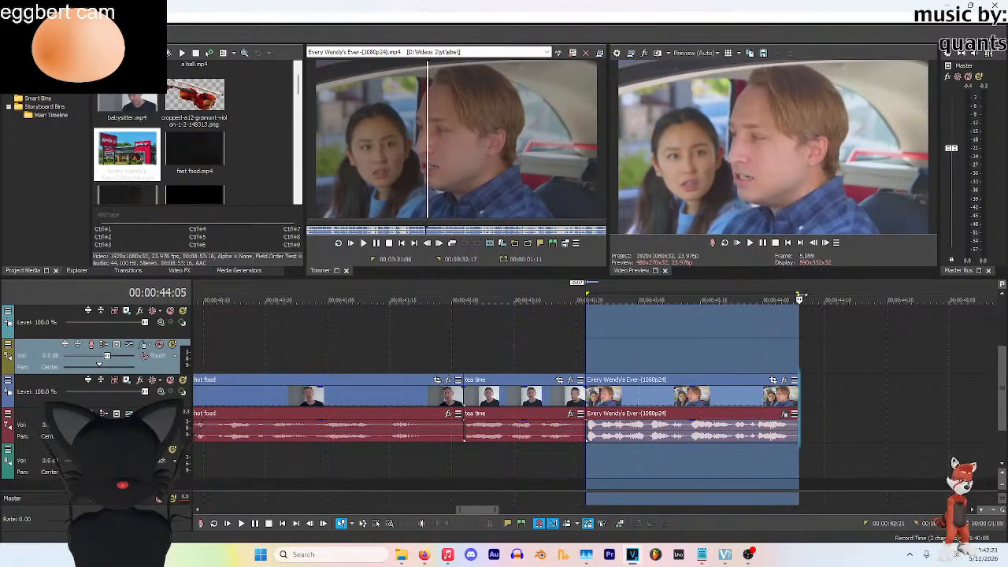
{"action": "left_click", "coordinate": [725, 243]}
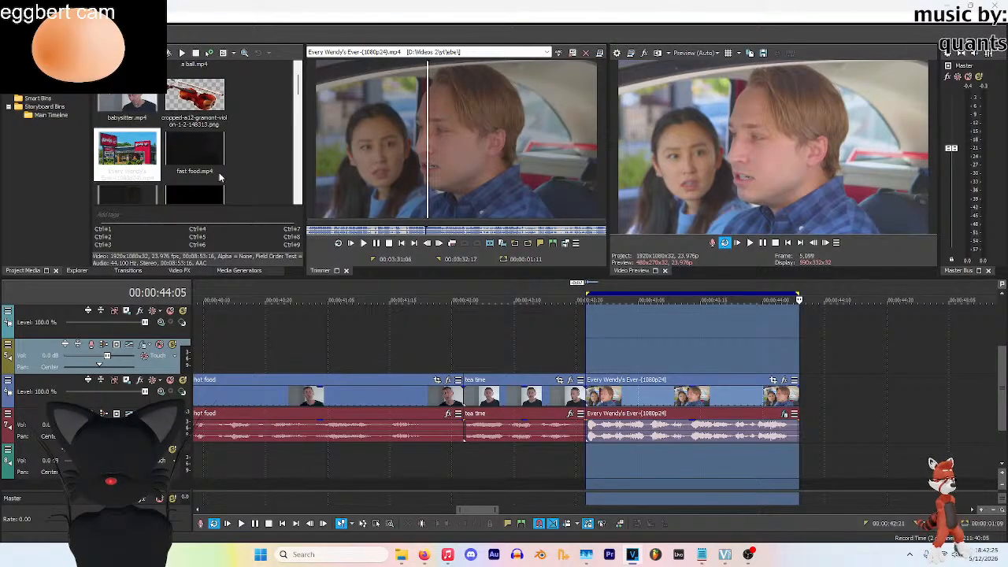
{"action": "left_click", "coordinate": [750, 243]}
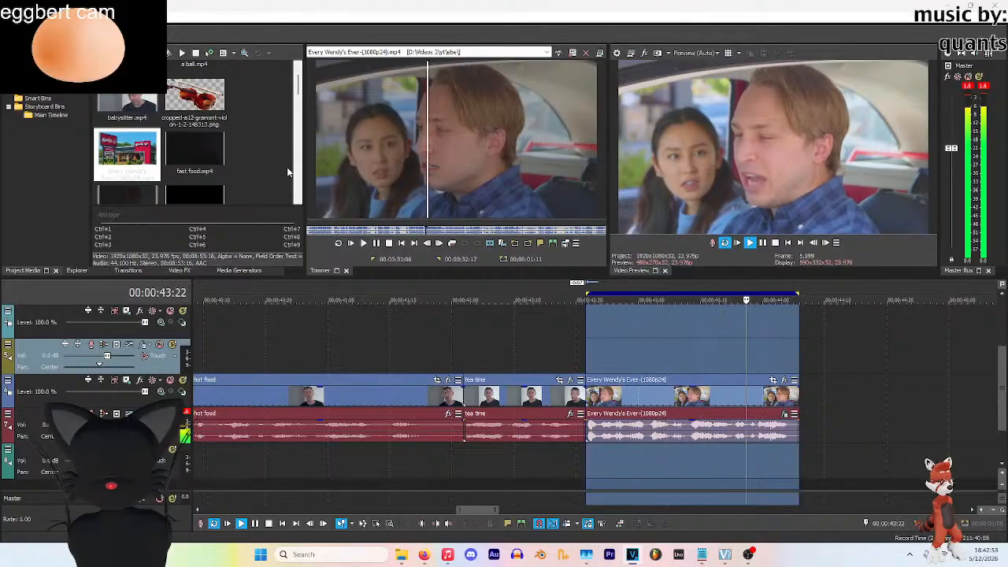
{"action": "left_click", "coordinate": [775, 243]}
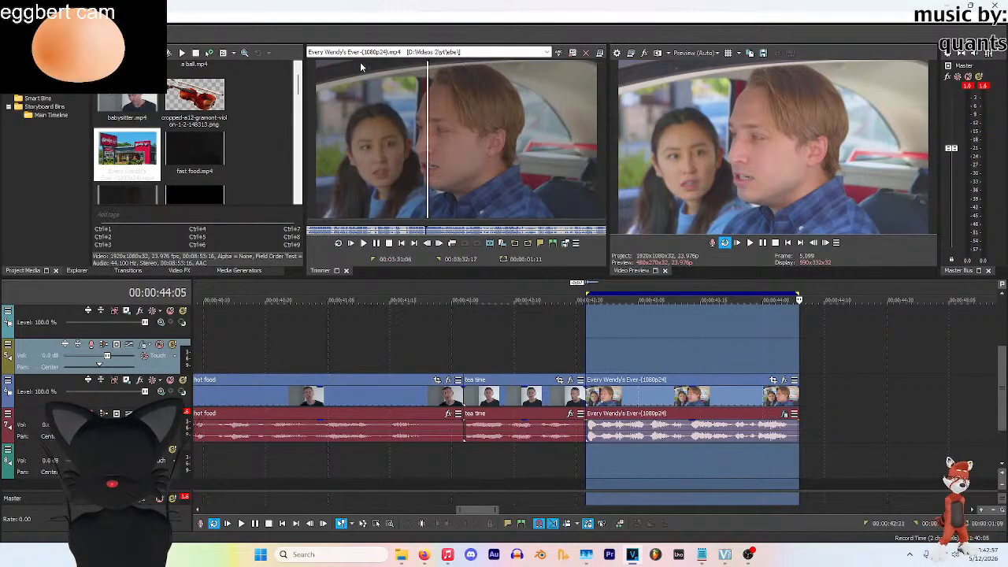
Check the first frames of the Wendy's clip, return the cursor to 00:00:42:21 and leave loop playback on
{"action": "left_click", "coordinate": [618, 352]}
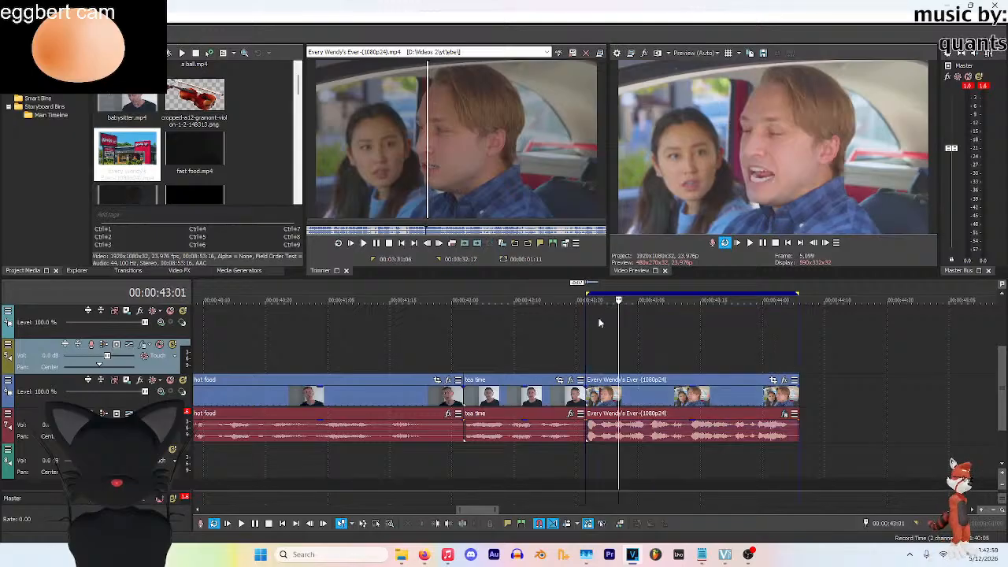
{"action": "left_click", "coordinate": [726, 243]}
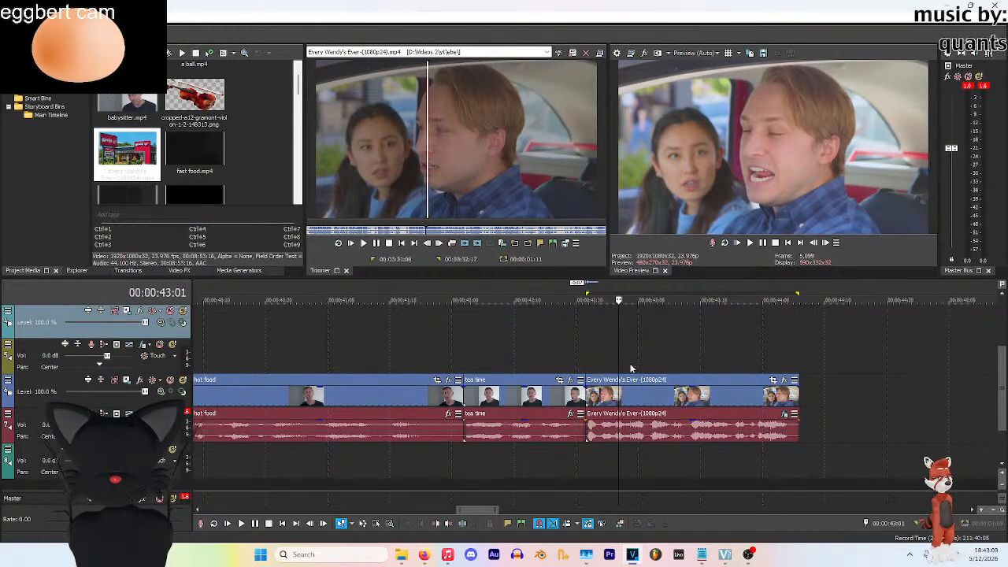
{"action": "left_click", "coordinate": [604, 354]}
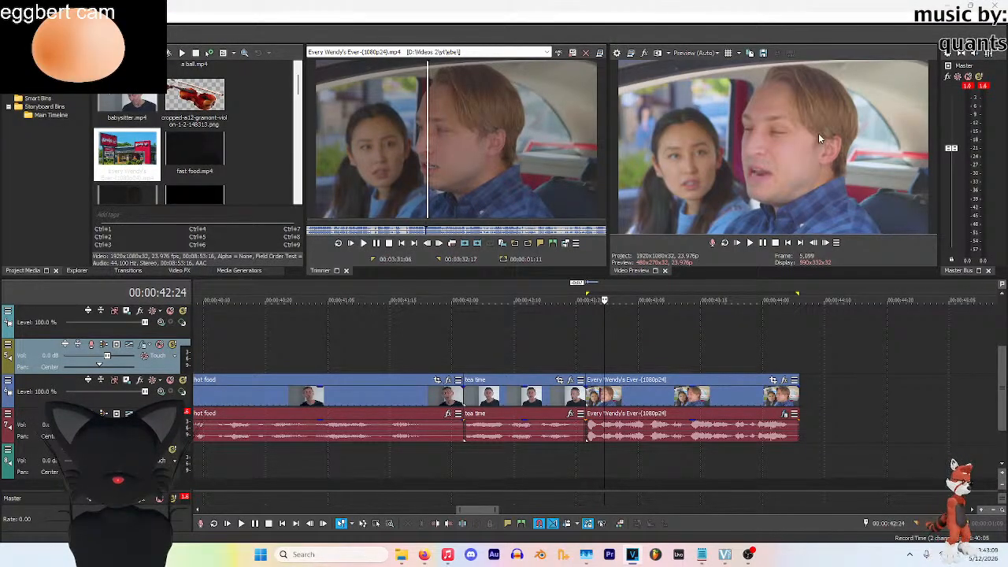
{"action": "left_click", "coordinate": [584, 359]}
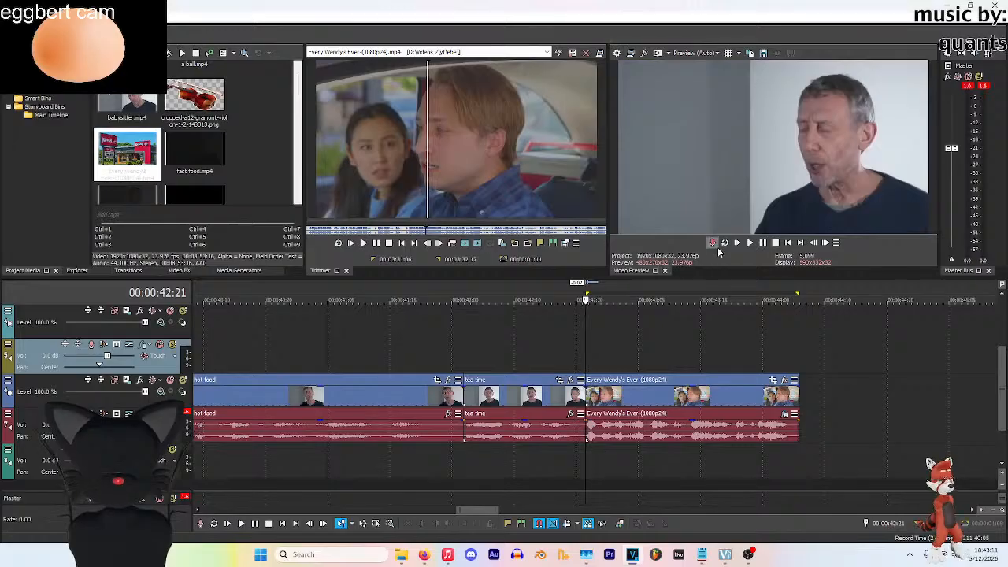
{"action": "left_click", "coordinate": [724, 243]}
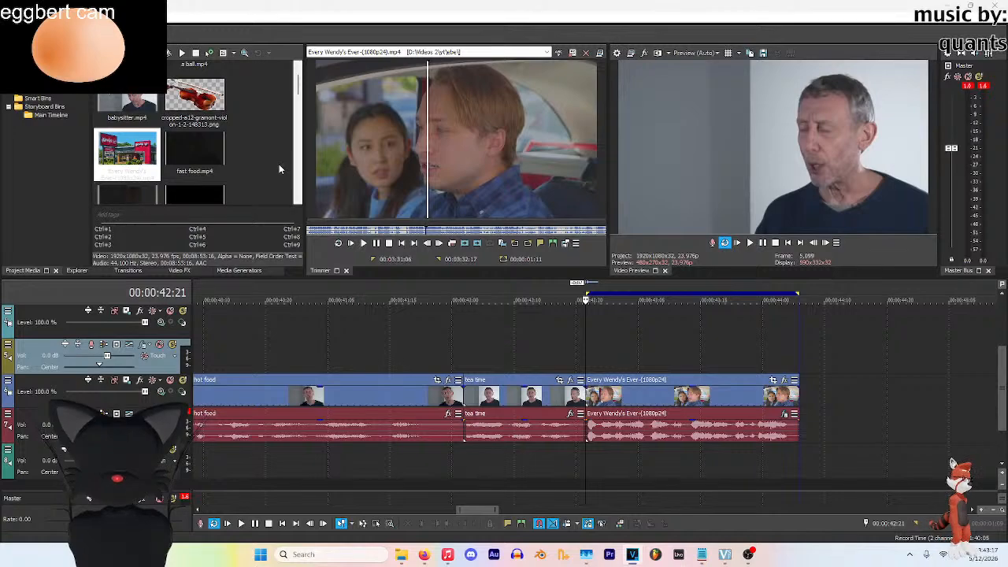
Play the cut into the Wendy's clip, place the cursor at 00:00:42:24 and turn loop playback off
{"action": "left_click", "coordinate": [472, 334]}
{"action": "left_click", "coordinate": [749, 243]}
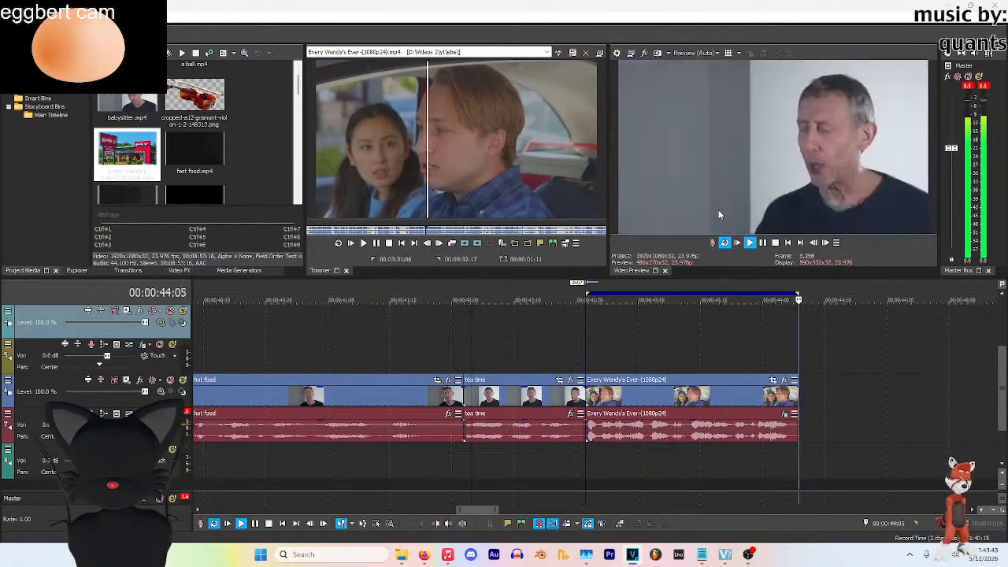
{"action": "key", "text": "Return"}
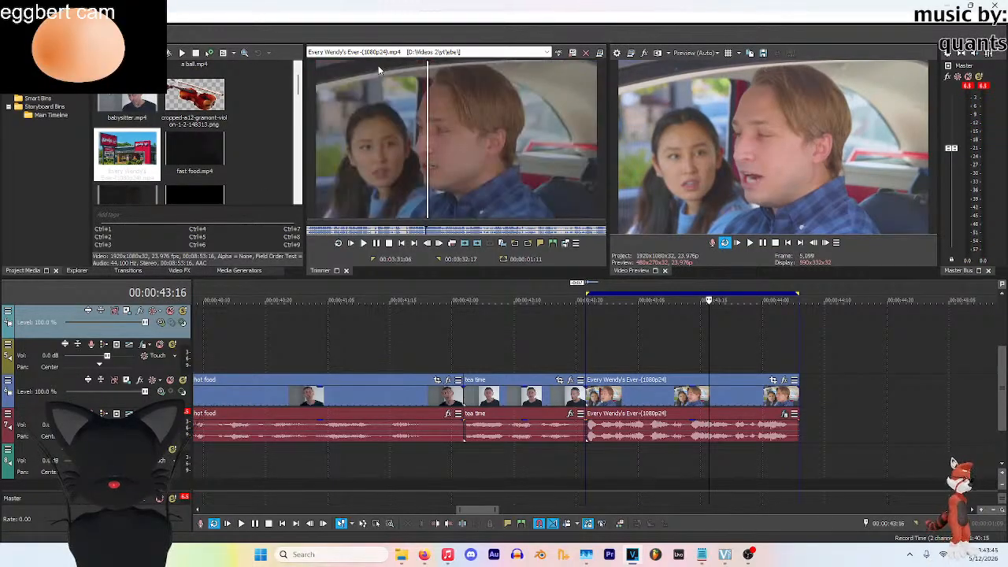
{"action": "left_click", "coordinate": [601, 341]}
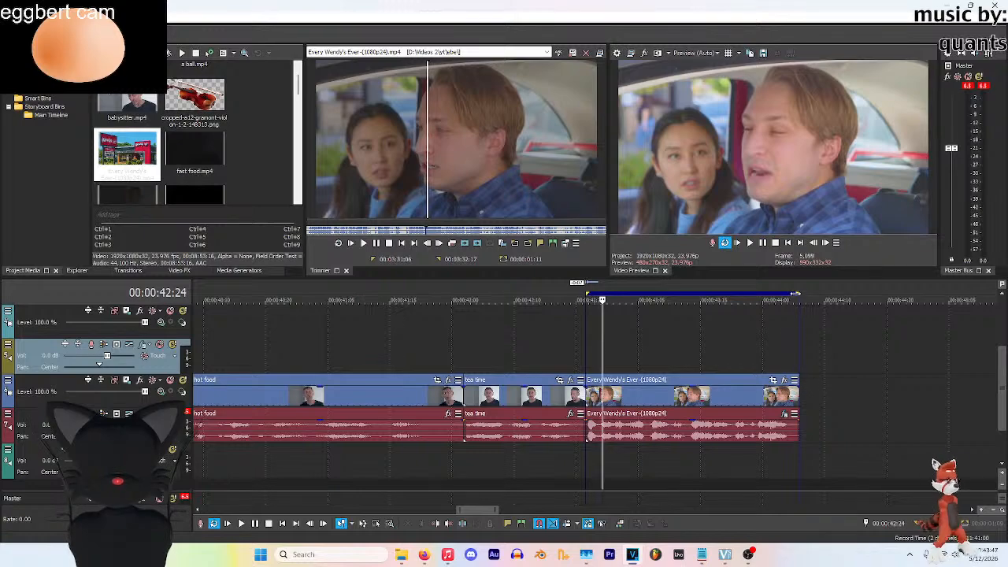
{"action": "left_click", "coordinate": [724, 244]}
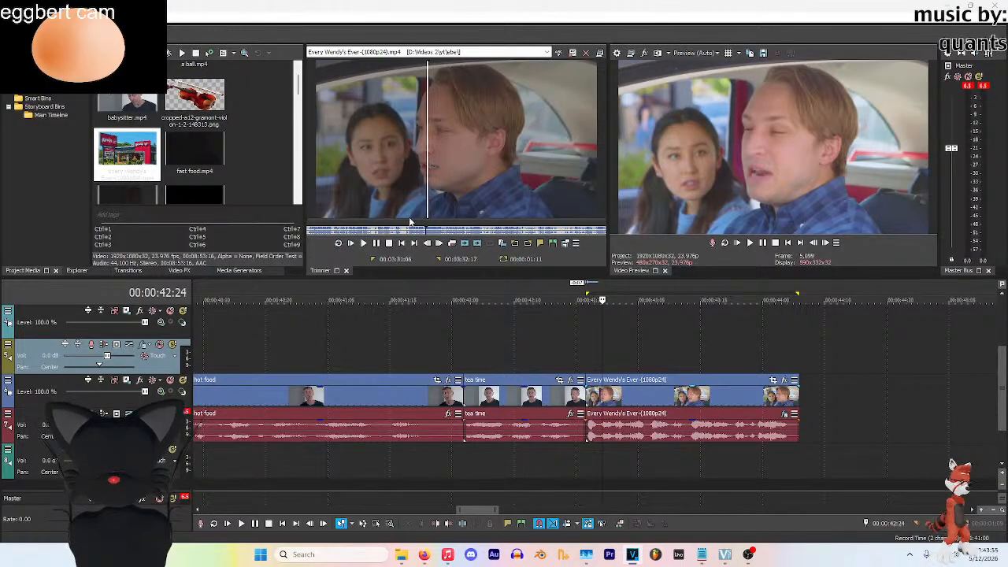
Distort the Wendy's clip with the mesh warp points, pulling the man's mouth and chin downward and the woman's jaw outward
{"action": "left_click", "coordinate": [819, 134]}
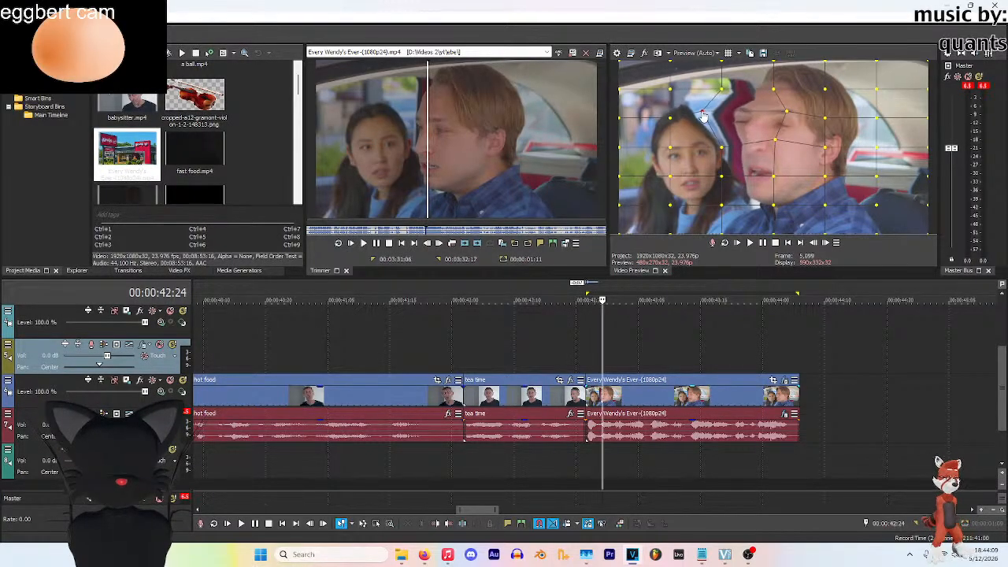
{"action": "left_click_drag", "start_coordinate": [792, 178], "coordinate": [794, 199]}
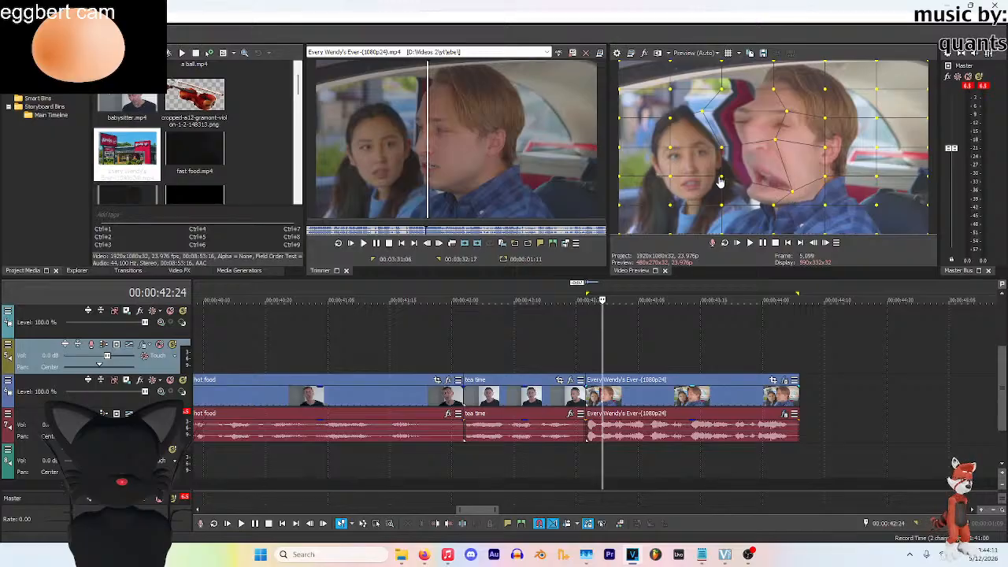
{"action": "left_click_drag", "start_coordinate": [721, 181], "coordinate": [700, 191]}
{"action": "left_click_drag", "start_coordinate": [774, 206], "coordinate": [774, 217]}
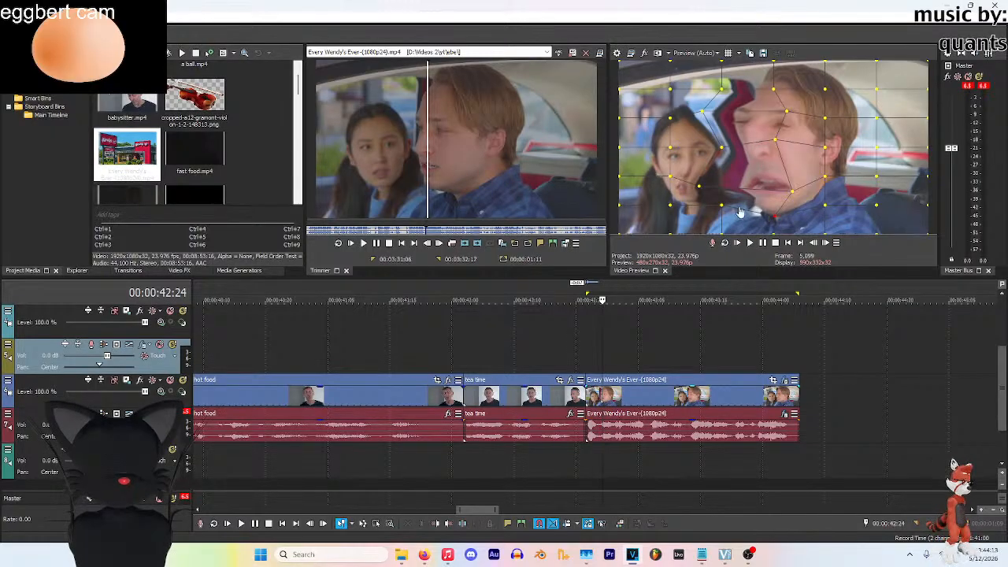
Stretch the man's head backward and his nose toward the woman with the mesh warp points, and reshape his jaw
{"action": "left_click_drag", "start_coordinate": [824, 147], "coordinate": [841, 143]}
{"action": "left_click_drag", "start_coordinate": [827, 94], "coordinate": [803, 88]}
{"action": "left_click_drag", "start_coordinate": [781, 143], "coordinate": [723, 148]}
{"action": "left_click_drag", "start_coordinate": [828, 181], "coordinate": [824, 172]}
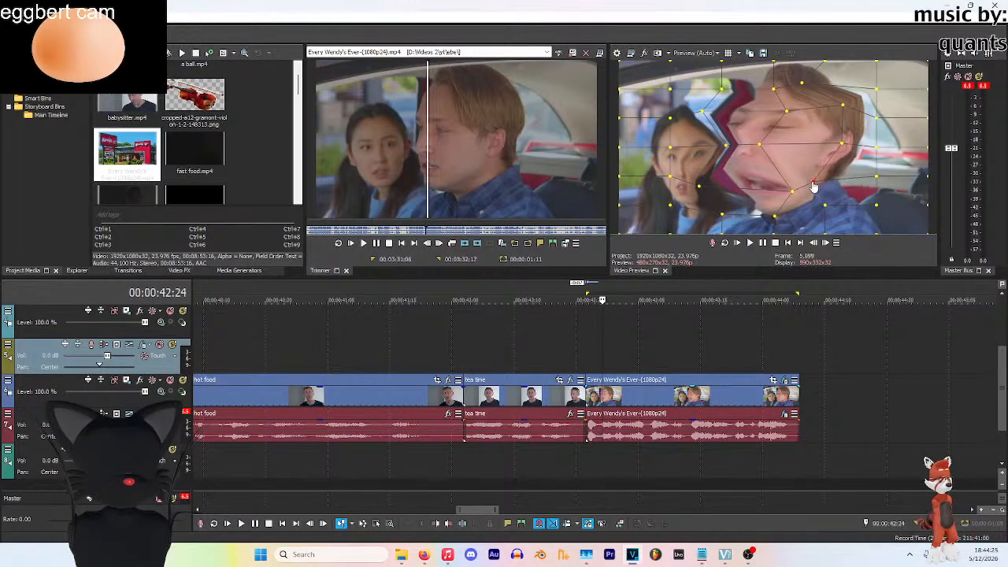
Fine-tune the mesh warp points around the man's nose, mouth and chin
{"action": "mouse_move", "coordinate": [760, 146]}
{"action": "left_mouse_down"}
{"action": "mouse_move", "coordinate": [768, 155]}
{"action": "mouse_move", "coordinate": [760, 146]}
{"action": "left_mouse_up"}
{"action": "left_click_drag", "start_coordinate": [793, 196], "coordinate": [802, 193]}
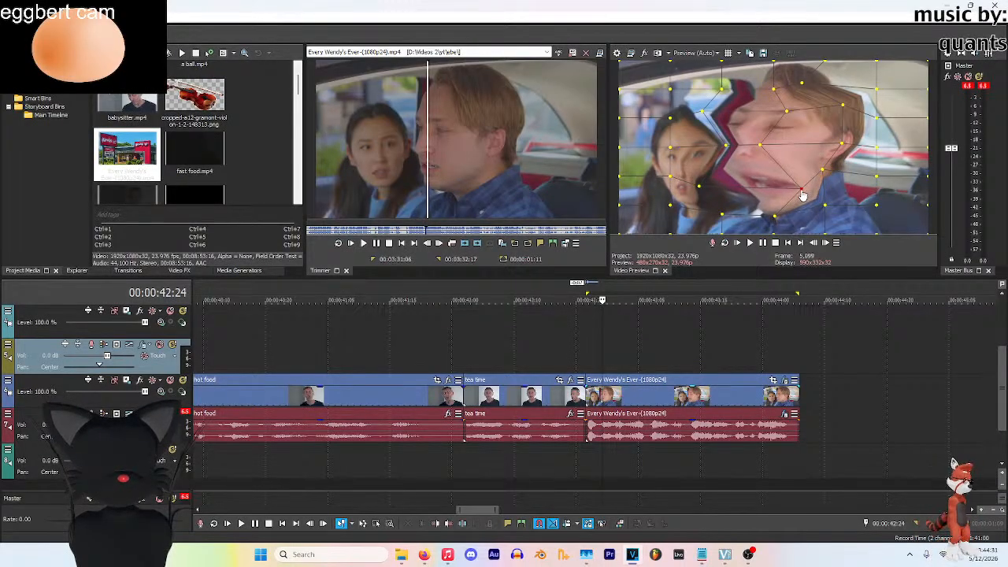
{"action": "left_click_drag", "start_coordinate": [792, 226], "coordinate": [801, 225]}
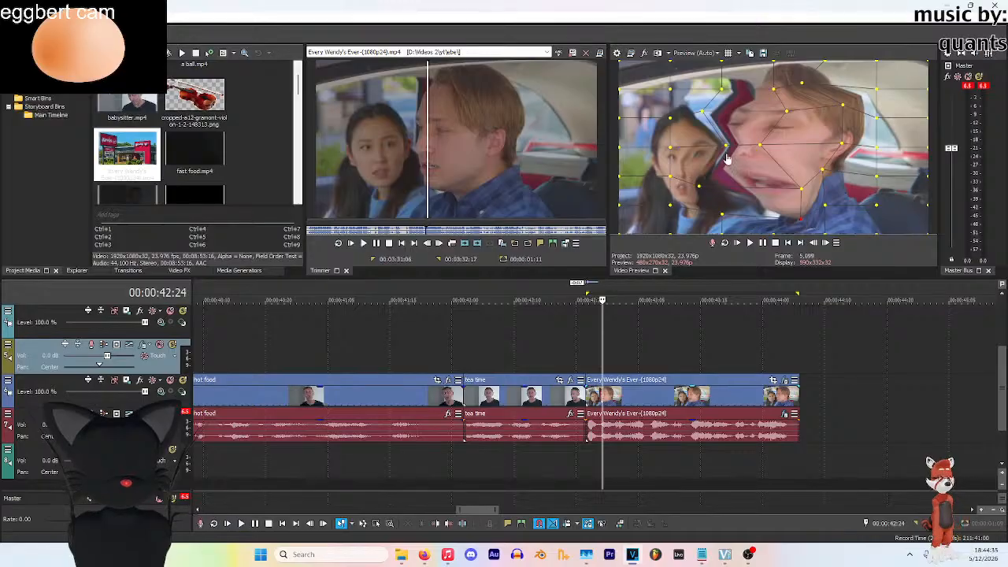
{"action": "left_click_drag", "start_coordinate": [761, 145], "coordinate": [761, 139]}
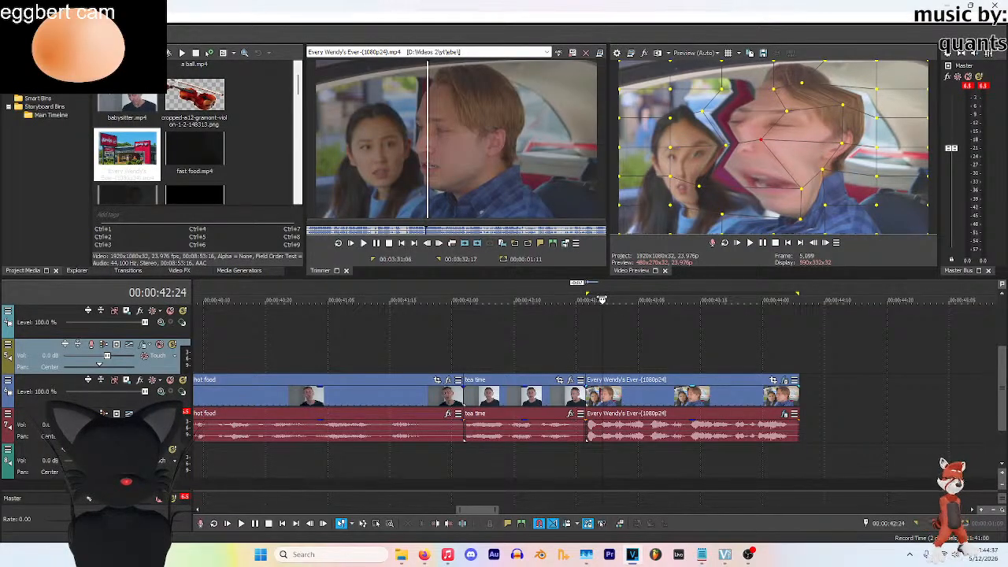
Play the warped Wendy's clip, trim its end back to 00:00:44:02 and replay the ending
{"action": "key", "text": "space"}
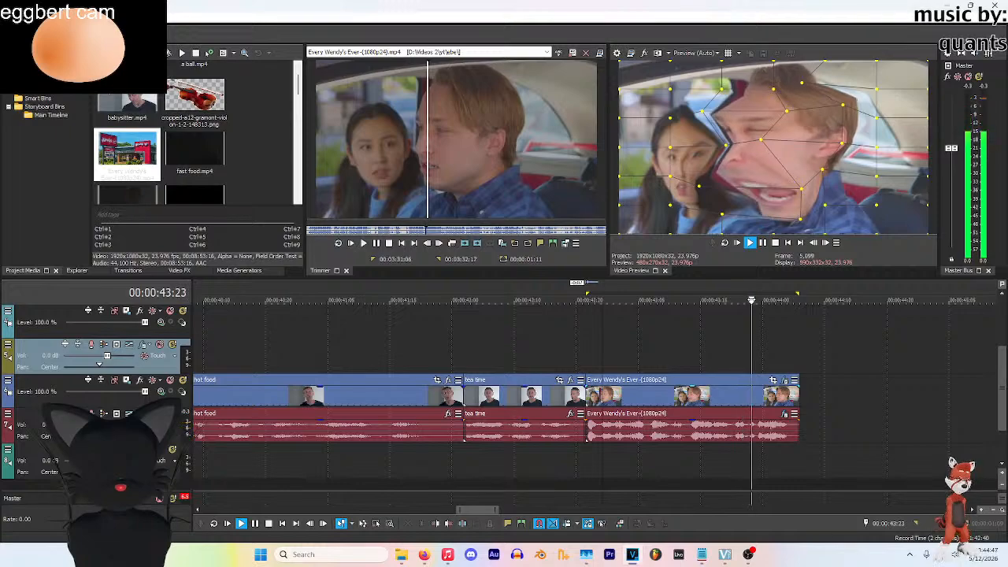
{"action": "key", "text": "space"}
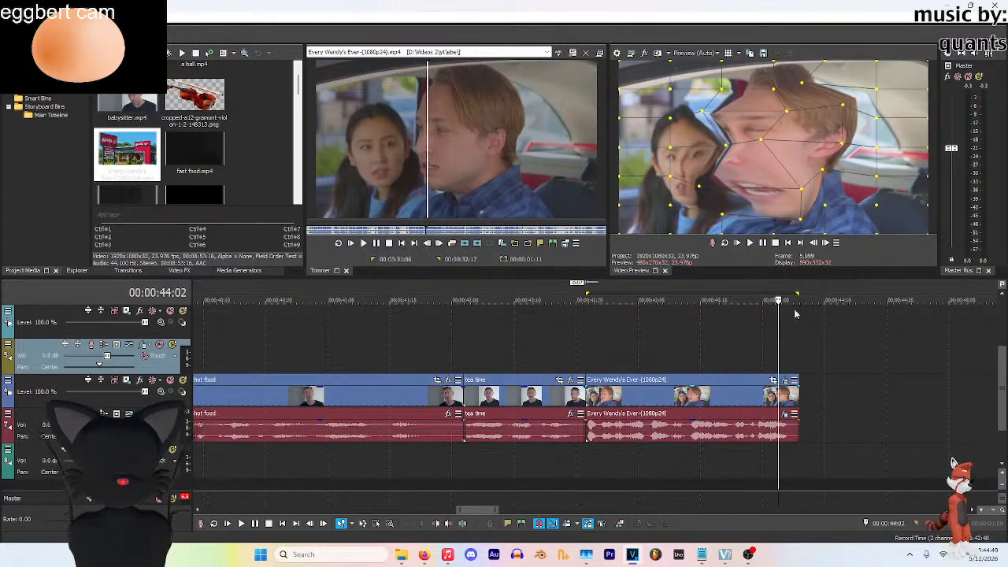
{"action": "left_click_drag", "start_coordinate": [796, 408], "coordinate": [782, 407]}
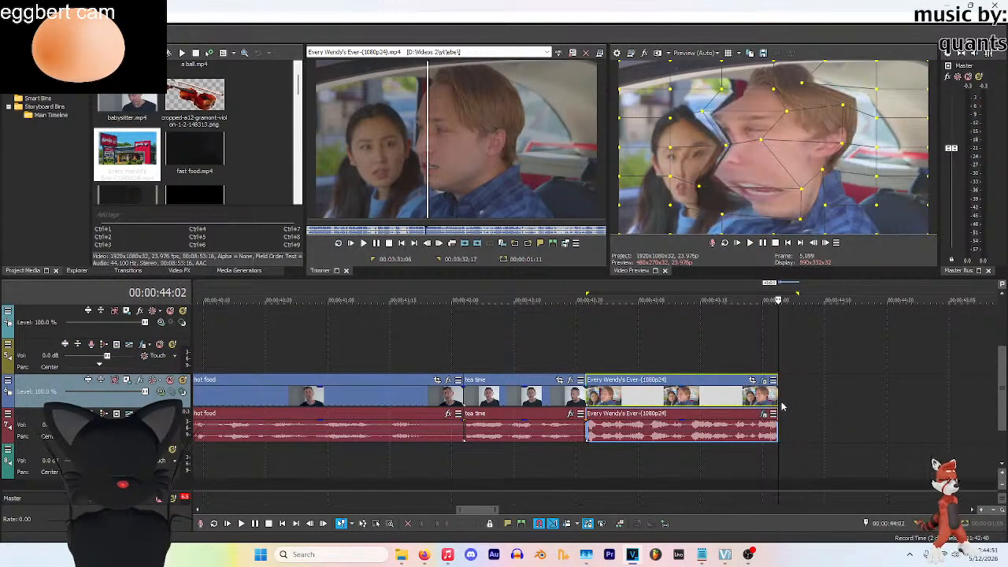
{"action": "left_click", "coordinate": [699, 302]}
{"action": "key", "text": "space"}
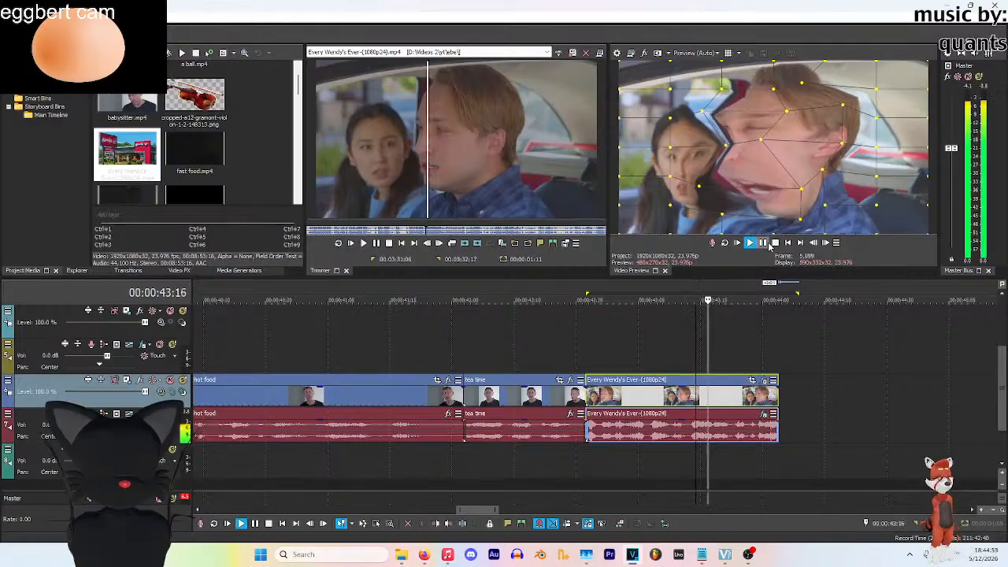
{"action": "left_click", "coordinate": [775, 354]}
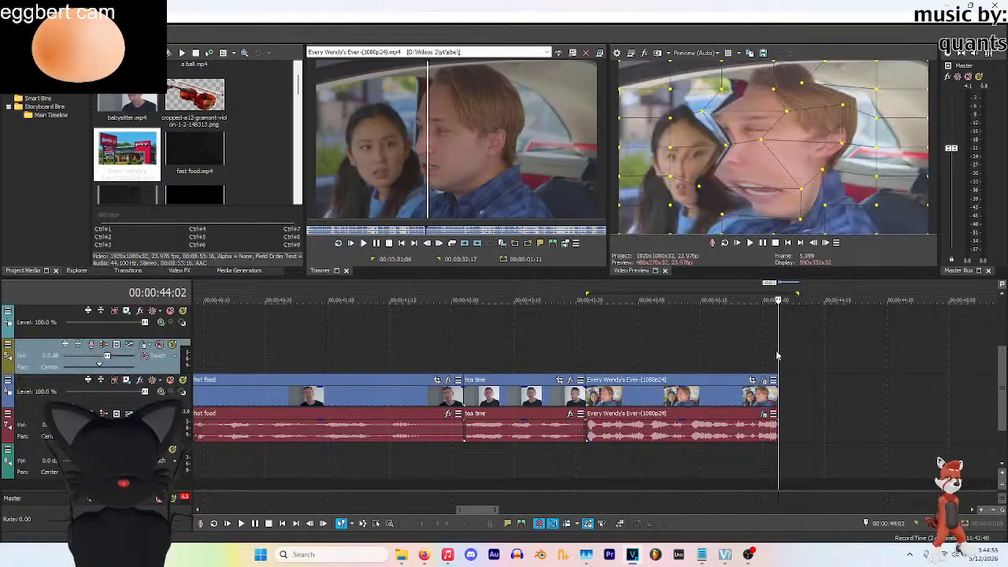
Give the Wendy's clip a strong red tint and play the timeline from 00:00:30:22 through it
{"action": "left_click", "coordinate": [736, 328]}
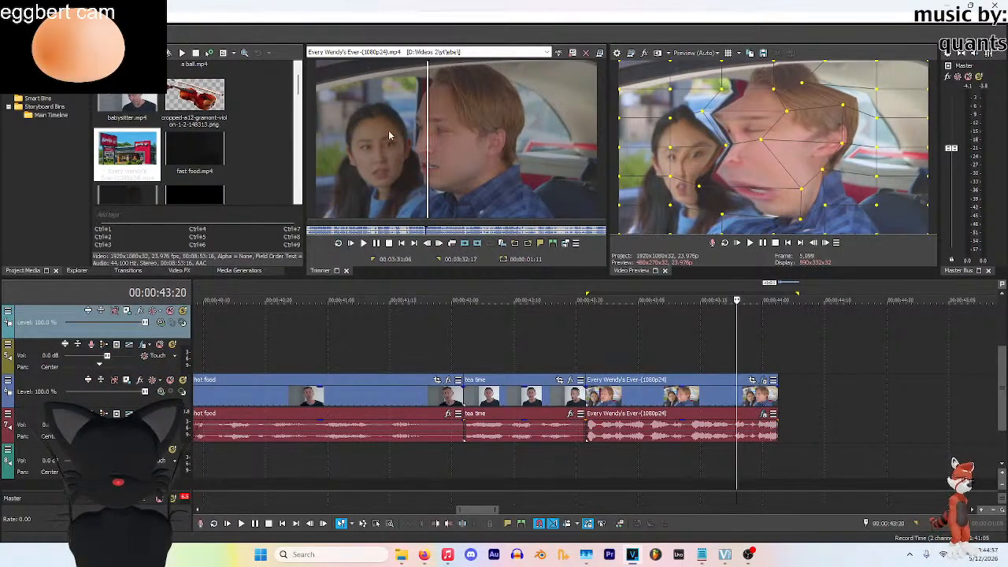
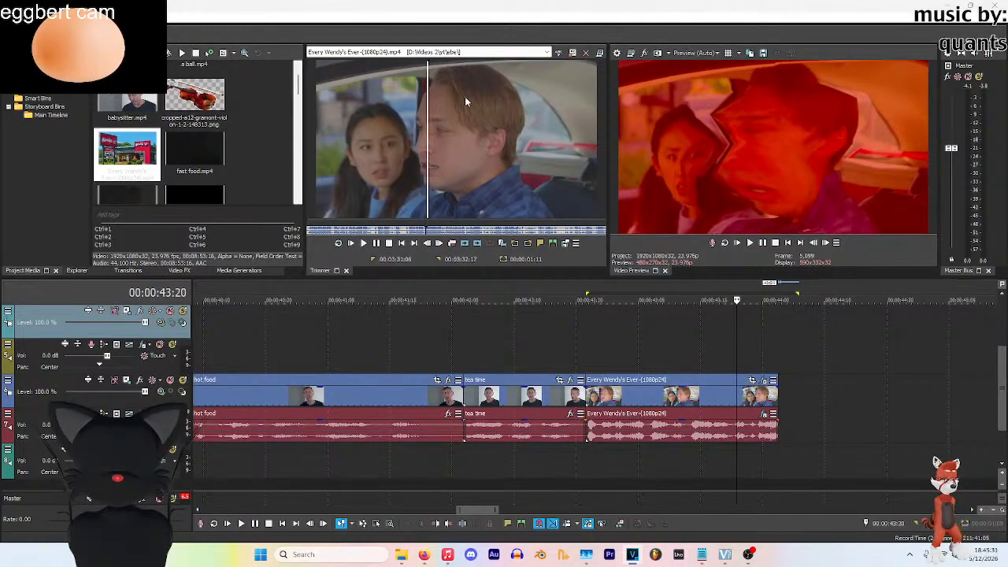
{"action": "scroll", "coordinate": [785, 348], "scroll_direction": "down", "scroll_amount": 4}
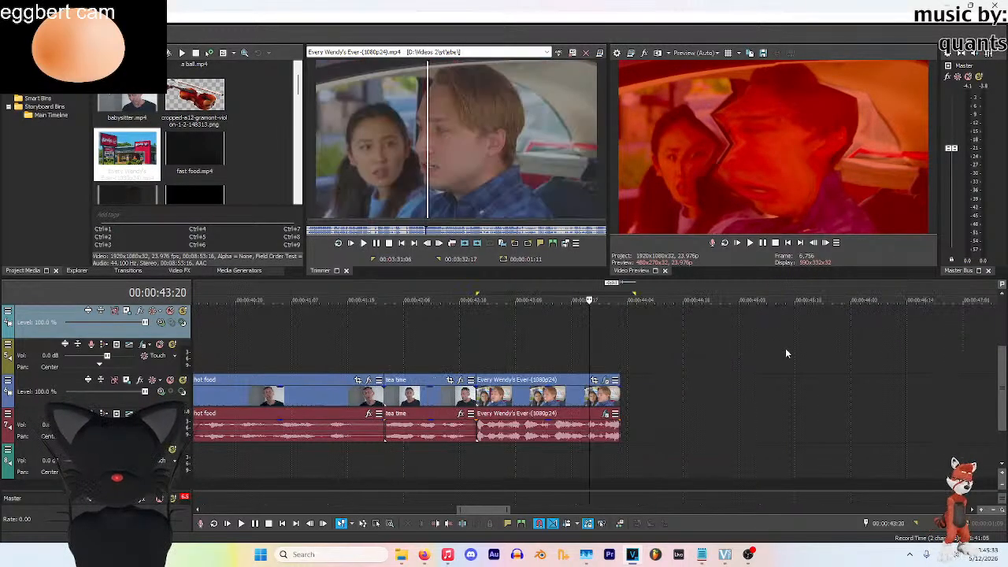
{"action": "scroll", "coordinate": [745, 390], "scroll_direction": "down", "scroll_amount": 2}
{"action": "left_click", "coordinate": [212, 322]}
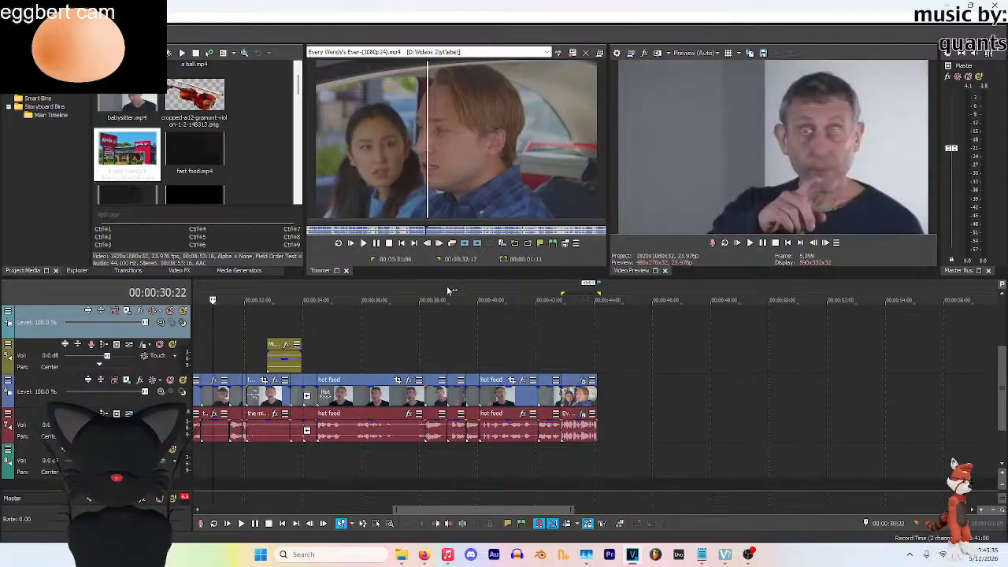
{"action": "left_click", "coordinate": [749, 244]}
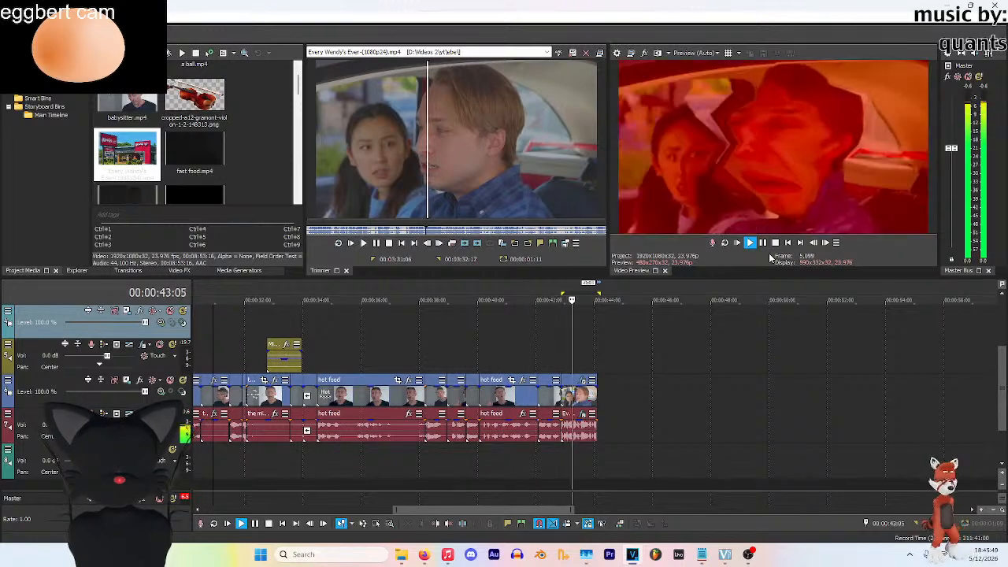
Tighten the end of the tea time clip and shift the Wendy's clip a few frames earlier to follow it
{"action": "scroll", "coordinate": [572, 399], "scroll_direction": "up", "scroll_amount": 2}
{"action": "scroll", "coordinate": [572, 400], "scroll_direction": "up", "scroll_amount": 5}
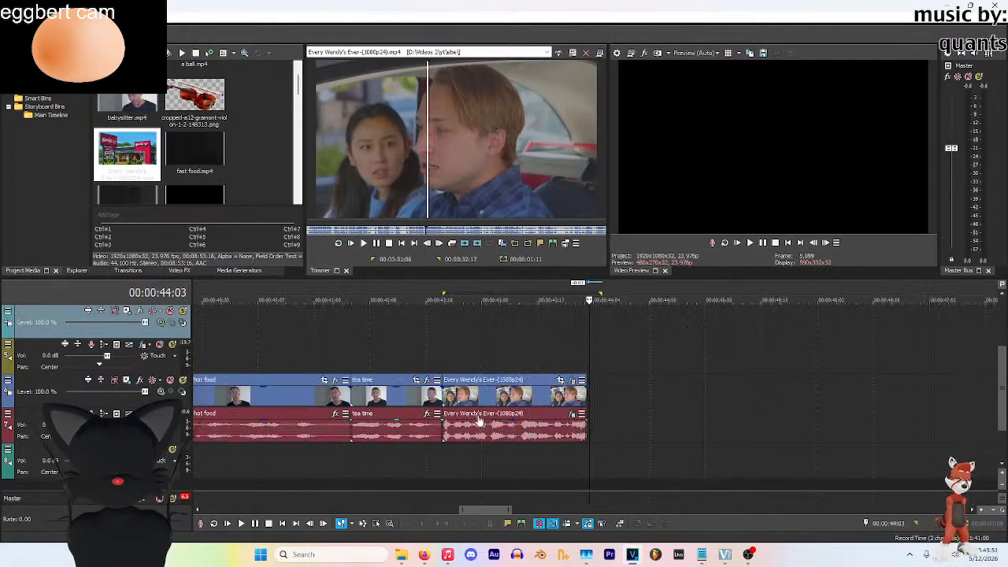
{"action": "scroll", "coordinate": [479, 510], "scroll_direction": "left", "scroll_amount": 3}
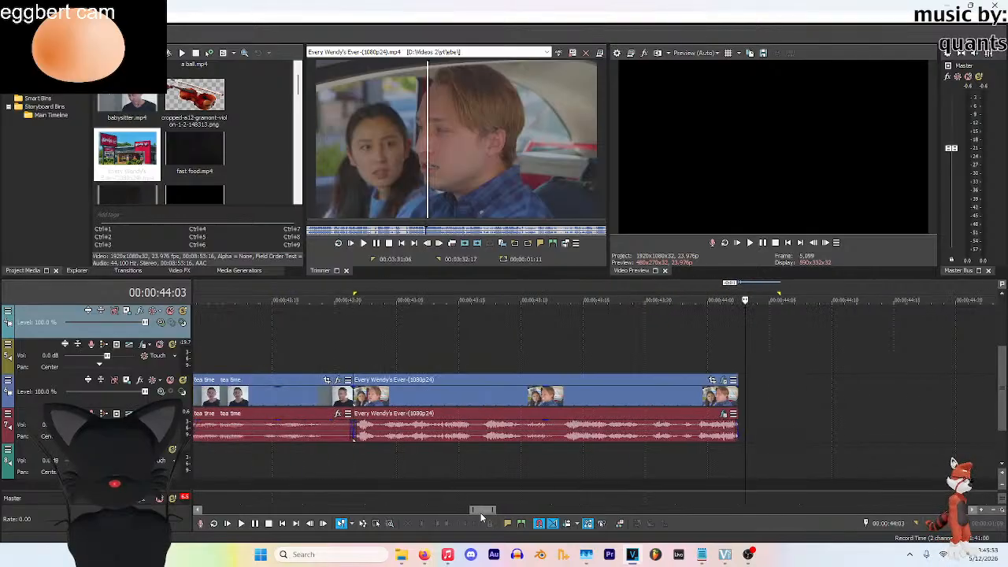
{"action": "left_click", "coordinate": [434, 425]}
{"action": "mouse_move", "coordinate": [457, 400]}
{"action": "left_mouse_down"}
{"action": "mouse_move", "coordinate": [427, 400]}
{"action": "mouse_move", "coordinate": [457, 400]}
{"action": "left_mouse_up"}
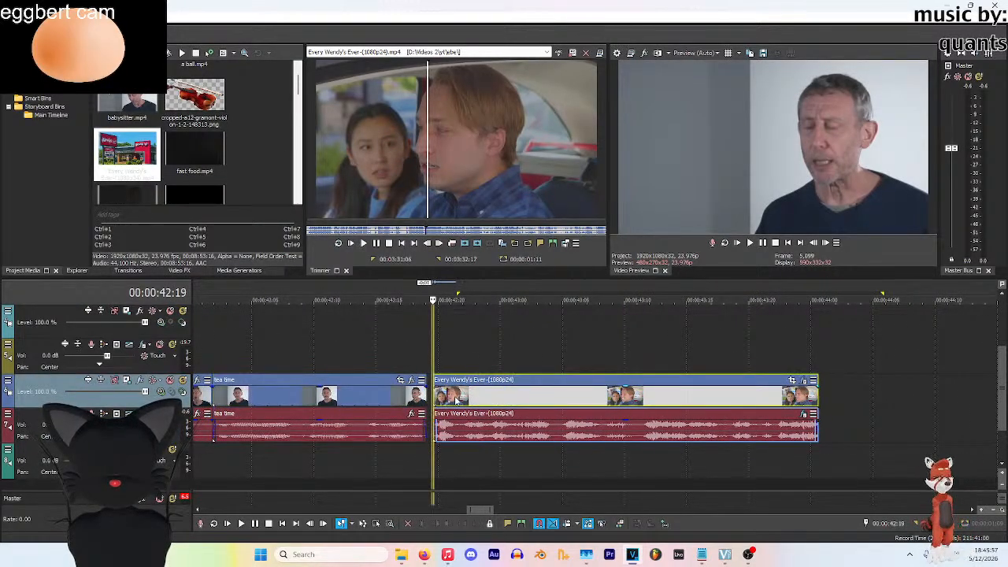
Play the tightened cut from 00:00:41:17 and place the cursor at the Wendy's clip's end, 00:00:44:00
{"action": "scroll", "coordinate": [572, 357], "scroll_direction": "down", "scroll_amount": 2}
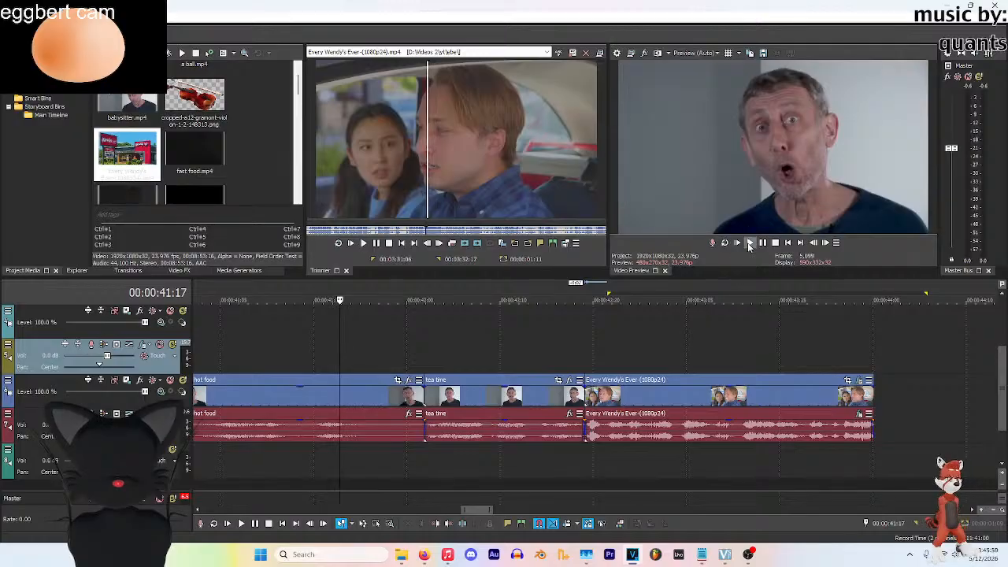
{"action": "left_click", "coordinate": [749, 244]}
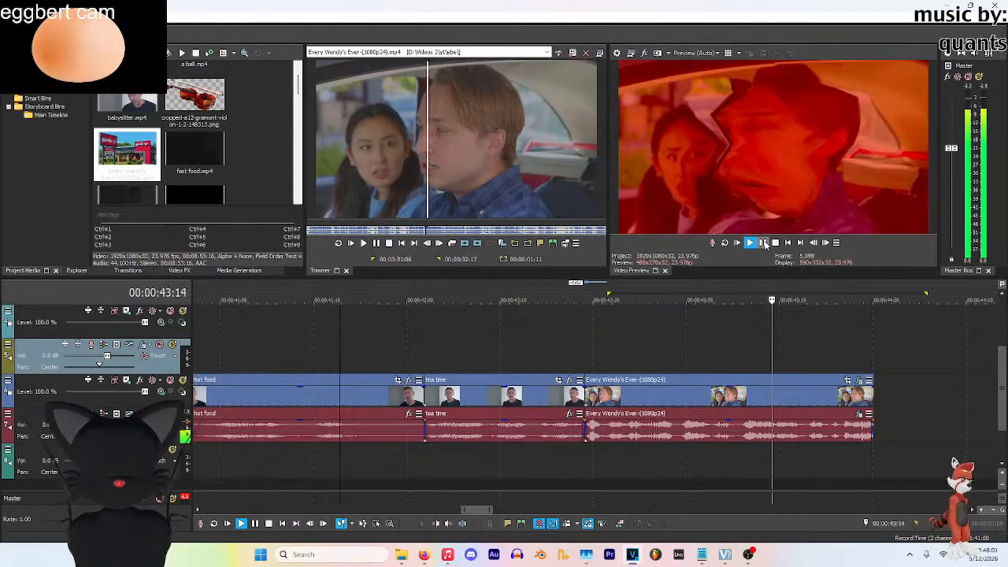
{"action": "left_click", "coordinate": [871, 398]}
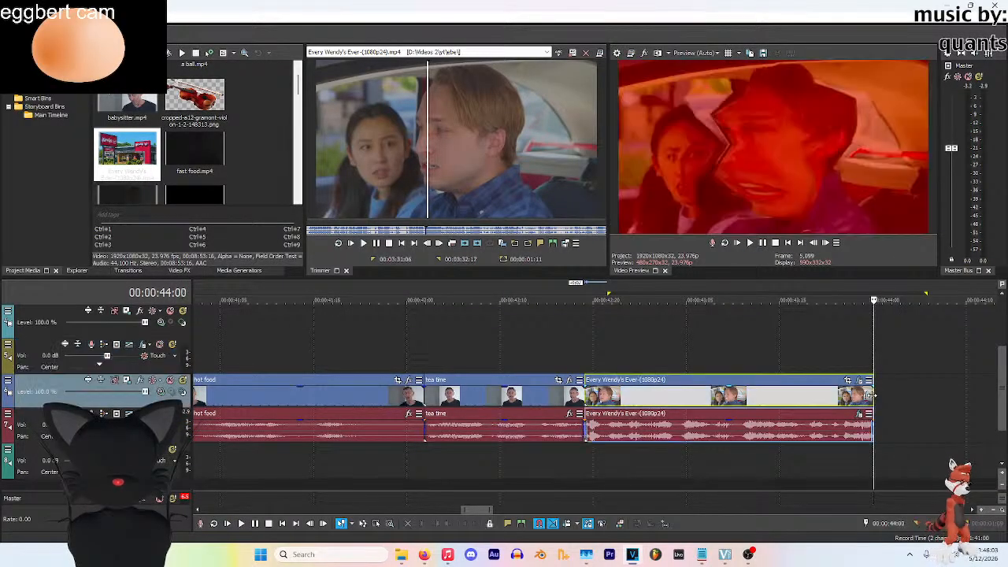
Browse the project media for the next source clip and select hot food.mp4
{"action": "scroll", "coordinate": [262, 162], "scroll_direction": "down", "scroll_amount": 5}
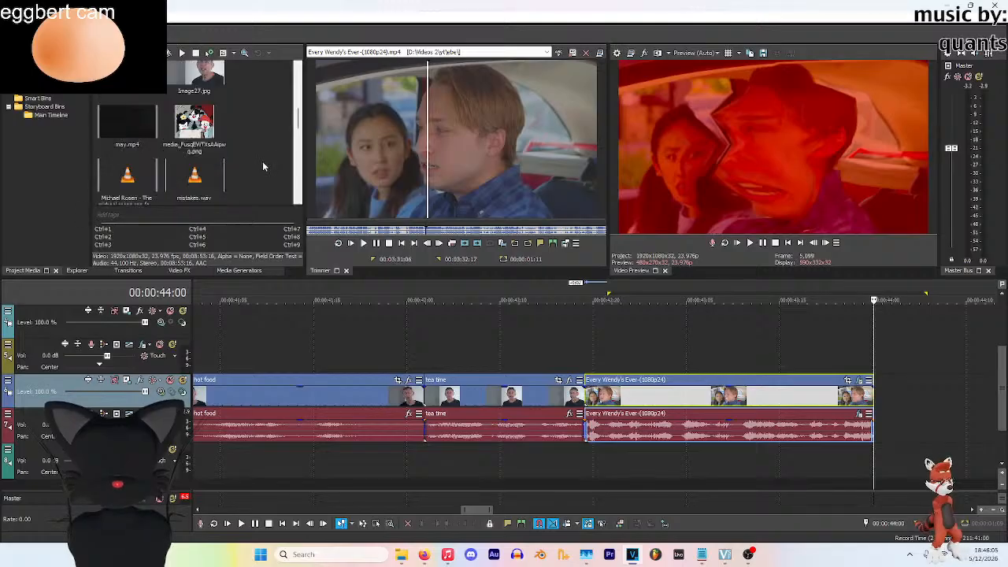
{"action": "scroll", "coordinate": [250, 126], "scroll_direction": "down", "scroll_amount": 4}
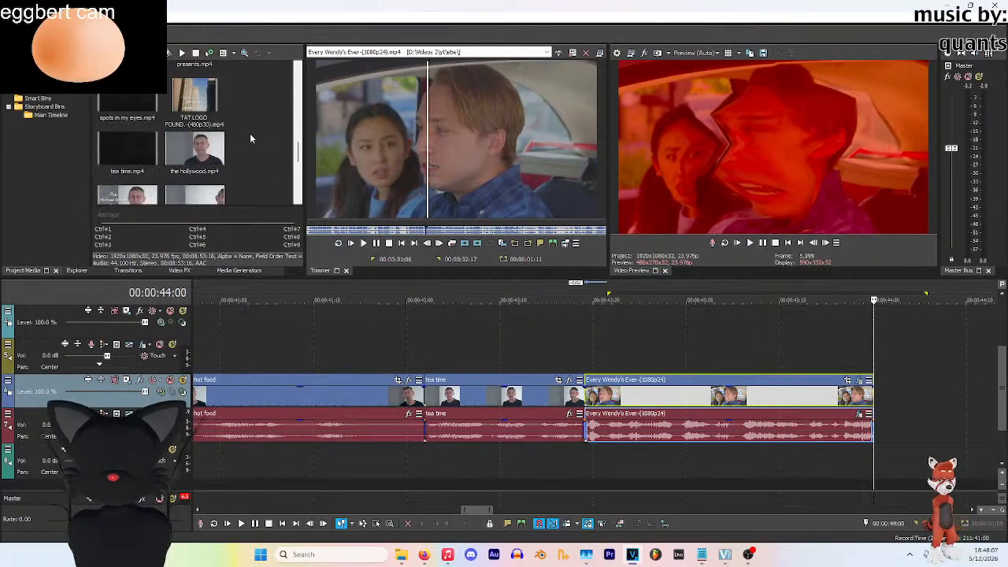
{"action": "scroll", "coordinate": [250, 137], "scroll_direction": "down", "scroll_amount": 2}
{"action": "scroll", "coordinate": [256, 134], "scroll_direction": "up", "scroll_amount": 2}
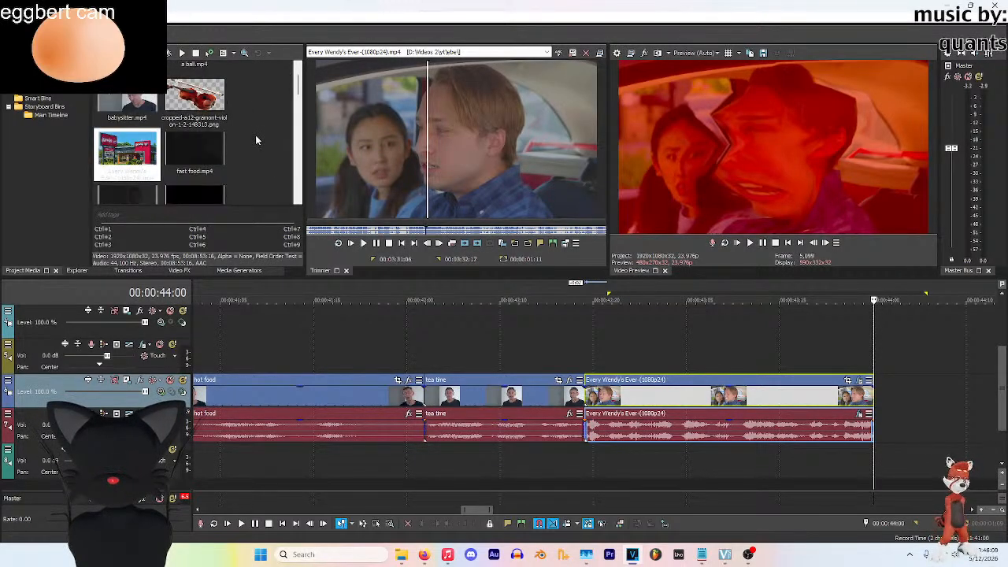
{"action": "scroll", "coordinate": [261, 137], "scroll_direction": "up", "scroll_amount": 3}
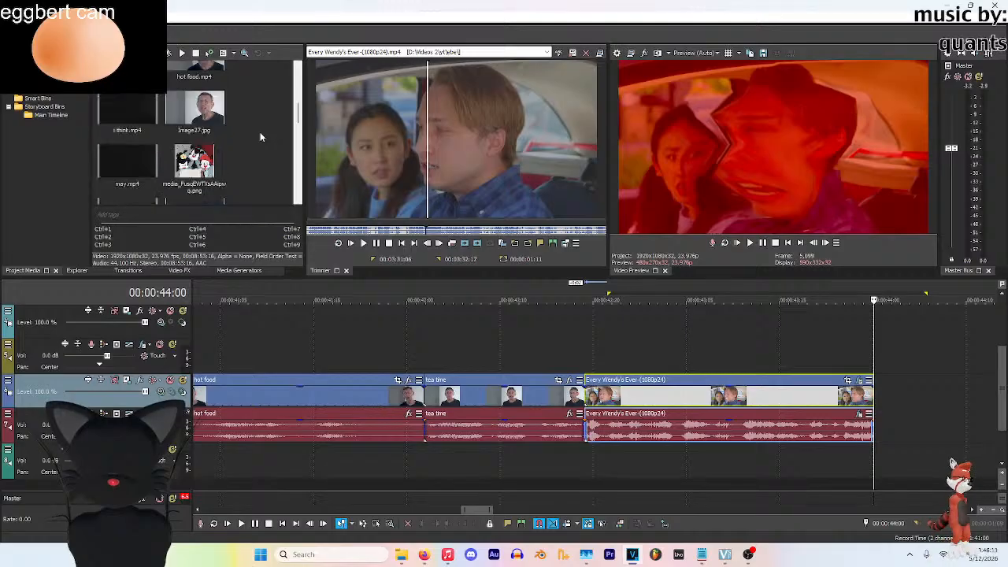
{"action": "scroll", "coordinate": [260, 136], "scroll_direction": "down", "scroll_amount": 5}
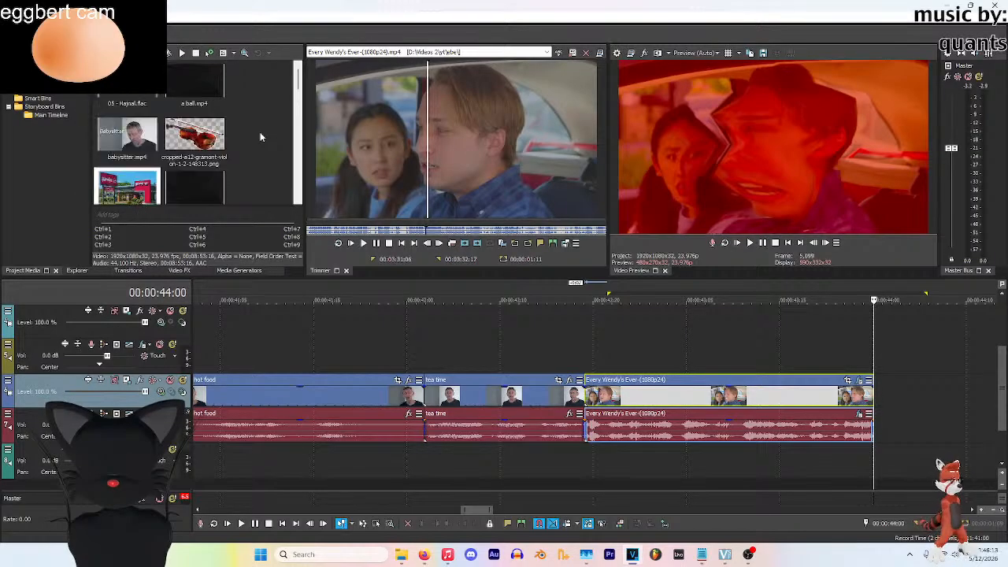
{"action": "scroll", "coordinate": [255, 136], "scroll_direction": "up", "scroll_amount": 4}
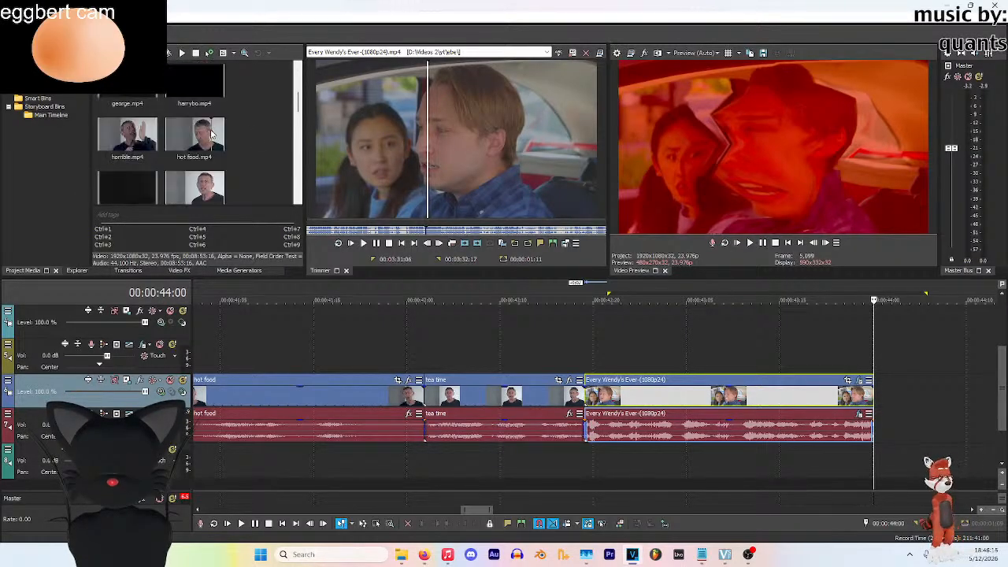
{"action": "left_click", "coordinate": [197, 143]}
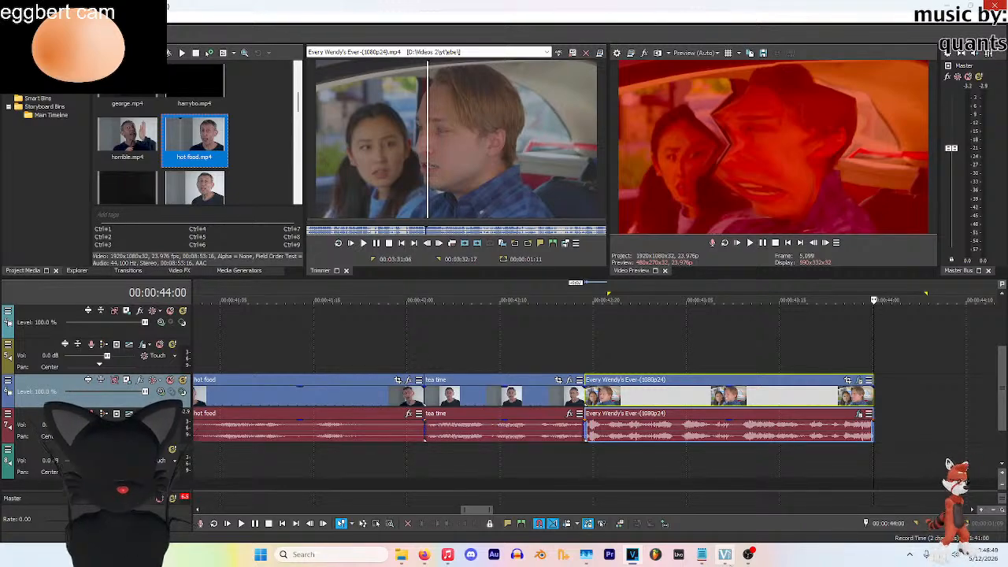
{"action": "left_click", "coordinate": [447, 554]}
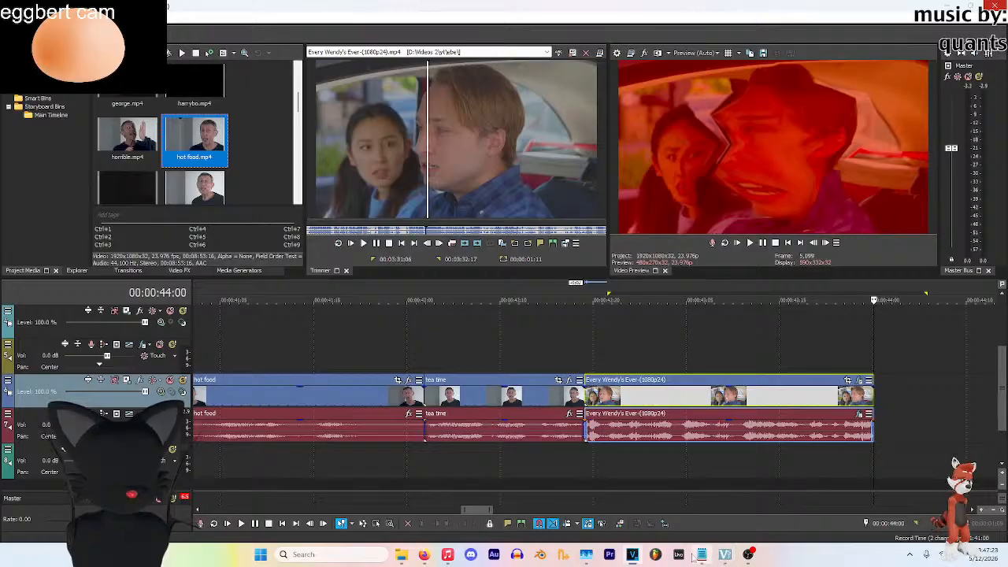
{"action": "left_click", "coordinate": [722, 559]}
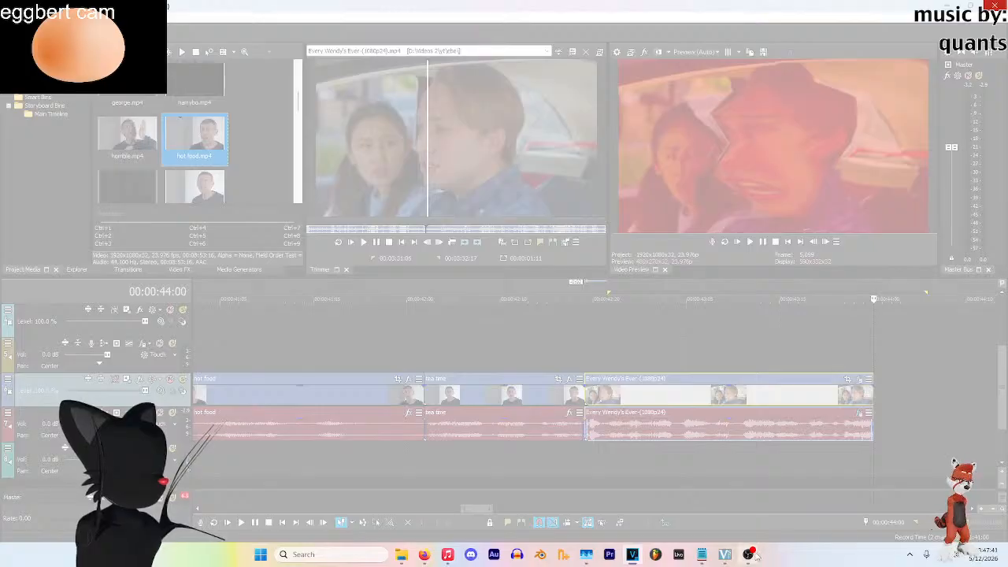
{"action": "mouse_move", "coordinate": [755, 555]}
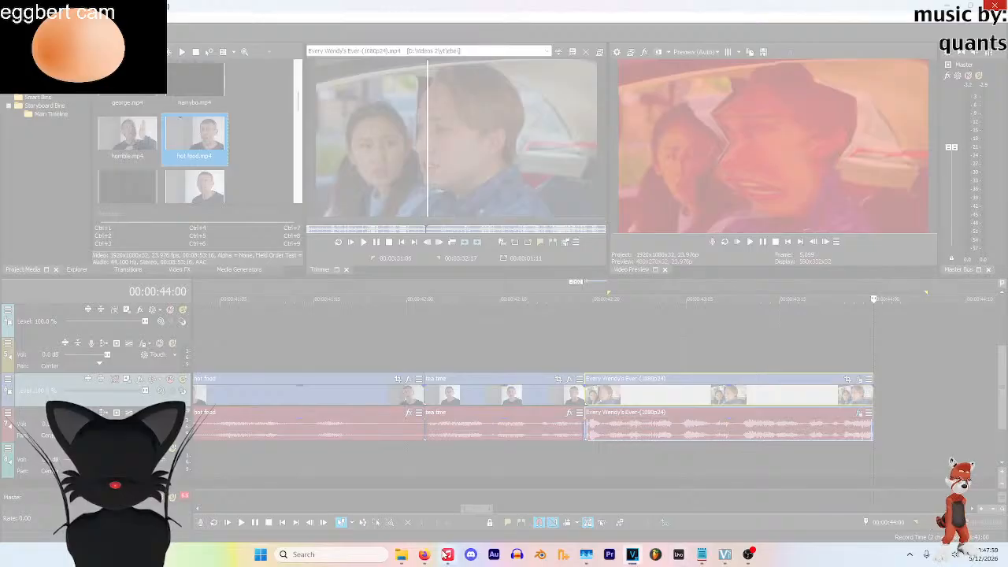
{"action": "mouse_move", "coordinate": [445, 553]}
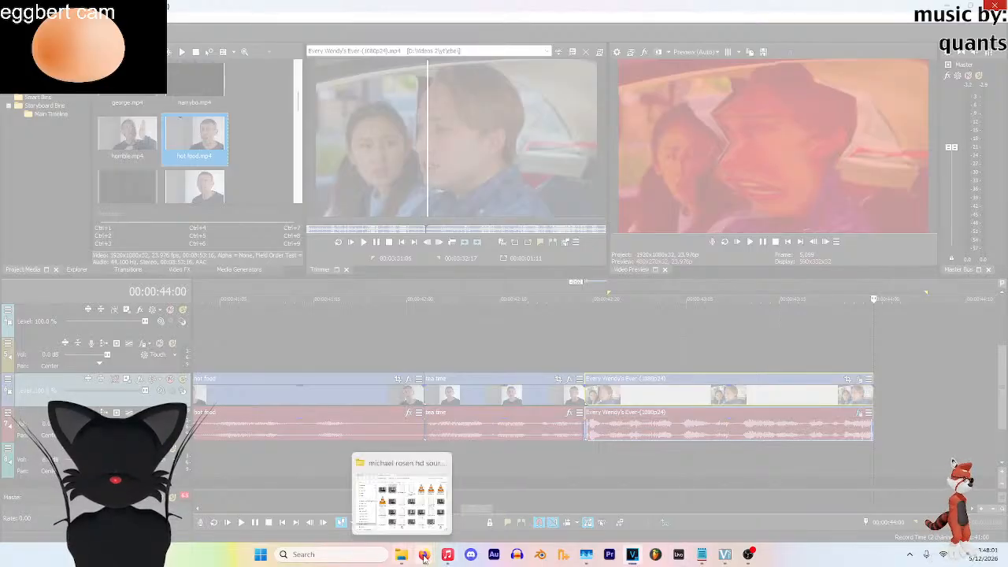
Switch to Firefox, open a new tab and look through the hidden bookmarks
{"action": "left_click", "coordinate": [395, 518]}
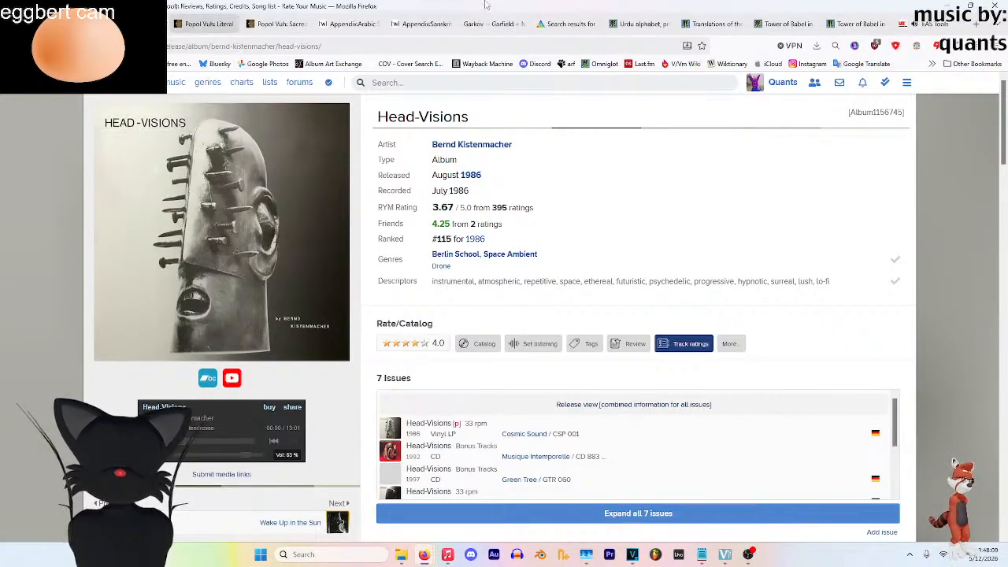
{"action": "left_click", "coordinate": [976, 23]}
{"action": "left_click", "coordinate": [931, 64]}
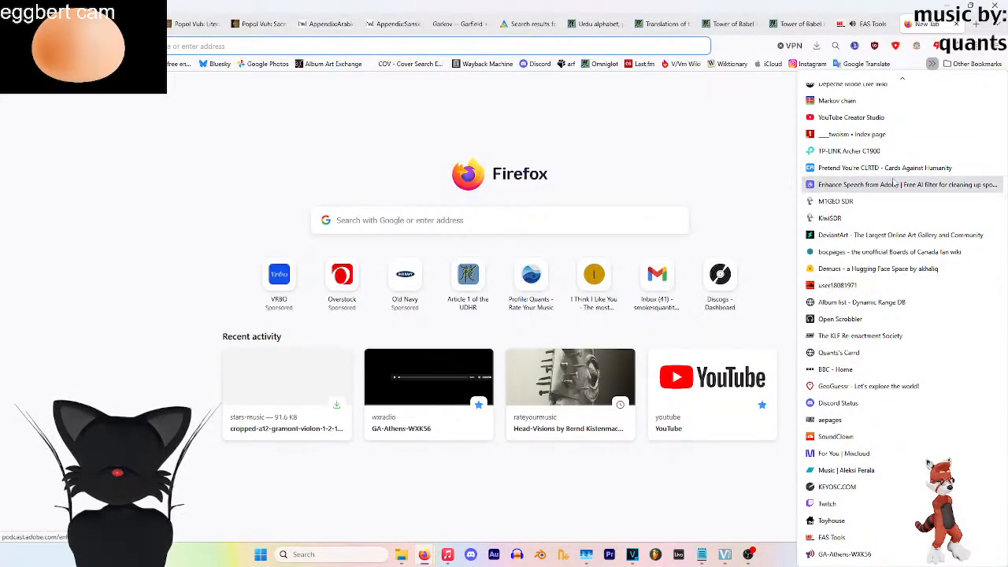
{"action": "scroll", "coordinate": [885, 238], "scroll_direction": "up", "scroll_amount": 5}
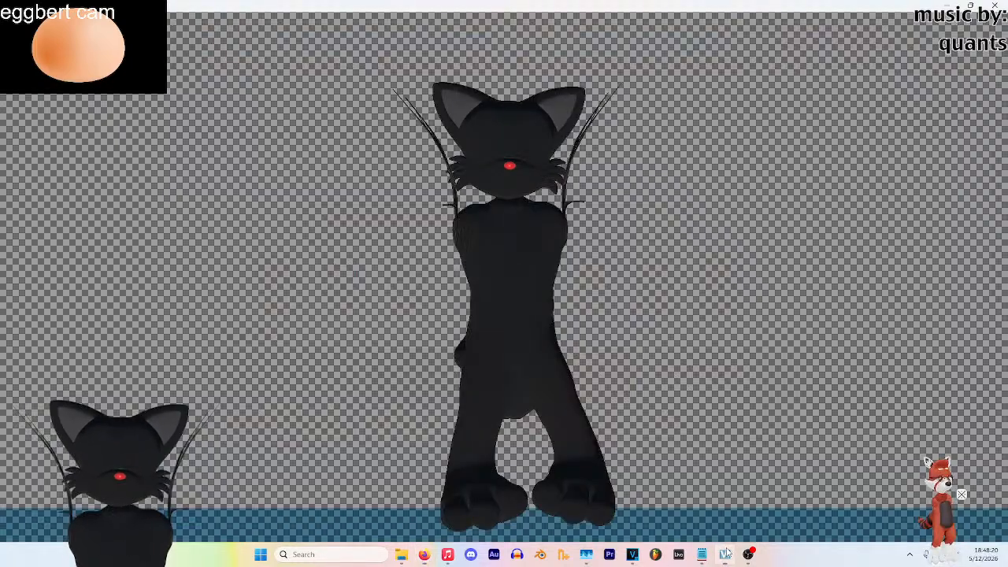
Switch to the avatar app, load the black spiky-haired avatar and reset its position, leaving the controls hidden
{"action": "left_click", "coordinate": [725, 555]}
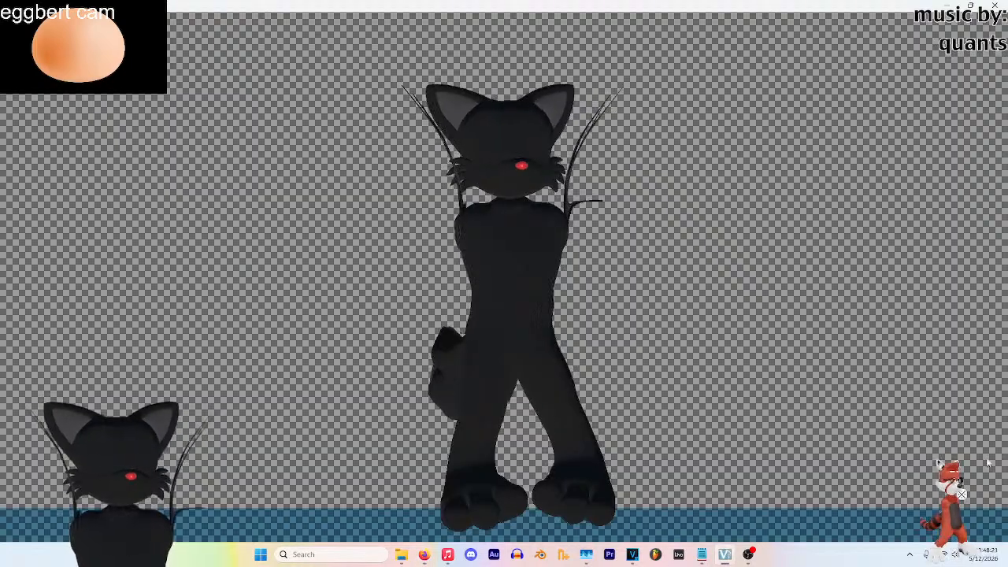
{"action": "left_click", "coordinate": [908, 50]}
{"action": "left_click", "coordinate": [392, 361]}
{"action": "left_click", "coordinate": [405, 436]}
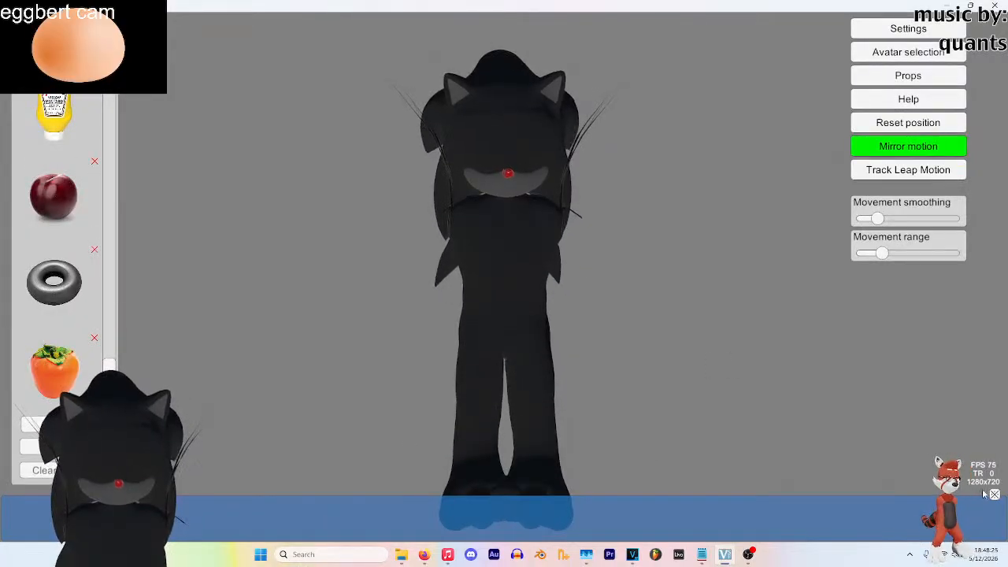
{"action": "left_click", "coordinate": [904, 125]}
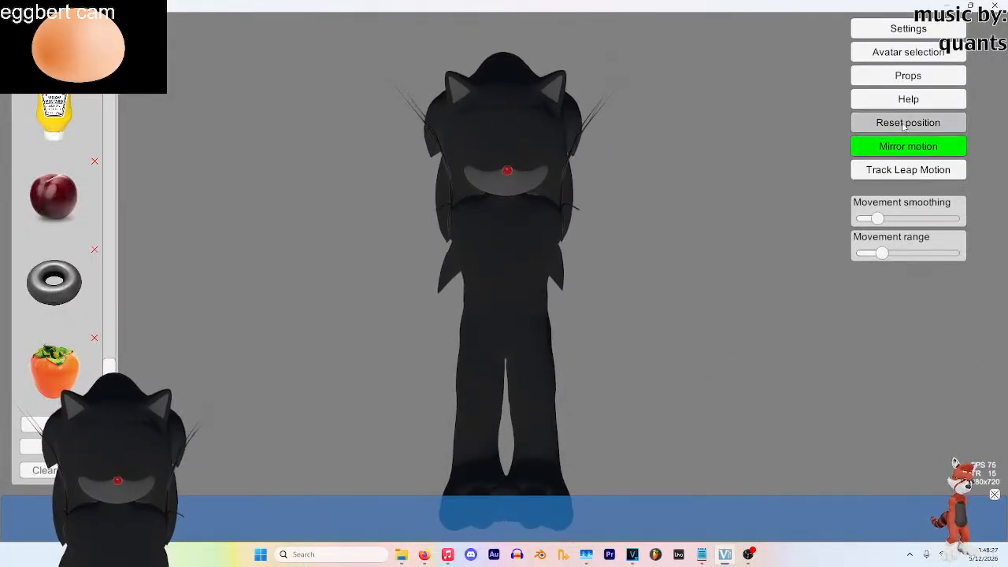
{"action": "left_click", "coordinate": [995, 492]}
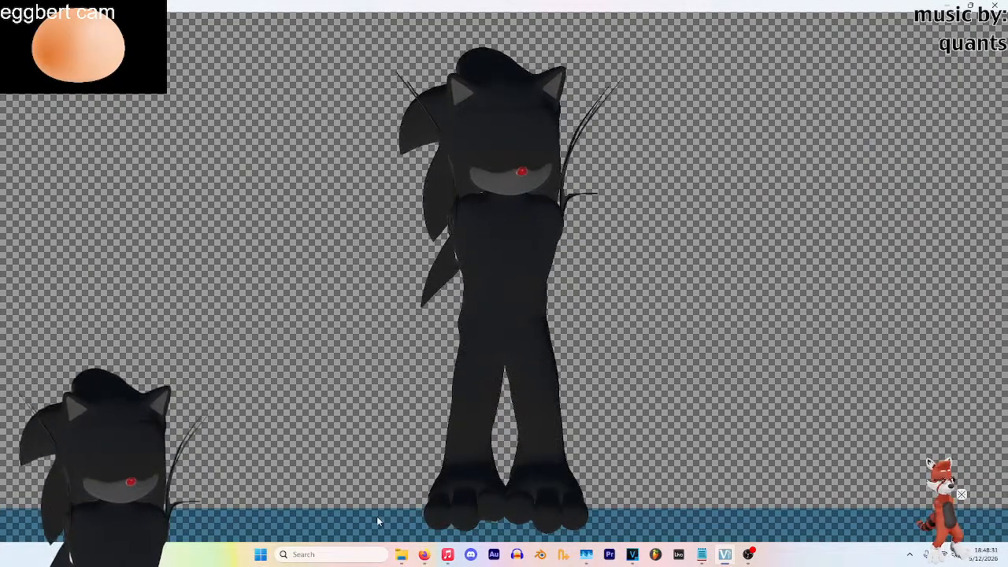
Return to Firefox, load the bookmarked M1GEO SDR page in the new tab and start KiwiSDR
{"action": "mouse_move", "coordinate": [424, 554]}
{"action": "left_click", "coordinate": [410, 510]}
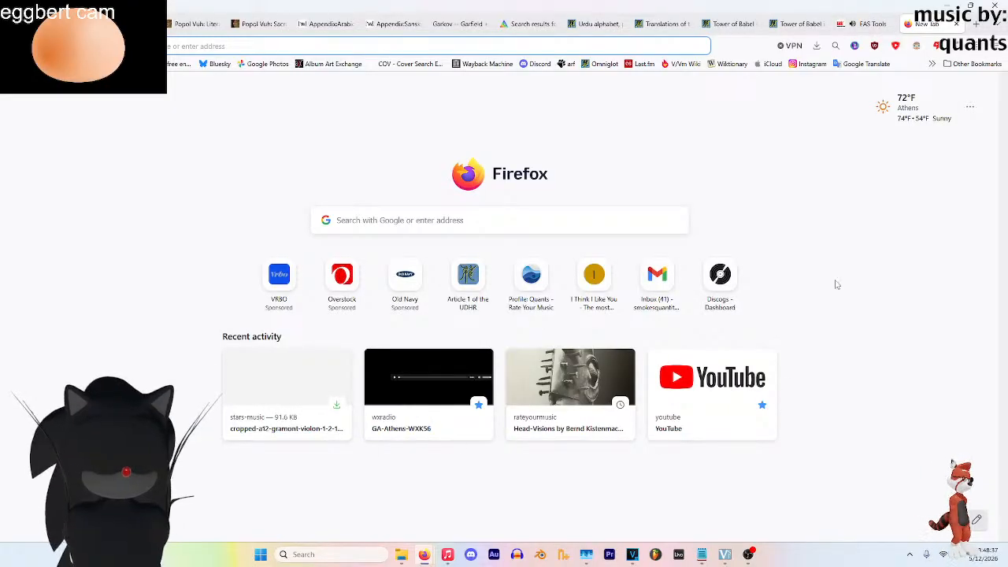
{"action": "left_click", "coordinate": [932, 63]}
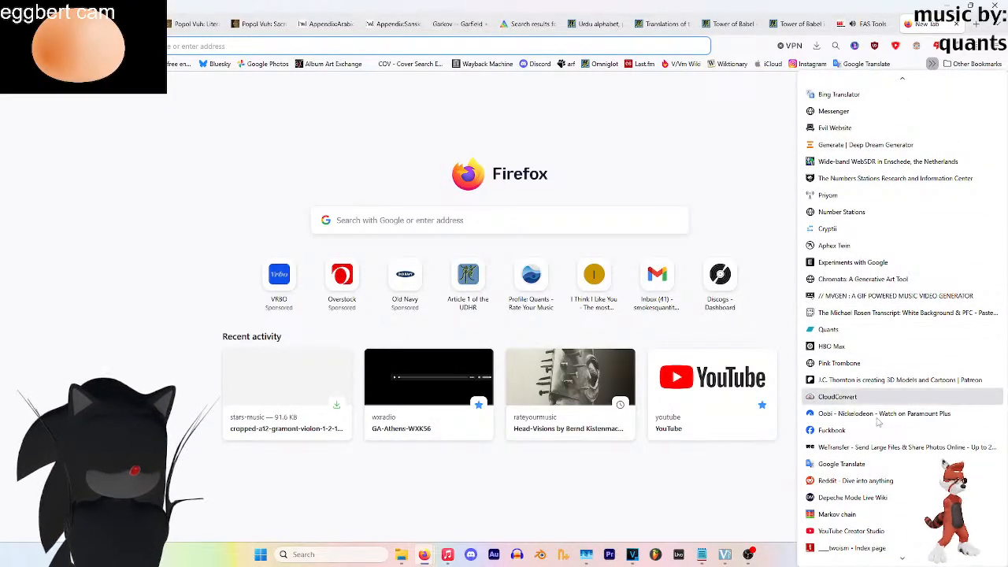
{"action": "scroll", "coordinate": [843, 406], "scroll_direction": "down", "scroll_amount": 8}
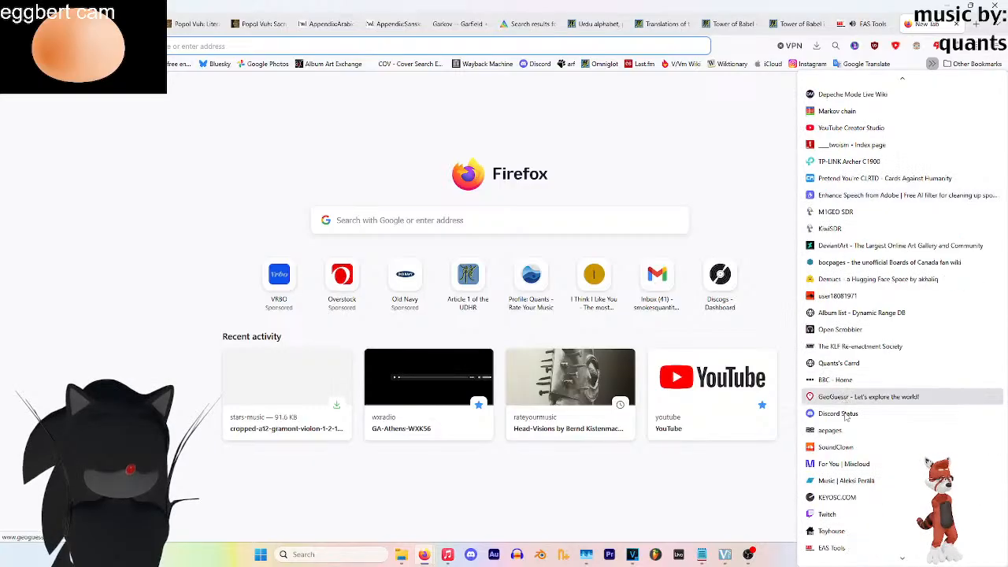
{"action": "scroll", "coordinate": [886, 209], "scroll_direction": "up", "scroll_amount": 4}
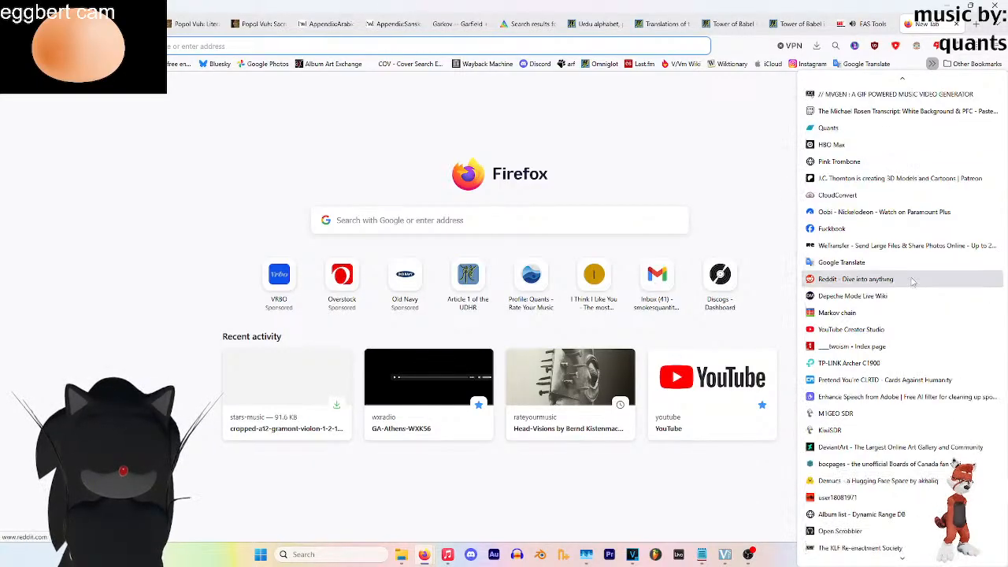
{"action": "scroll", "coordinate": [912, 283], "scroll_direction": "down", "scroll_amount": 4}
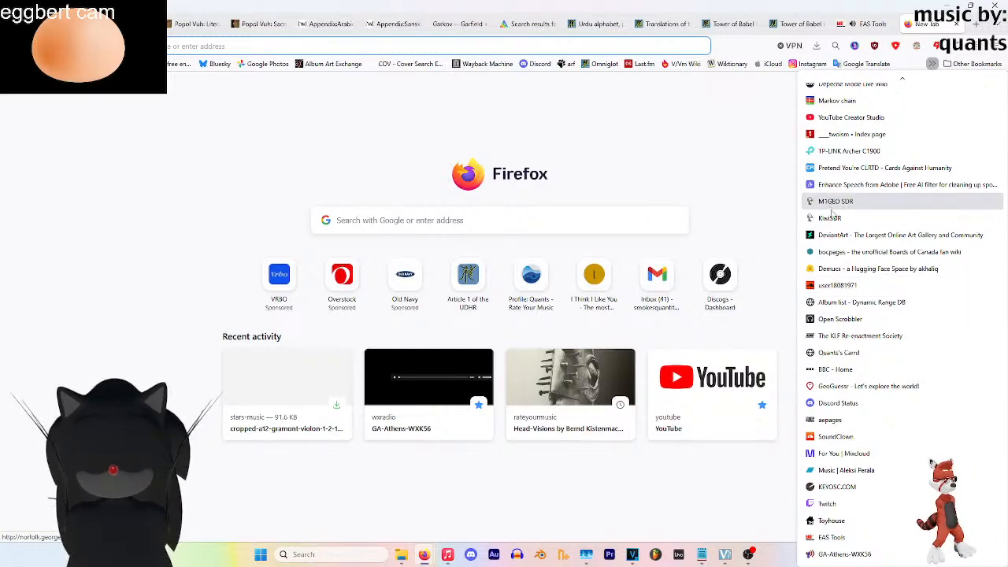
{"action": "key", "text": "Escape"}
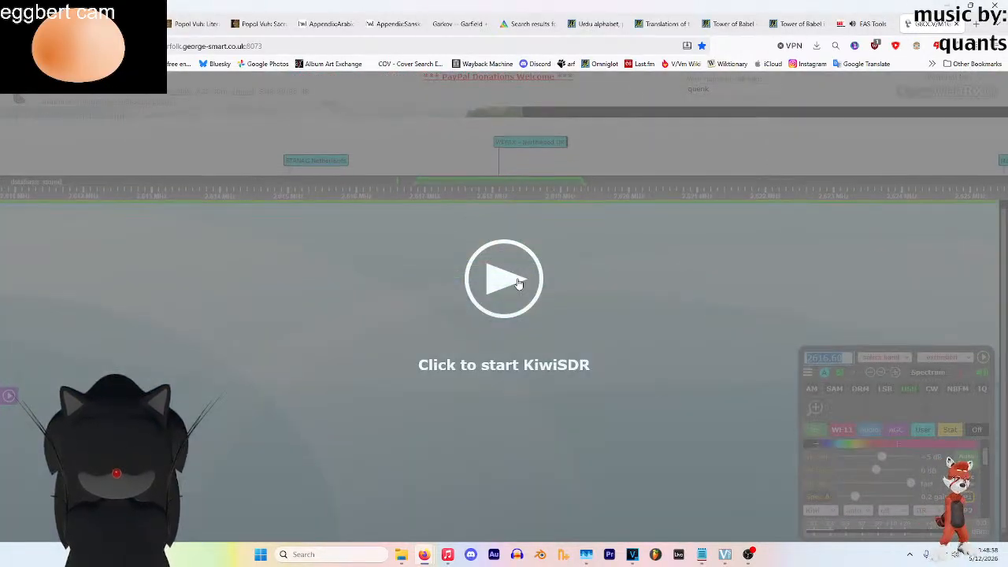
{"action": "left_click", "coordinate": [518, 283]}
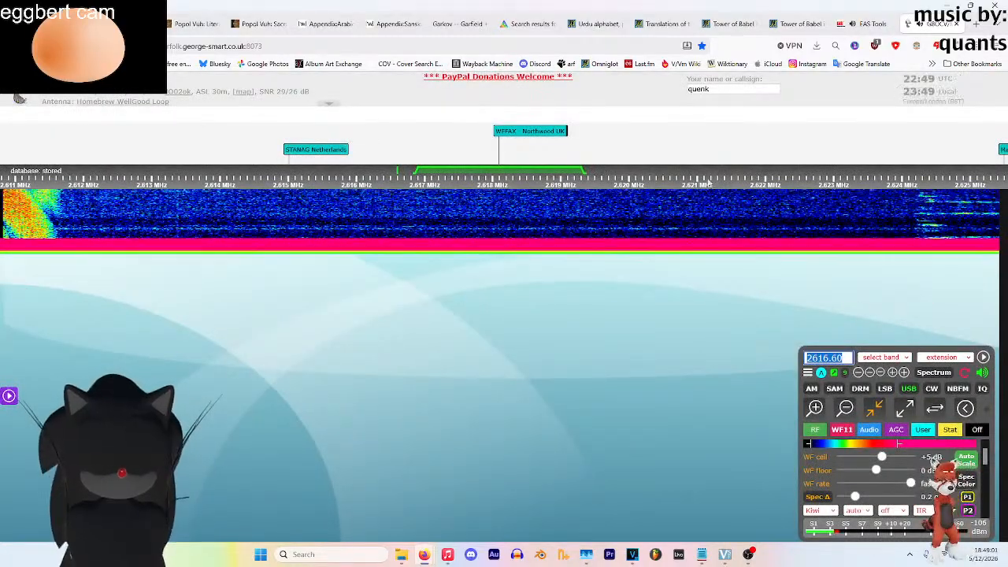
{"action": "scroll", "coordinate": [653, 142], "scroll_direction": "down", "scroll_amount": 1}
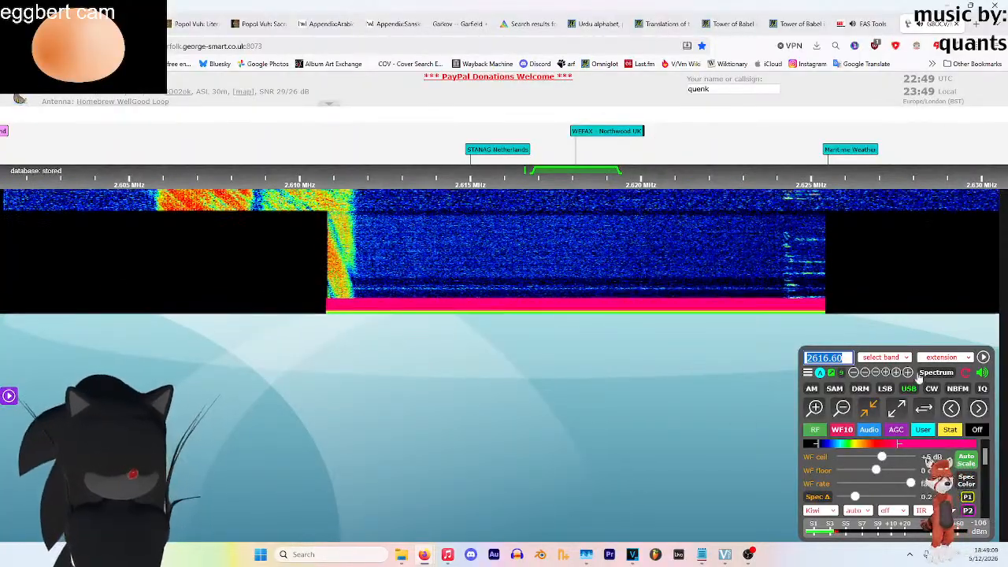
Switch to VEGAS Pro and close its frozen window
{"action": "left_click", "coordinate": [628, 560]}
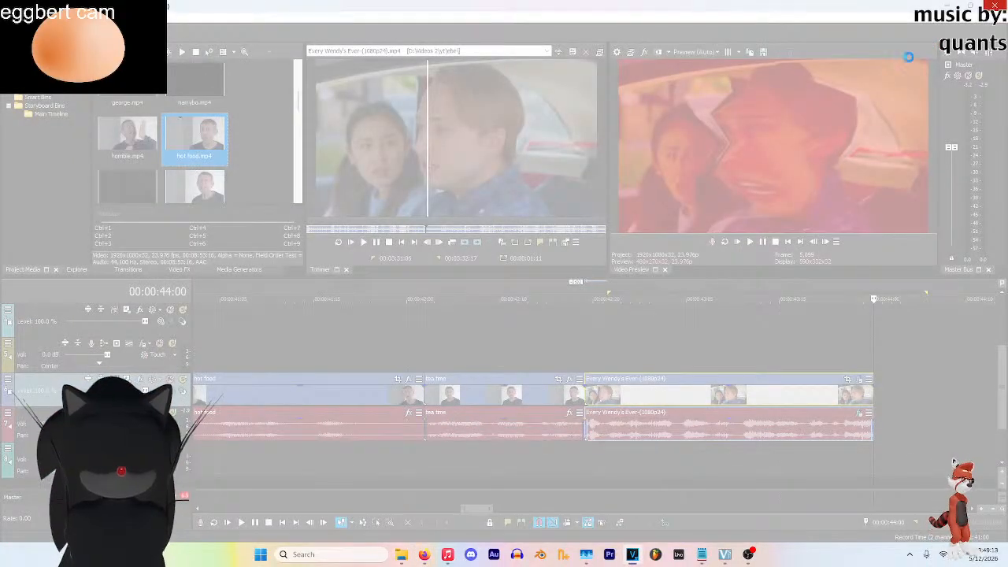
{"action": "left_click", "coordinate": [999, 5]}
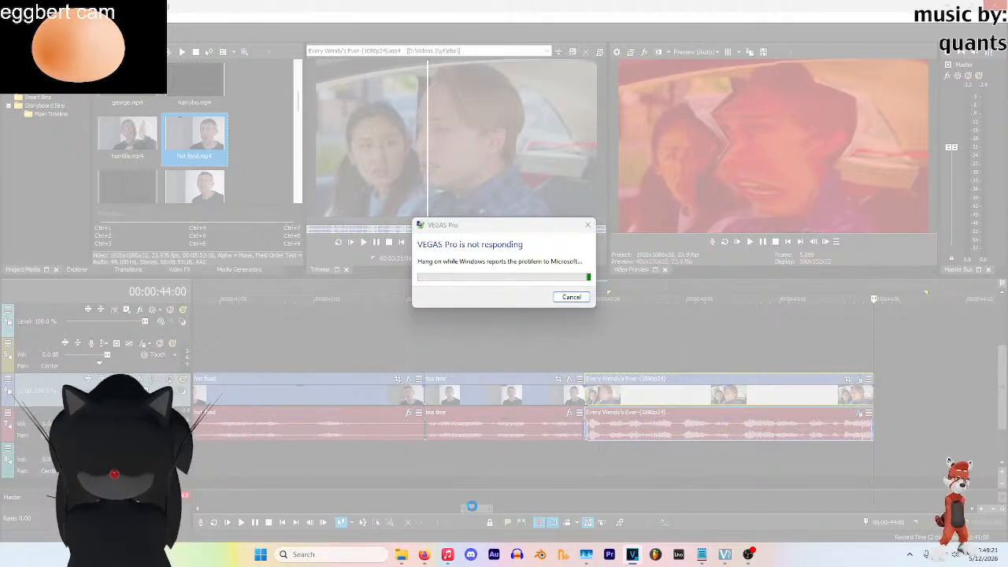
Switch back to Firefox and tune the KiwiSDR receiver to the strong signal at 2605.74 kHz
{"action": "left_click", "coordinate": [425, 554]}
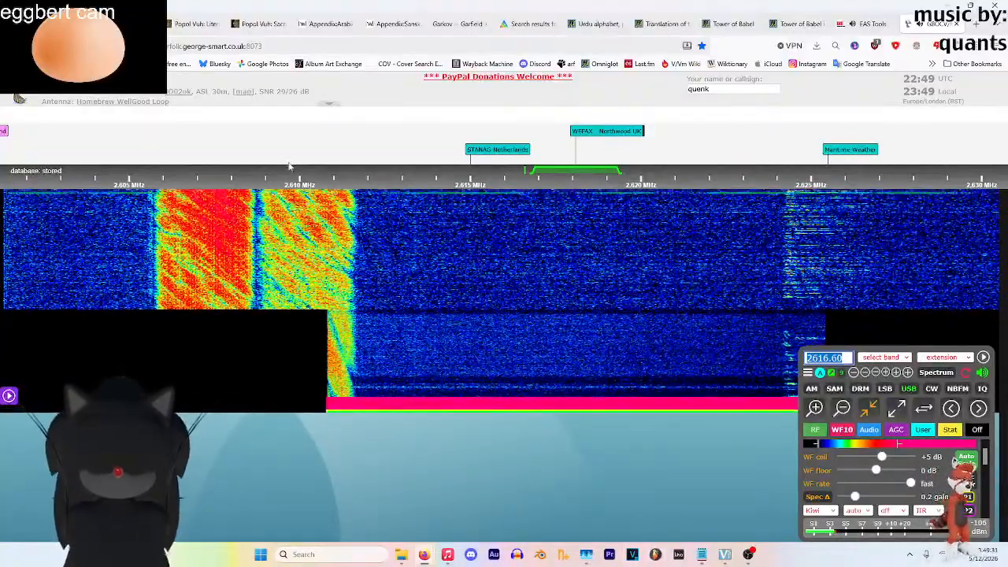
{"action": "left_click", "coordinate": [206, 156]}
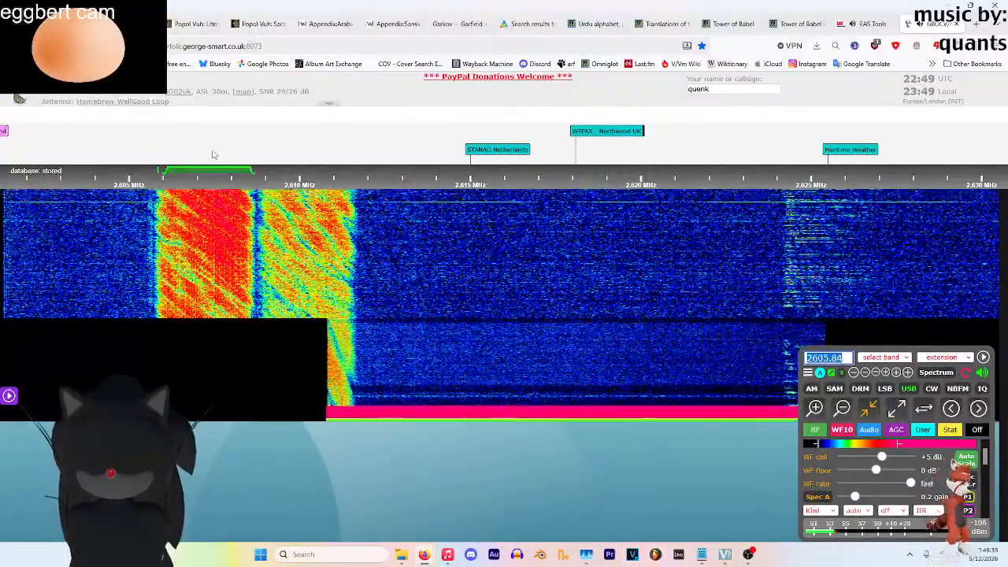
{"action": "left_click", "coordinate": [205, 161]}
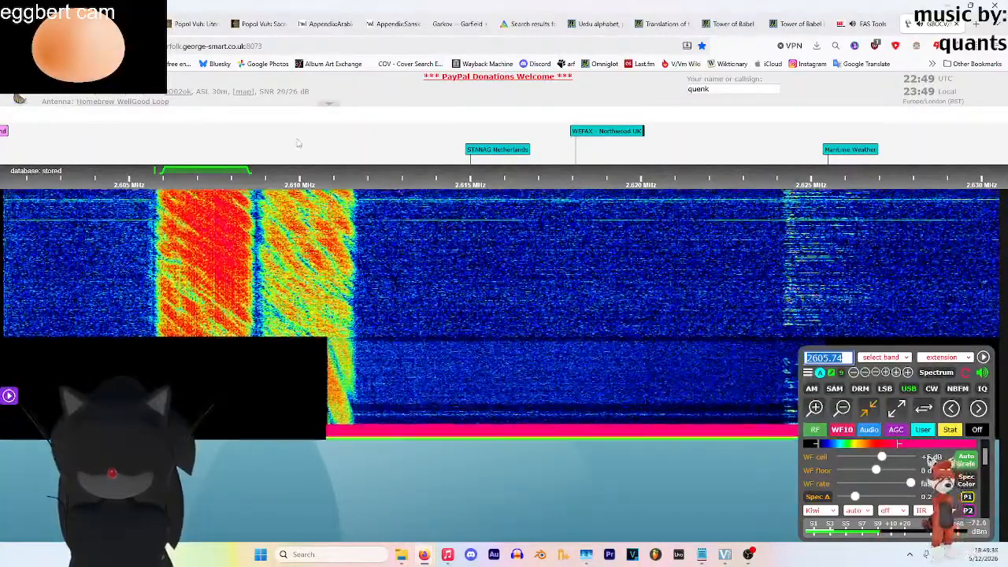
Tune the receiver to the Maritime Weather station at 2624.00 kHz
{"action": "scroll", "coordinate": [296, 177], "scroll_direction": "down", "scroll_amount": 1}
{"action": "scroll", "coordinate": [571, 198], "scroll_direction": "up", "scroll_amount": 1}
{"action": "left_click", "coordinate": [523, 175]}
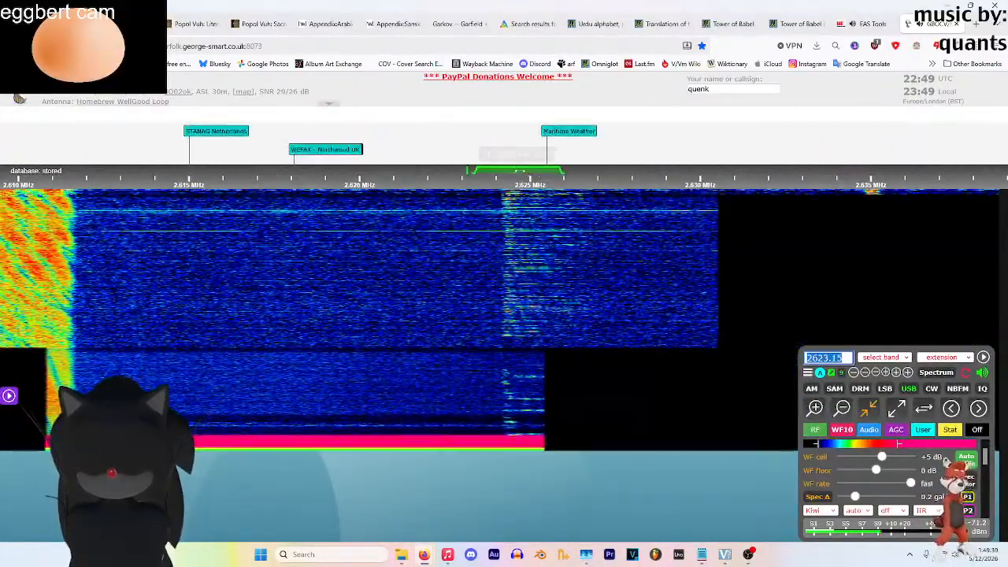
{"action": "left_click", "coordinate": [541, 184]}
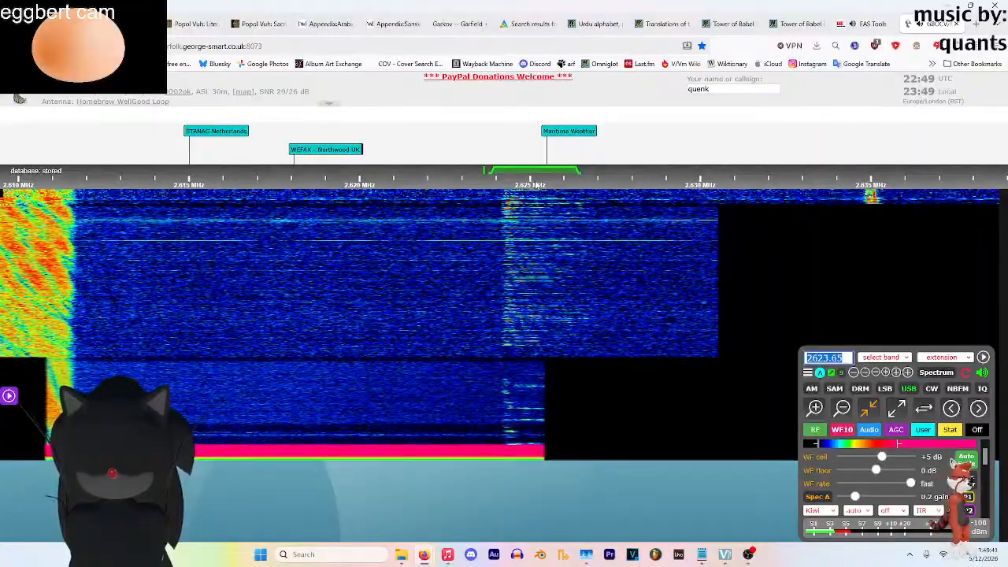
{"action": "left_click", "coordinate": [545, 183]}
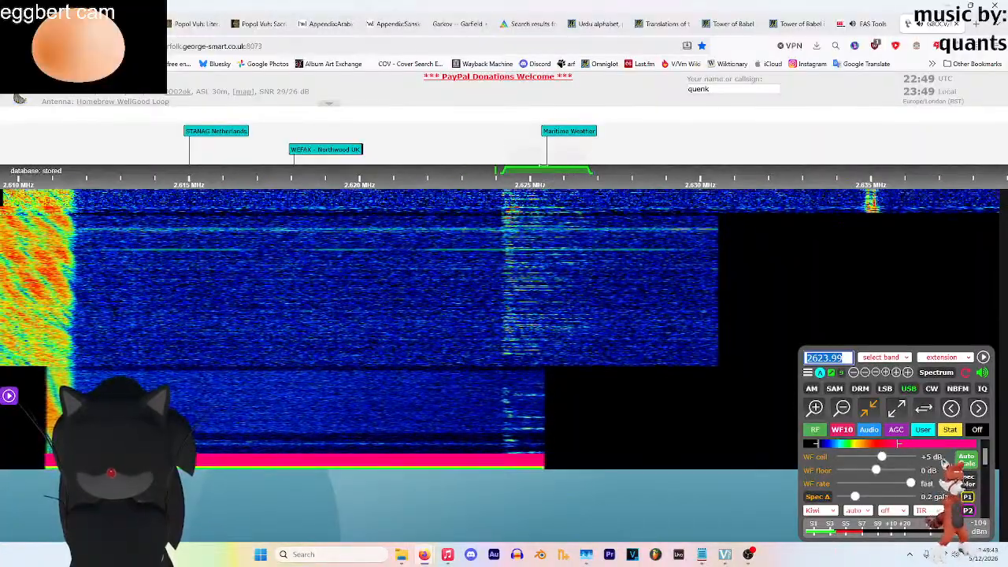
{"action": "left_click", "coordinate": [564, 140]}
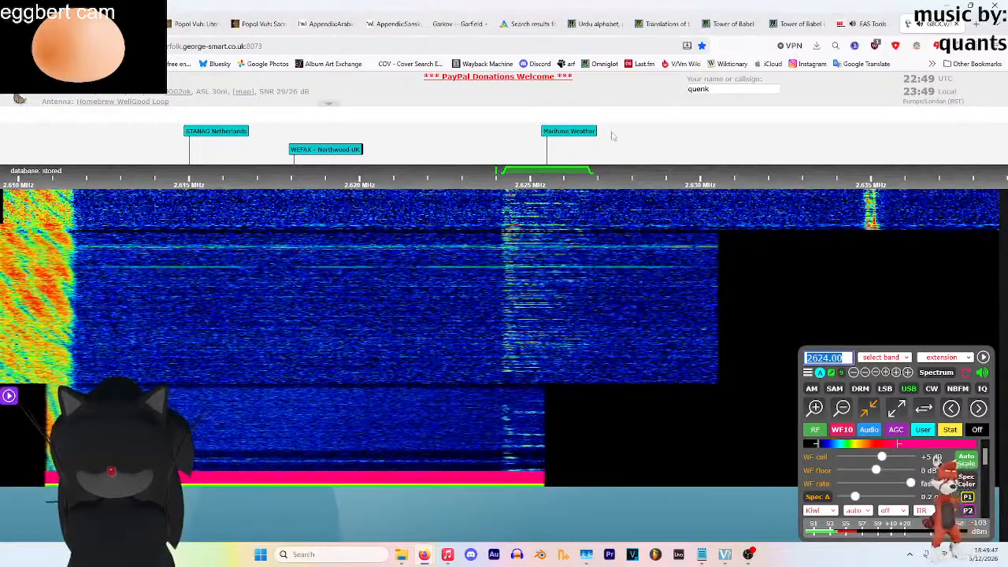
{"action": "scroll", "coordinate": [425, 139], "scroll_direction": "down", "scroll_amount": 2}
{"action": "scroll", "coordinate": [425, 138], "scroll_direction": "down", "scroll_amount": 1}
{"action": "scroll", "coordinate": [499, 139], "scroll_direction": "up", "scroll_amount": 1}
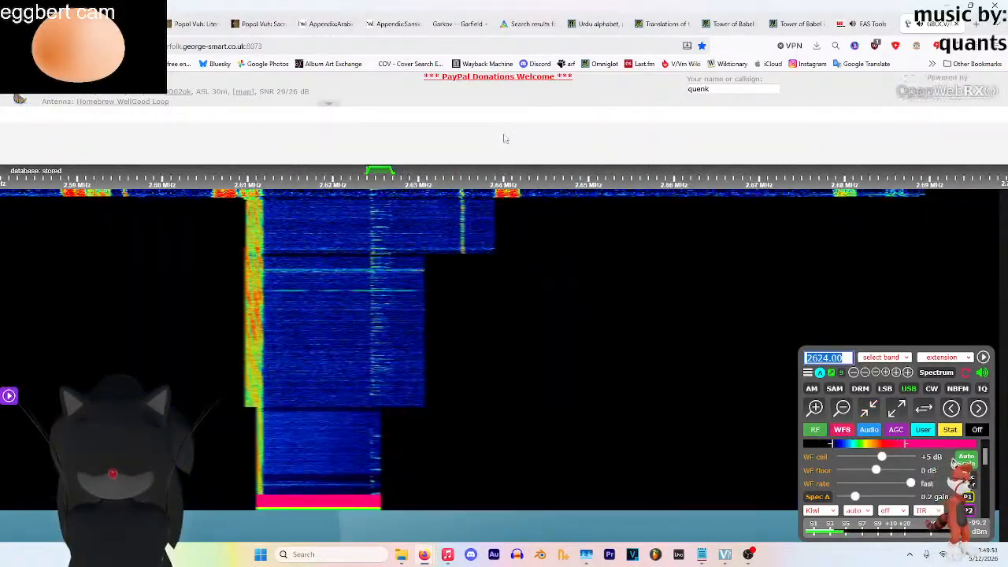
Open another new tab and browse the hidden bookmarks for the next site to visit
{"action": "left_click", "coordinate": [974, 24]}
{"action": "left_click", "coordinate": [933, 63]}
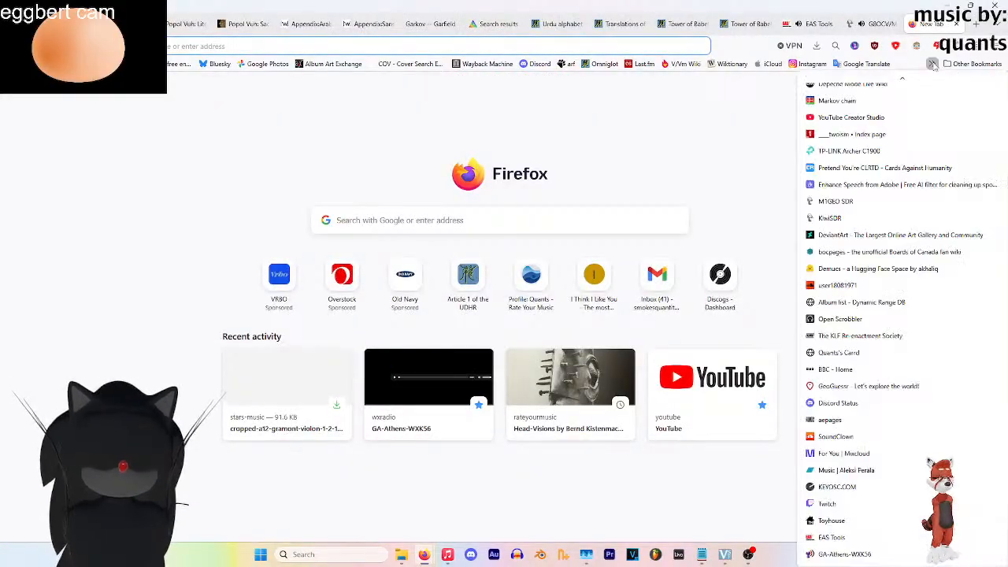
{"action": "scroll", "coordinate": [905, 197], "scroll_direction": "down", "scroll_amount": 1}
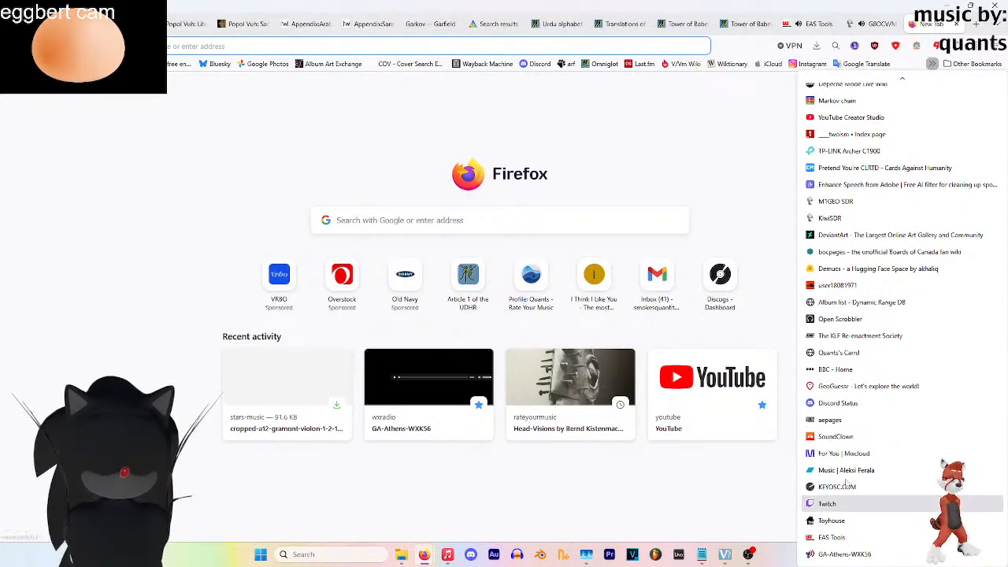
{"action": "scroll", "coordinate": [873, 227], "scroll_direction": "down", "scroll_amount": 5}
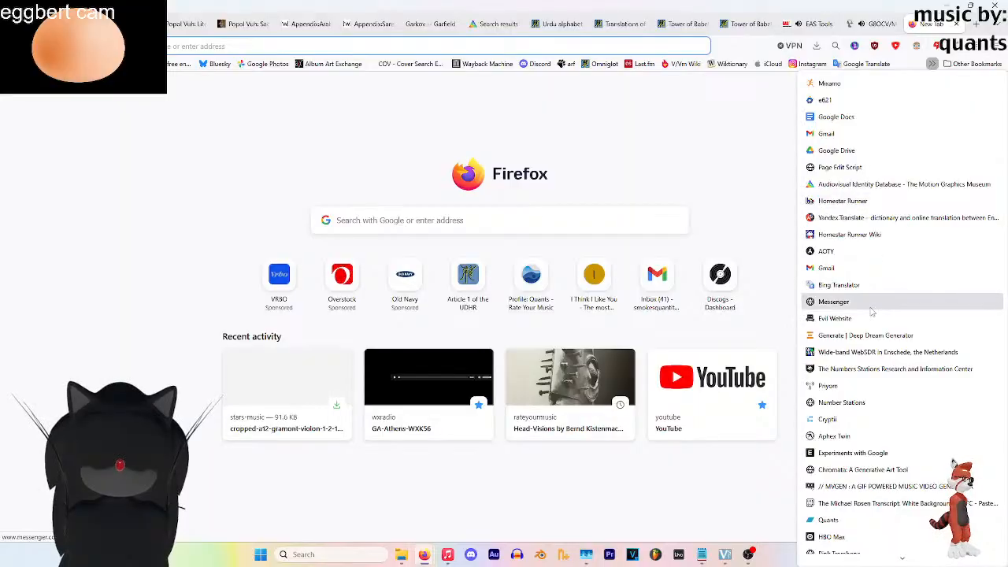
{"action": "scroll", "coordinate": [872, 311], "scroll_direction": "down", "scroll_amount": 5}
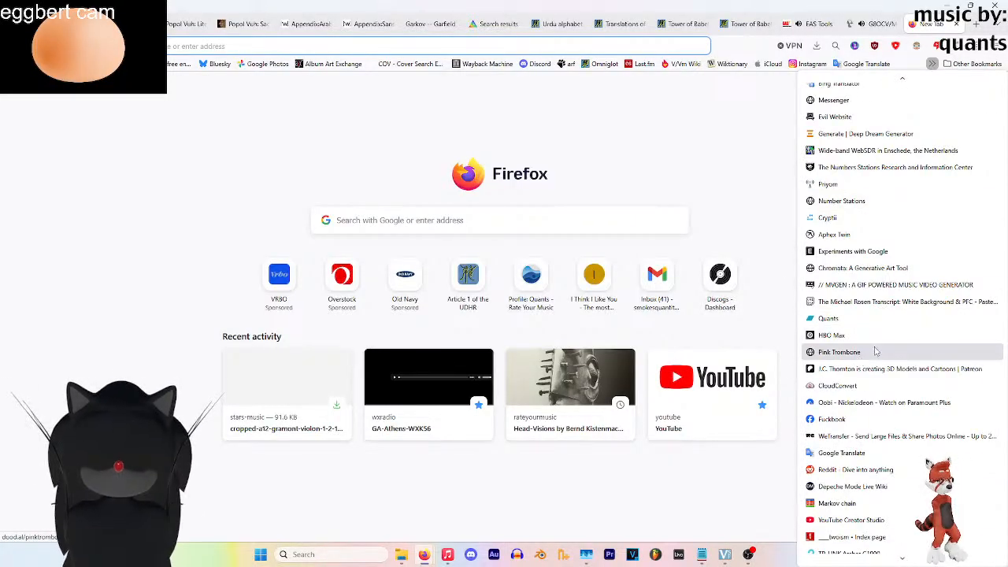
{"action": "scroll", "coordinate": [897, 410], "scroll_direction": "down", "scroll_amount": 10}
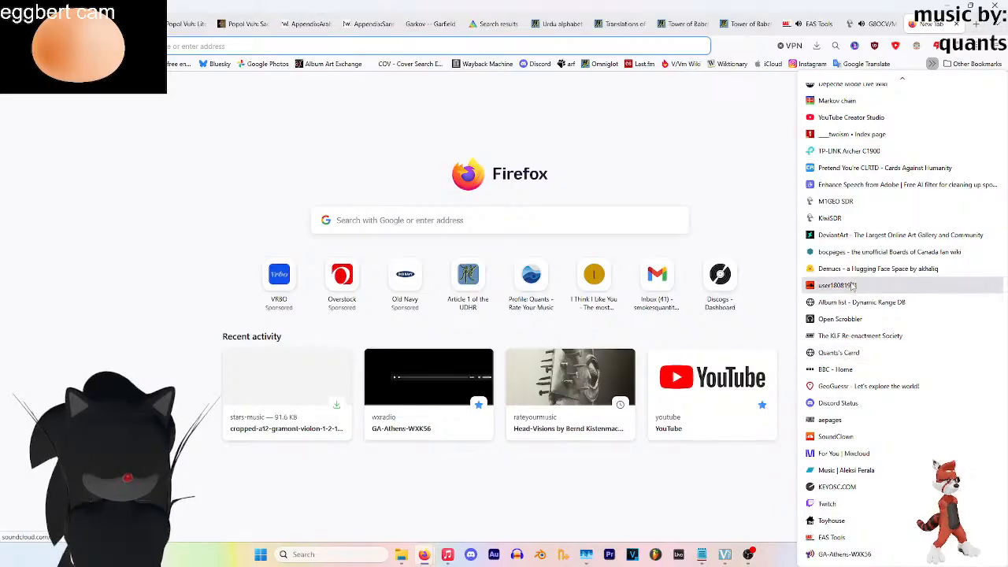
Look through the saved bookmarks and open the Priyom number-station website
{"action": "scroll", "coordinate": [851, 180], "scroll_direction": "up", "scroll_amount": 6}
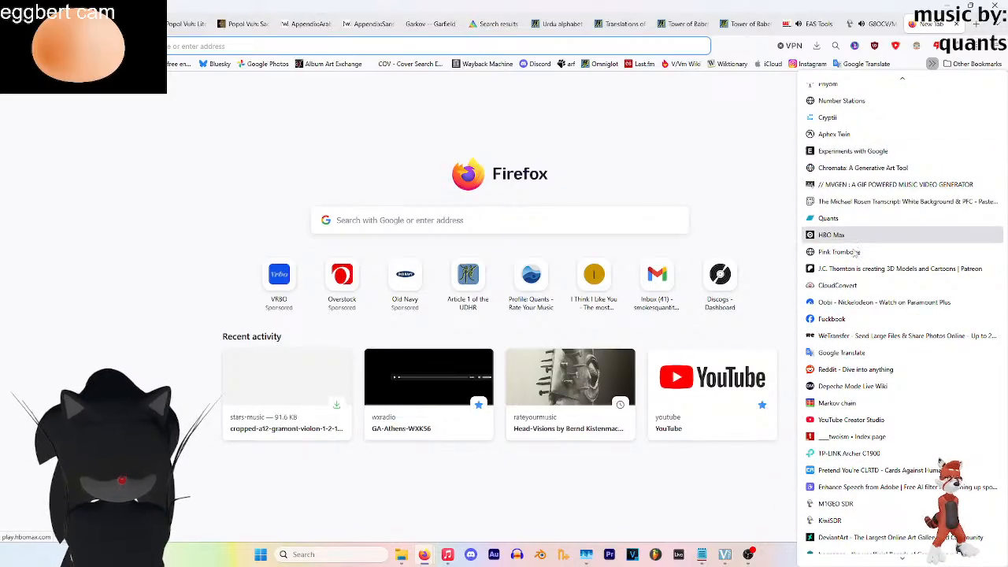
{"action": "scroll", "coordinate": [865, 287], "scroll_direction": "up", "scroll_amount": 2}
{"action": "scroll", "coordinate": [875, 371], "scroll_direction": "up", "scroll_amount": 4}
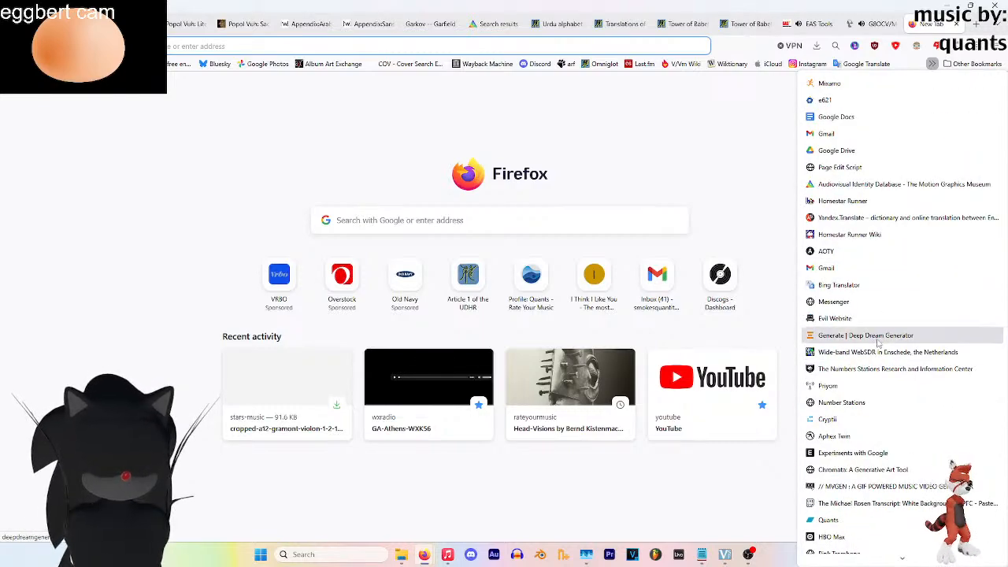
{"action": "scroll", "coordinate": [898, 354], "scroll_direction": "down", "scroll_amount": 10}
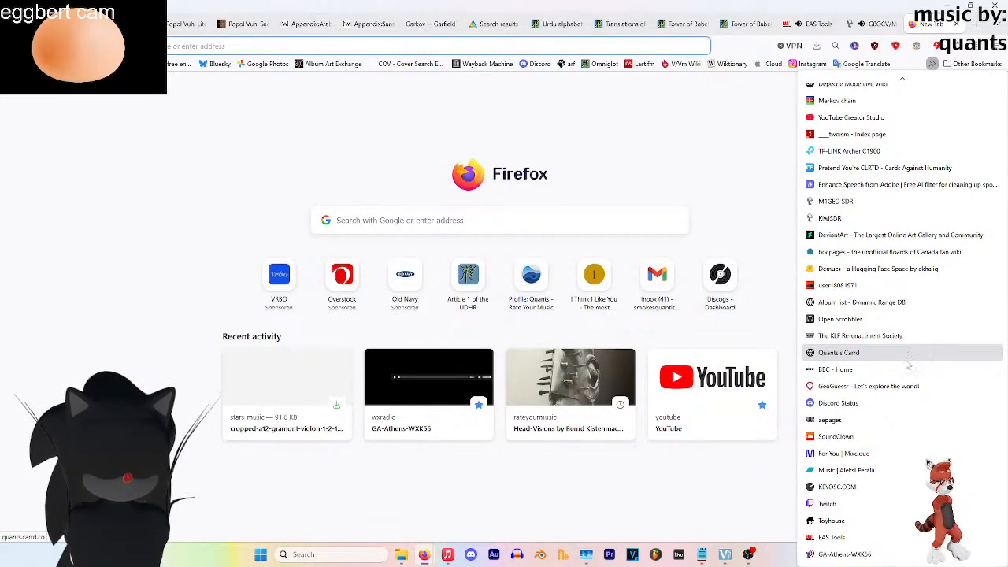
{"action": "scroll", "coordinate": [917, 152], "scroll_direction": "up", "scroll_amount": 2}
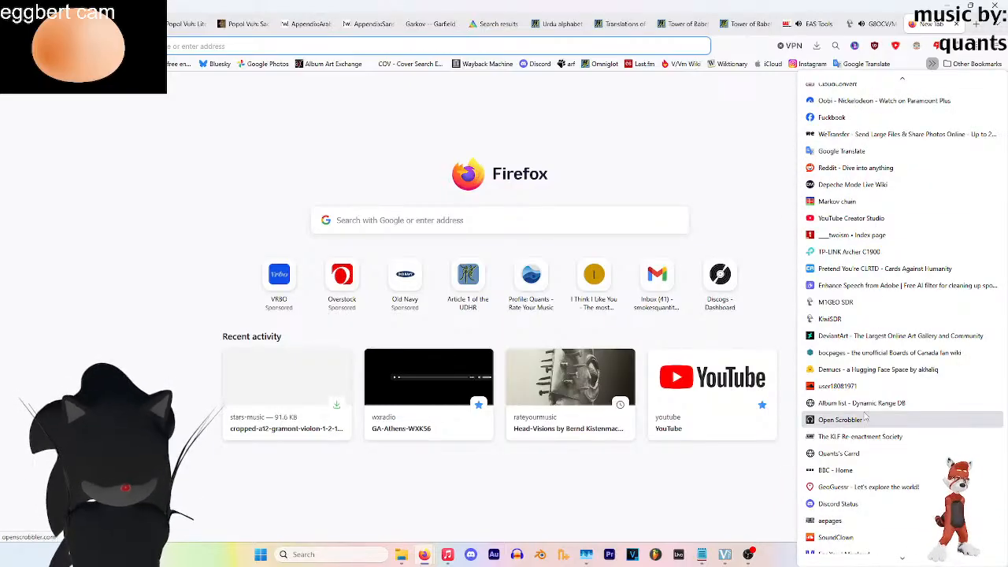
{"action": "scroll", "coordinate": [865, 417], "scroll_direction": "up", "scroll_amount": 9}
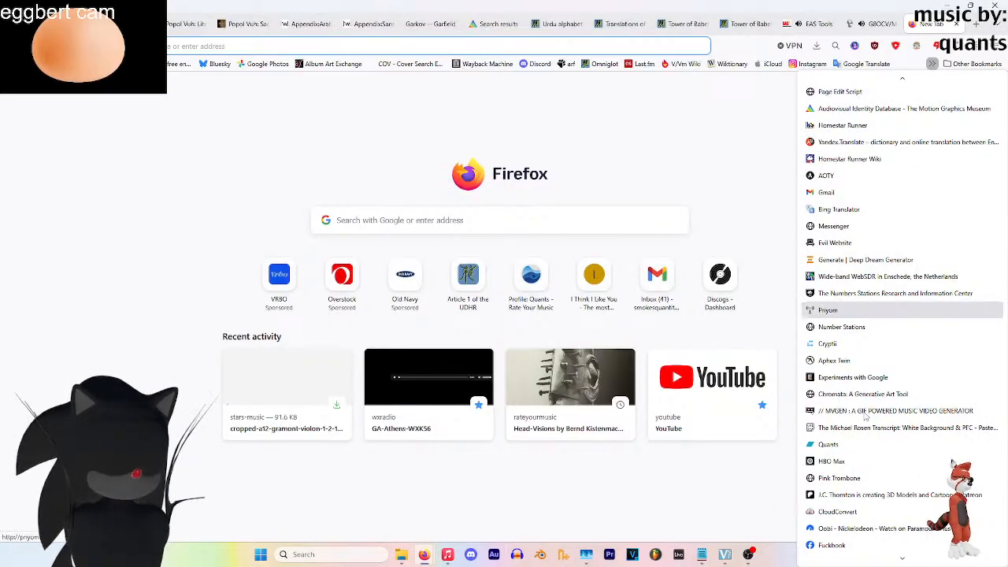
{"action": "left_click", "coordinate": [991, 380]}
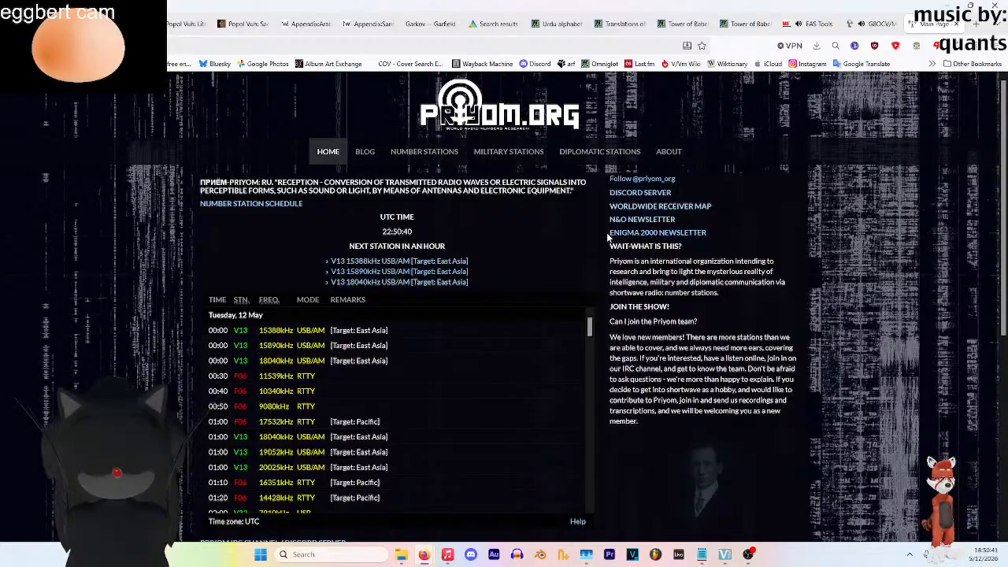
Read the introduction on the Priyom home page that explains what the organization does
{"action": "triple_click", "coordinate": [620, 280]}
{"action": "left_click", "coordinate": [656, 276]}
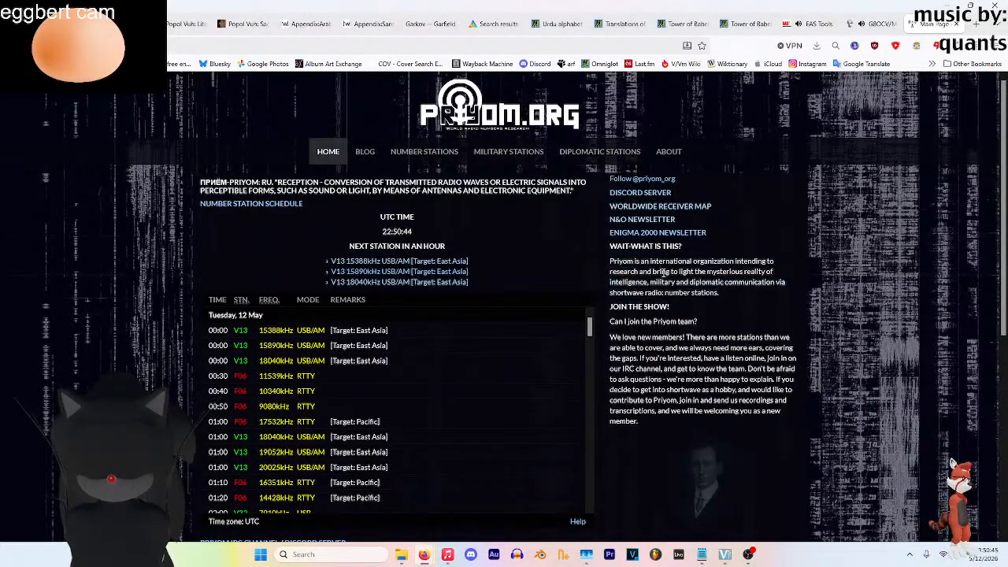
{"action": "triple_click", "coordinate": [665, 272]}
{"action": "left_click", "coordinate": [668, 272]}
{"action": "left_click_drag", "start_coordinate": [679, 281], "coordinate": [718, 297]}
{"action": "left_click", "coordinate": [717, 298]}
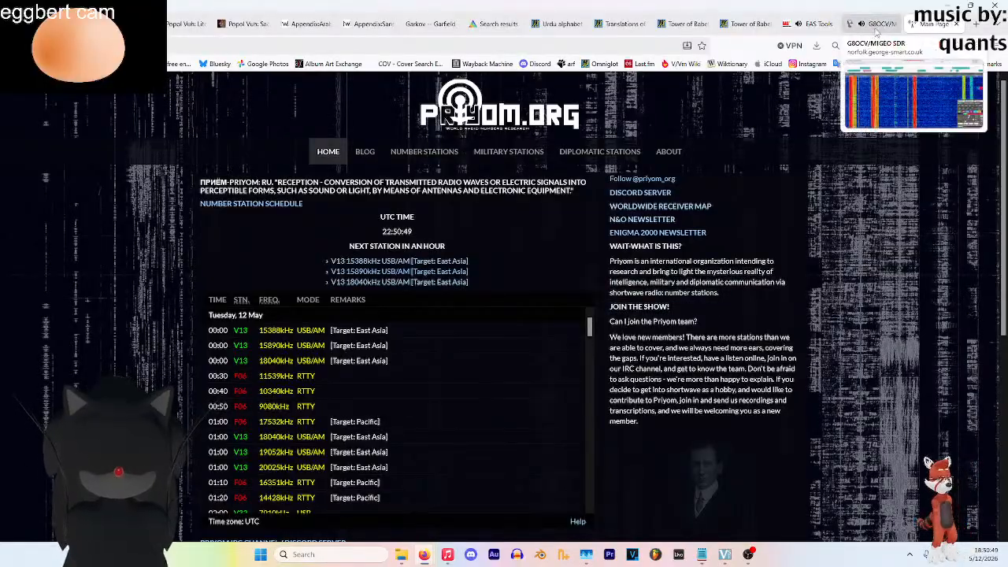
Switch to the open web SDR receiver and tune it to The Pip in the 80m amateur band
{"action": "left_click", "coordinate": [876, 26]}
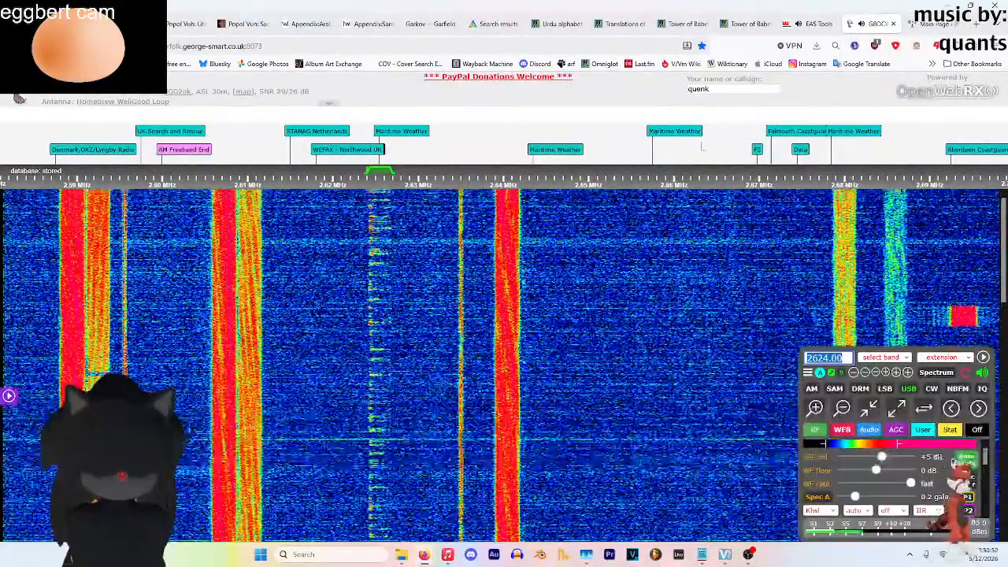
{"action": "left_click_drag", "start_coordinate": [764, 150], "coordinate": [55, 164]}
{"action": "left_click_drag", "start_coordinate": [941, 150], "coordinate": [81, 160]}
{"action": "left_click_drag", "start_coordinate": [967, 145], "coordinate": [125, 145]}
{"action": "left_click_drag", "start_coordinate": [851, 145], "coordinate": [532, 163]}
{"action": "left_click_drag", "start_coordinate": [898, 163], "coordinate": [55, 153]}
{"action": "left_click_drag", "start_coordinate": [866, 150], "coordinate": [156, 146]}
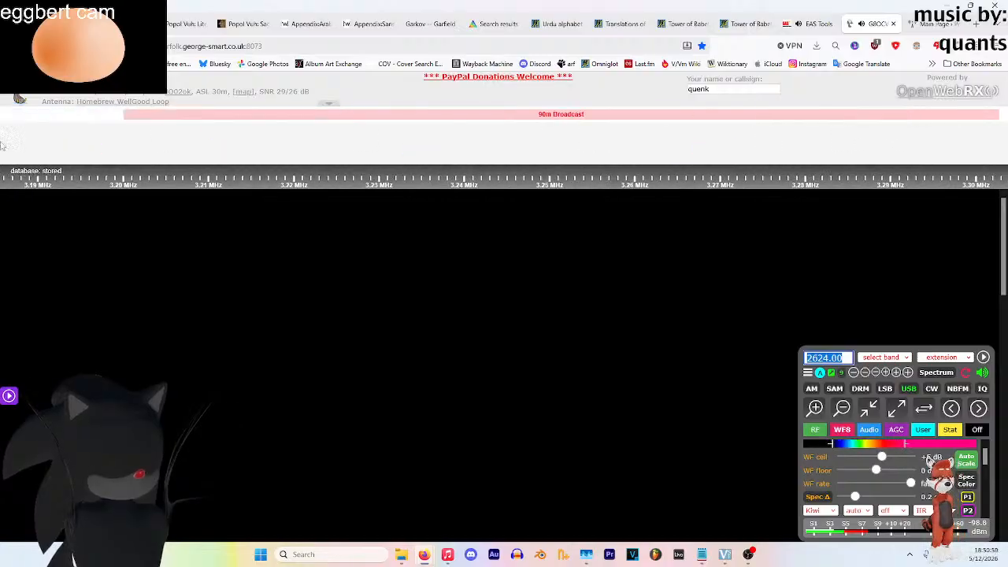
{"action": "left_click_drag", "start_coordinate": [887, 147], "coordinate": [2, 144]}
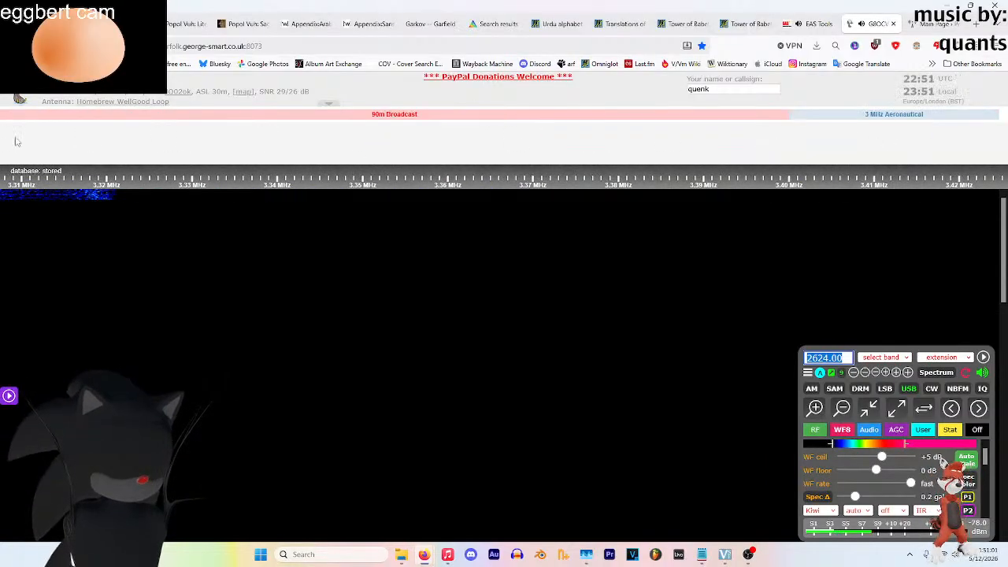
{"action": "left_click_drag", "start_coordinate": [833, 158], "coordinate": [4, 145]}
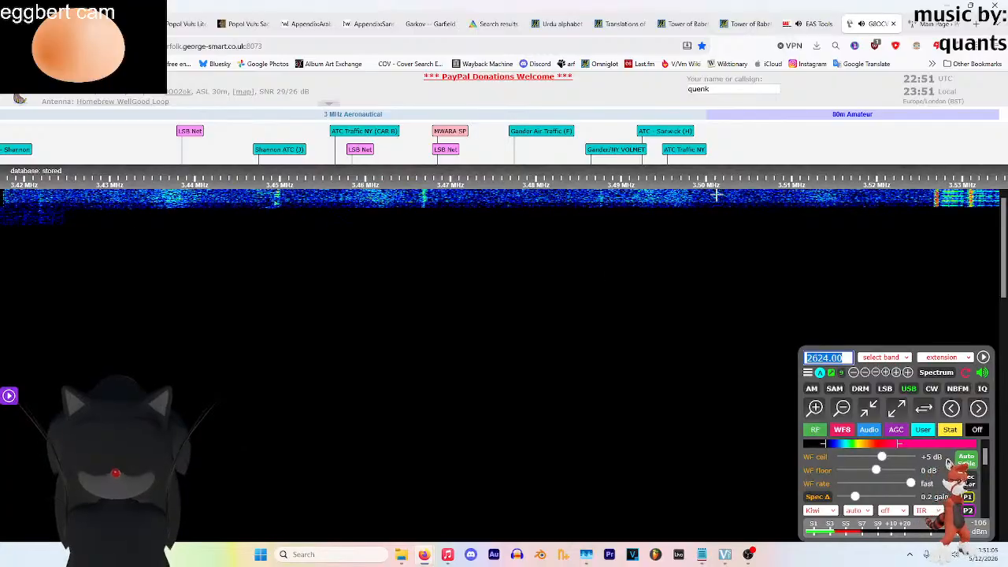
{"action": "left_click_drag", "start_coordinate": [412, 163], "coordinate": [206, 155]}
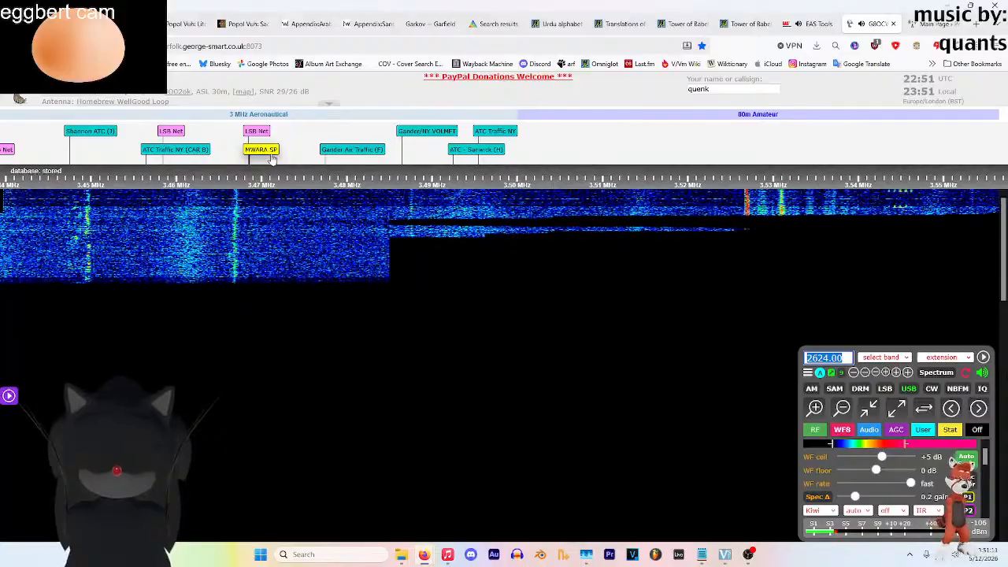
{"action": "left_click_drag", "start_coordinate": [805, 155], "coordinate": [316, 156]}
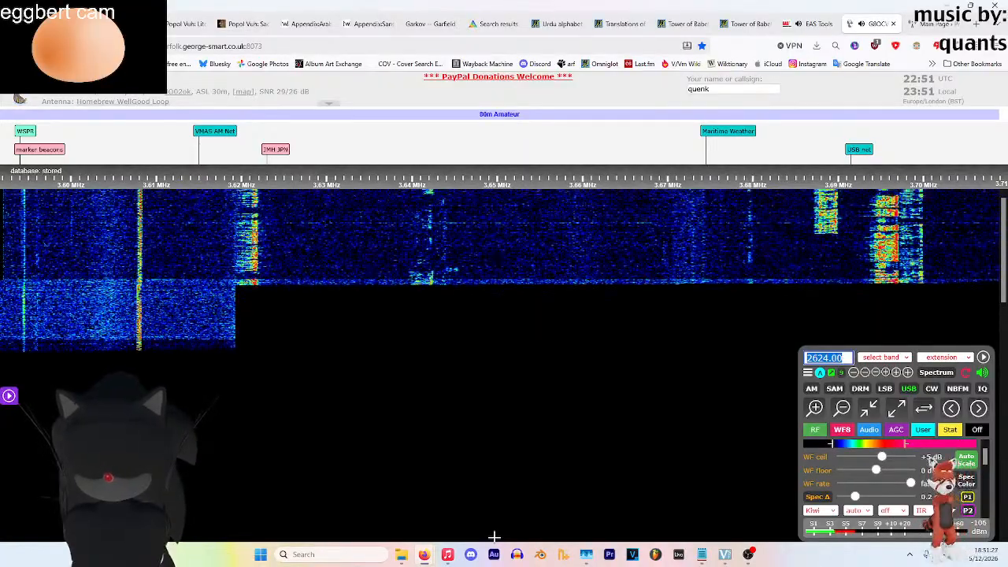
{"action": "key", "text": "shift+period"}
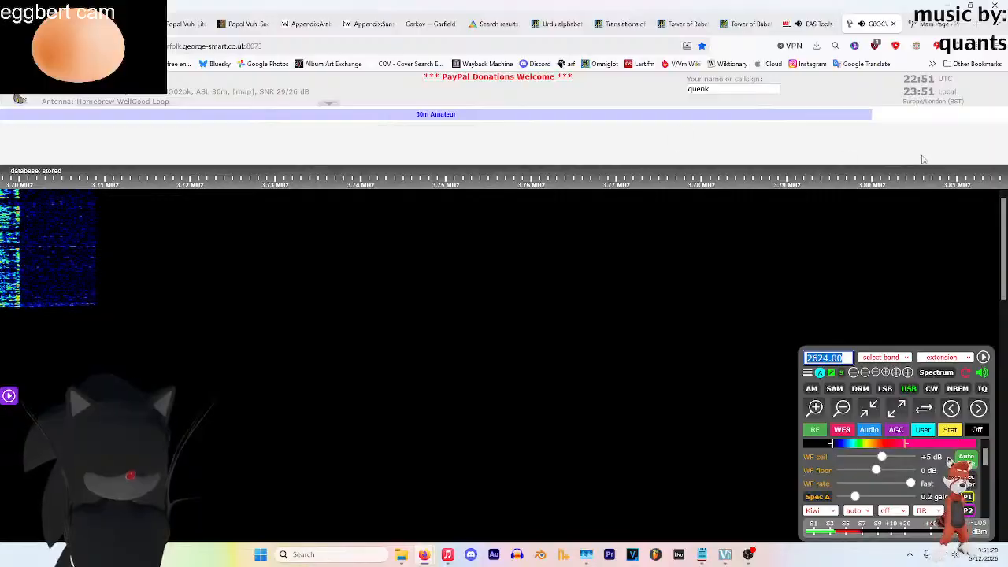
{"action": "left_click", "coordinate": [509, 150]}
{"action": "scroll", "coordinate": [532, 157], "scroll_direction": "up", "scroll_amount": 3}
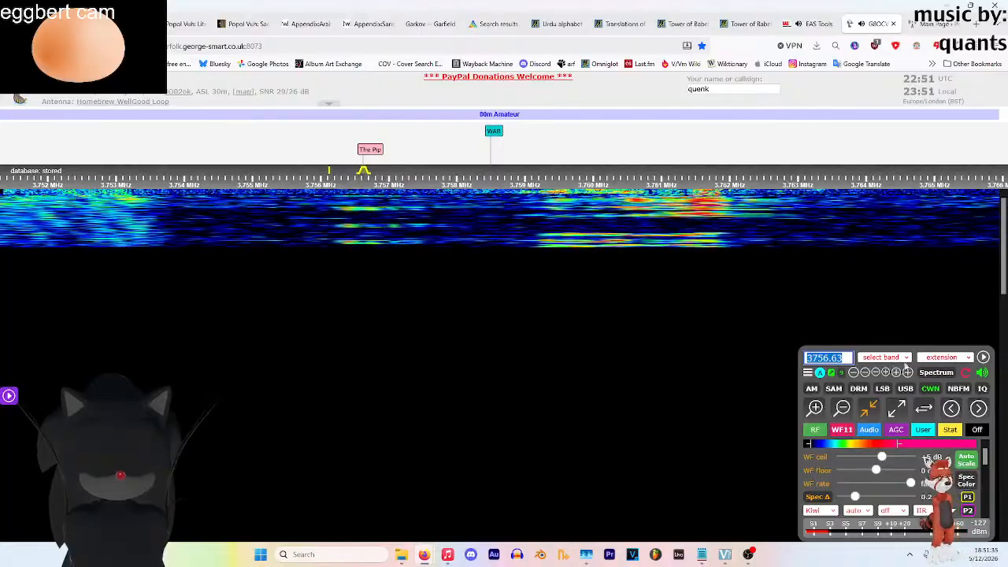
Set the receiver's demodulation mode to USB for listening to The Pip
{"action": "left_click", "coordinate": [908, 359]}
{"action": "left_click", "coordinate": [906, 361]}
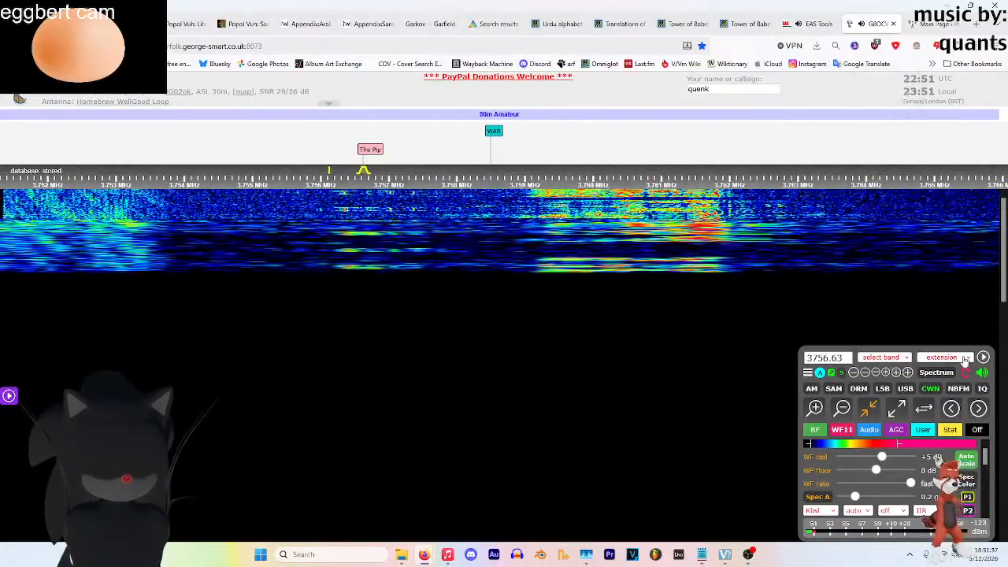
{"action": "left_click", "coordinate": [920, 362]}
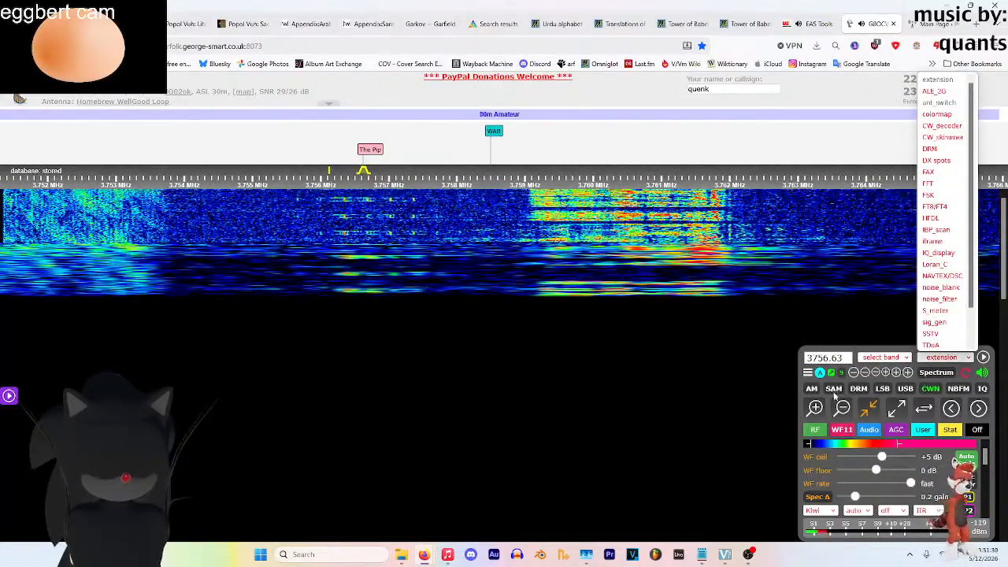
{"action": "left_click", "coordinate": [904, 397]}
{"action": "left_click", "coordinate": [905, 391]}
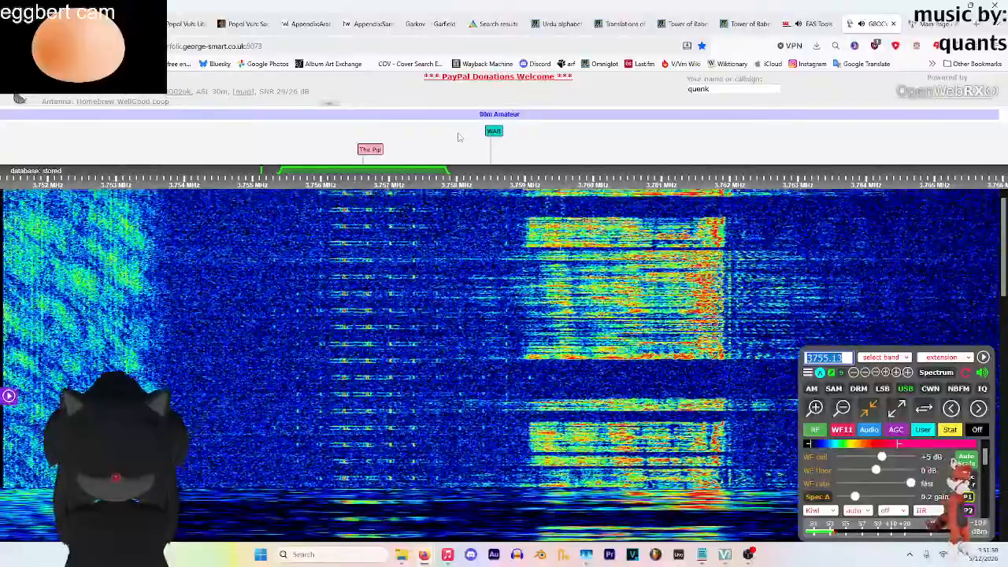
Shift the USB passband back and forth across The Pip's signal, leaving it tuned to 3755.25 kHz
{"action": "key", "text": "l"}
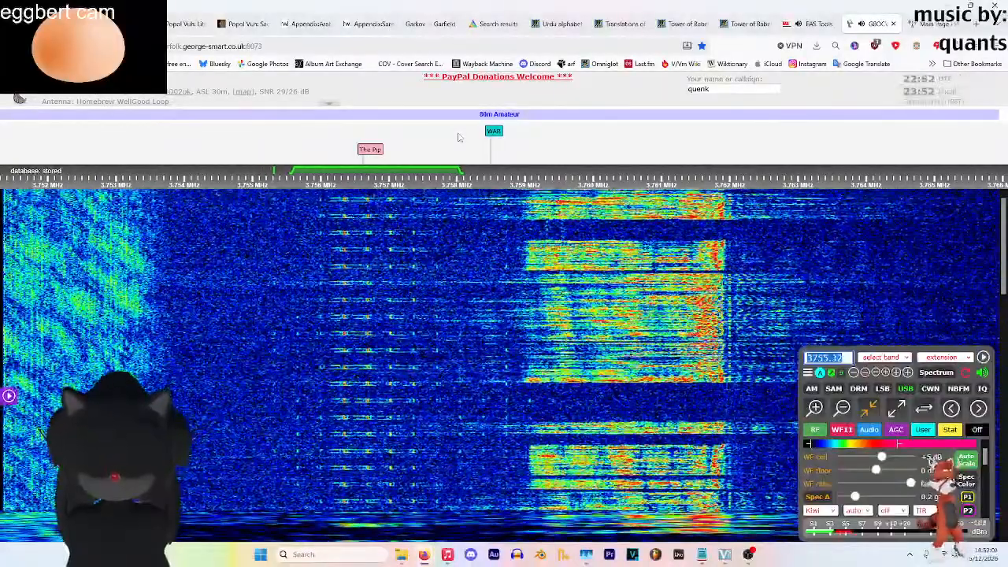
{"action": "key", "text": "l"}
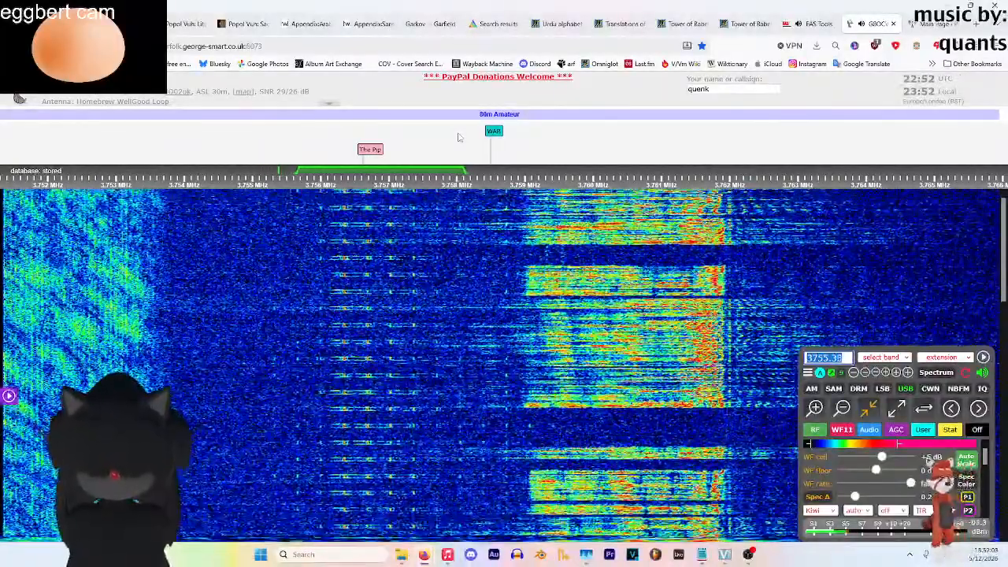
{"action": "key", "text": "l"}
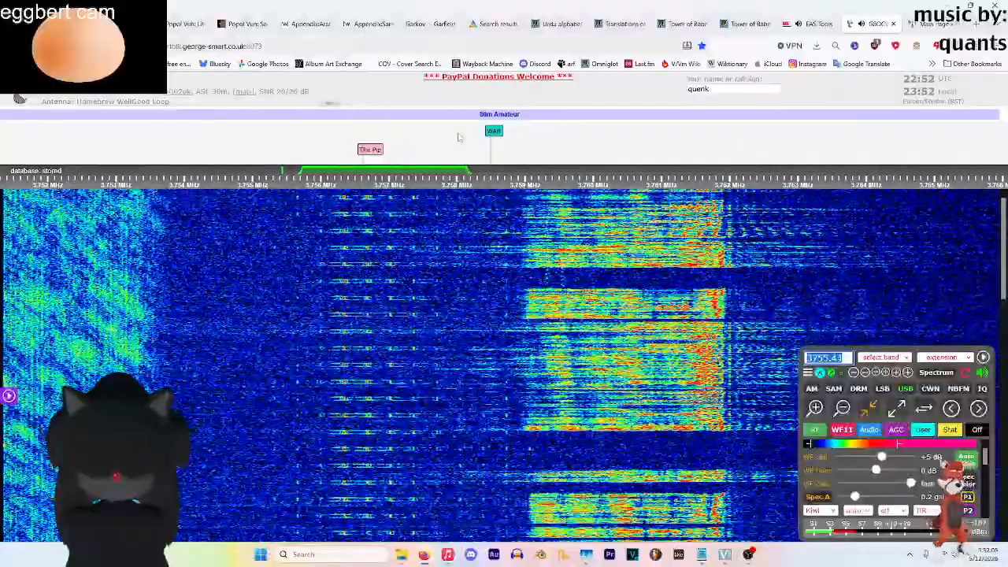
{"action": "key", "text": "l"}
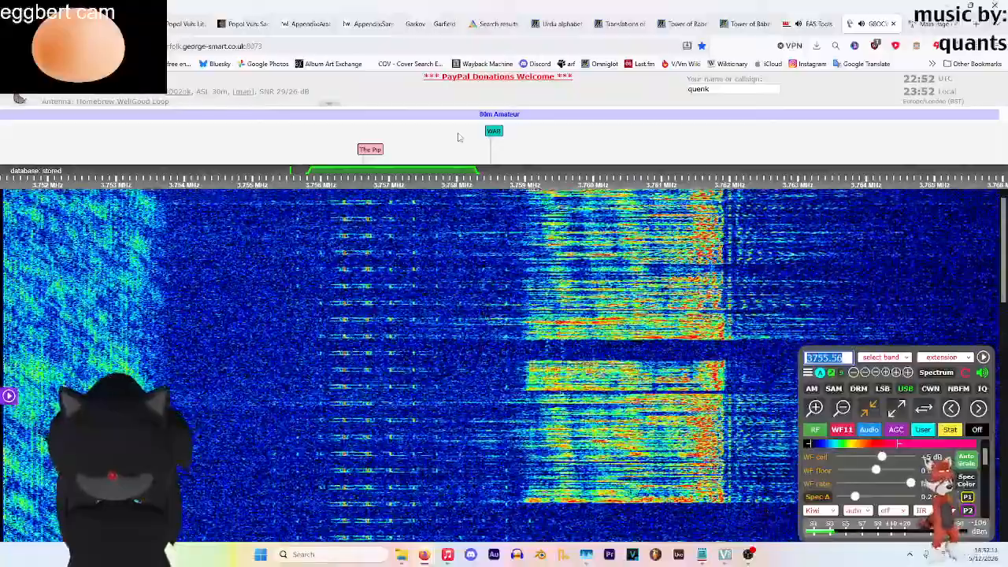
{"action": "key", "text": "j"}
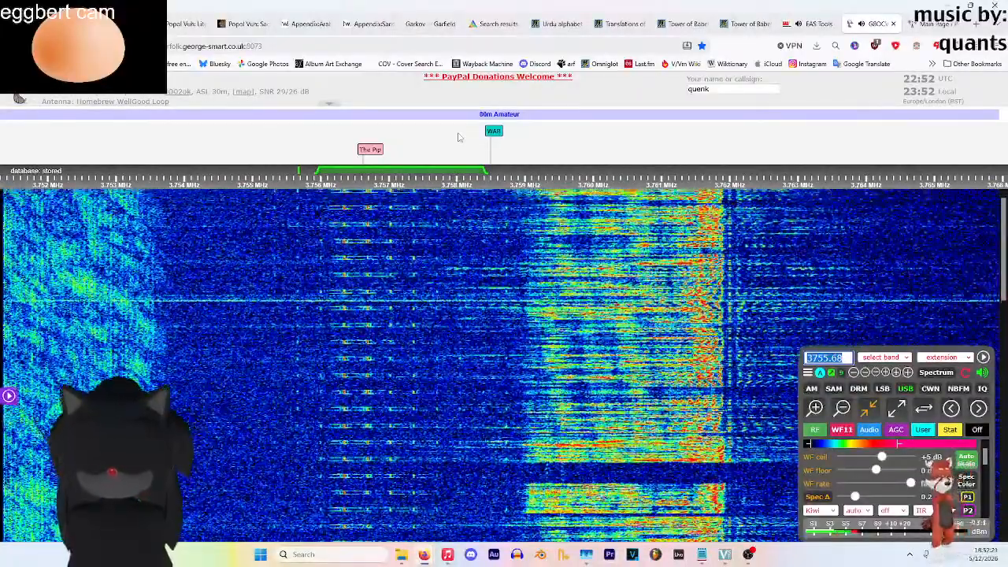
{"action": "key", "text": "Right"}
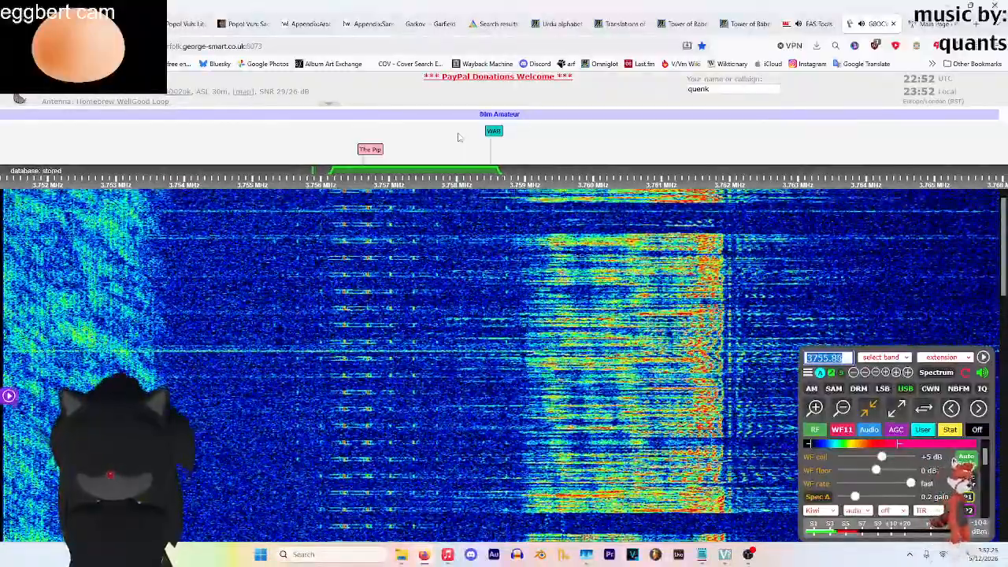
{"action": "key", "text": "Left"}
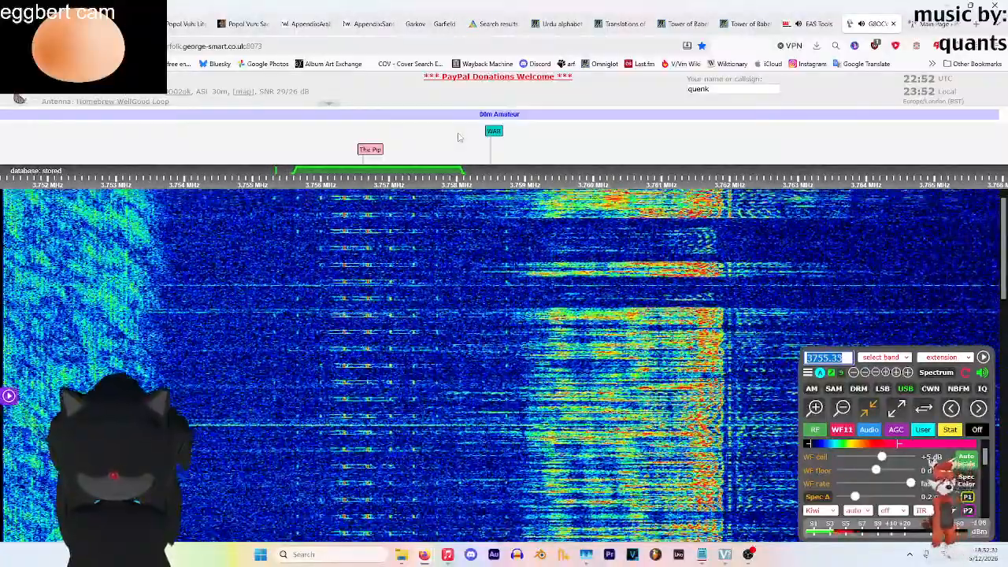
{"action": "key", "text": "Left"}
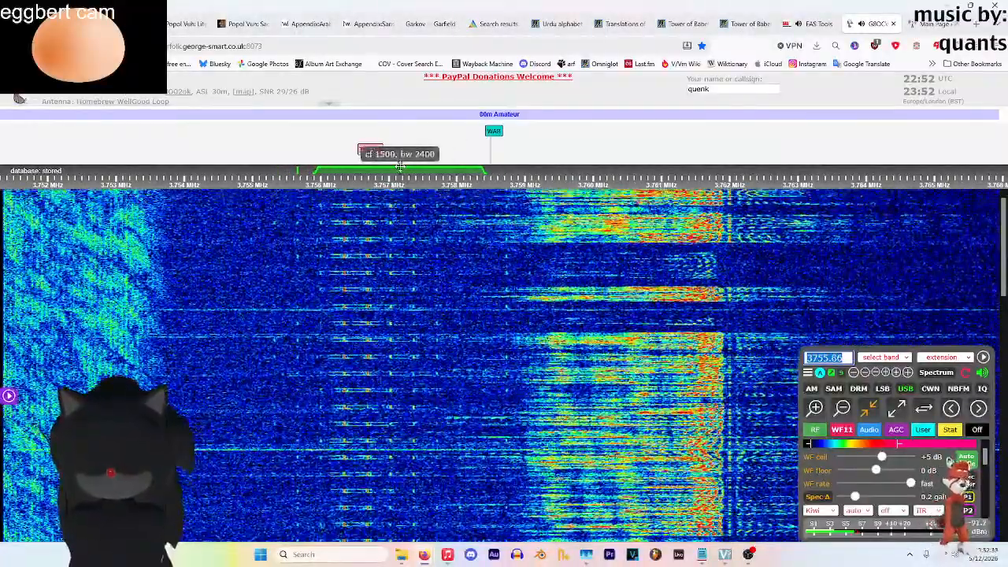
{"action": "left_click_drag", "start_coordinate": [398, 167], "coordinate": [373, 168]}
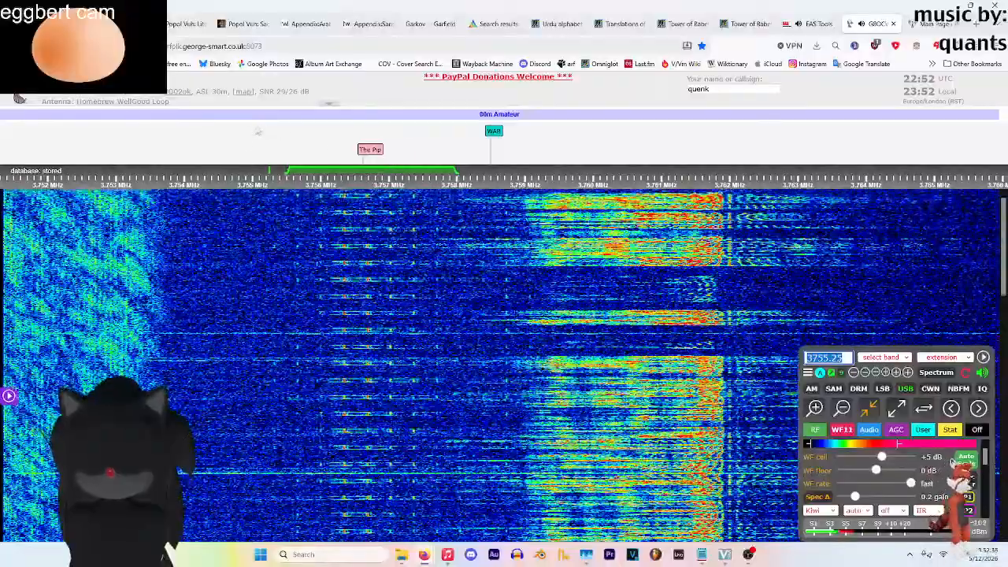
Tune the receiver to the Squeaky Wheel signal at 3828.69 kHz
{"action": "scroll", "coordinate": [266, 132], "scroll_direction": "down", "scroll_amount": 1}
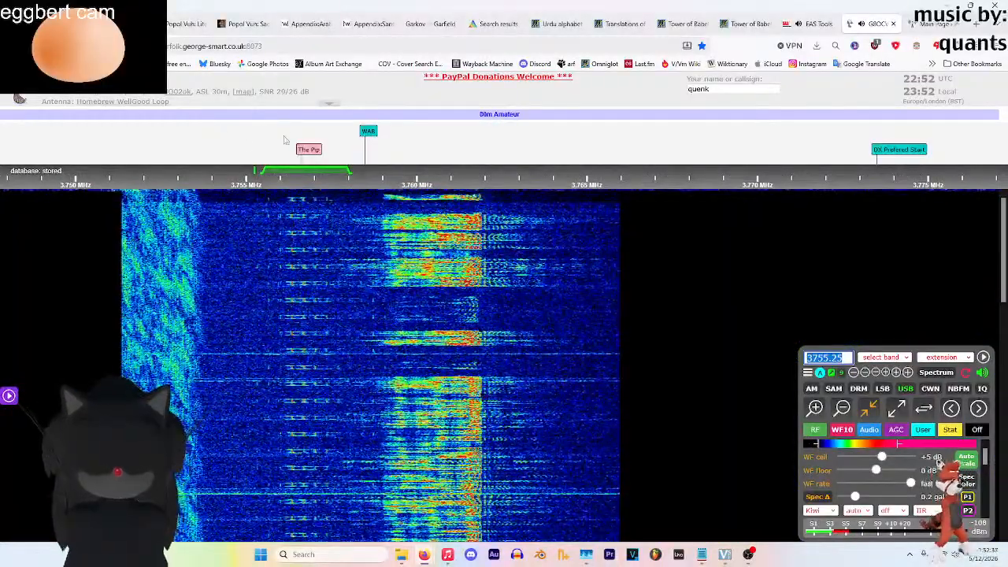
{"action": "scroll", "coordinate": [219, 140], "scroll_direction": "down", "scroll_amount": 1}
{"action": "scroll", "coordinate": [218, 139], "scroll_direction": "down", "scroll_amount": 1}
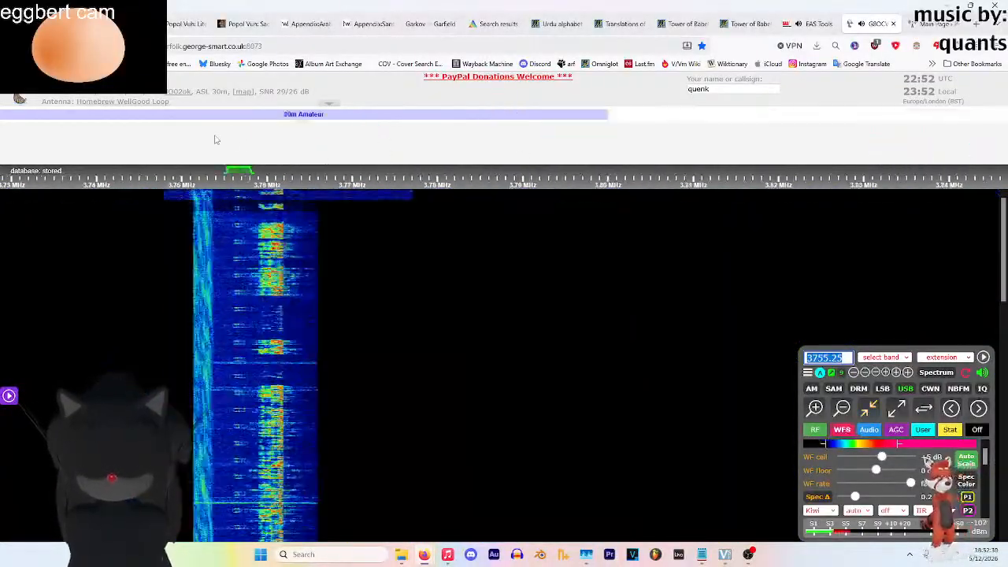
{"action": "left_click_drag", "start_coordinate": [753, 143], "coordinate": [263, 144]}
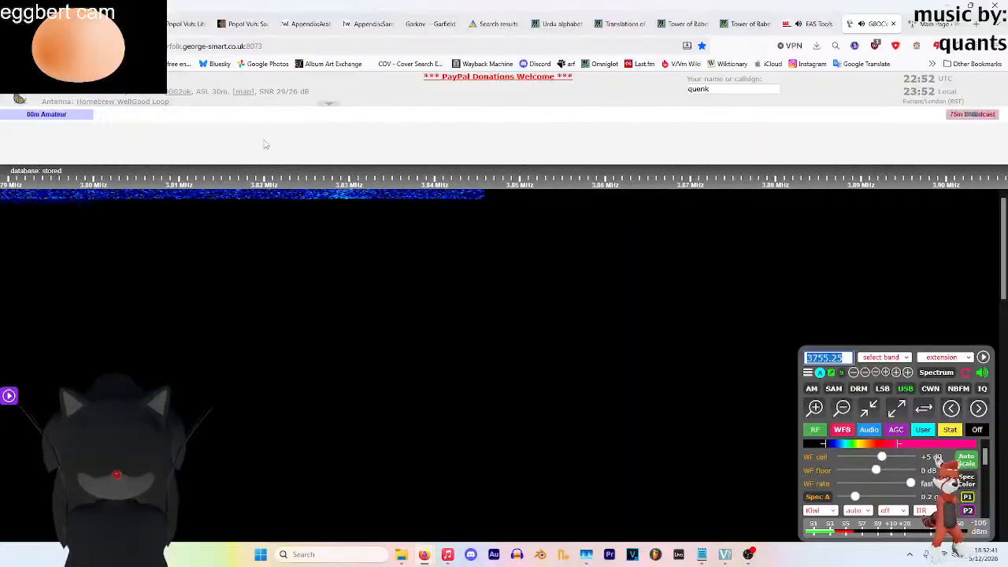
{"action": "scroll", "coordinate": [326, 153], "scroll_direction": "up", "scroll_amount": 1}
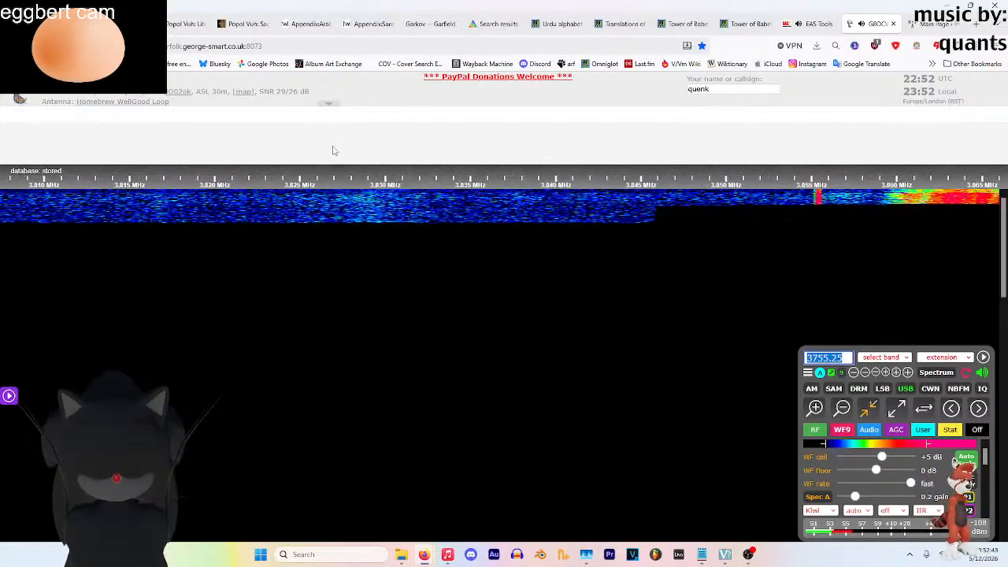
{"action": "left_click", "coordinate": [389, 179]}
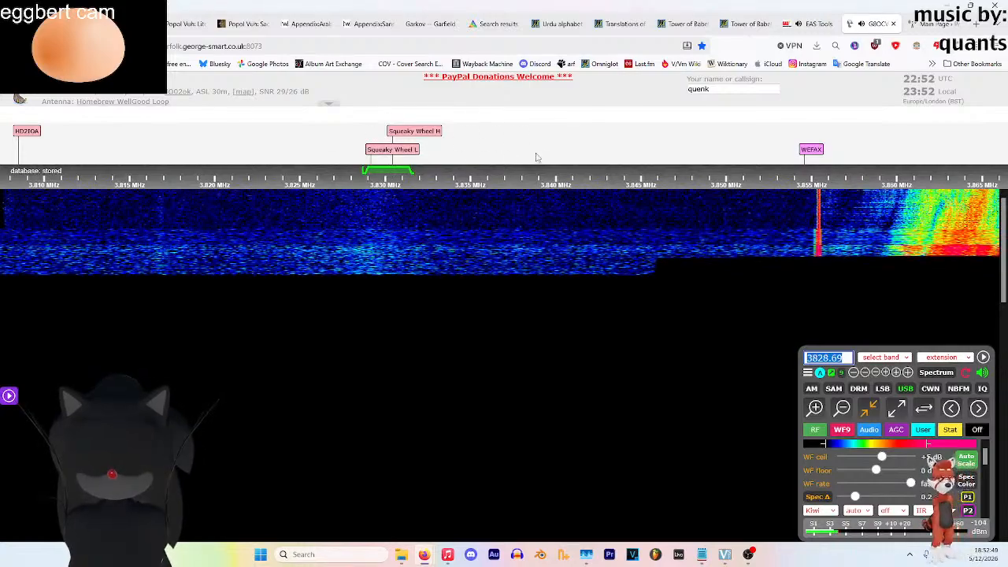
Move up from the Squeaky Wheel to the 4 MHz Maritime band and tune the receiver to 4141.00 kHz, just below Encrypted SSB
{"action": "scroll", "coordinate": [383, 158], "scroll_direction": "down", "scroll_amount": 2}
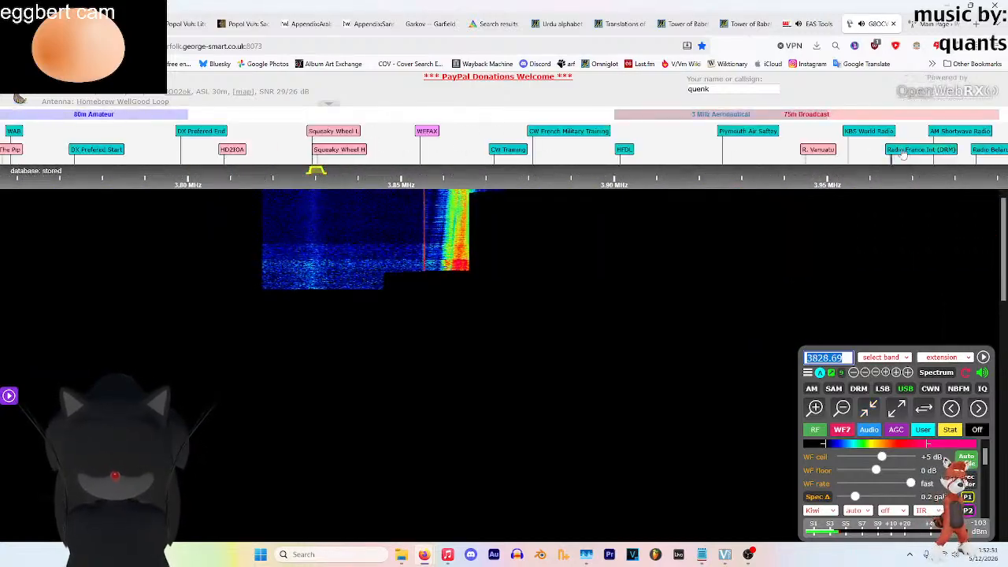
{"action": "left_click_drag", "start_coordinate": [752, 144], "coordinate": [587, 142]}
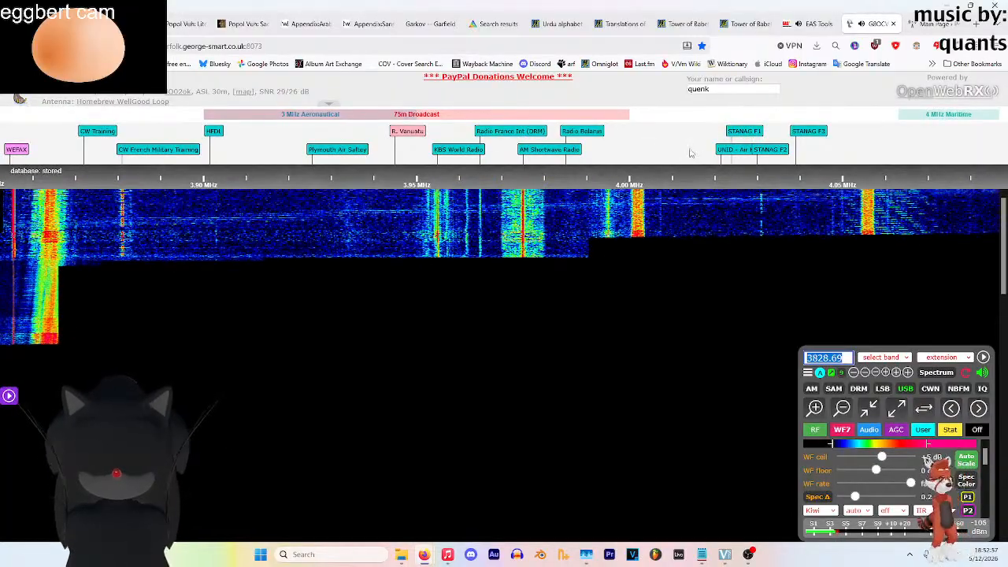
{"action": "left_click_drag", "start_coordinate": [756, 150], "coordinate": [591, 158]}
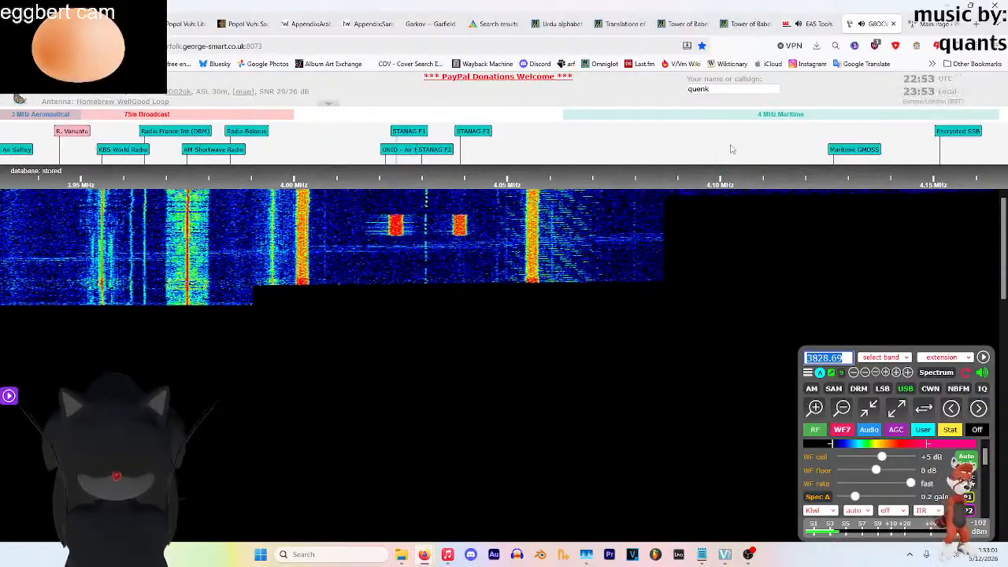
{"action": "left_click_drag", "start_coordinate": [729, 149], "coordinate": [384, 148]}
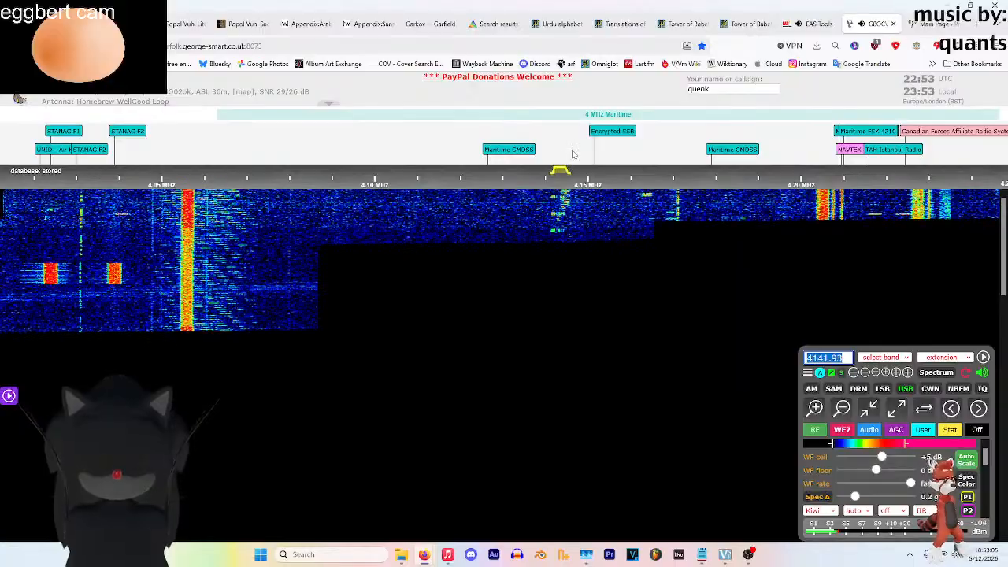
{"action": "scroll", "coordinate": [563, 152], "scroll_direction": "up", "scroll_amount": 2}
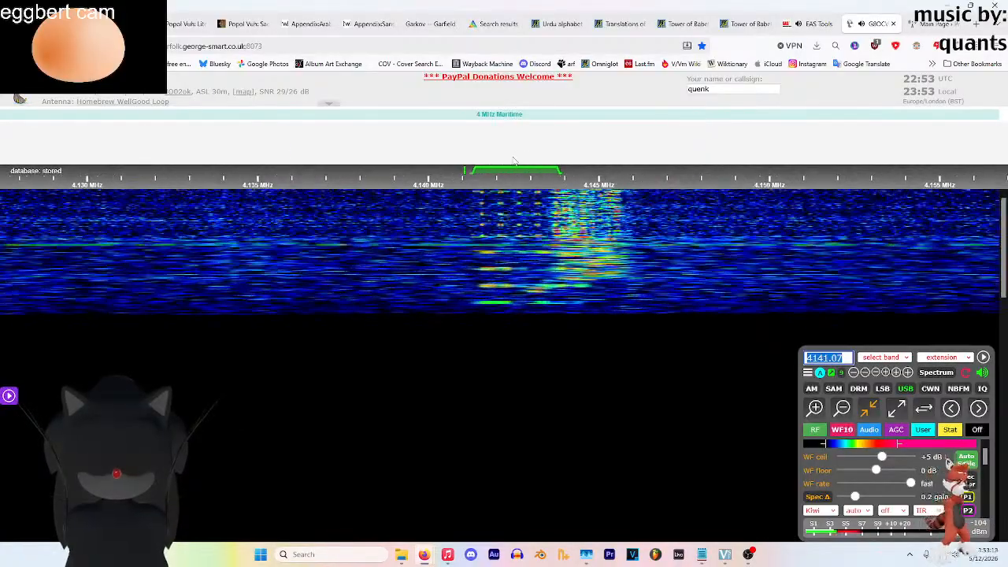
{"action": "scroll", "coordinate": [516, 163], "scroll_direction": "up", "scroll_amount": 1}
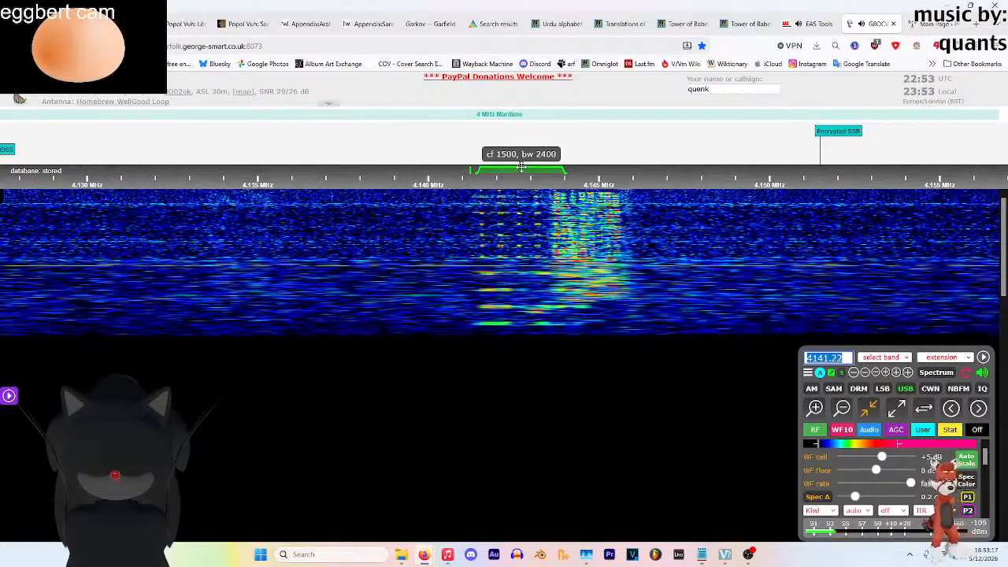
{"action": "left_click", "coordinate": [516, 167]}
{"action": "type", "text": "4141"}
{"action": "key", "text": "Return"}
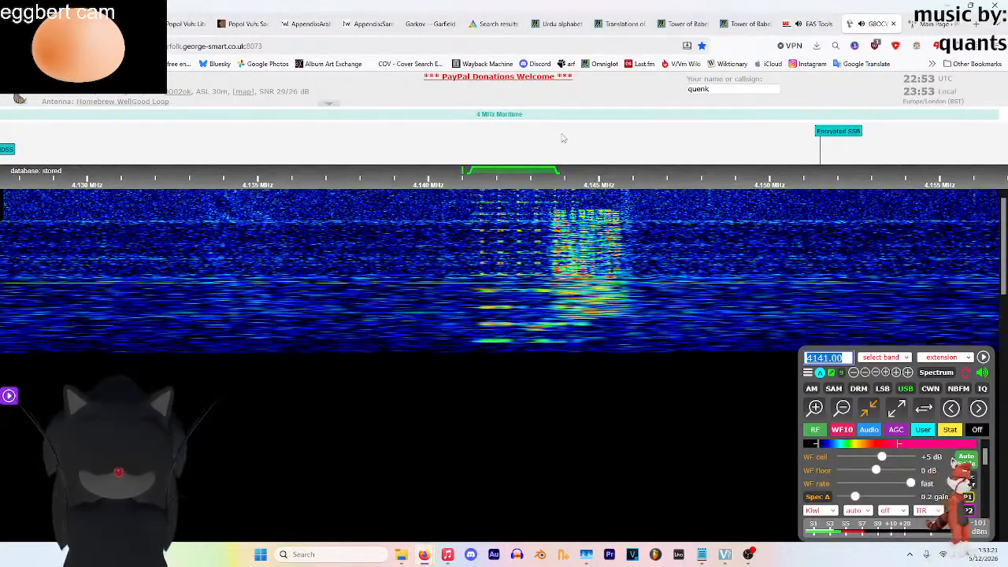
Tune the receiver to the signal at 4226.36 kHz, near the Canadian Forces Affiliate Radio System label
{"action": "scroll", "coordinate": [320, 152], "scroll_direction": "down", "scroll_amount": 1}
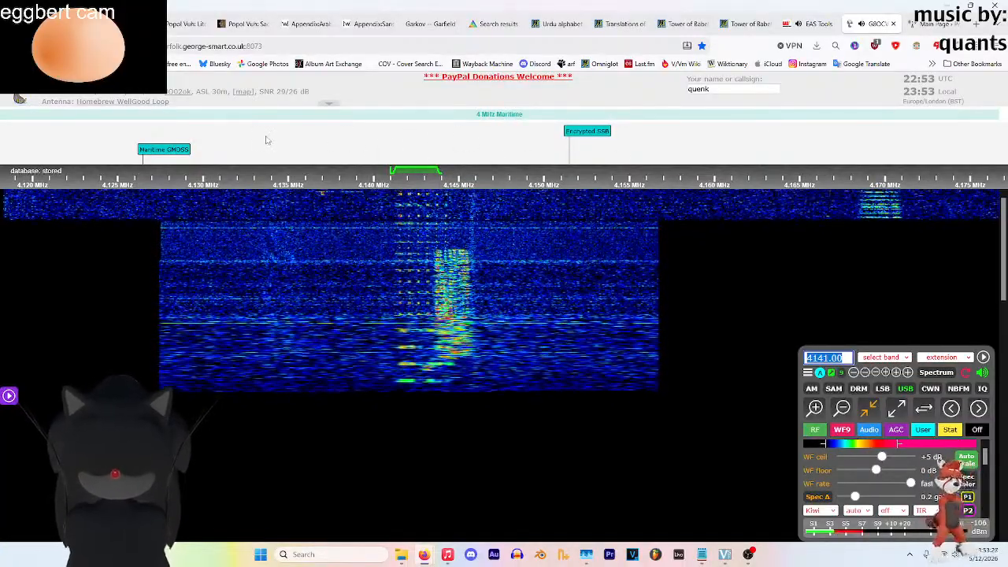
{"action": "scroll", "coordinate": [265, 147], "scroll_direction": "down", "scroll_amount": 2}
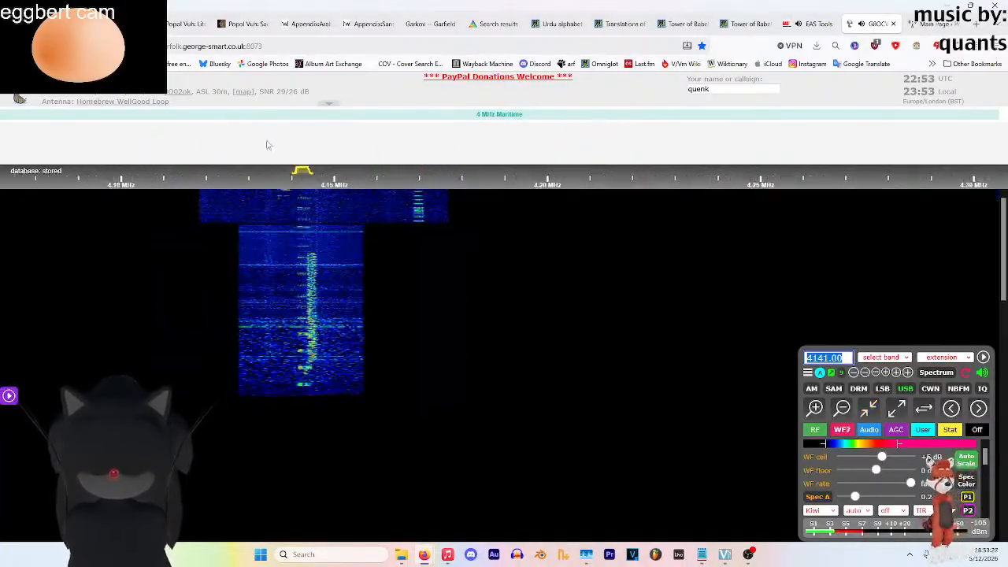
{"action": "left_click", "coordinate": [674, 168]}
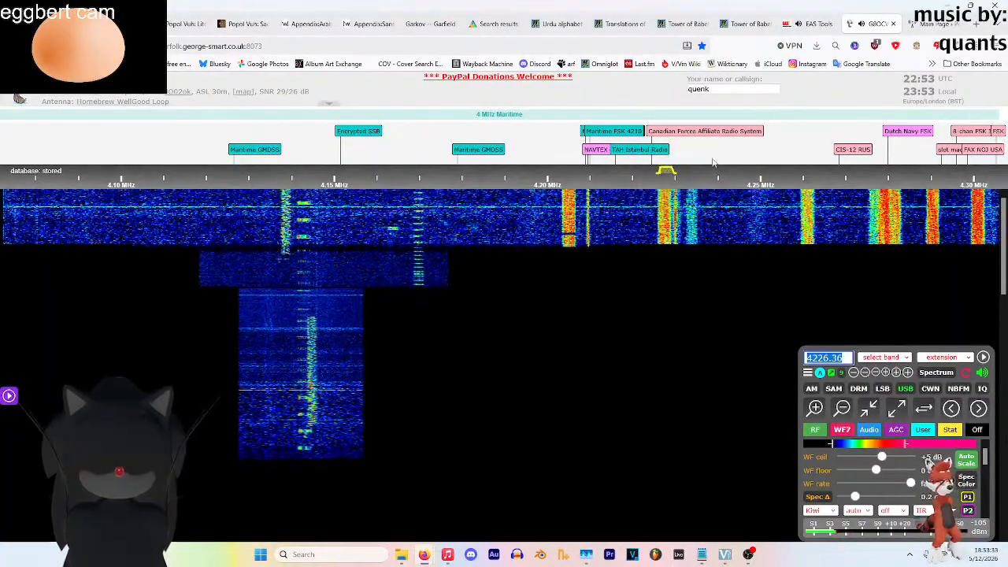
Tune the receiver to the signal at 4355.81 kHz, just above the FAX NMC label
{"action": "left_click_drag", "start_coordinate": [673, 197], "coordinate": [244, 151]}
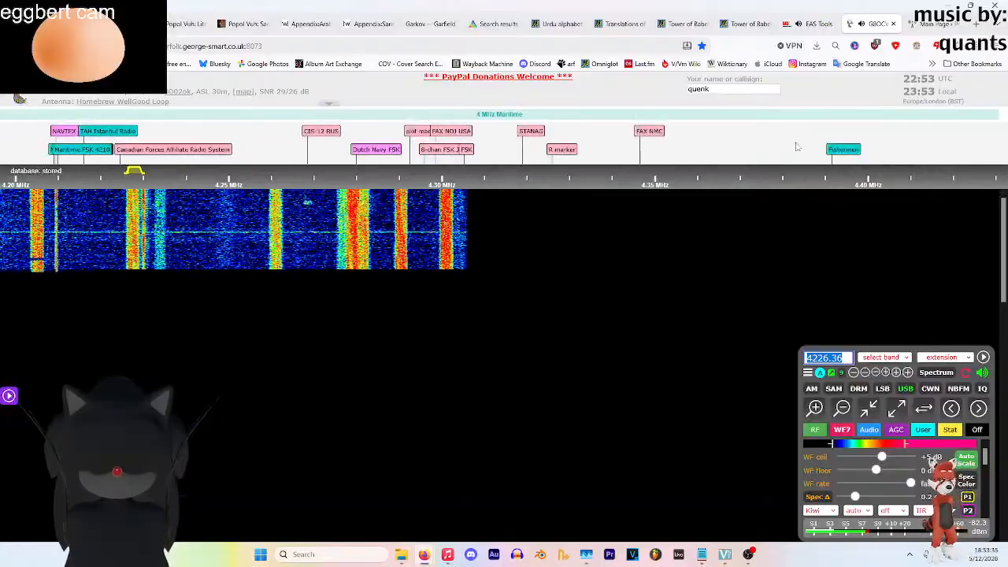
{"action": "left_click", "coordinate": [683, 147]}
{"action": "scroll", "coordinate": [685, 148], "scroll_direction": "up", "scroll_amount": 2}
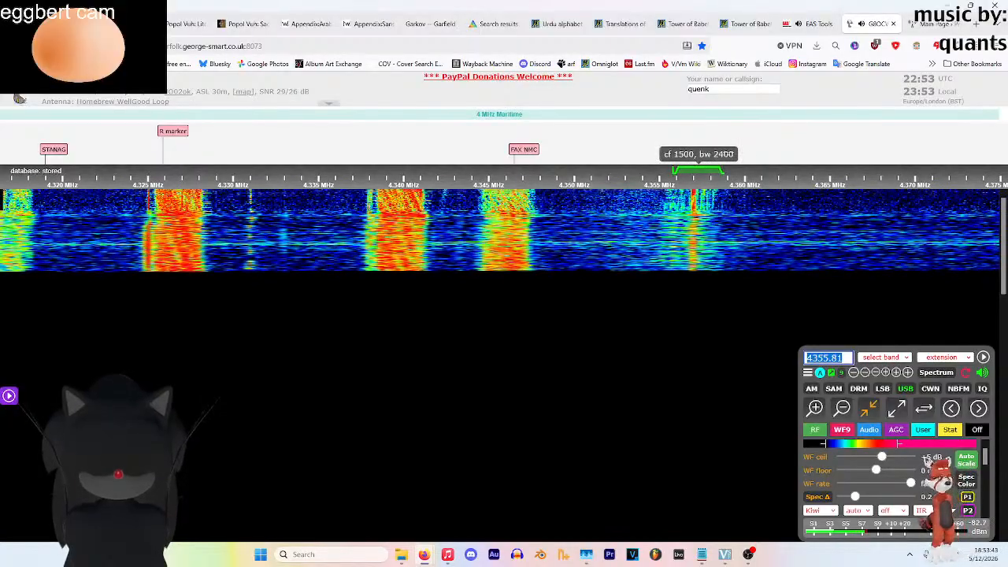
Tune the receiver to the UVB-76 Buzzer, setting the frequency to 4625.00 kHz
{"action": "scroll", "coordinate": [335, 149], "scroll_direction": "down", "scroll_amount": 1}
{"action": "scroll", "coordinate": [197, 149], "scroll_direction": "down", "scroll_amount": 2}
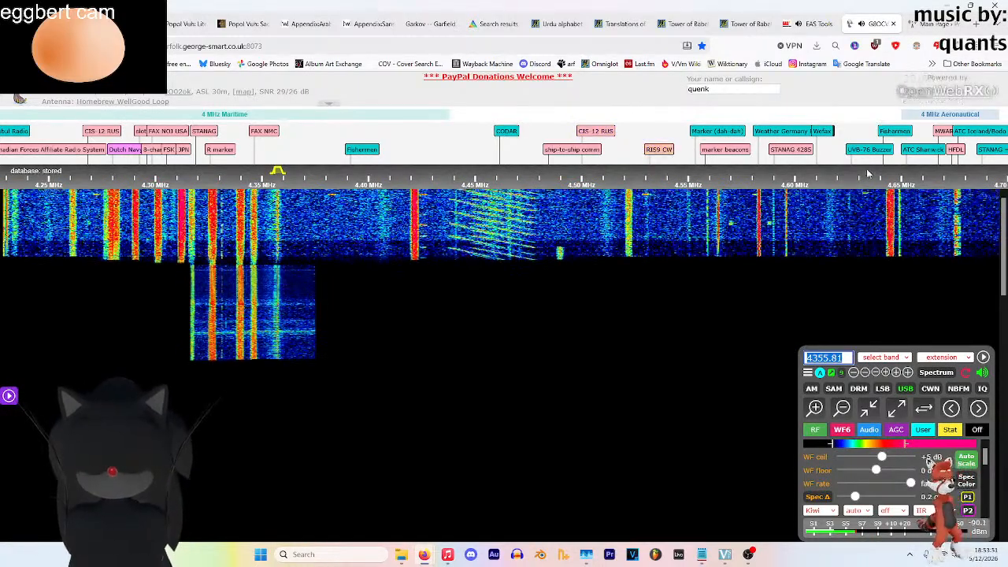
{"action": "left_click_drag", "start_coordinate": [800, 162], "coordinate": [486, 154]}
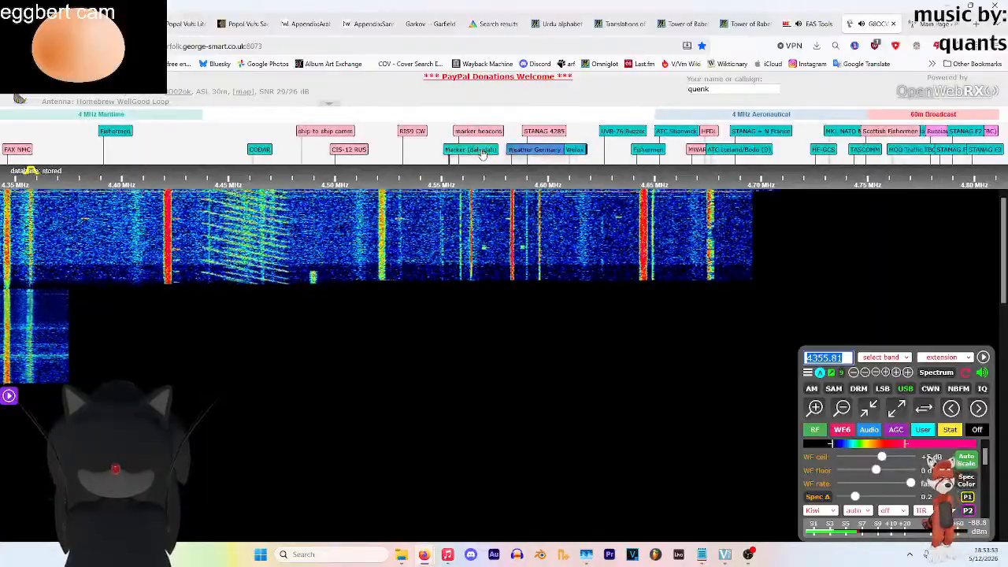
{"action": "mouse_move", "coordinate": [34, 157]}
{"action": "left_mouse_down"}
{"action": "mouse_move", "coordinate": [648, 156]}
{"action": "mouse_move", "coordinate": [94, 156]}
{"action": "left_mouse_up"}
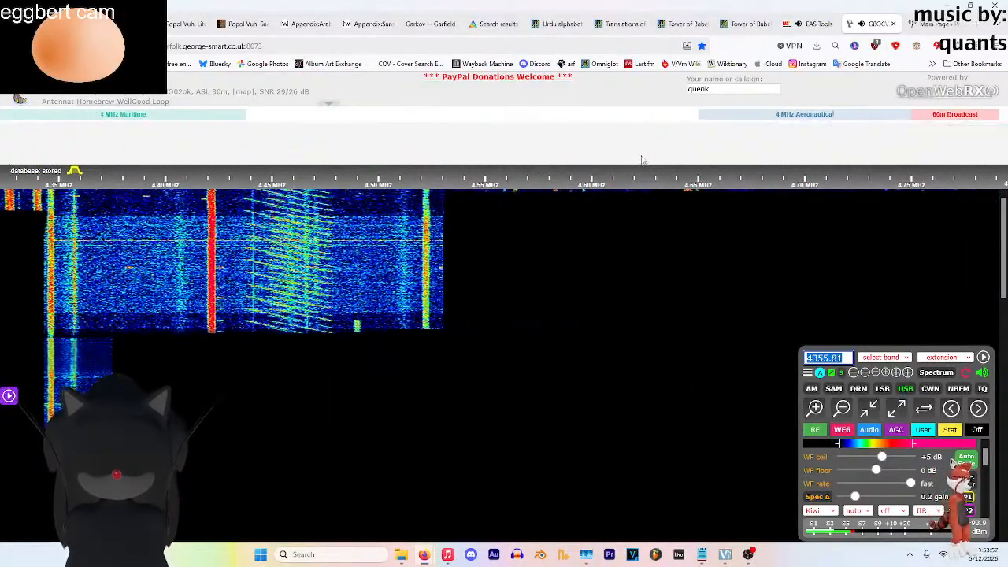
{"action": "scroll", "coordinate": [642, 160], "scroll_direction": "up", "scroll_amount": 1}
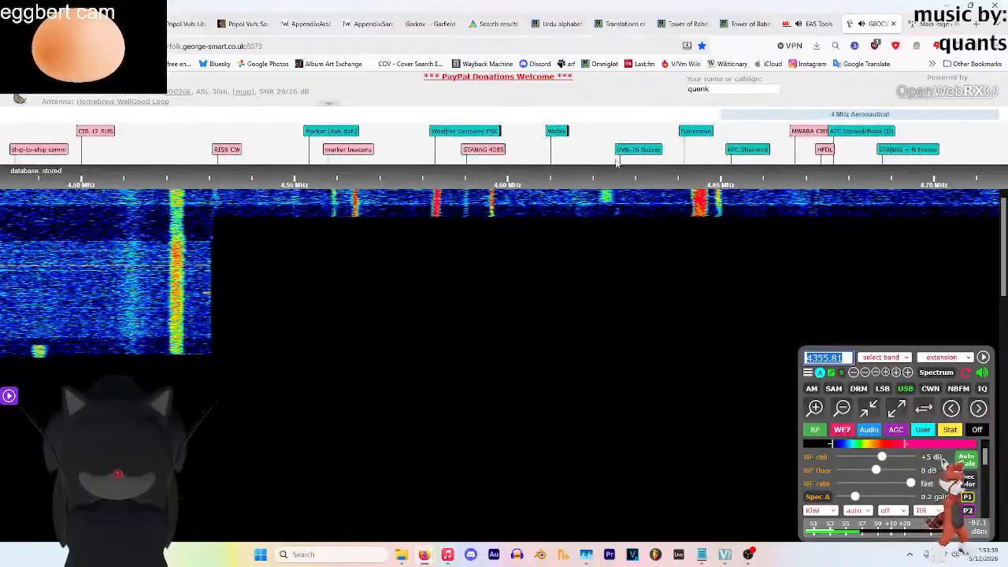
{"action": "left_click", "coordinate": [623, 152]}
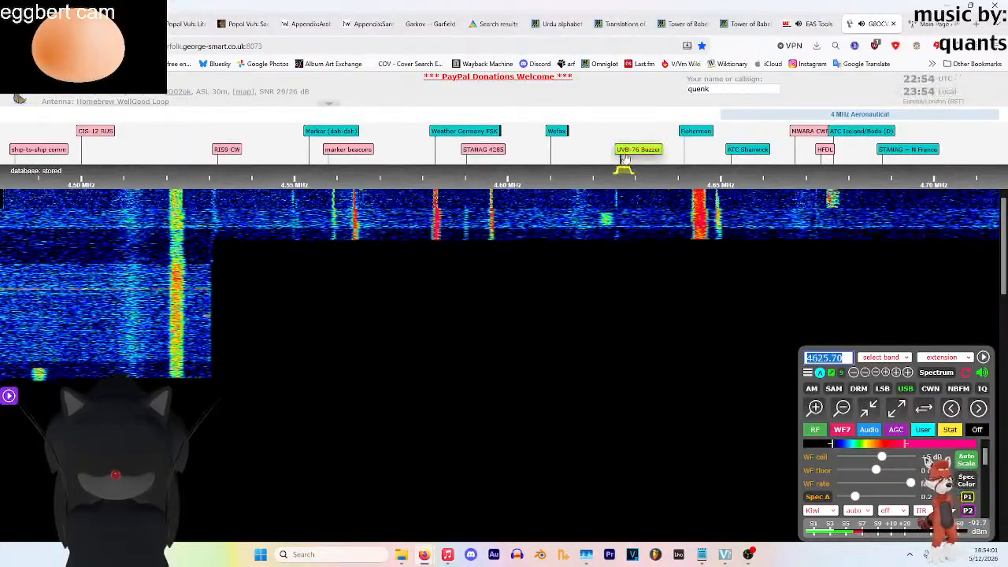
{"action": "scroll", "coordinate": [623, 158], "scroll_direction": "up", "scroll_amount": 2}
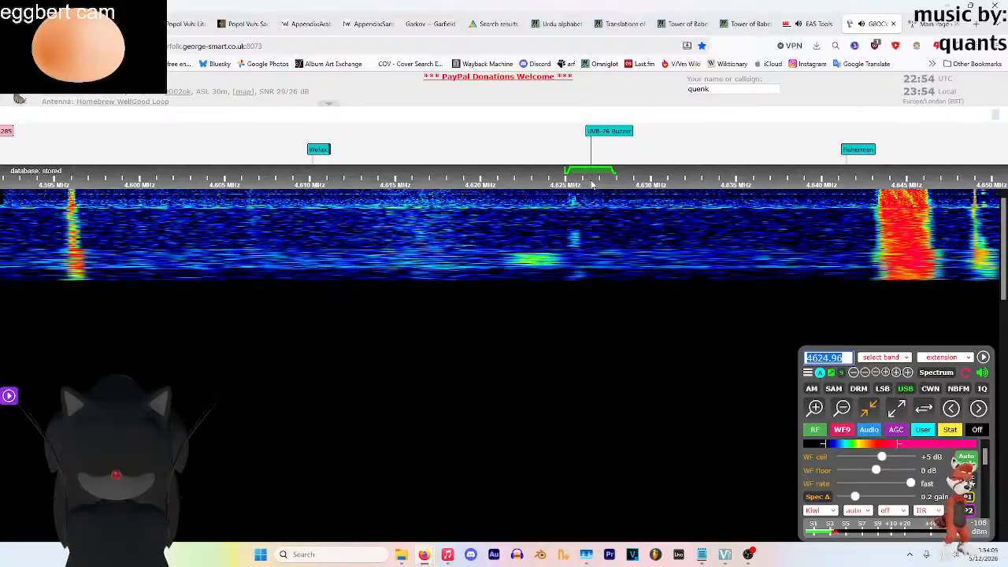
{"action": "key", "text": "Up"}
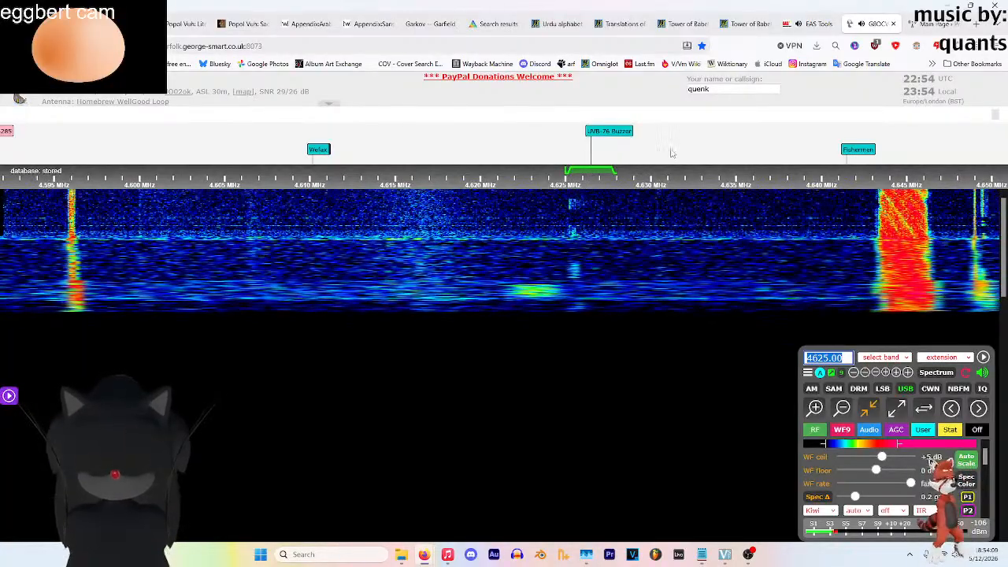
Tune the receiver to RWM RUS at 4995.21 kHz and on to the WWVH / WWV time signal at 5000.00 kHz
{"action": "left_click_drag", "start_coordinate": [666, 155], "coordinate": [500, 142]}
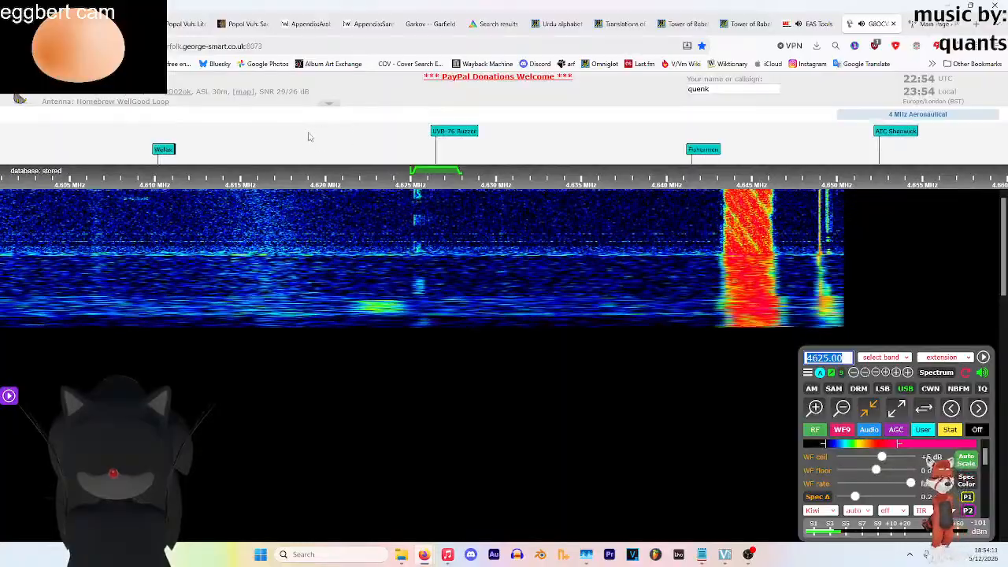
{"action": "scroll", "coordinate": [308, 137], "scroll_direction": "down", "scroll_amount": 2}
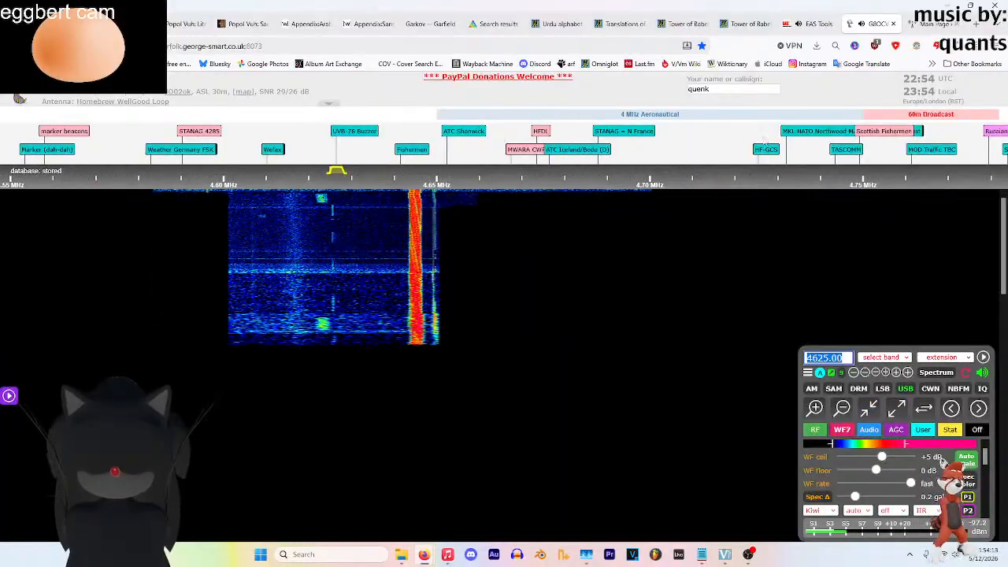
{"action": "left_click_drag", "start_coordinate": [700, 149], "coordinate": [641, 153]}
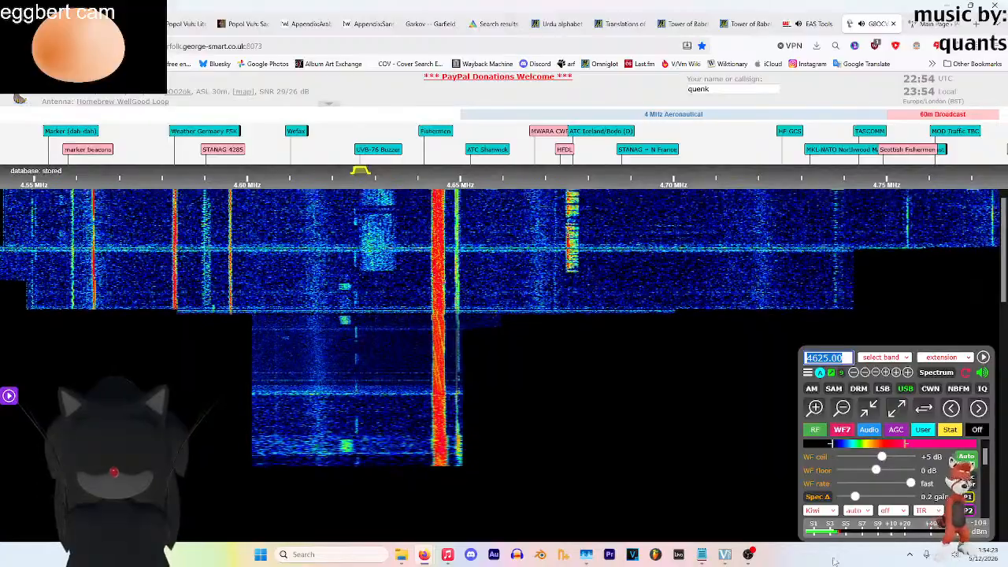
{"action": "left_click_drag", "start_coordinate": [853, 175], "coordinate": [398, 161]}
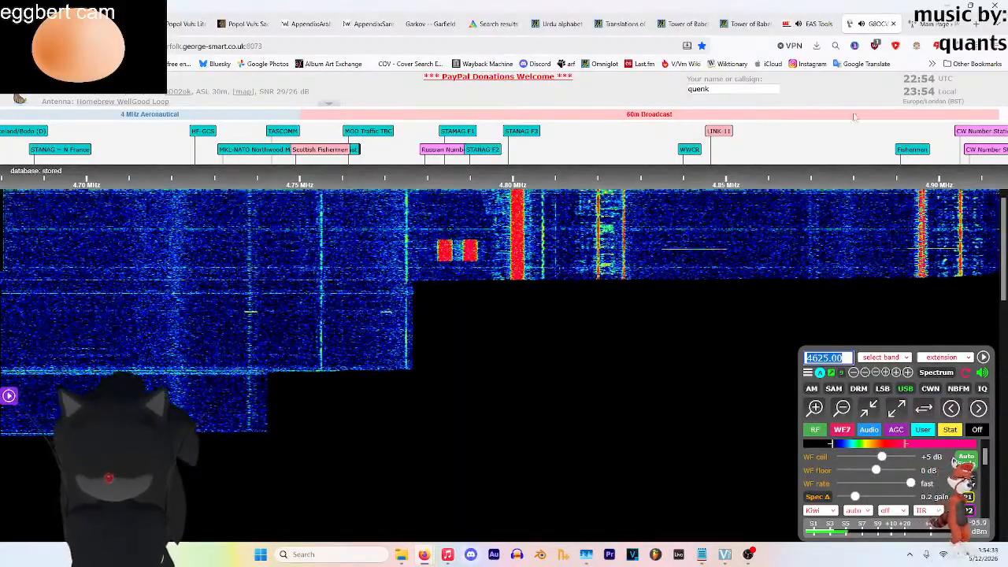
{"action": "left_click_drag", "start_coordinate": [814, 191], "coordinate": [527, 139]}
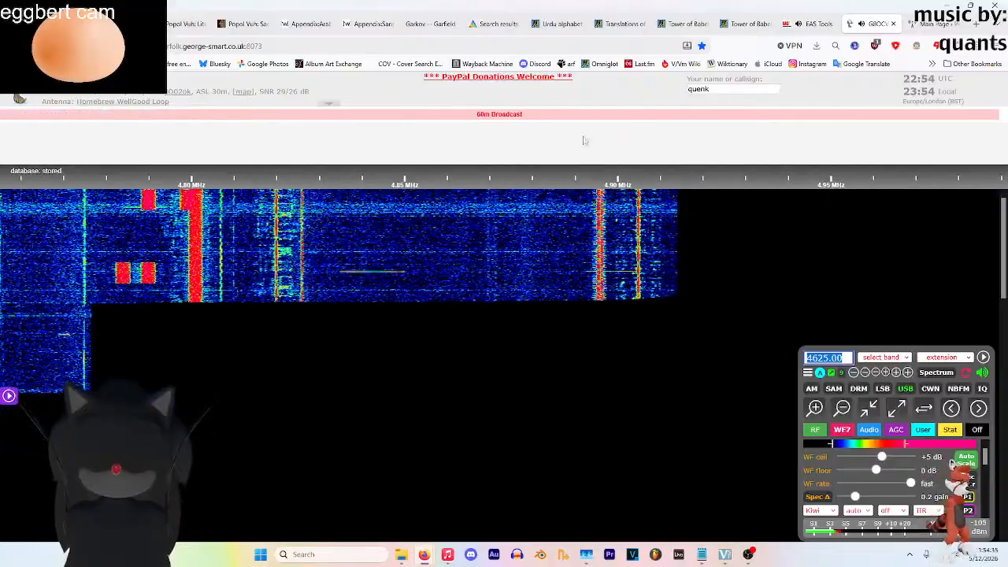
{"action": "scroll", "coordinate": [791, 165], "scroll_direction": "right", "scroll_amount": 3}
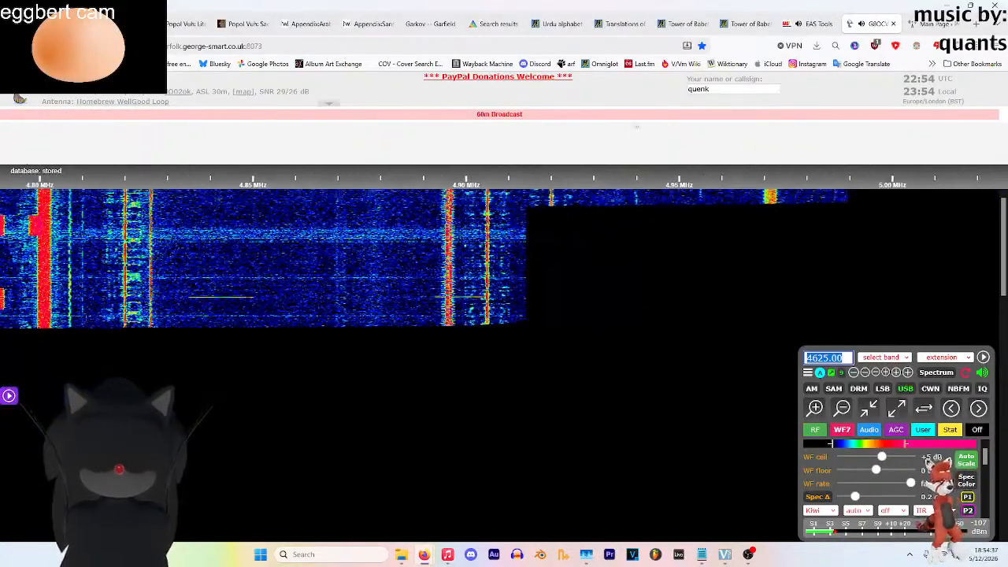
{"action": "left_click_drag", "start_coordinate": [871, 149], "coordinate": [531, 154]}
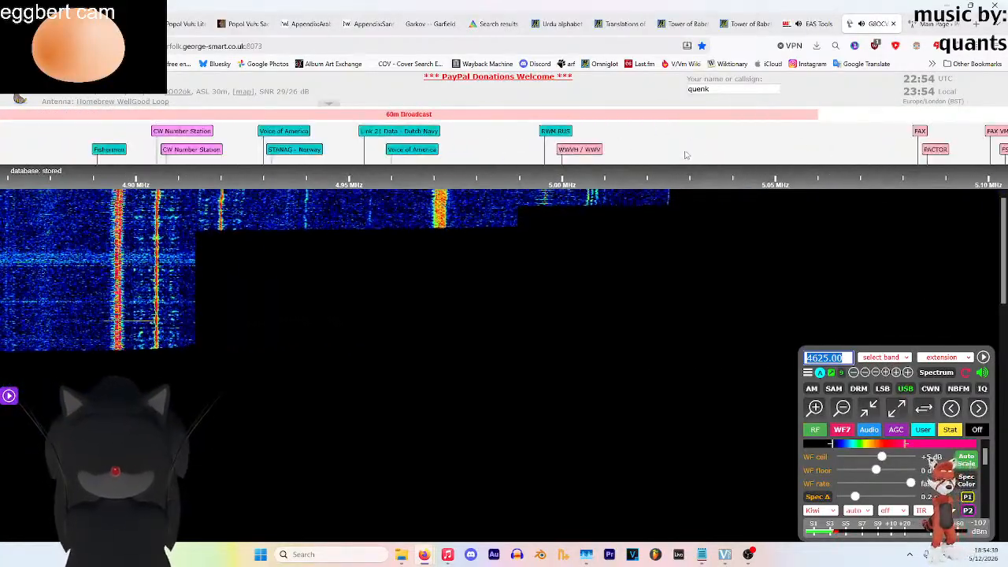
{"action": "left_click_drag", "start_coordinate": [749, 135], "coordinate": [434, 133]}
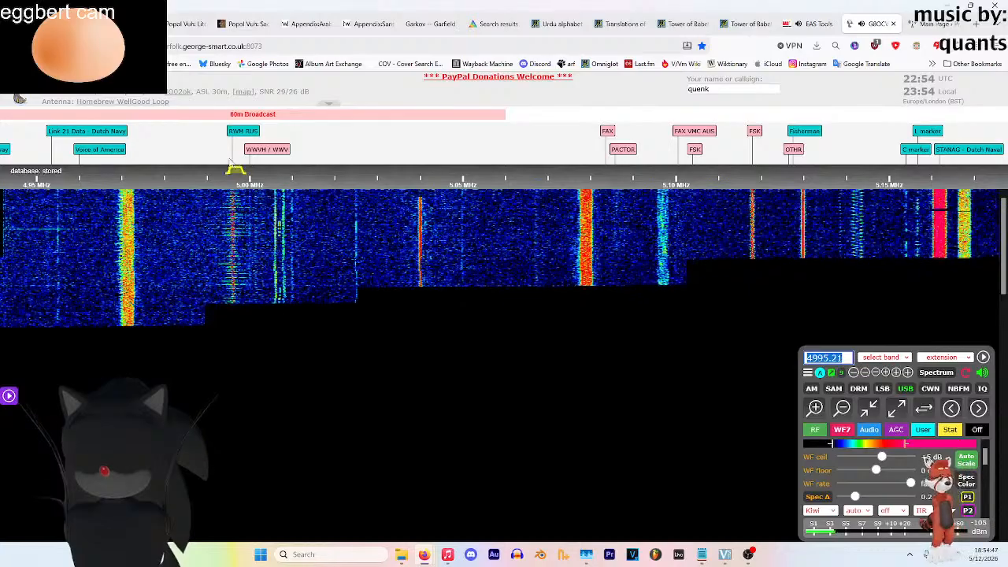
{"action": "scroll", "coordinate": [234, 168], "scroll_direction": "up", "scroll_amount": 2}
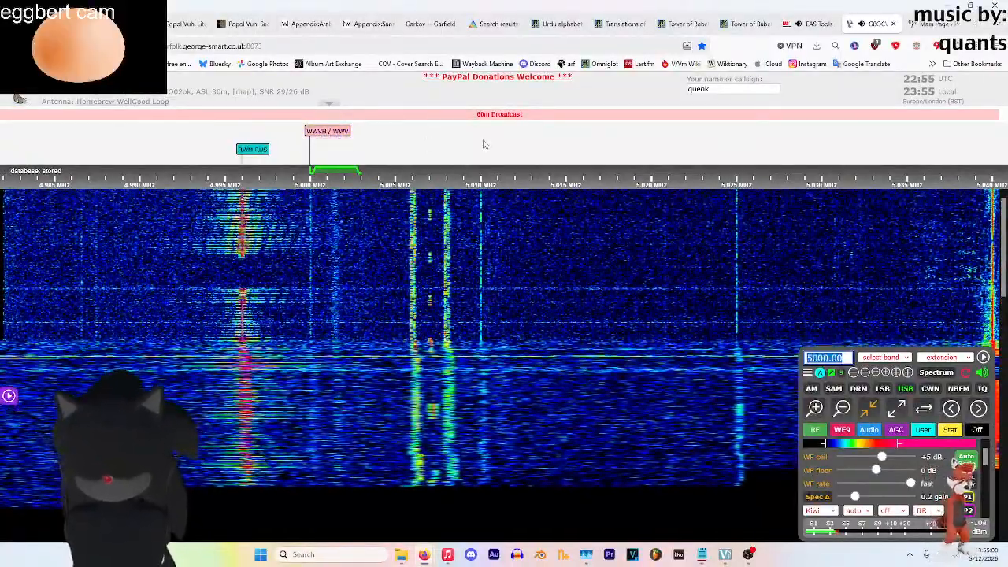
Examine the station labels and waterfall signals from the 60m Broadcast band at 5 MHz up to the 8 MHz Aeronautical band
{"action": "scroll", "coordinate": [170, 144], "scroll_direction": "down", "scroll_amount": 3}
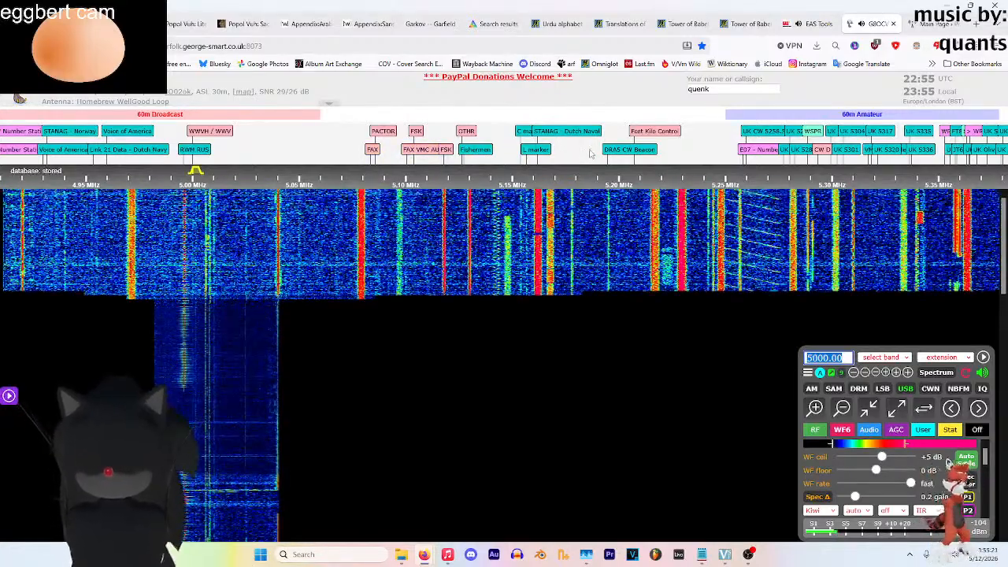
{"action": "scroll", "coordinate": [175, 161], "scroll_direction": "up", "scroll_amount": 1}
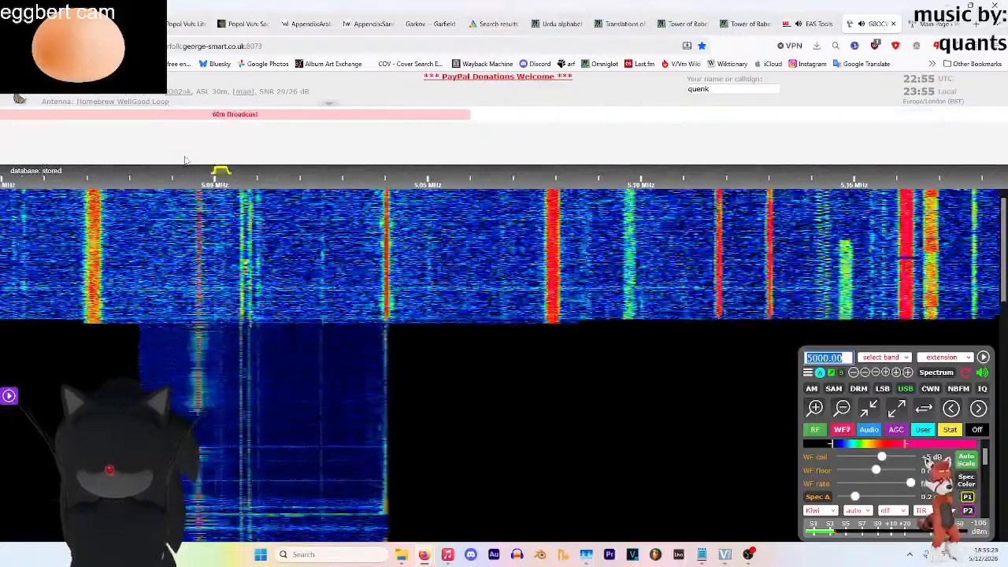
{"action": "scroll", "coordinate": [175, 161], "scroll_direction": "down", "scroll_amount": 1}
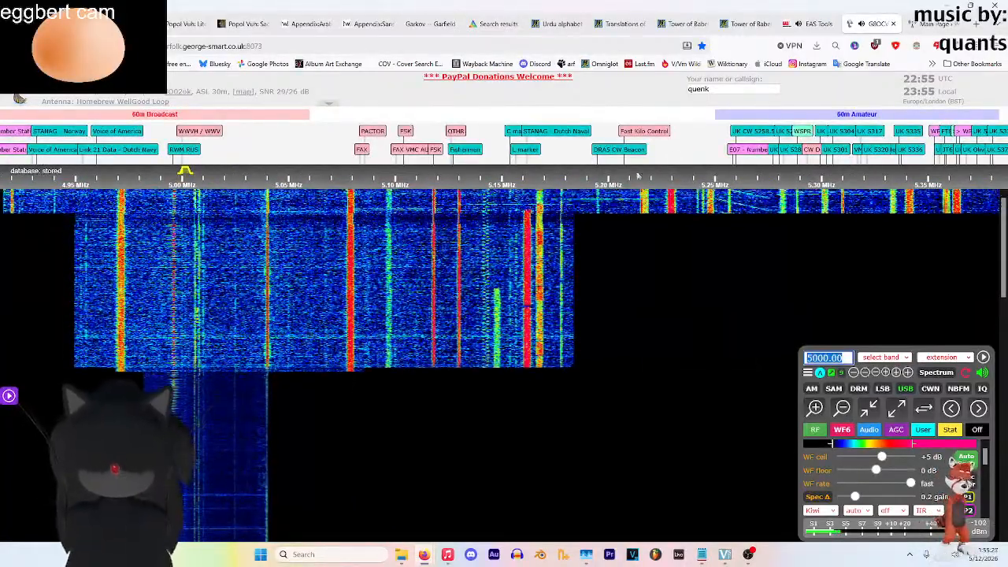
{"action": "left_click_drag", "start_coordinate": [654, 151], "coordinate": [103, 152]}
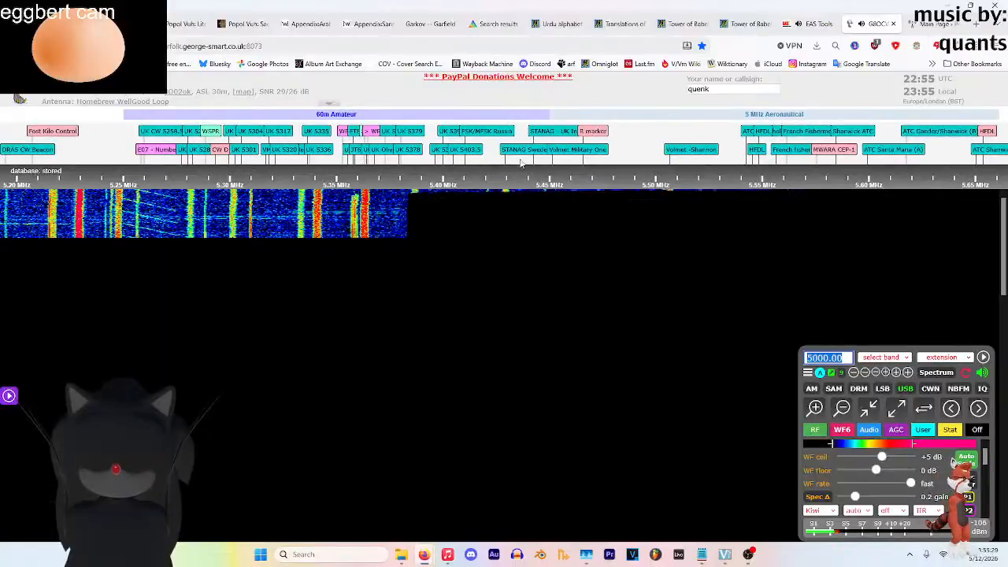
{"action": "left_click_drag", "start_coordinate": [673, 137], "coordinate": [266, 140]}
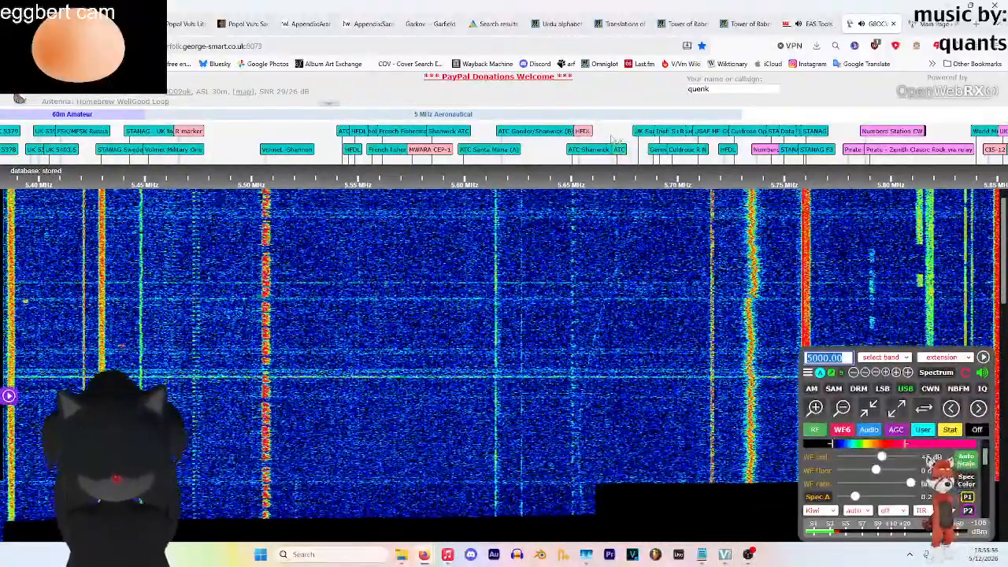
{"action": "left_click_drag", "start_coordinate": [619, 139], "coordinate": [97, 141]}
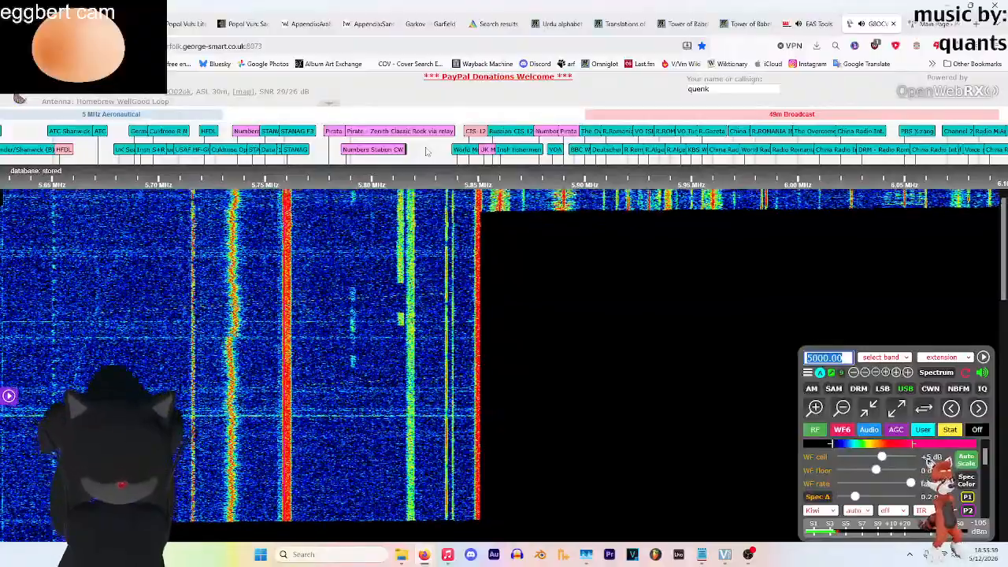
{"action": "left_click_drag", "start_coordinate": [426, 151], "coordinate": [2, 143]}
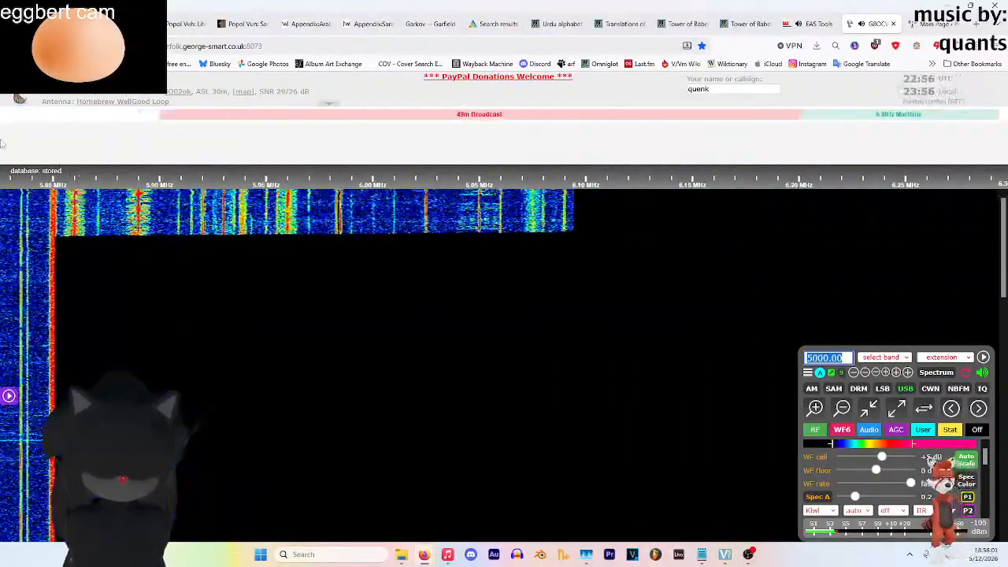
{"action": "left_click_drag", "start_coordinate": [667, 151], "coordinate": [252, 143]}
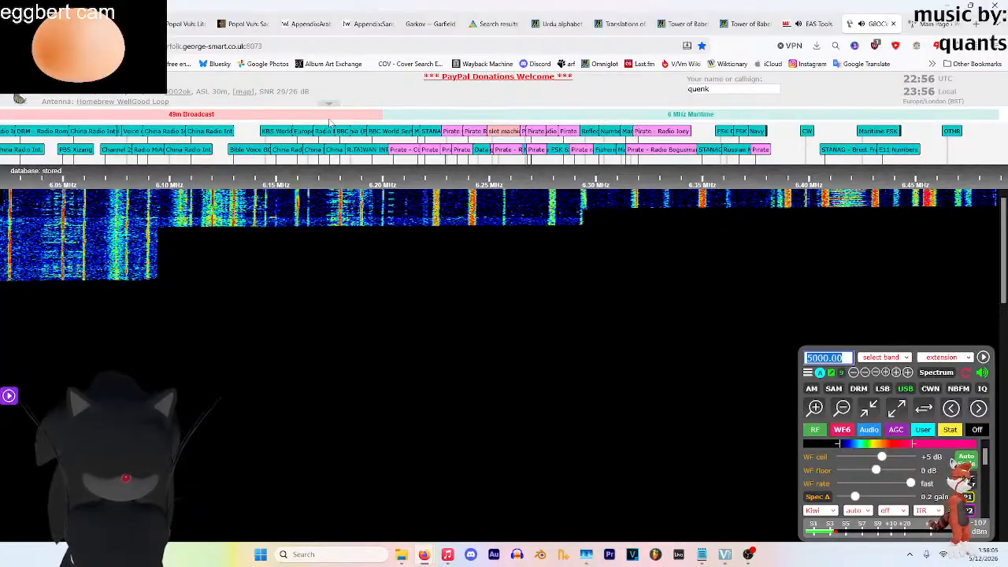
{"action": "left_click_drag", "start_coordinate": [982, 161], "coordinate": [106, 160]}
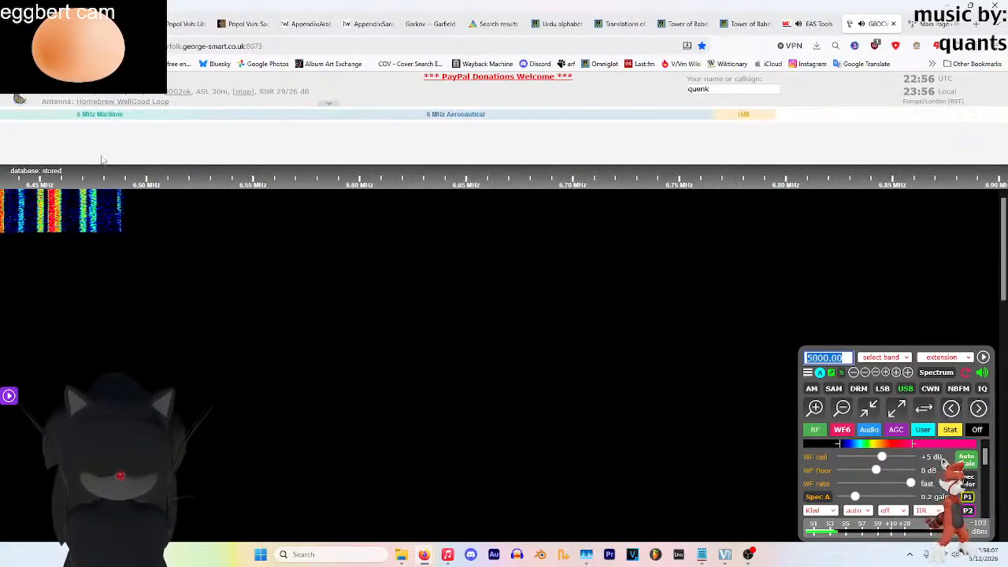
{"action": "left_click_drag", "start_coordinate": [817, 152], "coordinate": [135, 156]}
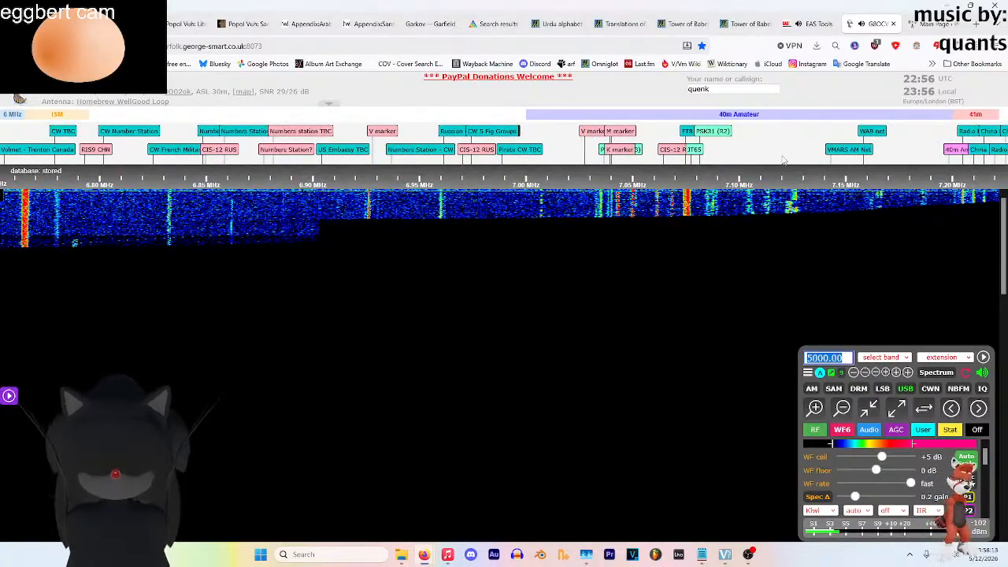
{"action": "left_click_drag", "start_coordinate": [784, 160], "coordinate": [134, 160]}
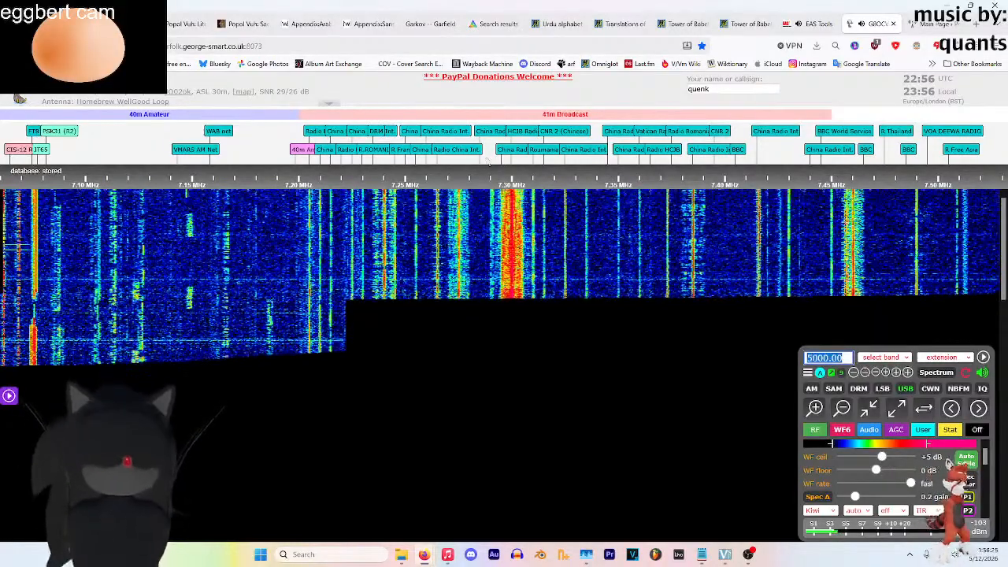
{"action": "left_click_drag", "start_coordinate": [485, 163], "coordinate": [124, 147]}
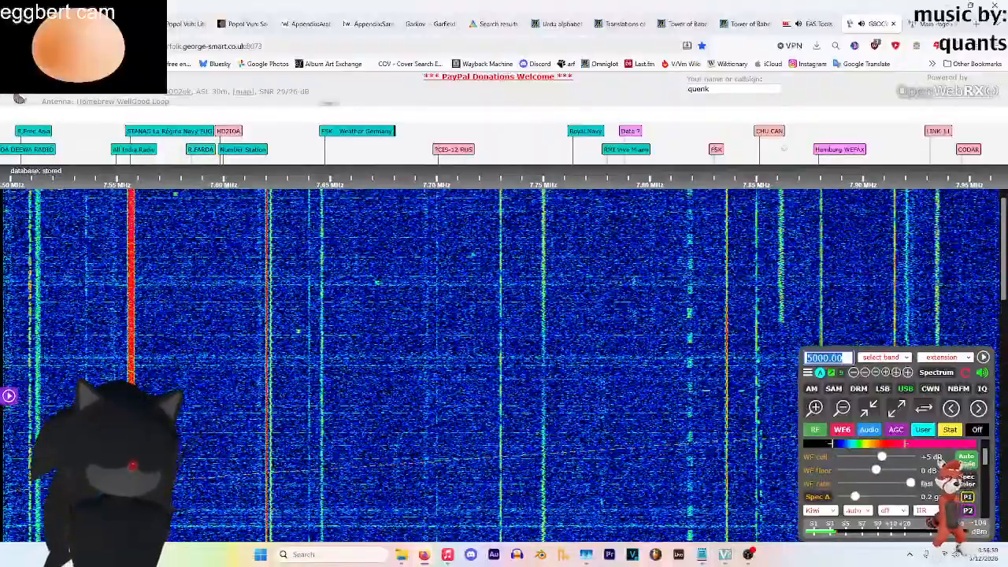
{"action": "left_click_drag", "start_coordinate": [727, 134], "coordinate": [423, 134]}
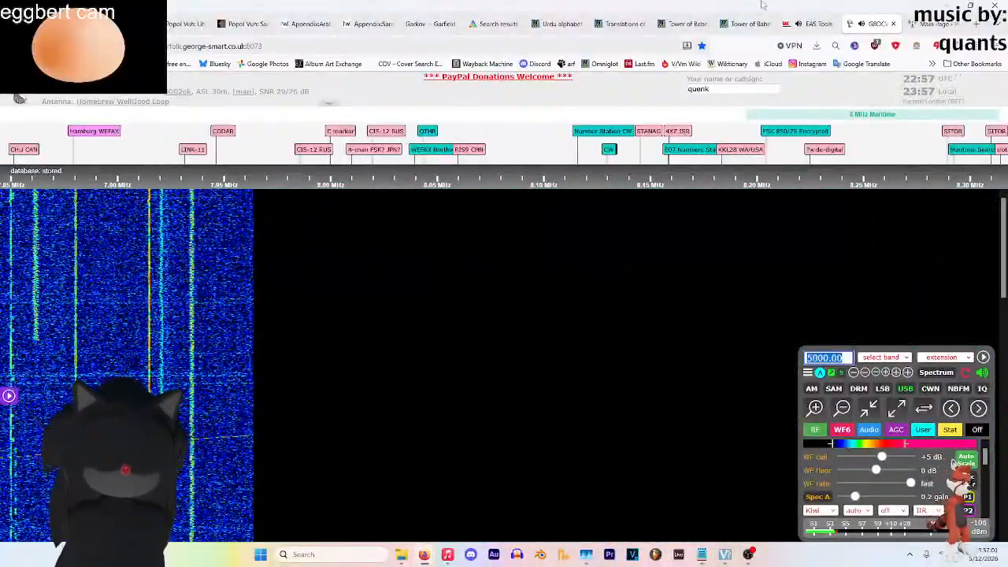
{"action": "left_click_drag", "start_coordinate": [718, 134], "coordinate": [457, 133]}
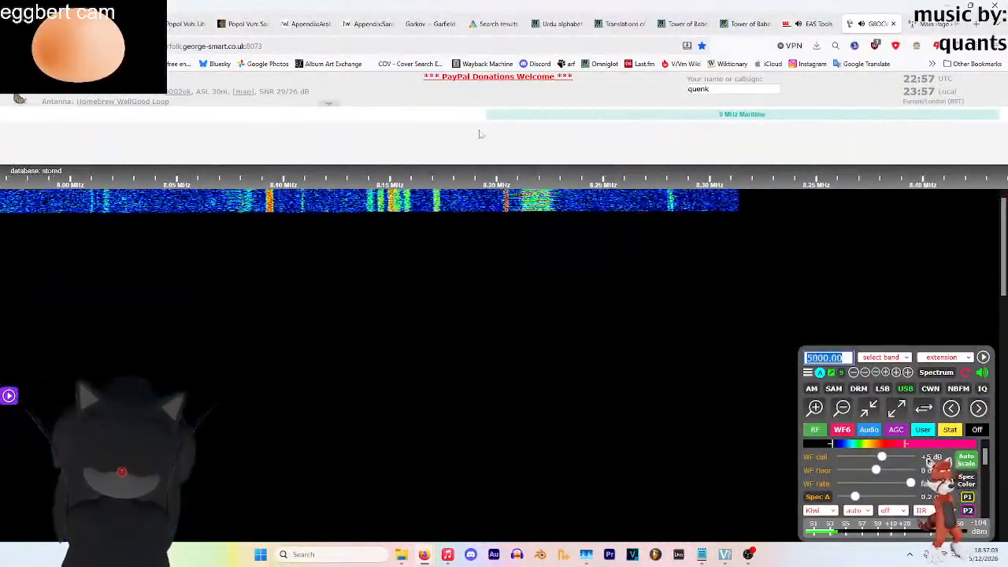
{"action": "left_click_drag", "start_coordinate": [665, 135], "coordinate": [478, 134]}
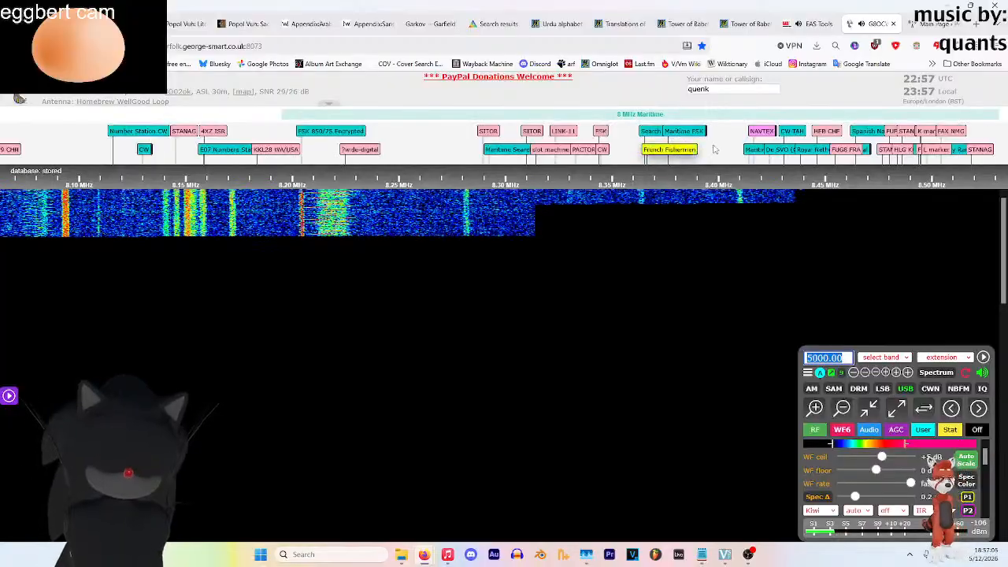
{"action": "left_click_drag", "start_coordinate": [652, 143], "coordinate": [203, 144]}
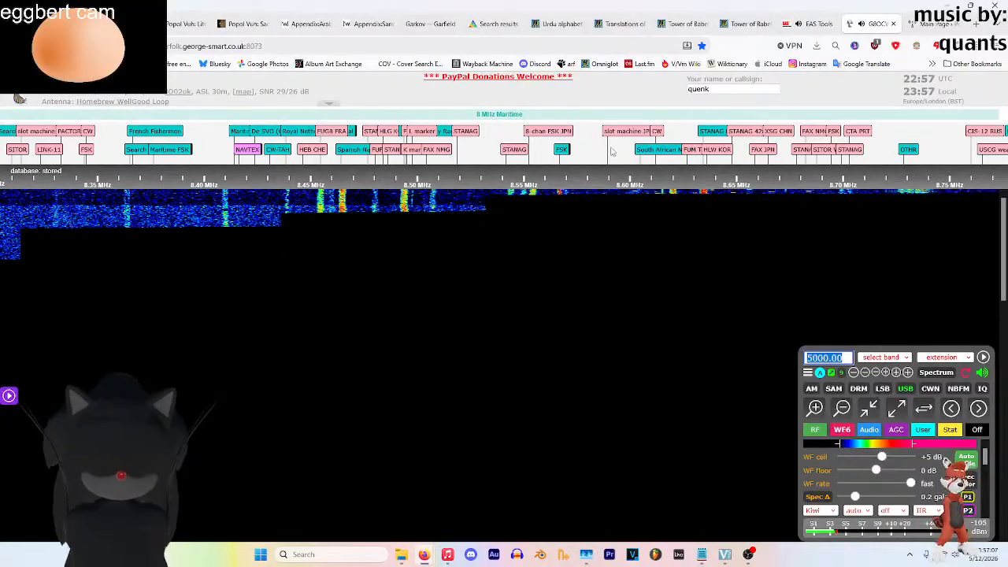
{"action": "left_click_drag", "start_coordinate": [612, 151], "coordinate": [327, 155]}
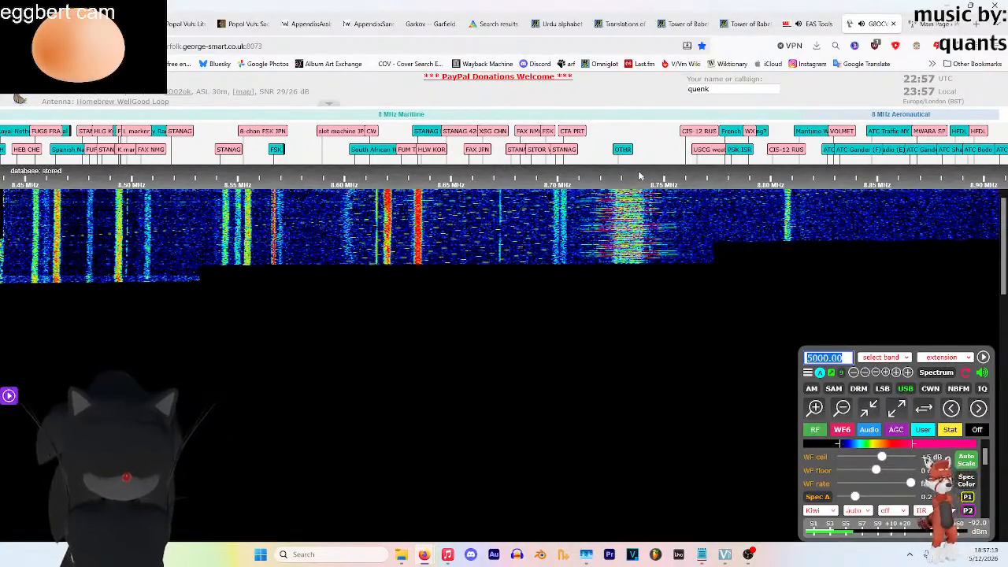
Tune the receiver to 8732.38 kHz, inside the wide signal beside the OTHR label in the 8 MHz Maritime band
{"action": "left_click_drag", "start_coordinate": [639, 175], "coordinate": [596, 175]}
{"action": "left_click", "coordinate": [595, 176]}
{"action": "scroll", "coordinate": [586, 158], "scroll_direction": "up", "scroll_amount": 3}
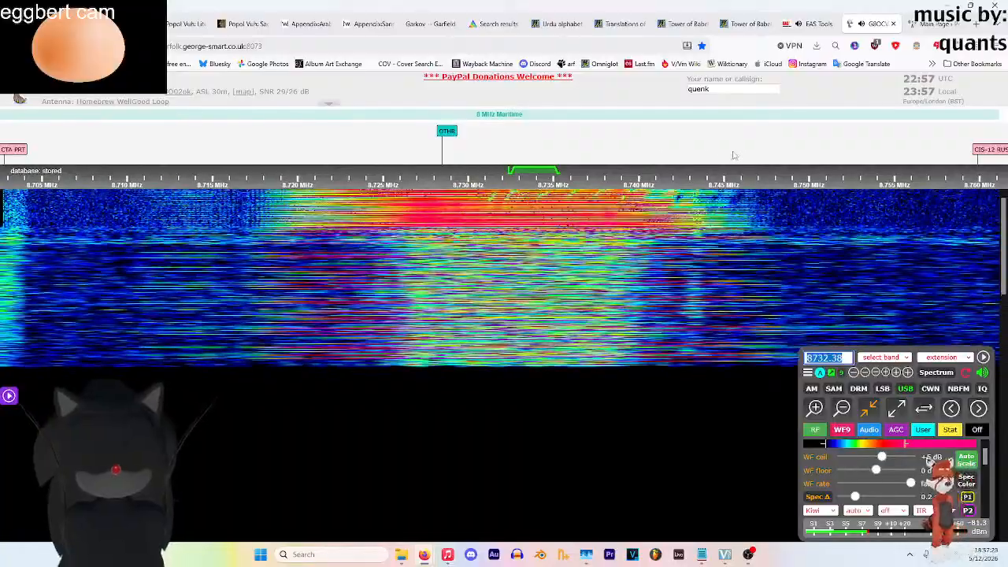
Tune the receiver to the Number Station label beside HM01 CUB, at 9064.00 kHz
{"action": "scroll", "coordinate": [313, 153], "scroll_direction": "down", "scroll_amount": 4}
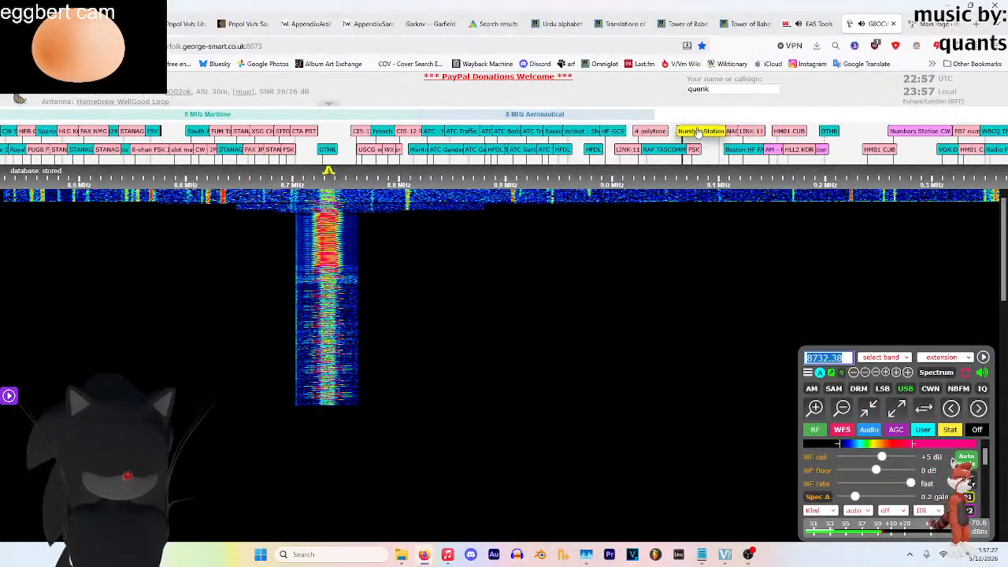
{"action": "left_click", "coordinate": [698, 132]}
{"action": "scroll", "coordinate": [701, 150], "scroll_direction": "up", "scroll_amount": 2}
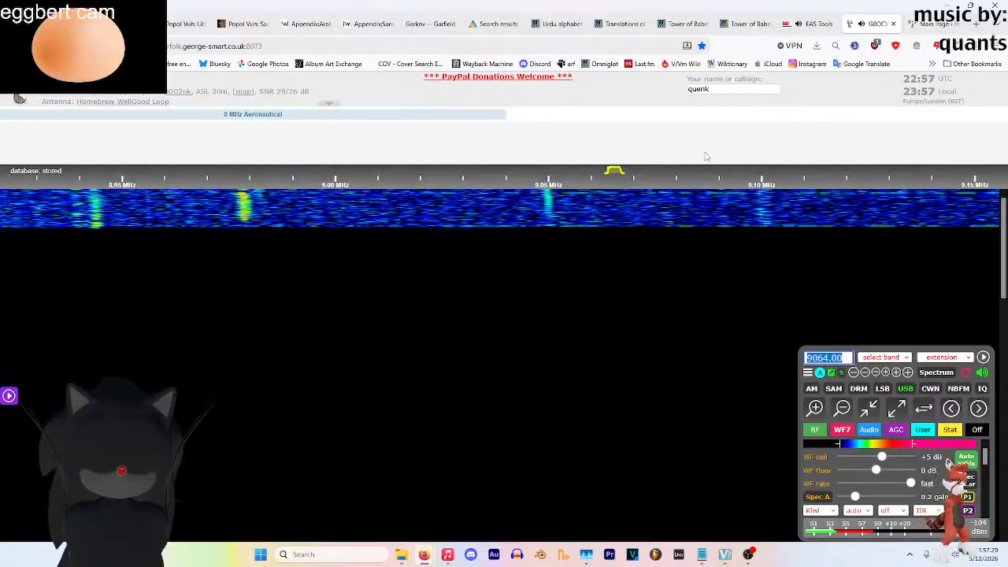
{"action": "scroll", "coordinate": [686, 156], "scroll_direction": "up", "scroll_amount": 1}
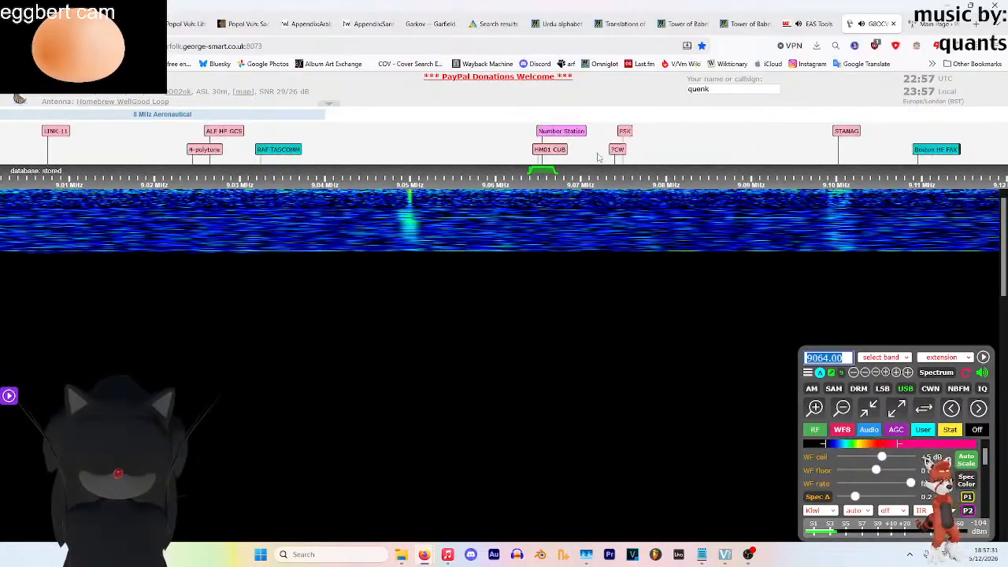
{"action": "scroll", "coordinate": [598, 158], "scroll_direction": "up", "scroll_amount": 1}
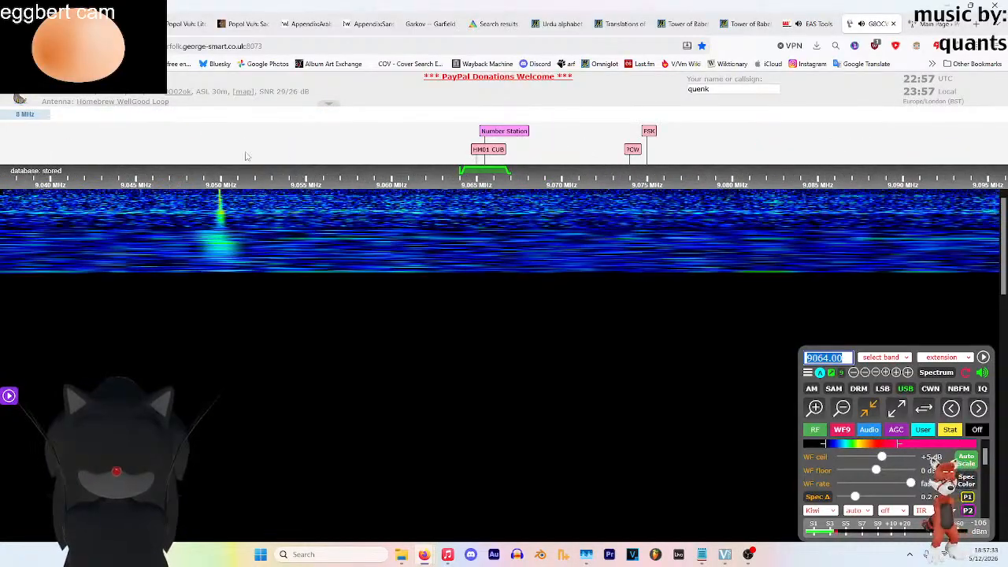
View the receiver's entire 0 to 30 MHz spectrum on the waterfall
{"action": "scroll", "coordinate": [268, 156], "scroll_direction": "down", "scroll_amount": 2}
{"action": "key", "text": "ctrl+Tab"}
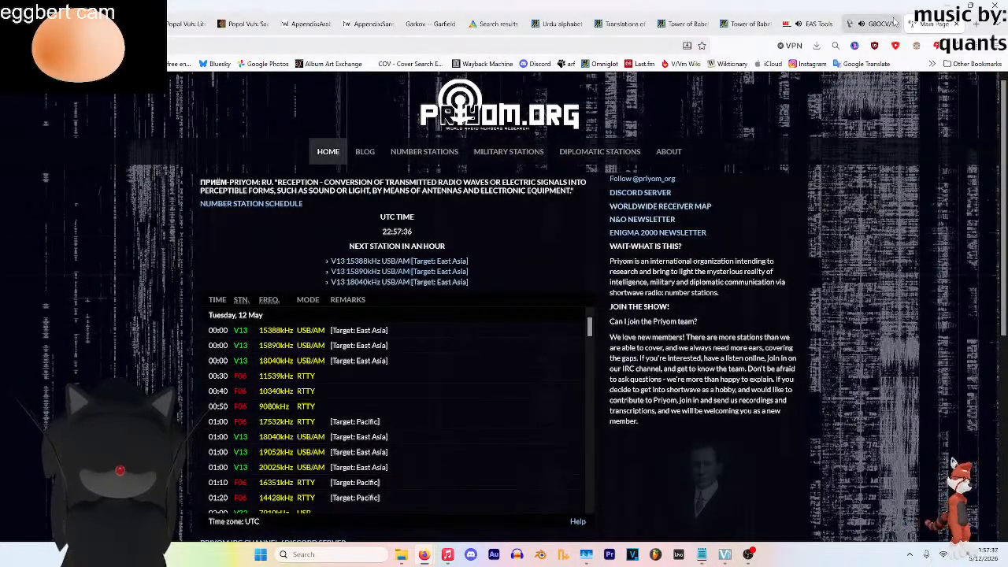
{"action": "key", "text": "ctrl+shift+Tab"}
{"action": "scroll", "coordinate": [661, 147], "scroll_direction": "down", "scroll_amount": 2}
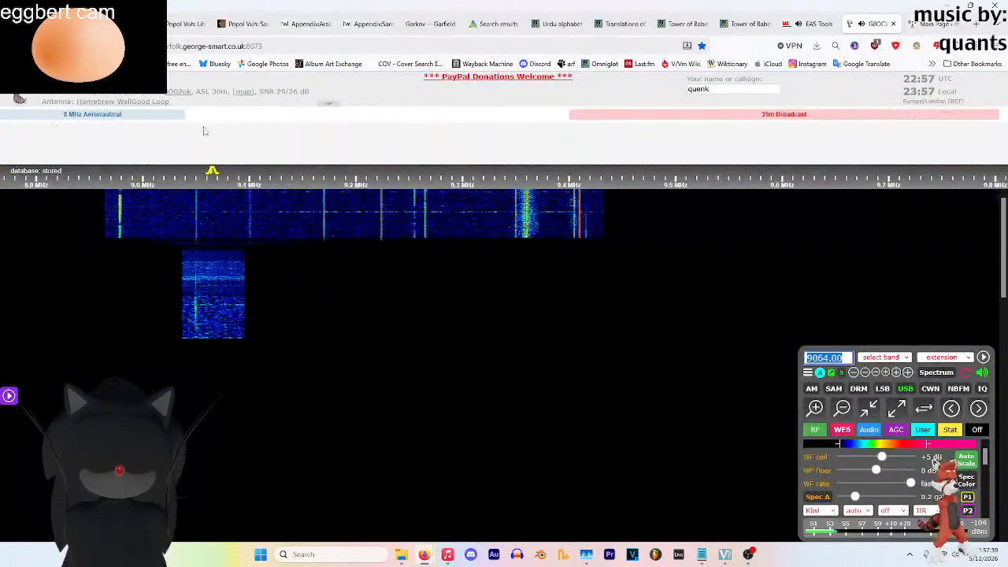
{"action": "scroll", "coordinate": [664, 148], "scroll_direction": "down", "scroll_amount": 3}
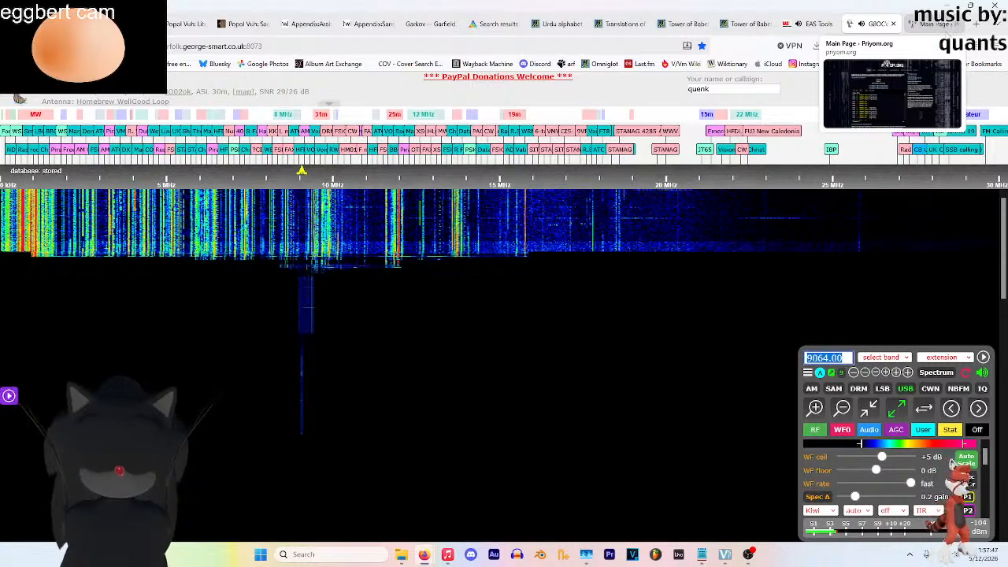
Switch to the Priyom.org page and look through its Military Stations and Diplomatic Stations sections
{"action": "left_click", "coordinate": [937, 24]}
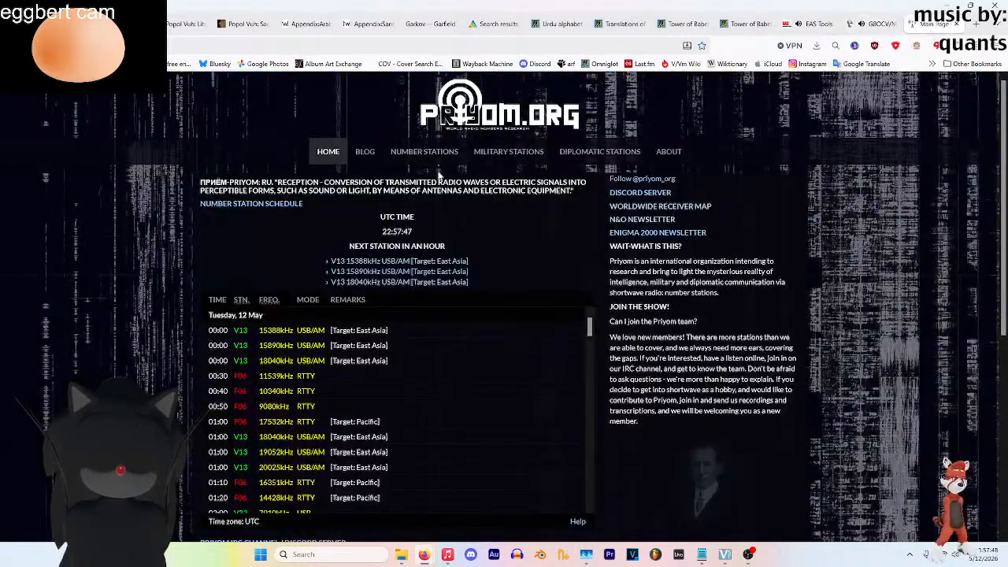
{"action": "left_click", "coordinate": [509, 152]}
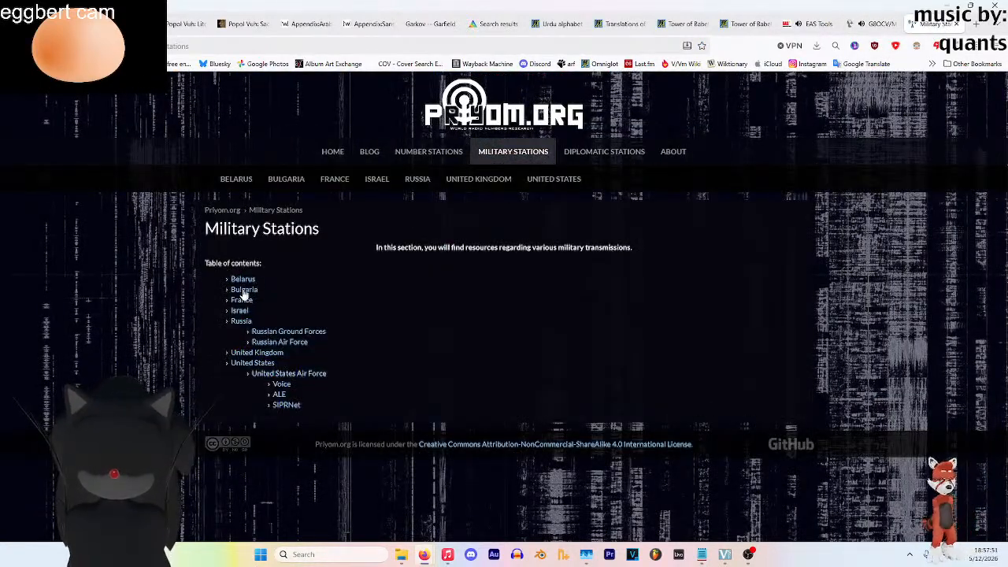
{"action": "left_click", "coordinate": [588, 153]}
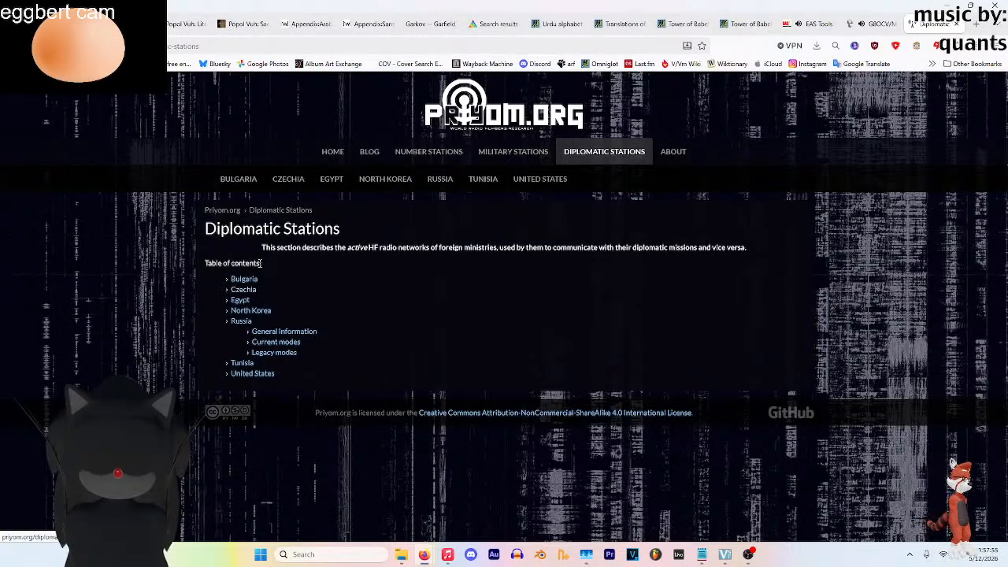
{"action": "left_click", "coordinate": [513, 152]}
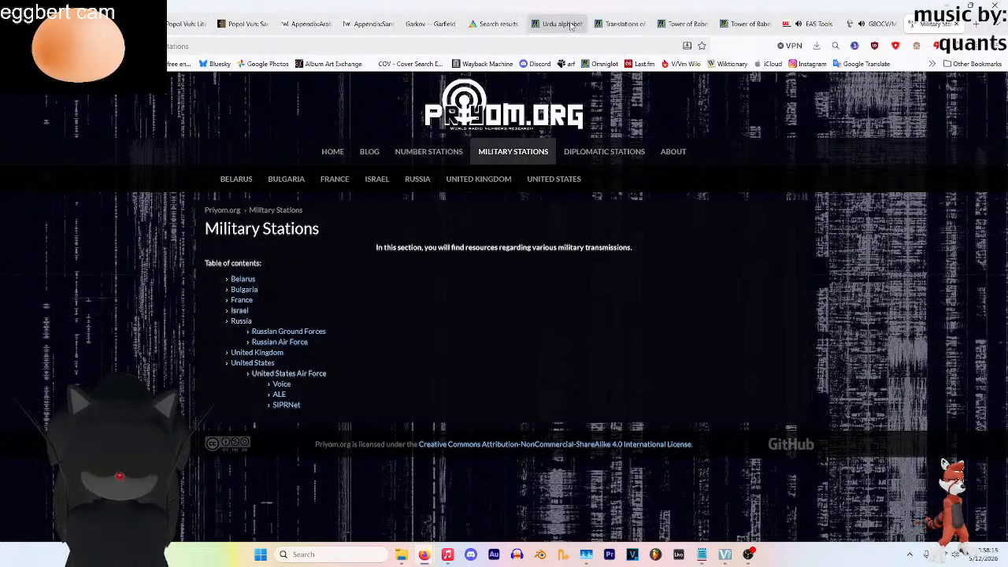
Search Google for "japanese slot machine shortwave"
{"action": "key", "text": "ctrl+l"}
{"action": "type", "text": "japanese"}
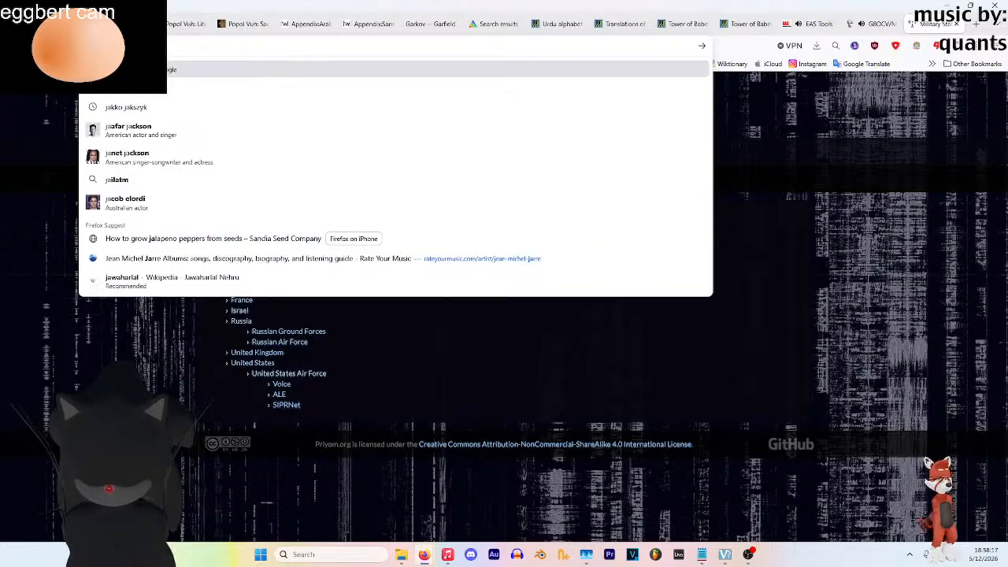
{"action": "type", "text": " s"}
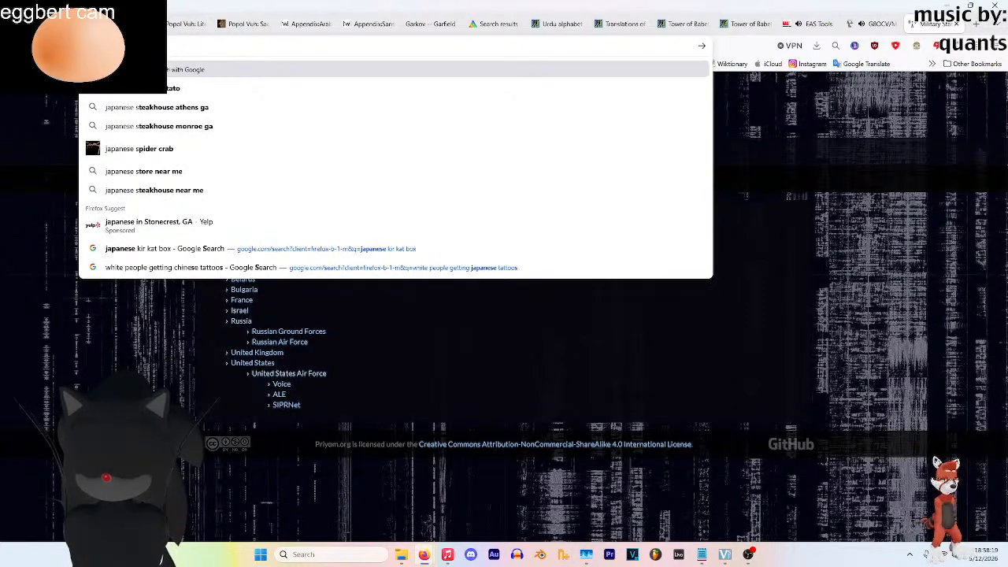
{"action": "type", "text": "lot"}
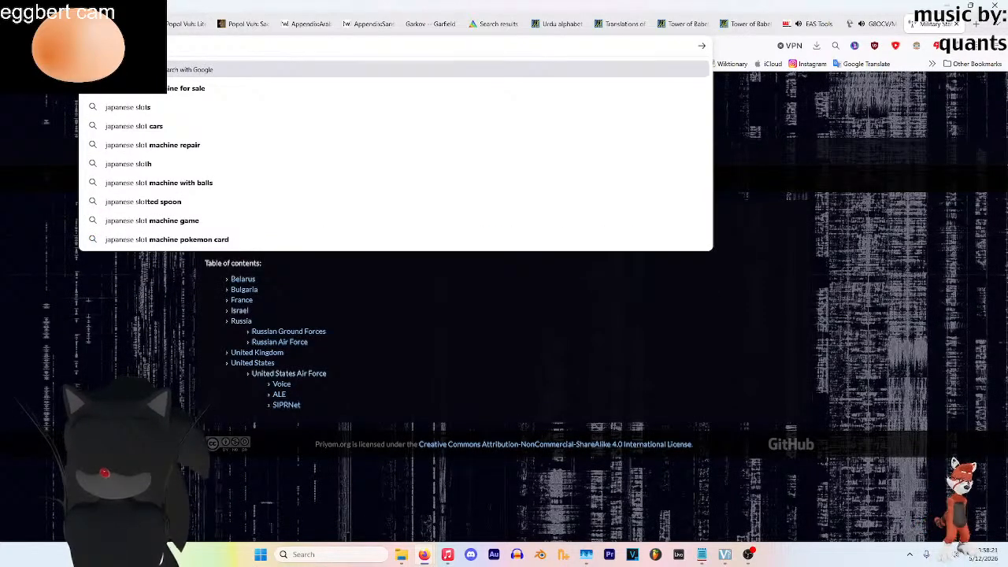
{"action": "key", "text": "Down"}
{"action": "key", "text": "Down"}
{"action": "key", "text": "Down"}
{"action": "key", "text": "Down"}
{"action": "key", "text": "BackSpace"}
{"action": "key", "text": "BackSpace"}
{"action": "key", "text": "BackSpace"}
{"action": "key", "text": "BackSpace"}
{"action": "key", "text": "BackSpace"}
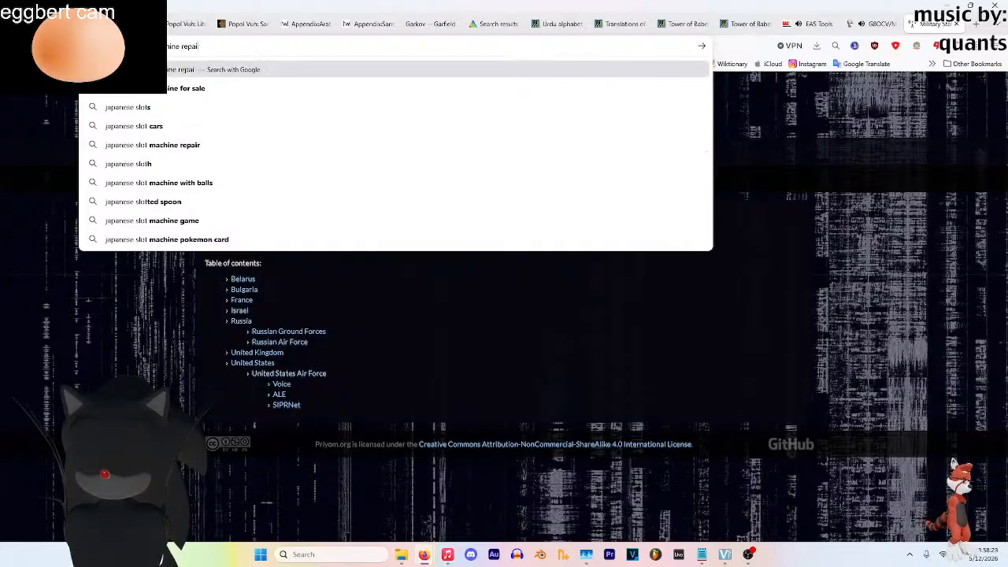
{"action": "key", "text": "BackSpace"}
{"action": "type", "text": "sr"}
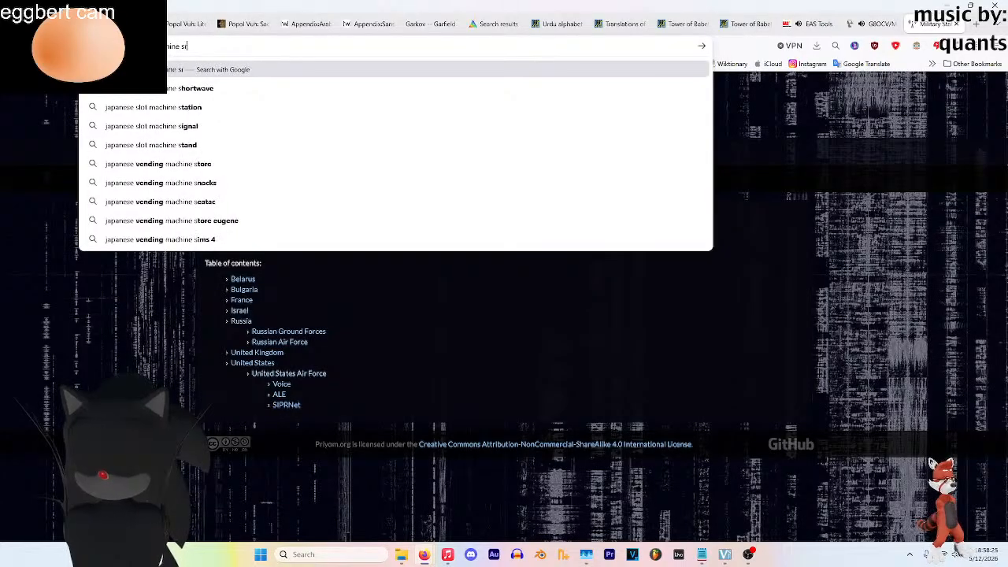
{"action": "type", "text": "hortwave"}
{"action": "key", "text": "Return"}
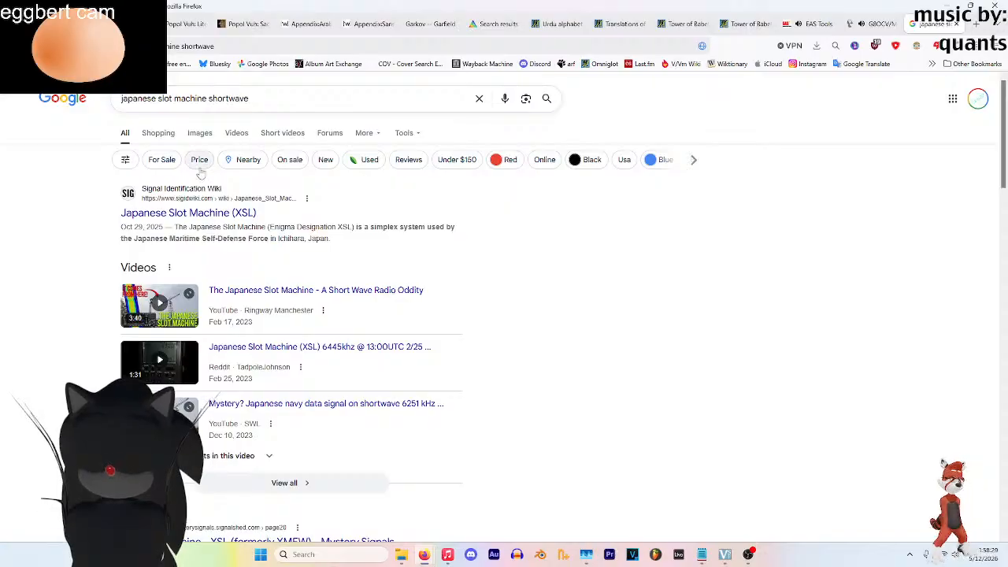
Open the Signal Identification Wiki page on the Japanese Slot Machine (XSL) and copy its first listed frequency, 4.1525 MHz
{"action": "left_click", "coordinate": [208, 217]}
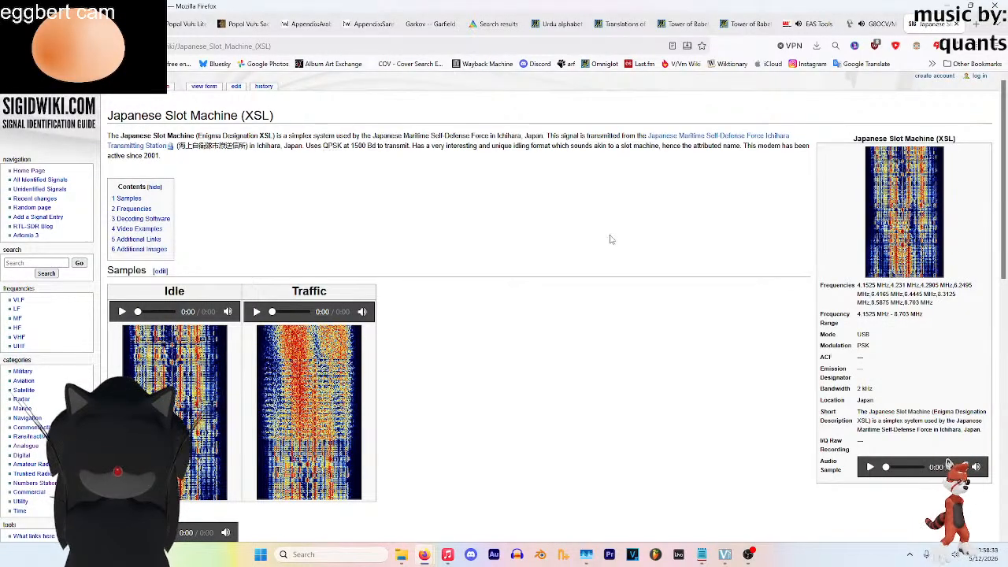
{"action": "left_click_drag", "start_coordinate": [857, 285], "coordinate": [876, 285]}
{"action": "key", "text": "ctrl+c"}
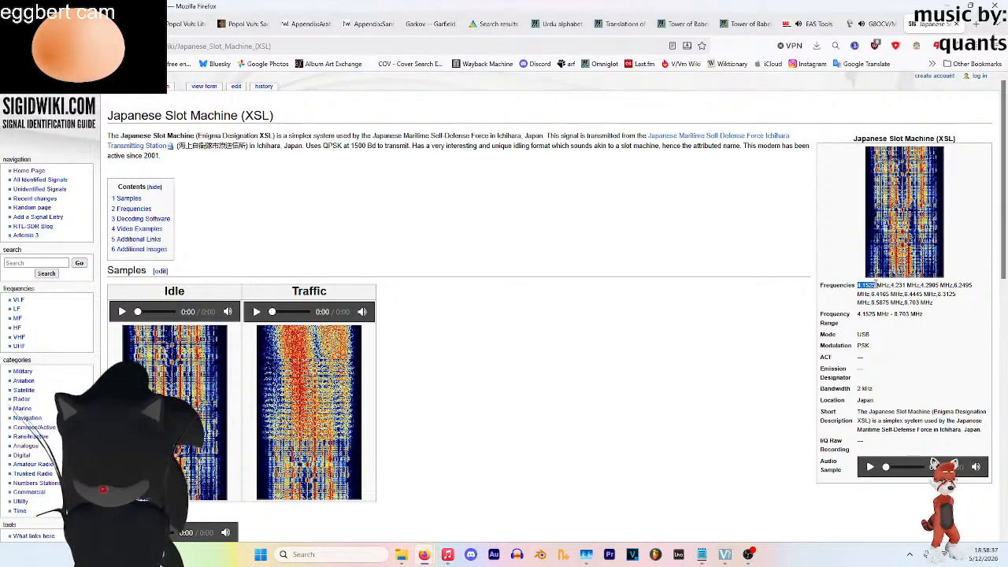
Tune the SDR receiver to the copied Japanese Slot Machine frequency, 4152.00 kHz, and magnify the waterfall around it
{"action": "left_click", "coordinate": [875, 24]}
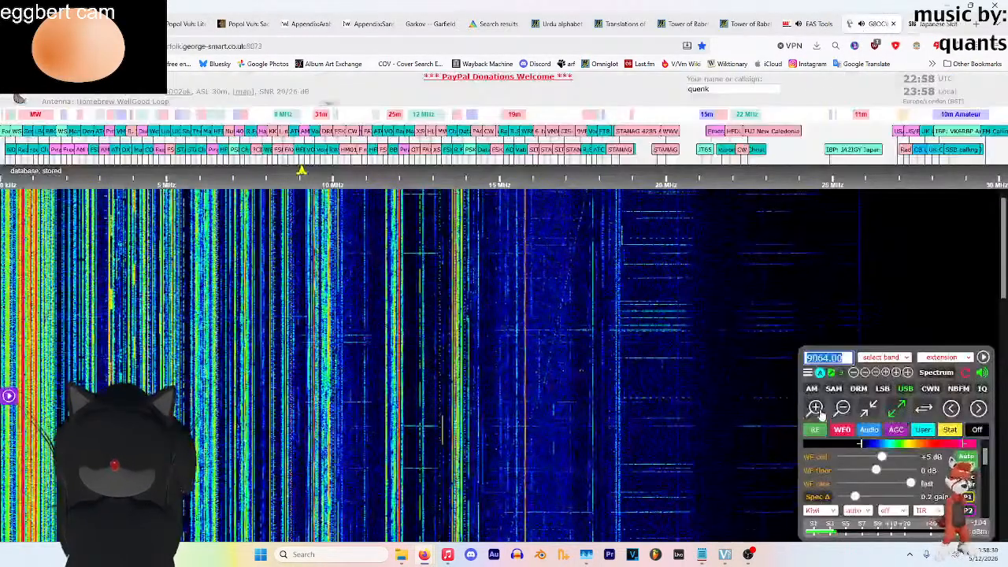
{"action": "key", "text": "ctrl+v"}
{"action": "key", "text": "Return"}
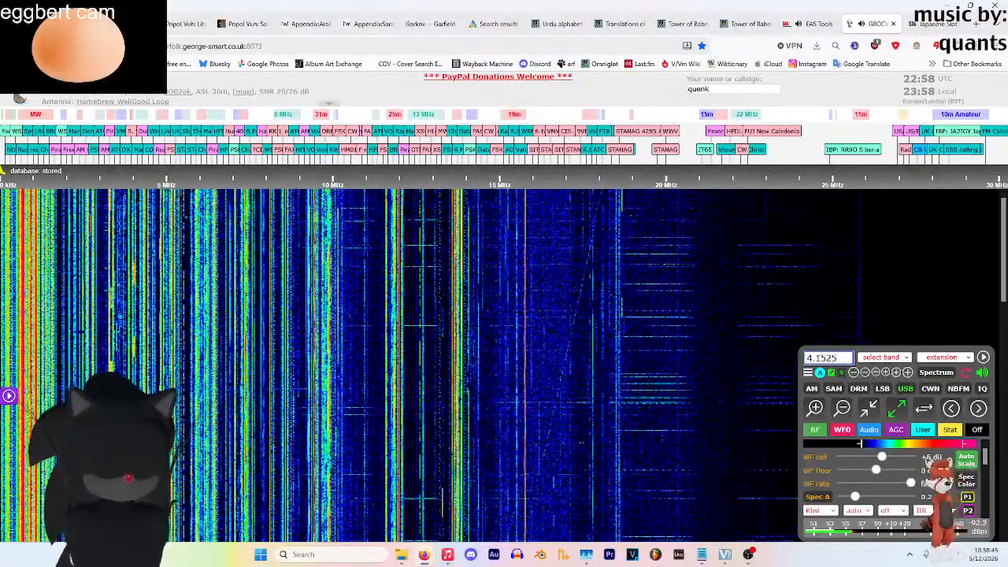
{"action": "key", "text": "Return"}
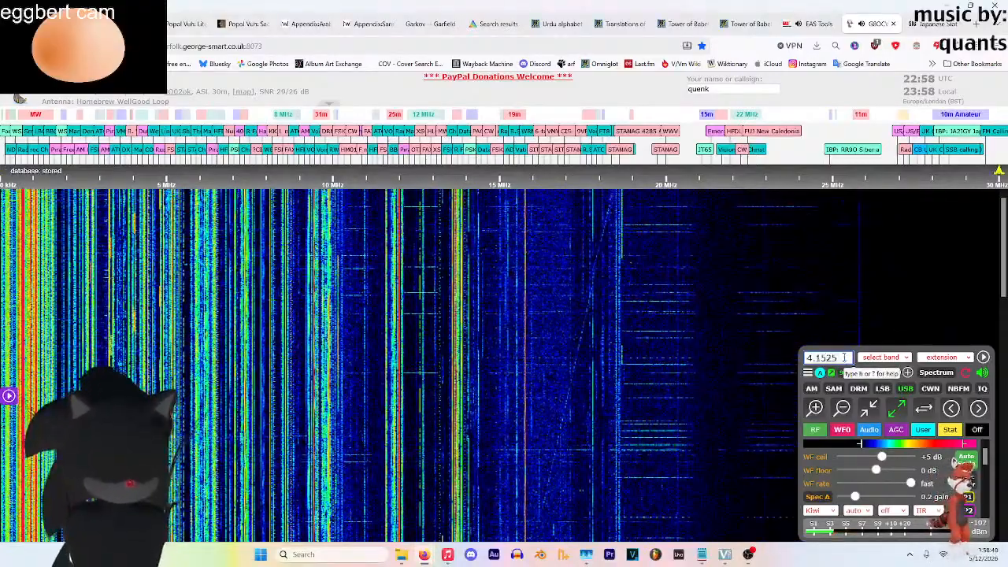
{"action": "key", "text": "Return"}
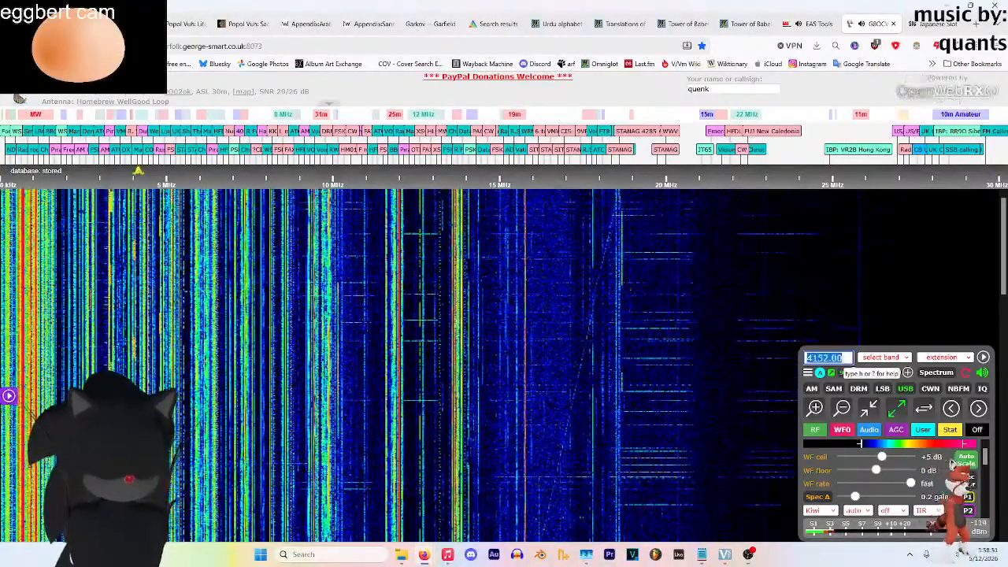
{"action": "scroll", "coordinate": [155, 158], "scroll_direction": "up", "scroll_amount": 2}
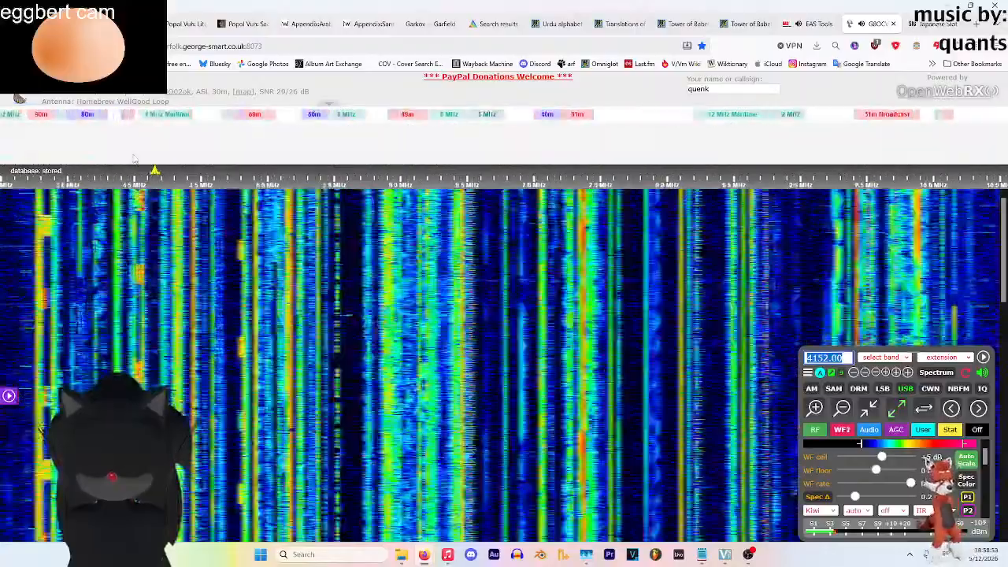
{"action": "scroll", "coordinate": [155, 158], "scroll_direction": "up", "scroll_amount": 5}
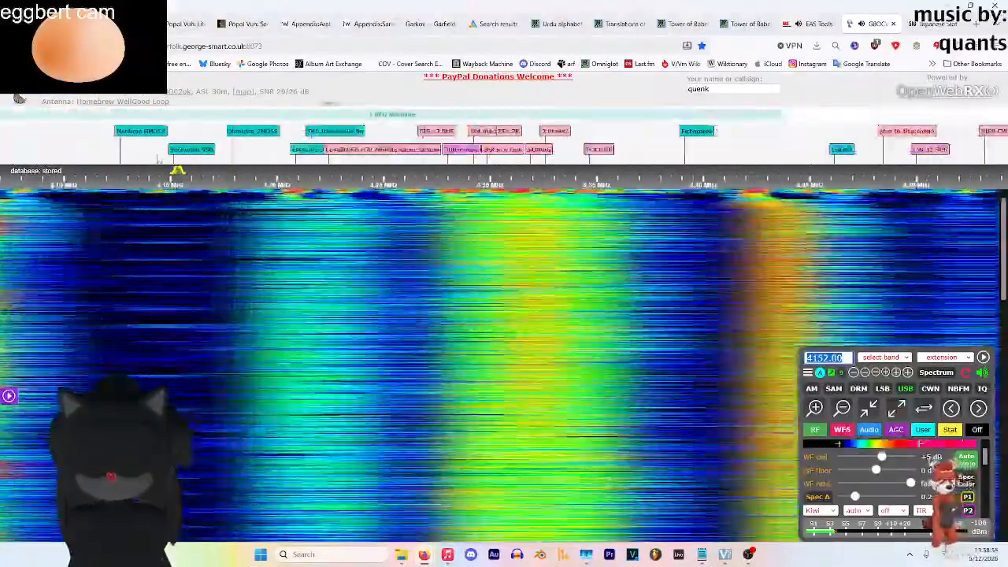
{"action": "scroll", "coordinate": [170, 167], "scroll_direction": "up", "scroll_amount": 1}
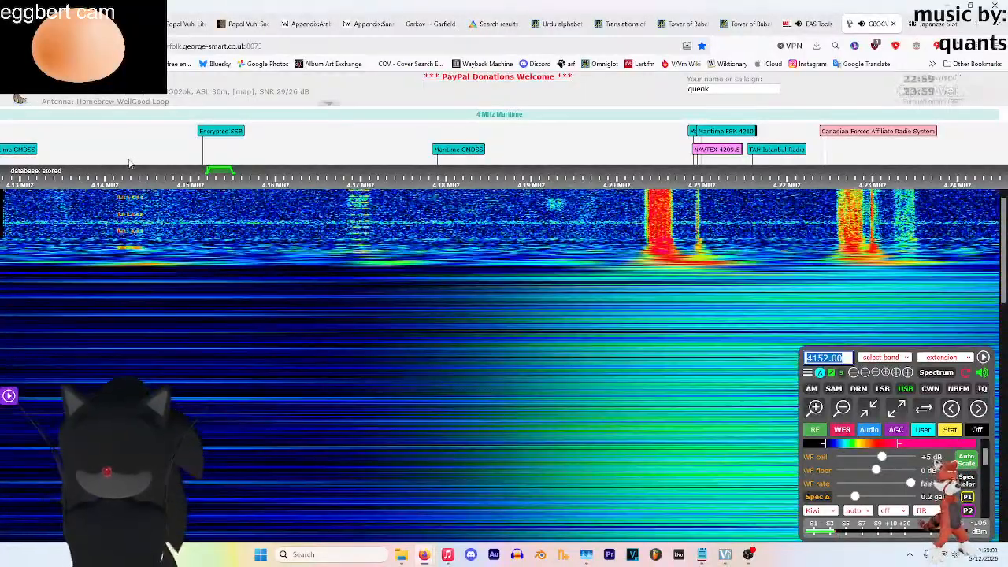
Tune to the signal at 4168.29 kHz, and to the wiki's second slot machine frequency at 4231.00 kHz
{"action": "left_click", "coordinate": [130, 167]}
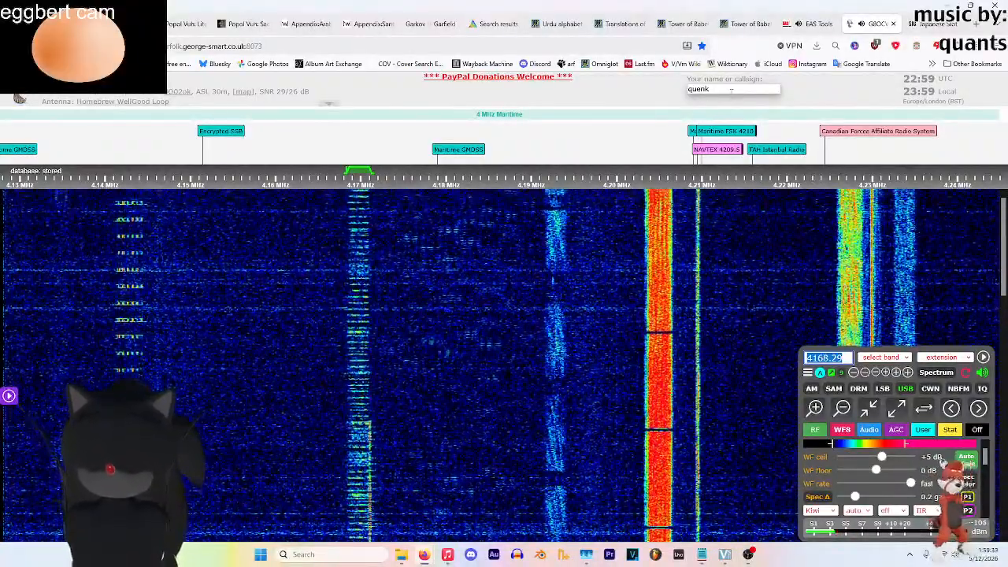
{"action": "left_click", "coordinate": [929, 24]}
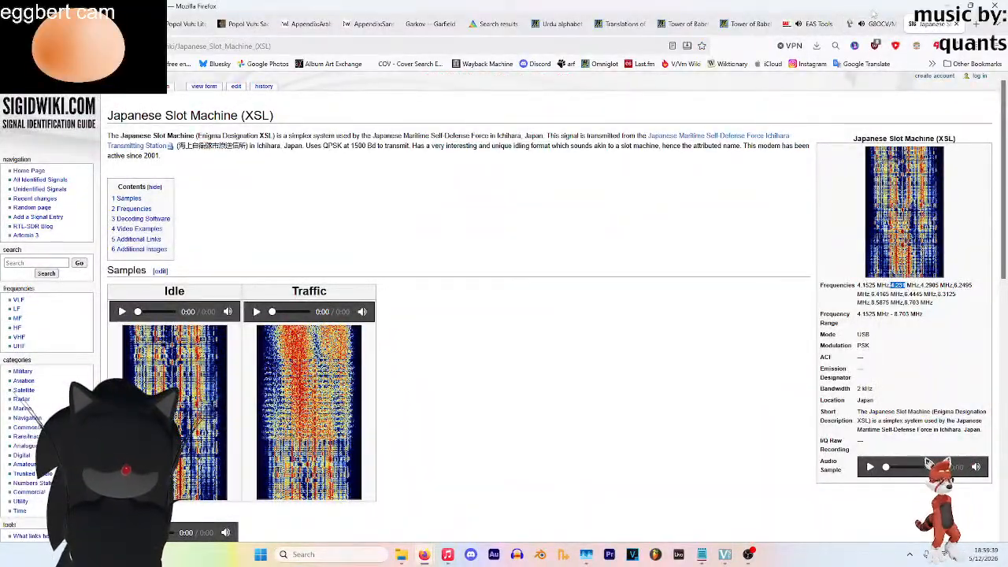
{"action": "left_click", "coordinate": [870, 24]}
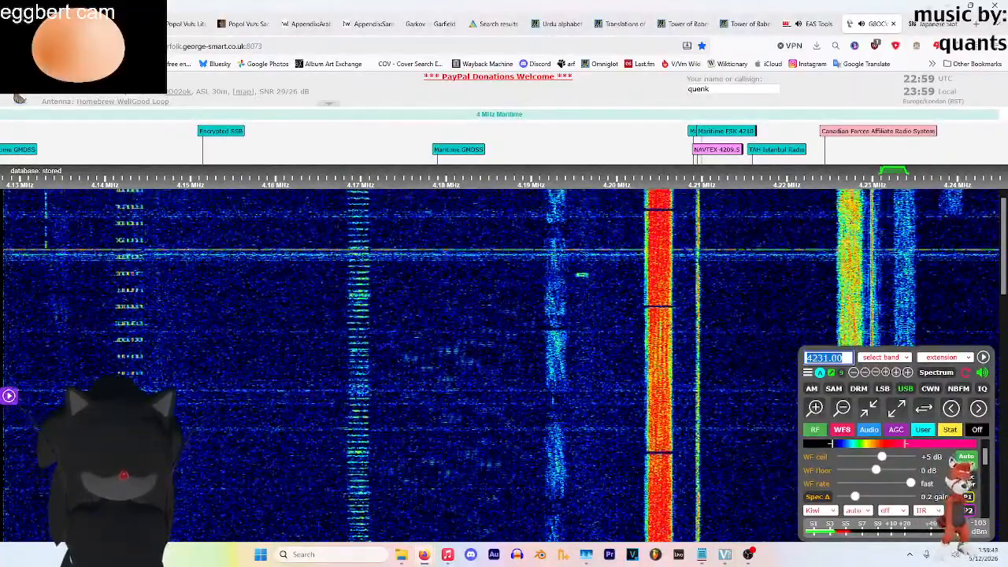
Look up the third slot machine frequency on the wiki page and tune the receiver to 4290 kHz
{"action": "left_click", "coordinate": [919, 24]}
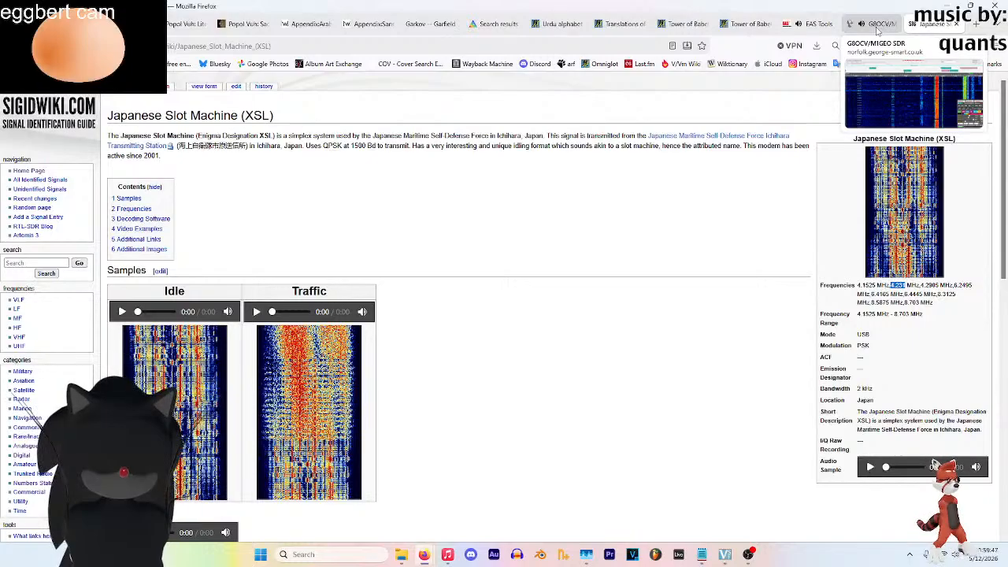
{"action": "left_click", "coordinate": [876, 25]}
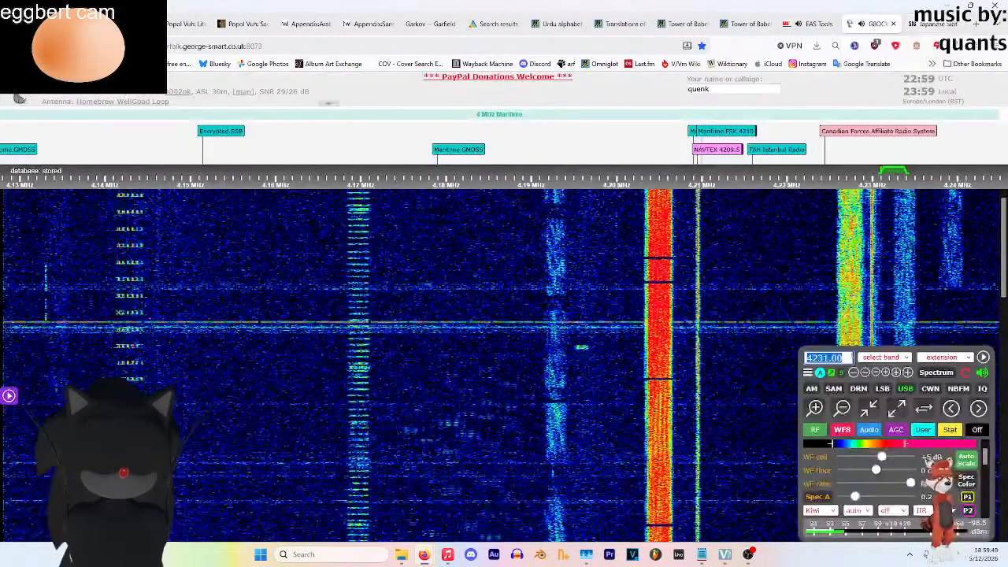
{"action": "type", "text": "4290"}
{"action": "key", "text": "Return"}
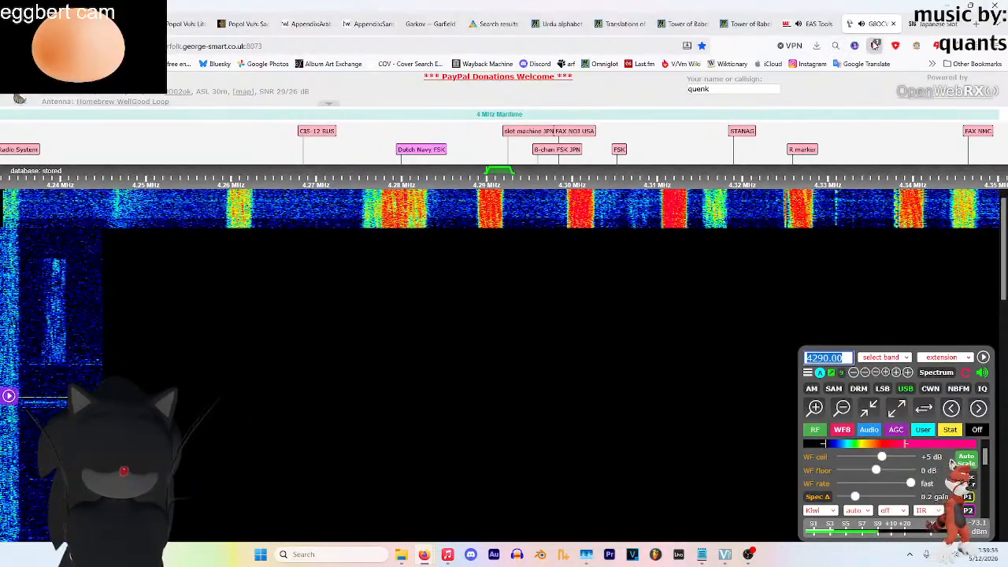
Tune the receiver to the wiki's fourth slot machine frequency, 6249 kHz, and to the narrow signal nearby at 6255.44 kHz
{"action": "left_click", "coordinate": [929, 24]}
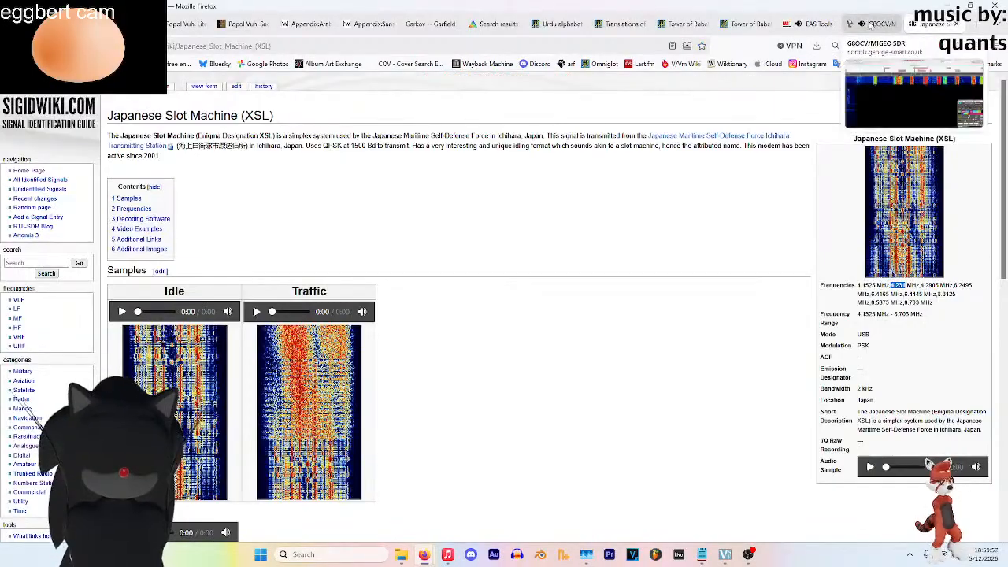
{"action": "left_click", "coordinate": [870, 24]}
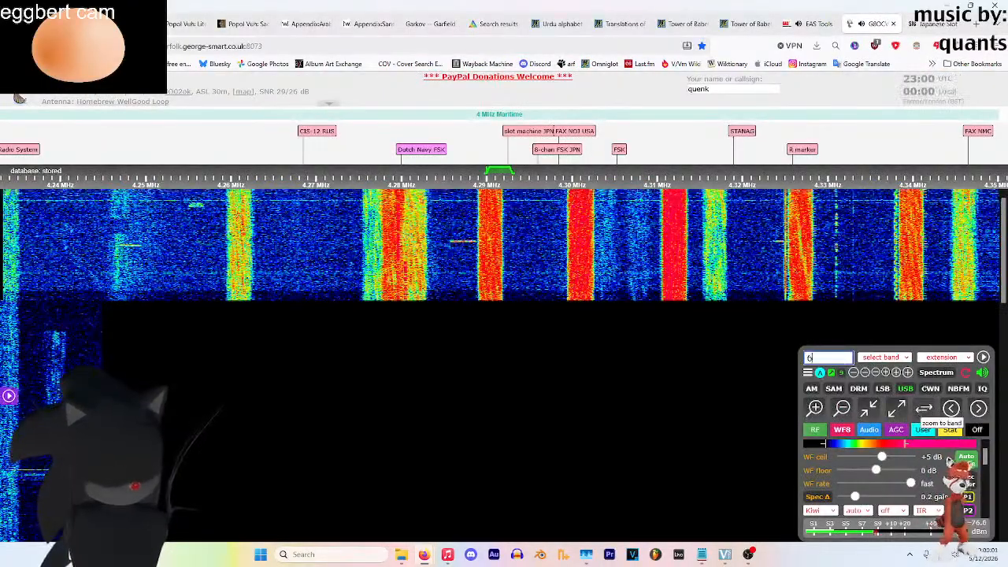
{"action": "left_click", "coordinate": [924, 409]}
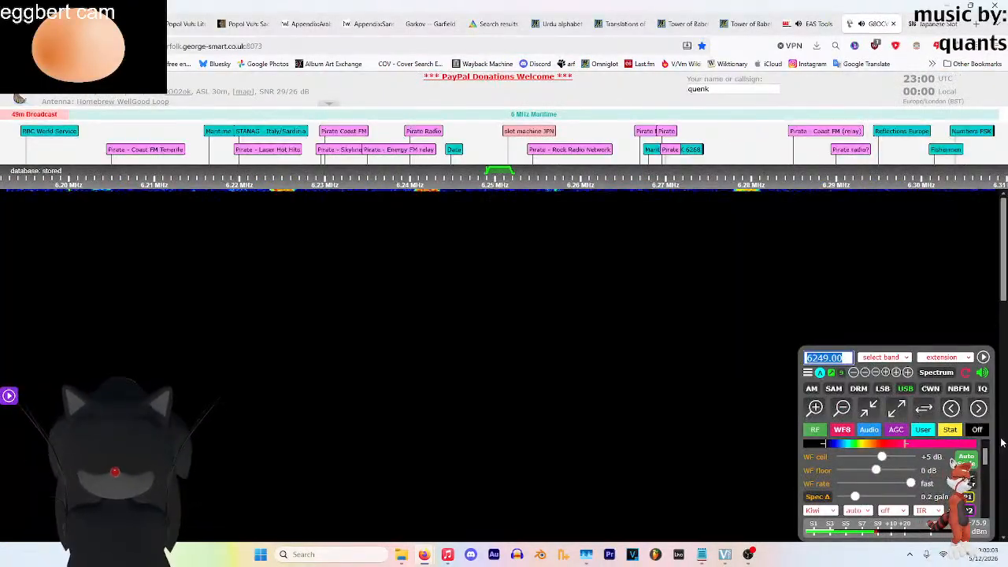
{"action": "left_click", "coordinate": [555, 179]}
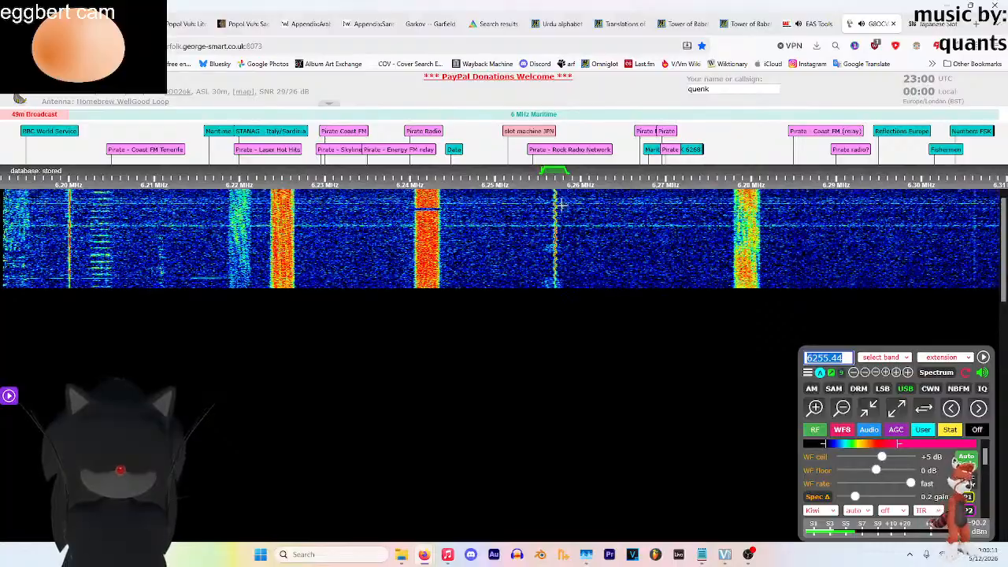
Look up the fifth slot machine frequency on the wiki page and tune the receiver to 6416 kHz
{"action": "left_click", "coordinate": [926, 24]}
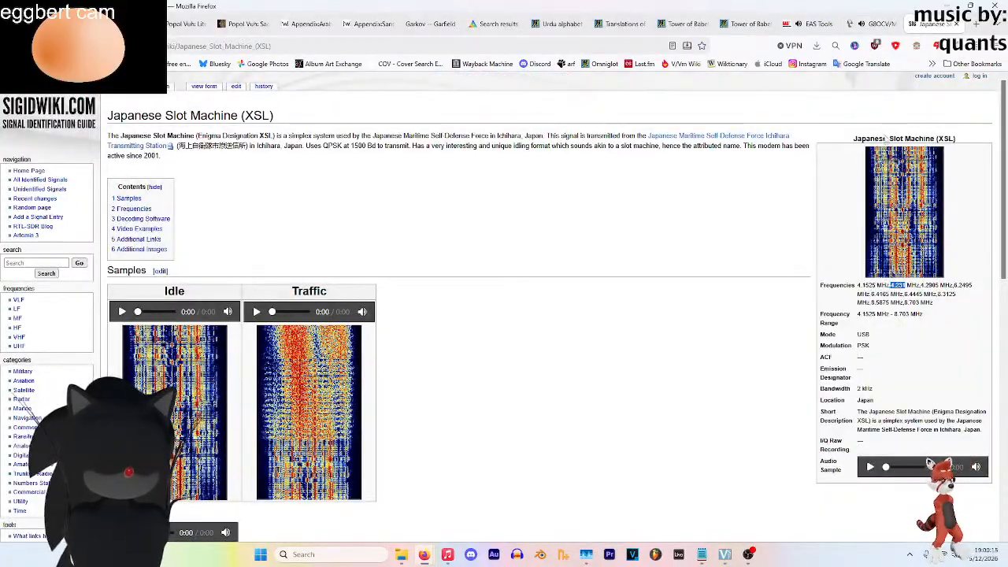
{"action": "left_click", "coordinate": [882, 25]}
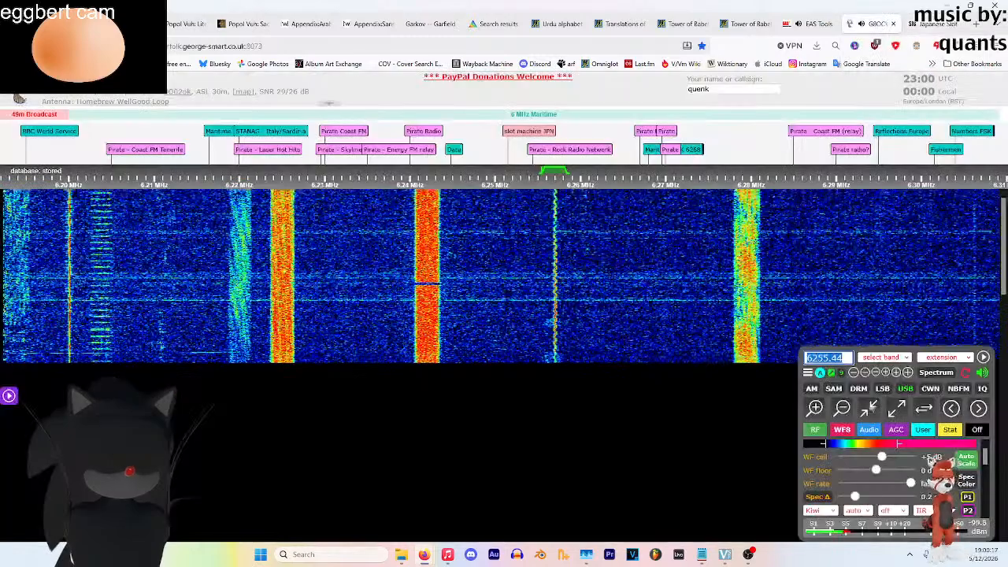
{"action": "type", "text": "6416"}
{"action": "key", "text": "Return"}
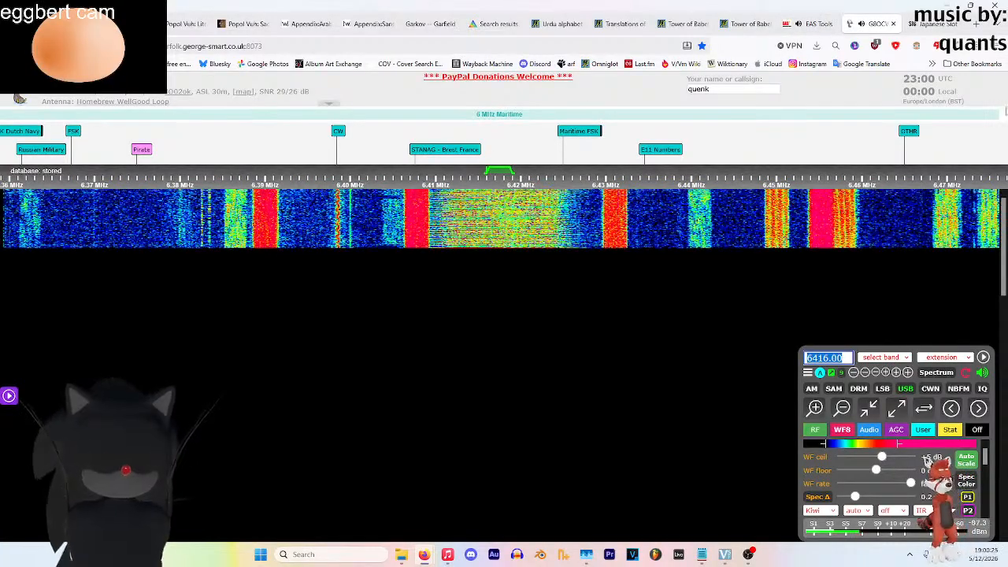
Enter the wiki's sixth slot machine frequency, 6444 kHz, and tune to the neighbouring signal at 6439.62 kHz
{"action": "key", "text": "ctrl+Tab"}
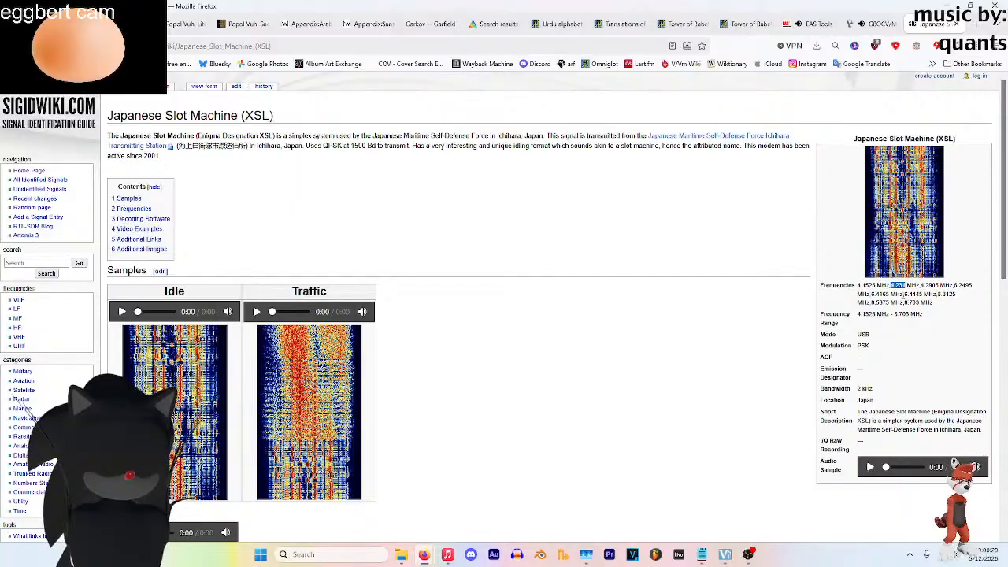
{"action": "key", "text": "ctrl+shift+Tab"}
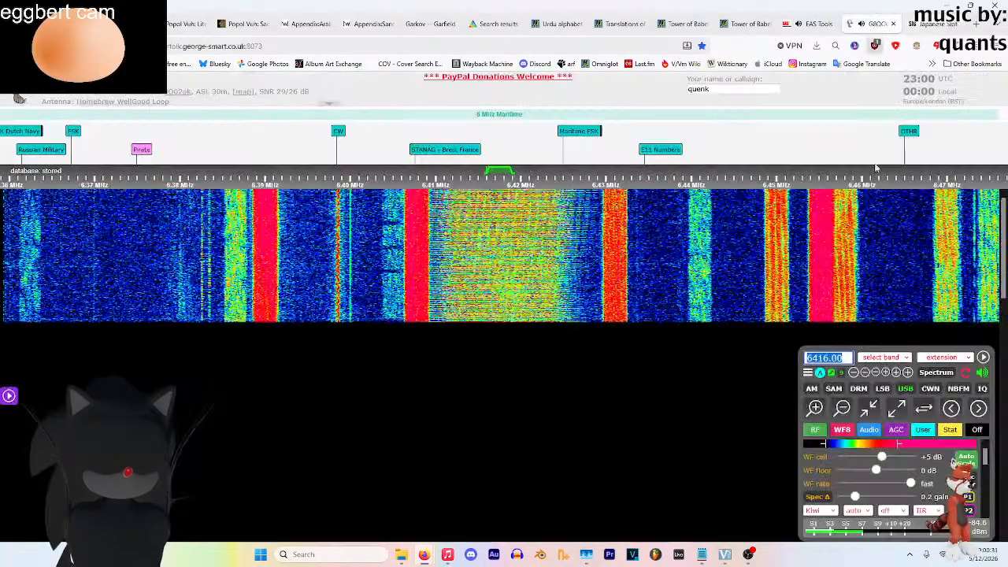
{"action": "type", "text": "6444"}
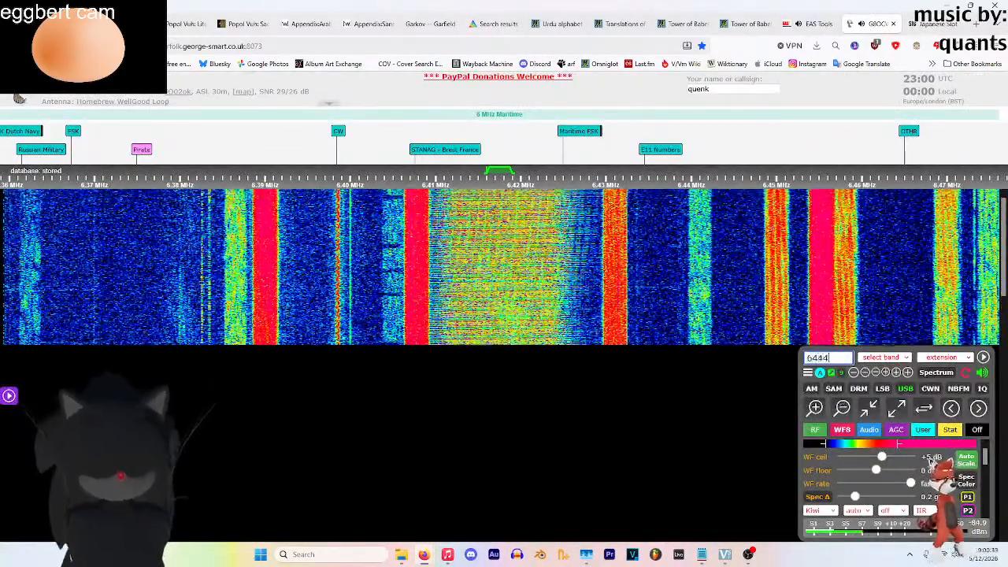
{"action": "key", "text": "Return"}
{"action": "type", "text": "6439.62"}
{"action": "key", "text": "Return"}
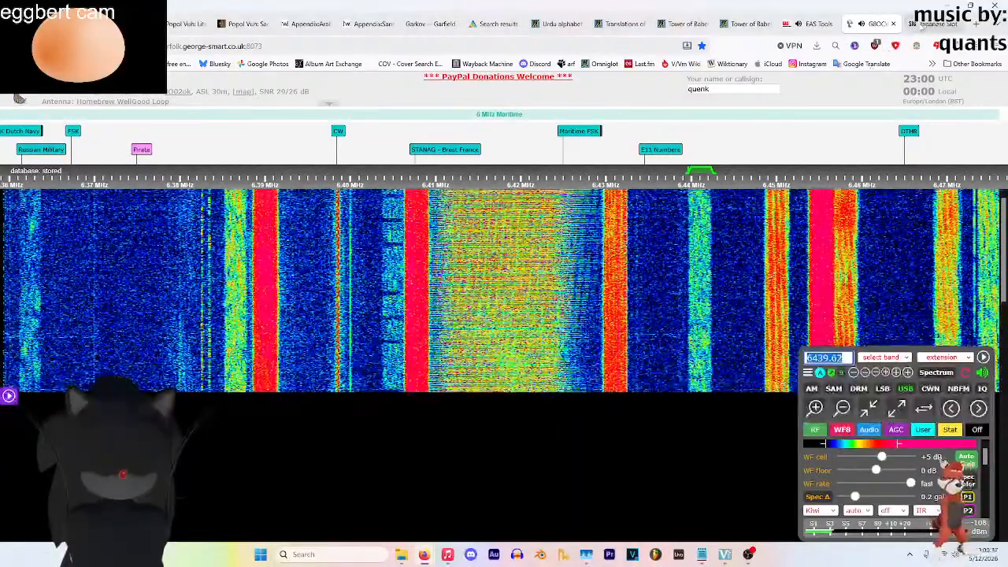
Look up the first 8 MHz slot machine frequency on the wiki page and tune the receiver to 8312 kHz
{"action": "left_click", "coordinate": [931, 23]}
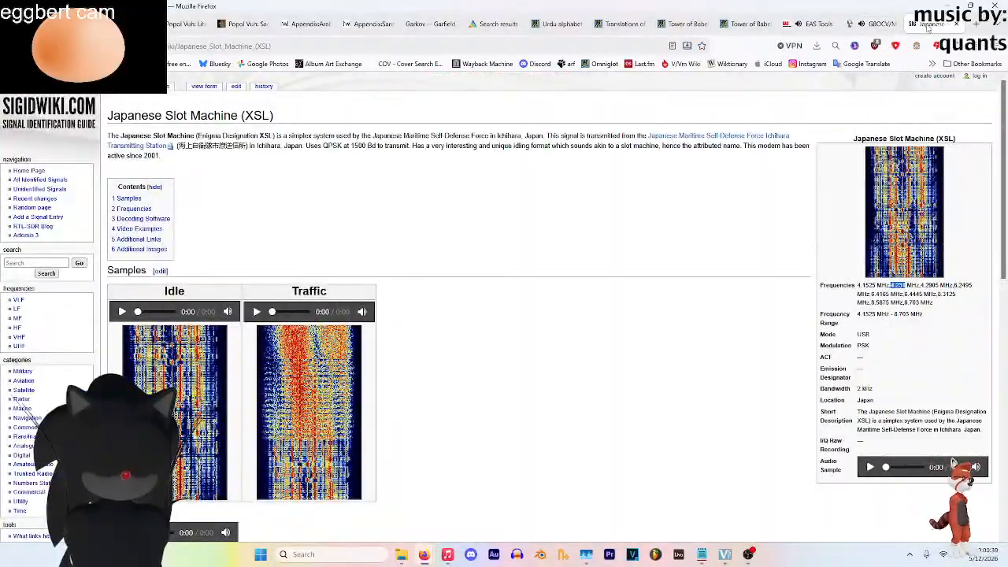
{"action": "left_click", "coordinate": [871, 24]}
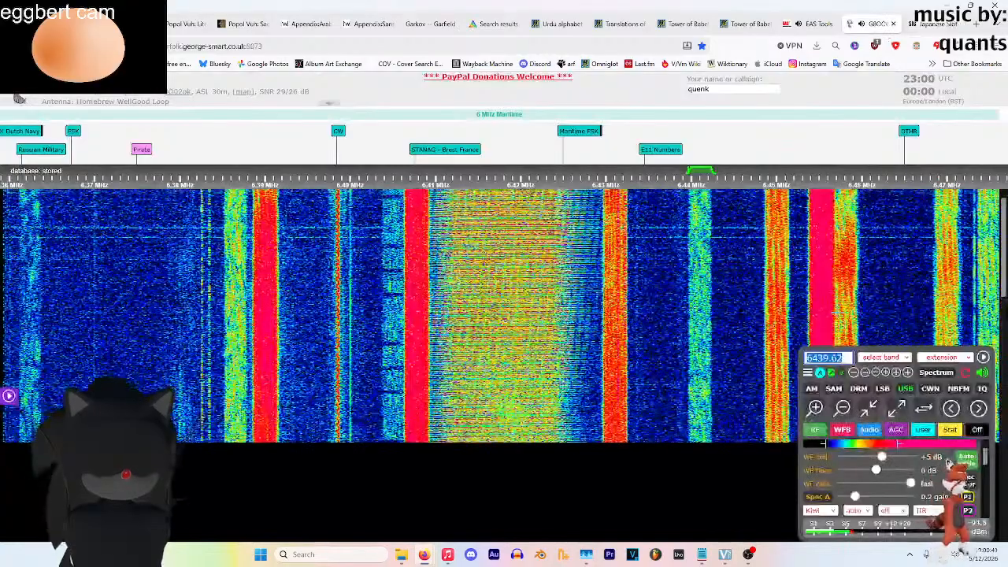
{"action": "type", "text": "8312"}
{"action": "key", "text": "Return"}
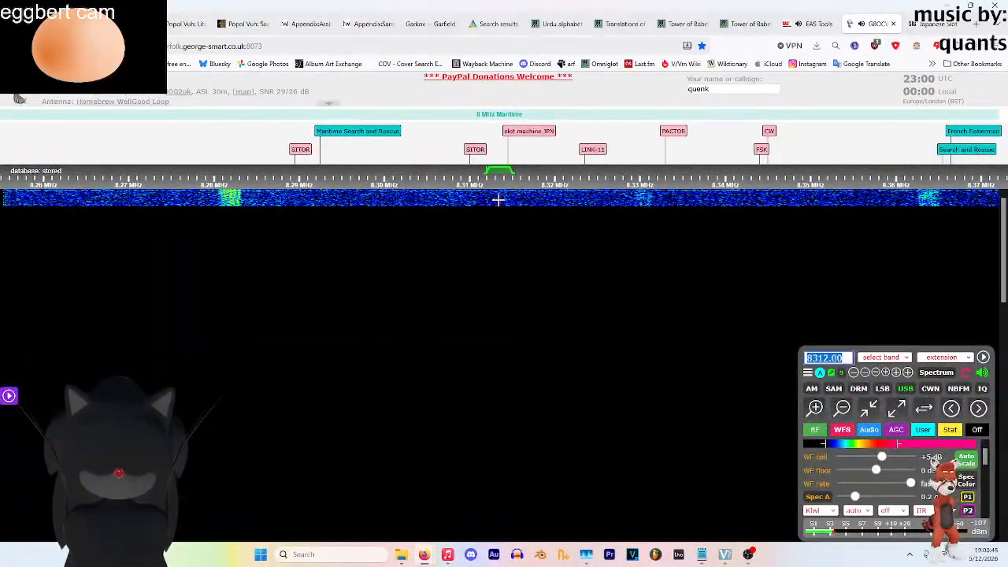
Look up the next 8 MHz slot machine frequency on the wiki page and tune the receiver to 8587 kHz
{"action": "left_click", "coordinate": [930, 23]}
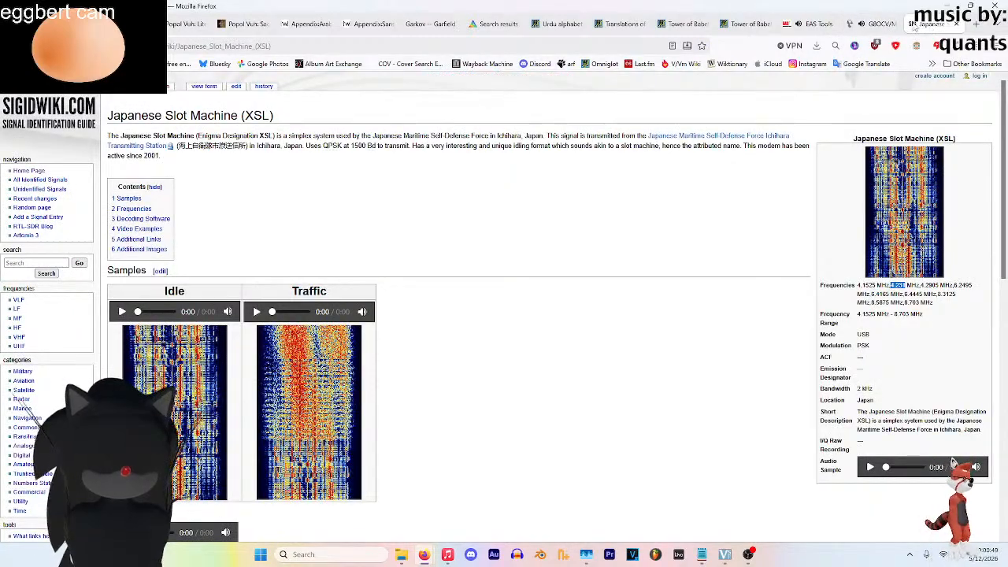
{"action": "left_click", "coordinate": [870, 24]}
{"action": "type", "text": "8587"}
{"action": "key", "text": "Return"}
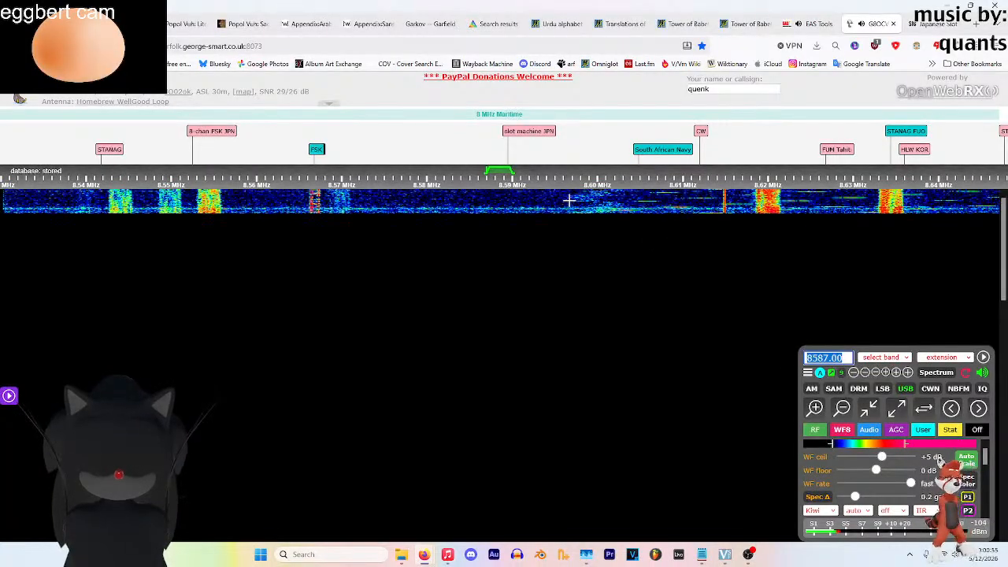
Tune the receiver to 8565.42 kHz beside the FSK label, try the FFT extension and switch to the FSK decoder extension
{"action": "left_click", "coordinate": [315, 209]}
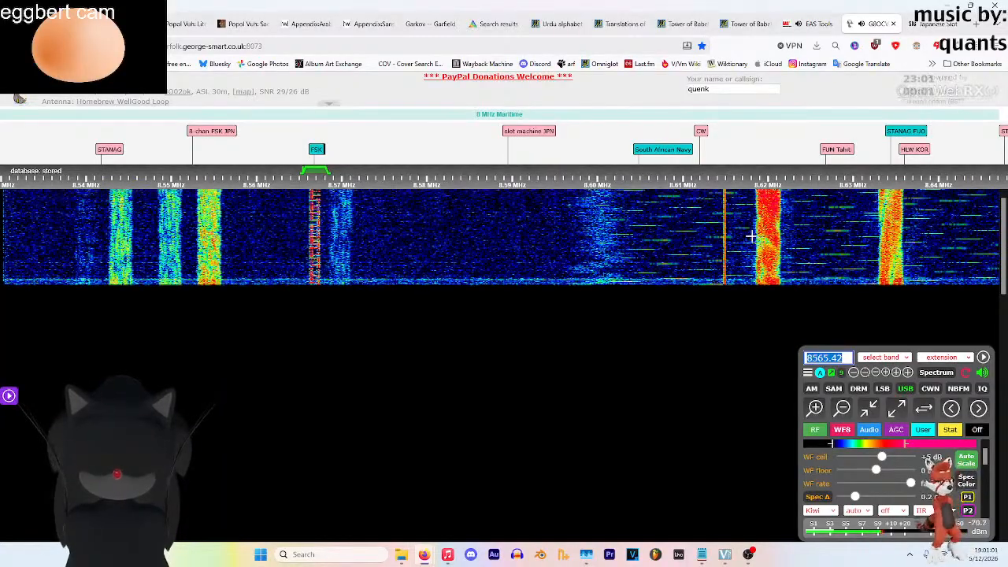
{"action": "left_click", "coordinate": [949, 361]}
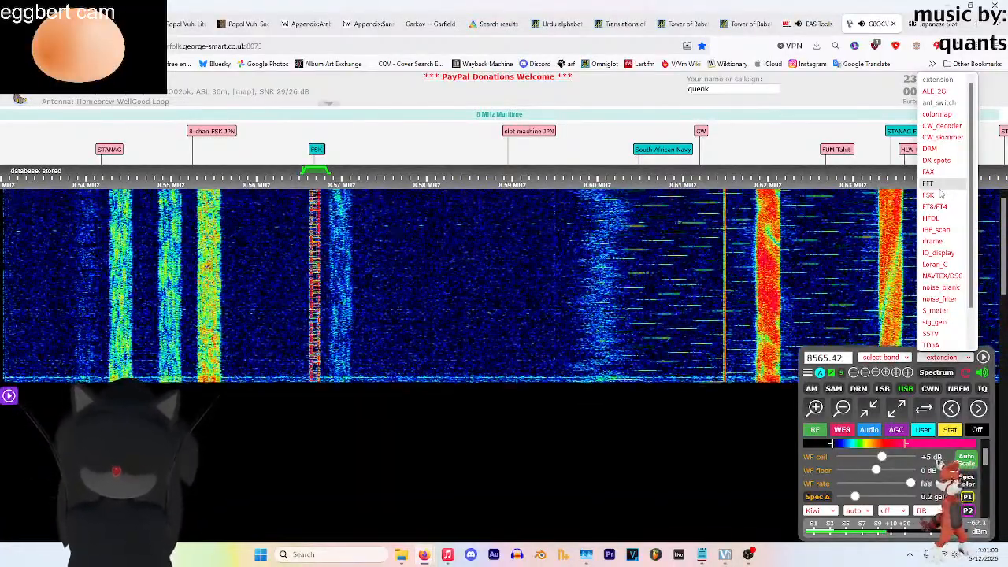
{"action": "left_click", "coordinate": [937, 187]}
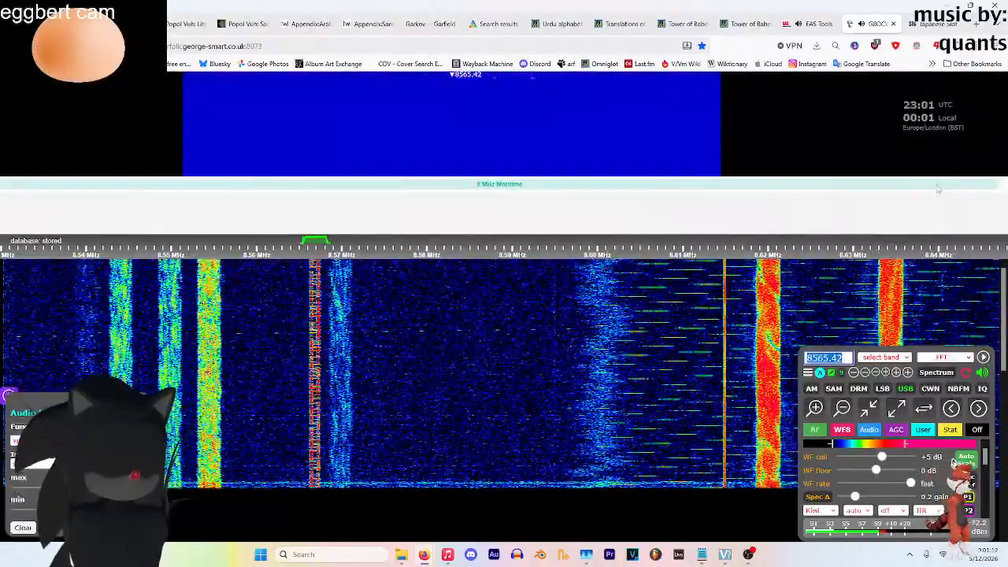
{"action": "left_click", "coordinate": [942, 357]}
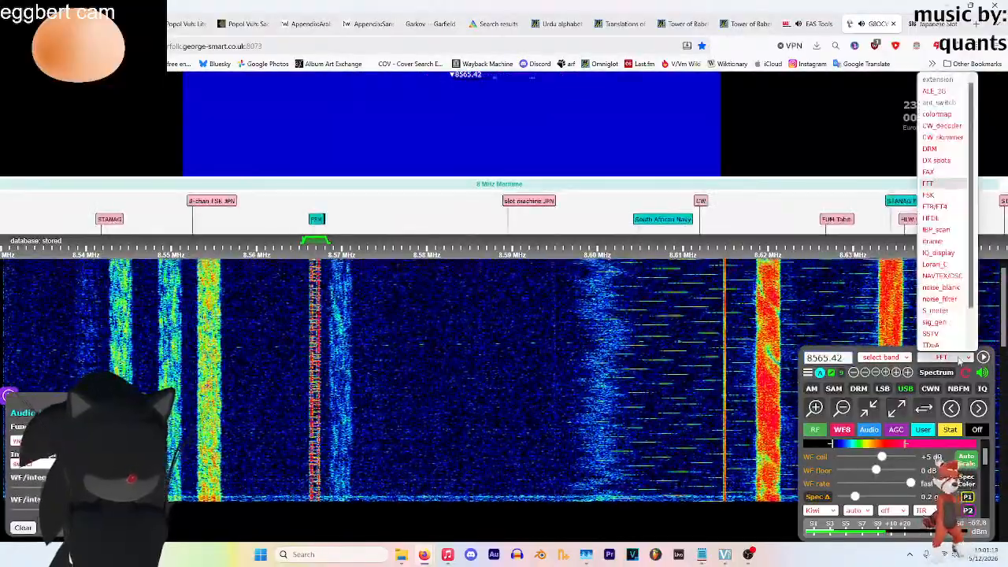
{"action": "left_click", "coordinate": [929, 192]}
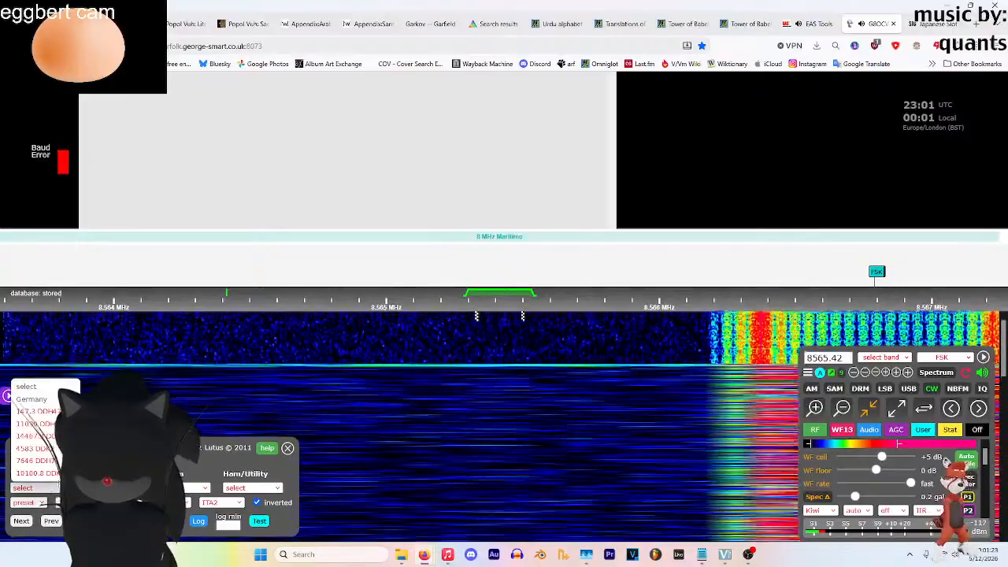
Browse the FSK decoder's preset station lists and select the 3330 CHU time station
{"action": "left_click", "coordinate": [47, 488]}
{"action": "left_click", "coordinate": [118, 488]}
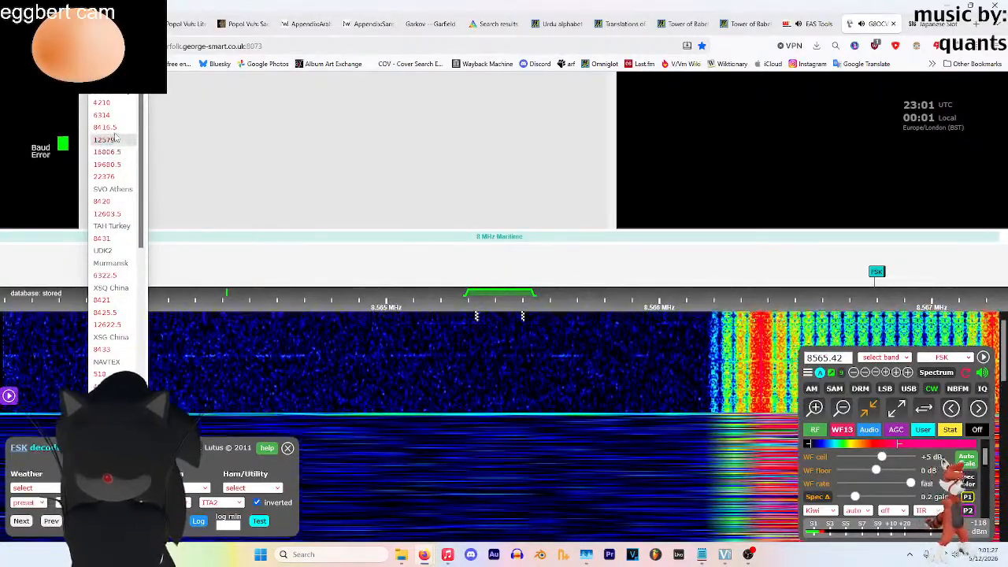
{"action": "scroll", "coordinate": [110, 252], "scroll_direction": "down", "scroll_amount": 4}
{"action": "scroll", "coordinate": [115, 370], "scroll_direction": "down", "scroll_amount": 4}
{"action": "scroll", "coordinate": [116, 363], "scroll_direction": "up", "scroll_amount": 8}
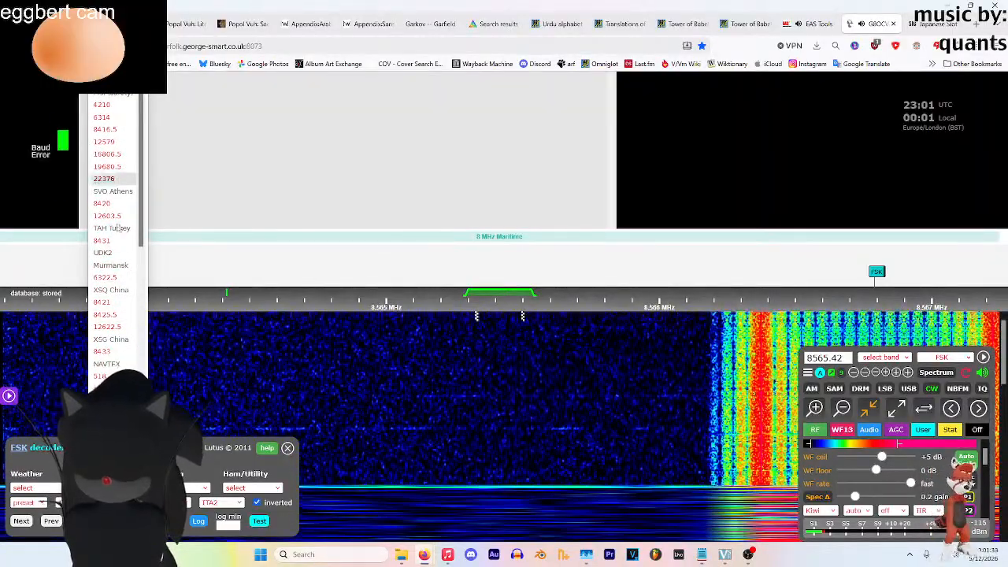
{"action": "left_click", "coordinate": [197, 488]}
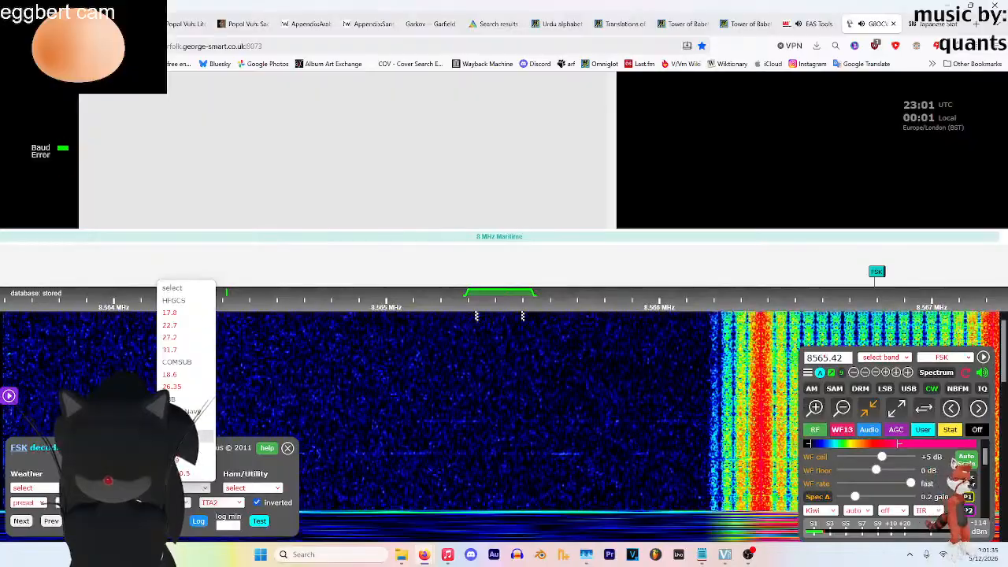
{"action": "left_click", "coordinate": [250, 490]}
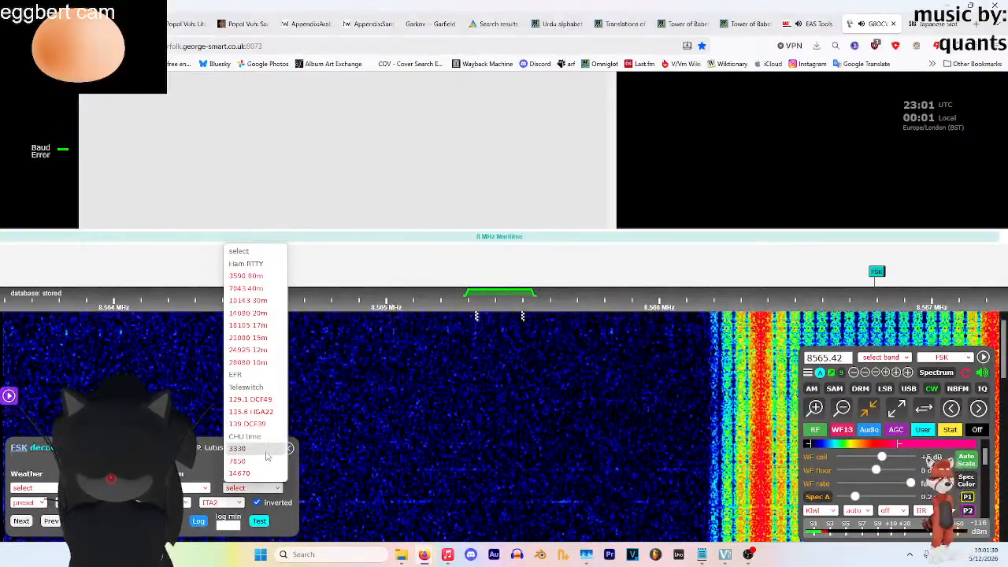
{"action": "left_click", "coordinate": [267, 449]}
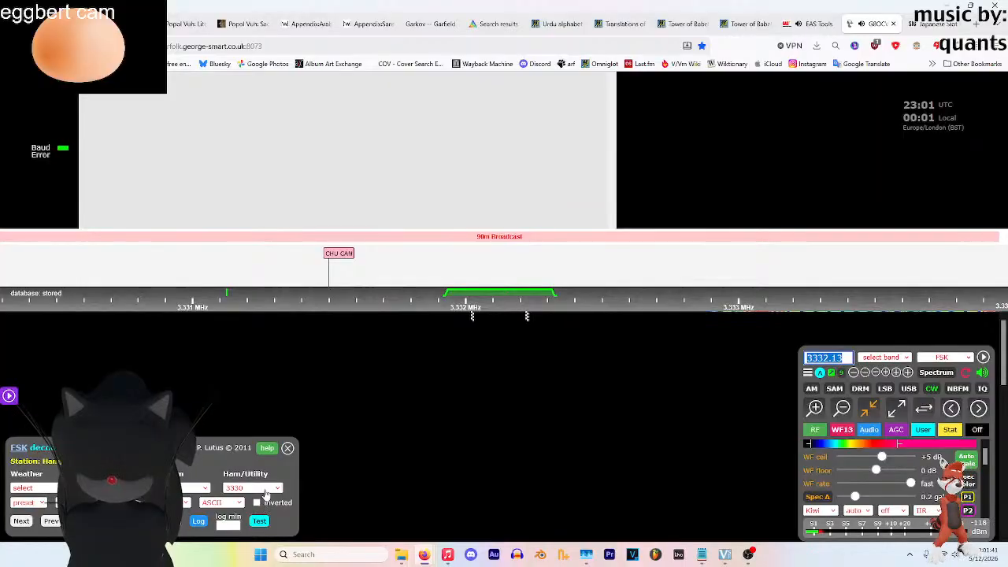
Look through the decoder's other station lists and select the German weather preset 4583 DDK2
{"action": "left_click", "coordinate": [267, 489]}
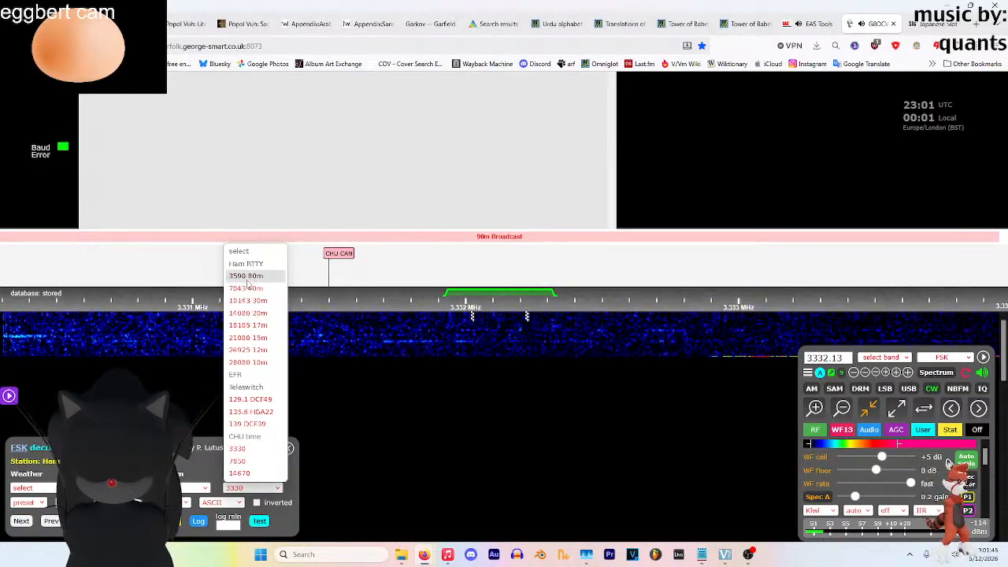
{"action": "left_click", "coordinate": [118, 487]}
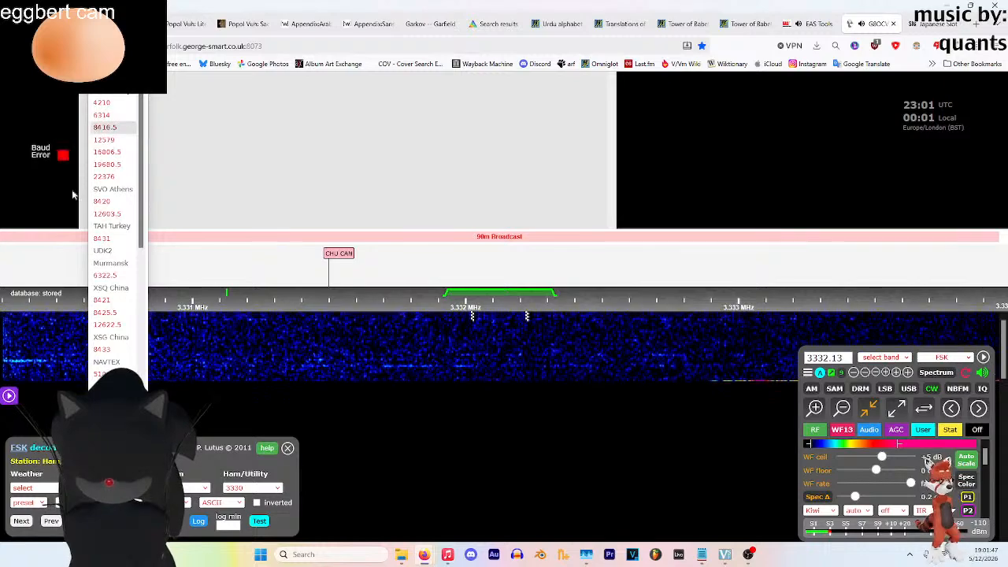
{"action": "left_click", "coordinate": [48, 488]}
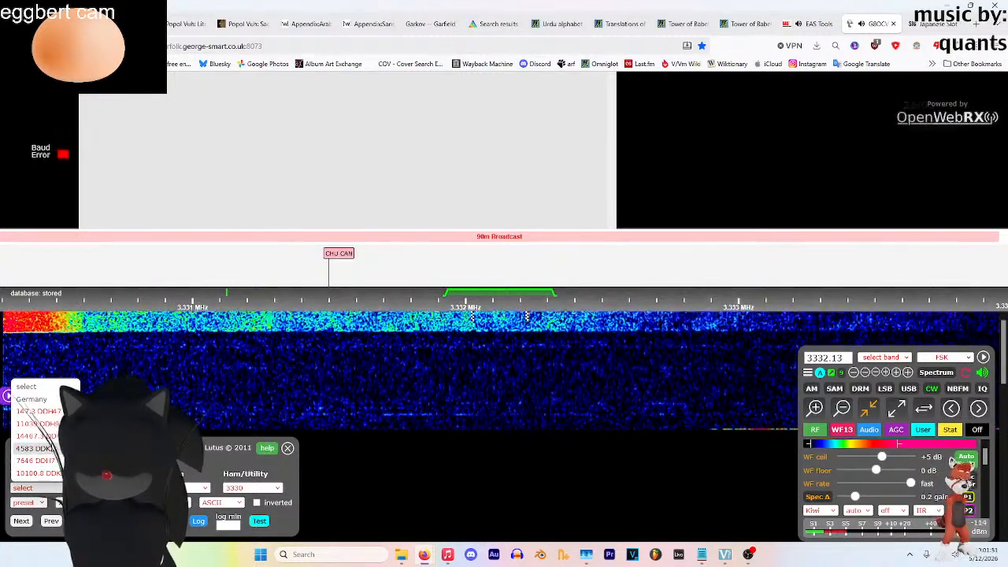
{"action": "left_click", "coordinate": [36, 448]}
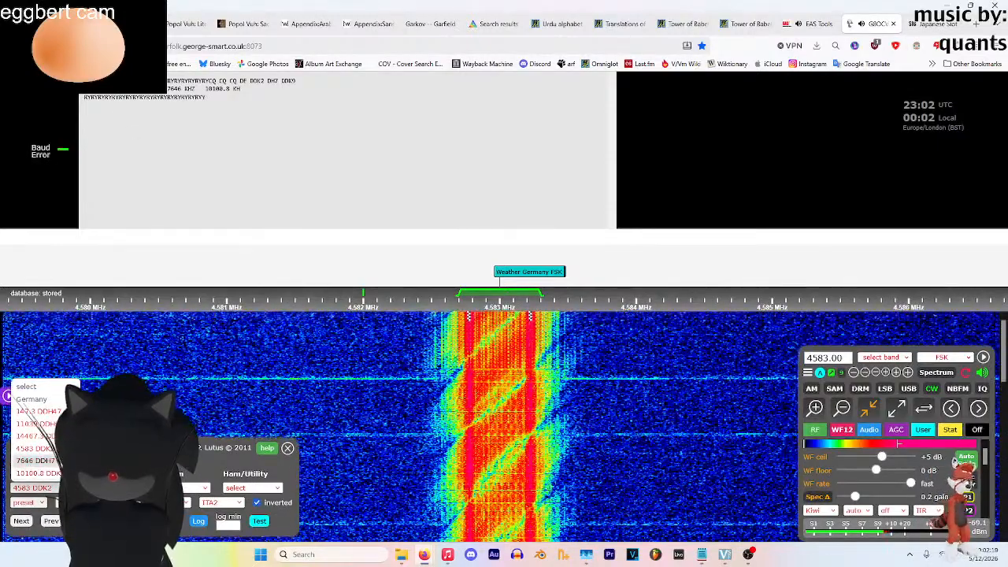
Tune through the German weather presets at 7646, 10100.8, 11039 and 14467.3 kHz, ending on 147.3 DDH47
{"action": "left_click", "coordinate": [36, 460]}
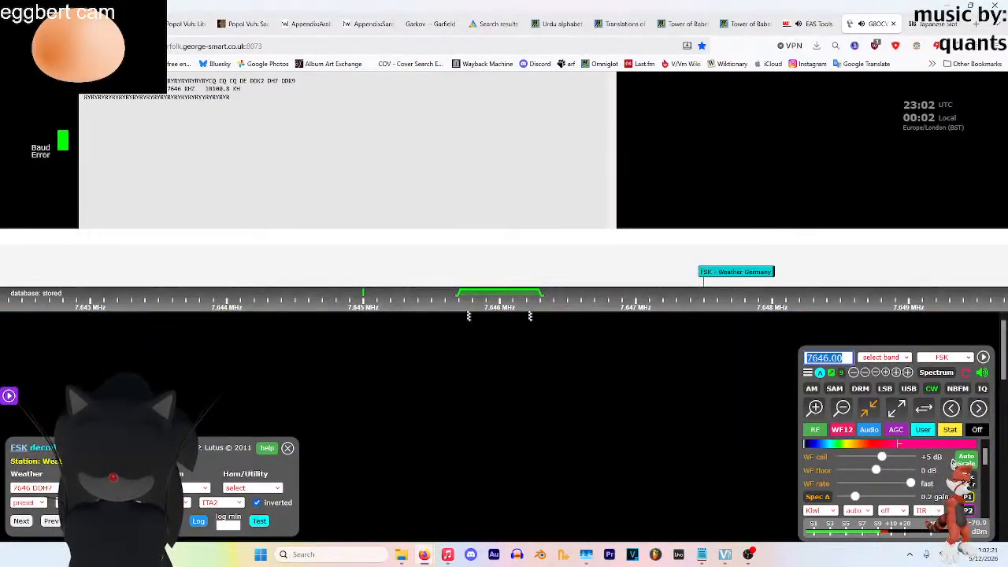
{"action": "left_click", "coordinate": [33, 488]}
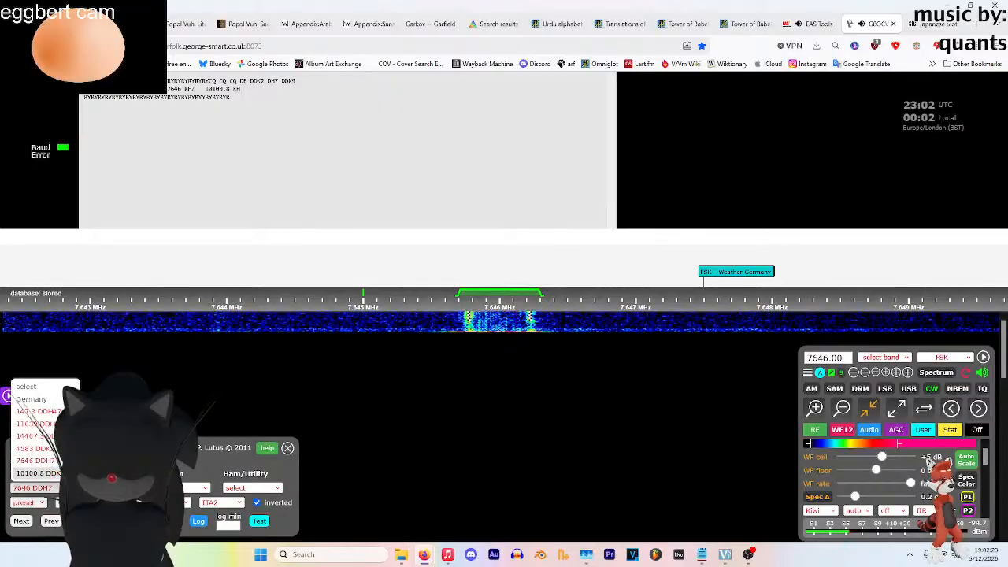
{"action": "left_click", "coordinate": [35, 473]}
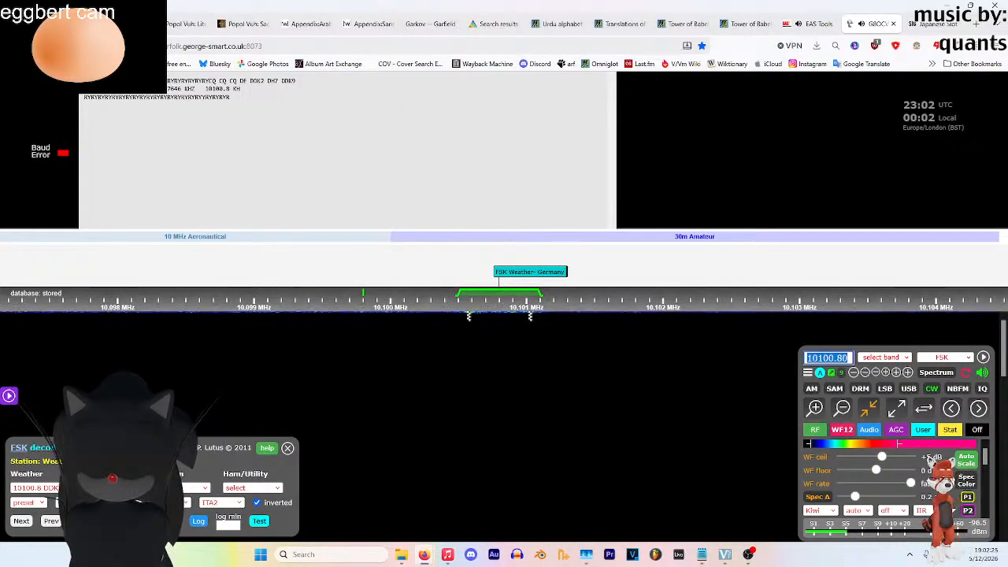
{"action": "left_click", "coordinate": [34, 488]}
{"action": "left_click", "coordinate": [35, 472]}
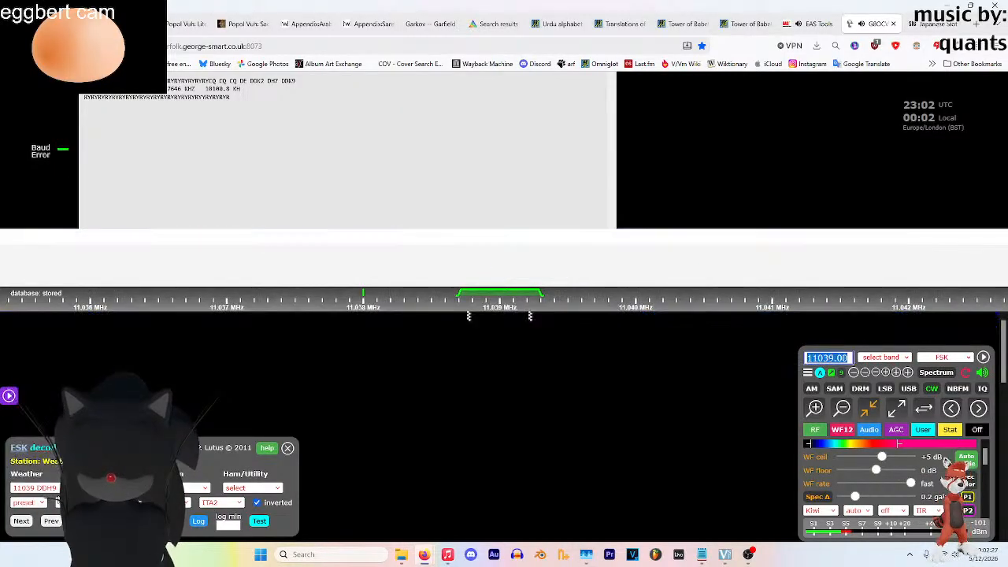
{"action": "left_click", "coordinate": [33, 488]}
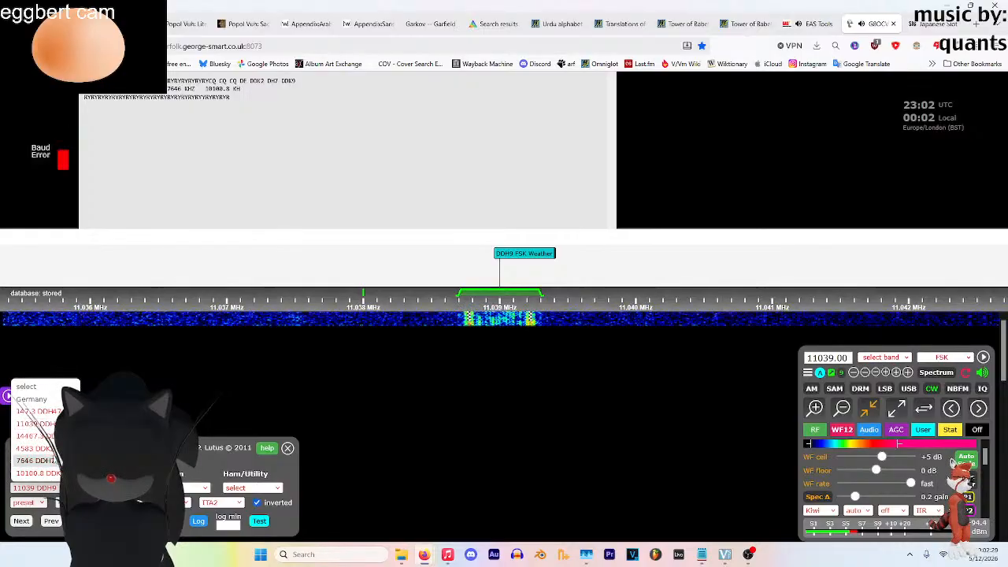
{"action": "left_click", "coordinate": [35, 472]}
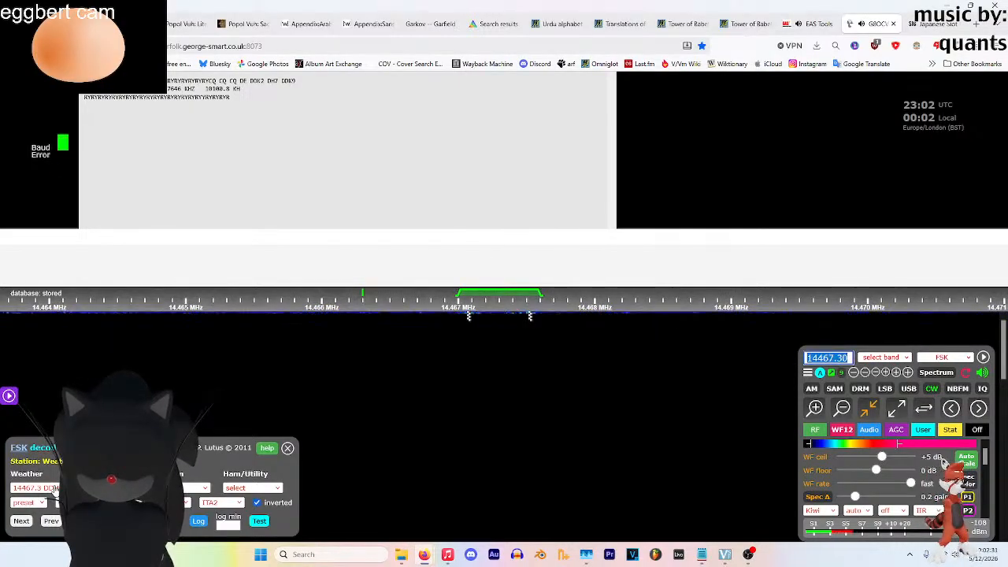
{"action": "left_click", "coordinate": [33, 487]}
{"action": "left_click", "coordinate": [35, 411]}
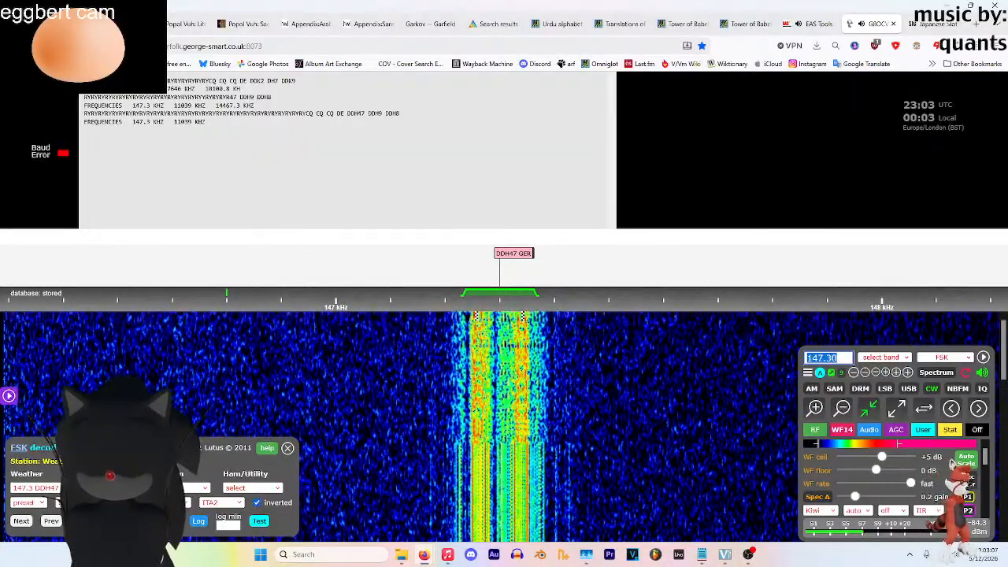
Try the maritime presets 12579 and 4210, and tune to the neighbouring NAVTEX signal at 4209.49 kHz
{"action": "left_click", "coordinate": [119, 487]}
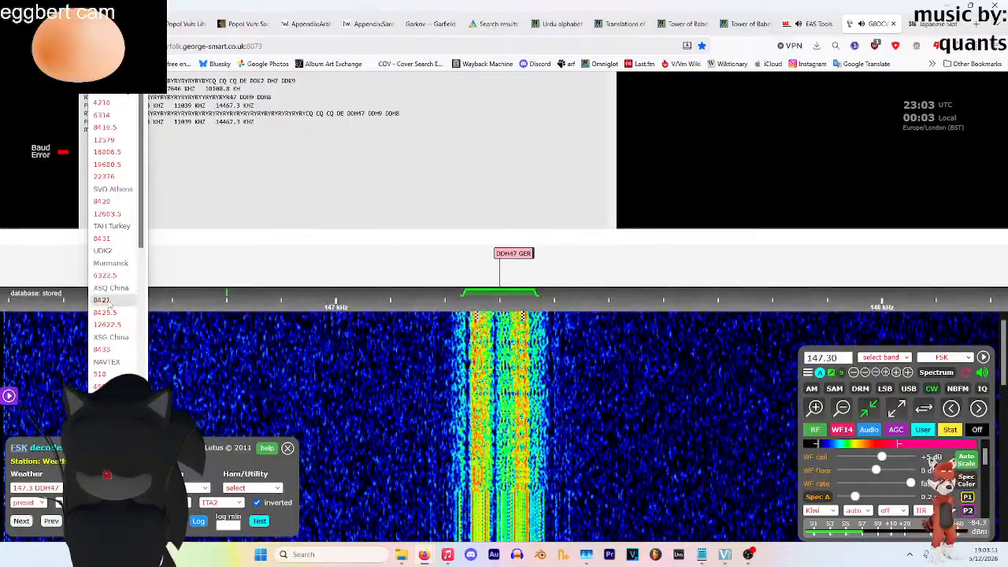
{"action": "left_click", "coordinate": [103, 139]}
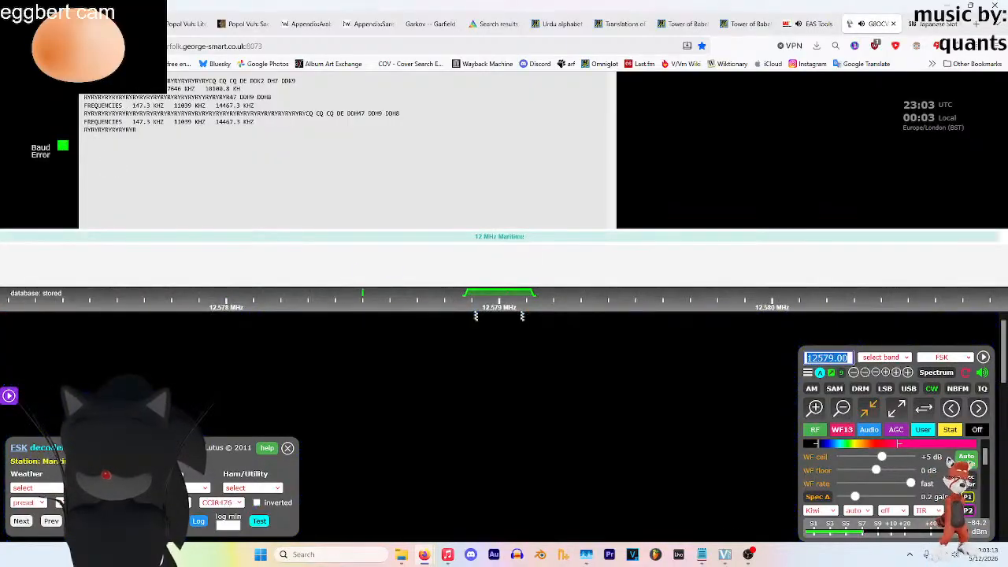
{"action": "left_click", "coordinate": [47, 461]}
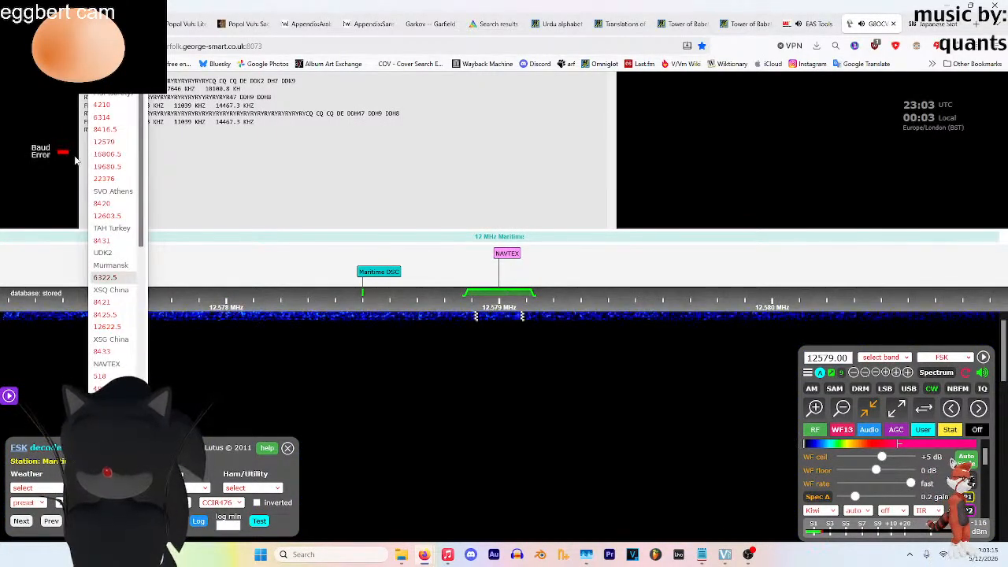
{"action": "left_click", "coordinate": [118, 296]}
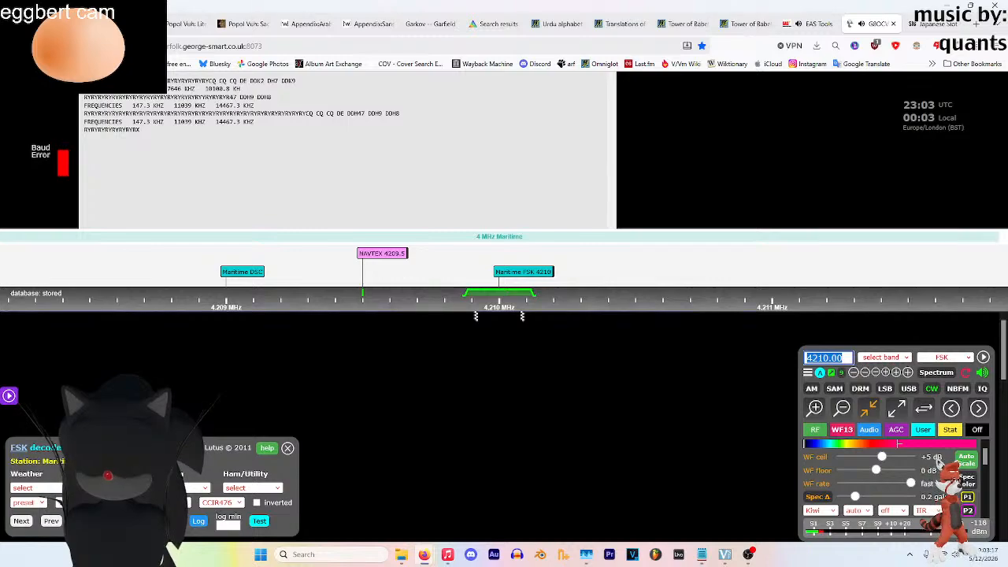
{"action": "left_click", "coordinate": [47, 461]}
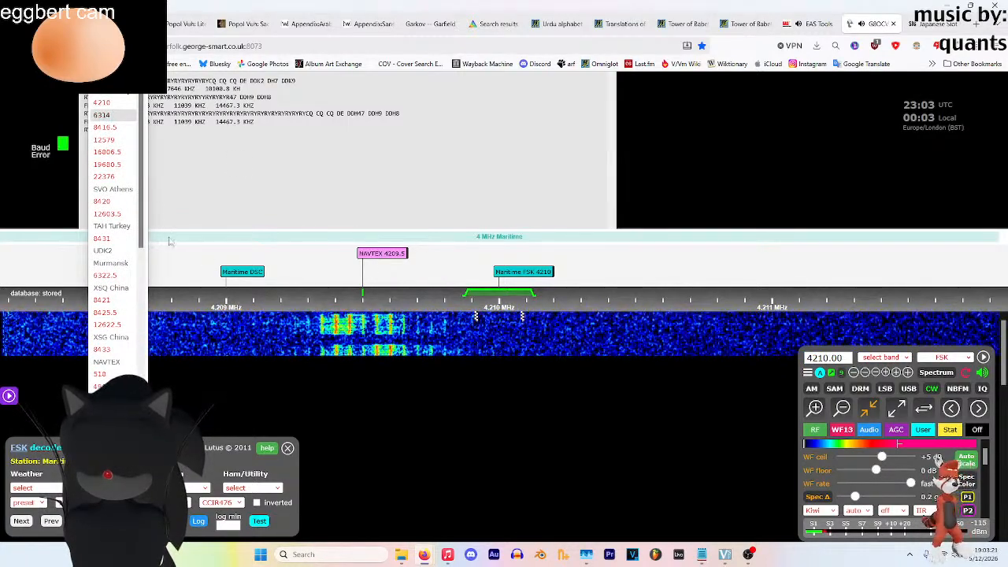
{"action": "left_click", "coordinate": [364, 287]}
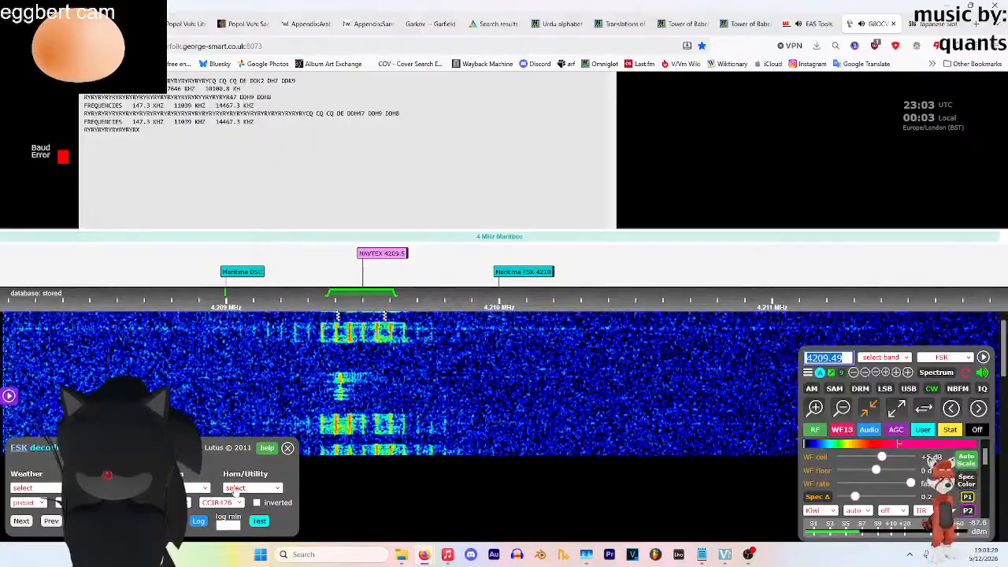
{"action": "left_click", "coordinate": [158, 488]}
{"action": "scroll", "coordinate": [116, 236], "scroll_direction": "down", "scroll_amount": 5}
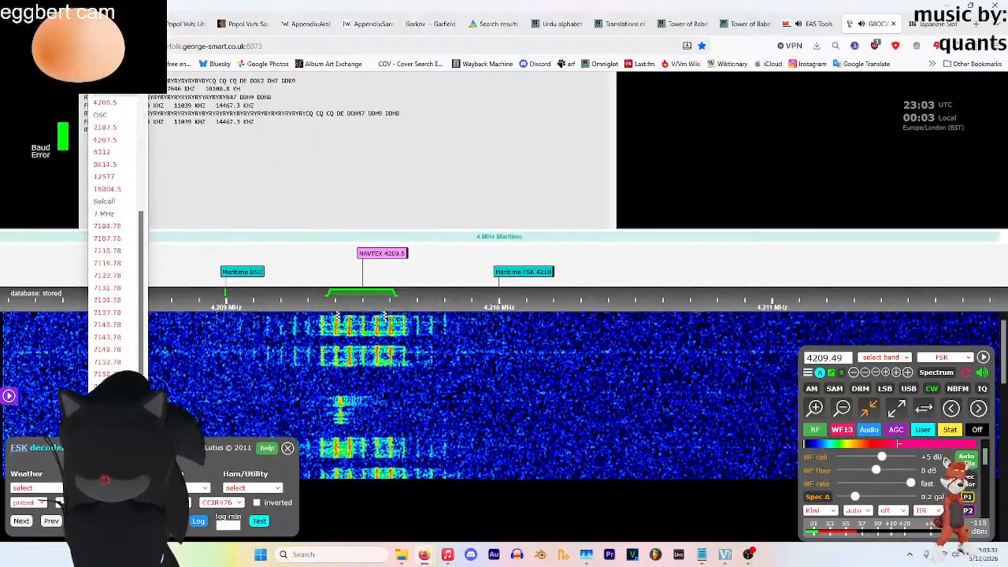
{"action": "left_click", "coordinate": [941, 358]}
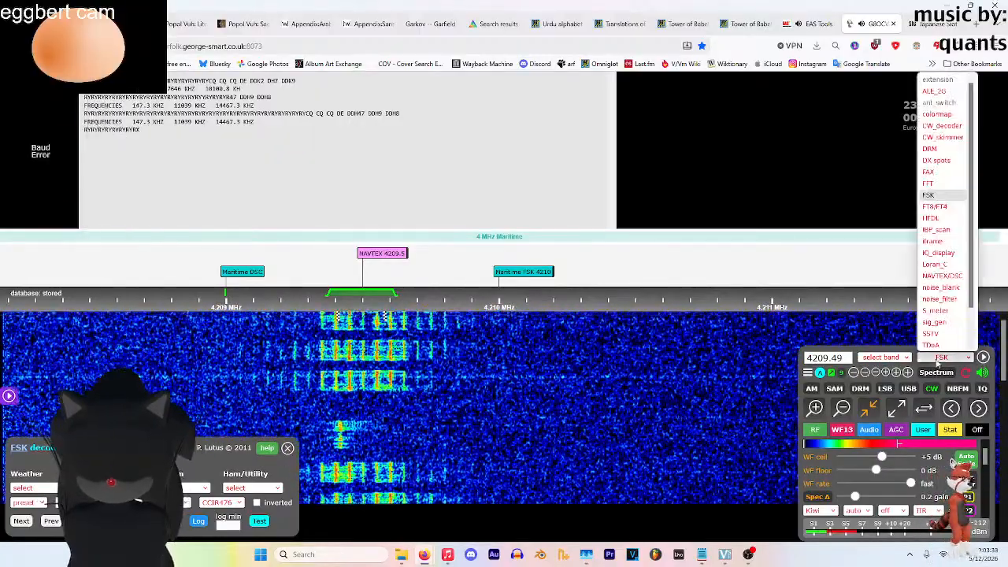
{"action": "scroll", "coordinate": [943, 343], "scroll_direction": "down", "scroll_amount": 1}
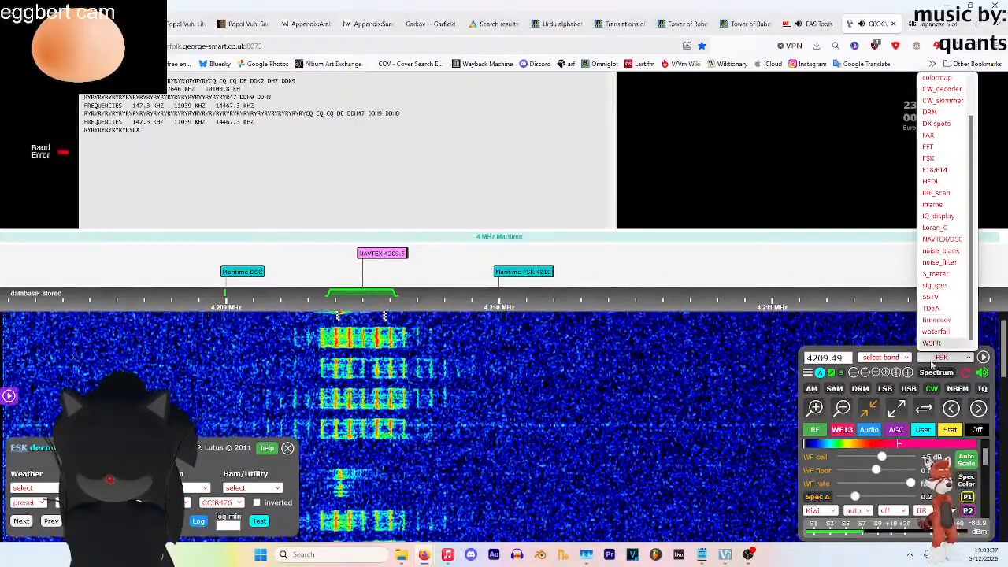
{"action": "left_click", "coordinate": [931, 361]}
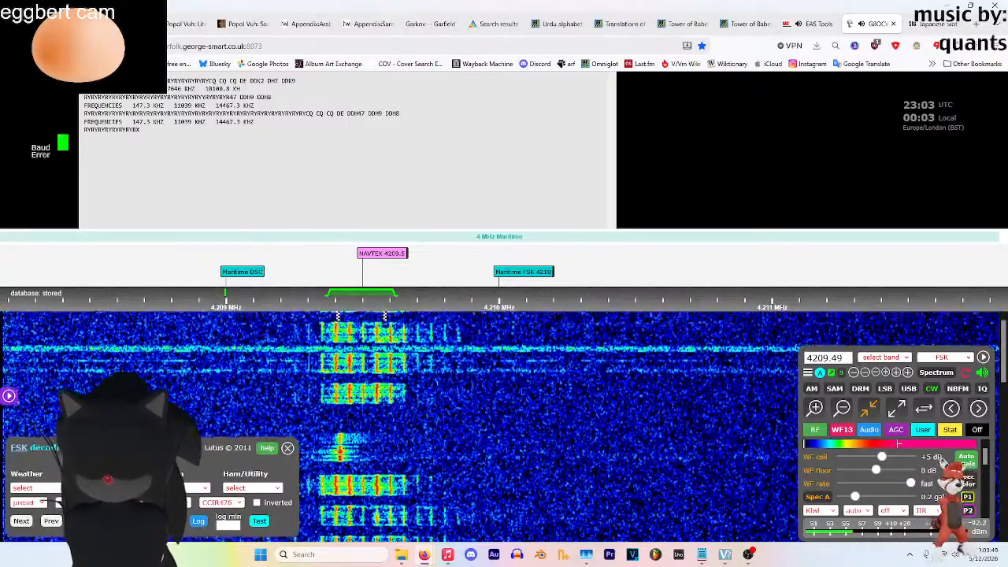
Select the 518 kHz NAVTEX preset from the decoder's maritime stations
{"action": "mouse_move", "coordinate": [748, 556]}
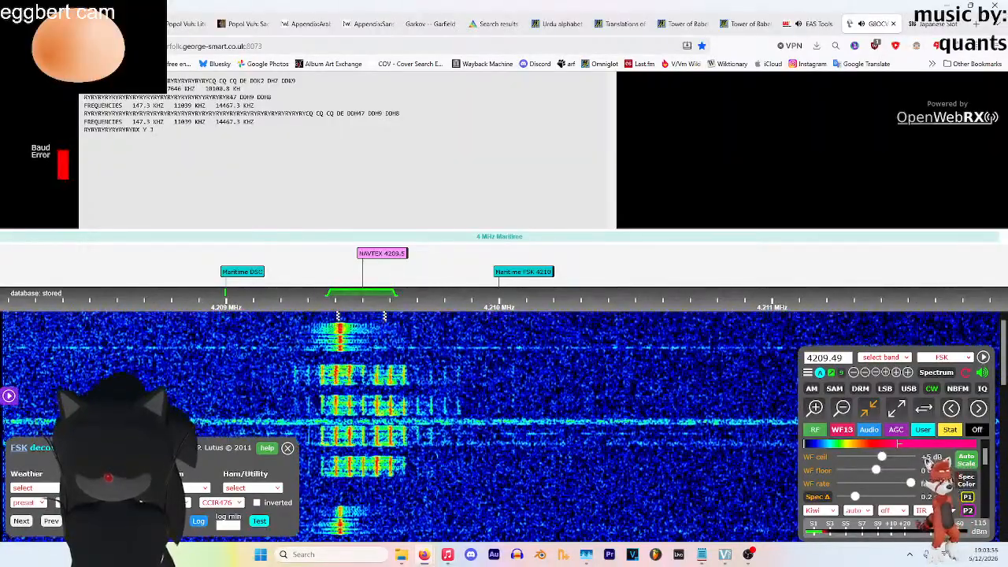
{"action": "left_click", "coordinate": [134, 502]}
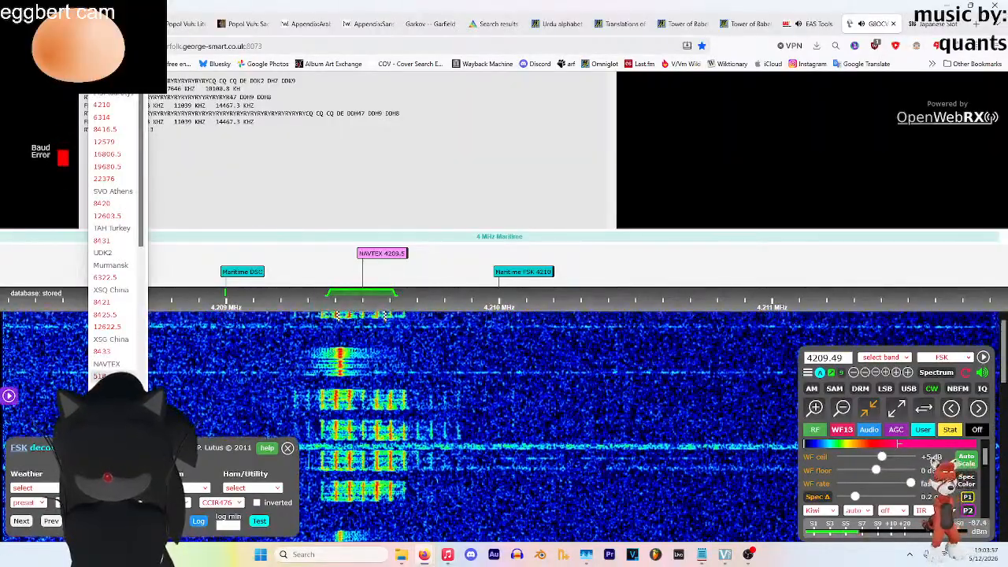
{"action": "left_click", "coordinate": [102, 375]}
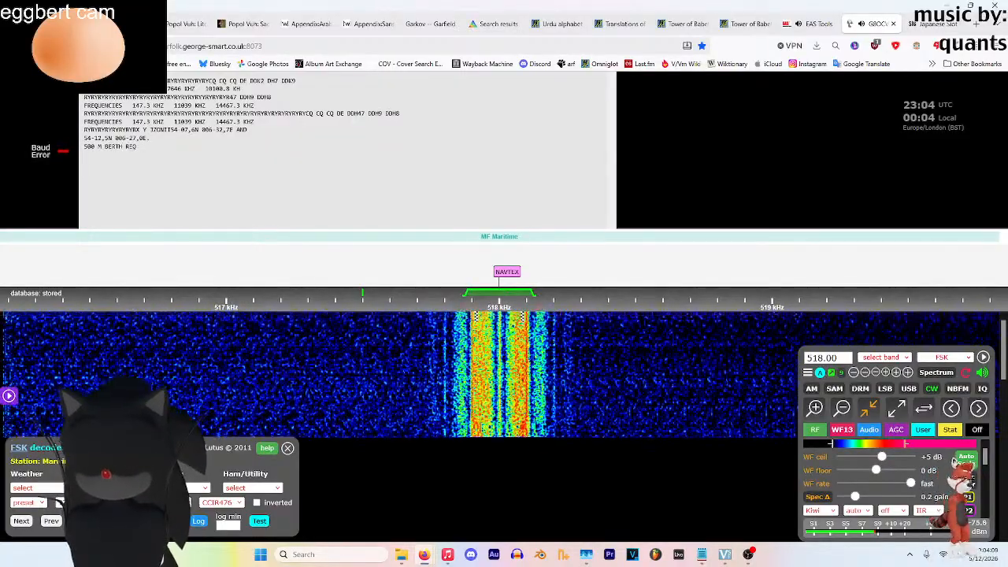
Try the ham RTTY presets 3590 80m, 7043 40m and 10143 30m in the FSK decoder
{"action": "left_click", "coordinate": [252, 488]}
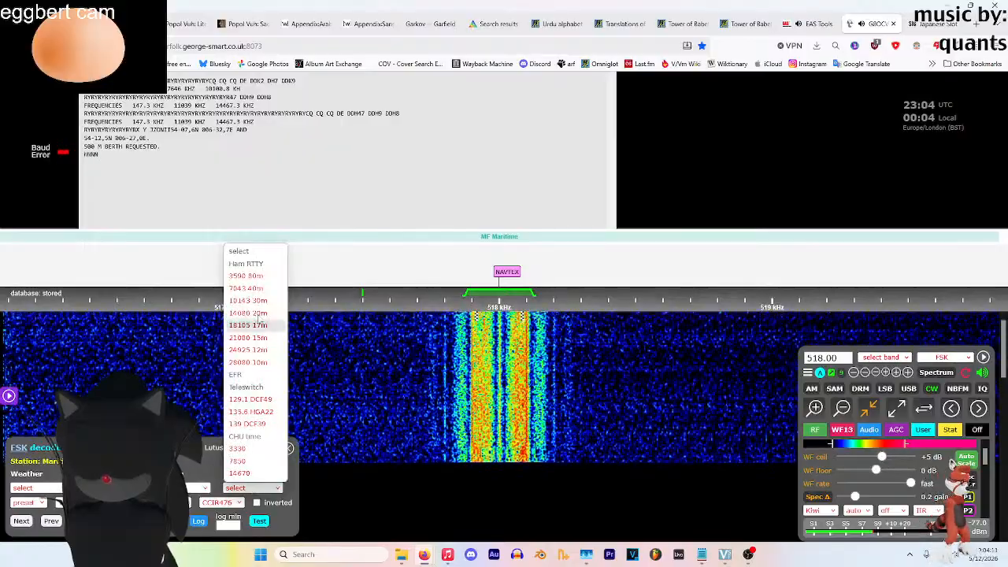
{"action": "left_click", "coordinate": [244, 266]}
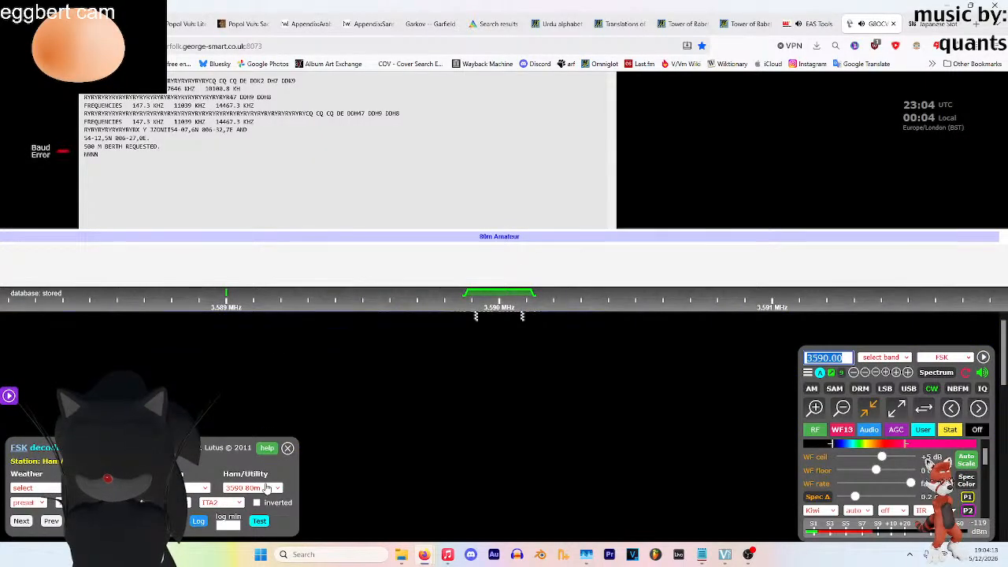
{"action": "left_click", "coordinate": [267, 488]}
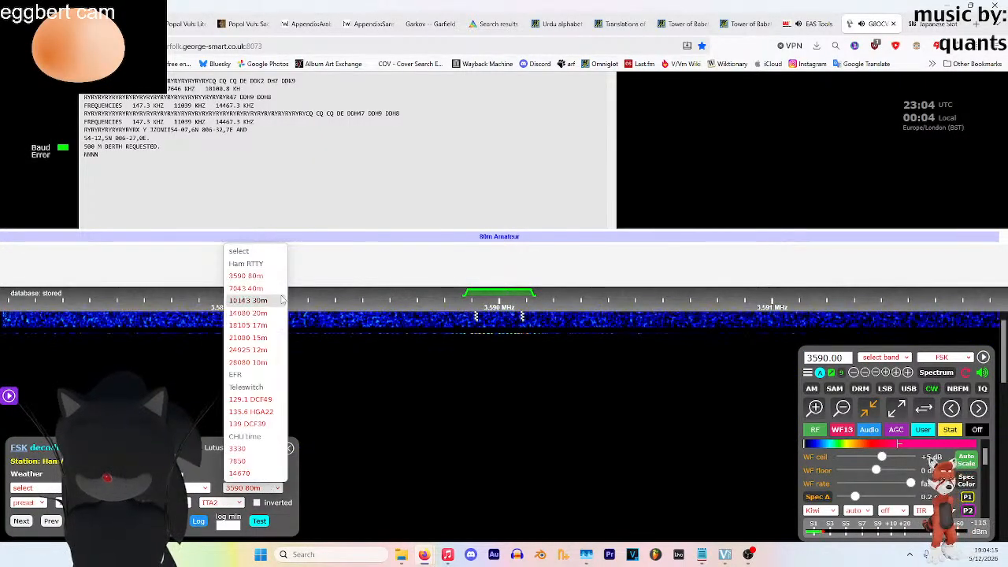
{"action": "left_click", "coordinate": [244, 301]}
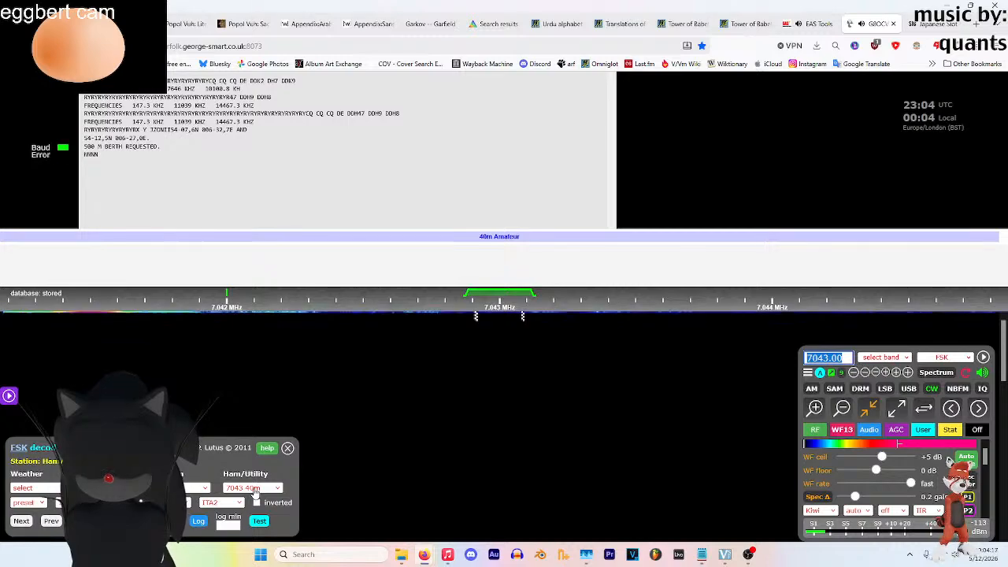
{"action": "left_click", "coordinate": [252, 489]}
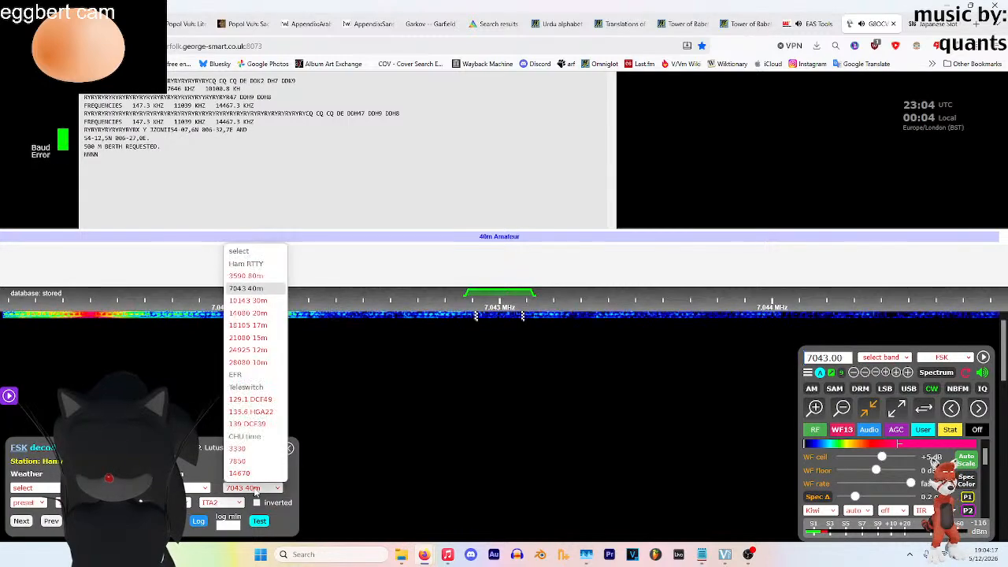
{"action": "left_click", "coordinate": [251, 301]}
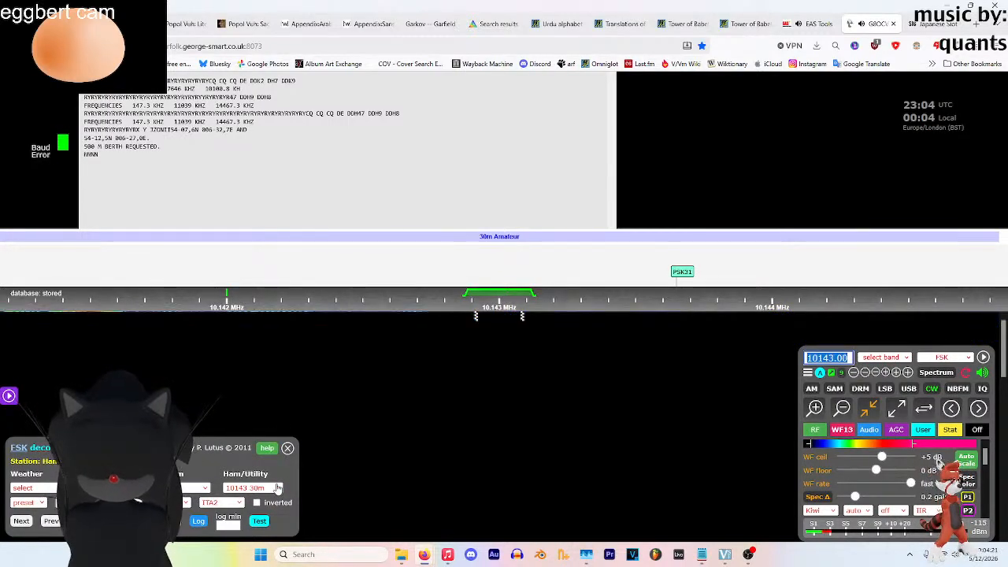
Check the 14080 20m and 18105 17m ham presets, and decode the EFR Teleswitch preset 129.1 DCF49
{"action": "left_click", "coordinate": [277, 488]}
{"action": "left_click", "coordinate": [270, 314]}
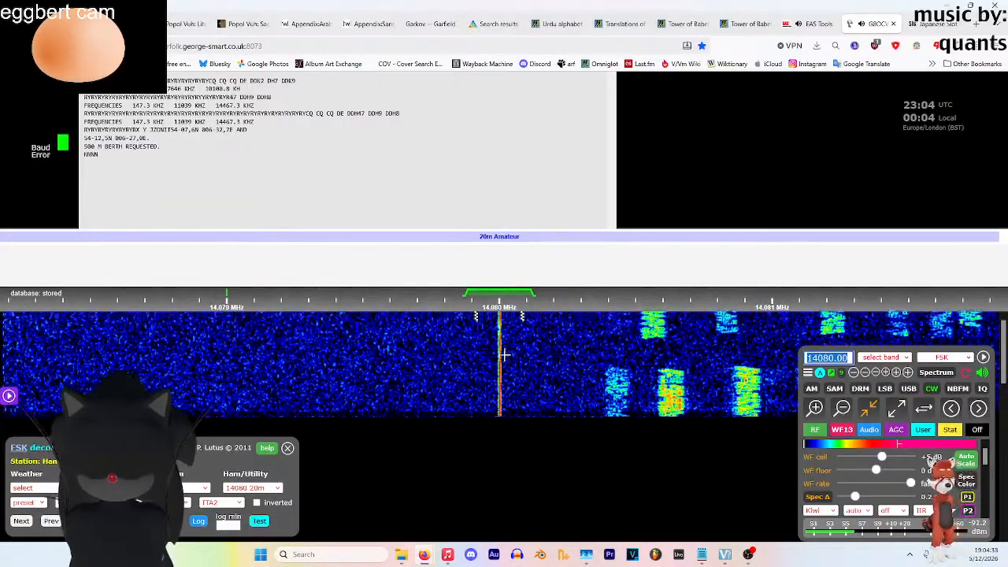
{"action": "left_click", "coordinate": [250, 487]}
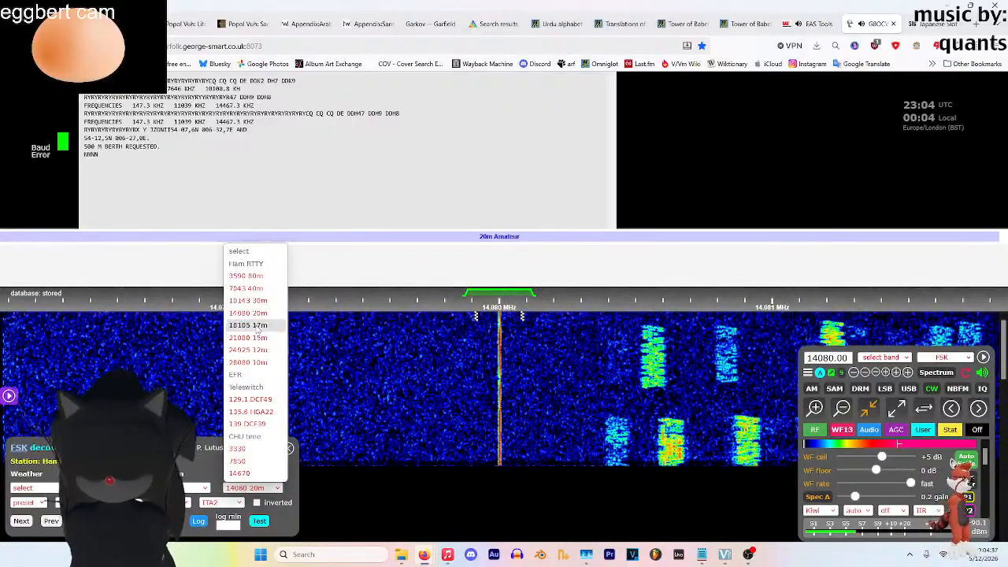
{"action": "left_click", "coordinate": [248, 324]}
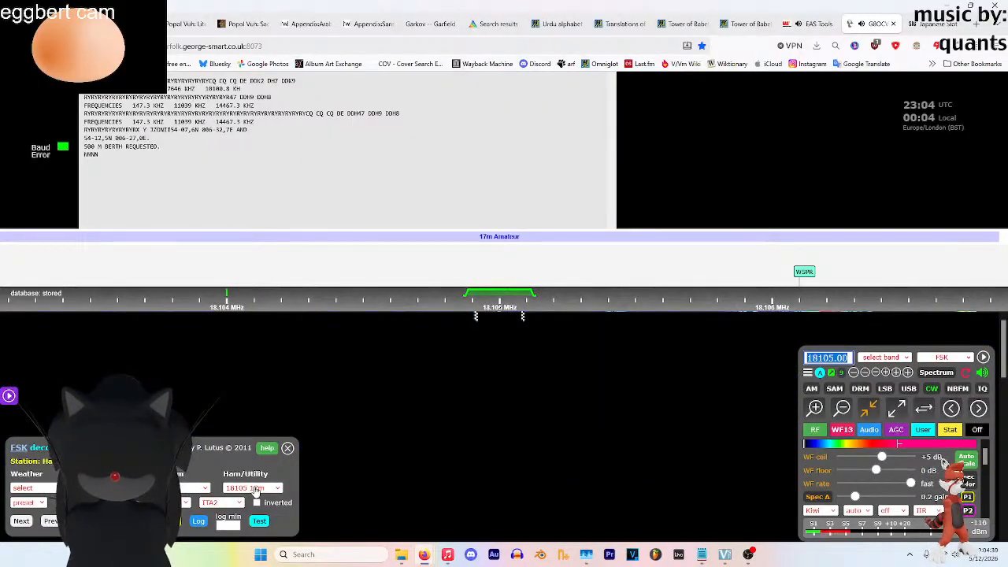
{"action": "left_click", "coordinate": [256, 489]}
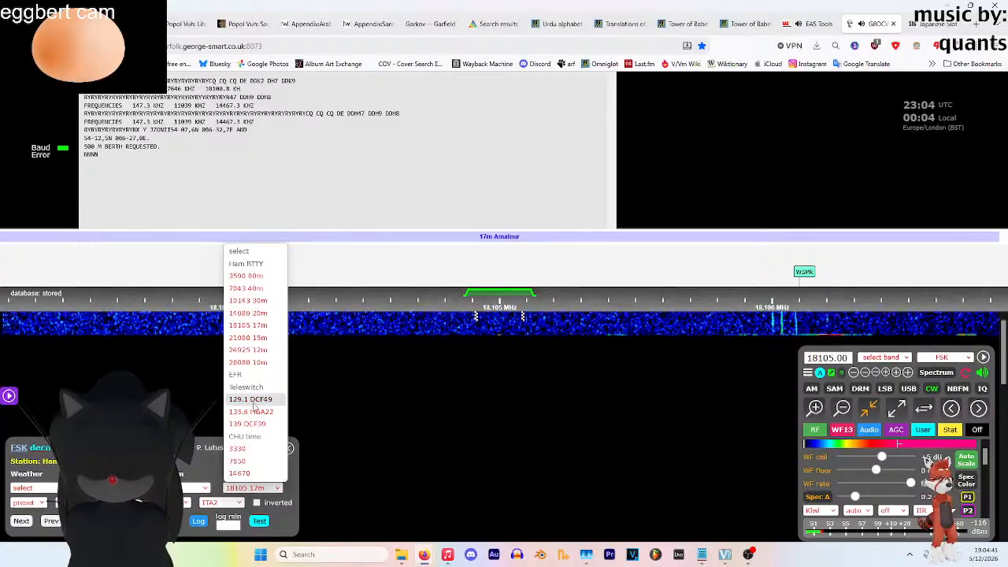
{"action": "left_click", "coordinate": [253, 465]}
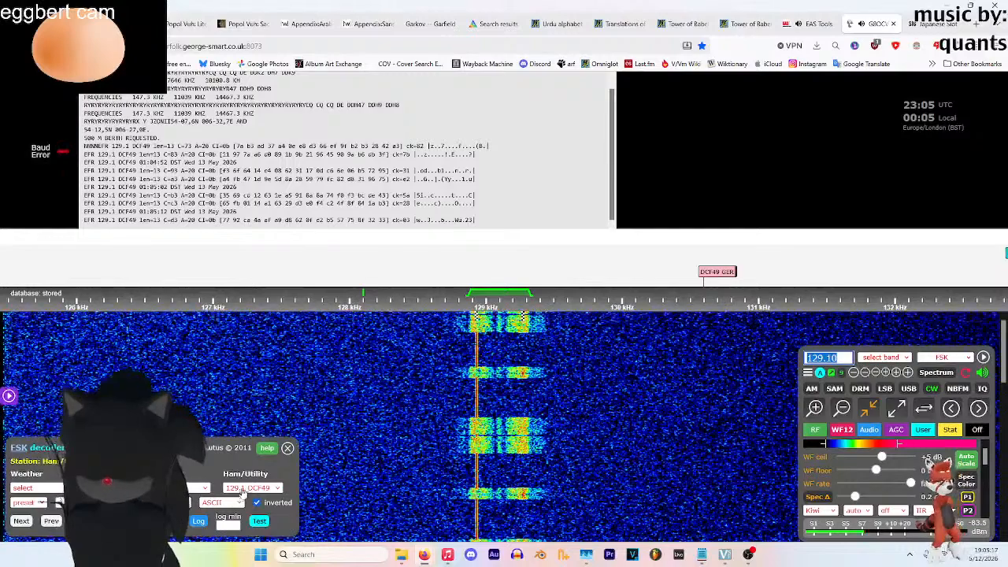
Check the 21080 15m ham RTTY preset and return to the 10143 30m preset
{"action": "left_click", "coordinate": [241, 489]}
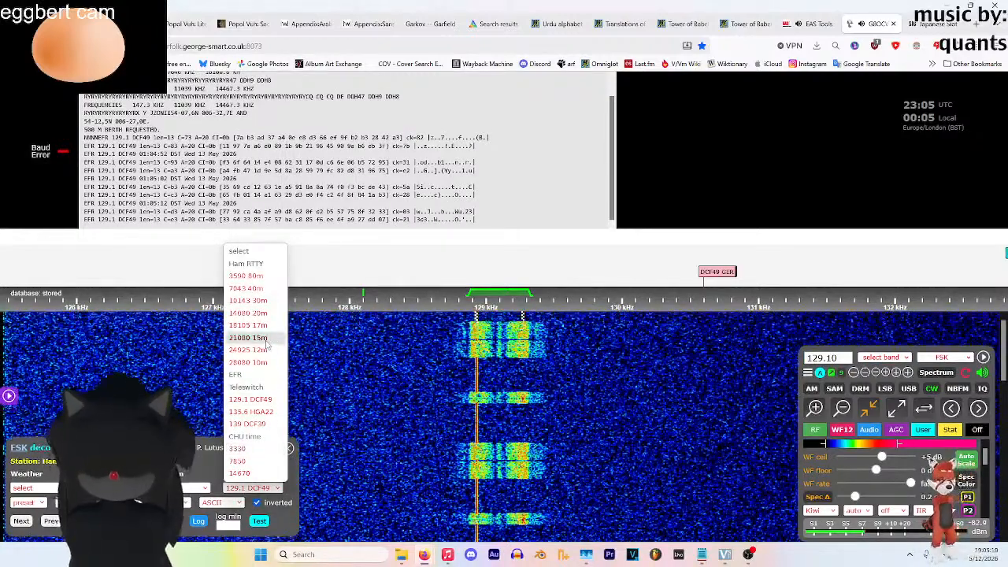
{"action": "left_click", "coordinate": [249, 337]}
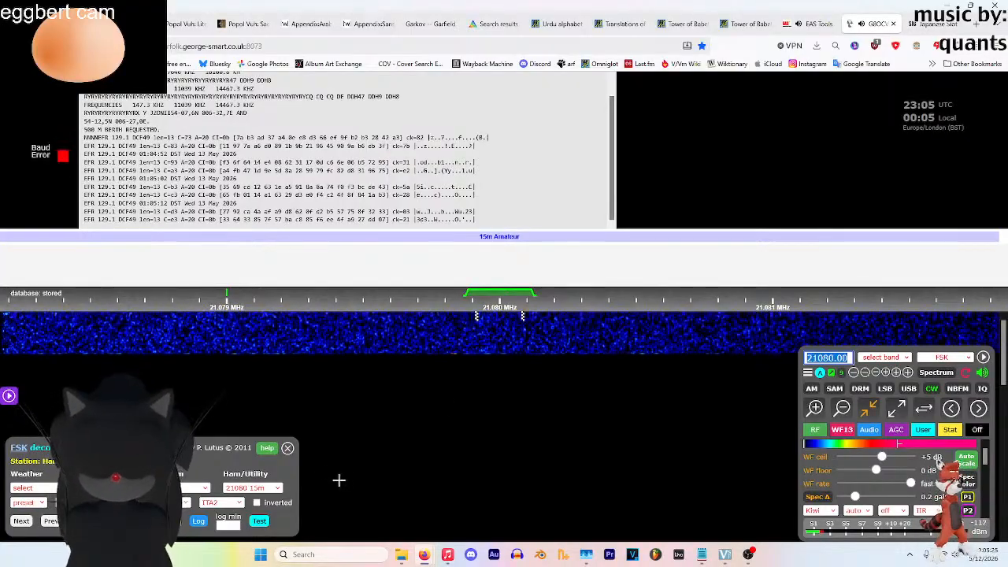
{"action": "left_click", "coordinate": [278, 489]}
{"action": "left_click", "coordinate": [248, 300]}
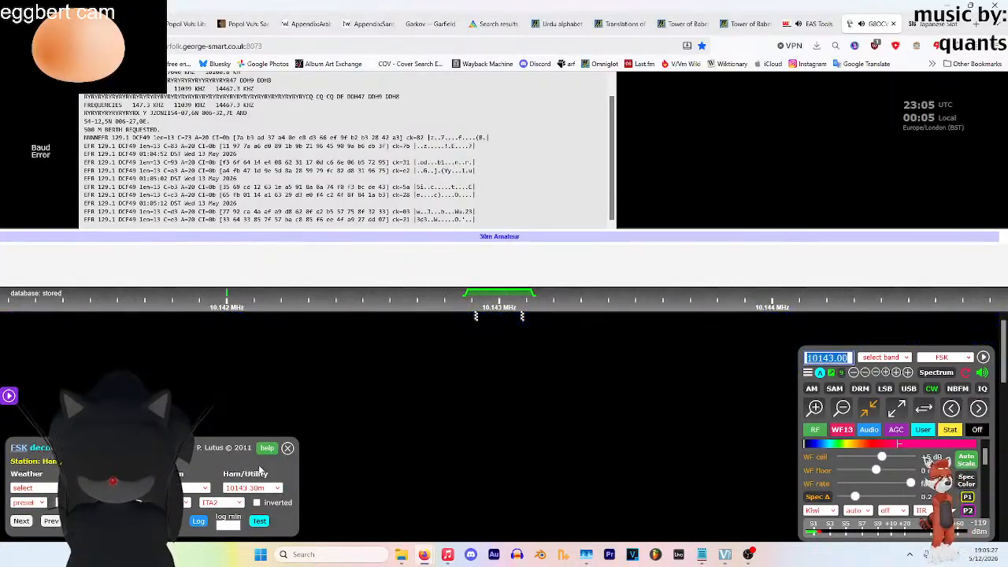
Select the Dutch Navy preset at 2474 kHz from the decoder's military stations
{"action": "left_click", "coordinate": [267, 490]}
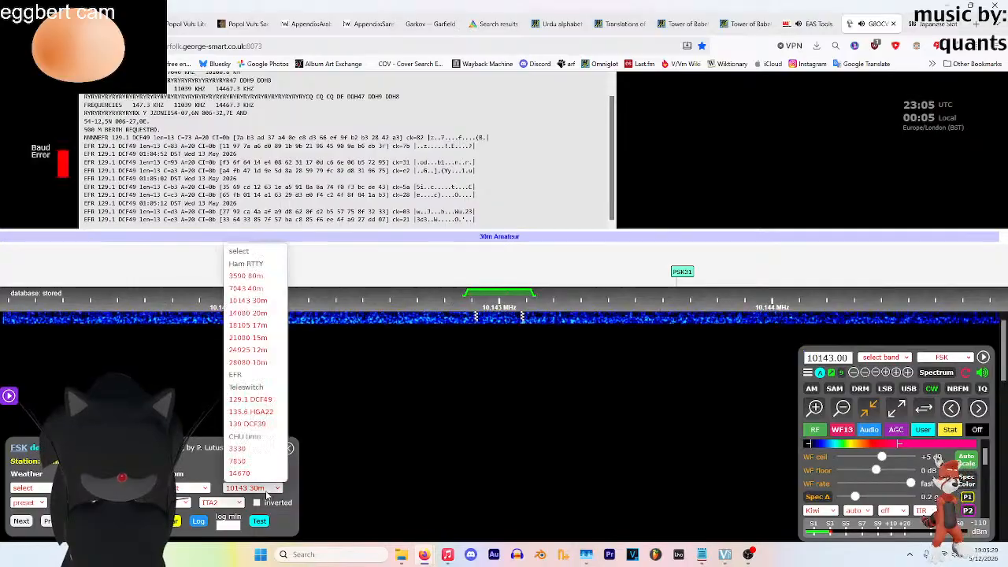
{"action": "left_click", "coordinate": [194, 484]}
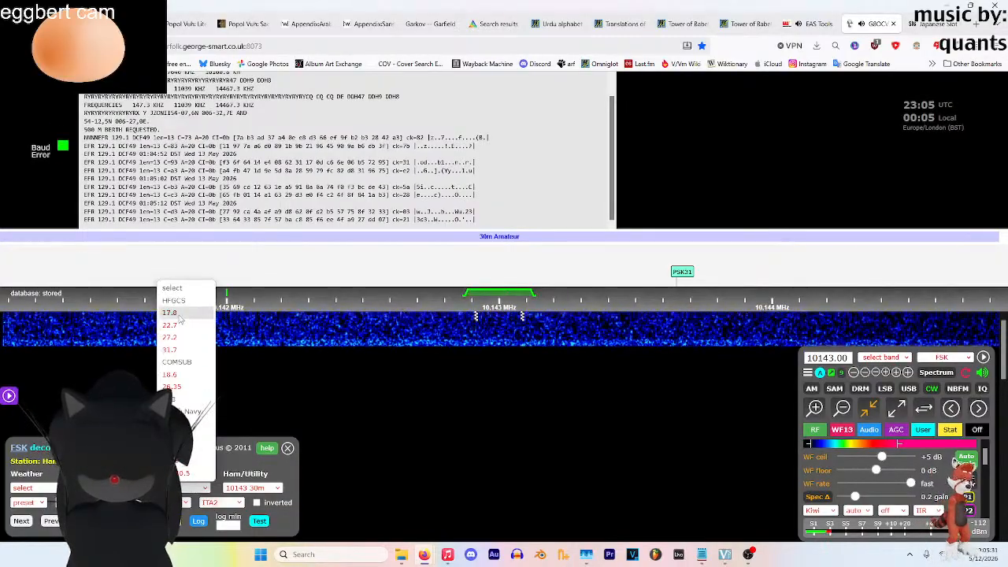
{"action": "left_click", "coordinate": [197, 461]}
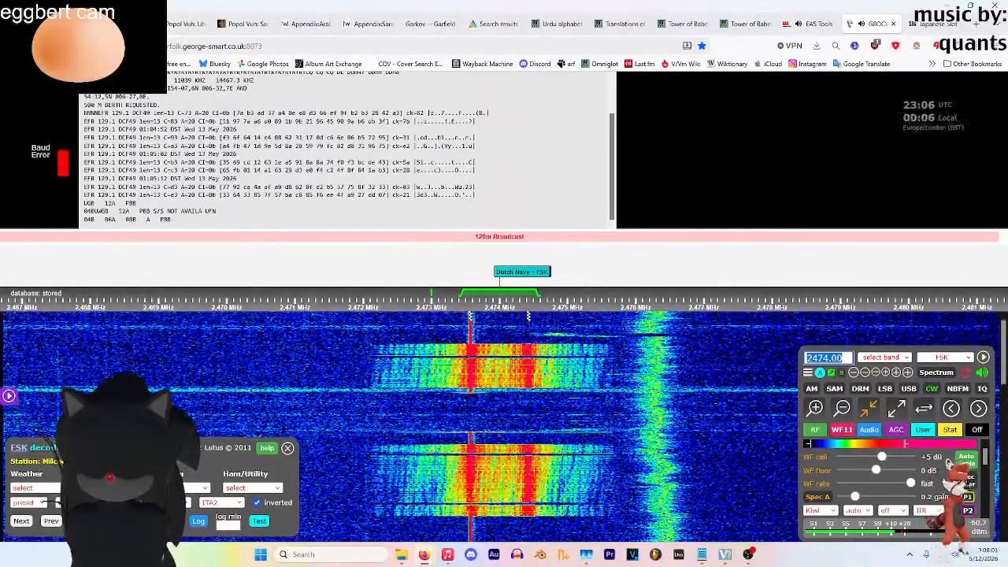
Decode the German weather presets 147.3 DDH47 and 4583 DDK2, ending on the 7646 kHz preset
{"action": "left_click", "coordinate": [40, 488]}
{"action": "left_click", "coordinate": [41, 412]}
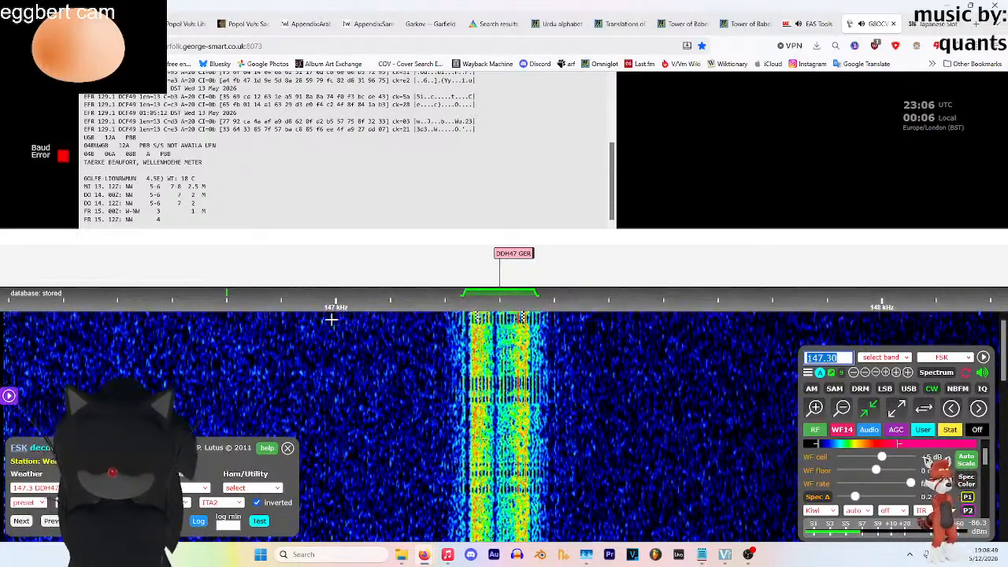
{"action": "left_click", "coordinate": [55, 491]}
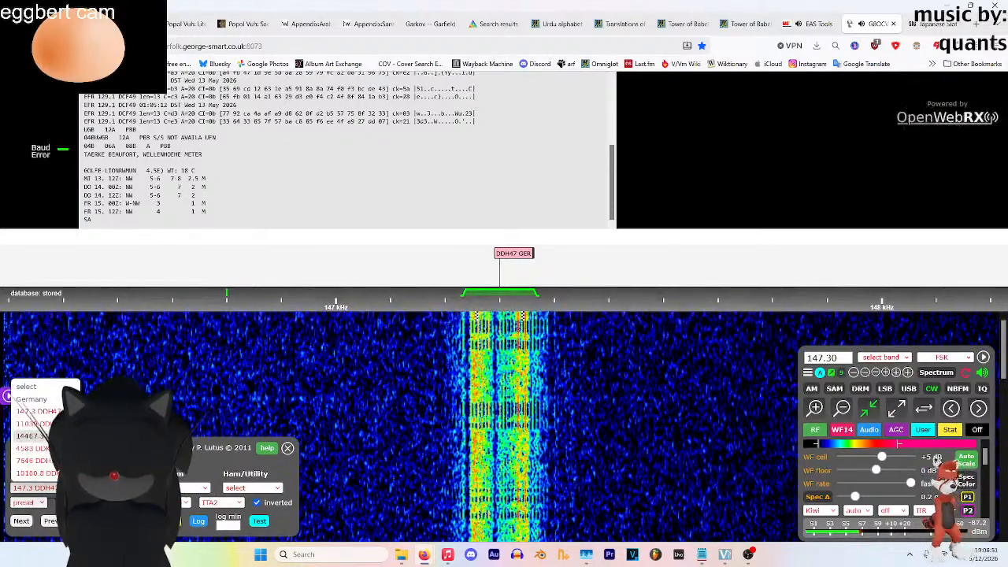
{"action": "left_click", "coordinate": [32, 441]}
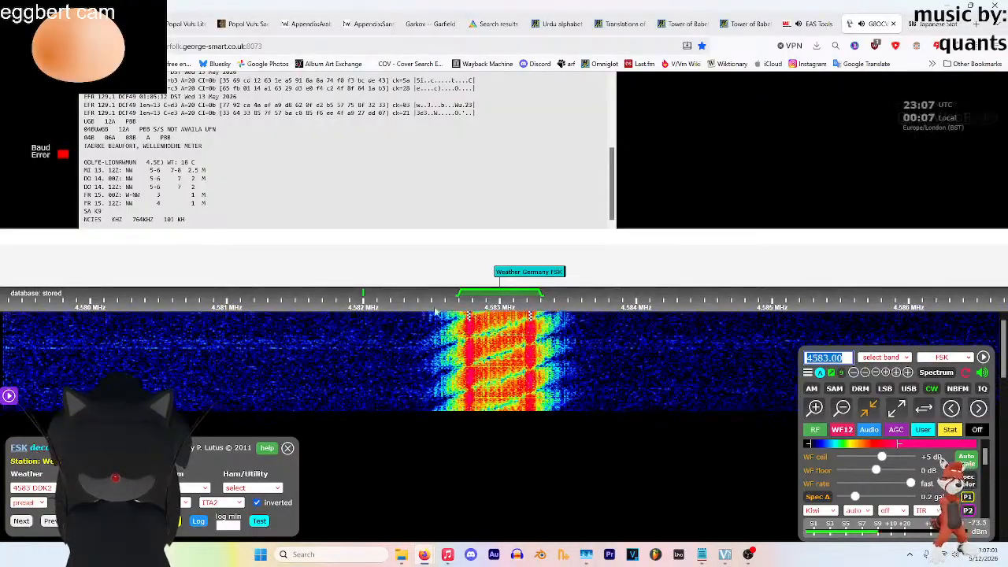
{"action": "left_click", "coordinate": [31, 487]}
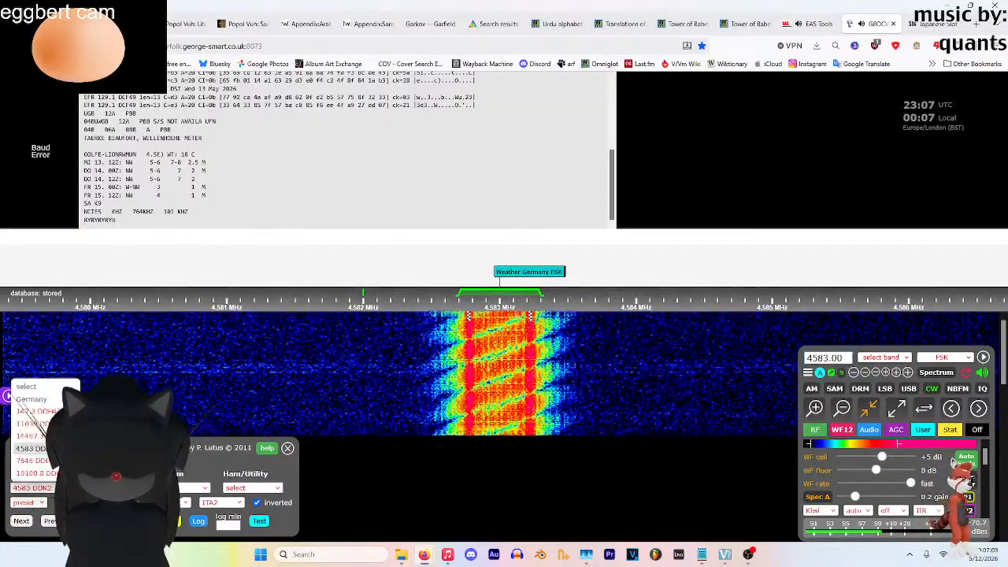
{"action": "left_click", "coordinate": [32, 460]}
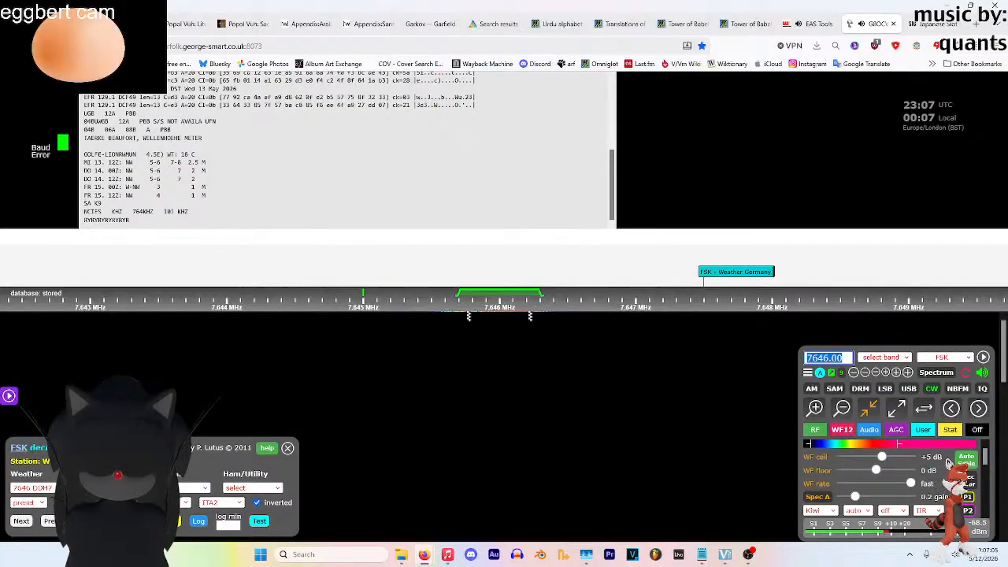
{"action": "left_click", "coordinate": [32, 487]}
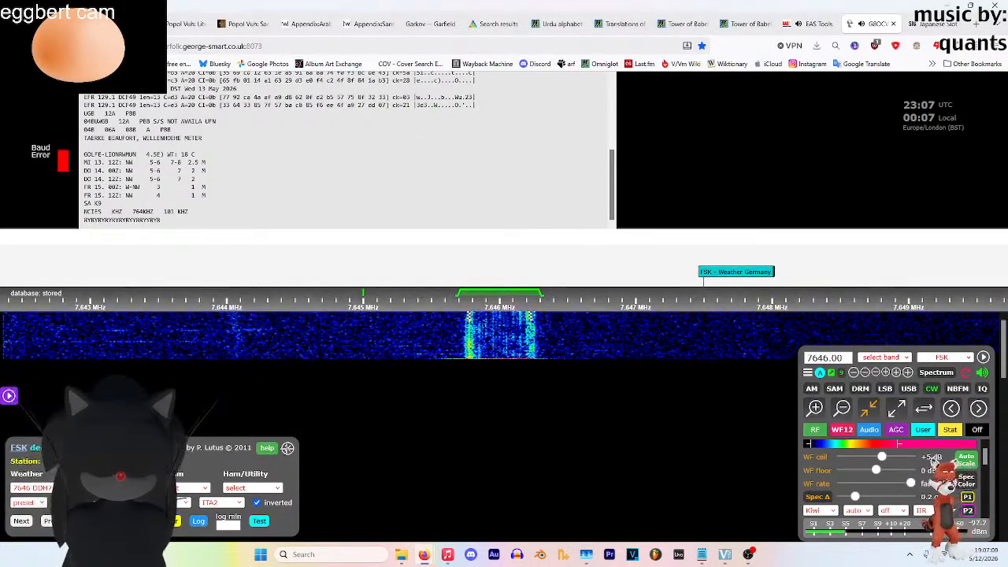
Replace the FSK decoder with the FAX extension and select Hamburg's 3855 preset from the European stations
{"action": "left_click", "coordinate": [287, 448]}
{"action": "left_click", "coordinate": [945, 357]}
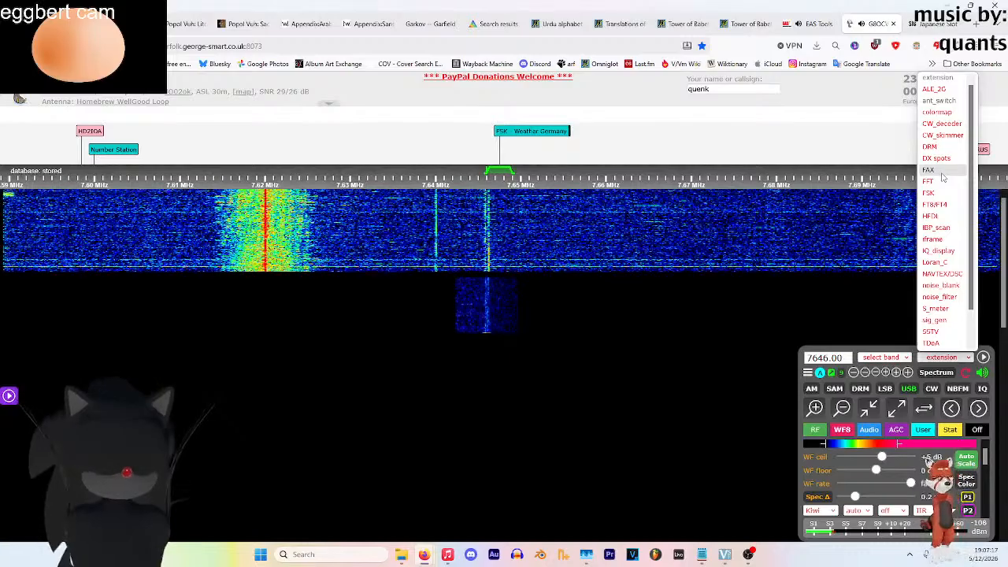
{"action": "left_click", "coordinate": [942, 169]}
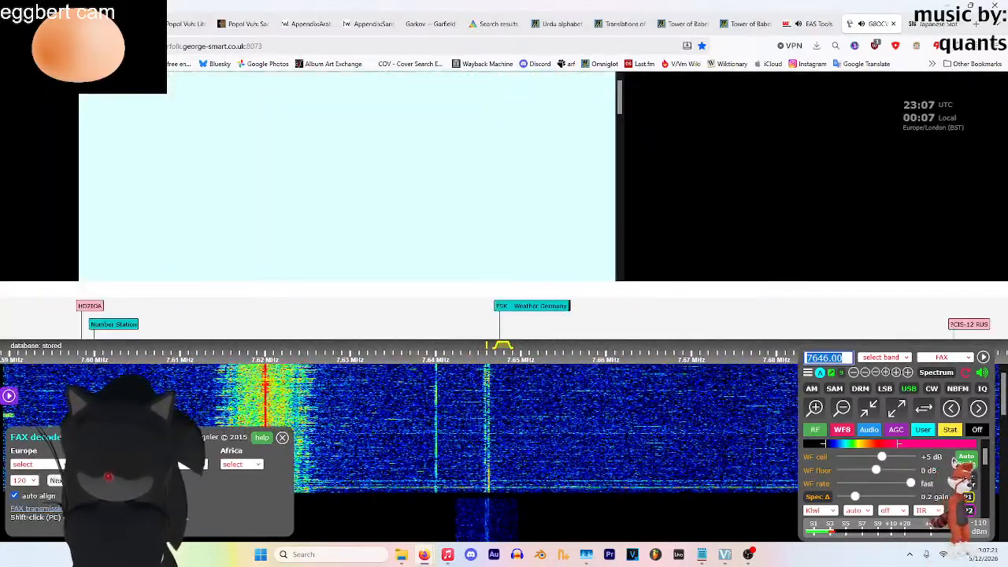
{"action": "left_click", "coordinate": [35, 464]}
{"action": "left_click", "coordinate": [32, 117]}
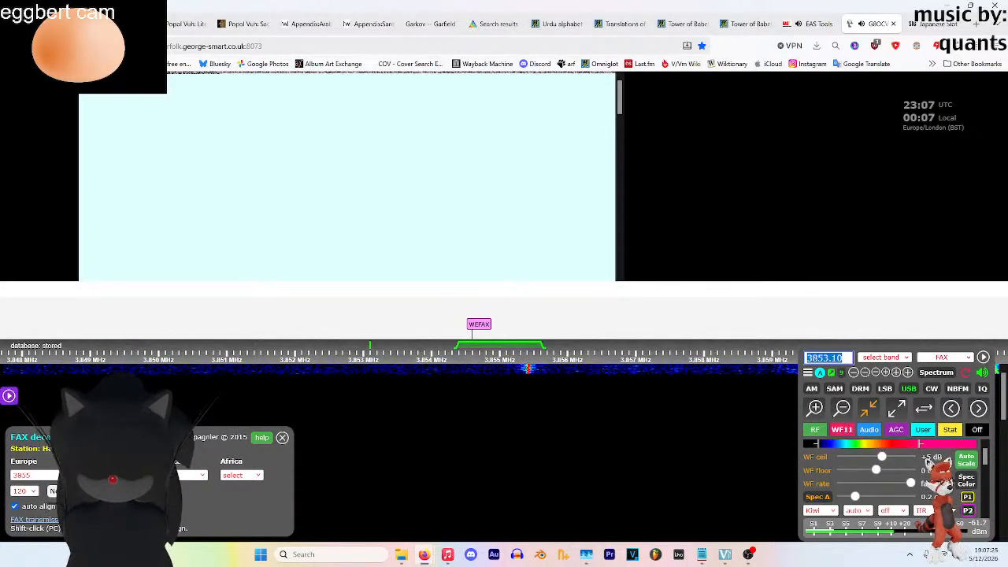
Try the Hamburg weather fax preset 7880 and the Northwood presets 2618.5 and 4610
{"action": "left_click", "coordinate": [31, 475]}
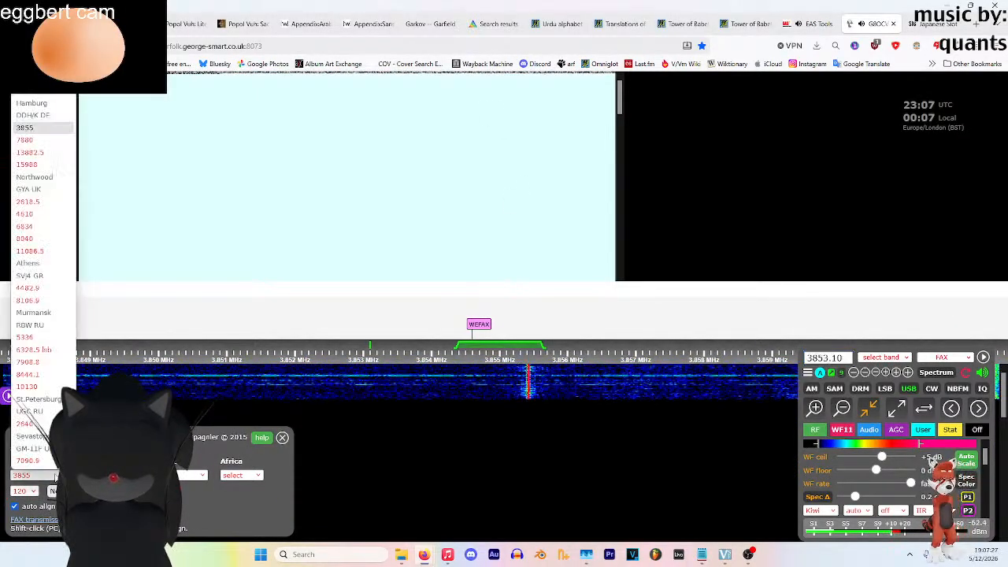
{"action": "left_click", "coordinate": [40, 144]}
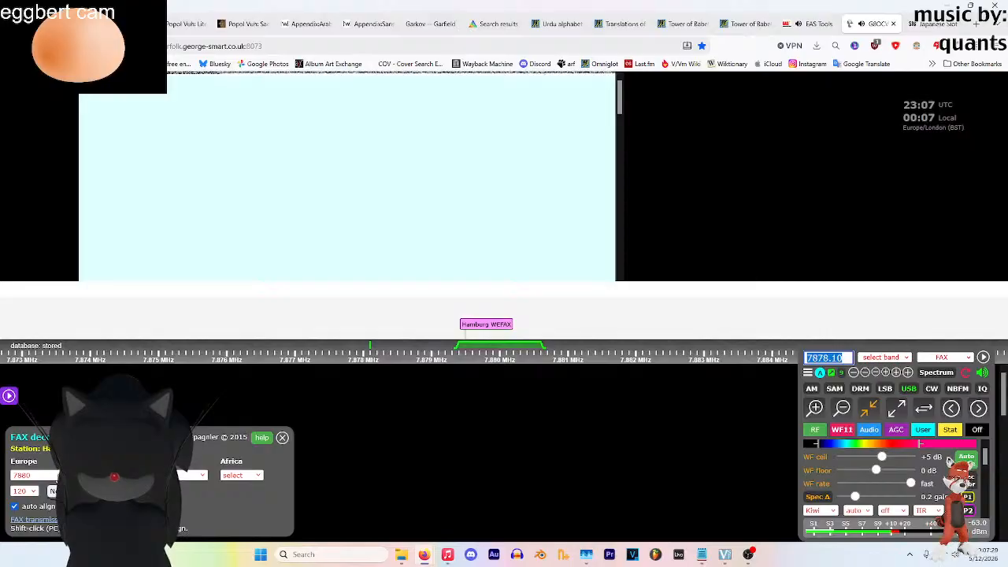
{"action": "left_click", "coordinate": [55, 476]}
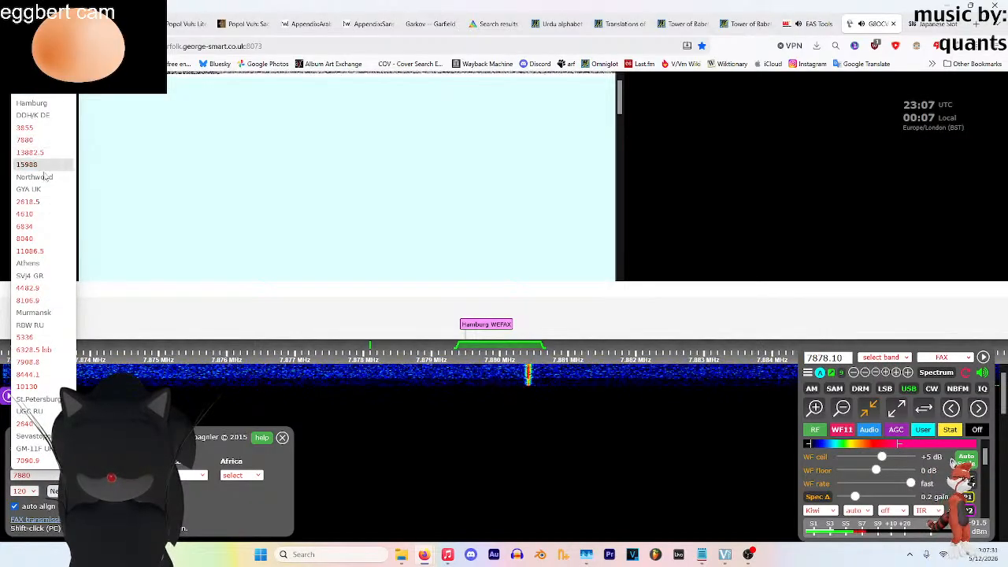
{"action": "left_click", "coordinate": [45, 202]}
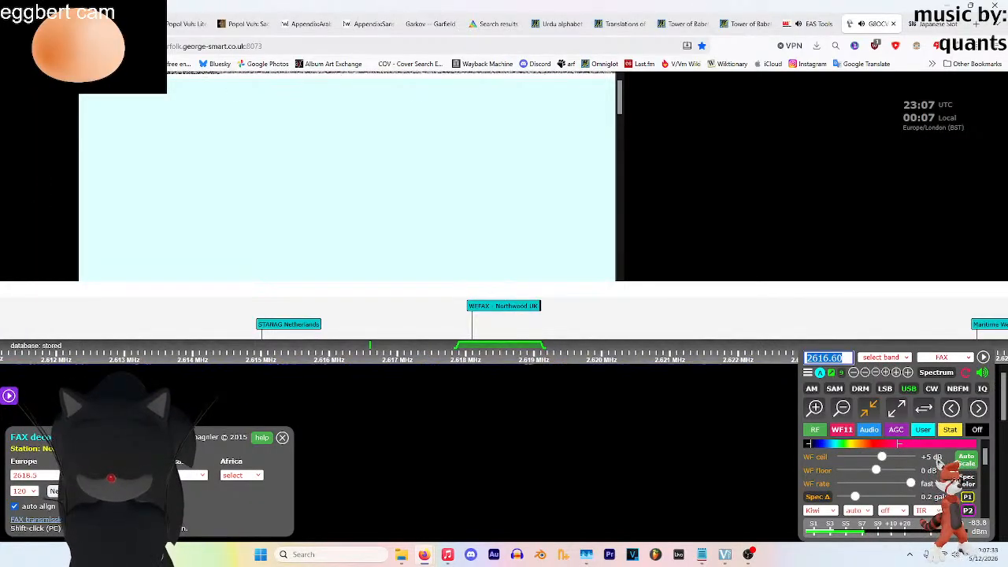
{"action": "left_click", "coordinate": [32, 475]}
{"action": "left_click", "coordinate": [39, 223]}
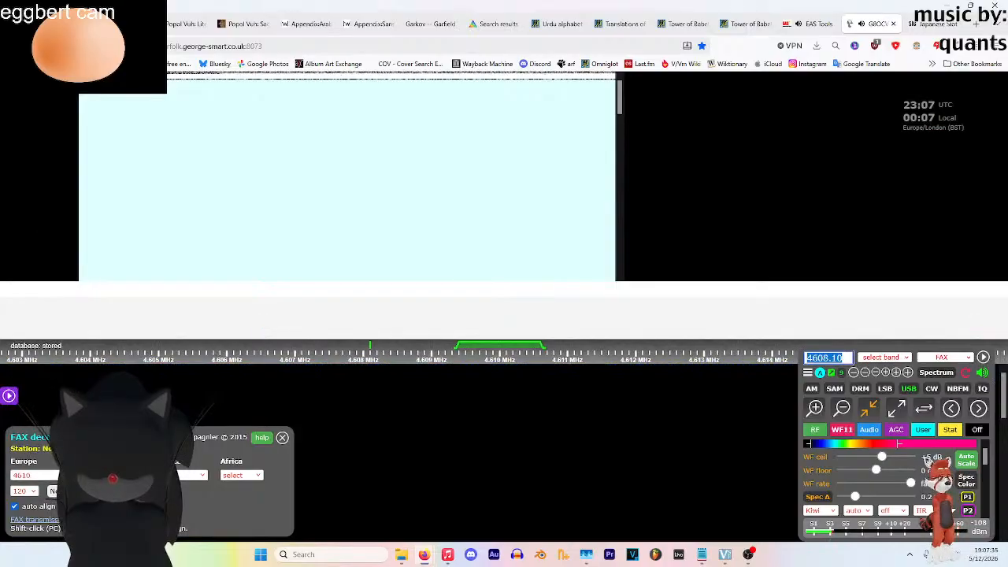
Try the Athens weather fax presets 4482.9 and 8106.9
{"action": "left_click", "coordinate": [32, 475]}
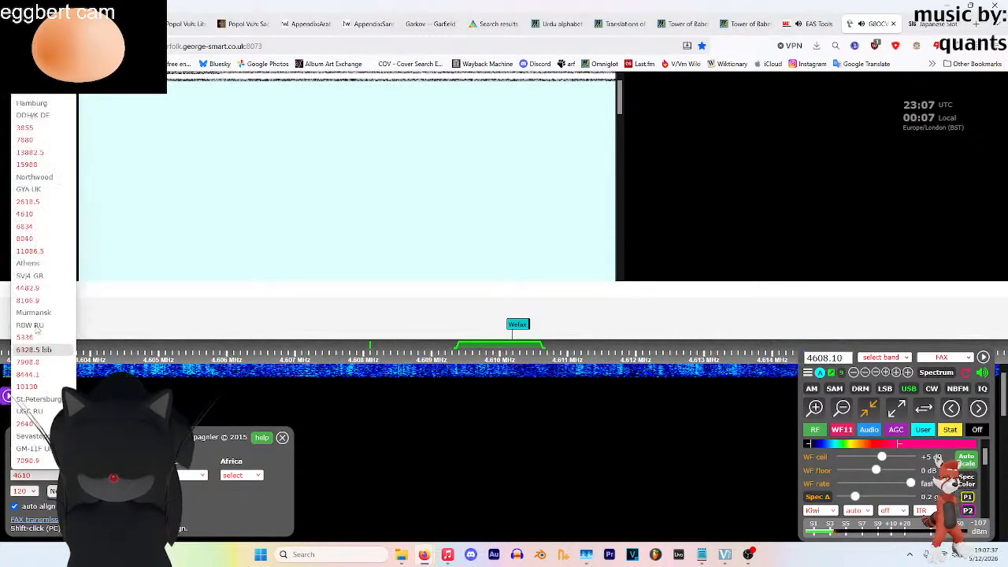
{"action": "left_click", "coordinate": [38, 287]}
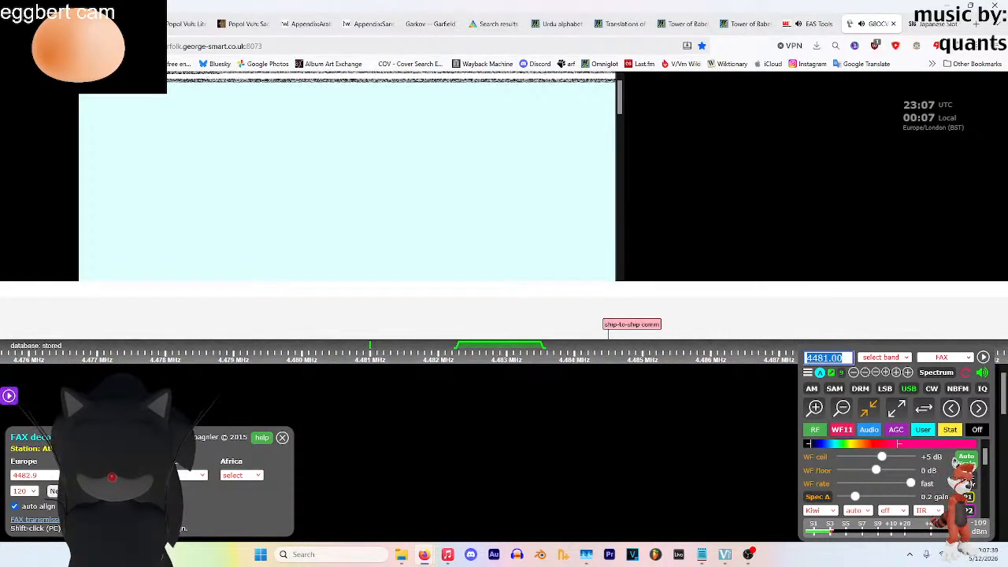
{"action": "left_click", "coordinate": [31, 474]}
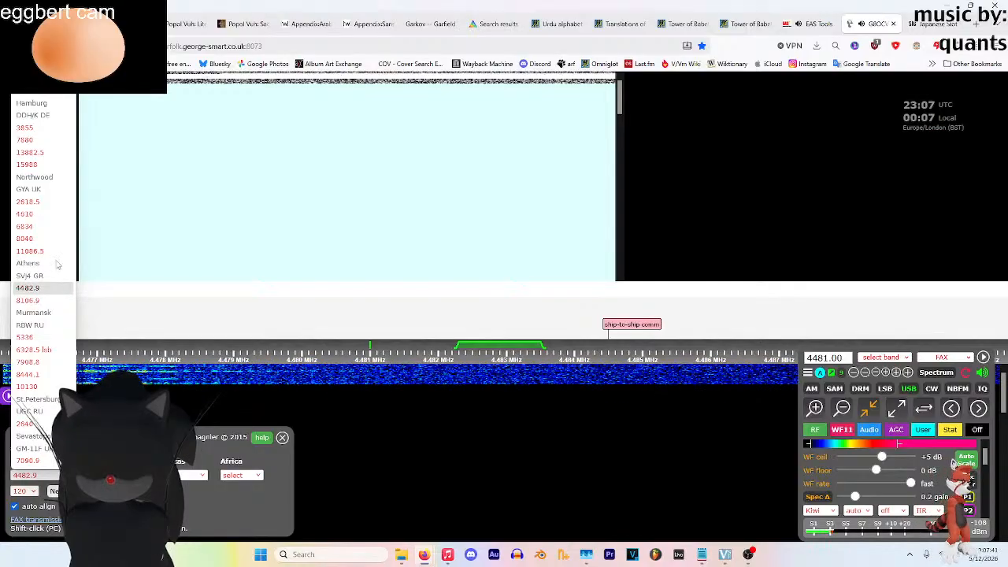
{"action": "left_click", "coordinate": [45, 304]}
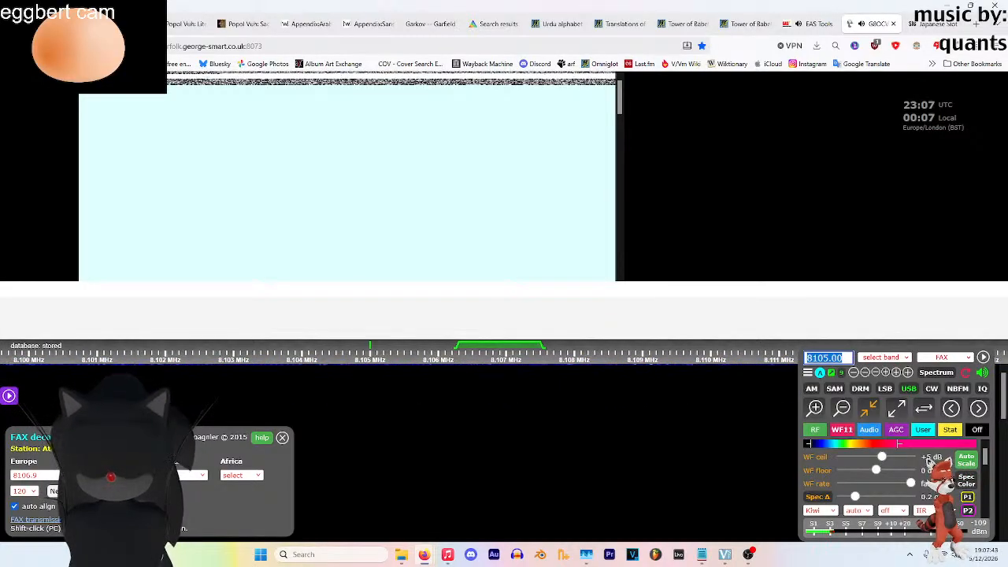
Try the Murmansk weather fax presets 5336 and 6328.5 lsb
{"action": "left_click", "coordinate": [31, 475]}
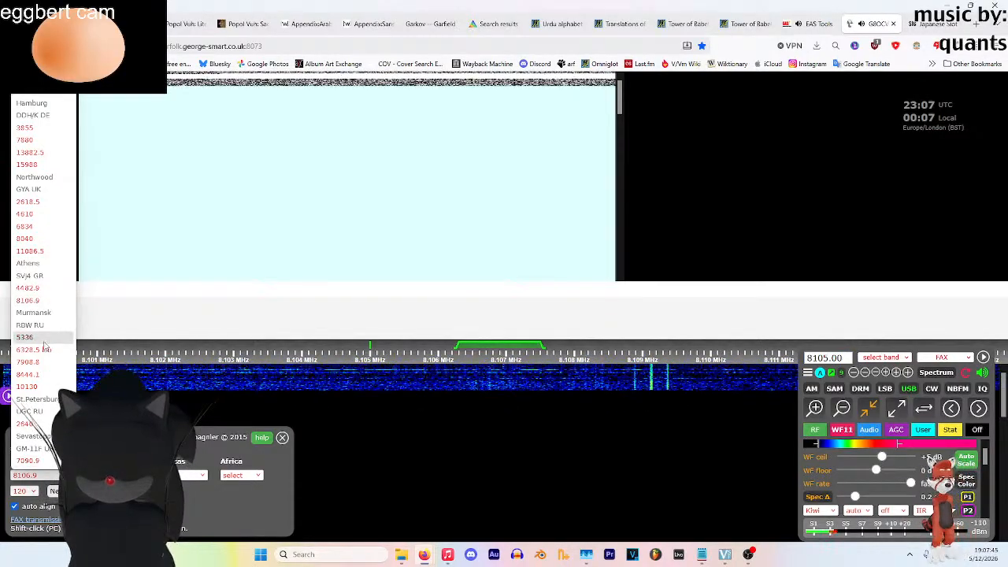
{"action": "left_click", "coordinate": [32, 397]}
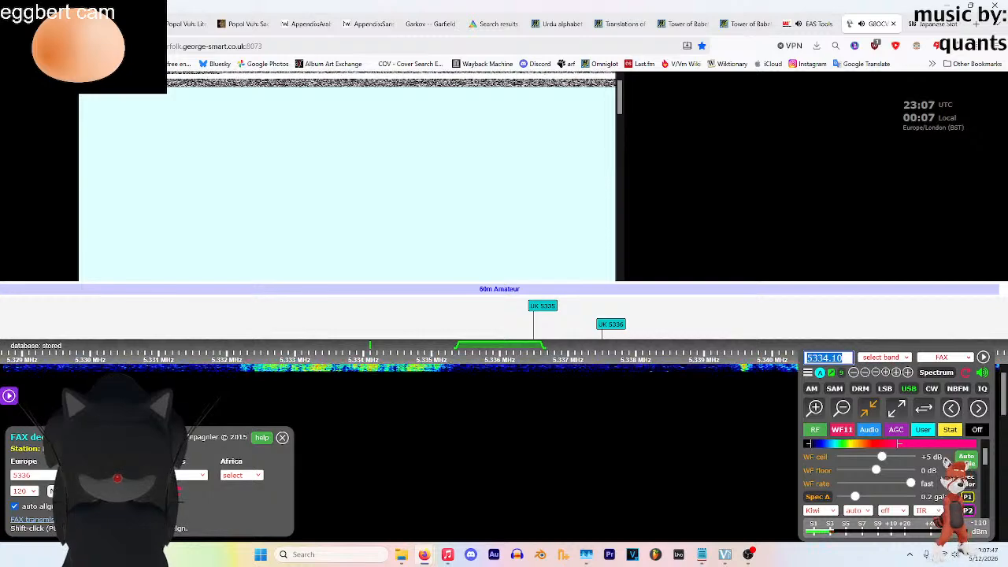
{"action": "left_click", "coordinate": [31, 475]}
{"action": "left_click", "coordinate": [47, 349]}
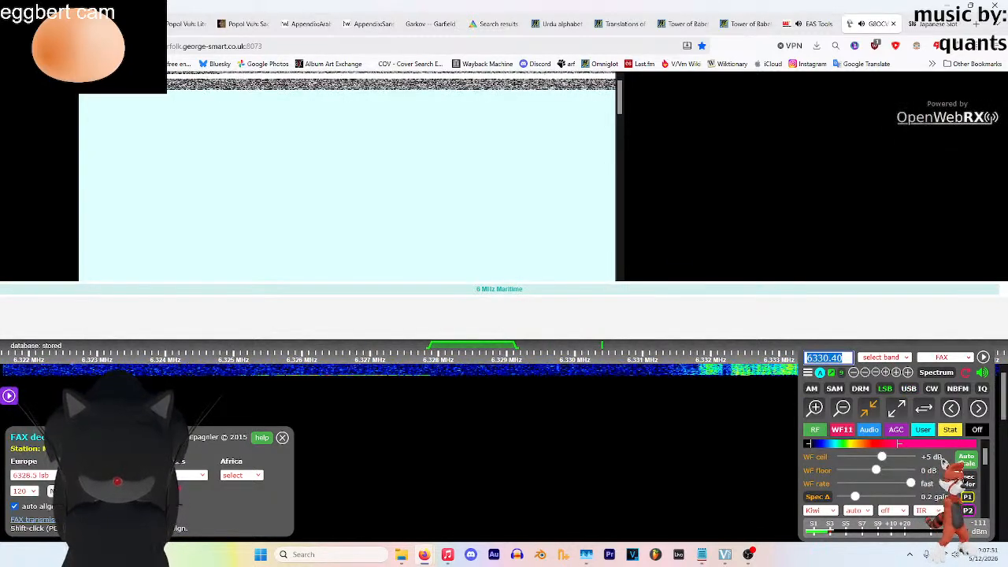
Try the St. Petersburg weather fax preset 2640 and the Sevastopol preset 7090.9
{"action": "left_click", "coordinate": [31, 474]}
{"action": "left_click", "coordinate": [25, 424]}
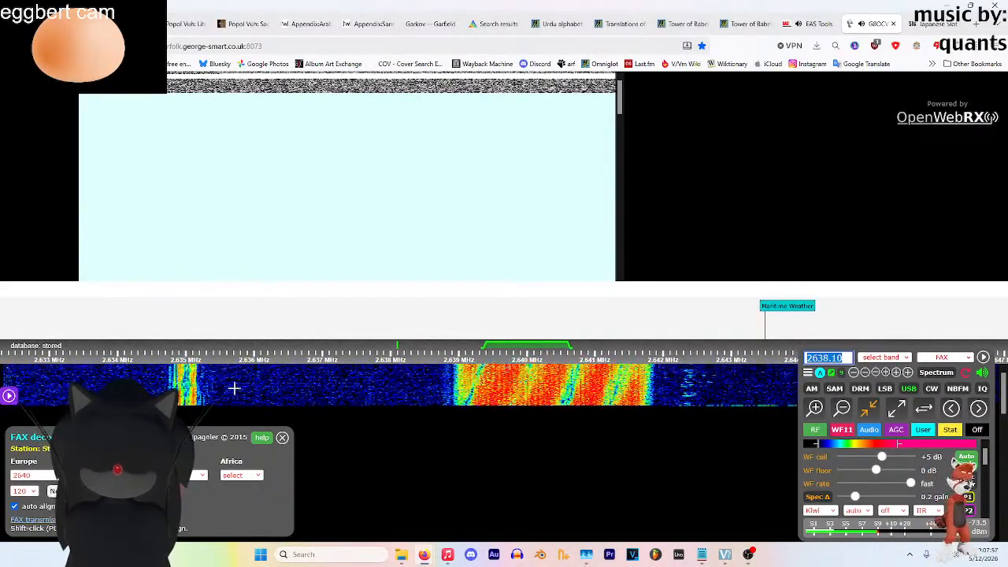
{"action": "left_click", "coordinate": [35, 475]}
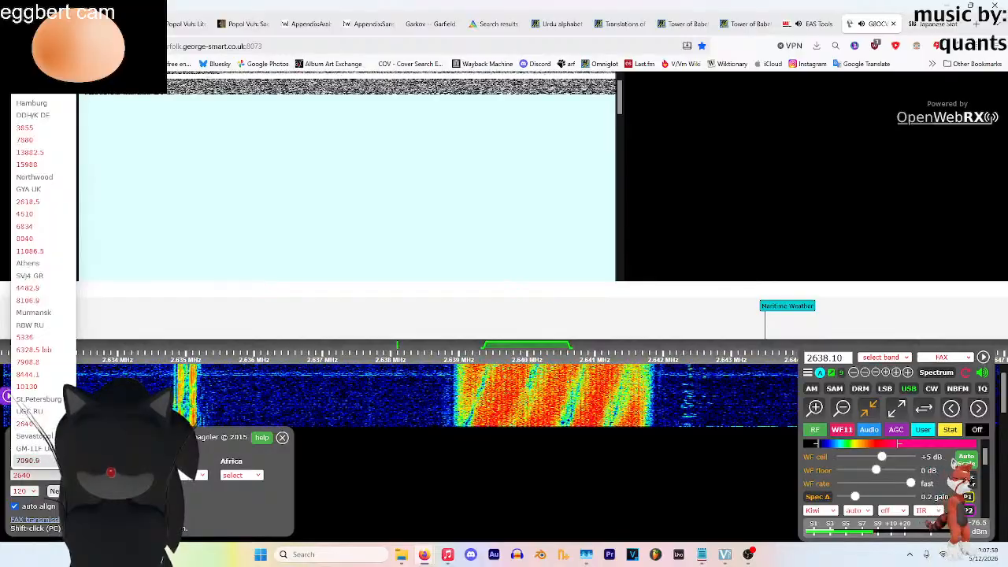
{"action": "left_click", "coordinate": [32, 260]}
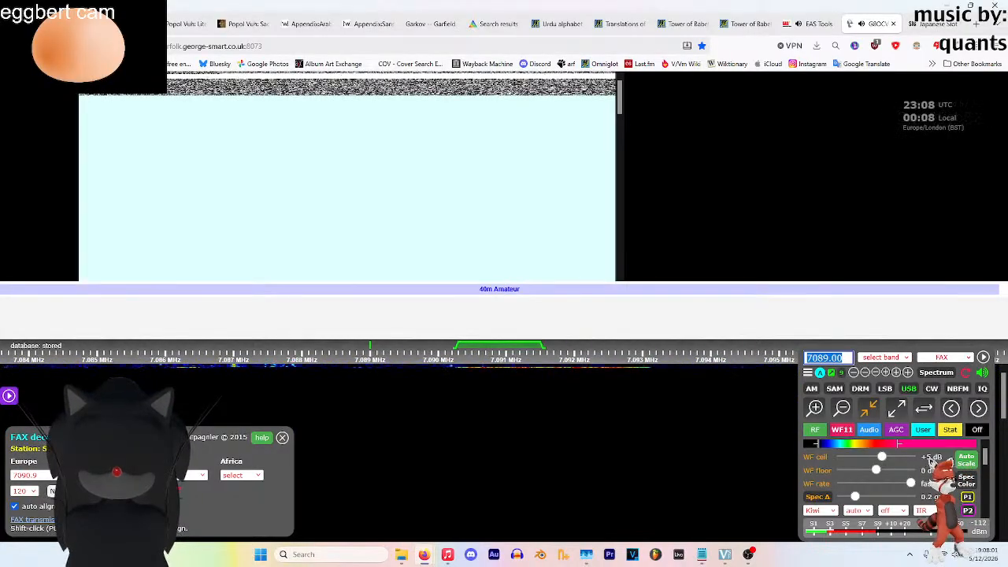
Try the Northwood weather fax presets 4610 and 11086.5
{"action": "left_click", "coordinate": [32, 475]}
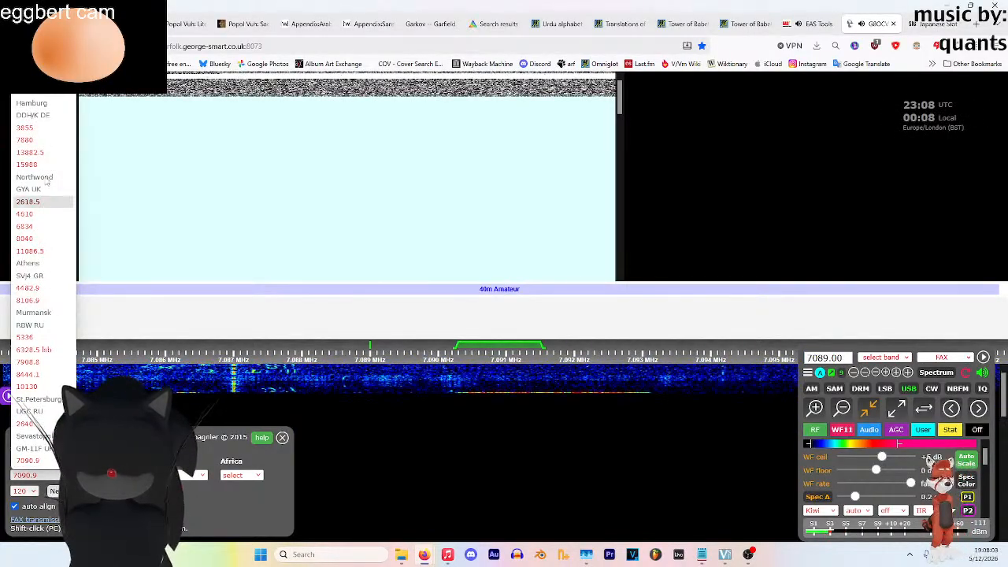
{"action": "left_click", "coordinate": [46, 215]}
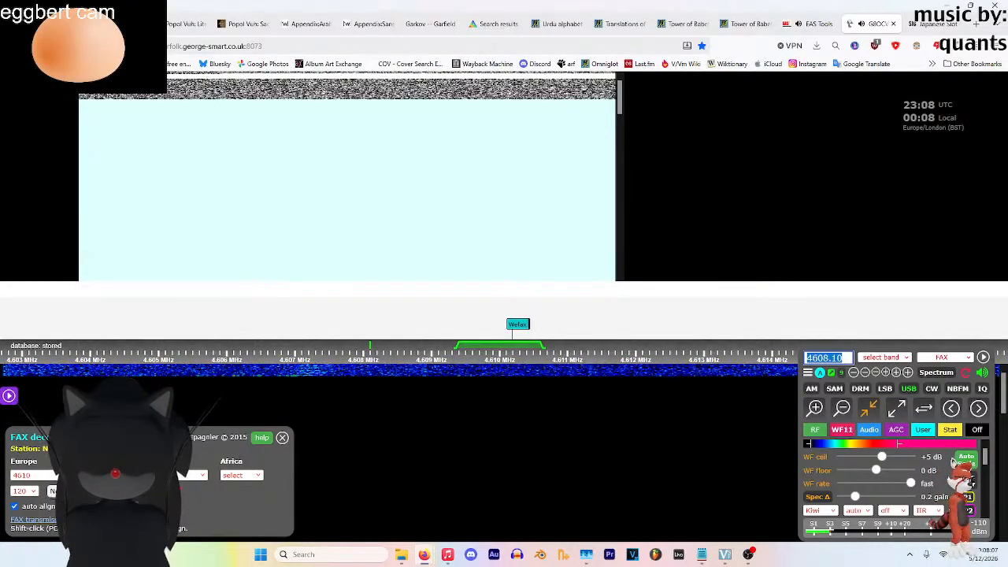
{"action": "left_click", "coordinate": [31, 475]}
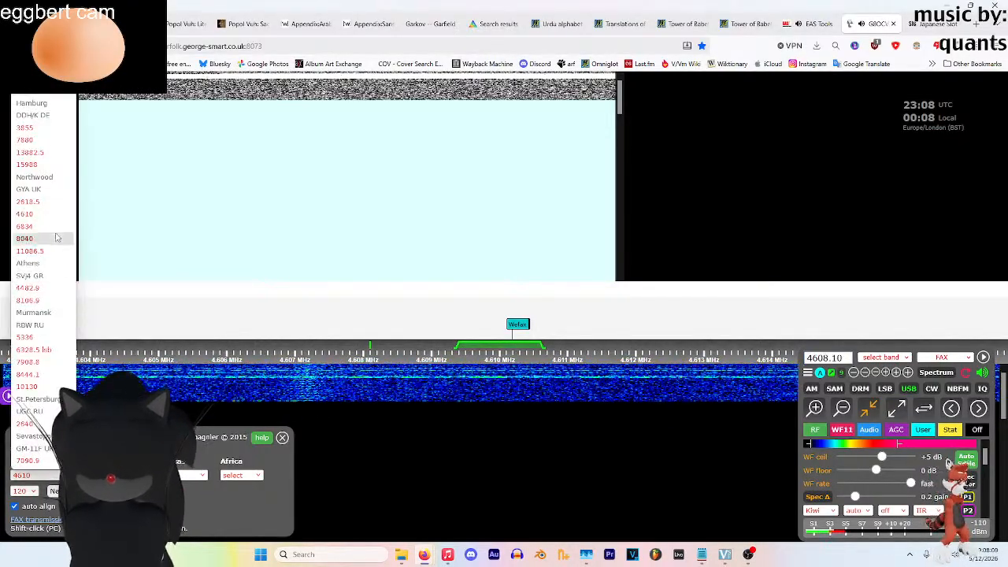
{"action": "left_click", "coordinate": [29, 251]}
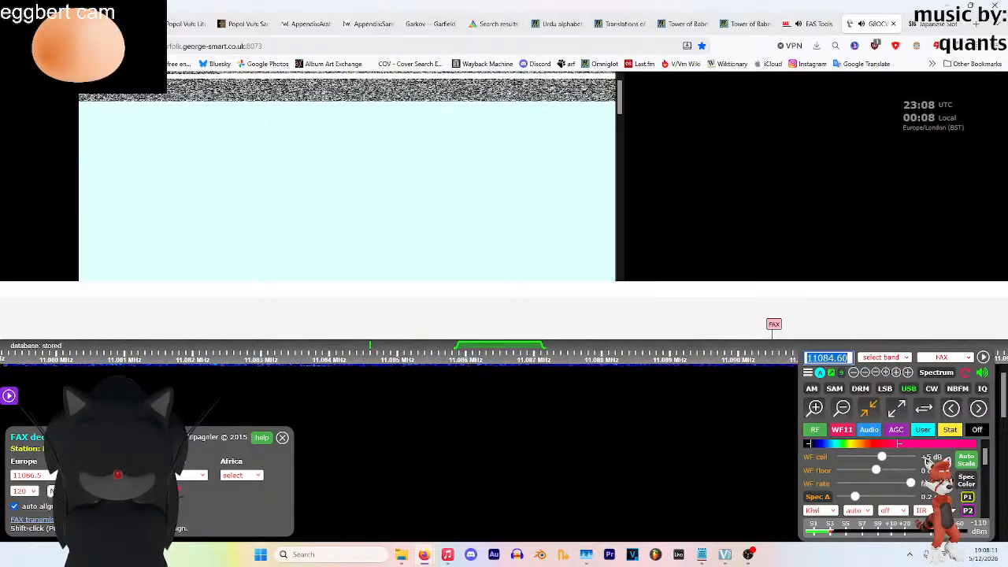
Try the Hamburg weather fax presets 7880, 15988 and 13882.5, ending on 3855
{"action": "left_click", "coordinate": [31, 475]}
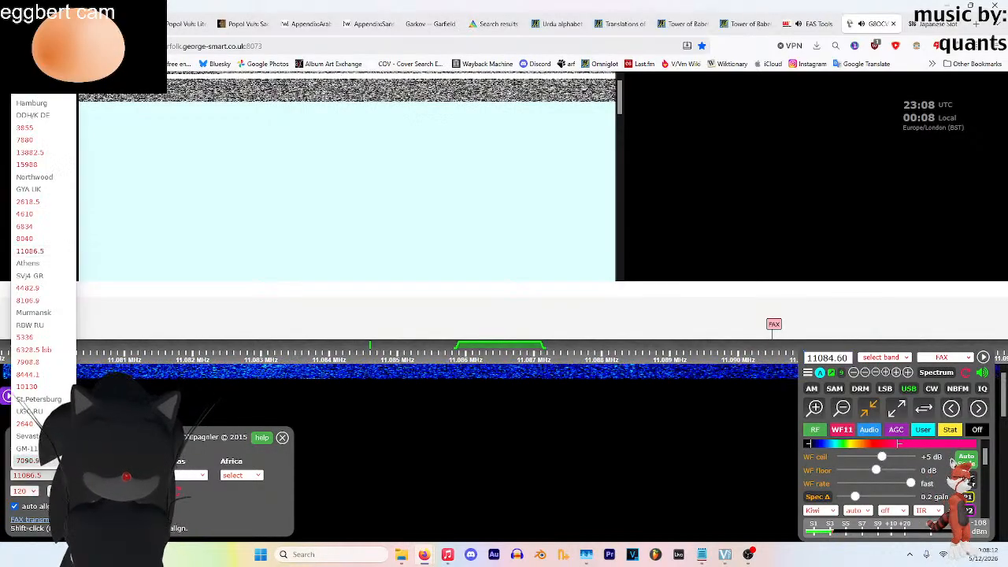
{"action": "left_click", "coordinate": [25, 140]}
{"action": "left_click", "coordinate": [32, 475]}
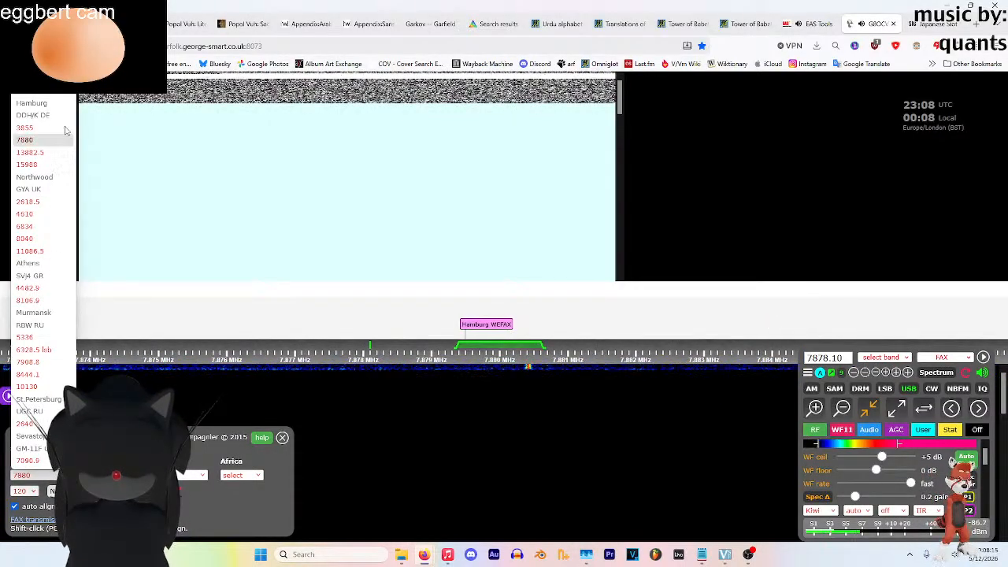
{"action": "left_click", "coordinate": [47, 165]}
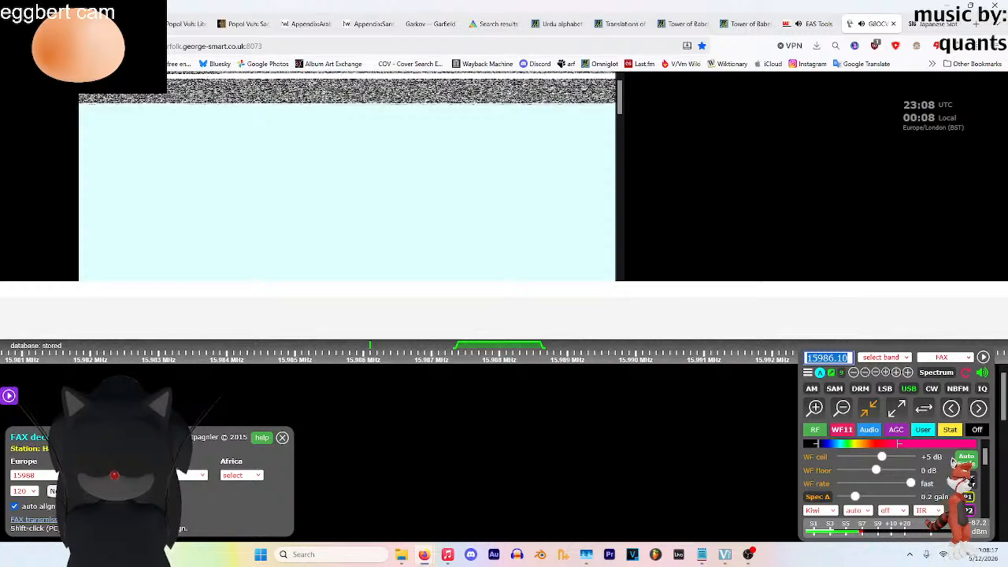
{"action": "left_click", "coordinate": [31, 475]}
{"action": "left_click", "coordinate": [32, 157]}
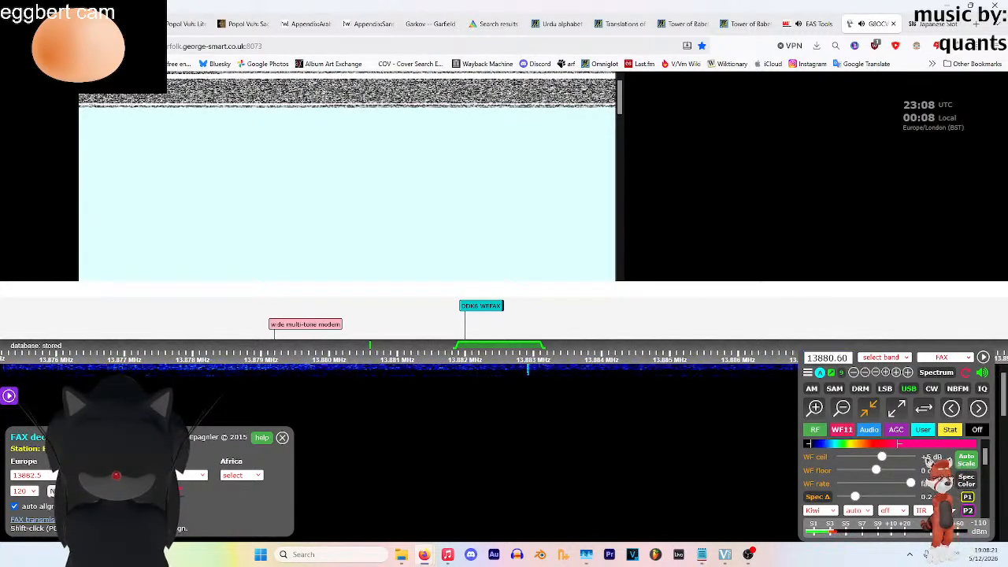
{"action": "left_click", "coordinate": [32, 475]}
{"action": "left_click", "coordinate": [48, 126]}
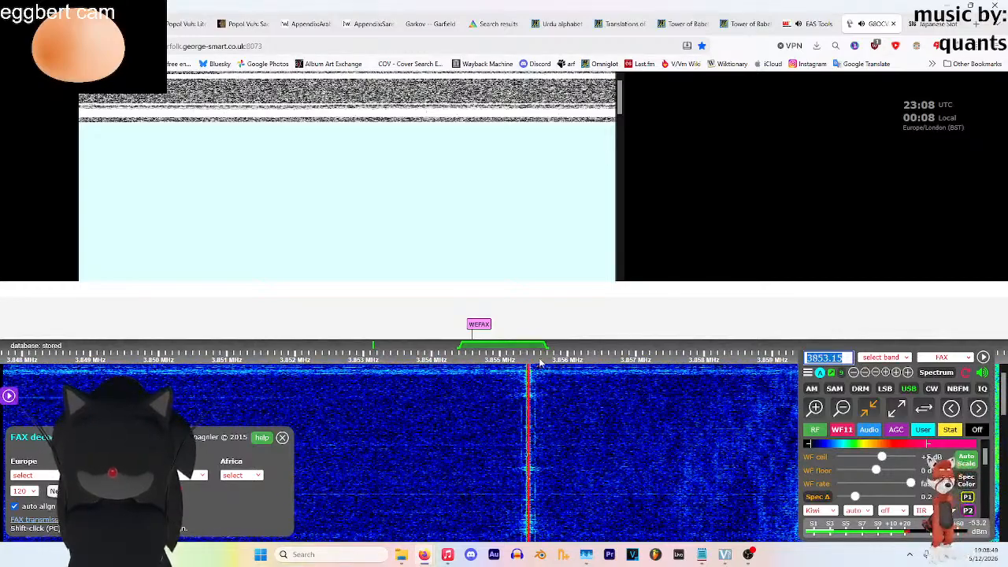
Shift the FAX passband around the WEFAX signal, retuning to 3853.86, 3853.57 and 3854.78 kHz
{"action": "left_click_drag", "start_coordinate": [535, 352], "coordinate": [551, 340]}
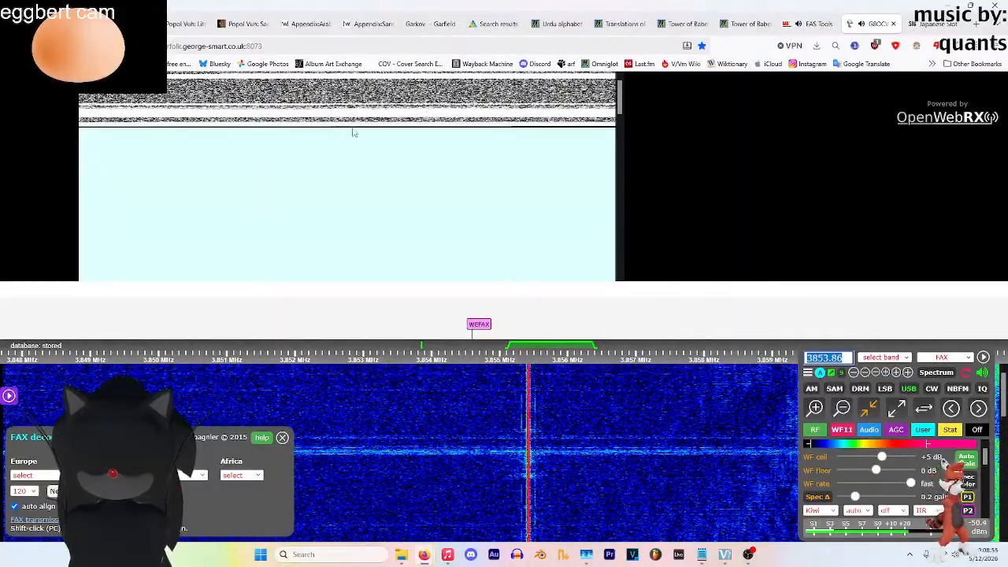
{"action": "left_click_drag", "start_coordinate": [552, 345], "coordinate": [533, 341]}
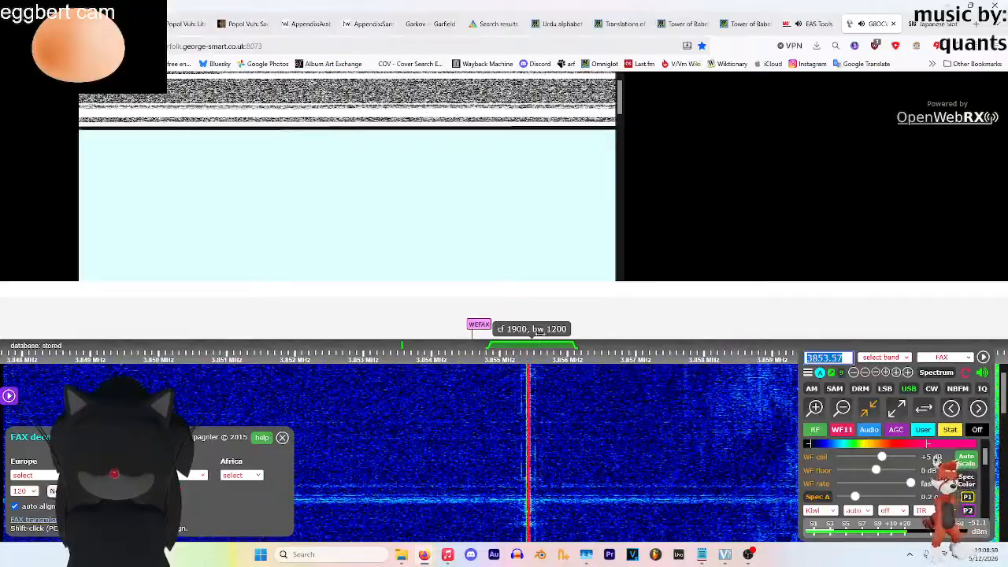
{"action": "left_click", "coordinate": [614, 396]}
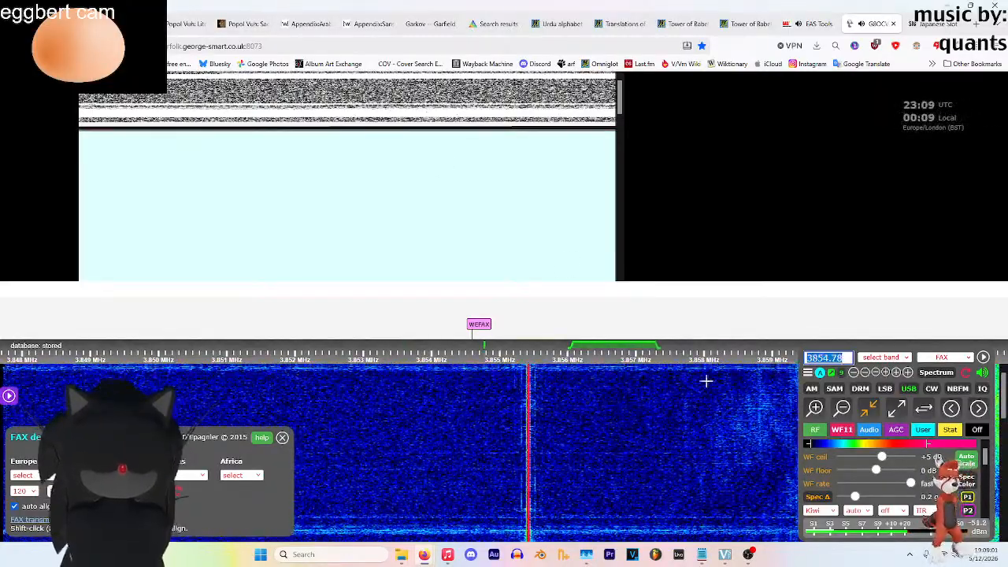
Close the FAX decoder and tune to the neighbouring signals at 3857.40, 3862.70 and 3879.94 kHz
{"action": "left_click", "coordinate": [281, 437]}
{"action": "left_click", "coordinate": [945, 357]}
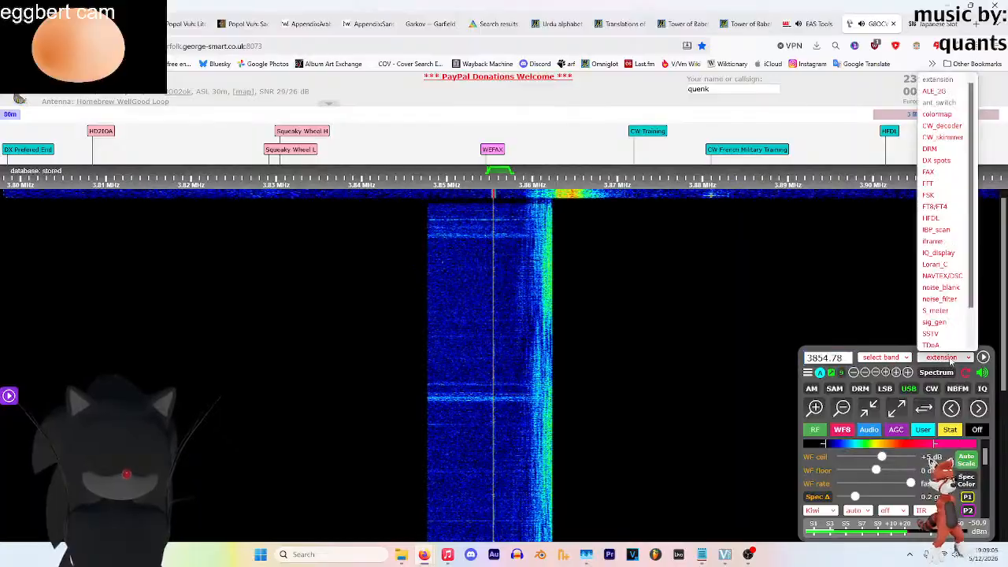
{"action": "left_click", "coordinate": [520, 198]}
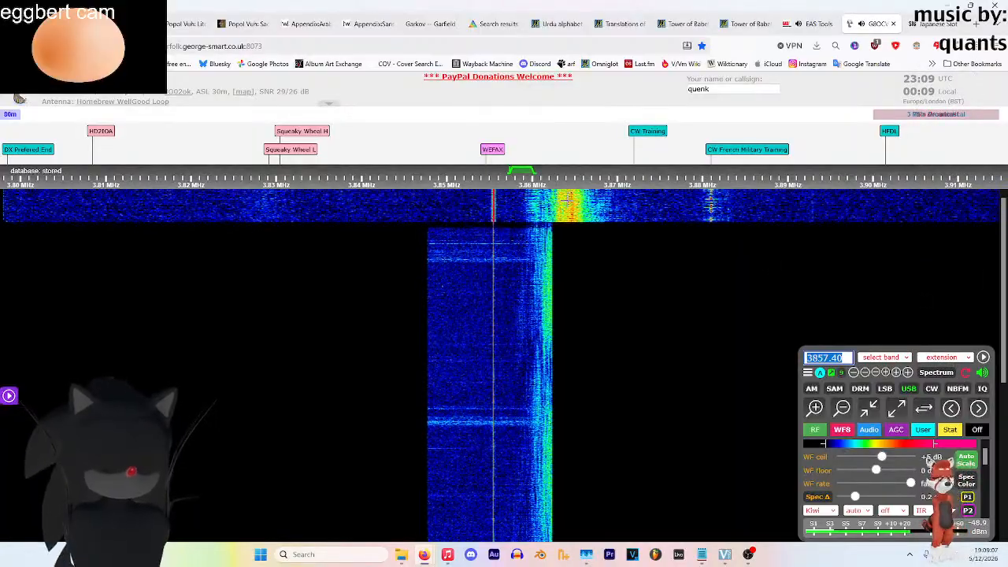
{"action": "left_click", "coordinate": [570, 202]}
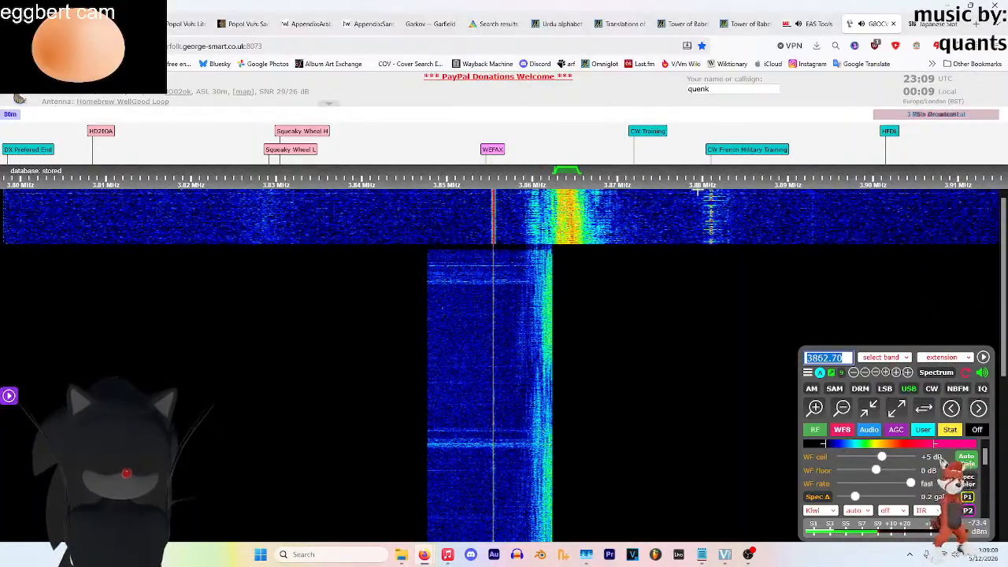
{"action": "left_click", "coordinate": [714, 203]}
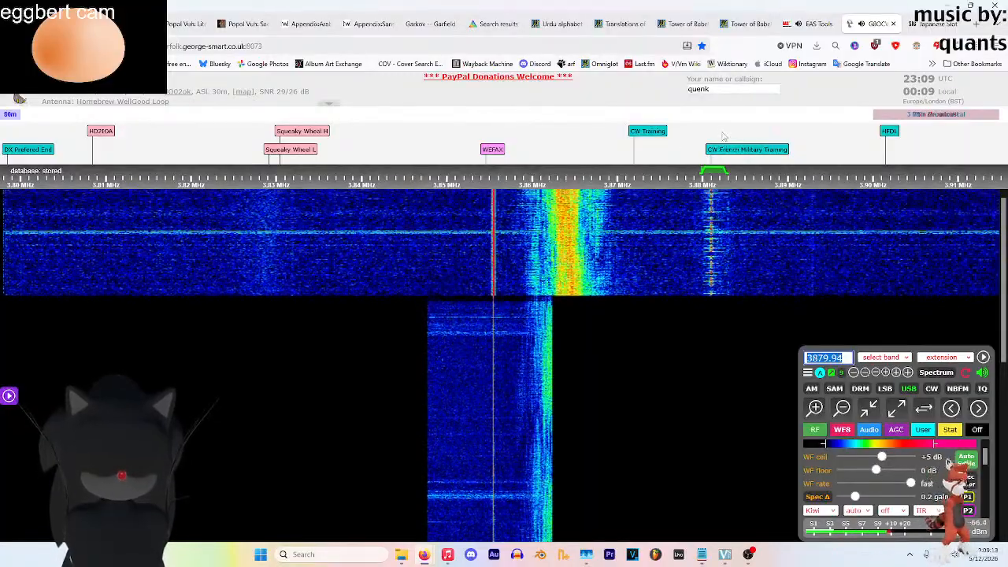
Start the CW_decoder extension and tune it to the CW French Military Training signal at 3881.03 kHz
{"action": "left_click", "coordinate": [943, 357]}
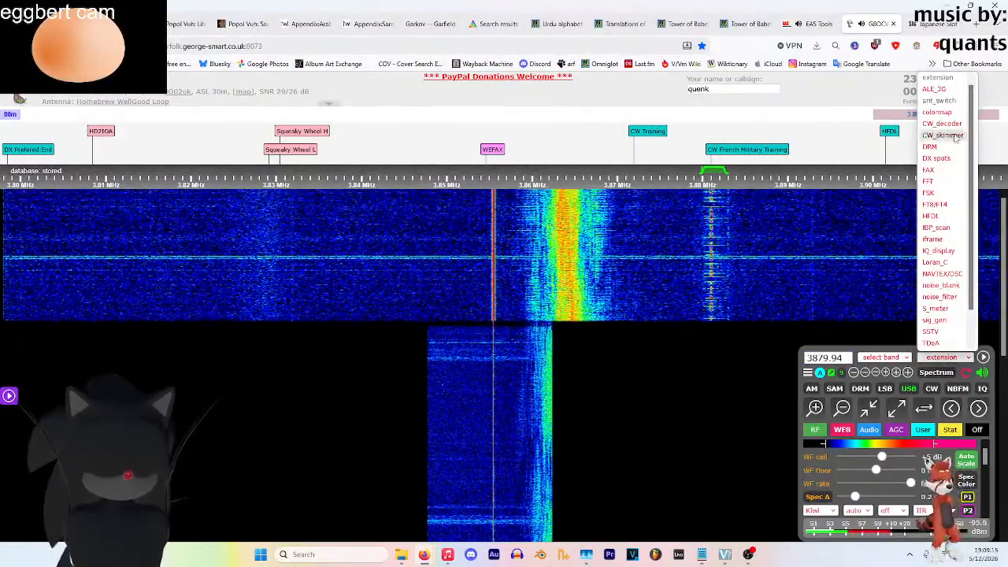
{"action": "left_click", "coordinate": [945, 124]}
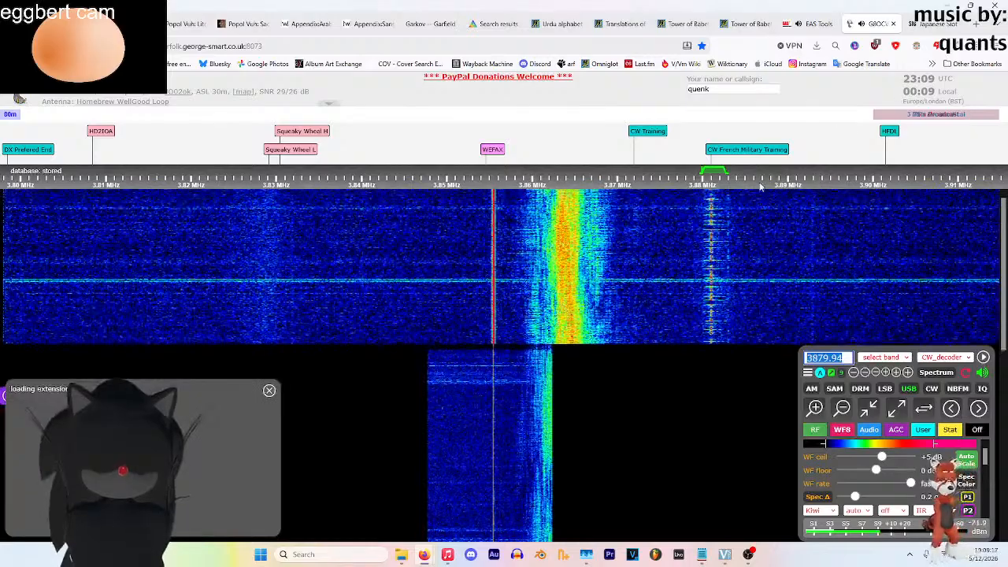
{"action": "scroll", "coordinate": [689, 278], "scroll_direction": "up", "scroll_amount": 2}
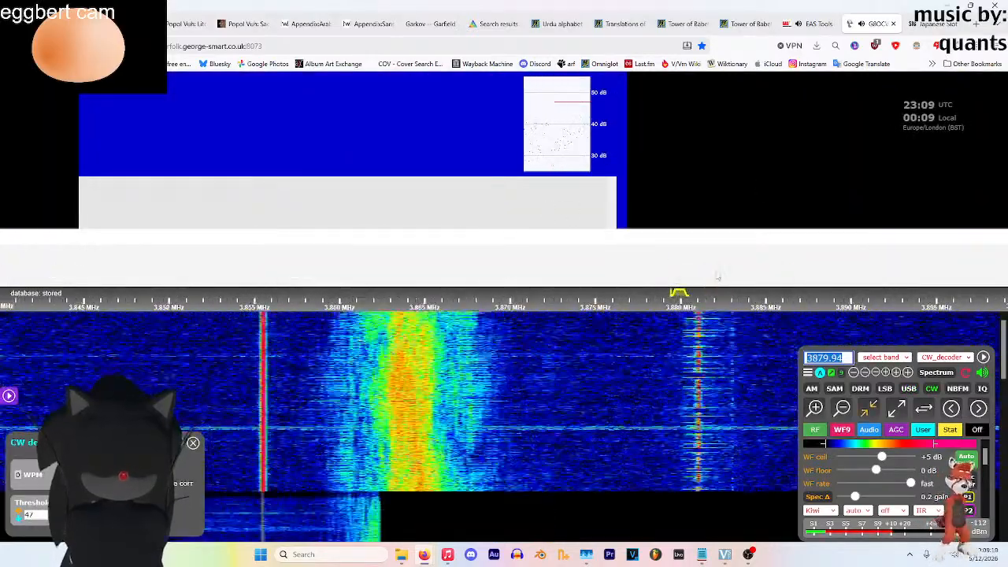
{"action": "left_click", "coordinate": [679, 317]}
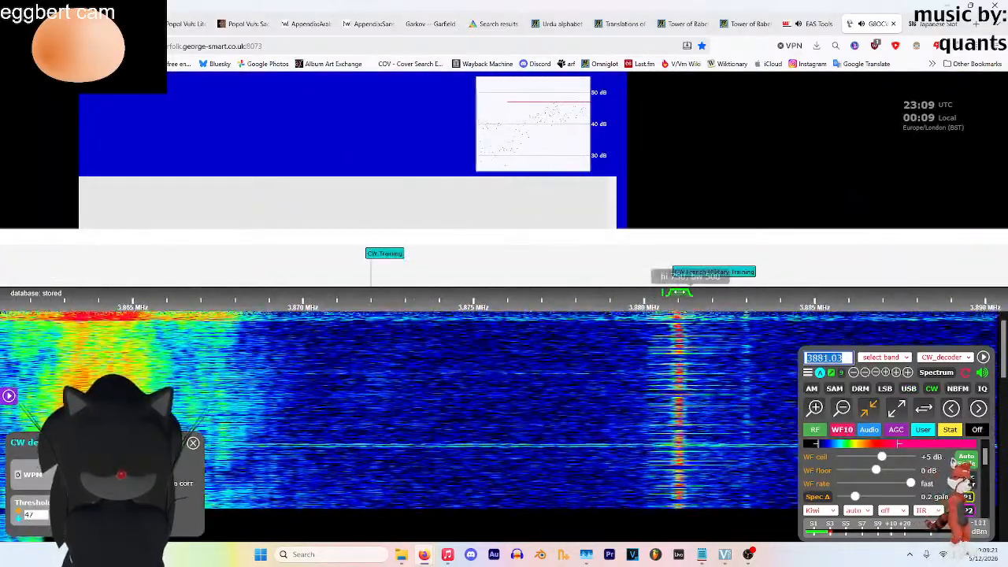
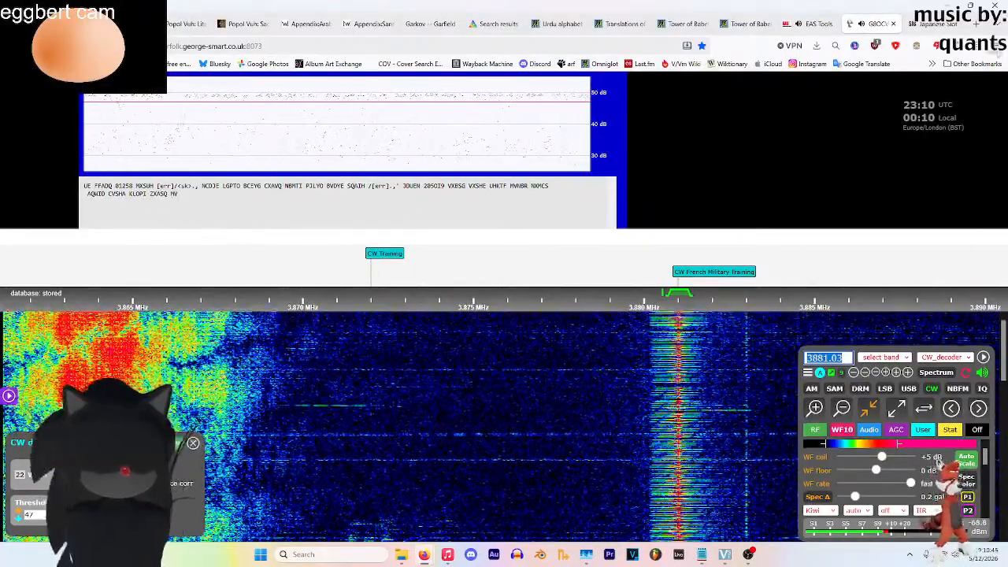
Switch to VSeeFace, change the avatar to Experiment IV, hide the interface and return to the SDR browser window
{"action": "mouse_move", "coordinate": [748, 556]}
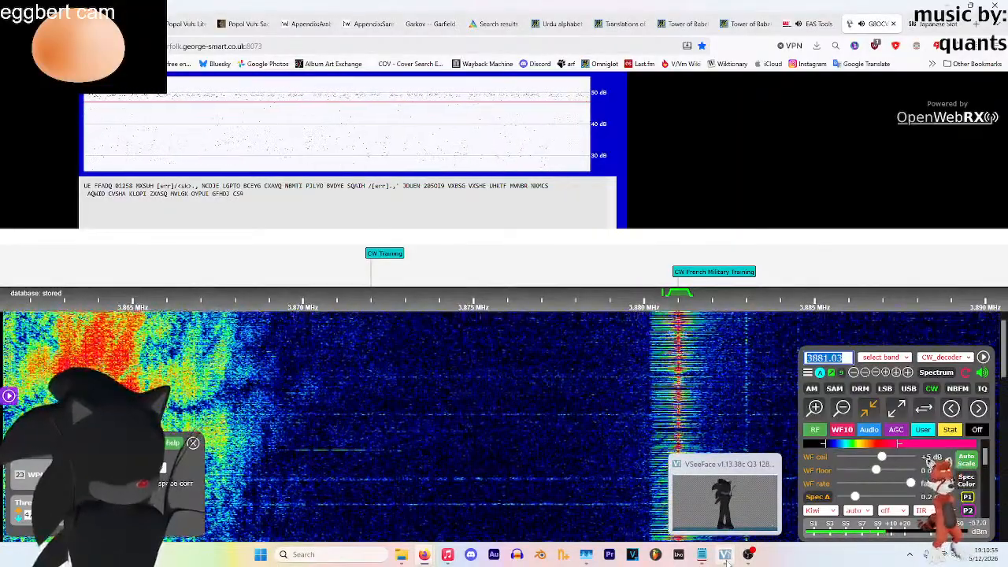
{"action": "left_click", "coordinate": [725, 559]}
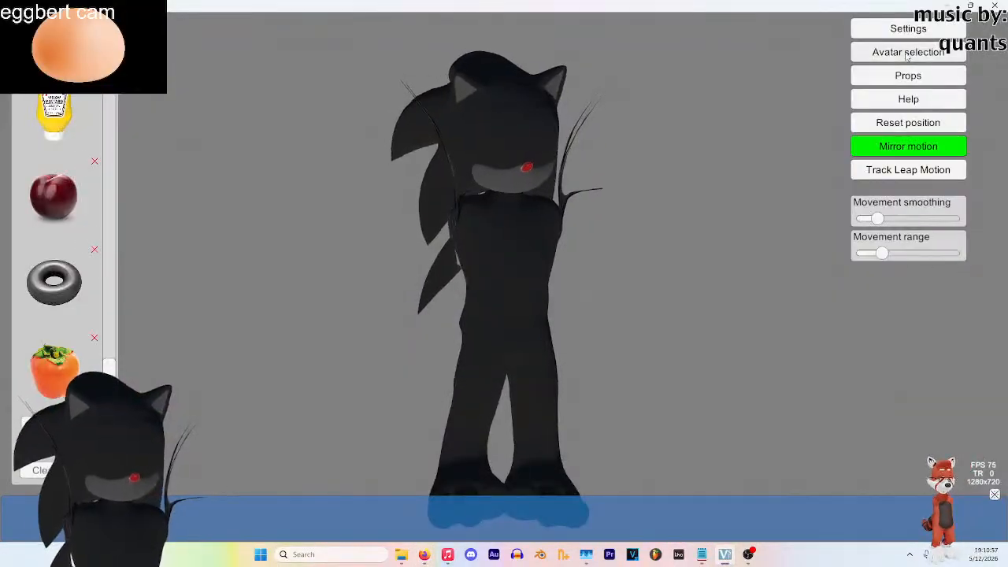
{"action": "left_click", "coordinate": [907, 52]}
{"action": "left_click", "coordinate": [448, 205]}
{"action": "left_click", "coordinate": [349, 205]}
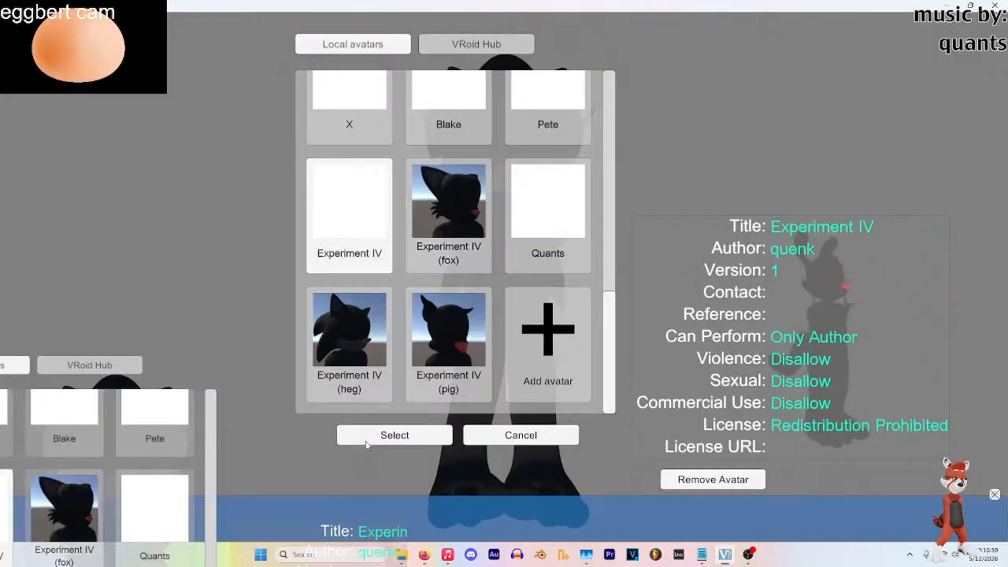
{"action": "left_click", "coordinate": [362, 438]}
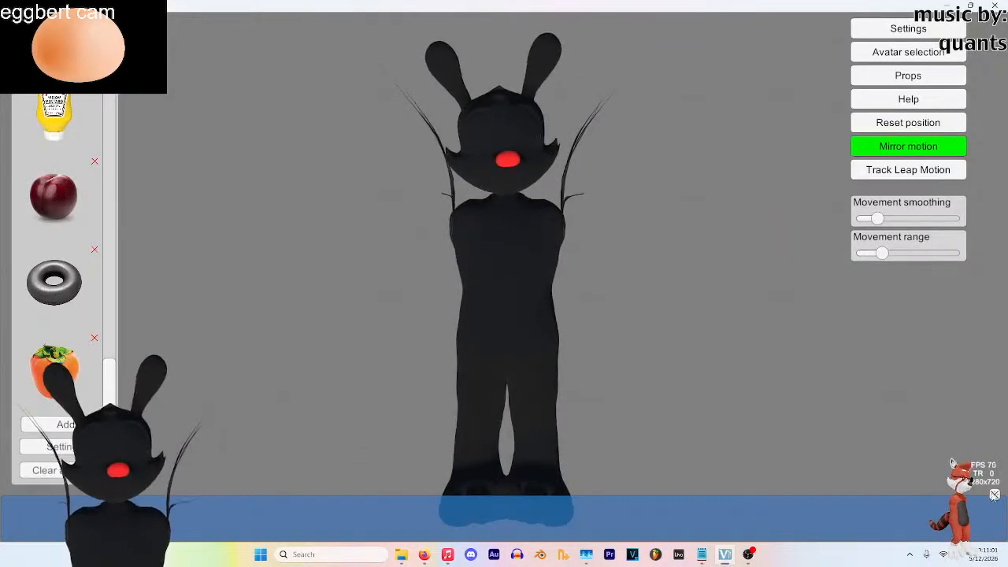
{"action": "left_click", "coordinate": [995, 495]}
{"action": "mouse_move", "coordinate": [423, 554]}
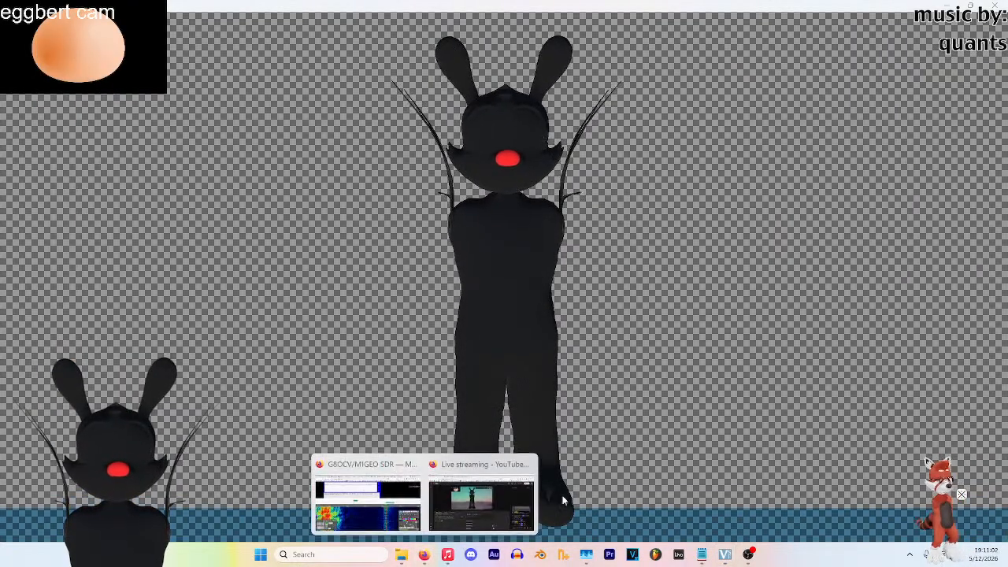
{"action": "left_click", "coordinate": [367, 517]}
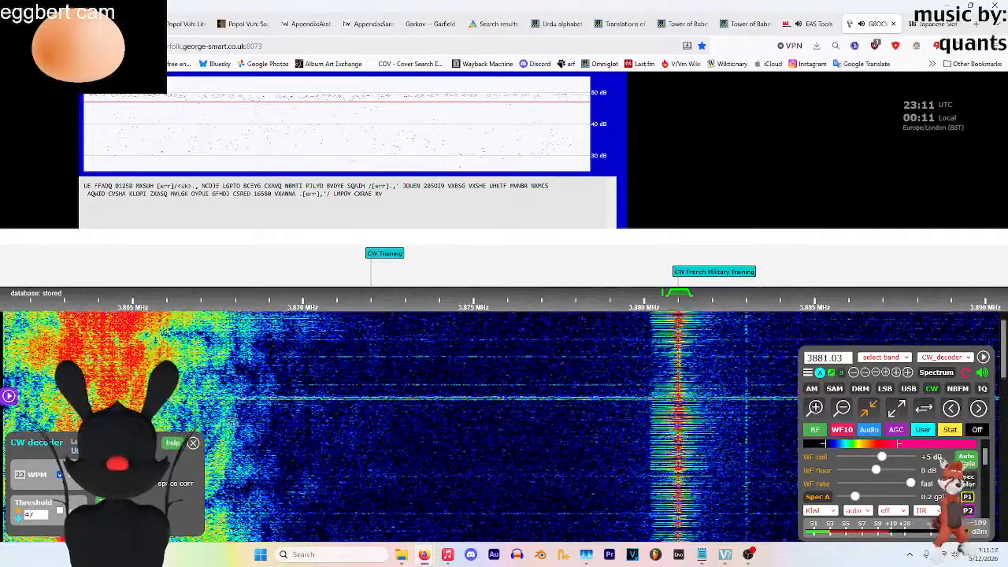
Close the CW decoder and tune to the AM Shortwave Radio station at 3975.00 kHz
{"action": "left_click", "coordinate": [193, 443]}
{"action": "scroll", "coordinate": [556, 279], "scroll_direction": "down", "scroll_amount": 3}
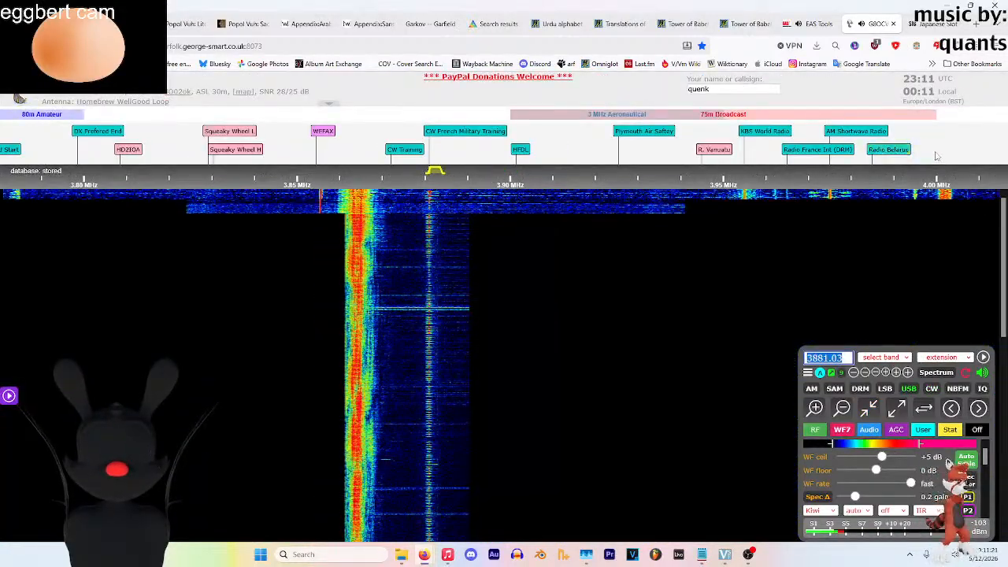
{"action": "left_click_drag", "start_coordinate": [840, 182], "coordinate": [797, 189]}
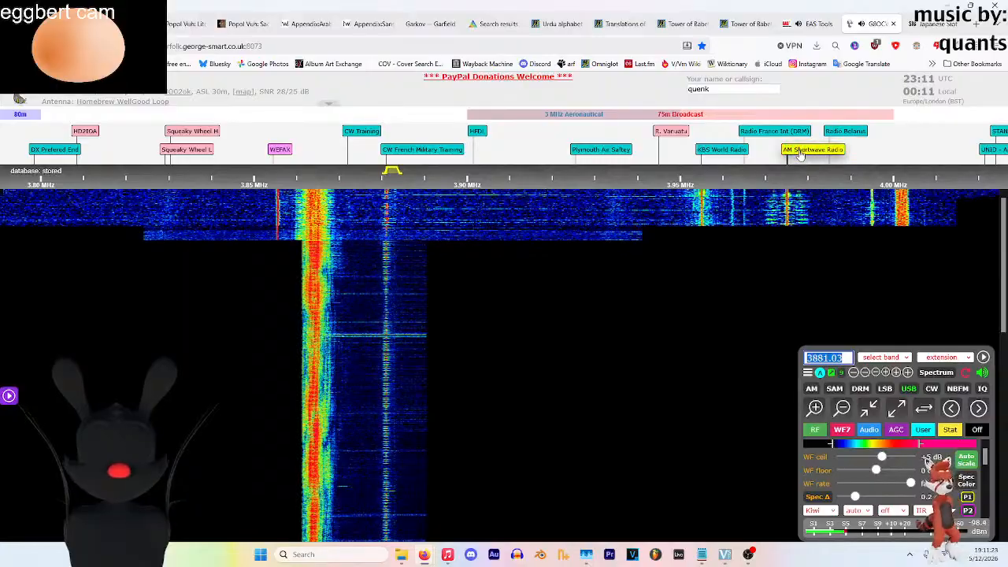
{"action": "left_click", "coordinate": [800, 152]}
{"action": "scroll", "coordinate": [800, 158], "scroll_direction": "up", "scroll_amount": 1}
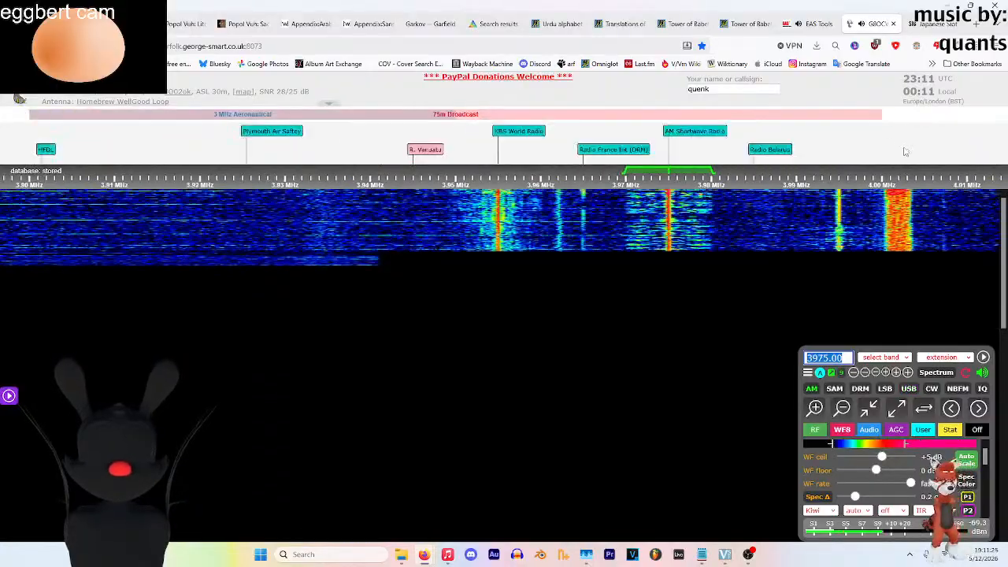
Tune in AM to the signal at 3994.98 kHz and to KBS World Radio at 3955.01 kHz
{"action": "left_click_drag", "start_coordinate": [804, 164], "coordinate": [810, 162]}
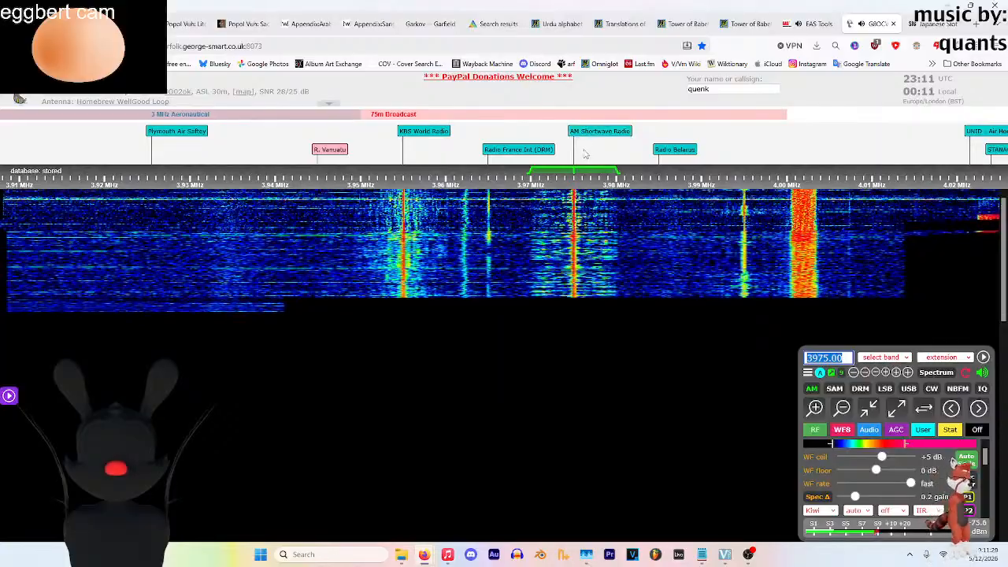
{"action": "left_click_drag", "start_coordinate": [585, 156], "coordinate": [480, 158]}
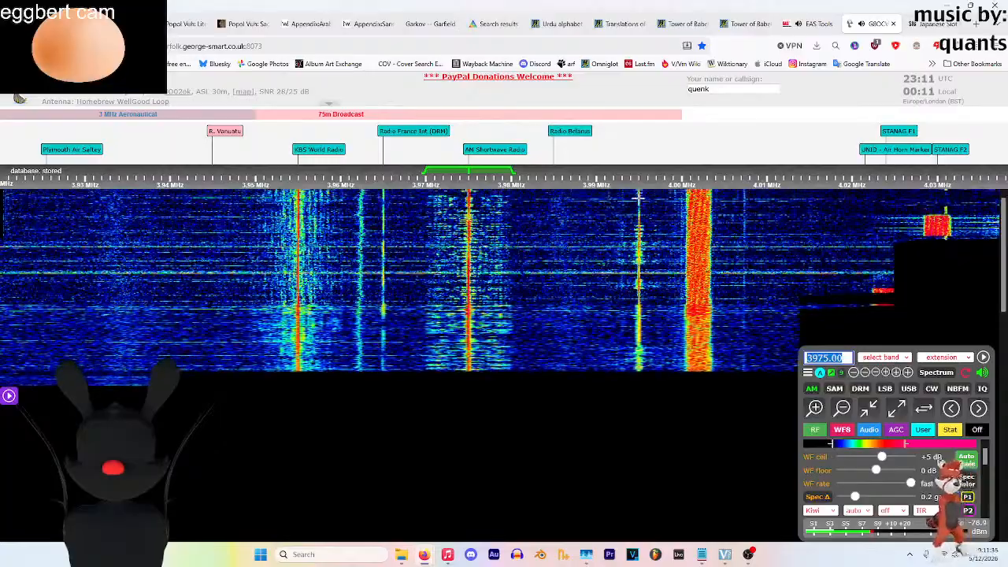
{"action": "left_click", "coordinate": [642, 246]}
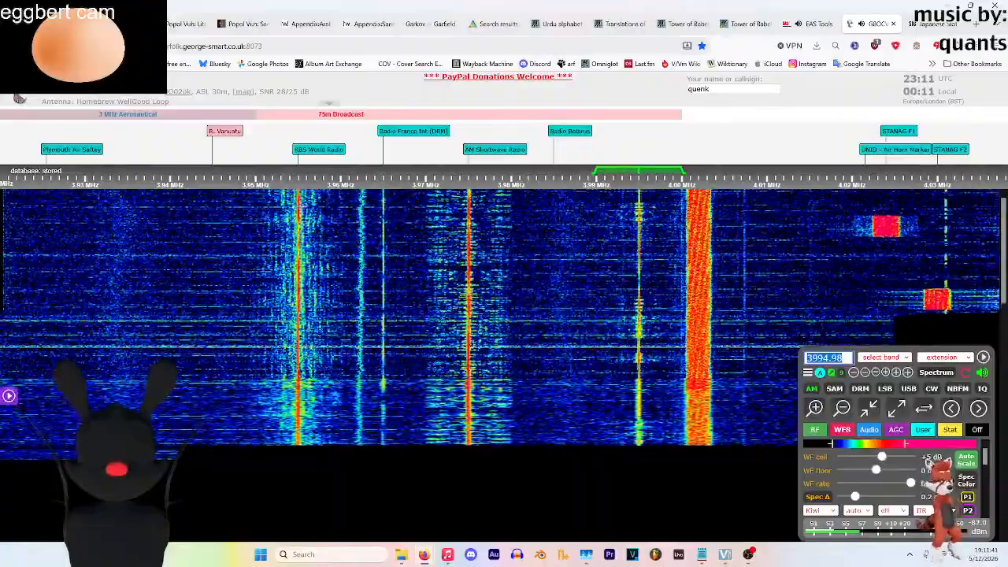
{"action": "left_click", "coordinate": [298, 236]}
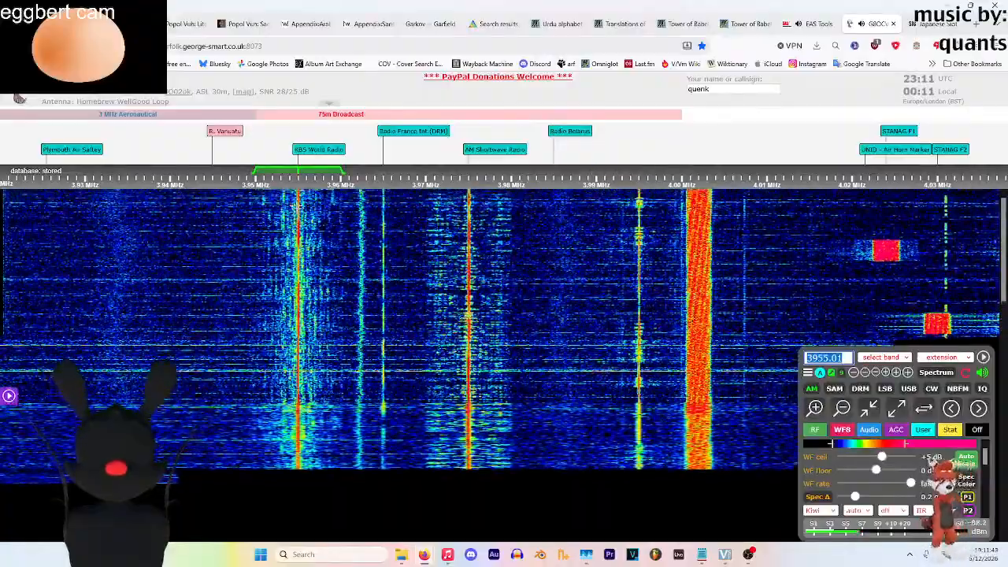
Tune in USB to the signal burst near the STANAG F2 label at 4029.40 kHz
{"action": "left_click_drag", "start_coordinate": [771, 140], "coordinate": [900, 149]}
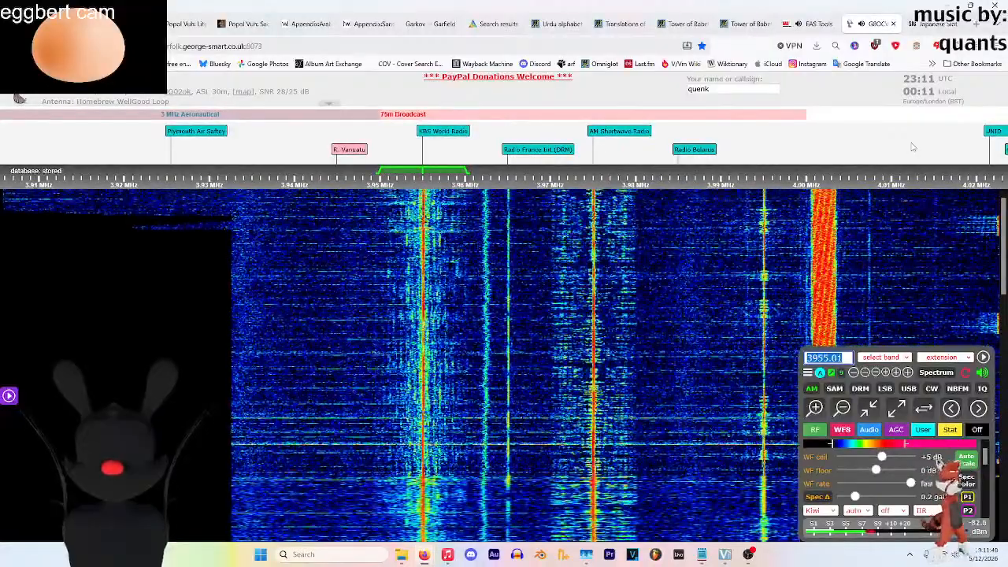
{"action": "left_click_drag", "start_coordinate": [913, 147], "coordinate": [285, 148]}
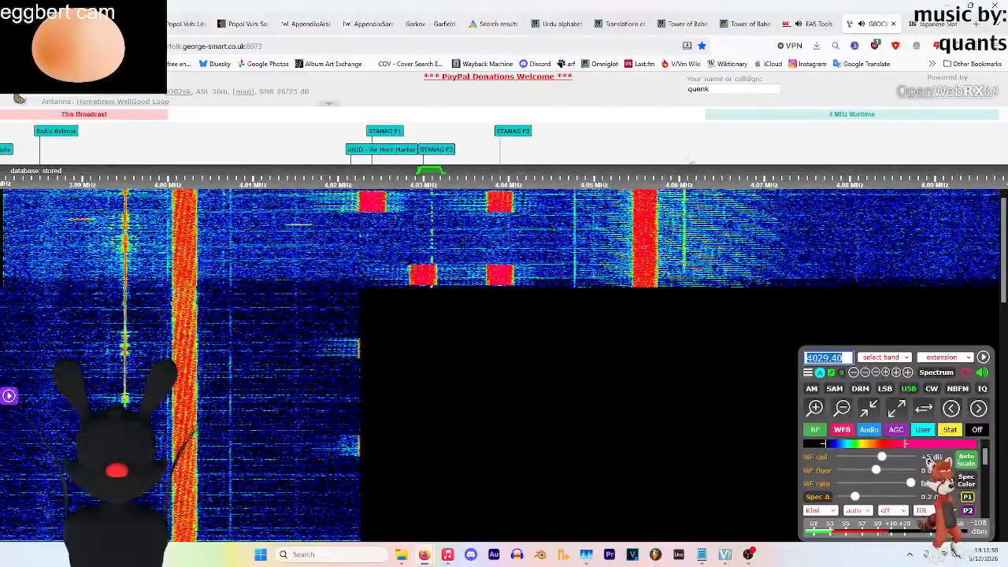
{"action": "left_click_drag", "start_coordinate": [733, 160], "coordinate": [704, 163]}
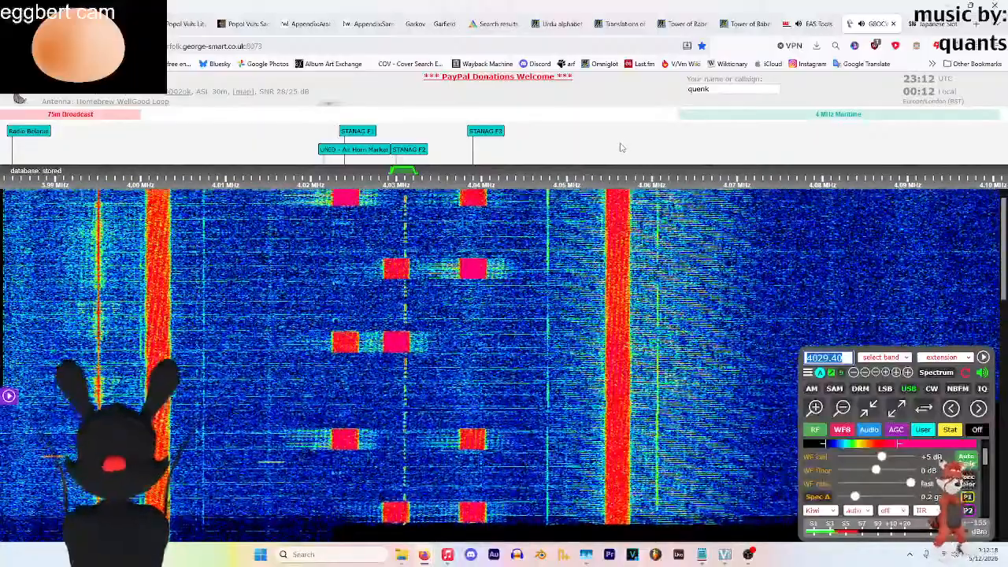
Tune through the 4 MHz Maritime band to the signal at 4227.09 kHz and the R marker signal at 4325.26 kHz
{"action": "left_click_drag", "start_coordinate": [620, 148], "coordinate": [499, 153]}
{"action": "scroll", "coordinate": [395, 153], "scroll_direction": "down", "scroll_amount": 1}
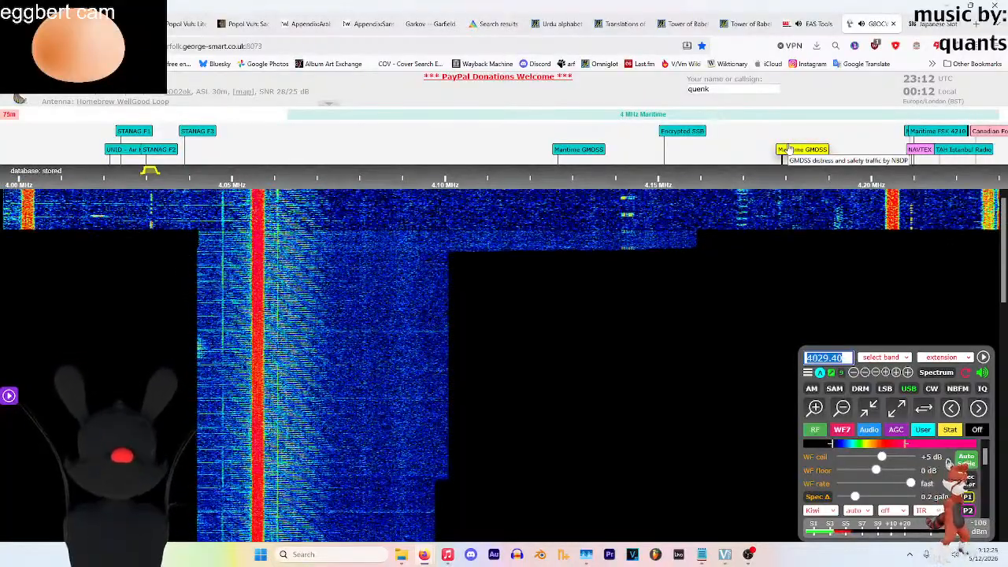
{"action": "left_click_drag", "start_coordinate": [857, 130], "coordinate": [473, 135]}
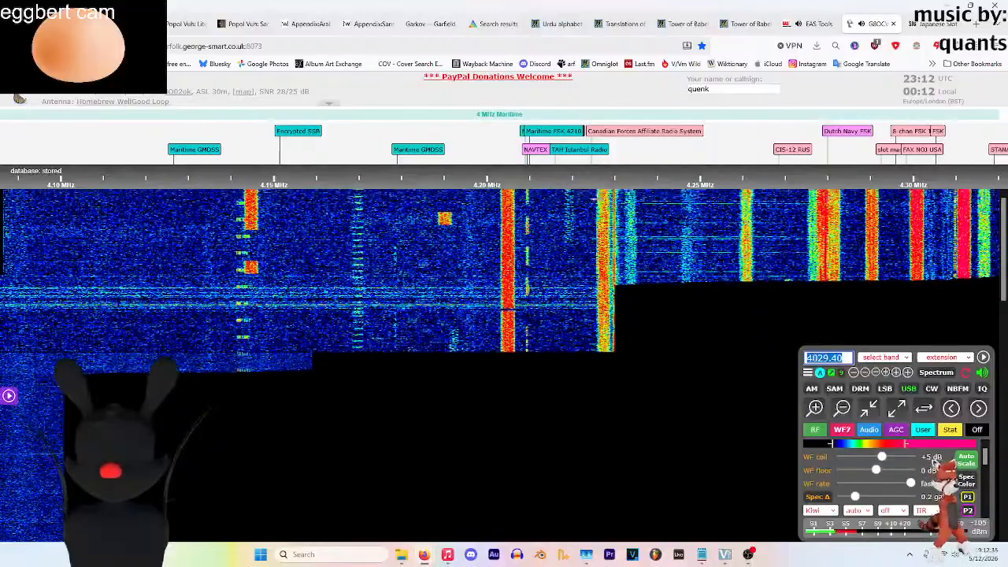
{"action": "left_click", "coordinate": [603, 178]}
{"action": "left_click_drag", "start_coordinate": [714, 154], "coordinate": [249, 222]}
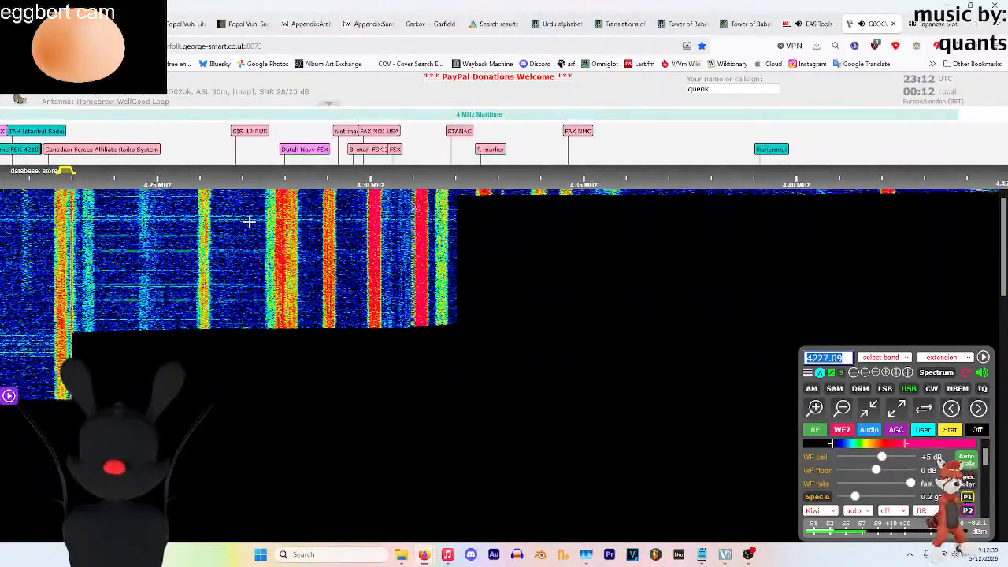
{"action": "left_click", "coordinate": [479, 194]}
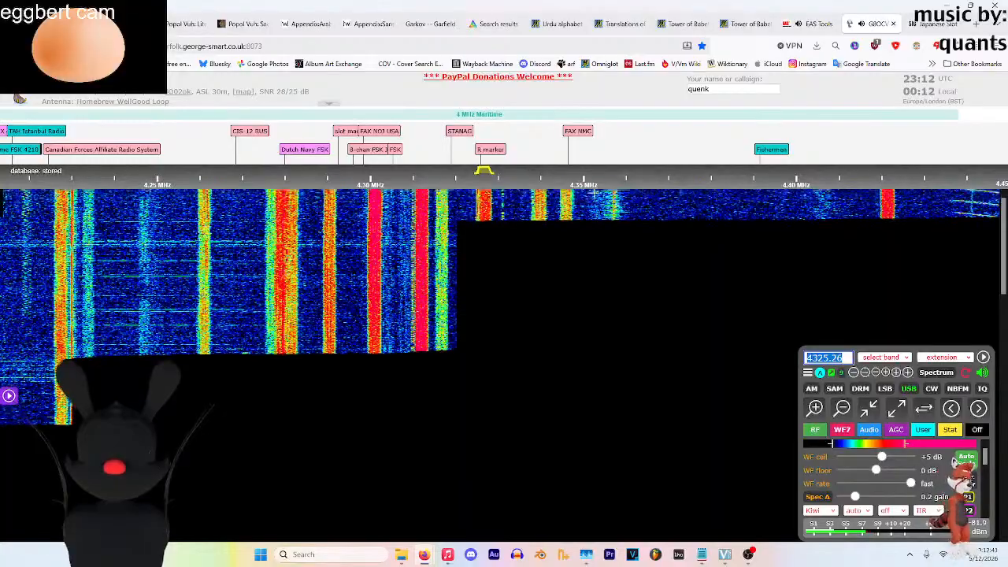
Tune to the sweeping CODAR signal at 4456.31 kHz and fine-tune it to 4456.80 kHz
{"action": "left_click_drag", "start_coordinate": [621, 147], "coordinate": [44, 164]}
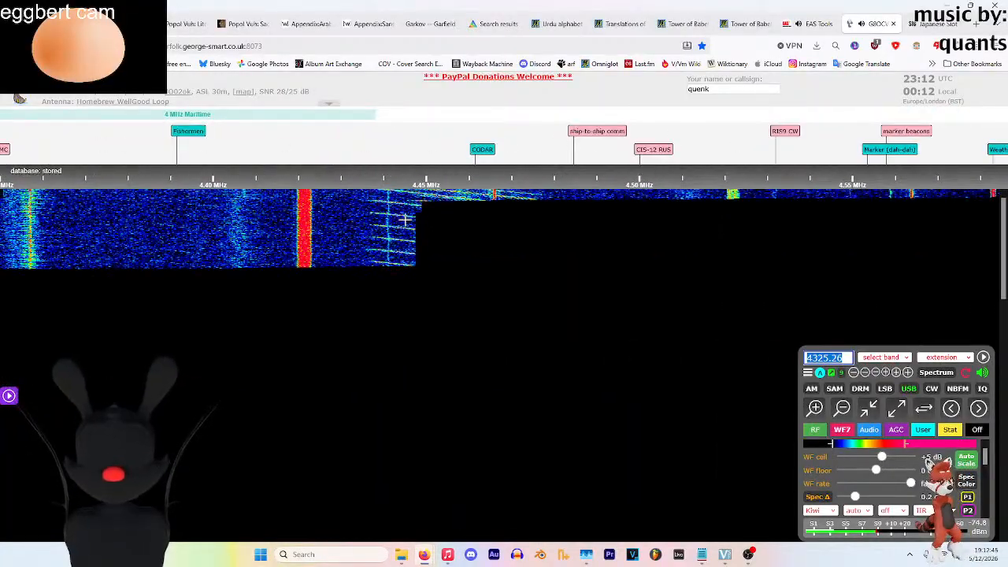
{"action": "left_click", "coordinate": [459, 202]}
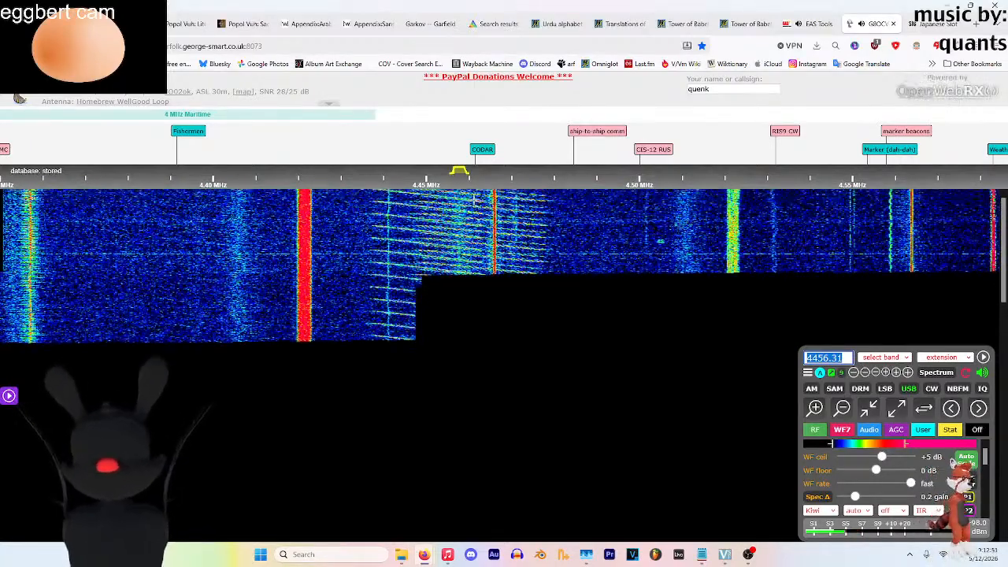
{"action": "scroll", "coordinate": [475, 210], "scroll_direction": "up", "scroll_amount": 1}
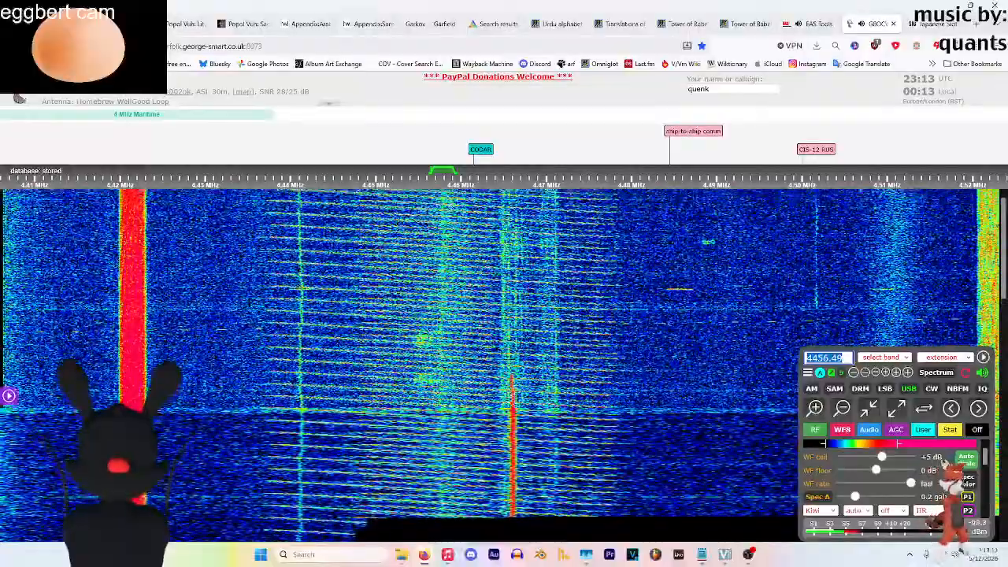
{"action": "key", "text": "Left"}
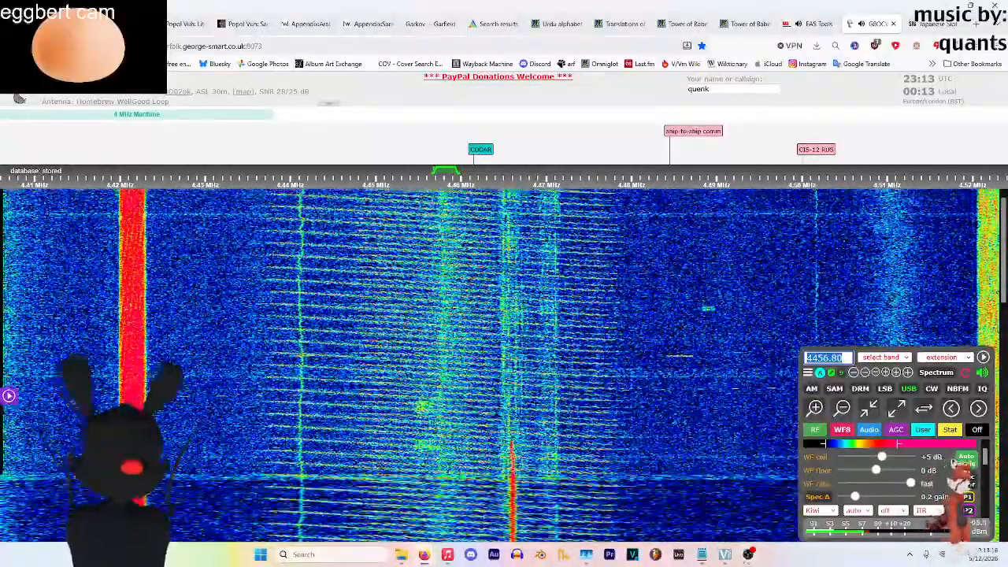
{"action": "mouse_move", "coordinate": [748, 556]}
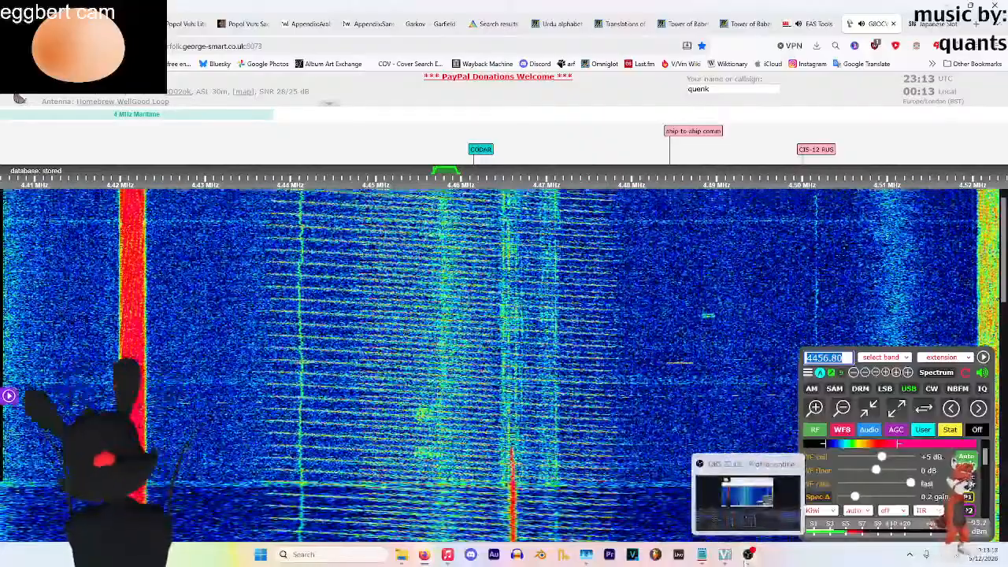
Tune to the strong signal at 4644.74 kHz, shift to 4643.38 kHz and retune to 4629.71 kHz near the UVB-76 Buzzer
{"action": "scroll", "coordinate": [261, 135], "scroll_direction": "down", "scroll_amount": 2}
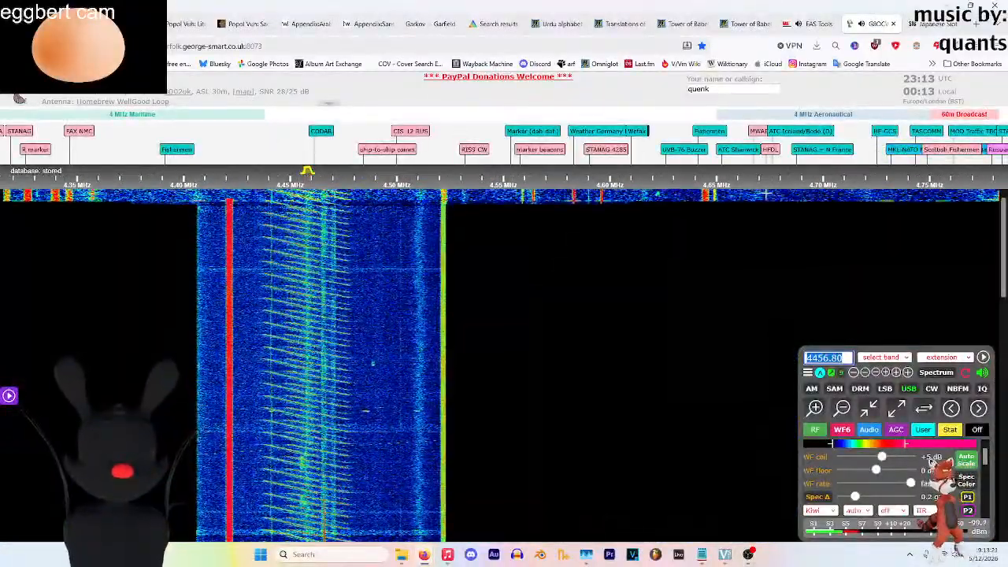
{"action": "type", "text": "4644.74"}
{"action": "key", "text": "Return"}
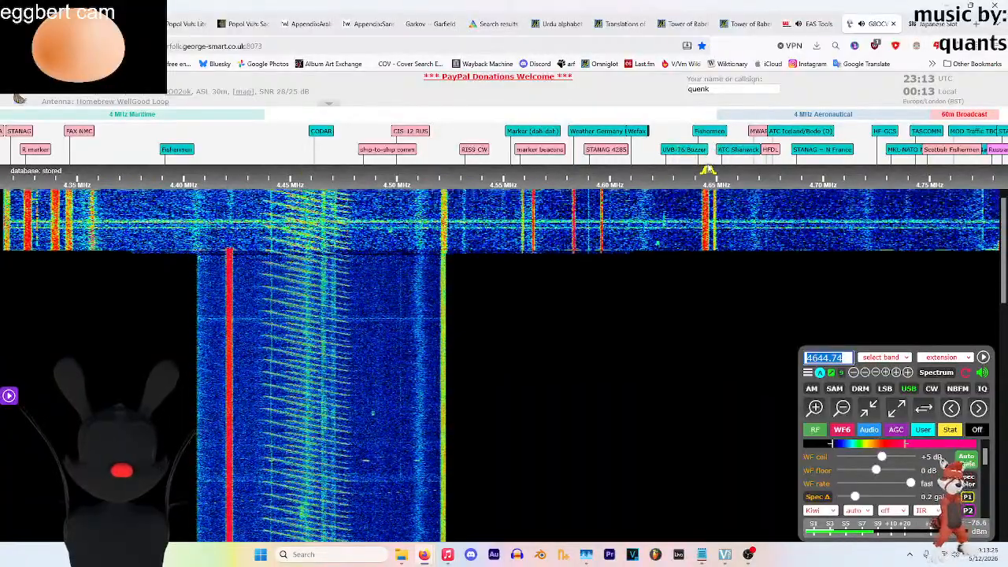
{"action": "scroll", "coordinate": [708, 169], "scroll_direction": "up", "scroll_amount": 2}
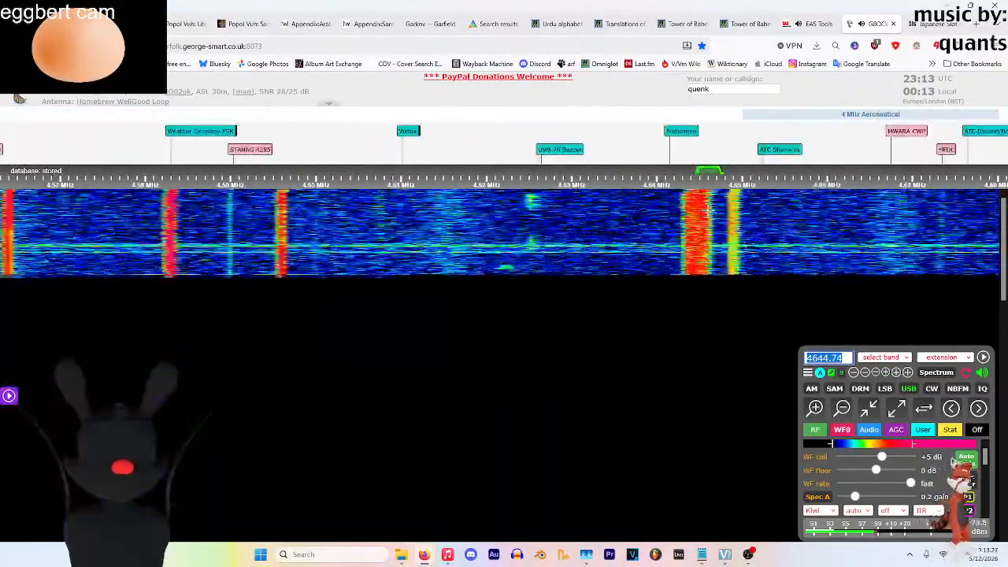
{"action": "scroll", "coordinate": [708, 183], "scroll_direction": "up", "scroll_amount": 1}
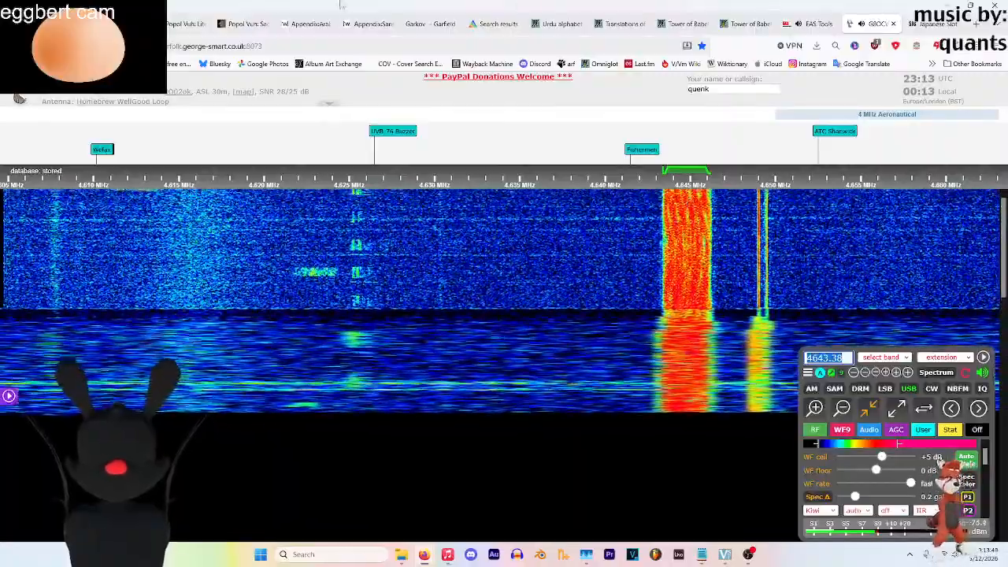
{"action": "left_click", "coordinate": [457, 178]}
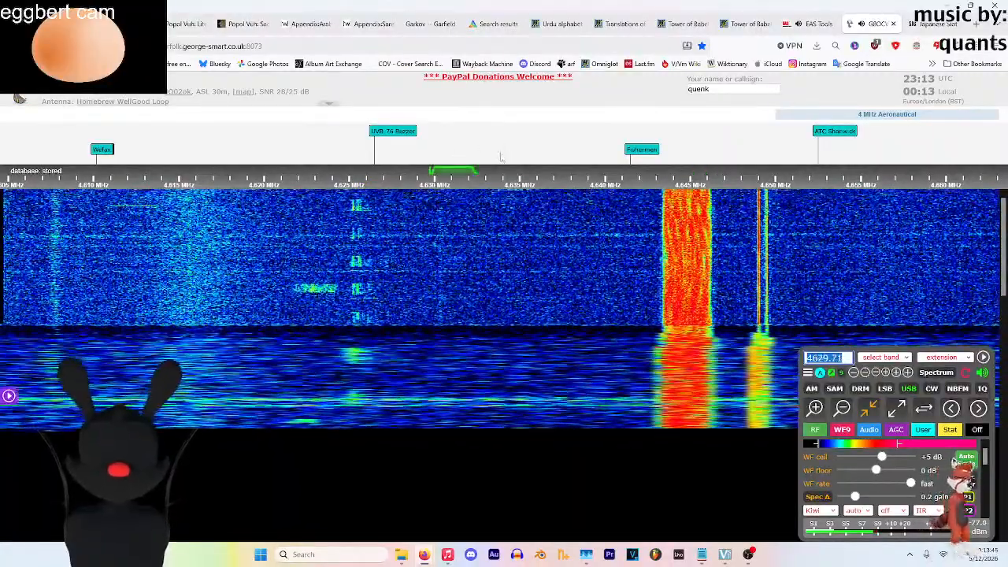
Tune to the wide signal near the Fishermen label in the 60m Broadcast band at 4895.20 kHz, refining it to 4894.49 kHz
{"action": "scroll", "coordinate": [492, 138], "scroll_direction": "down", "scroll_amount": 1}
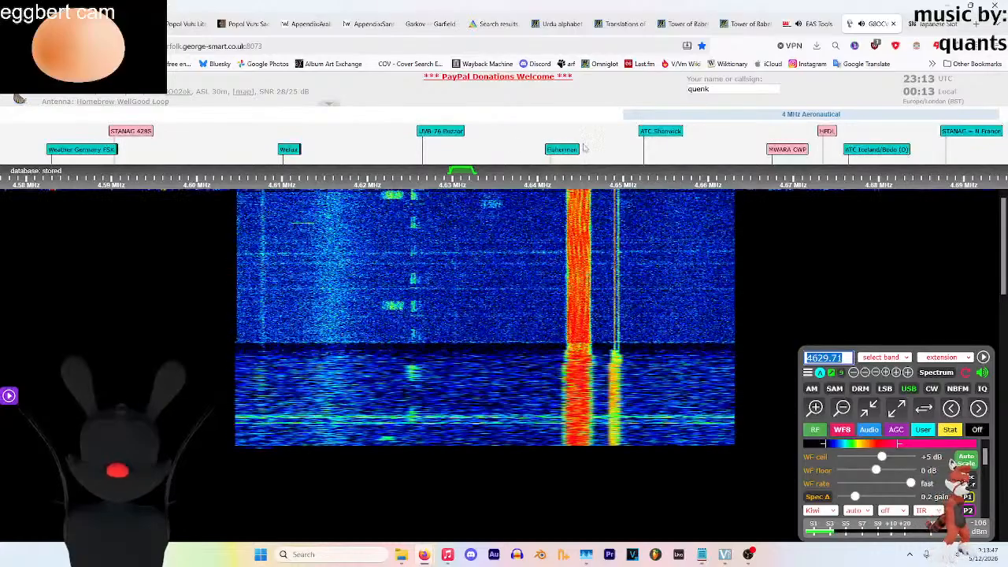
{"action": "left_click_drag", "start_coordinate": [596, 146], "coordinate": [288, 149]}
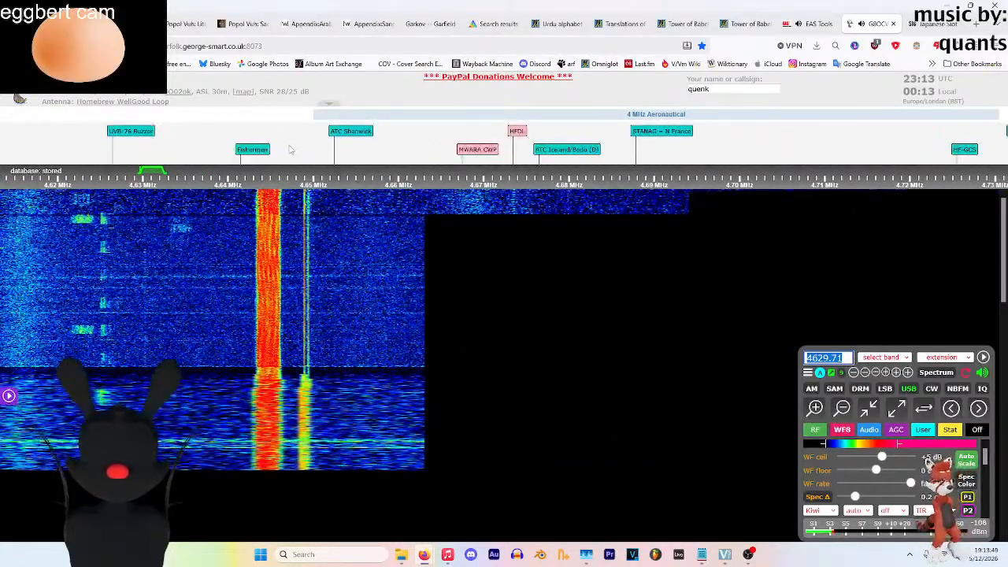
{"action": "scroll", "coordinate": [432, 141], "scroll_direction": "down", "scroll_amount": 1}
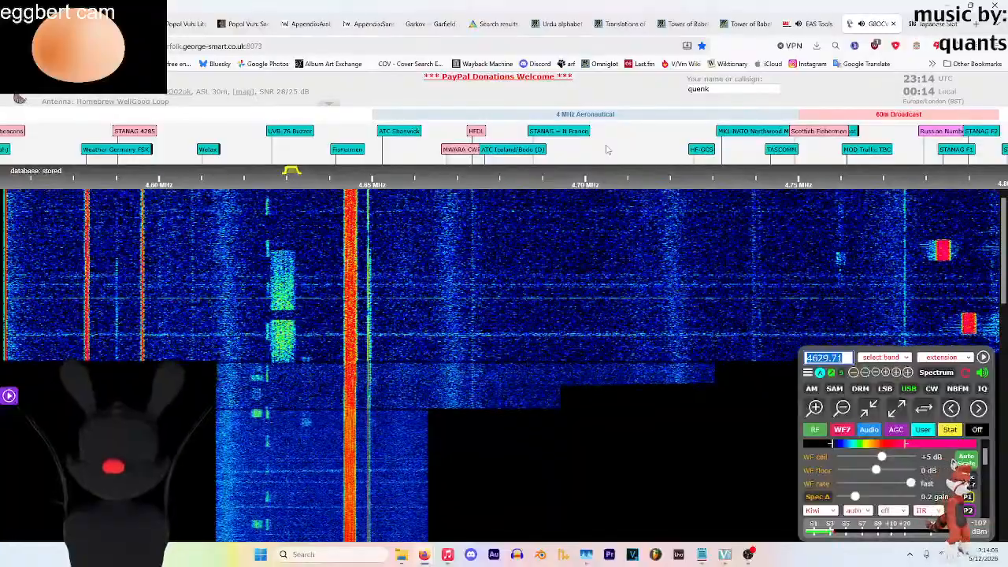
{"action": "left_click_drag", "start_coordinate": [606, 150], "coordinate": [192, 150]}
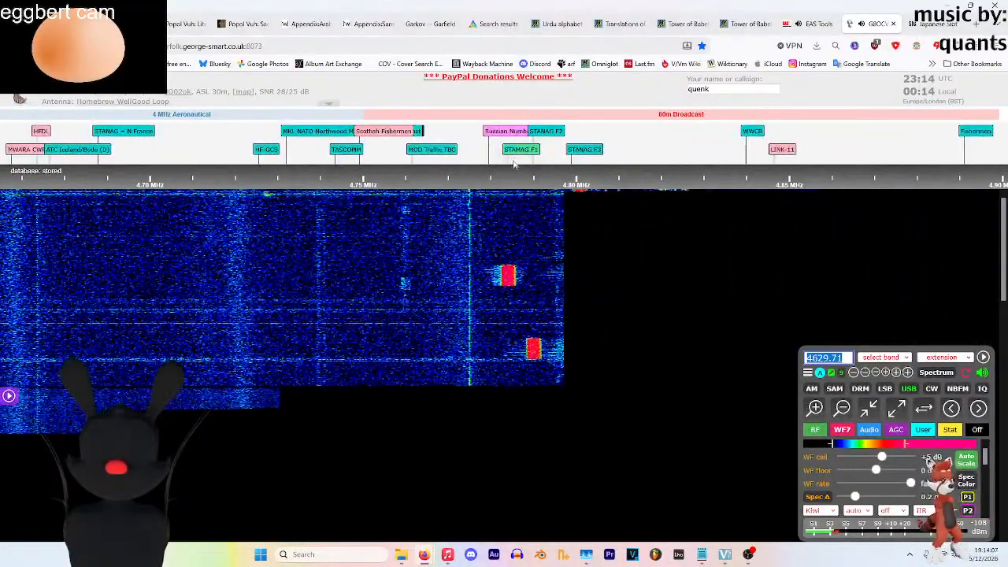
{"action": "left_click_drag", "start_coordinate": [666, 169], "coordinate": [313, 170]}
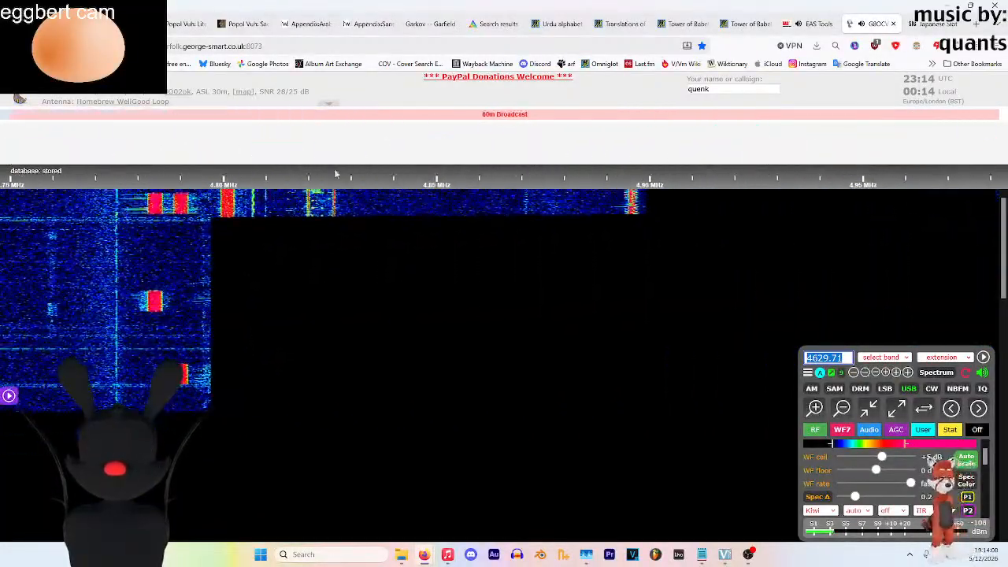
{"action": "left_click", "coordinate": [635, 169]}
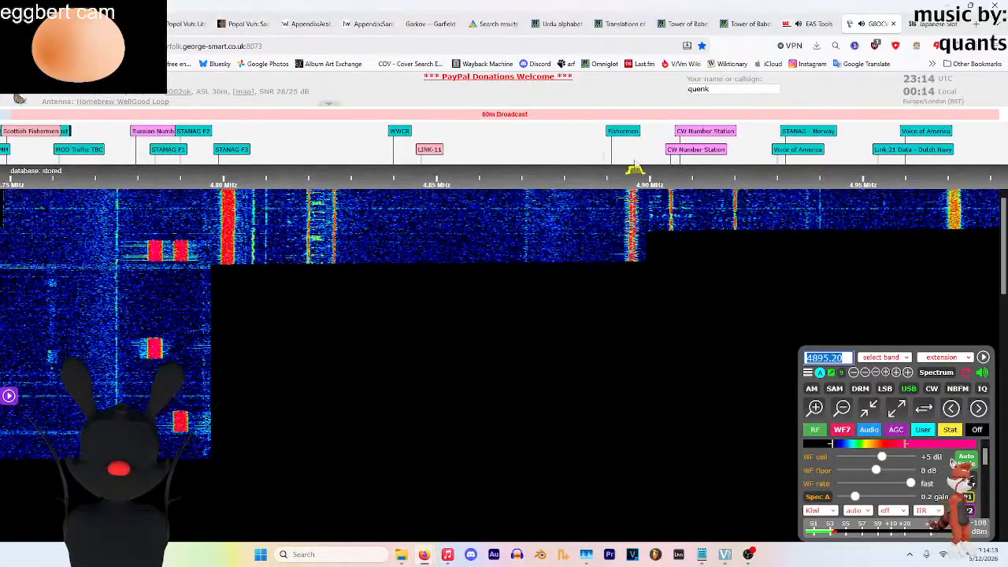
{"action": "scroll", "coordinate": [635, 167], "scroll_direction": "up", "scroll_amount": 1}
{"action": "scroll", "coordinate": [633, 156], "scroll_direction": "up", "scroll_amount": 1}
{"action": "left_click", "coordinate": [630, 151]}
Tune to the signal at 4918.68 kHz and scan up the waterfall to the 60m Amateur and 5 MHz Aeronautical bands
{"action": "left_click_drag", "start_coordinate": [890, 133], "coordinate": [281, 151]}
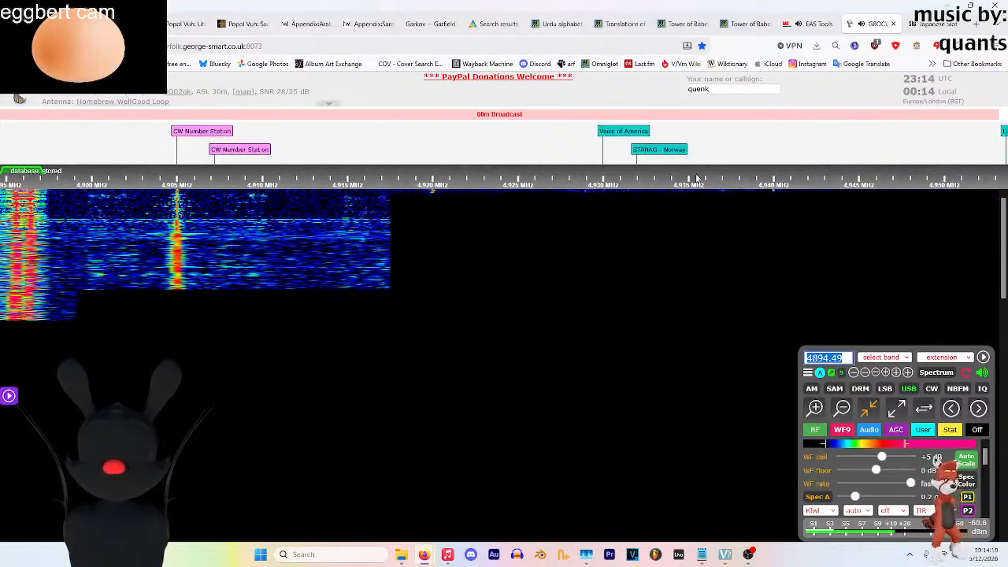
{"action": "left_click", "coordinate": [433, 196]}
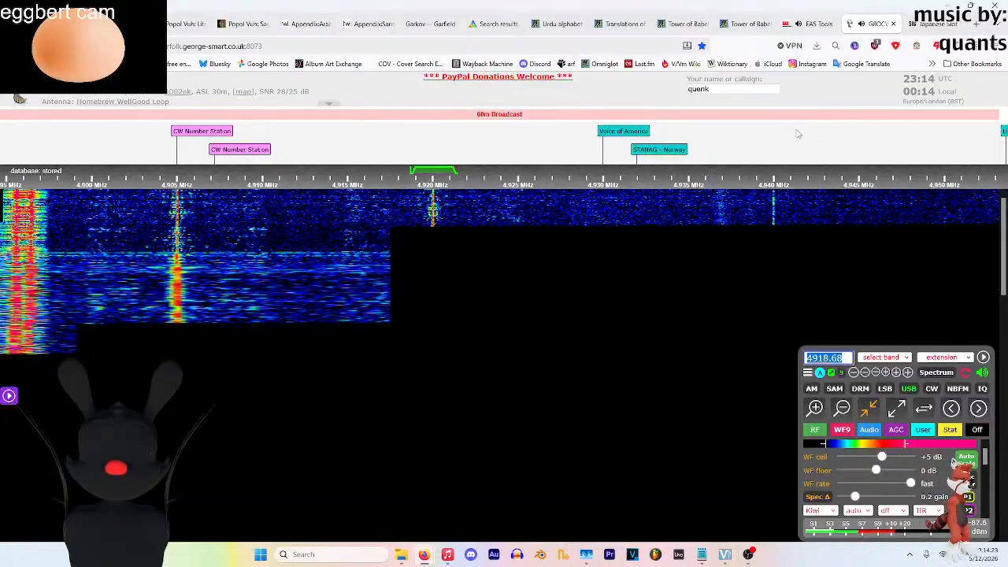
{"action": "scroll", "coordinate": [118, 156], "scroll_direction": "down", "scroll_amount": 3}
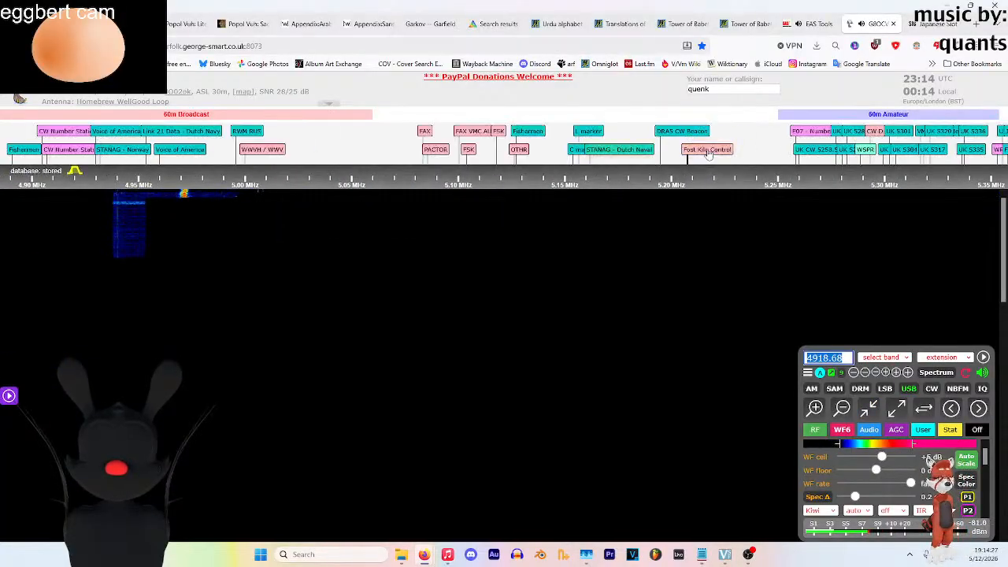
{"action": "key", "text": "shift+period"}
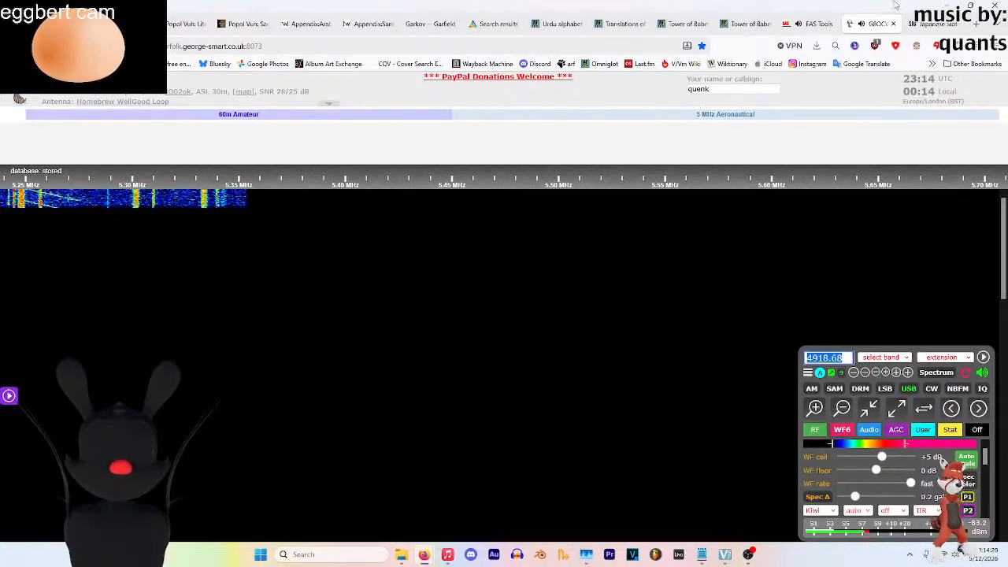
{"action": "left_click", "coordinate": [935, 24]}
{"action": "left_click", "coordinate": [872, 24]}
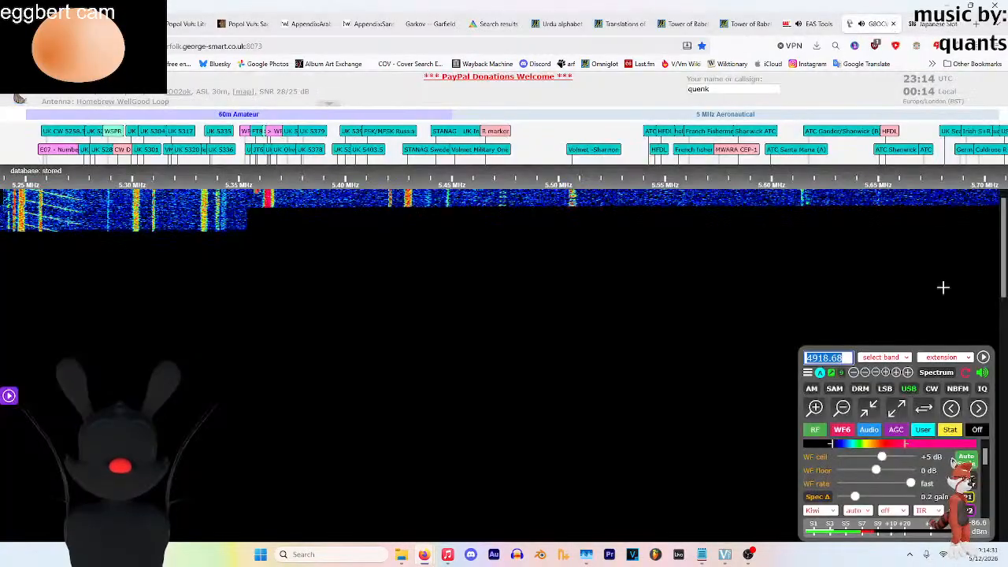
Switch to the Japanese Slot Machine (XSL) wiki page and listen to the audio sample in its infobox
{"action": "key", "text": "ctrl+Tab"}
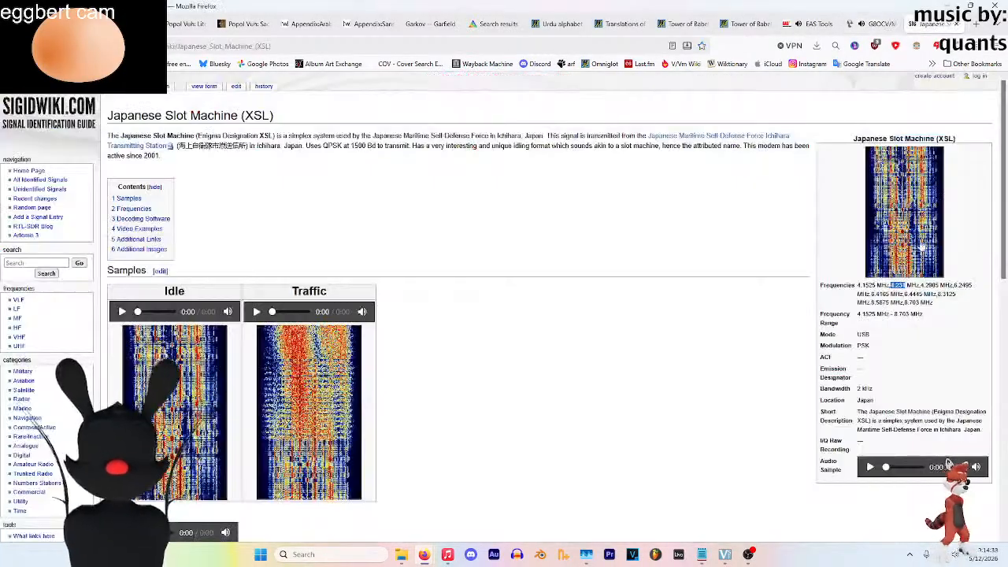
{"action": "left_click", "coordinate": [871, 465]}
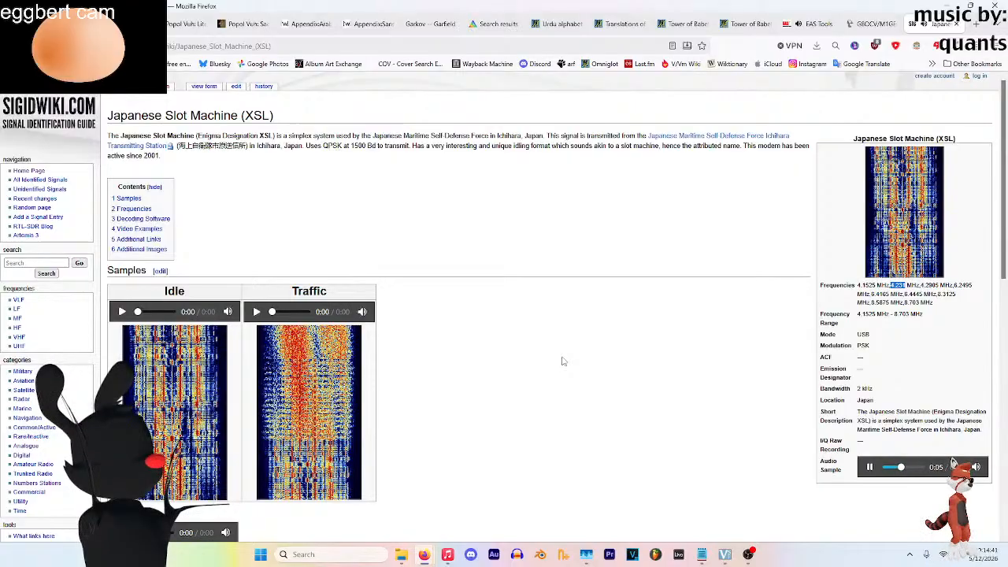
{"action": "left_click", "coordinate": [786, 324]}
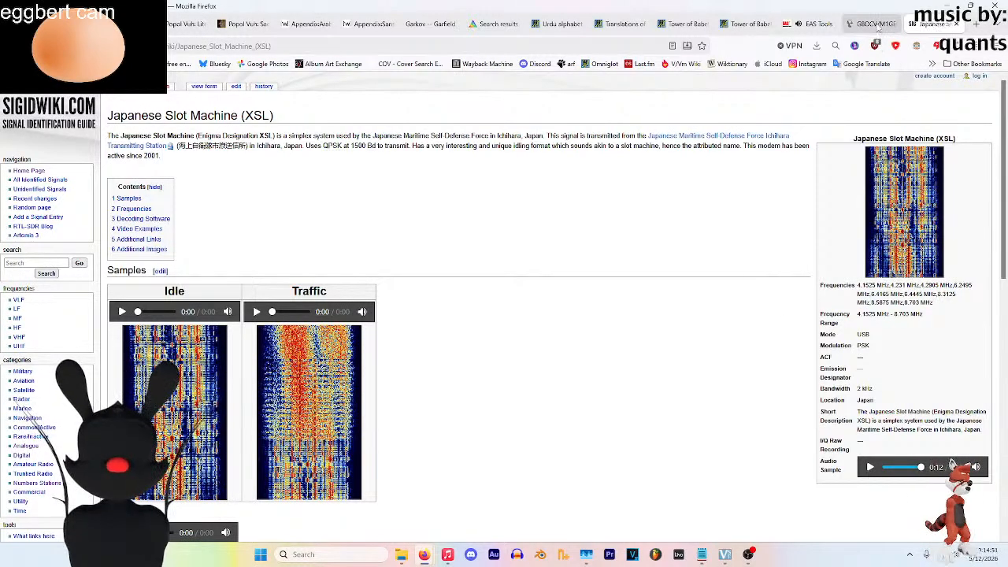
Play the Traffic audio sample of the Japanese Slot Machine and replay it from the start
{"action": "scroll", "coordinate": [266, 425], "scroll_direction": "down", "scroll_amount": 3}
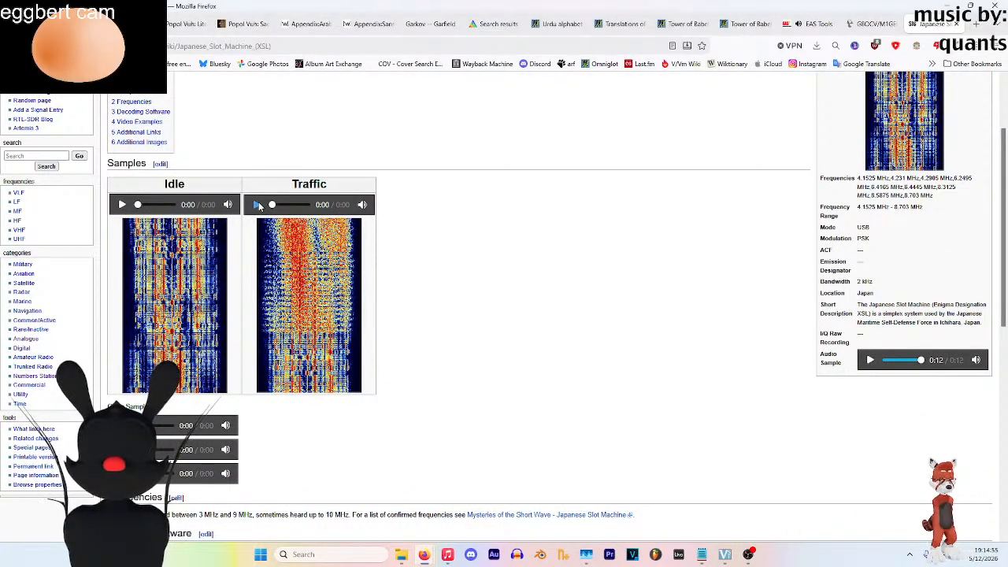
{"action": "left_click", "coordinate": [256, 205]}
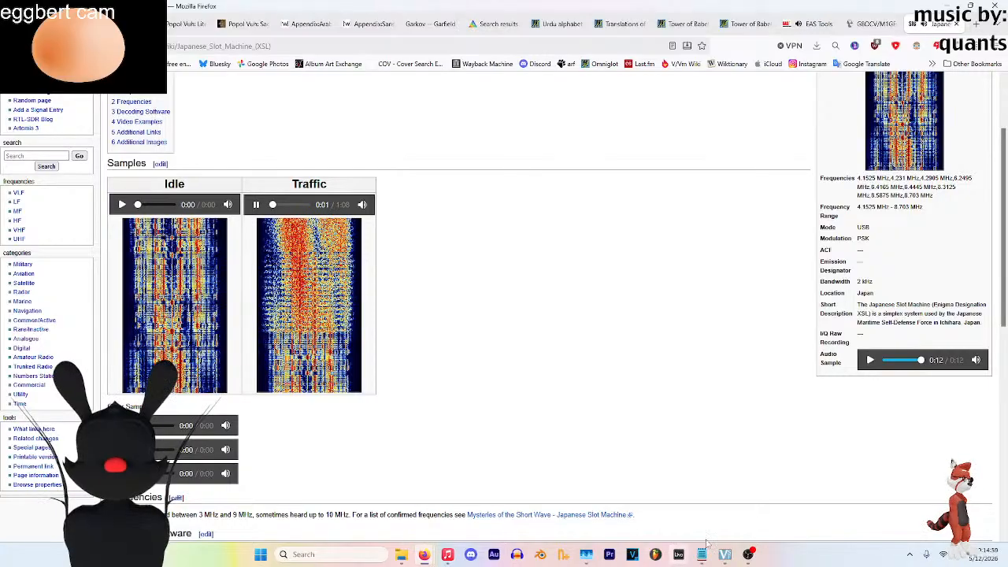
{"action": "mouse_move", "coordinate": [725, 552]}
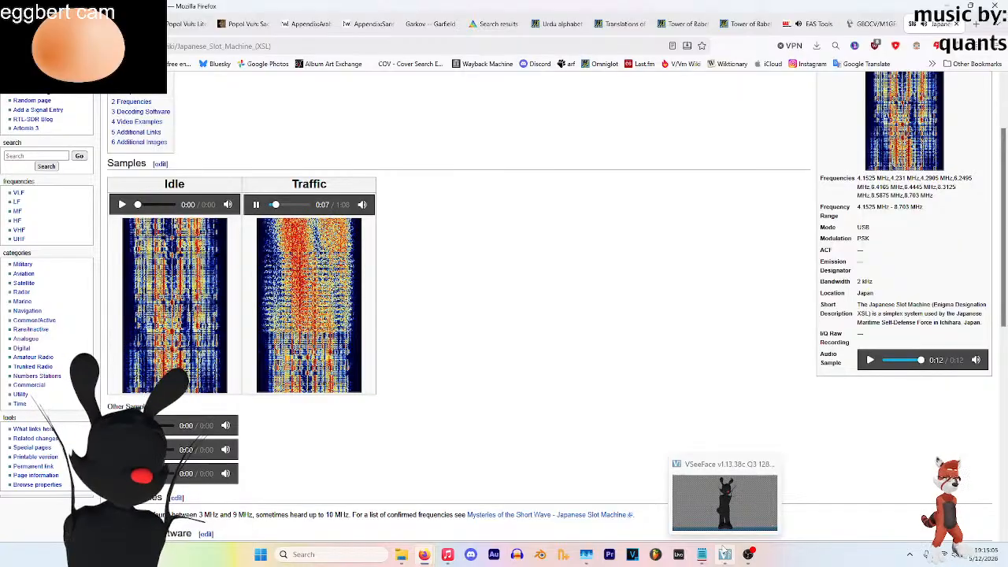
{"action": "left_click", "coordinate": [258, 205]}
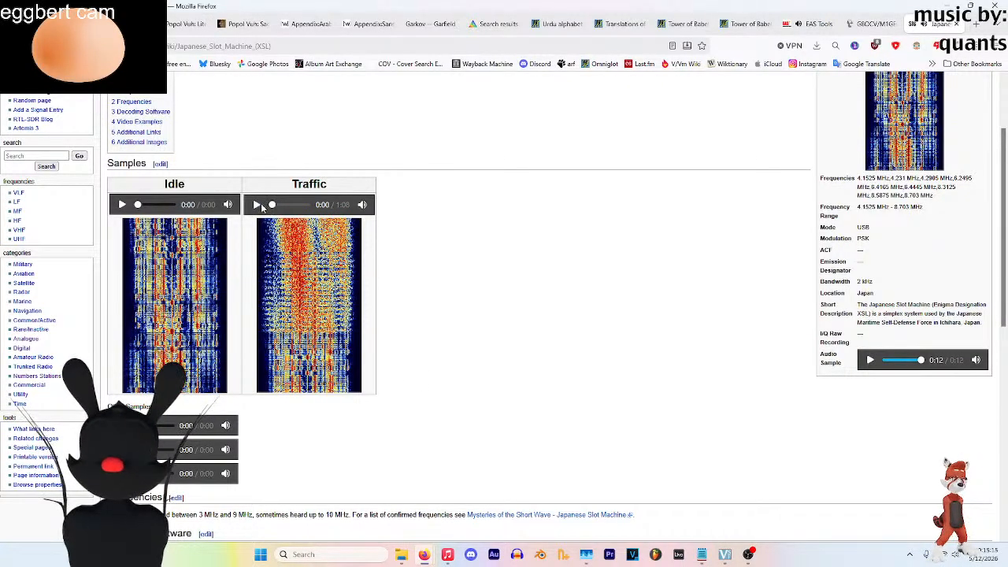
{"action": "left_click", "coordinate": [257, 204]}
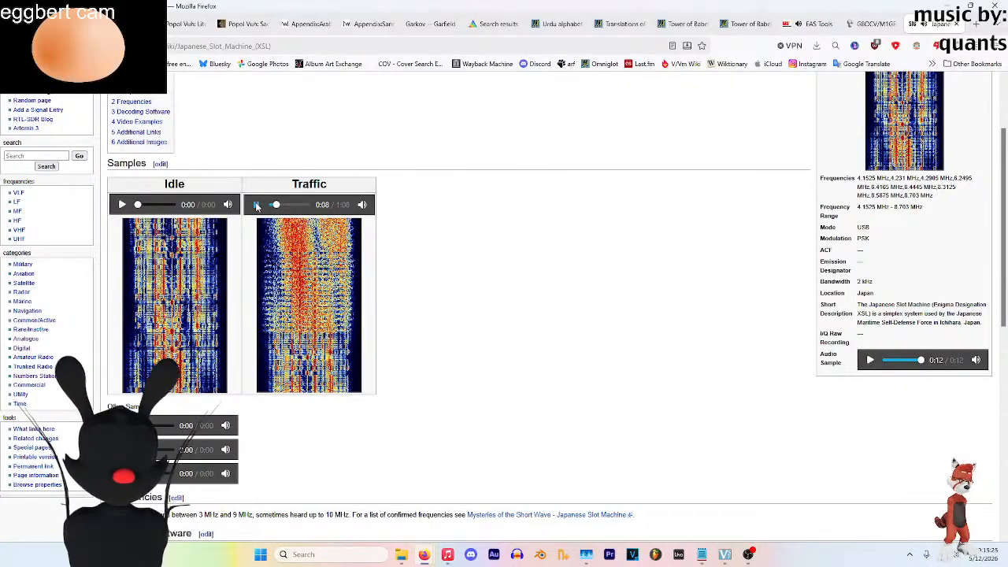
Return to the web SDR and tune to the Volmet Shannon signal at 5505.00 kHz
{"action": "left_click", "coordinate": [869, 24]}
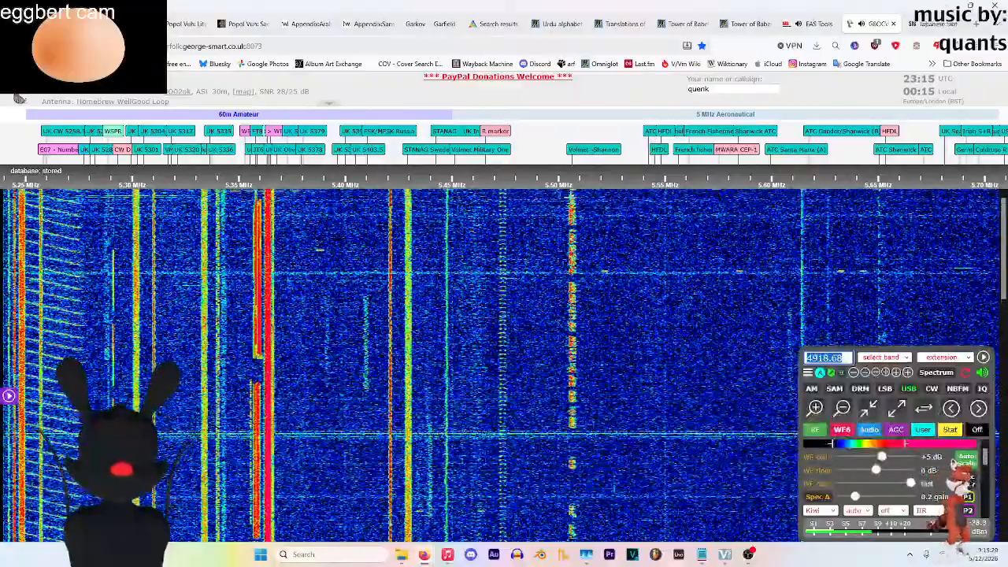
{"action": "left_click", "coordinate": [567, 315]}
{"action": "scroll", "coordinate": [567, 315], "scroll_direction": "up", "scroll_amount": 2}
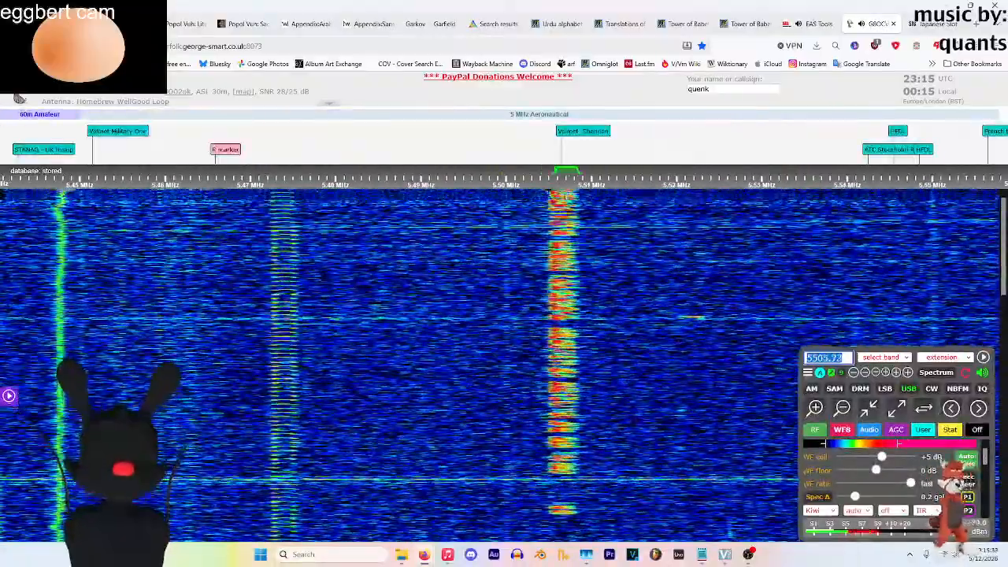
{"action": "scroll", "coordinate": [546, 203], "scroll_direction": "up", "scroll_amount": 1}
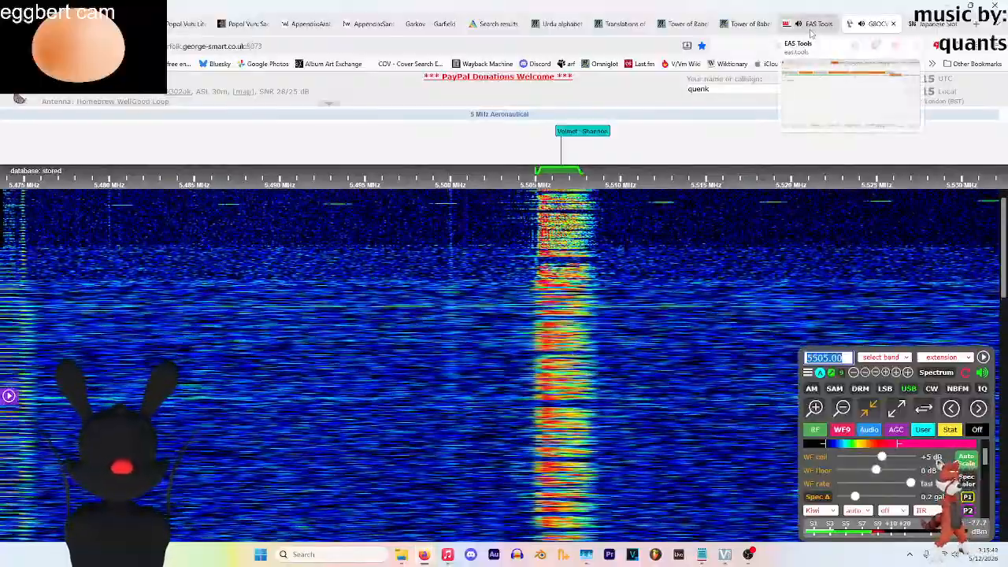
Switch to EAS Tools and turn on playback of the audio source for the running SAME stream decoder
{"action": "left_click", "coordinate": [808, 27]}
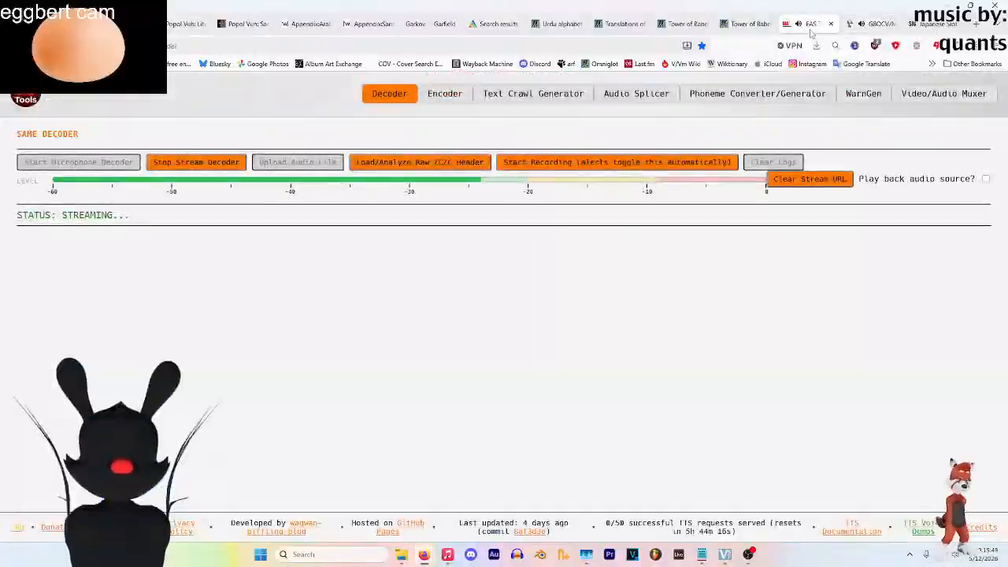
{"action": "left_click", "coordinate": [886, 29]}
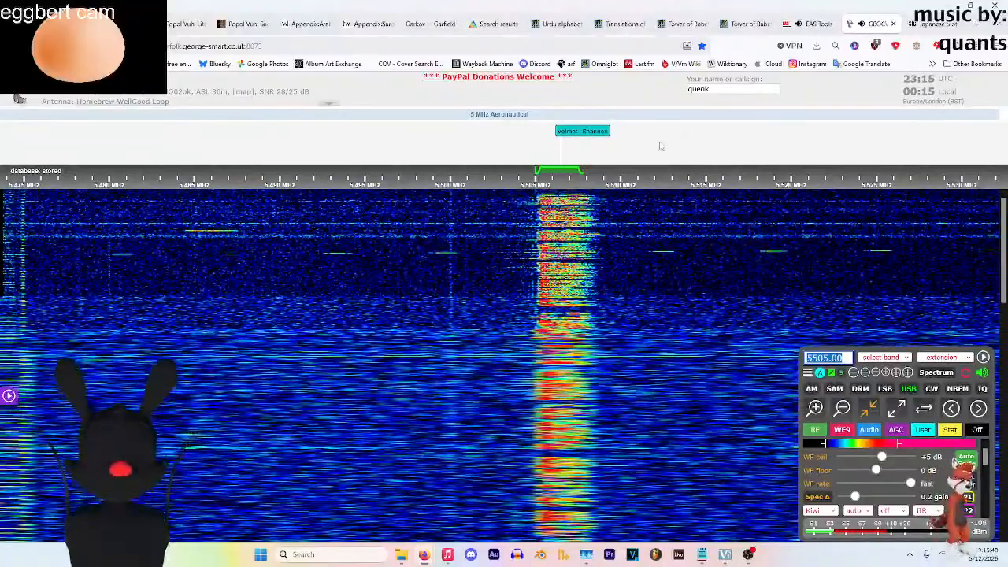
{"action": "left_click_drag", "start_coordinate": [661, 145], "coordinate": [430, 137]}
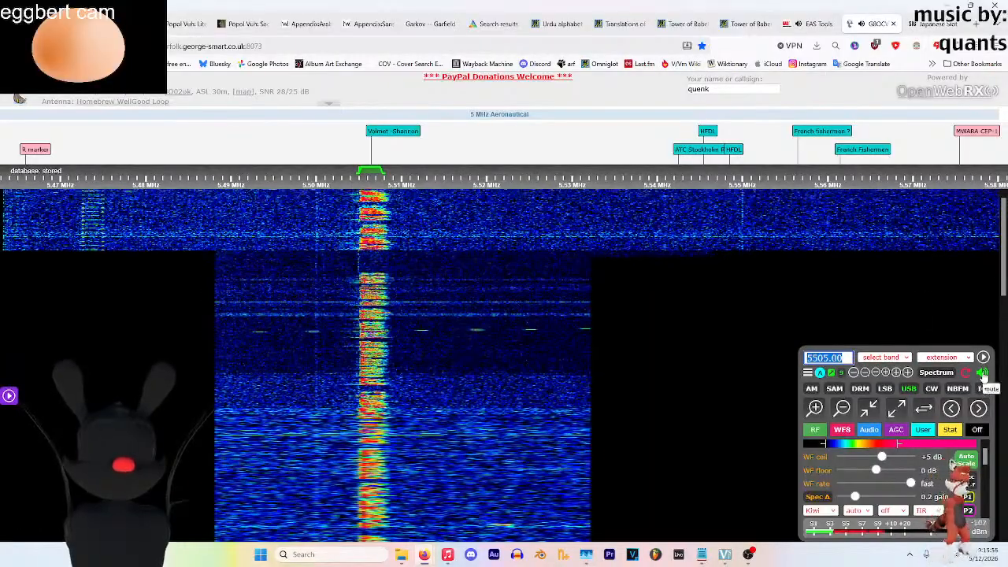
{"action": "left_click", "coordinate": [807, 24]}
{"action": "left_click", "coordinate": [986, 179]}
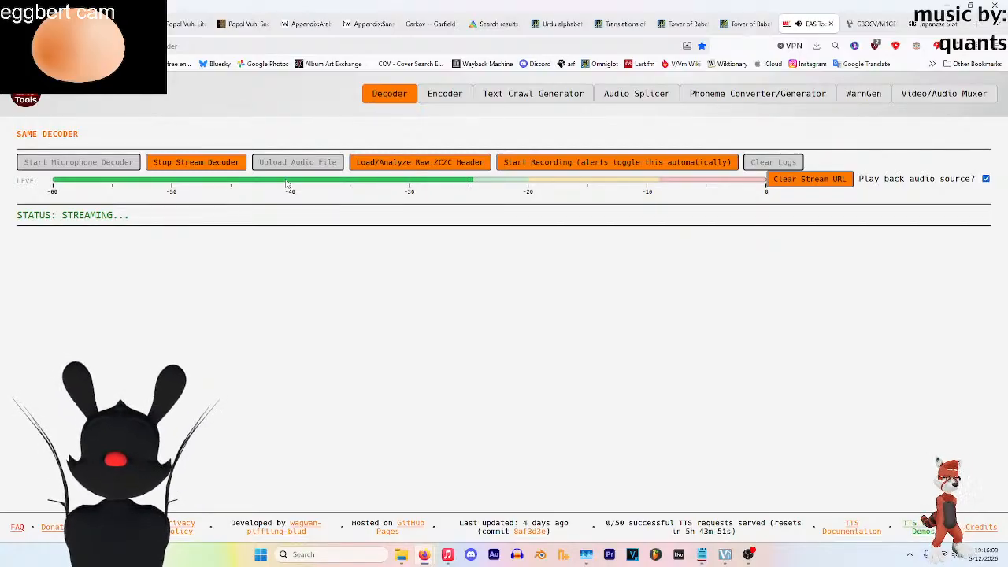
Examine the EAS encoder's header, location, attention tone, announcement and voice settings, and return to the decoder
{"action": "left_click", "coordinate": [445, 97]}
{"action": "left_click", "coordinate": [375, 104]}
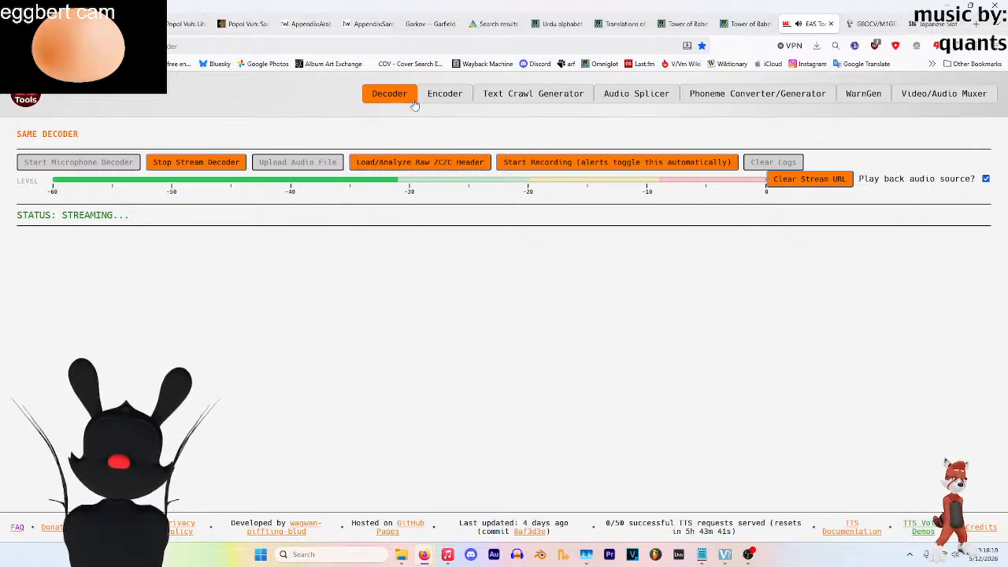
{"action": "left_click", "coordinate": [441, 97]}
{"action": "scroll", "coordinate": [475, 209], "scroll_direction": "down", "scroll_amount": 7}
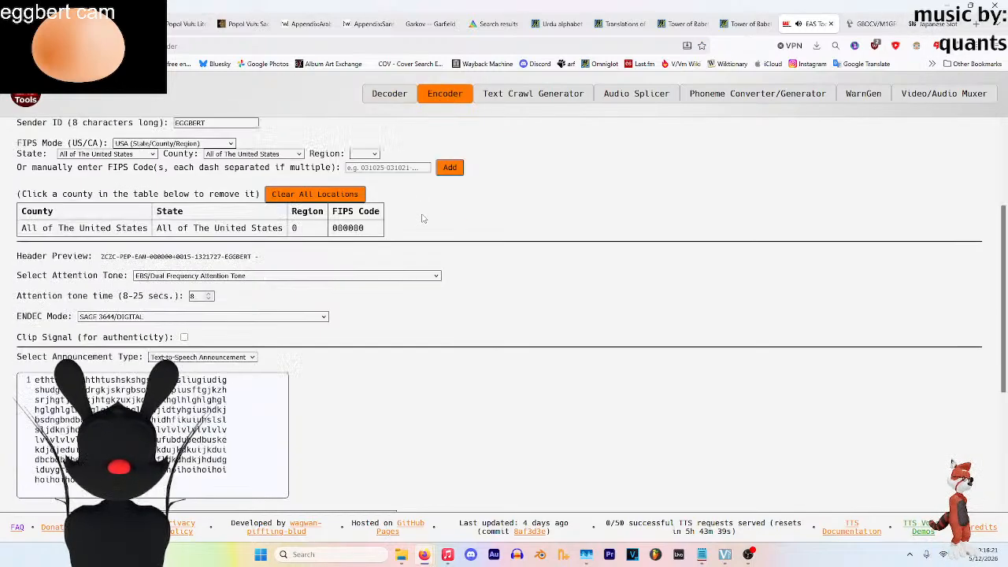
{"action": "scroll", "coordinate": [476, 220], "scroll_direction": "down", "scroll_amount": 3}
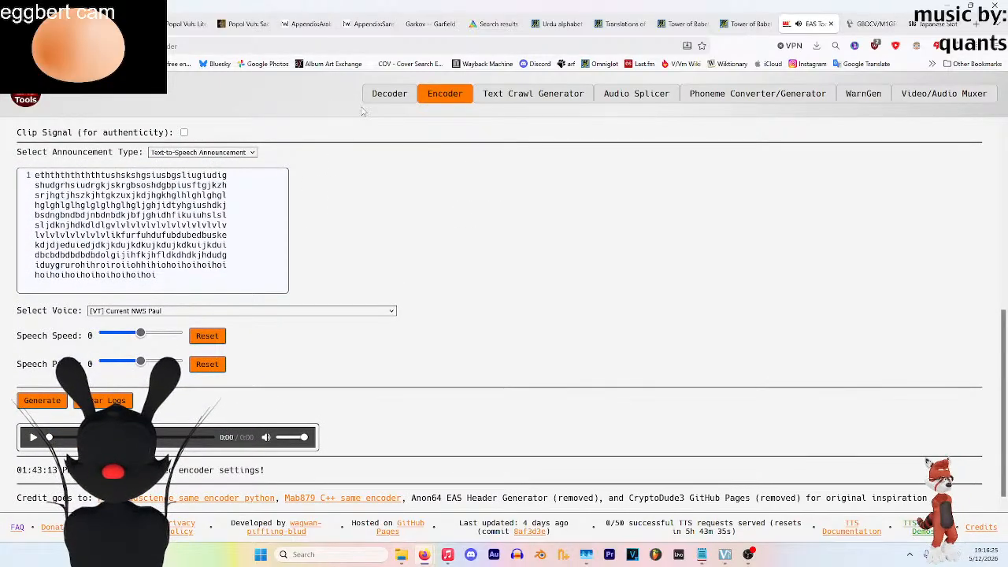
{"action": "left_click", "coordinate": [389, 95]}
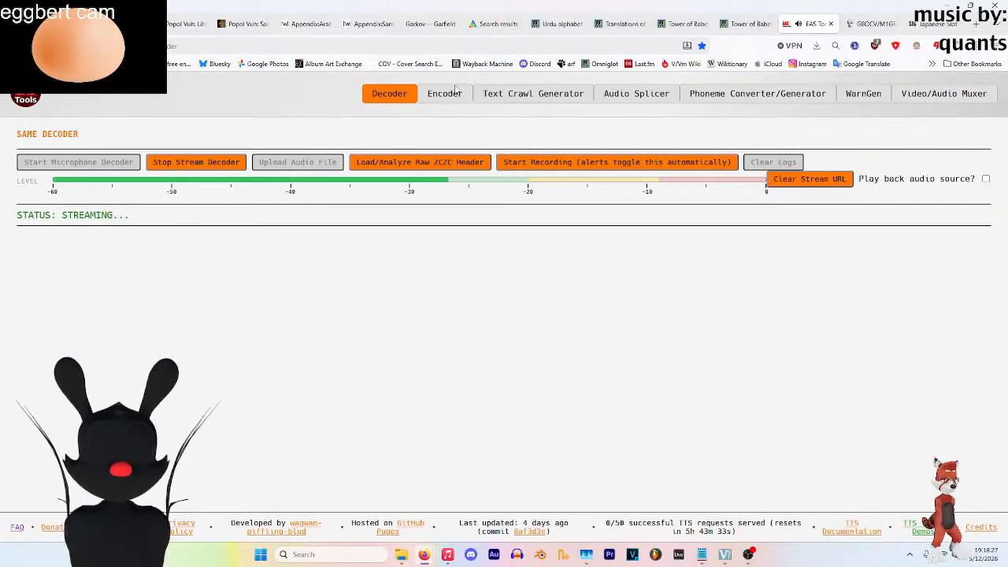
Generate the EAS alert audio in the encoder with the existing header and text-to-speech settings, and review those settings
{"action": "left_click", "coordinate": [445, 93]}
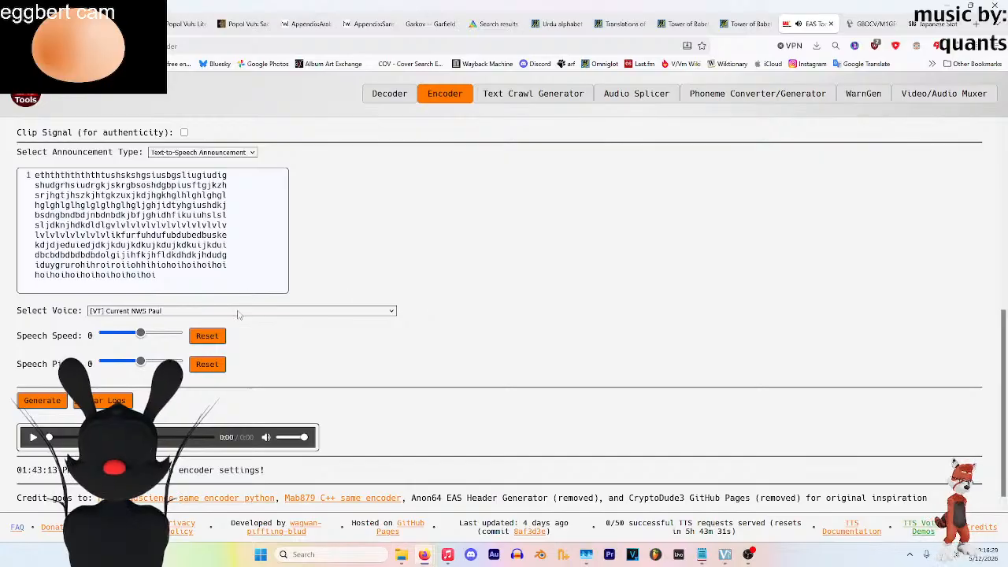
{"action": "left_click", "coordinate": [43, 401]}
{"action": "scroll", "coordinate": [472, 276], "scroll_direction": "up", "scroll_amount": 5}
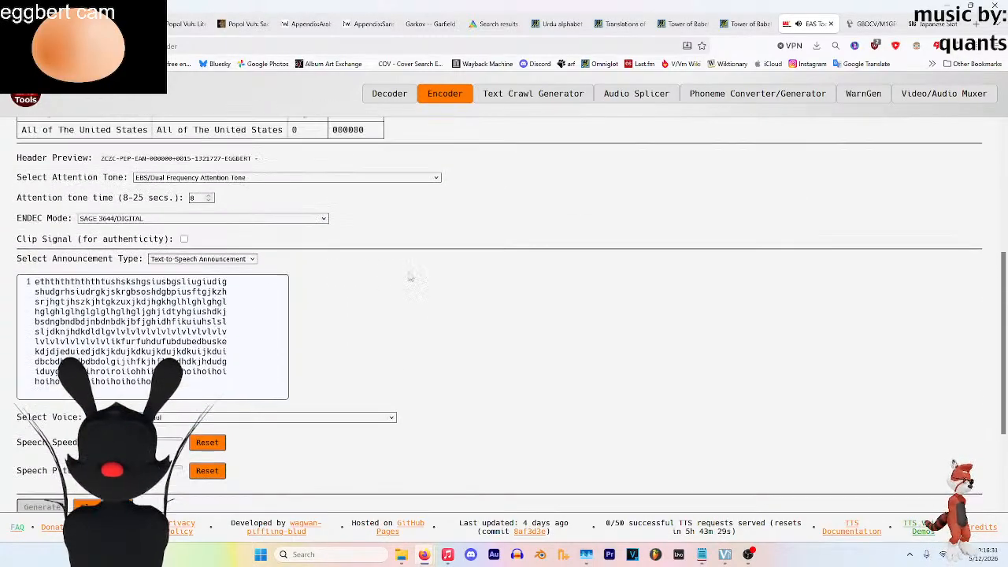
{"action": "scroll", "coordinate": [488, 276], "scroll_direction": "up", "scroll_amount": 3}
{"action": "scroll", "coordinate": [237, 260], "scroll_direction": "up", "scroll_amount": 2}
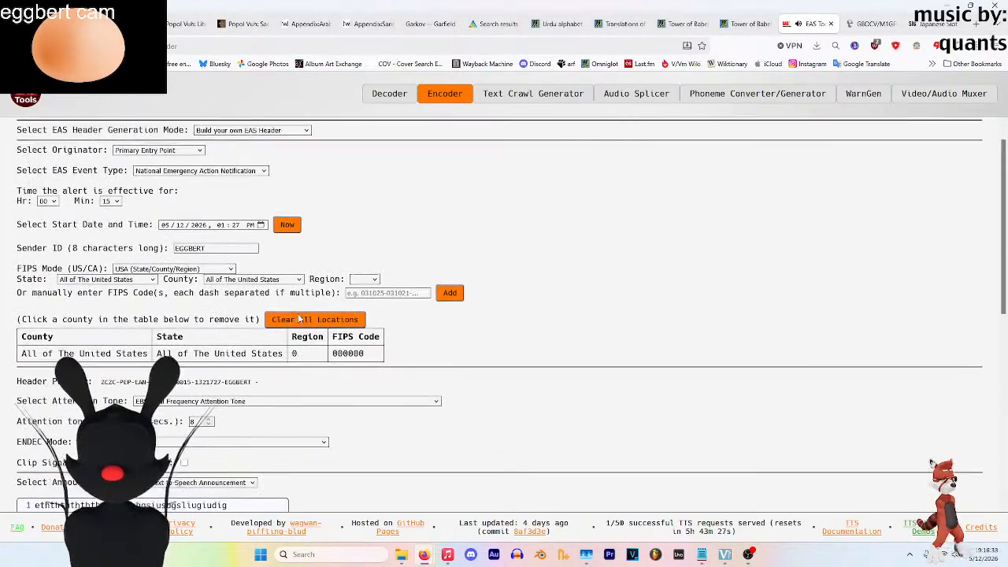
{"action": "scroll", "coordinate": [395, 203], "scroll_direction": "down", "scroll_amount": 10}
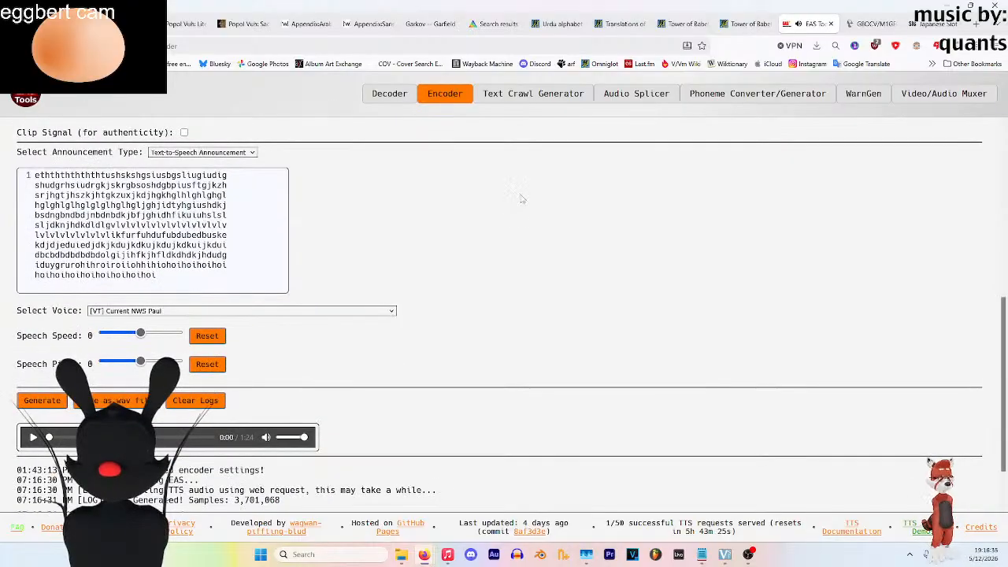
{"action": "scroll", "coordinate": [457, 225], "scroll_direction": "up", "scroll_amount": 3}
{"action": "scroll", "coordinate": [275, 349], "scroll_direction": "down", "scroll_amount": 2}
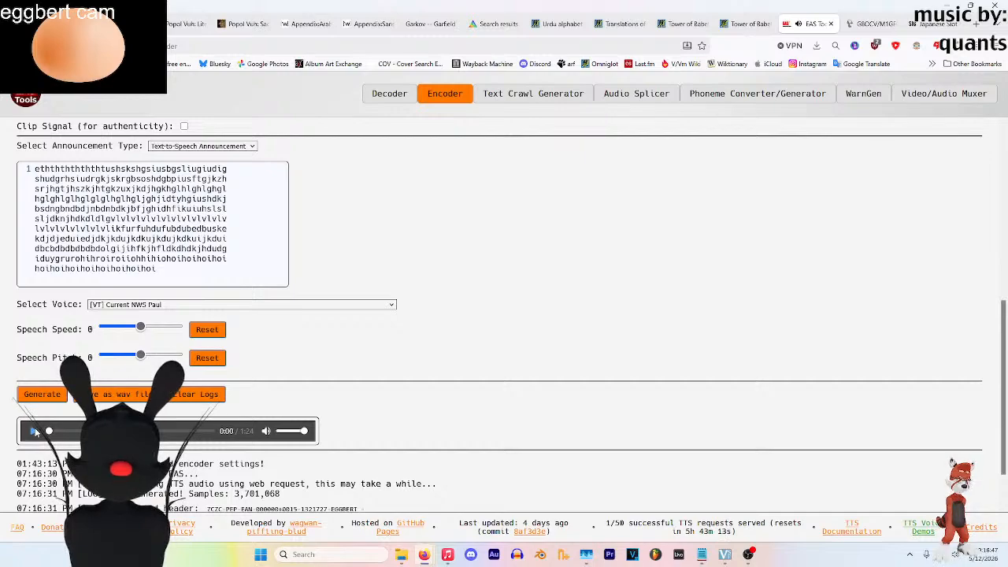
Play the generated EAS alert and lower its player volume slightly
{"action": "left_click", "coordinate": [33, 431]}
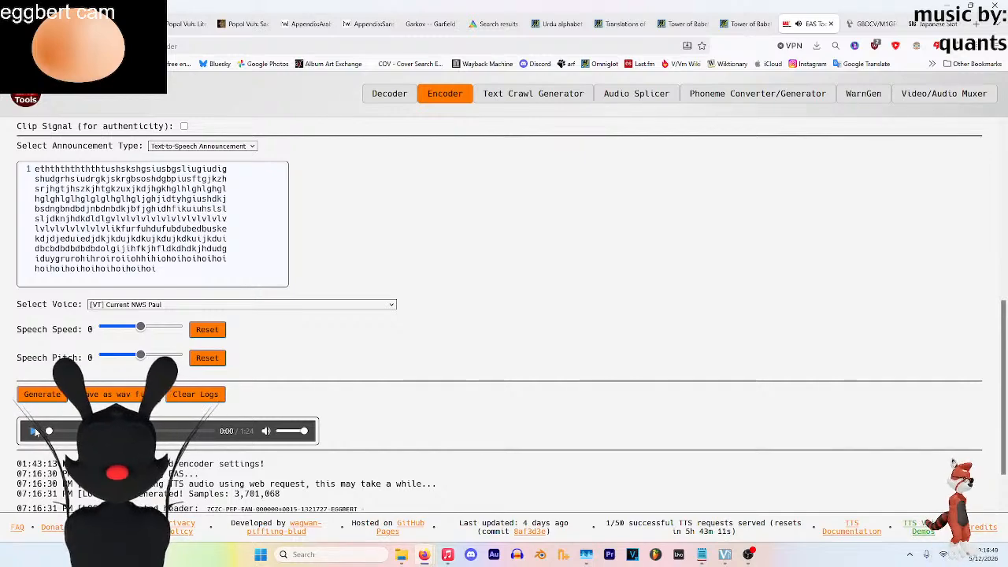
{"action": "left_click_drag", "start_coordinate": [305, 433], "coordinate": [302, 435]}
{"action": "mouse_move", "coordinate": [745, 555]}
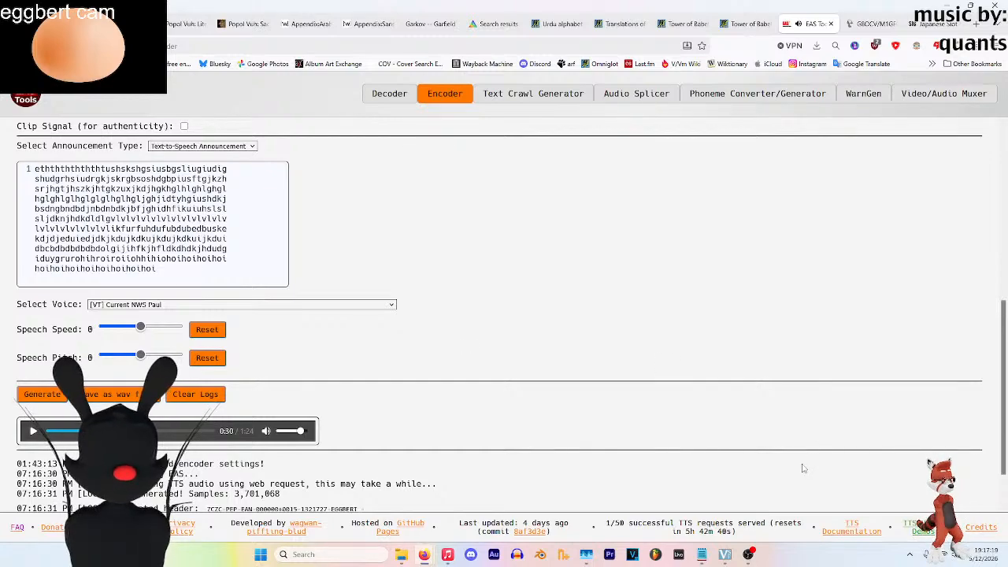
Switch to File Explorer and look through the "! new shit" folder inside Music 2 for an audio recording
{"action": "scroll", "coordinate": [661, 384], "scroll_direction": "up", "scroll_amount": 3}
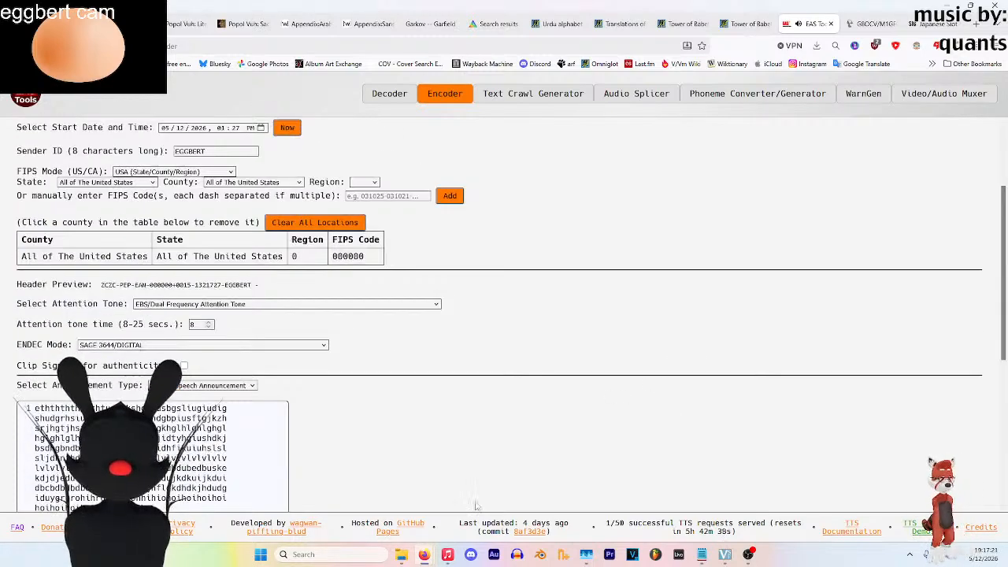
{"action": "left_click", "coordinate": [403, 556]}
{"action": "scroll", "coordinate": [472, 187], "scroll_direction": "up", "scroll_amount": 2}
{"action": "scroll", "coordinate": [473, 187], "scroll_direction": "up", "scroll_amount": 3}
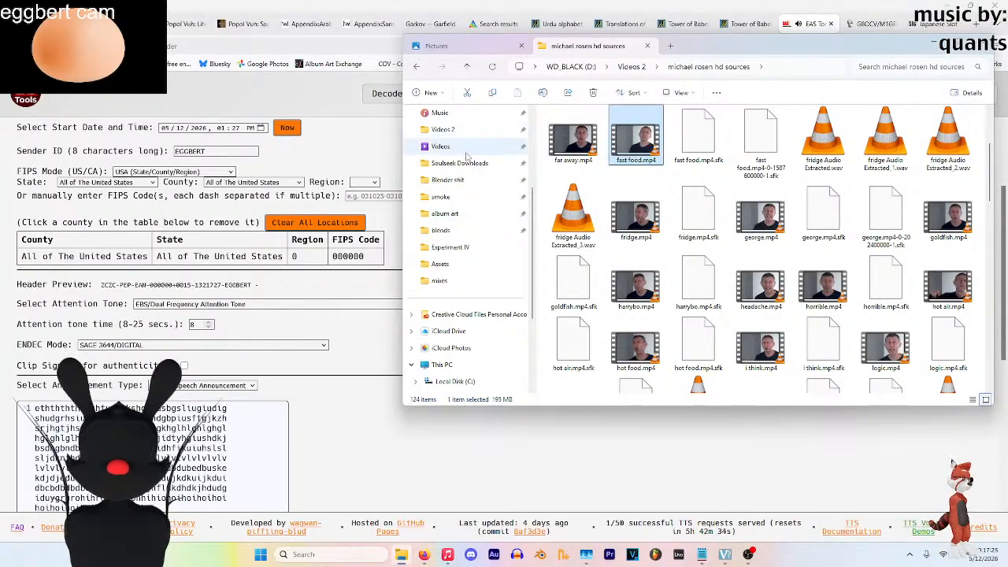
{"action": "left_click", "coordinate": [441, 214]}
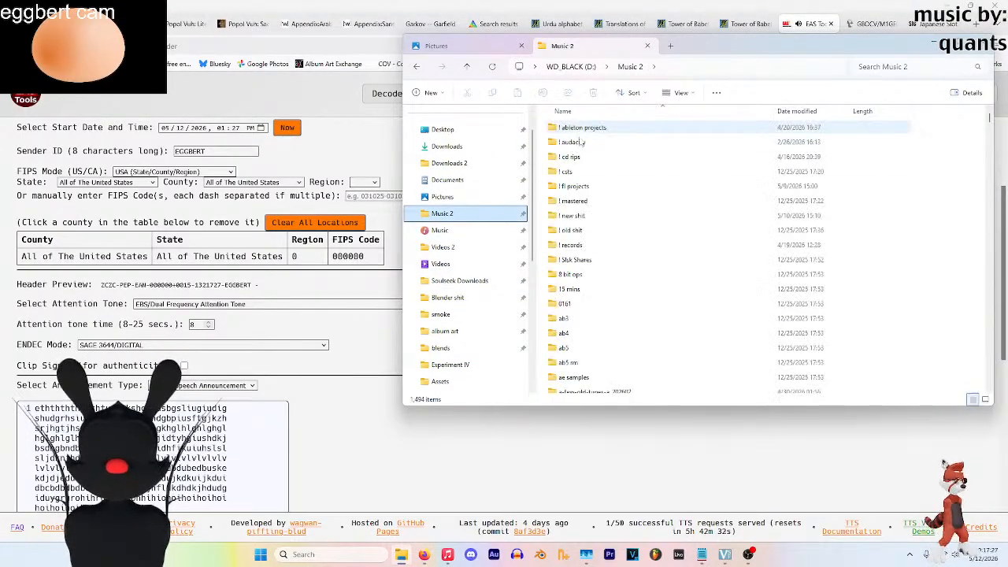
{"action": "left_click", "coordinate": [579, 215]}
{"action": "double_click", "coordinate": [579, 215]}
{"action": "scroll", "coordinate": [715, 225], "scroll_direction": "down", "scroll_amount": 10}
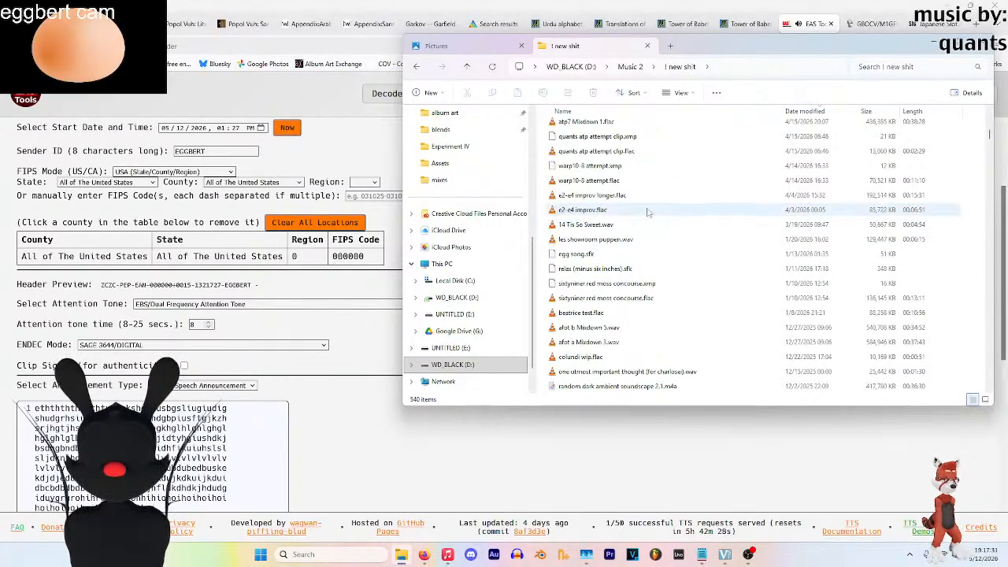
{"action": "scroll", "coordinate": [693, 233], "scroll_direction": "up", "scroll_amount": 4}
{"action": "scroll", "coordinate": [677, 228], "scroll_direction": "up", "scroll_amount": 2}
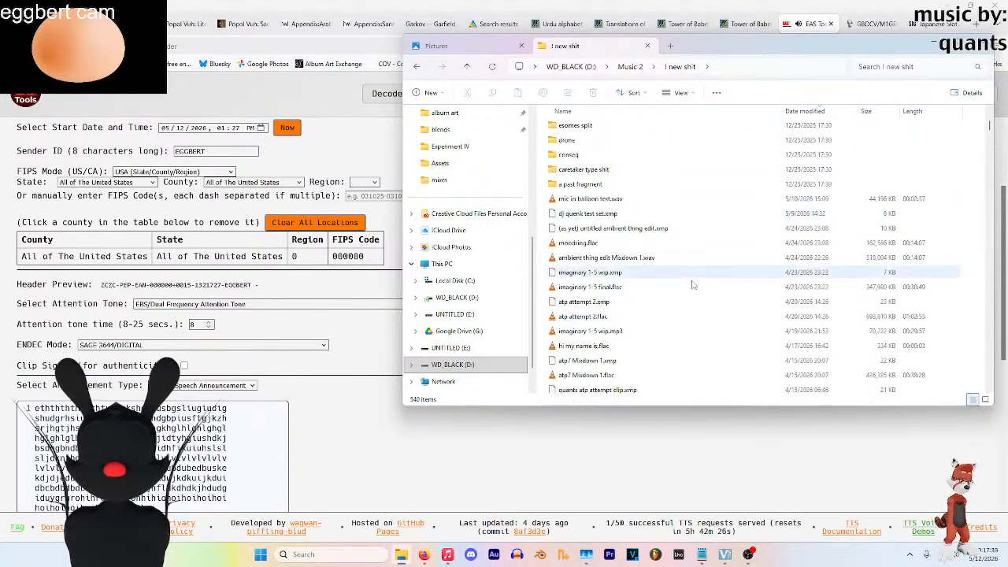
Go back to Music 2, play the 57-second EAS .wav recording dated 4/23/2026 in VLC, and skip ahead to about 0:15
{"action": "left_click", "coordinate": [417, 68]}
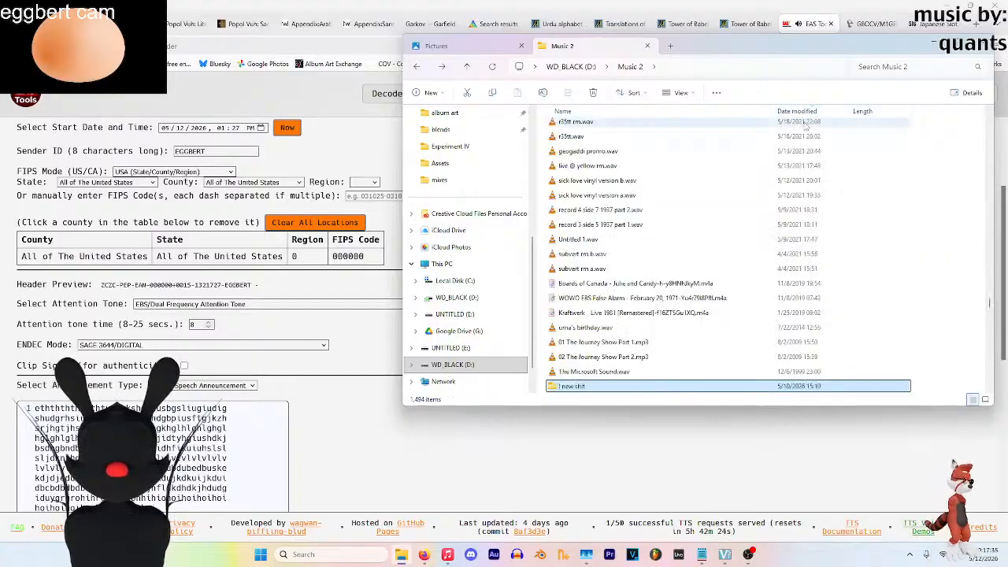
{"action": "left_click_drag", "start_coordinate": [988, 305], "coordinate": [989, 126]}
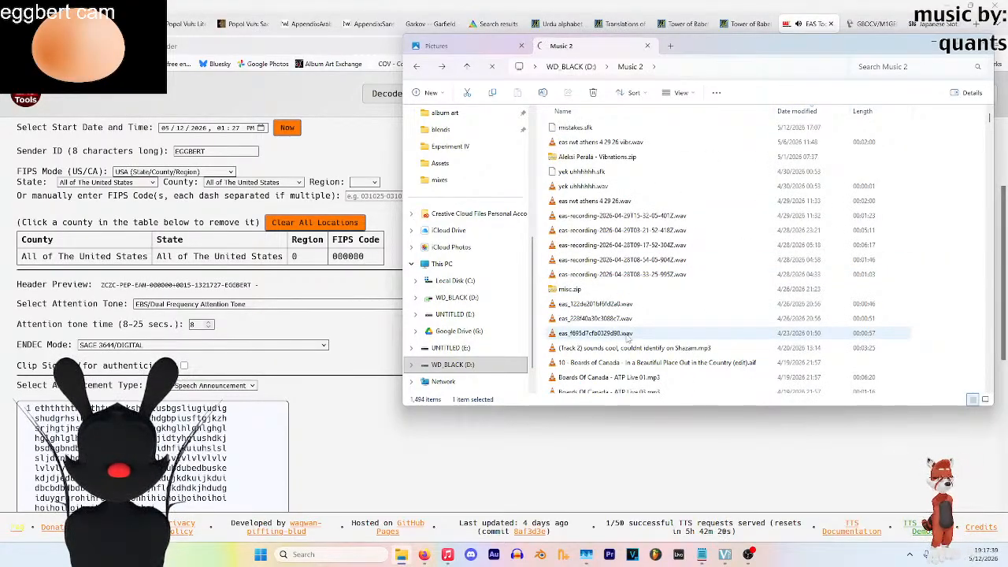
{"action": "left_click", "coordinate": [728, 333]}
{"action": "key", "text": "Return"}
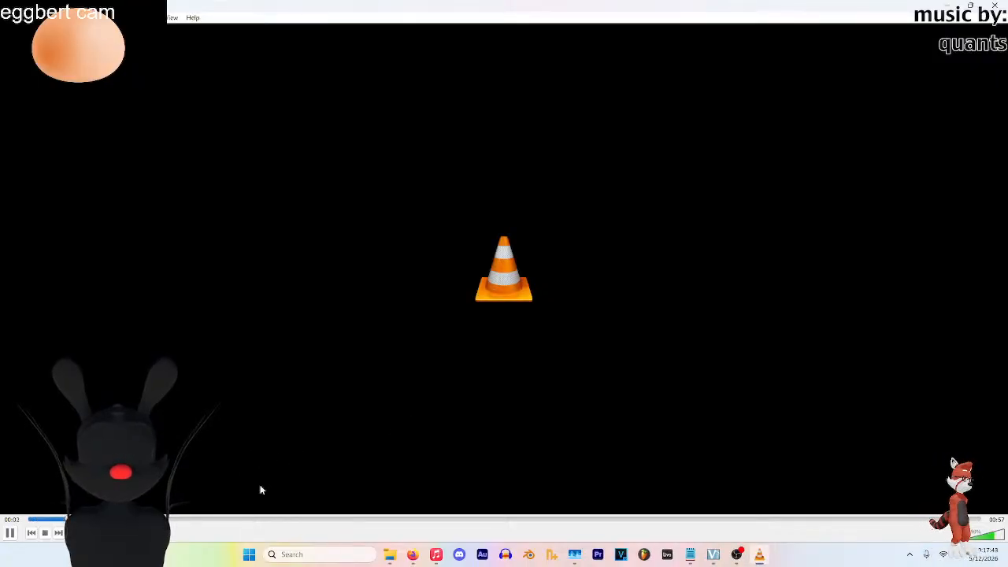
{"action": "left_click", "coordinate": [287, 520]}
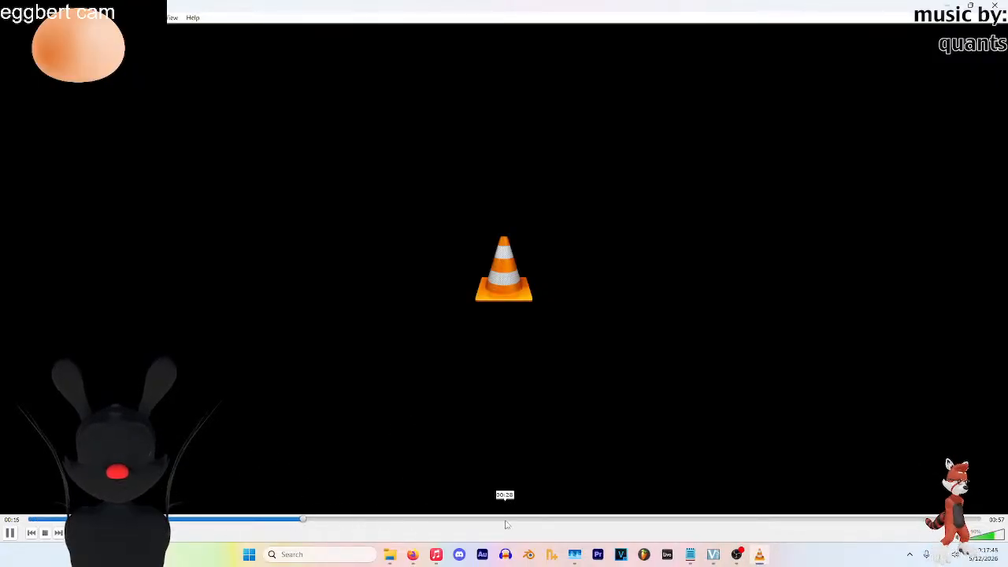
Shrink the VLC window from full size, place it beside the encoder page and listen to the rest of the EAS recording
{"action": "key", "text": "Escape"}
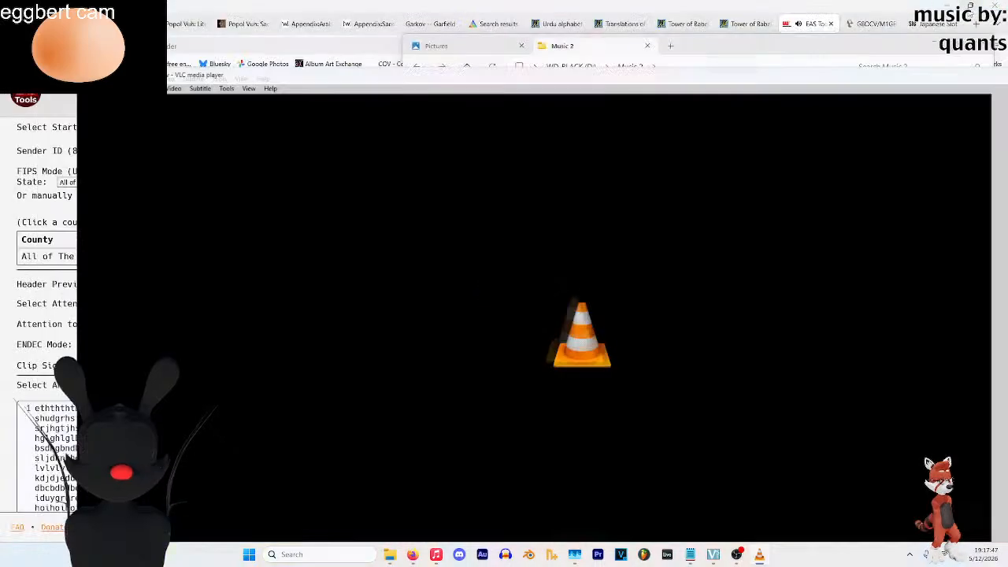
{"action": "mouse_move", "coordinate": [393, 90]}
{"action": "left_mouse_down"}
{"action": "mouse_move", "coordinate": [394, 101]}
{"action": "mouse_move", "coordinate": [723, 237]}
{"action": "mouse_move", "coordinate": [865, 225]}
{"action": "mouse_move", "coordinate": [547, 175]}
{"action": "mouse_move", "coordinate": [381, 84]}
{"action": "left_mouse_up"}
{"action": "left_click_drag", "start_coordinate": [641, 415], "coordinate": [669, 381]}
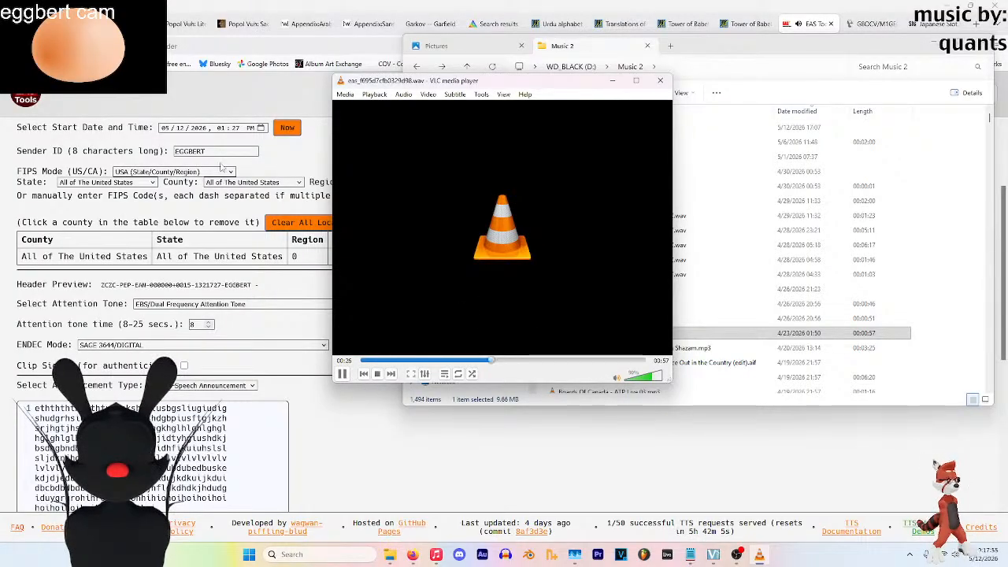
{"action": "scroll", "coordinate": [293, 211], "scroll_direction": "up", "scroll_amount": 3}
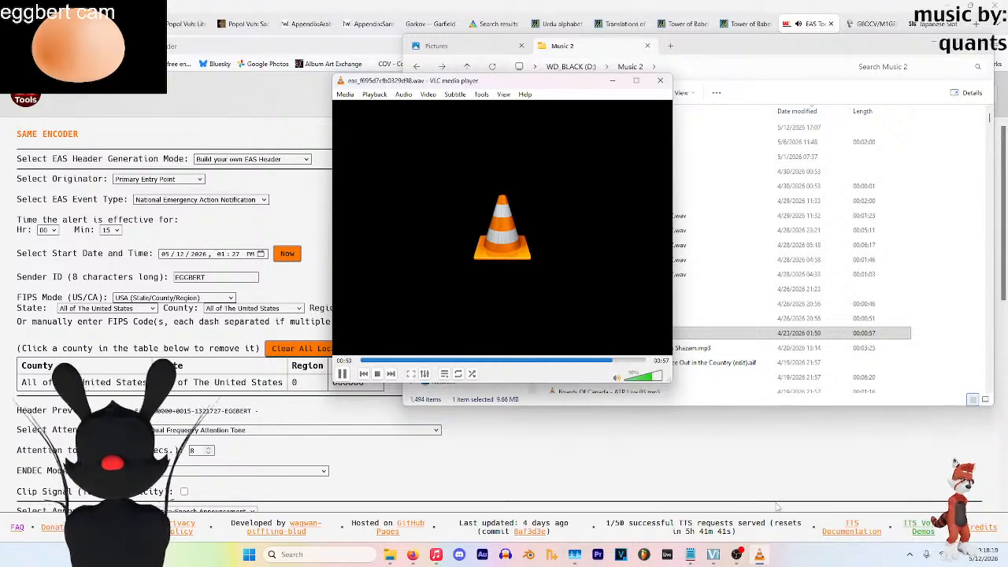
Switch to OBS to check the audio mixer levels, and return to the EAS Tools window in Firefox
{"action": "mouse_move", "coordinate": [736, 556]}
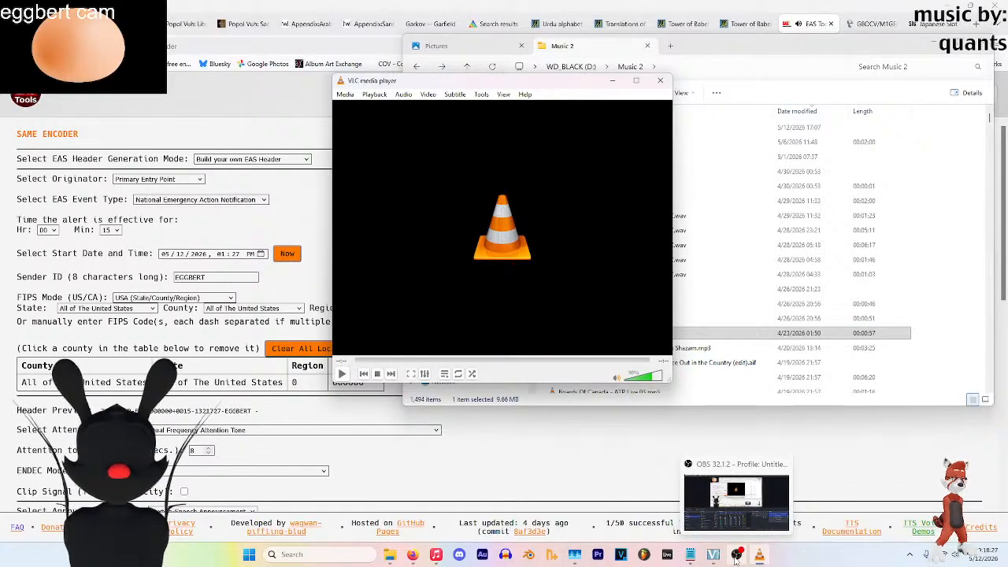
{"action": "left_click", "coordinate": [735, 556]}
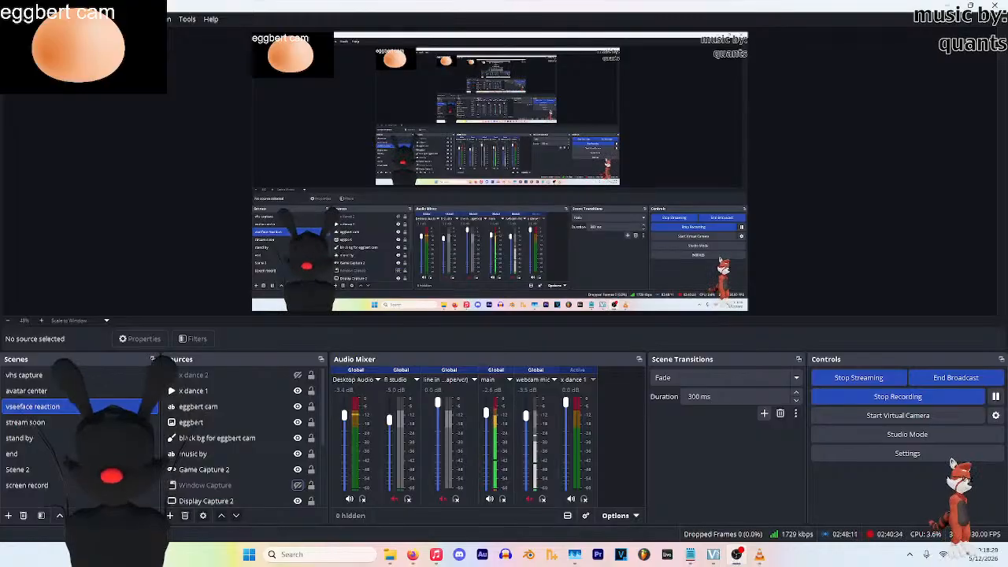
{"action": "mouse_move", "coordinate": [414, 554]}
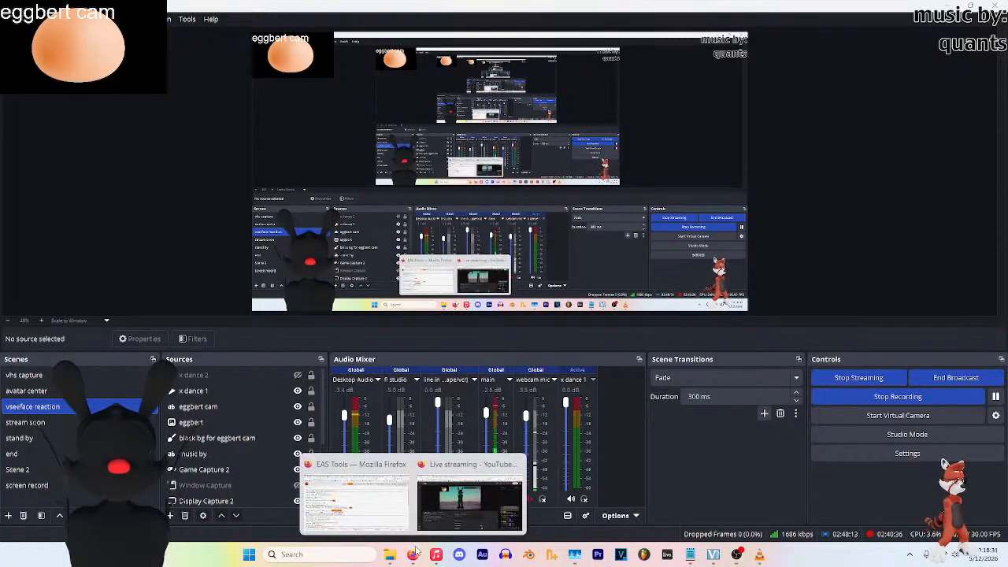
{"action": "left_click", "coordinate": [354, 496]}
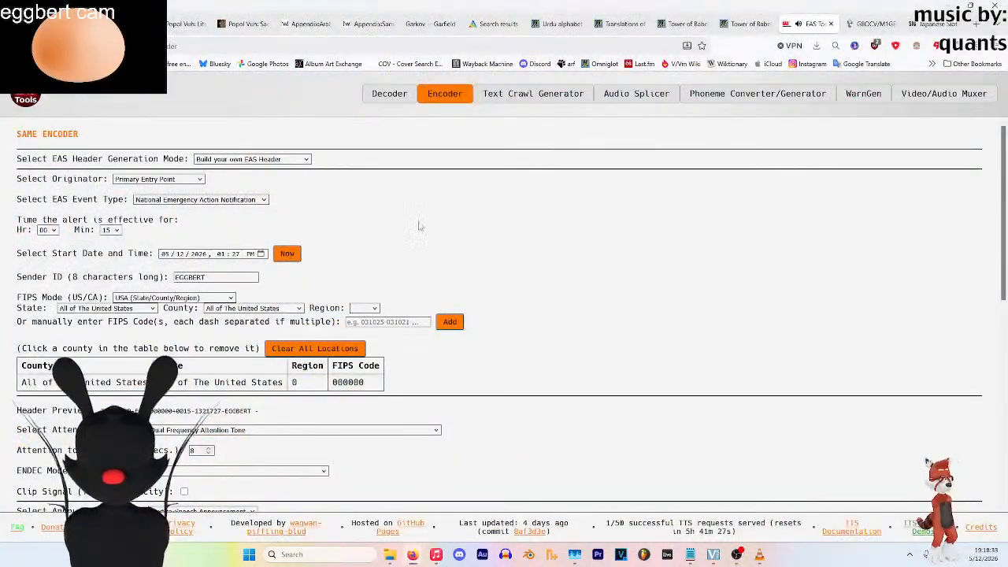
Close the web SDR and Japanese Slot Machine pages and open the decoder in EAS Tools
{"action": "mouse_move", "coordinate": [852, 25]}
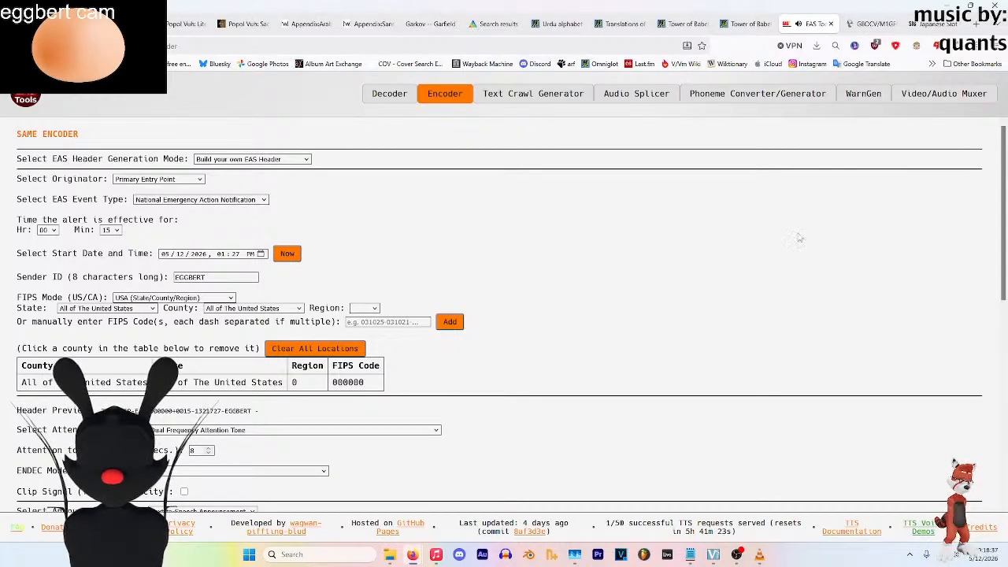
{"action": "left_click", "coordinate": [870, 24]}
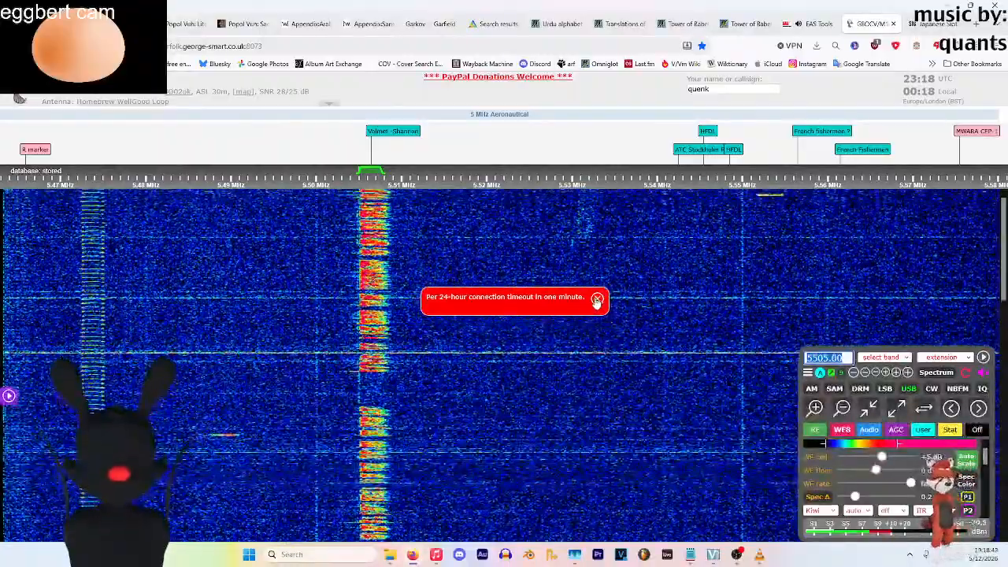
{"action": "left_click", "coordinate": [597, 299]}
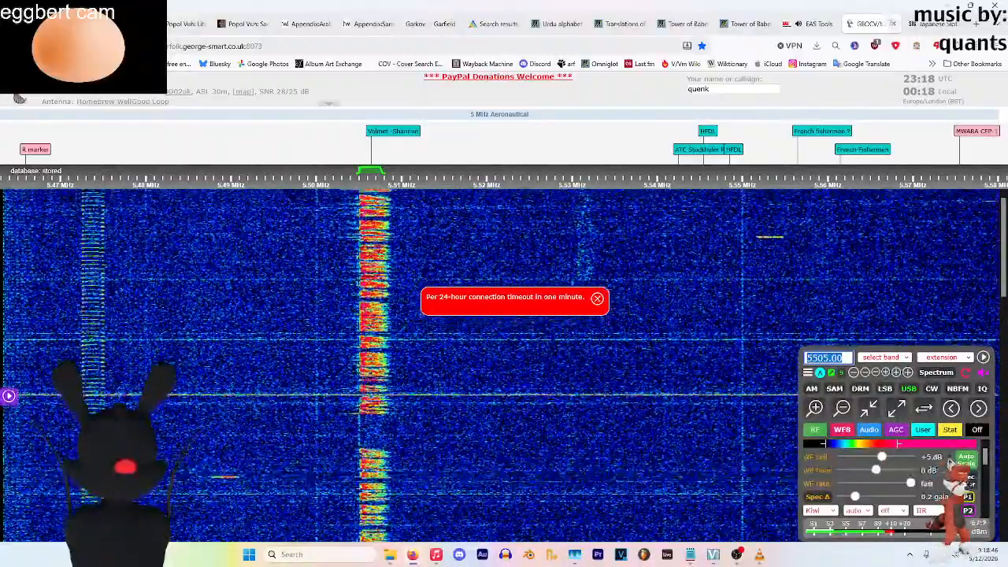
{"action": "left_click", "coordinate": [893, 24]}
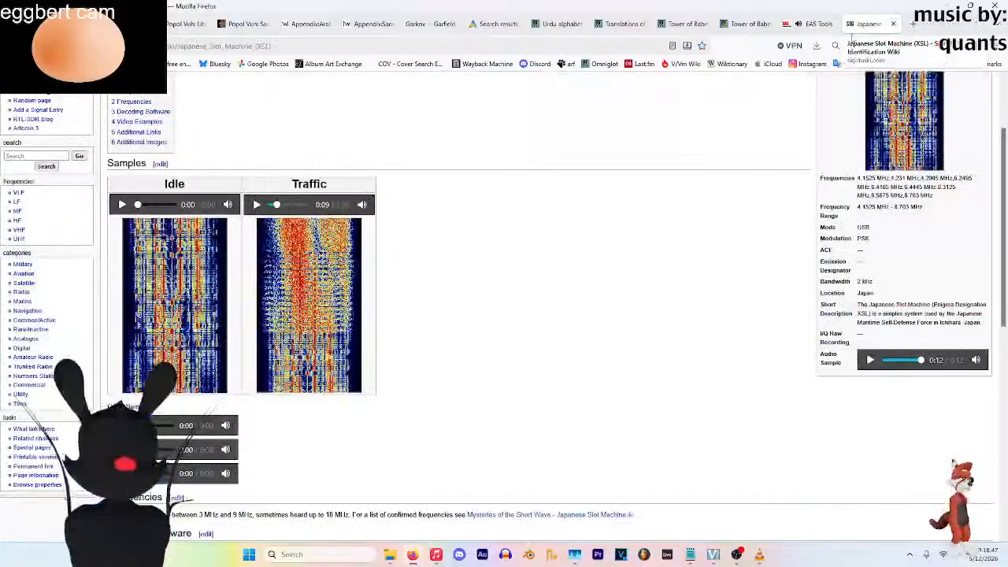
{"action": "left_click", "coordinate": [819, 28]}
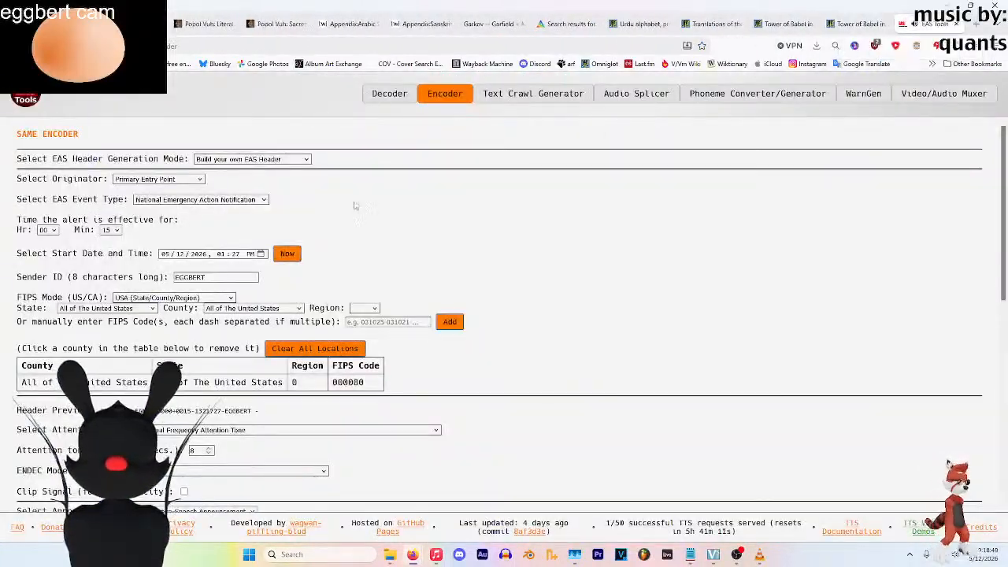
{"action": "left_click", "coordinate": [389, 93]}
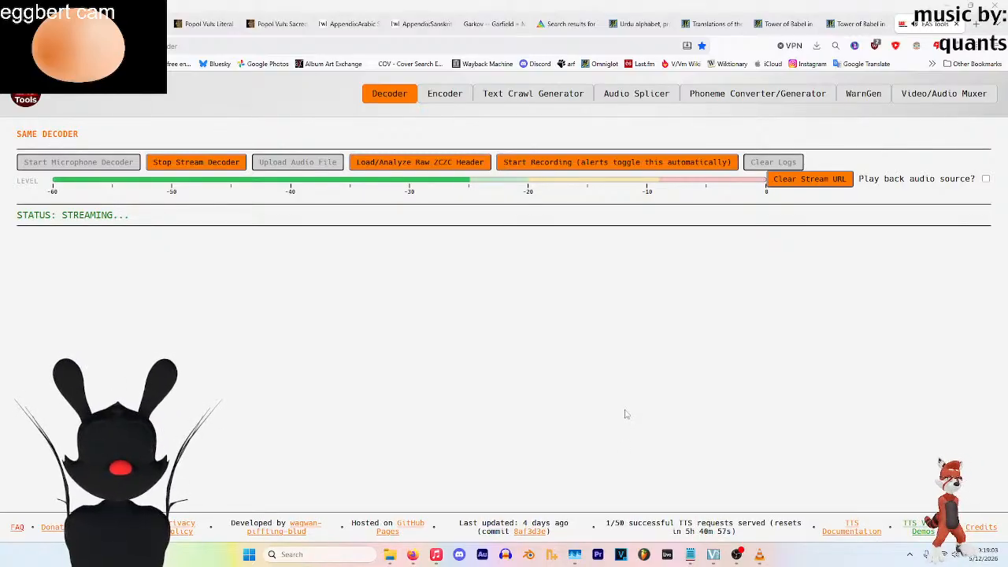
Switch to Task Manager and look through the running processes for VEGAS Pro
{"action": "mouse_move", "coordinate": [713, 555]}
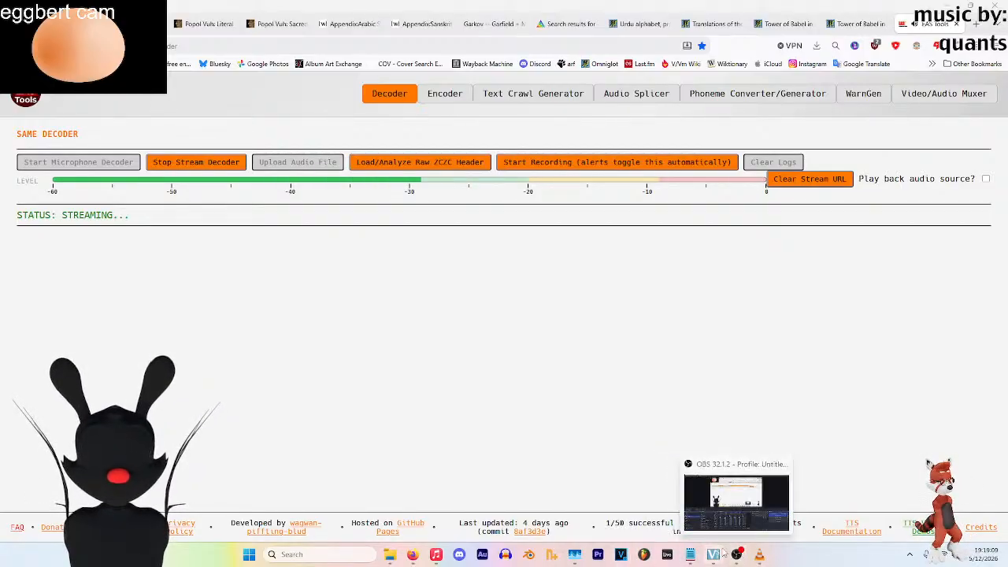
{"action": "left_click", "coordinate": [732, 513]}
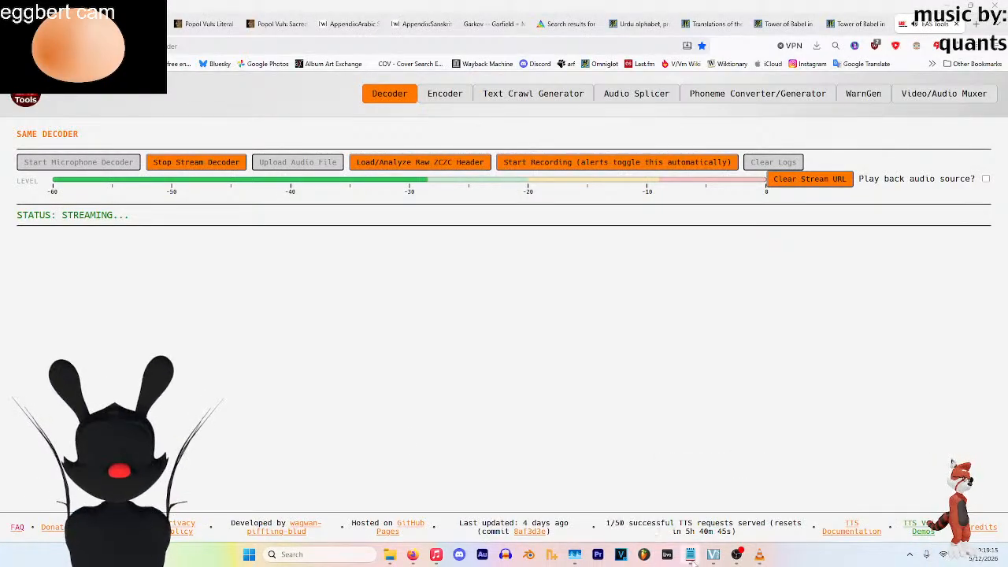
{"action": "left_click", "coordinate": [575, 554]}
{"action": "scroll", "coordinate": [967, 250], "scroll_direction": "down", "scroll_amount": 15}
{"action": "scroll", "coordinate": [967, 250], "scroll_direction": "up", "scroll_amount": 12}
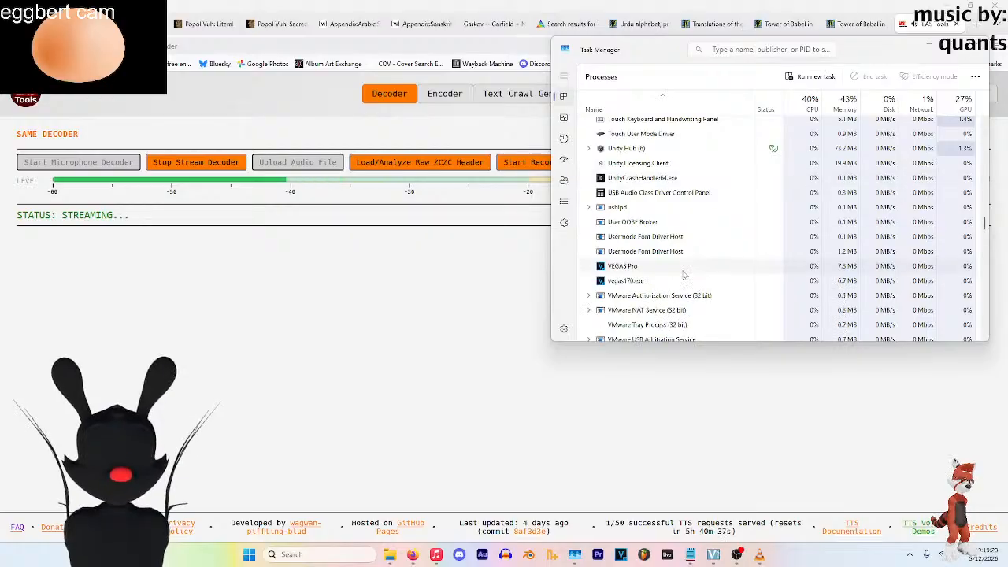
{"action": "scroll", "coordinate": [662, 249], "scroll_direction": "down", "scroll_amount": 1}
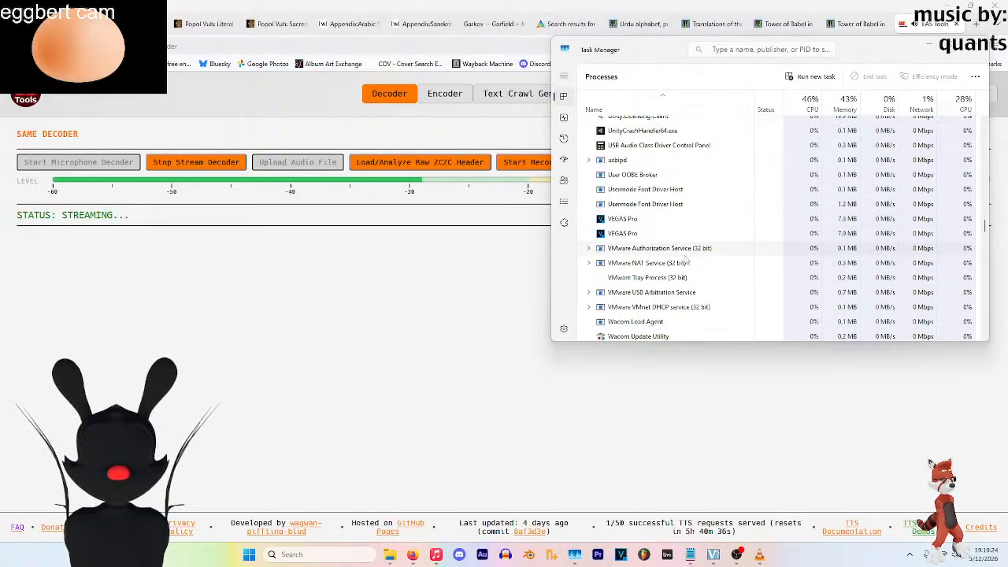
{"action": "left_click", "coordinate": [646, 221]}
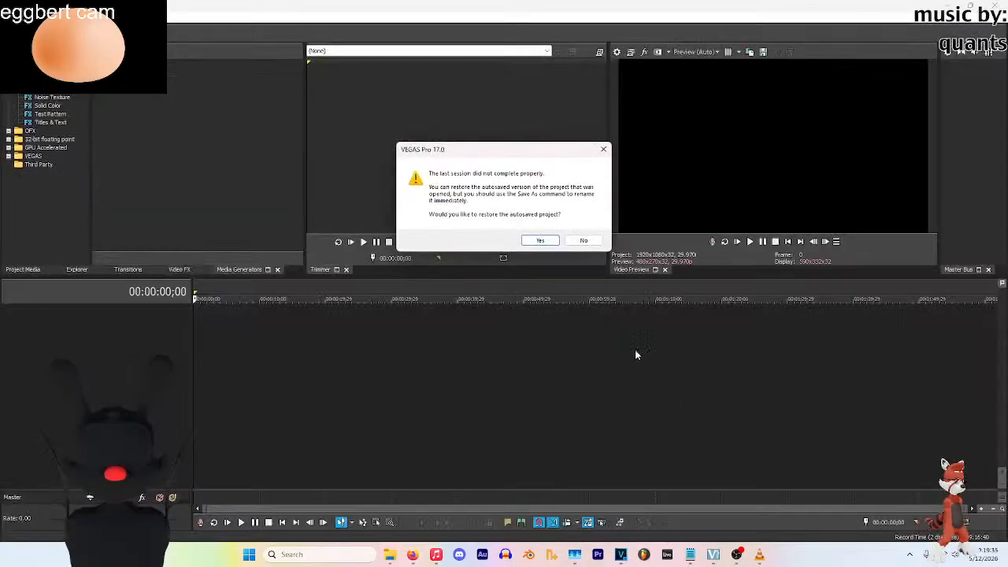
Restore the autosaved project in VEGAS Pro and save it as stream video 2.veg, replacing the existing file
{"action": "left_click", "coordinate": [541, 241]}
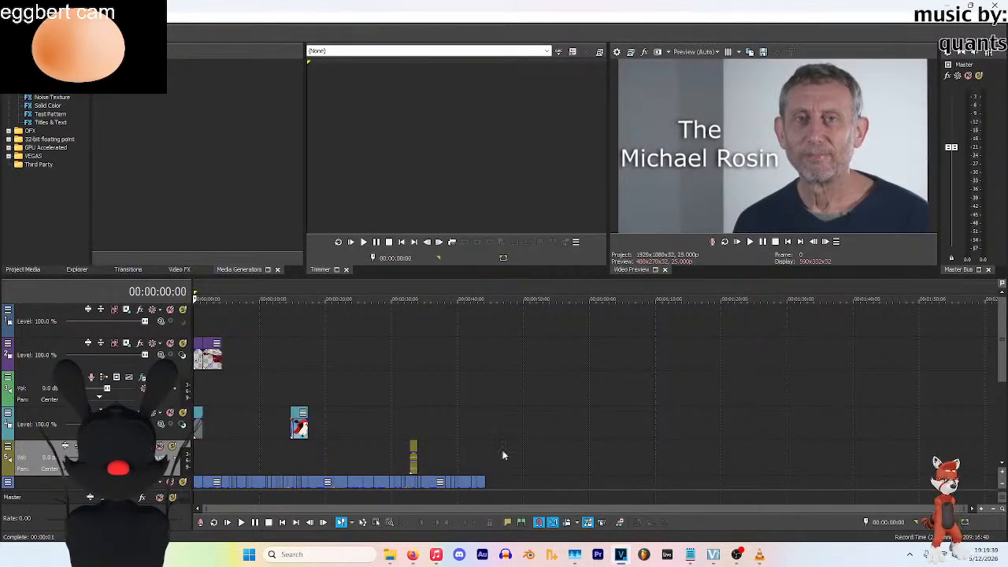
{"action": "scroll", "coordinate": [355, 394], "scroll_direction": "down", "scroll_amount": 3}
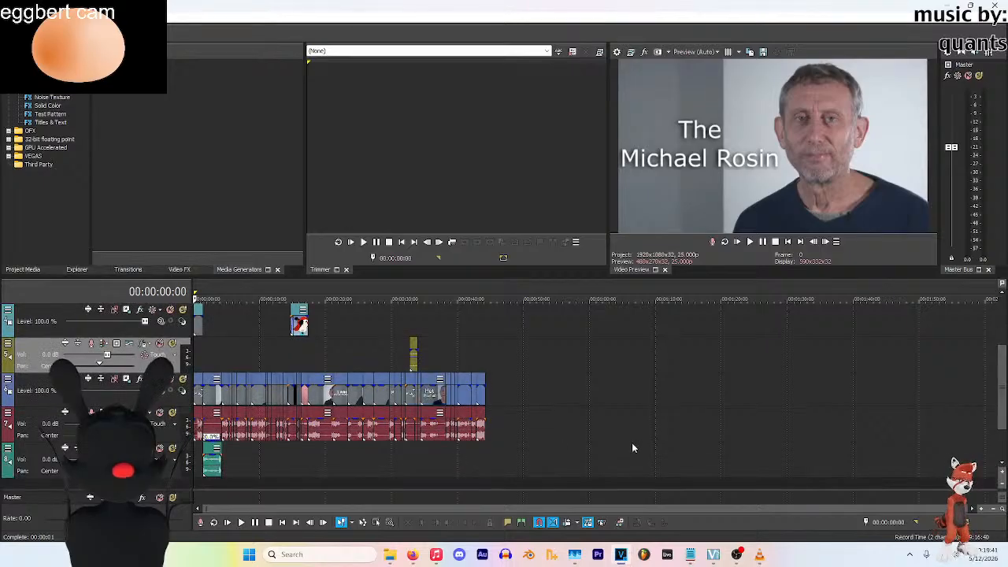
{"action": "scroll", "coordinate": [469, 424], "scroll_direction": "up", "scroll_amount": 1}
{"action": "scroll", "coordinate": [469, 423], "scroll_direction": "up", "scroll_amount": 3}
{"action": "scroll", "coordinate": [834, 379], "scroll_direction": "up", "scroll_amount": 1}
{"action": "scroll", "coordinate": [681, 351], "scroll_direction": "down", "scroll_amount": 1}
{"action": "left_click", "coordinate": [11, 30]}
{"action": "left_click", "coordinate": [95, 79]}
{"action": "scroll", "coordinate": [471, 189], "scroll_direction": "down", "scroll_amount": 1}
{"action": "left_click", "coordinate": [469, 190]}
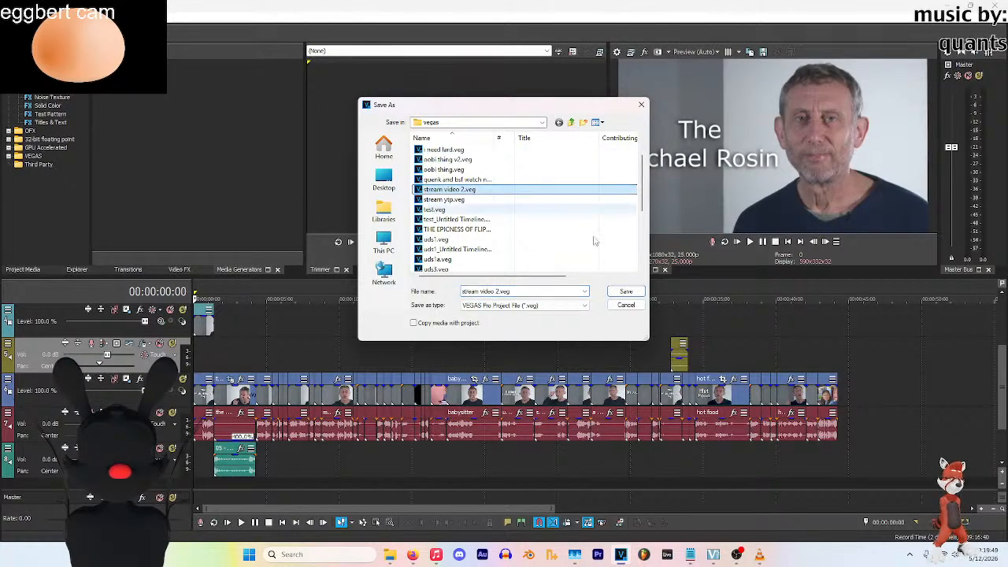
{"action": "left_click", "coordinate": [625, 292]}
{"action": "left_click", "coordinate": [527, 277]}
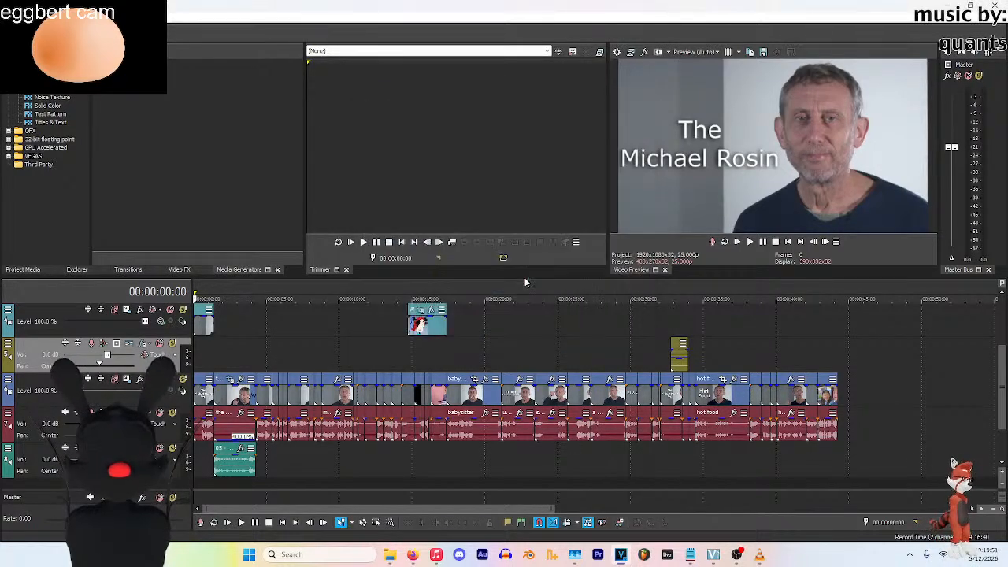
Show the project's media files and play the edited timeline from the beginning to review it
{"action": "left_click", "coordinate": [24, 272]}
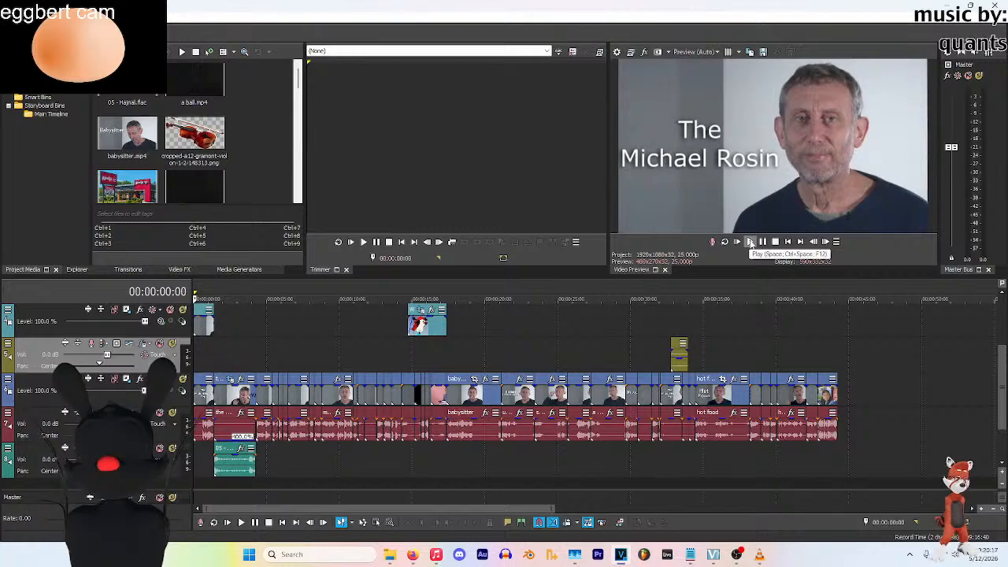
{"action": "left_click", "coordinate": [751, 242]}
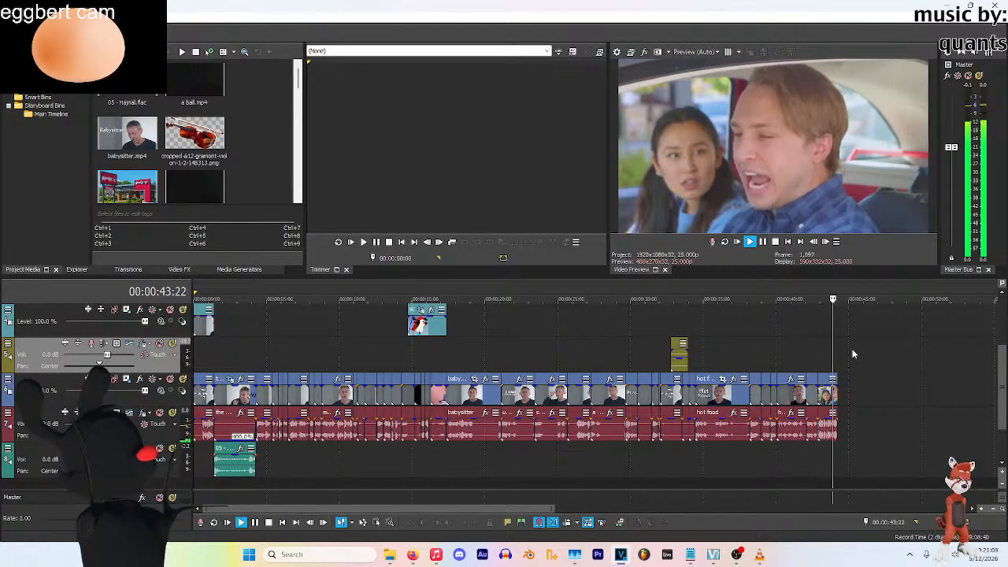
Set the Chorus effect on the final Every Wendy's Ever audio clip to modulation rate 1.252 Hz, modulation depth 77% and feedback 37%
{"action": "scroll", "coordinate": [852, 354], "scroll_direction": "up", "scroll_amount": 5}
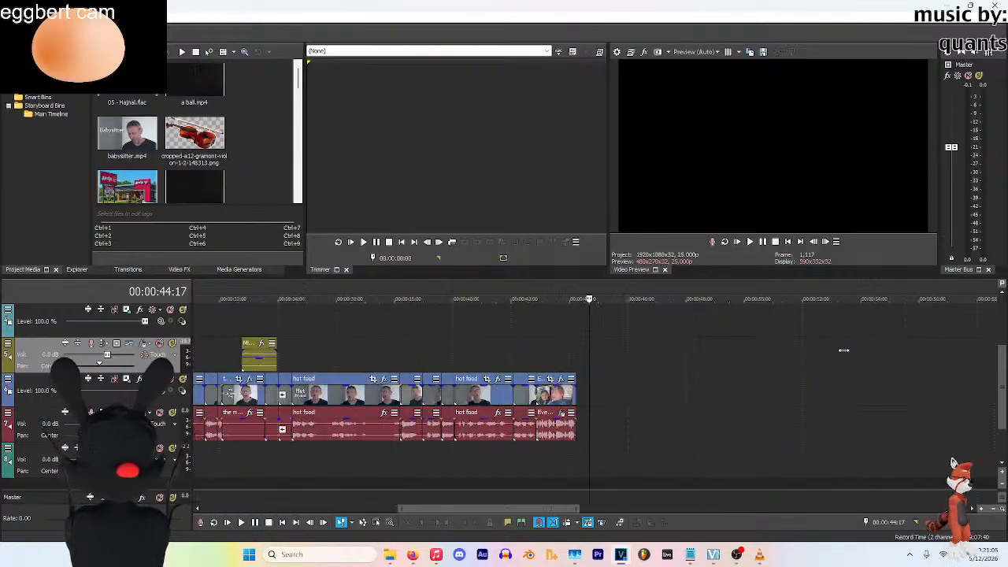
{"action": "left_click", "coordinate": [539, 413]}
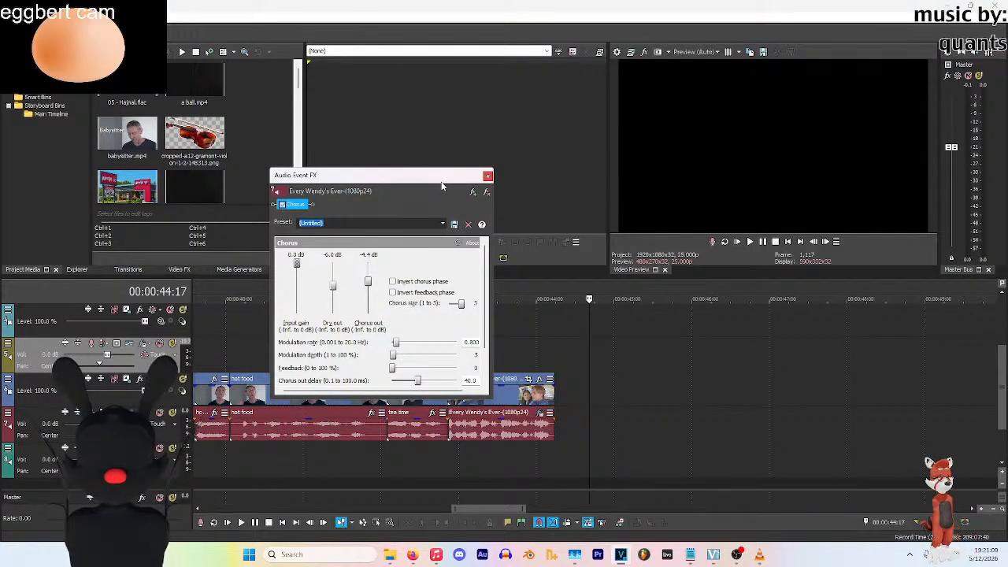
{"action": "left_click_drag", "start_coordinate": [426, 178], "coordinate": [348, 129]}
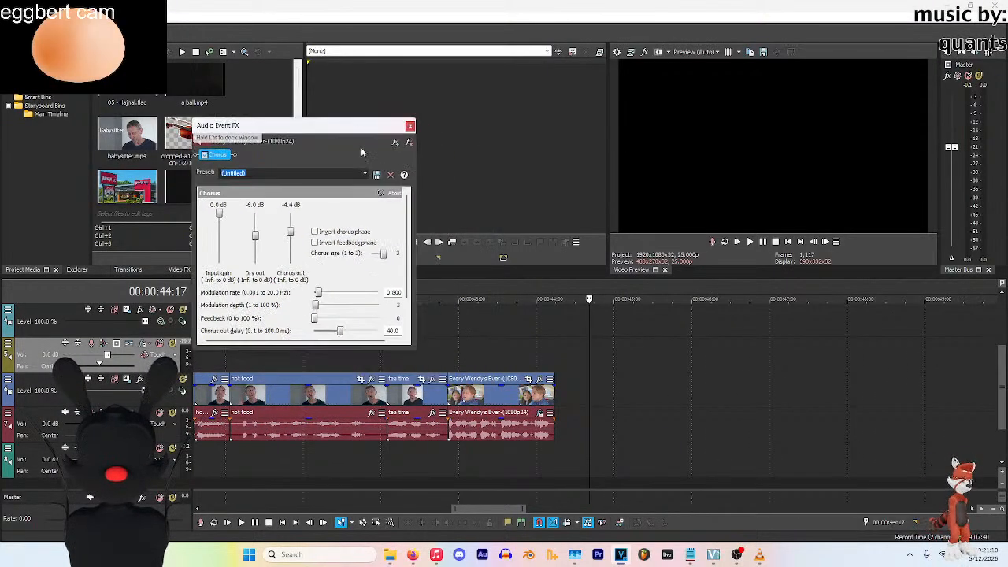
{"action": "left_click", "coordinate": [464, 344]}
{"action": "key", "text": "space"}
{"action": "left_click_drag", "start_coordinate": [410, 347], "coordinate": [414, 391]}
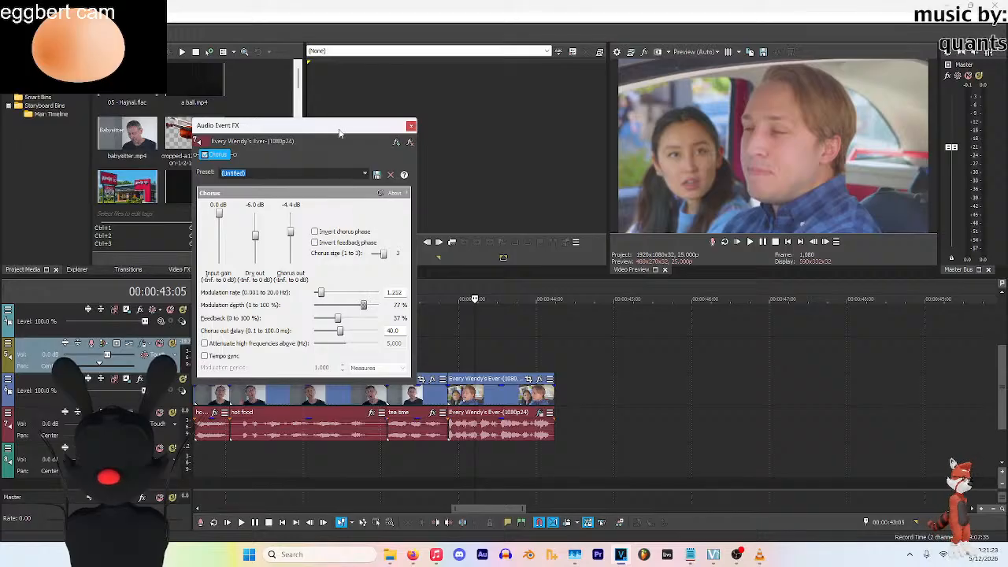
Audition the chorus from the end of the hot food clip and set the chorus out delay to 16.3 ms
{"action": "left_click_drag", "start_coordinate": [340, 134], "coordinate": [281, 51]}
{"action": "left_click", "coordinate": [357, 318]}
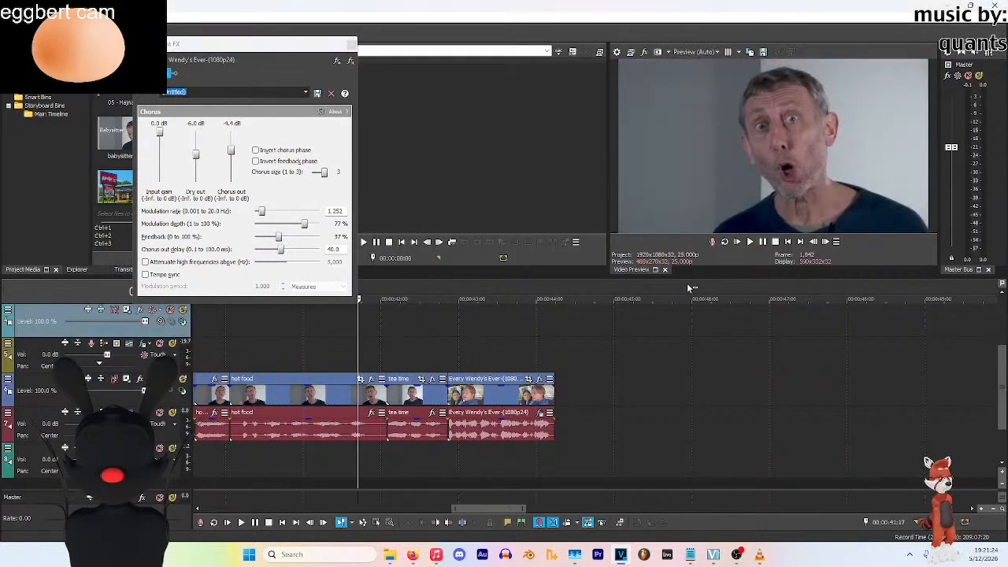
{"action": "left_click", "coordinate": [749, 241]}
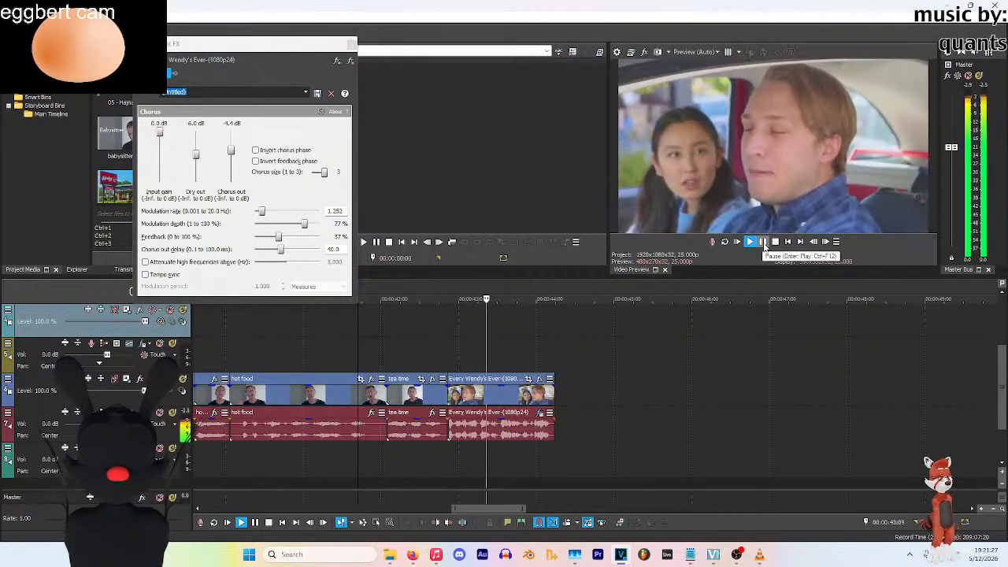
{"action": "left_click", "coordinate": [763, 242]}
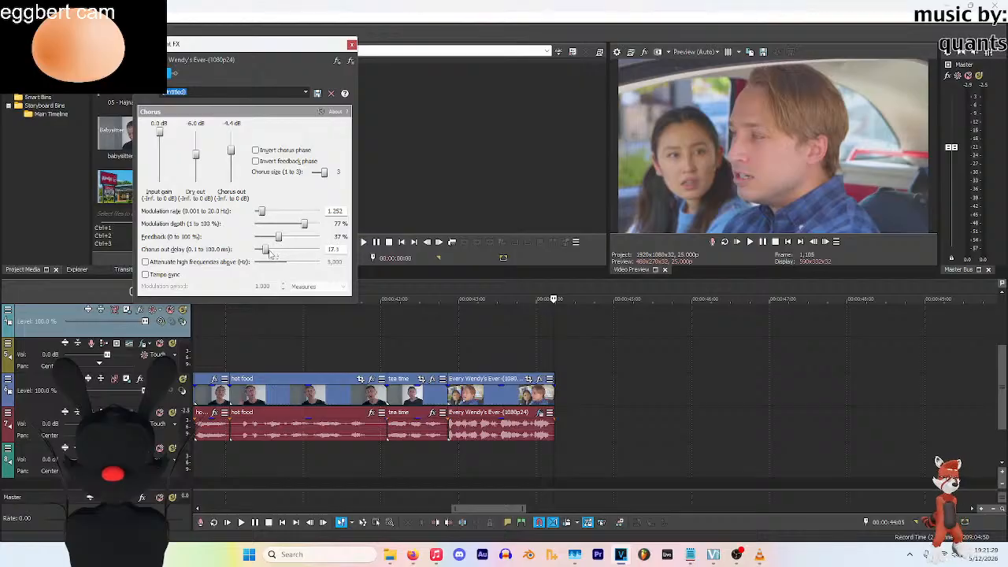
{"action": "left_click", "coordinate": [442, 326]}
Trim a couple of frames off the end of the tea time clip, rippling the Every Wendy's Ever clip earlier to meet it
{"action": "left_click", "coordinate": [365, 334]}
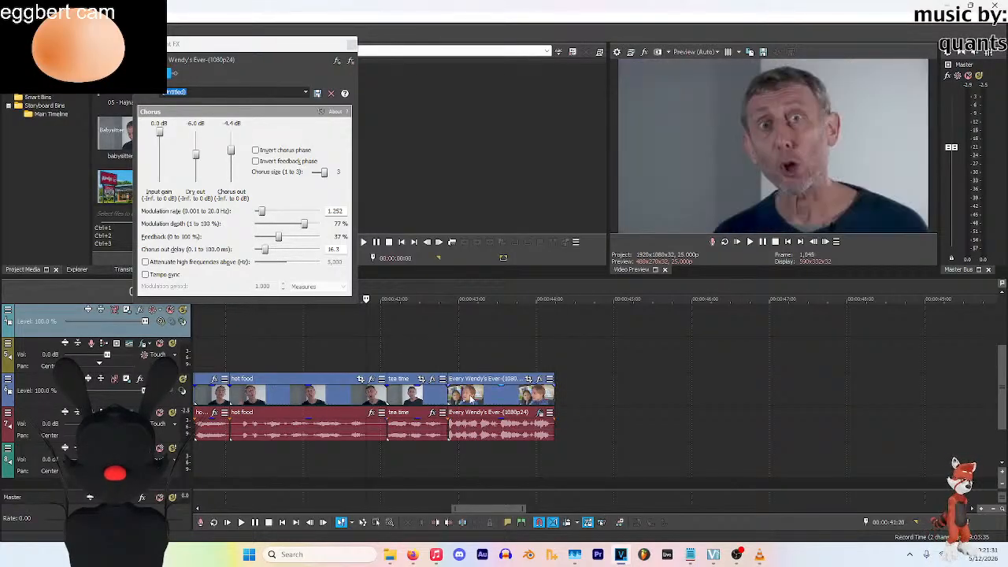
{"action": "scroll", "coordinate": [446, 403], "scroll_direction": "up", "scroll_amount": 2}
{"action": "scroll", "coordinate": [730, 402], "scroll_direction": "up", "scroll_amount": 2}
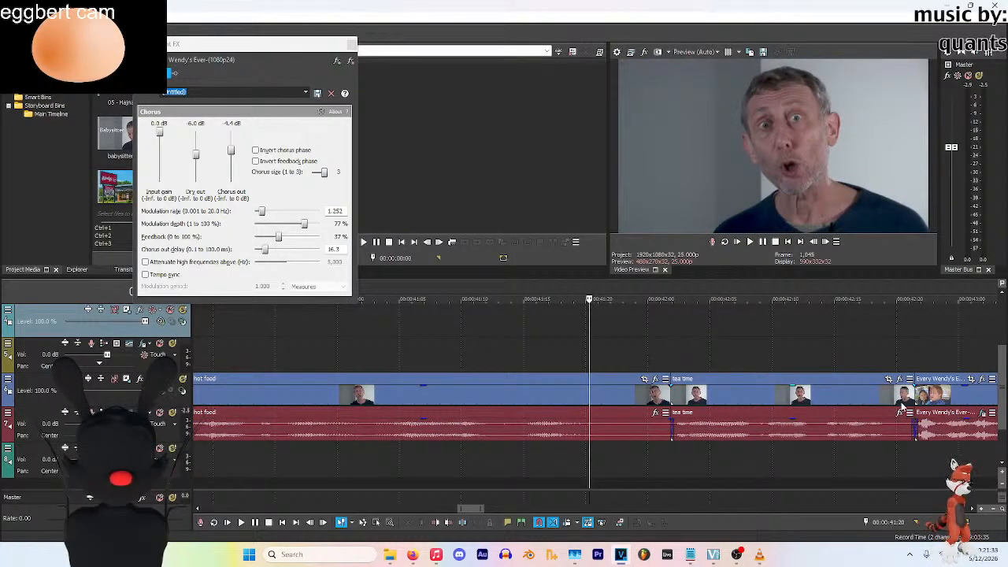
{"action": "left_click", "coordinate": [901, 402]}
{"action": "left_click_drag", "start_coordinate": [911, 393], "coordinate": [889, 397]}
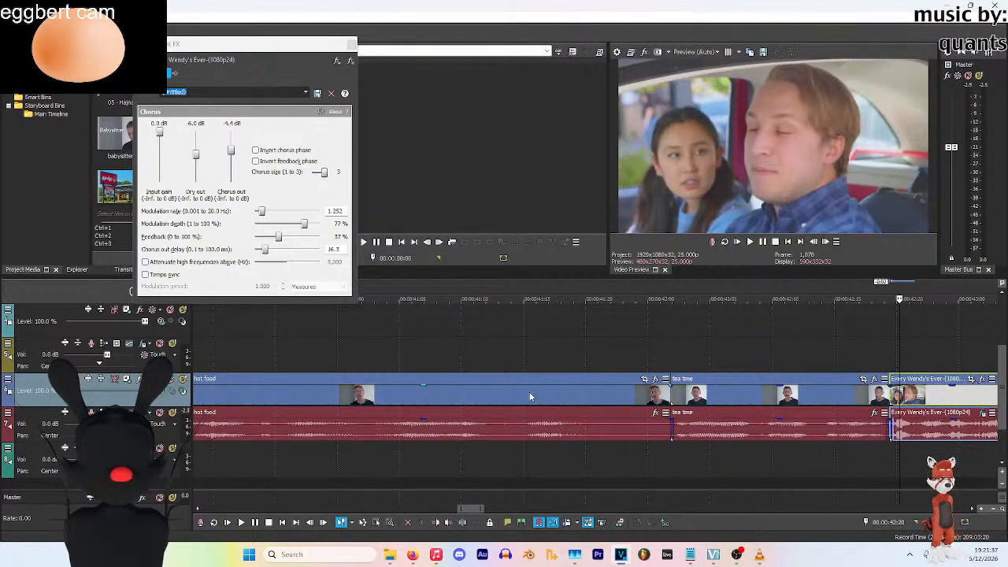
Trim the end of the Every Wendy's Ever clip slightly and select the whole project as the loop region
{"action": "left_click", "coordinate": [476, 352]}
{"action": "left_click_drag", "start_coordinate": [470, 509], "coordinate": [480, 513]}
{"action": "left_click_drag", "start_coordinate": [666, 400], "coordinate": [625, 392]}
{"action": "double_click", "coordinate": [503, 298]}
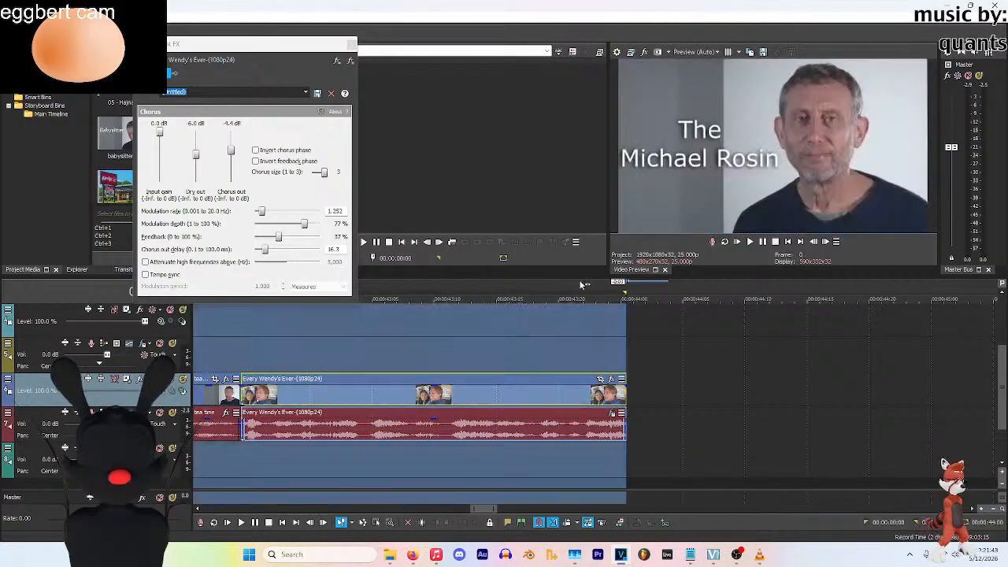
Audition the tea time and Every Wendy's Ever clips and extend the end of the Every Wendy's Ever clip slightly
{"action": "left_click", "coordinate": [255, 331]}
{"action": "scroll", "coordinate": [710, 347], "scroll_direction": "down", "scroll_amount": 1}
{"action": "left_click", "coordinate": [433, 345]}
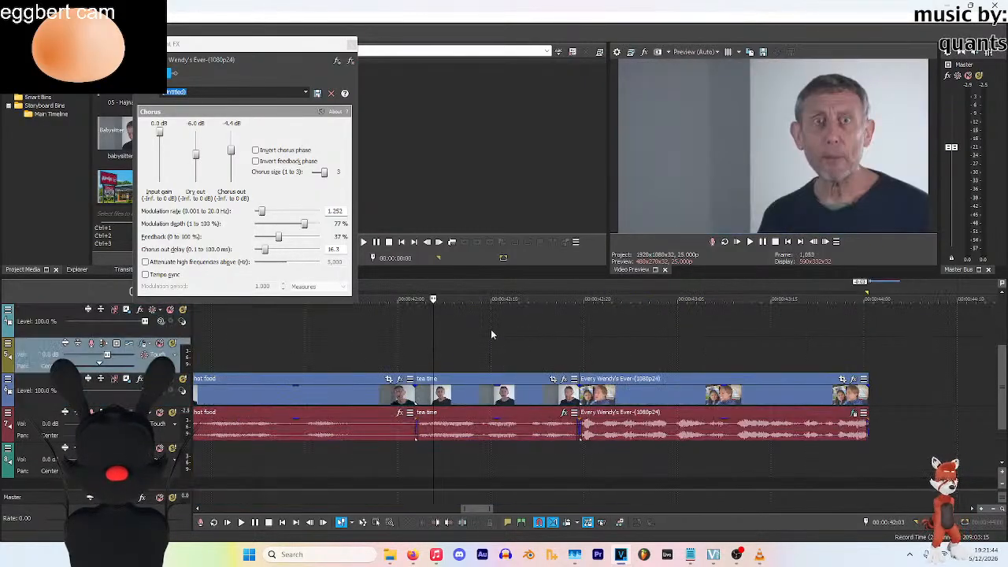
{"action": "left_click", "coordinate": [749, 241]}
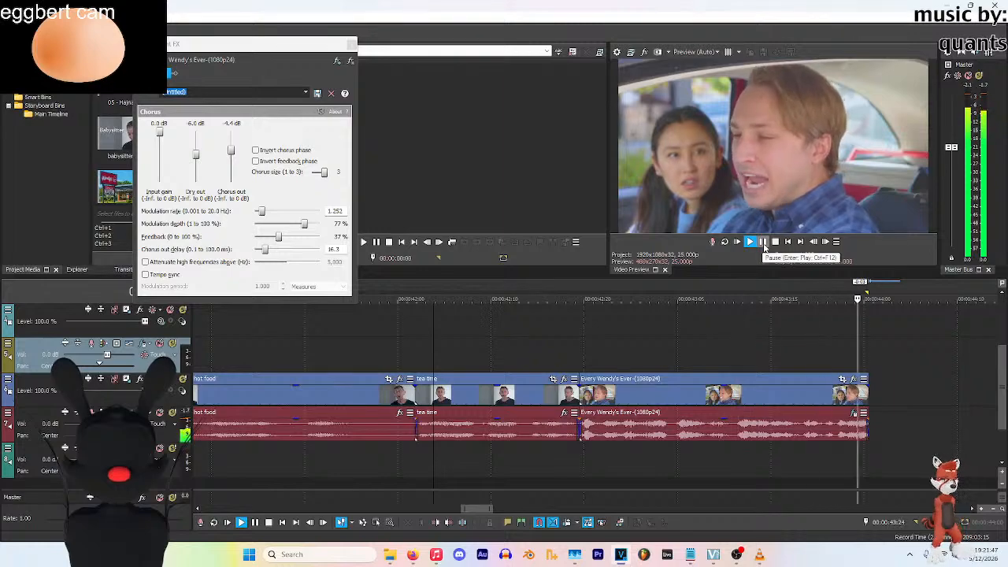
{"action": "left_click", "coordinate": [762, 242]}
{"action": "left_click", "coordinate": [849, 351]}
{"action": "left_click_drag", "start_coordinate": [867, 398], "coordinate": [871, 398]}
{"action": "left_click", "coordinate": [850, 359]}
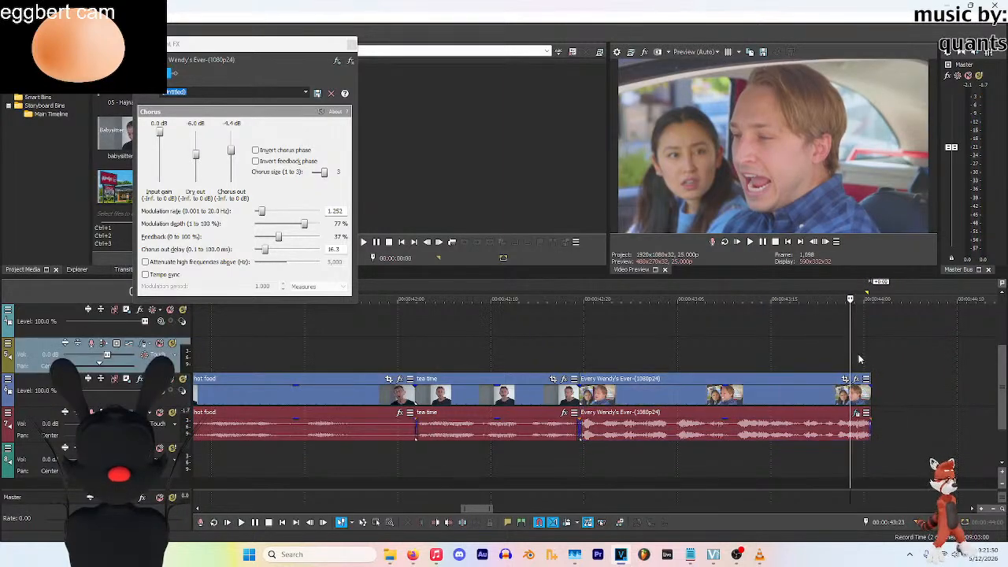
Add a Distortion effect with the Tube 1 preset to the Every Wendy's Ever audio clip and audition it
{"action": "left_click", "coordinate": [707, 353]}
{"action": "left_click", "coordinate": [639, 351]}
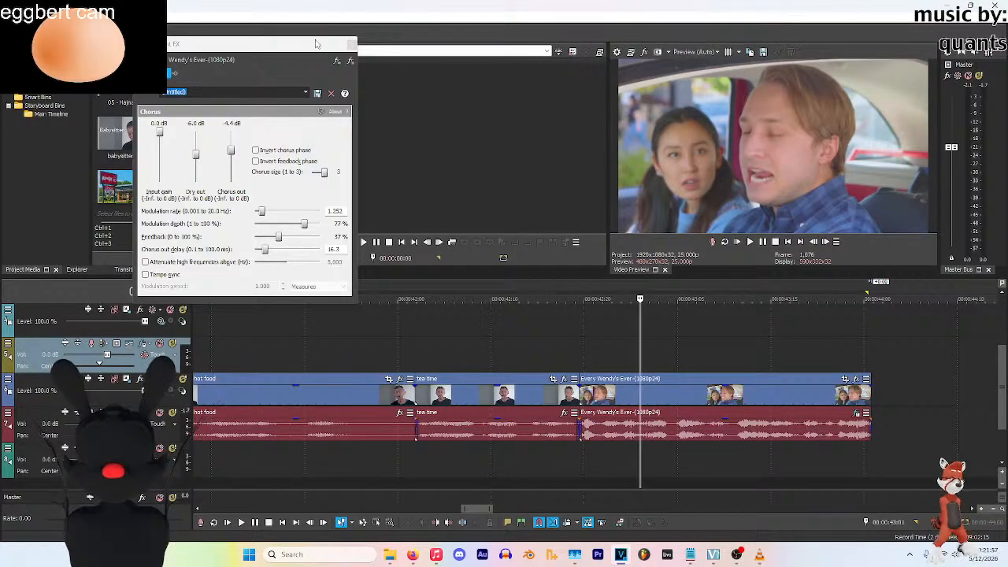
{"action": "left_click", "coordinate": [351, 60]}
{"action": "double_click", "coordinate": [278, 185]}
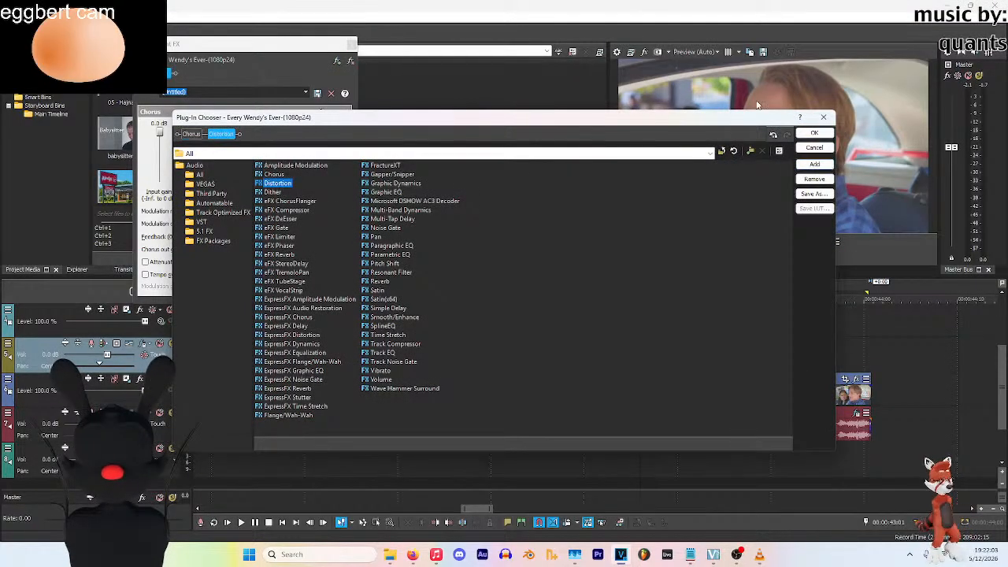
{"action": "left_click", "coordinate": [811, 133]}
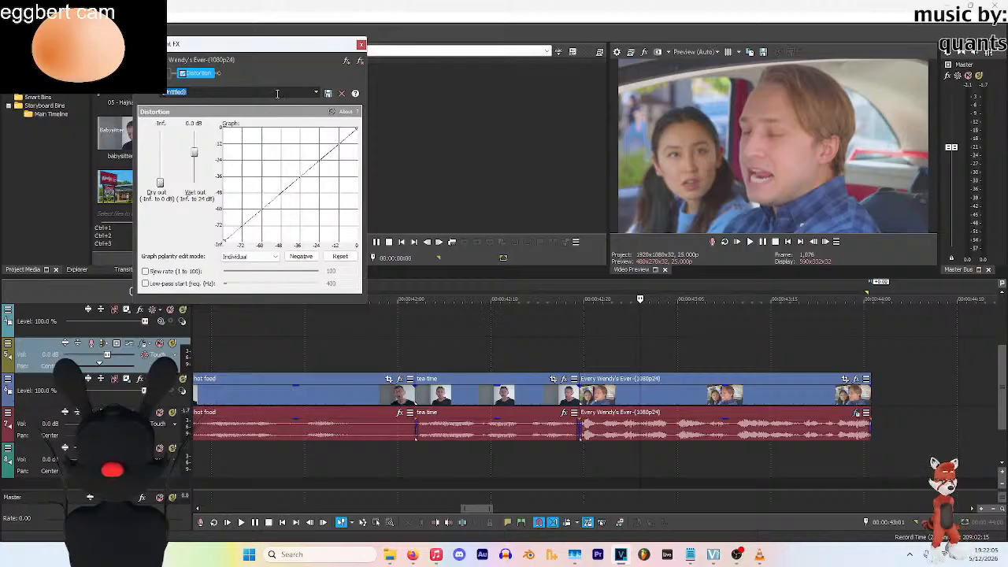
{"action": "left_click", "coordinate": [316, 94]}
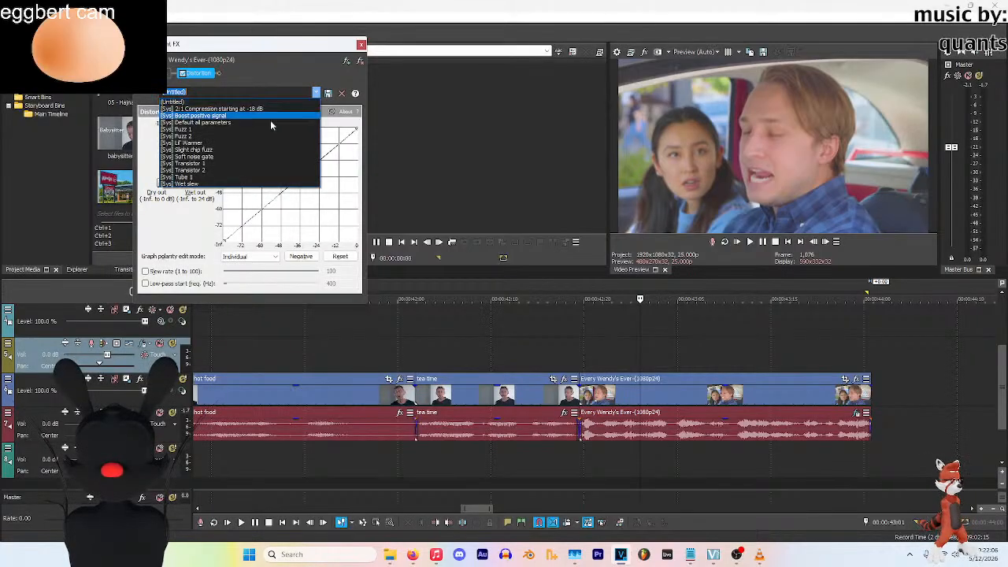
{"action": "left_click", "coordinate": [210, 180]}
{"action": "left_click", "coordinate": [449, 321]}
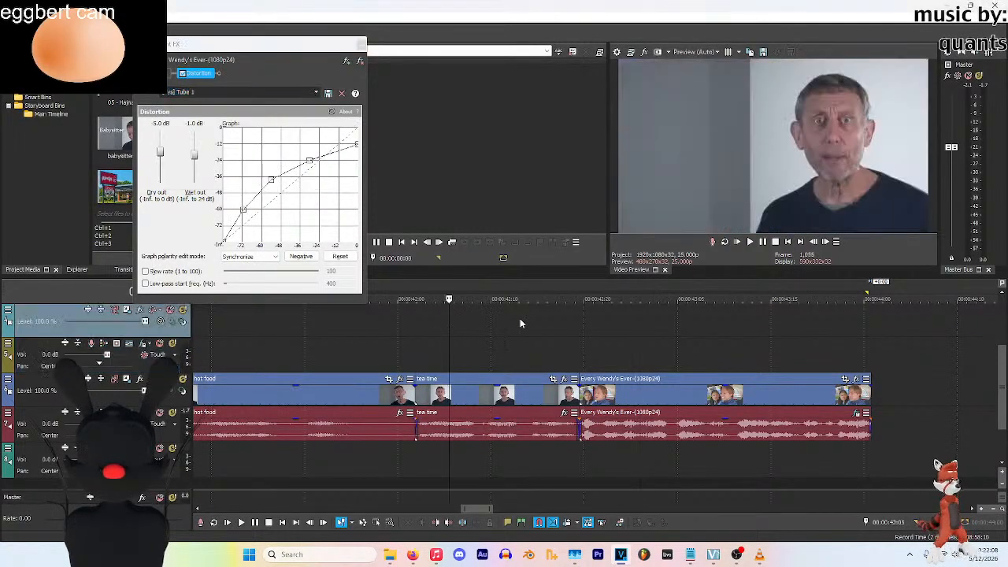
{"action": "left_click", "coordinate": [749, 242]}
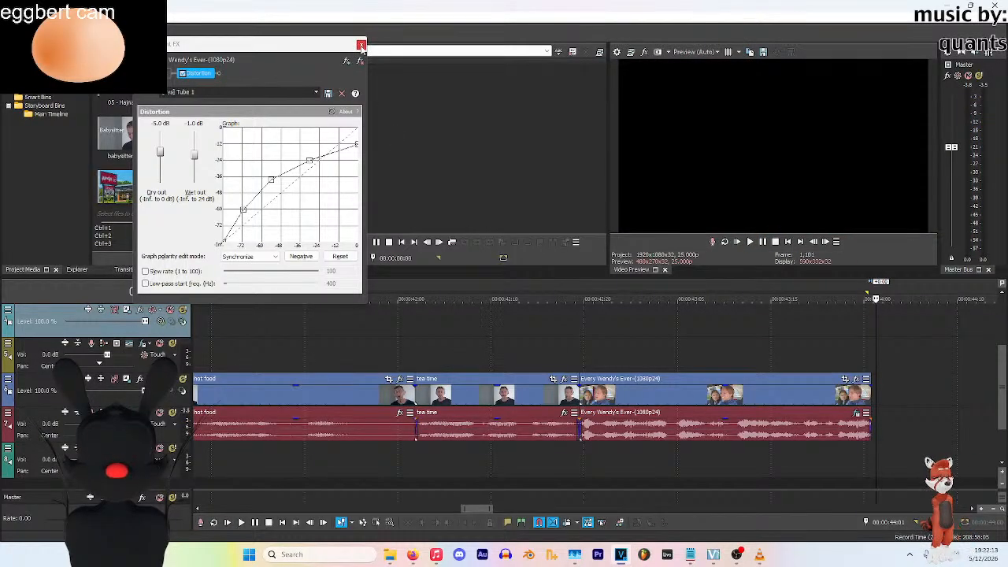
{"action": "left_click", "coordinate": [361, 45]}
Add the VEGAS Mesh Warp effect to the Every Wendy's Ever video clip with a grid size of 7 in X and Y
{"action": "left_click", "coordinate": [661, 347]}
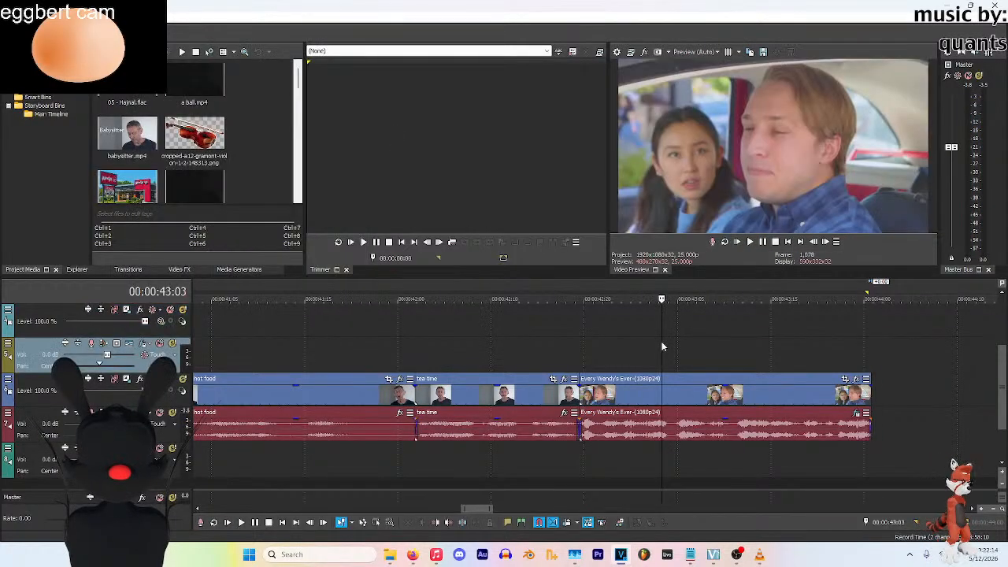
{"action": "left_click", "coordinate": [856, 380]}
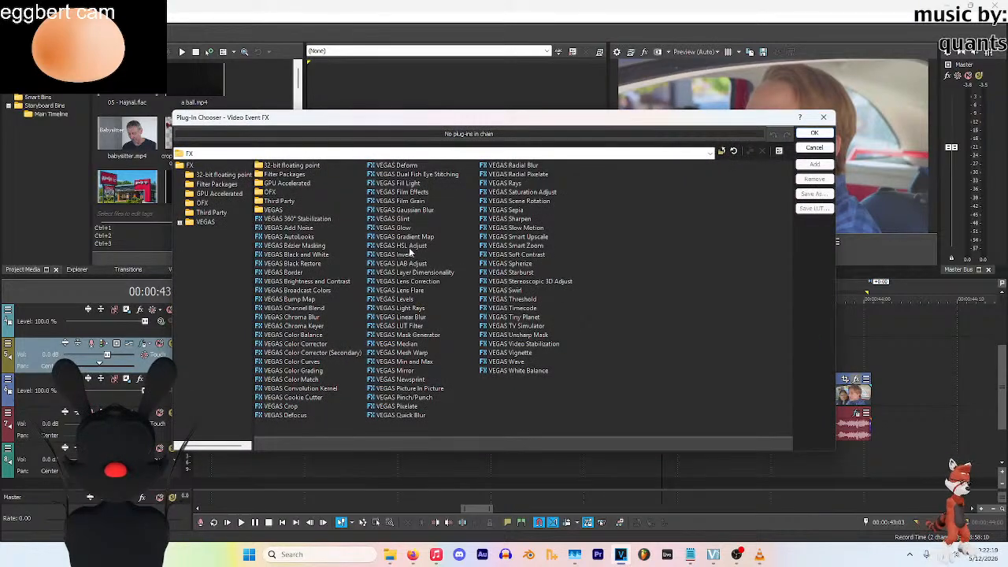
{"action": "double_click", "coordinate": [423, 356]}
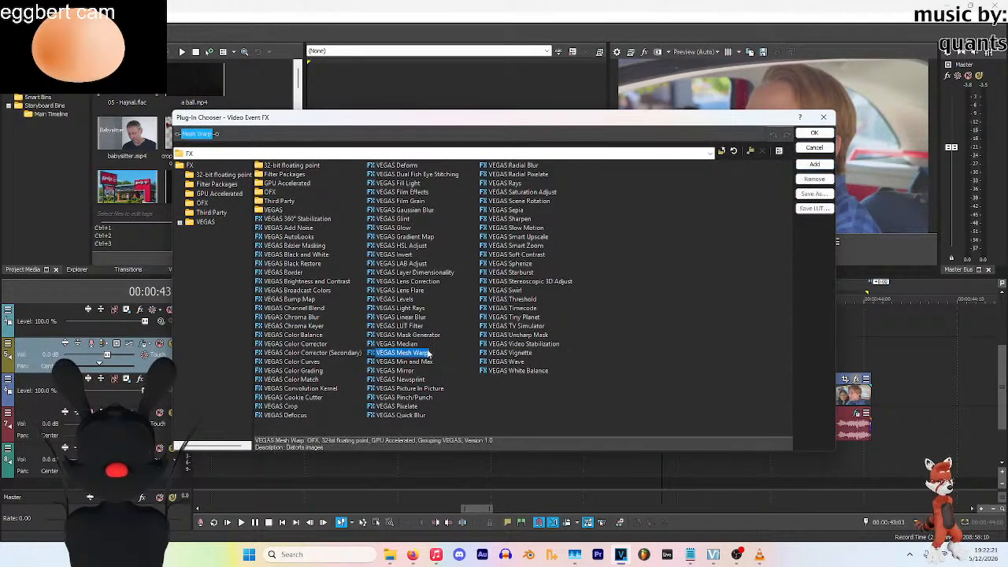
{"action": "left_click", "coordinate": [814, 134]}
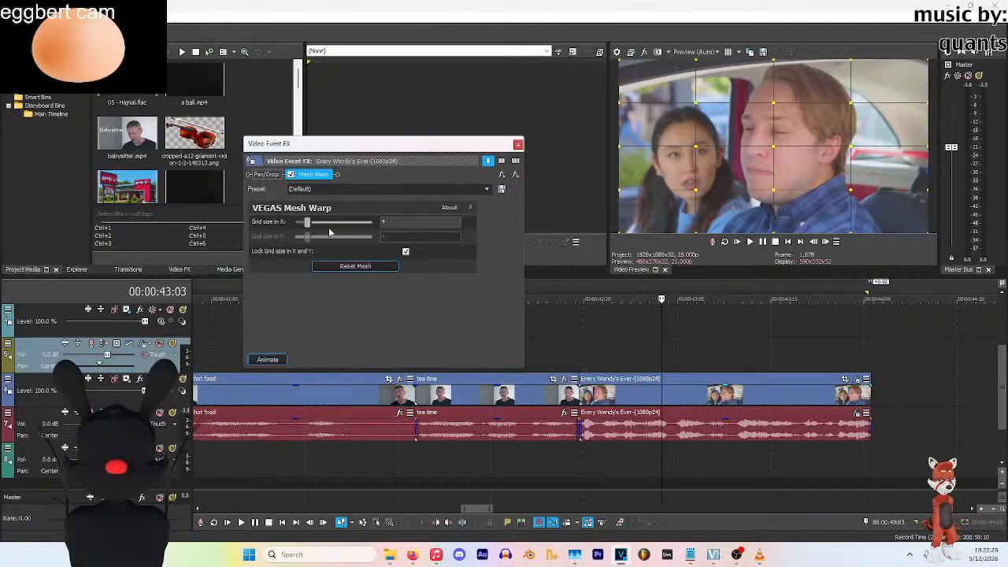
{"action": "left_click_drag", "start_coordinate": [310, 227], "coordinate": [323, 225]}
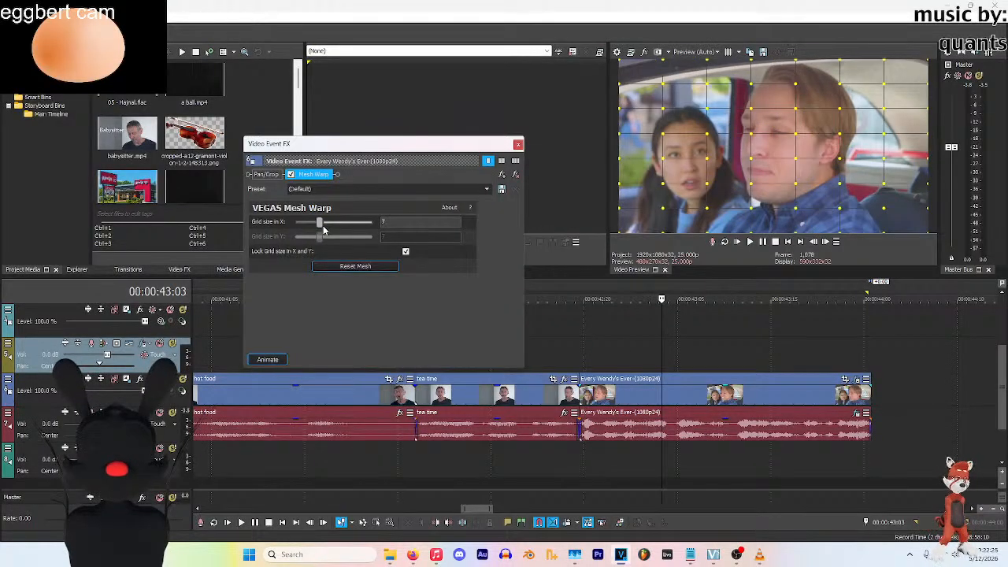
Distort the man's face by pulling the mesh points around his mouth outward and raising the points around his forehead and temple
{"action": "left_click_drag", "start_coordinate": [751, 160], "coordinate": [753, 184]}
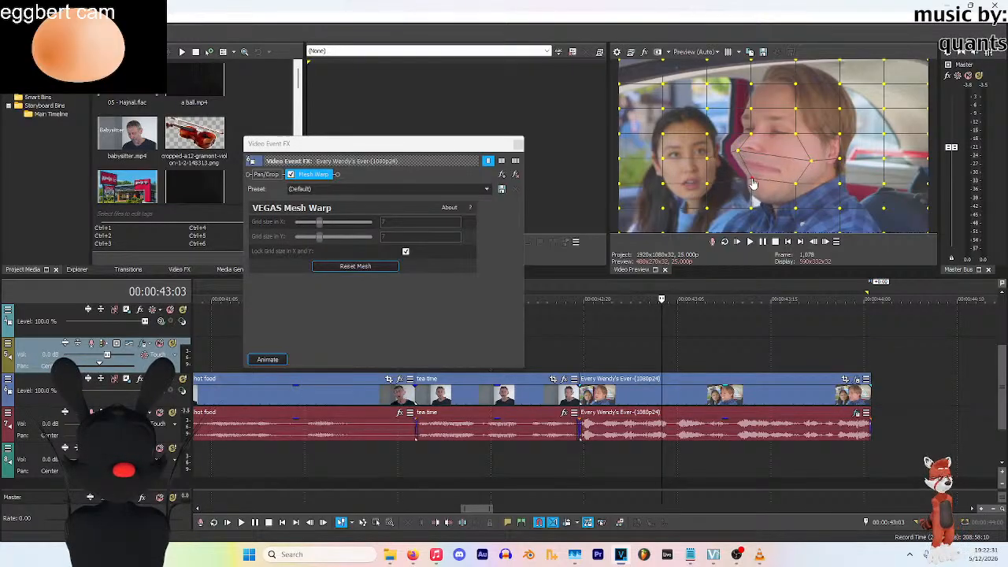
{"action": "left_click", "coordinate": [691, 338]}
{"action": "left_click", "coordinate": [745, 338]}
{"action": "left_click", "coordinate": [772, 338]}
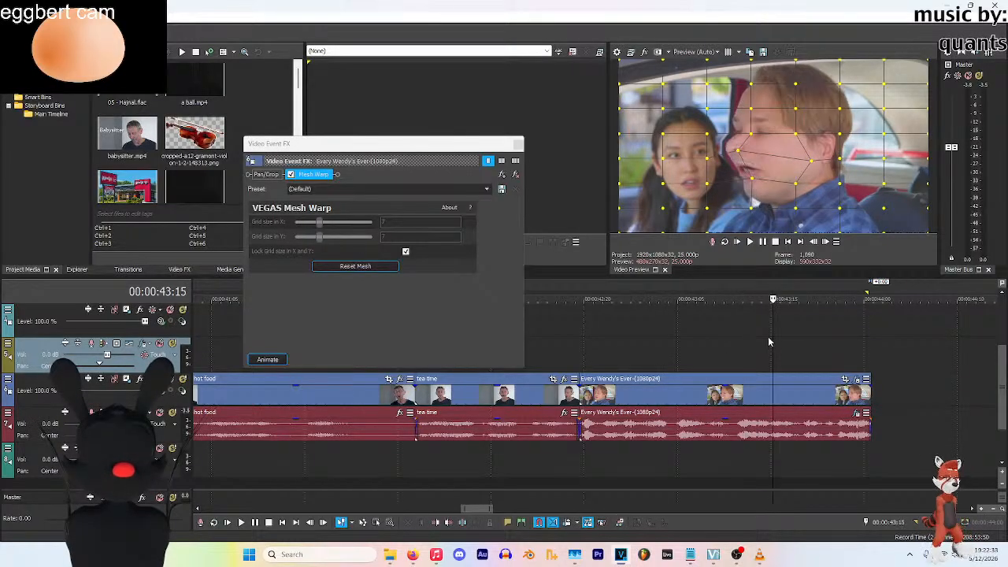
{"action": "left_click", "coordinate": [737, 332]}
{"action": "left_click_drag", "start_coordinate": [757, 136], "coordinate": [819, 104]}
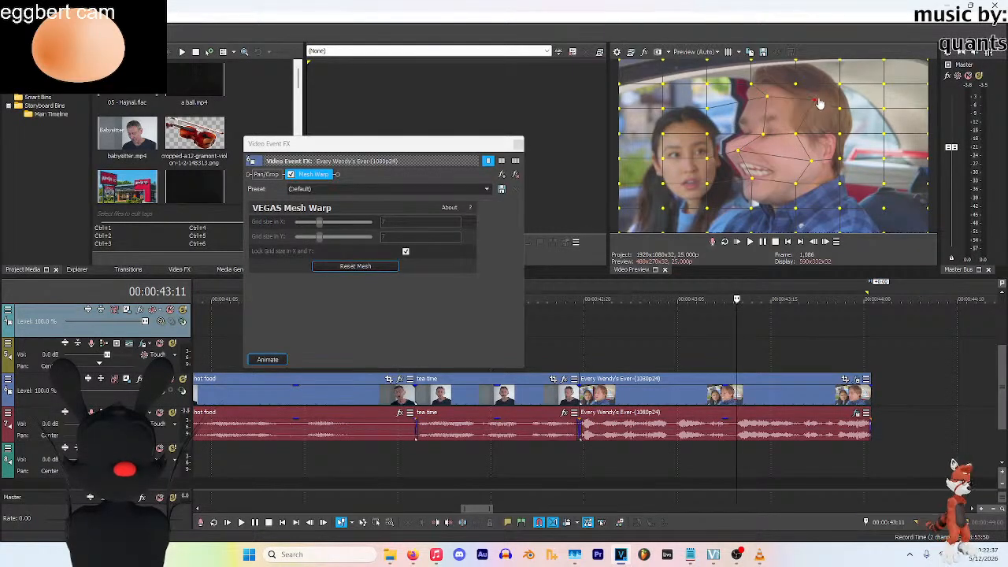
{"action": "left_click_drag", "start_coordinate": [800, 138], "coordinate": [819, 130]}
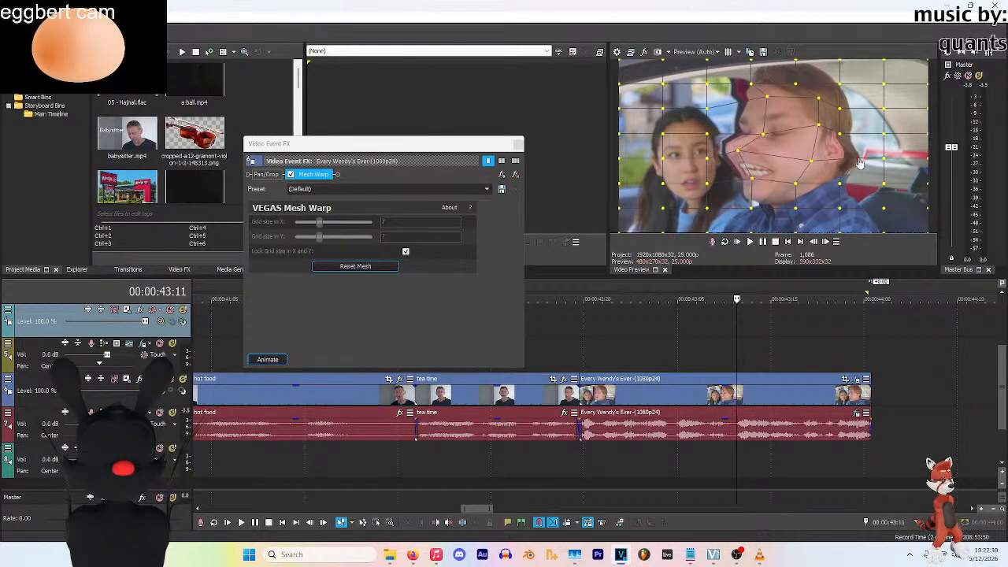
Reshape the back of the man's head, his jaw and his mouth with further mesh point moves at 00:00:43:11
{"action": "left_click_drag", "start_coordinate": [840, 161], "coordinate": [742, 201]}
{"action": "mouse_move", "coordinate": [744, 160]}
{"action": "left_mouse_down"}
{"action": "mouse_move", "coordinate": [751, 171]}
{"action": "mouse_move", "coordinate": [765, 169]}
{"action": "mouse_move", "coordinate": [746, 141]}
{"action": "left_mouse_up"}
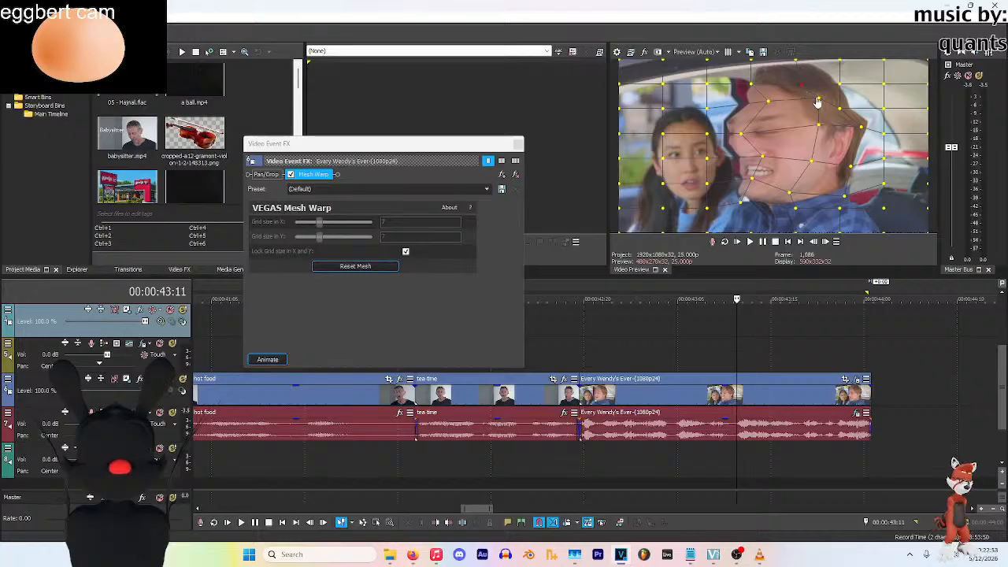
{"action": "mouse_move", "coordinate": [822, 126]}
{"action": "left_mouse_down"}
{"action": "mouse_move", "coordinate": [796, 130]}
{"action": "mouse_move", "coordinate": [817, 125]}
{"action": "left_mouse_up"}
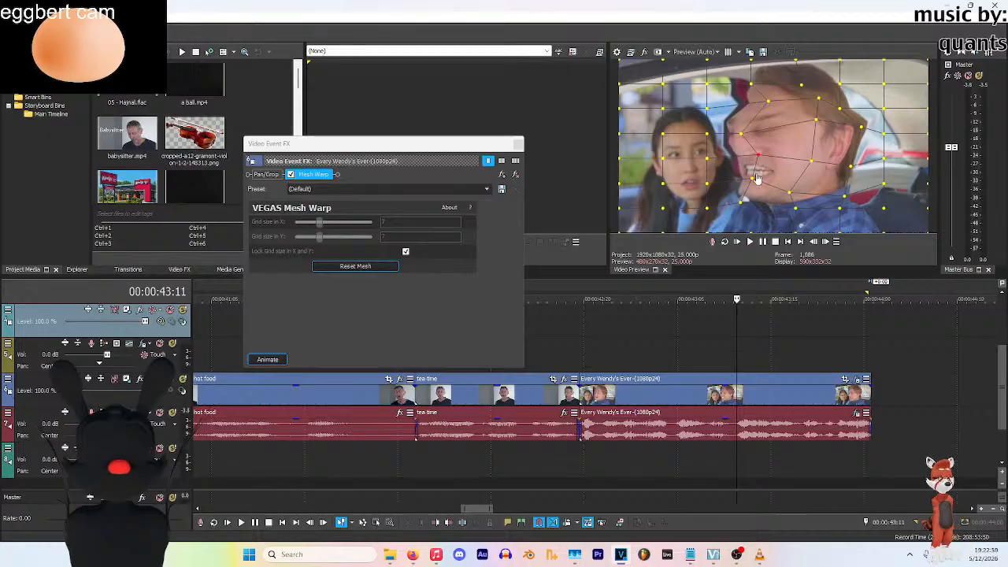
{"action": "left_click_drag", "start_coordinate": [754, 180], "coordinate": [741, 185]}
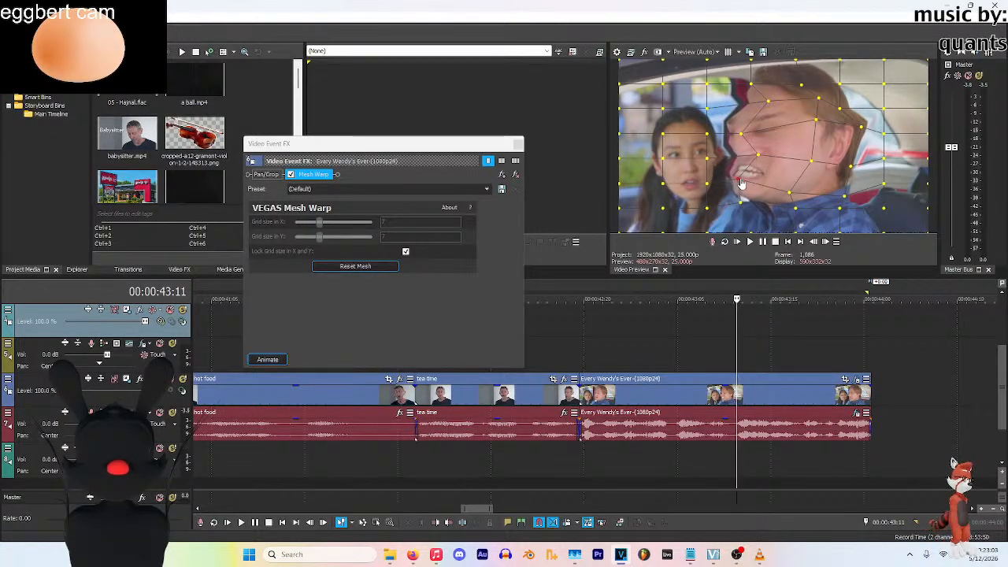
Play back the Every Wendy's Ever clip and check how the mesh warp looks on different frames of the man's face
{"action": "left_click", "coordinate": [593, 301]}
{"action": "key", "text": "space"}
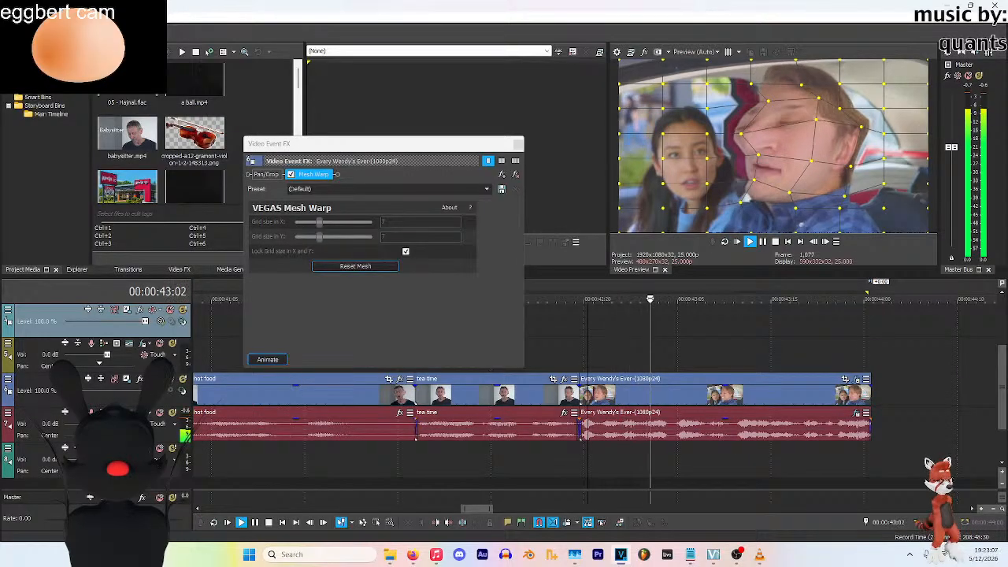
{"action": "key", "text": "Return"}
{"action": "key", "text": "Left"}
{"action": "key", "text": "Left"}
{"action": "key", "text": "Left"}
{"action": "key", "text": "Left"}
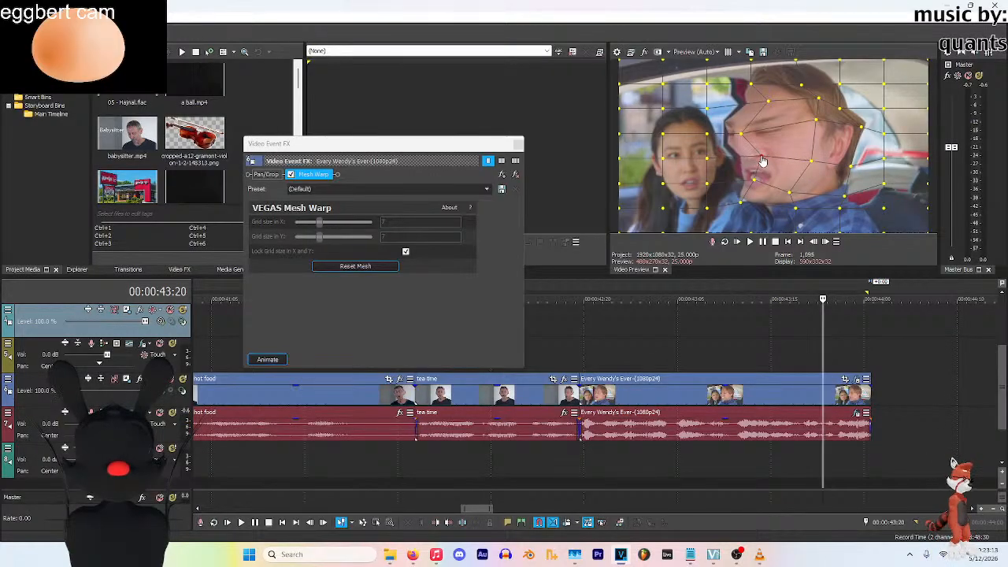
{"action": "key", "text": "j"}
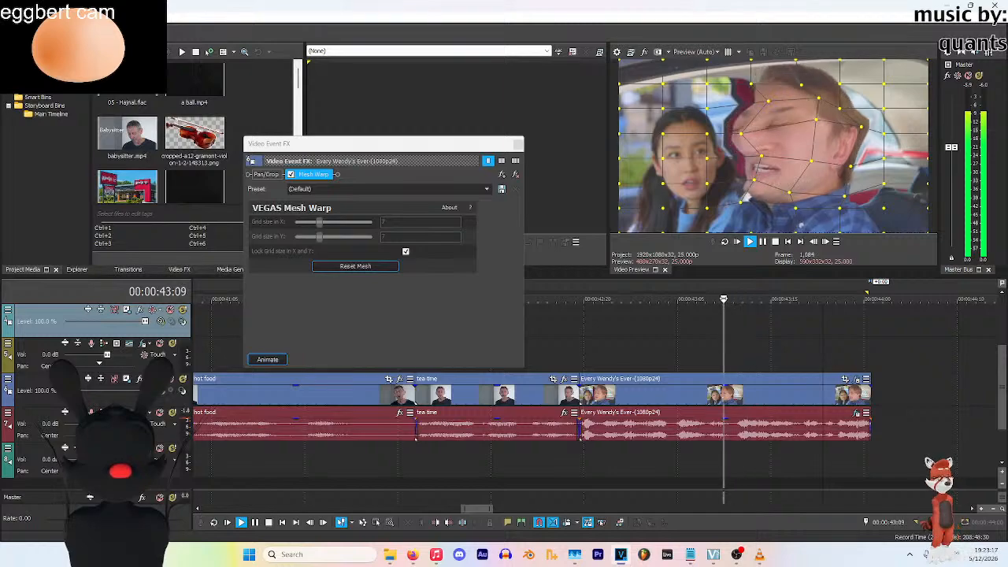
{"action": "key", "text": "k"}
Refine the mesh points around the man's cheek, nose and forehead at 00:00:43:08 and replay the clip
{"action": "left_click_drag", "start_coordinate": [811, 165], "coordinate": [792, 175]}
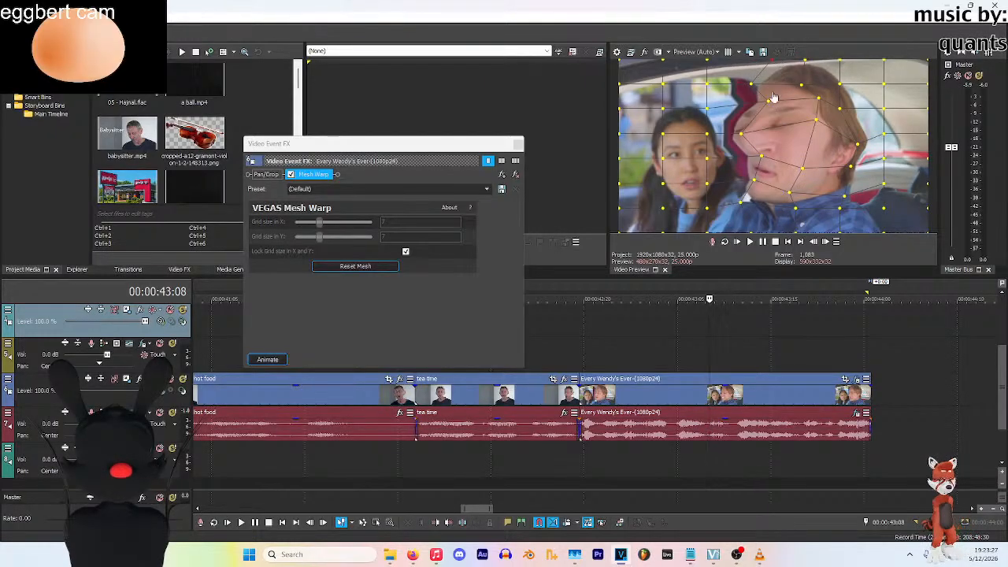
{"action": "left_click_drag", "start_coordinate": [745, 135], "coordinate": [757, 154]}
{"action": "left_click_drag", "start_coordinate": [720, 304], "coordinate": [608, 303]}
{"action": "key", "text": "space"}
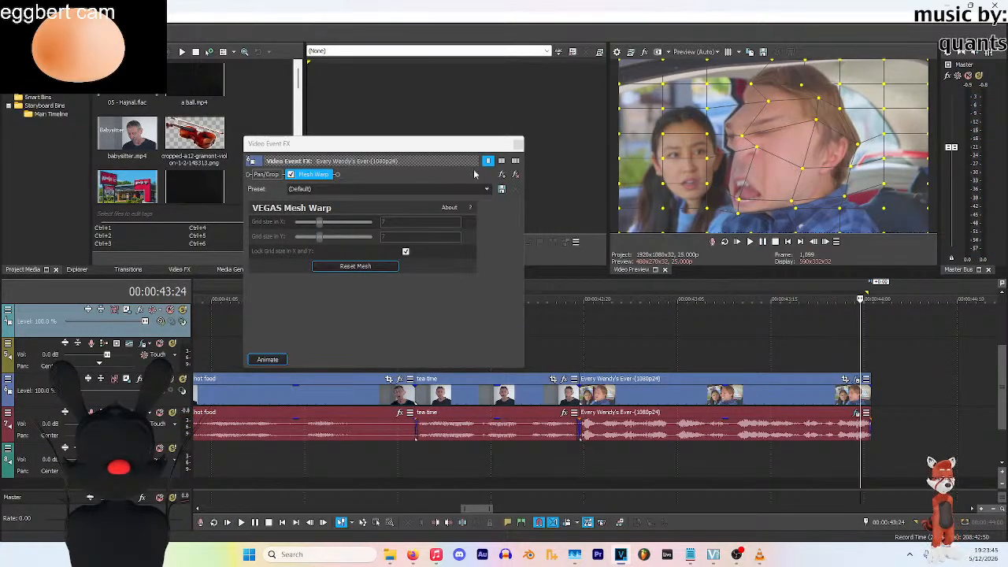
Add VEGAS LAB Adjust to the Every Wendy's Ever video clip with lightness 0.735, channel a 0.510 and channel b 0.429
{"action": "left_click", "coordinate": [501, 175]}
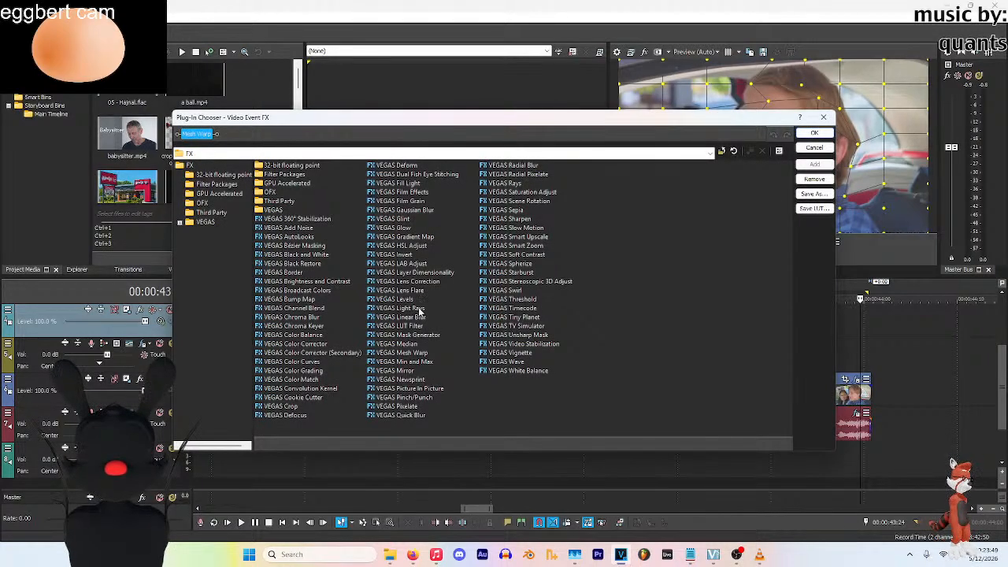
{"action": "left_click", "coordinate": [419, 247]}
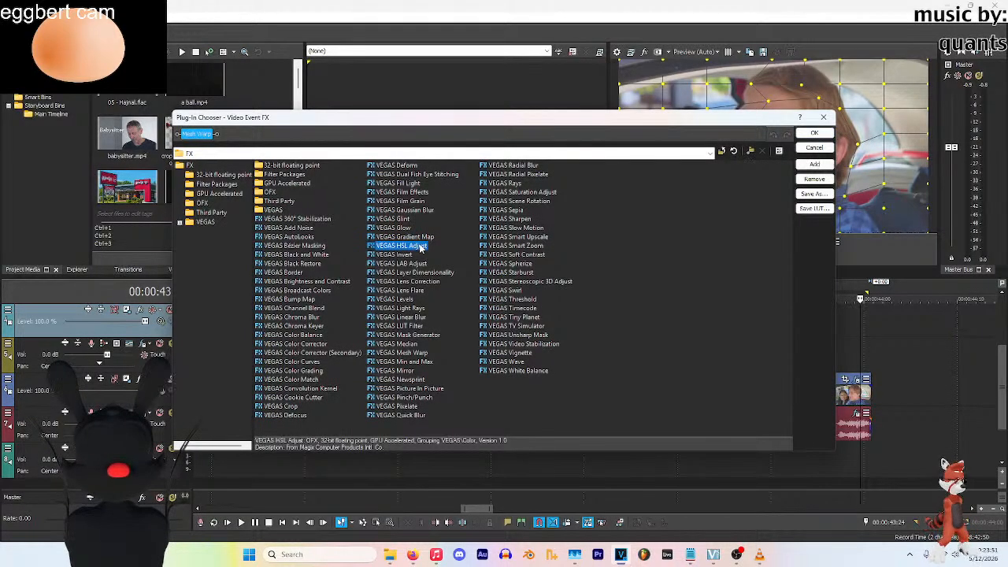
{"action": "double_click", "coordinate": [420, 264]}
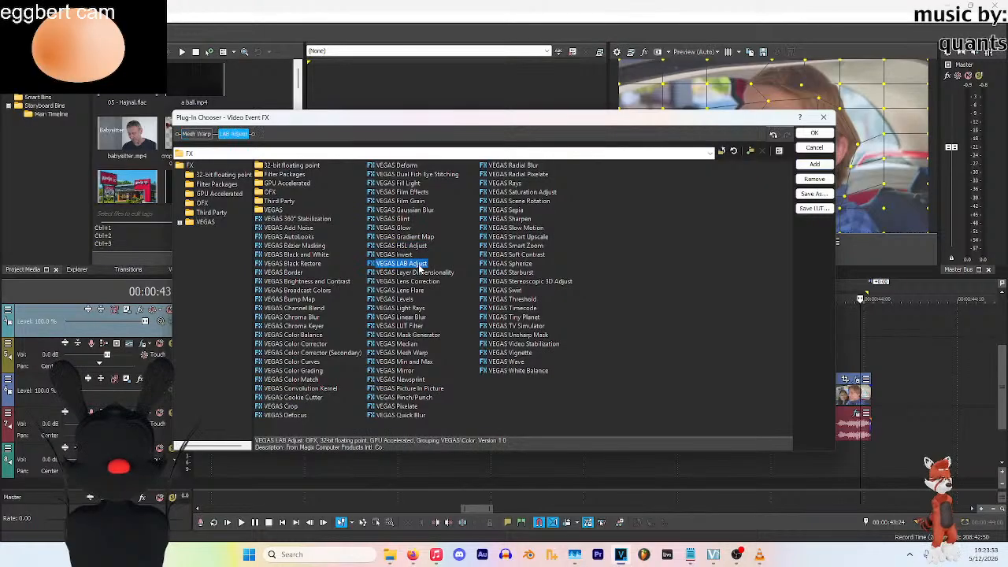
{"action": "left_click", "coordinate": [812, 134]}
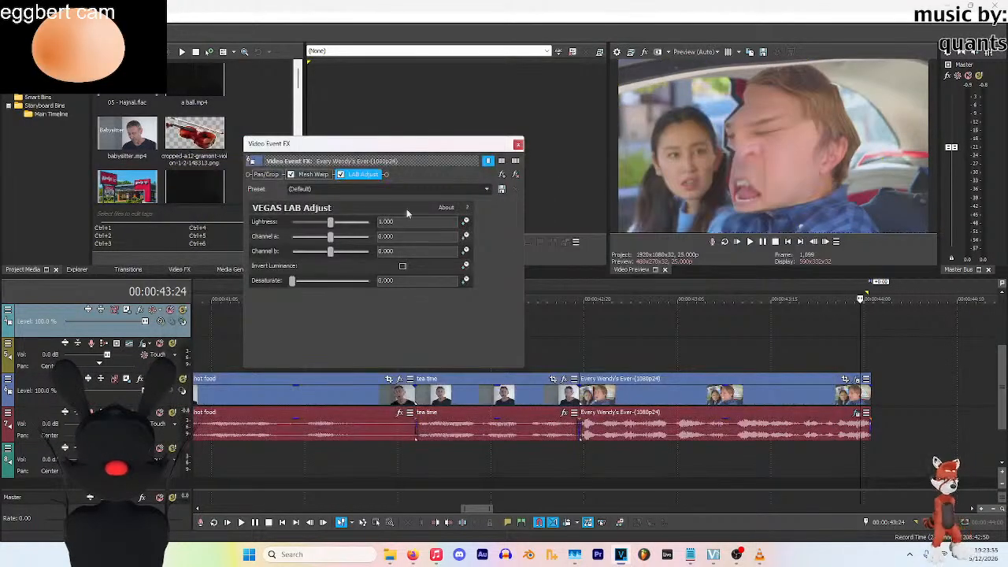
{"action": "left_click_drag", "start_coordinate": [331, 238], "coordinate": [350, 242]}
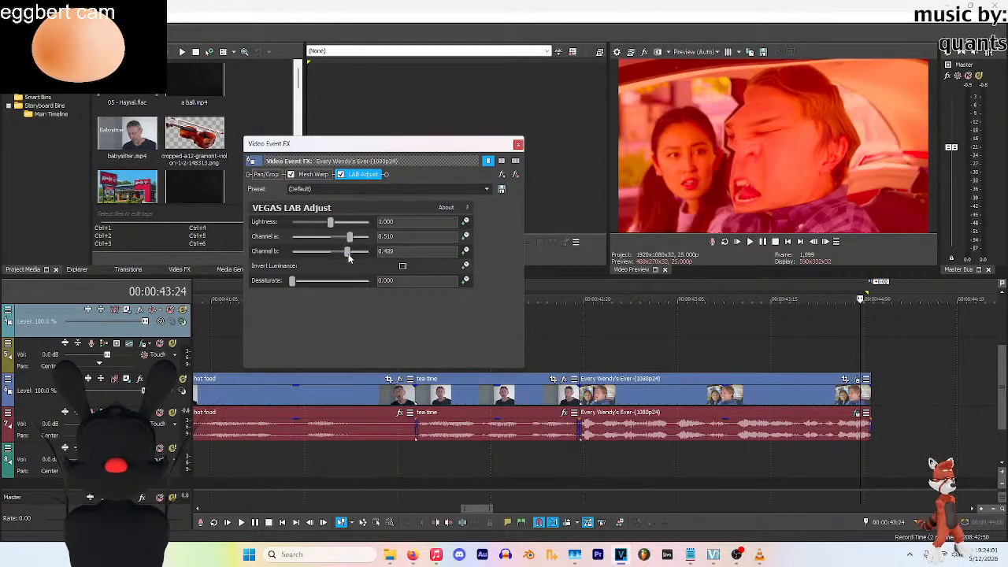
{"action": "left_click_drag", "start_coordinate": [327, 228], "coordinate": [319, 234]}
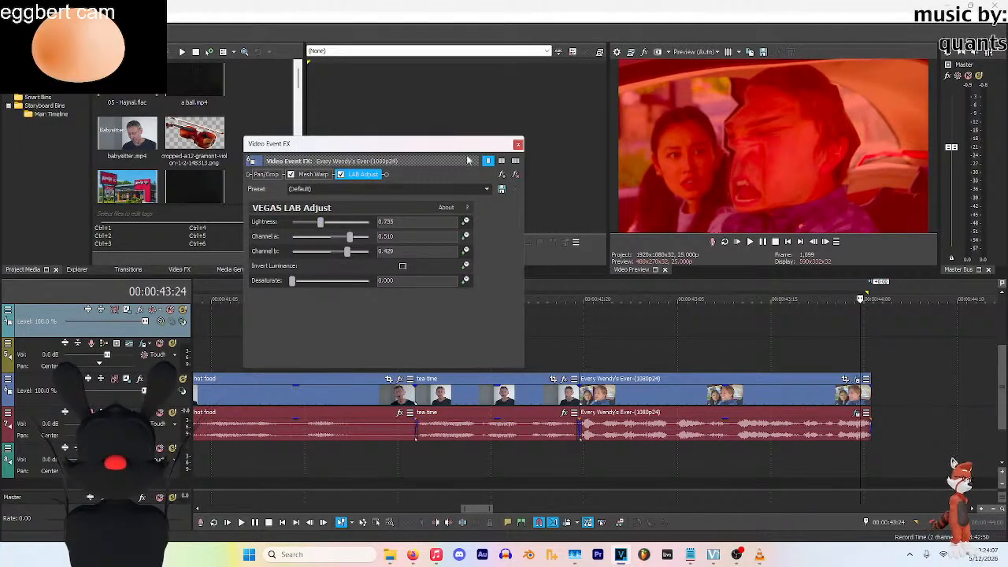
{"action": "left_click", "coordinate": [517, 144]}
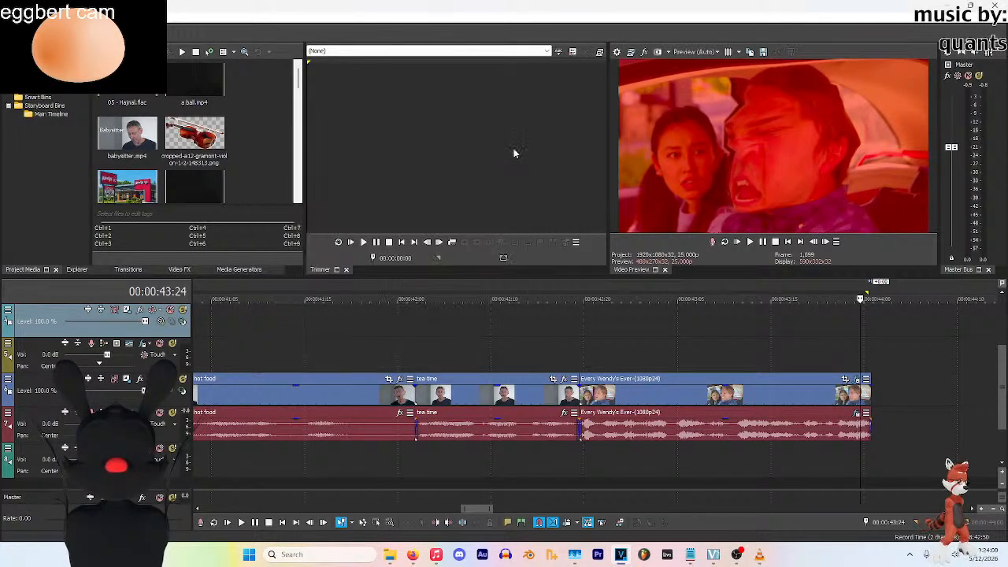
Play back the project from about the 30-second mark to the end to review the edits
{"action": "scroll", "coordinate": [887, 331], "scroll_direction": "down", "scroll_amount": 8}
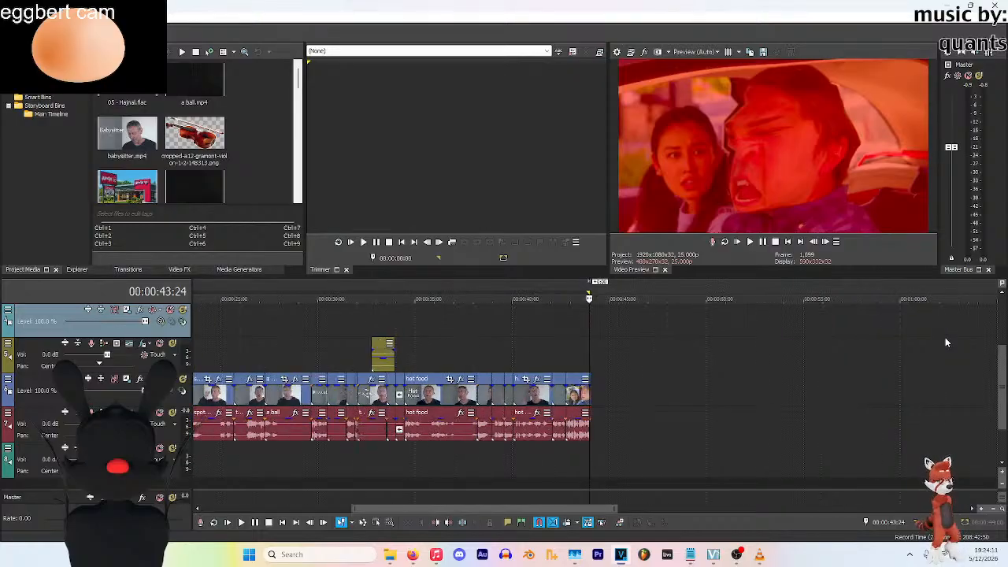
{"action": "left_click", "coordinate": [360, 322]}
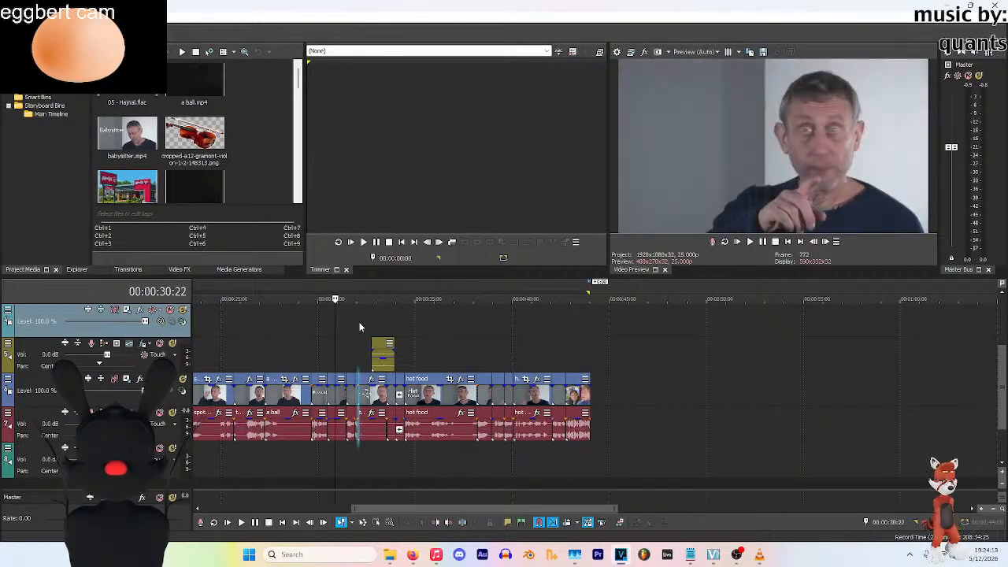
{"action": "left_click", "coordinate": [327, 317]}
{"action": "left_click", "coordinate": [749, 242]}
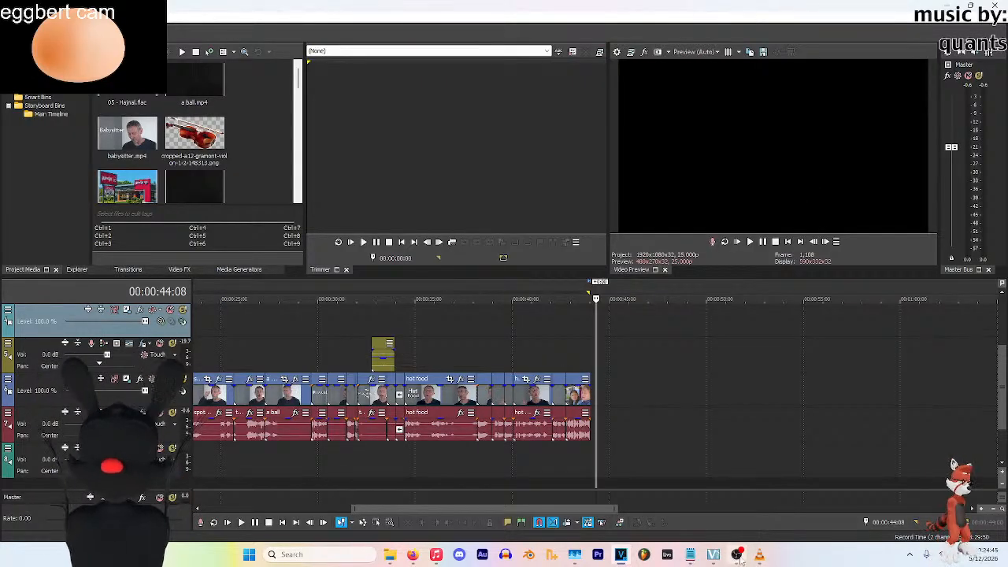
Bring the project's full timeline into view and switch to OBS Studio
{"action": "mouse_move", "coordinate": [715, 559]}
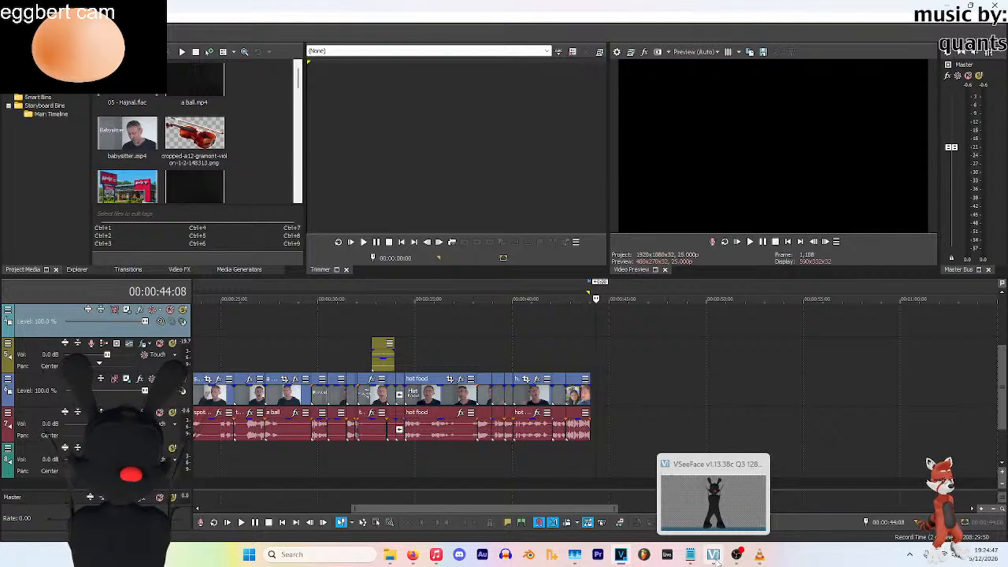
{"action": "scroll", "coordinate": [734, 370], "scroll_direction": "down", "scroll_amount": 5}
{"action": "left_click_drag", "start_coordinate": [721, 509], "coordinate": [531, 510]}
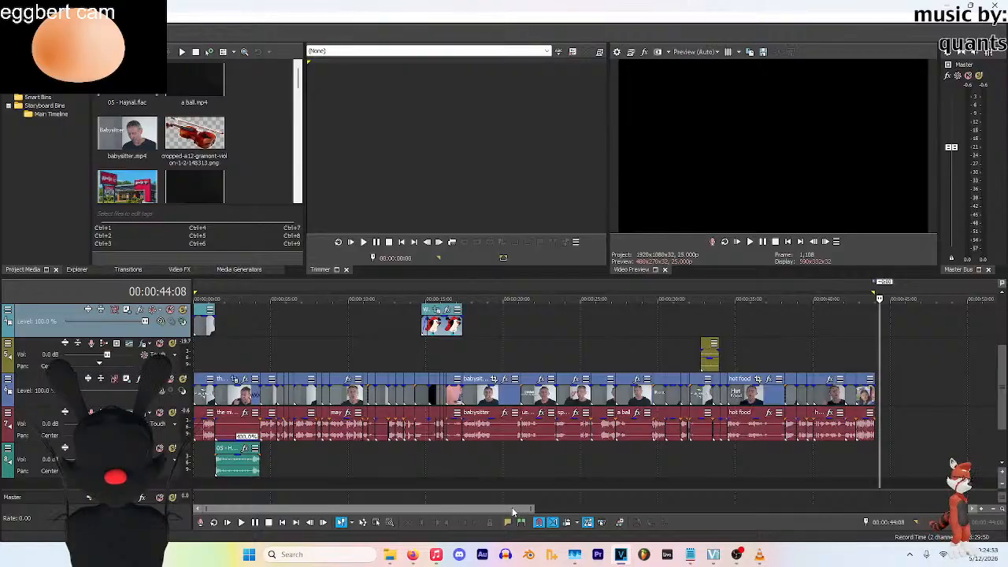
{"action": "left_click", "coordinate": [744, 557]}
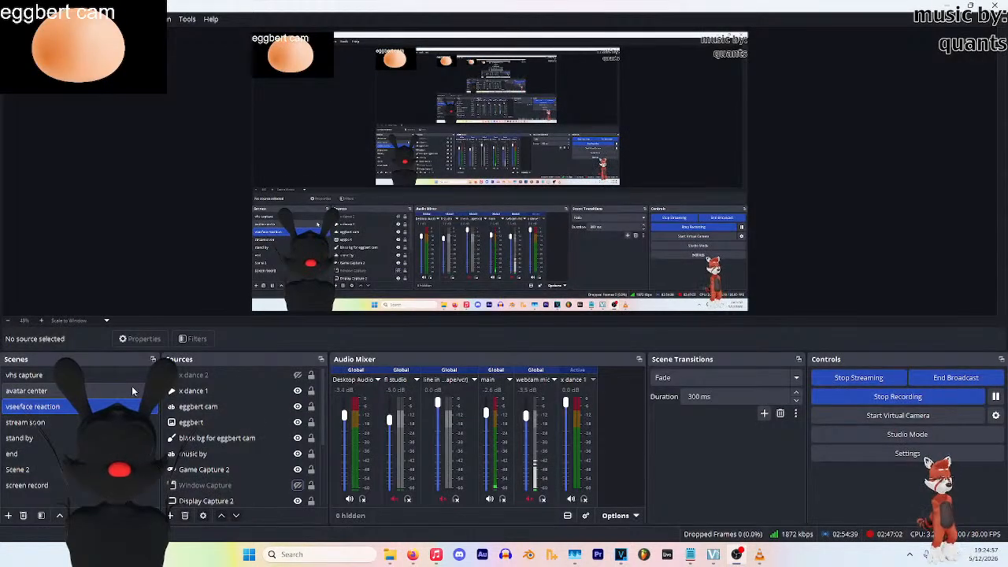